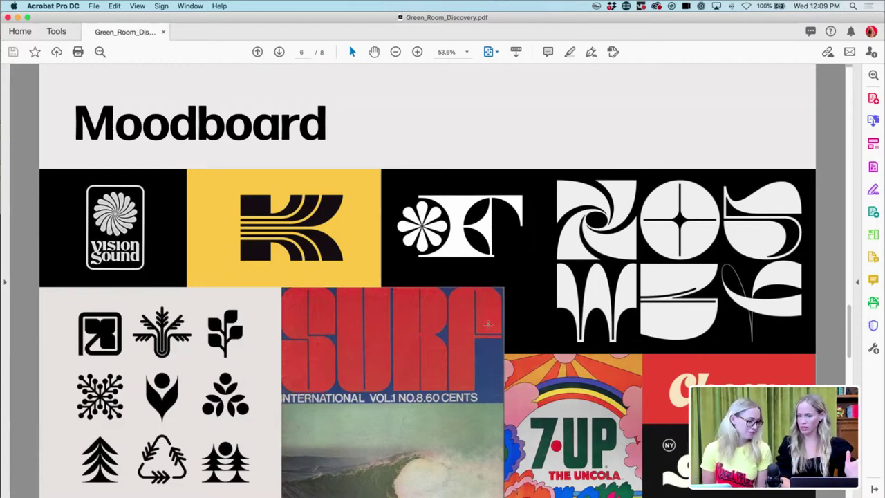
- Page through the end of the Green_Room_Discovery PDF, close it, and switch to the Green_Room_Logo_v1.ai document in Illustrator
key("Right")
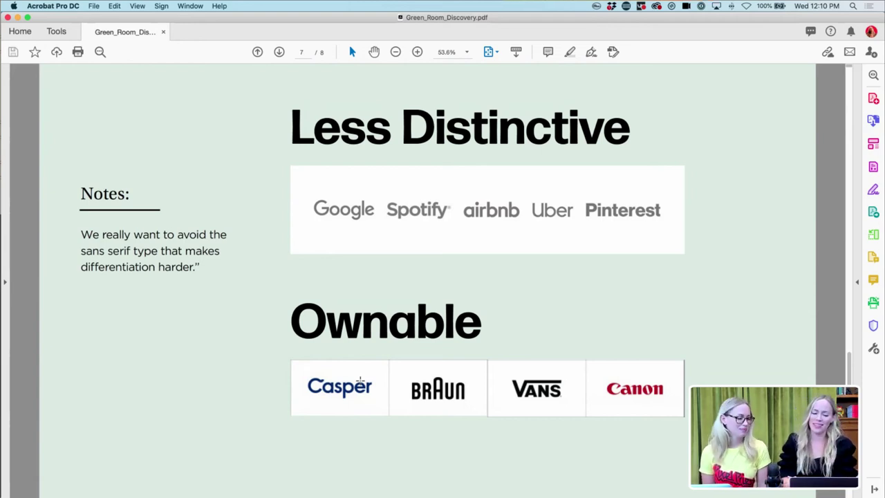
key("Right")
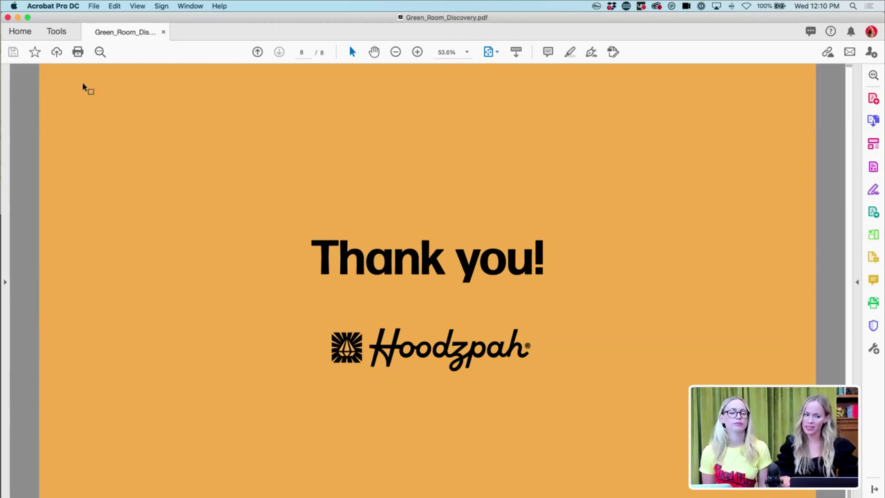
left_click(7, 18)
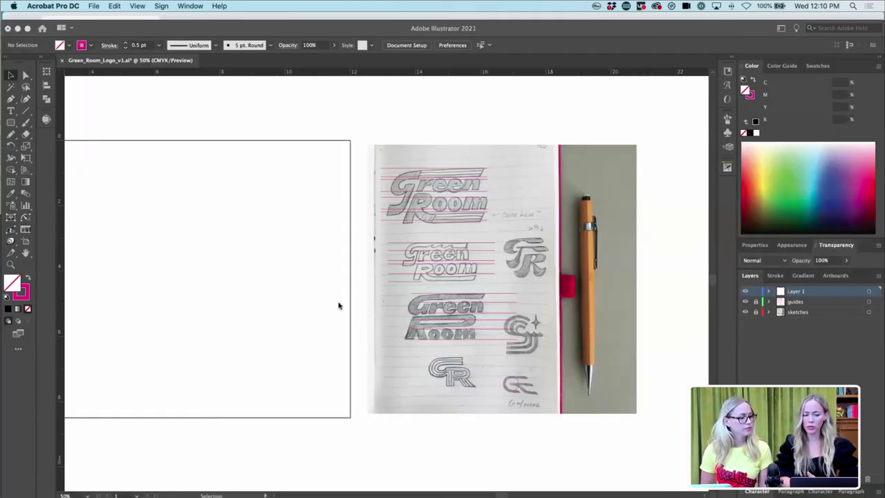
left_click(338, 305)
- Examine the pencil logo sketches in the notebook photo, including the Green Room wordmarks and the GR monogram
scroll(339, 306, "left", 2)
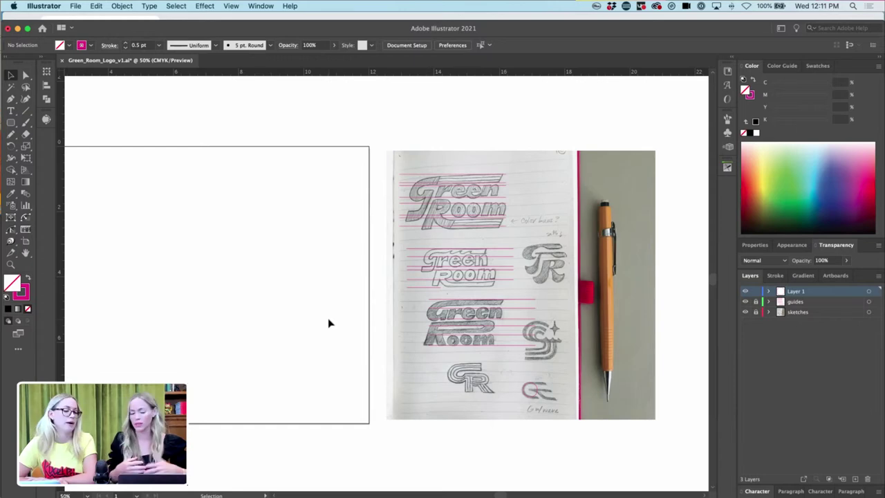
key("super+equal")
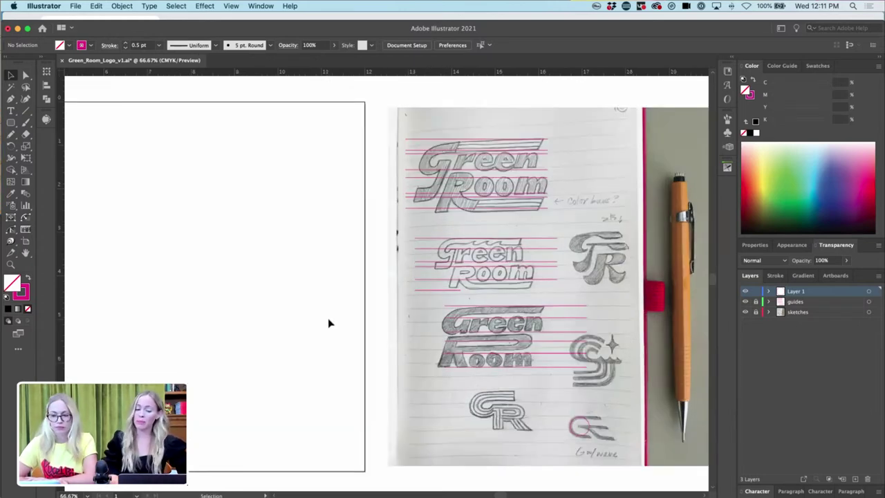
key("super+equal")
scroll(328, 322, "up", 3)
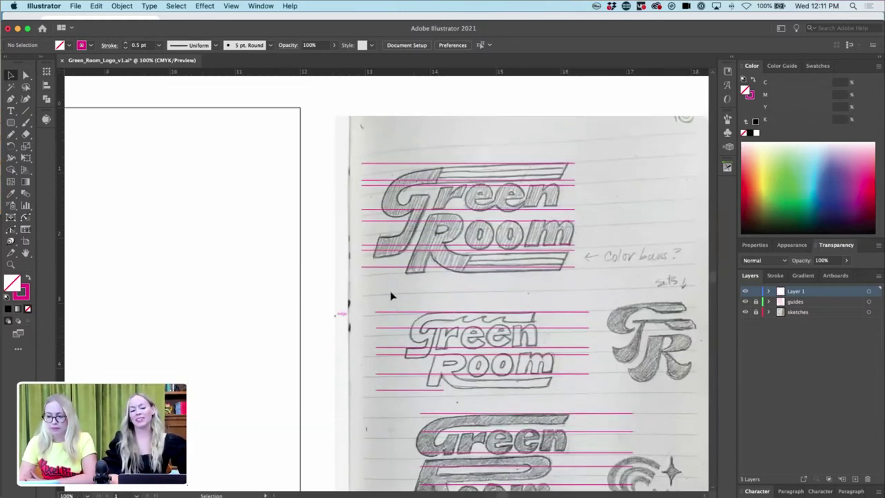
scroll(397, 291, "down", 3)
scroll(398, 291, "right", 3)
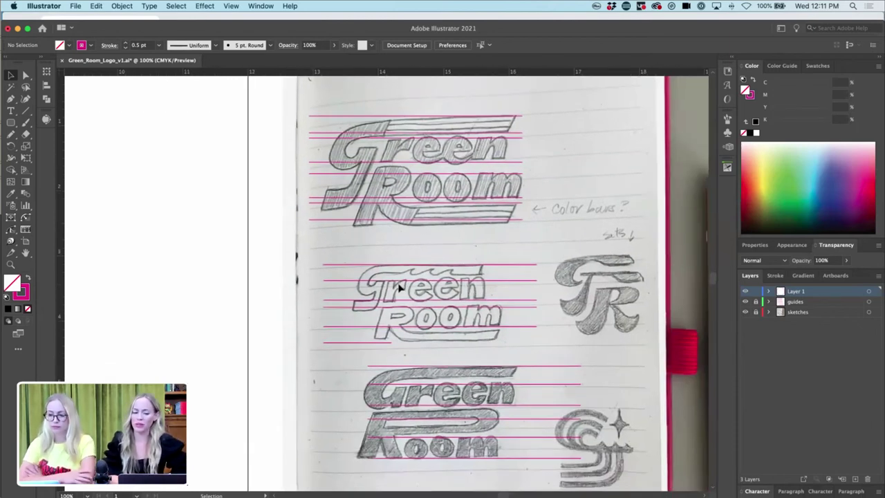
scroll(399, 289, "down", 2)
scroll(399, 289, "right", 3)
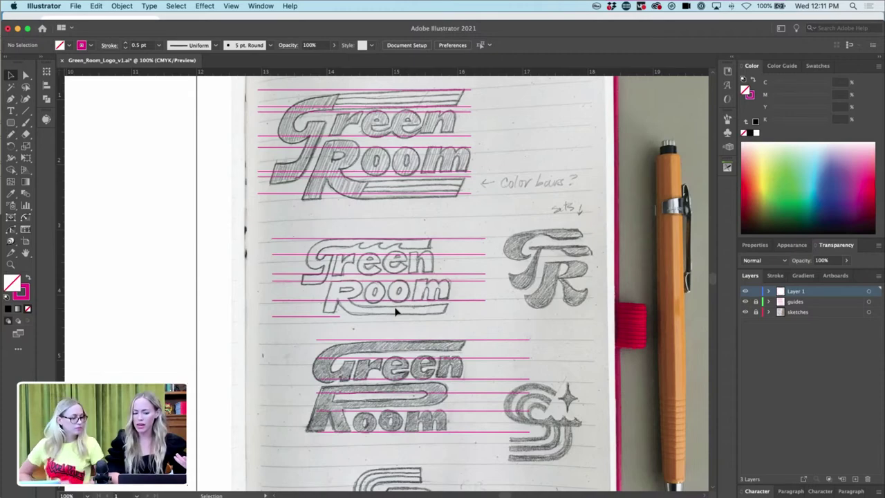
scroll(397, 312, "up", 2)
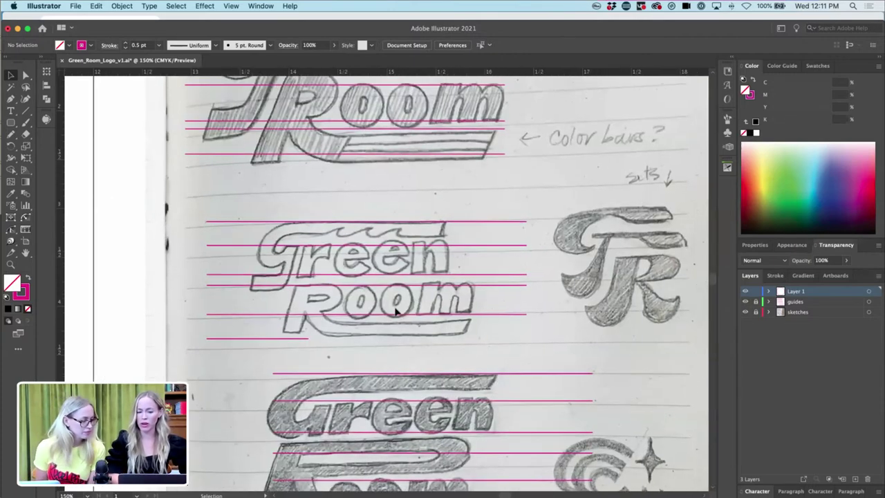
scroll(415, 301, "right", 3)
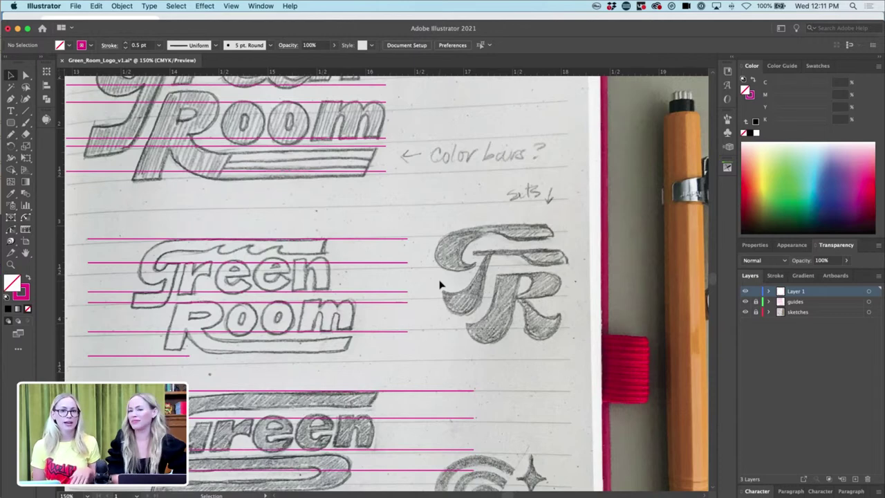
scroll(518, 224, "up", 1)
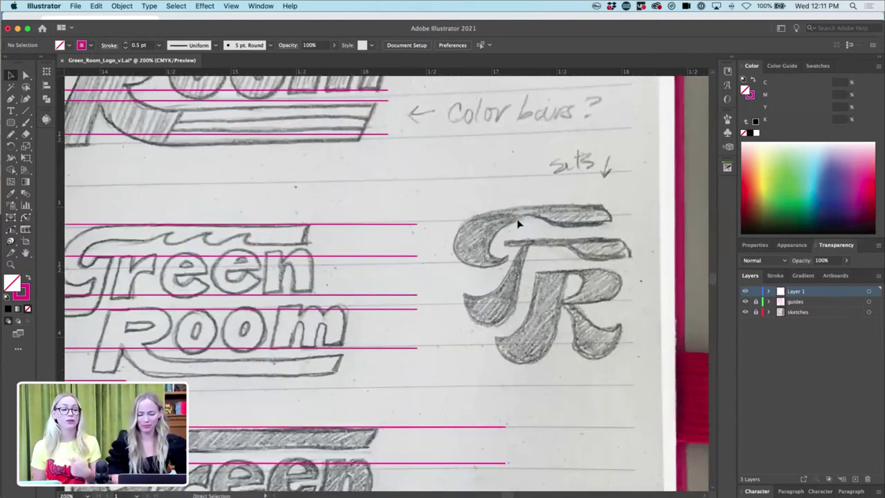
- Trace the top edge and outer left curve of the G in the third Green Room sketch with the Pen tool
key("p")
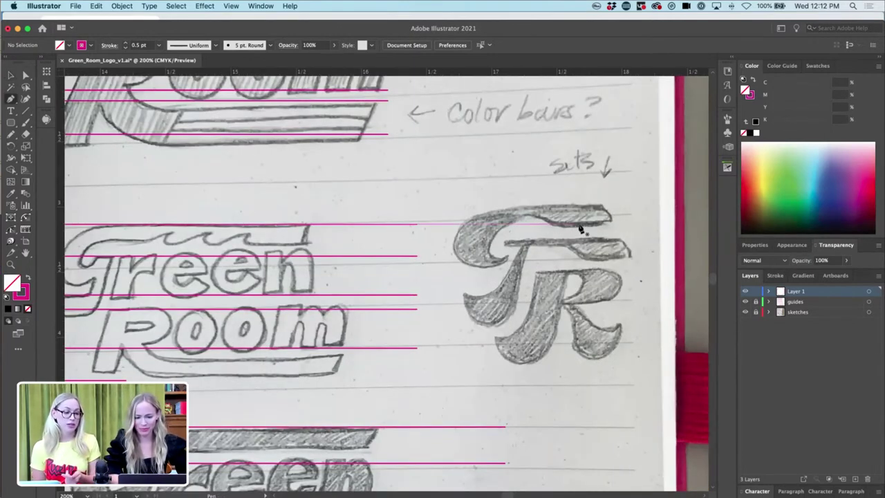
scroll(277, 258, "left", 2)
scroll(387, 263, "down", 3)
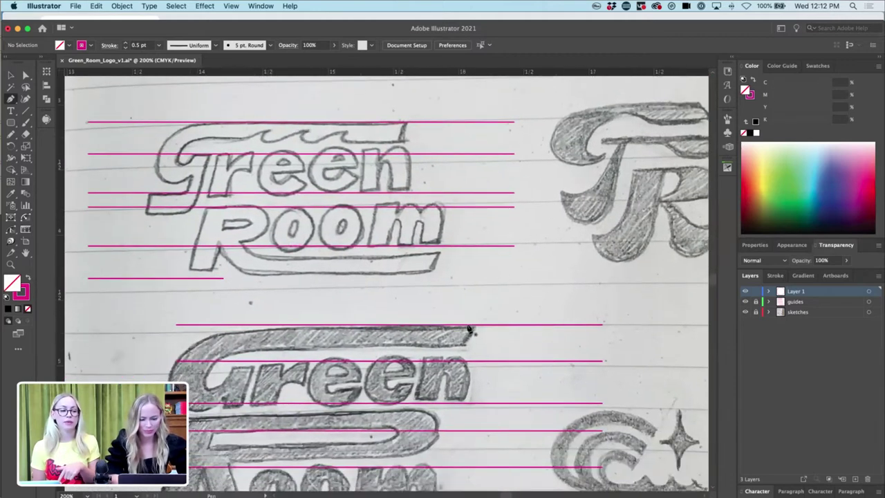
left_click(475, 325)
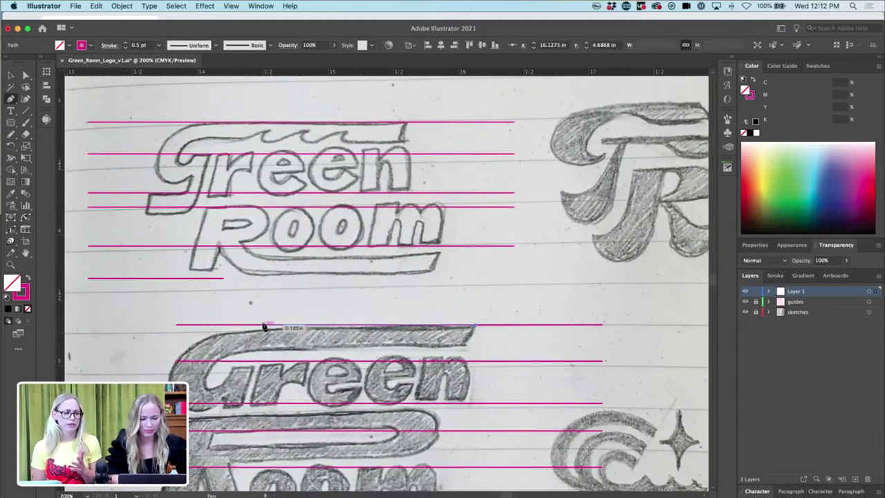
left_click(223, 324)
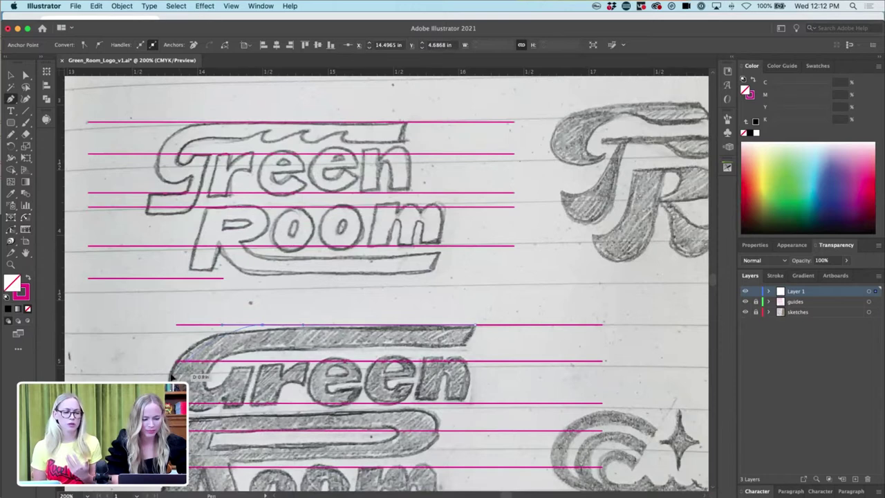
left_click_drag(175, 354, 171, 372)
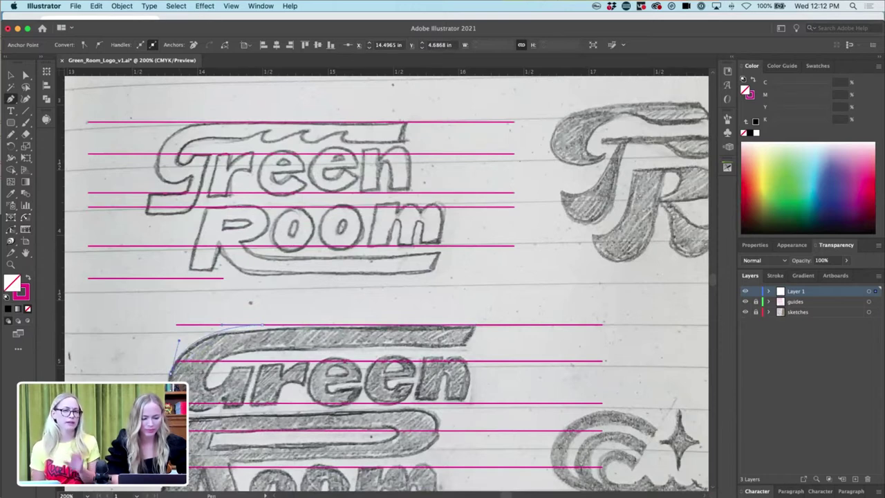
left_click_drag(206, 404, 219, 403)
- Adjust the leftmost anchor of the traced G curve and change the path's stroke color to black
key("a")
left_click(172, 376)
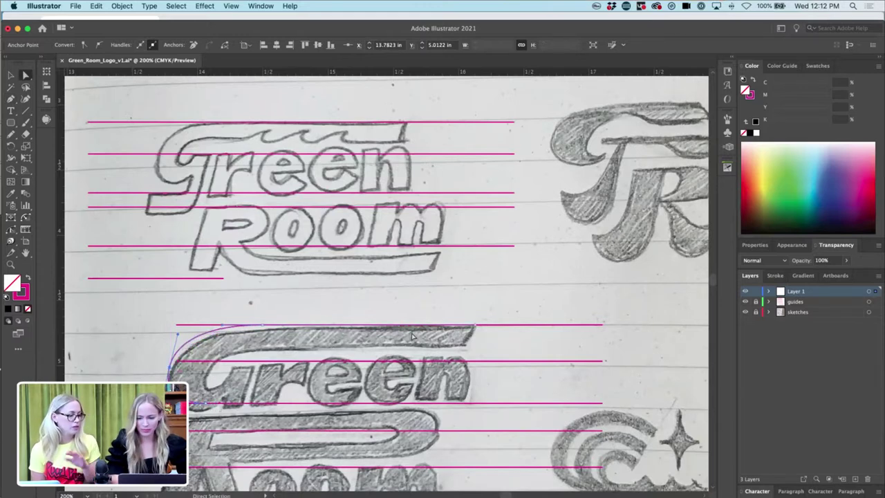
left_click(750, 94)
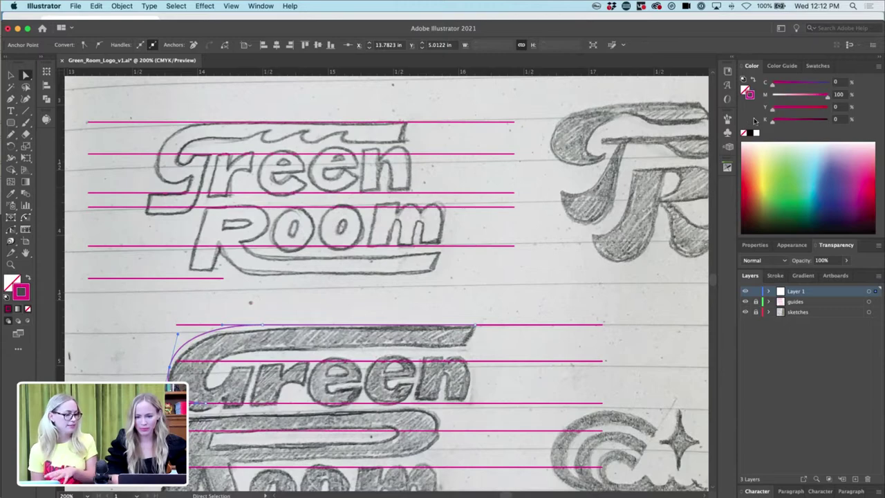
left_click(750, 132)
key("super+equal")
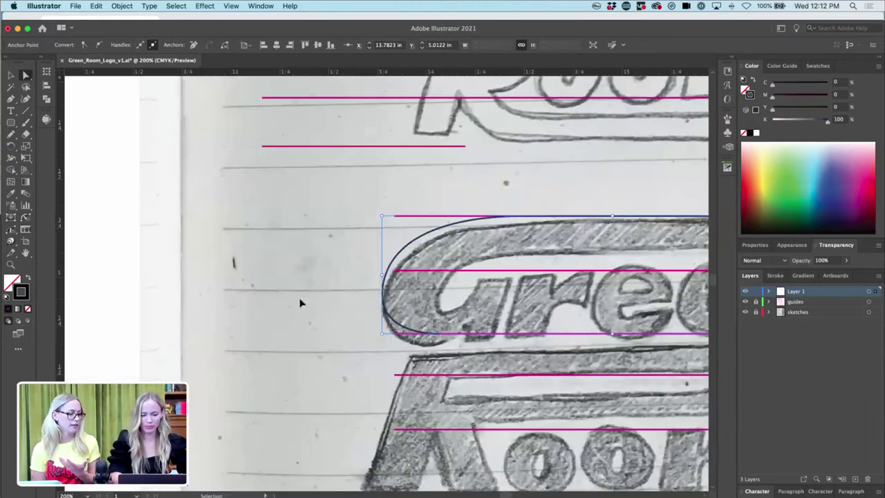
key("p")
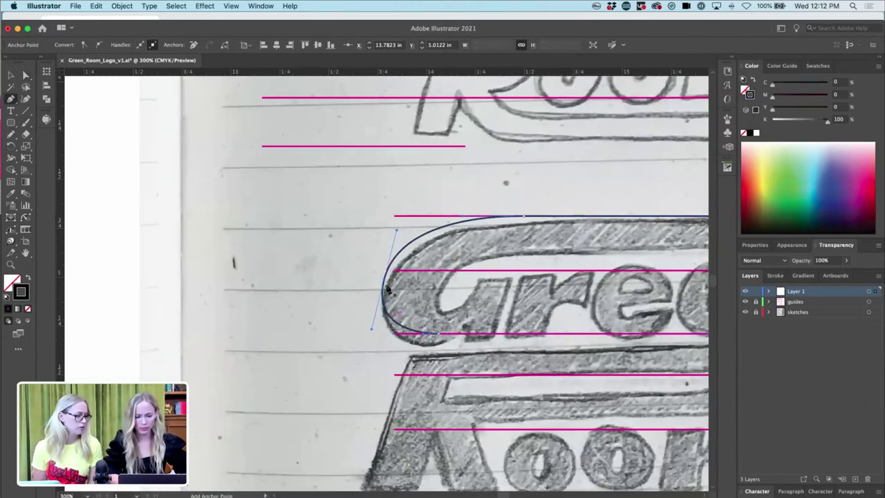
left_click(384, 280)
key("super+z")
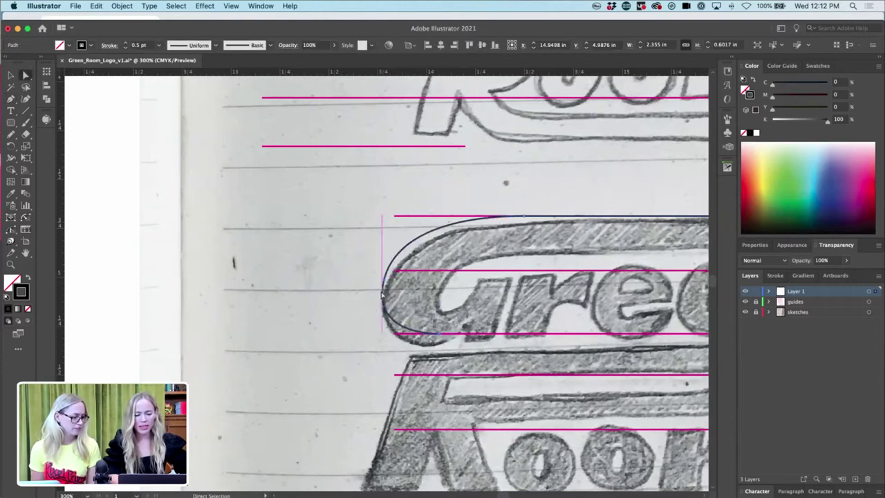
left_click(383, 289)
- Deselect the path and review the whole sketch page, the layer setup and the traced curve over the third wordmark
key("super+minus")
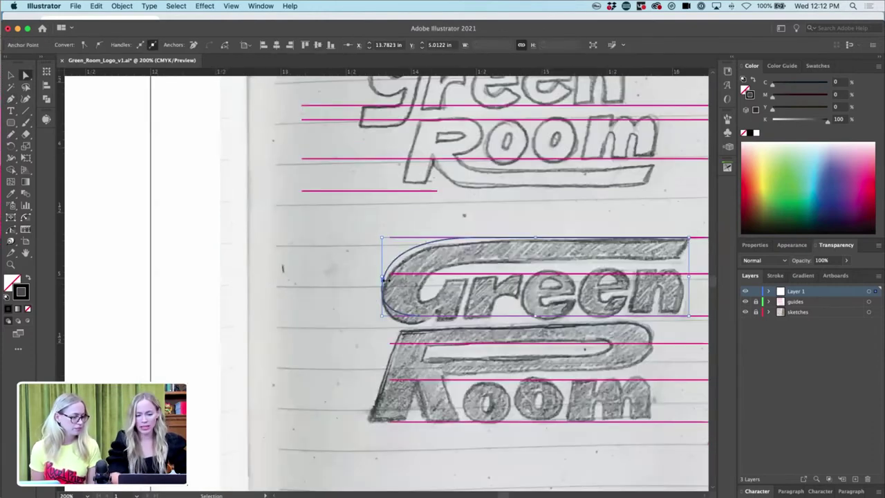
key("super+minus")
key("super+minus")
key("super+minus")
left_click_drag(646, 295, 639, 303)
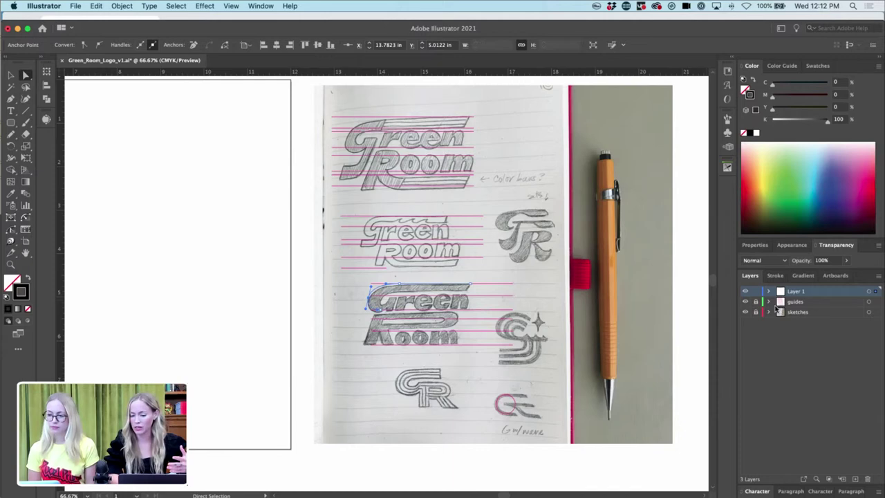
key("super+shift+a")
key("super+equal")
key("super+equal")
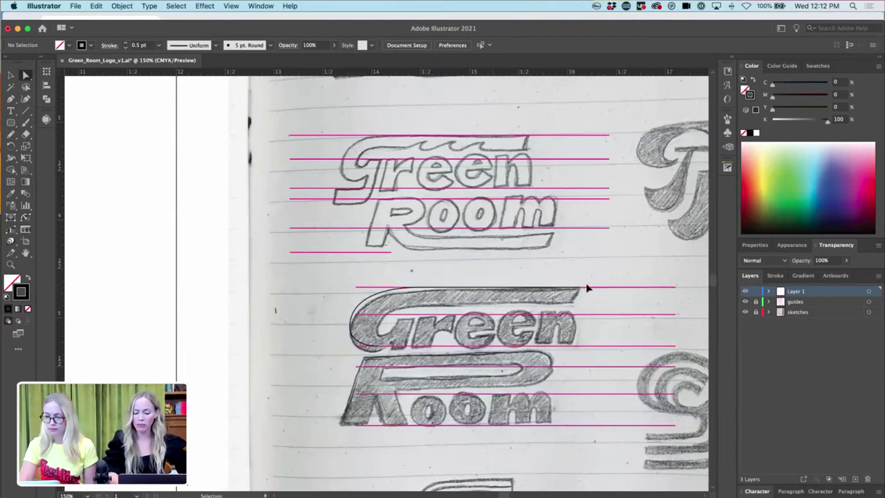
key("super+equal")
scroll(592, 325, "right", 3)
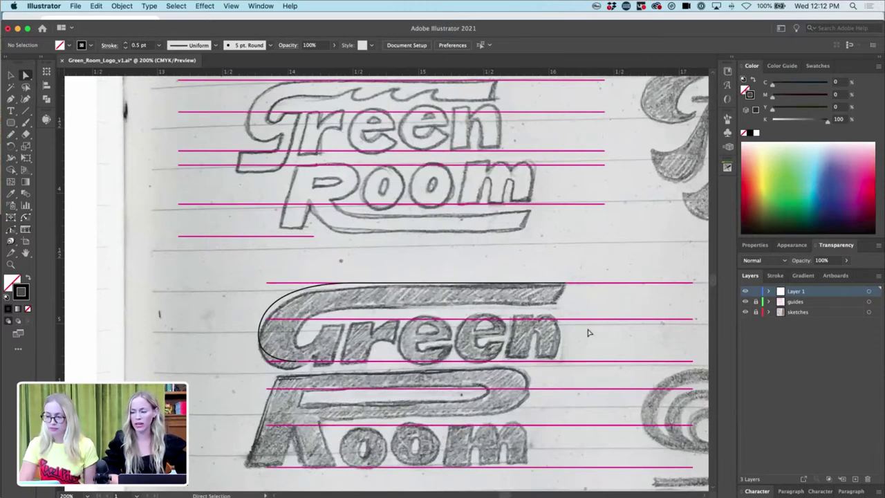
key("v")
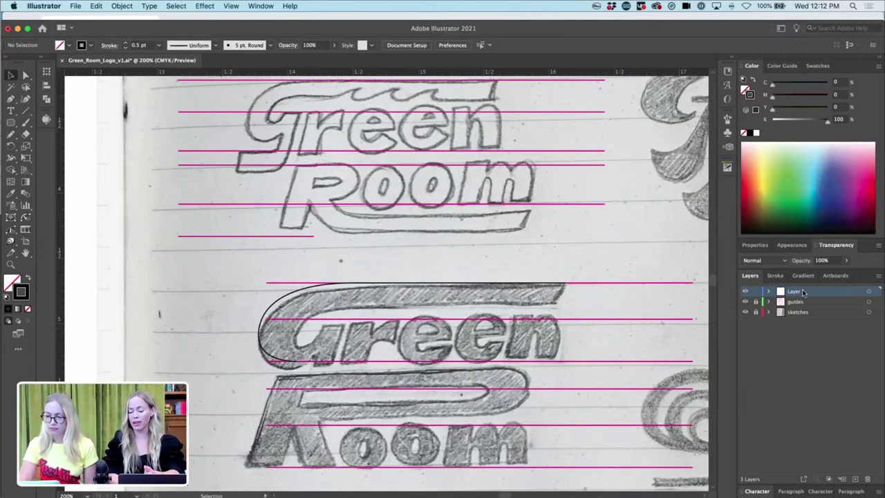
- Refine the G's lower curve and extend the path around the foot and stem, up to the x-height guide
key("super+equal")
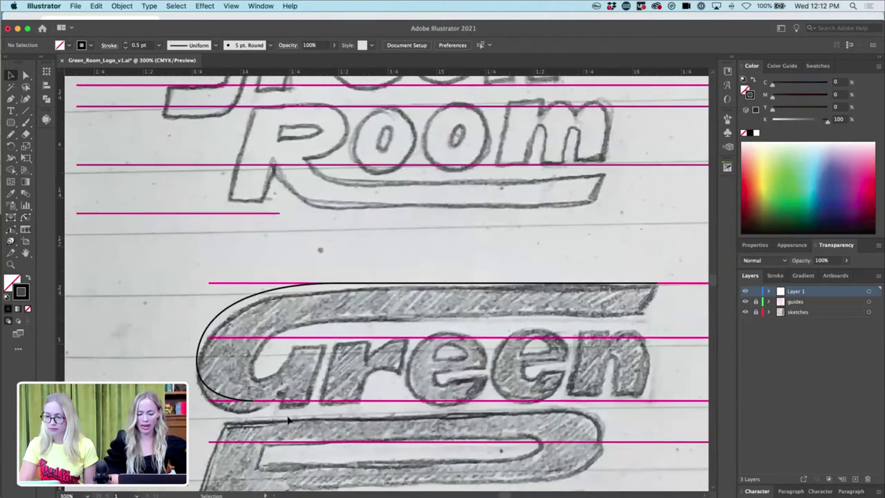
key("p")
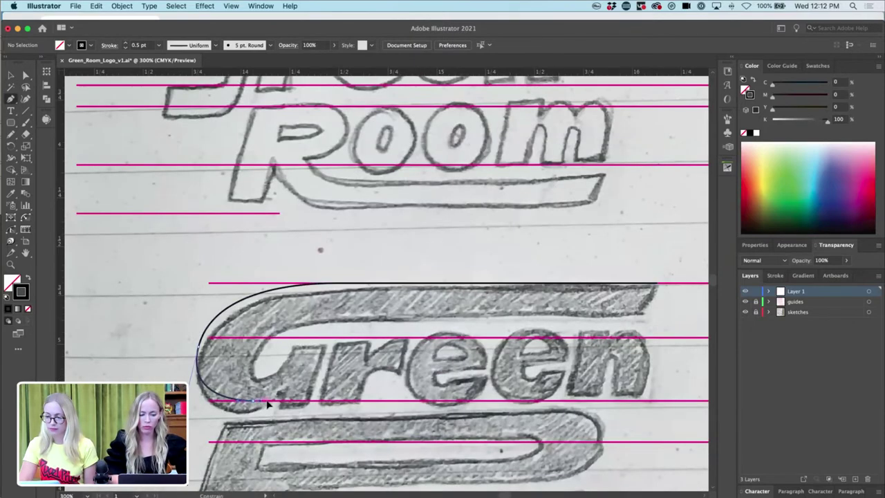
key("a")
left_click_drag(190, 400, 189, 383)
left_click_drag(237, 401, 308, 411)
key("p")
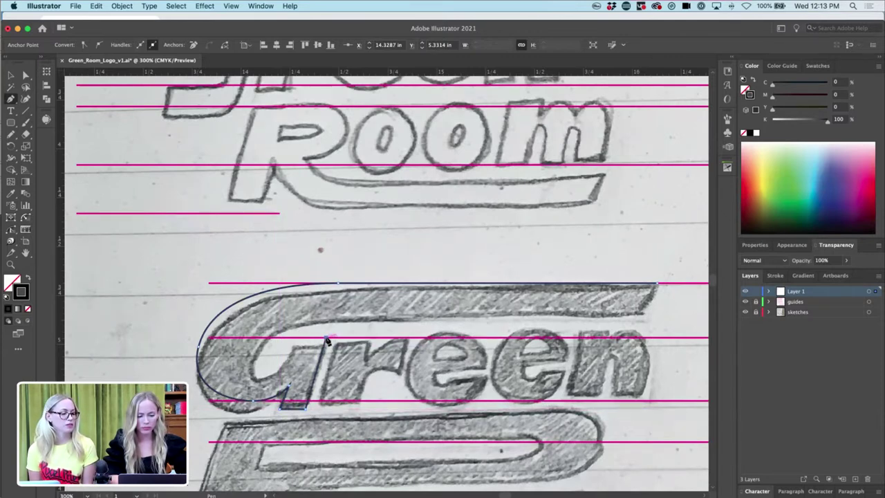
key("super+z")
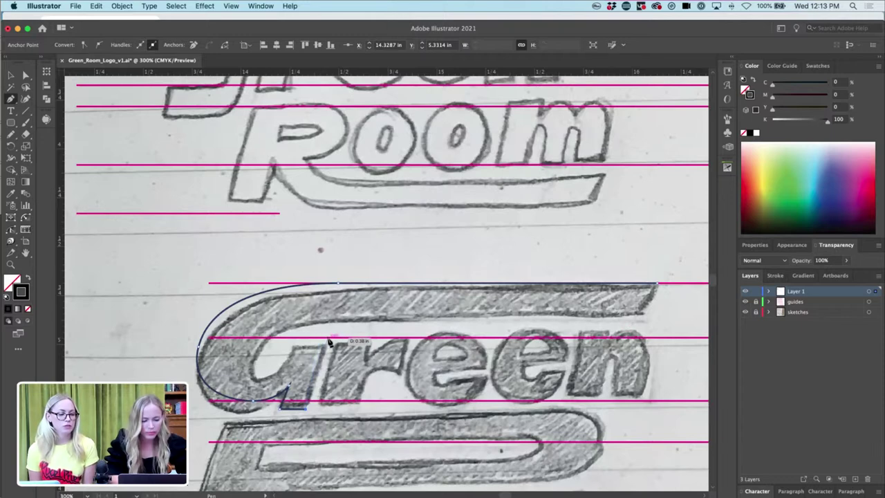
left_click(328, 338)
left_click(293, 339)
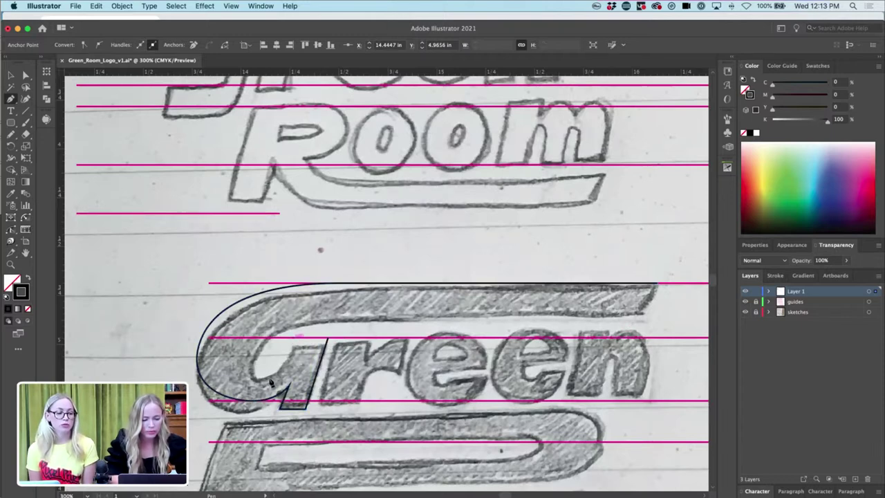
- Trace the G's inner bowl and the underside of its long top bar, then close the outline and deselect it
left_click_drag(257, 379, 237, 379)
left_click(347, 323, "super")
left_click_drag(390, 321, 389, 322)
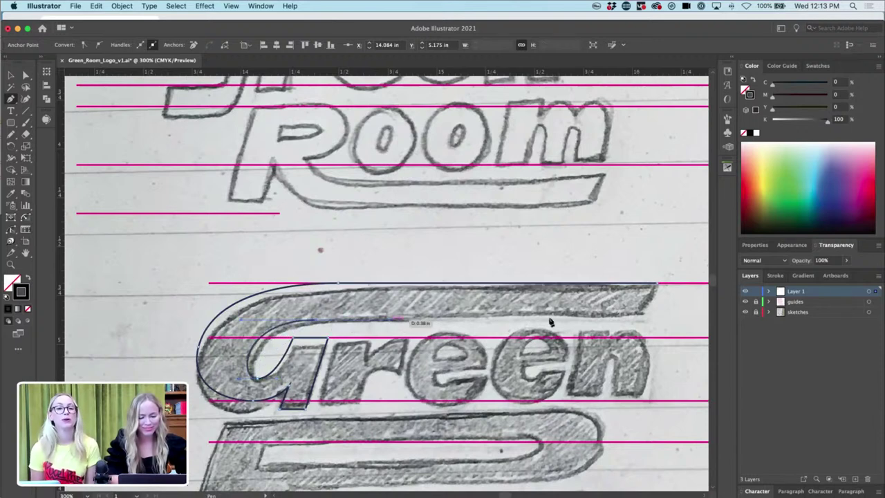
left_click(633, 315, "shift")
left_click(657, 284)
left_click(675, 265, "super")
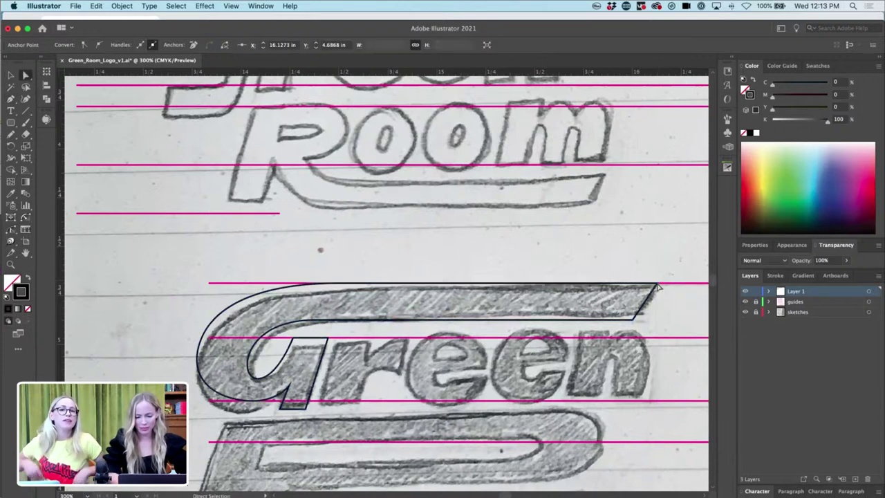
- Draw a slanted line along the outer edge of the G's stem and place a parallel copy beside it at the r
left_click(328, 339)
left_click(307, 413)
left_click(306, 410)
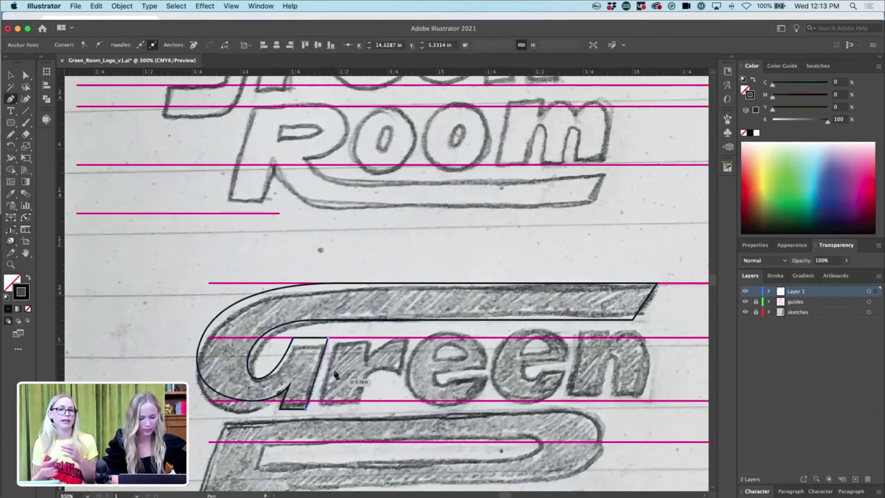
left_click_drag(320, 374, 332, 374, "alt")
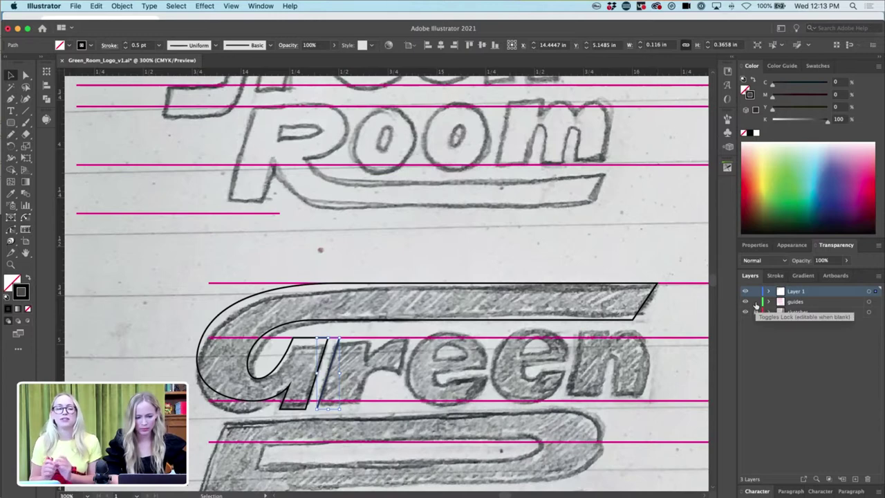
- Paste the slanted line onto the guides layer, scale it to about 1.16 in high, and match its stroke to the 0.5 pt magenta guides
left_click(794, 302)
key("super+f")
key("i")
left_click(482, 336)
key("v")
left_click_drag(343, 336, 391, 257)
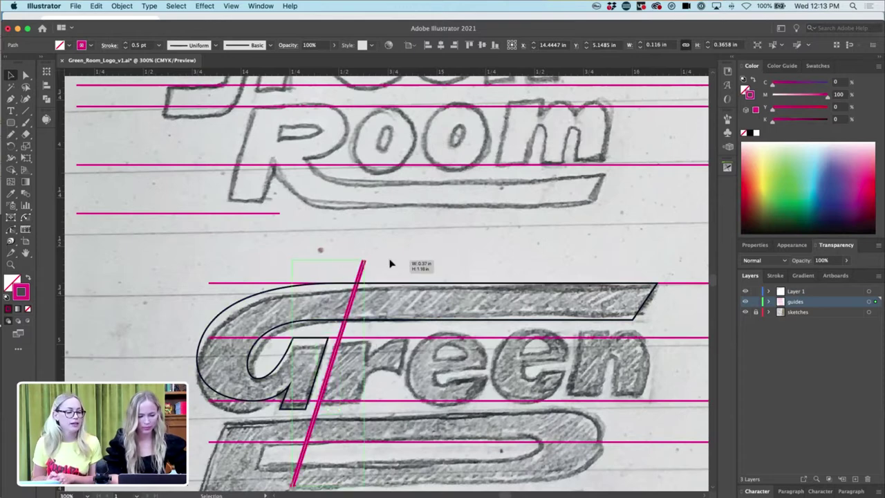
key("o")
key("i")
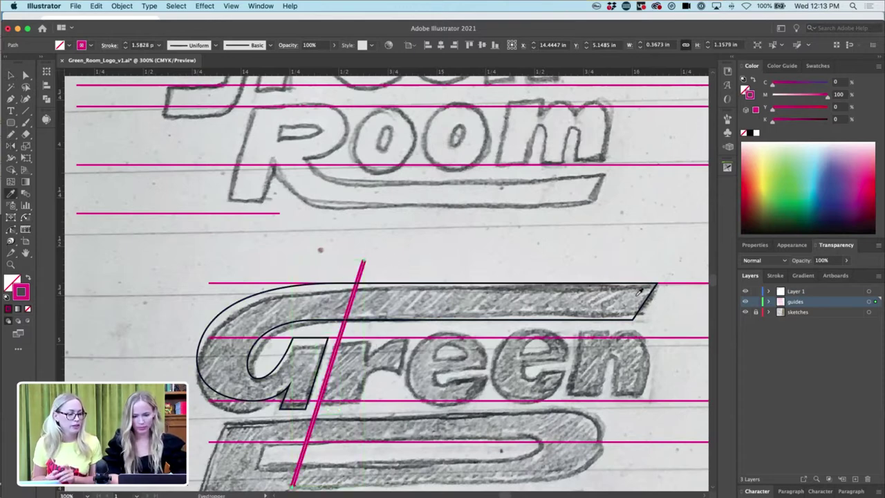
left_click(681, 282)
- Shift the slanted guide along the G's stem and place parallel copies at the G's left curve and the r's stem
key("v")
key("Left")
key("Left")
key("Left")
key("Left")
key("Left")
key("Left")
key("Left")
key("Left")
key("Left")
key("Left")
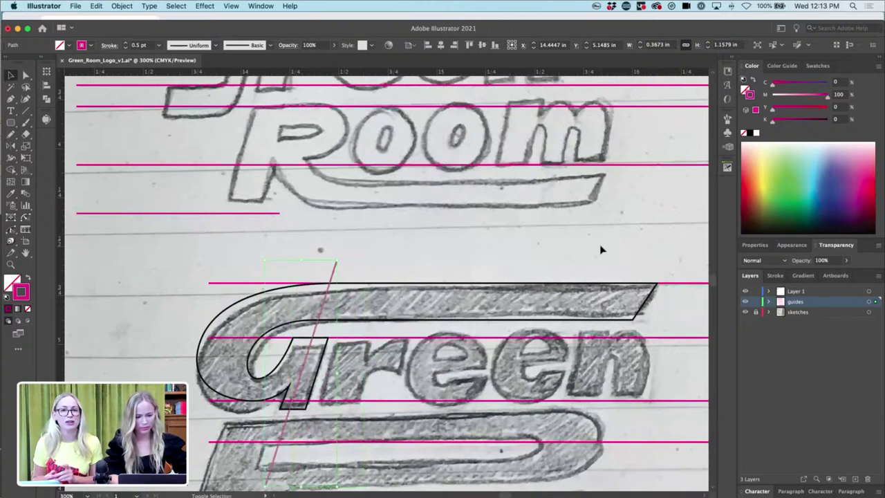
key("Right")
left_click_drag(346, 284, 238, 284)
left_click_drag(340, 303, 352, 302)
- Repeat the slanted guide across the r, both e's and the n, placing the last copy at the end of the G's top bar
key("v")
key("shift+Right")
key("shift+Right")
key("shift+Right")
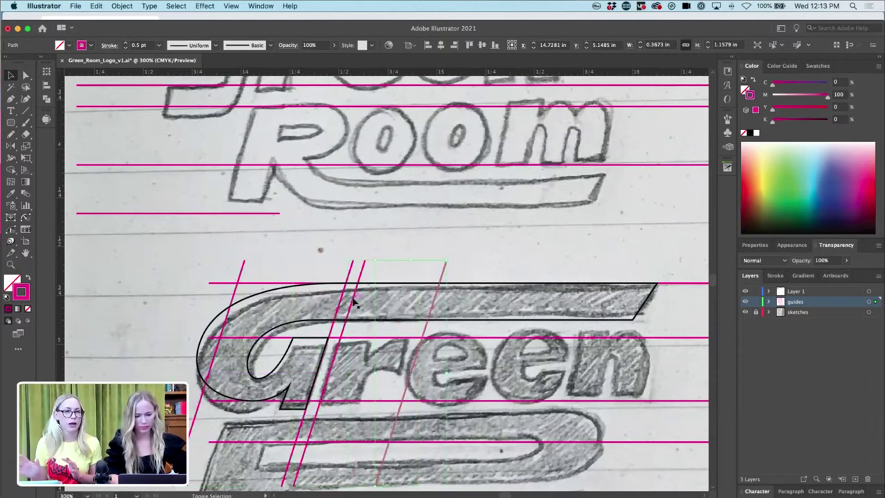
key("shift+Right")
key("shift+Right")
key("shift+Right")
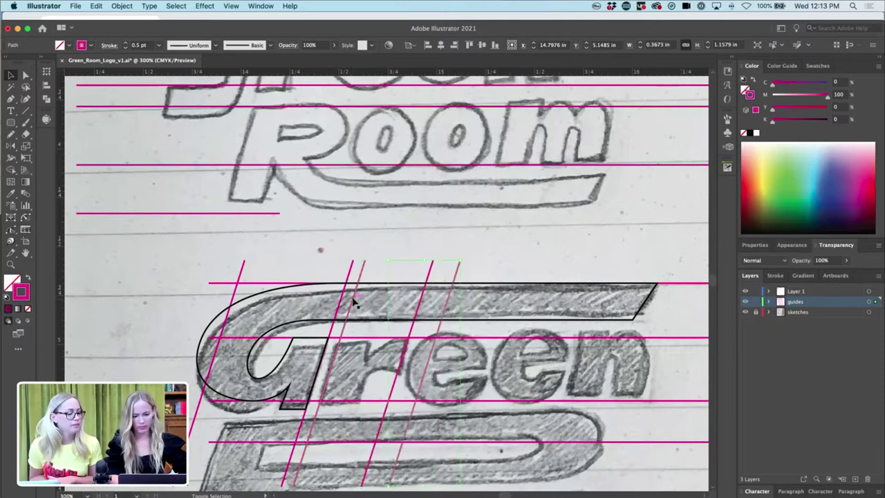
key("super+d")
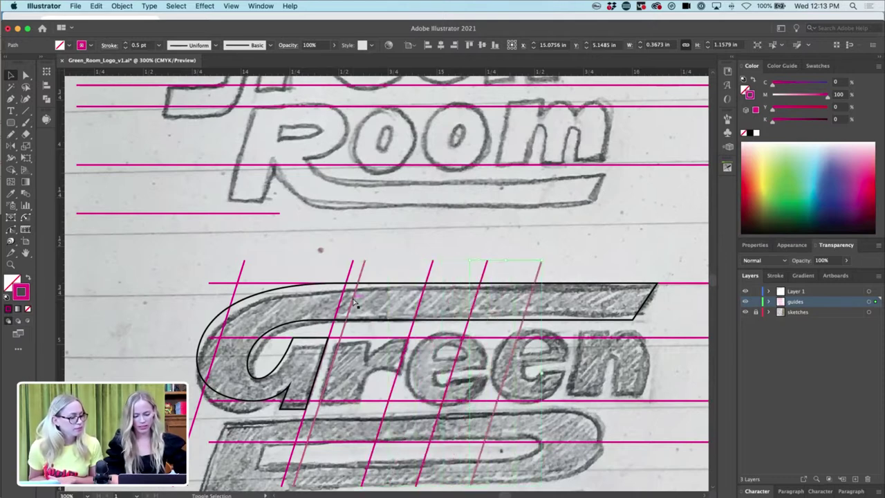
key("super+d")
key("super+d")
key("shift+Right")
key("Left")
key("Left")
key("Left")
- Move the two end corners of the G's long top bar onto the last slanted guide, checking the snapping options
key("a")
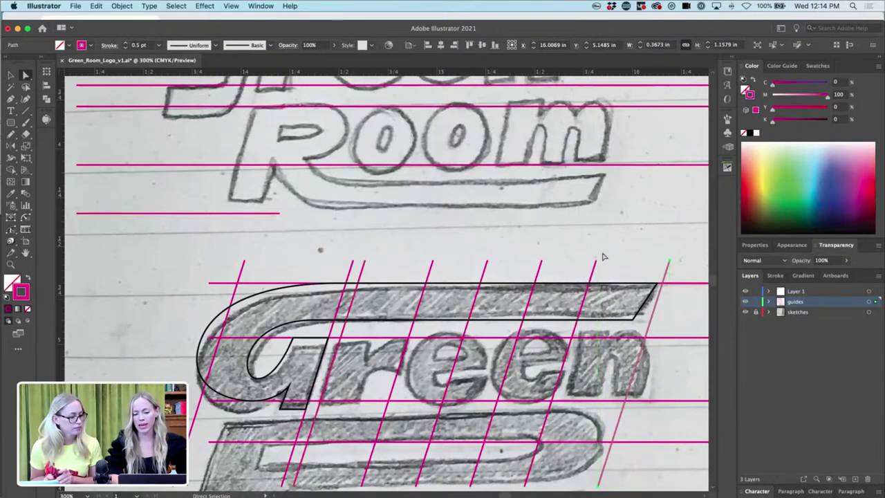
left_click(635, 319)
left_click_drag(636, 320, 649, 320)
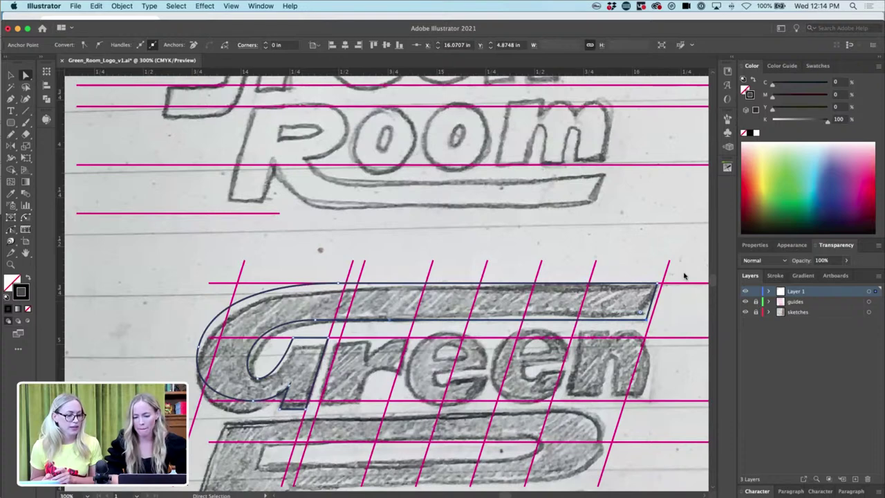
left_click(661, 283)
left_click_drag(649, 322, 653, 323)
left_click(637, 218)
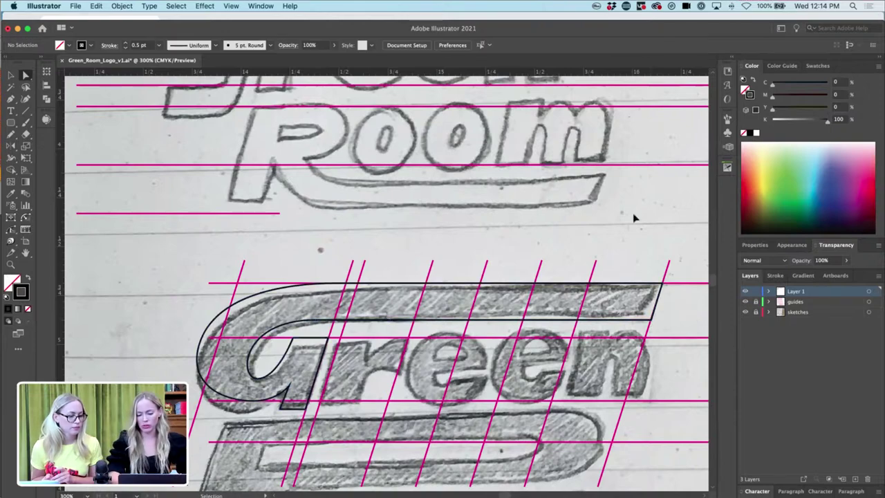
key("super+equal")
scroll(554, 223, "right", 5)
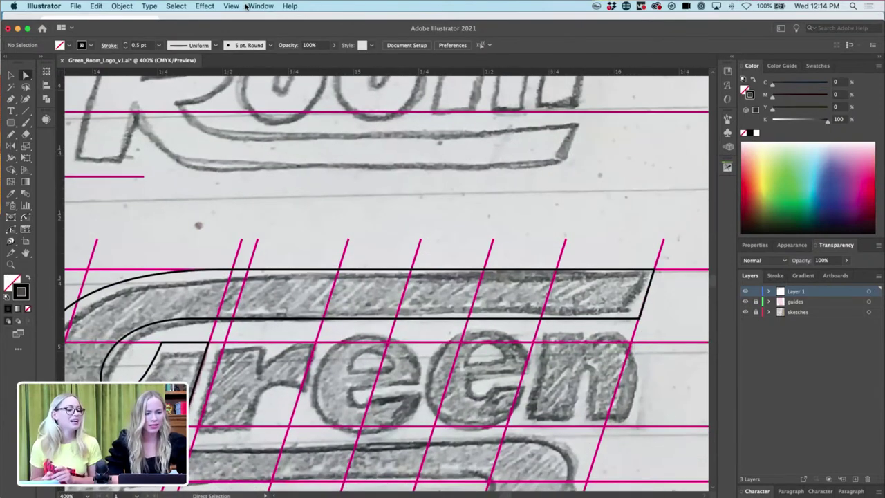
left_click(264, 5)
mouse_move(232, 6)
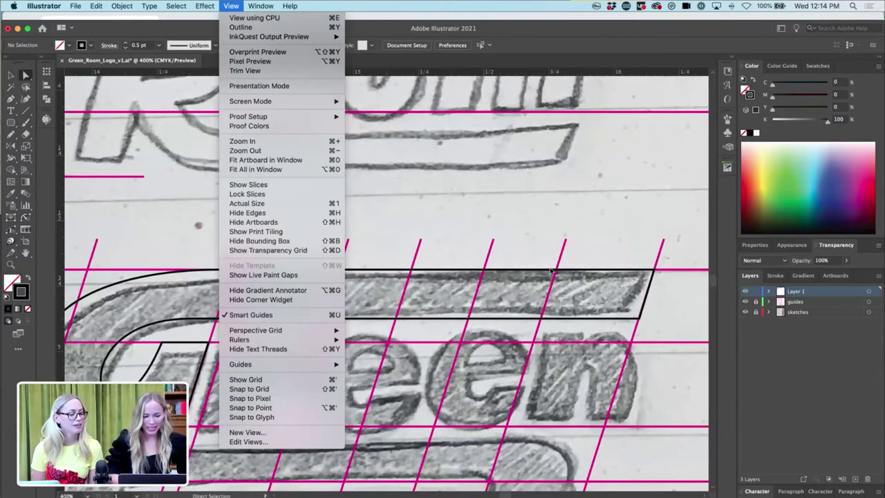
left_click(553, 228)
left_click(653, 271)
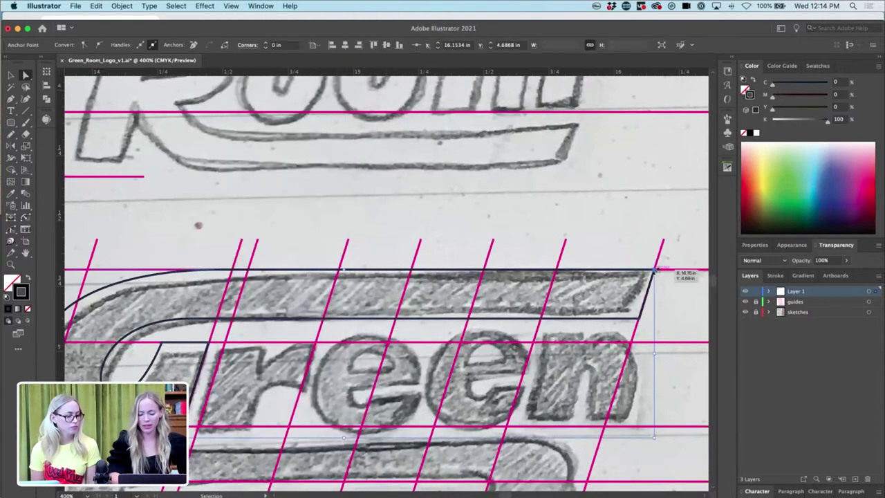
- Draw a circle about 0.38 in across over the first e and nudge it left to fit the sketched outline
key("super+equal")
scroll(546, 278, "left", 10)
scroll(545, 278, "down", 2)
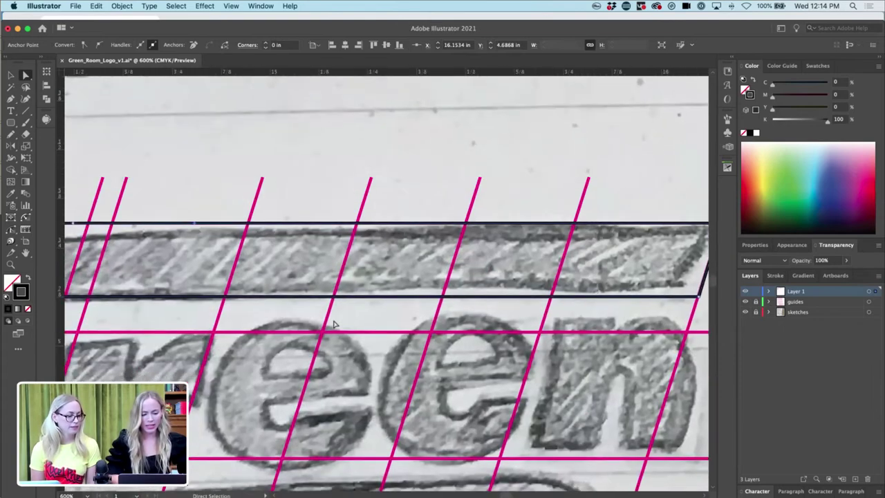
scroll(56, 206, "left", 2)
left_click(11, 123)
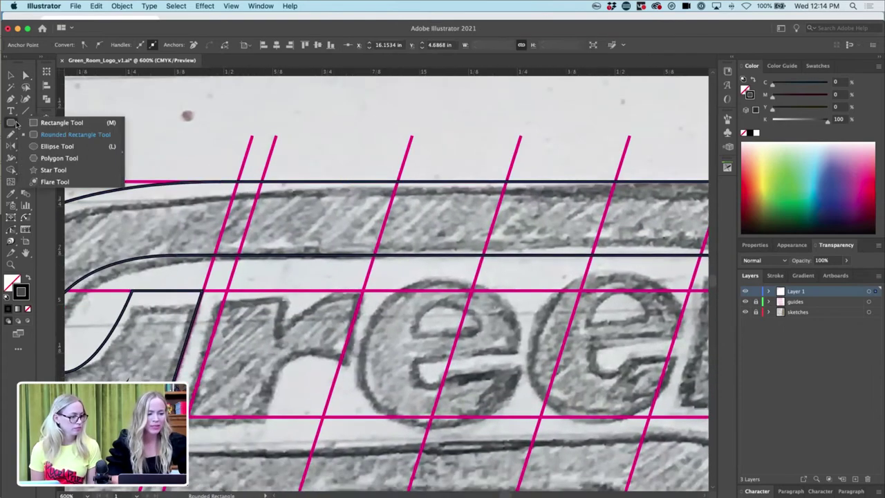
left_click(55, 146)
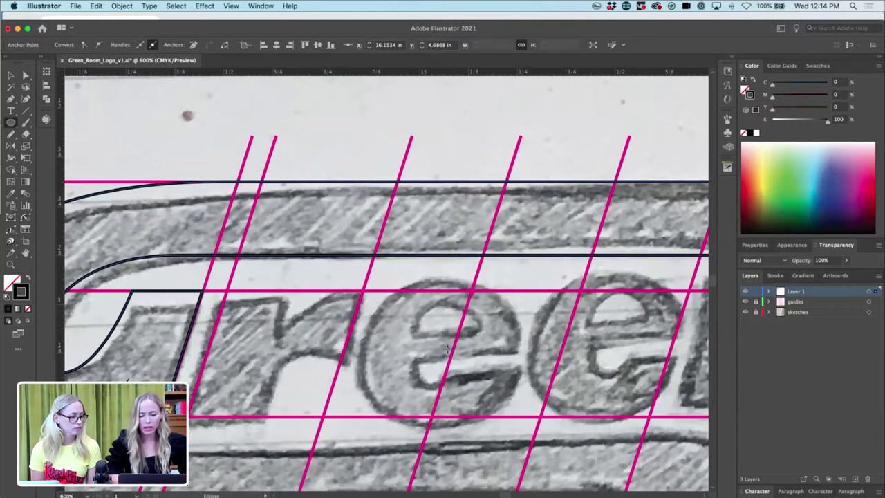
left_click_drag(447, 349, 422, 278)
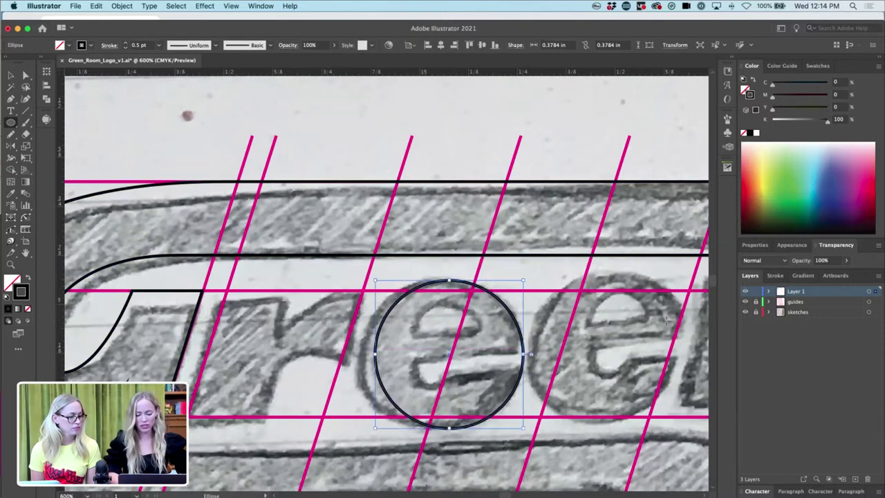
key("v")
key("Left")
key("Left")
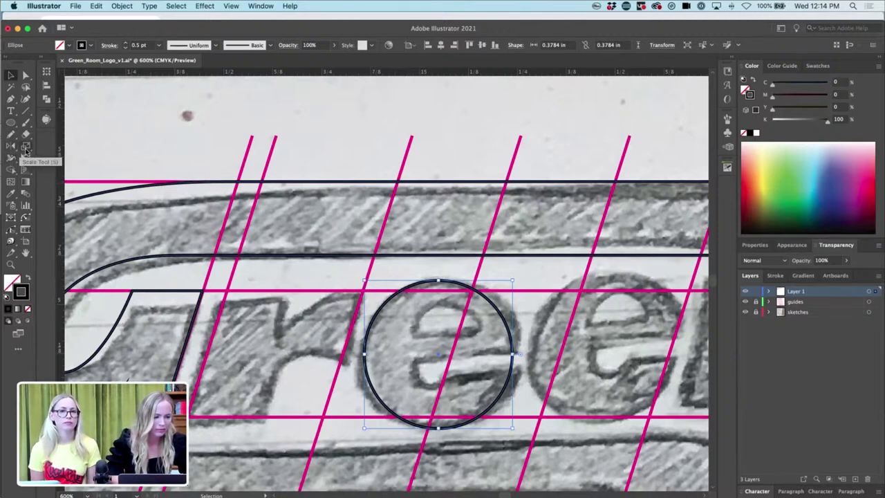
- Shear the first e's circle slightly to follow the slanted guides, then deselect it
left_click_drag(27, 150, 87, 171)
key("v")
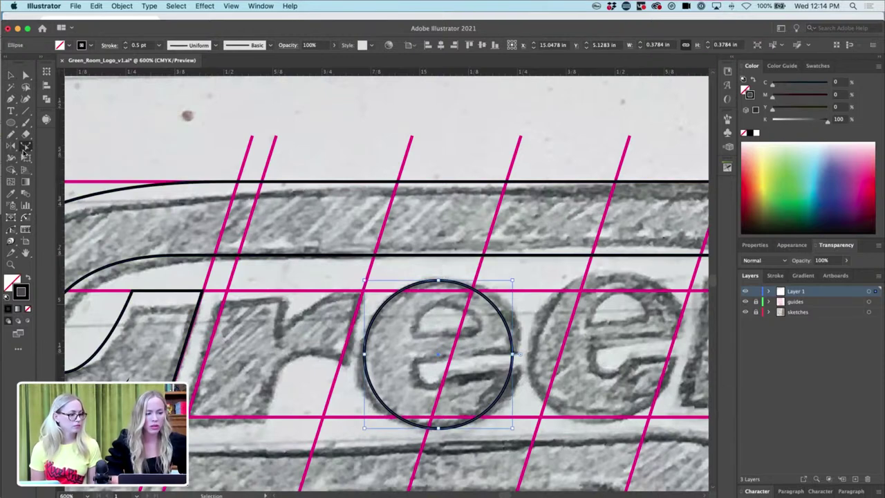
left_click_drag(25, 151, 61, 160)
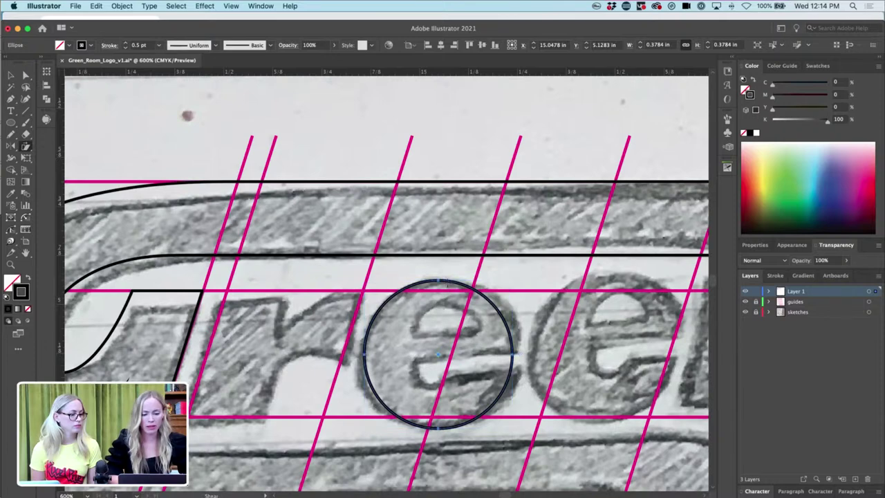
left_click_drag(437, 279, 444, 280)
key("v")
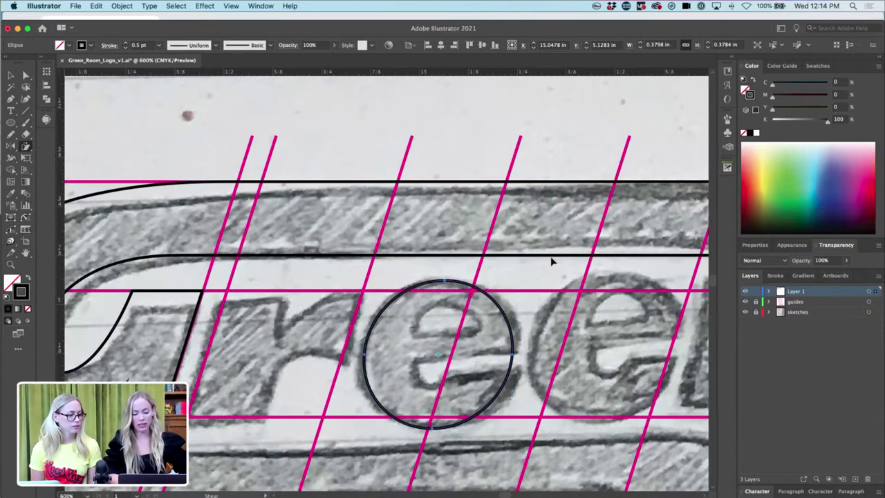
left_click(541, 264)
- Draw a thin rectangle about 0.30 by 0.03 in over the first e's horizontal opening, extending past its right edge
left_click_drag(11, 122, 46, 123)
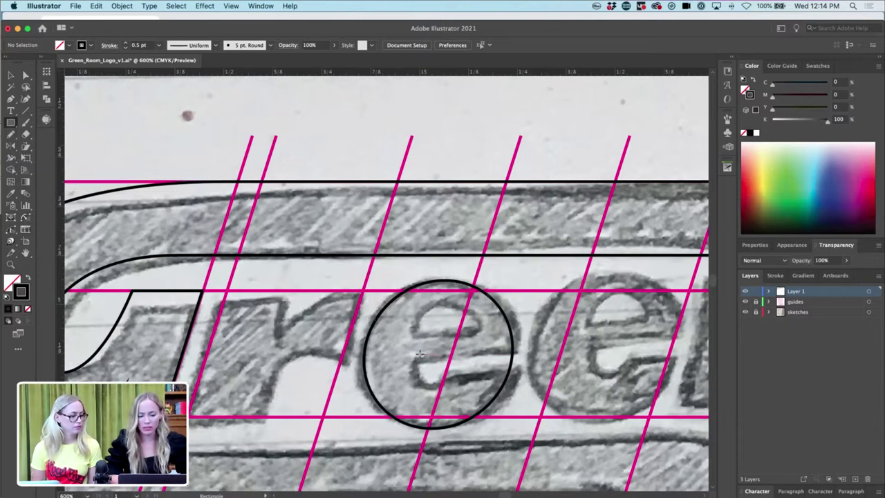
mouse_move(417, 357)
left_mouse_down()
mouse_move(546, 372)
mouse_move(534, 370)
left_mouse_up()
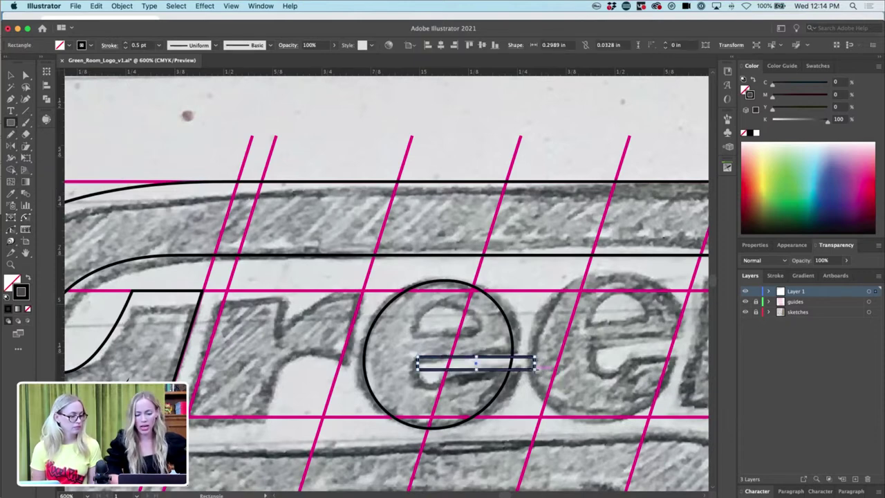
key("v")
key("a")
left_click(487, 295)
key("v")
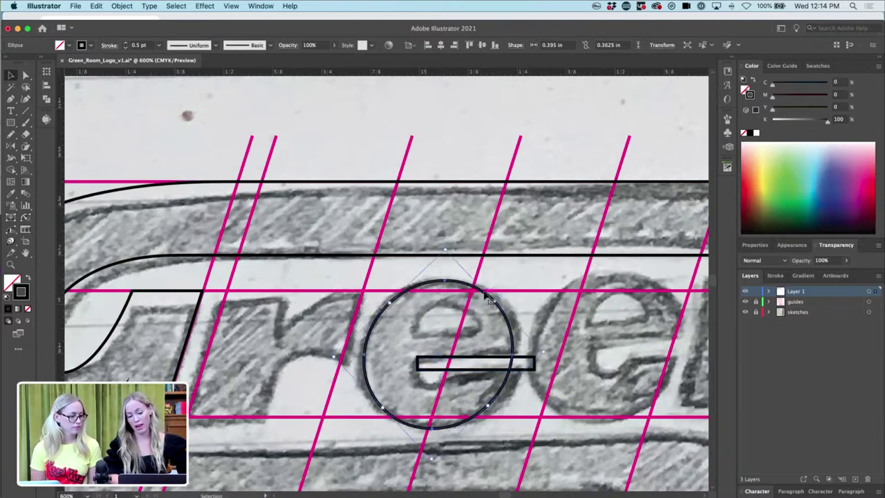
left_click_drag(446, 250, 444, 312)
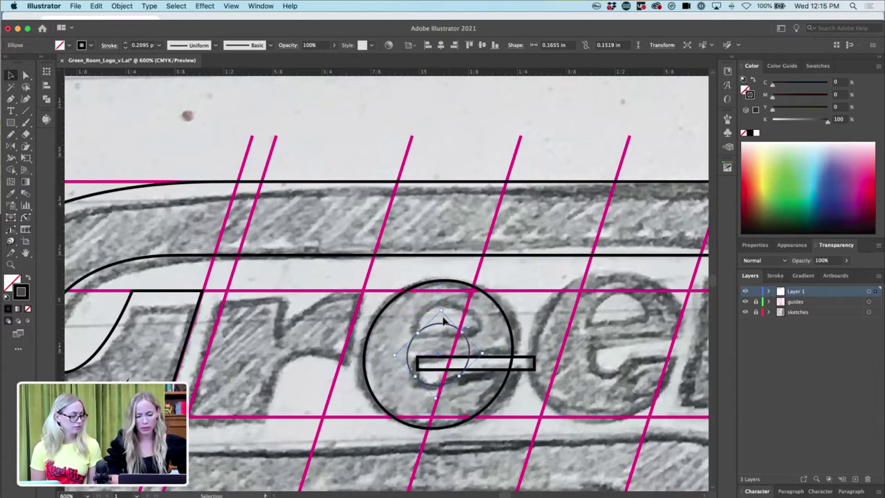
key("Delete")
- Trace the first e's curved lower opening with the Pen tool and move its left anchor up to the rectangle's top-left corner
key("p")
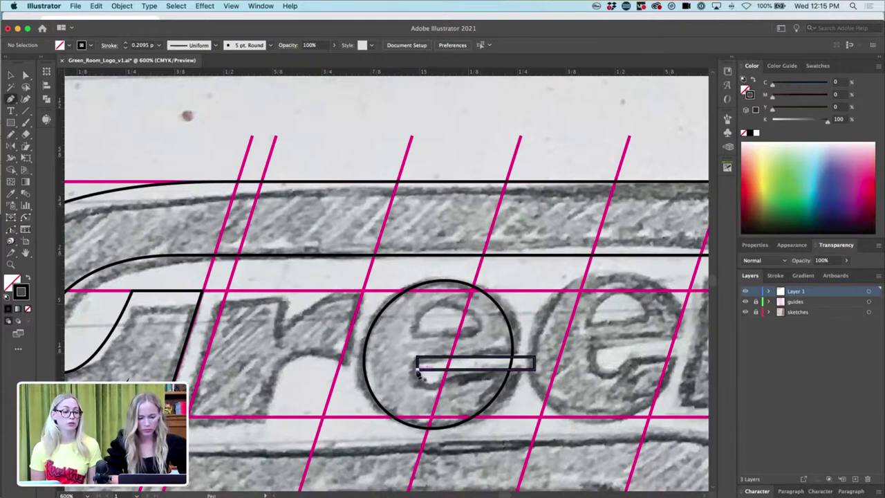
left_click(417, 372)
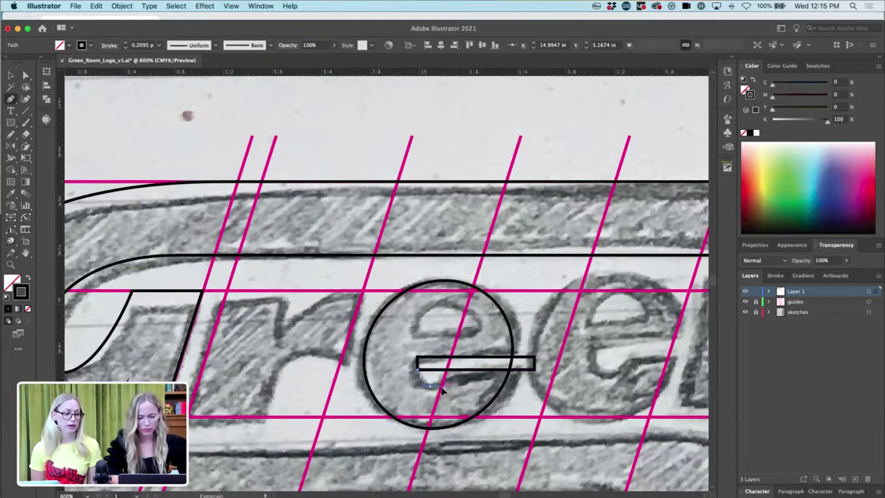
left_click(434, 370)
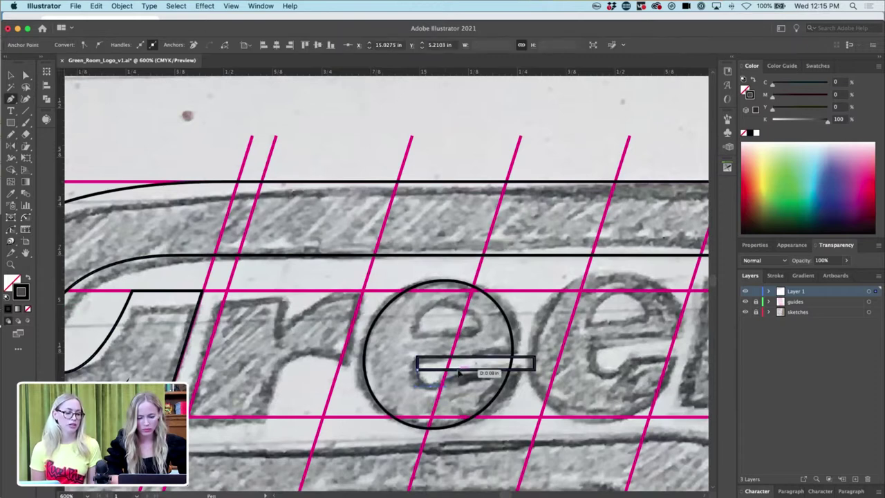
left_click(417, 371)
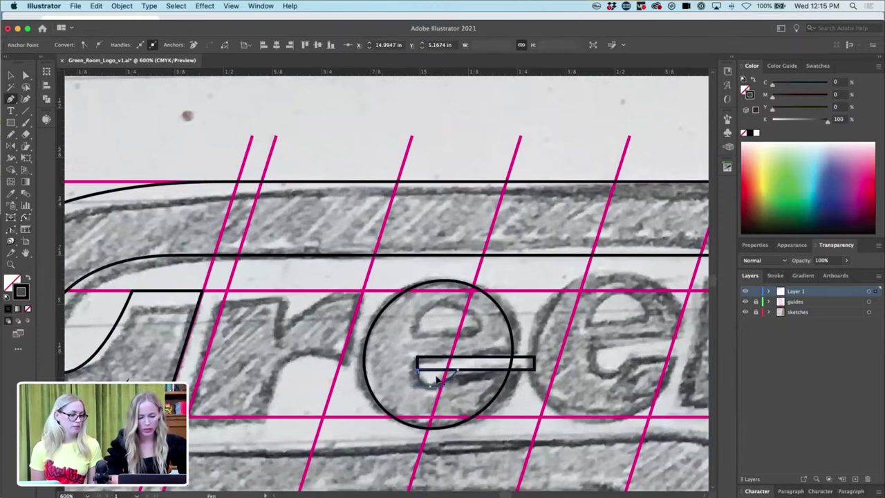
key("a")
left_click_drag(418, 370, 435, 361)
key("shift+c")
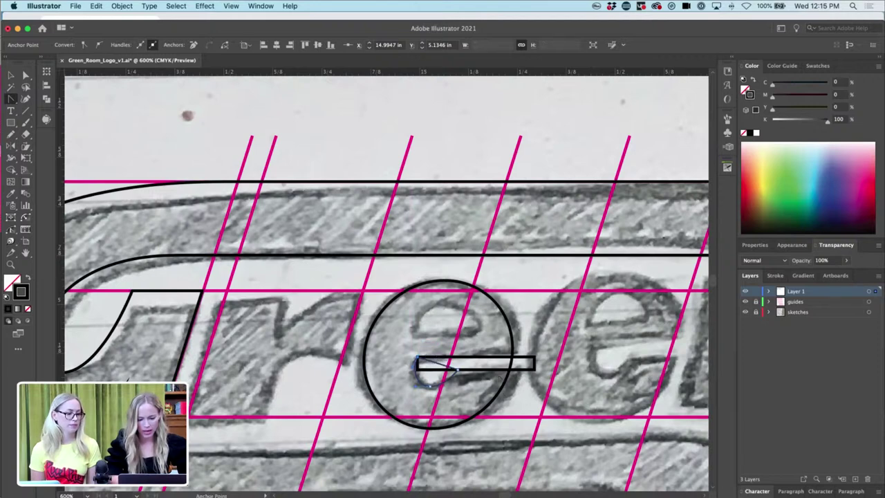
- Select the rectangle and the curved opening shape and fill both with the paper colour sampled from the sketch
key("v")
left_click(470, 360, "super")
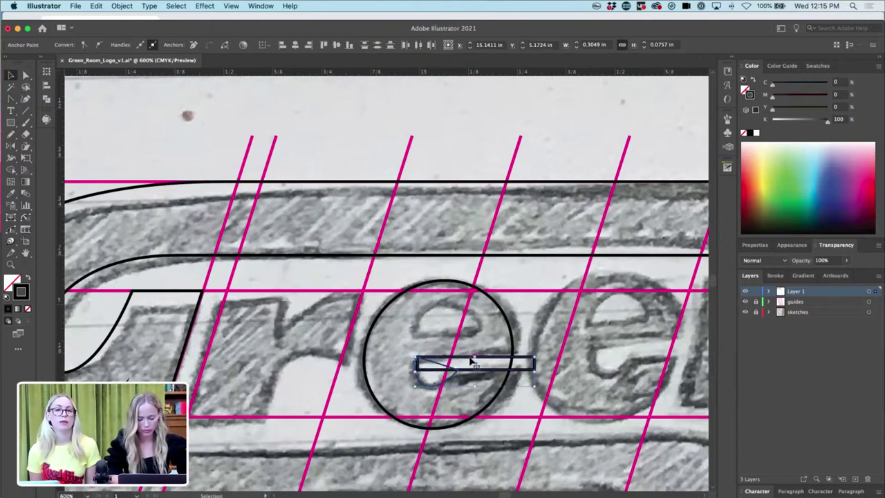
key("i")
left_click(511, 272)
key("v")
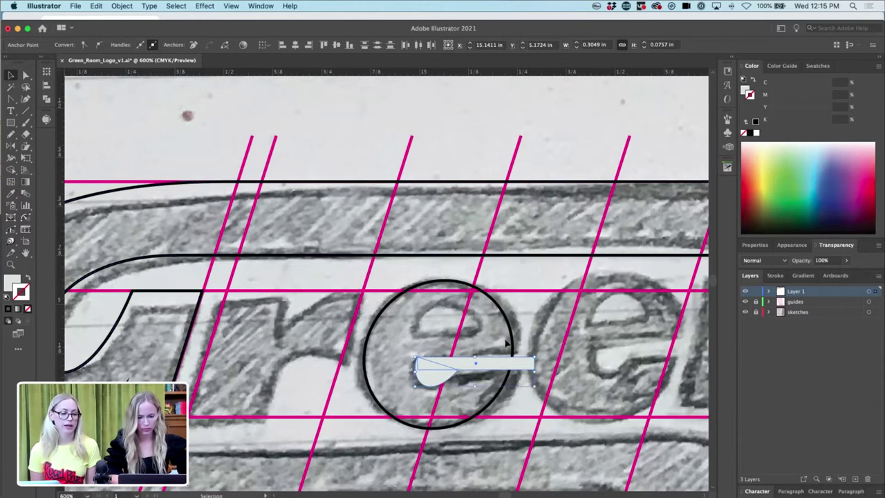
- Fill the first e's sheared circle with black and deselect it
left_click(509, 325)
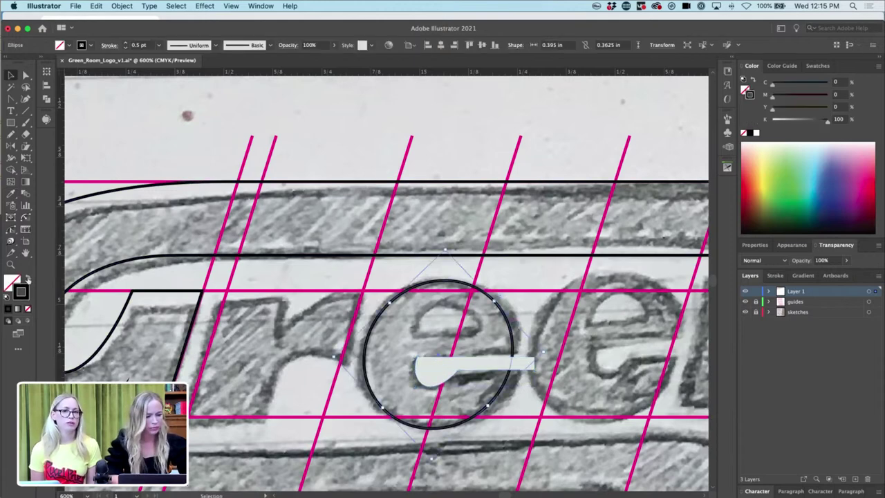
left_click_drag(25, 286, 11, 280)
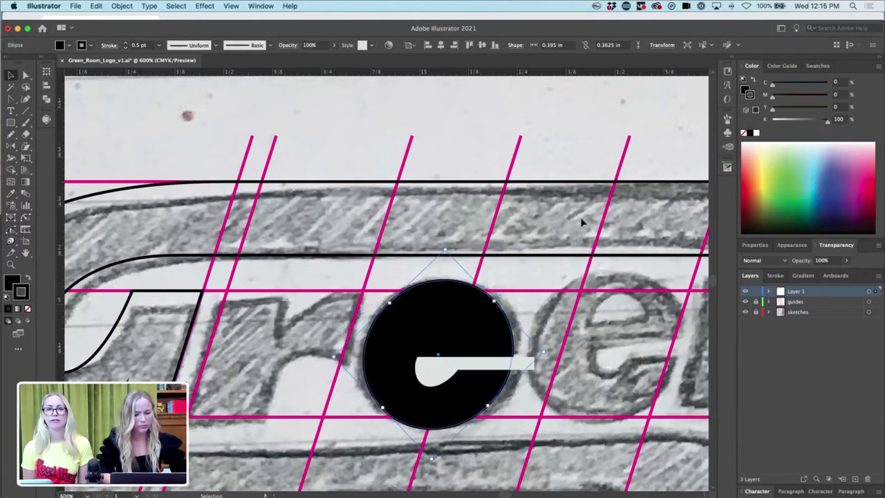
left_click(528, 309)
- Trace the first e's upper counter as a closed half-round Pen shape and fill it with the paper colour sampled from the thin rectangle
key("p")
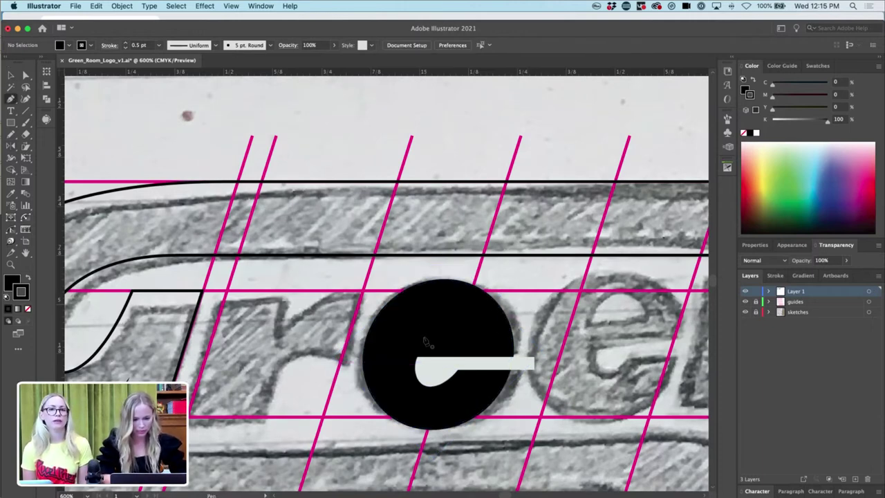
left_click(423, 339)
left_click_drag(446, 316, 463, 318)
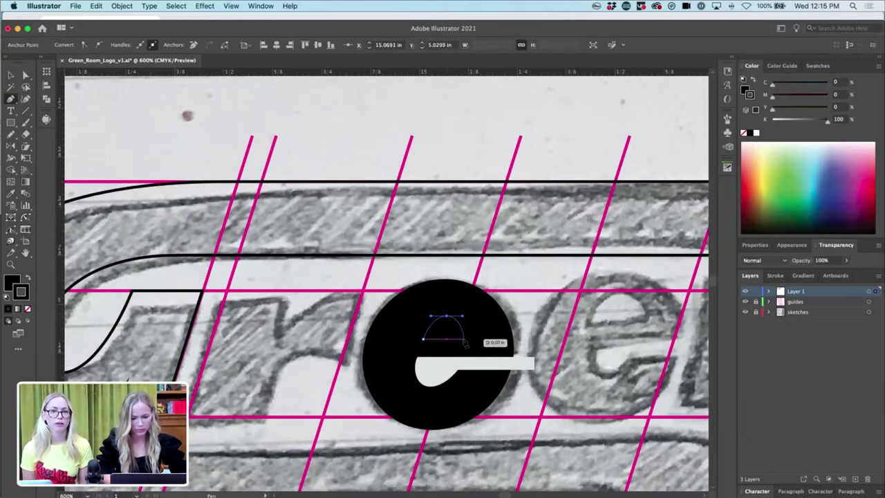
left_click(464, 338)
key("i")
left_click(526, 360)
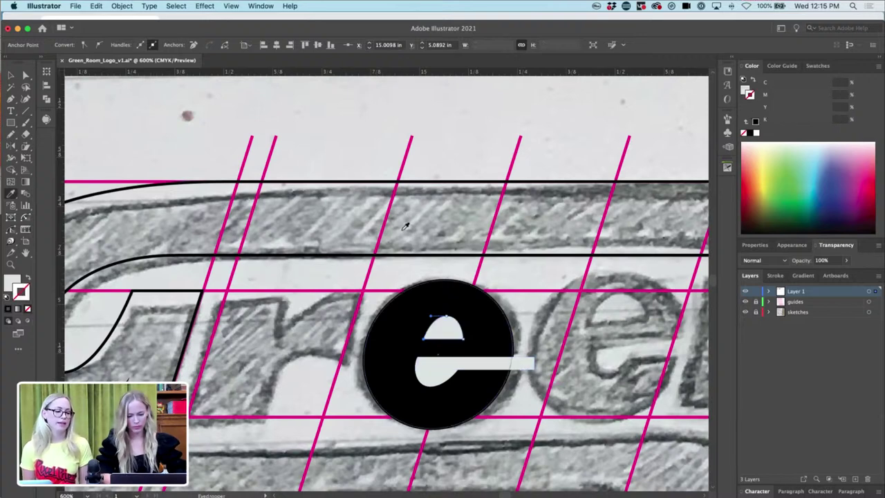
key("v")
left_click(342, 246)
key("p")
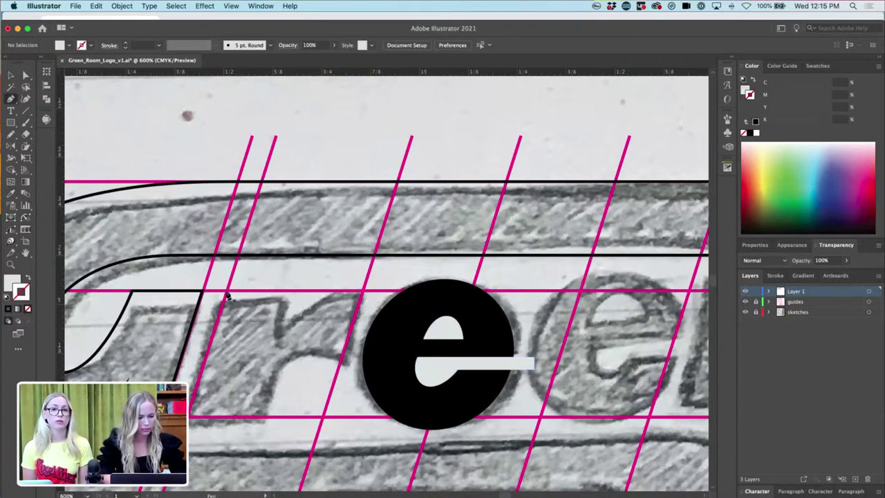
left_click_drag(228, 296, 209, 391)
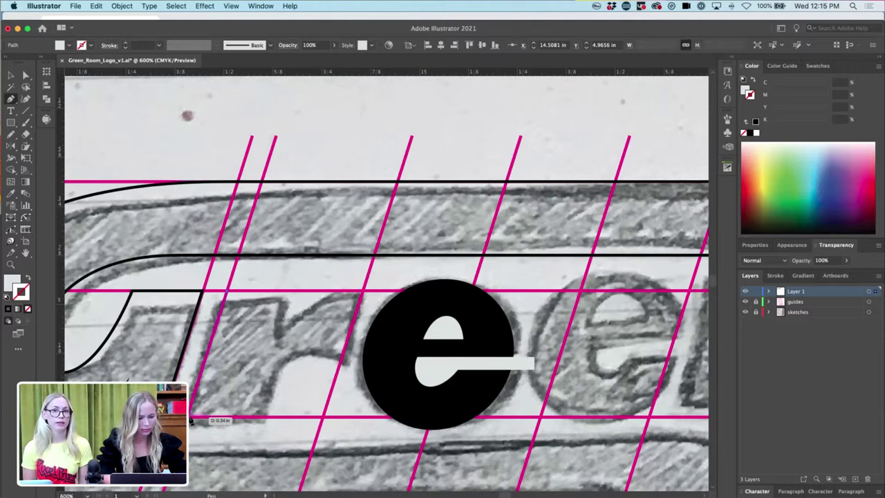
left_click(190, 420)
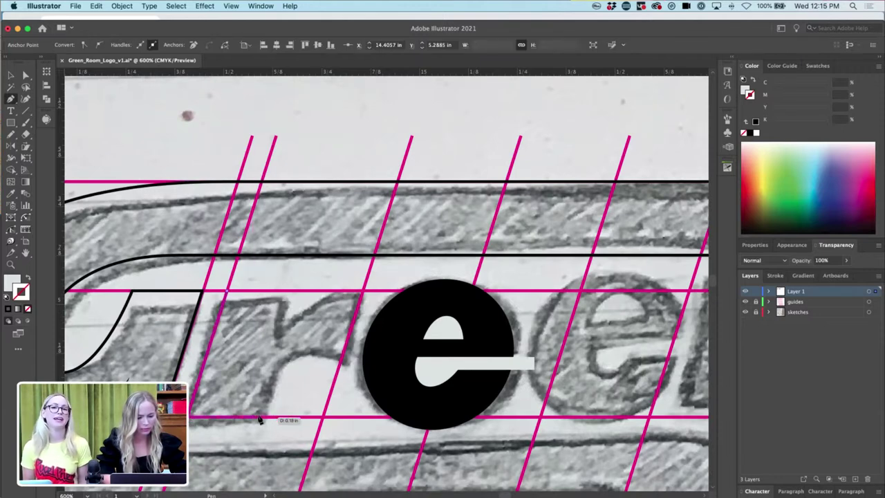
key("v")
left_click(238, 388)
scroll(238, 388, "left", 4)
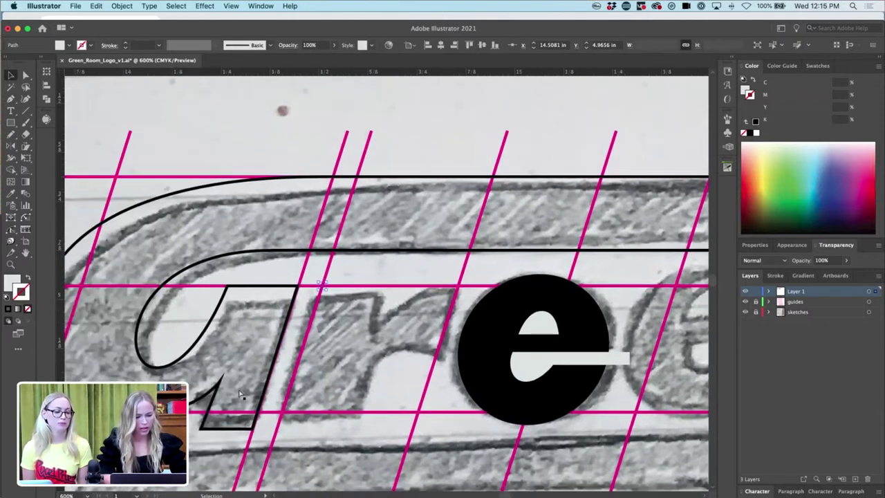
- Draw a black rectangle about 0.12 by 0.32 in between the two horizontal letter guides, just before the first e, reusing the e circle's appearance
left_click(545, 341)
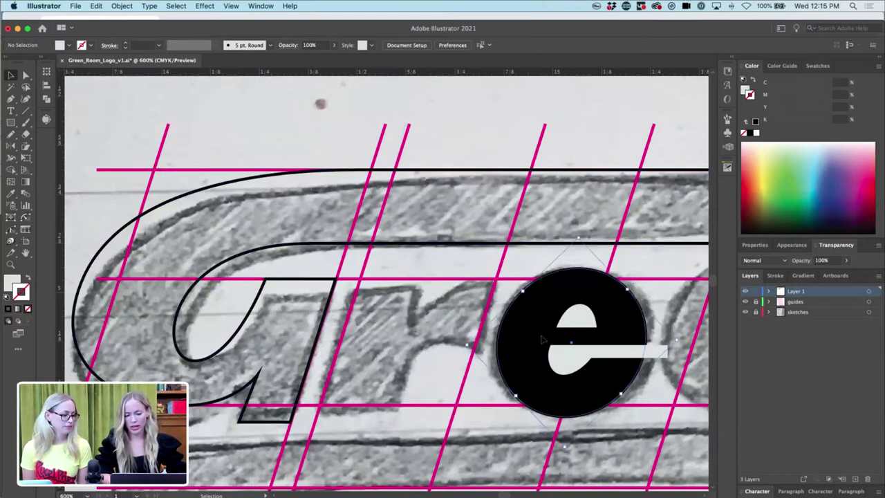
key("p")
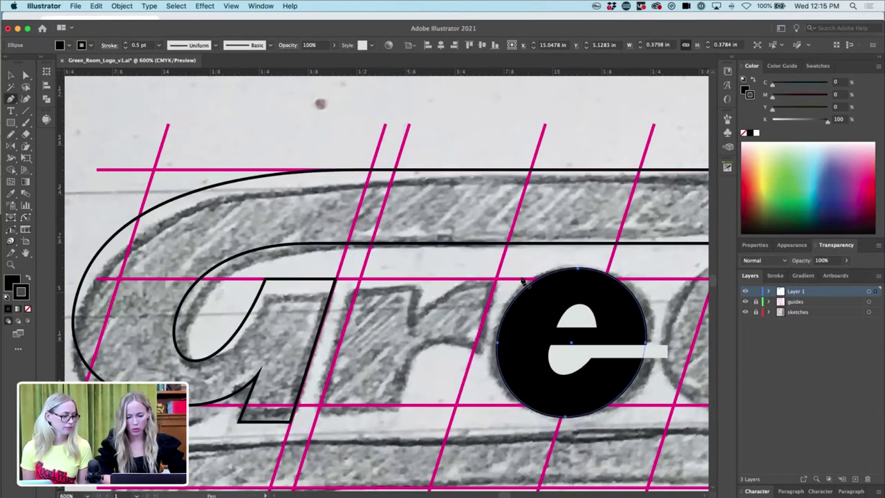
key("m")
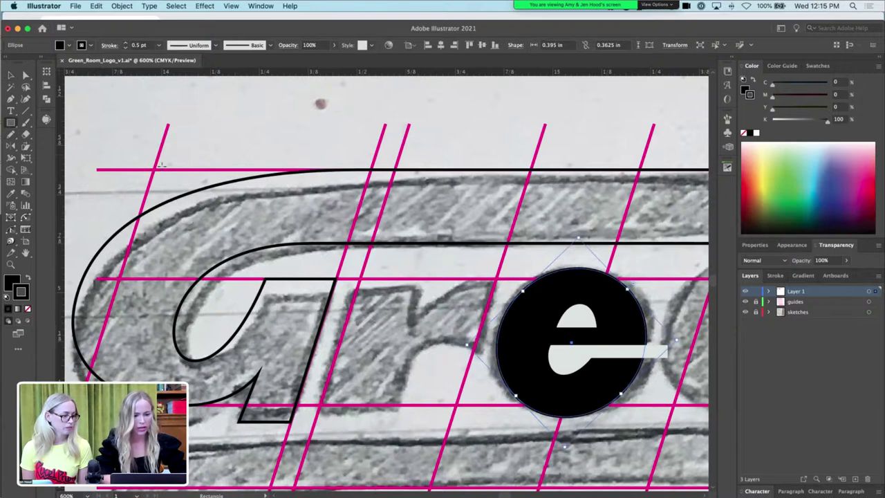
left_click_drag(455, 278, 501, 407)
key("v")
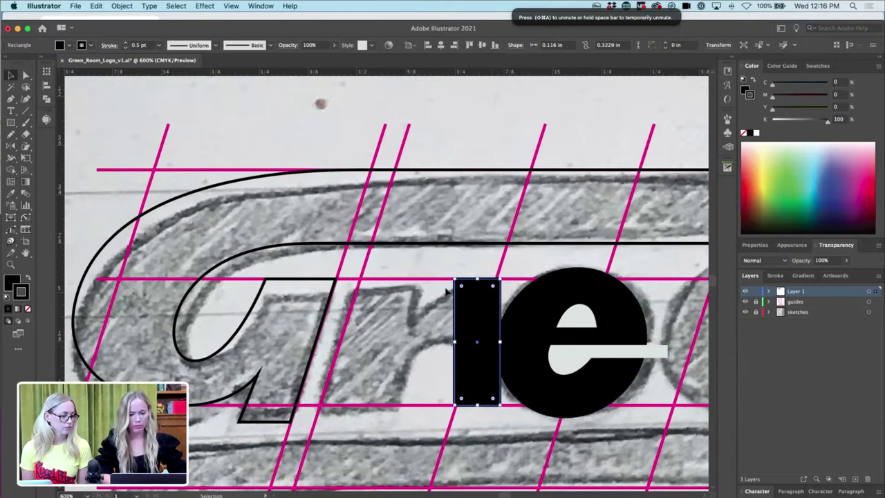
- Shear the black rectangle horizontally to the angle of the slanted guides and nudge it over the first e's left side
left_click(10, 122)
left_click(26, 146)
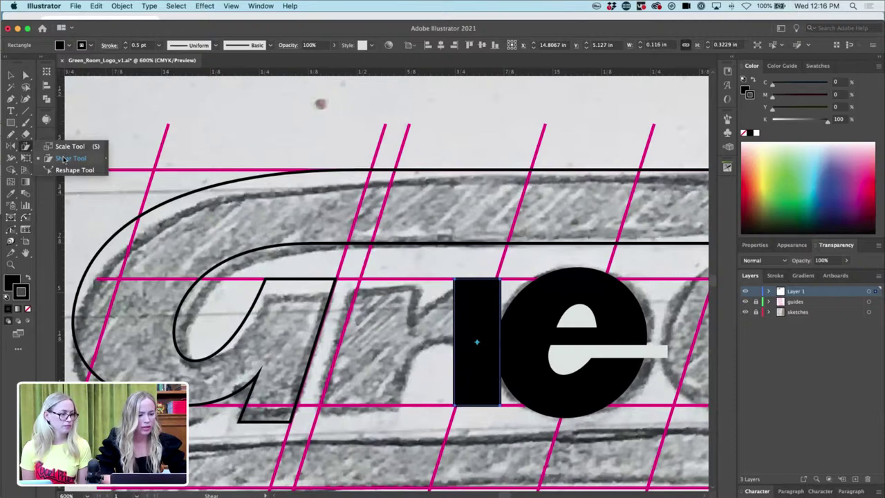
left_click(63, 159)
left_click_drag(507, 280, 525, 279)
key("shift+Down")
key("shift+Up")
key("Right")
key("Right")
key("shift+Right")
key("Left")
key("Left")
key("Left")
mouse_move(509, 279)
left_mouse_down()
mouse_move(518, 279)
mouse_move(509, 280)
left_mouse_up()
- Widen the slanted bar slightly by shifting its two left anchors outward, and place it over the r's stem along the slanted guide
key("a")
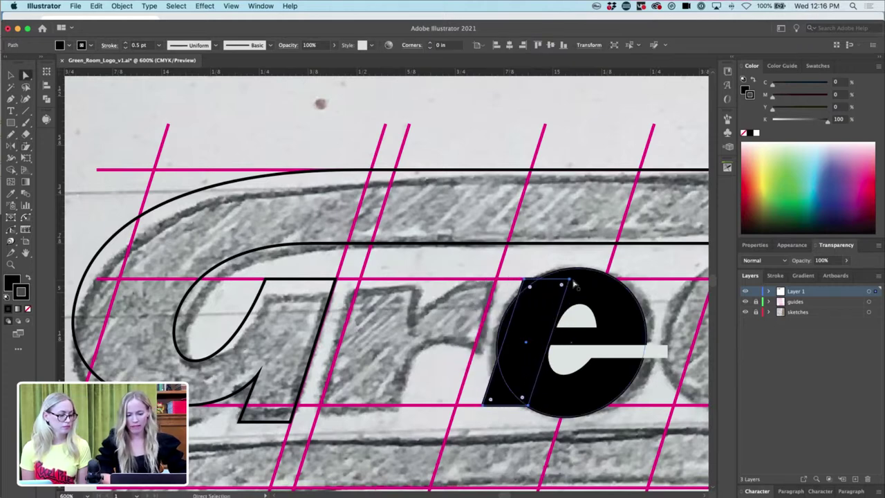
left_click(525, 279)
left_click(484, 406, "shift")
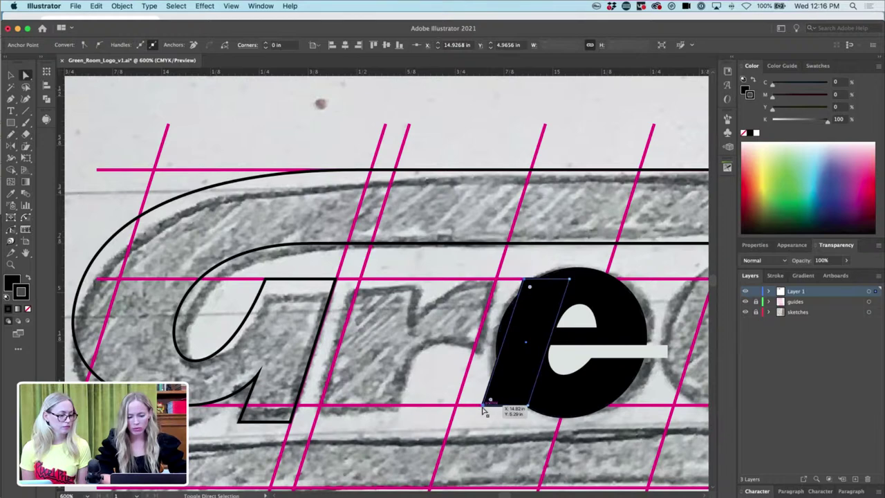
key("Left")
left_click_drag(526, 351, 369, 342)
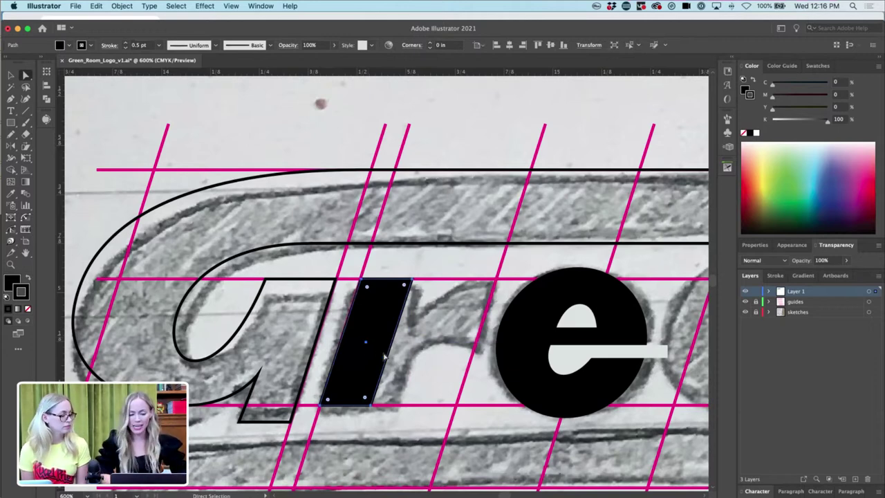
left_click(429, 338)
- Trace the r's curved arm with the Pen tool from the stem to the slanted guide and back, closing the shape inside the stem
key("p")
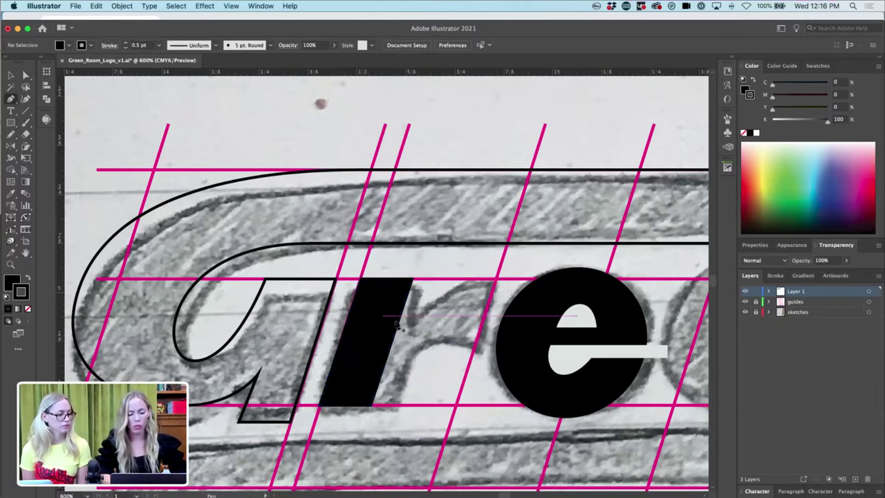
left_click(392, 341)
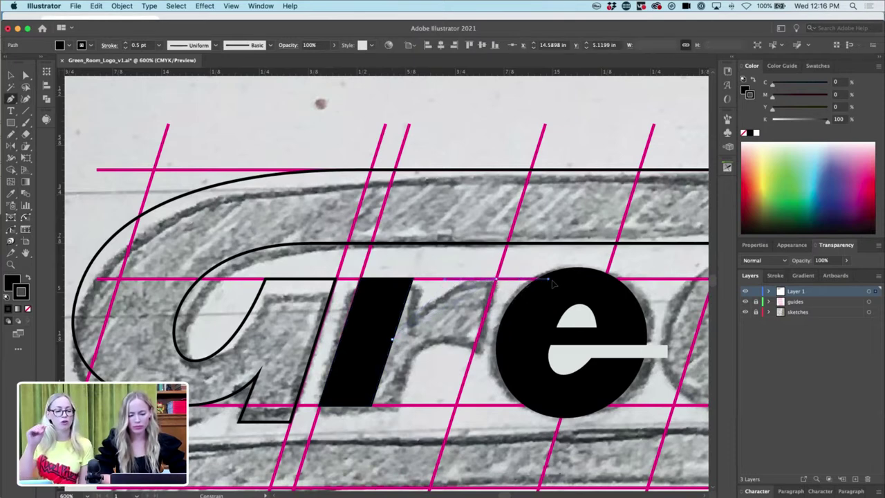
left_click_drag(557, 283, 559, 282)
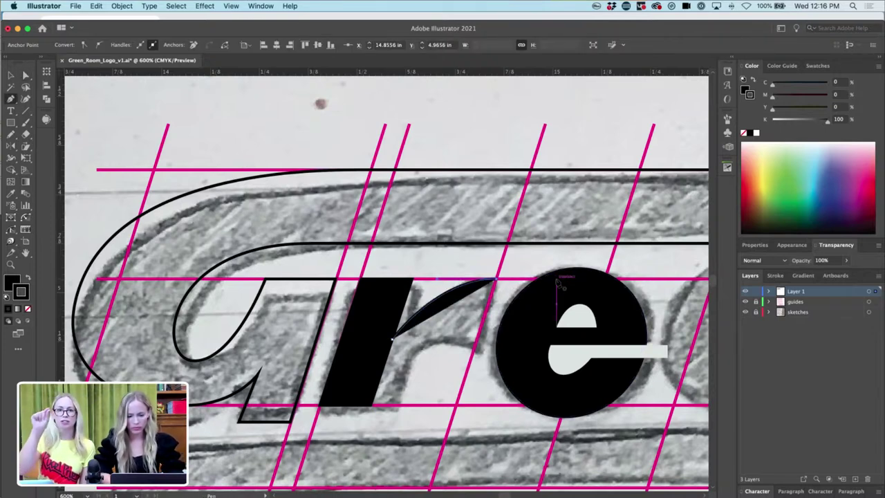
left_click(479, 346)
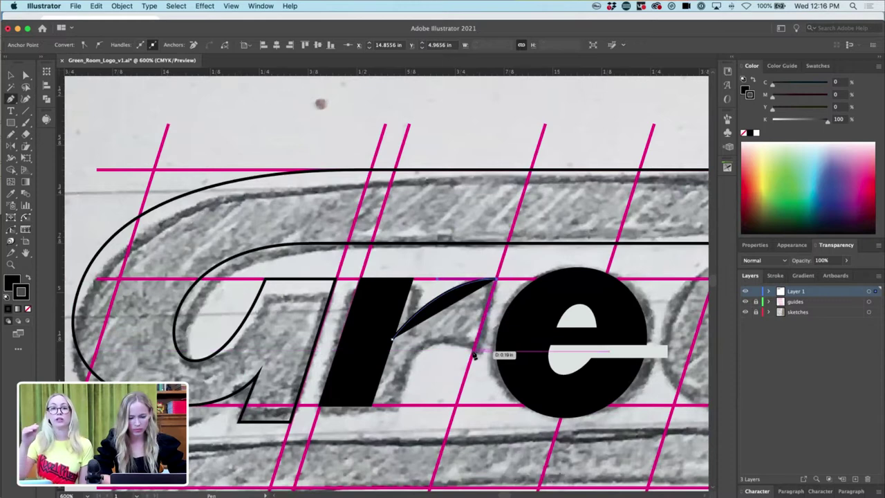
left_click_drag(392, 341, 428, 336)
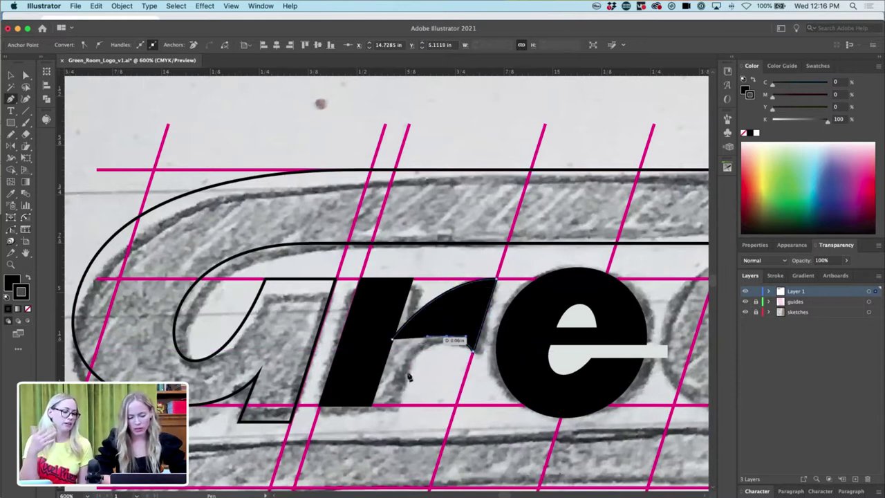
left_click(374, 379)
left_click(392, 340)
- Reshape the underside curve of the r's arm by adjusting the direction handles of its middle anchor
key("a")
mouse_move(447, 337)
left_mouse_down()
mouse_move(428, 336)
mouse_move(463, 330)
left_mouse_up()
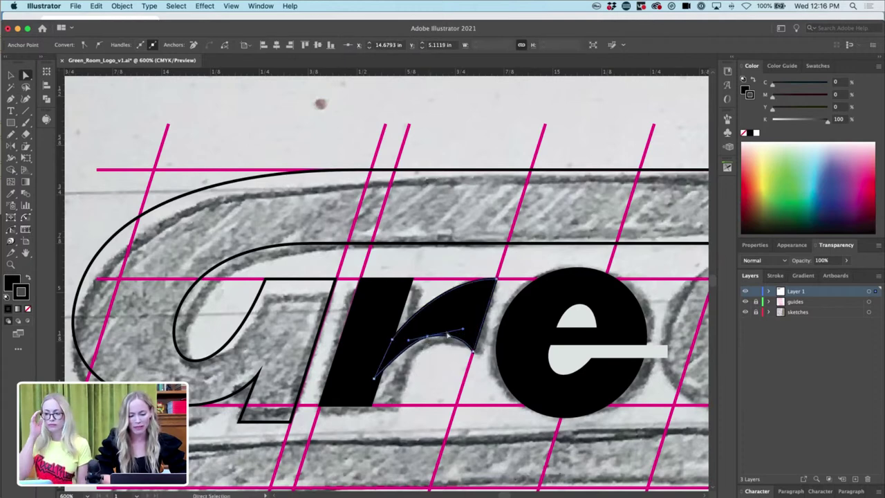
left_click(403, 344)
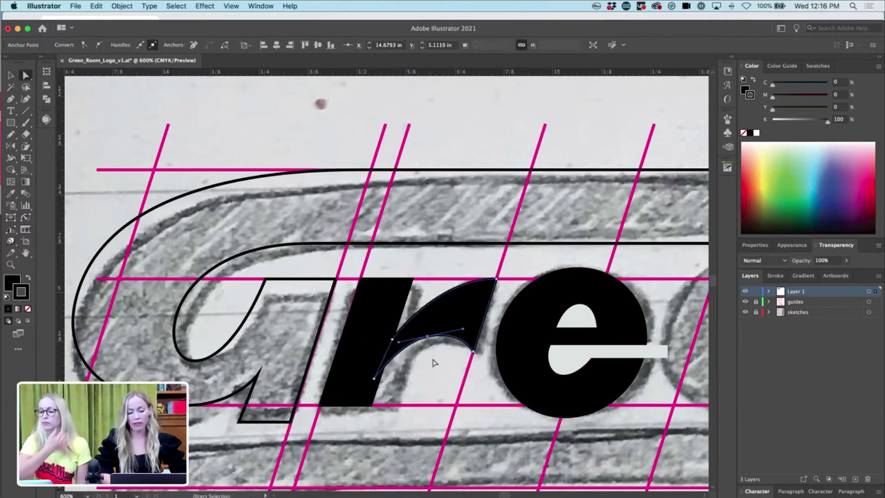
- Move the r's arm slightly up along the slanted guide so its tip overshoots the horizontal guide, and deselect it
key("v")
left_click(450, 349)
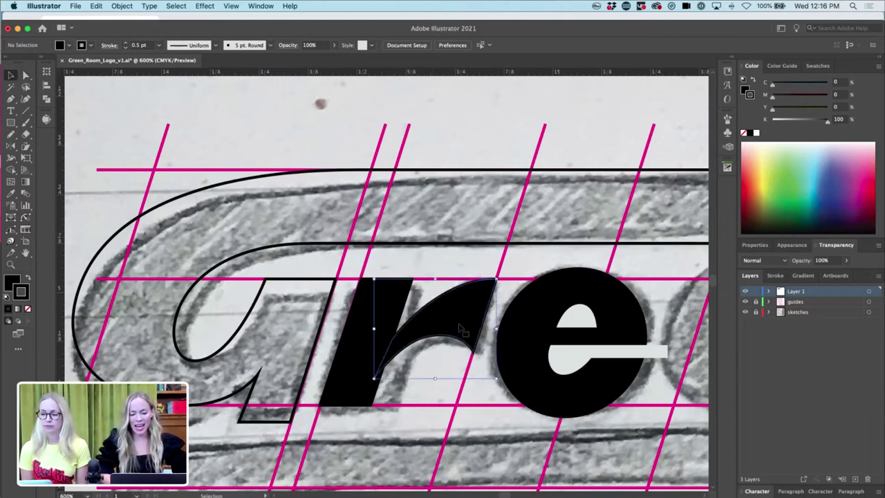
left_click_drag(460, 329, 462, 320)
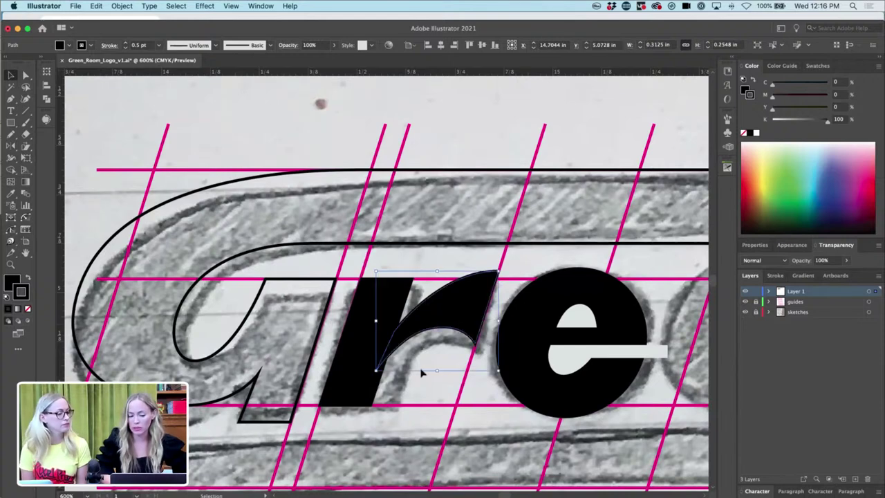
left_click(421, 374)
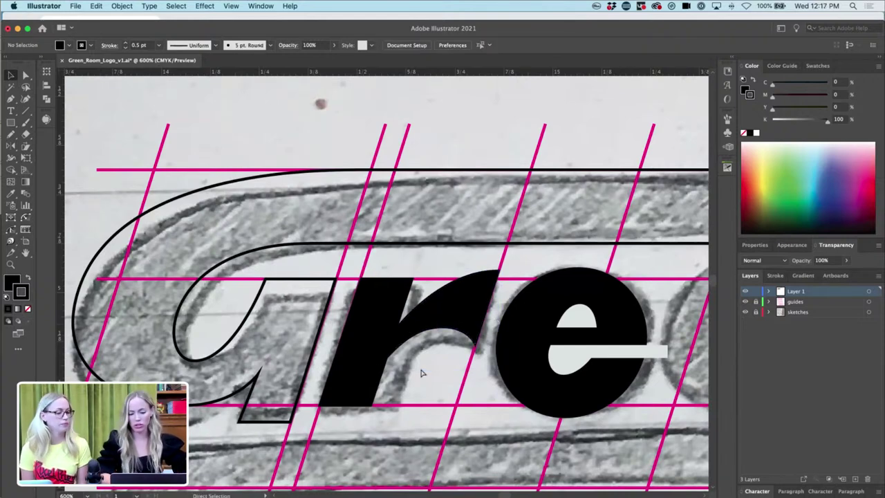
- Fill the outlined G with the black appearance sampled from the r's stem and deselect it
key("super+minus")
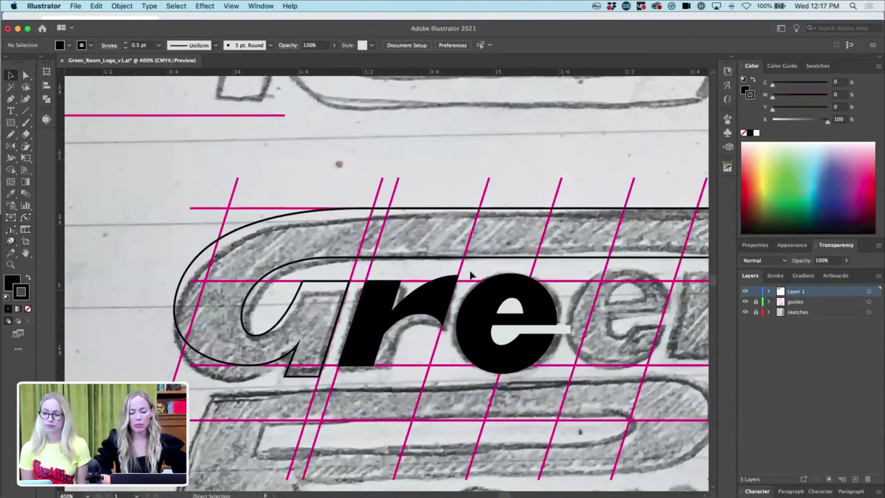
left_click(345, 304)
key("i")
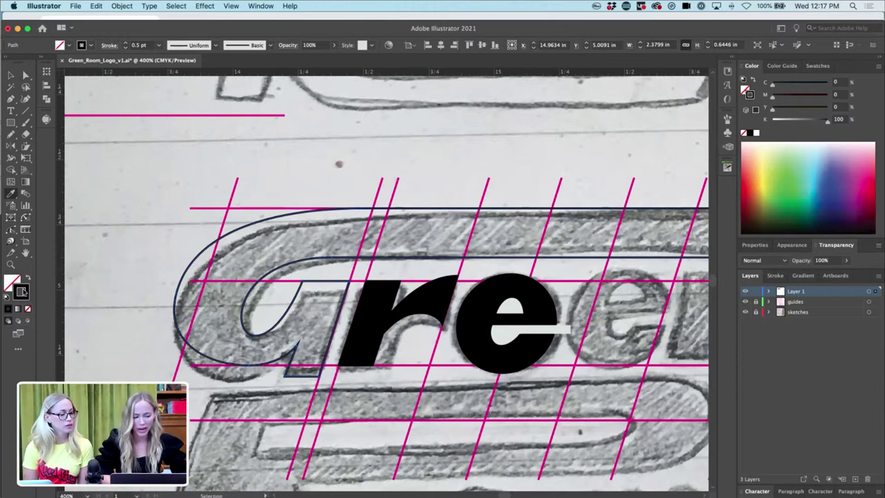
left_click(340, 332)
key("v")
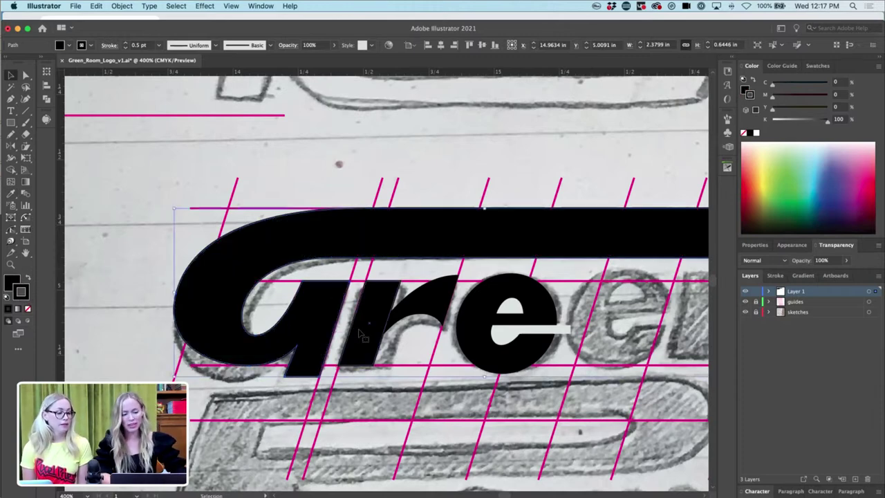
left_click(468, 190)
- Extend the lower-right tip of the r's arm slightly down along the slanted guide and deselect the arm
key("a")
scroll(452, 265, "right", 2)
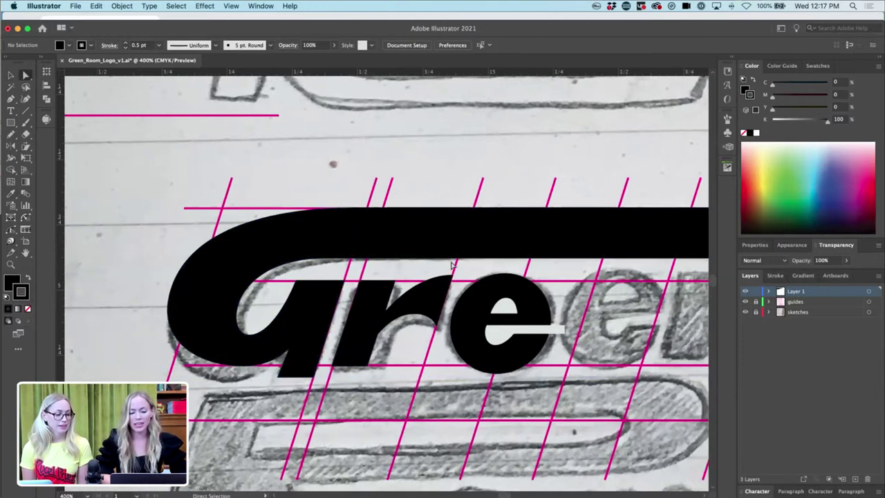
left_click_drag(361, 320, 361, 319)
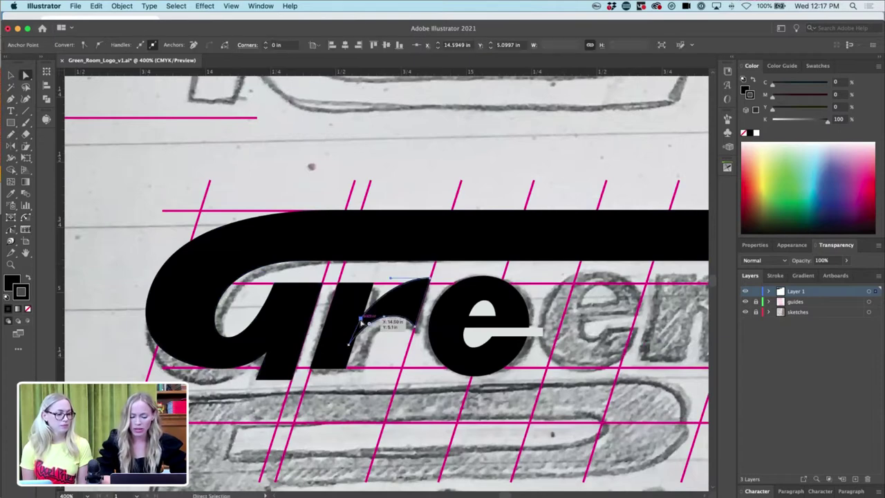
left_click(488, 174)
key("v")
left_click(414, 301)
key("a")
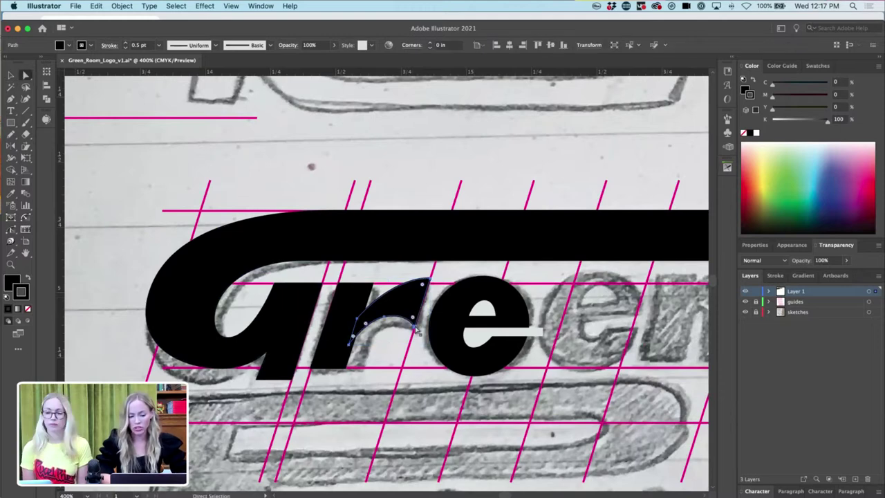
left_click(415, 322)
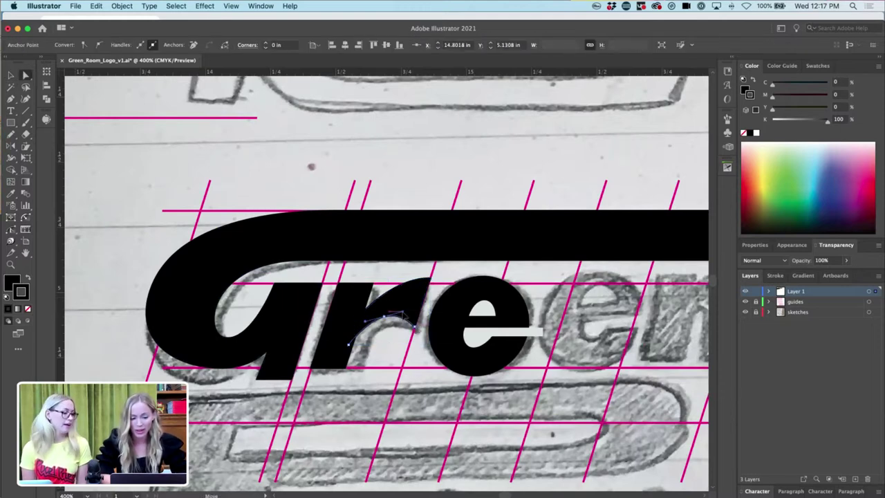
left_click(477, 173)
key("v")
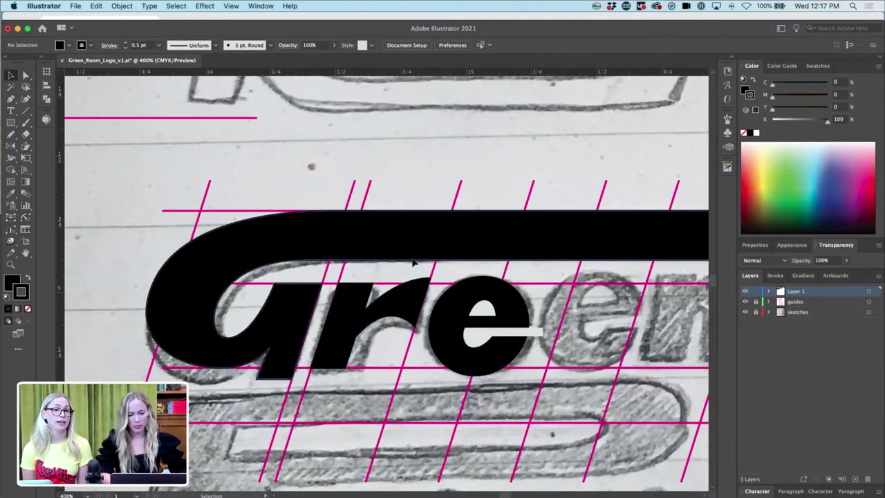
- Extend the bottom anchor of the e's lower counter slightly downward to deepen the counter, and deselect it
left_click(397, 301)
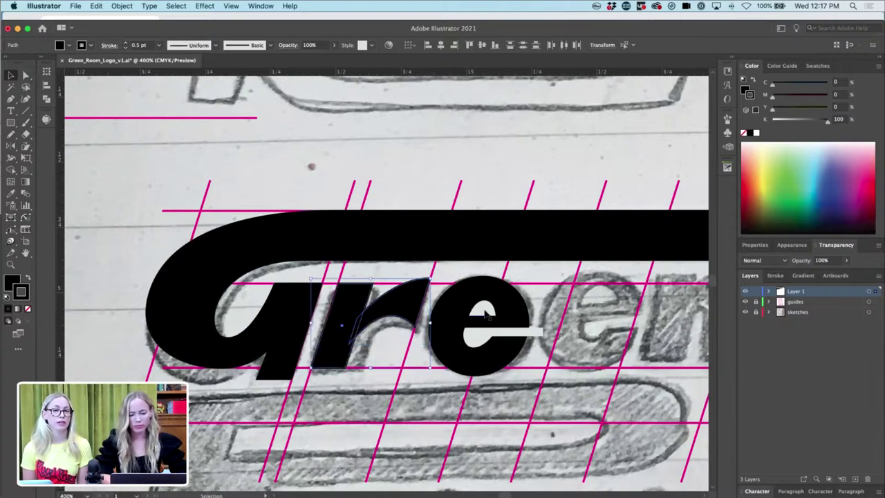
left_click(499, 333)
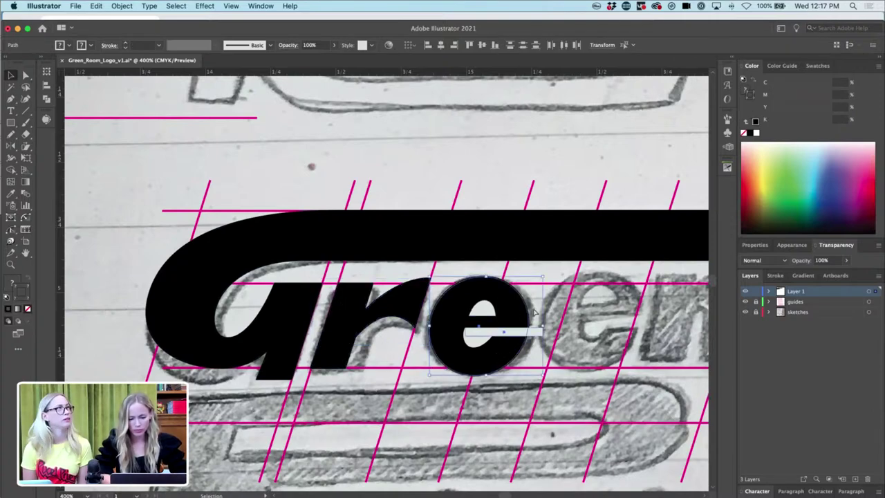
key("super+equal")
key("a")
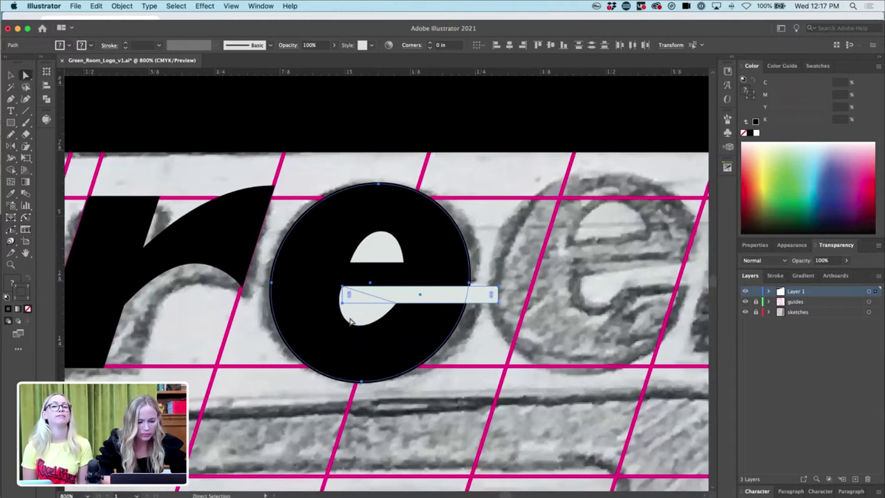
left_click(343, 287)
left_click(343, 288)
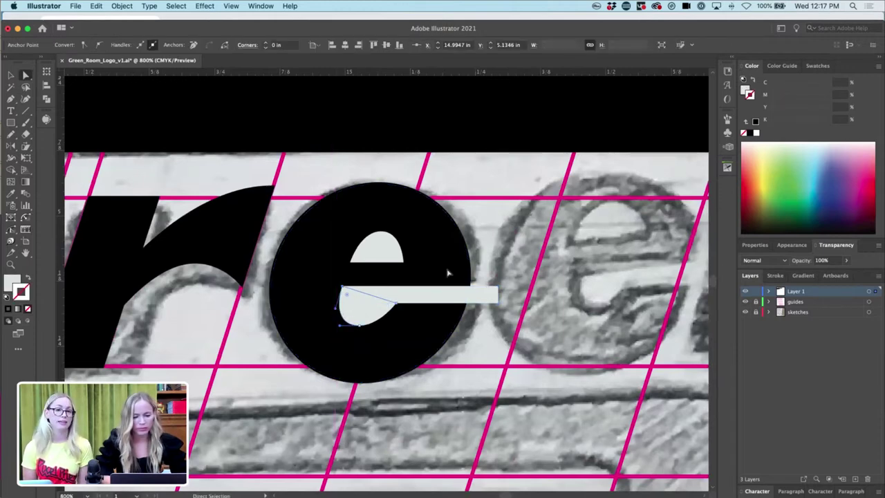
key("v")
key("super+shift+a")
key("super+minus")
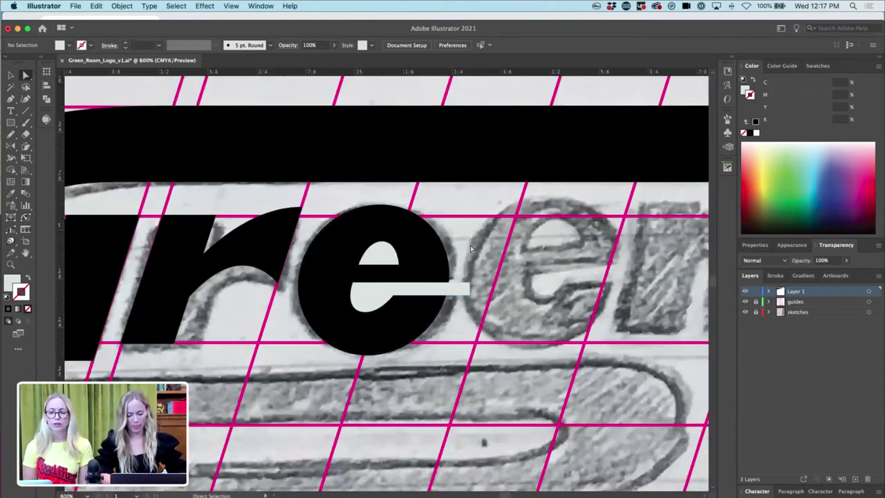
left_click(367, 315)
left_click_drag(366, 316, 365, 324)
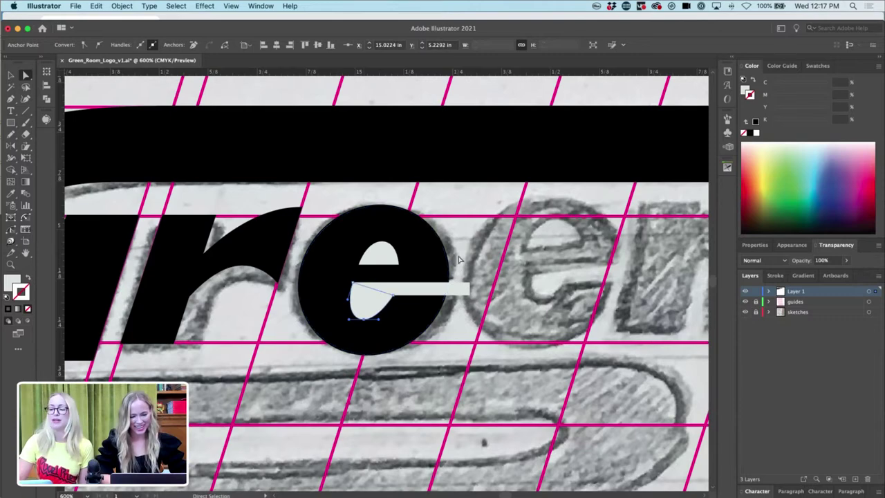
left_click(473, 251)
- Duplicate all parts of the e horizontally onto the second e of the sketch
key("ctrl+minus")
key("v")
left_click(397, 303)
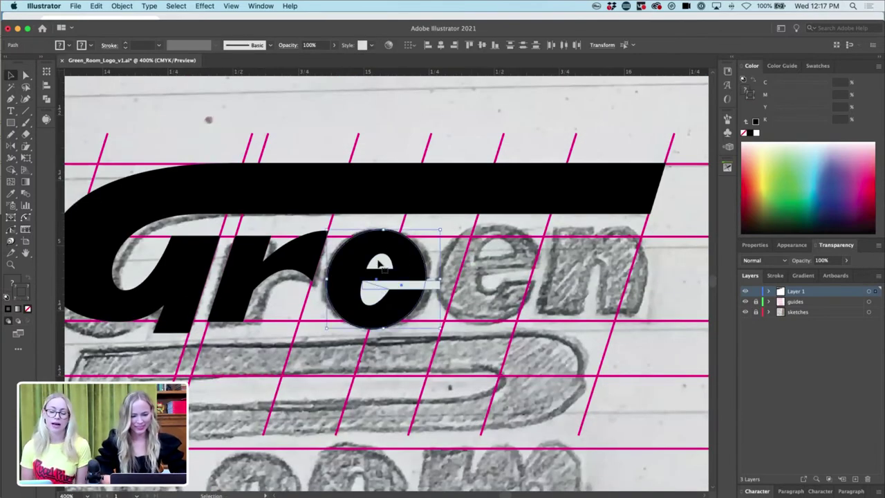
left_click(449, 255)
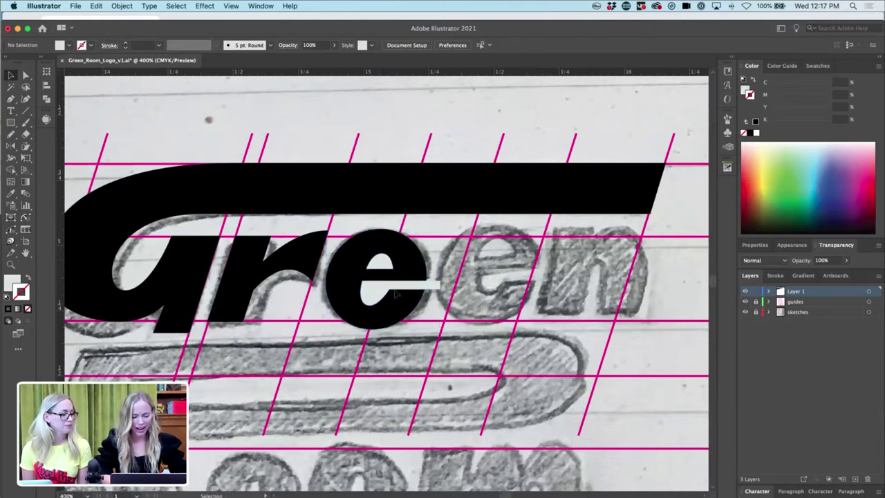
left_click_drag(418, 263, 525, 265)
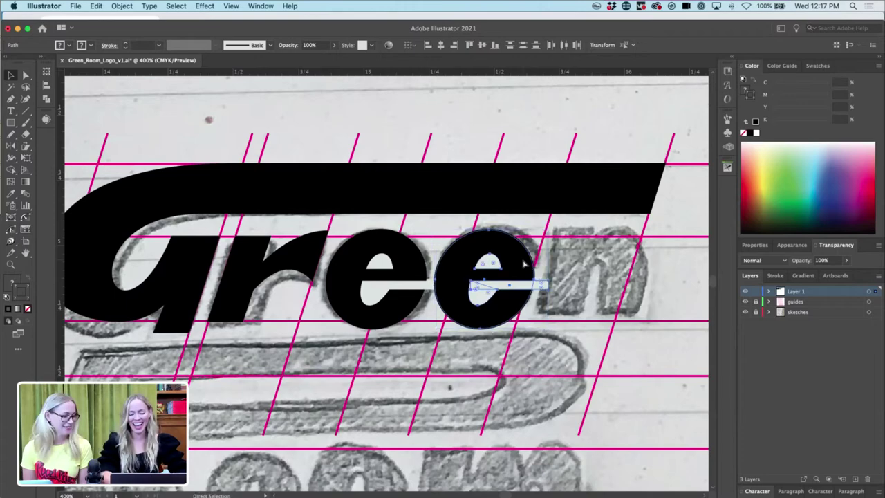
- Duplicate the r's slanted stem horizontally beside the second e as the n's left stem
key("super+minus")
key("super+equal")
mouse_move(131, 256)
left_mouse_down()
mouse_move(518, 245)
mouse_move(472, 247)
mouse_move(486, 252)
left_mouse_up()
key("super+minus")
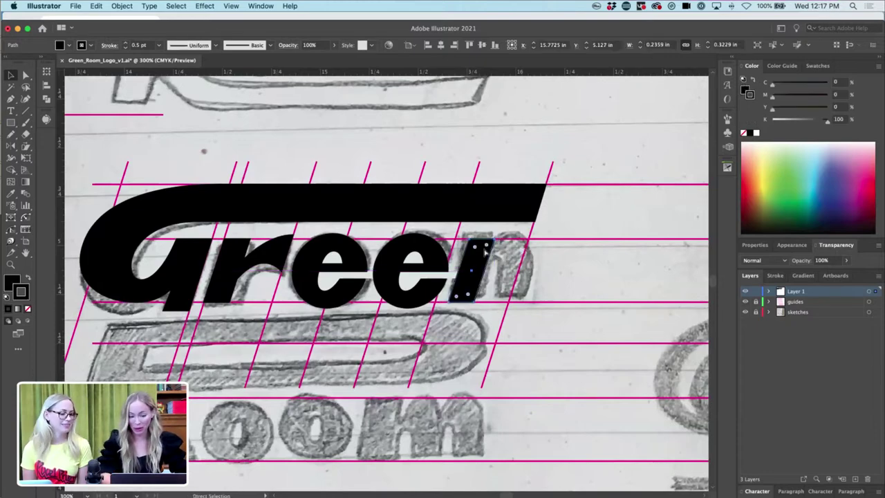
key("super+equal")
key("super+equal")
key("v")
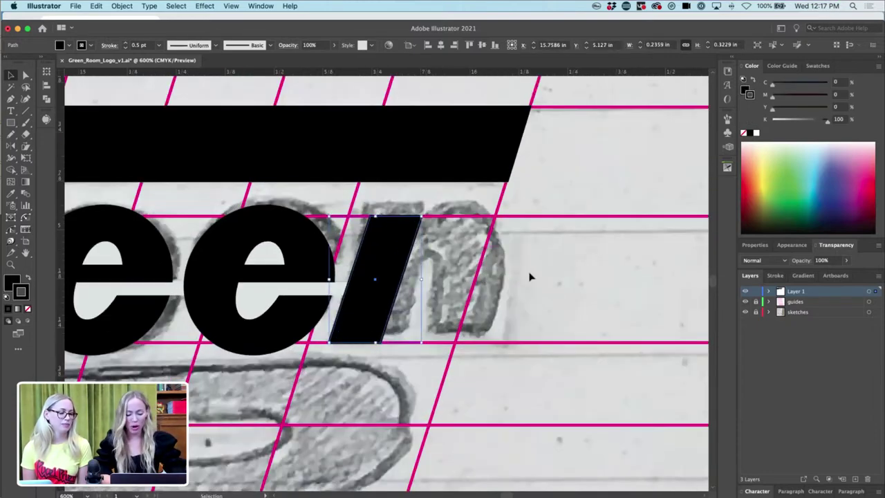
scroll(277, 242, "left", 5)
left_click_drag(145, 244, 620, 255)
key("super+minus")
left_click(490, 328)
scroll(489, 328, "left", 3)
scroll(490, 328, "left", 3)
left_click(566, 271)
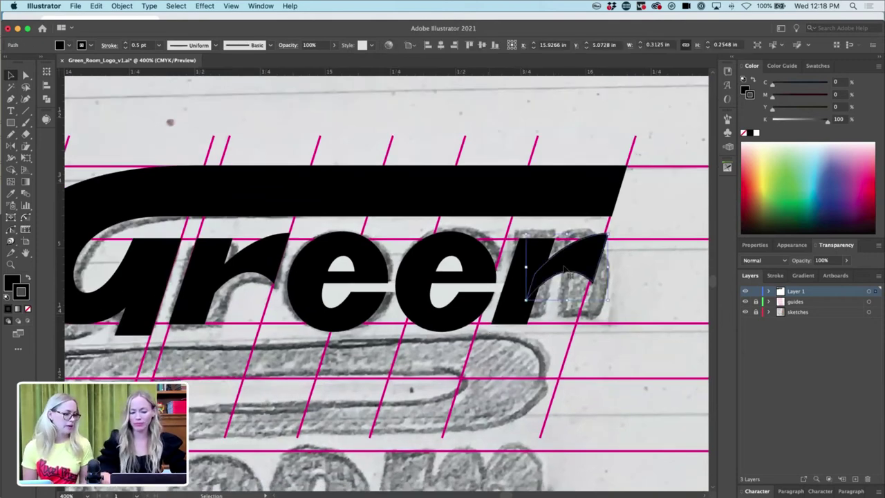
key("Delete")
- Duplicate the r's arm horizontally onto the n's stem as the start of the n's arch
left_click(254, 260)
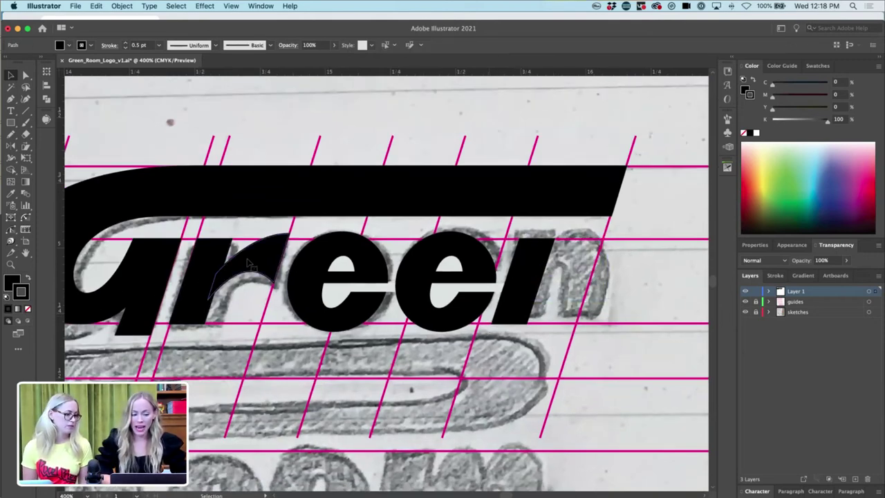
left_click_drag(256, 259, 580, 266)
key("p")
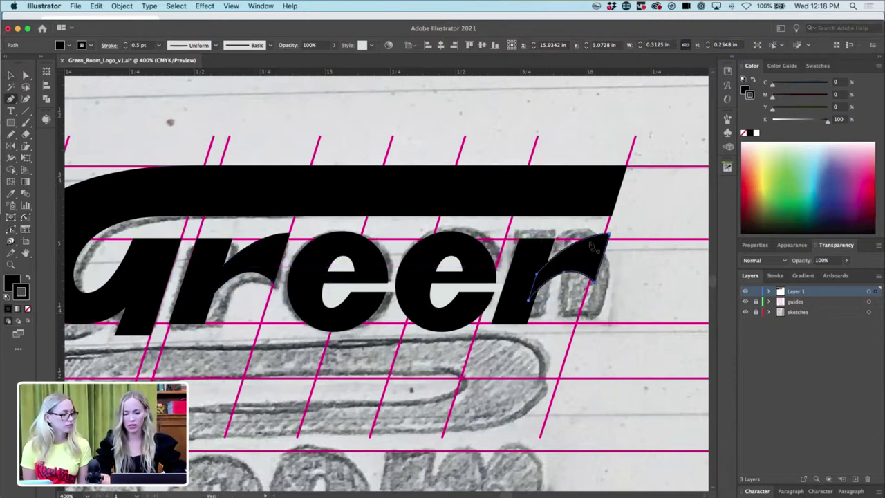
- Cut away the slanted end segment and lower-right tip of the copied arm, and shift its upper tip anchor left
key("a")
left_click_drag(609, 235, 600, 235)
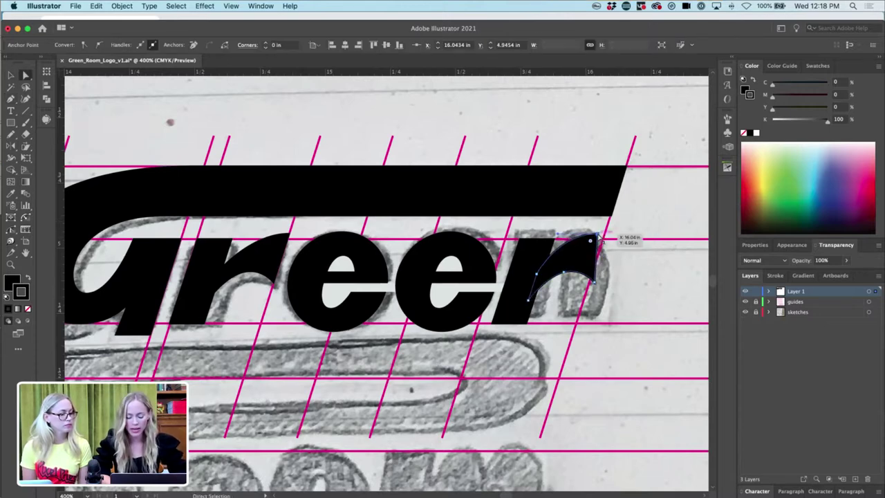
key("c")
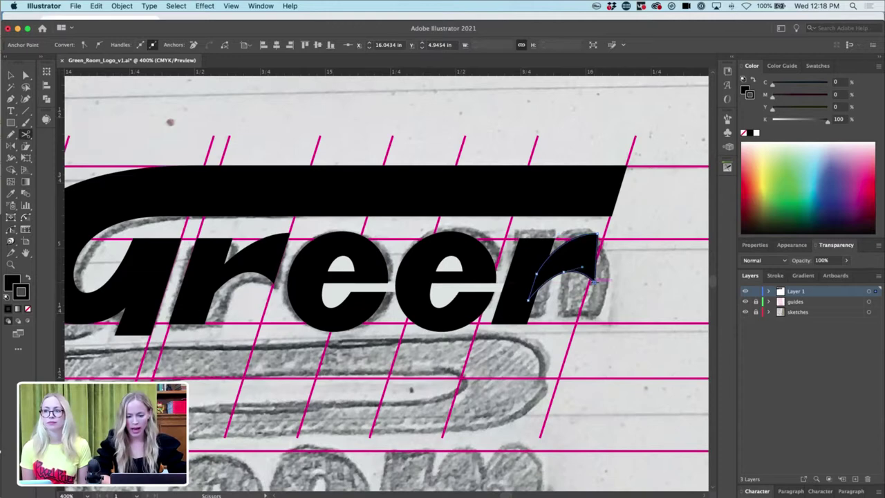
left_click(594, 282)
key("s")
key("Delete")
key("a")
left_click(596, 256)
key("Delete")
key("Delete")
left_click_drag(599, 237, 590, 237)
- Smooth the arch's outer left anchor and extend the path with the Pen around the shoulder and down the right leg to the baseline guide
left_click(537, 275)
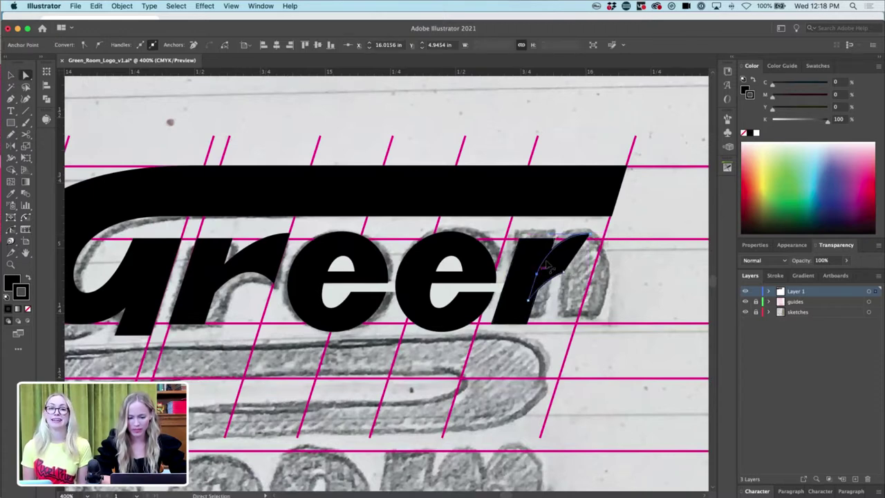
left_click_drag(538, 277, 557, 231)
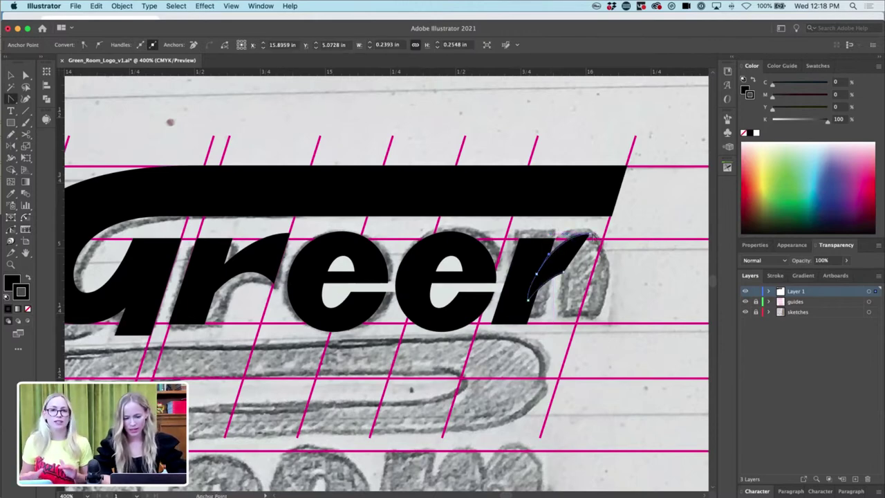
left_click_drag(590, 235, 608, 234)
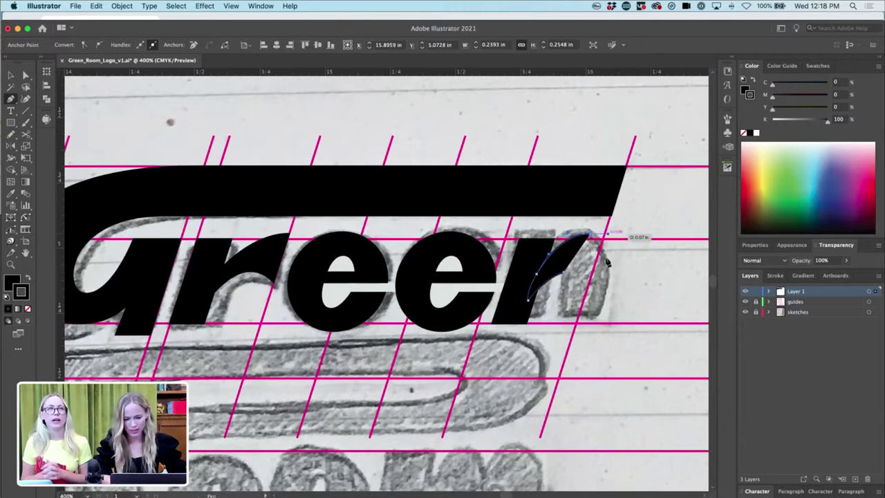
left_click(602, 289)
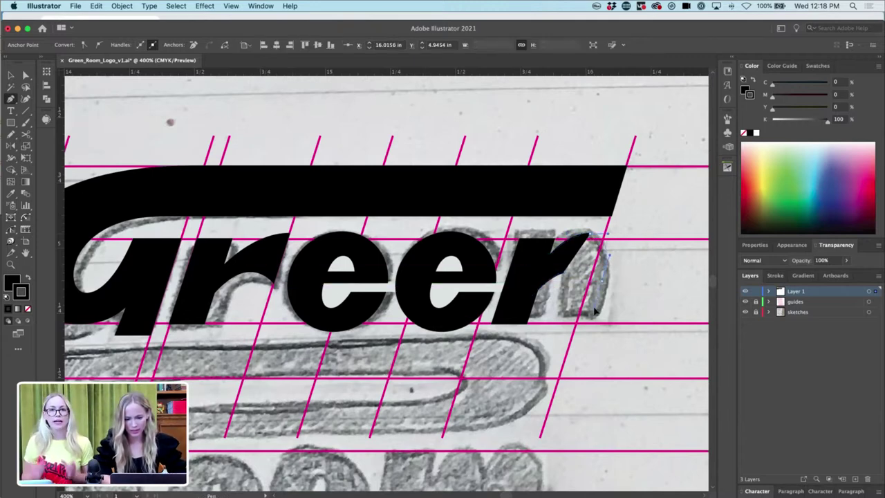
left_click(590, 323)
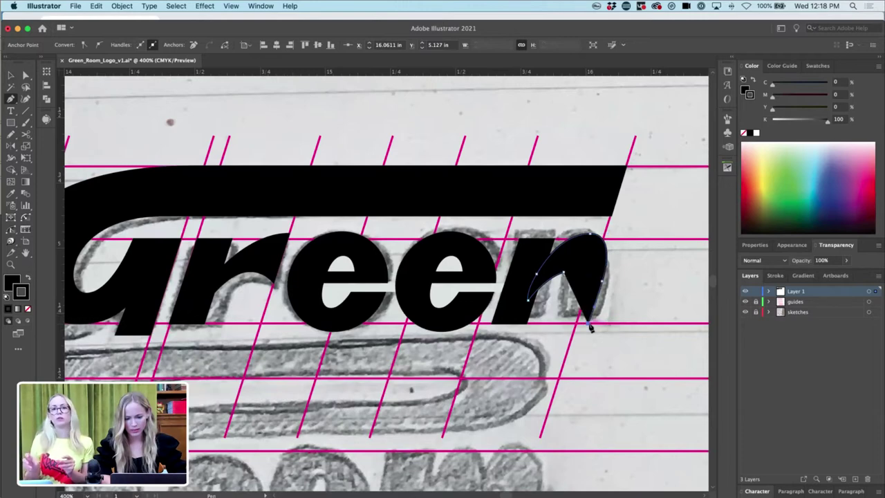
- Duplicate the n's left stem horizontally as a width template for the right leg, with its lower-right corner at the arch path's end
key("v")
left_click_drag(528, 310, 622, 311)
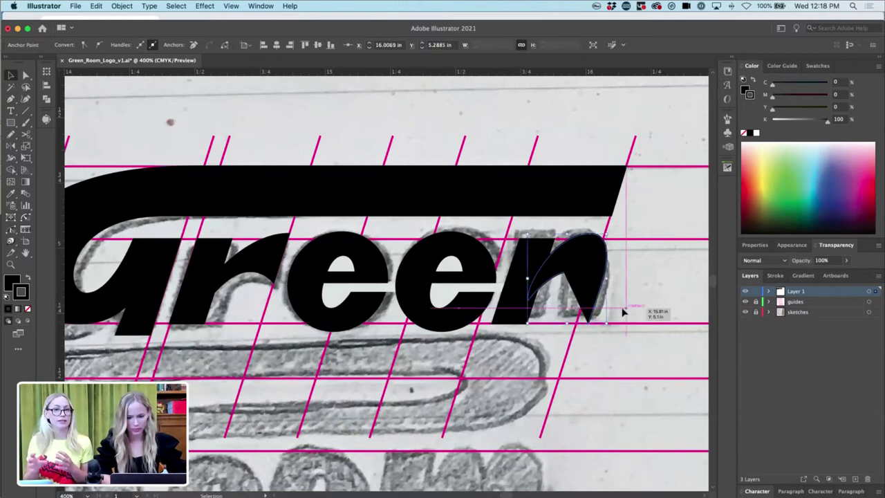
key("super+z")
left_click_drag(519, 312, 580, 312)
- Level the direction handles of the arch's inner anchor so the underside curve peaks horizontally
key("a")
left_click(566, 262)
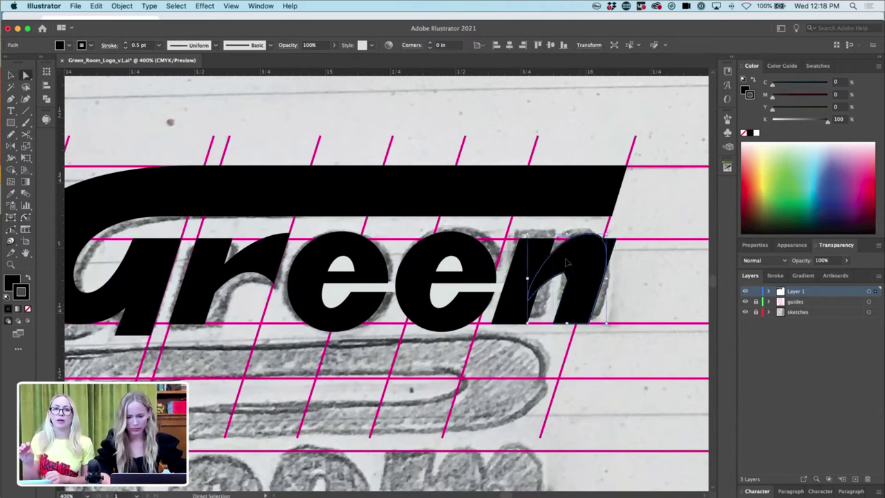
key("super+equal")
left_click(374, 273)
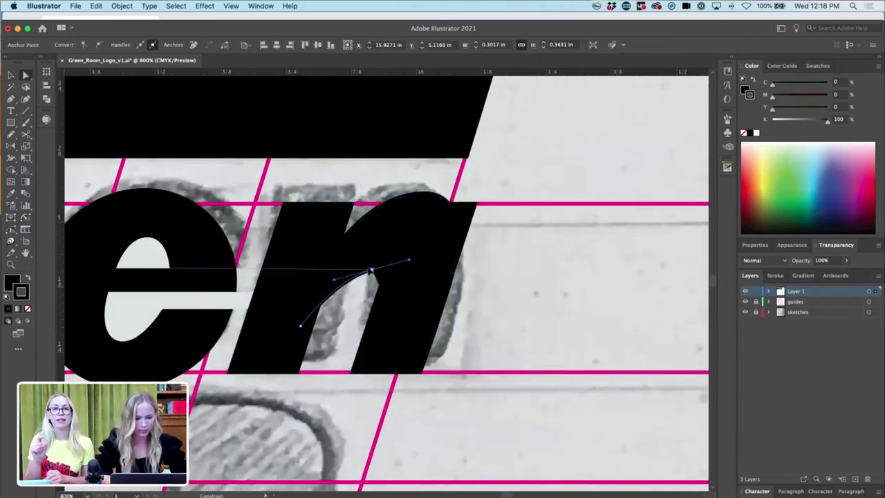
left_click_drag(337, 278, 382, 270)
- Continue the arch path with the Pen down the inner edge of the right leg to the baseline and close it along the bottom
key("p")
left_click_drag(372, 313, 368, 335)
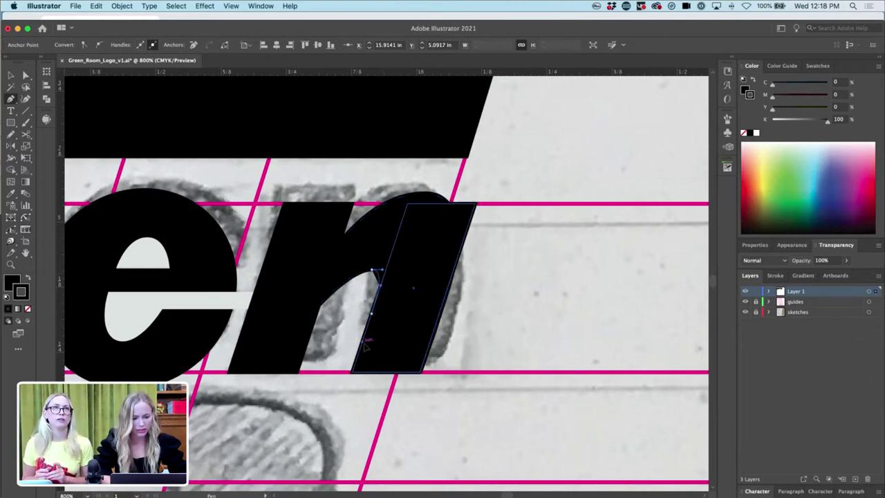
left_click(352, 372)
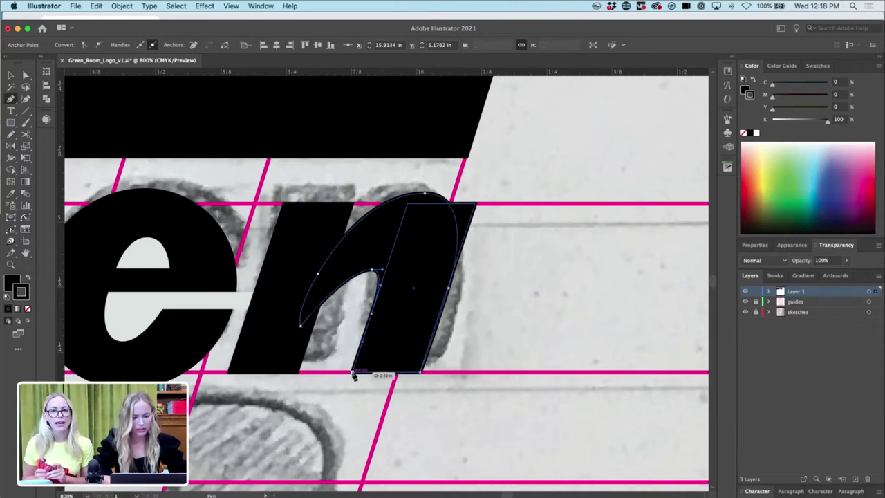
left_click(421, 372)
- Delete the duplicate stem used as the right leg's template and shift the arch's inner top anchor slightly left
key("v")
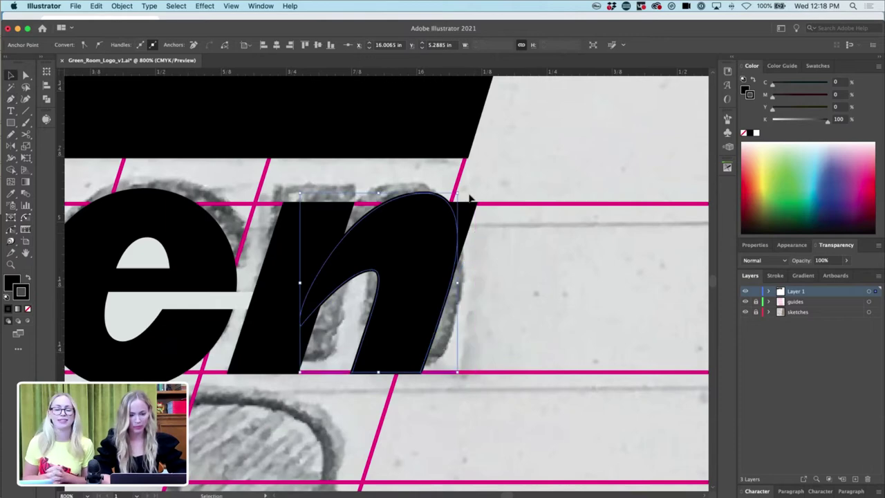
left_click(469, 208)
left_click(475, 217)
key("a")
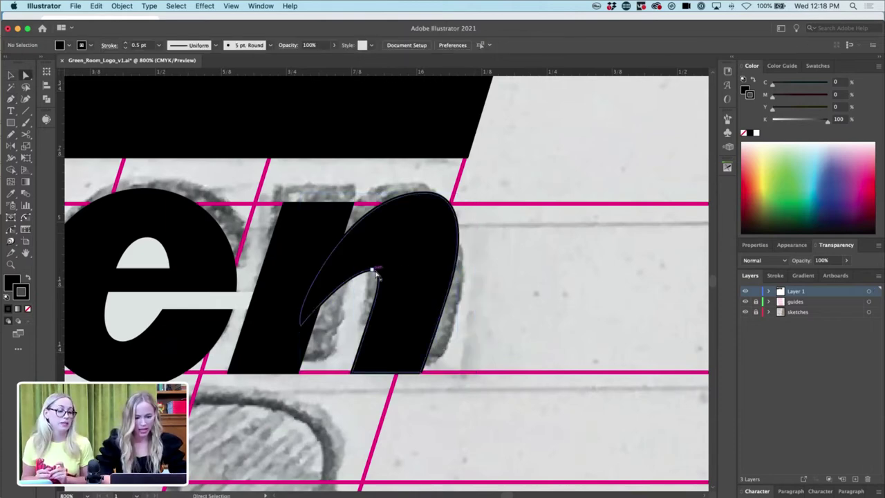
left_click(376, 274)
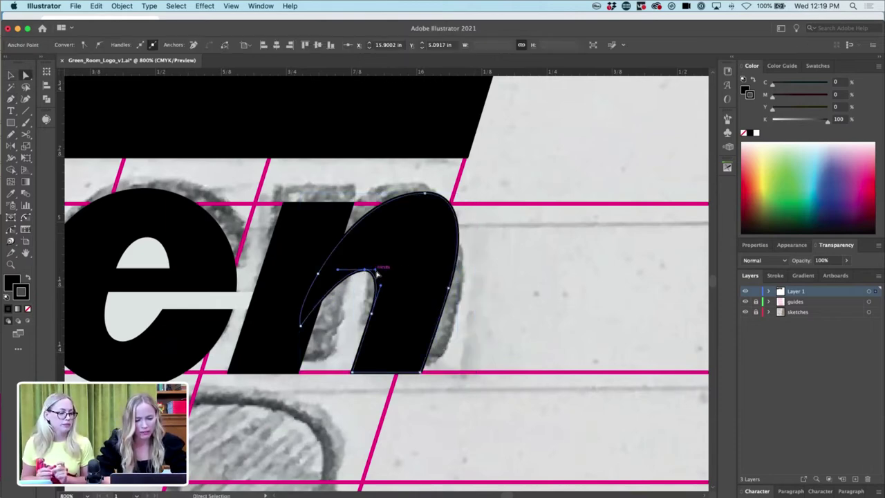
- Shorten the left handle of the arch's top anchor, move the outer left anchor down along the stem, and deselect
left_click(453, 200)
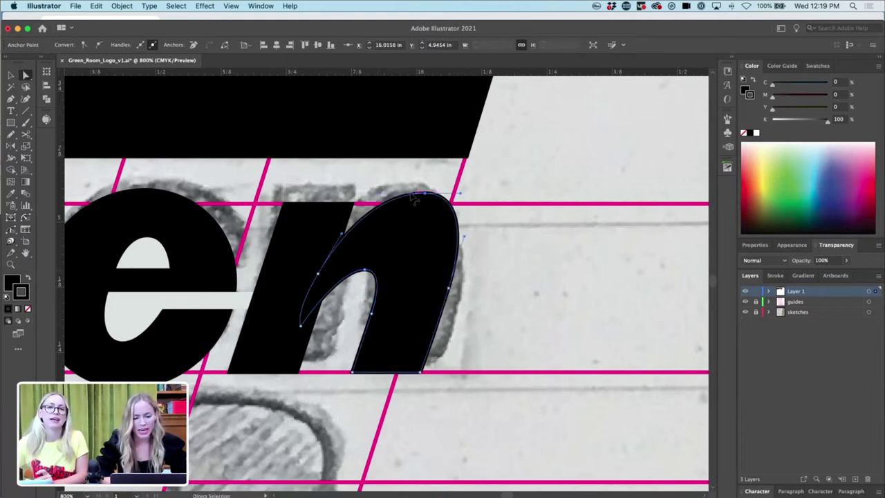
left_click_drag(379, 197, 385, 197)
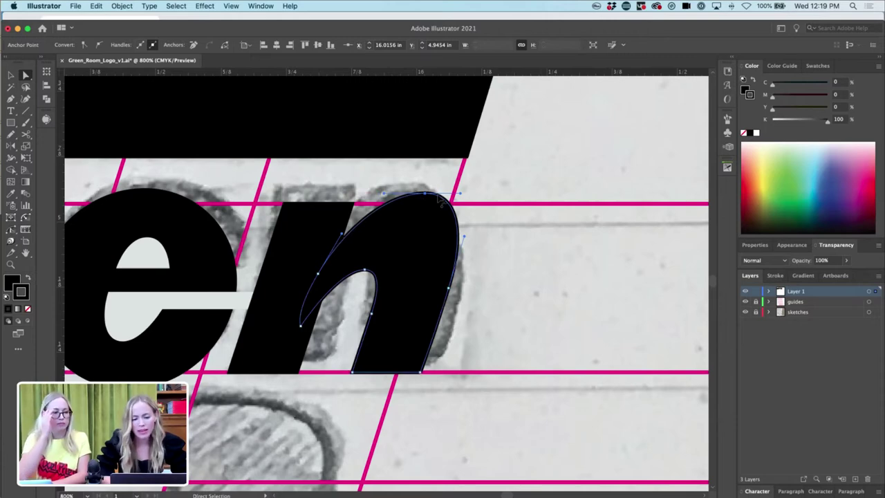
left_click_drag(426, 197, 426, 195)
left_click_drag(318, 275, 315, 293)
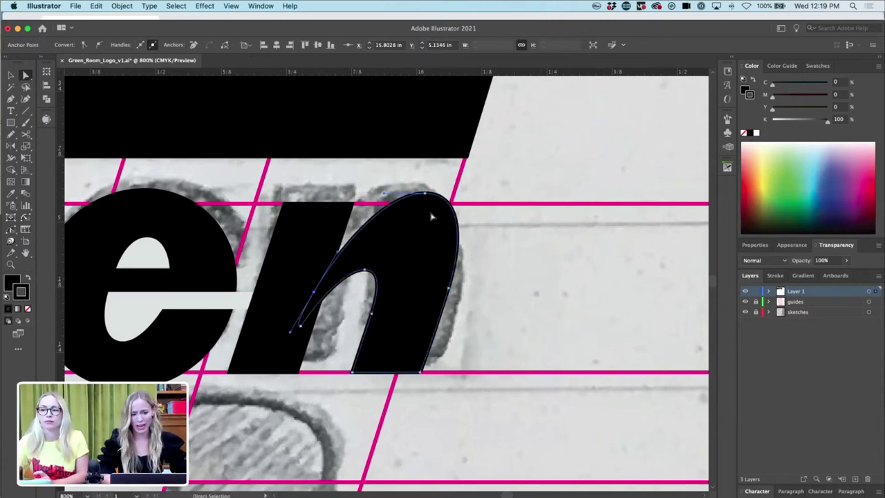
left_click(514, 279)
- Nudge the inner top anchor of the n's arch slightly upward to raise the counter
key("super+minus")
key("super+minus")
key("super+minus")
key("super+minus")
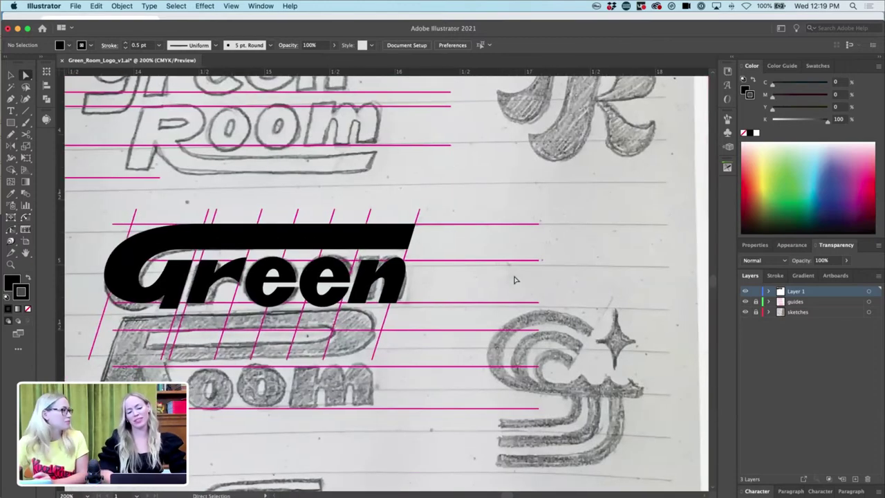
scroll(514, 279, "left", 3)
key("super+plus")
key("super+plus")
key("super+plus")
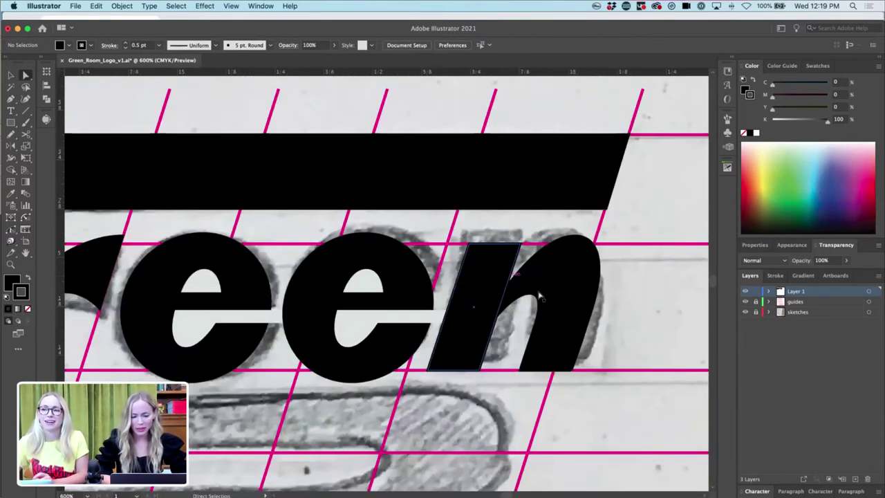
left_click(530, 294)
key("Up")
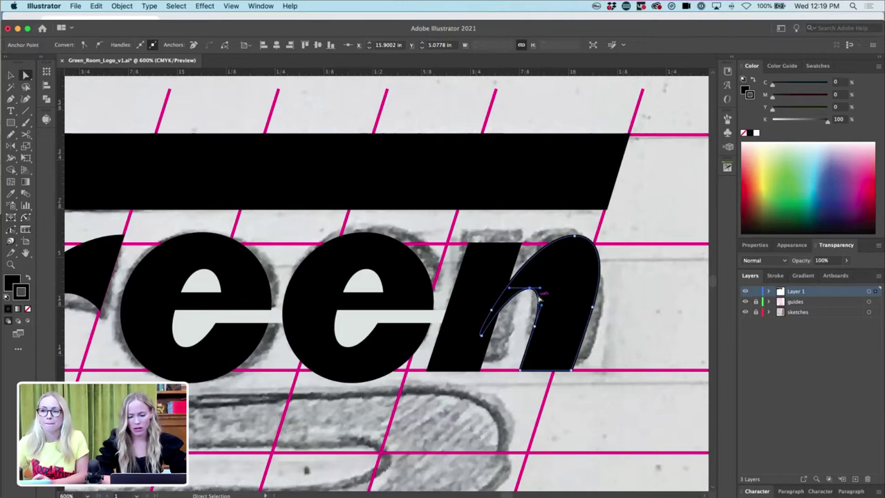
- Duplicate the whole Green wordmark from the sketch onto the blank artboard beside it and deselect the copy
left_click(623, 288)
key("super+minus")
key("super+minus")
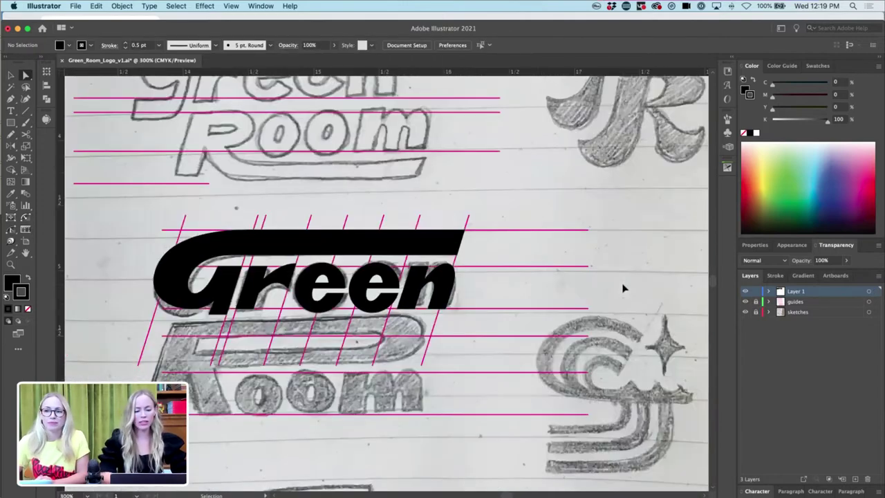
key("super+minus")
key("super+minus")
key("super+minus")
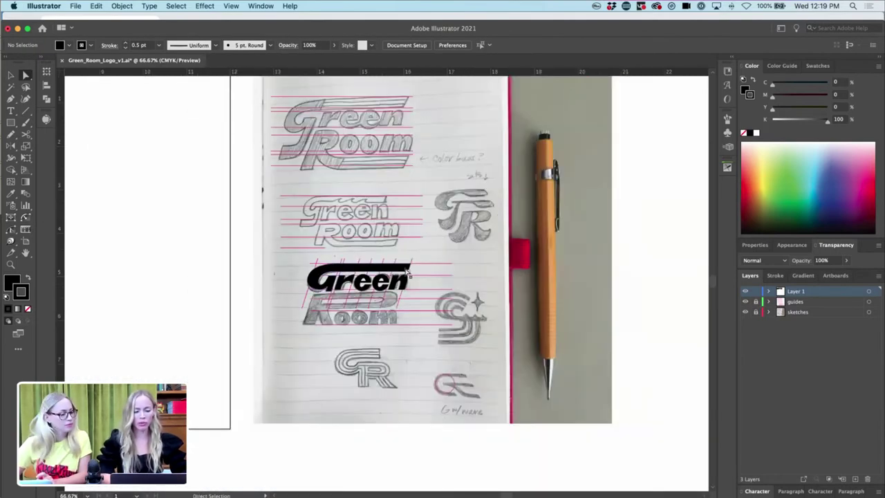
key("v")
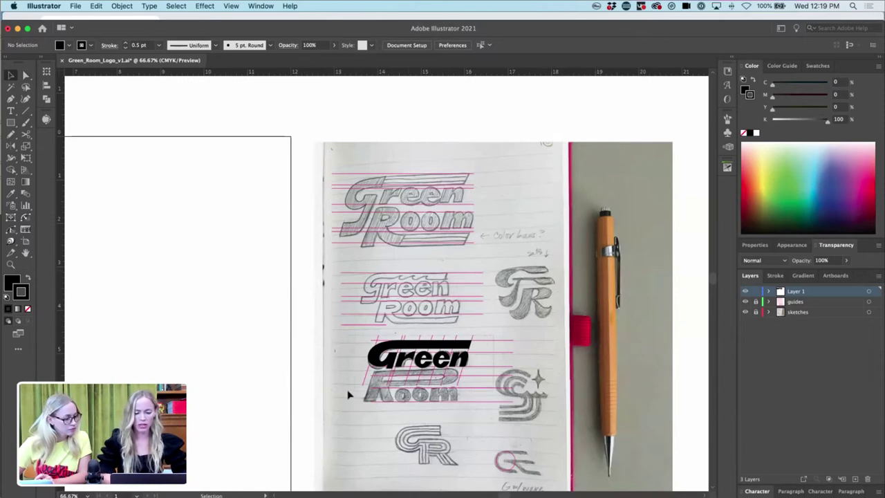
left_click(489, 348)
left_click_drag(494, 350, 286, 362)
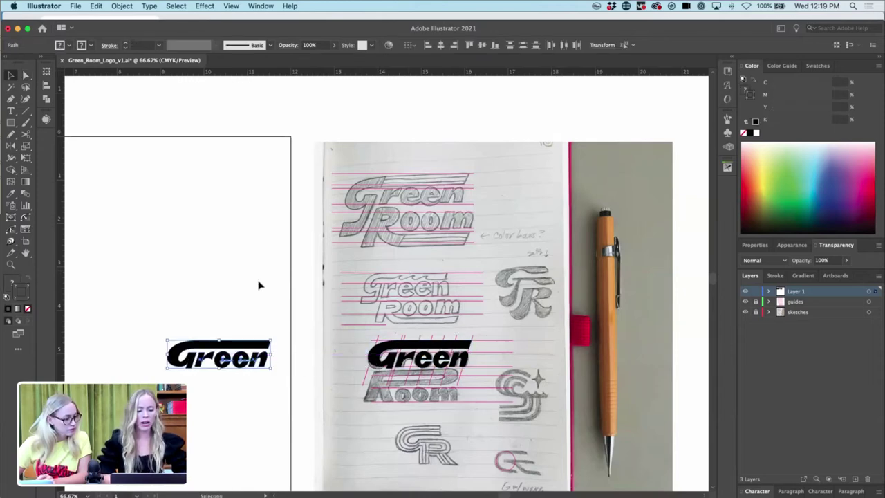
left_click(259, 283)
- Select the anchors at the right end of the r's arm in the copied wordmark and nudge them left to shorten it
scroll(260, 282, "left", 5)
scroll(260, 282, "down", 2)
key("super+equal")
key("super+equal")
key("super+equal")
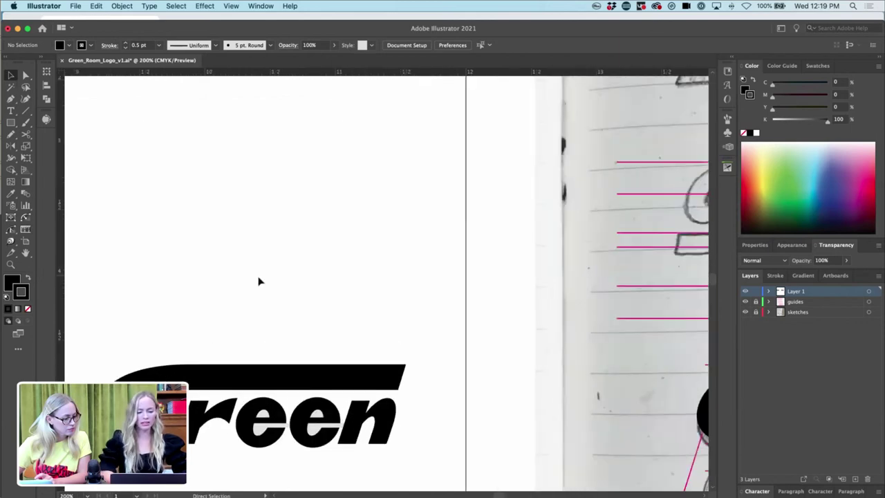
scroll(260, 282, "left", 3)
key("a")
left_click(324, 341)
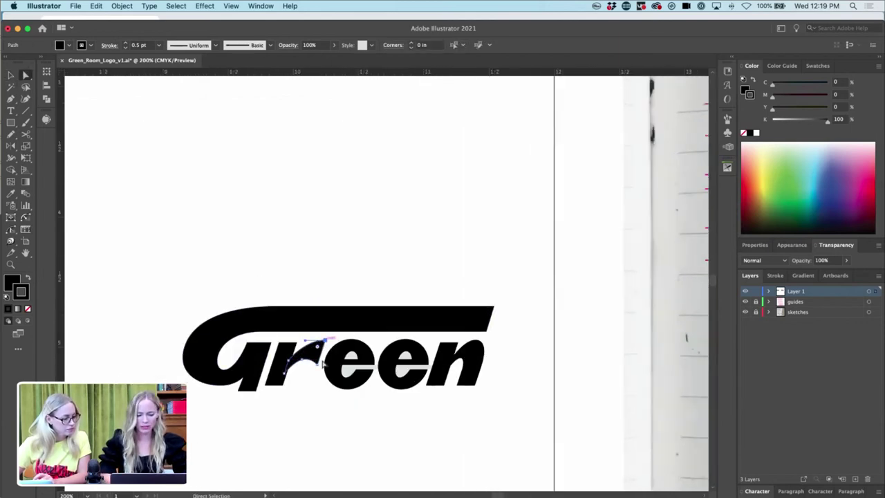
left_click(318, 364, "shift")
key("Left")
key("Left")
key("Left")
key("Left")
key("Left")
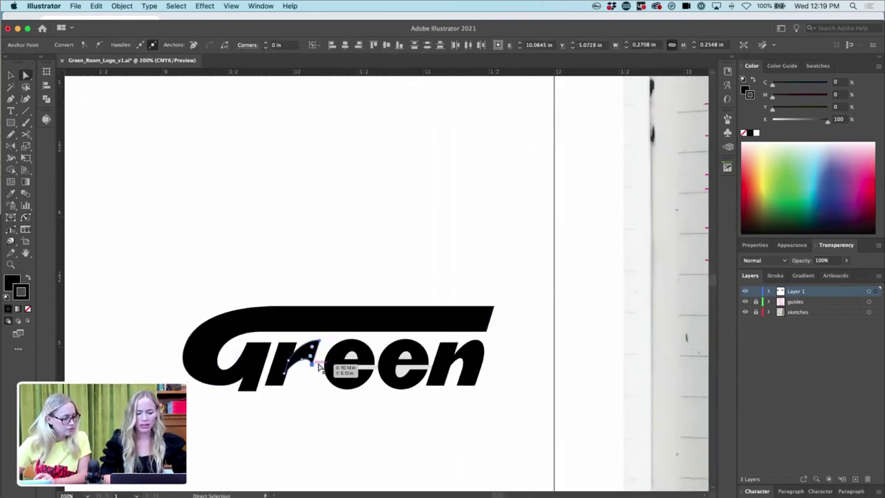
- Shorten the right handle of the inner top anchor on the r's arm to smooth its hooked underside
key("super+equal")
key("super+equal")
key("super+equal")
key("super+equal")
key("a")
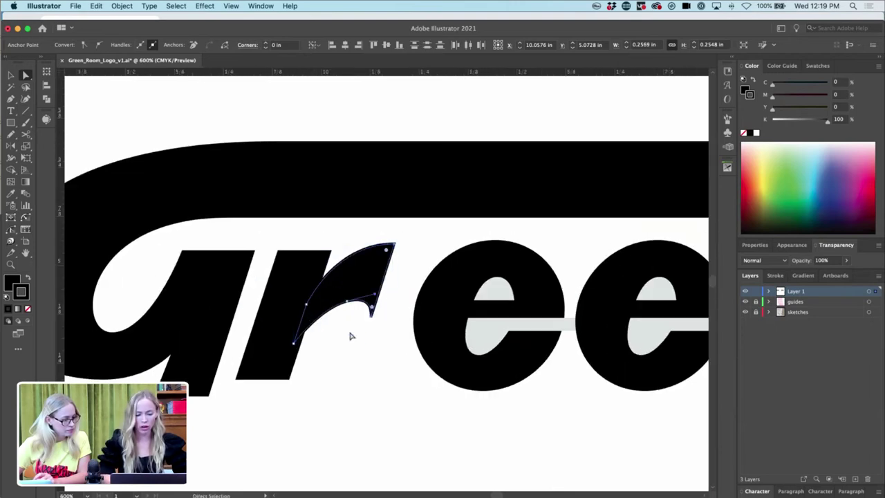
left_click_drag(375, 294, 348, 307)
left_click(345, 350)
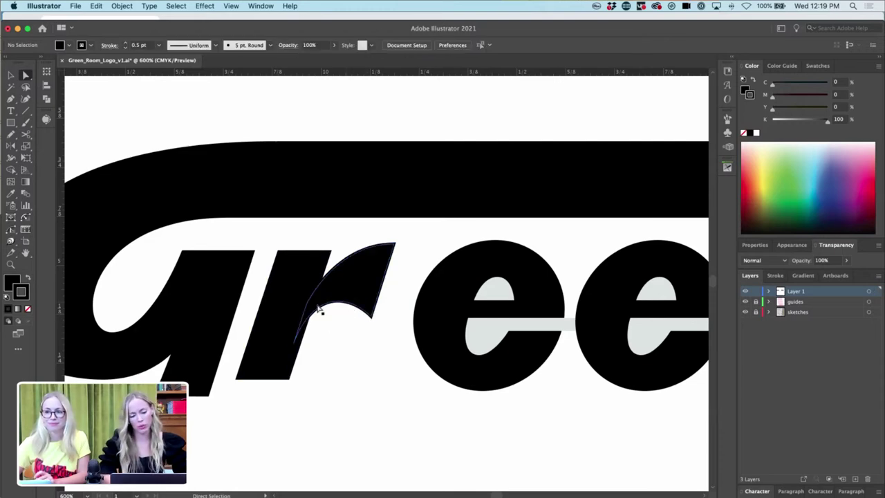
- Move the outer left anchor of the r's arm down along the stem and keep its bottom anchor on the stem's edge
left_click(318, 307)
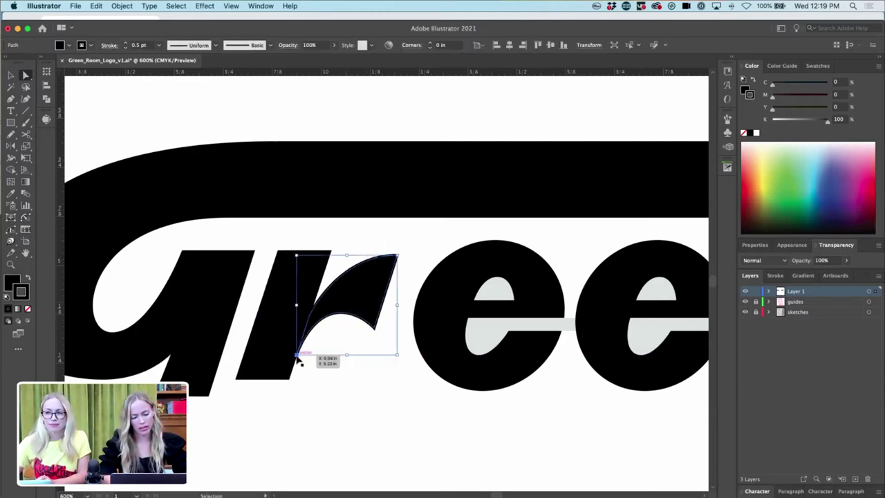
key("super+equal")
key("super+equal")
left_click(295, 380)
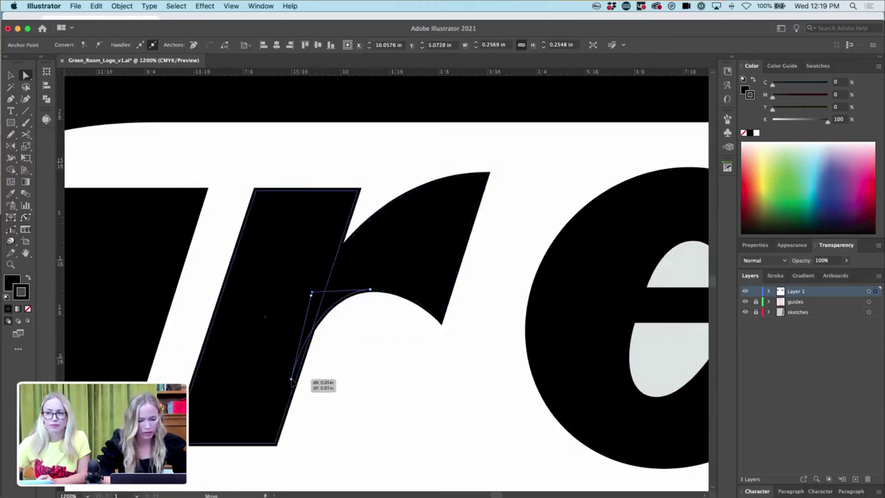
mouse_move(312, 294)
left_mouse_down()
mouse_move(331, 293)
mouse_move(321, 289)
mouse_move(316, 309)
left_mouse_up()
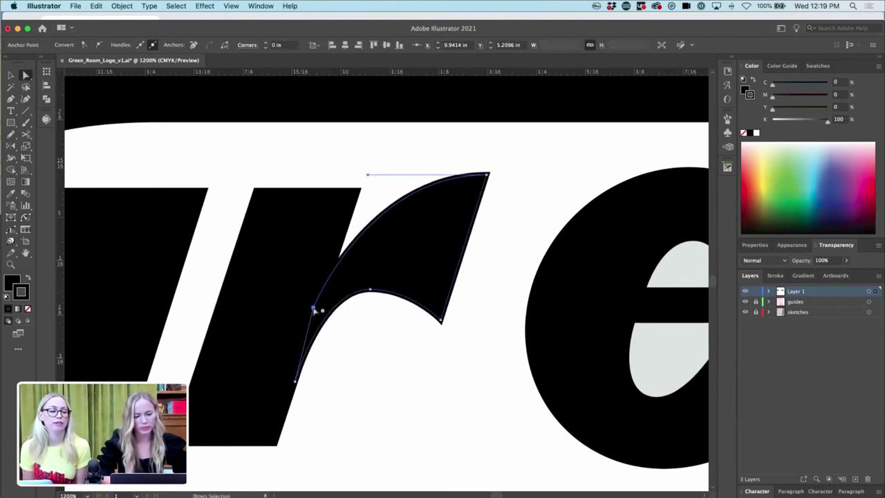
- Shift the inner top anchor of the r's arm slightly right and pull a handle from its bottom anchor along the stem
left_click(368, 334)
left_click_drag(374, 299, 381, 290)
left_click_drag(297, 381, 282, 422)
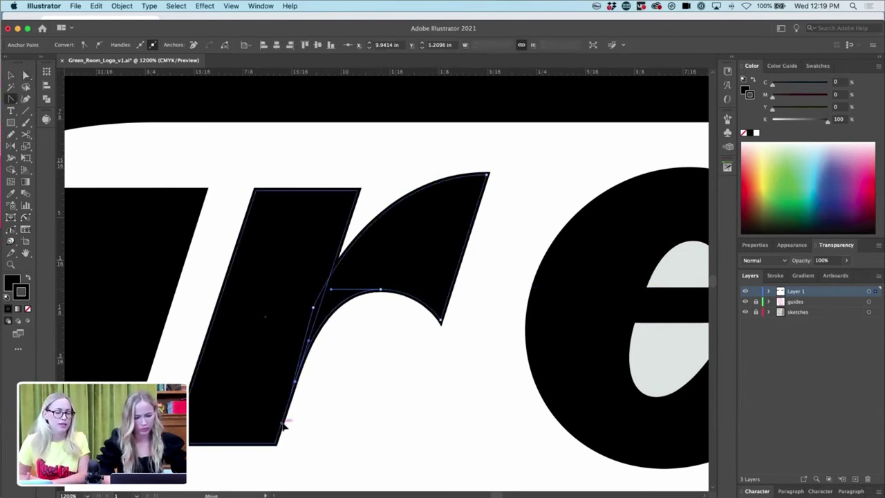
left_click(339, 388)
key("super+0")
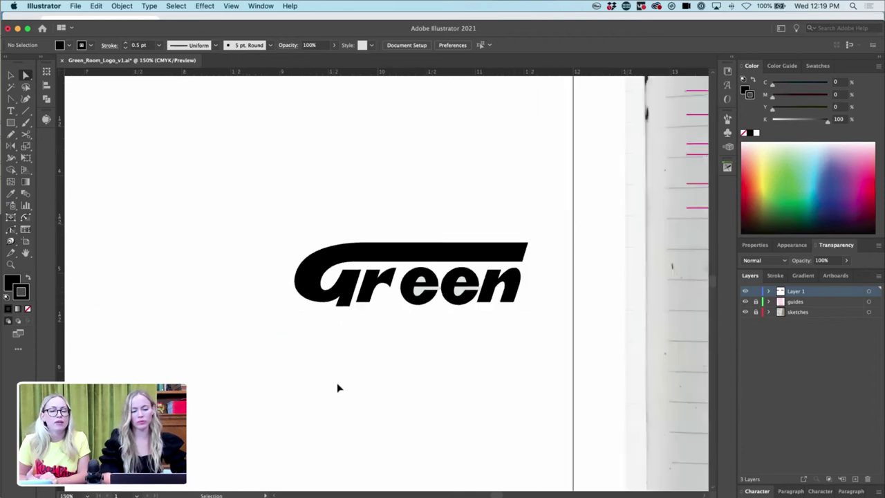
- Move the letters een left to close the gap after the r, then deselect
key("v")
mouse_move(415, 277)
left_mouse_down()
mouse_move(395, 277)
mouse_move(415, 278)
left_mouse_up()
left_click(429, 368)
key("super+minus")
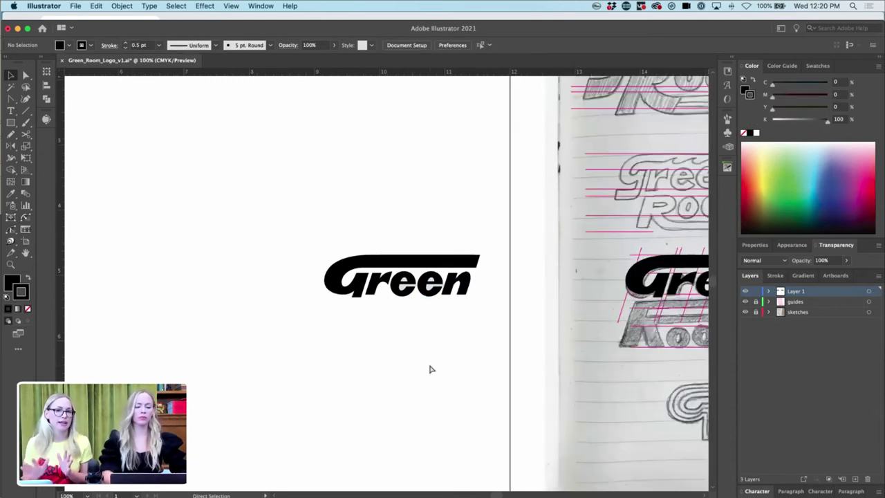
- Pull the right end of the r's arm slightly left and adjust the curve on its underside
key("super+plus")
key("super+plus")
key("super+plus")
key("super+plus")
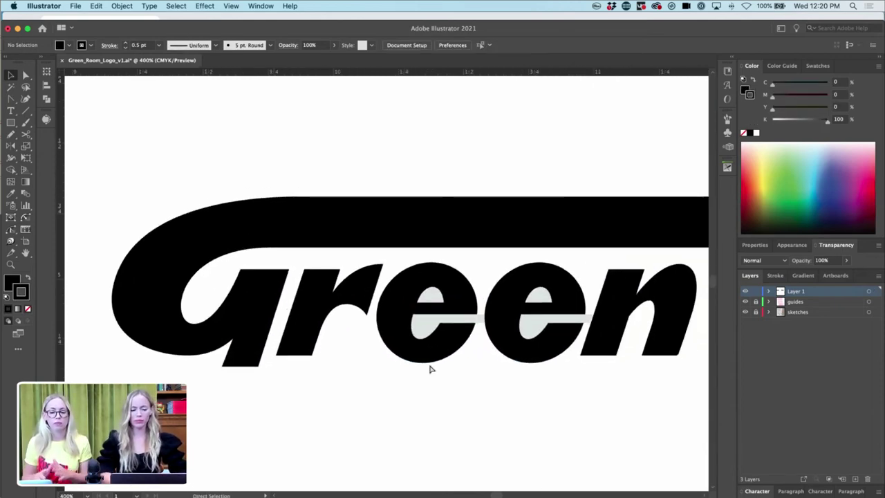
key("a")
left_click(366, 308)
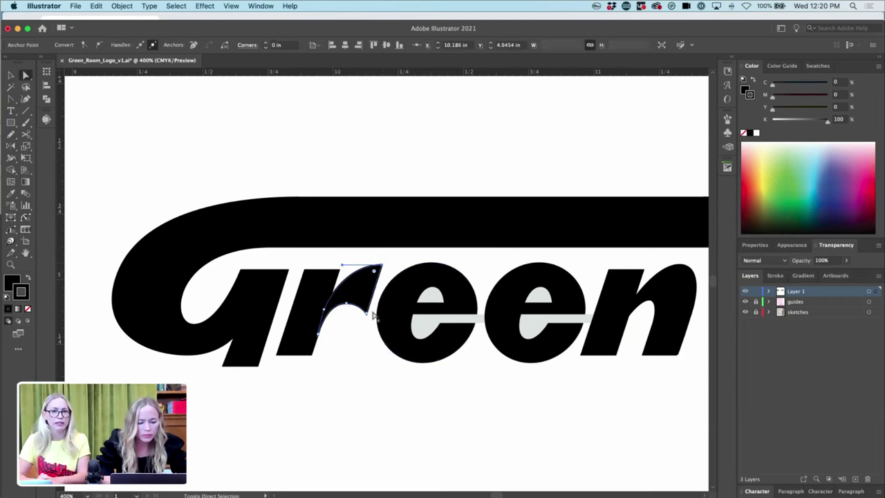
left_click_drag(365, 315, 332, 304)
left_click(347, 303)
- Select the right-end and inner top anchors of the r's arm, nudge them left together, and deselect
left_click(350, 318)
left_click(363, 313)
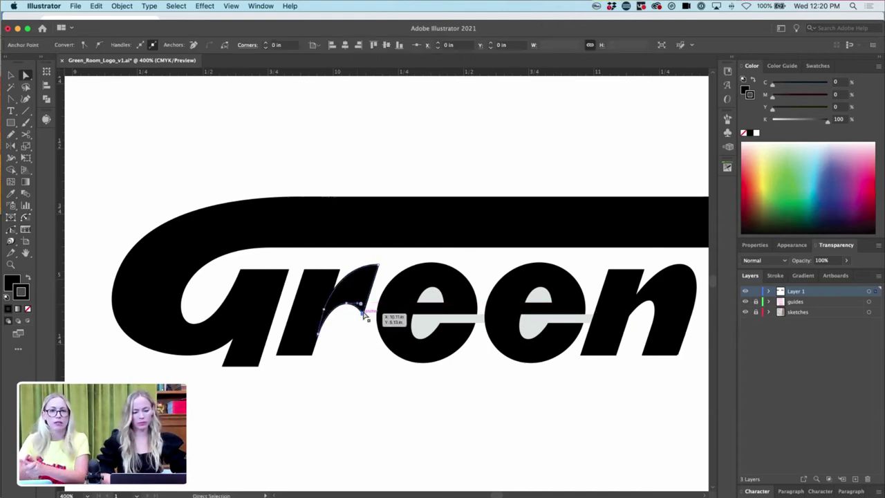
left_click(380, 269, "shift")
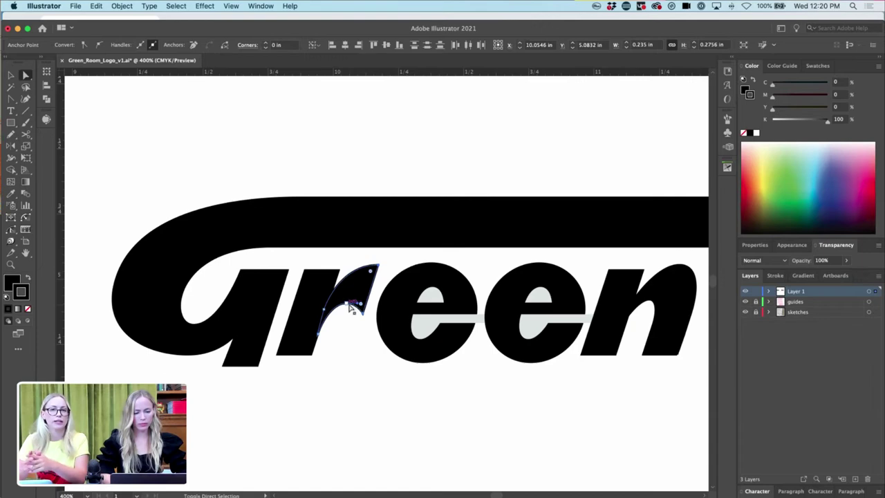
key("Left")
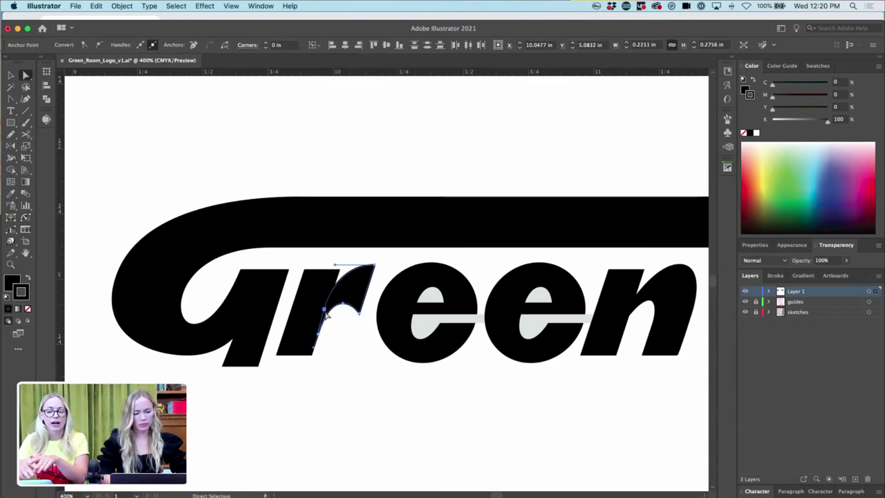
left_click(336, 267)
left_click(353, 376)
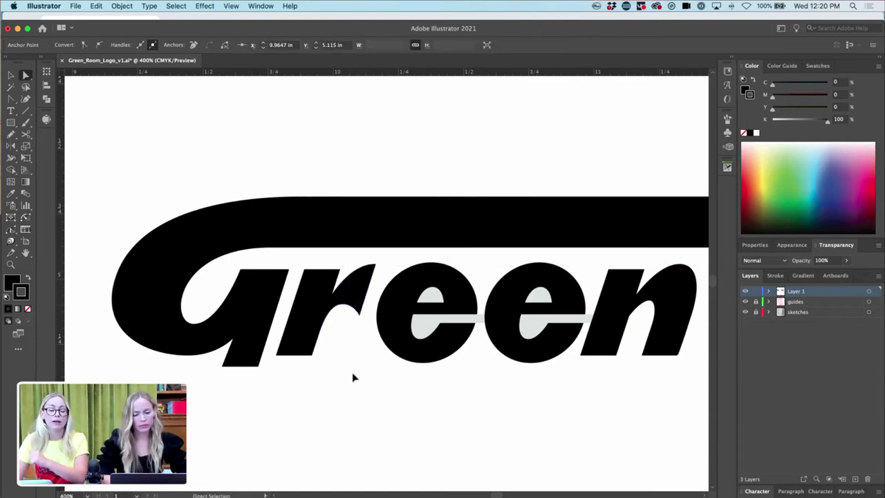
key("super+minus")
key("super+minus")
key("super+minus")
- Select the letters een and shift them slightly left to tighten their spacing to the shortened r
key("super+equal")
key("super+equal")
key("super+equal")
key("super+equal")
key("super+equal")
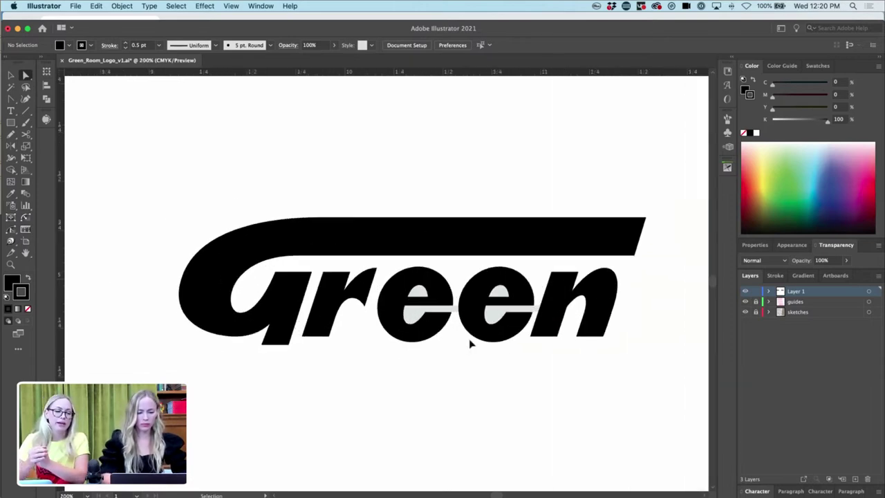
left_click_drag(297, 337, 305, 336)
left_click(328, 408)
key("super+minus")
key("super+minus")
key("super+minus")
key("v")
left_click_drag(633, 357, 436, 315)
left_click_drag(391, 272, 391, 272)
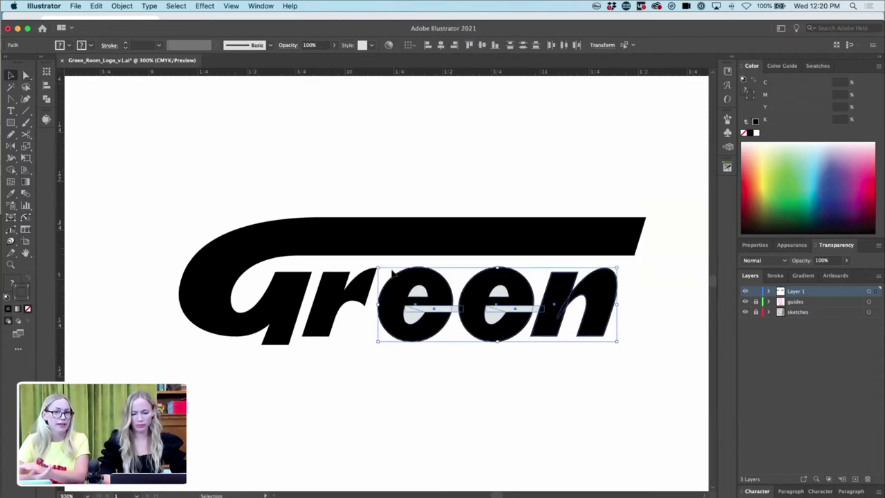
left_click(376, 409)
key("super+minus")
key("super+minus")
key("super+minus")
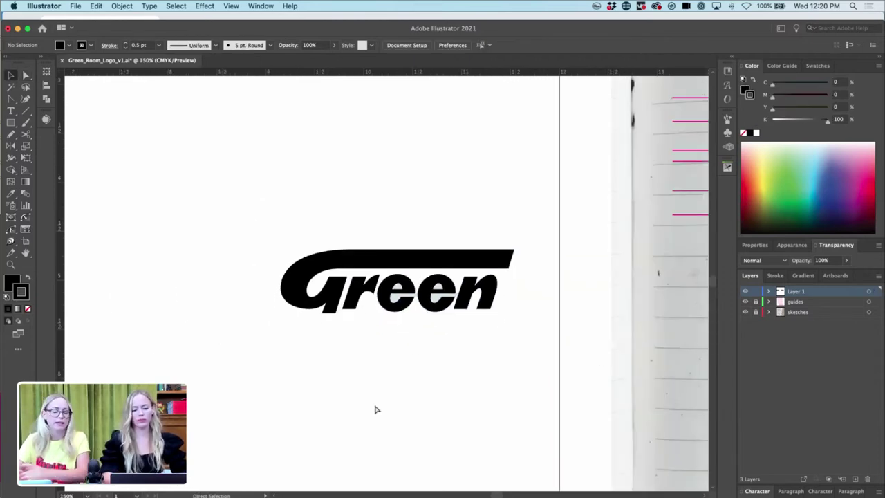
- Place a copy of the original Green wordmark from the sketch directly above the adjusted one to compare them
key("super+minus")
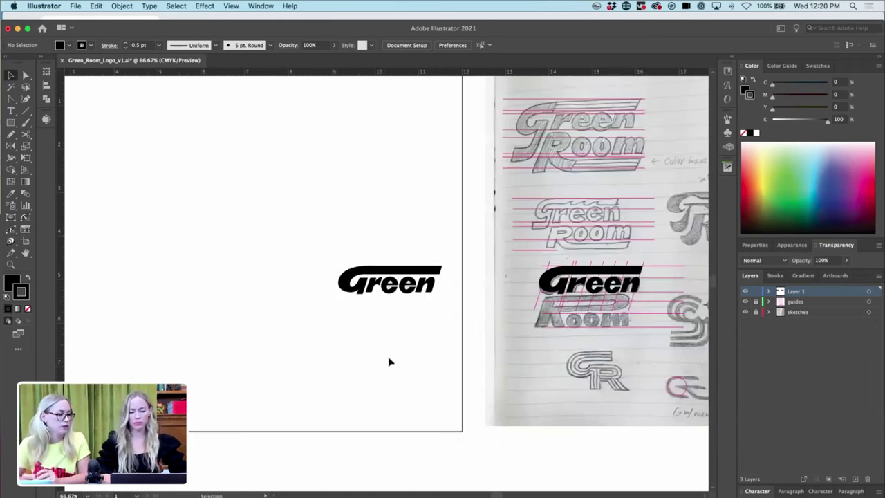
key("super+equal")
scroll(585, 260, "right", 2)
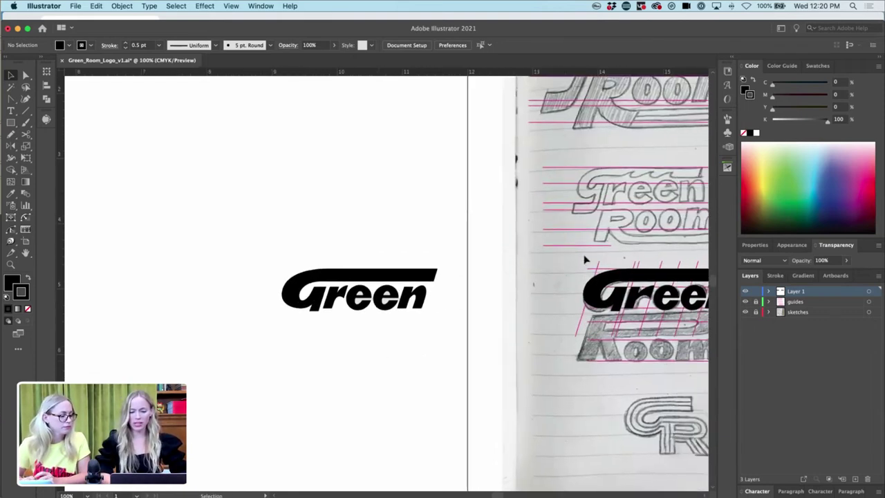
scroll(584, 258, "right", 3)
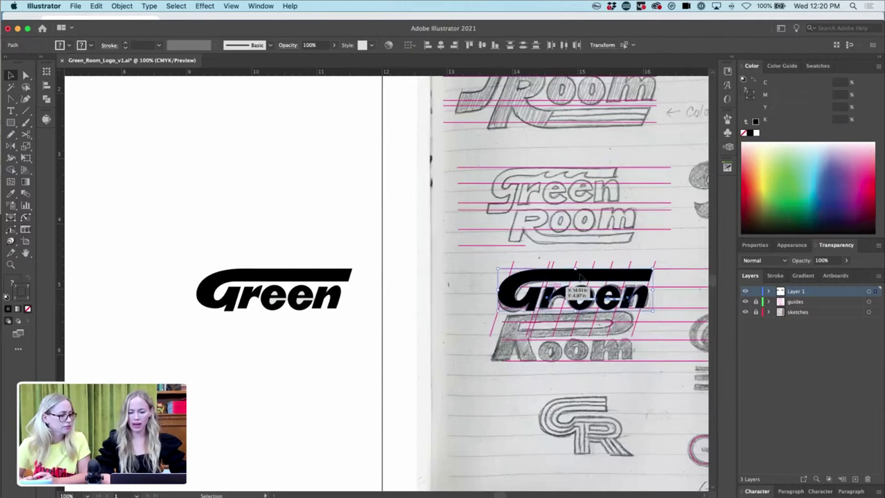
mouse_move(604, 275)
left_mouse_down()
mouse_move(413, 215)
mouse_move(302, 209)
left_mouse_up()
left_click(266, 254)
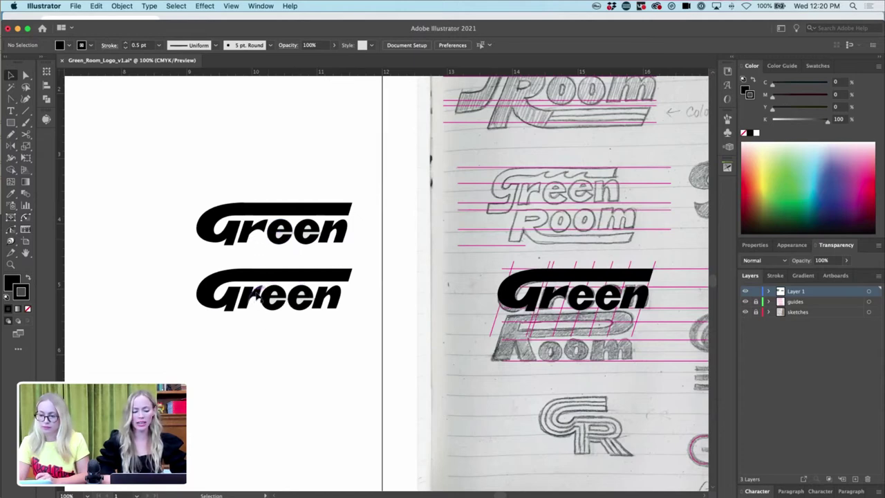
- Delete the comparison copy above the adjusted Green wordmark
left_click_drag(356, 346, 187, 275)
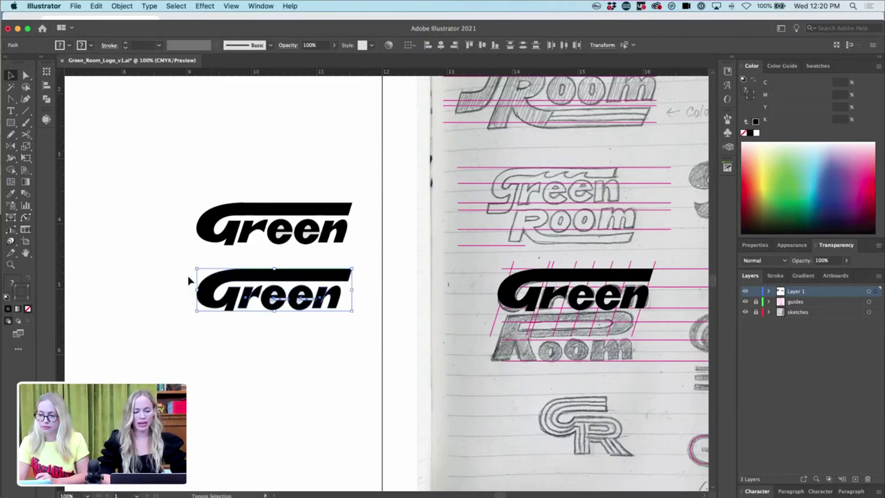
left_click_drag(199, 245, 198, 247)
key("Delete")
- Select the anchors along the lower edge of the G's long top bar and move them up to thin the bar
left_click(271, 271)
key("super+plus")
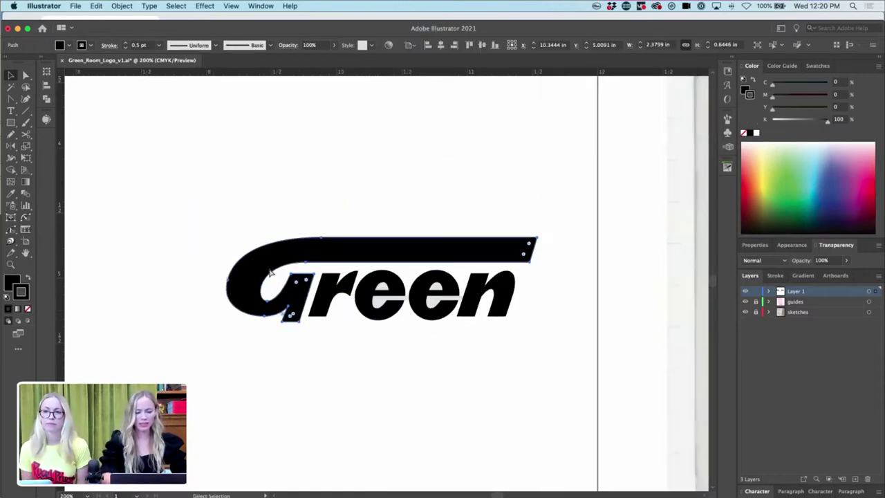
key("super+equal")
left_click(341, 205)
left_click(274, 254)
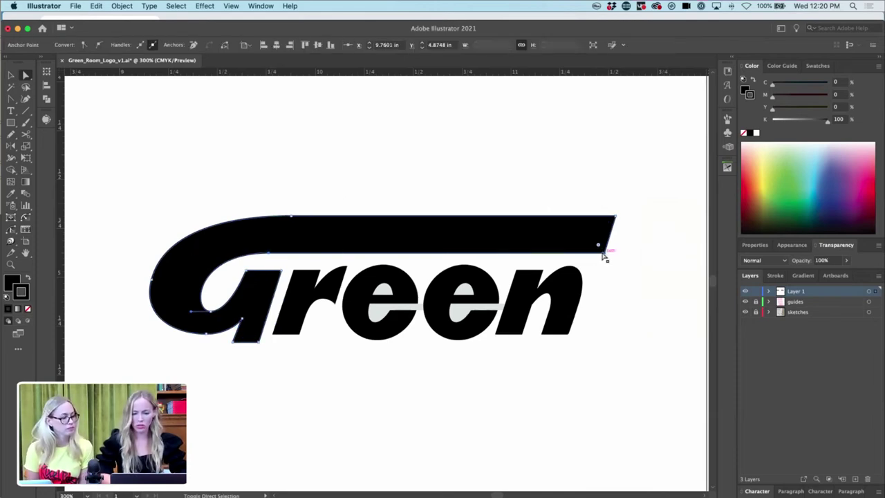
left_click(604, 257)
key("super+equal")
left_click_drag(611, 284, 609, 269)
left_click(620, 188)
key("super+minus")
key("super+minus")
key("super+minus")
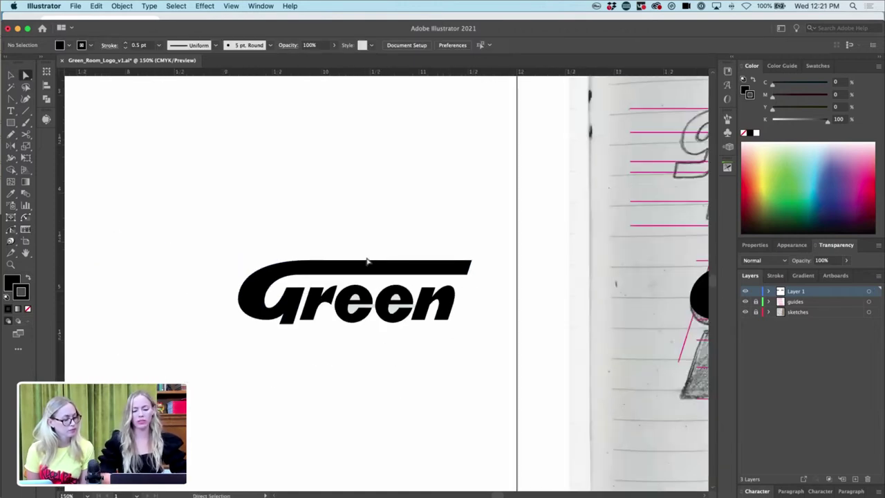
- Lengthen the left handle of the bottom anchor in the G's counter to round its inner curve, and deselect
left_click(275, 297)
key("super+equal")
key("super+equal")
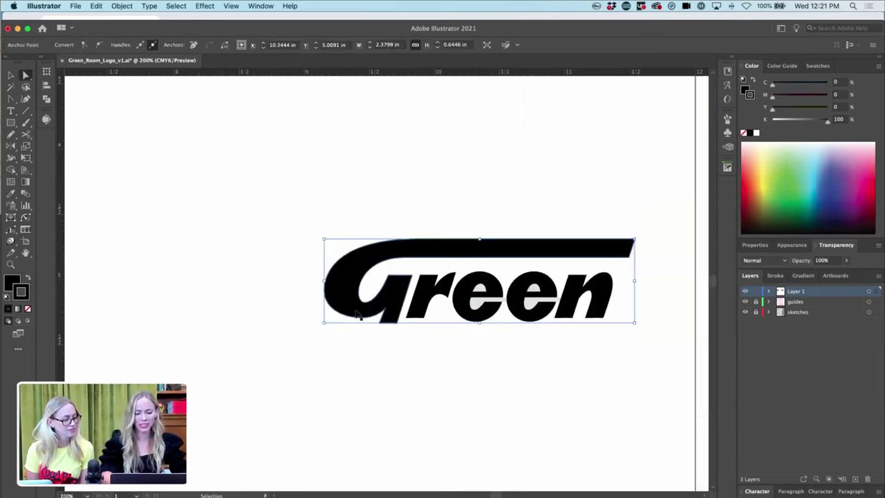
left_click(339, 315)
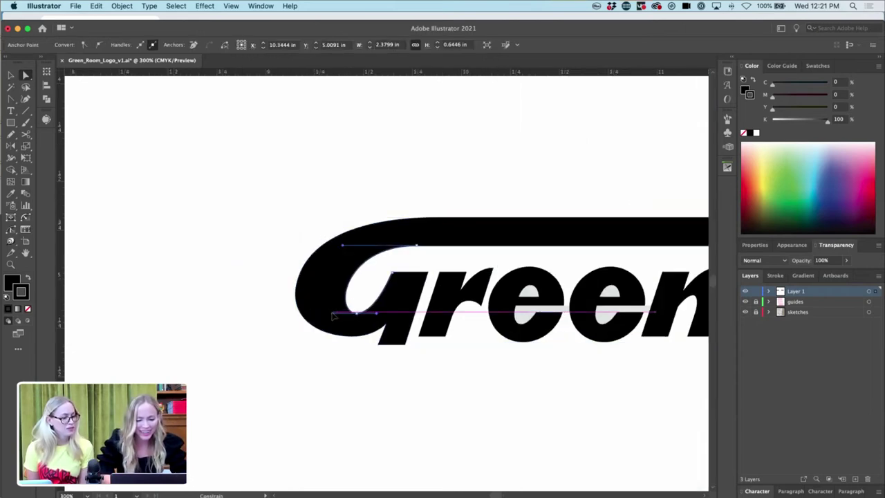
left_click(397, 191)
key("super+minus")
key("super+minus")
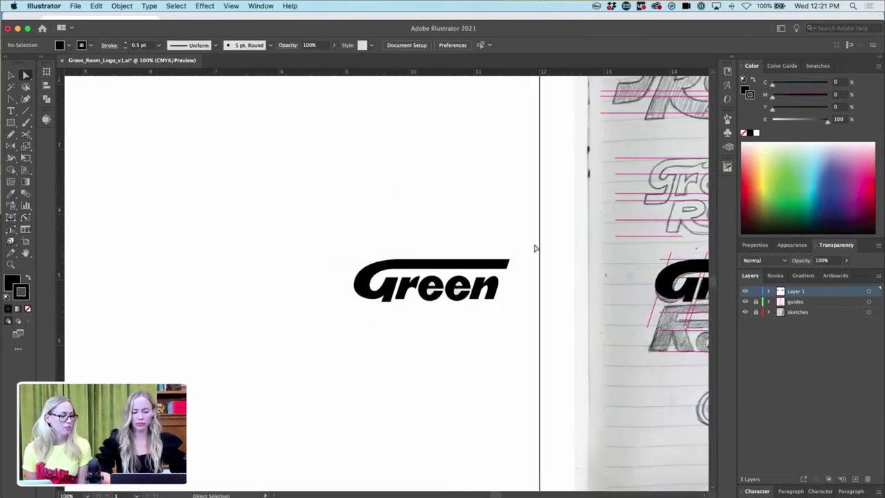
- Shorten the G's long top bar by moving the anchors at its right end slightly left, and deselect
left_click(506, 280)
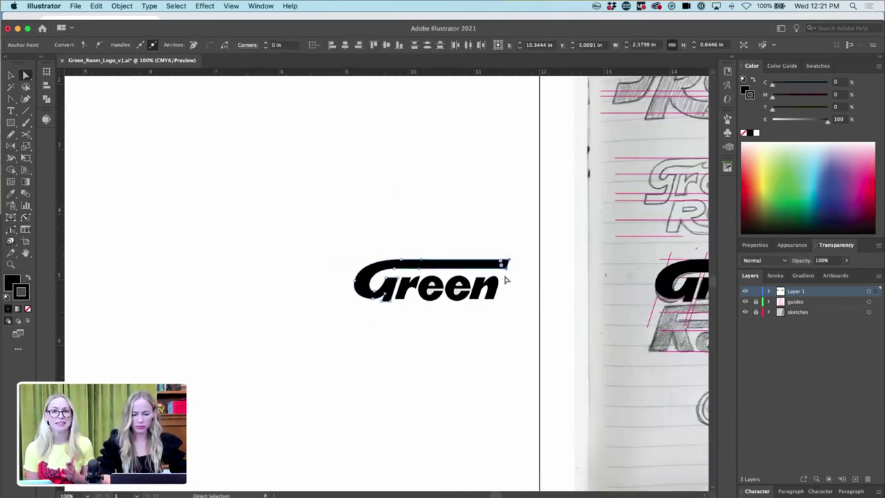
left_click(506, 280)
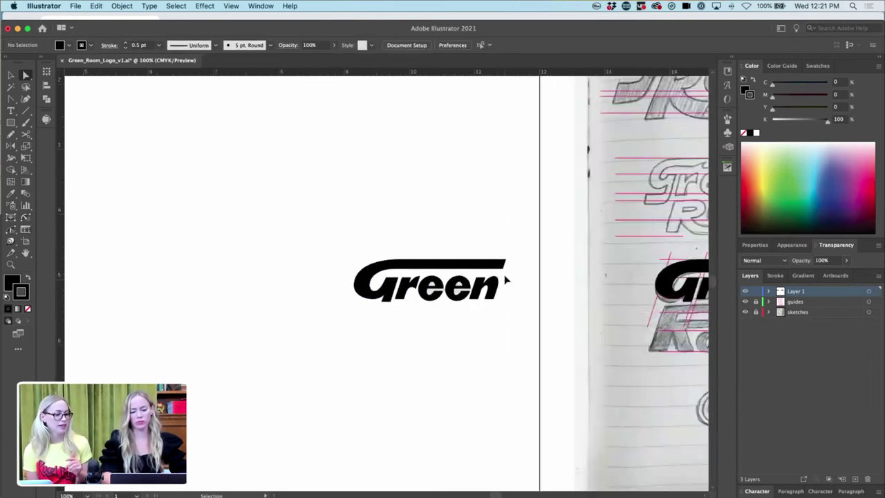
- Refine the upper-left outer curve of the G leading into the top bar by adjusting its anchors, and deselect
key("super+plus")
key("super+plus")
key("super+plus")
left_click_drag(359, 314, 354, 326)
left_click(360, 397)
key("super+minus")
key("super+minus")
key("super+minus")
key("super+minus")
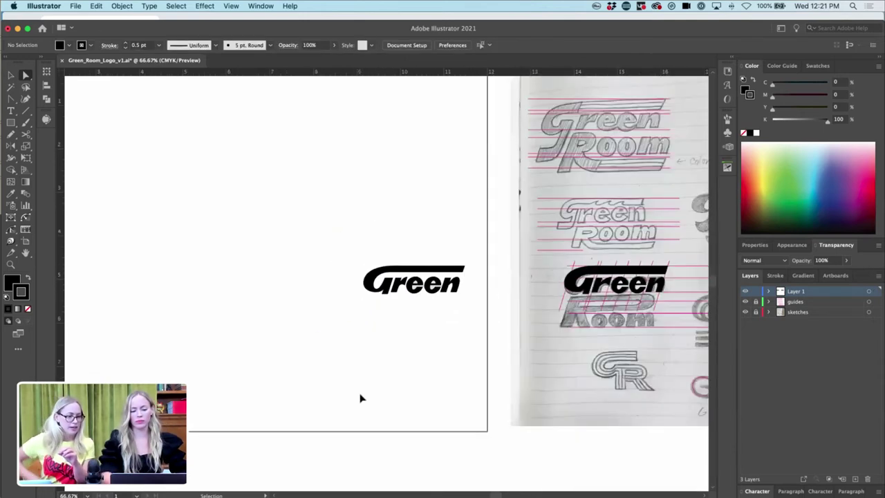
key("super+plus")
key("super+plus")
key("super+plus")
key("super+minus")
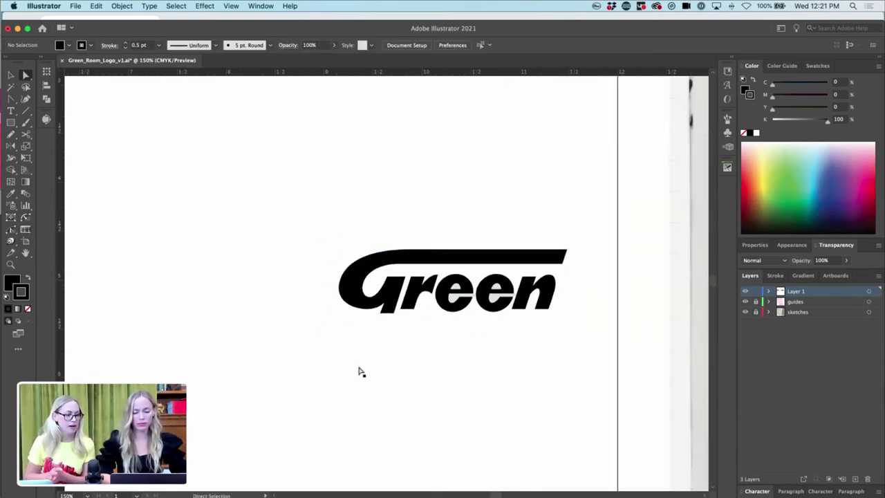
left_click(390, 252)
left_click(410, 250)
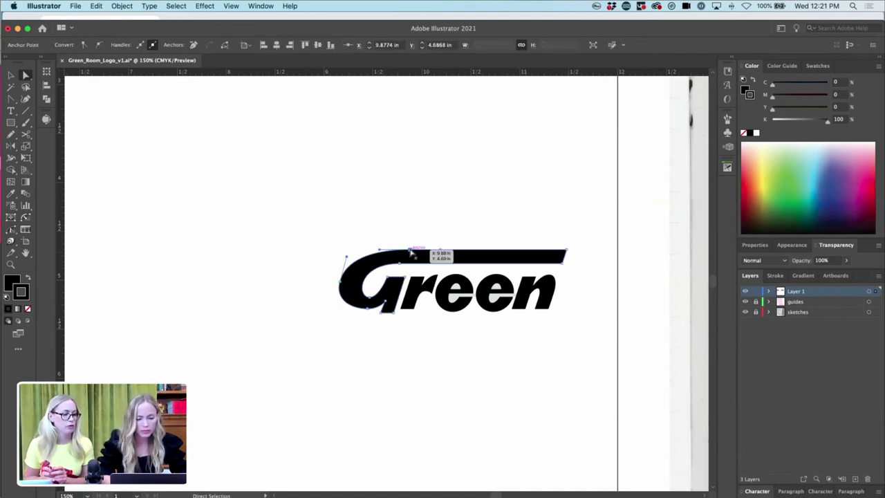
left_click(417, 395)
key("super+minus")
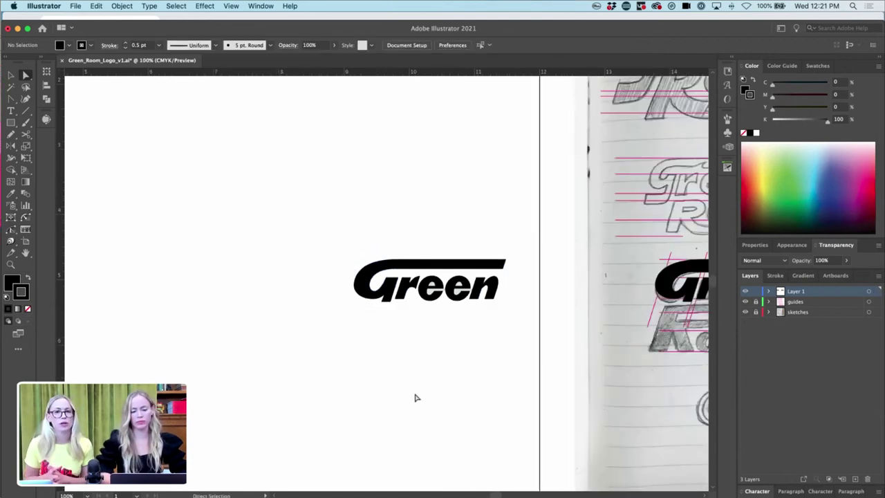
- Duplicate the r's slanted stem from the Green wordmark on the sketch and place the copy over the sketched R of Room
key("super+plus")
key("v")
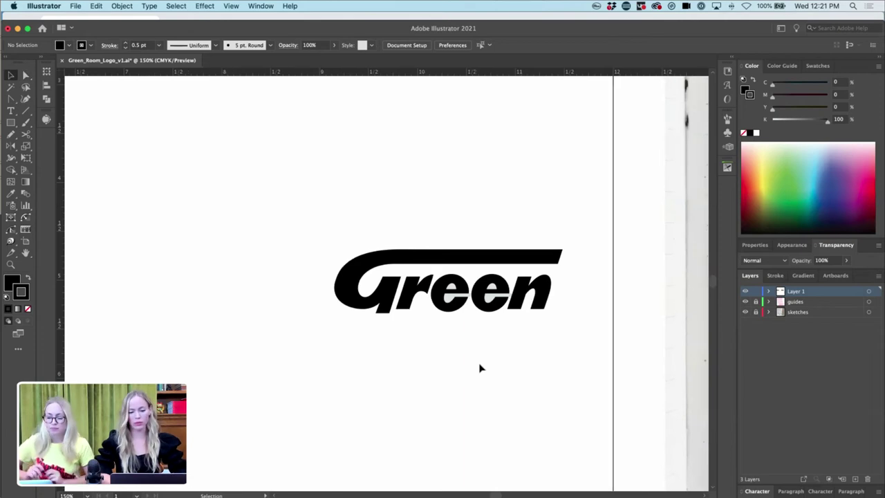
key("super+minus")
scroll(482, 368, "right", 5)
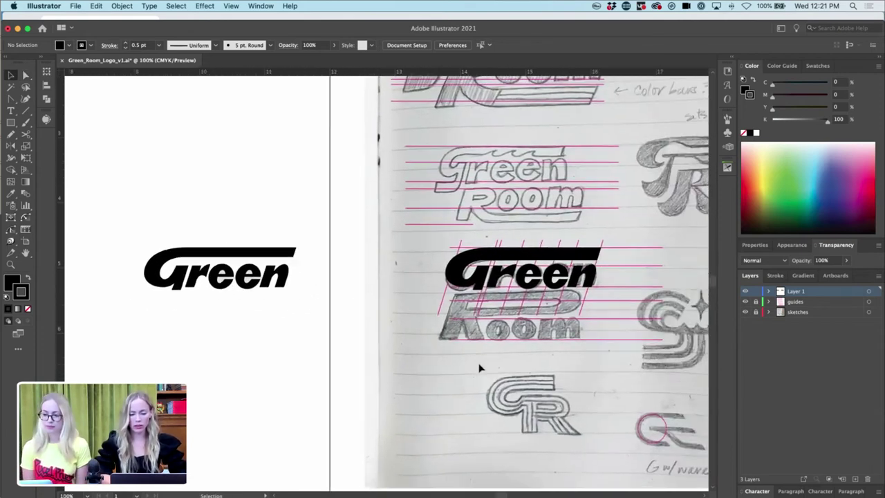
key("super+plus")
key("super+plus")
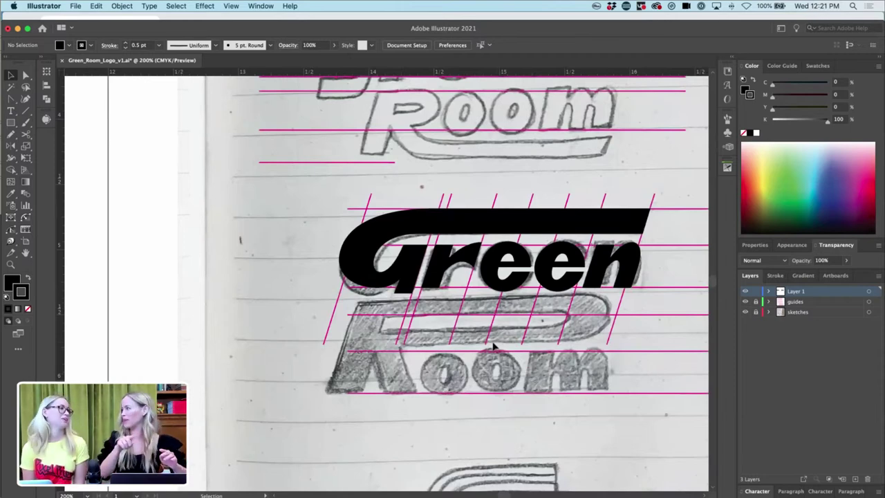
key("super+plus")
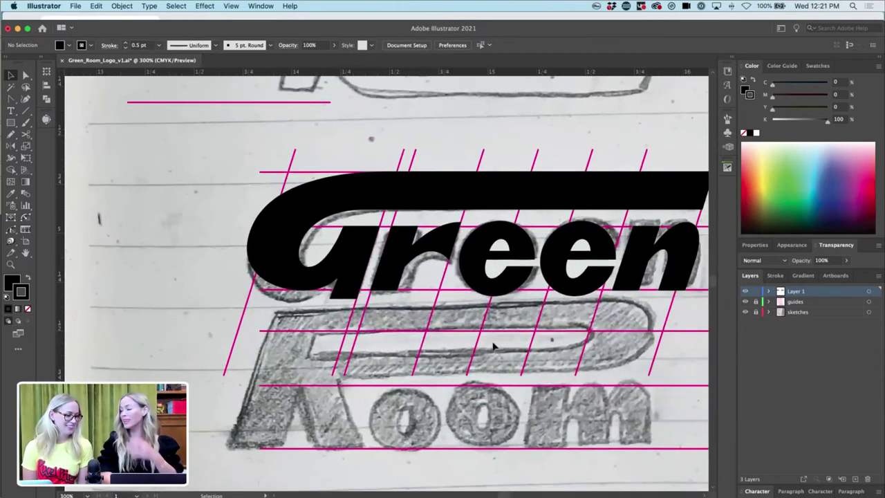
key("i")
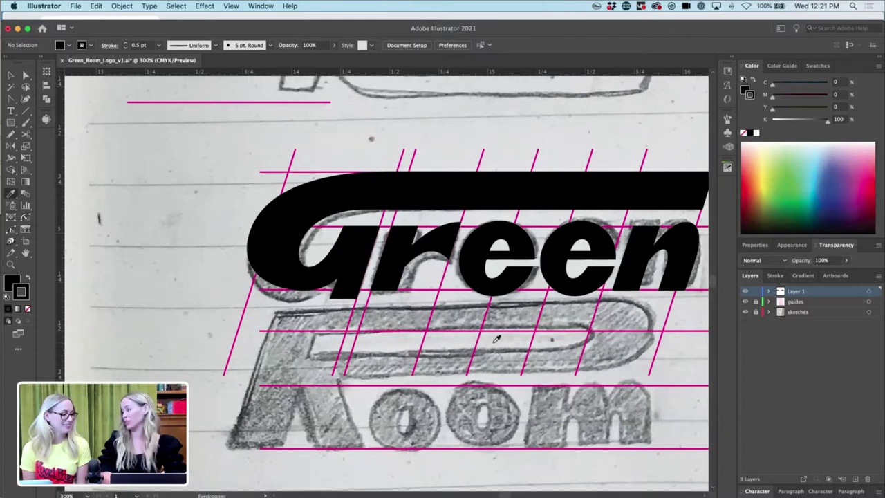
key("p")
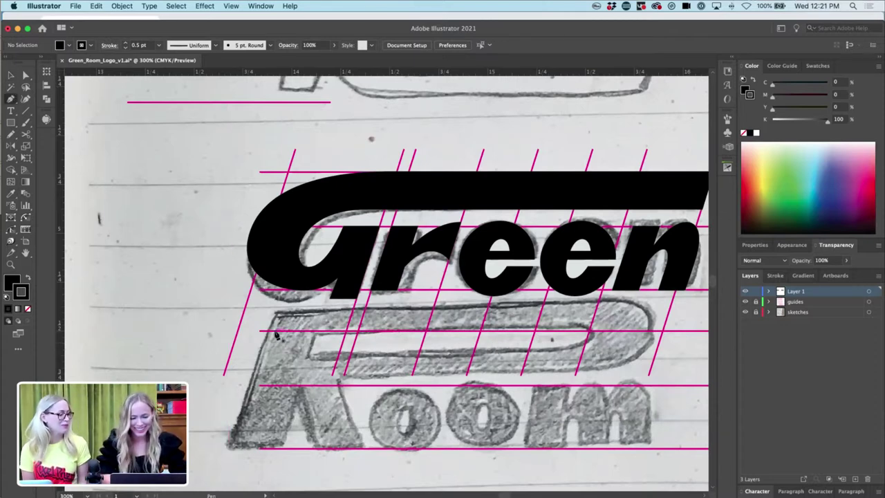
key("v")
left_click(397, 244)
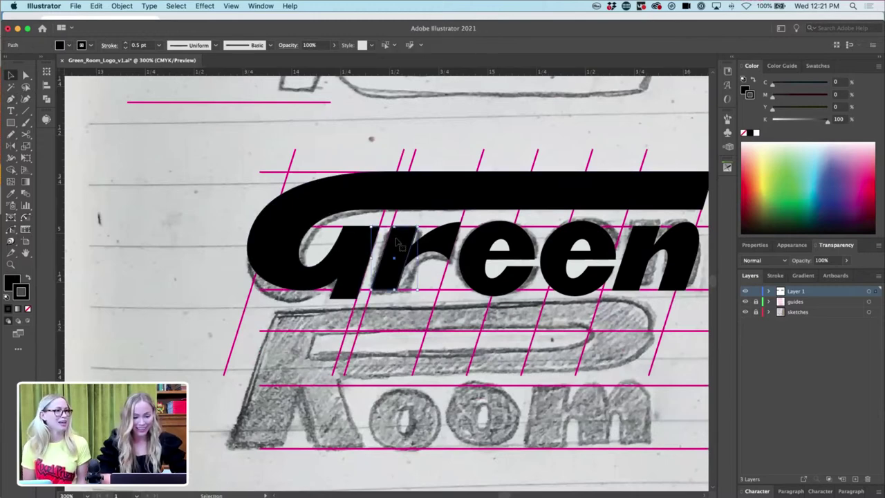
left_click_drag(400, 242, 302, 343)
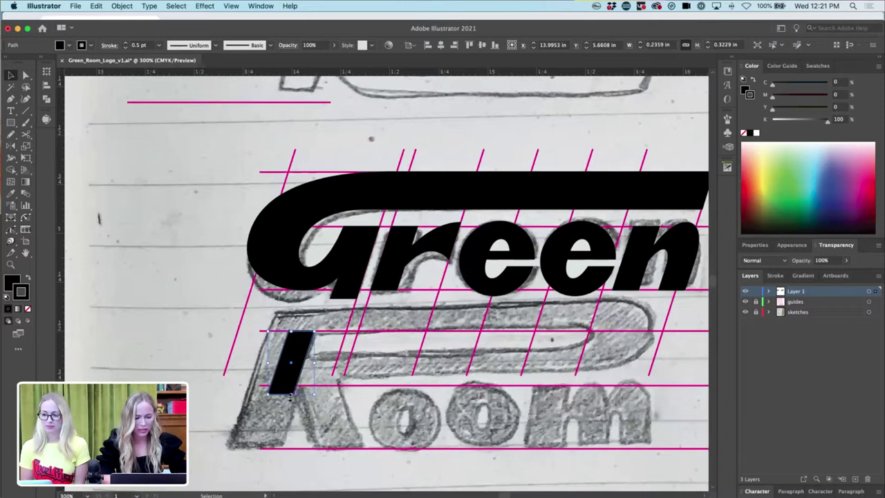
- Scale the copied stem proportionally to about 0.44 by 0.60 in, reaching the Room baseline, and shift it left onto the sketched R's stem
left_click_drag(290, 397, 291, 430)
key("super+z")
key("v")
left_click_drag(291, 396, 290, 450)
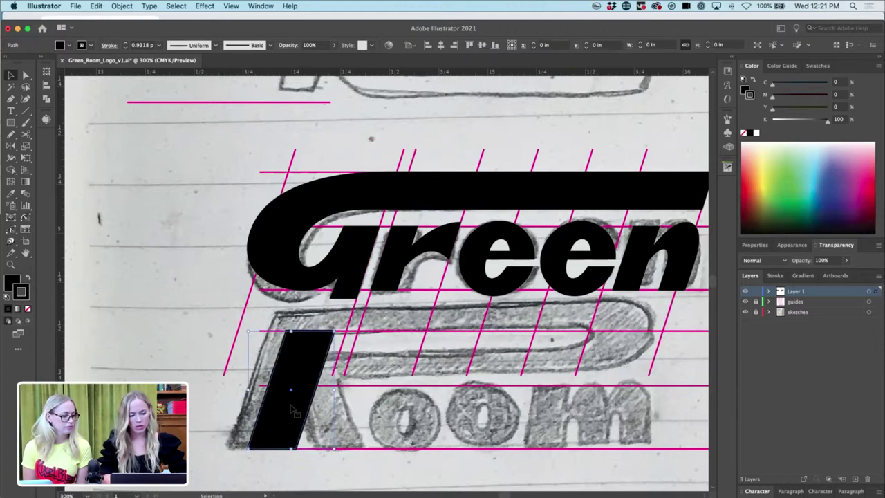
left_click_drag(298, 409, 292, 407)
key("Left")
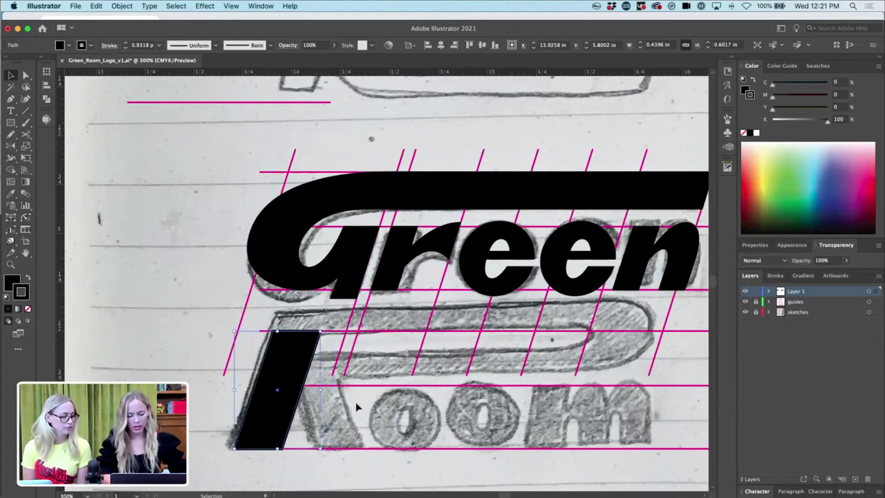
- Draw the R's long bowl with the Pen tool as a closed horizontal bar with a rounded right end, between the two guides
key("p")
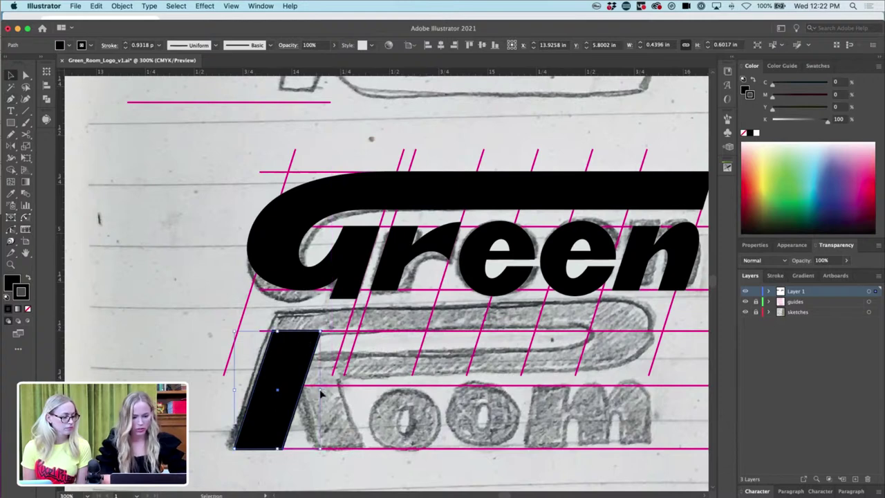
left_click(321, 393, "super")
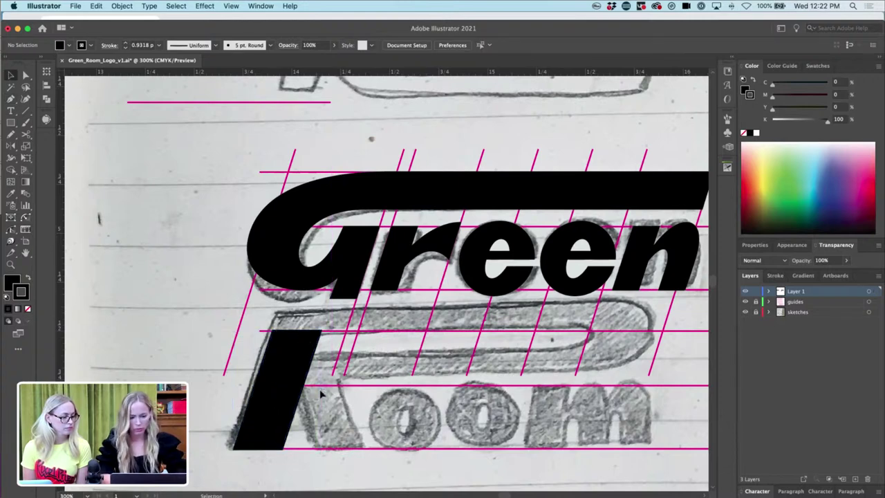
left_click(303, 332)
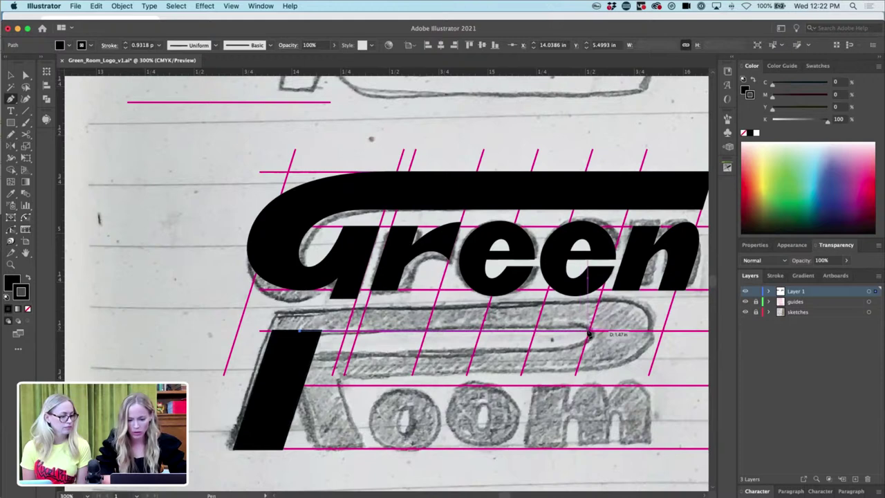
left_click(589, 333)
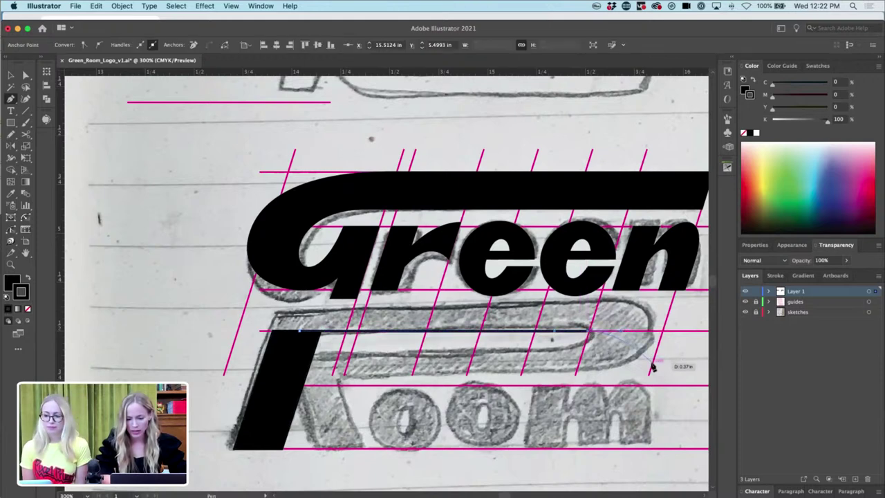
left_click_drag(654, 361, 647, 381)
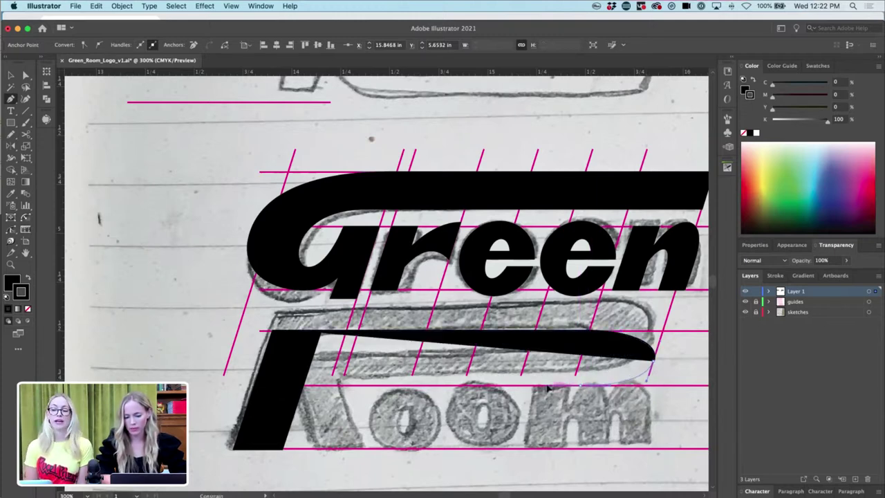
left_click(287, 385)
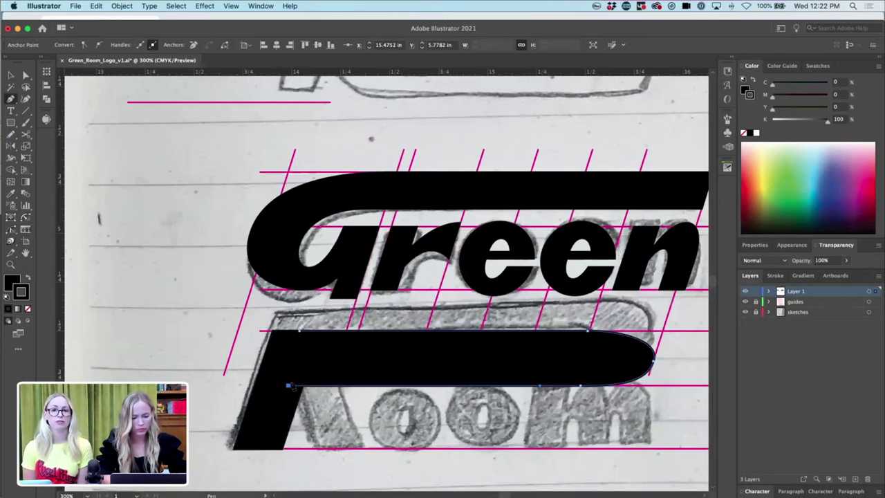
left_click(302, 337)
- Move the upper and lower anchors at the bowl's rounded end to the right to make the curve fuller, and deselect
key("a")
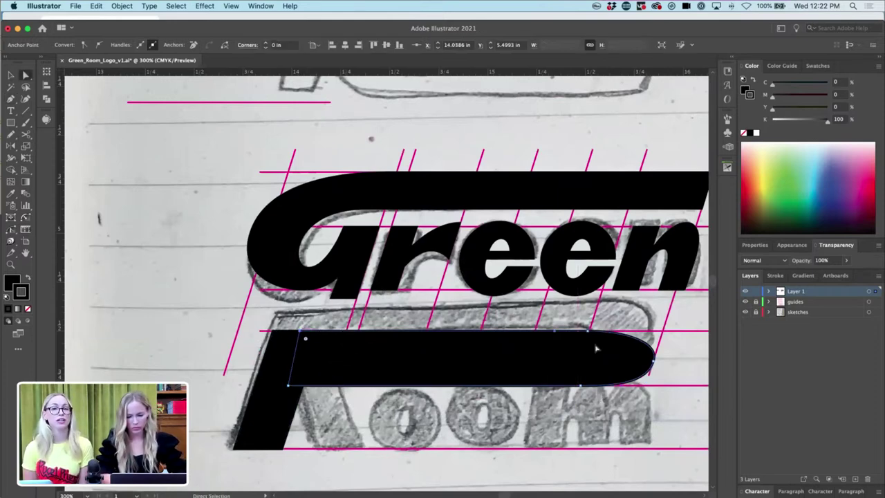
left_click_drag(588, 332, 605, 332)
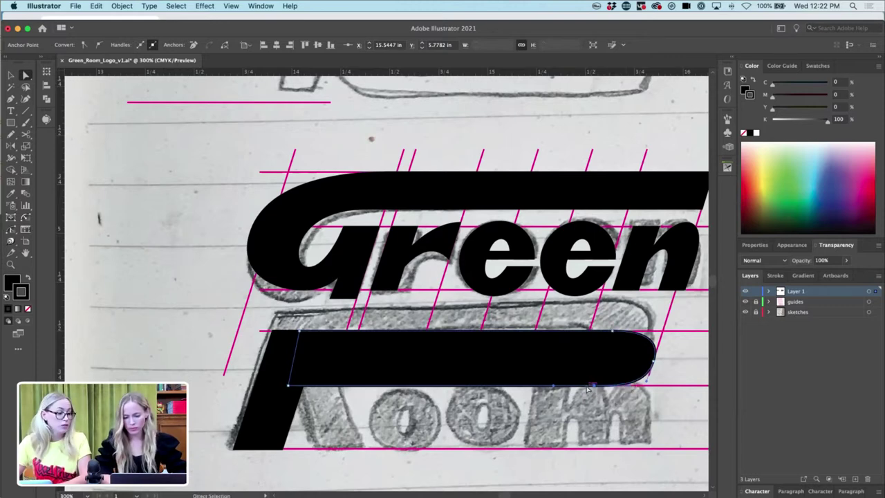
left_click(611, 429)
- Draw a slanted line from the bowl's lower edge to the baseline for the R's leg and set up a second parallel line as a copy
key("p")
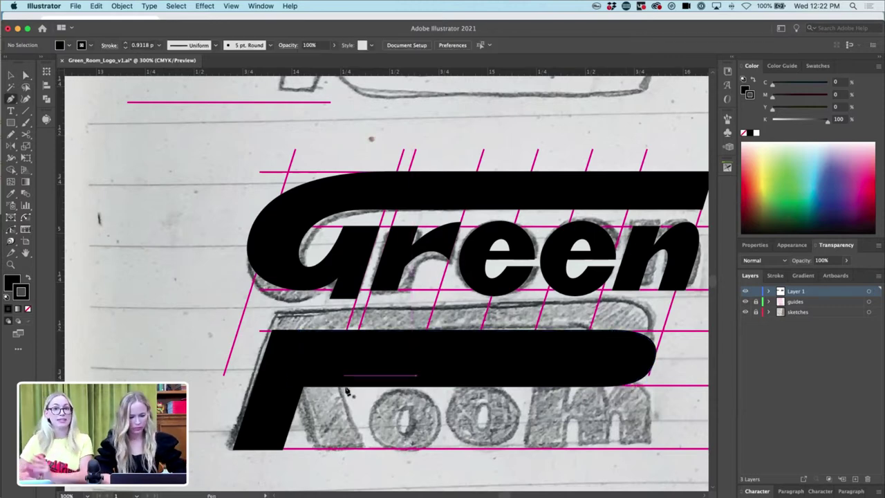
left_click(308, 387)
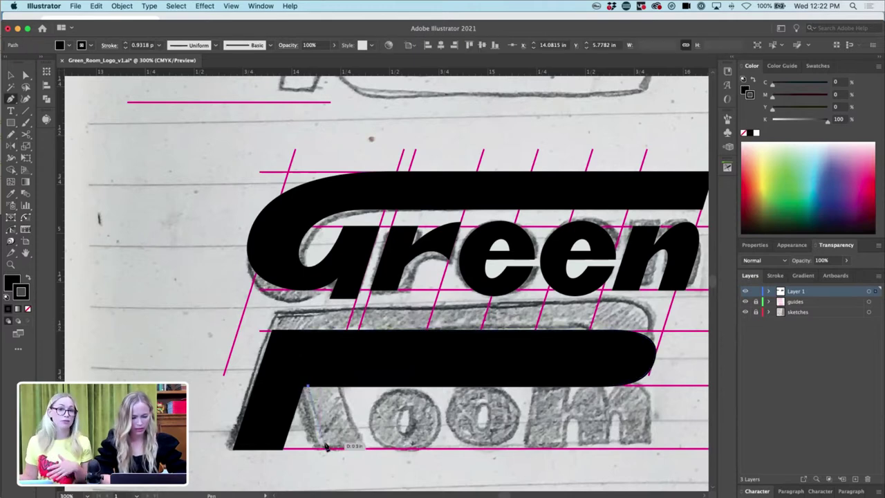
left_click(328, 449)
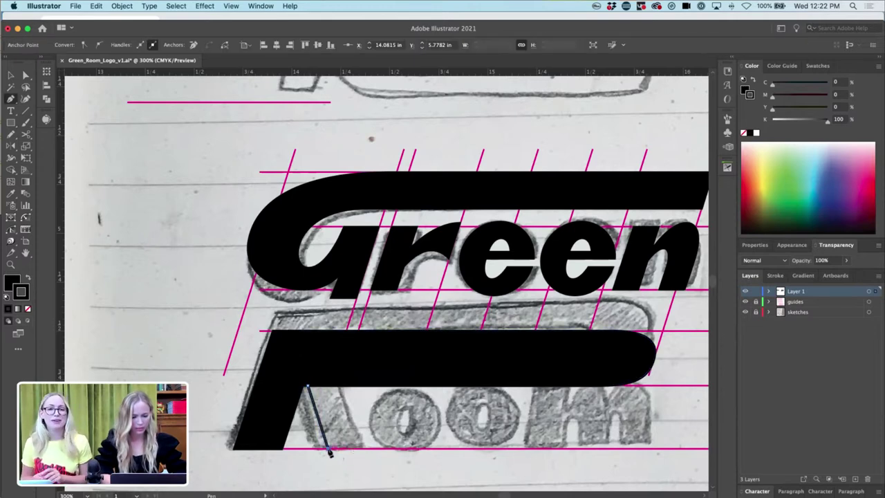
key("v")
left_click(366, 453)
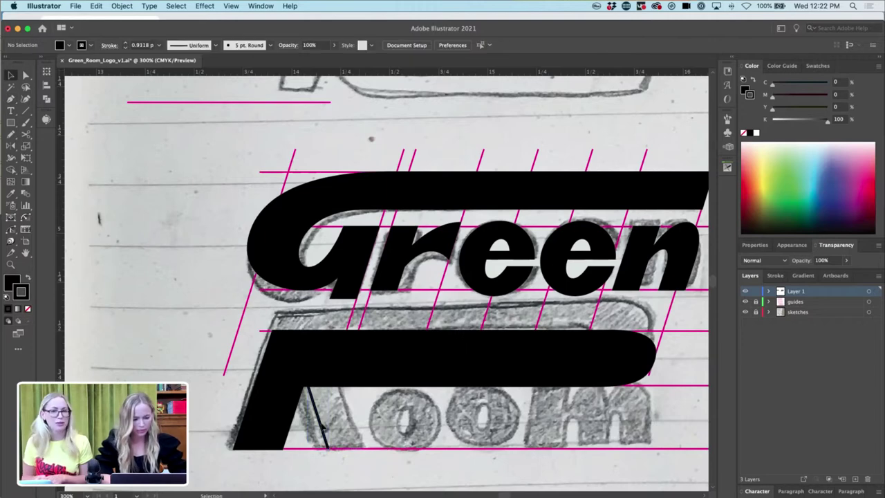
left_click_drag(319, 418, 346, 417)
- Join the bottom ends of the two slanted lines with the Pen tool to form the R's filled leg, and deselect
key("p")
left_click(353, 451)
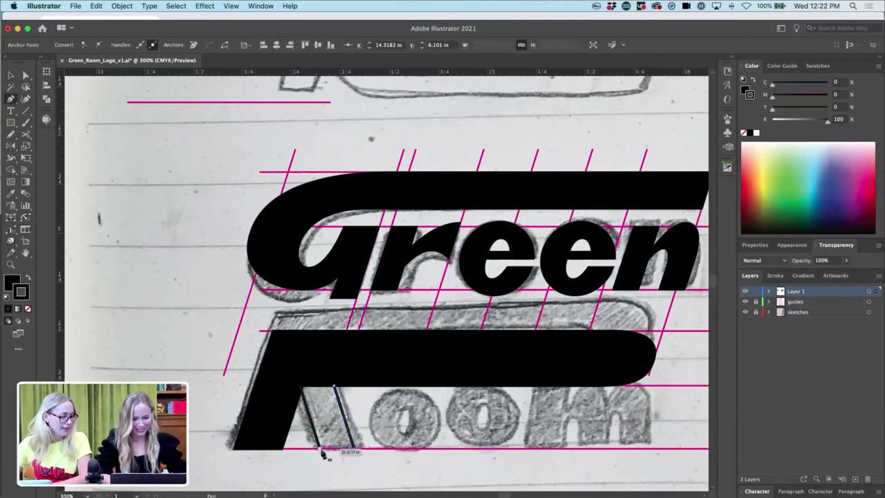
left_click(320, 448)
key("v")
left_click(344, 470)
- Duplicate the ellipse of the first e in Green and place the copy over the first sketched o of Room
key("super+minus")
key("super+equal")
key("a")
key("v")
left_click(524, 245)
left_click_drag(524, 246, 430, 399)
- Select the R's long bowl and nudge it up to the top of the sketched R
key("a")
left_click(336, 357)
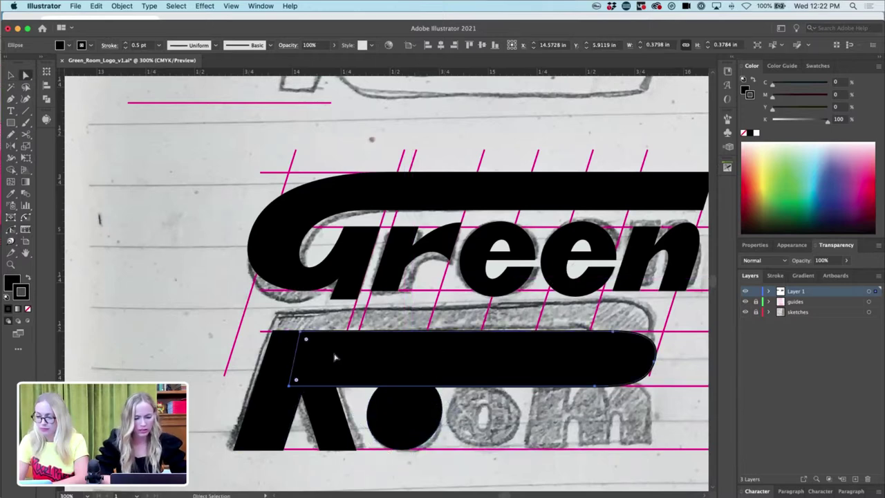
key("Up")
key("Up")
key("Up")
key("Up")
key("Up")
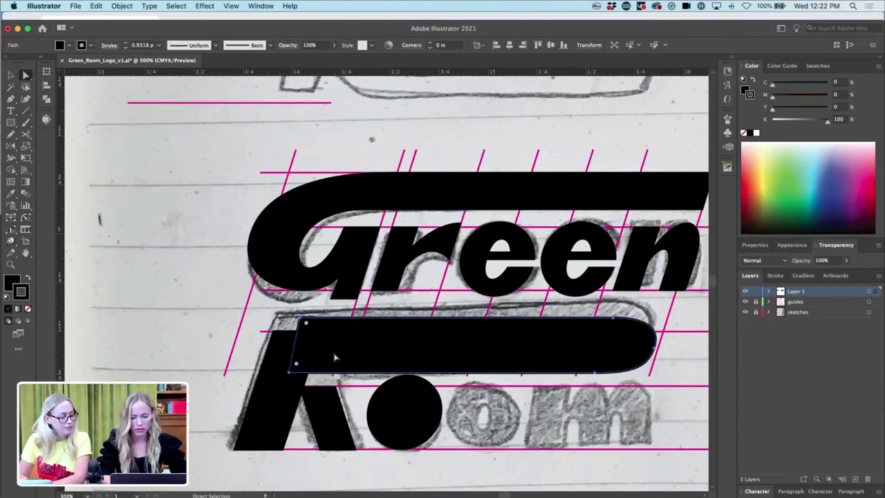
- Extend the R's stem along its slant by moving its two top anchors up to the bowl's upper edge
left_click(276, 346)
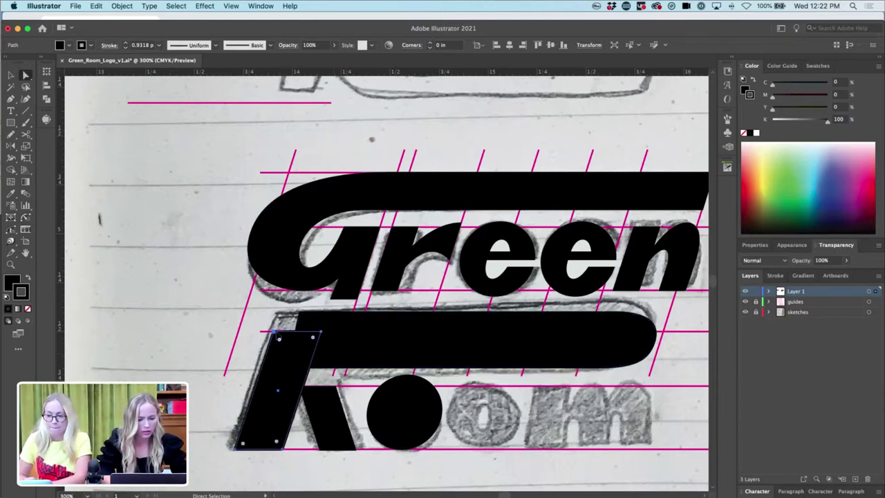
left_click(275, 332)
left_click(320, 332, "shift")
left_click_drag(321, 332, 329, 318)
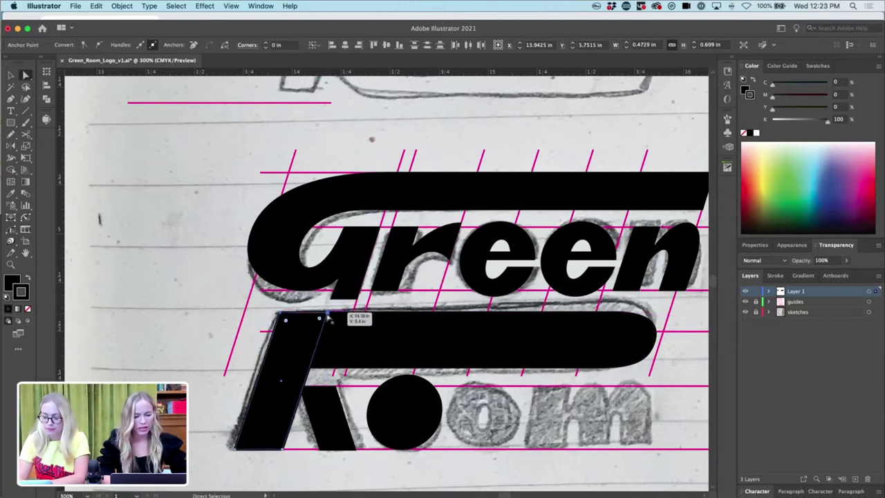
- Enlarge the R's leg upward so its top meets the lower edge of the raised bowl
left_click(331, 415)
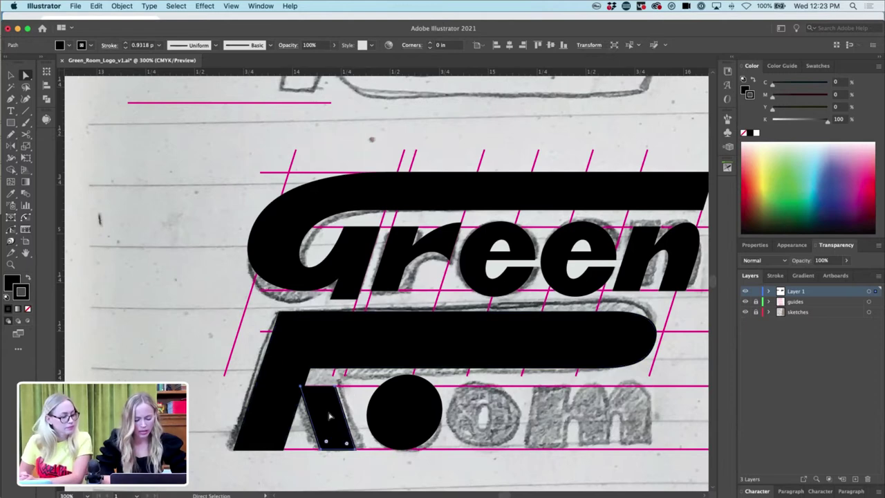
key("v")
left_click_drag(327, 386, 322, 365)
- Duplicate the first o's ellipse and place the copy over the second sketched o of Room
left_click(409, 409)
left_click_drag(415, 413, 497, 412)
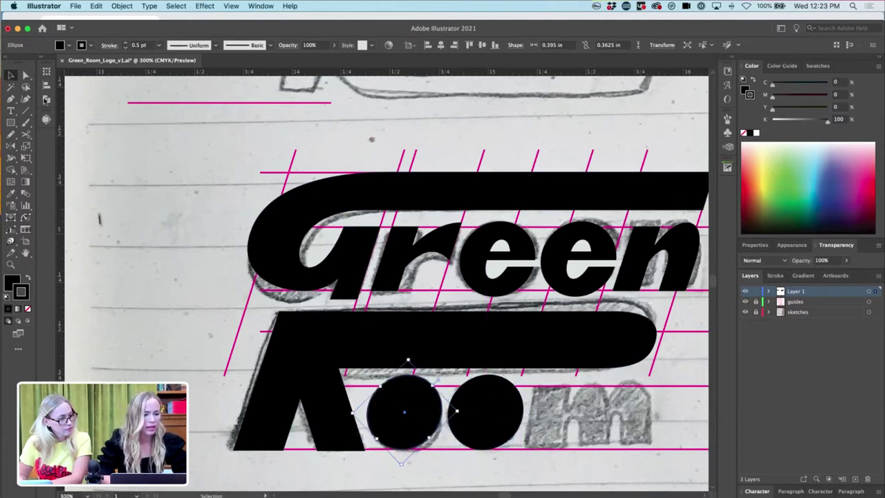
- Unite the first o's ellipse into a plain path and scale a centred copy down to about 0.14 in for its counter
left_click(46, 100)
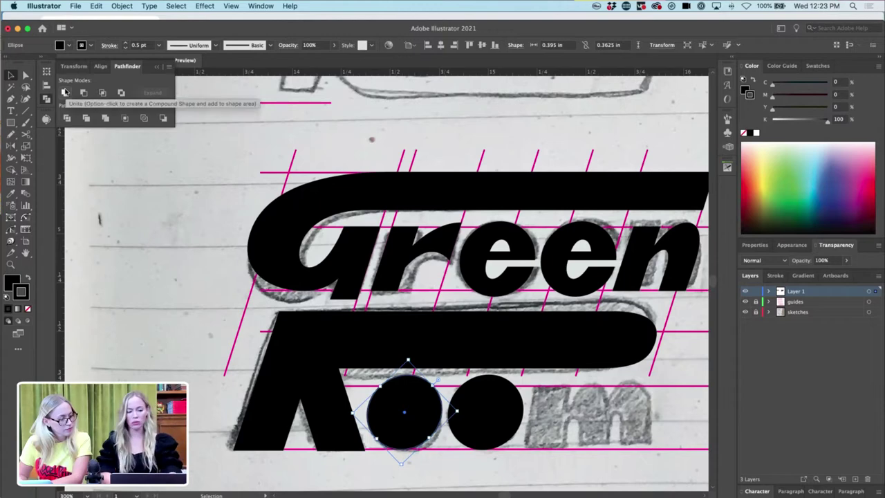
left_click(65, 93)
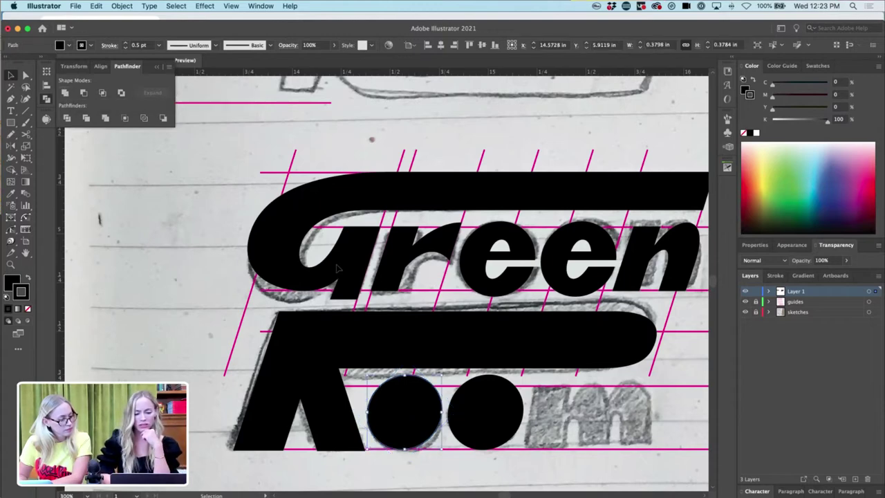
key("a")
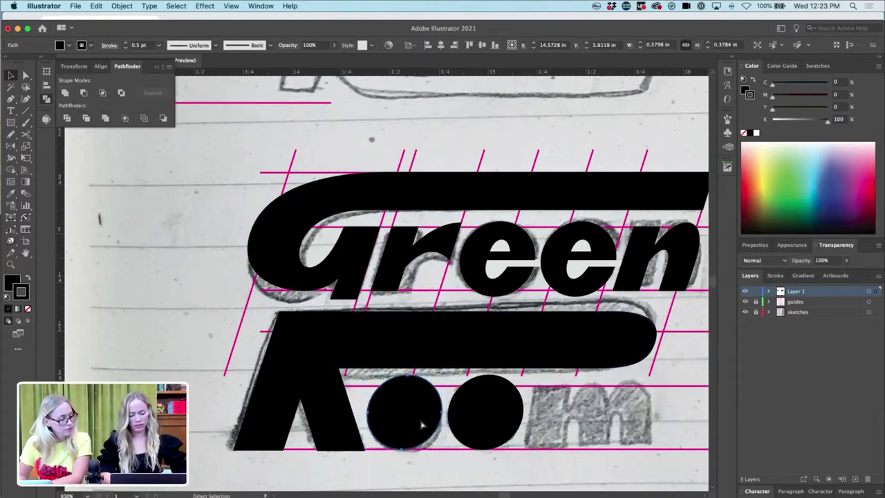
key("v")
left_click_drag(405, 376, 407, 401)
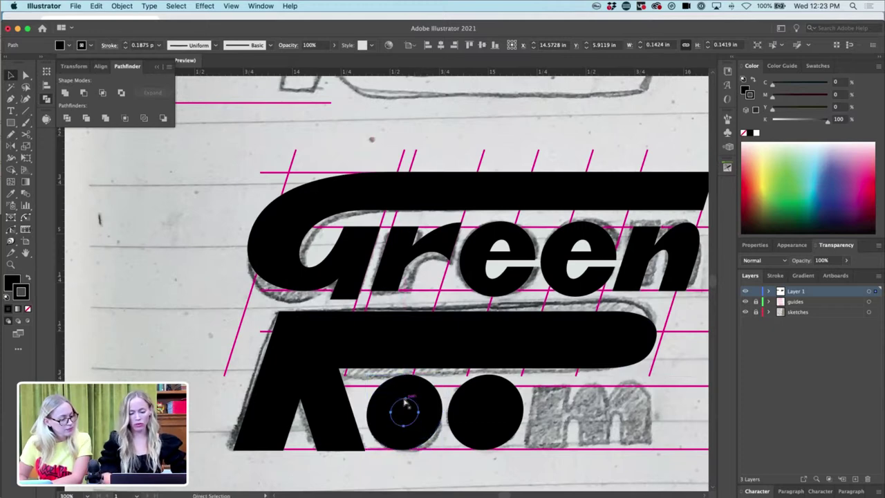
key("super+equal")
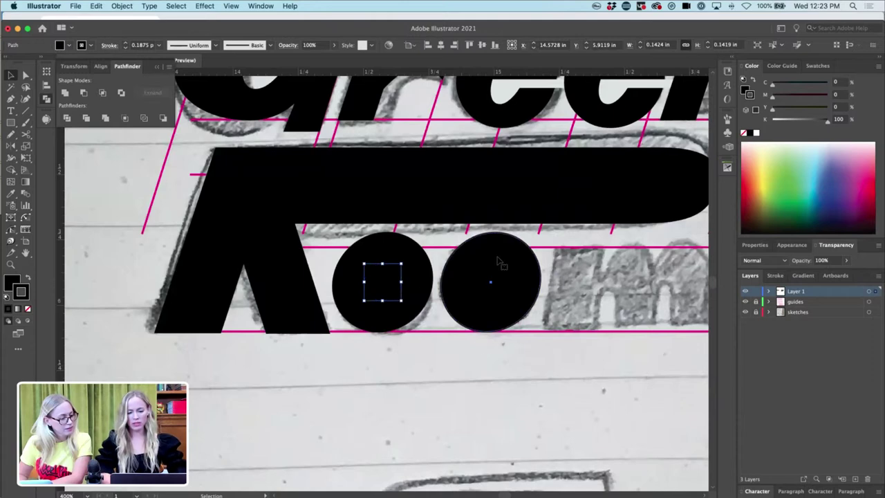
- Try to scale a centred copy of the second o's ellipse down to about 0.195 by 0.183 in
left_click(501, 263)
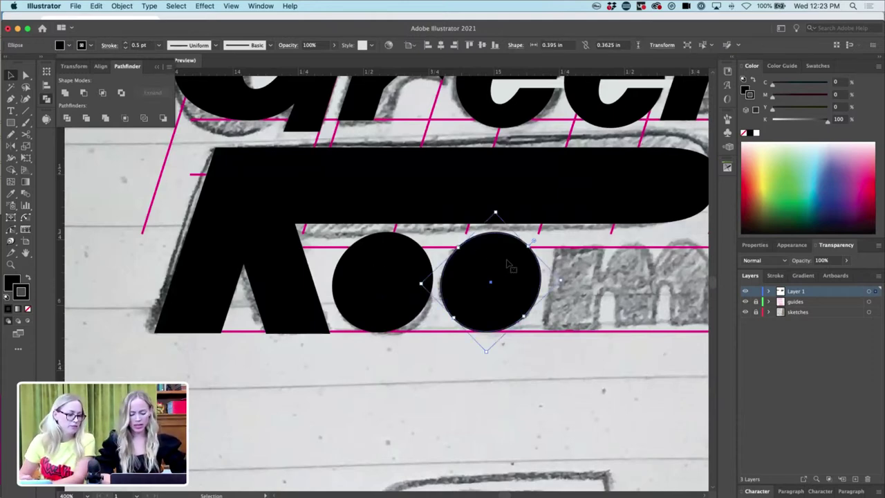
left_click_drag(495, 213, 494, 246)
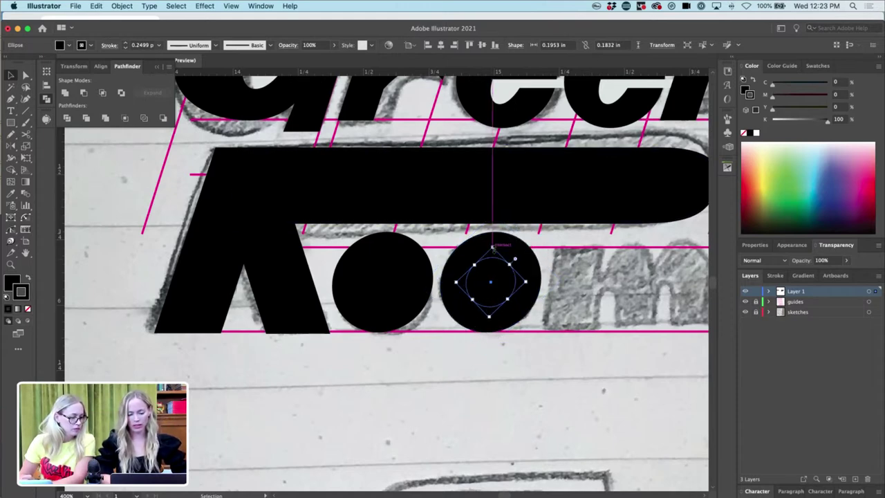
- Narrow the first o's inner ellipse to about 0.08 by 0.14 in and fill it white
left_click(394, 282)
left_click_drag(384, 263, 384, 251)
left_click_drag(401, 282, 394, 284)
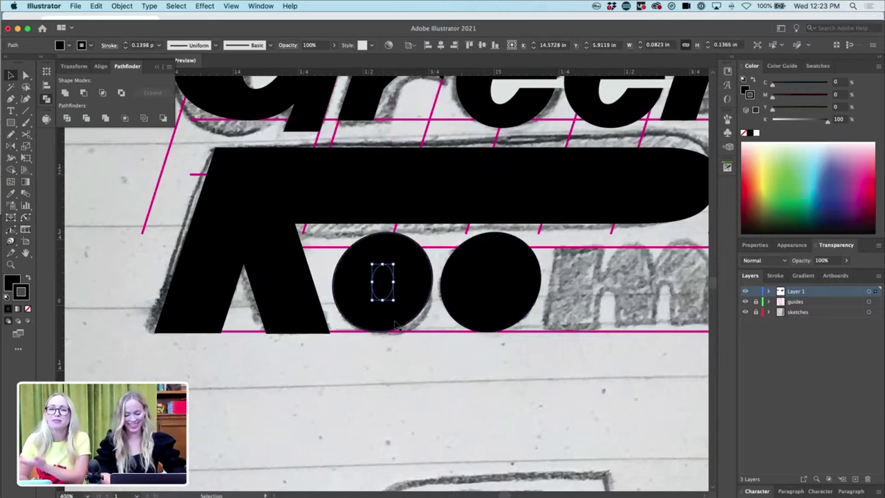
key("i")
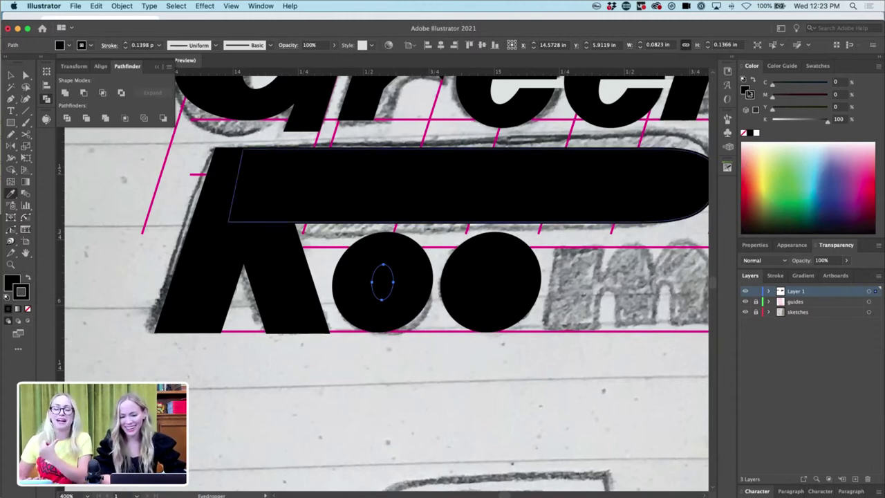
left_click(756, 134)
- Delete the solid second o and replace it with a level copy of the first o and its counter, 0.41 in away
key("v")
left_click_drag(383, 282, 487, 285)
key("Delete")
left_click(515, 251)
key("Delete")
left_click(415, 278)
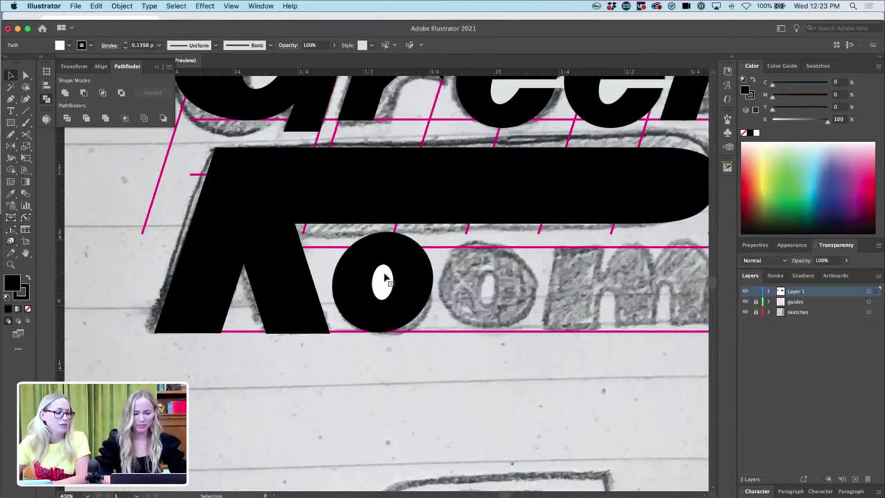
left_click_drag(425, 277, 534, 282)
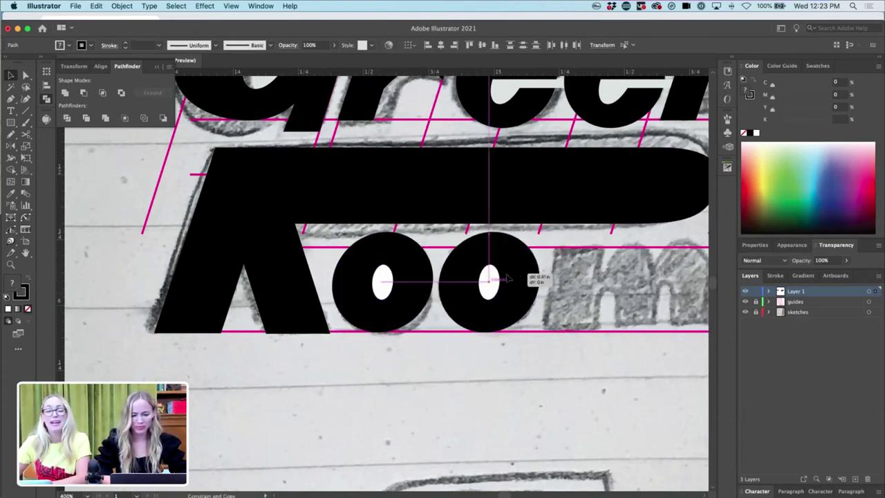
- Enlarge the first o's white counter from its centre to about 0.11 by 0.17 in
key("super+minus")
left_click(329, 279)
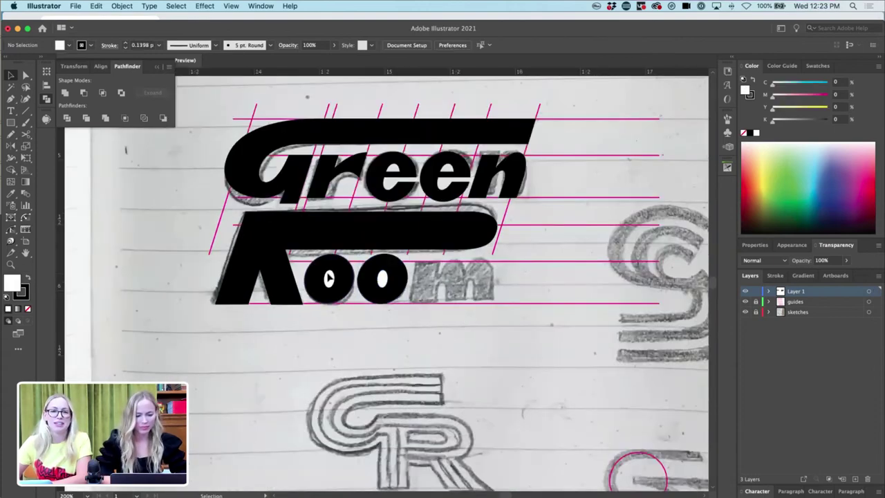
key("super+plus")
key("super+plus")
key("super+plus")
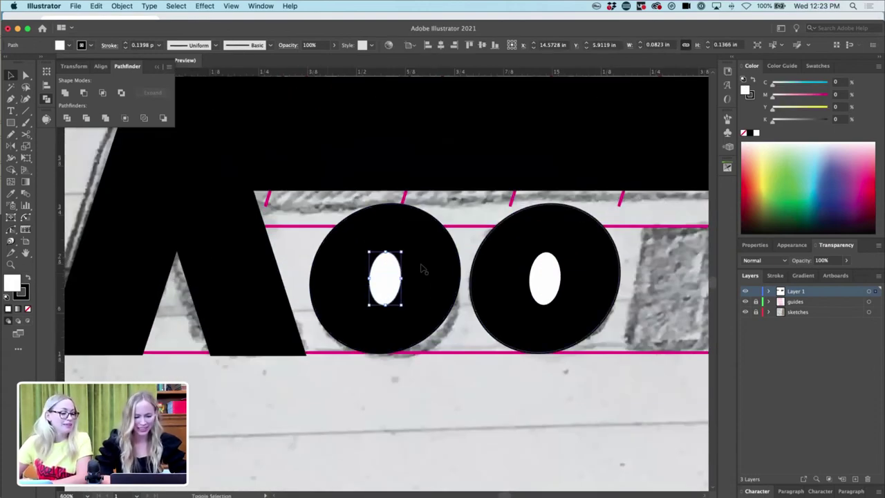
left_click_drag(385, 254, 385, 244)
left_click_drag(371, 277, 362, 279)
- Duplicate the shapes of Green's first e and place the copy over the first o of Room for comparison
key("super+minus")
key("super+minus")
left_click(475, 130)
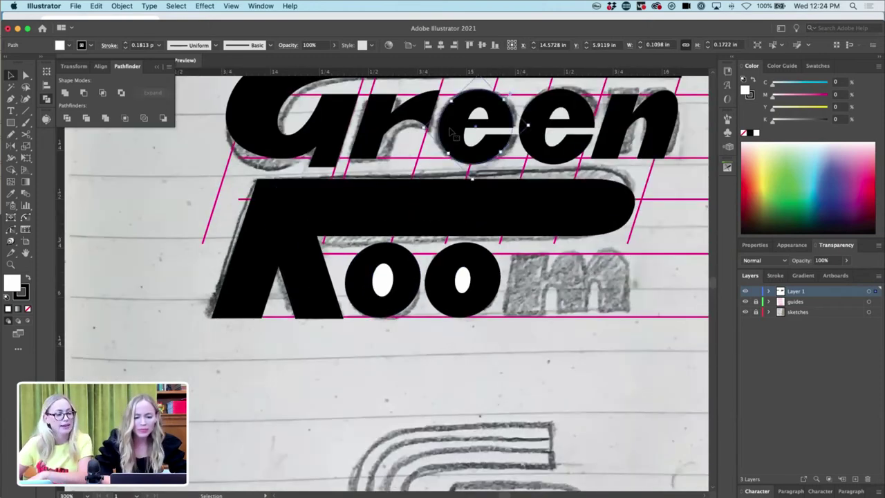
left_click(473, 137, "shift")
left_click_drag(472, 139, 379, 291, "alt")
key("super+plus")
key("super+plus")
key("super+plus")
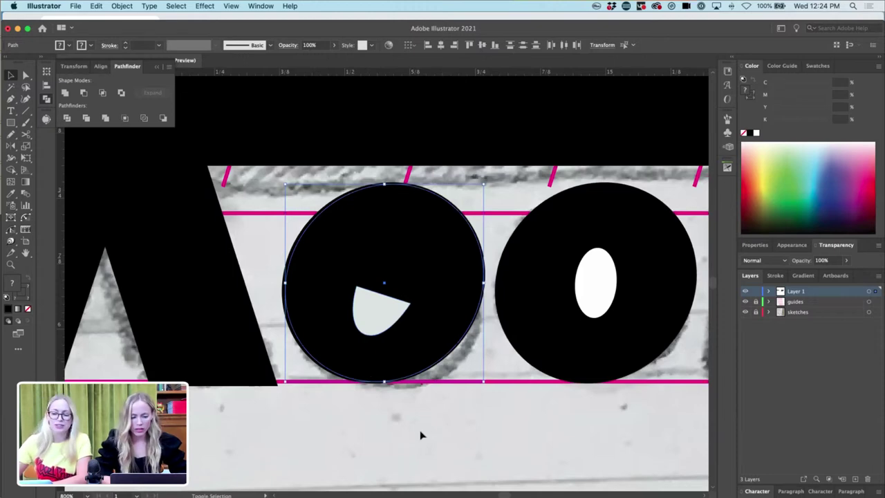
- Fill the e copy's ellipse red and place it directly behind the first o
key("shift+Down")
key("super+shift+a")
left_click(427, 398)
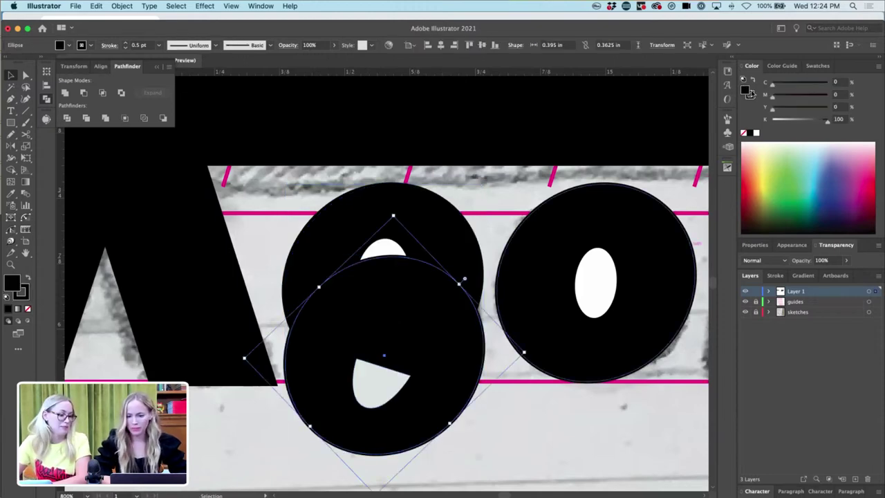
left_click(782, 65)
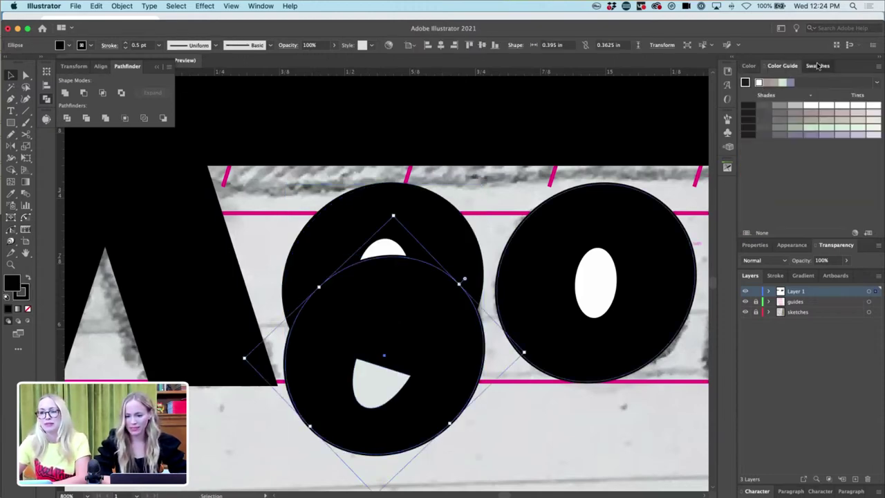
left_click(818, 66)
left_click(767, 98)
left_click(412, 359)
left_click(418, 338, "shift")
key("shift+Up")
key("super+shift+[")
- Widen the first o's white counter from its centre to about 0.13 in
key("v")
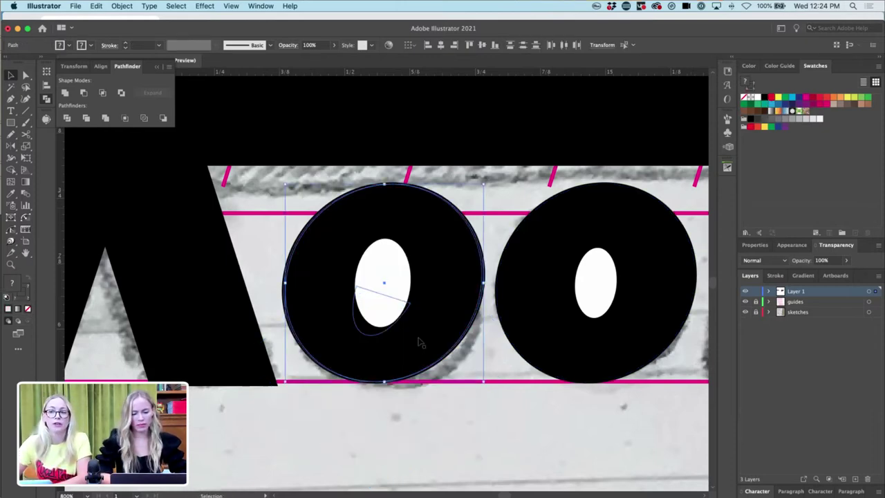
left_click(392, 278)
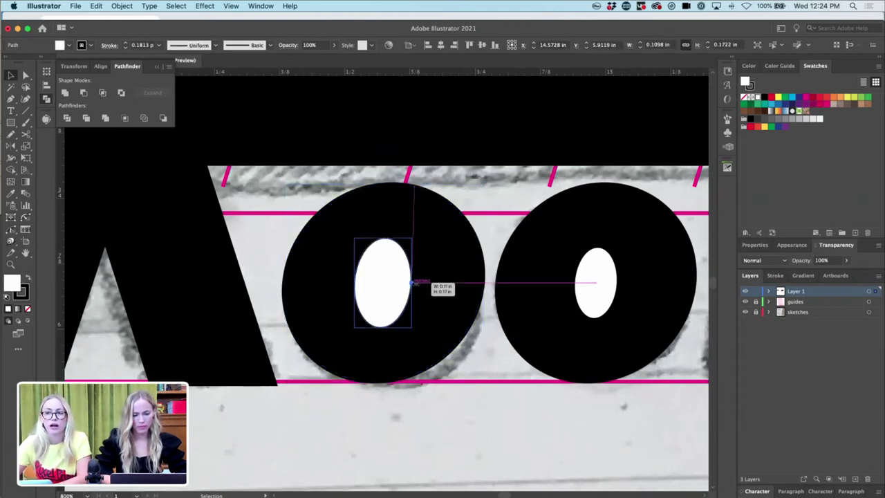
left_click_drag(412, 283, 417, 283)
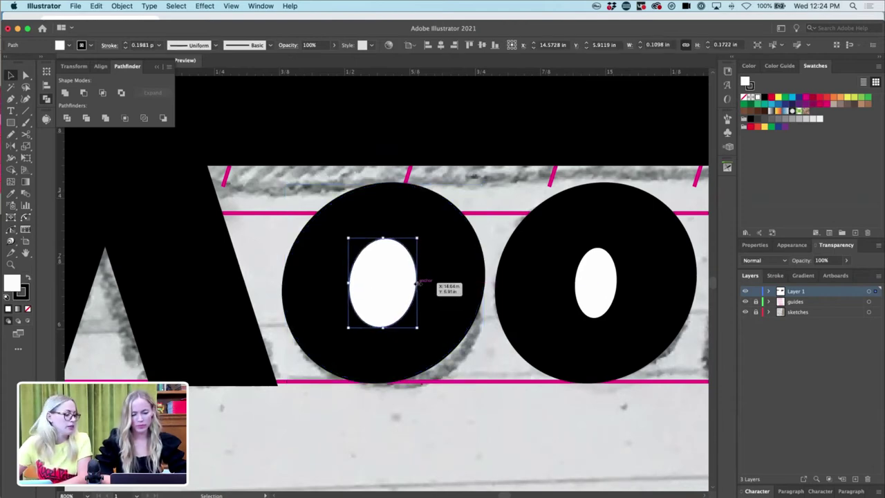
- Cut the first o with its counter, delete the red e copy underneath, and paste the o back in place
left_click(437, 276)
left_click(411, 284, "shift")
key("Delete")
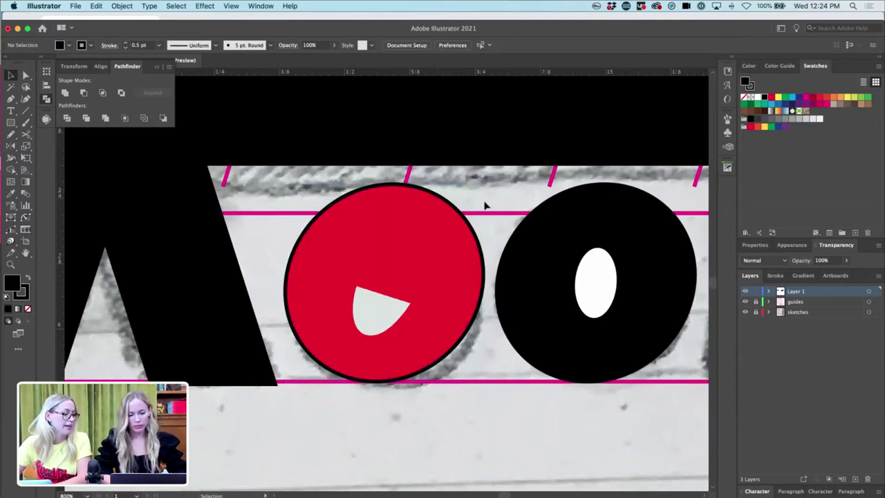
left_click(362, 336)
key("Delete")
key("super+f")
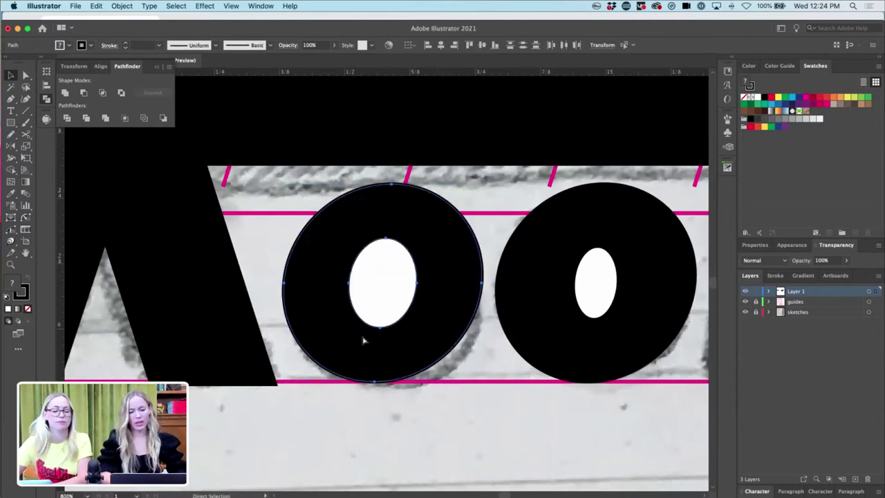
- Nudge the first o and its counter down so its curve slightly overshoots the baseline guide
key("super+minus")
key("super+minus")
key("super+minus")
key("super+minus")
key("super+equal")
key("super+equal")
key("v")
key("Down")
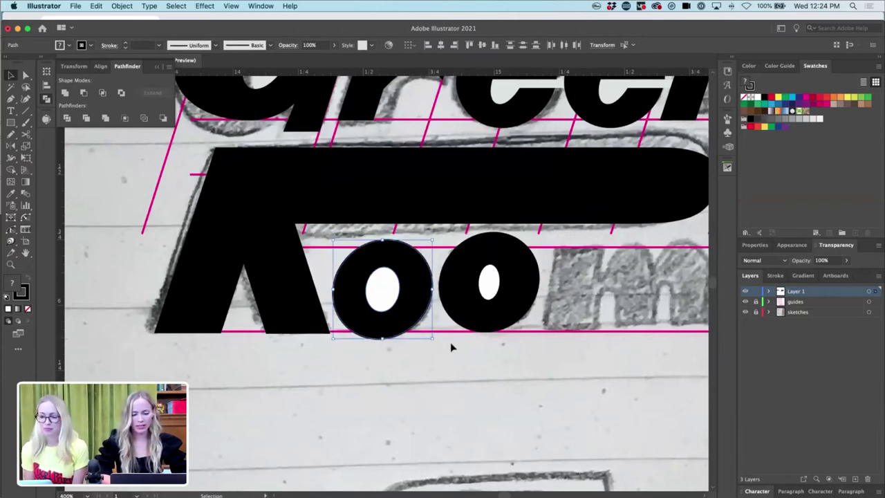
- Delete the old second o and place a copy of the lowered first o over the second sketched o
left_click(489, 294)
key("Delete")
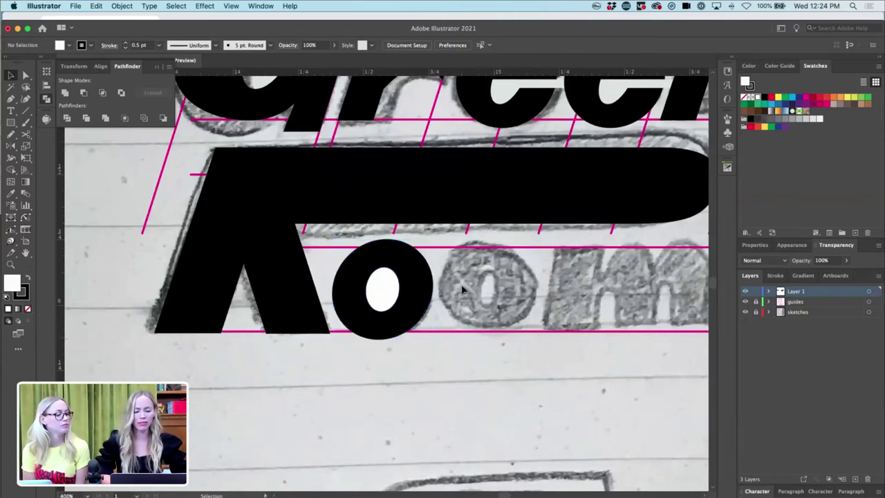
left_click(381, 313)
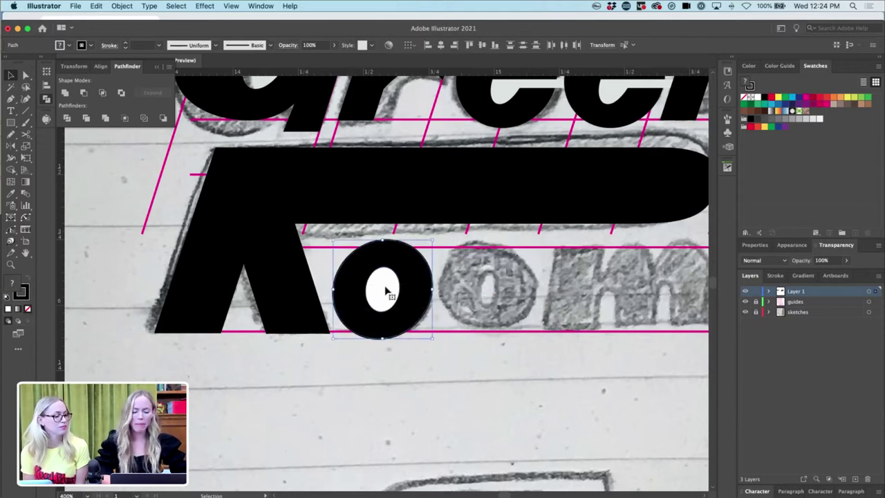
left_click_drag(386, 291, 491, 293)
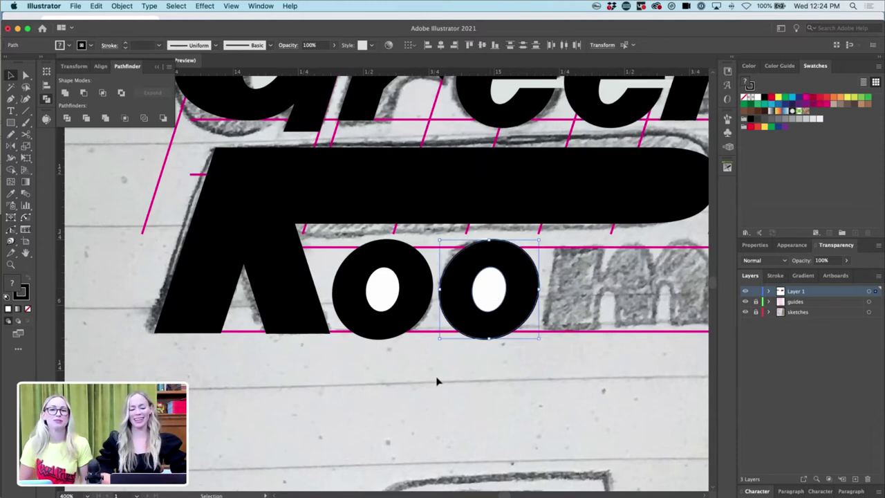
left_click(437, 382)
- Duplicate the slanted stem of Green's r and place it between the guides as the first stem of Room's m
key("super+minus")
scroll(436, 379, "up", 2)
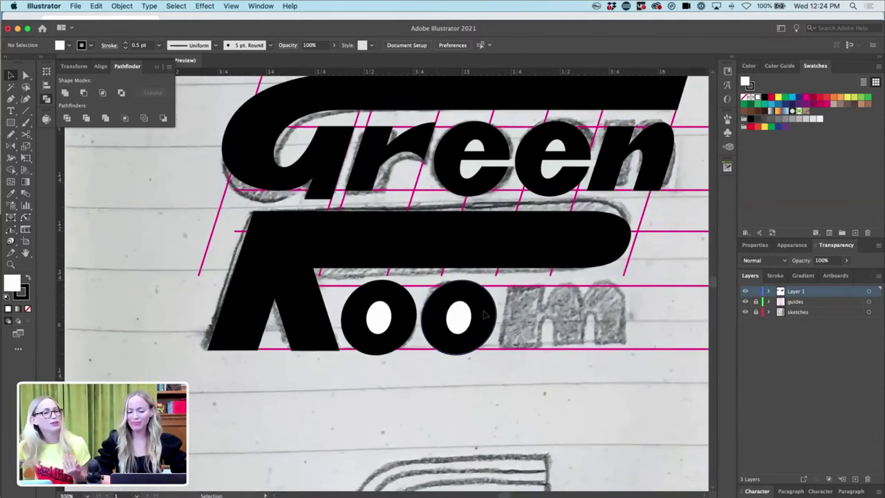
key("p")
key("v")
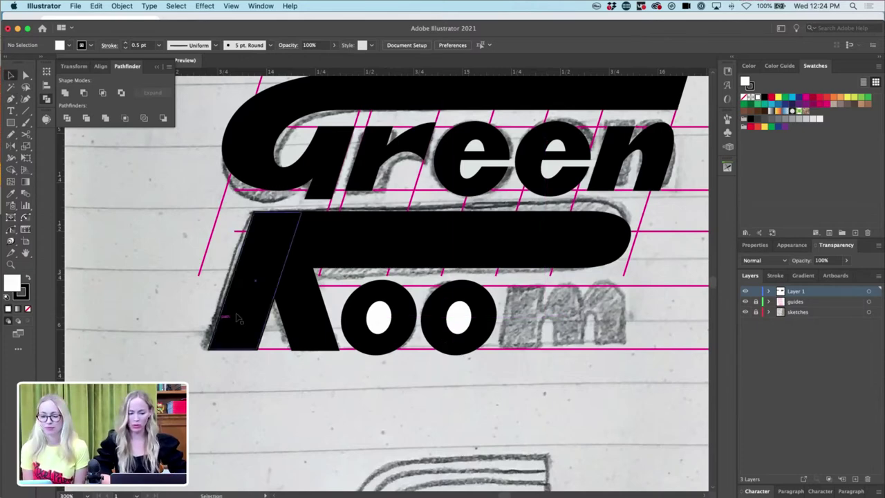
left_click_drag(373, 139, 523, 299)
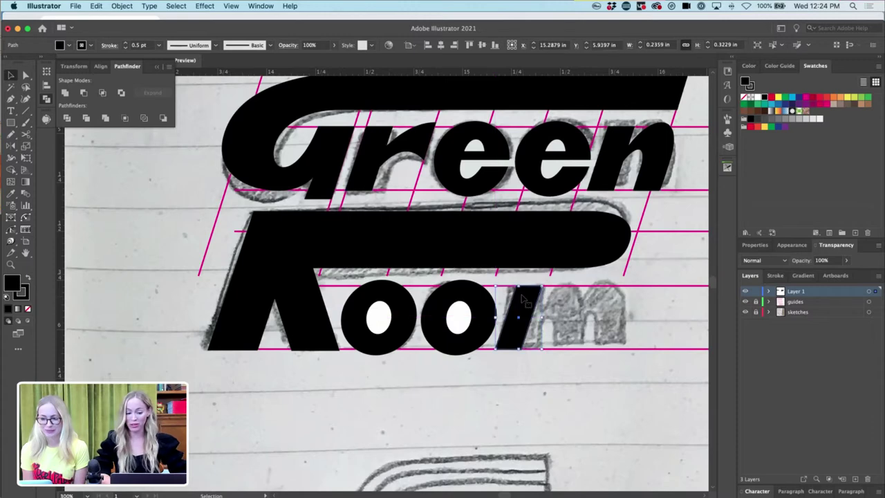
left_click(544, 331)
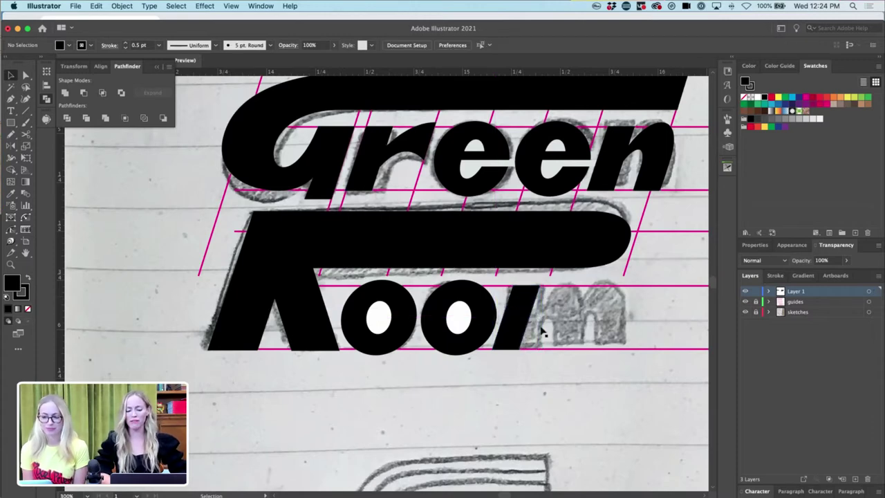
- Stretch the first o's white counter slightly taller from its centre
key("super+equal")
key("super+equal")
left_click(378, 346)
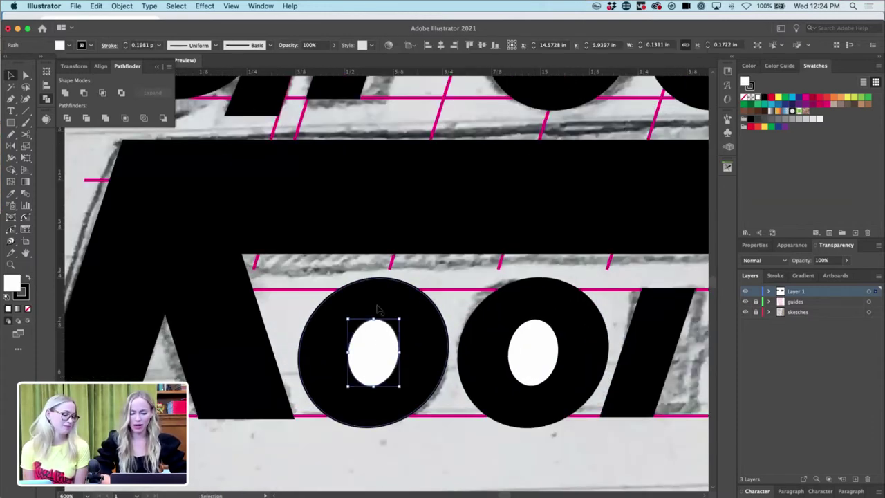
left_click_drag(373, 317, 374, 314)
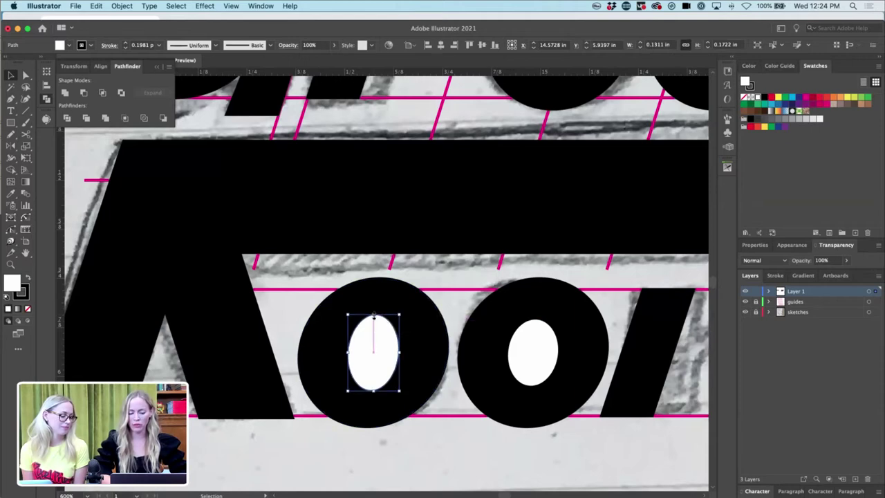
- Replace the second o and its counter with a level copy of the first o with the taller counter
left_click(525, 355)
left_click(540, 296, "shift")
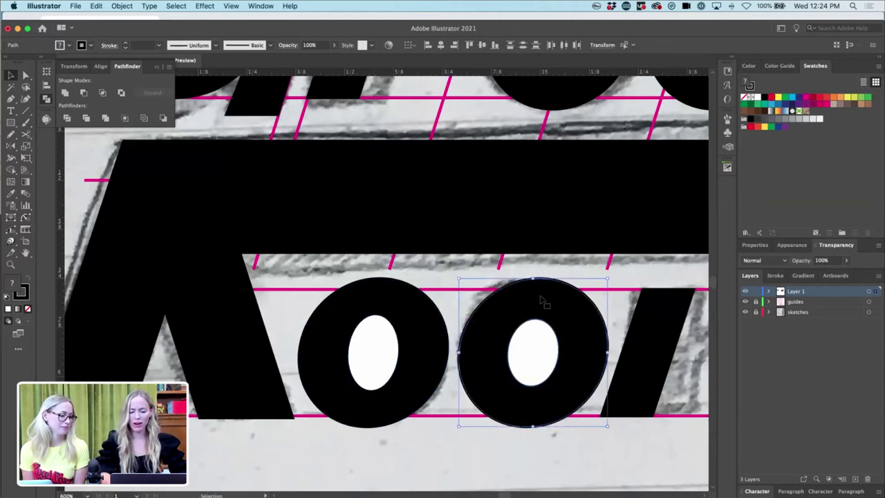
key("Delete")
left_click(353, 373)
left_click_drag(372, 365, 529, 365)
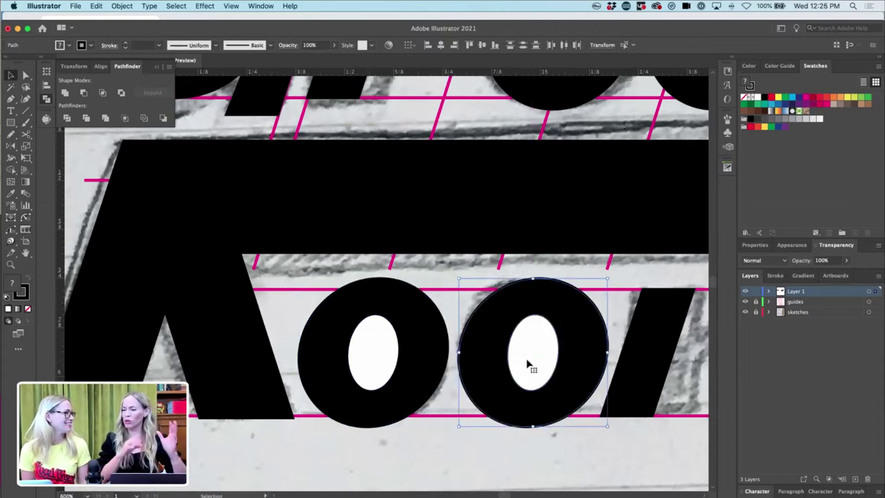
key("super+minus")
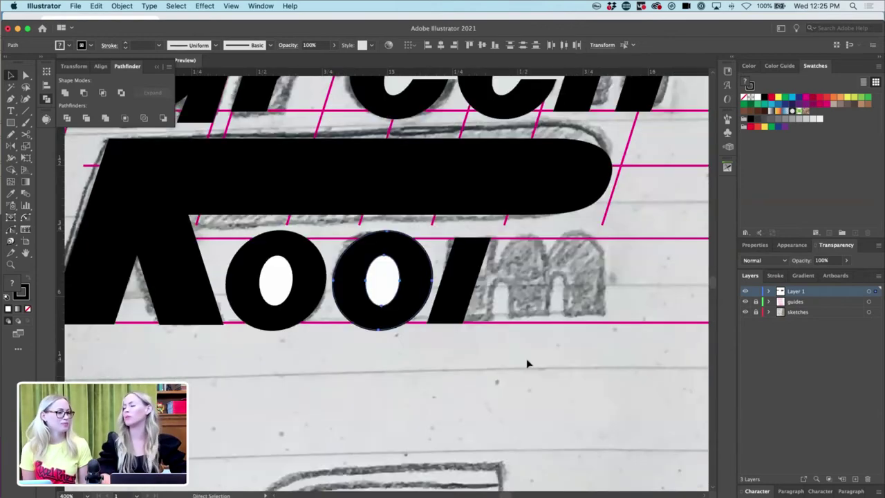
- Compare the two o's and the m stem of Room with the Green wordmark above at several magnifications
left_click(536, 387)
key("super+minus")
key("super+minus")
key("super+equal")
key("super+equal")
key("super+equal")
key("super+minus")
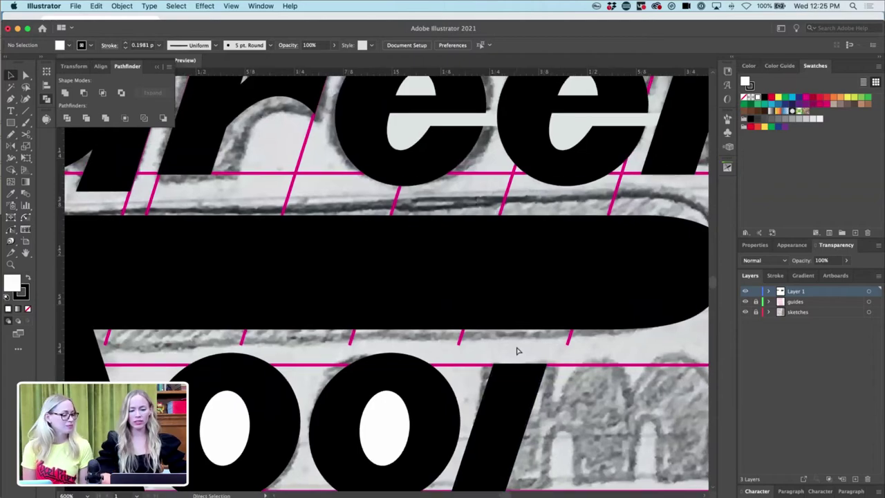
key("super+minus")
key("super+minus")
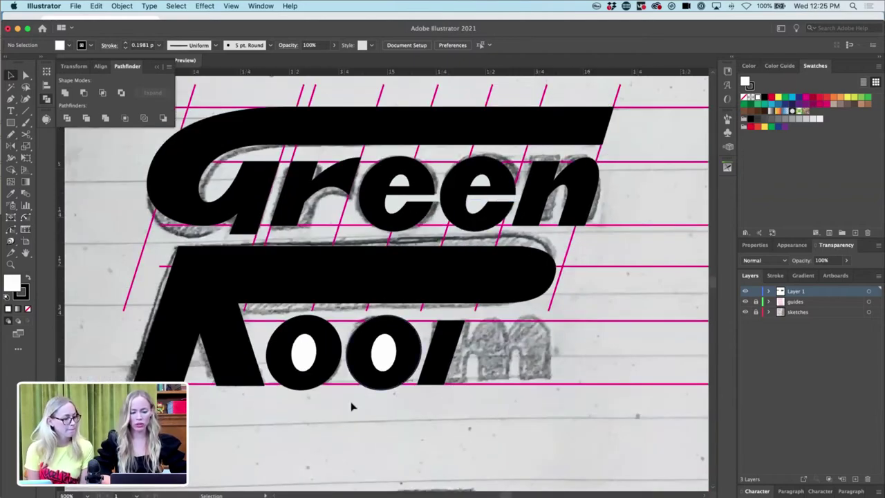
key("a")
key("super+plus")
key("super+plus")
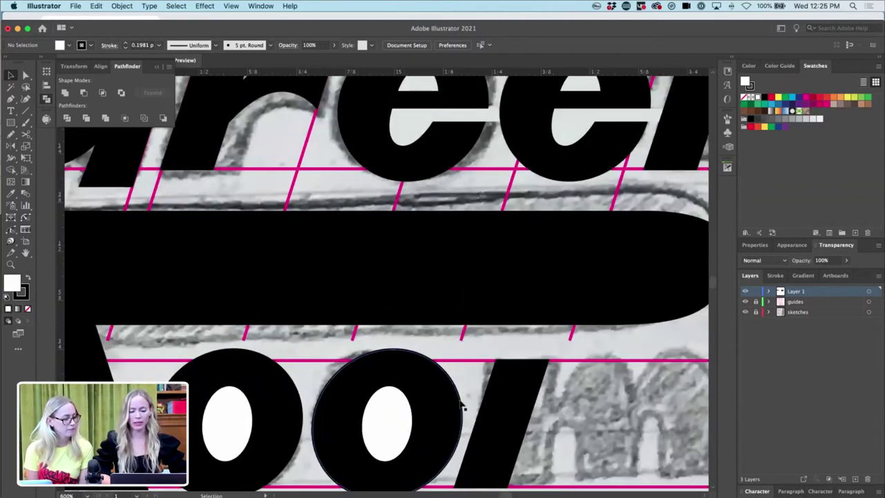
scroll(461, 403, "up", 2)
key("super+minus")
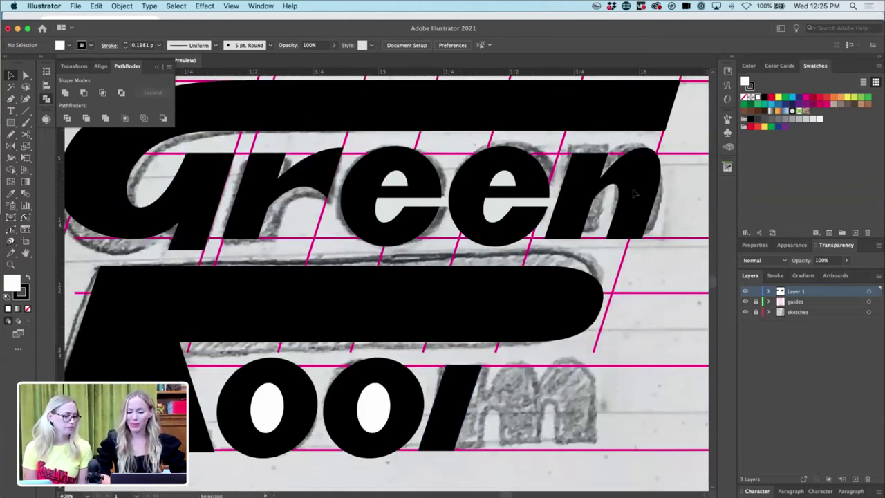
- Place a copy of Green's n between Room's lower guides over the sketched m and delete the old single m stem
left_click(635, 193)
left_click_drag(648, 187, 594, 316)
key("super+z")
left_click_drag(576, 192, 502, 417)
left_click(455, 410)
key("Delete")
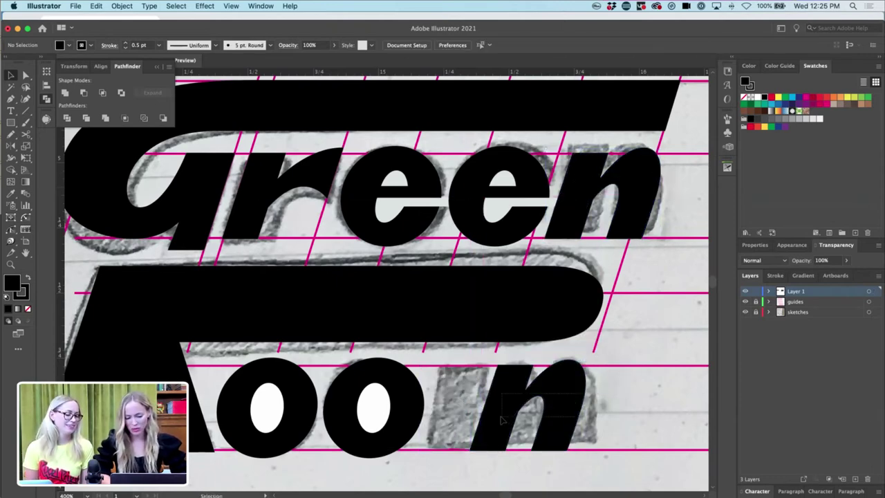
- Nudge the copied n horizontally until its stem sits close beside the second o
left_click(503, 420)
key("Left")
key("Left")
key("Left")
key("Left")
key("Left")
key("Left")
key("Left")
key("Left")
key("Left")
key("Left")
key("Left")
key("Left")
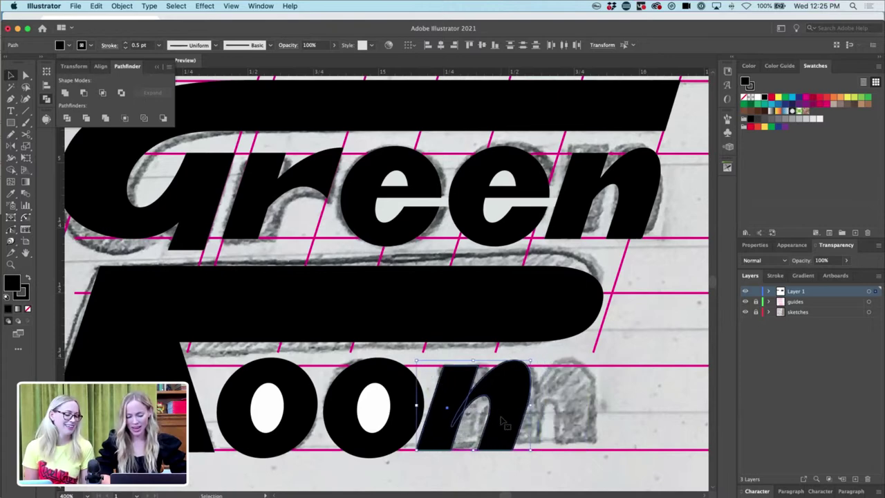
- Duplicate the copied n's arch level, about 0.25 in across, to form the second arch of the m
left_click(552, 420)
left_click_drag(520, 419, 582, 425)
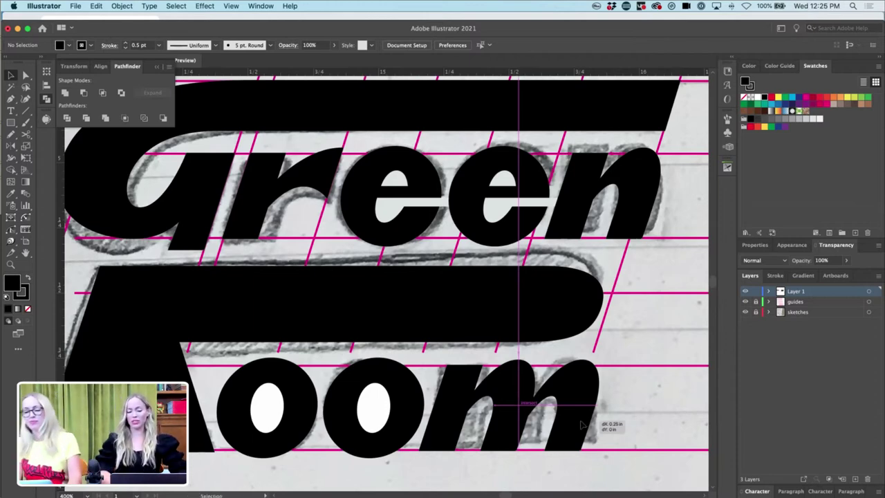
left_click_drag(582, 425, 585, 426)
left_click(482, 404)
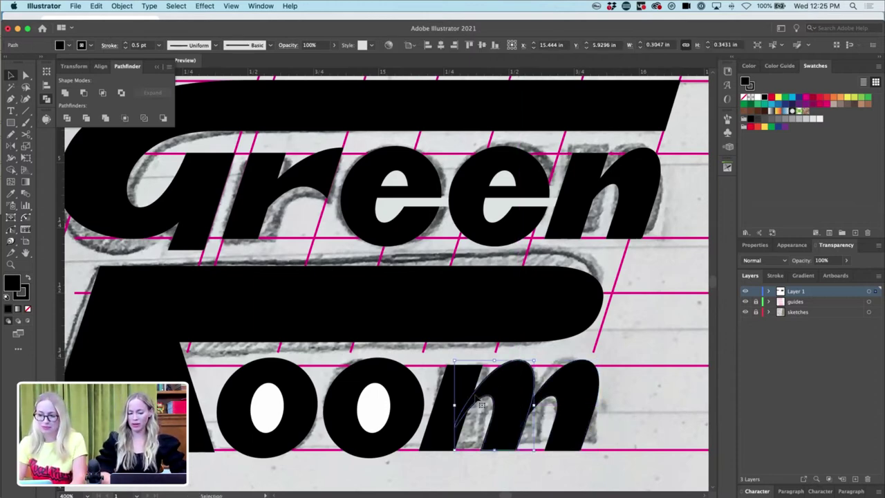
left_click(538, 431)
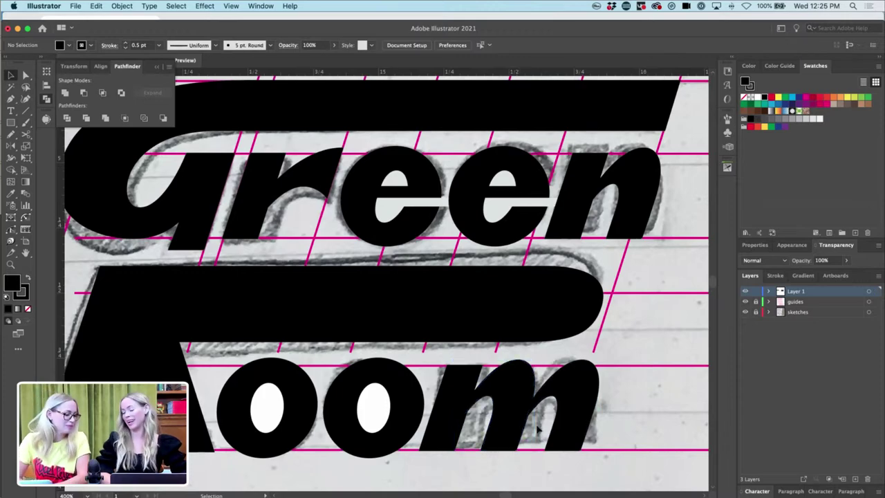
key("super+minus")
key("super+minus")
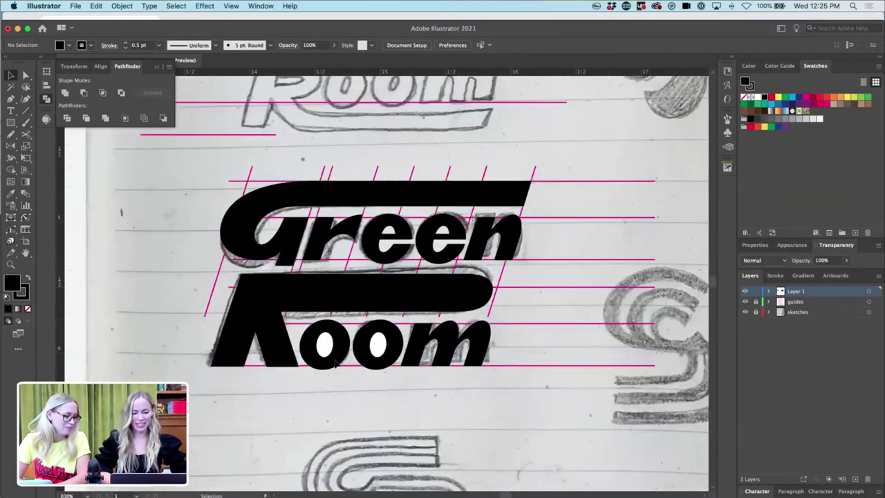
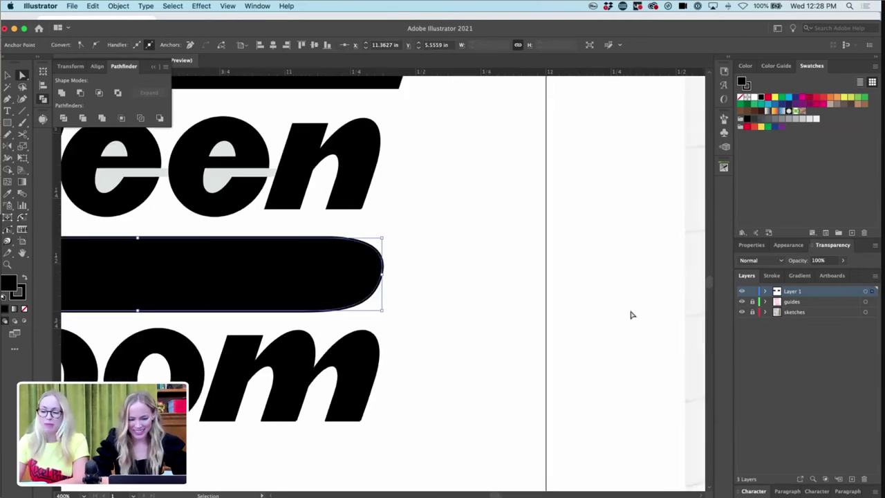
- Refine the rounded end of the R's long bar by shifting the anchor at its tip slightly
left_click_drag(383, 282, 381, 277)
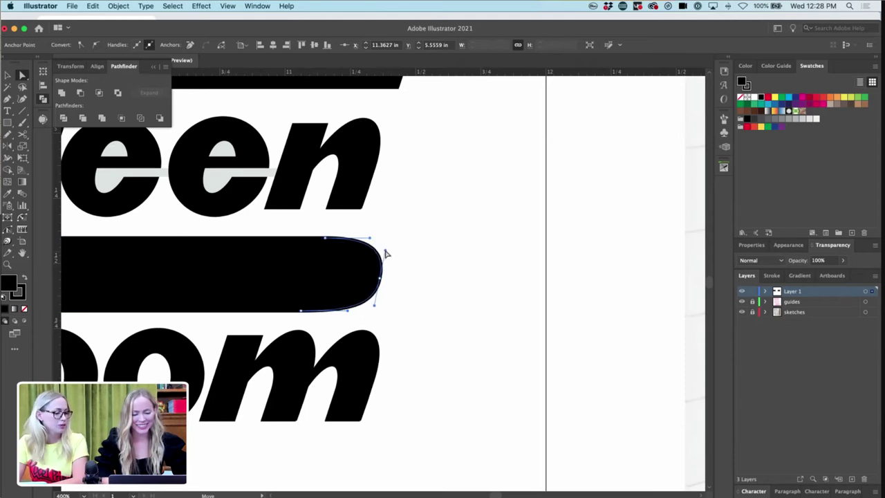
left_click(407, 253)
scroll(407, 255, "left", 5)
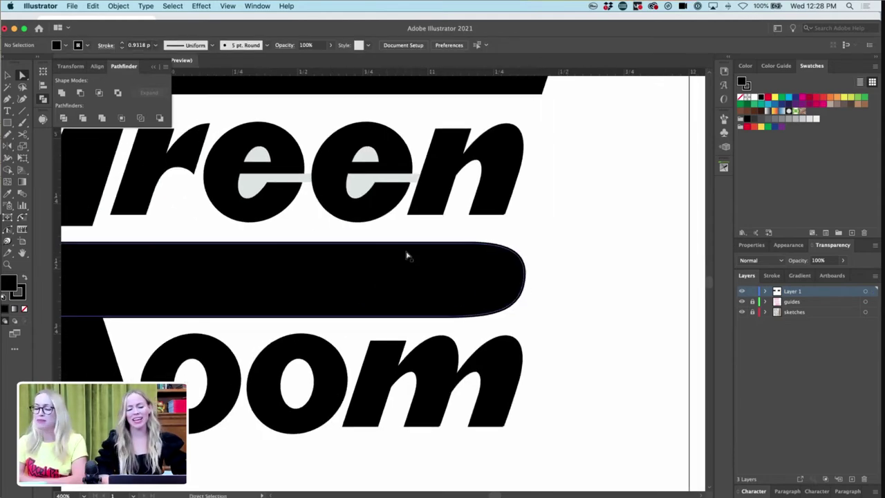
left_click(473, 246)
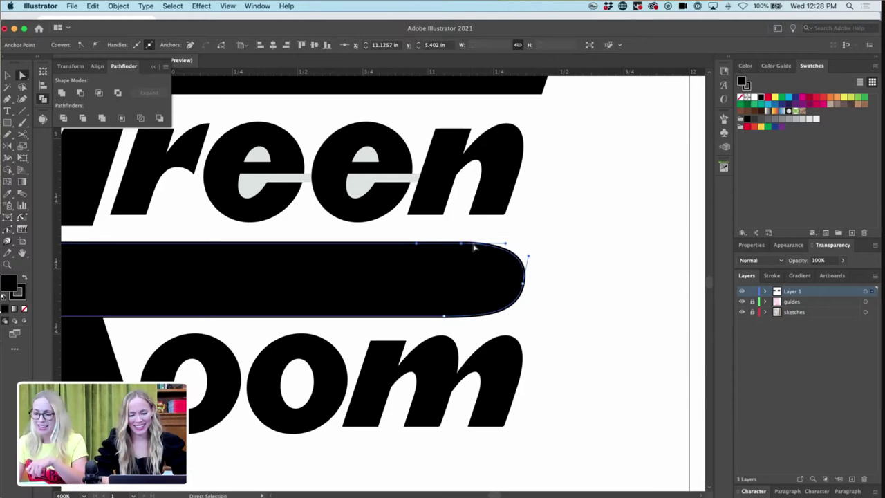
left_click(530, 258)
key("super+minus")
key("super+minus")
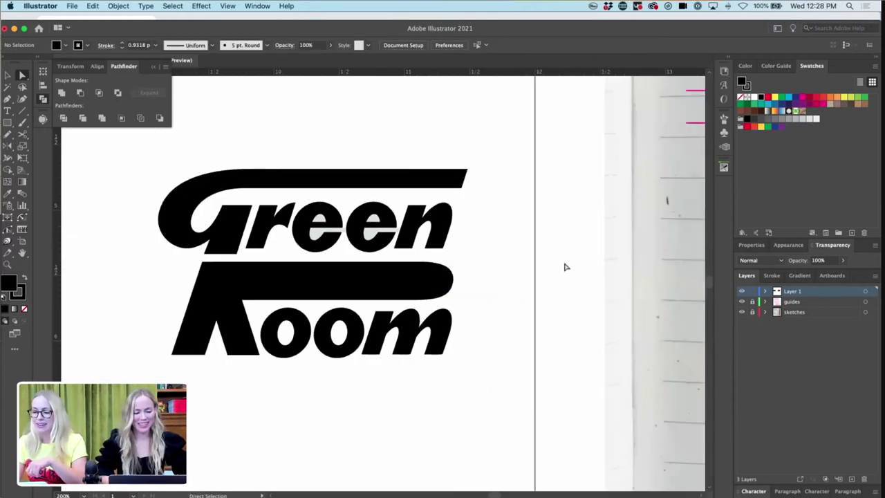
scroll(565, 267, "left", 3)
key("super+minus")
key("super+equal")
key("super+equal")
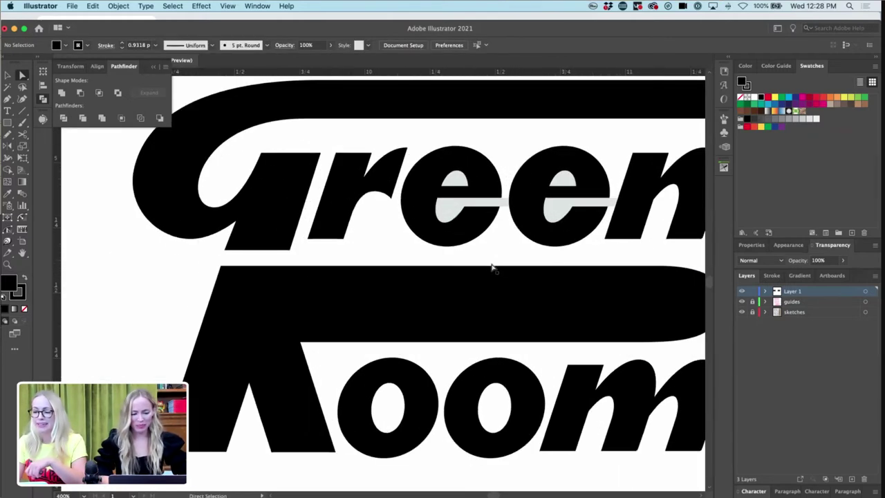
key("p")
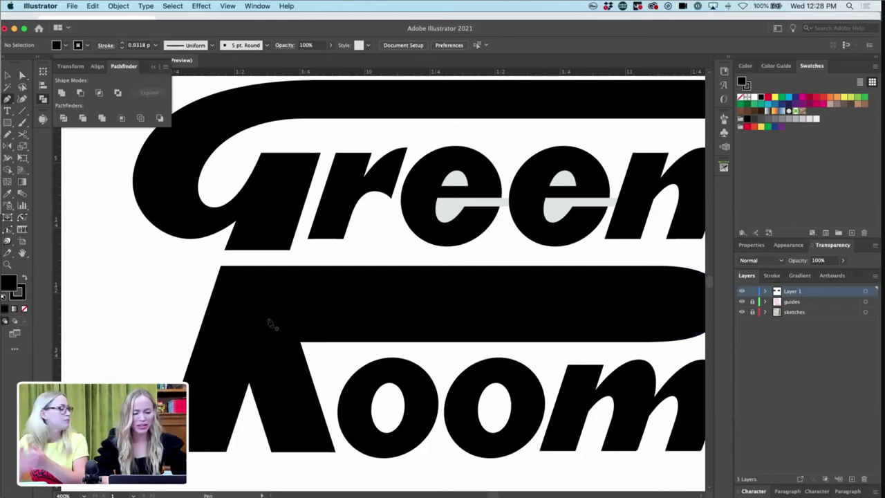
key("v")
left_click(320, 298)
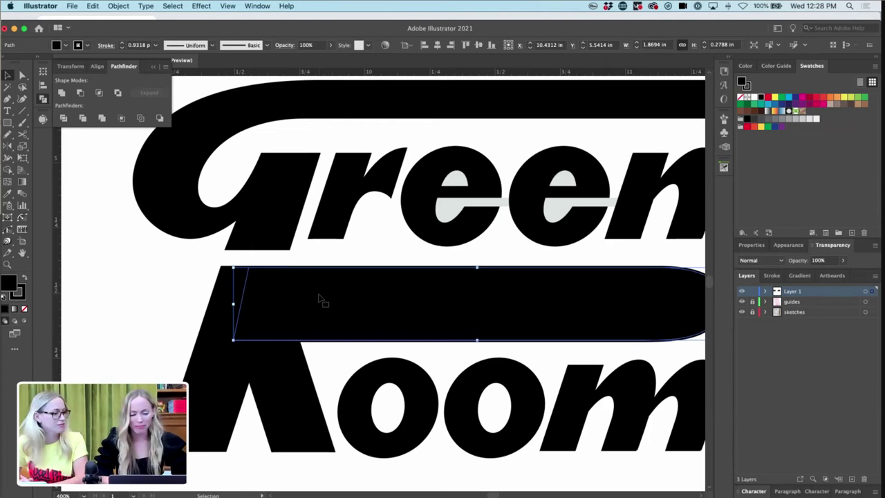
key("a")
key("v")
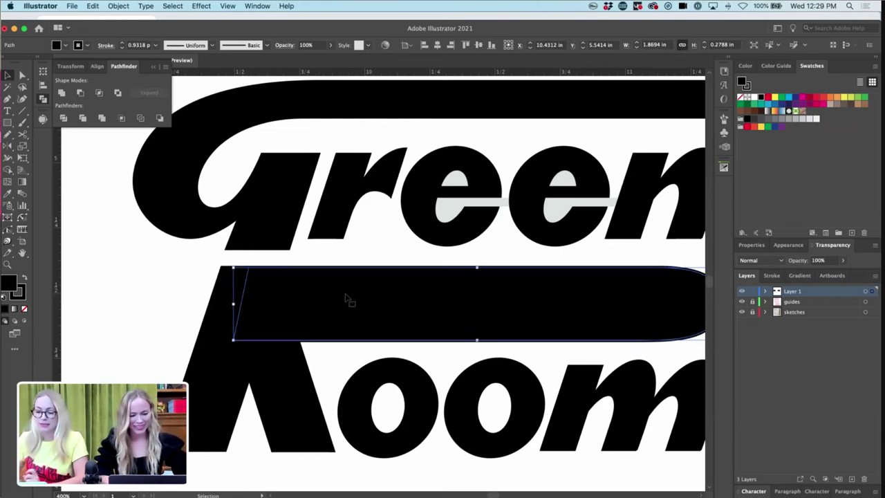
key("super+shift+a")
- Offset the R's long bar by -0.0694 in with round joins and give the inner shape a white fill without stroke
left_click(388, 290)
key("super+minus")
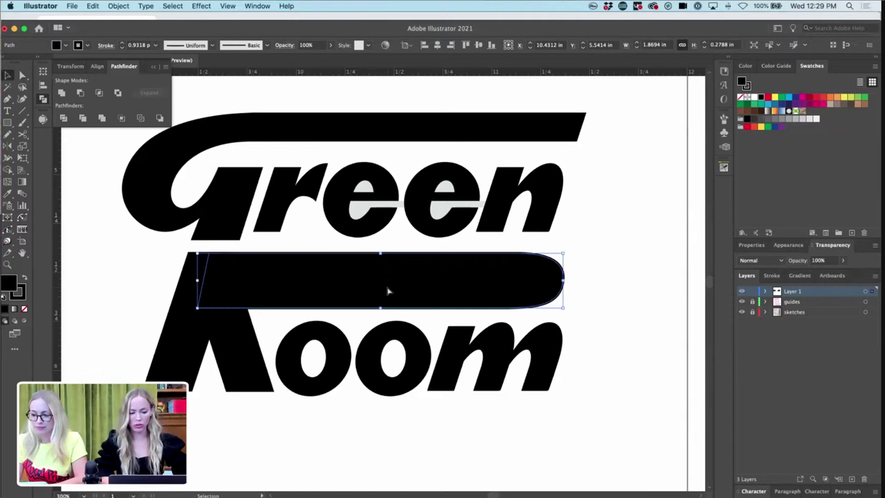
left_click(119, 7)
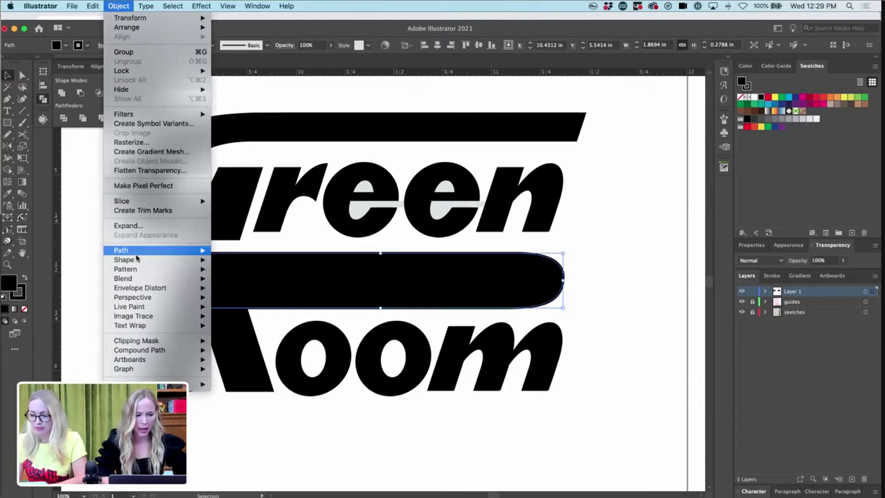
mouse_move(201, 251)
left_click(261, 315)
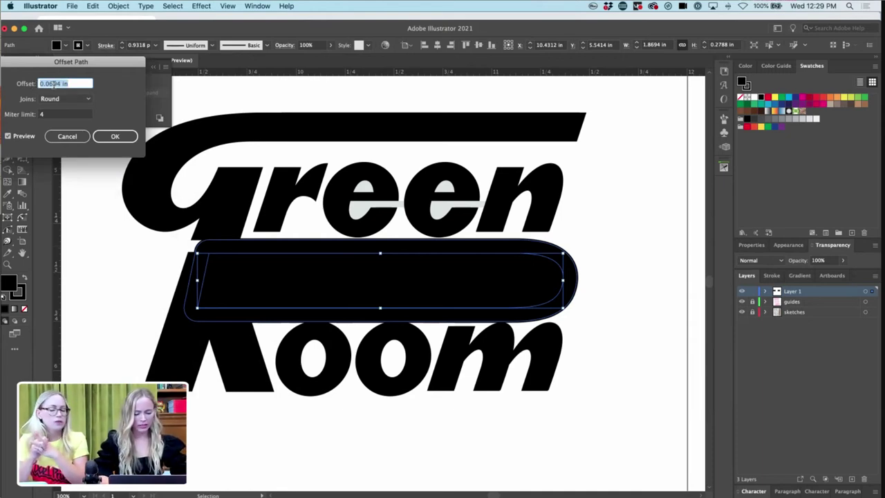
left_click(115, 137)
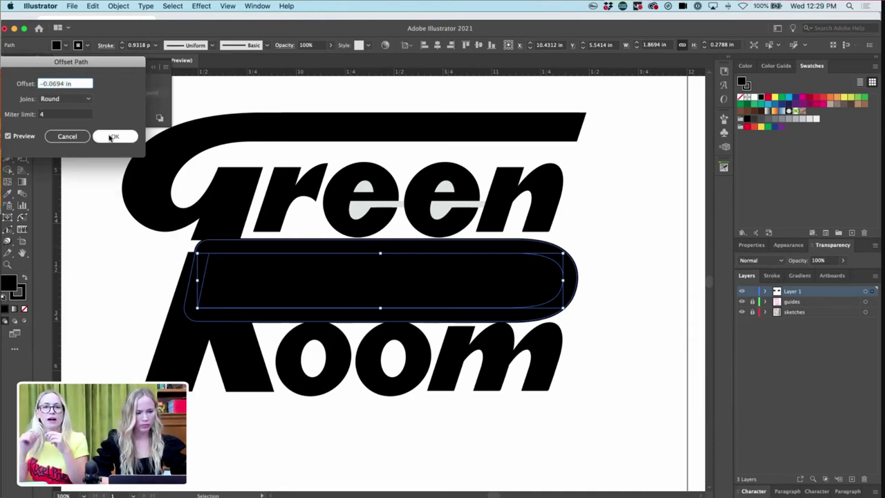
key("i")
left_click(610, 265)
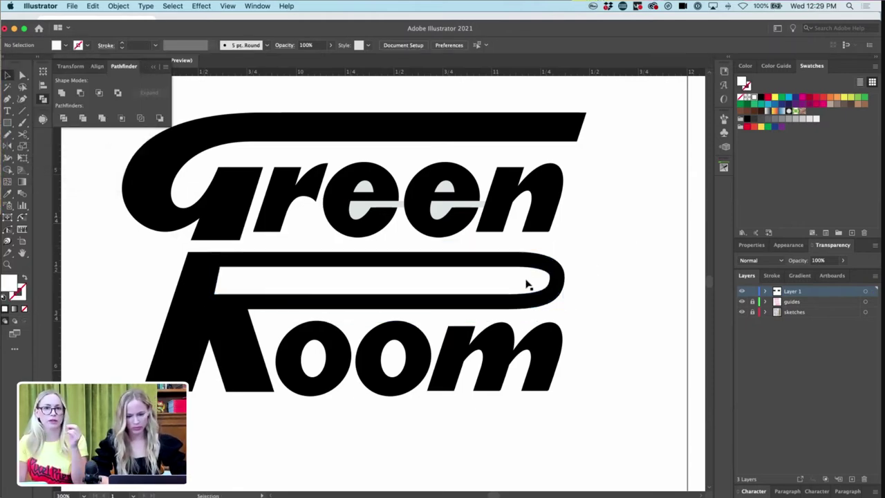
- Delete the two anchors at the tip of the white inner shape to simplify its rounded end
key("super+equal")
key("super+equal")
scroll(696, 257, "right", 4)
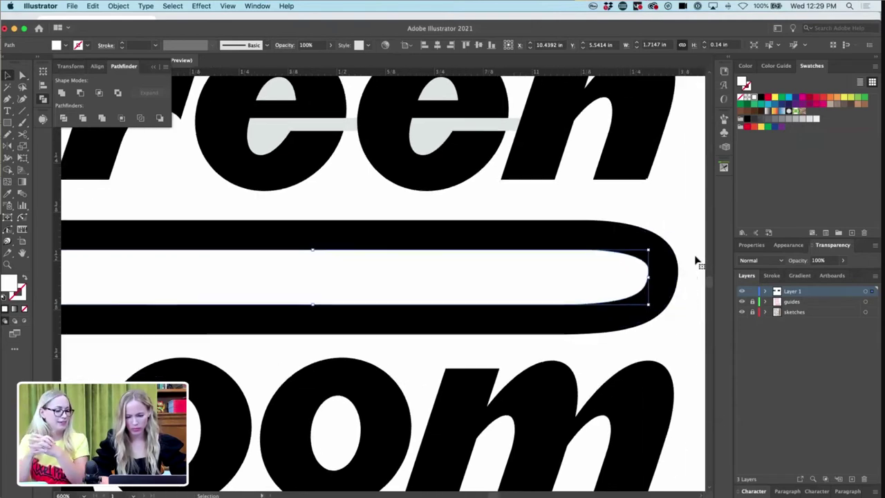
key("a")
left_click(626, 262)
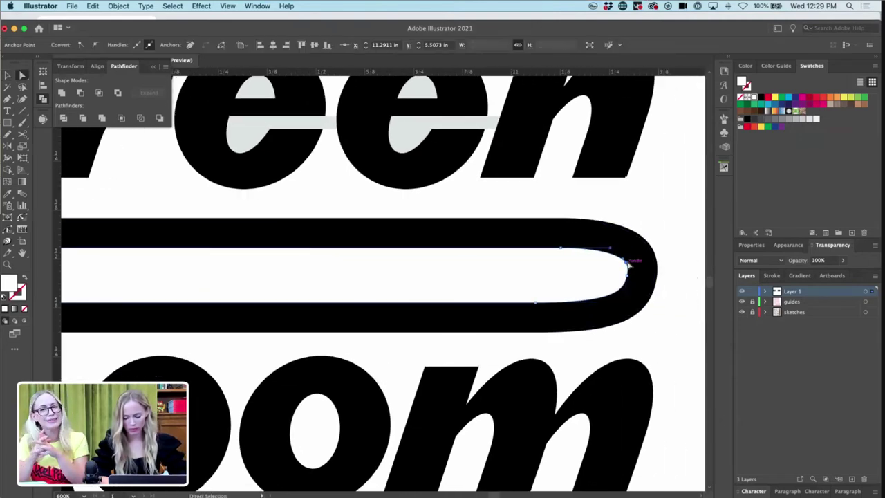
key("minus")
left_click(625, 263)
left_click(626, 276)
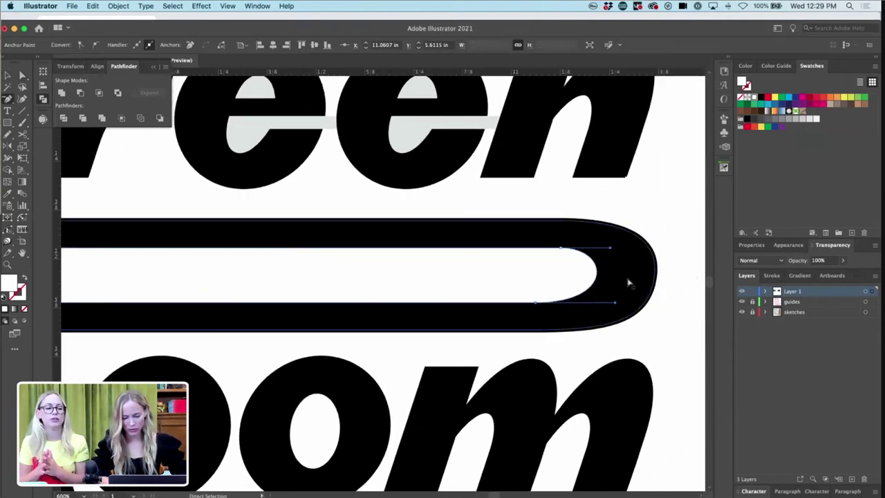
key("a")
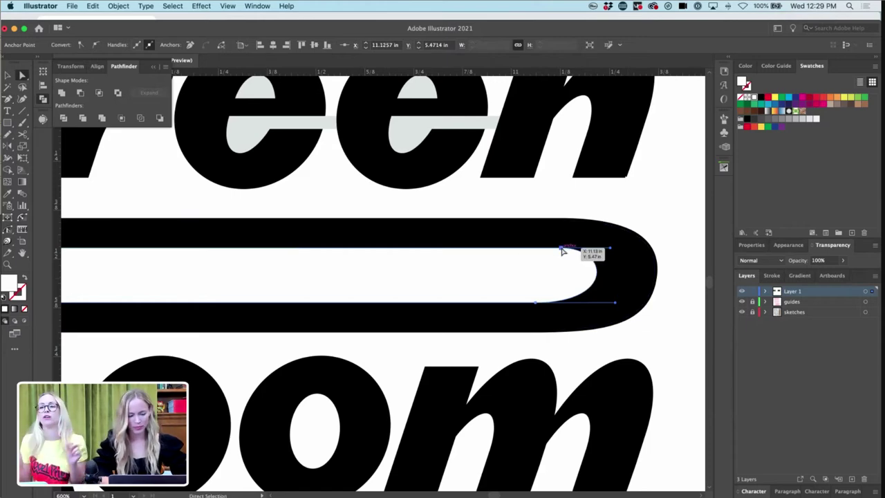
- Shrink the white inner shape within the R's bar to about 1.63 in wide and 0.09 in high
scroll(563, 251, "left", 5)
left_click(146, 232)
left_click_drag(147, 232, 139, 251)
key("super+0")
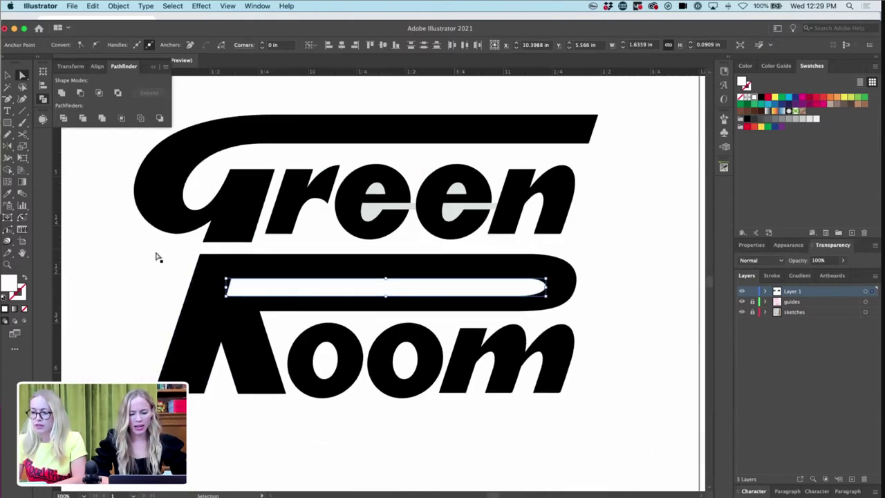
- Adjust the lower curve of the white inner shape's rounded end and shift the shape slightly up and toward the bar's tip
left_click(555, 299)
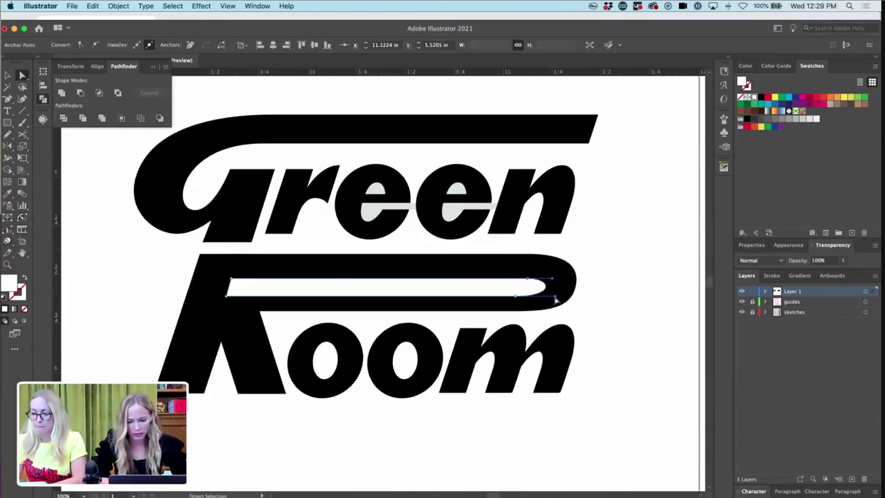
left_click_drag(554, 297, 526, 294)
left_click(613, 290)
left_click(524, 291)
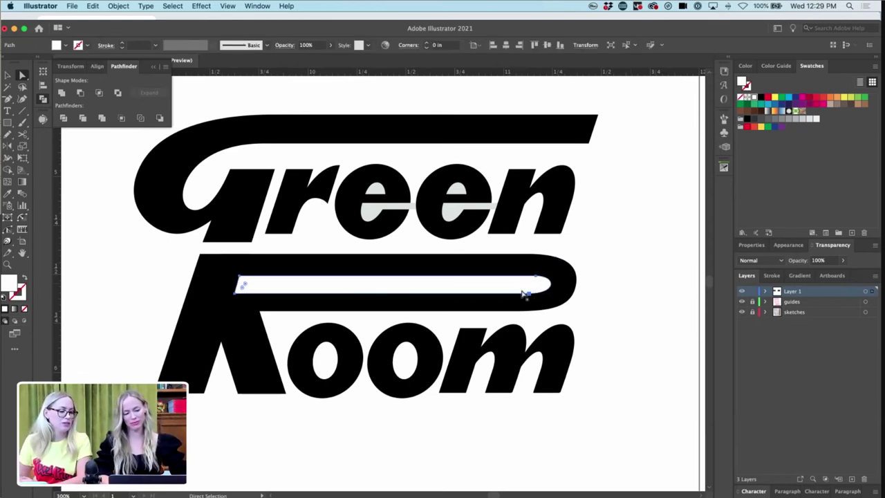
left_click(647, 294)
key("super+minus")
key("super+minus")
key("super+equal")
key("super+equal")
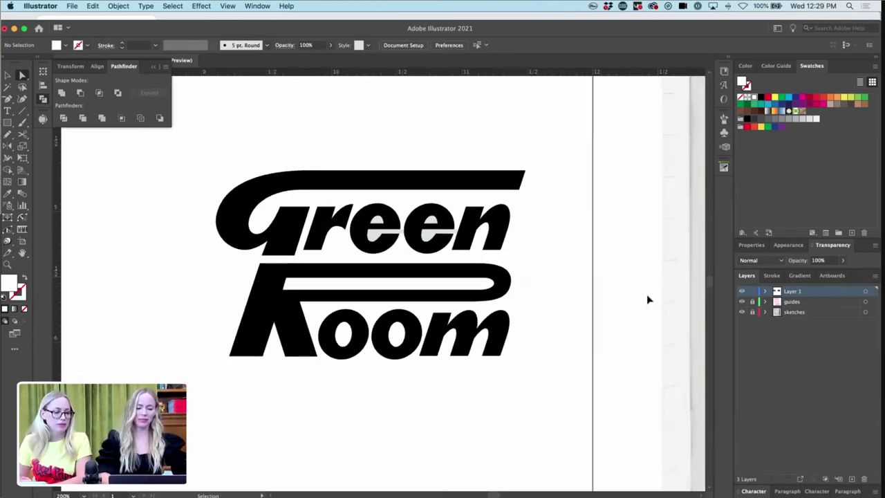
- Stretch the R's black outer bar shape downward and outward at its straight end to about 2.06 in wide and 0.31 in high
left_click(262, 309)
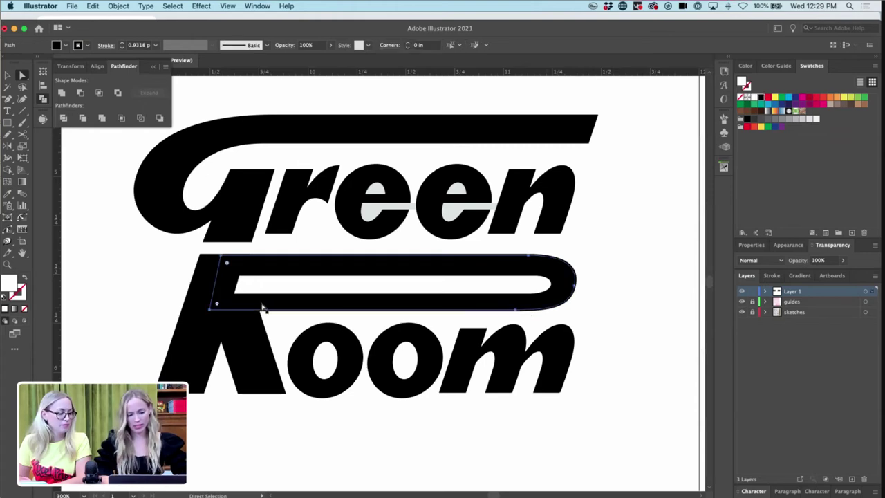
left_click(210, 309)
key("v")
left_click(593, 328)
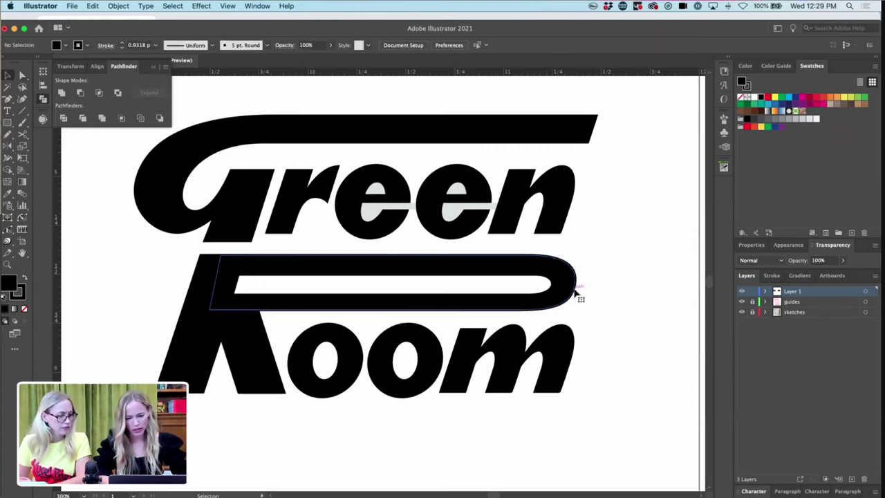
left_click(574, 291)
left_click_drag(208, 311, 165, 331)
- Shift the two anchors at the bar's straight end inward so the bar is about 1.93 in wide
key("a")
left_click(183, 256)
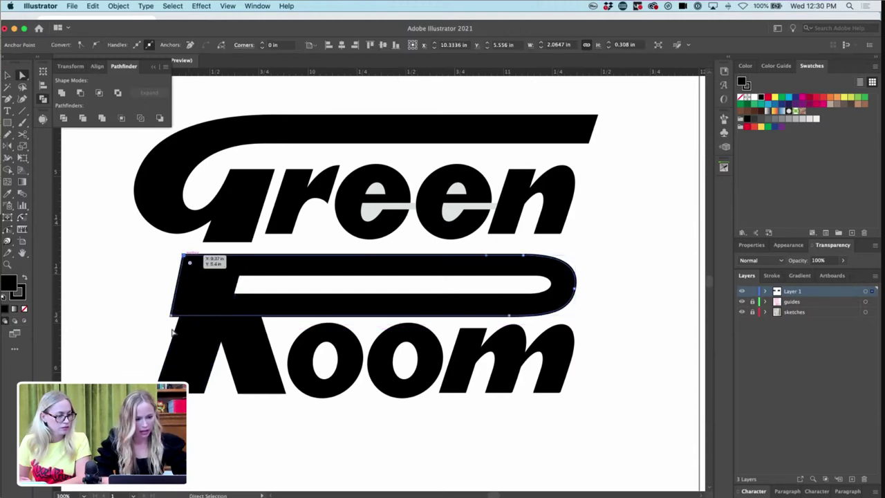
left_click(171, 317, "shift")
key("shift+Right")
key("Left")
key("Left")
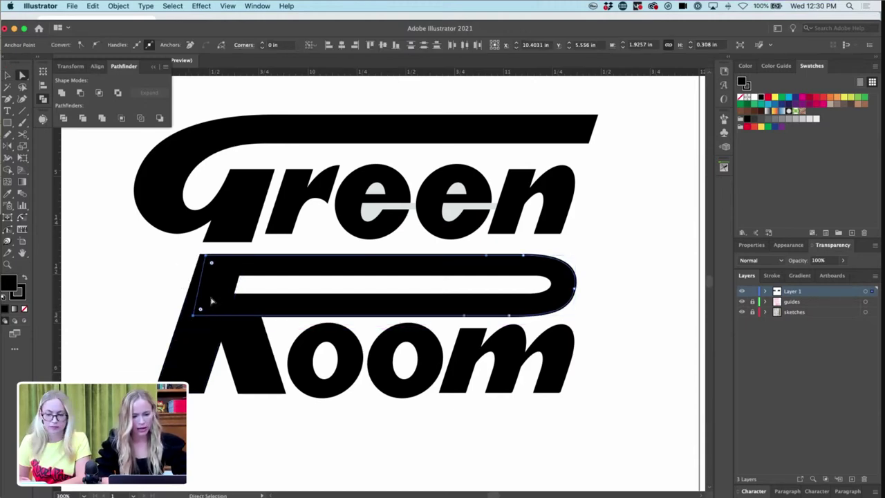
left_click(596, 283)
key("super+minus")
key("super+minus")
key("super+equal")
key("super+equal")
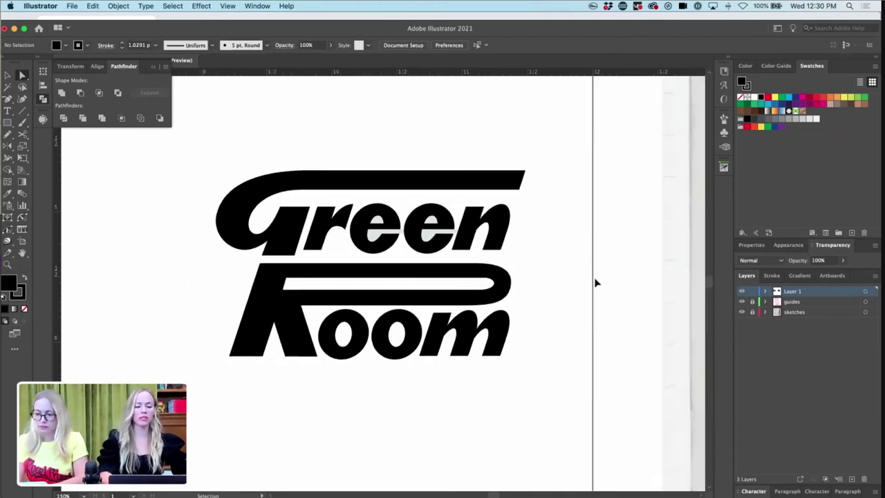
- Adjust the white inner shape slightly at its rounded end within the R's bar
key("a")
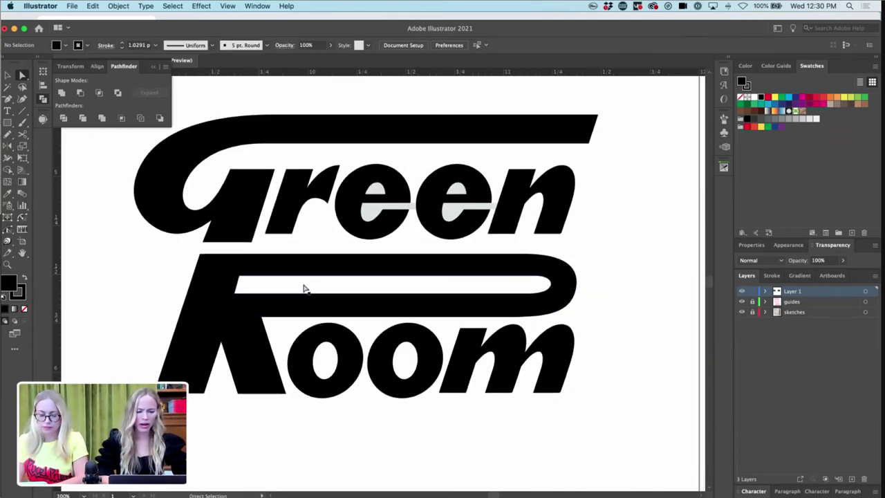
left_click(305, 287)
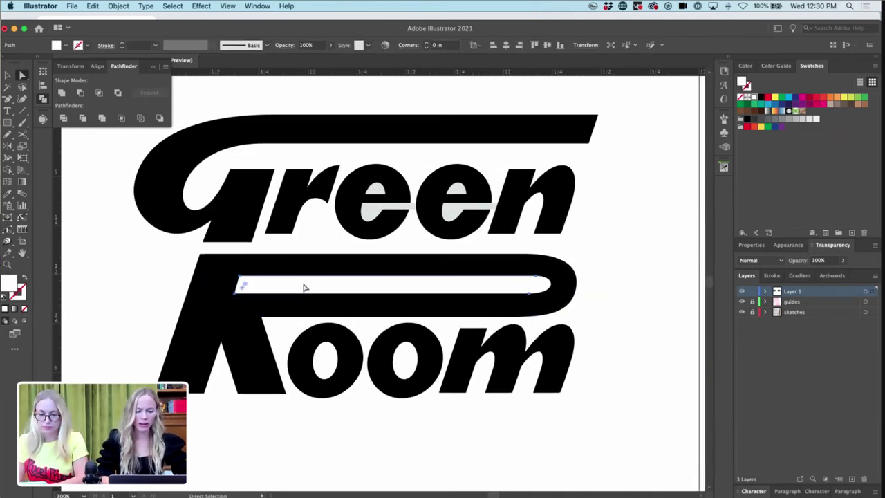
key("super+equal")
left_click_drag(558, 283, 554, 281)
left_click(641, 258)
key("super+minus")
key("super+minus")
key("super+minus")
key("super+equal")
- Shift the two anchors at the white inner shape's rounded end inward, shortening the shape to about 1.49 in wide
left_click(474, 282)
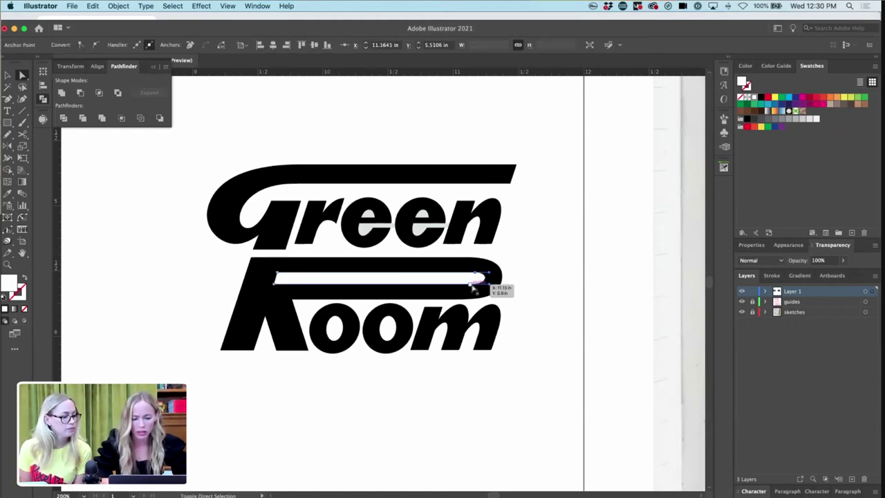
left_click(471, 284, "shift")
key("shift+Left")
left_click(555, 257)
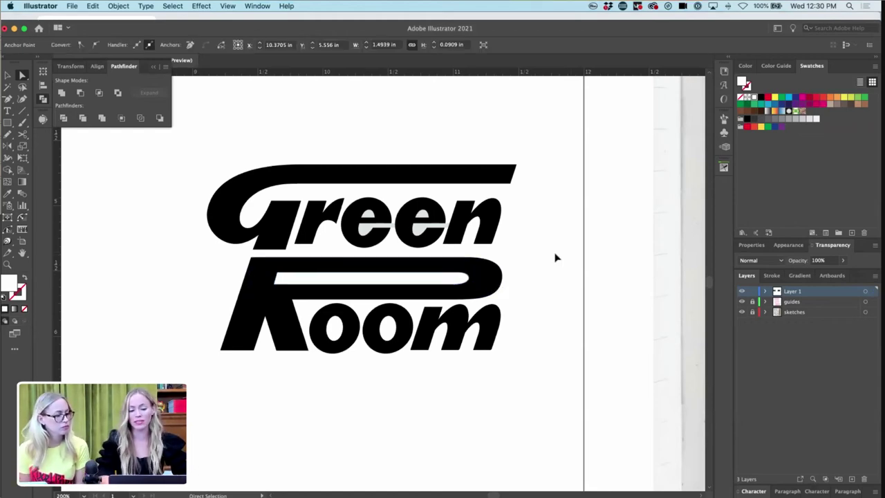
key("super+minus")
key("super+minus")
key("super+minus")
key("super+equal")
key("super+equal")
key("super+equal")
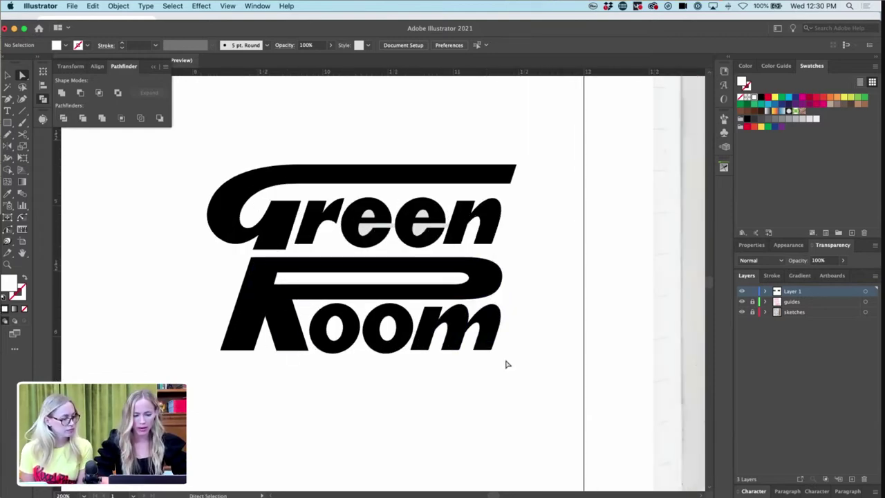
- Stretch the R's black outer bar shape upward and beyond its rounded end to about 0.34 in high
left_click(253, 258)
key("c")
key("v")
left_click(503, 264)
left_click(499, 270)
left_click_drag(502, 258, 529, 241)
- Pull the anchors of the bar's rounded end back toward the stem so the bar is about 1.96 in wide
key("a")
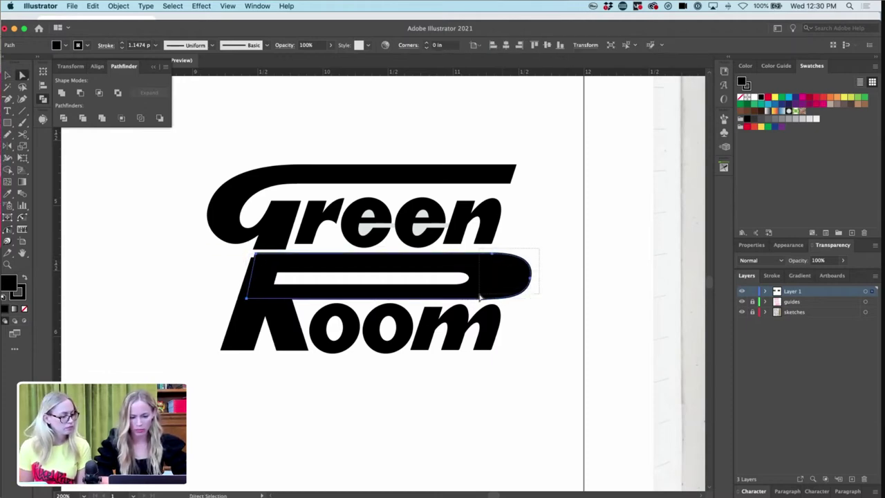
left_click_drag(479, 300, 480, 299)
key("Left")
key("Left")
key("Left")
key("shift+Left")
key("Left")
key("Left")
key("Left")
left_click(549, 280)
- Move the white inner shape slightly up within the R's bar
key("super+=")
key("super+=")
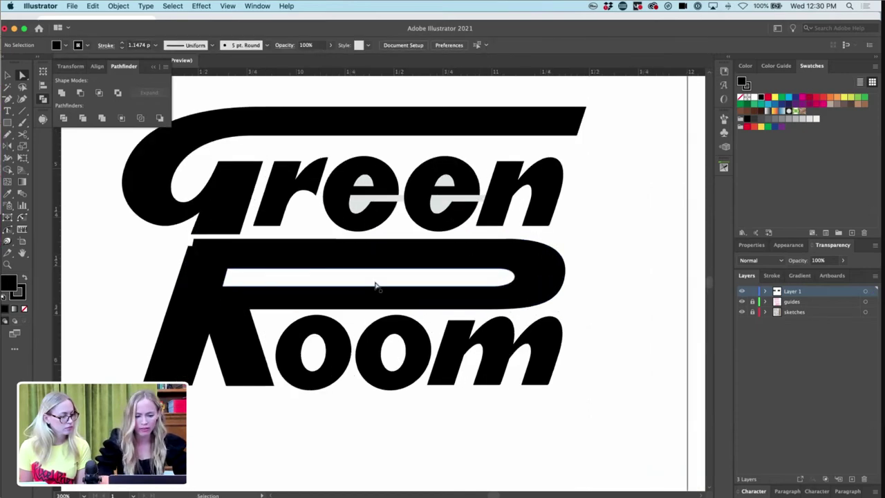
left_click_drag(375, 276, 375, 272)
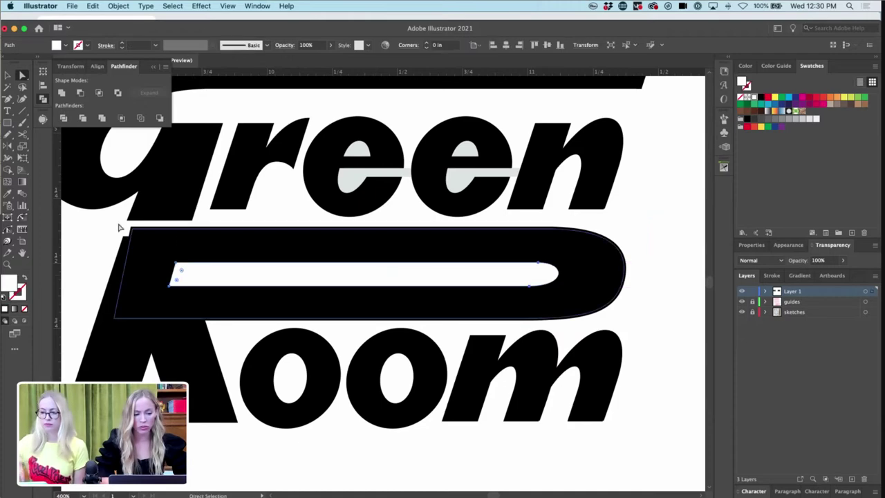
- Raise the top corners of the R's slanted stem to line up with the top edge of the bar
left_click(132, 229)
left_click(122, 258)
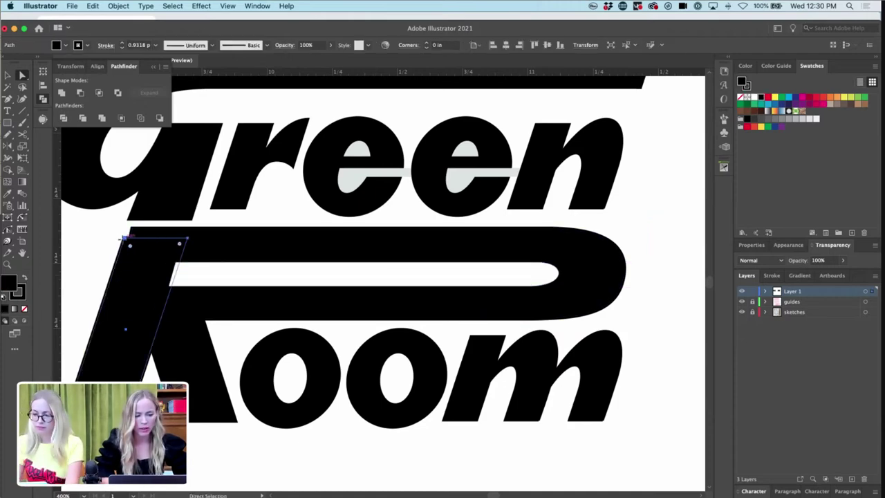
left_click(187, 239)
mouse_move(187, 239)
left_mouse_down()
mouse_move(652, 228)
mouse_move(189, 236)
left_mouse_up()
left_click_drag(129, 245, 131, 229)
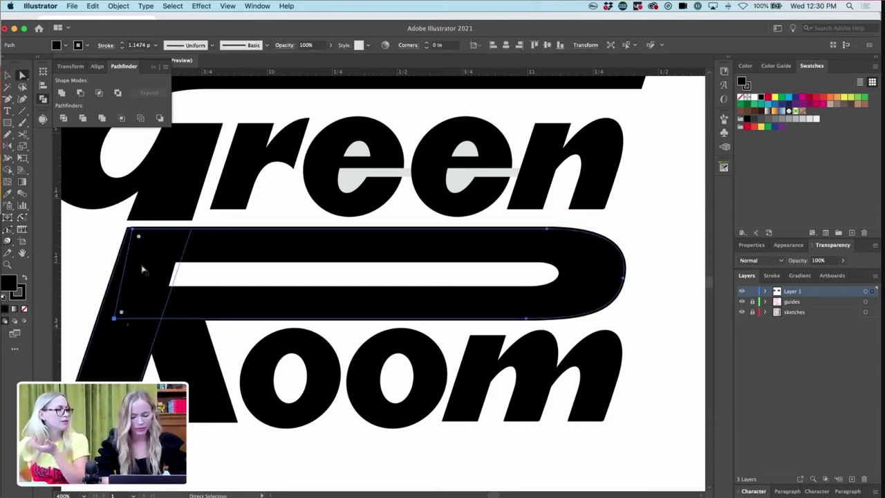
key("v")
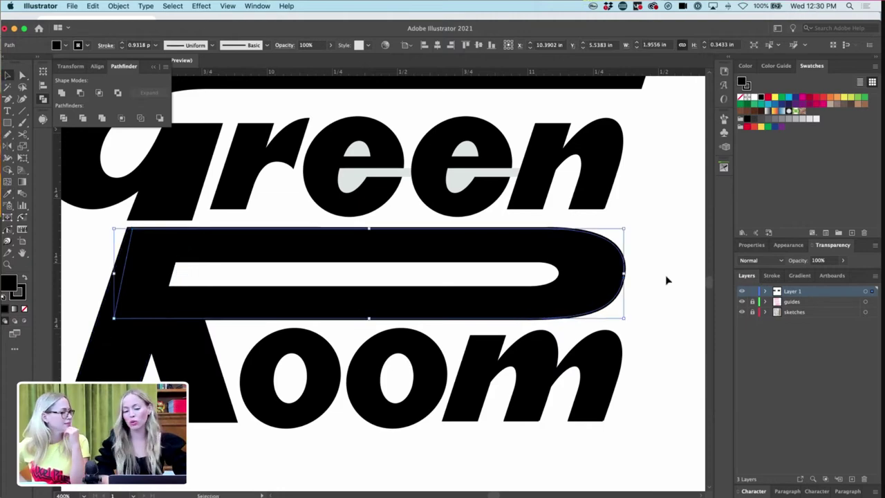
left_click(667, 280)
key("super+minus")
key("super+minus")
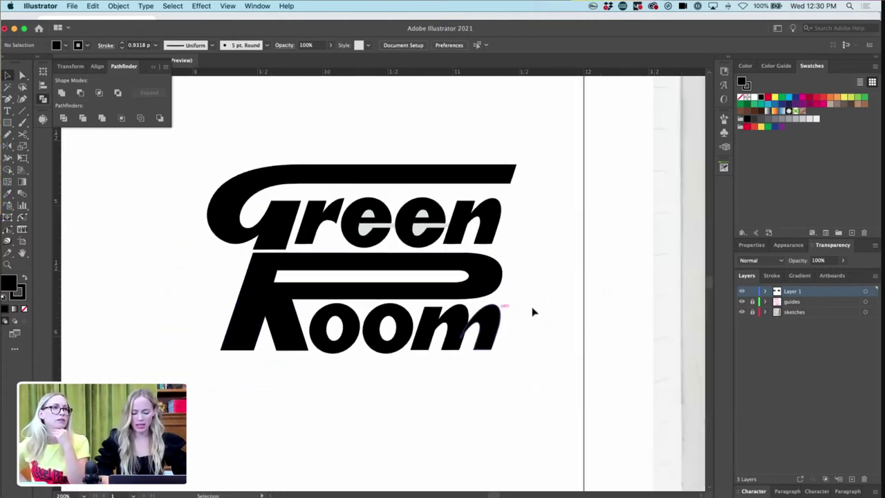
- Extend the rounded ends of both the R's bar and its white inner shape slightly outward together
key("a")
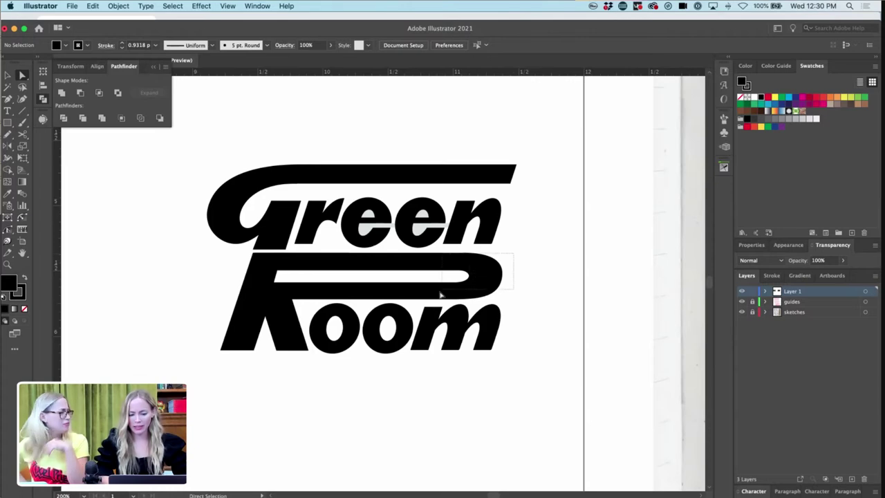
left_click_drag(432, 303, 432, 303)
key("Right")
key("Right")
key("Right")
key("Right")
key("Right")
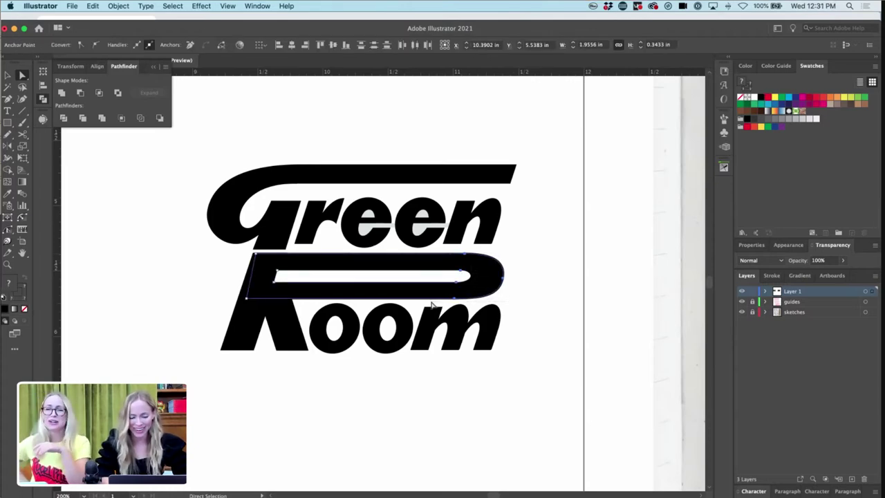
left_click(545, 365)
- Shift all the Room lettering slightly down and to the left beneath the word Green
key("v")
left_click_drag(545, 361, 235, 257)
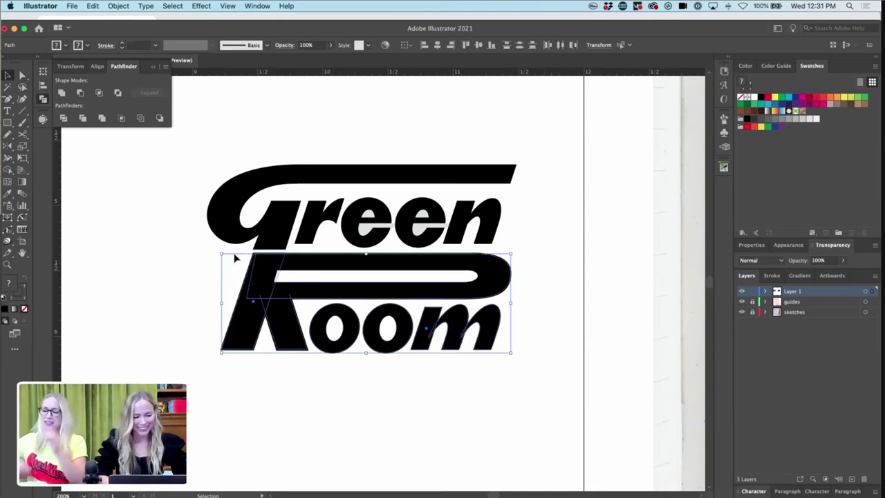
key("Left")
key("Left")
key("Left")
key("Left")
key("Right")
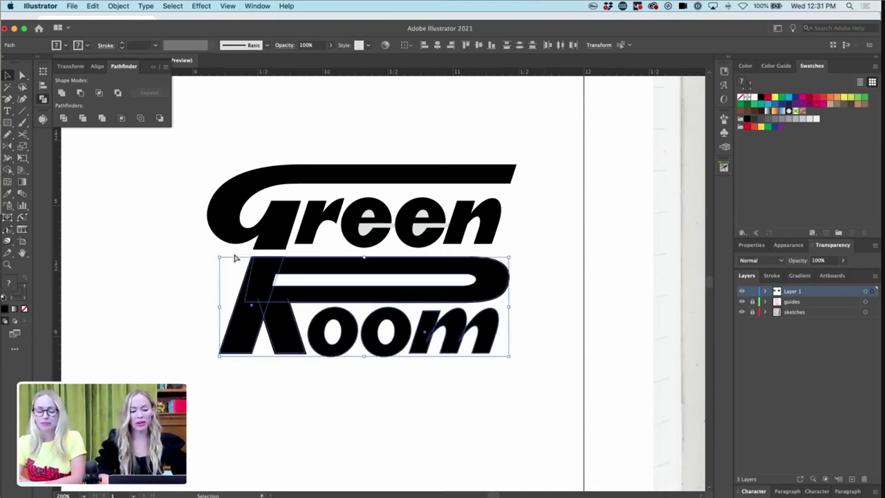
key("super+minus")
key("super+minus")
left_click(313, 315)
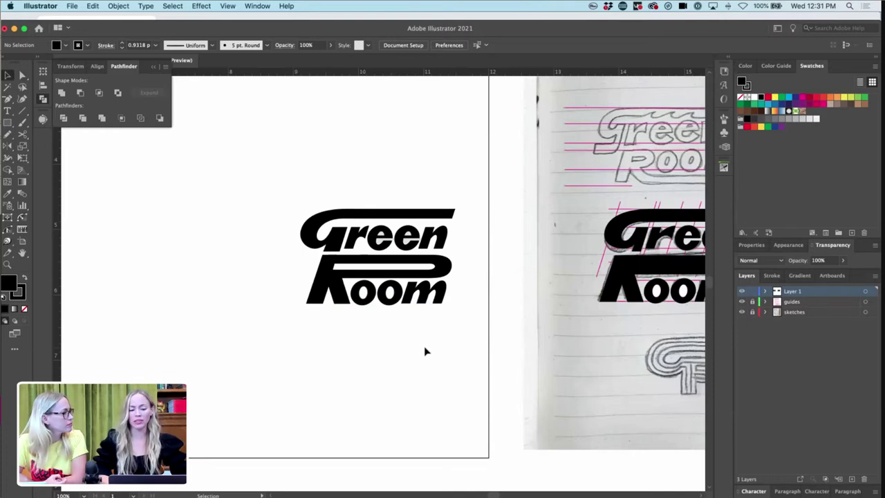
- Move the complete Green Room logo up and left to the upper middle of the artboard
scroll(425, 352, "up", 3)
key("a")
key("v")
left_click_drag(453, 219, 277, 387)
scroll(294, 387, "left", 3)
scroll(294, 387, "up", 2)
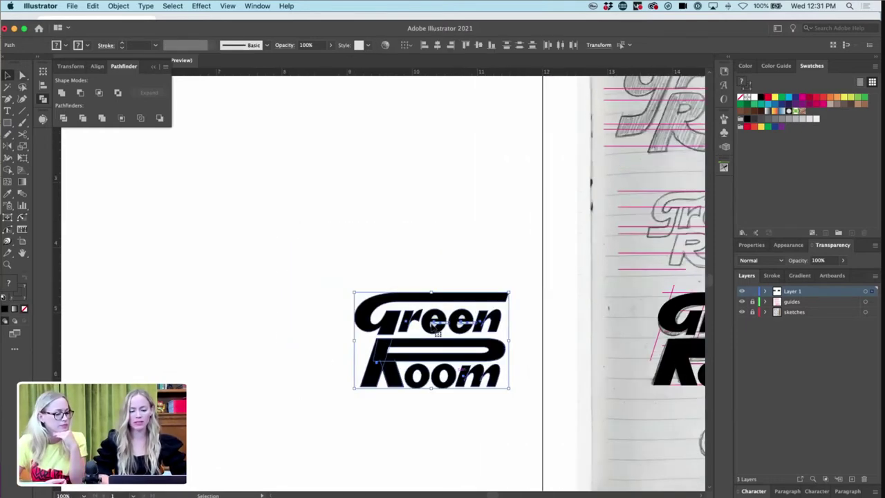
left_click_drag(434, 325, 197, 195)
key("super+equal")
key("super+equal")
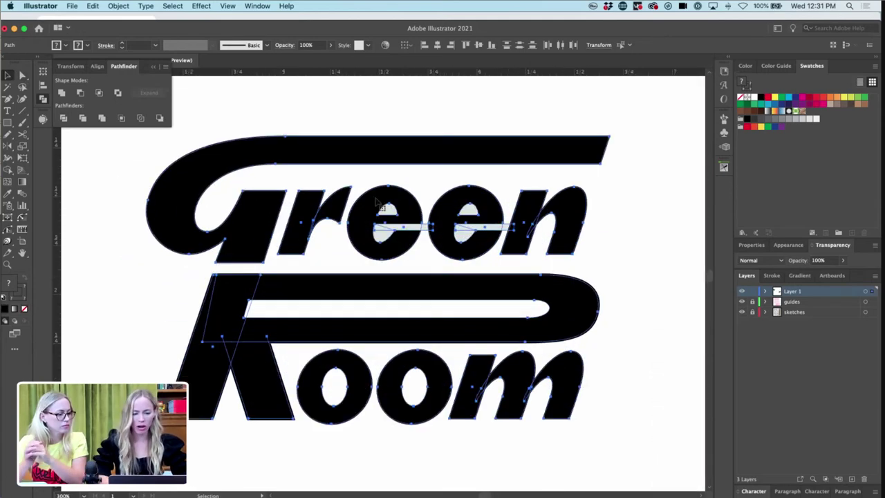
- Change the grey counters and horizontal cutouts of both e's in Green to white
left_click(425, 173)
left_click(421, 227)
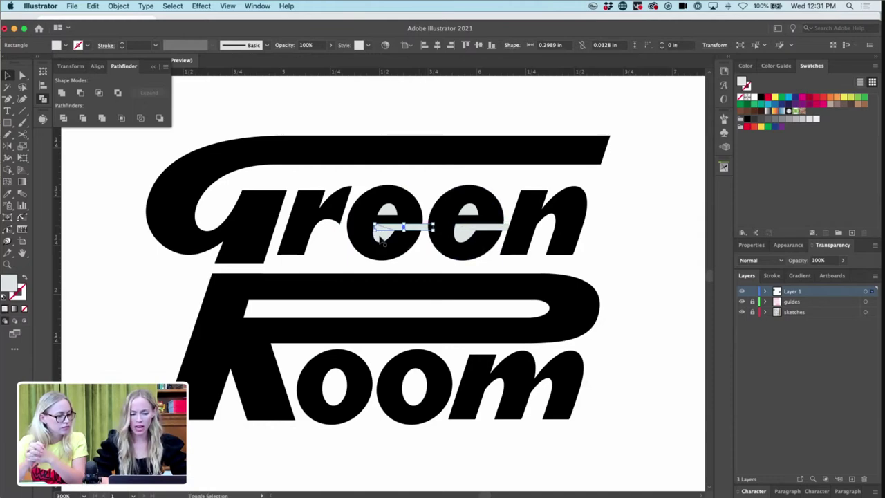
left_click(380, 237, "shift")
left_click(468, 233, "shift")
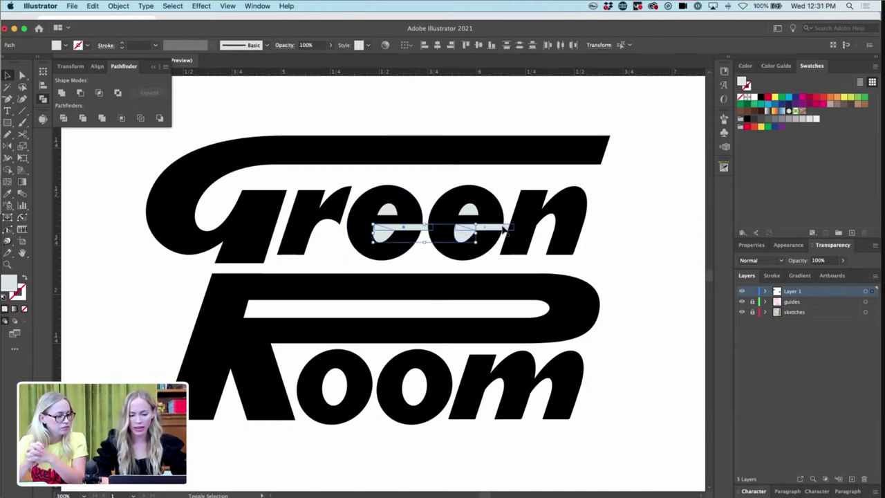
left_click(468, 210, "shift")
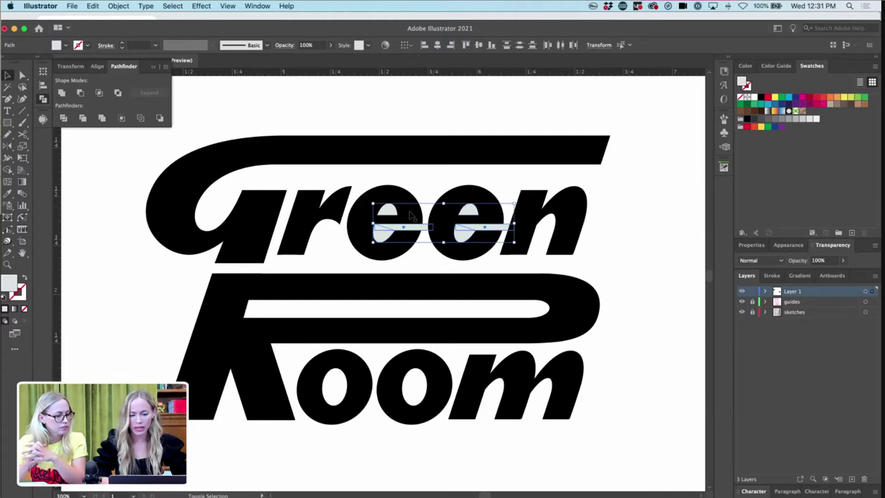
left_click(624, 254)
key("super+minus")
key("super+minus")
key("super+minus")
key("v")
left_click(515, 291)
key("super+minus")
key("super+minus")
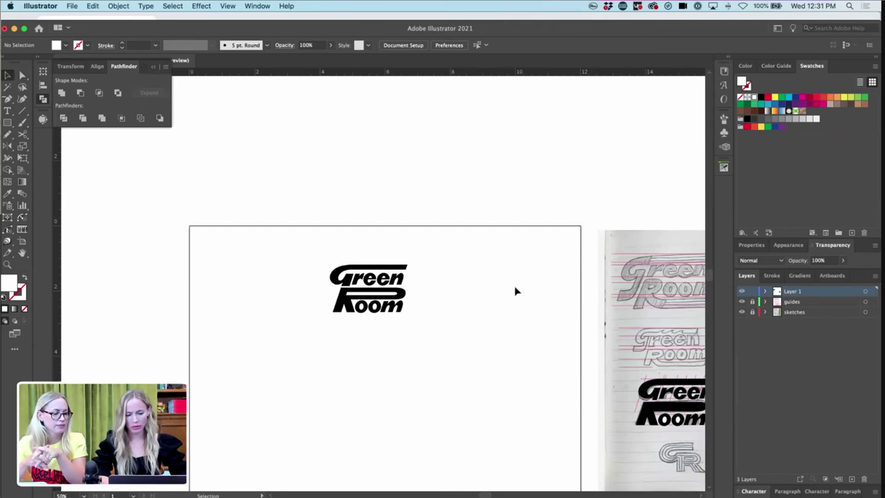
- Trace the lower edge and curved right end of the G's top bar in the flared GR monogram sketch with the Pen tool
scroll(516, 291, "right", 5)
scroll(453, 156, "right", 4)
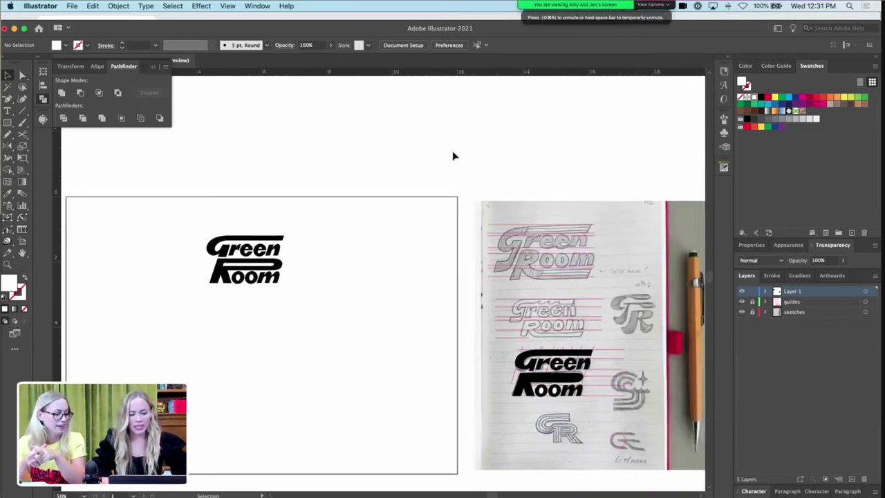
key("super+plus")
key("super+plus")
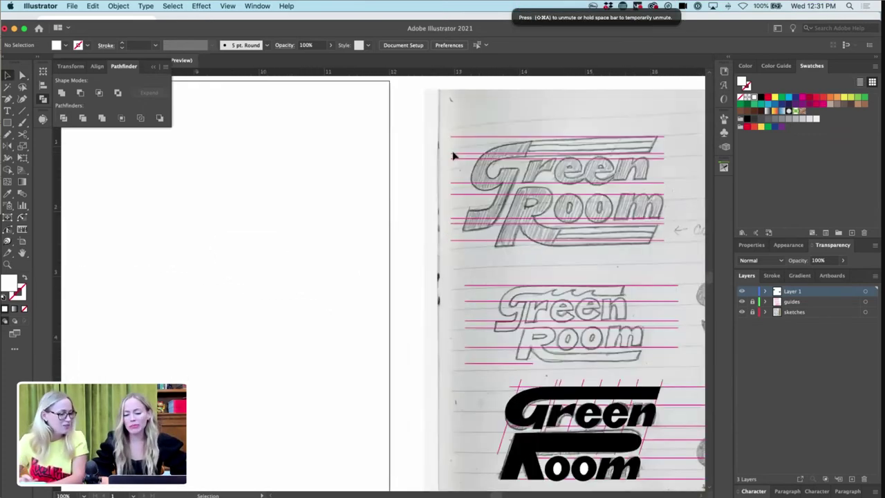
scroll(453, 156, "right", 4)
scroll(550, 220, "right", 3)
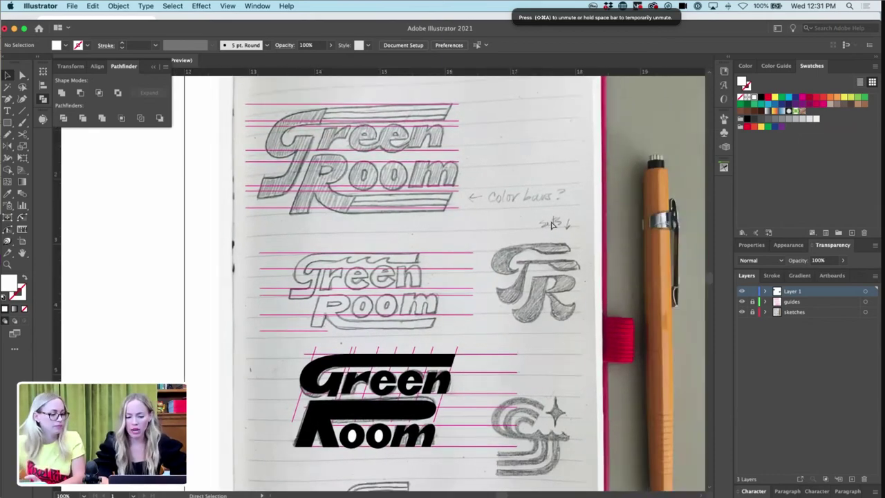
scroll(552, 223, "up", 8)
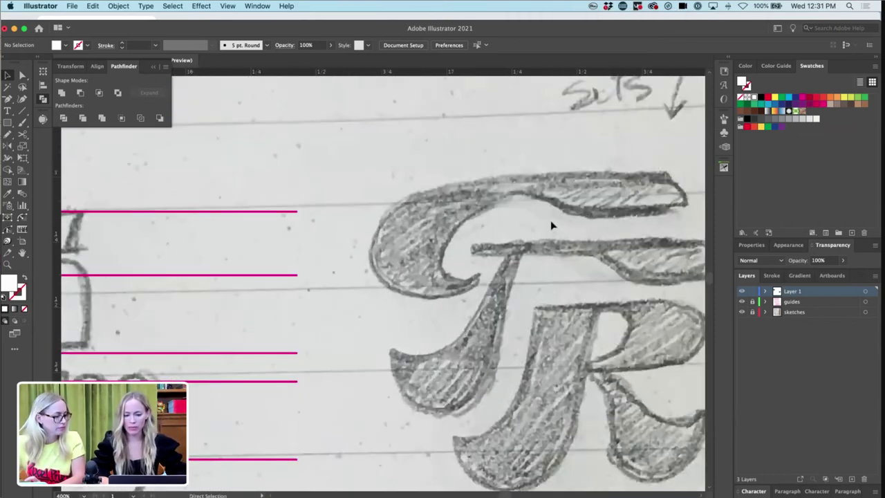
scroll(551, 220, "right", 5)
scroll(550, 220, "up", 3)
key("p")
scroll(490, 309, "up", 2)
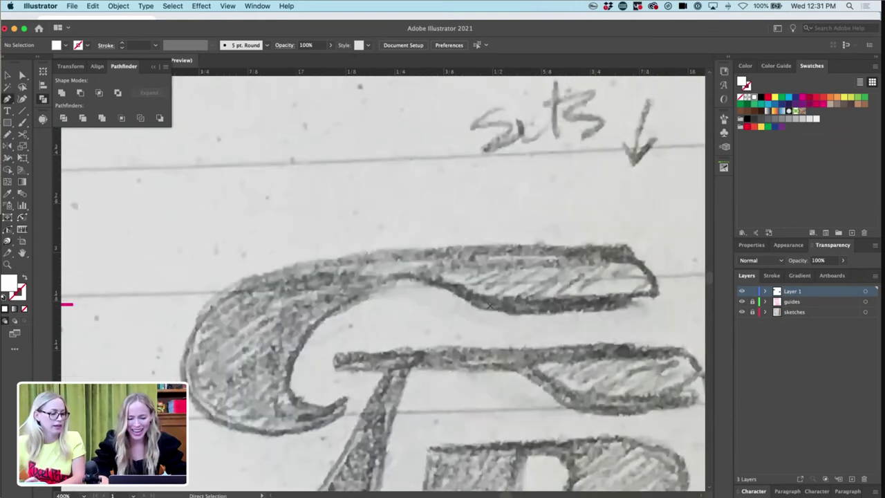
left_click(493, 307)
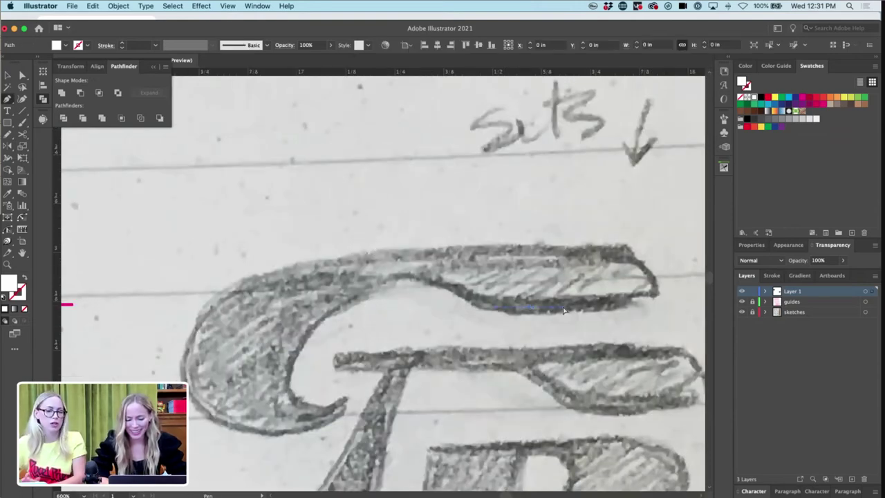
left_click(662, 308)
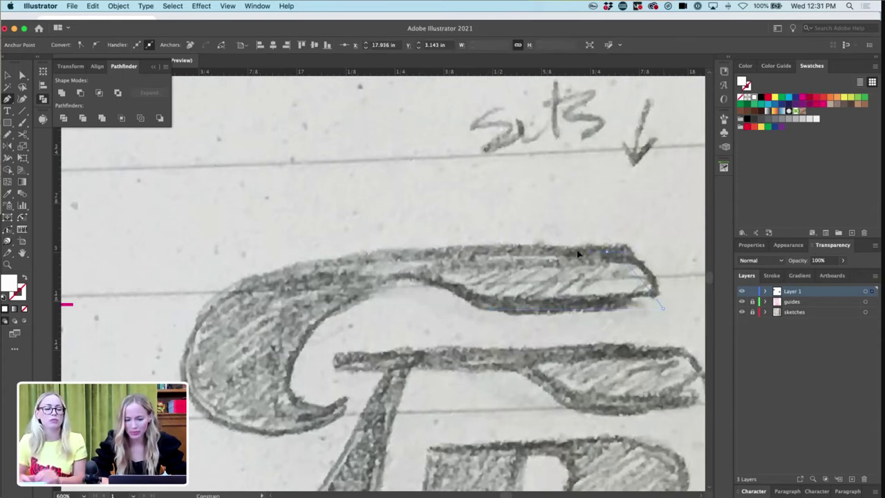
left_click_drag(552, 251, 556, 251)
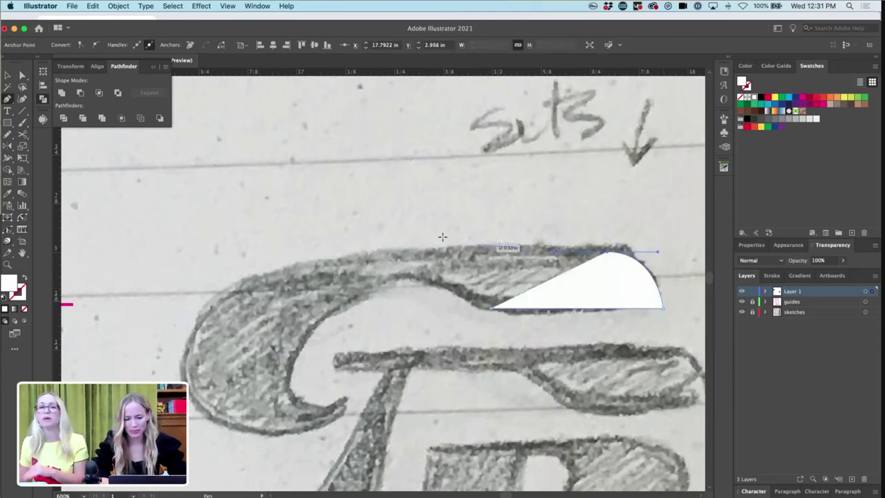
- Extend the bar's straight top edge left to the start of the G's bowl and leave the path open
left_click(357, 252)
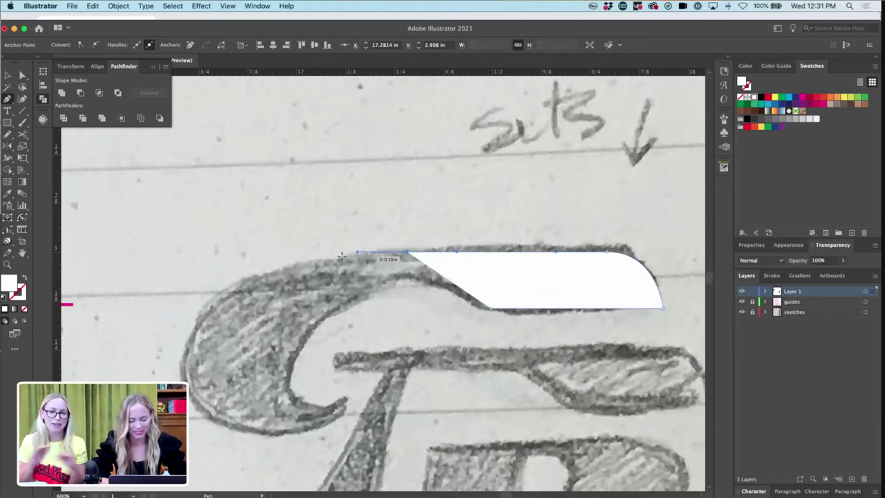
key("super+z")
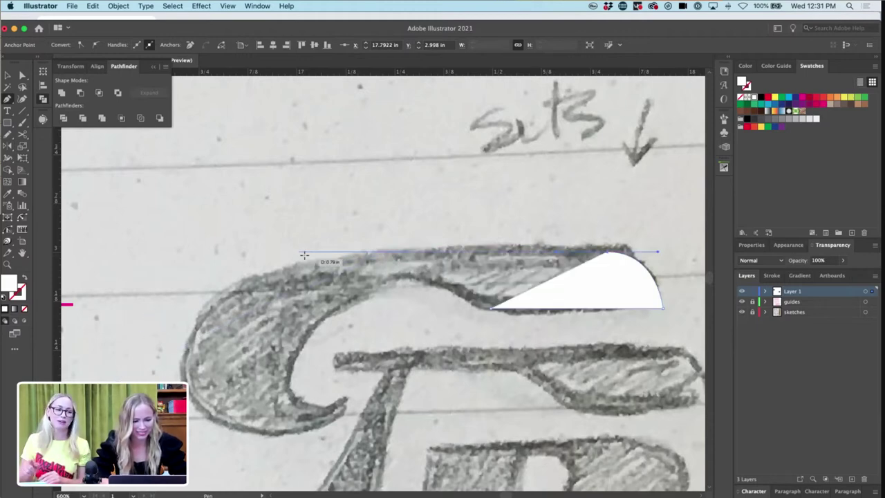
left_click_drag(345, 251, 274, 251)
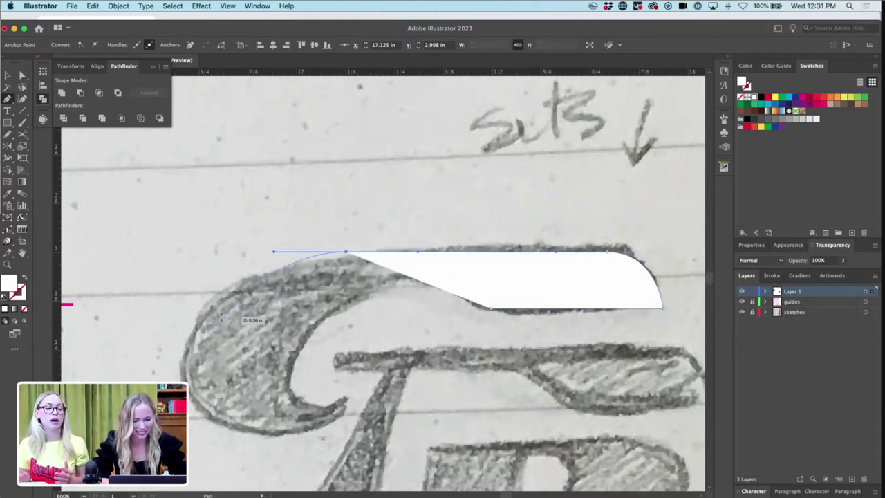
key("v")
left_click(158, 262)
- Draw a circle about 0.49 in across over the G's bowl, with its top level with the bar's top edge
left_click(10, 123)
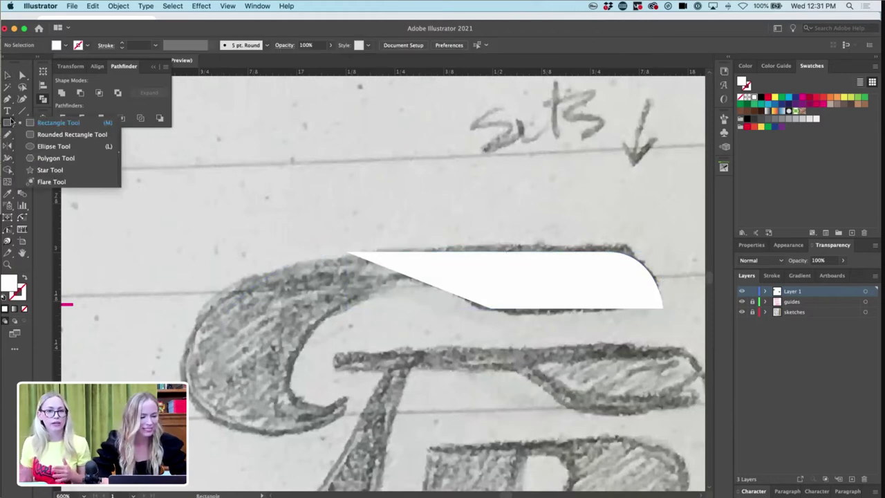
left_click(42, 146)
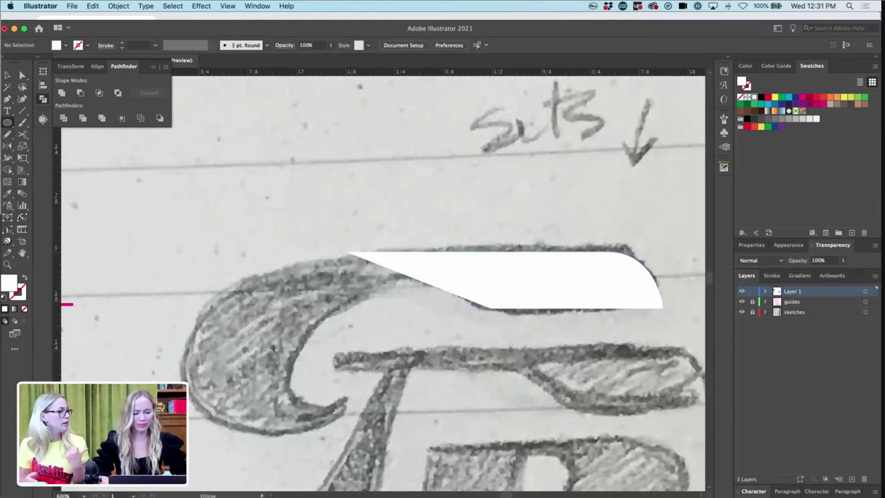
left_click_drag(272, 346, 261, 272)
left_click_drag(256, 257, 257, 251)
key("v")
left_click(320, 216)
- Swap fill and stroke on the circle and the bar path so both are unfilled white outlines
left_click(346, 290)
left_click(436, 281, "shift")
left_click(23, 277)
left_click(360, 255)
key("a")
key("v")
- Stretch the circle rightward to about 0.69 in wide, and cut off its right half at the top and bottom points
left_click(342, 285)
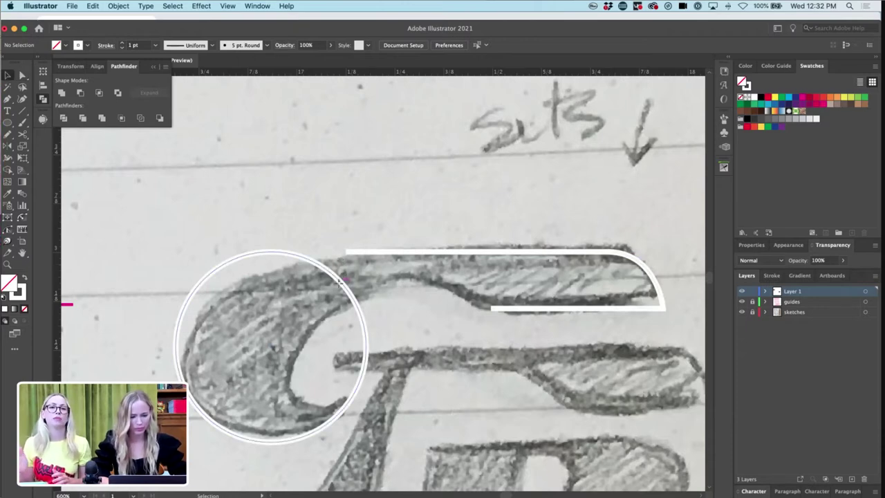
left_click_drag(368, 347, 445, 348)
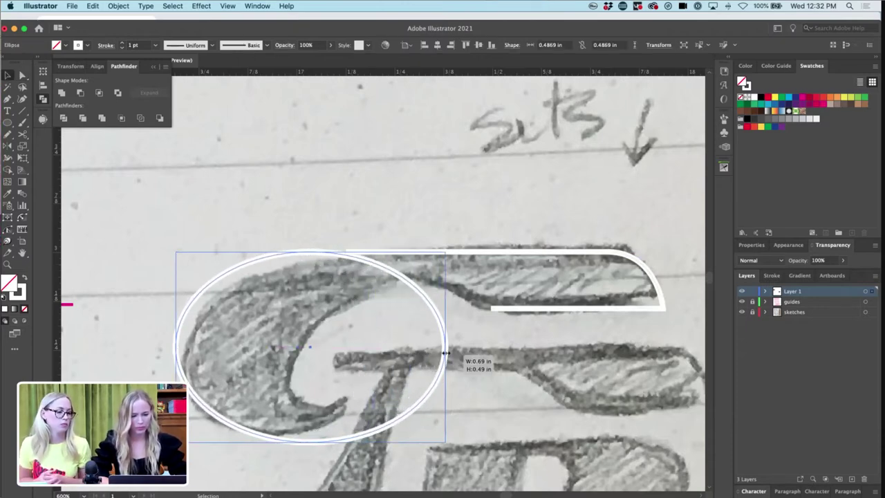
key("c")
left_click(310, 252)
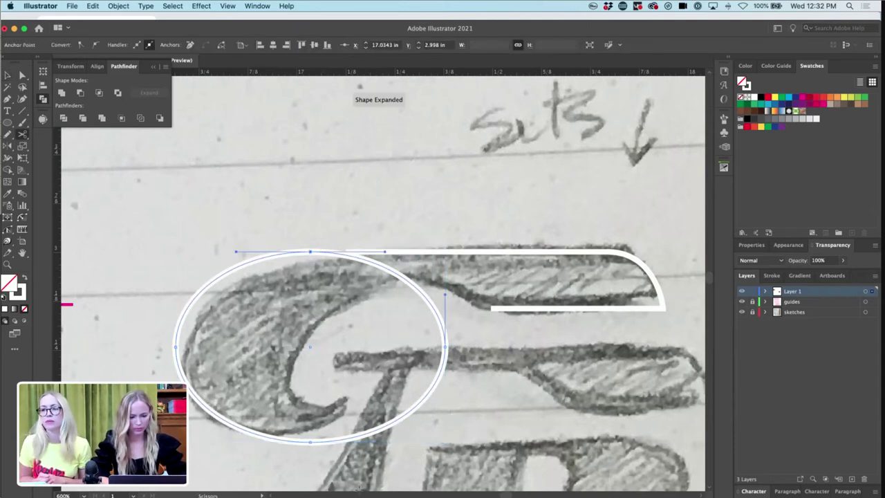
left_click(311, 443)
key("a")
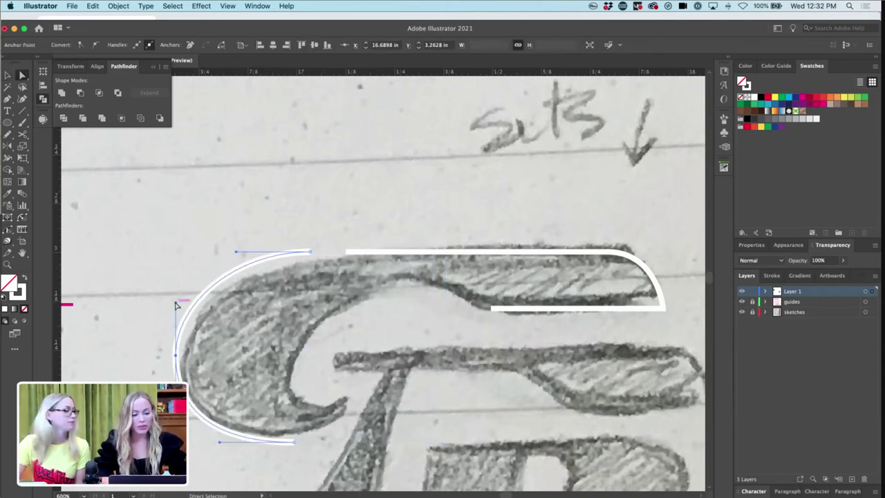
- Adjust the bowl arc's left curve handle and connect the arc's top end to the bar's top edge
left_click_drag(175, 303, 176, 296)
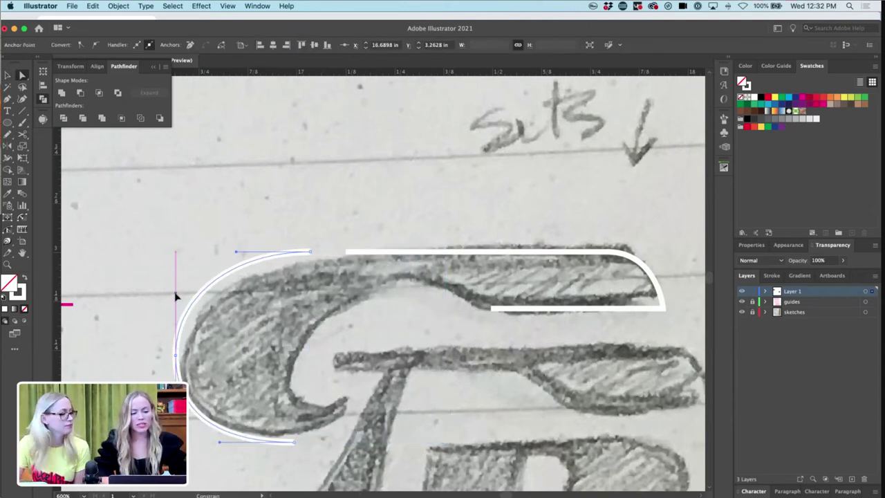
left_click(301, 331)
left_click(311, 252)
mouse_move(310, 254)
left_mouse_down()
mouse_move(367, 253)
mouse_move(311, 253)
left_mouse_up()
key("super+a")
key("shift+super+a")
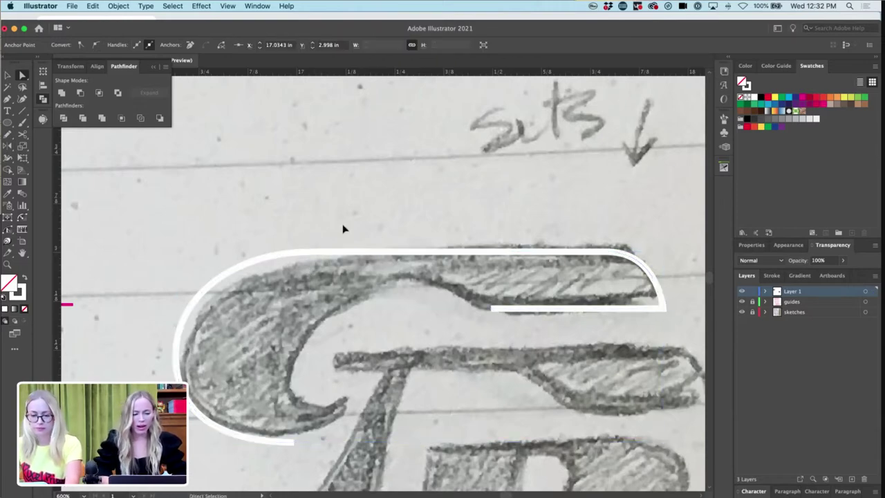
- Continue the path from the bar's lower edge over the arch and down the inner side of the G's bowl
key("super+minus")
key("super+minus")
key("super+minus")
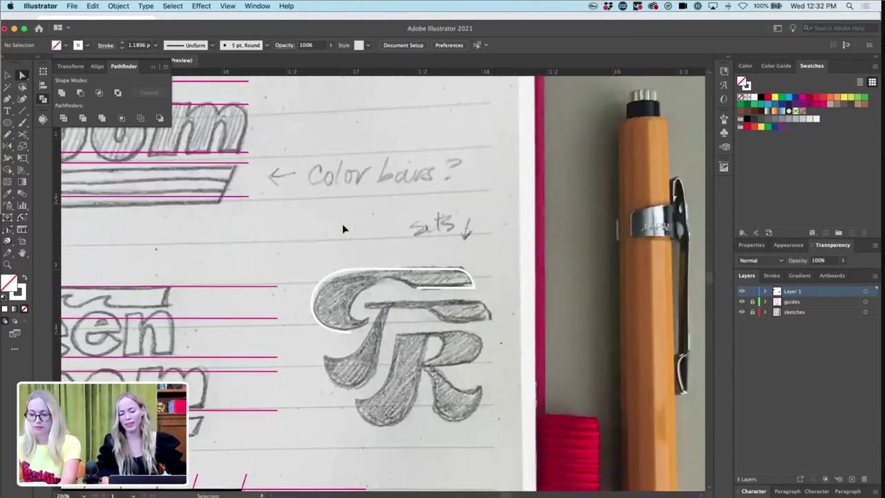
key("super+plus")
key("super+plus")
key("super+plus")
key("p")
left_click(491, 304)
left_click(490, 304)
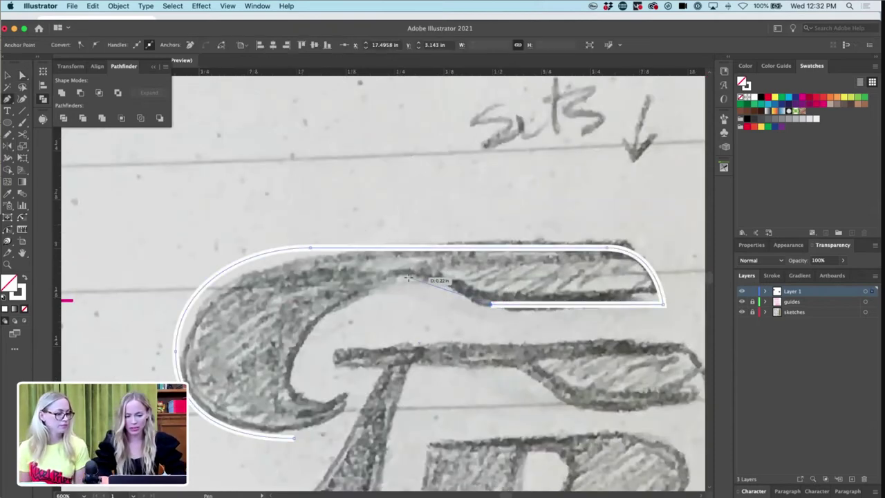
left_click_drag(387, 279, 356, 276)
left_click_drag(291, 356, 277, 405)
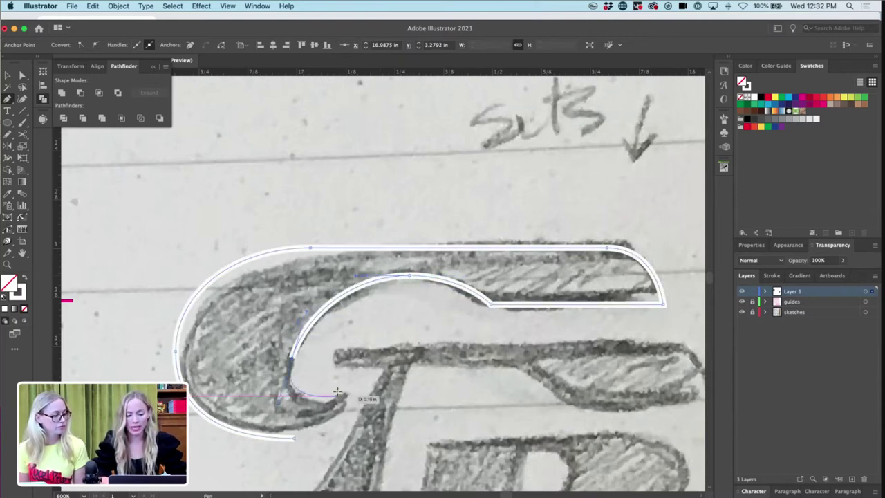
- Trace the G's blunt hook tip, close the outline at the bowl's bottom and fit that bottom point to the sketch
left_click(374, 379)
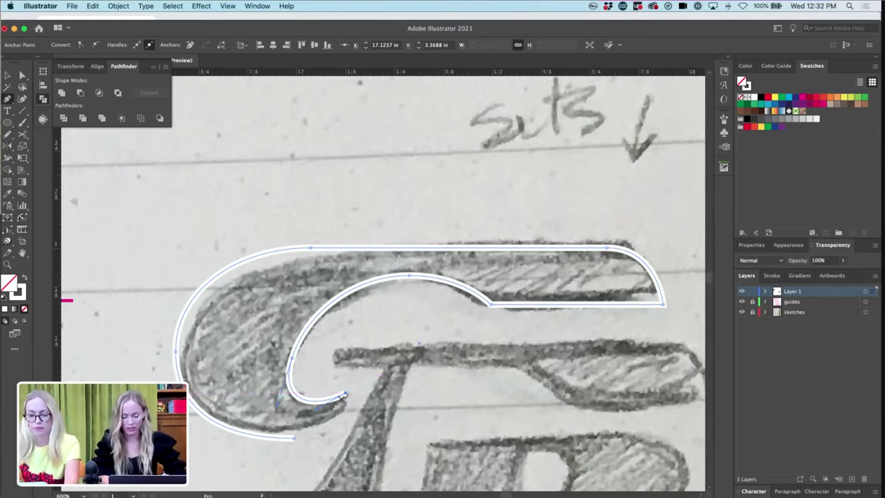
left_click(346, 395)
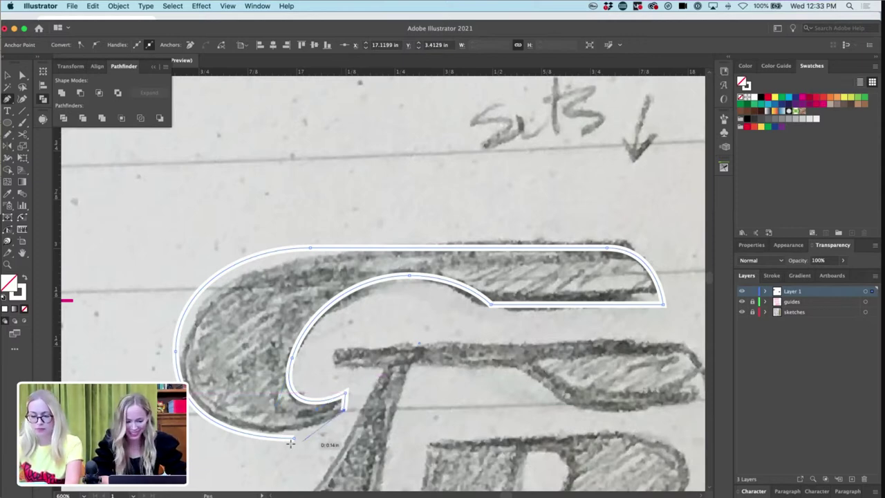
left_click_drag(296, 438, 275, 432)
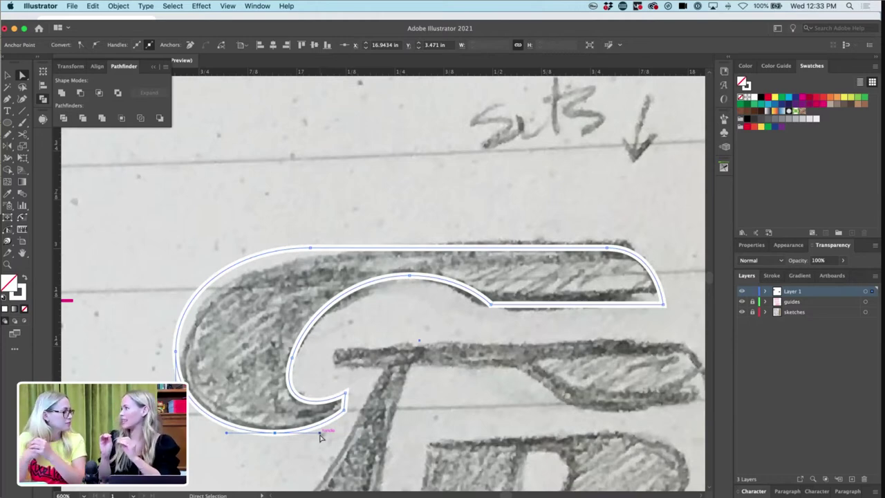
left_click_drag(275, 433, 274, 433)
left_click(323, 367)
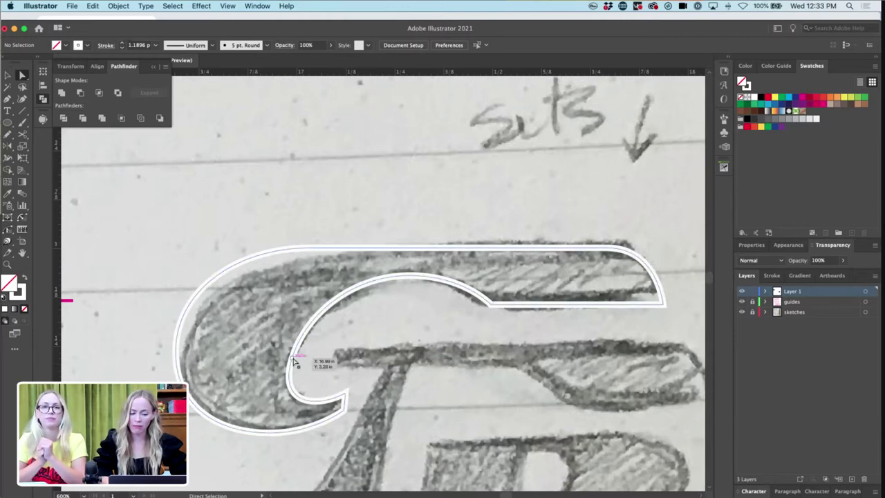
- Raise the anchor point on the inner side of the G's bowl slightly to refine the inner curve
left_click(293, 358)
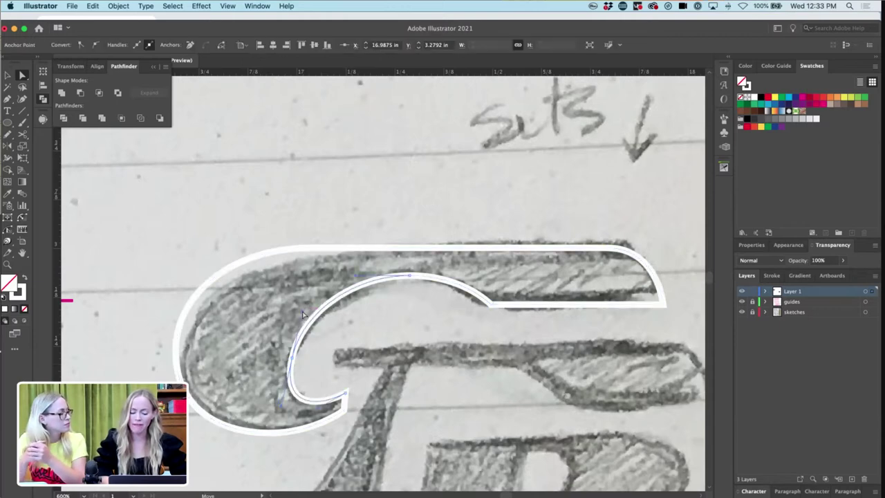
left_click_drag(292, 358, 292, 351)
left_click(358, 343)
key("v")
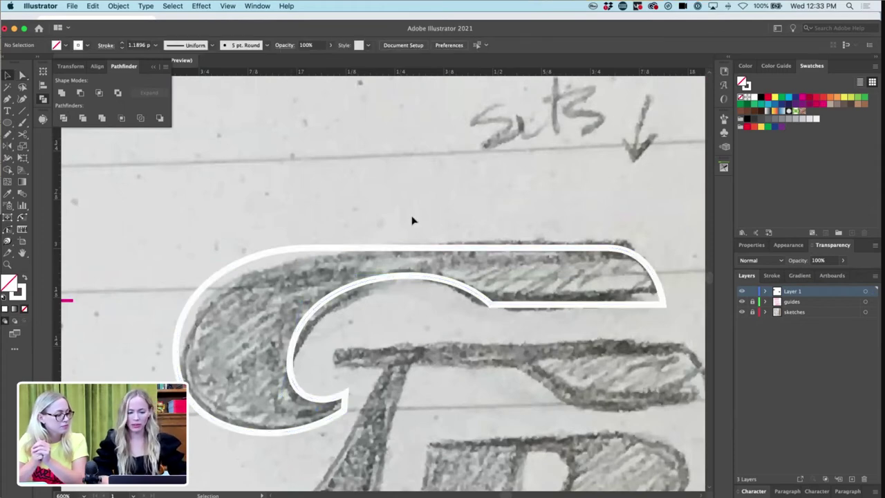
- Give the closed G shape a solid black fill with no stroke
left_click_drag(380, 300, 380, 300)
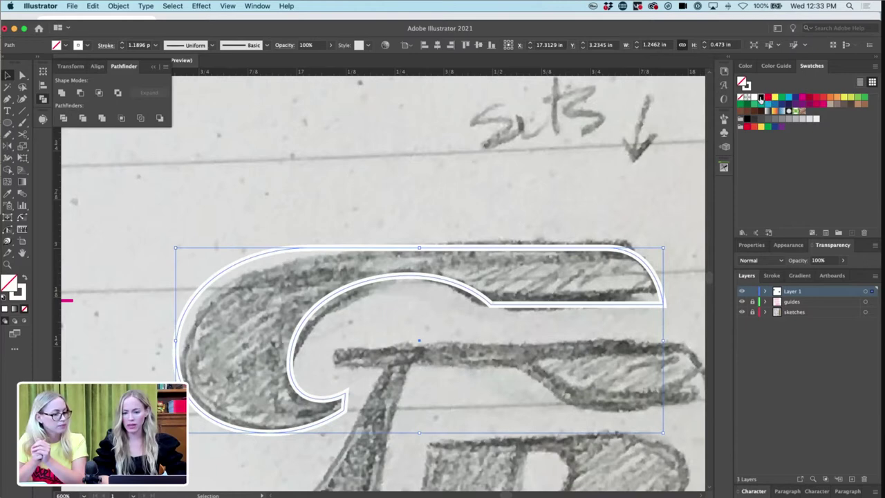
left_click(761, 98)
left_click(23, 289)
left_click(23, 308)
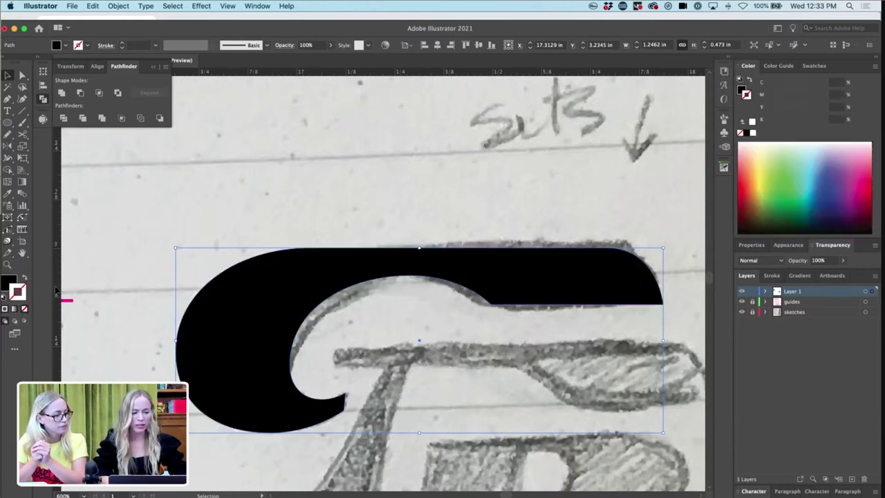
key("super+shift+a")
- Move the anchor at the left end of the G's top edge about 0.07 in right and lengthen its left handle
key("a")
left_click(309, 248)
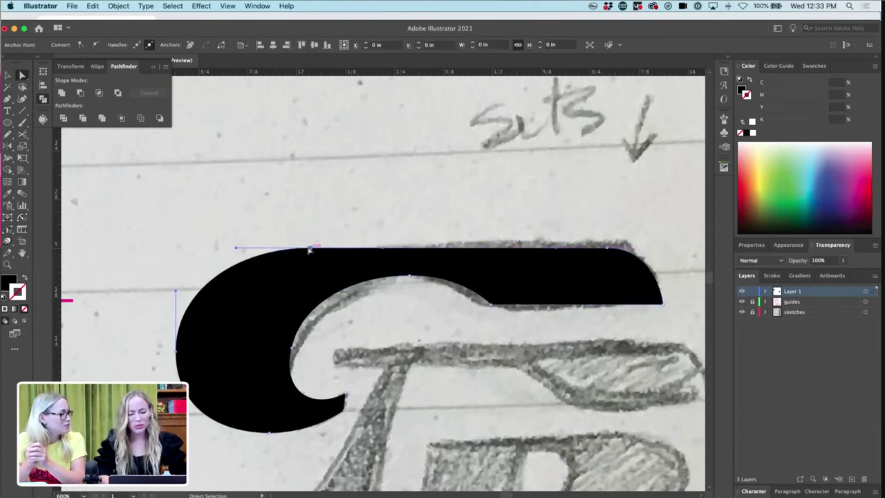
key("Right")
key("Right")
key("Right")
key("Right")
key("Right")
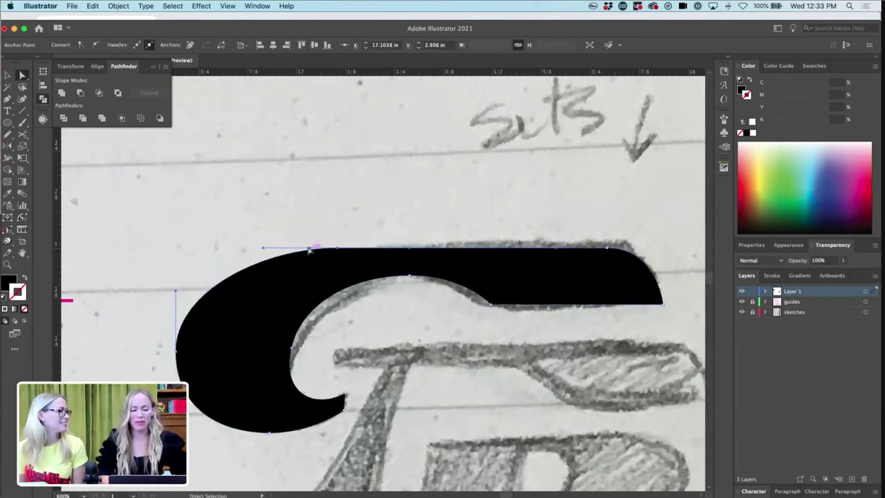
left_click_drag(264, 251, 239, 249)
left_click(337, 229)
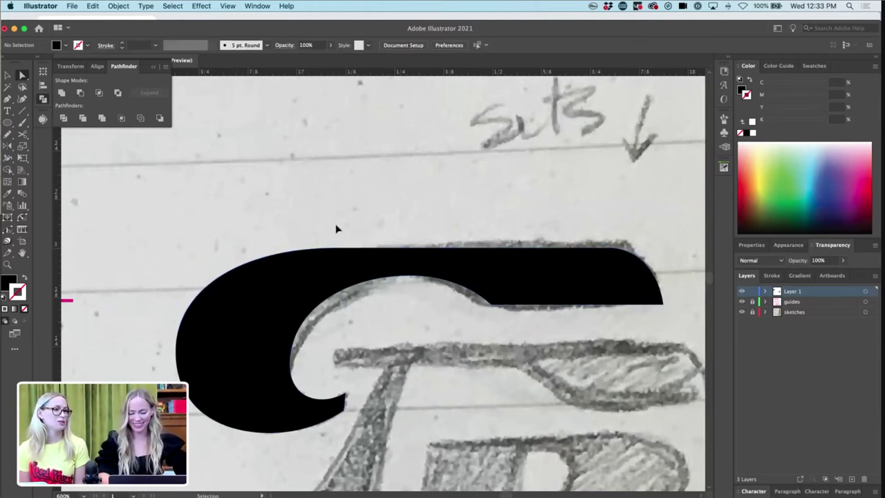
- Raise the lower anchor of the G's hook tip slightly to make the tip thinner
key("super+minus")
key("super+minus")
key("super+plus")
key("super+plus")
key("super+plus")
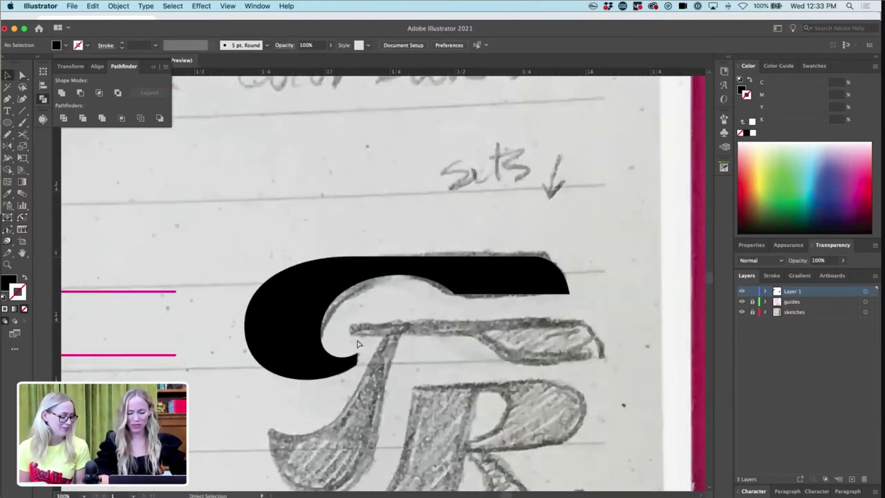
left_click(338, 428)
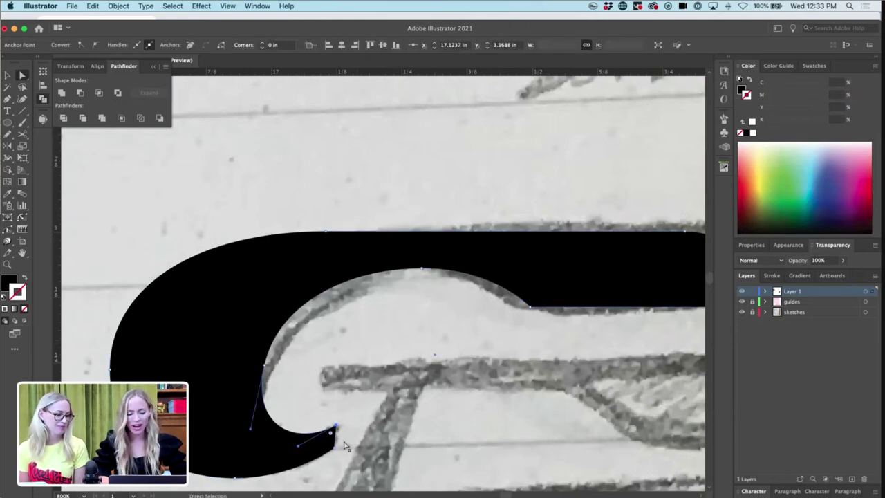
left_click_drag(335, 448, 336, 440)
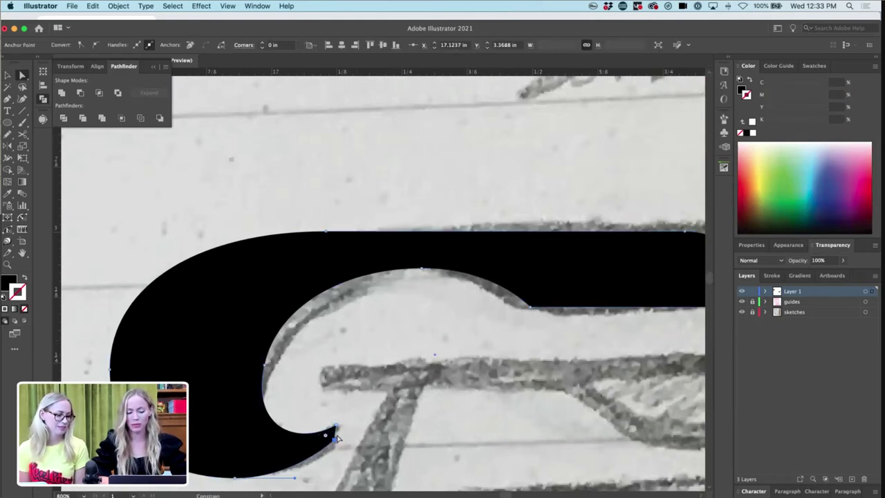
- Draw a closed thin horizontal bar about 0.03 in tall over the stem of the sketch's lower arm
key("super+shift+a")
key("p")
left_click_drag(323, 368, 321, 385)
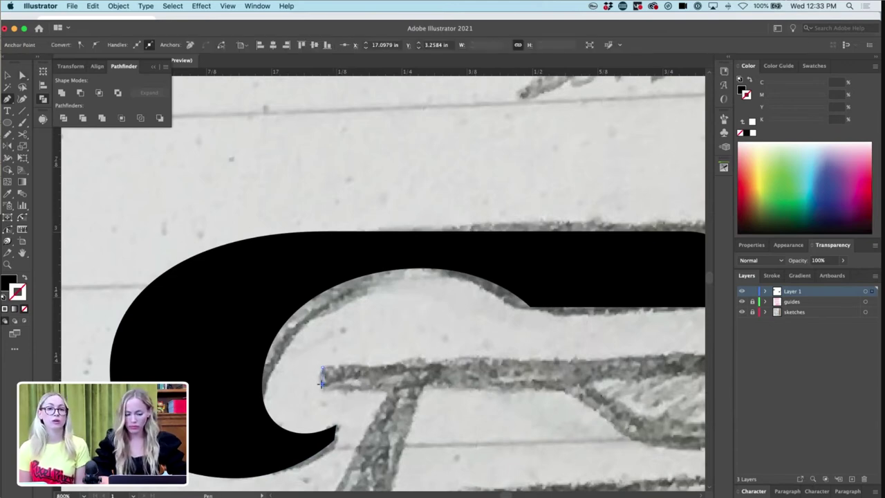
key("super+minus")
key("super+minus")
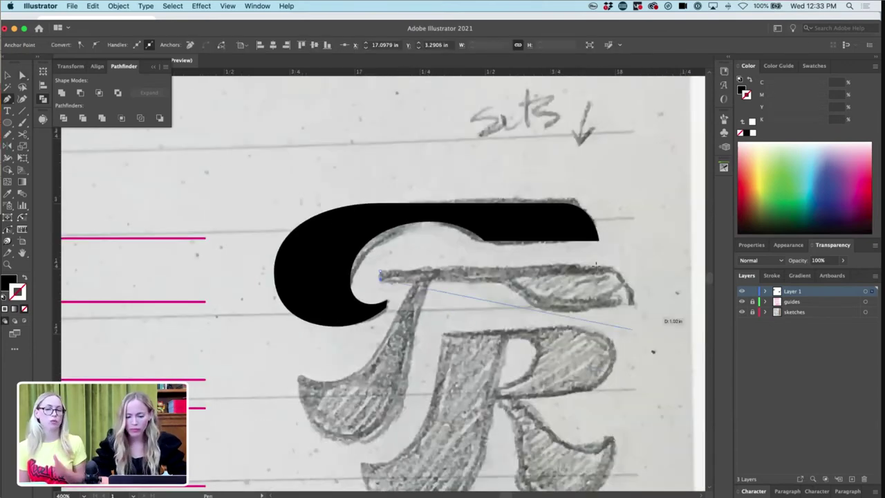
left_click_drag(520, 280, 521, 271)
left_click(520, 271)
left_click(381, 272)
- Shift the left anchor of the G's top edge further right with a longer left handle, and soften the curve at the arm's right end
key("a")
left_click(453, 254)
left_click(379, 207)
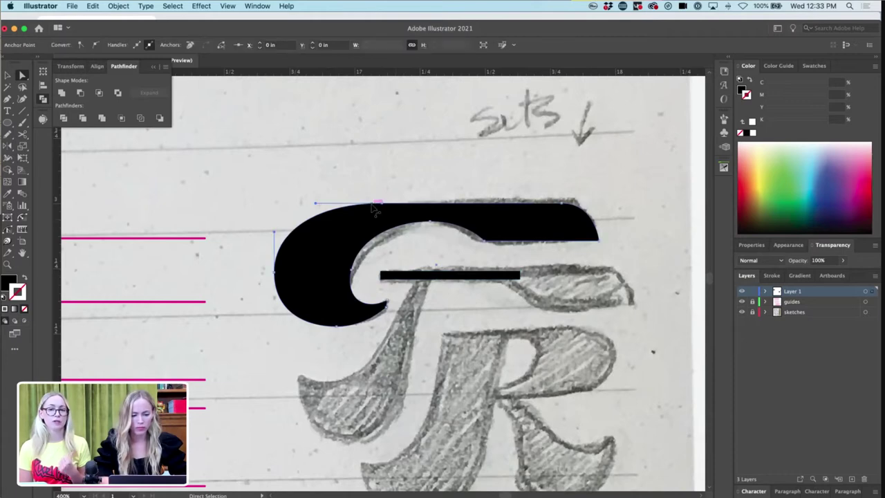
left_click_drag(381, 207, 401, 205)
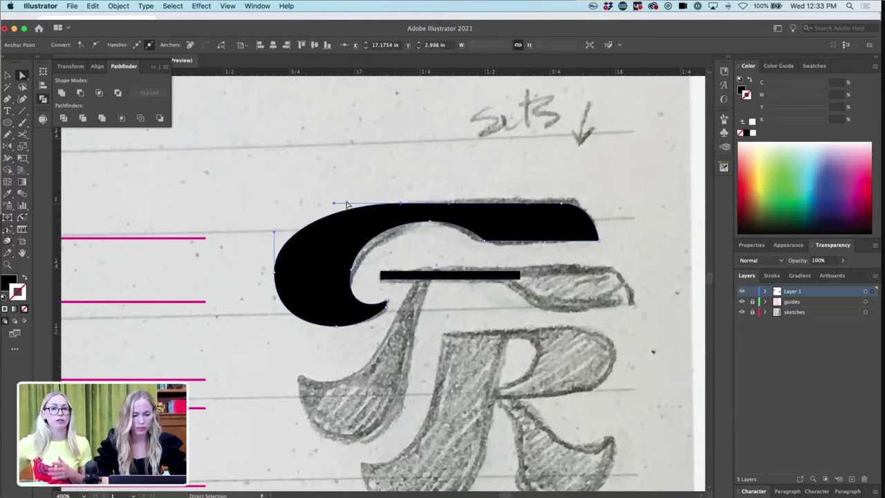
left_click(350, 176)
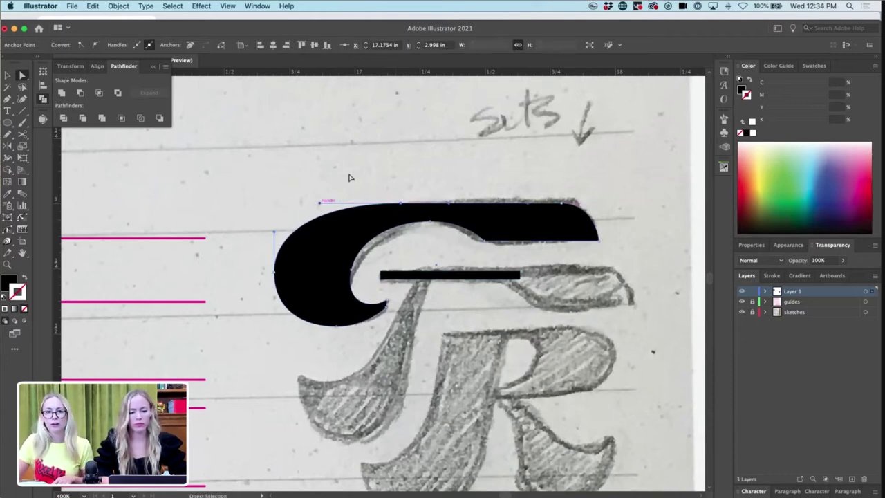
left_click(563, 205)
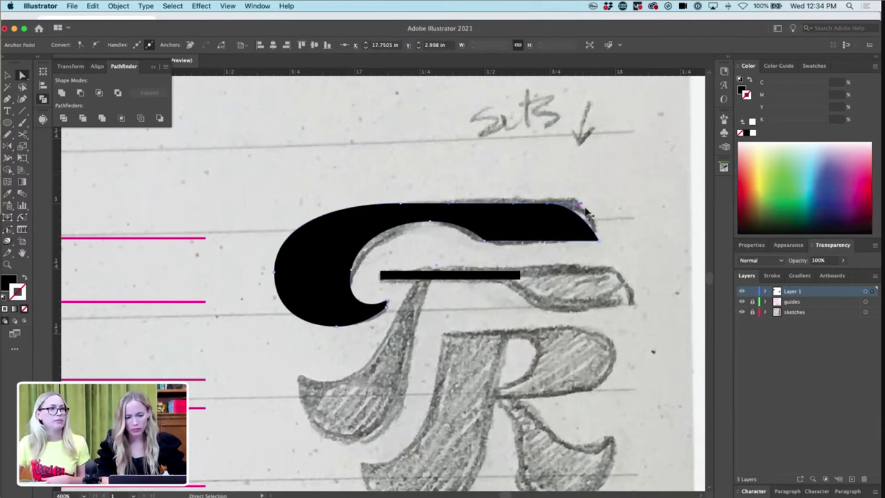
left_click(613, 204)
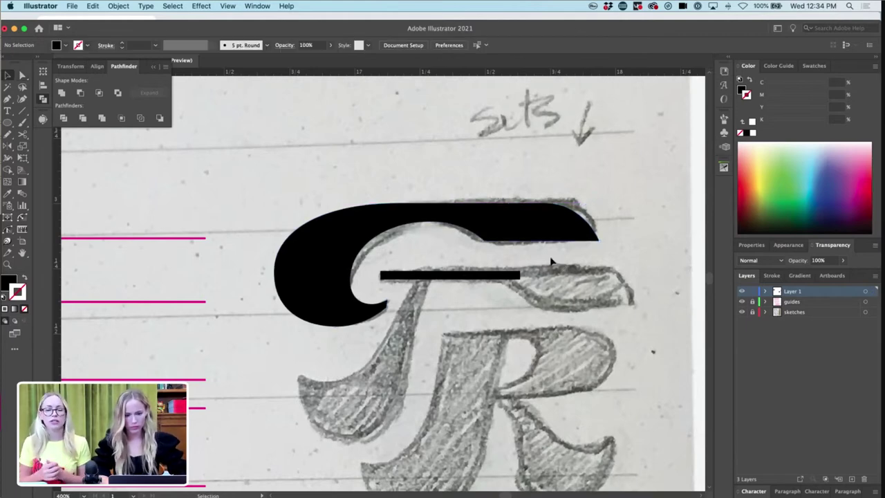
- Duplicate the G onto the sketch's lower arm, cut the copy at its inner curve's top and delete its bowl portion
left_click_drag(520, 229, 572, 298)
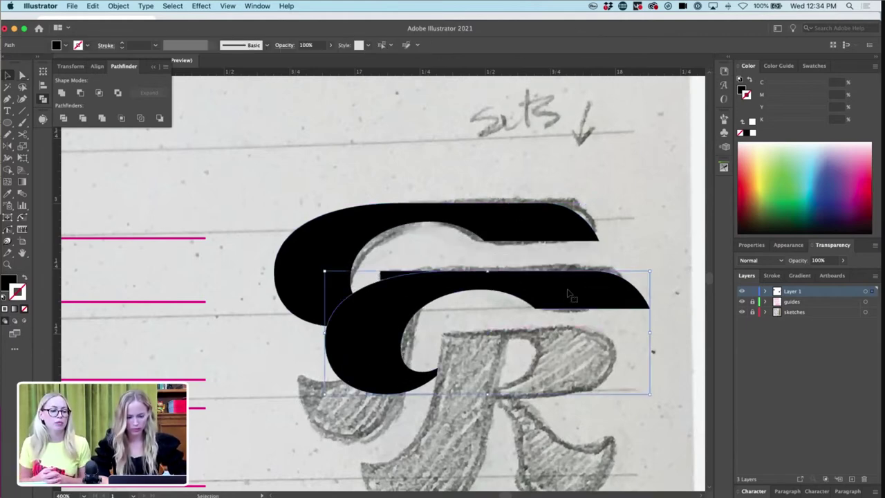
key("c")
left_click(482, 291)
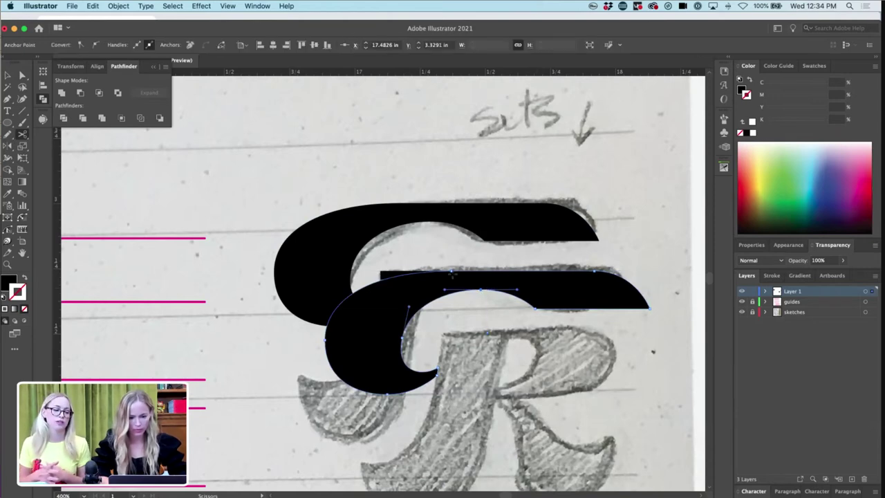
key("a")
left_click(431, 292)
key("Delete")
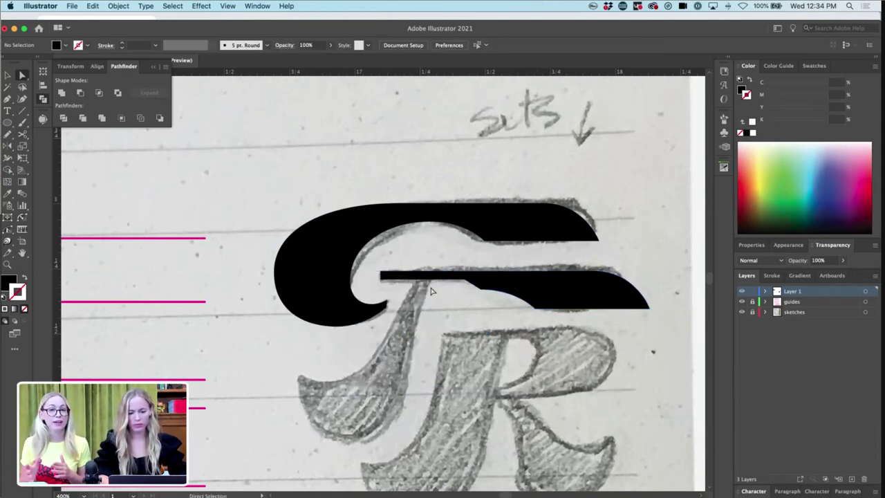
- Fit the lower arm's curved underside flush with the thin bar, and raise the top anchor of the G's inner curve about 0.03 in
left_click_drag(476, 296, 520, 280)
left_click(431, 221)
left_click_drag(431, 221, 431, 213)
left_click(490, 382)
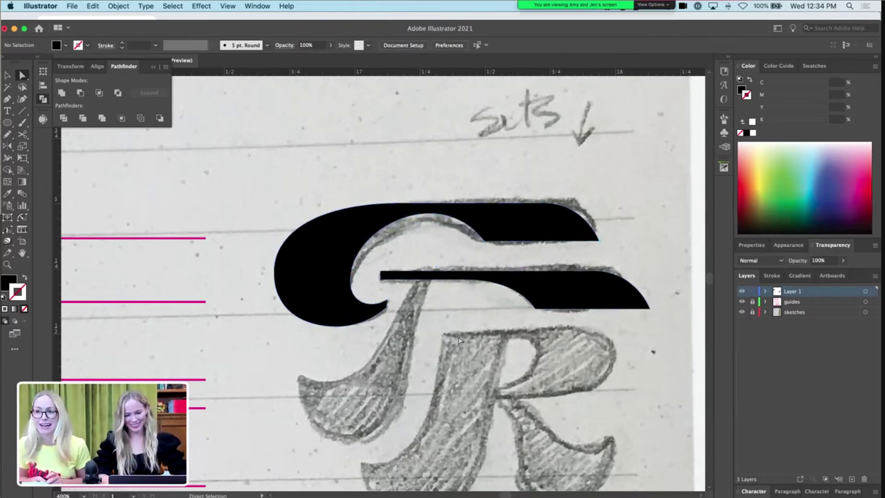
- Replace the G's upper arm with a copy of the lower arm and bar, cutting the original away at the inner curve's top
left_click(477, 290)
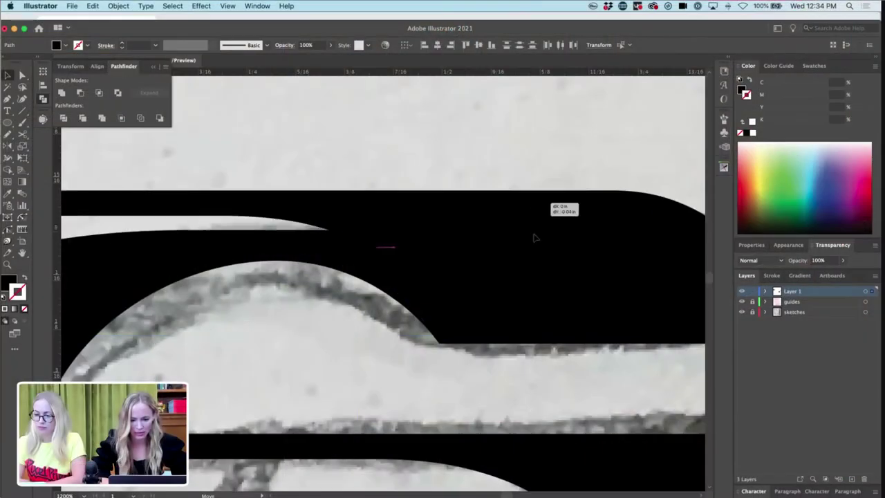
left_click_drag(531, 206, 534, 246)
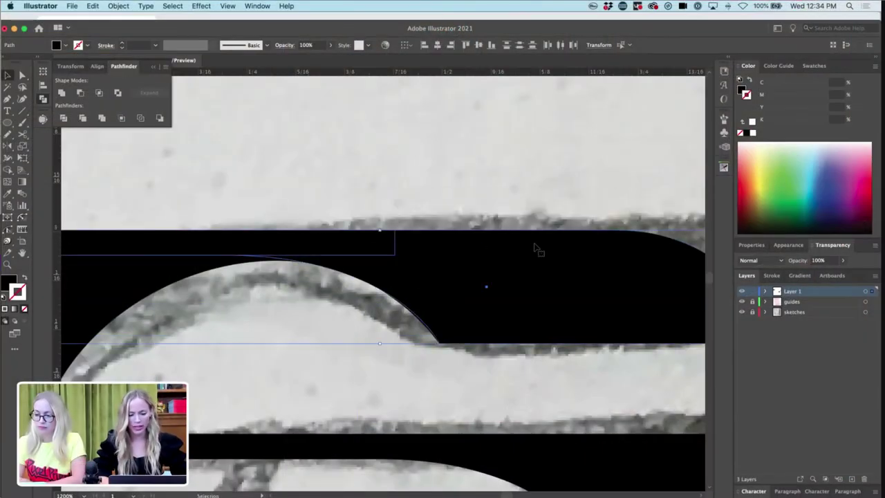
left_click(511, 253)
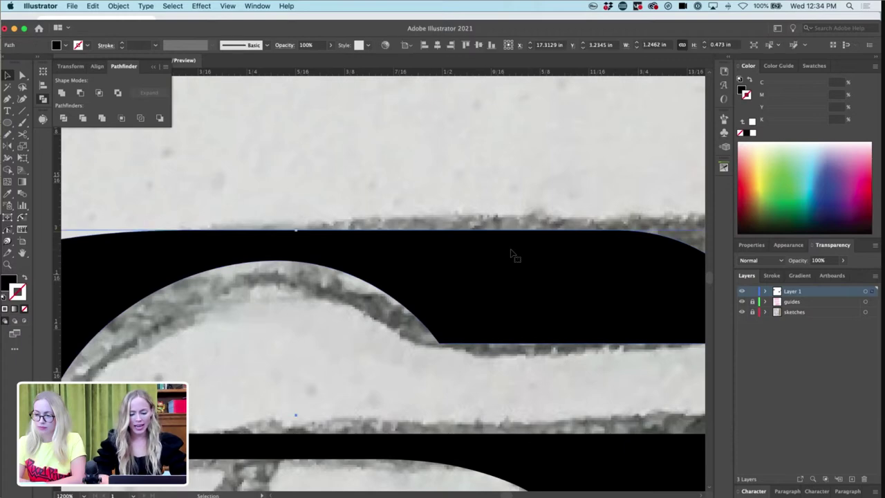
key("c")
left_click(277, 261)
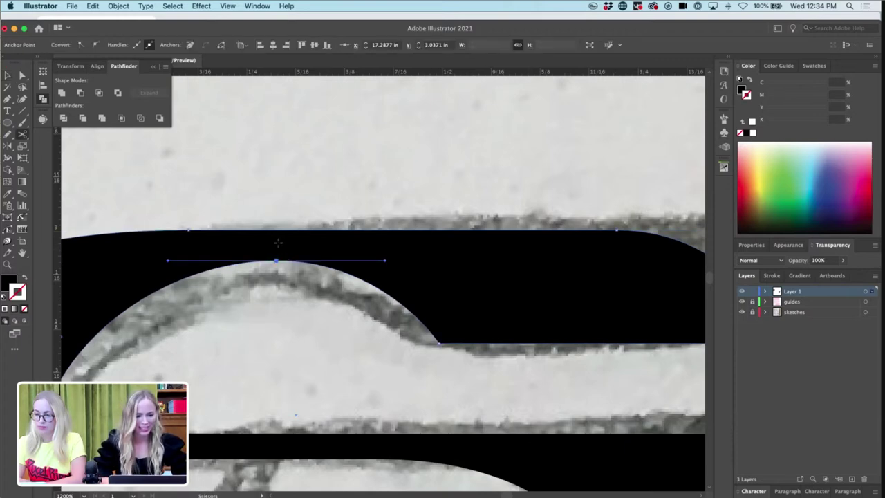
key("v")
left_click(433, 289)
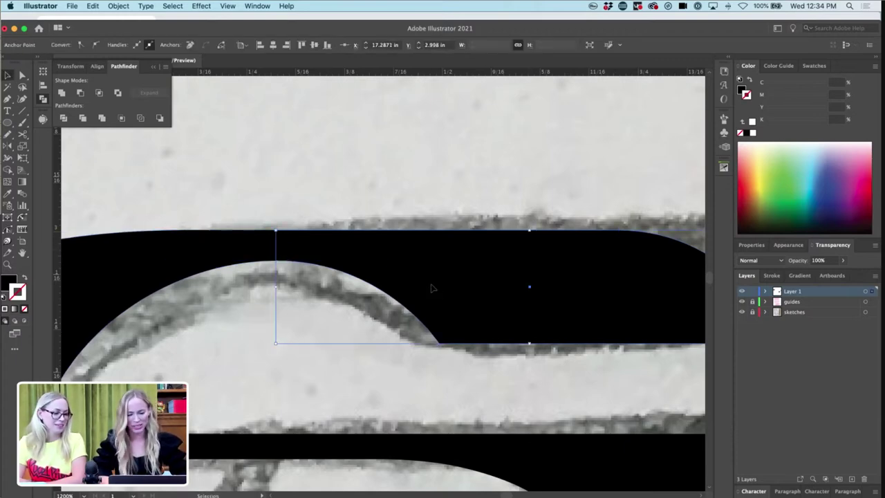
key("Delete")
key("super+z")
- Nudge the copied upper arm and bar about 0.03 in to the right
key("super+minus")
key("super+minus")
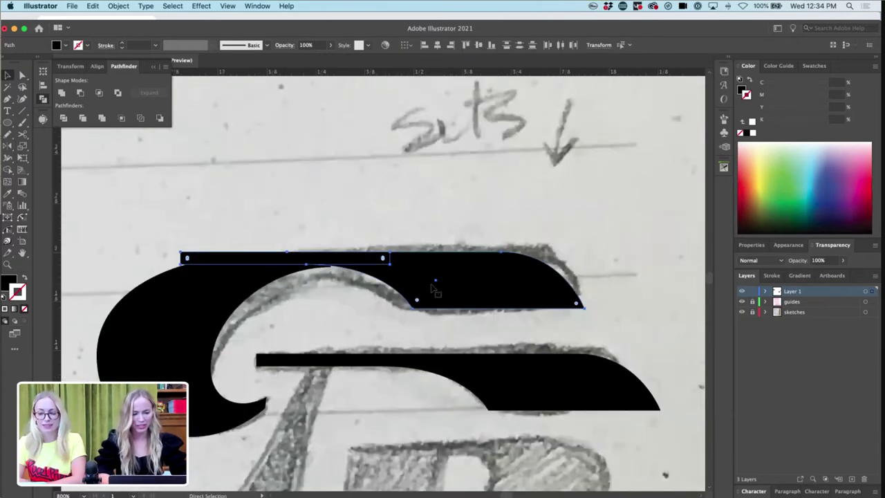
key("Right")
key("Right")
key("a")
left_click(366, 217)
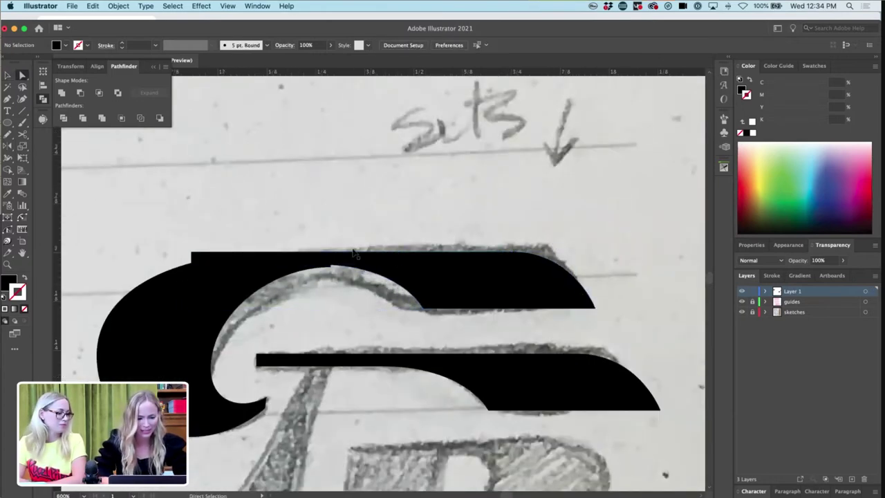
- Raise the cut anchor at the top of the G's inner curve to meet the copied arm's curve at Y 3.0301 in
key("super+plus")
key("super+plus")
left_click(276, 261)
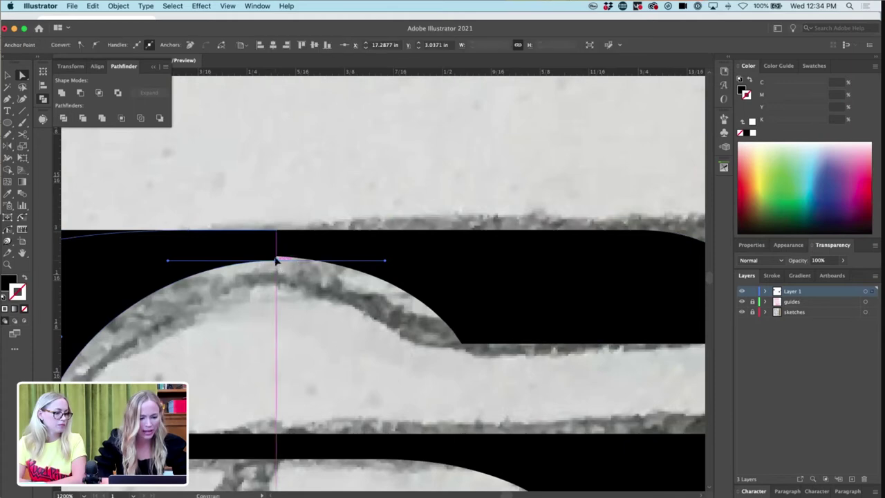
left_click_drag(276, 260, 277, 257)
left_click(272, 291)
- Delete the copied thin bar overlapping the G's top edge
scroll(271, 291, "left", 3)
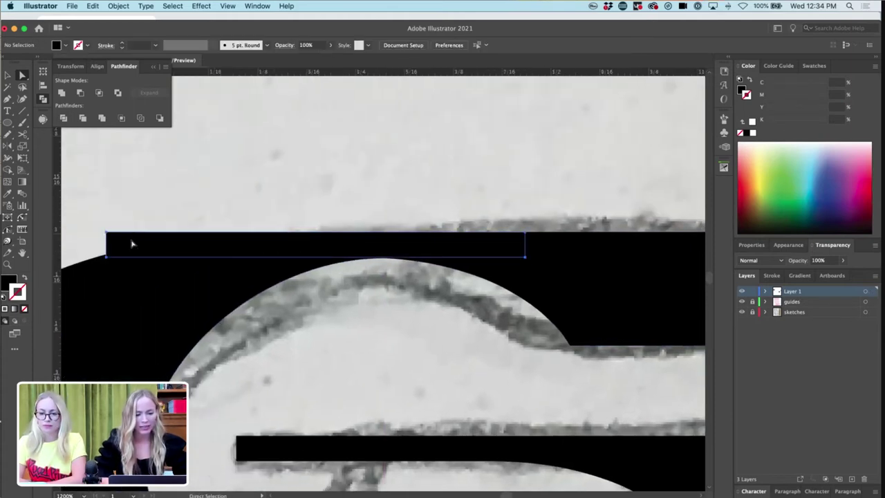
key("super+minus")
key("super+minus")
key("super+minus")
key("super+minus")
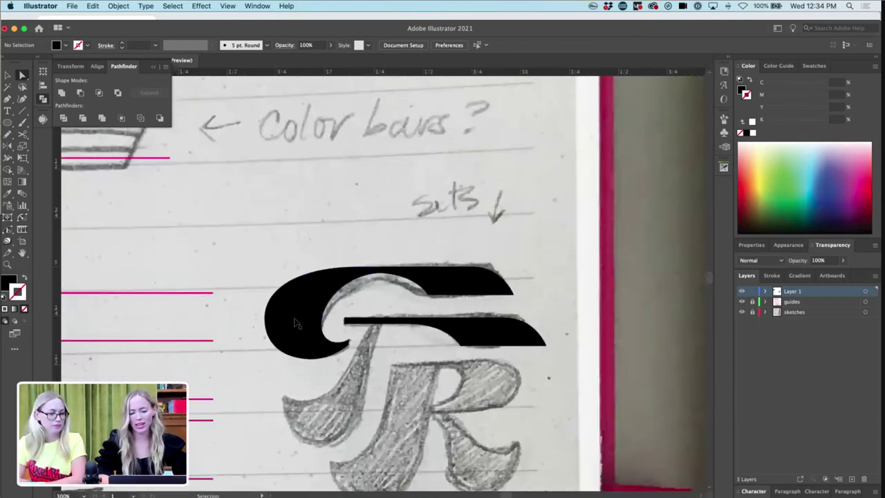
- Try to move the upper arm's inner-curve anchor right onto the end anchor of the G's bowl
key("super+plus")
key("super+plus")
key("super+plus")
left_click(405, 257)
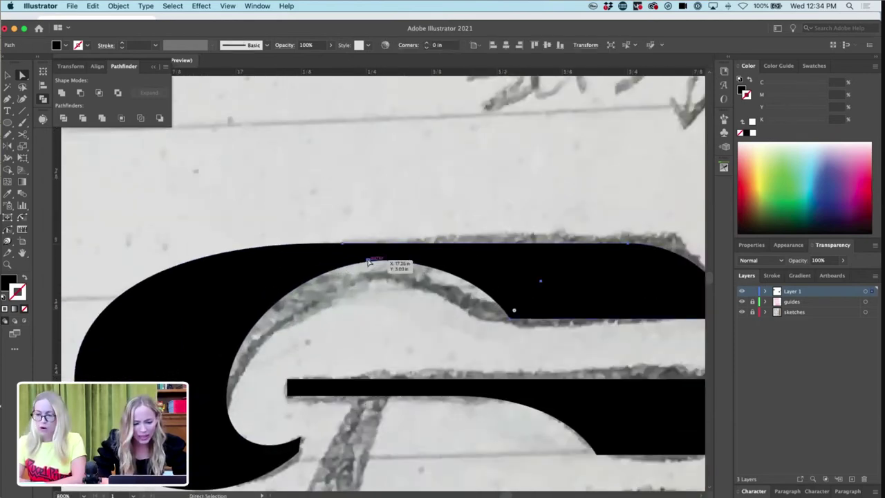
left_click(379, 260)
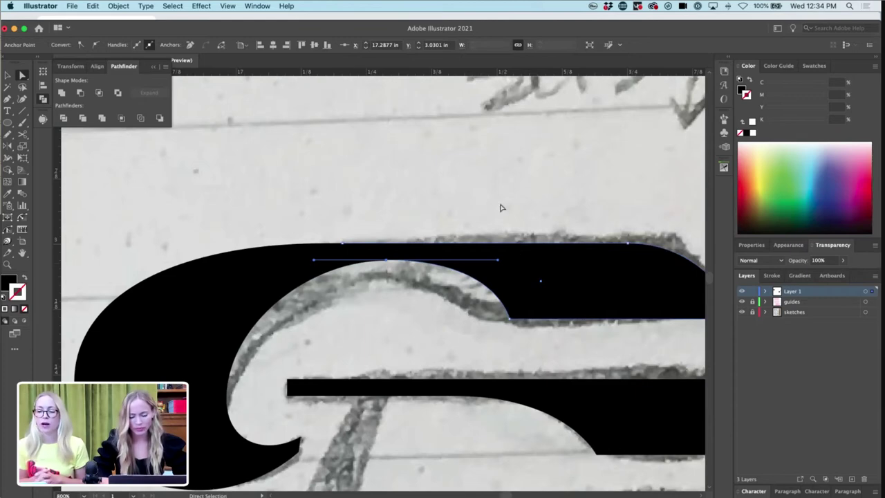
left_click(534, 361)
key("super+z")
- Nudge the whole upper arm piece about 0.04 in right toward the end of the G's bowl curve
left_click(526, 285)
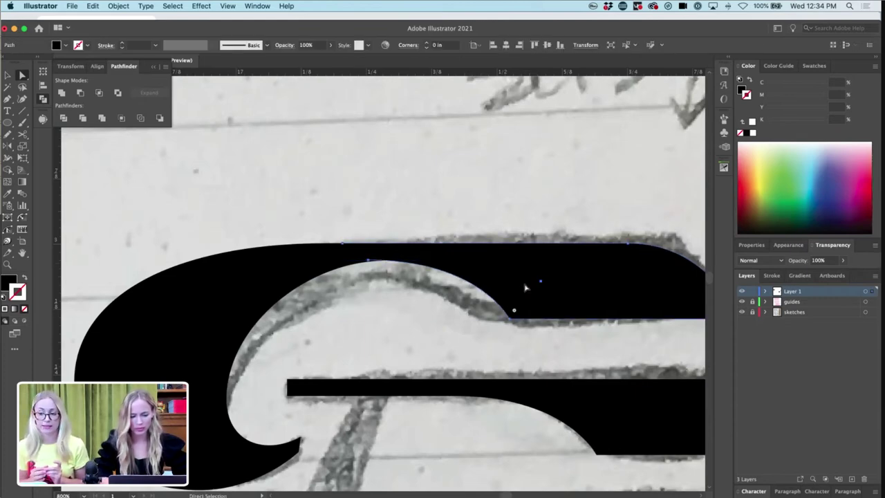
key("Right")
key("Right")
key("Right")
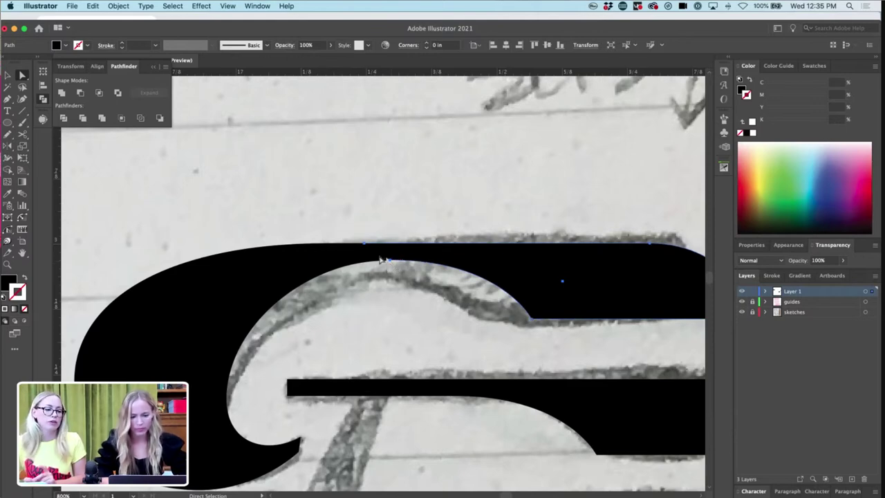
- Move the stray anchor at the crest of the C-shaped letter's inner curve sideways to remove the small notch
left_click(381, 260)
key("super+minus")
key("super+minus")
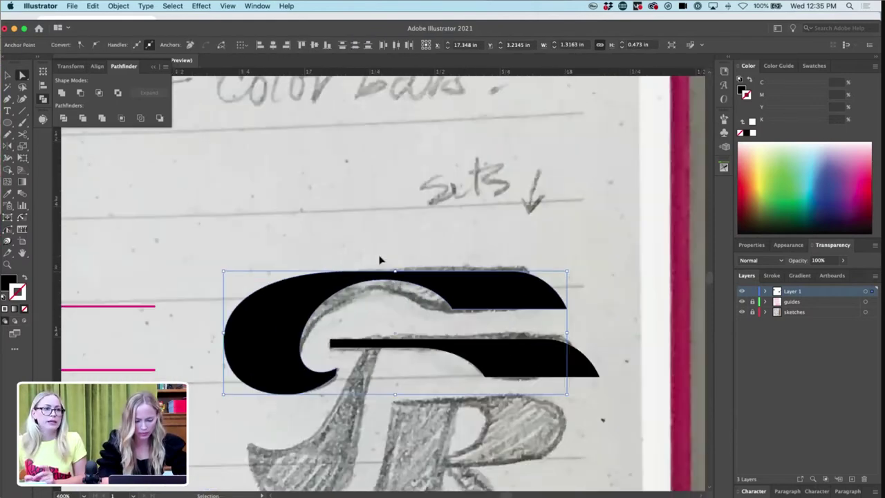
key("super+equal")
key("super+equal")
key("super+equal")
key("super+equal")
key("super+equal")
key("super+equal")
left_click(375, 272)
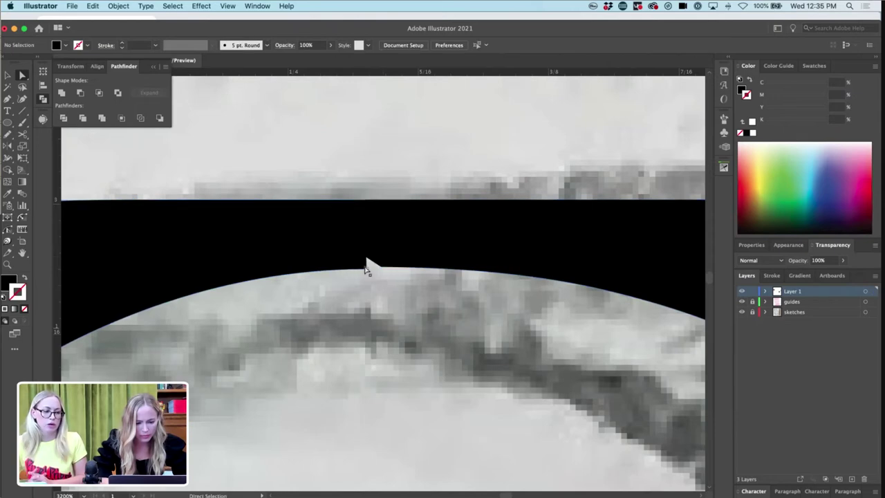
left_click(367, 269)
left_click_drag(366, 269, 381, 267)
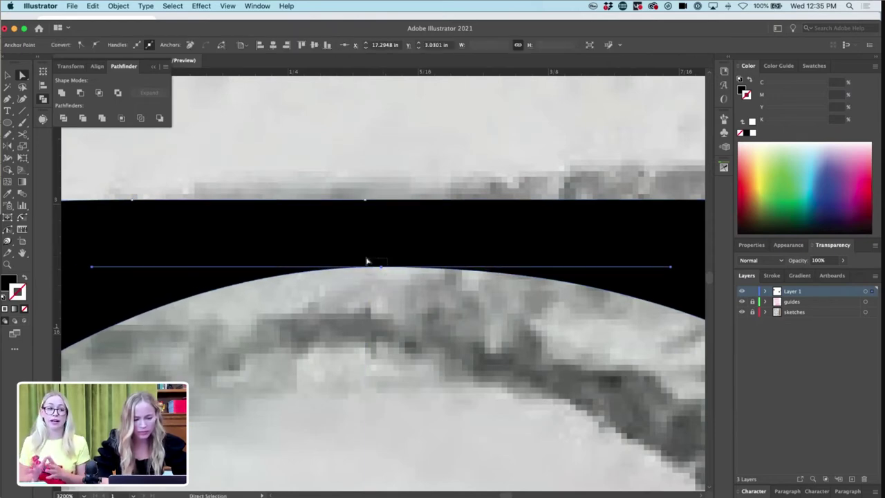
key("super+minus")
key("super+minus")
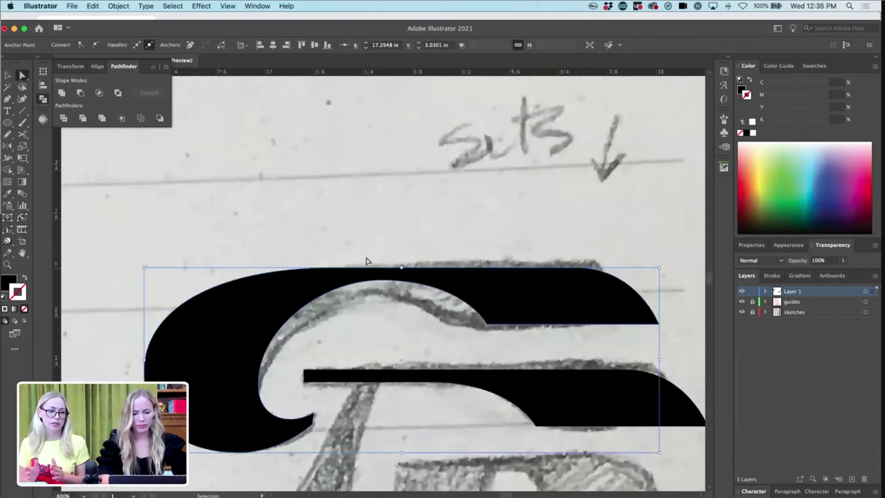
key("super+minus")
- Trace the left edge of the T's curved stem with the Pen tool, from the crossbar to the pointed lower-left tip
left_click(380, 384)
scroll(380, 384, "up", 5)
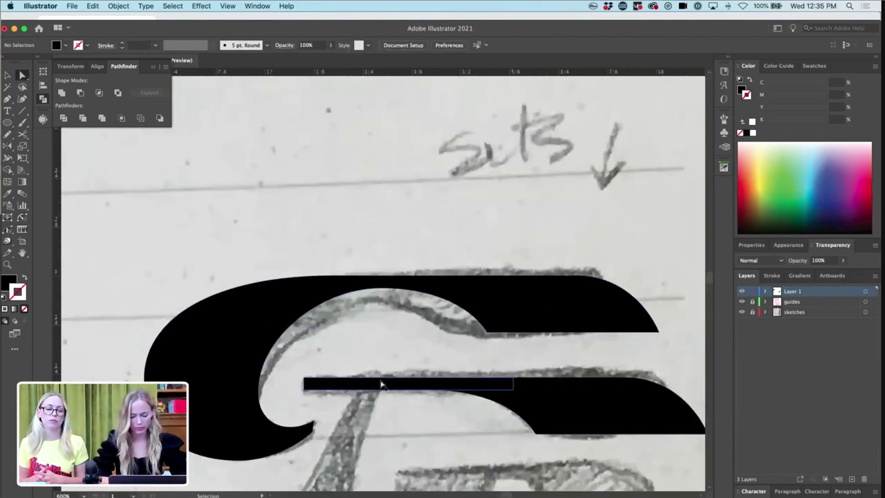
key("p")
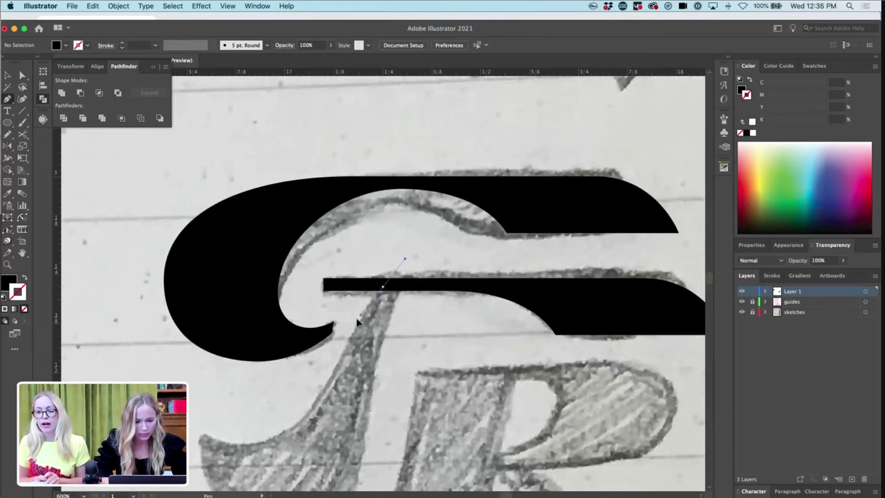
left_click_drag(358, 322, 355, 320)
left_click_drag(322, 389, 310, 419)
left_click_drag(253, 452, 243, 455)
left_click(242, 456, "super")
left_click(201, 437)
- Trace the T stem's rounded bottom and right edge up to the crossbar, close the shape and deselect it
scroll(222, 432, "down", 3)
left_click_drag(227, 429, 271, 454)
left_click(327, 455, "super")
left_click_drag(350, 450, 350, 450)
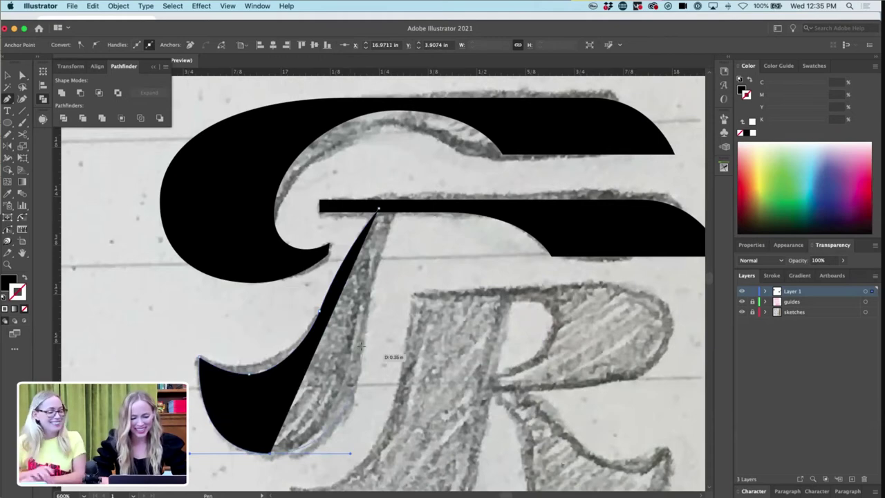
left_click_drag(372, 277, 374, 279)
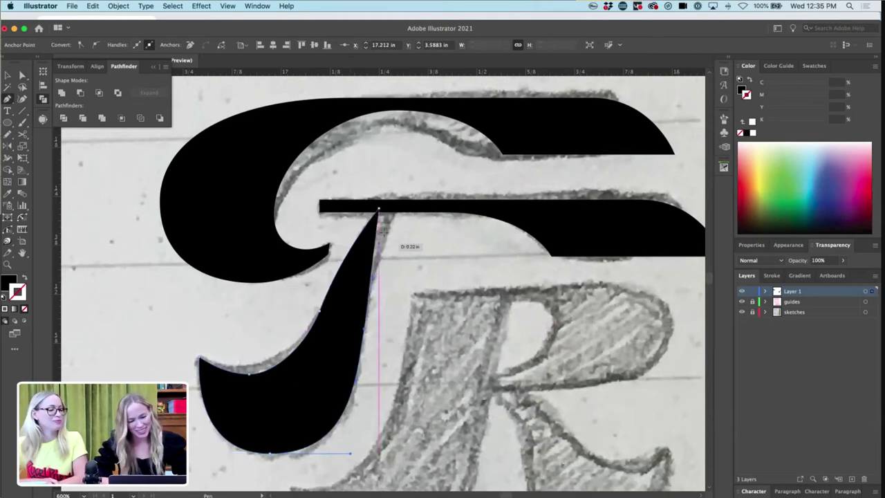
left_click_drag(399, 208, 413, 192)
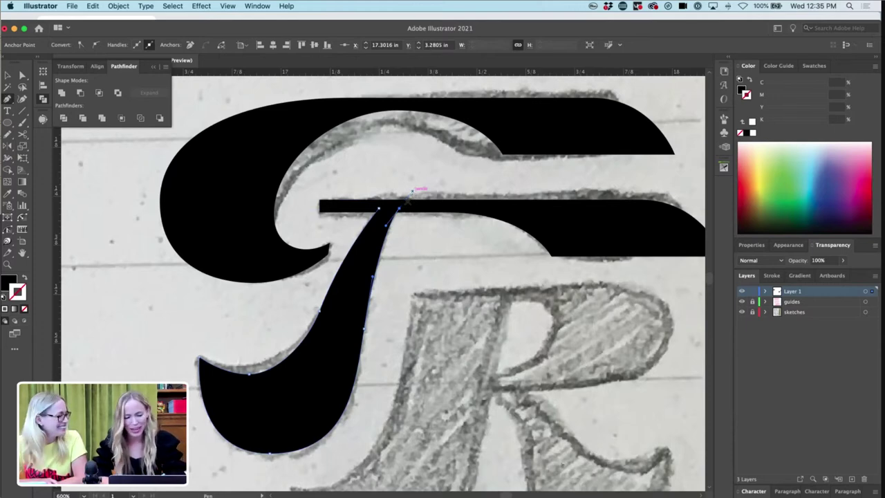
left_click_drag(399, 207, 379, 208)
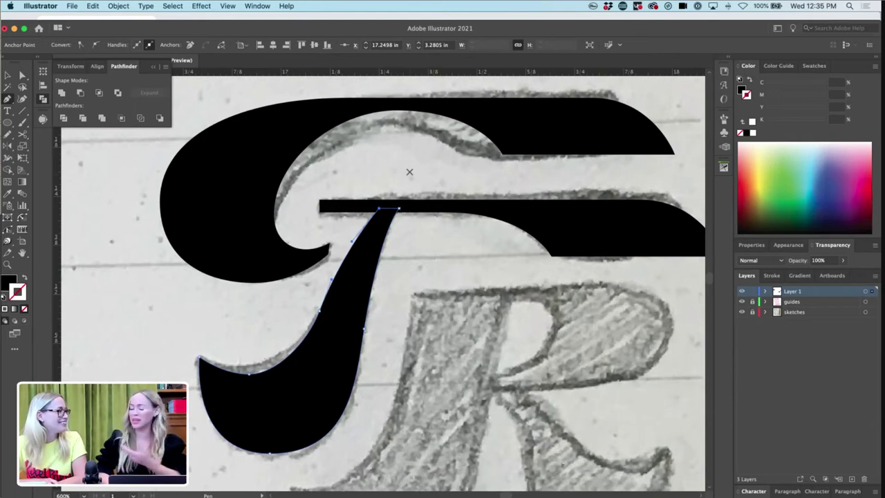
key("v")
left_click(417, 152)
- Adjust the curve handles along both edges of the T stem's upper part to smooth its outline
key("a")
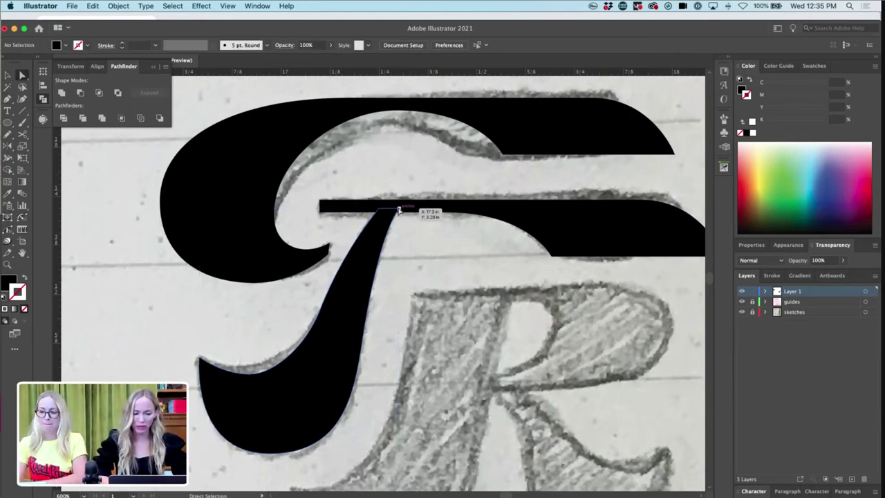
left_click(399, 209)
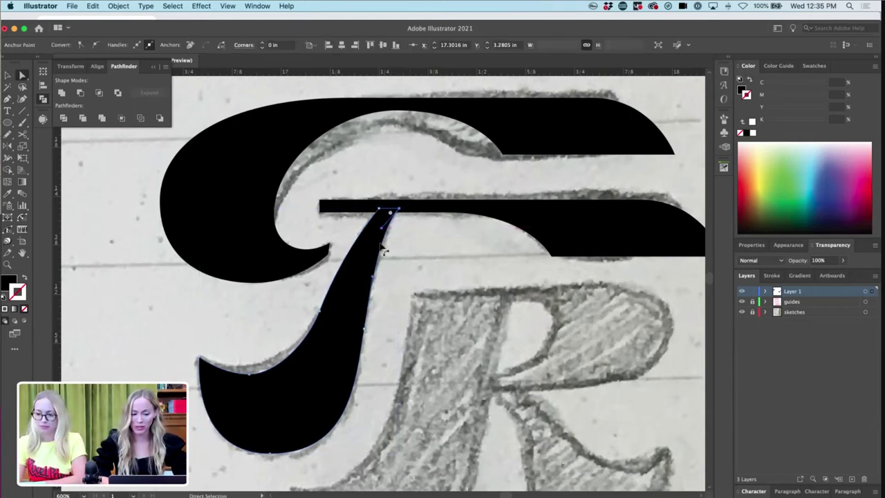
left_click(372, 274)
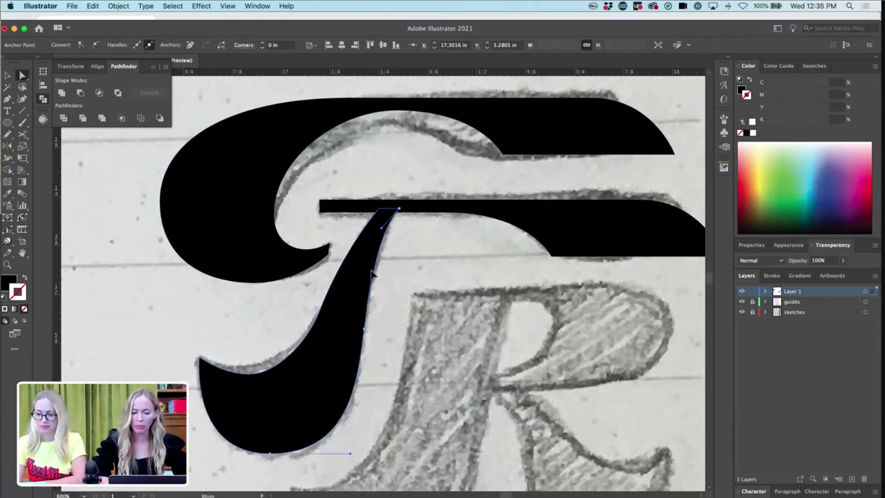
left_click(393, 267)
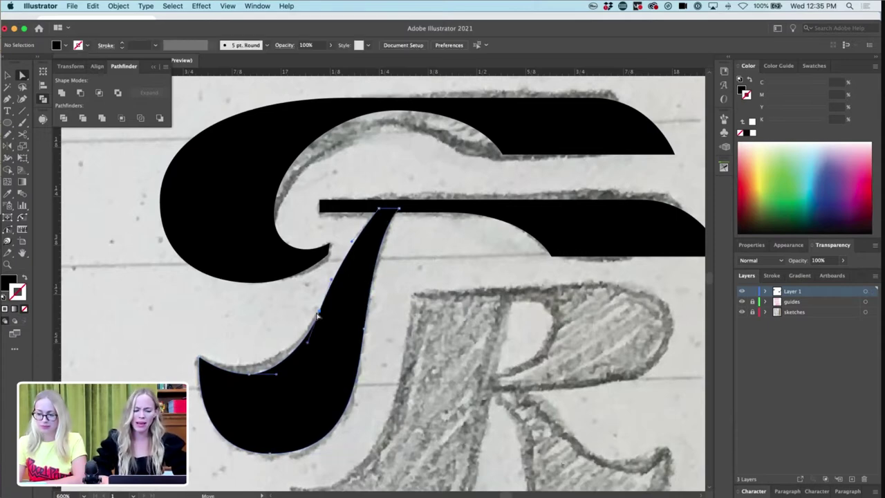
left_click(351, 256)
left_click_drag(353, 241, 361, 226)
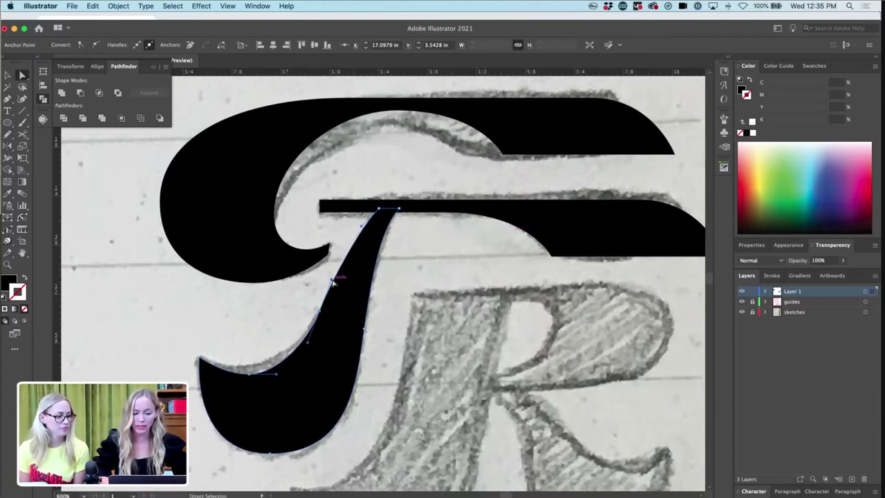
left_click_drag(339, 278, 338, 275)
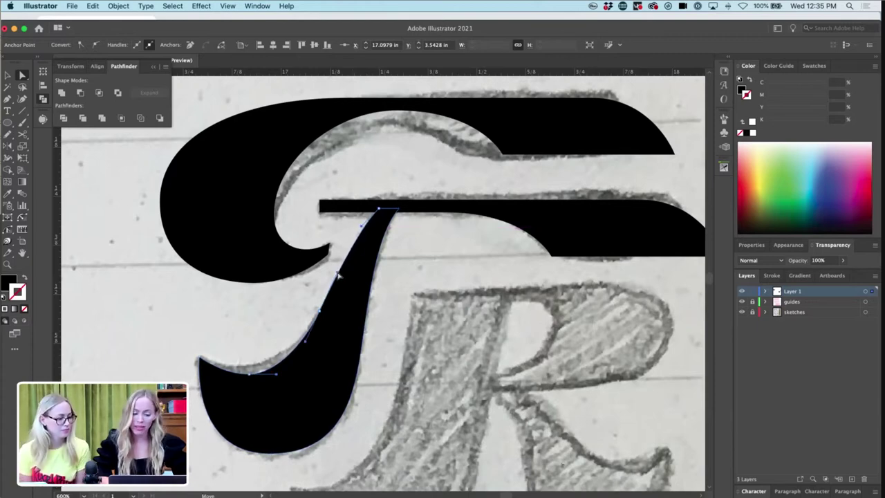
left_click(410, 315)
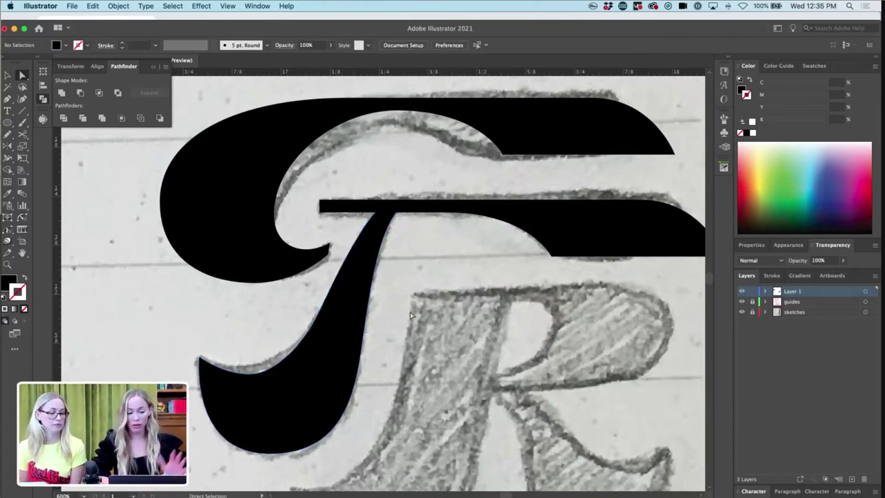
- Adjust the left handle of the anchor in the dip near the T stem's lower-left tip
left_click(257, 375)
left_click(248, 375)
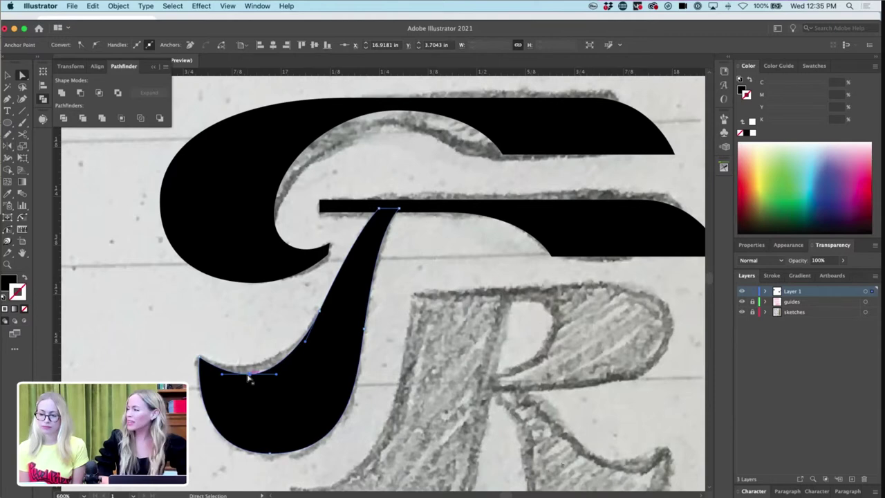
left_click_drag(220, 376, 217, 379)
left_click(253, 339)
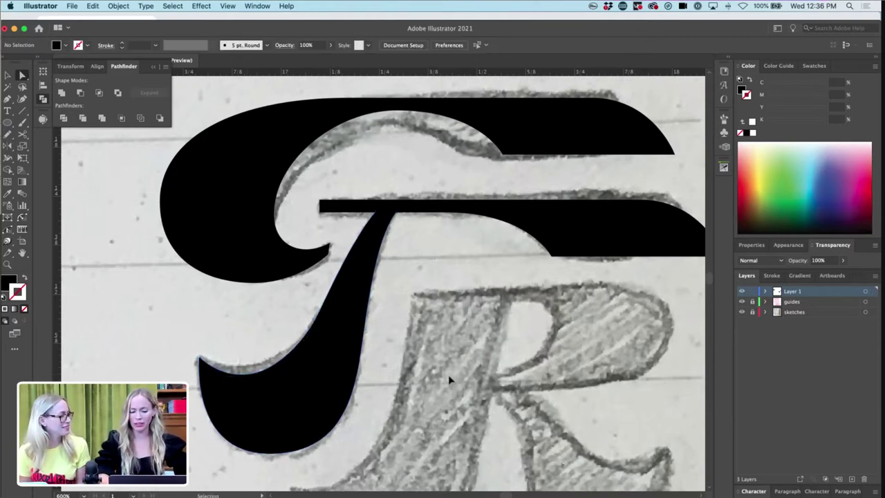
- Duplicate the T's stem shape and place the copy over the sketched stem of the R
key("super+minus")
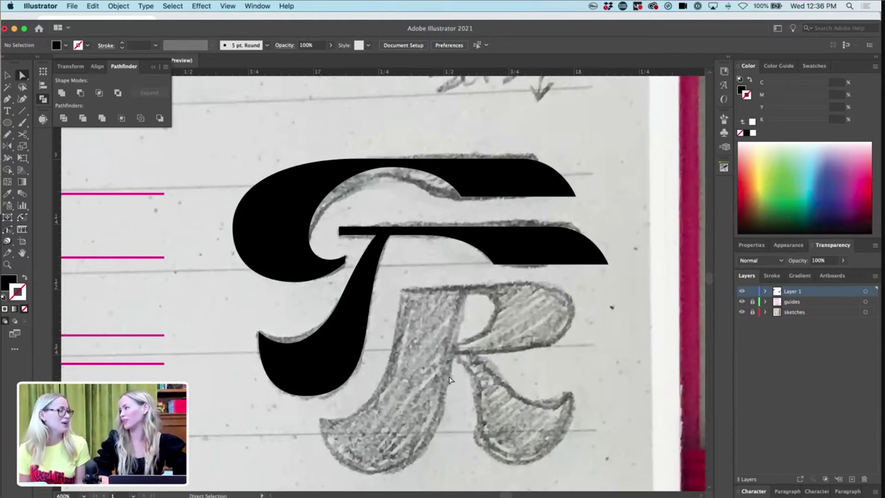
key("p")
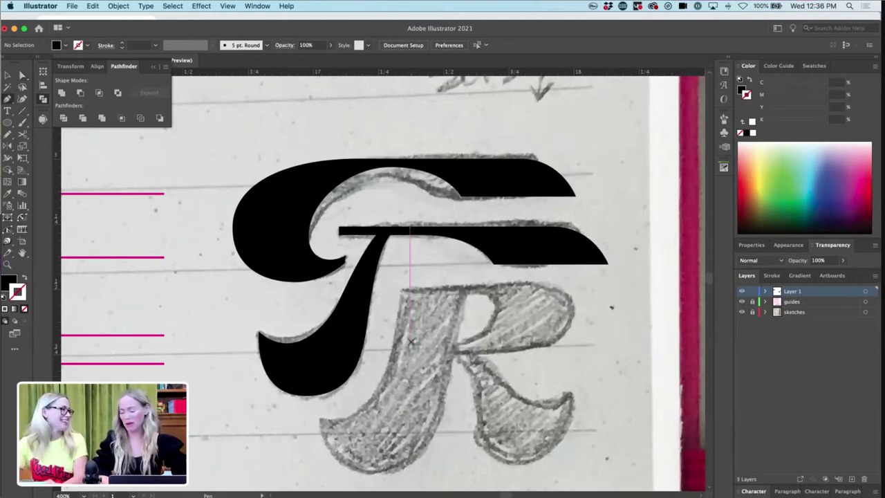
key("v")
left_click_drag(307, 357, 362, 431)
key("super+minus")
key("super+equal")
key("super+equal")
scroll(361, 435, "up", 5)
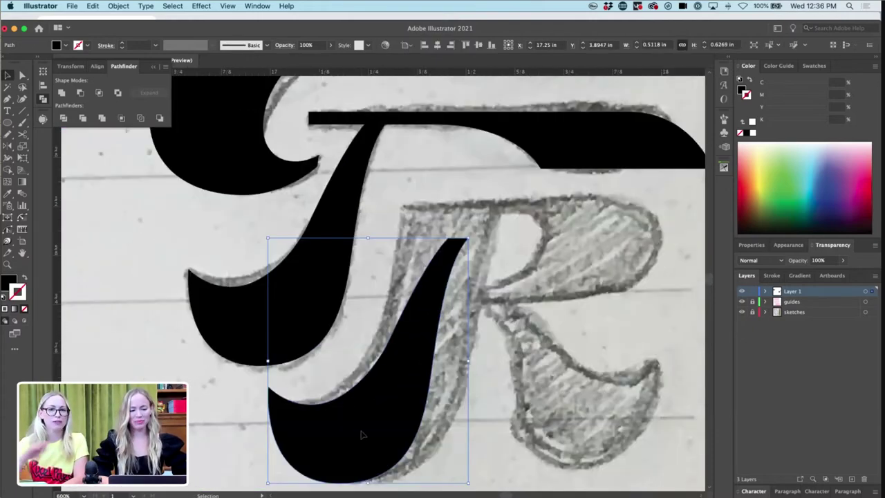
- Pull the upper corner of the C-shaped letter's lower terminal outward and up to form a longer, sharper tip
scroll(360, 429, "down", 2)
key("a")
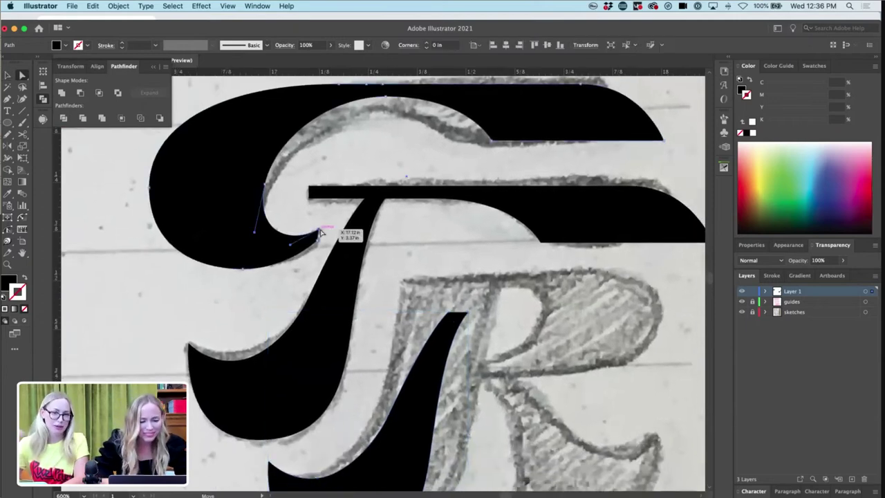
left_click(319, 231)
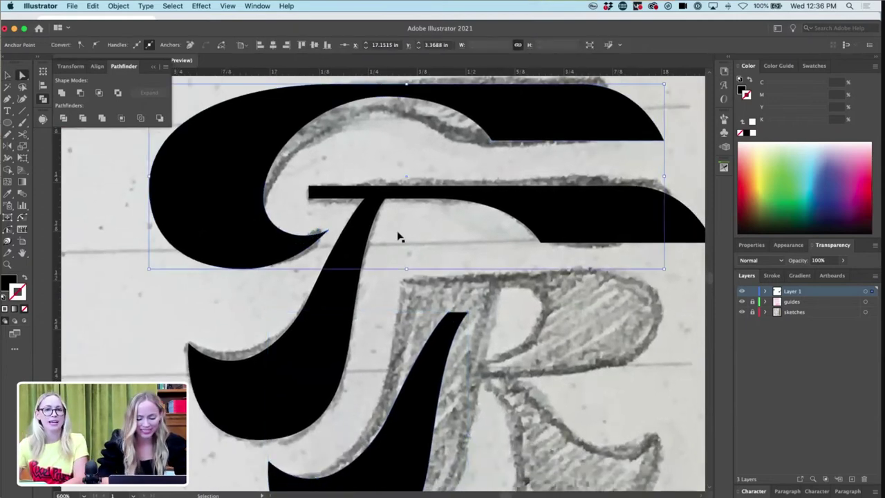
key("super+equal")
key("super+equal")
key("super+equal")
left_click(361, 310)
left_click(375, 285)
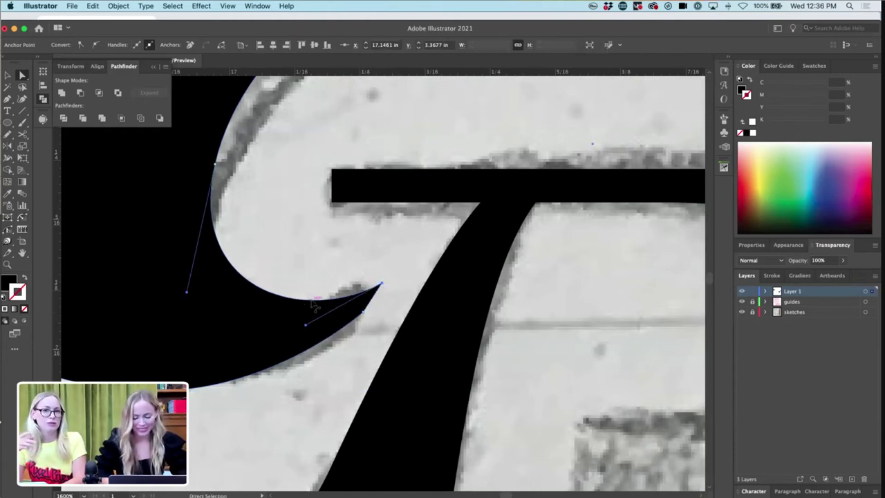
- Deepen the inner curve leading to the C-shaped letter's tip and nudge the terminal's lower corner slightly down
left_click_drag(312, 301, 302, 311)
left_click_drag(363, 313, 364, 317)
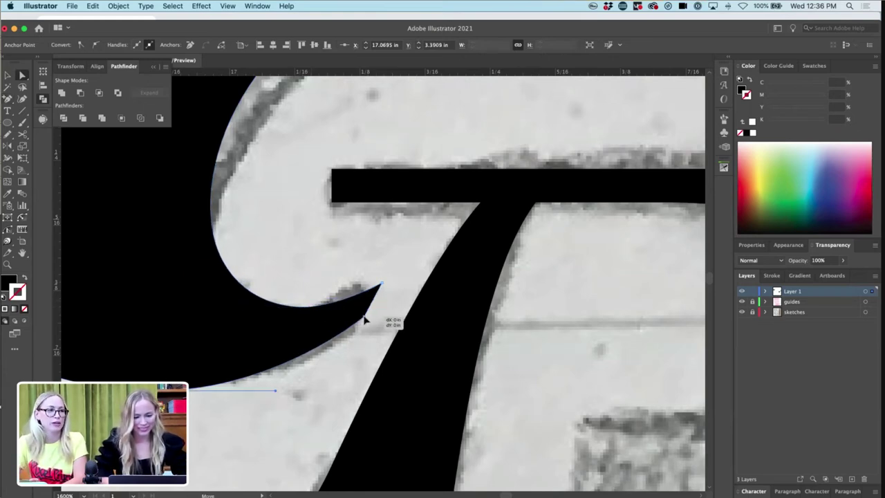
left_click(395, 283)
- Move the copied stem's two top corners out to the upper-left and upper-right corners of the R's sketched stem
key("super+minus")
key("super+minus")
key("super+minus")
key("super+minus")
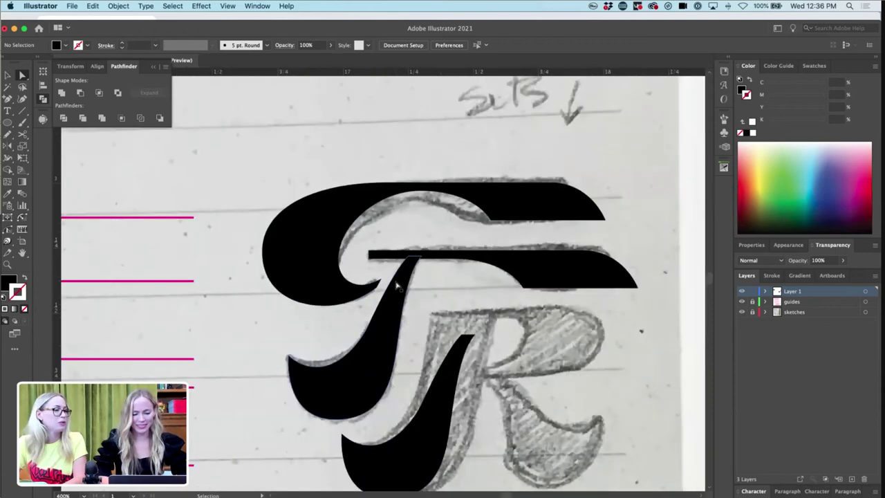
scroll(544, 278, "down", 1)
key("super+plus")
left_click_drag(477, 289, 439, 262)
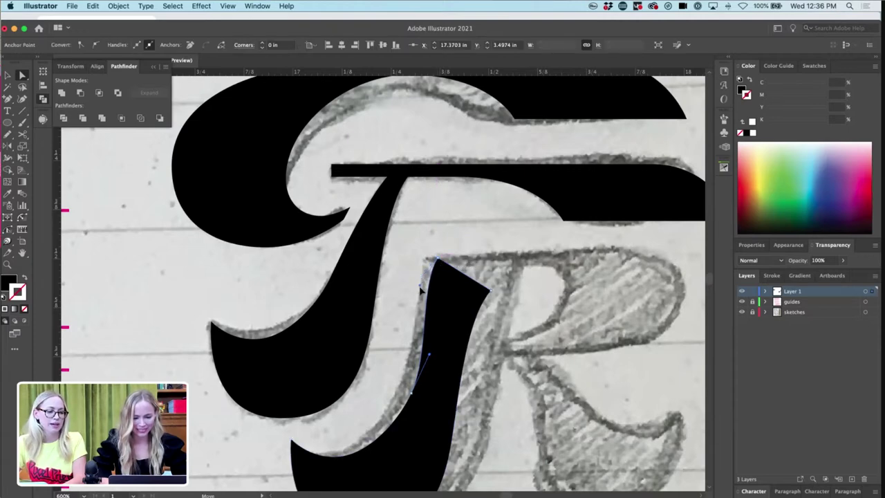
left_click_drag(493, 294, 515, 256)
- Move the R stem's right-edge anchor outward to the sketch outline and extend its lower handle to shape the curve
scroll(475, 290, "down", 3)
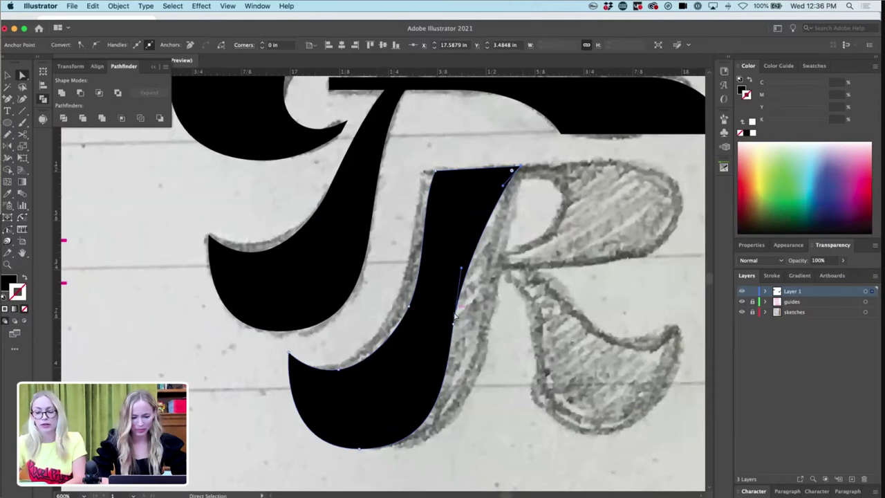
left_click_drag(455, 325, 489, 323)
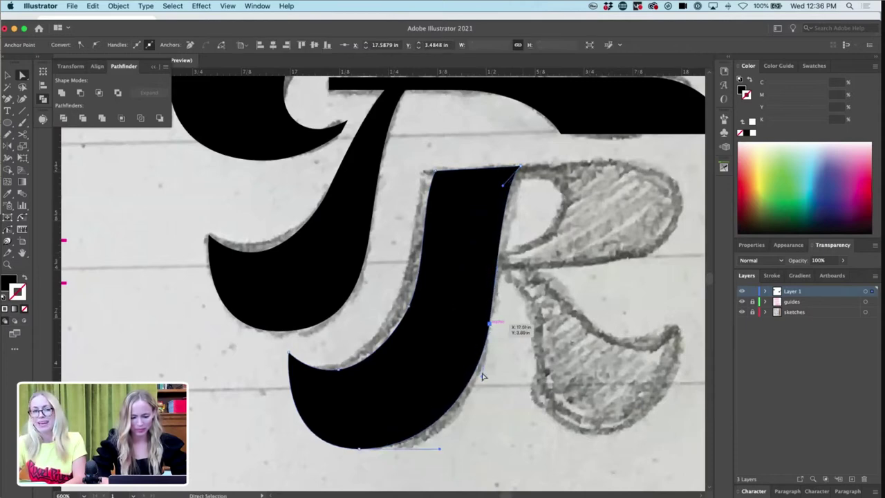
left_click_drag(482, 379, 476, 391)
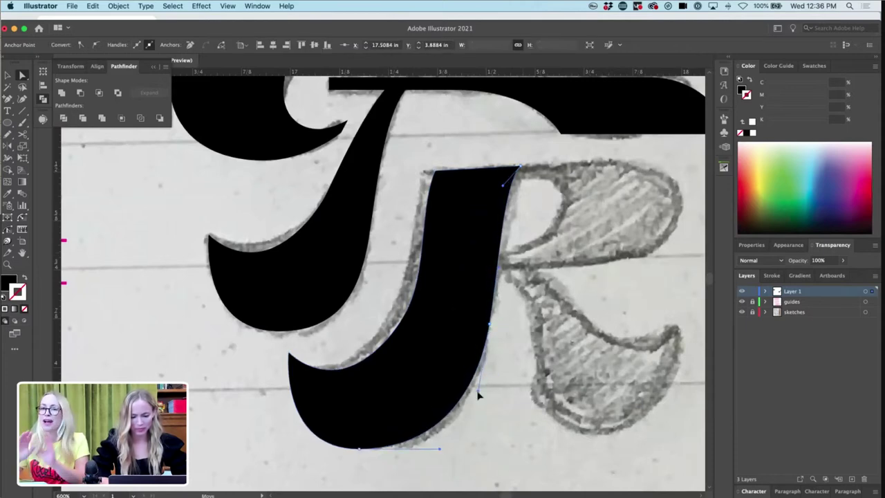
- Nudge the R stem's bottom anchor right, its inner-curve anchor left, and its top-right corner and right-edge anchor outward to the sketch
left_click(361, 450)
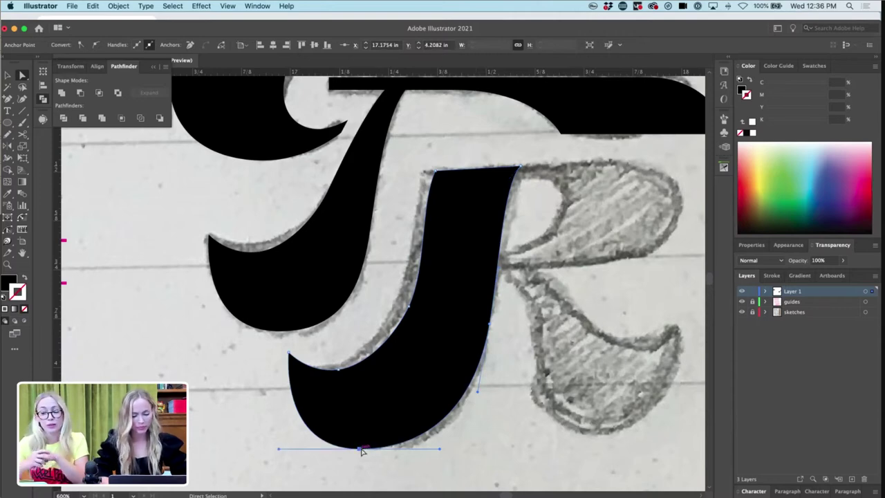
left_click_drag(361, 450, 366, 451)
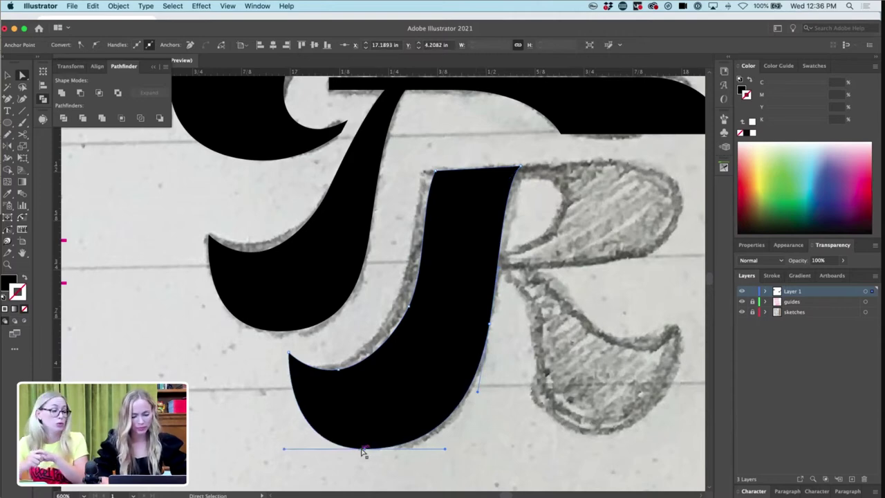
left_click(408, 307)
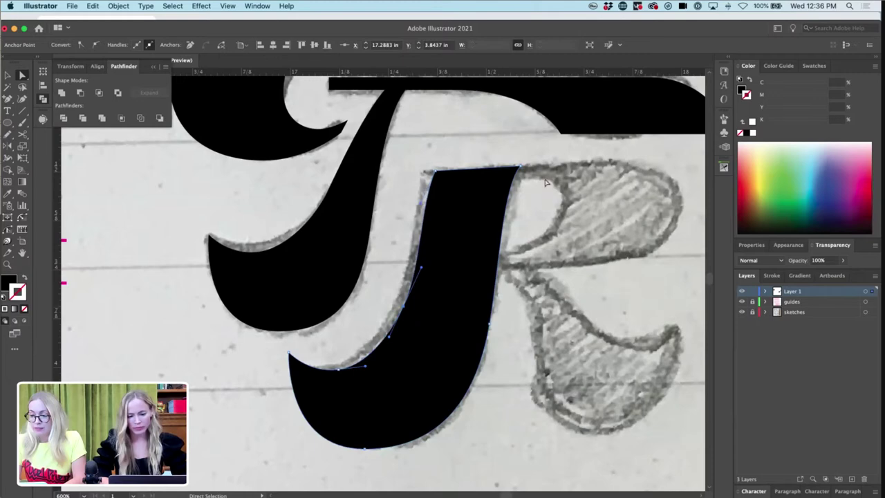
left_click(519, 169)
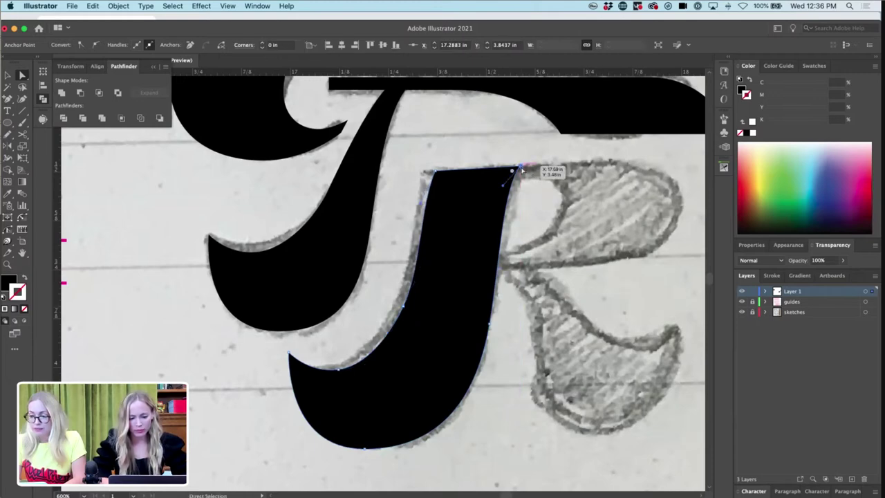
left_click(490, 323, "shift")
key("Right")
key("super+shift+a")
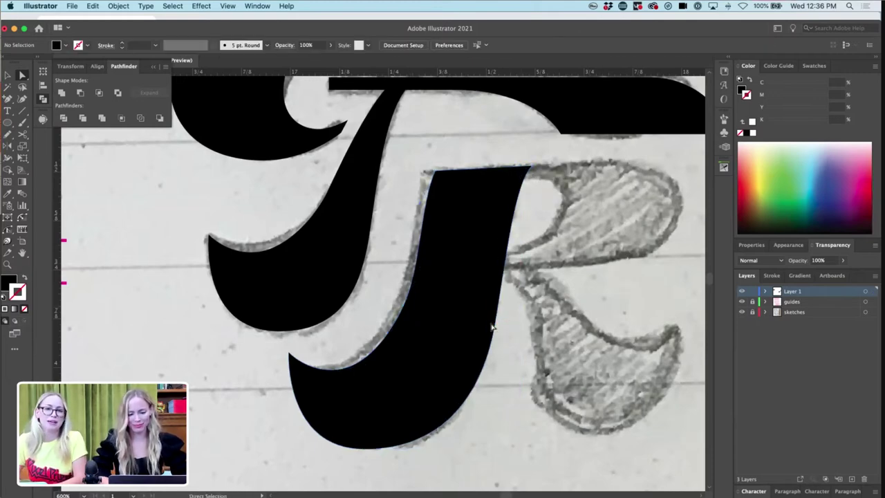
- Duplicate the C-shaped letter, rotate the copy 180°, and position it over the R's sketched bowl
key("super+minus")
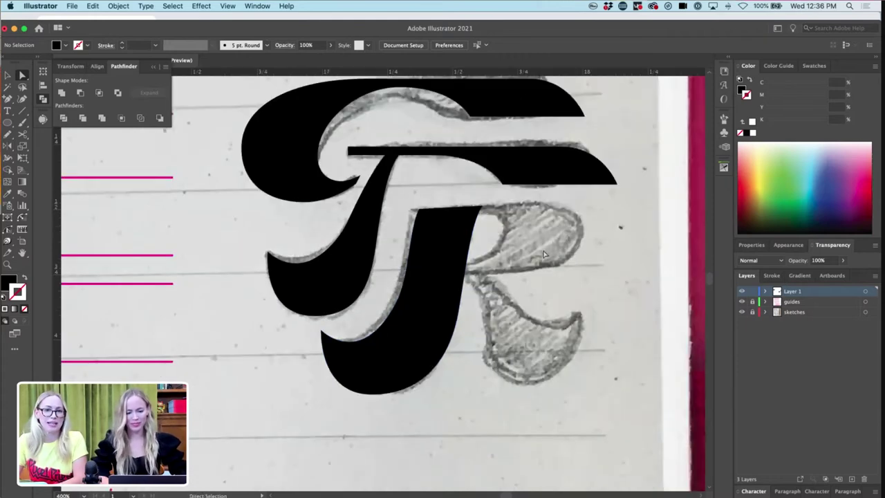
scroll(543, 255, "up", 5)
key("v")
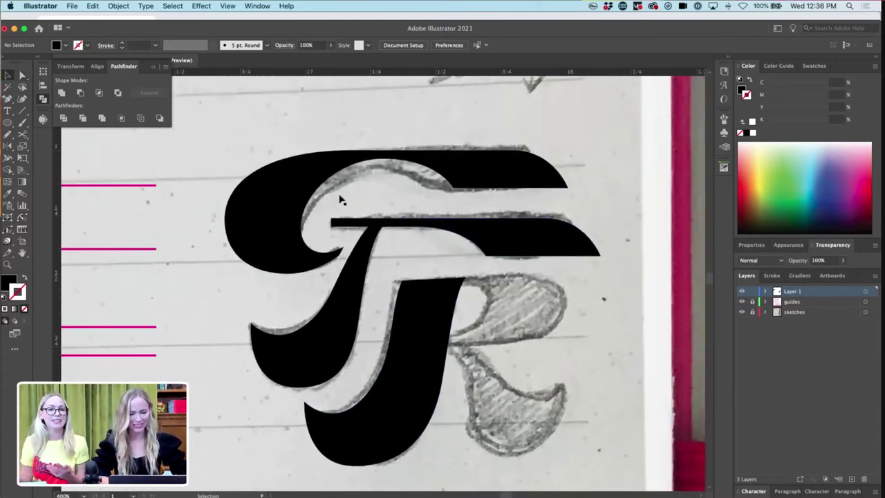
left_click(271, 211)
left_click_drag(271, 211, 498, 365)
scroll(698, 261, "right", 5)
scroll(698, 261, "down", 2)
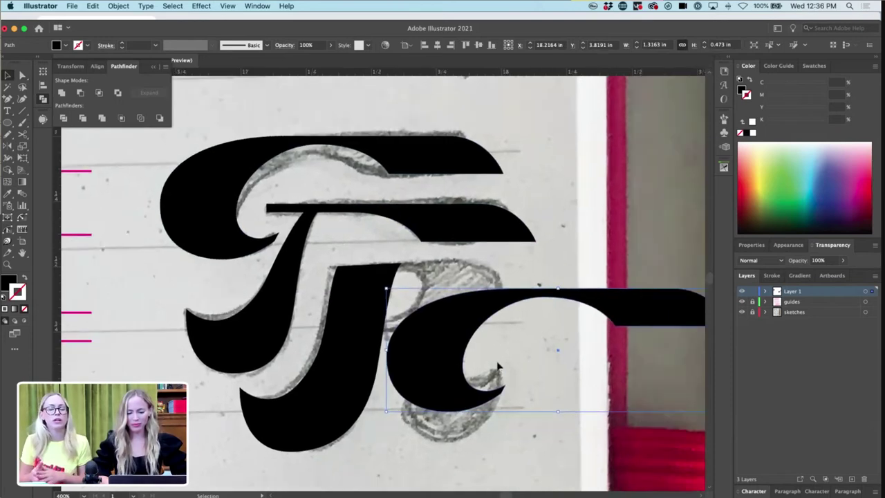
left_click_drag(683, 268, 338, 394)
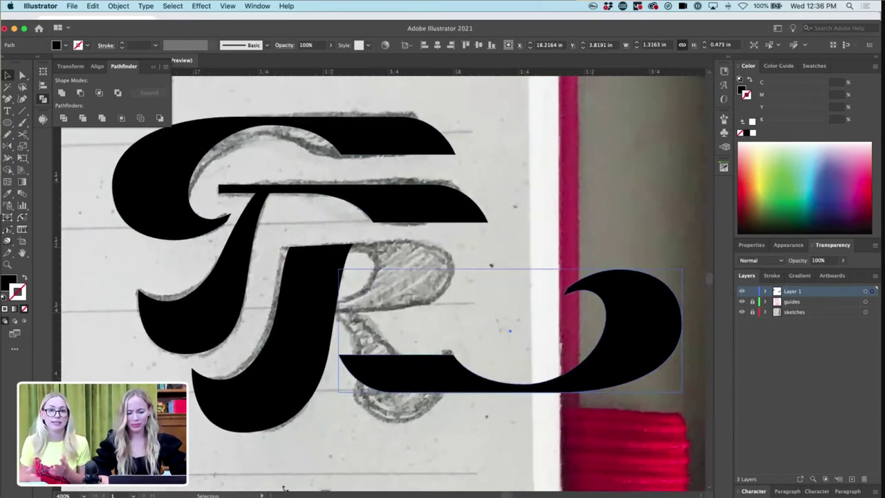
left_click_drag(563, 373, 377, 315)
- Erase a vertical cut through the rotated copy beside the R's stem and delete the leftover piece on the stem's far side
key("c")
key("shift+e")
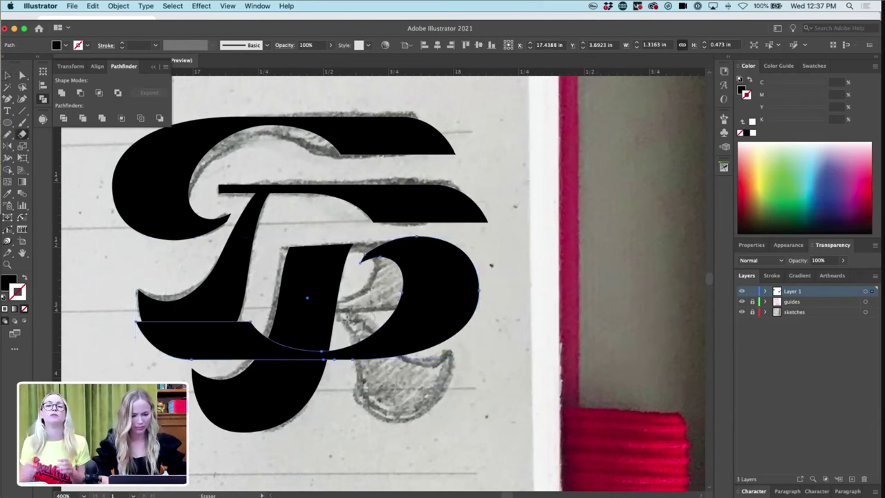
left_click_drag(332, 342, 330, 404)
key("a")
left_click(382, 391)
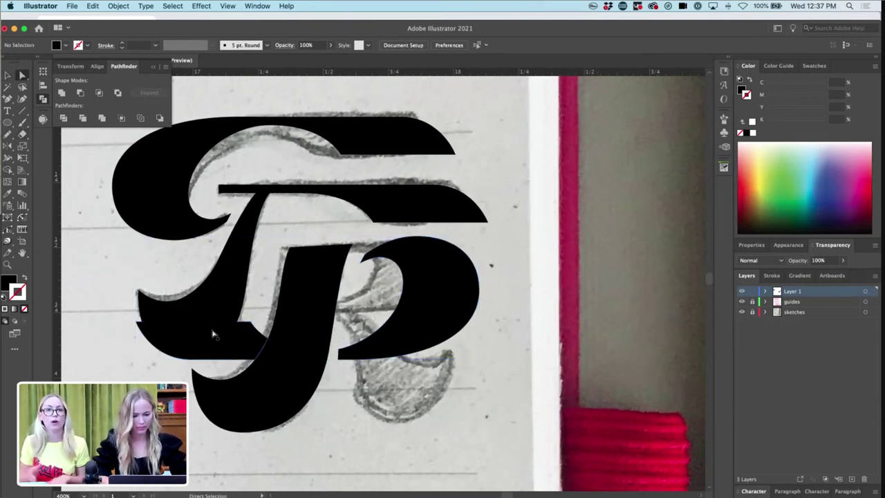
left_click(242, 344)
key("Delete")
- Cut the bowl's path at its top and upper inner anchors and delete the pointed tip between them
key("super+equal")
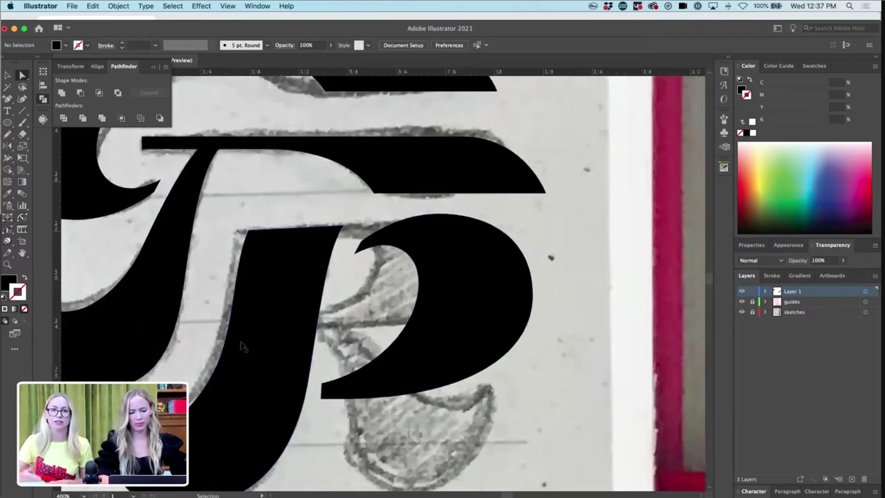
left_click(465, 281)
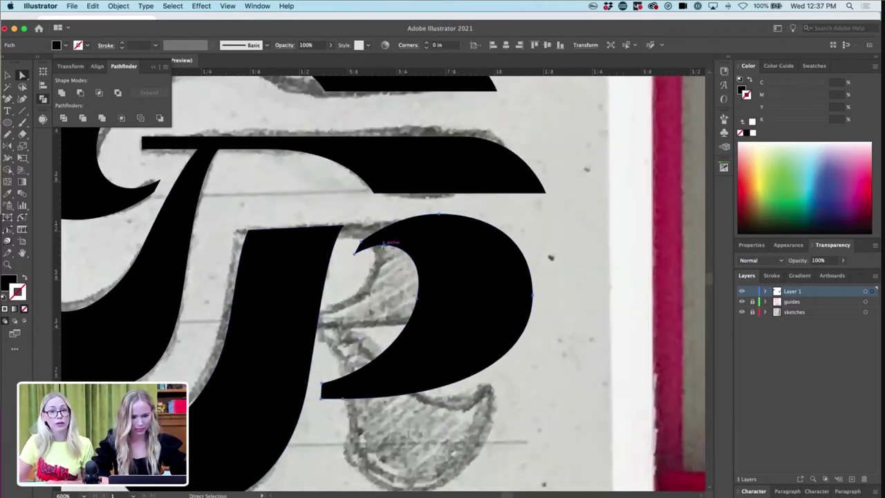
key("c")
key("a")
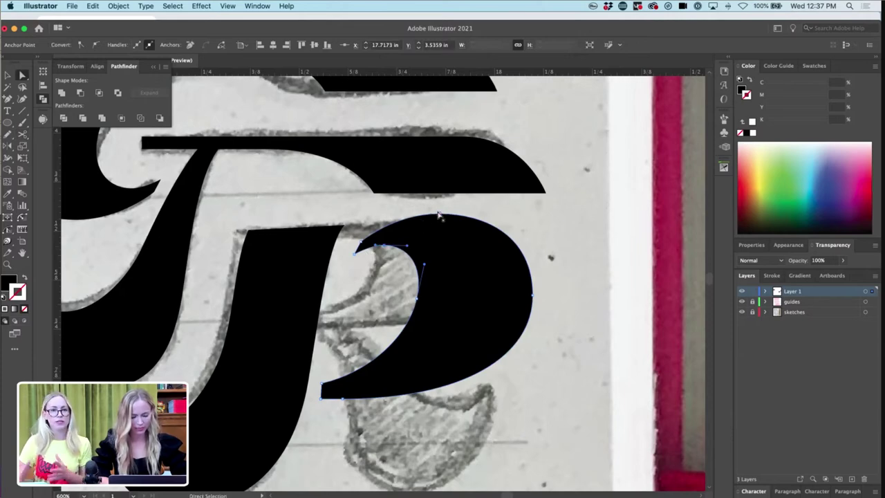
left_click(439, 216)
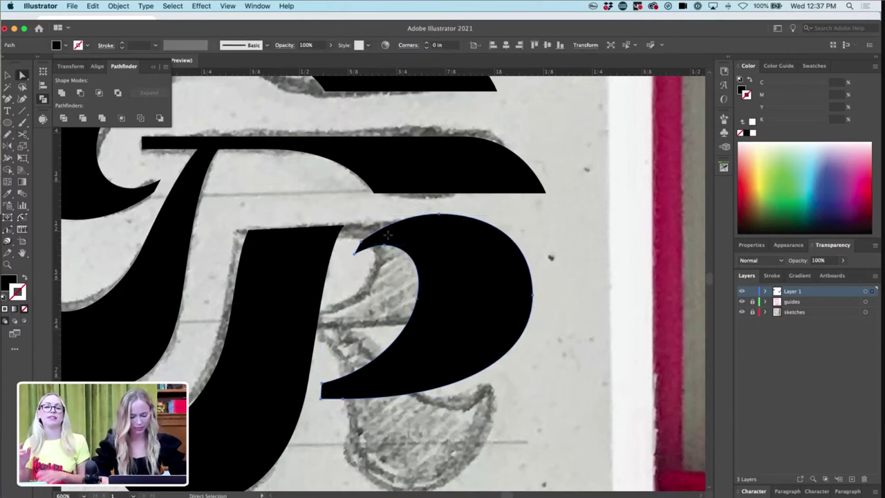
key("c")
left_click(439, 213)
key("a")
left_click(378, 239)
key("Delete")
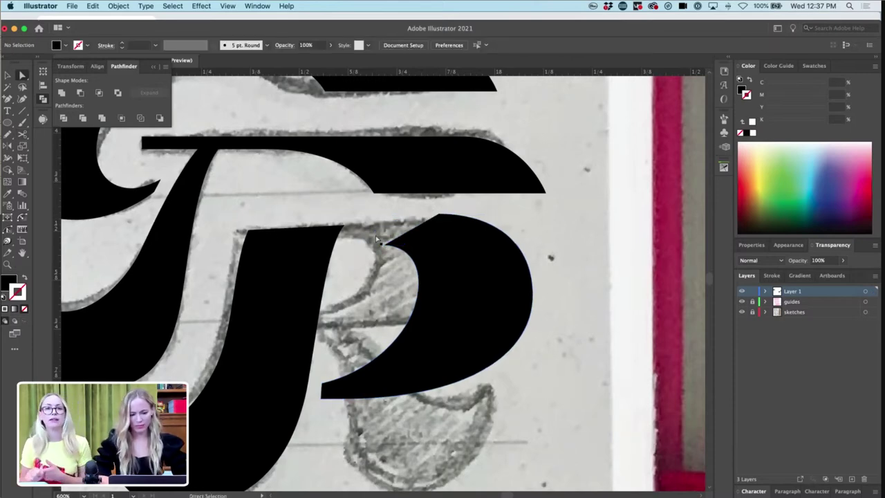
- Move the bowl's top anchor down and inward to meet the height of the R stem's top edge
key("p")
key("a")
left_click_drag(439, 215, 418, 225)
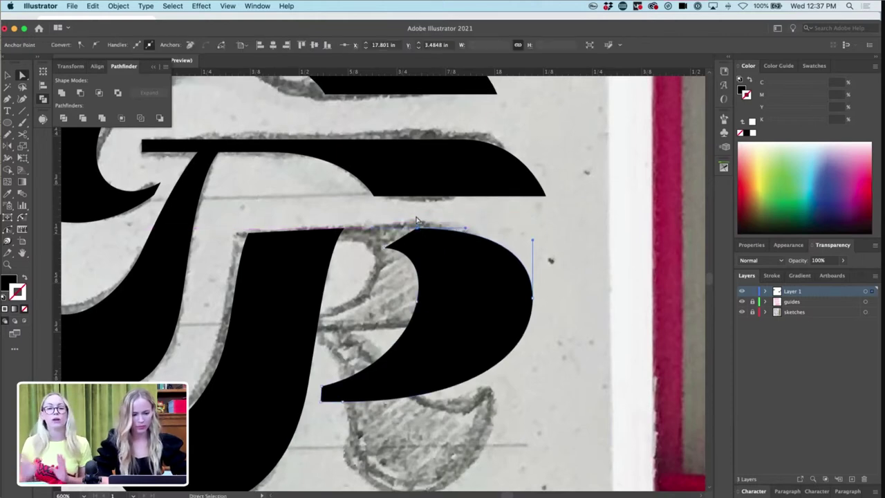
- Copy the T's thin crossbar across the top of the R and align the stem's two top corners to the higher one
scroll(418, 226, "up", 2)
left_click_drag(252, 181, 397, 271)
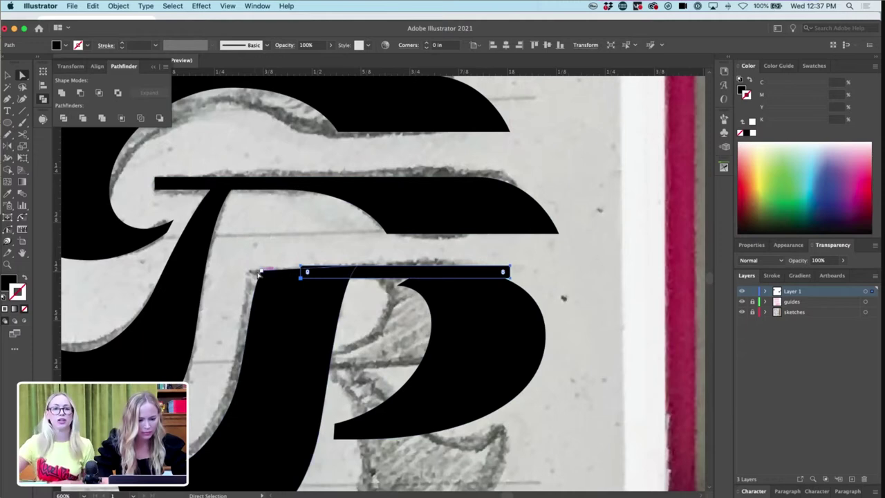
left_click(262, 271)
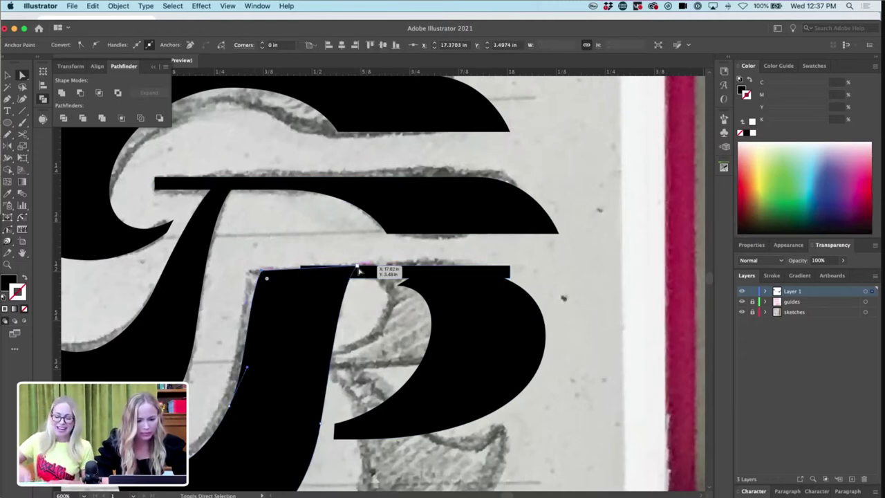
left_click(356, 267, "shift")
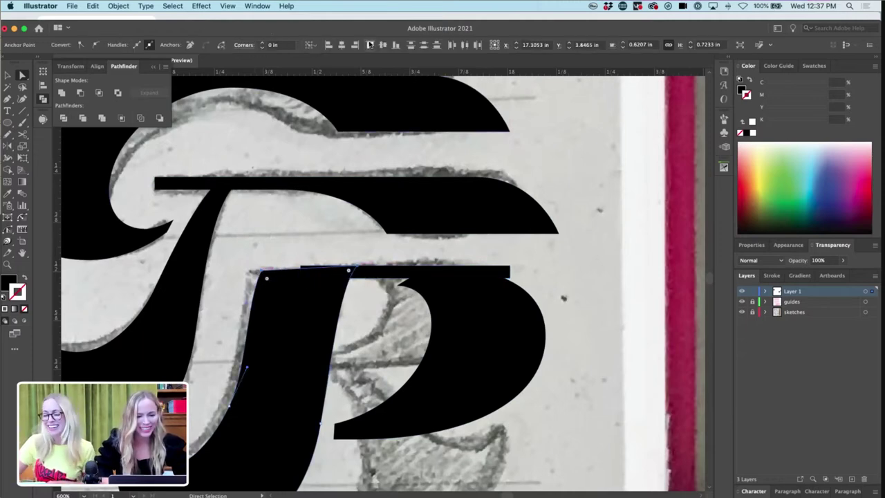
left_click(369, 45)
left_click(555, 270)
left_click(555, 270)
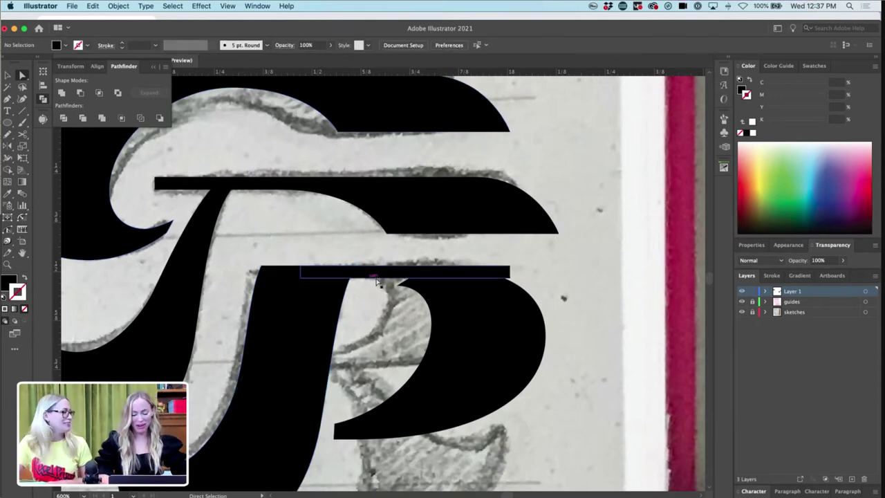
- Bring the bowl's upper inner corner onto the crossbar's lower edge and shorten the bar's outer end to sit within the bowl
key("super+equal")
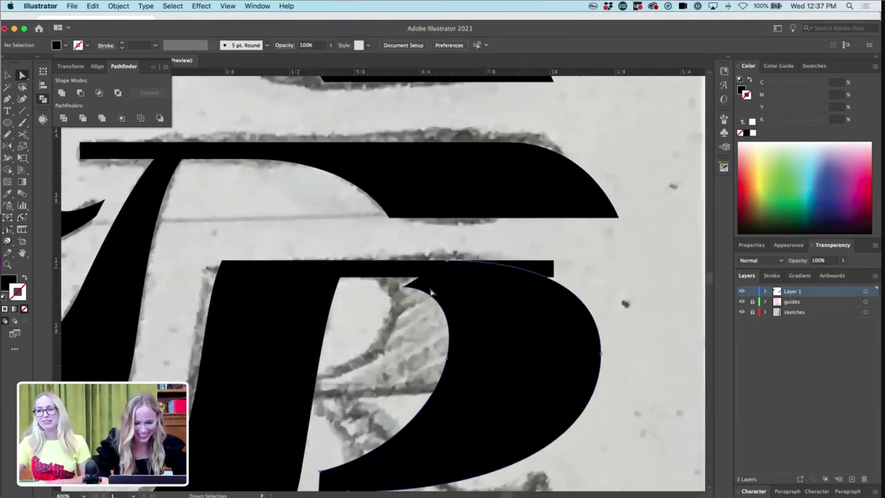
left_click_drag(405, 284, 556, 260)
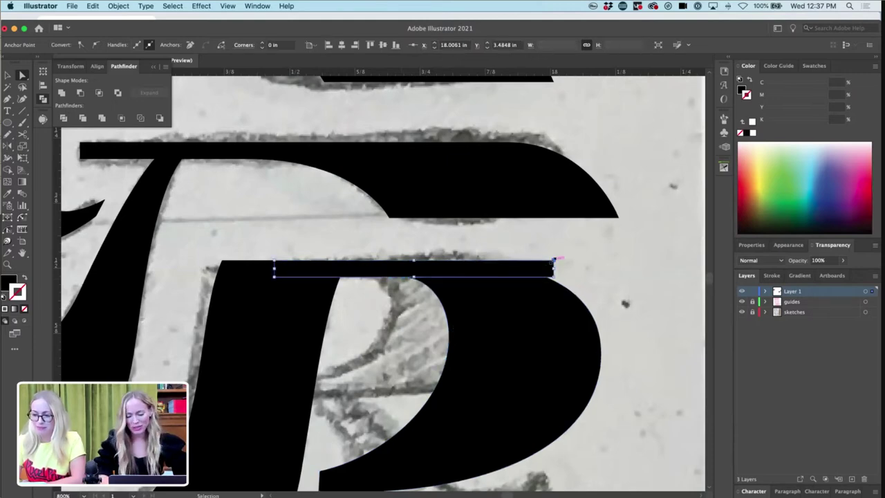
key("super+minus")
key("super+minus")
key("super+minus")
scroll(552, 263, "left", 4)
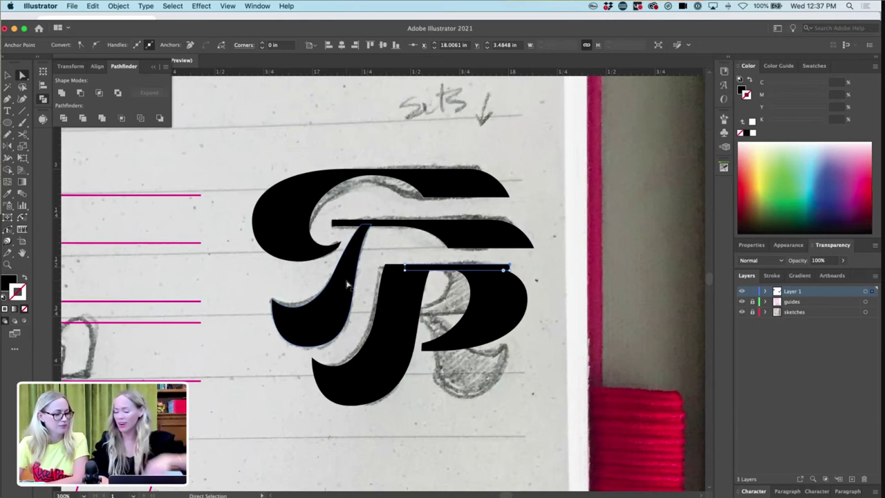
scroll(509, 271, "up", 5)
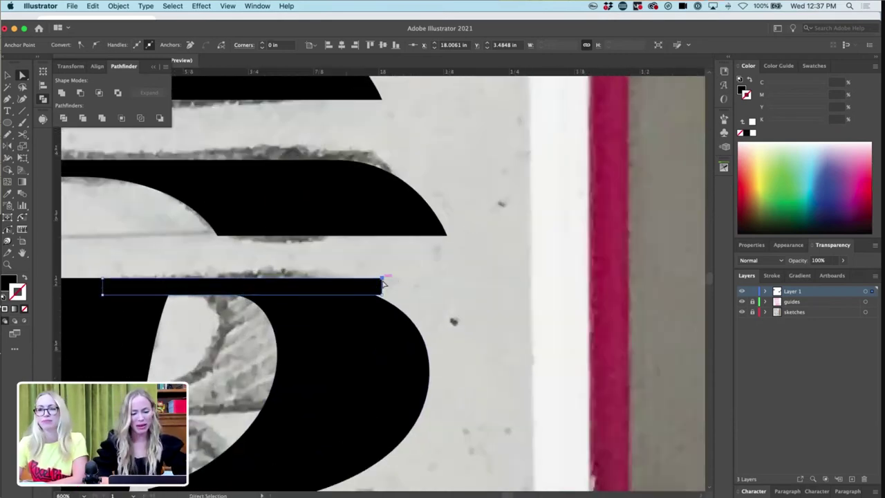
left_click_drag(381, 286, 278, 297)
left_click(428, 267)
scroll(431, 270, "down", 3)
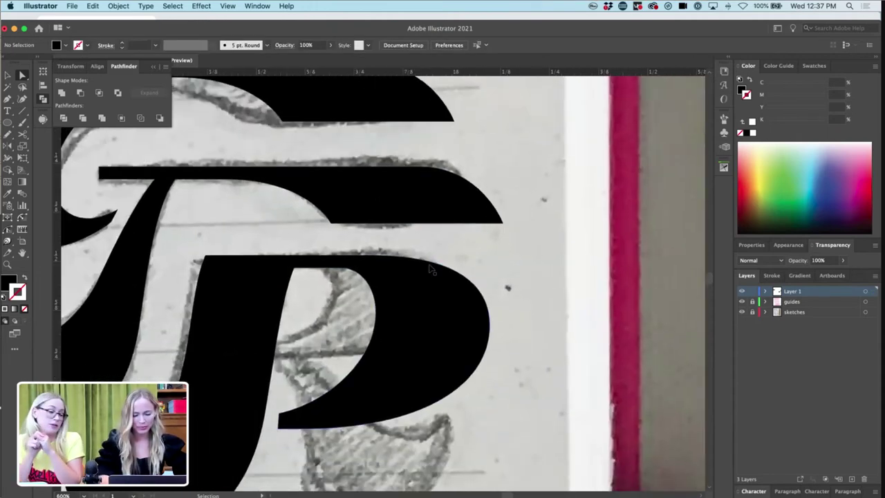
- Adjust the anchor at the top of the R's counter to smooth the transition from crossbar to bowl
scroll(431, 269, "up", 3)
left_click_drag(296, 251, 320, 261)
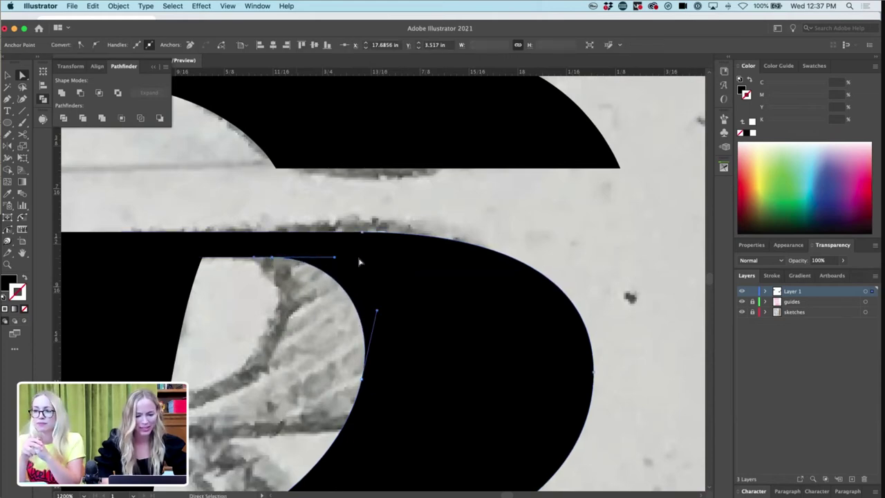
left_click(512, 240)
scroll(511, 240, "down", 5)
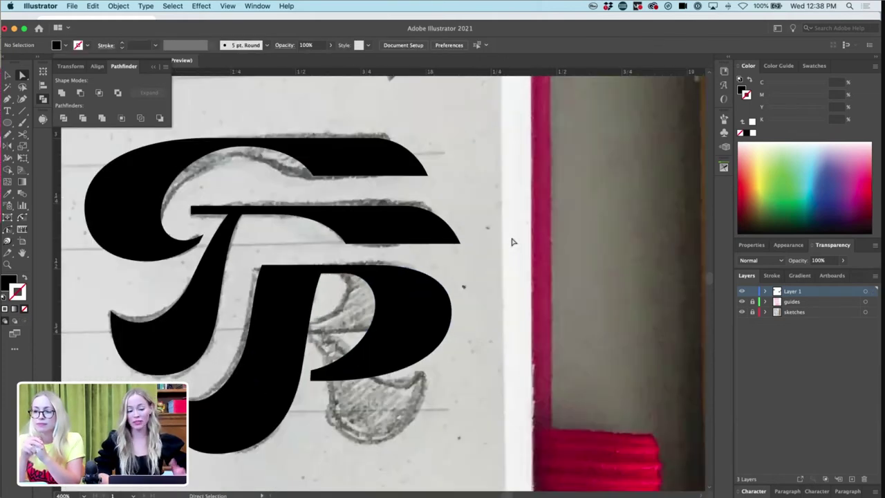
- Duplicate the T's curved stem and place the copy below the R's bowl as the basis for the leg
key("super+=")
key("super+-")
scroll(511, 241, "left", 3)
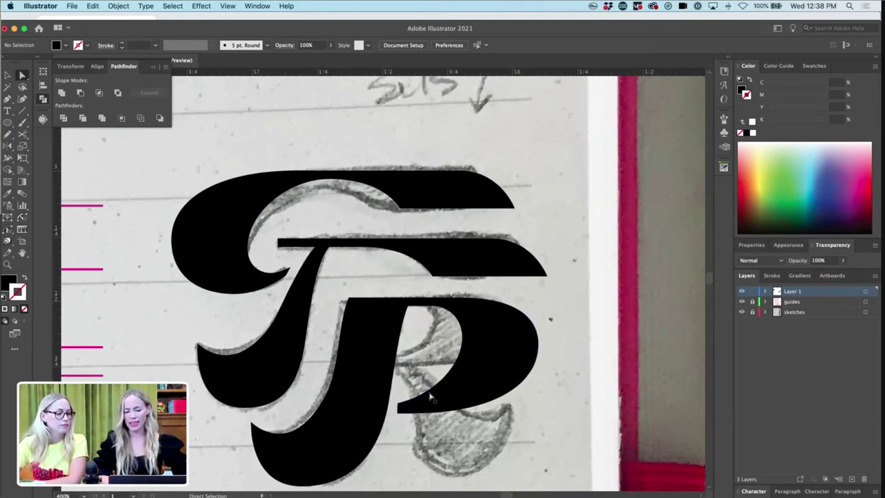
key("super+minus")
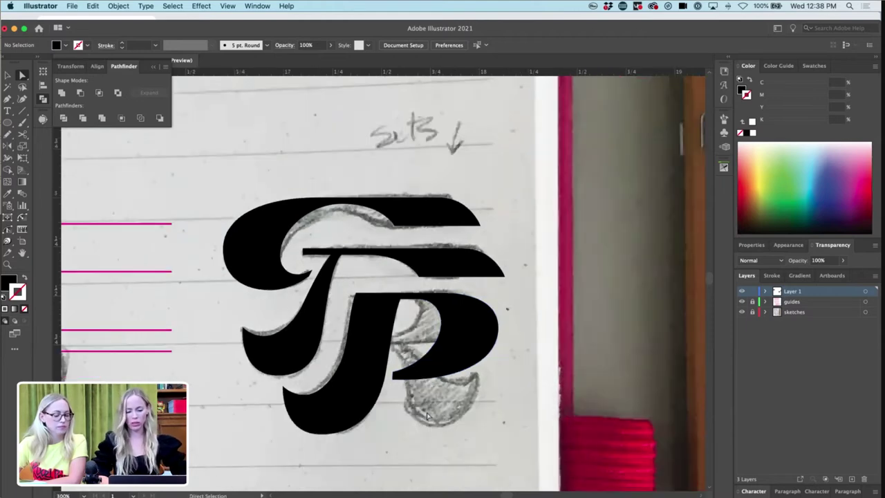
key("v")
left_click_drag(290, 342, 465, 434, "alt")
left_click(119, 6)
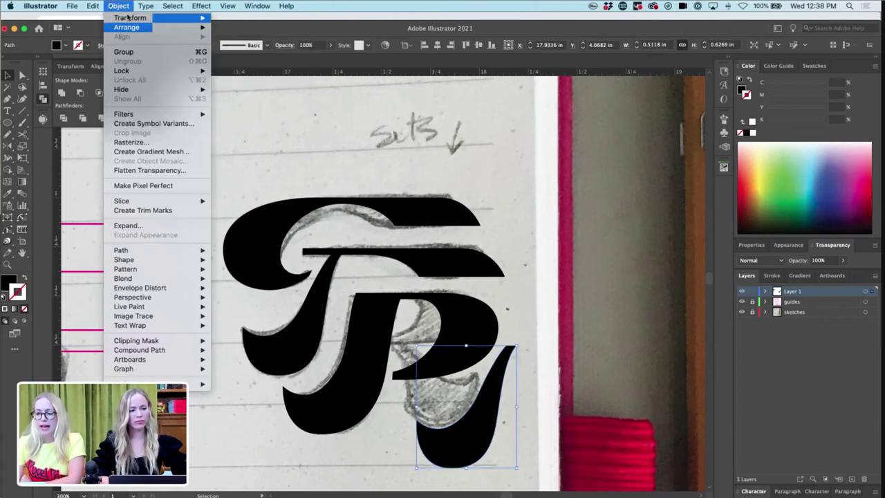
mouse_move(152, 16)
left_click(238, 54)
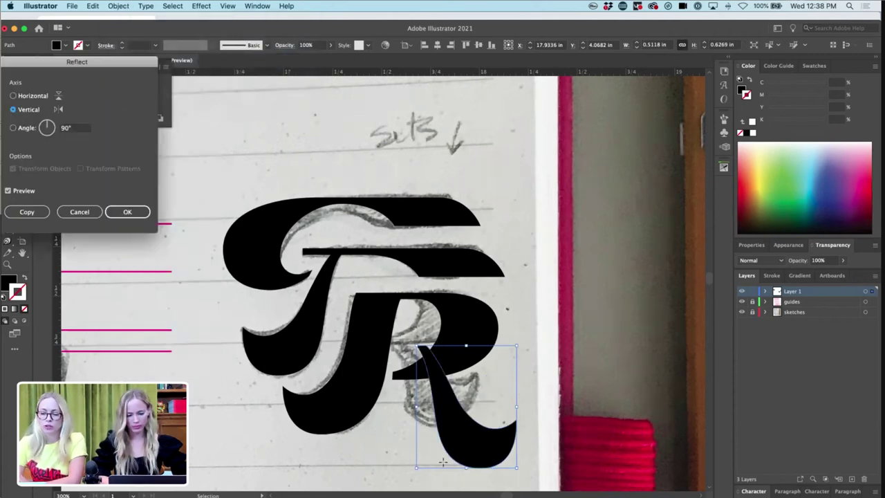
left_click(69, 212)
- Try to straighten the outer edge of the R's stem by retracting the curve handles between its upper outer corner and the anchor below
key("a")
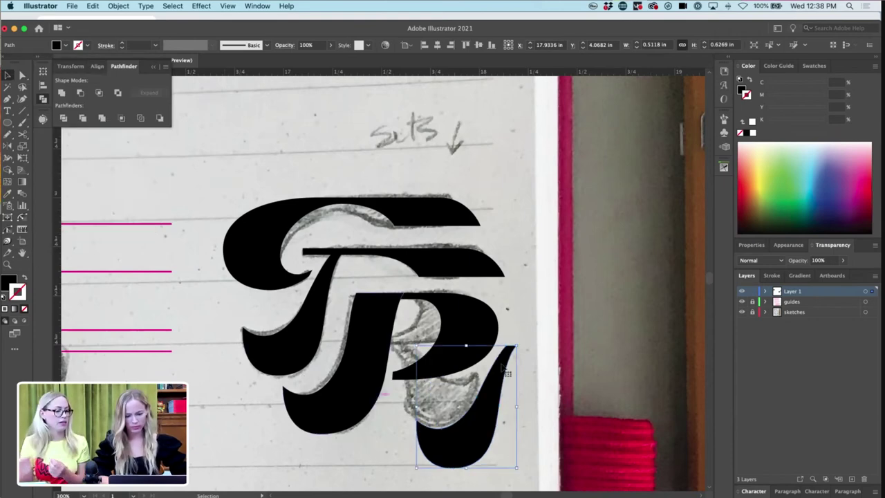
left_click(534, 321)
key("super+equal")
key("super+equal")
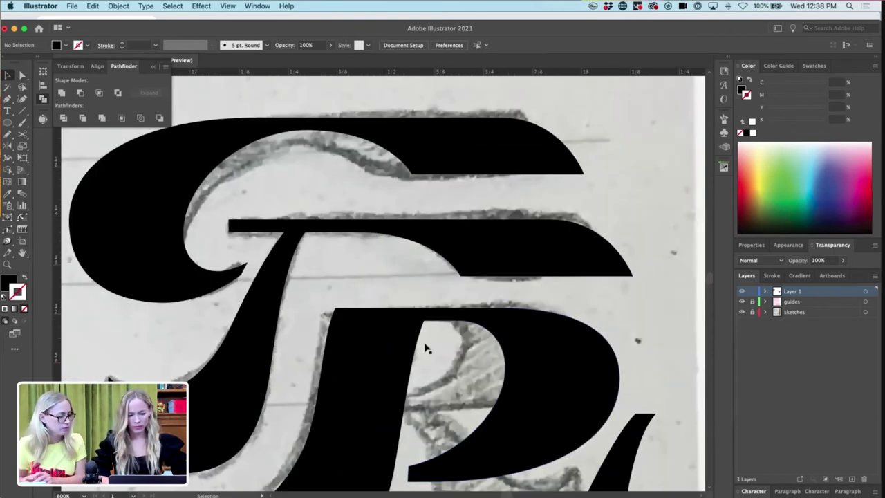
left_click(381, 344)
scroll(346, 326, "down", 2)
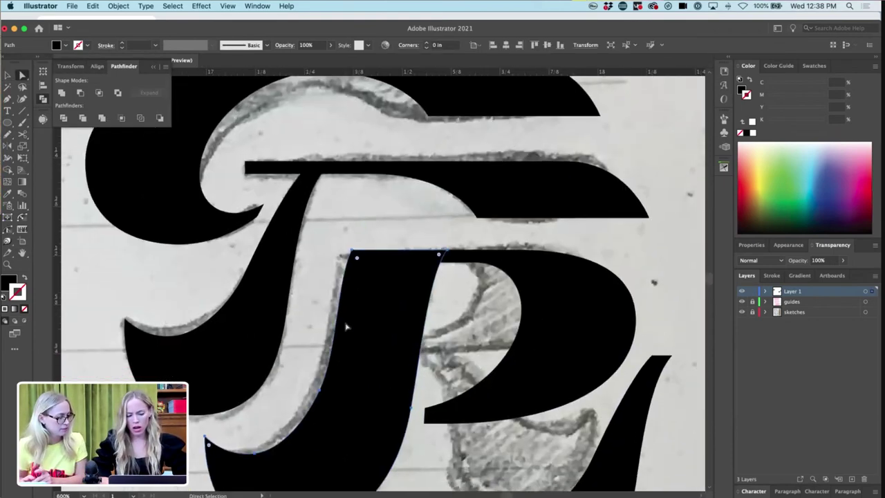
left_click(354, 256)
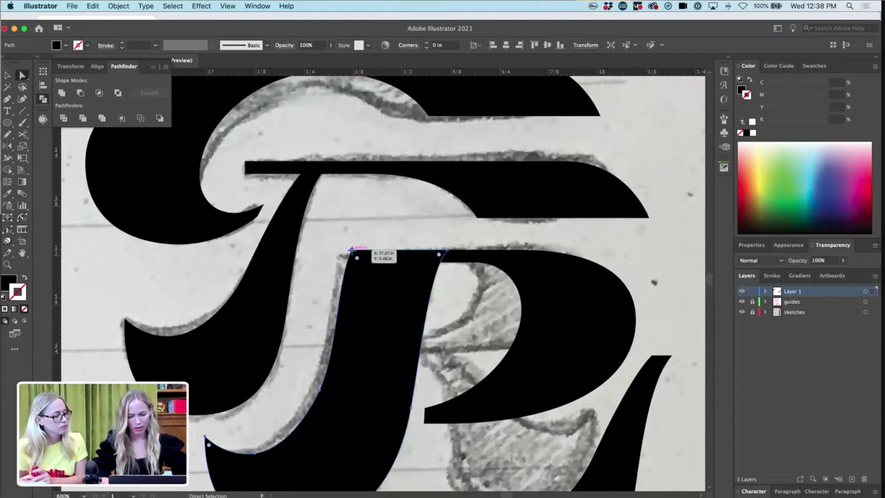
left_click(352, 251)
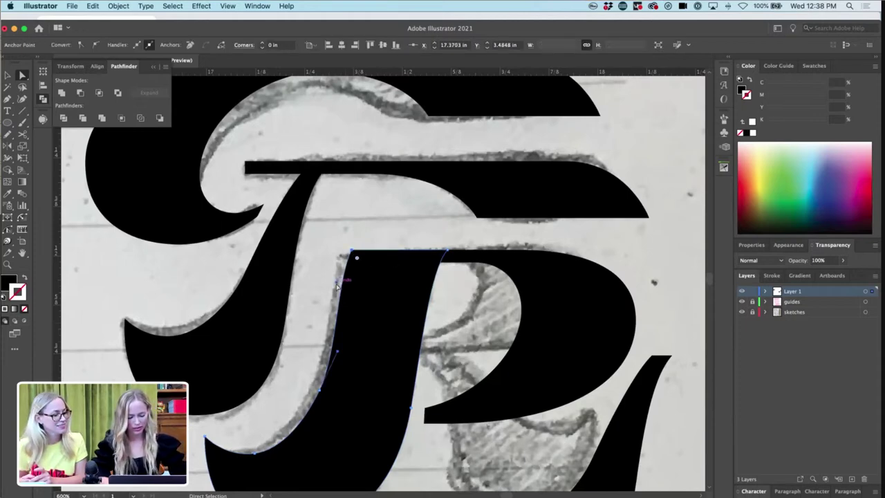
key("shift+c")
left_click(337, 283)
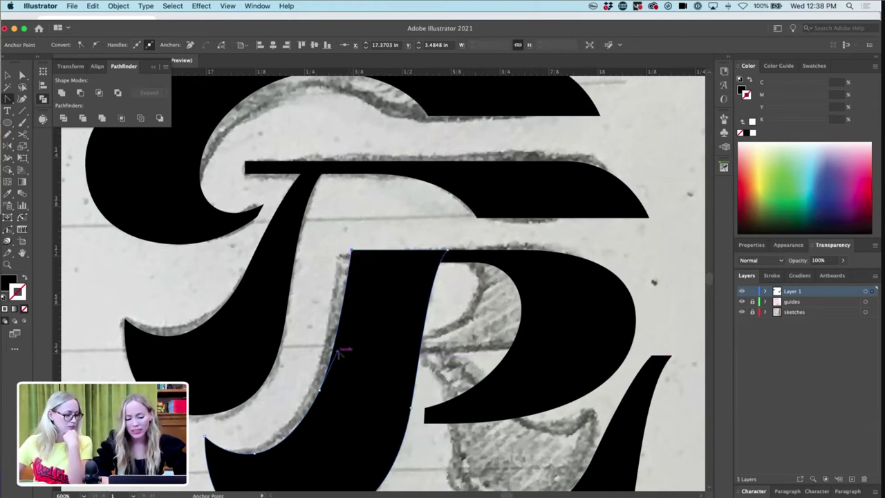
left_click_drag(338, 350, 340, 355)
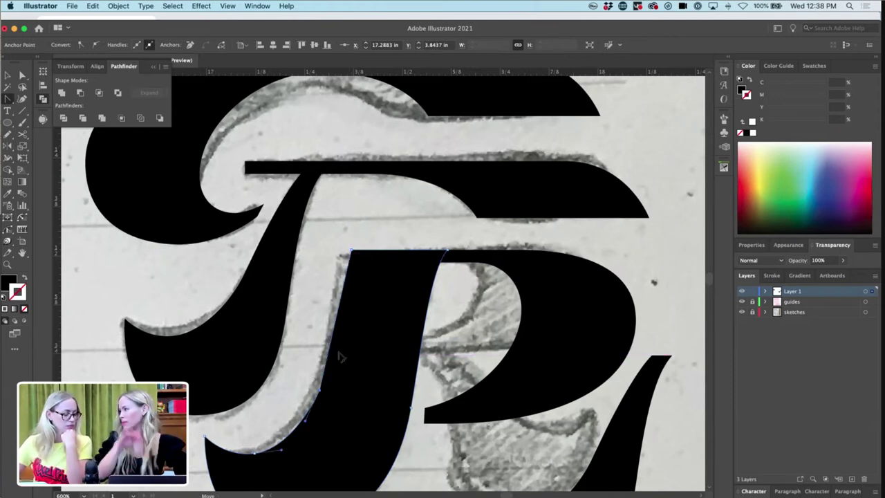
key("a")
- Move the leg copy closer beneath the R's bowl and reflect it across the vertical axis
scroll(449, 382, "down", 5)
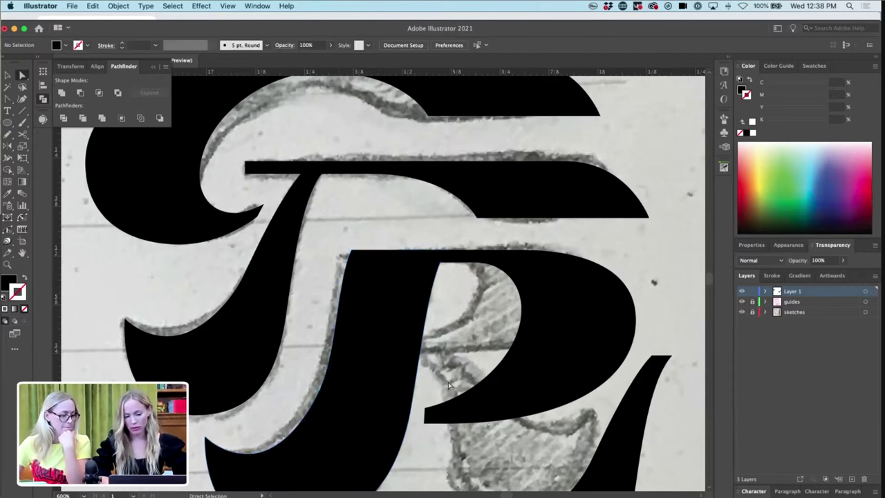
left_click(516, 424)
left_click_drag(515, 424, 451, 424)
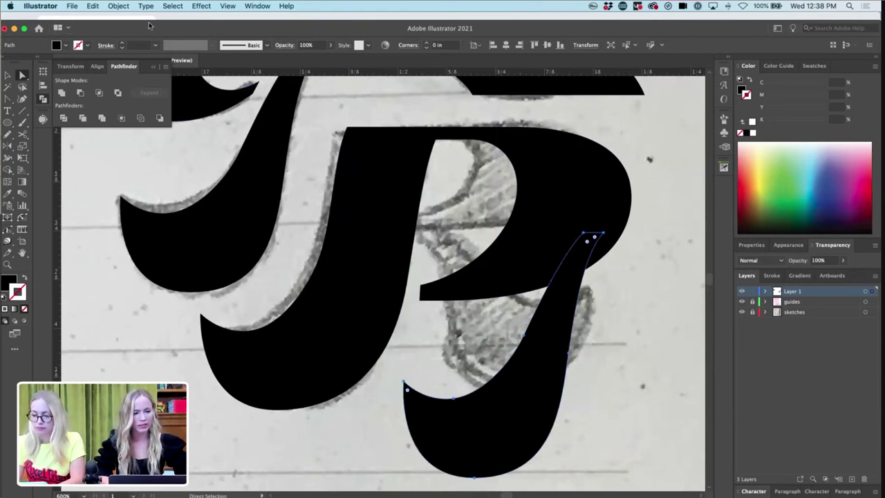
left_click(118, 7)
mouse_move(130, 18)
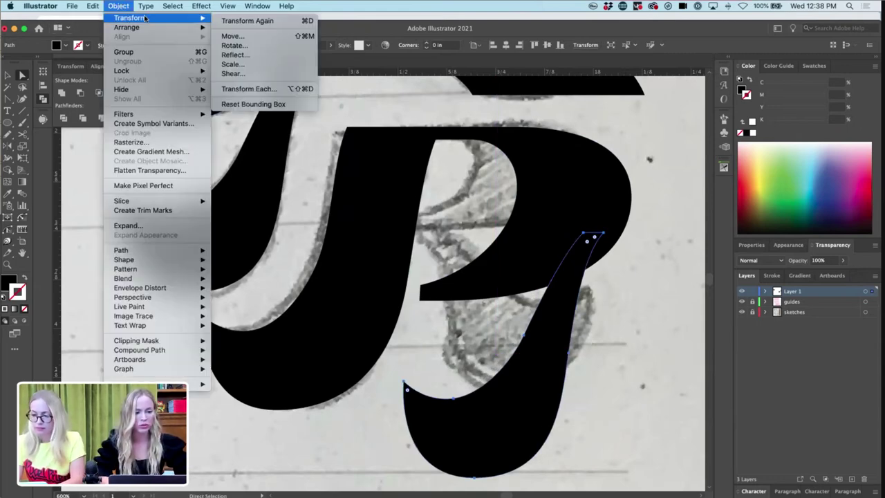
left_click(238, 54)
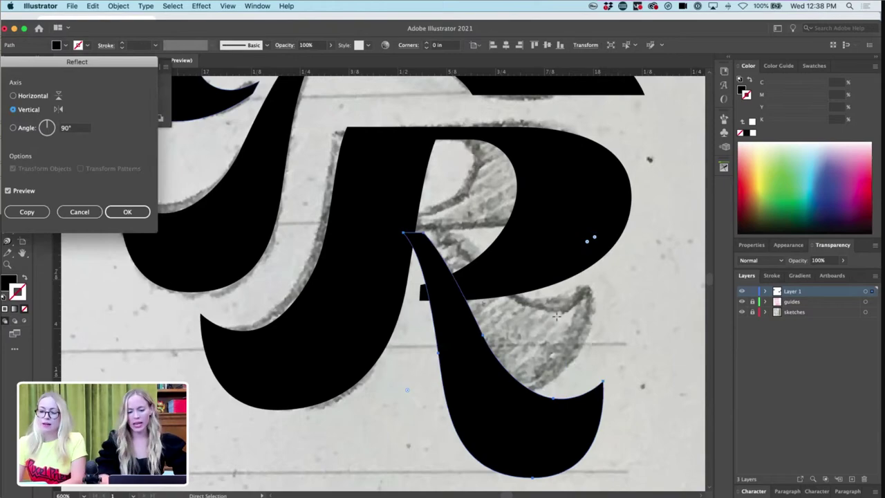
left_click(121, 213)
- Move the mirrored leg upward so its narrow tip overlaps the R's stem and its foot sits nearer the sketched one
key("super+minus")
key("super+minus")
key("super+minus")
key("super+plus")
key("super+plus")
key("super+plus")
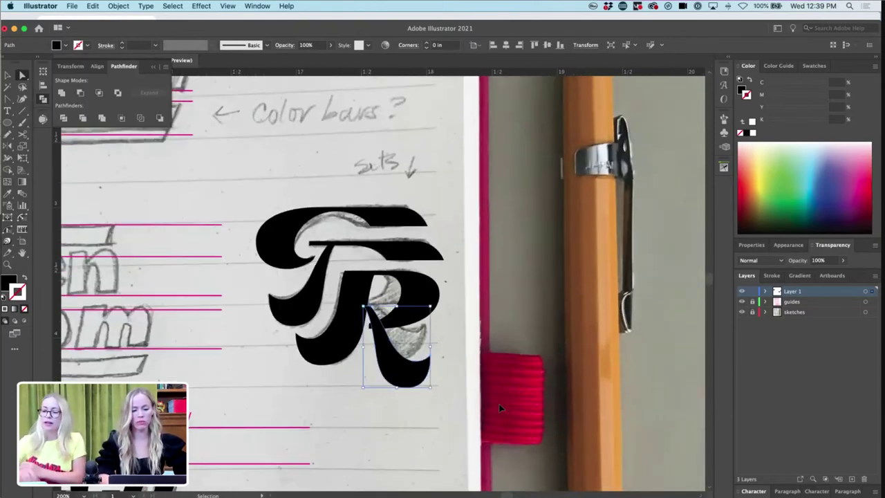
key("a")
key("v")
left_click_drag(424, 356, 431, 313)
- Reshape the leg's two long edges by adjusting the outer edge's curve handle and sliding the inner edge's anchor lower
key("a")
left_click(293, 118)
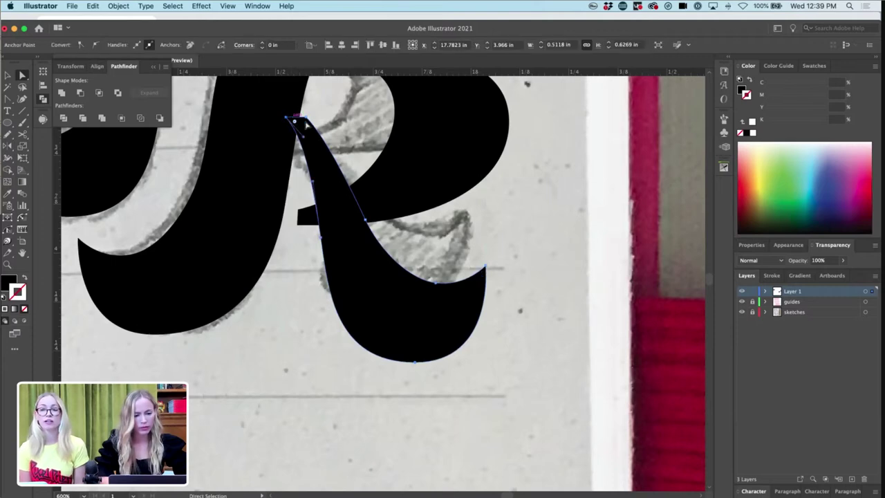
left_click(306, 118, "shift")
left_click_drag(313, 181, 317, 208)
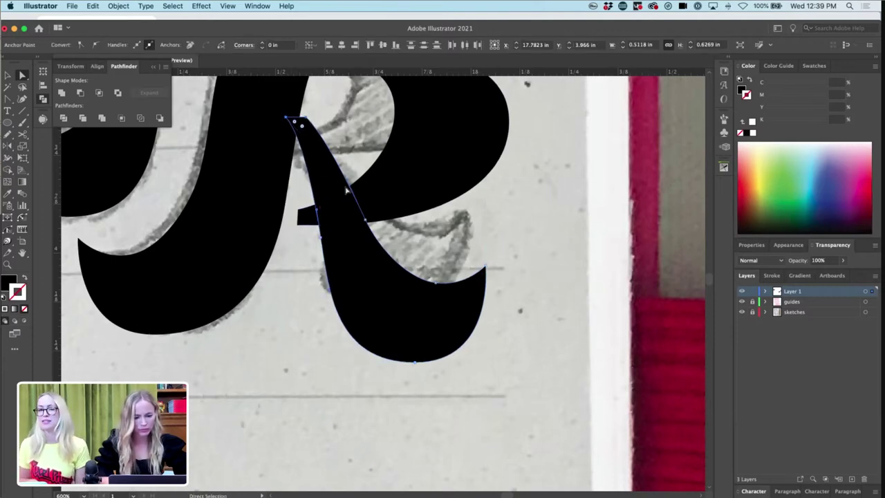
left_click_drag(365, 220, 373, 236)
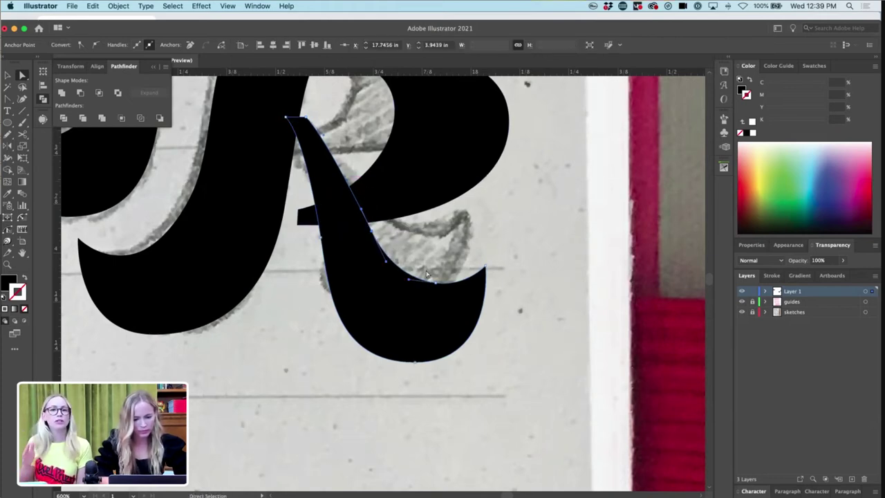
left_click_drag(387, 265, 383, 257)
left_click_drag(371, 226, 382, 242)
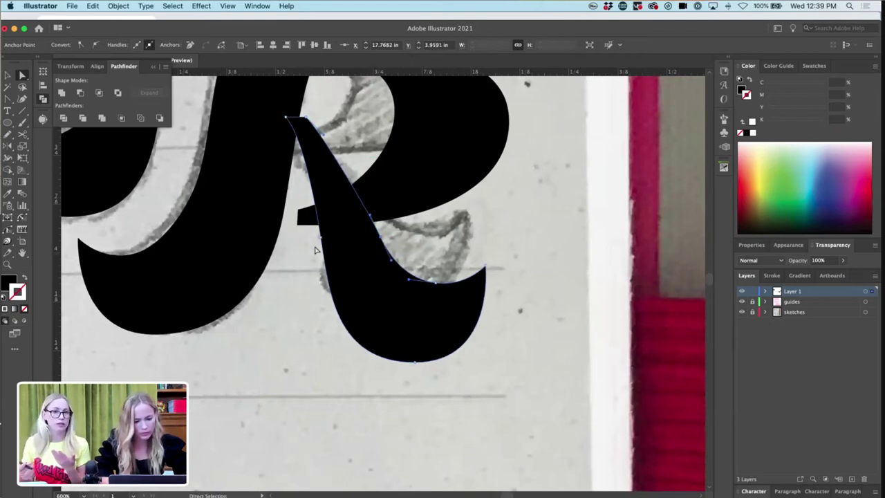
- Lower the leg's two top anchors together to shorten the leg to about 0.50 in high
left_click(305, 118)
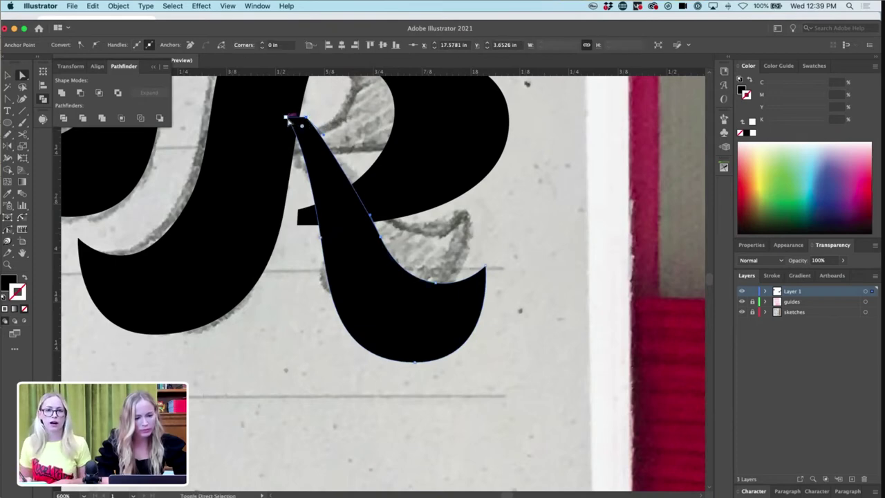
left_click(286, 118, "shift")
key("Down")
key("Down")
key("Down")
key("Down")
key("Down")
key("Down")
key("Down")
key("Down")
key("Down")
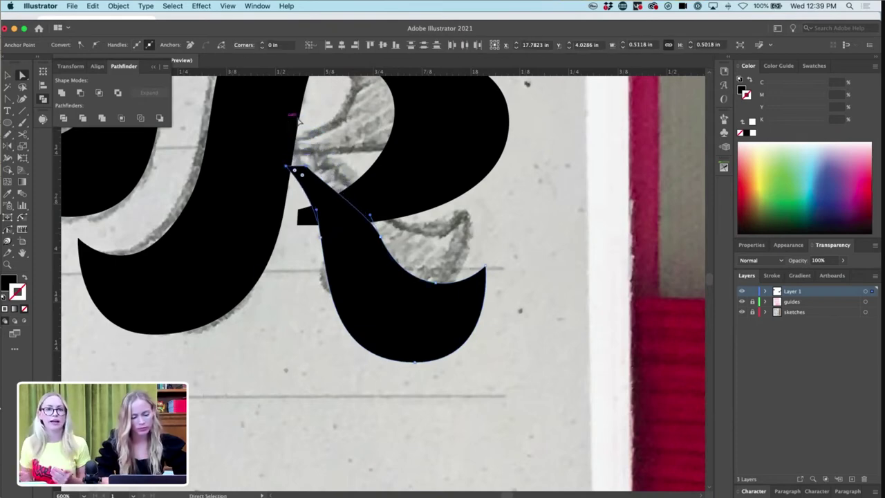
- Narrow the leg's tip and adjust its curve handle to smooth the leg's upper edge
left_click(307, 166)
left_click_drag(330, 181, 296, 172)
key("super+shift+a")
- Nudge the whole leg down until its tip overlaps the squared inner end of the R's bowl
left_click(355, 251)
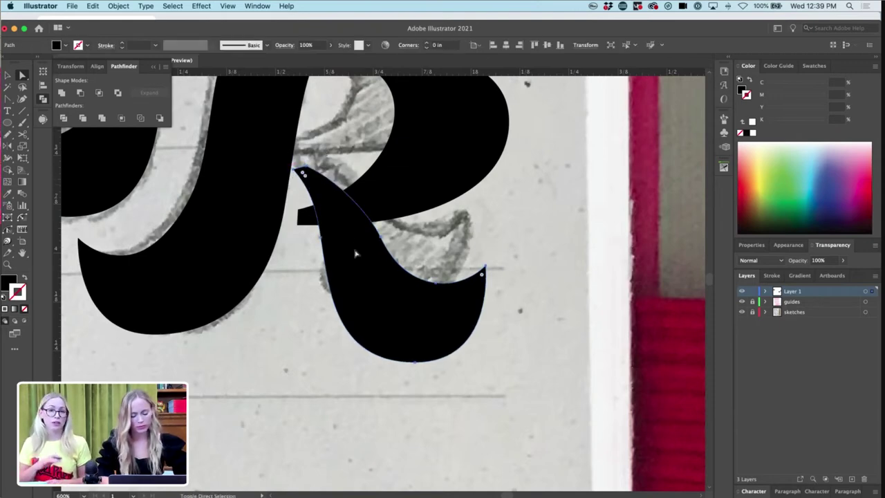
key("shift+Down")
key("Up")
key("Up")
key("Up")
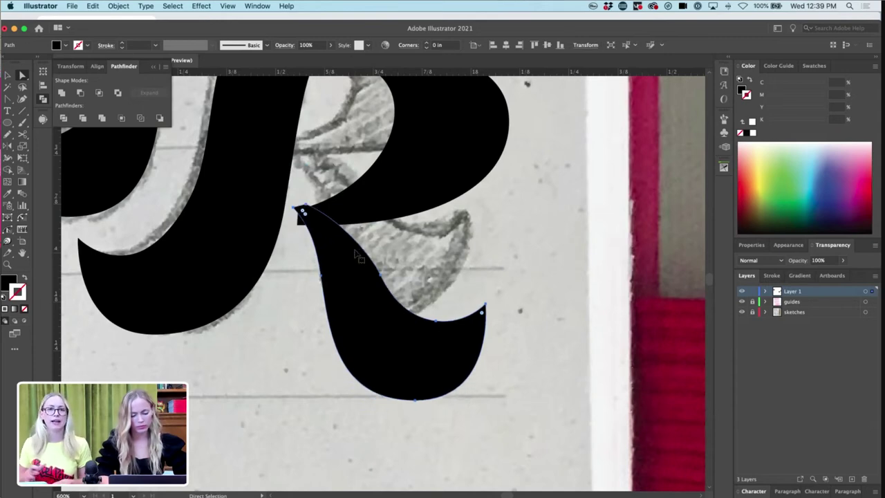
- Refine the anchor and handle on the leg's inner edge and fit the leg's top corners to the bowl's squared inner end
scroll(356, 253, "up", 5)
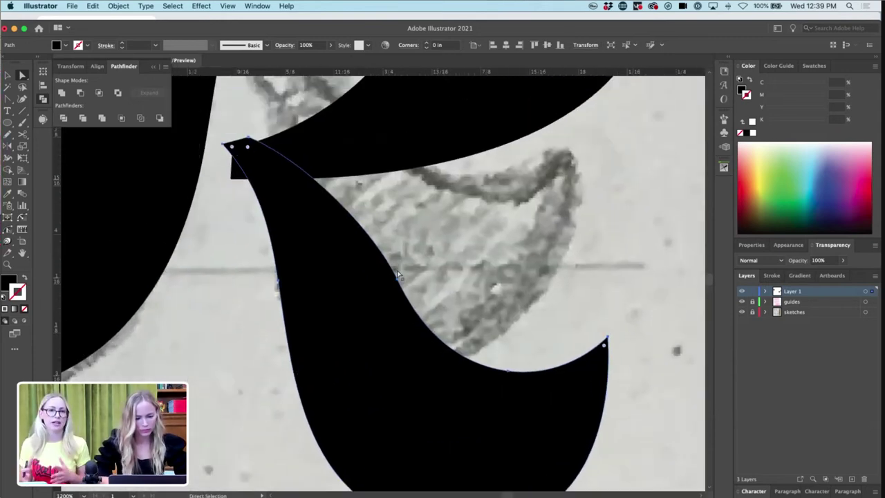
left_click(398, 277)
left_click_drag(404, 284, 390, 268)
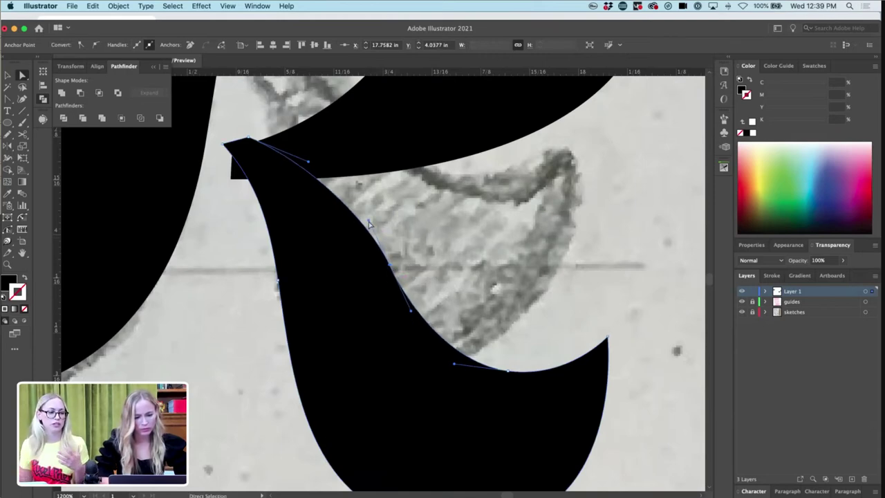
left_click_drag(368, 220, 366, 215)
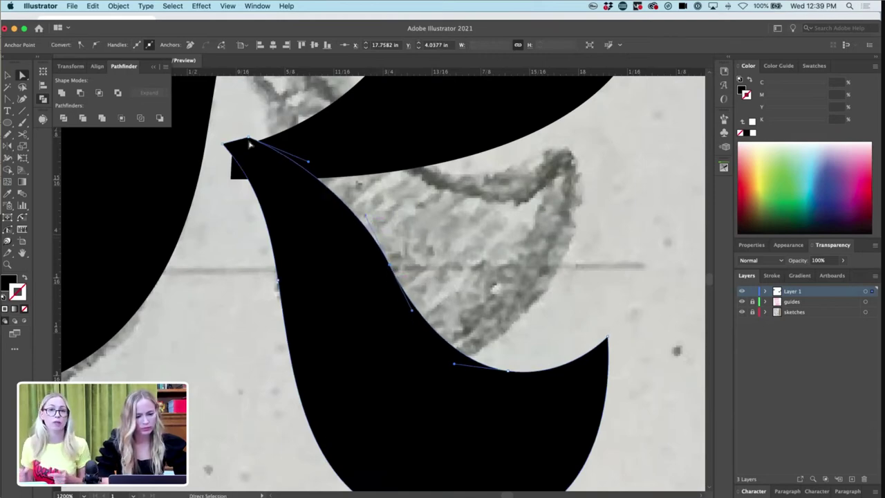
left_click_drag(250, 136, 231, 179)
- Adjust the curve handle of the leg's outer edge to smooth it just below the joint with the bowl
left_click(267, 221)
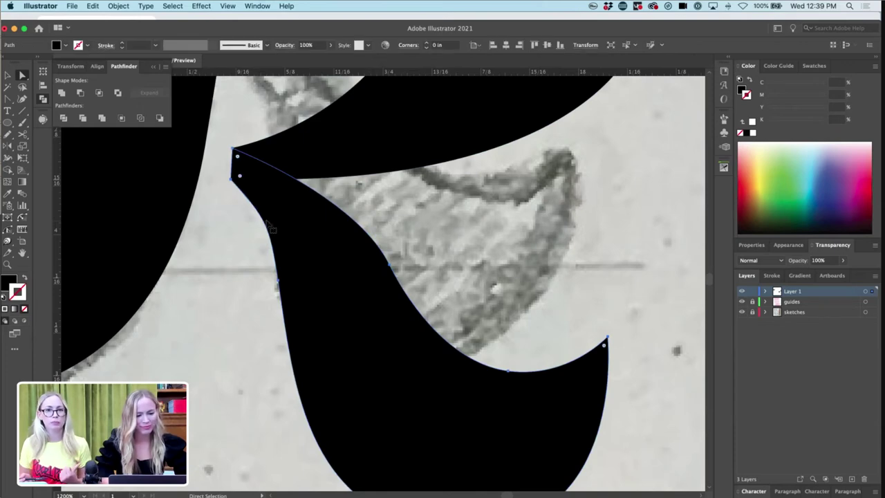
key("super+z")
key("super+z")
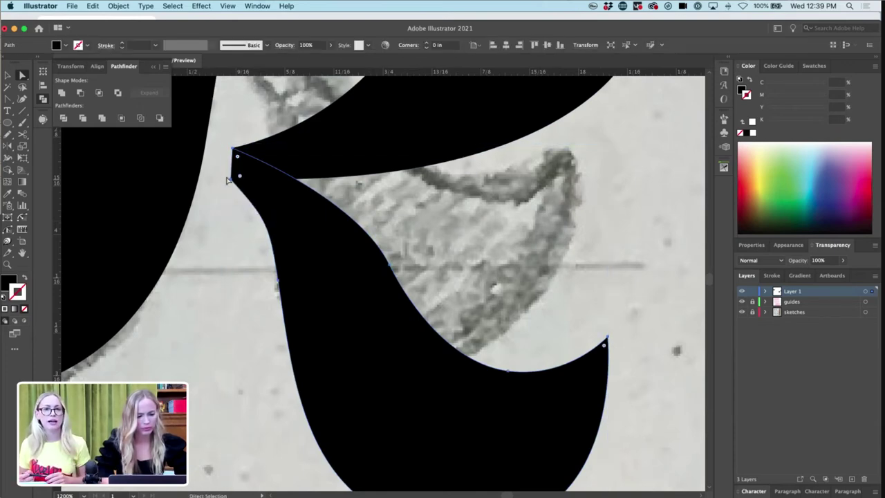
left_click_drag(266, 221, 319, 170)
left_click(398, 217)
left_click(362, 225)
left_click(446, 241)
- Duplicate the whole monogram from the sketch page onto the blank artboard
key("super+0")
scroll(446, 243, "right", 10)
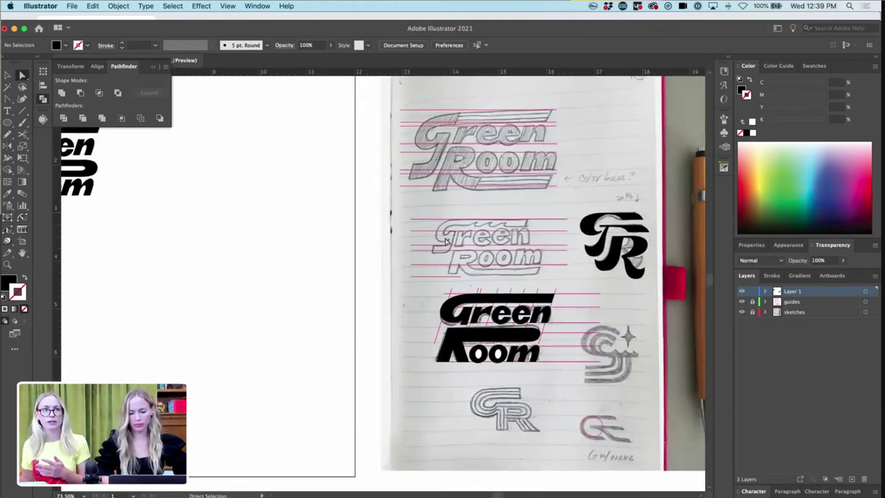
key("v")
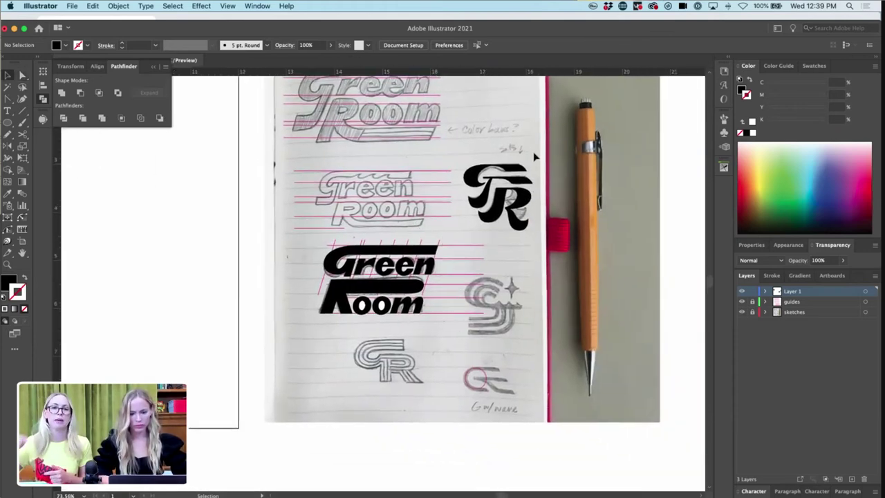
left_click_drag(522, 200, 213, 242)
left_click(218, 281)
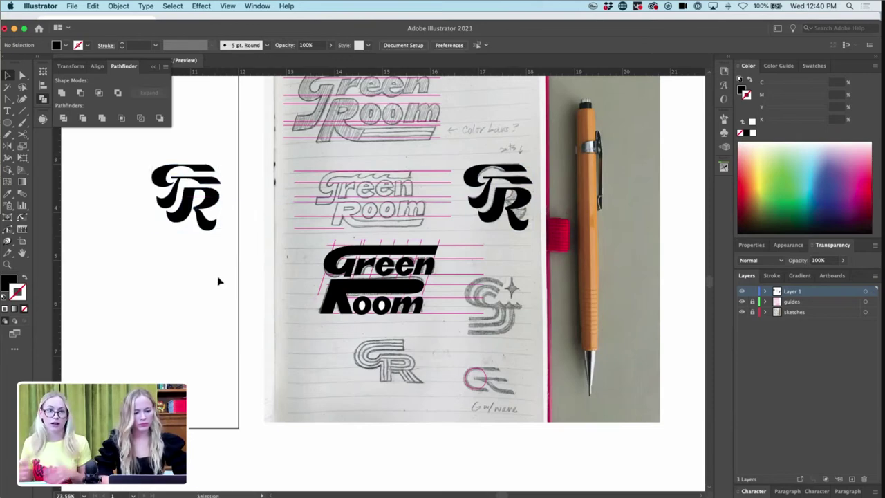
- Copy the T's thin crossbar down to the joint between the R's bowl and leg on the duplicated monogram
scroll(218, 281, "left", 3)
key("super+=")
key("super+=")
key("super+=")
scroll(218, 280, "left", 3)
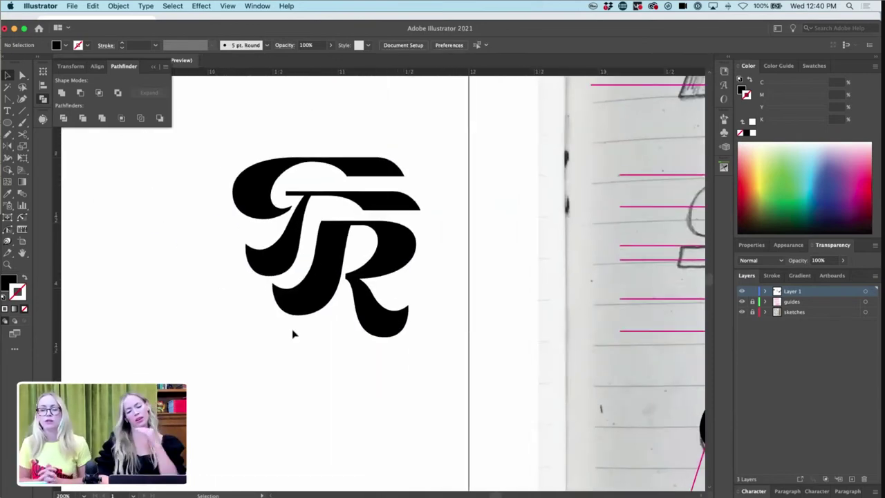
key("ctrl+equal")
key("ctrl+equal")
key("a")
left_click(338, 261)
left_click(312, 265)
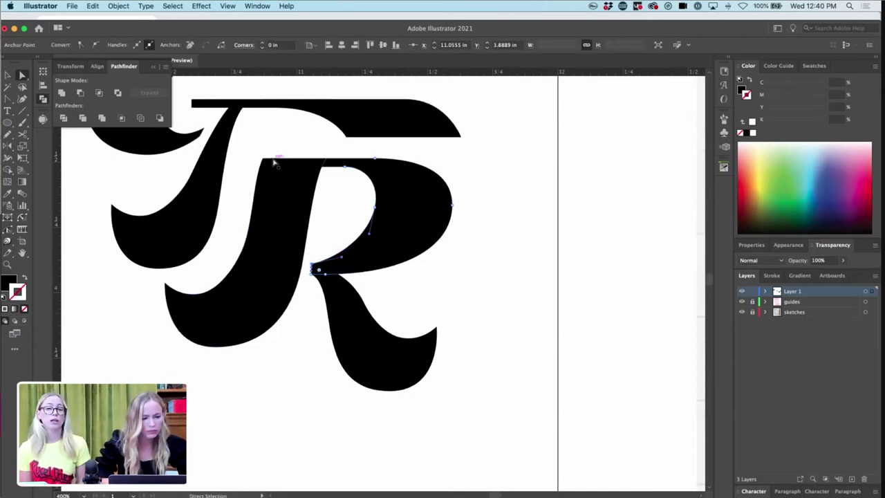
left_click_drag(210, 103, 340, 268)
- Align the copied thin bar with the joint, snapping its lower inner corner to the leg's lower inner corner
key("ctrl+equal")
key("ctrl+equal")
key("ctrl+equal")
key("Left")
key("super+equal")
key("super+equal")
scroll(335, 269, "left", 3)
scroll(334, 270, "left", 1)
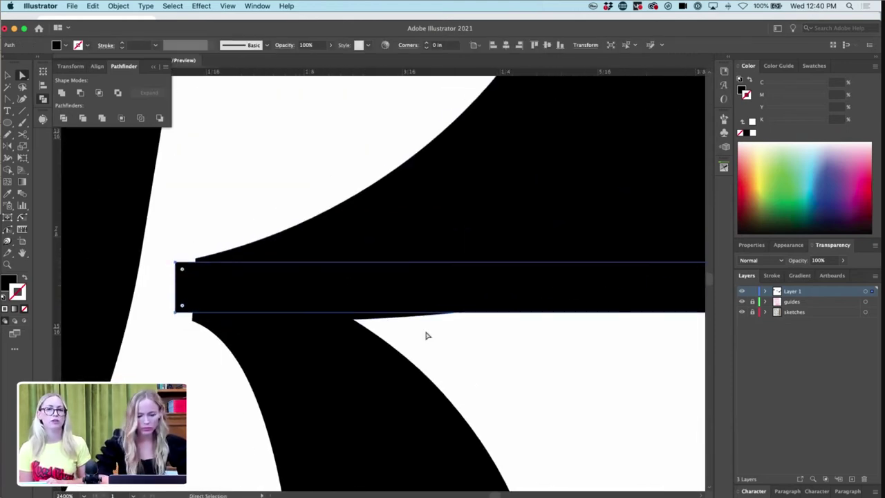
left_click(576, 352)
left_click_drag(661, 292, 685, 291)
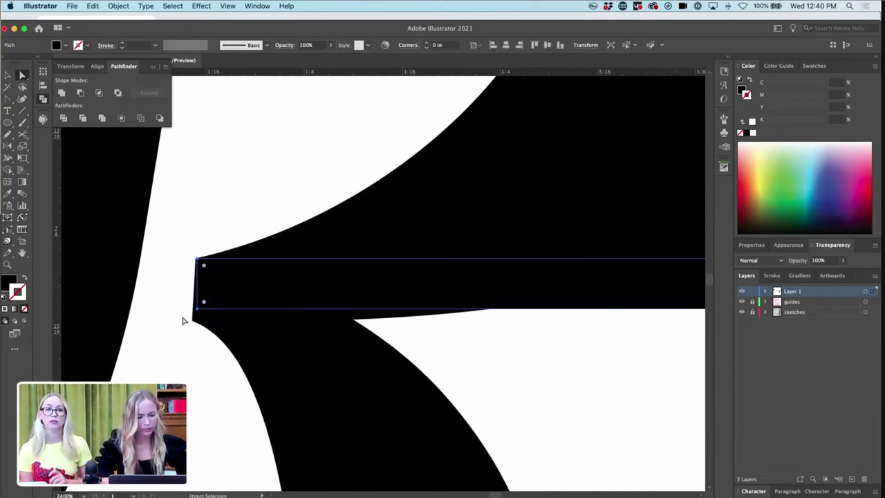
left_click_drag(285, 336, 286, 336)
left_click(412, 349)
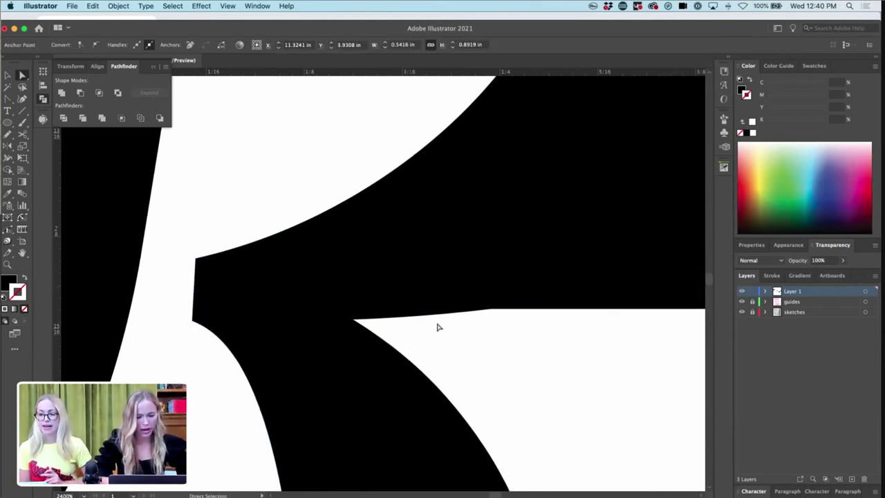
left_click_drag(600, 302, 593, 316)
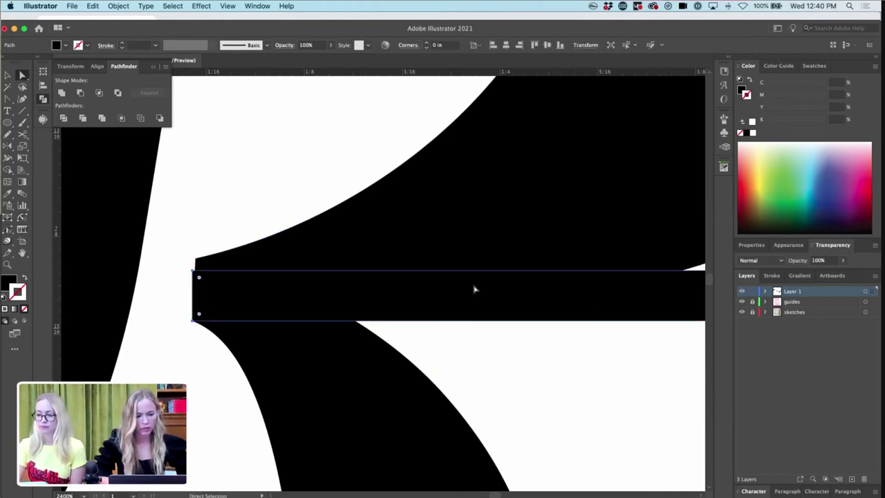
- Lower the inner corner anchors at the R's joint to meet the thin bar's upper corner
left_click_drag(196, 259, 194, 276)
key("super+z")
left_click(225, 256)
key("super+minus")
key("super+minus")
key("super+minus")
key("super+minus")
key("super+minus")
key("super+minus")
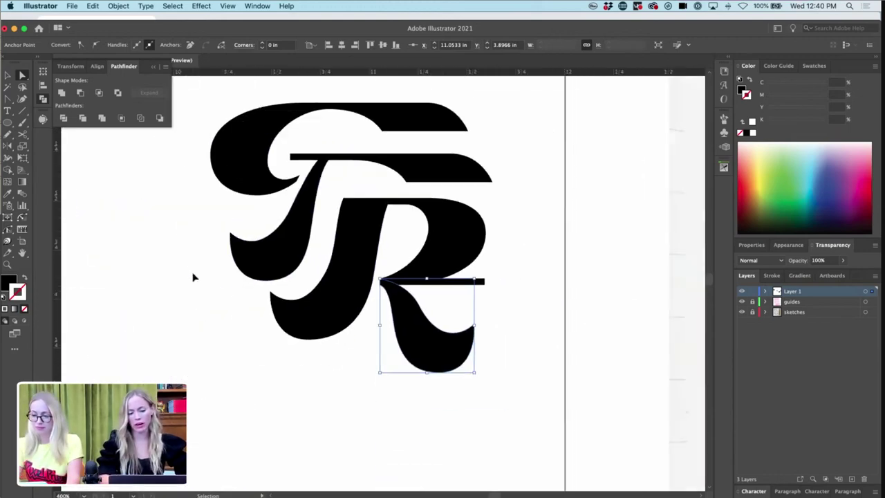
- Examine the R's joint up close where the thin bar, bowl and leg meet
key("super+equal")
key("super+equal")
key("super+equal")
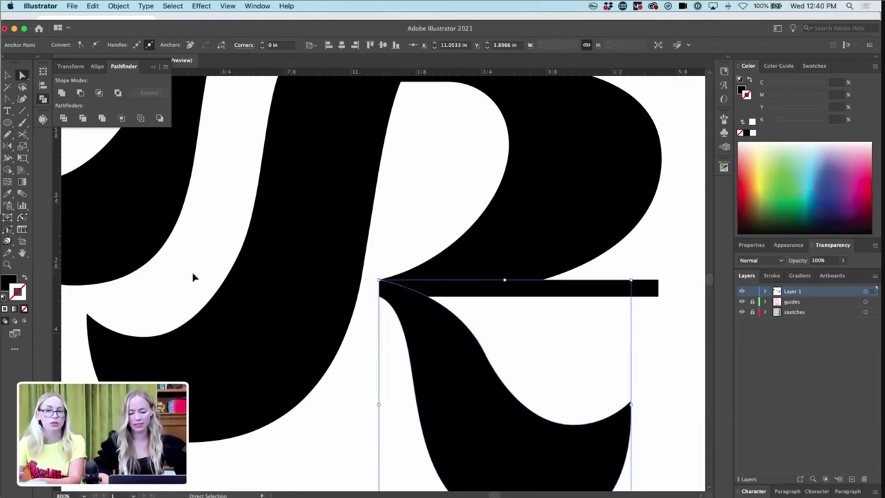
key("super+equal")
left_click_drag(467, 300, 469, 292)
left_click(641, 293)
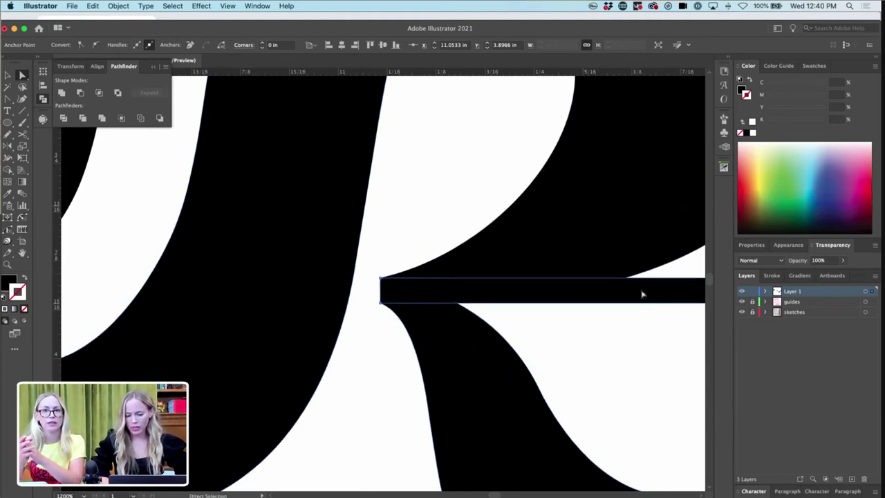
key("super+minus")
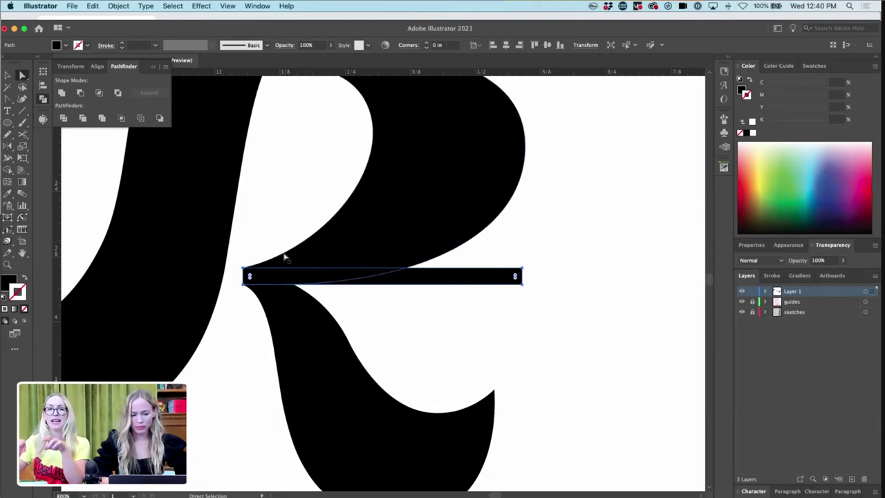
- Shift the side anchor on the R bowl's inner curve slightly down to about X 11.295 in, Y 3.688 in
left_click(289, 256)
left_click(513, 260)
key("super+minus")
left_click(373, 185)
left_click_drag(372, 184, 370, 190)
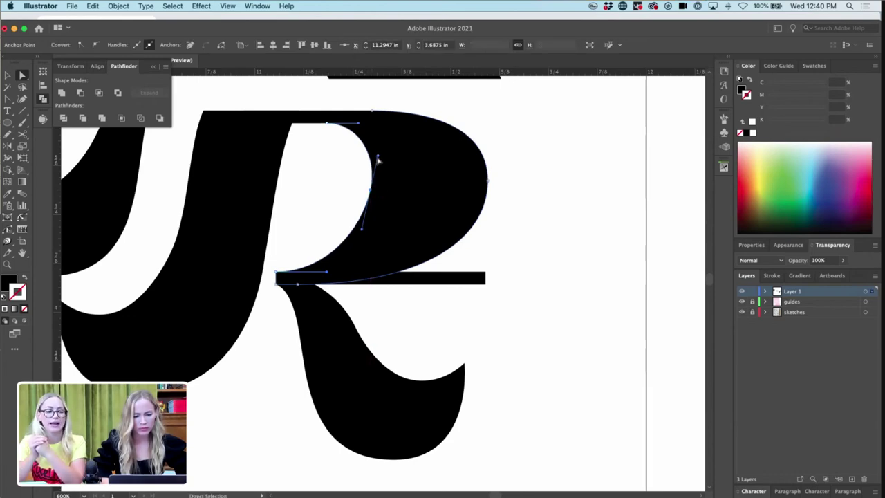
left_click_drag(378, 156, 379, 151)
key("super+z")
left_click(524, 208)
key("super+minus")
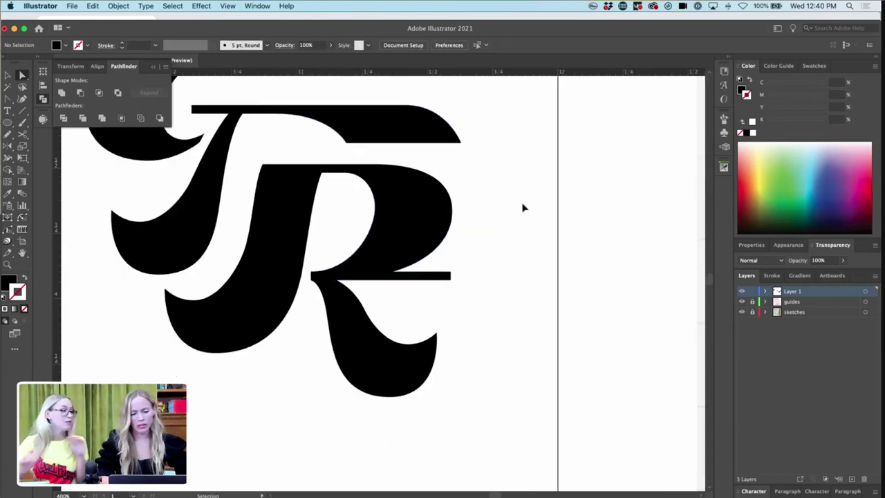
- Try removing the thin bar at the R's joint and view the monogram without it
left_click(421, 278)
key("Delete")
key("super+minus")
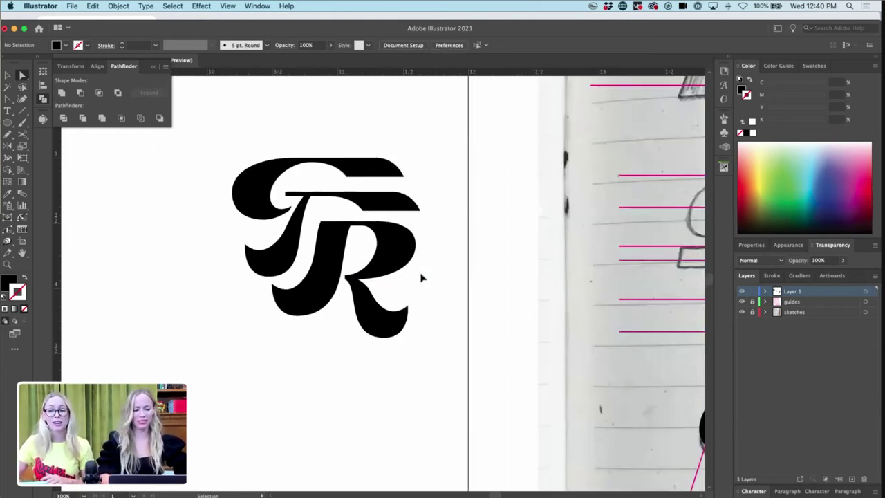
key("super+plus")
key("super+plus")
key("super+plus")
key("super+z")
- Move the thin joint bar left into the R's stem and shorten its free end back to the leg's inner corner
key("shift+Left")
key("Right")
left_click(437, 261)
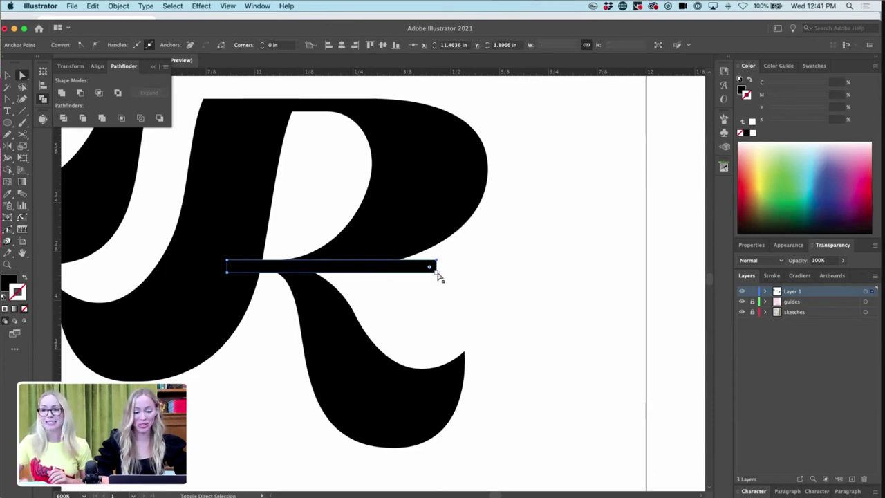
left_click(436, 272, "shift")
key("shift+Left")
key("shift+Left")
key("shift+Left")
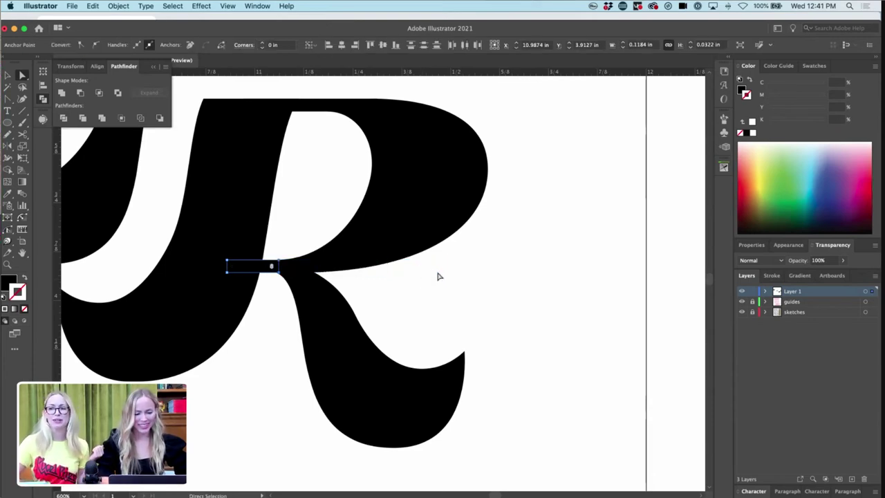
- Extend the leg's upper inner anchor to the R's stem at about X 11.012 in, Y 3.897 in, and reshape the outer curve's handle
left_click(469, 294)
left_click(319, 295)
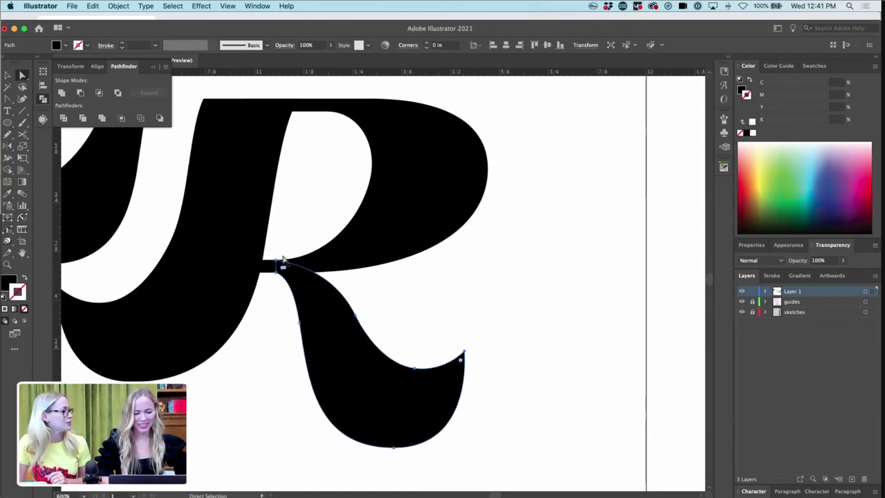
left_click(276, 261)
key("Down")
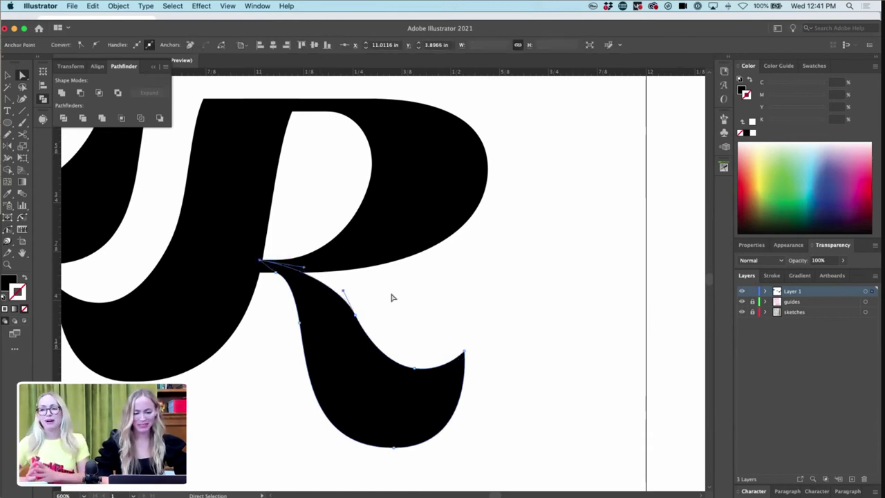
left_click(394, 298)
left_click(339, 289)
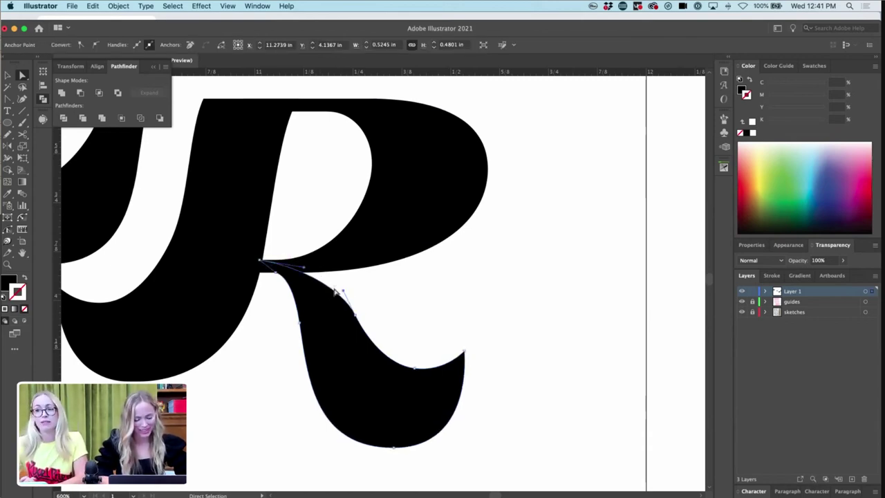
left_click(345, 292)
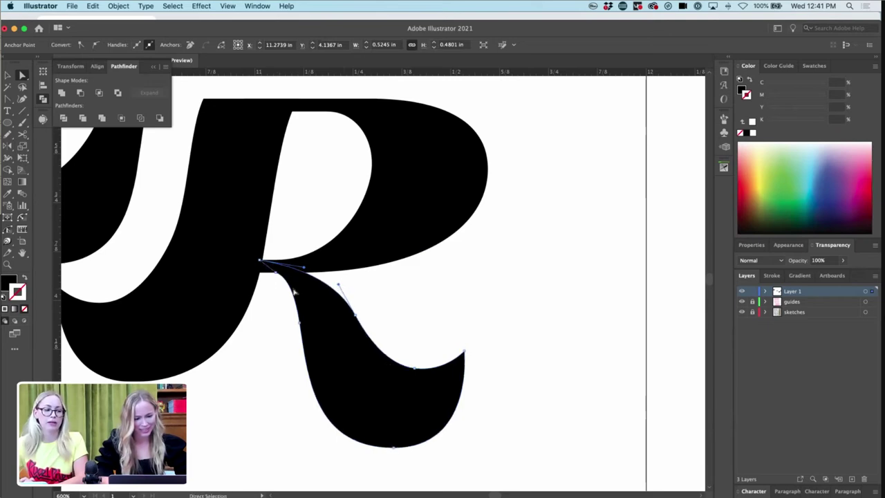
- Reshape the leg's inner curve where it leaves the short bar by adjusting the lower joint anchor's handle
left_click(276, 272)
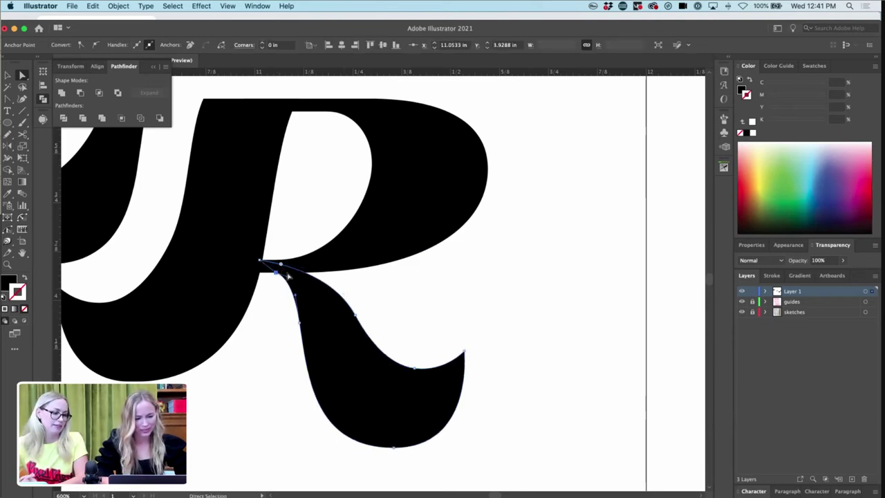
left_click_drag(289, 276, 293, 270)
left_click(381, 293)
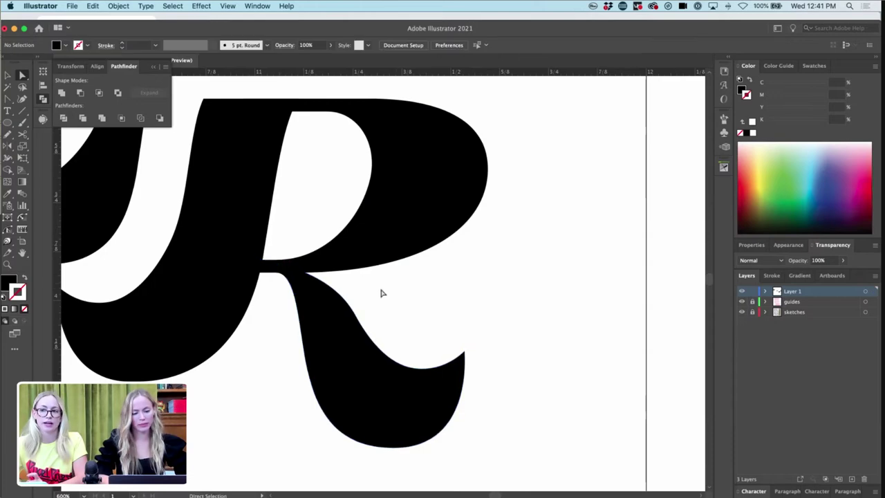
left_click(350, 296)
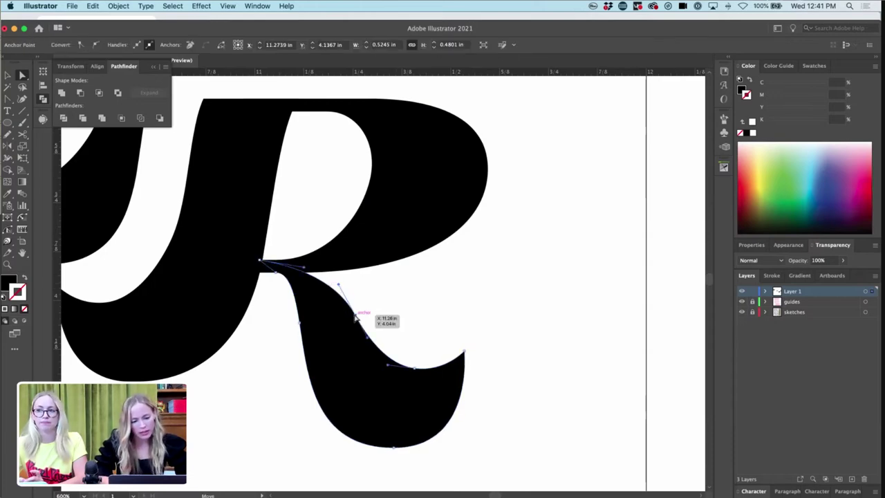
left_click(389, 309)
scroll(389, 308, "down", 4)
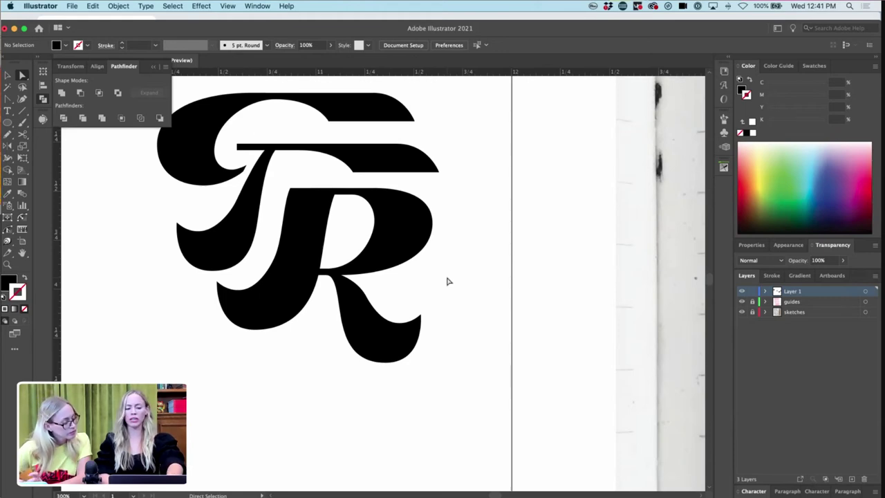
scroll(448, 281, "down", 4)
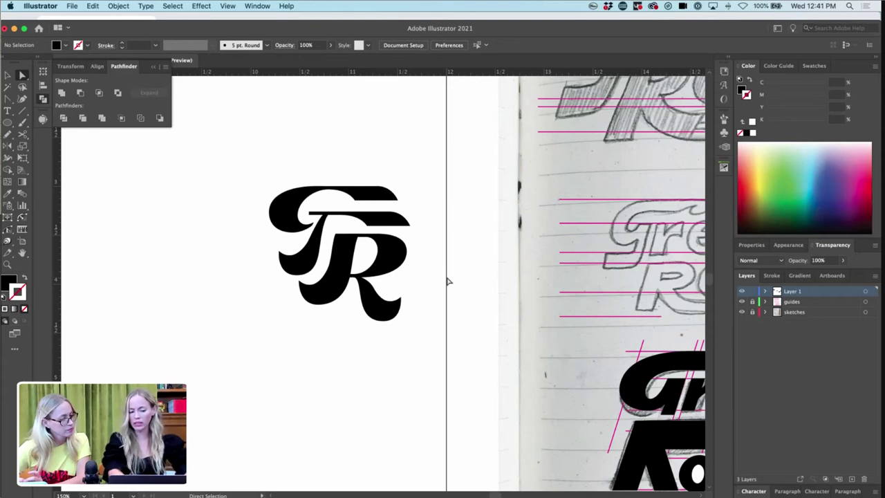
- Narrow the top of the R's leg by moving its inner side anchor to about X 11.140 in, Y 4.036 in
key("super+=")
key("super+=")
key("super+=")
key("super+=")
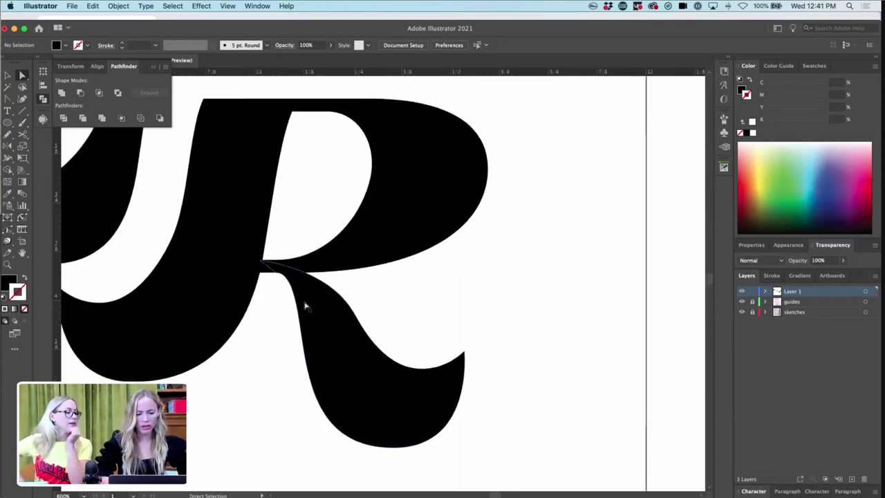
left_click(305, 309)
left_click_drag(304, 329, 311, 313)
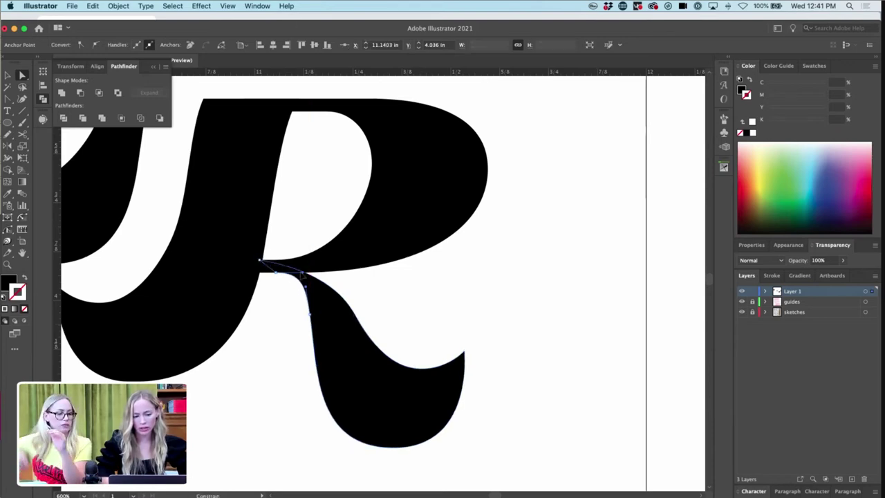
left_click(408, 286)
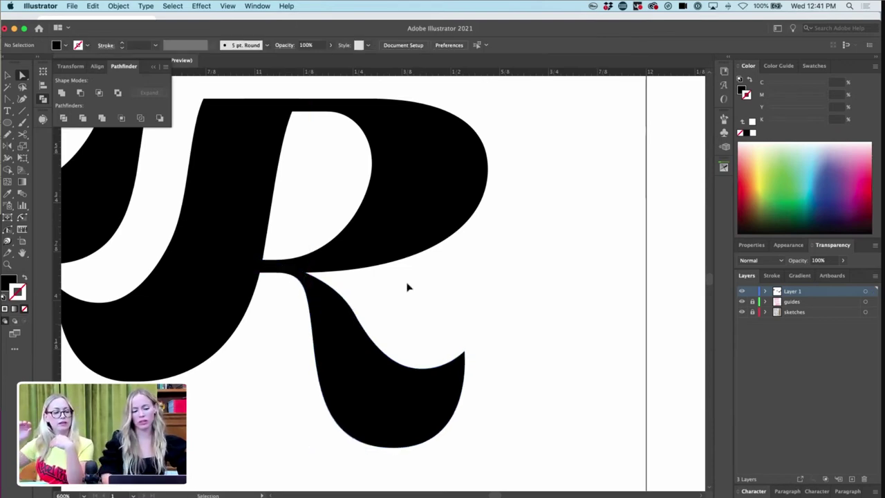
- Examine the narrowed leg joint in the context of the whole monogram
key("super+0")
scroll(494, 298, "right", 5)
key("super+=")
key("super+=")
key("super+=")
scroll(658, 212, "up", 3)
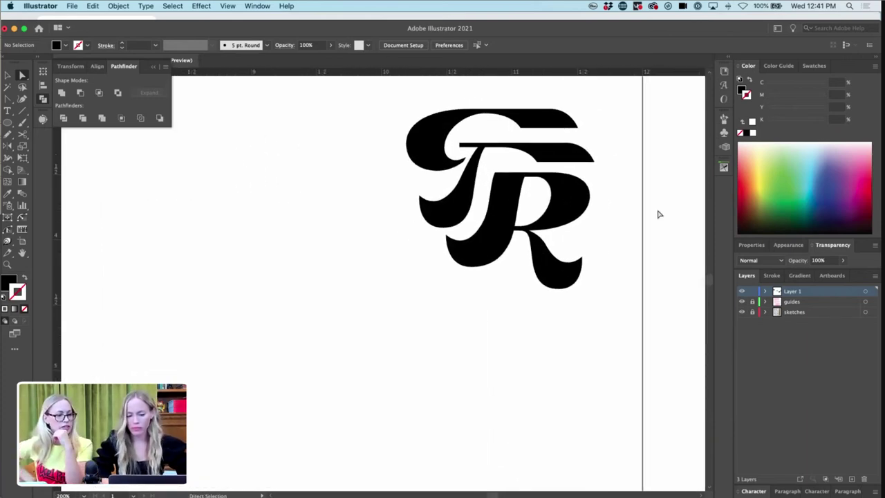
left_click_drag(659, 214, 607, 261)
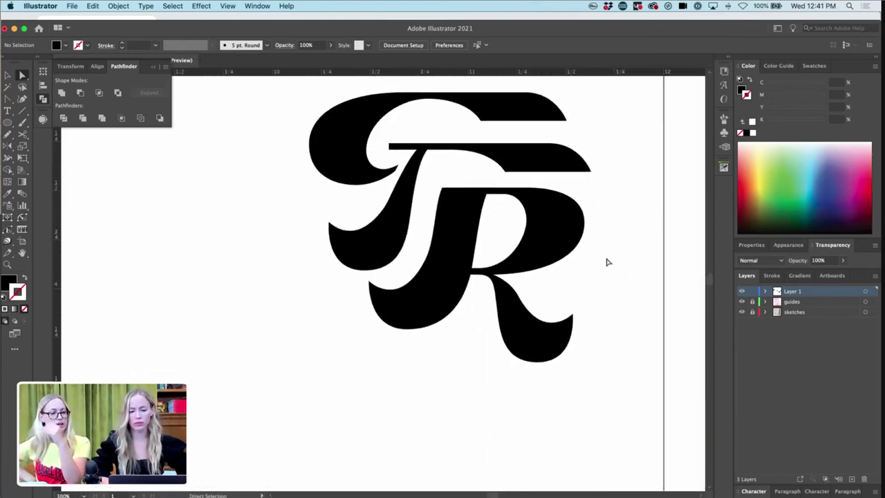
- Scale the R's bowl vertically to about 0.33 in tall, keeping its upper edge and width fixed
left_click(561, 249)
left_click(544, 258)
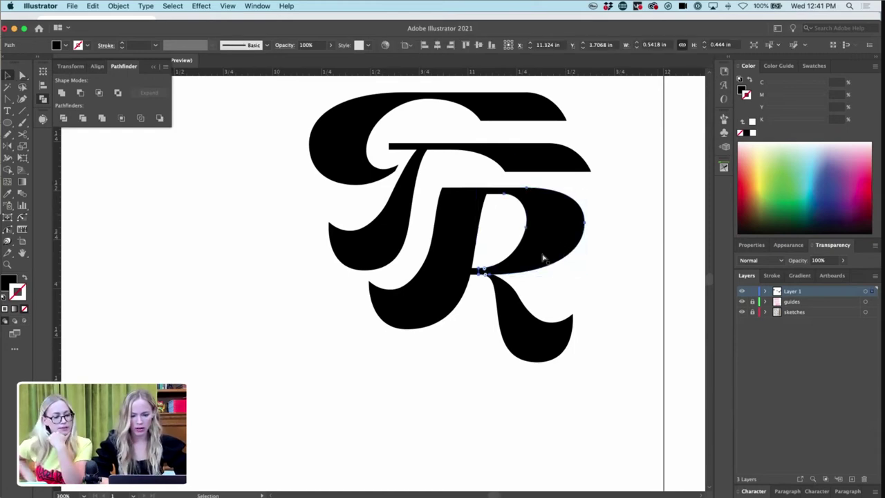
left_click(585, 224)
left_click(586, 225)
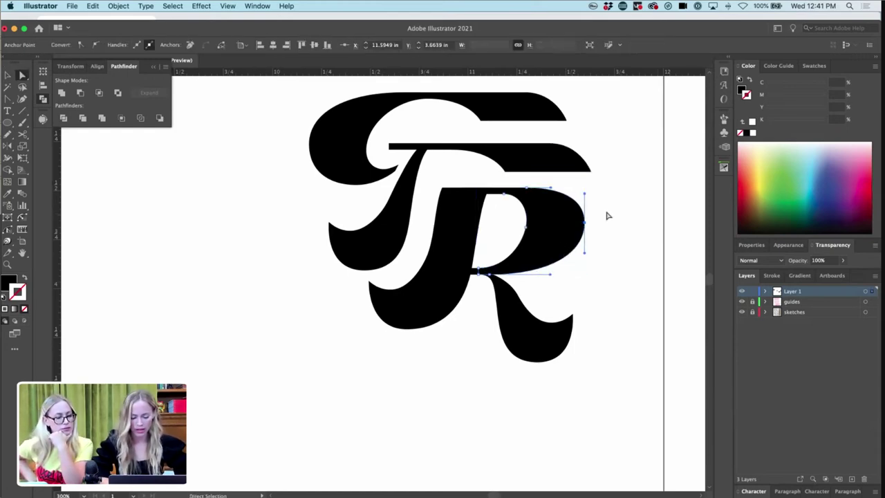
key("v")
left_click_drag(533, 187, 559, 208)
left_click(602, 204)
- Lower the bowl's upper inner anchor to line up with the underside of the R's thin top bar
key("super+equal")
key("super+equal")
key("super+equal")
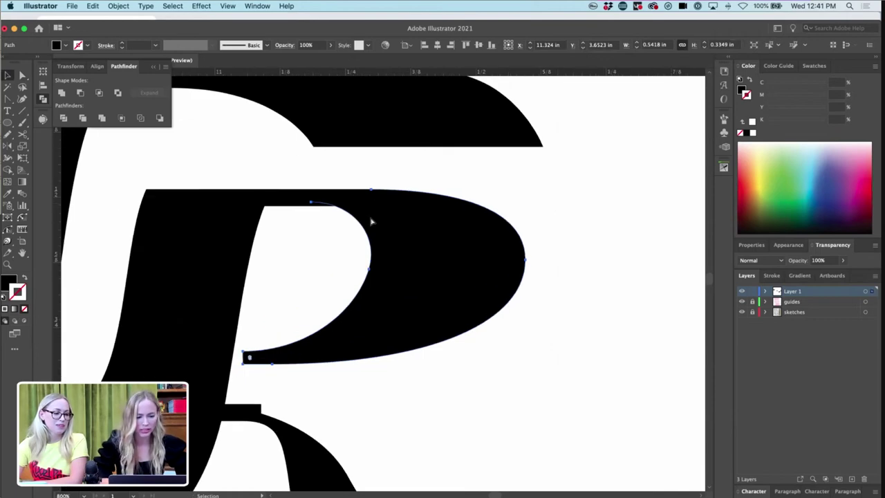
key("a")
left_click_drag(312, 202, 311, 206)
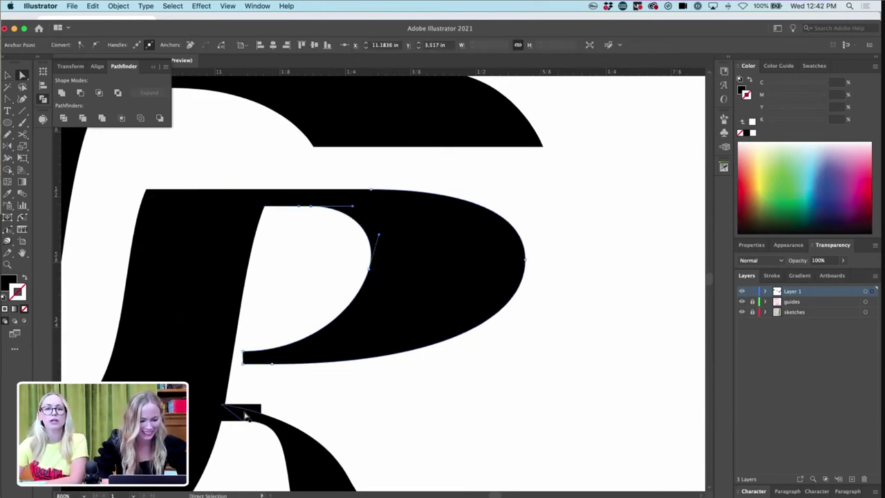
- Move the short joint bar and the leg up to meet the lower end of the shortened bowl
left_click_drag(226, 419, 232, 367)
key("super+z")
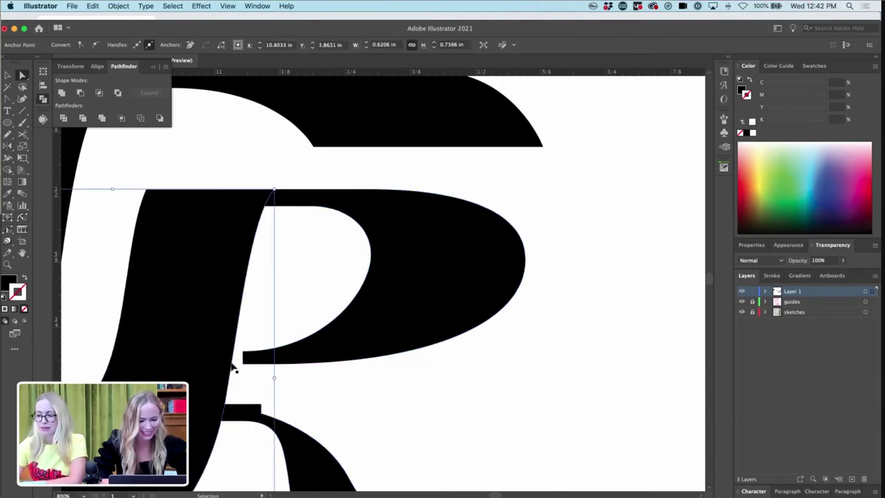
left_click(292, 409)
left_click_drag(257, 410, 258, 355)
left_click_drag(247, 351, 243, 347)
left_click(295, 381, "super")
key("super+minus")
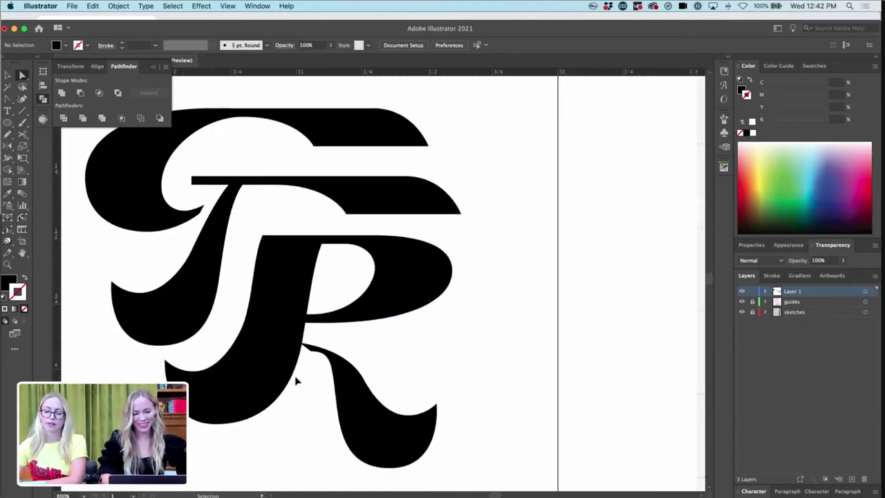
mouse_move(350, 383)
left_mouse_down()
mouse_move(353, 357)
mouse_move(367, 356)
left_mouse_up()
- Examine the R's shortened bowl and raised leg against the rest of the monogram at several magnifications
key("super+minus")
key("super+minus")
key("super+minus")
key("super+minus")
key("super+minus")
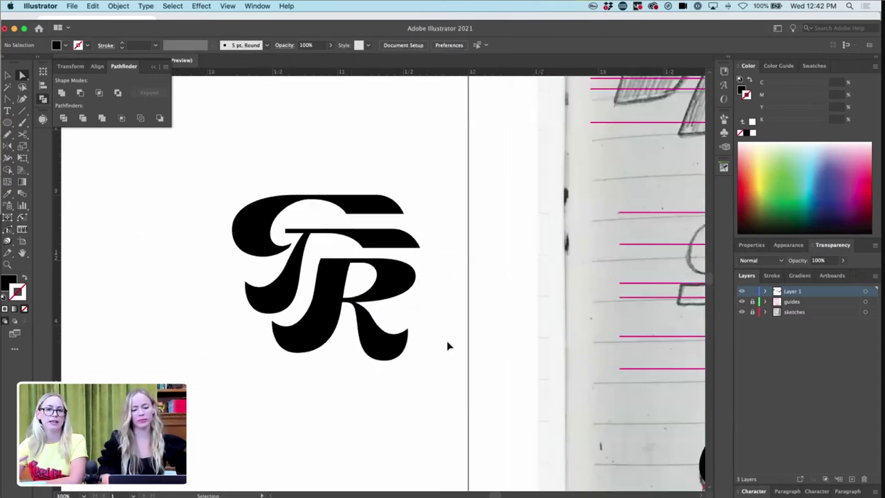
key("super+plus")
key("super+plus")
key("super+plus")
key("super+plus")
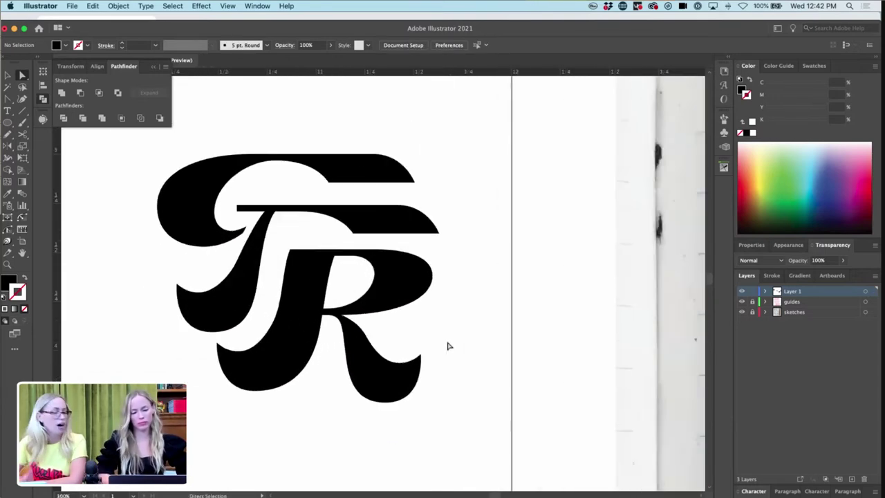
- Extend the left end of the R's thin top bar past the stem, making the bar about 0.54 in wide
left_click(291, 252)
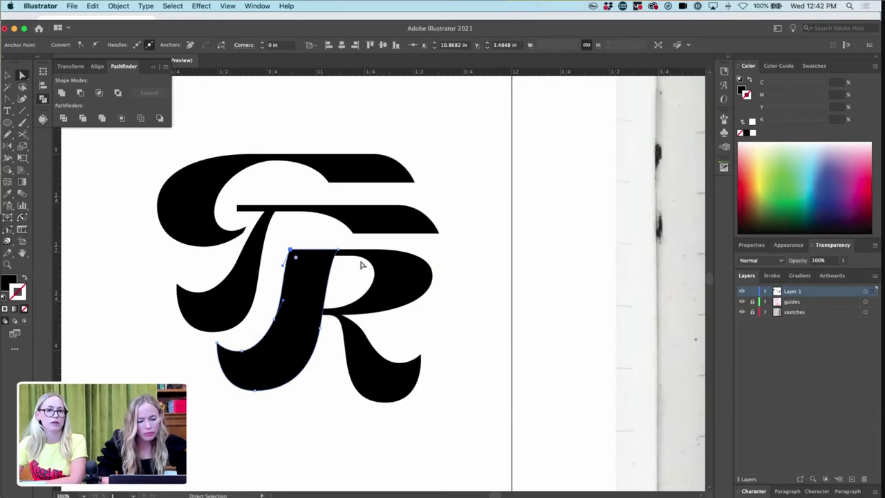
key("v")
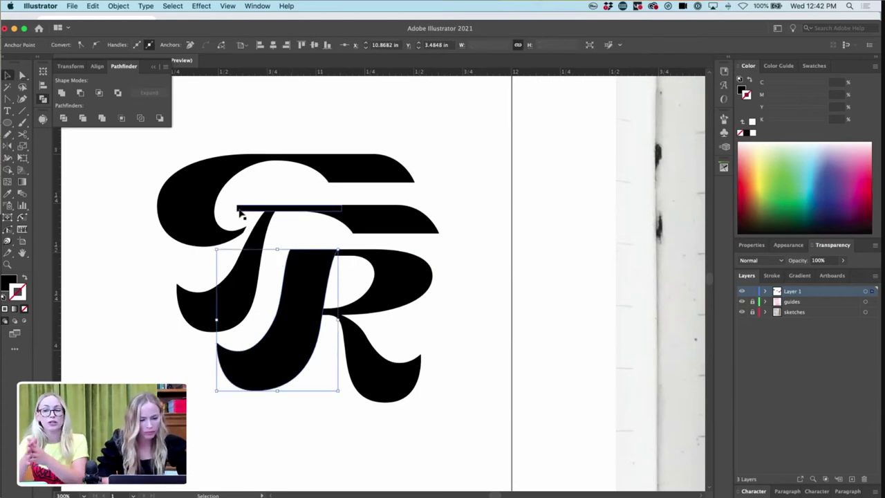
left_click(239, 210)
left_click(336, 252)
left_click(341, 258)
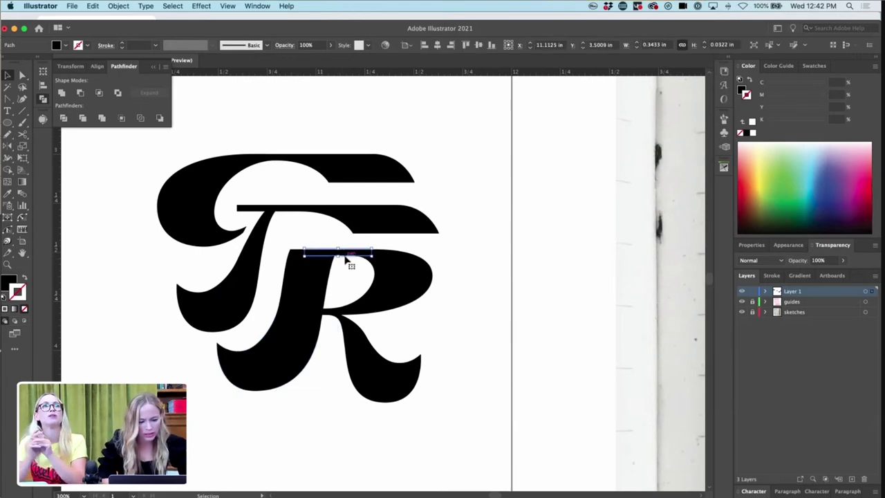
key("a")
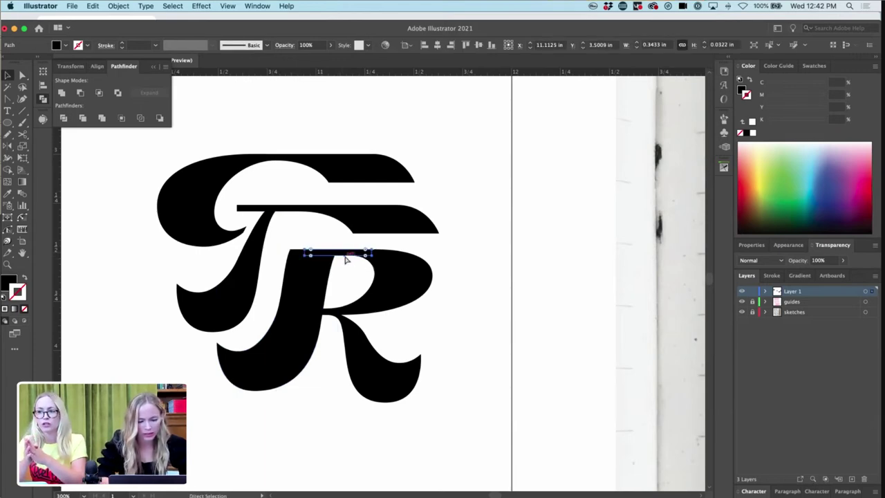
key("super+equal")
key("super+equal")
key("super+equal")
key("super+equal")
key("super+equal")
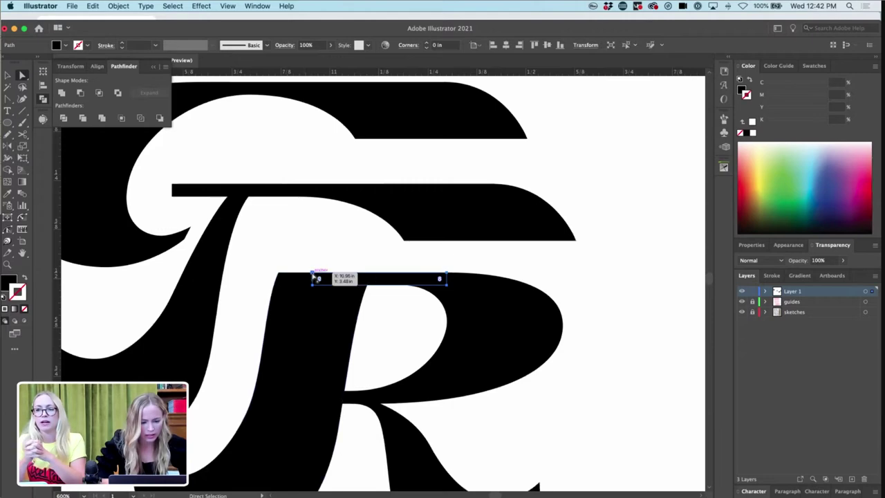
left_click(315, 279)
key("shift+Left")
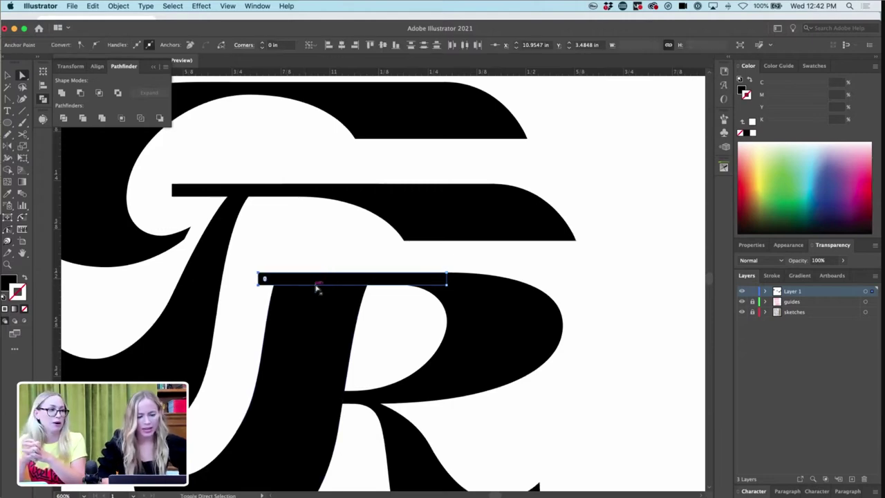
key("shift+Left")
key("super+minus")
key("super+minus")
key("super+minus")
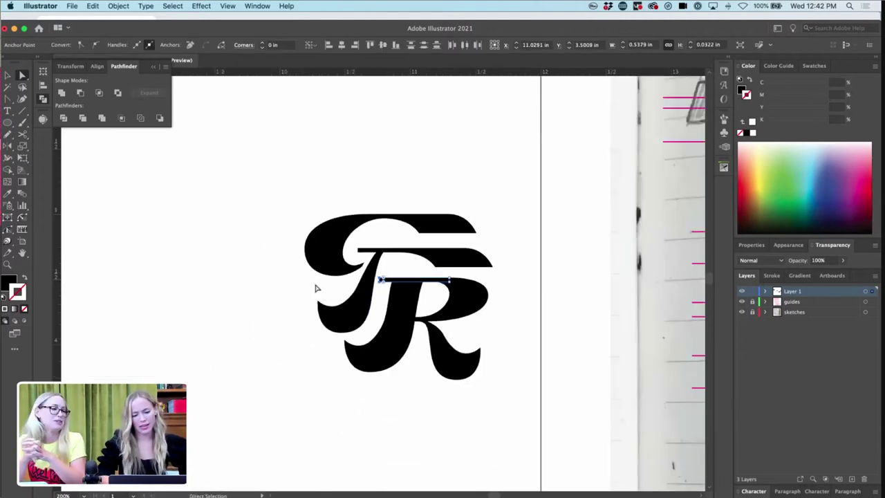
left_click(518, 319)
- Shift all parts of the R together slightly to the right beneath the T
key("v")
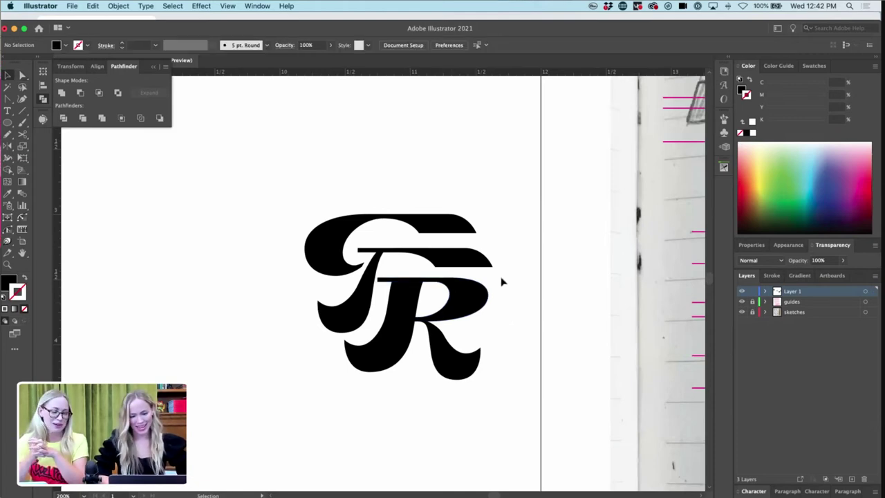
left_click_drag(415, 351, 391, 384)
key("Right")
key("Right")
key("Right")
key("Right")
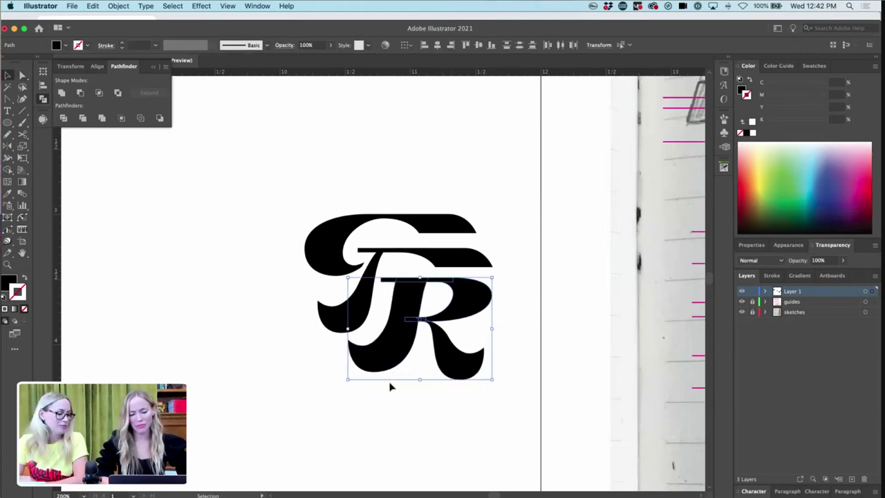
left_click(504, 305)
- Lengthen the R's thin top bar slightly further left, to about 0.55 in wide
key("a")
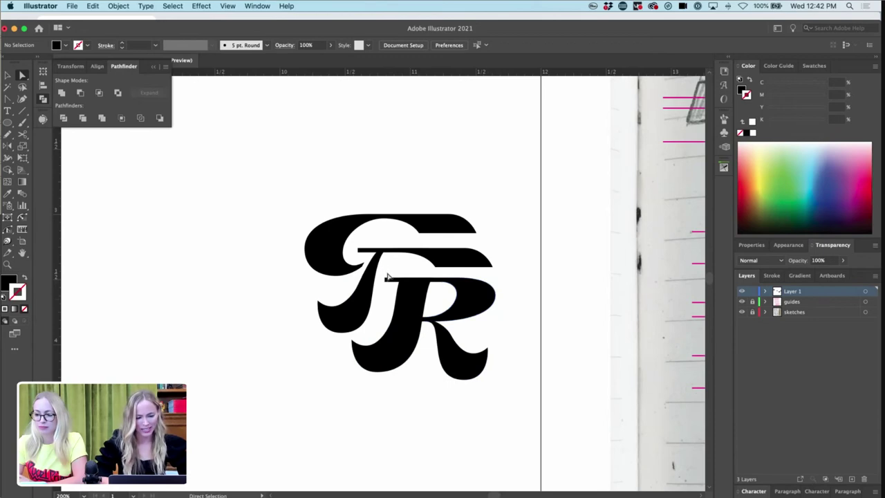
left_click(384, 289)
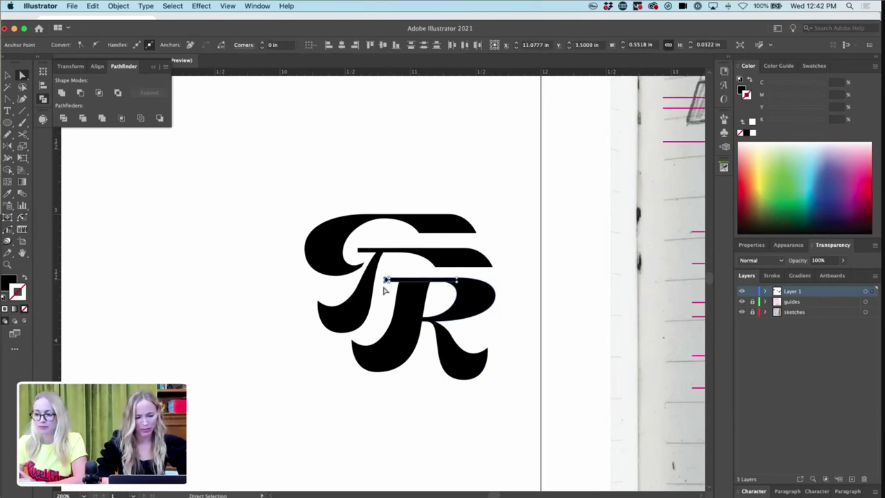
left_click(529, 290)
key("super+minus")
key("super+minus")
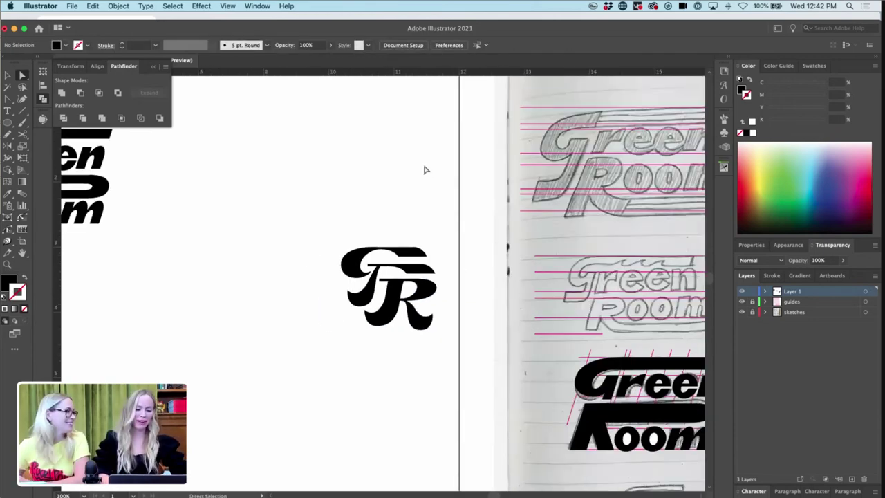
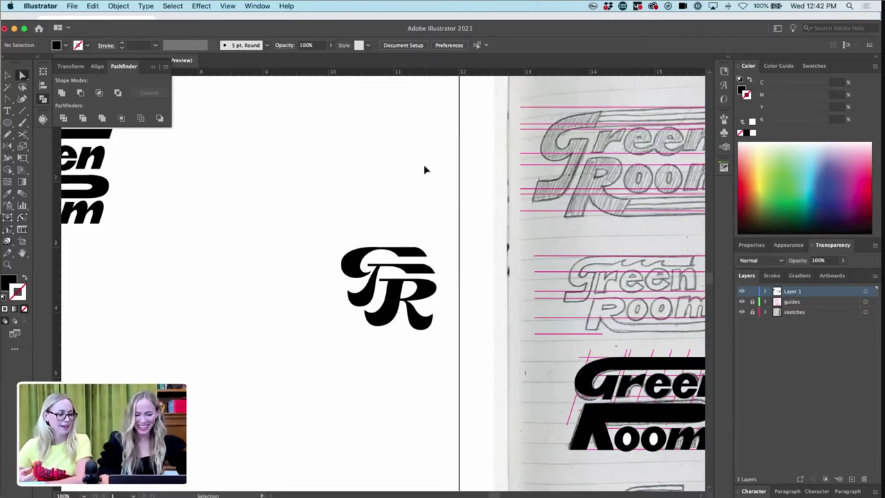
- Move the middle anchor on the R stem's left edge slightly outward to the lower left
key("super+plus")
key("super+plus")
key("super+plus")
key("super+plus")
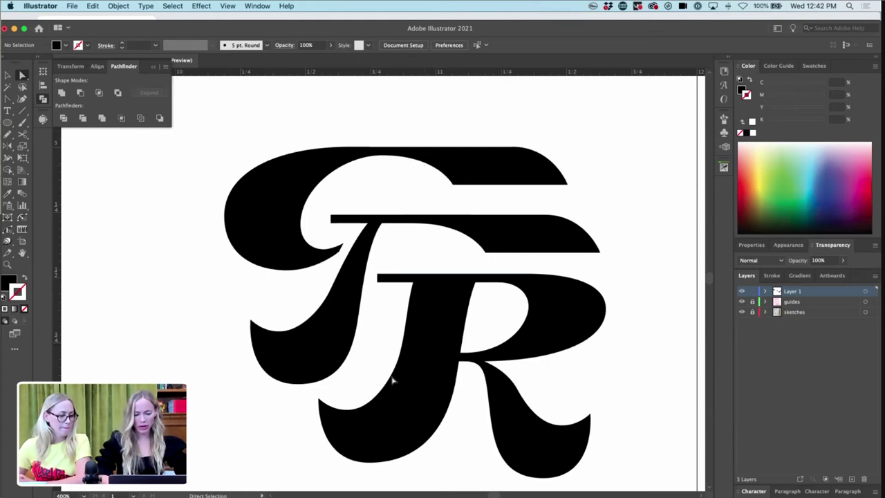
left_click(398, 385)
mouse_move(398, 375)
left_mouse_down()
mouse_move(394, 366)
mouse_move(392, 382)
left_mouse_up()
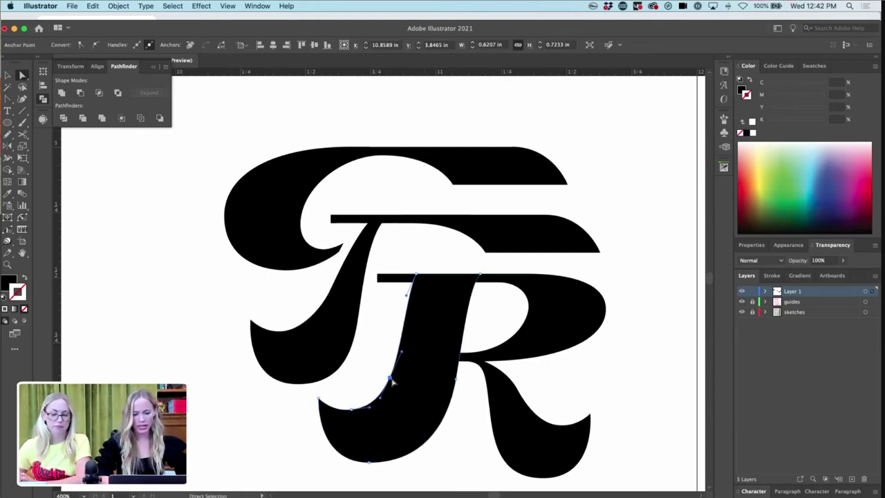
left_click(386, 360)
- Examine the monogram's overall balance from an overview beside the wordmark and sketches, and again up close
key("super+minus")
key("super+minus")
key("super+minus")
key("super+minus")
key("super+minus")
key("super+minus")
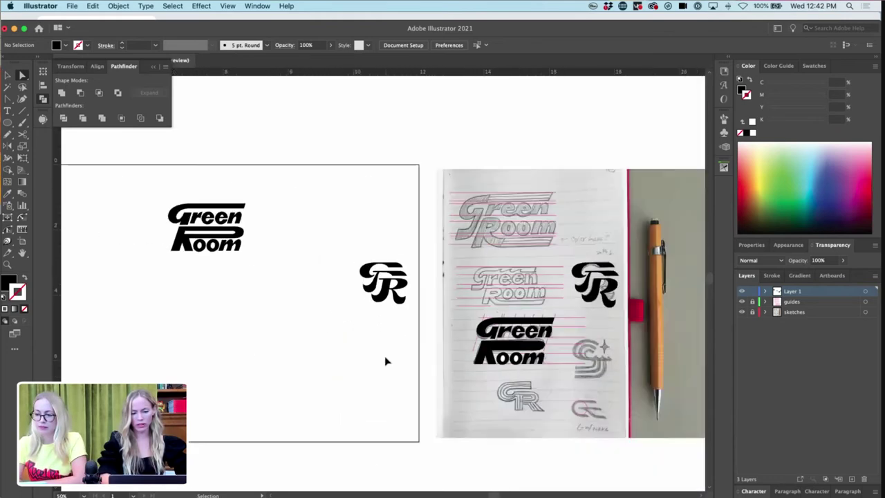
key("super+plus")
key("super+plus")
key("super+plus")
key("super+plus")
key("super+plus")
key("super+plus")
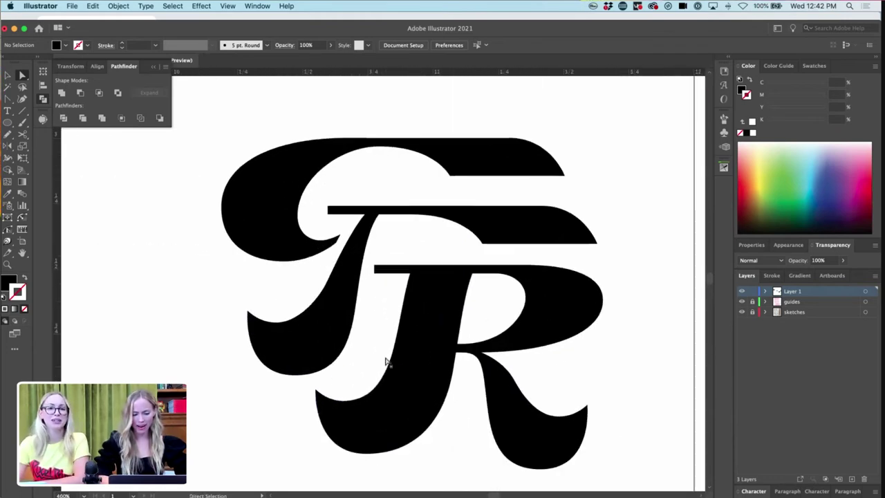
- Adjust the lower handle of the middle anchor on the R stem's left edge to smooth the curve
left_click(388, 372)
left_click_drag(380, 390, 383, 392)
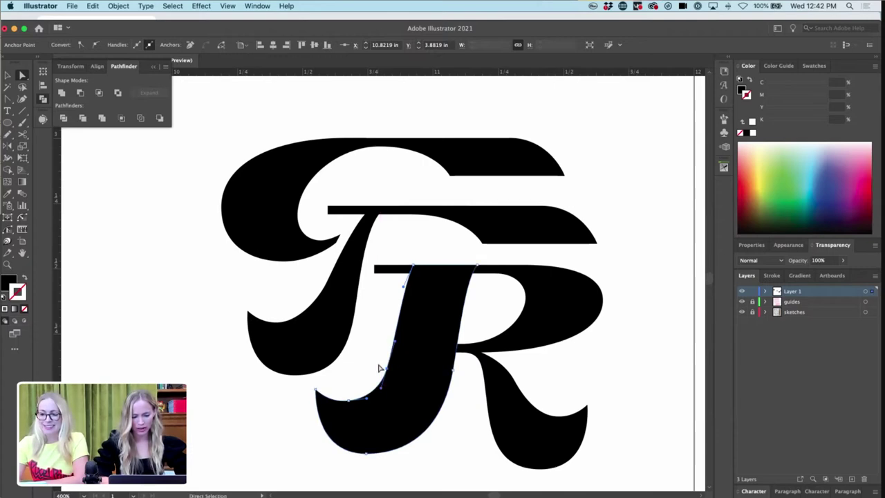
left_click(379, 366)
- Try adjusting the handle of the lower anchor where the R's stem curves into its foot
left_click(354, 403)
left_click(348, 401)
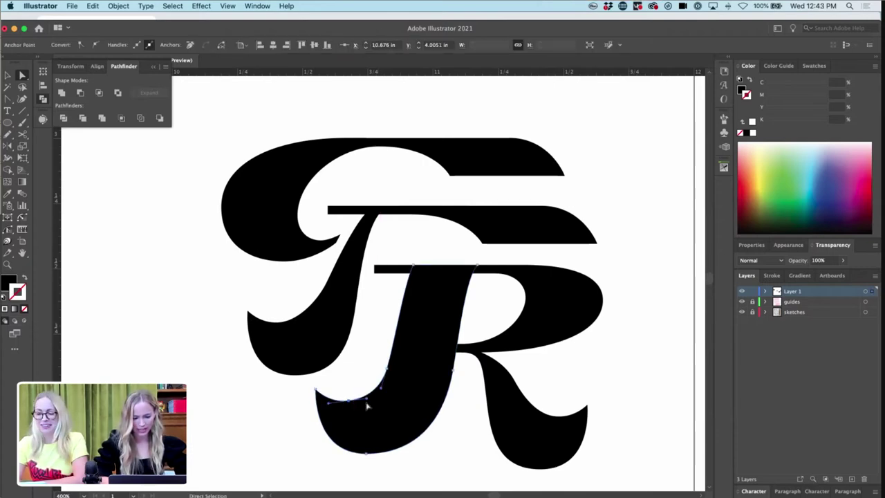
left_click_drag(368, 401, 368, 404)
key("super+z")
left_click(359, 384)
left_click(350, 401)
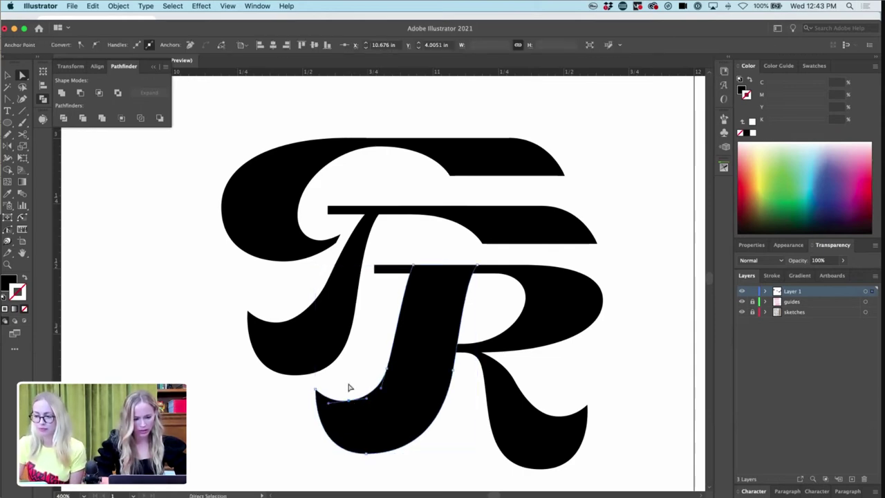
left_click(350, 389)
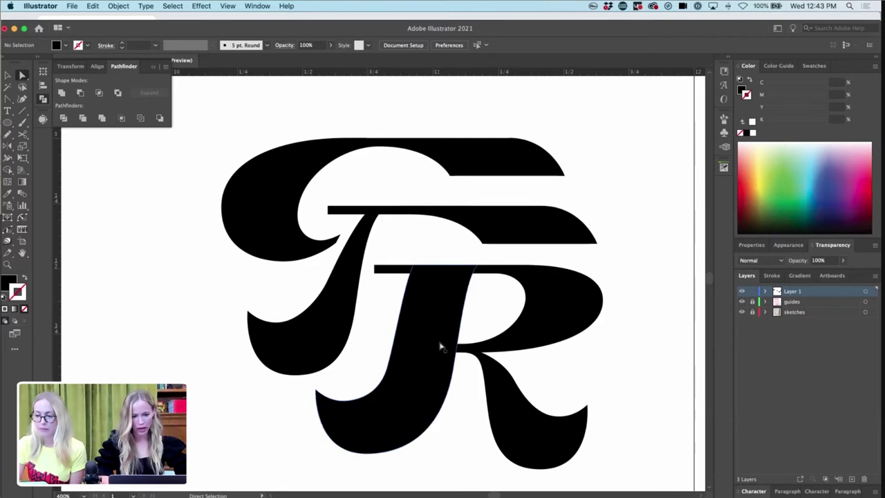
- Try narrowing the top of the R's stem by moving its upper-left corner anchor to the right
left_click(458, 296)
left_click(414, 267)
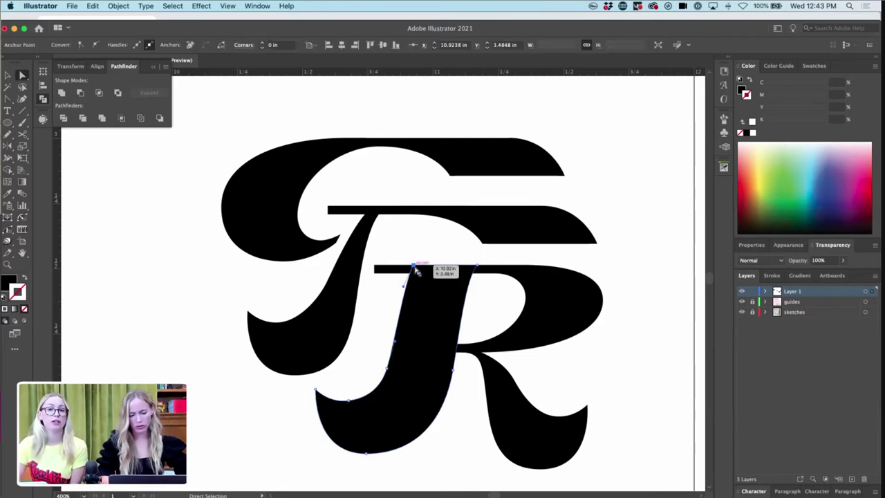
key("Right")
key("Right")
key("Right")
key("Right")
left_click_drag(418, 271, 407, 293)
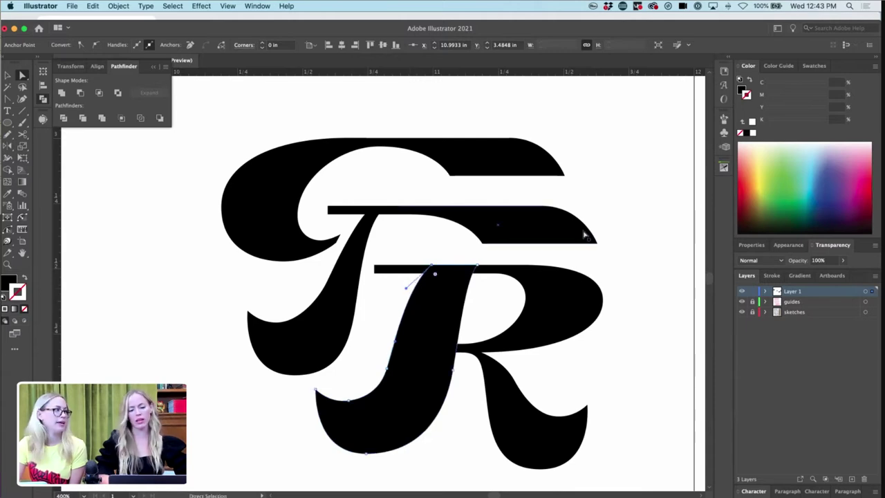
left_click(607, 219)
key("super+minus")
key("super+minus")
key("super+minus")
key("super+minus")
key("super+minus")
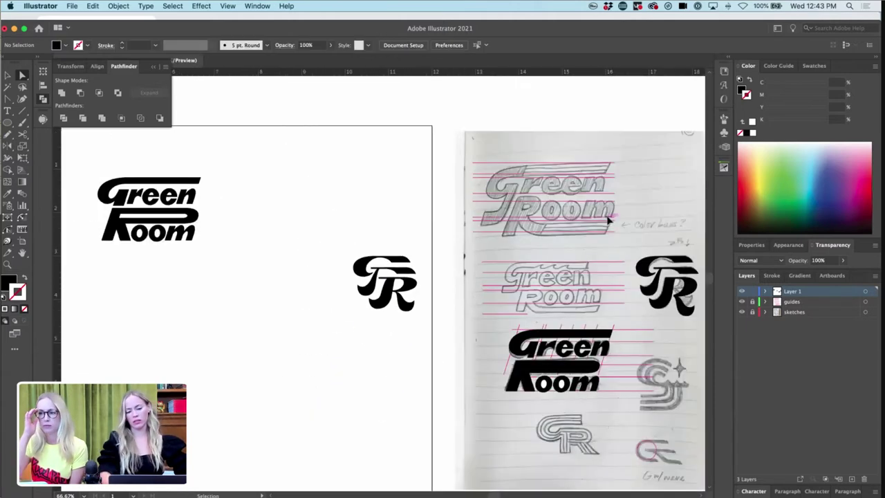
key("super+z")
key("super+equal")
key("super+equal")
key("super+equal")
key("super+equal")
key("super+equal")
key("Left")
key("Left")
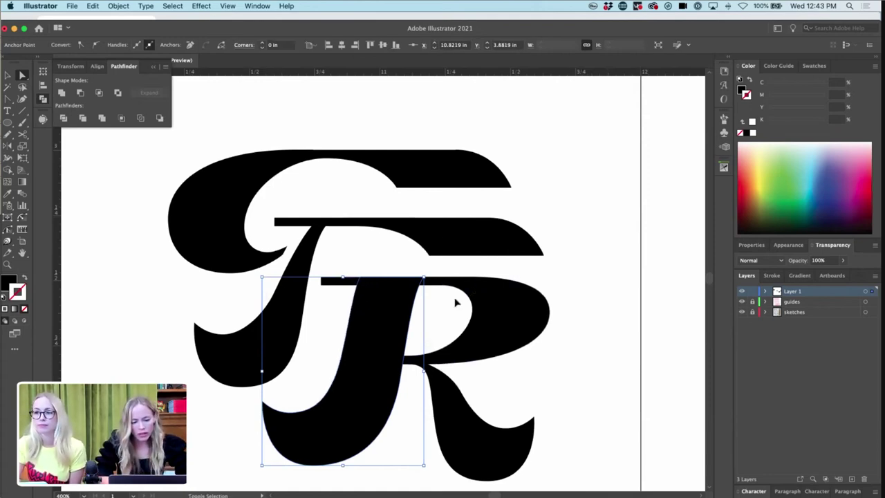
- Slim the R's stem to about 0.61 in overall width by nudging its right-edge anchors slightly left
key("a")
left_click(422, 312)
left_click(415, 321)
left_click(339, 391, "super")
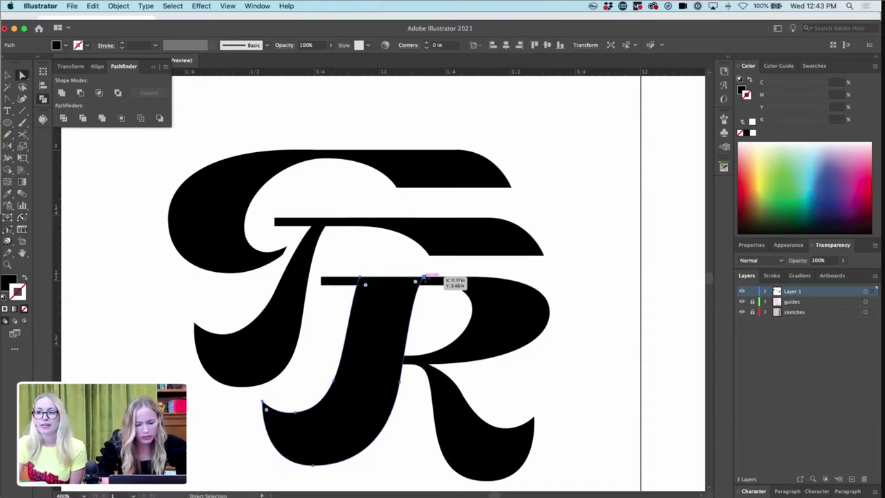
left_click(415, 281)
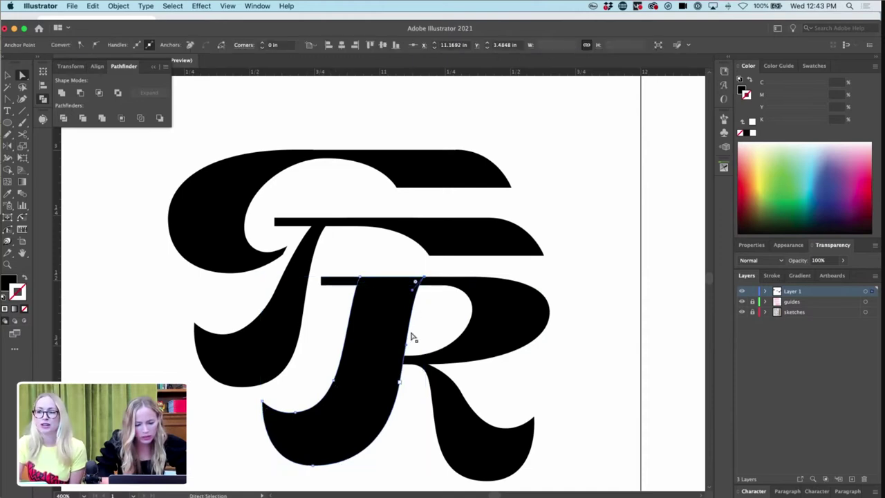
left_click(400, 385)
left_click(423, 278, "shift")
key("Left")
key("super+minus")
key("super+minus")
key("a")
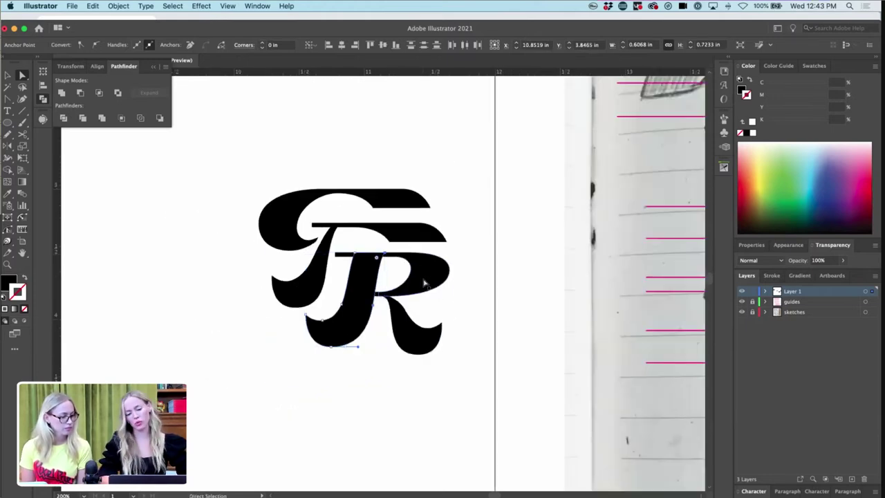
key("Left")
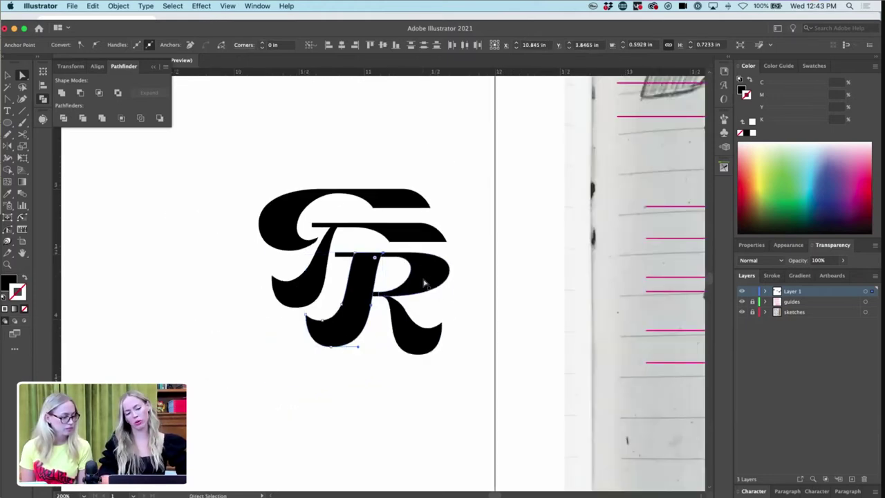
key("super+z")
- Refine the R stem's right edge by moving its middle anchor slightly left and reshaping the curve with its handles
left_click_drag(359, 352, 355, 350)
left_click(355, 350)
key("super+minus")
key("super+equal")
key("super+equal")
key("super+equal")
key("super+equal")
left_click(357, 351)
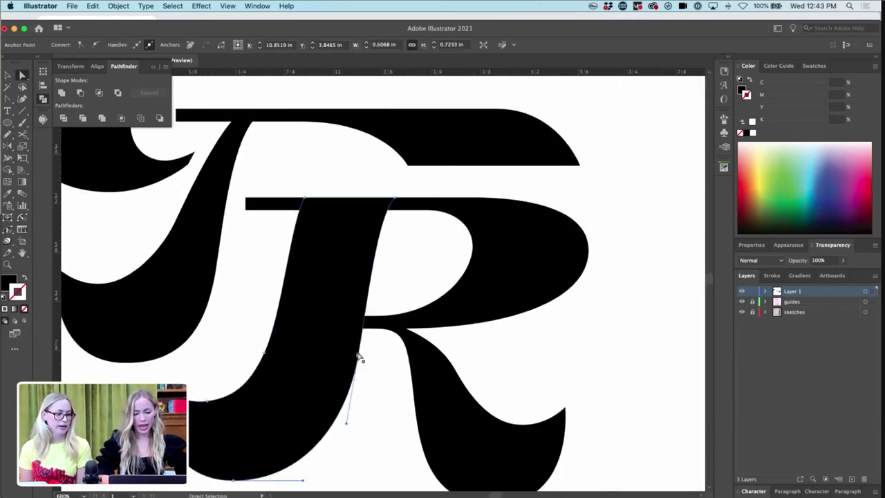
left_click_drag(365, 295, 377, 277)
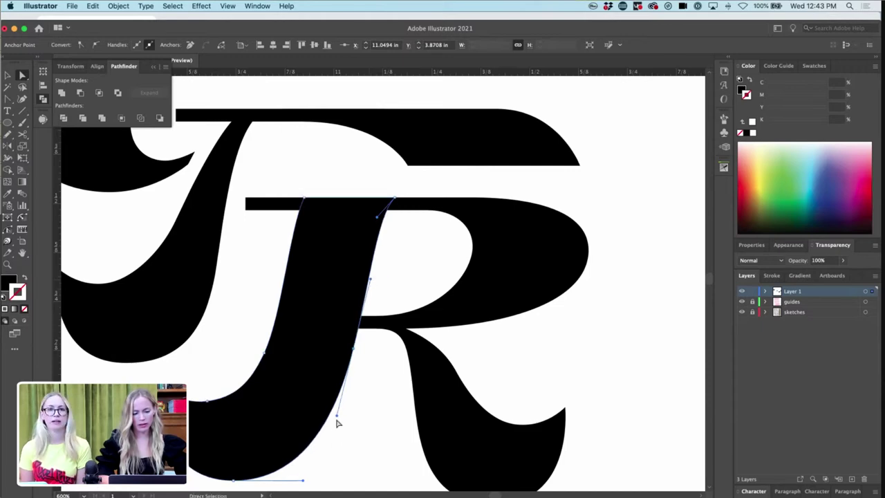
left_click_drag(338, 415, 341, 427)
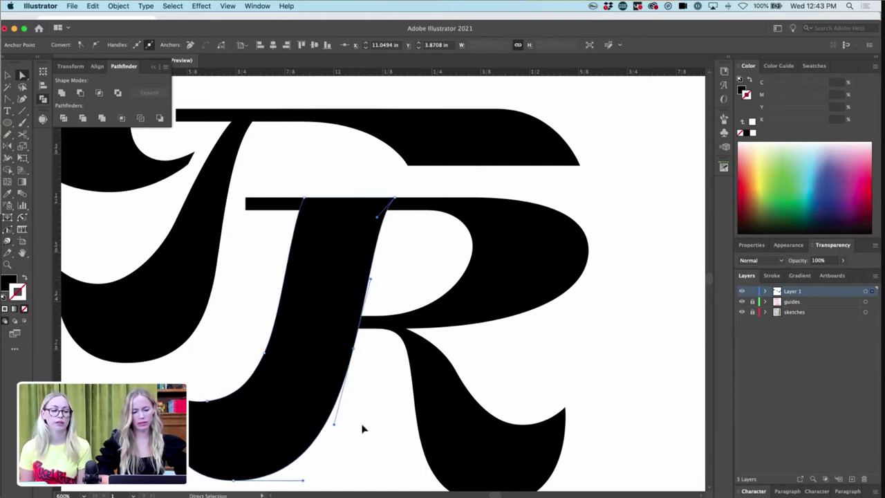
left_click(363, 429)
- Move the whole monogram to the open area beneath the Green Room wordmark and select it there
key("super+0")
key("v")
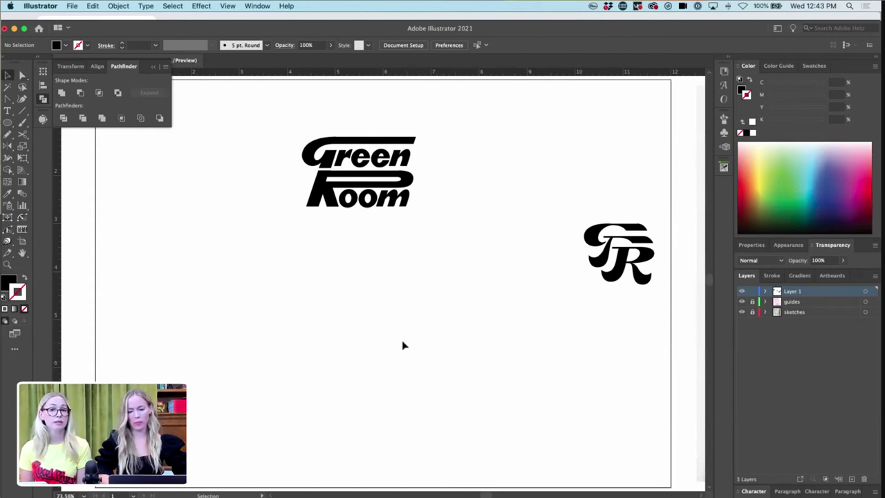
left_click_drag(662, 203, 557, 317)
left_click_drag(647, 257, 391, 316)
left_click(463, 313, "super")
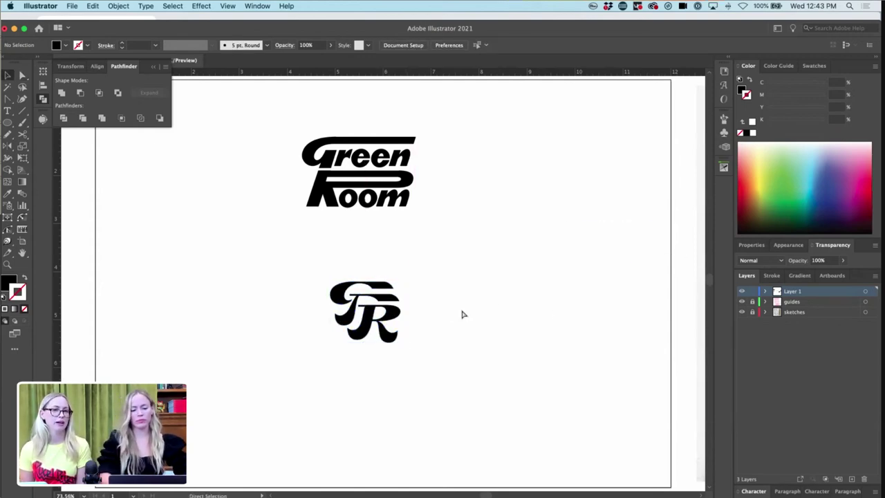
left_click(401, 303)
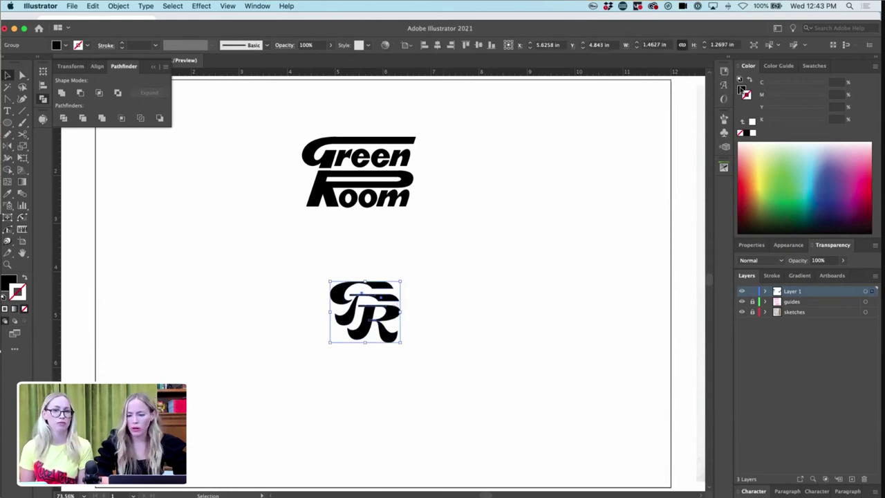
- Recolor the GR monogram with the blue #0678BE swatch from the Hoodzpah Branding library
left_click(779, 65)
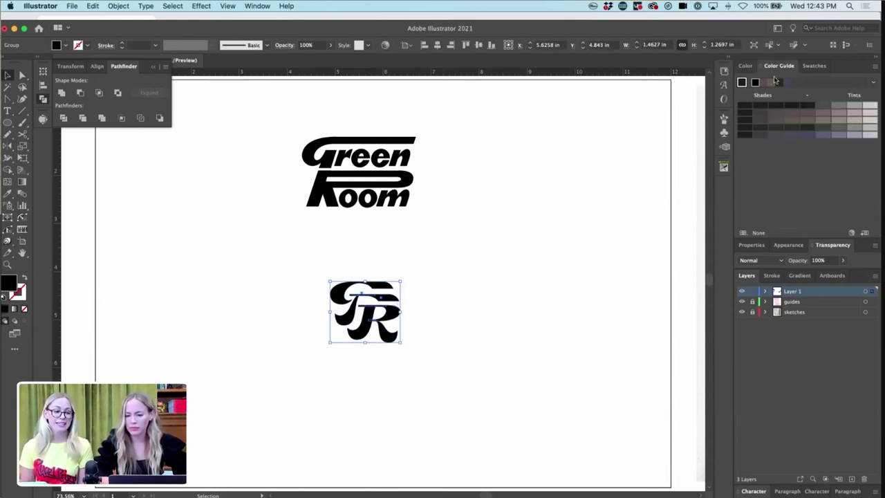
left_click(724, 71)
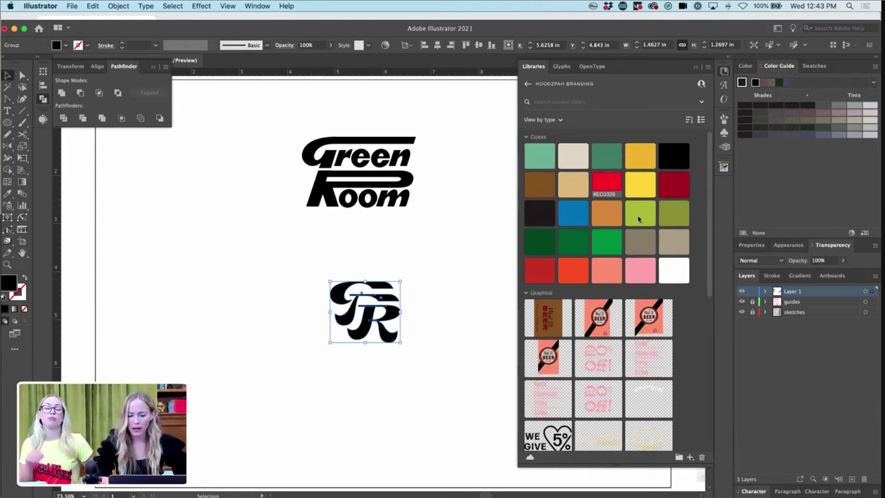
left_click(527, 292)
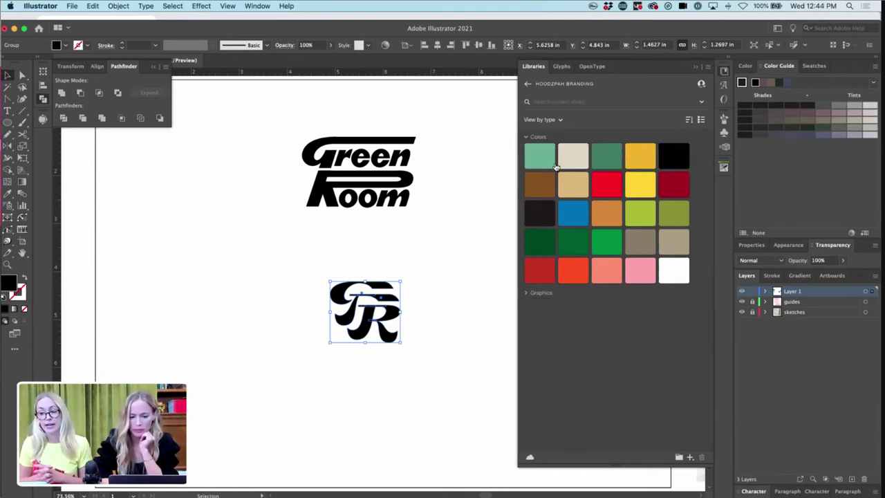
left_click(573, 212)
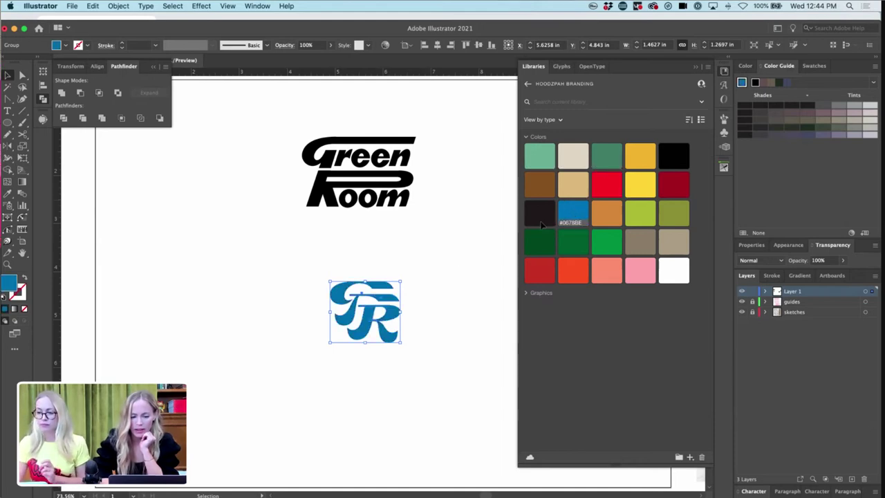
left_click(450, 256)
- Duplicate the blue monogram beside the original and fill the copy with the orange-red #F27024 library color
key("super+1")
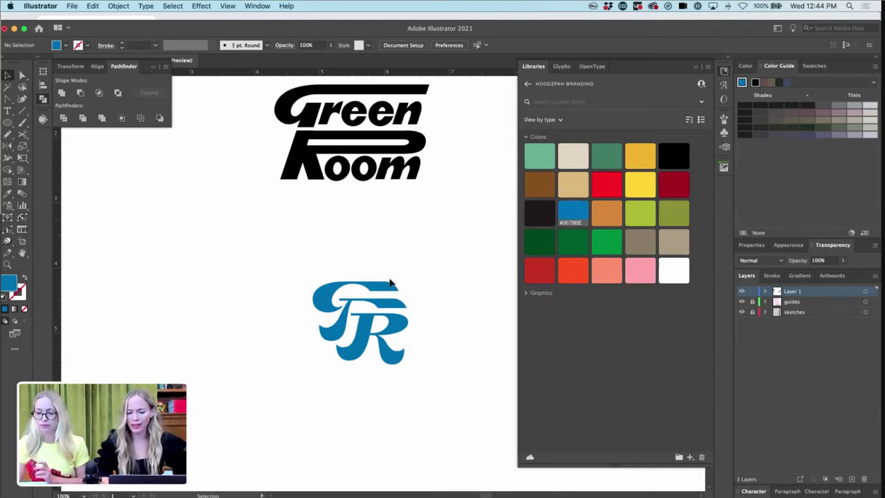
key("super+plus")
left_click(385, 300)
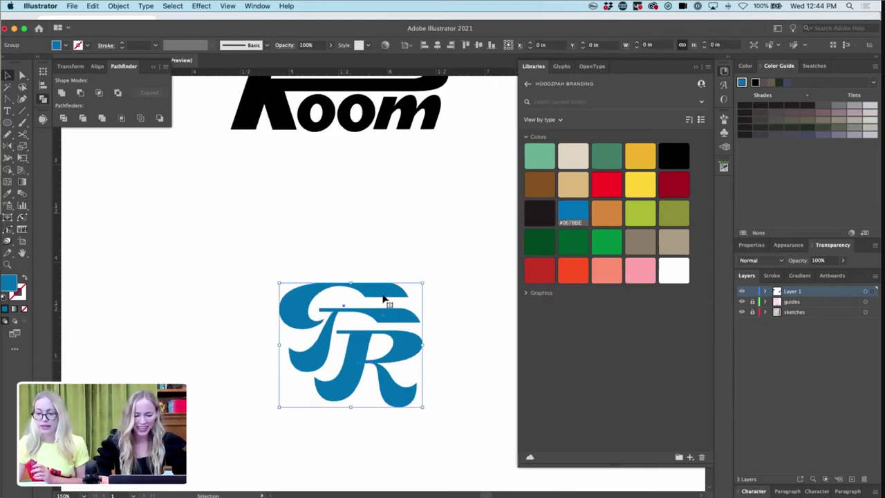
scroll(383, 300, "right", 3)
left_click(391, 220)
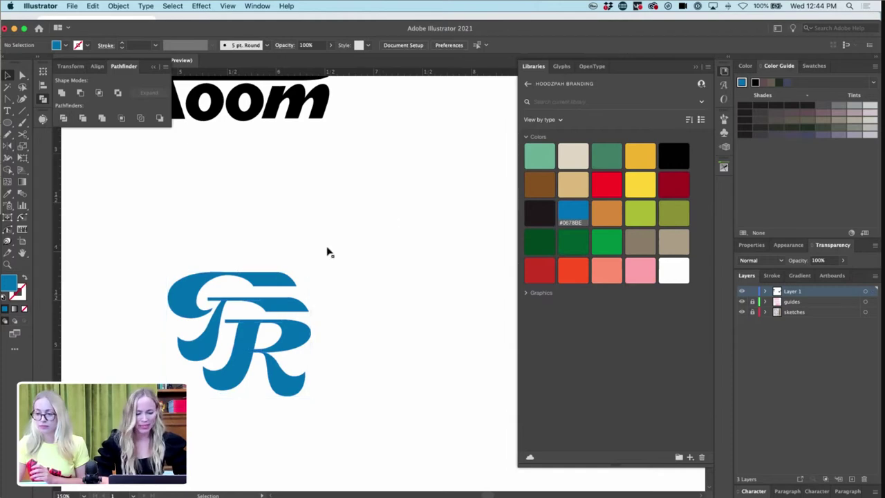
left_click_drag(277, 285, 436, 284)
key("super+minus")
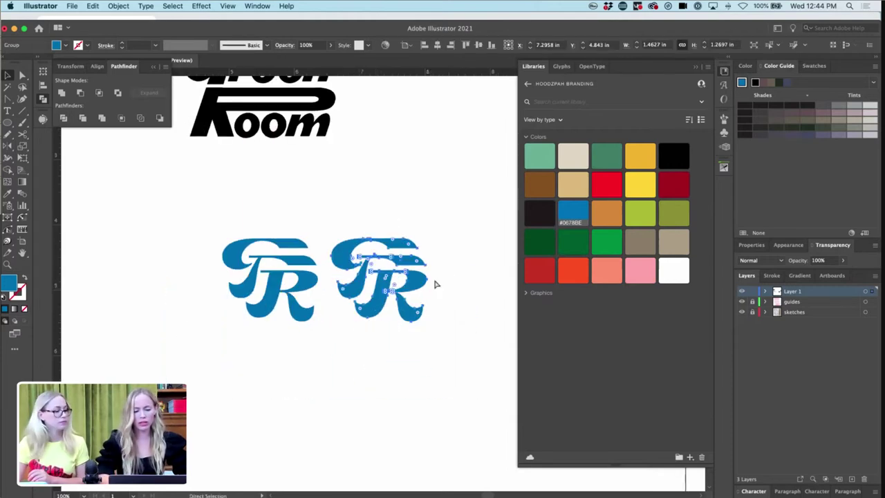
left_click(574, 270)
left_click(455, 212)
- Duplicate the blue monogram on its other side and fill the copy with the black #010101 library color
key("super+minus")
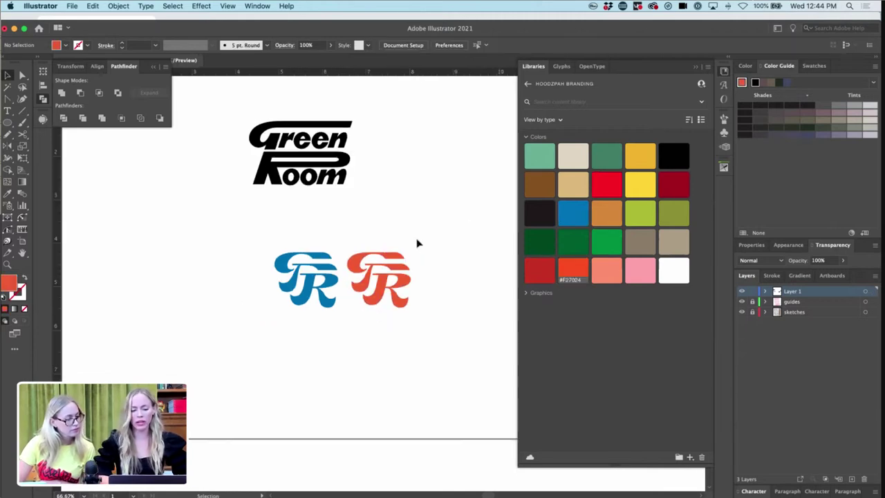
scroll(441, 309, "up", 2)
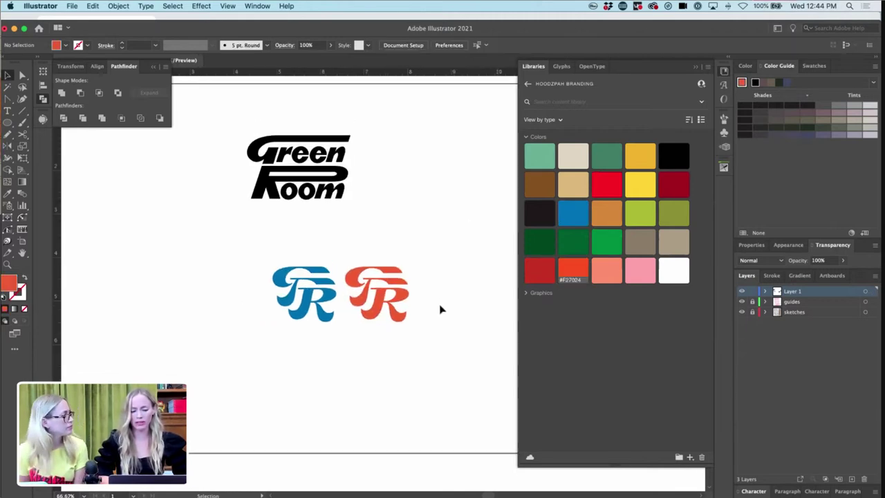
left_click_drag(306, 289, 229, 285)
left_click(674, 154)
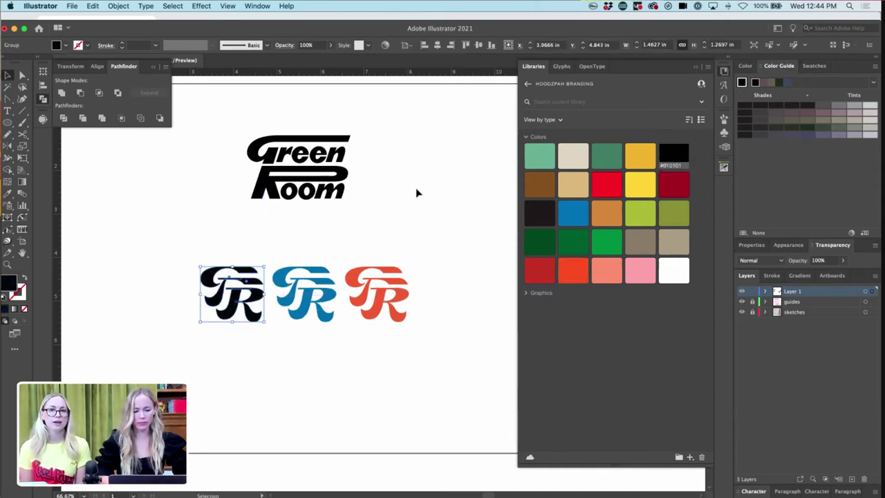
left_click(417, 193)
- Copy the row of three colored monograms to the empty canvas left of the artboard
key("super+minus")
left_click_drag(420, 245, 225, 316)
scroll(341, 289, "left", 3)
left_click_drag(508, 302, 223, 302)
left_click(329, 236)
- Delete the artboard's blue and orange-red monograms and move the black one toward the artboard's lower-left area
scroll(339, 238, "right", 3)
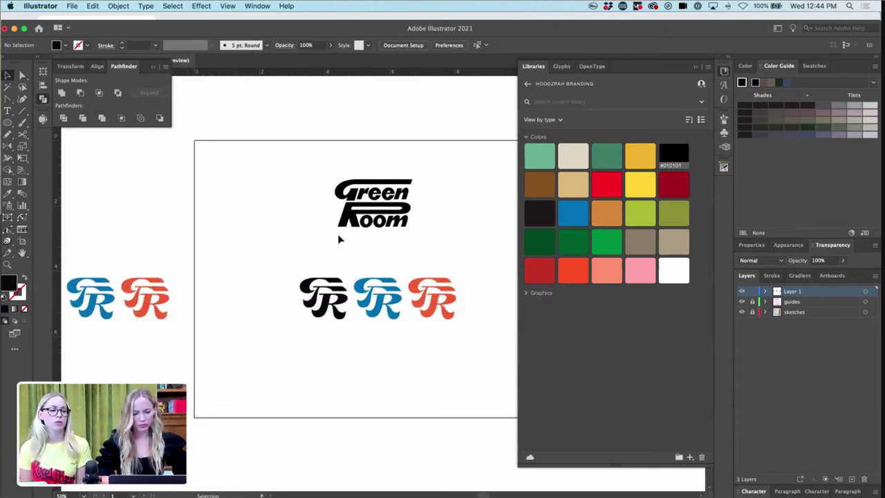
left_click_drag(454, 254, 352, 346)
key("Delete")
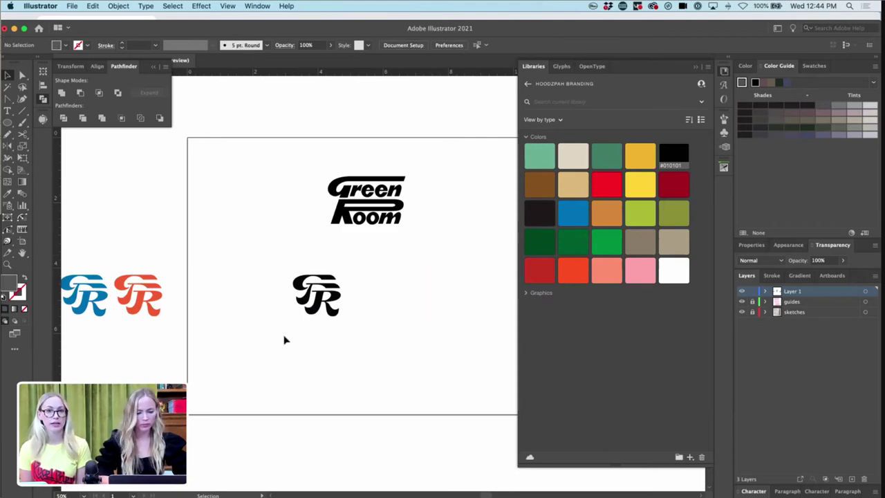
left_click(335, 294)
left_click_drag(335, 294, 284, 347)
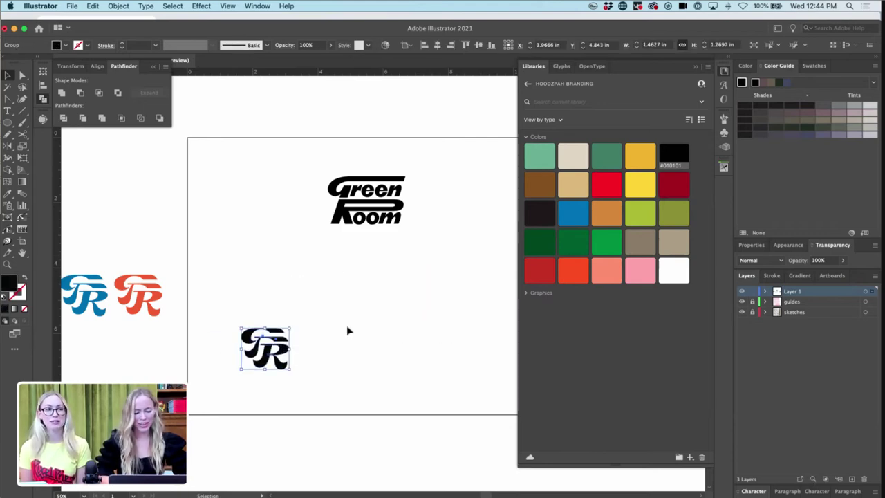
left_click(347, 331)
- Start tracing the middle arc of the sketched wave emblem with the Pen tool, from its upper tip around to its left side
key("super+minus")
scroll(409, 202, "right", 5)
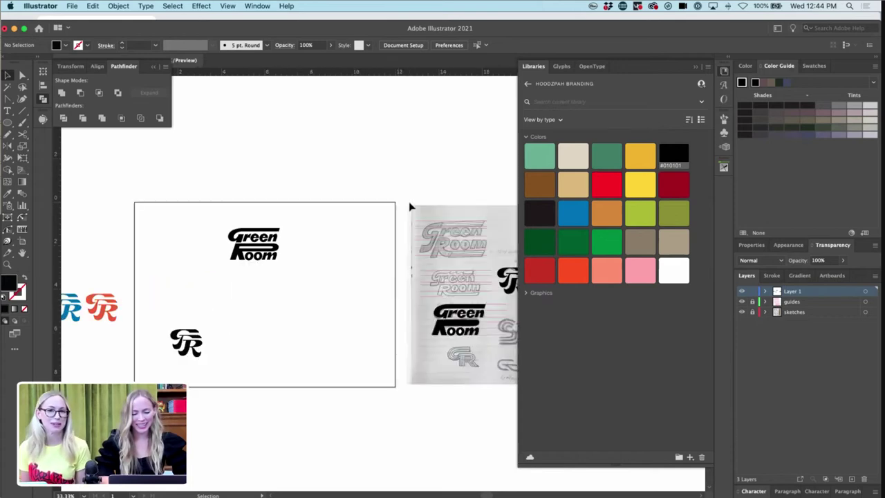
scroll(410, 205, "right", 3)
key("super+plus")
key("super+plus")
key("super+plus")
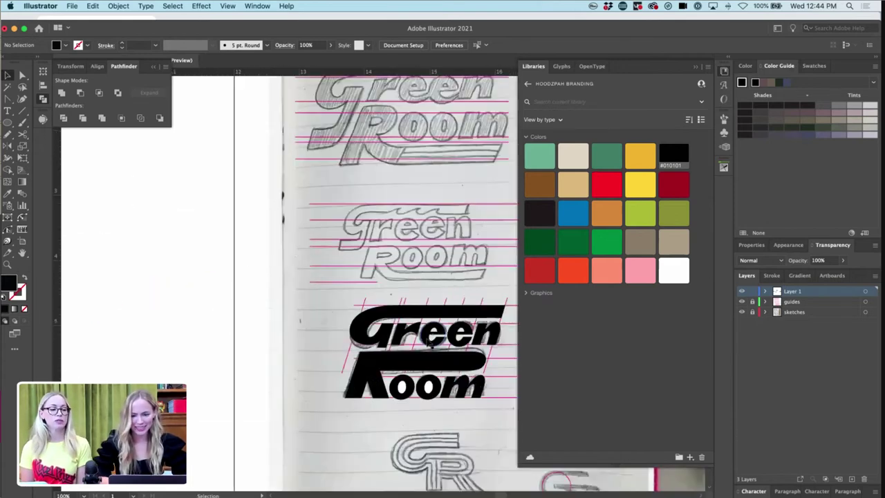
scroll(427, 342, "right", 5)
scroll(382, 358, "up", 6)
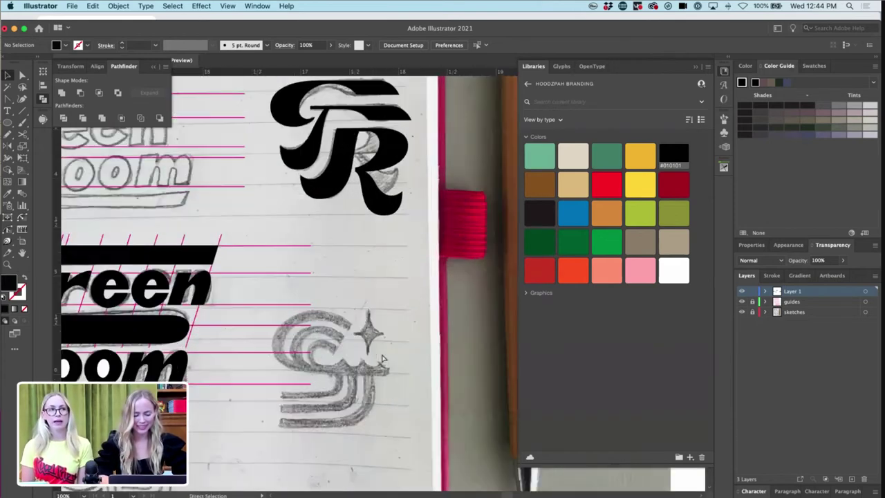
scroll(381, 353, "down", 3)
key("p")
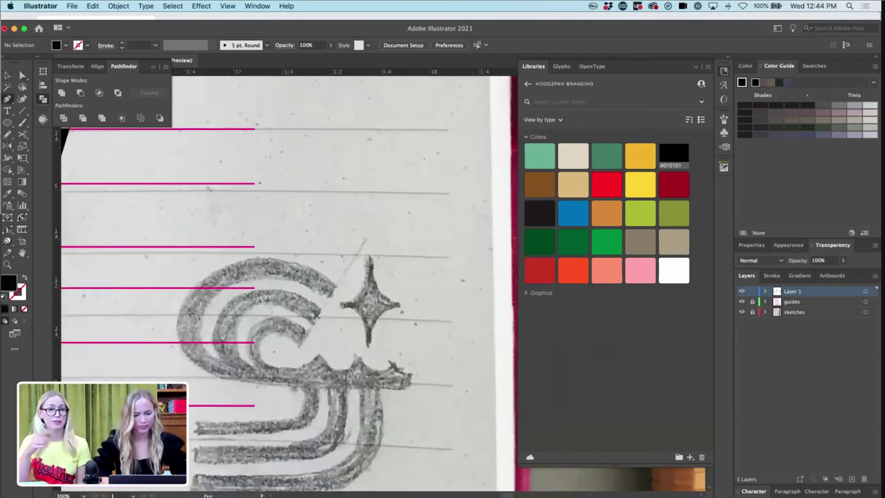
left_click_drag(299, 303, 257, 298)
left_click_drag(226, 334, 226, 355)
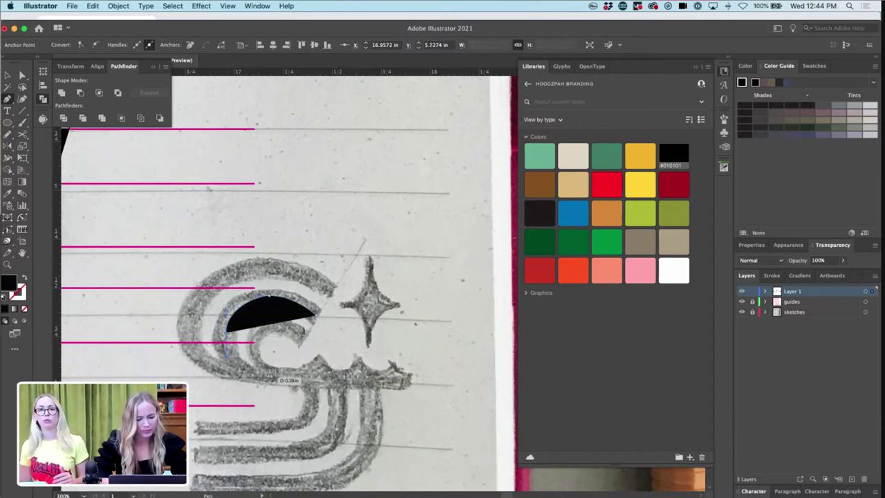
- Continue the path around the bottom of the wave and extend its end straight along the baseline to the sketch's right tip
left_click_drag(267, 375, 287, 378)
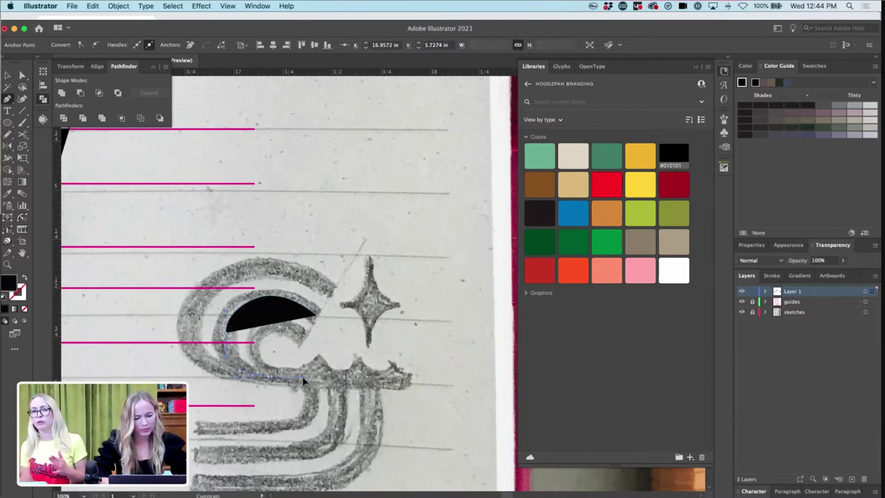
left_click(270, 377)
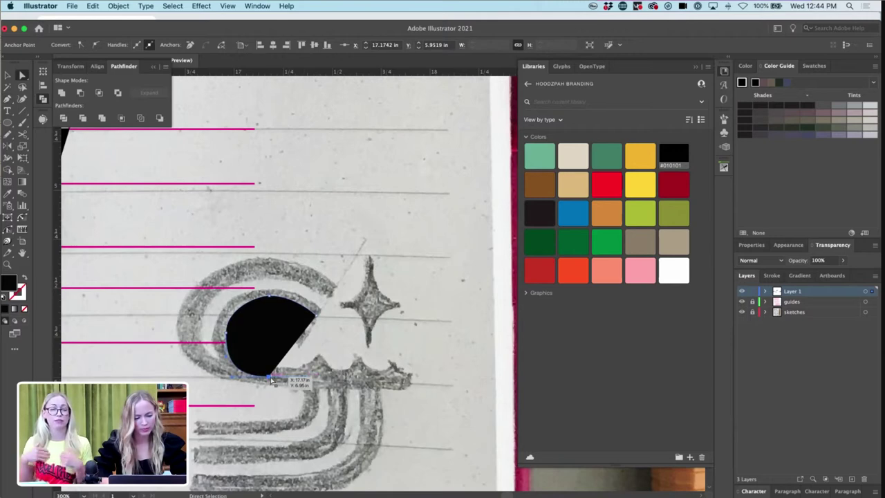
left_click_drag(271, 379, 408, 377)
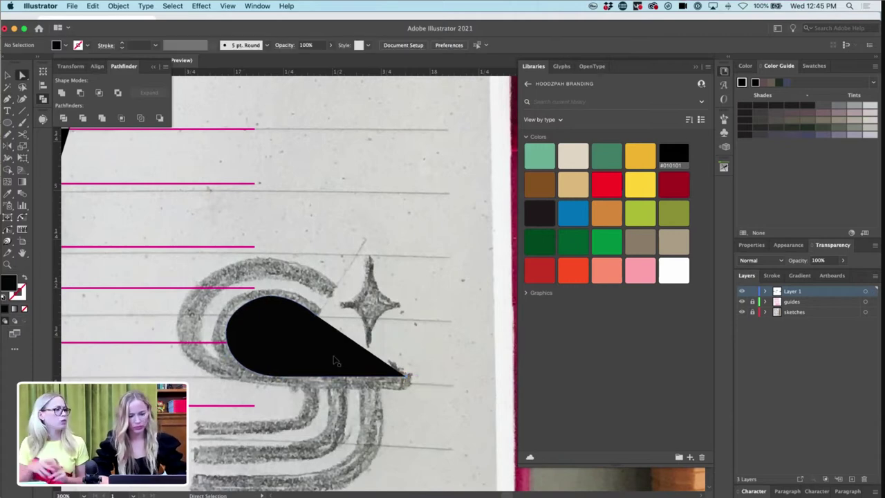
- Swap the traced wave path's fill and stroke, set the black stroke to 3 pt, and check the curve's top anchor
key("v")
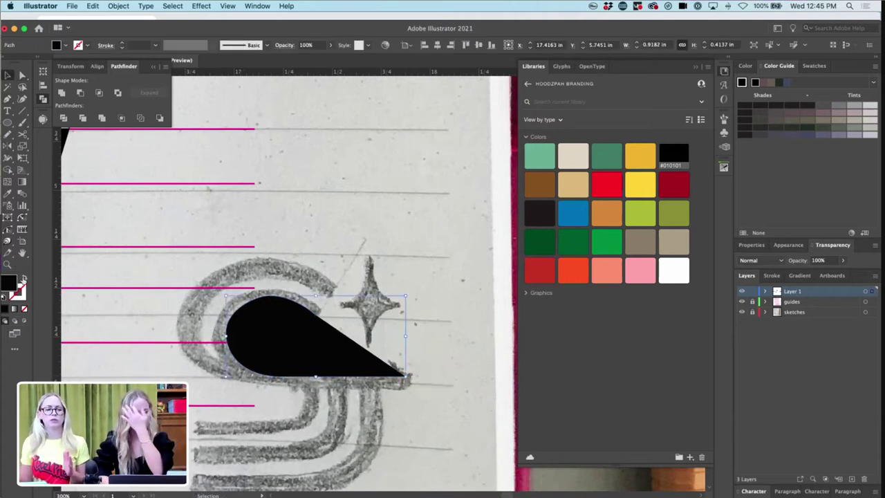
left_click(24, 278)
left_click(122, 44)
left_click(121, 44)
left_click(411, 251)
key("a")
left_click(273, 296)
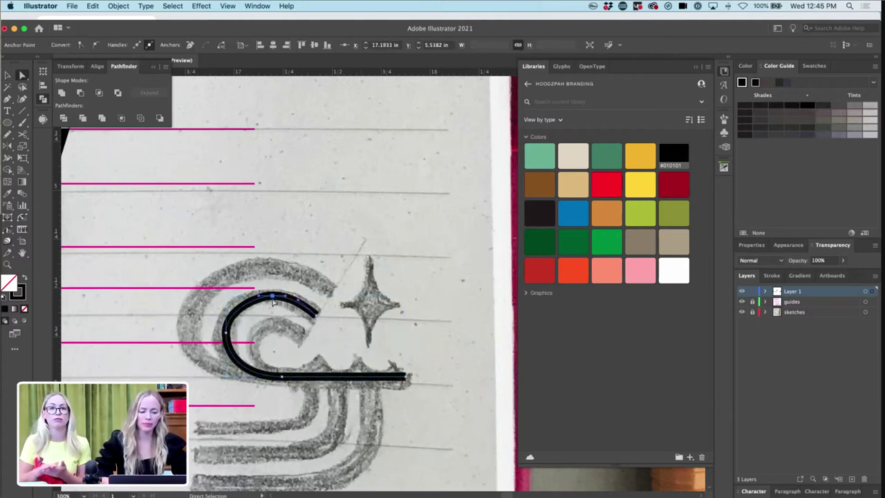
left_click(332, 314)
- Try offsetting the wave path by -0.15 in with round joins, and remove the offset outline
key("v")
left_click(312, 310)
left_click(118, 5)
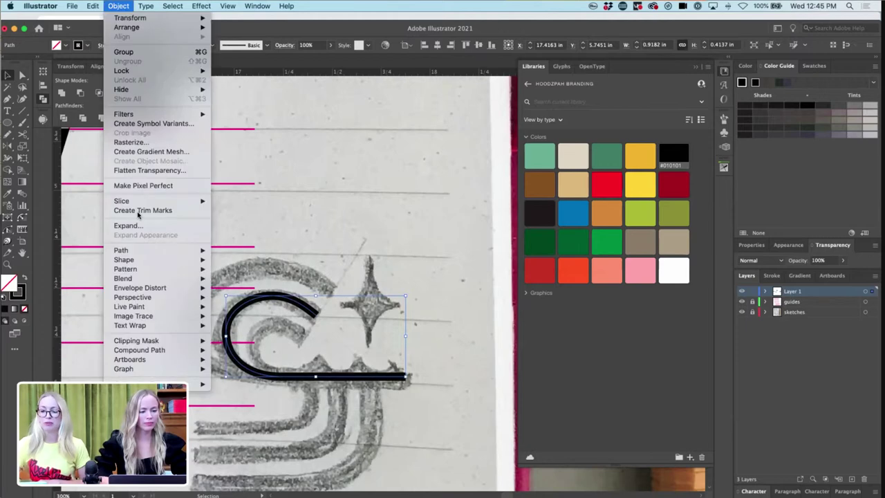
mouse_move(138, 249)
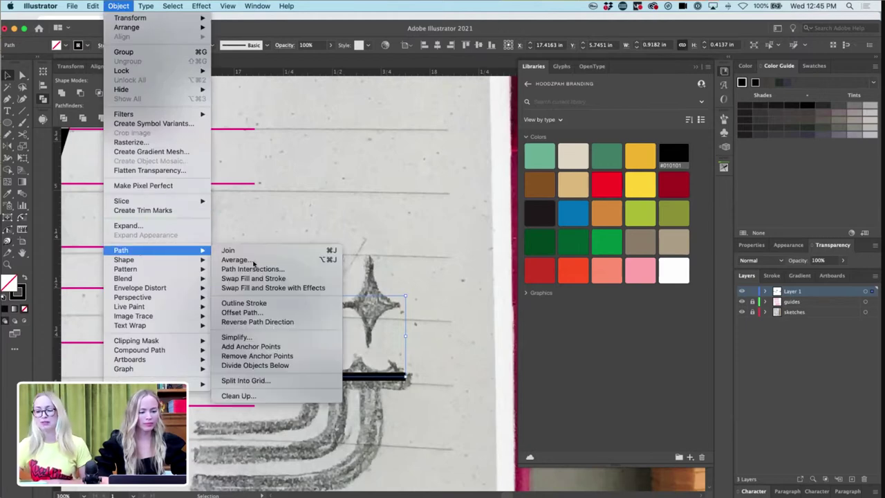
left_click(253, 313)
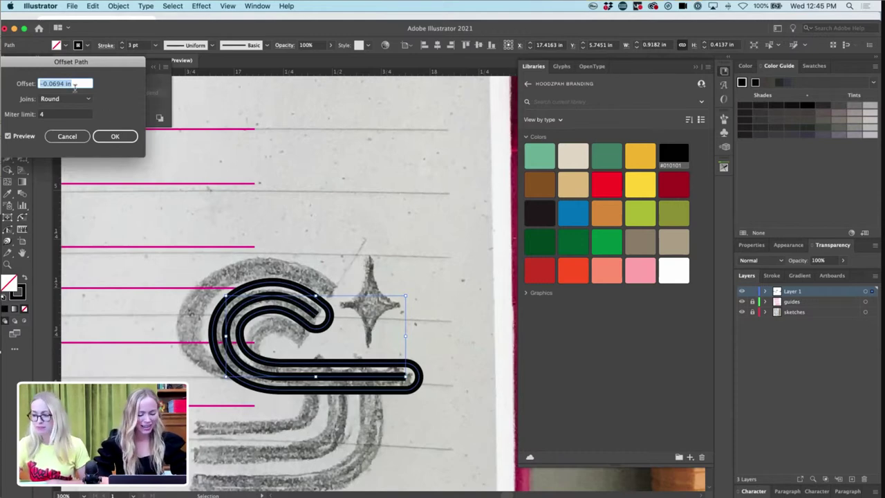
type("-.")
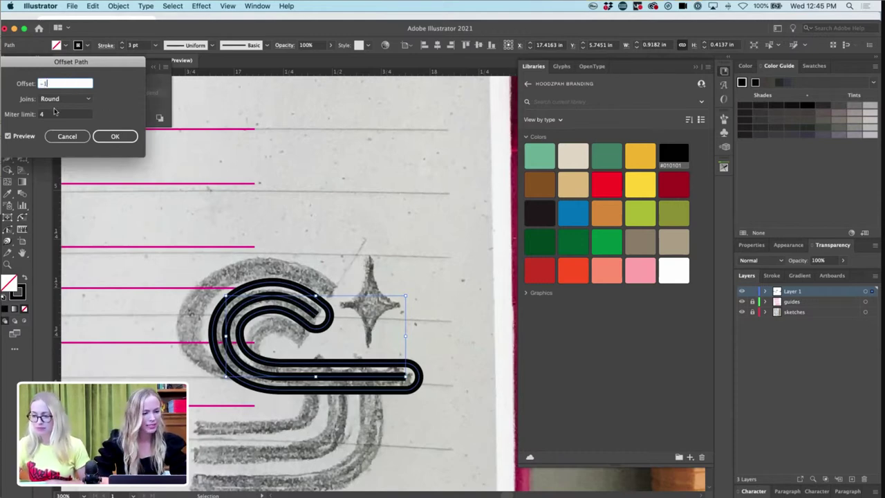
type("1")
key("Tab")
left_click_drag(47, 85, 45, 85)
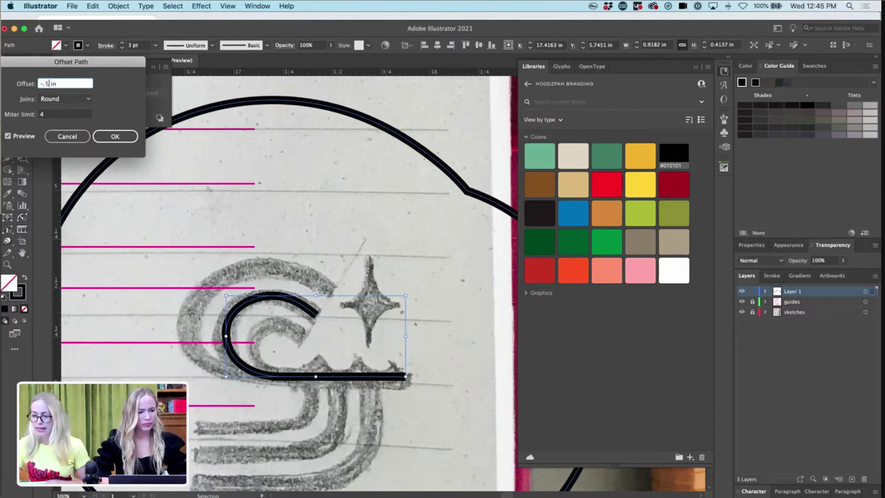
left_click(46, 114)
left_click(50, 83)
type("1")
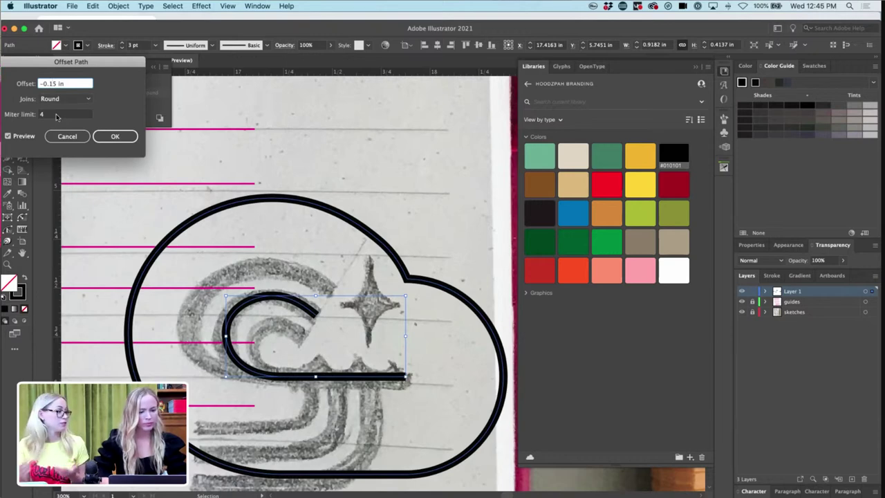
left_click(56, 115)
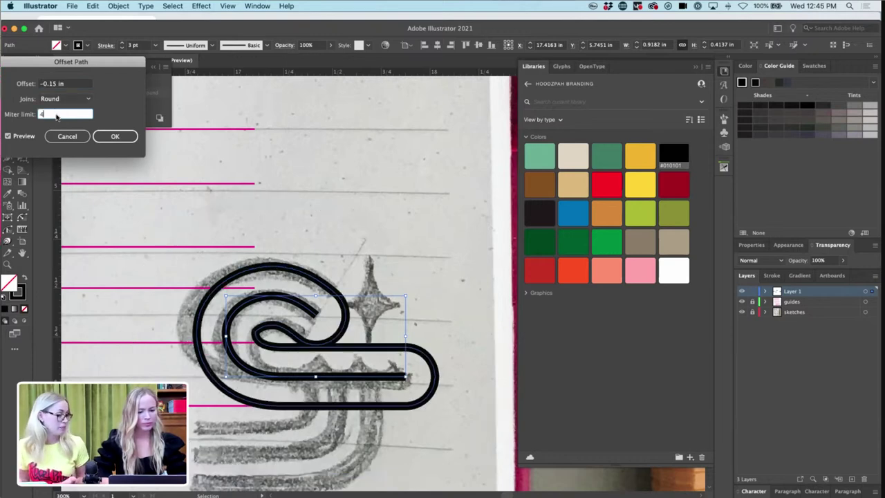
left_click(115, 136)
key("Delete")
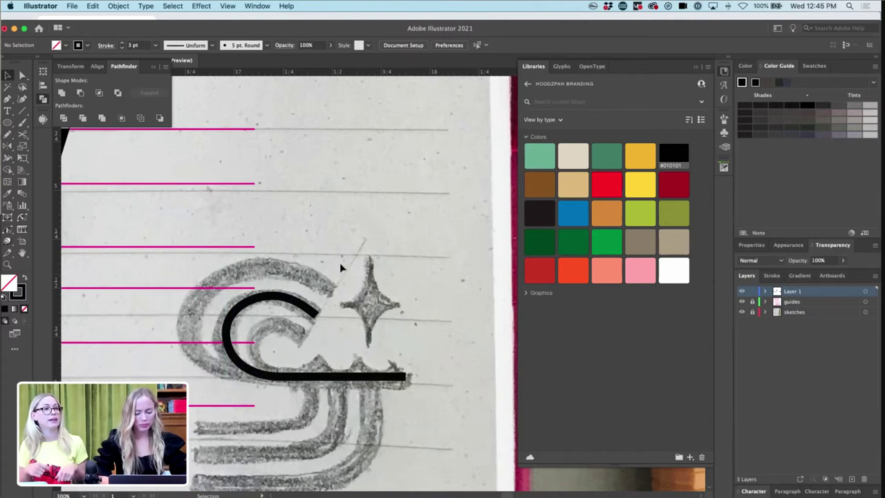
- Make a scaled-down copy of the wave path, about 0.59 by 0.26 in, over the sketch's inner arc on the same baseline
left_click(291, 296)
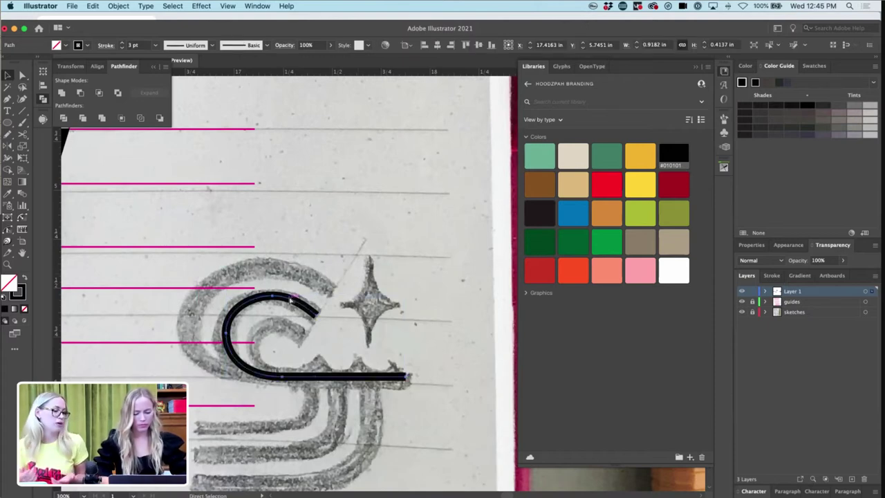
mouse_move(316, 296)
left_mouse_down()
mouse_move(319, 317)
mouse_move(399, 320)
mouse_move(363, 325)
left_mouse_up()
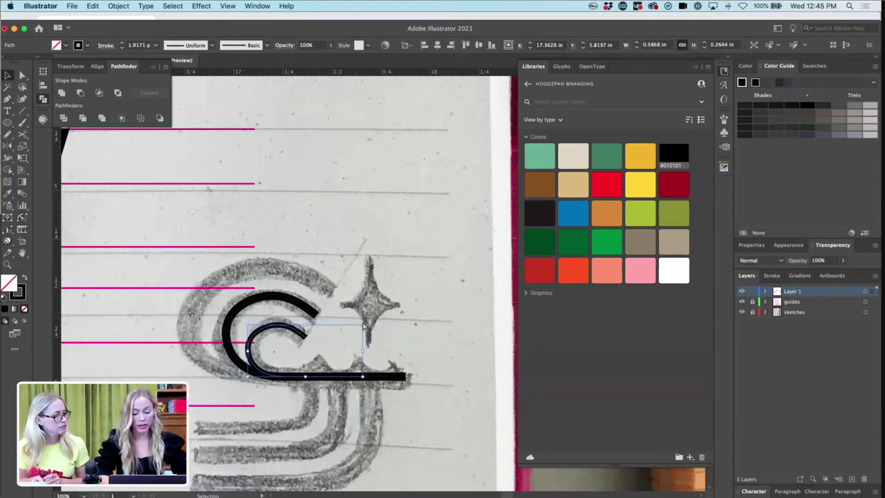
- Refine the tops of the inner and middle wave arcs by adjusting their top anchors and curve handles
key("super+plus")
key("super+plus")
key("a")
left_click_drag(324, 231, 319, 226)
left_click(311, 171)
left_click_drag(312, 172, 336, 173)
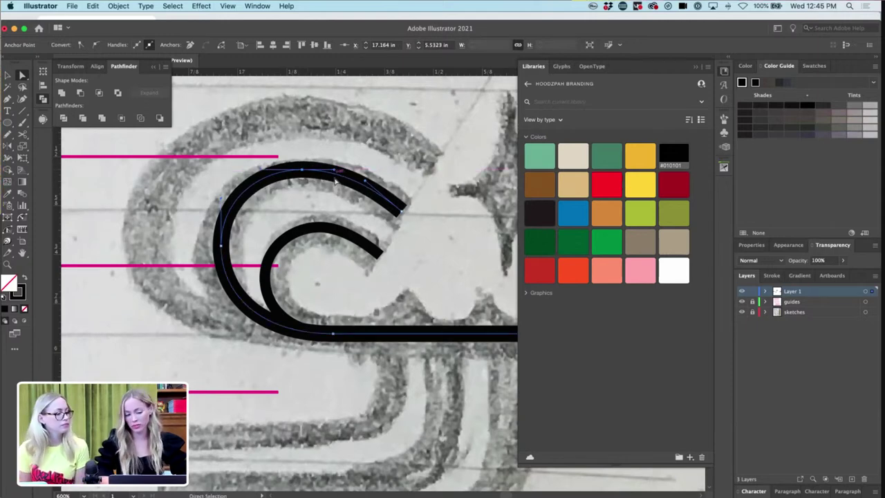
- Delete the scaled-down inner arc copy, leaving only the middle wave path
key("v")
left_click(348, 228)
key("Delete")
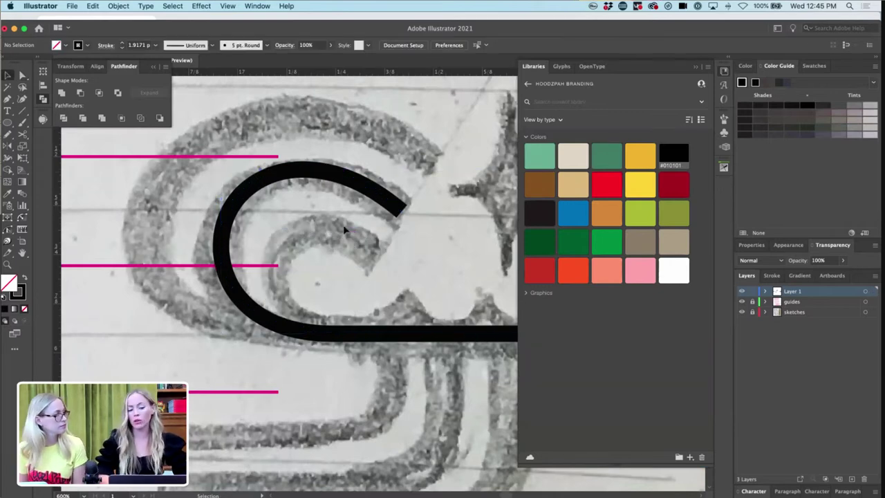
- Offset the wave path by -0.1 in with round joins
key("super+minus")
key("a")
left_click(348, 214)
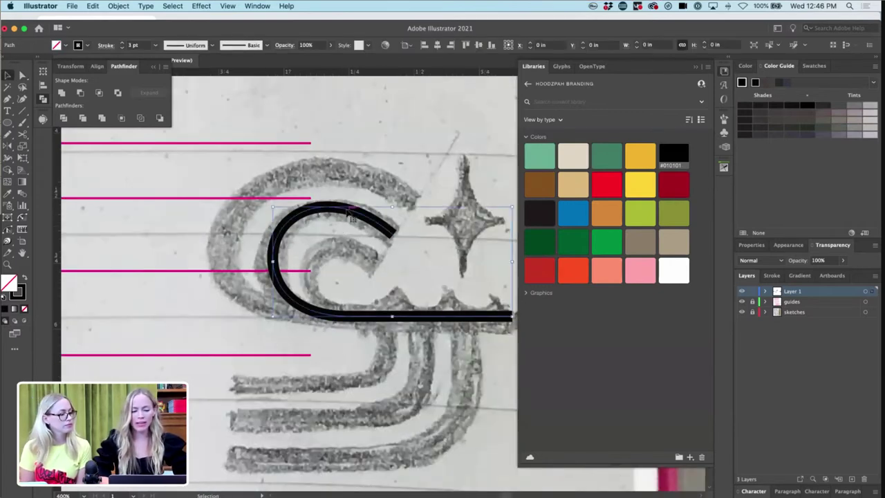
key("v")
left_click(119, 6)
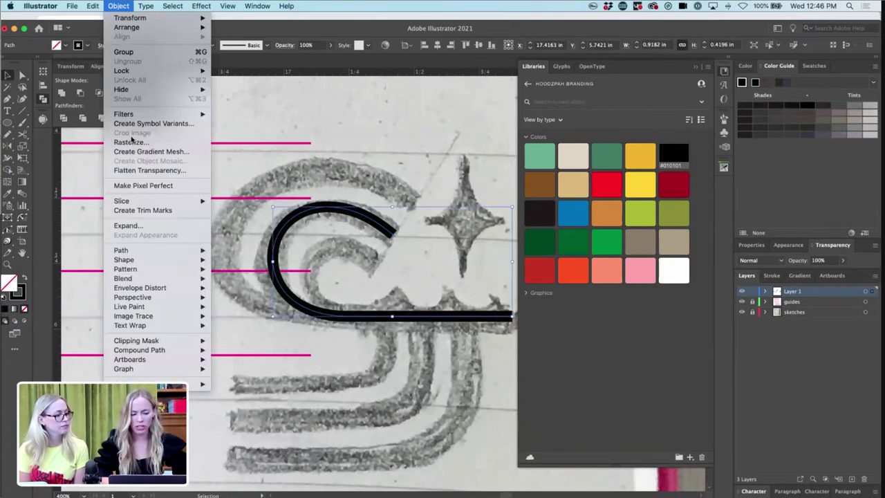
mouse_move(154, 250)
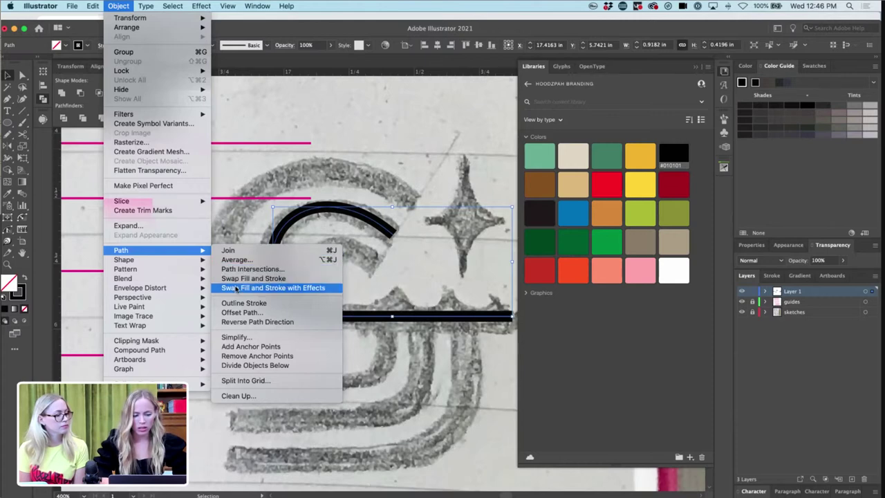
left_click(304, 312)
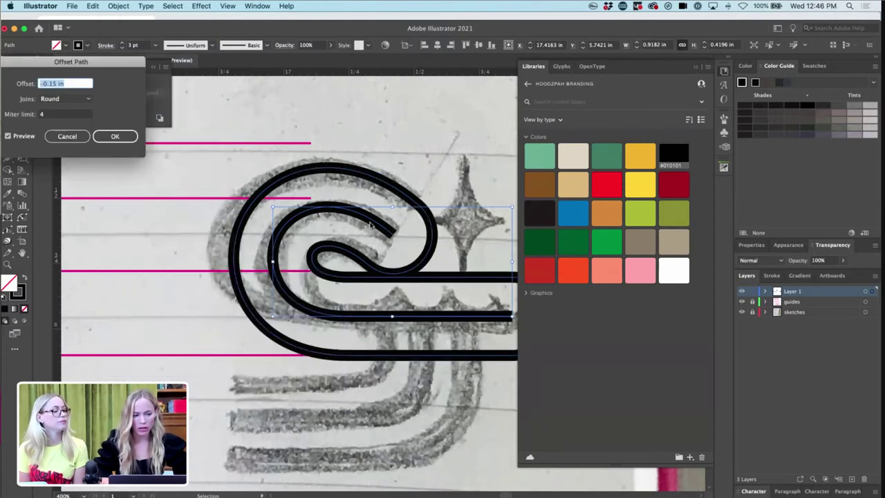
left_click(54, 84)
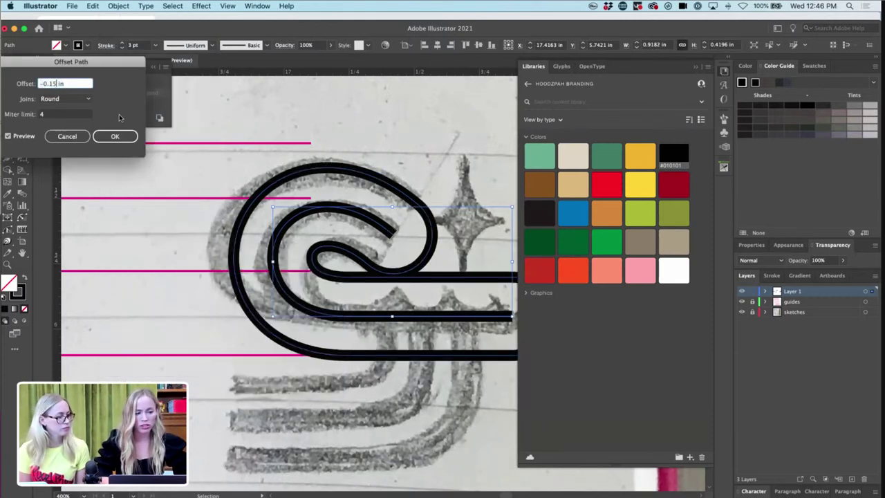
key("Tab")
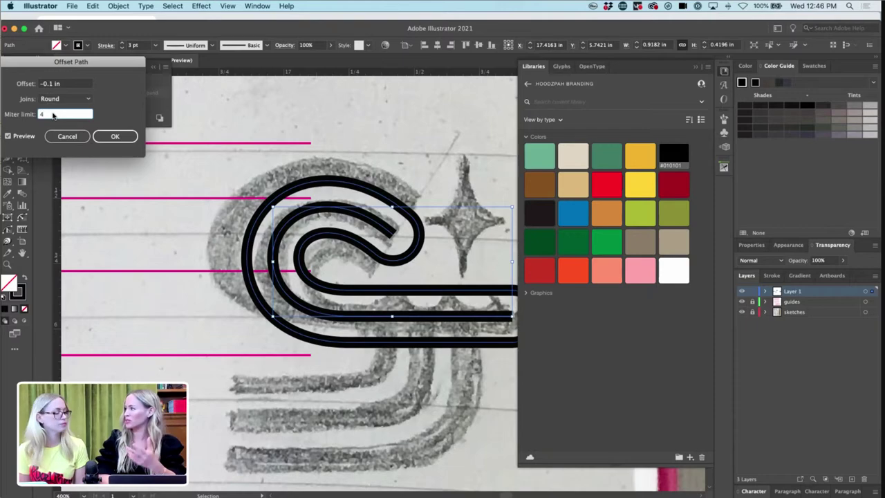
left_click(113, 137)
- Cut the offset outline at the wave's upper tip and delete the rounded cap joining the inner and outer arcs
key("a")
key("super+equal")
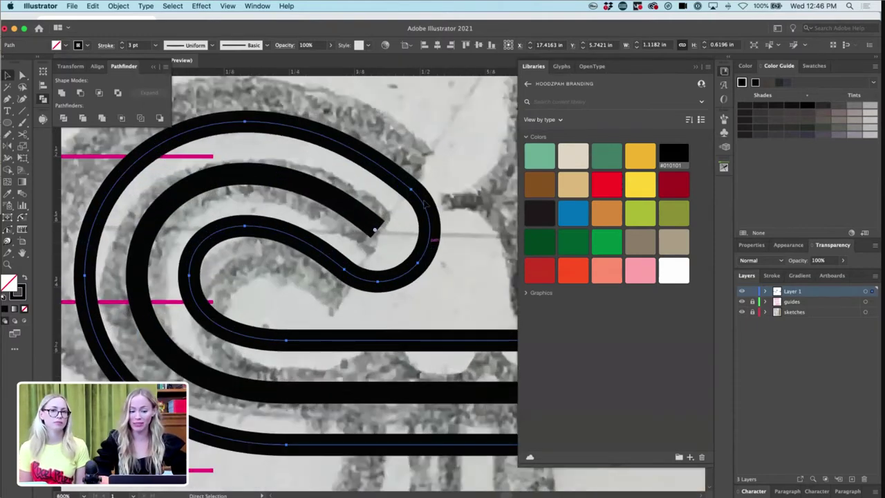
key("super+equal")
key("c")
left_click(429, 135)
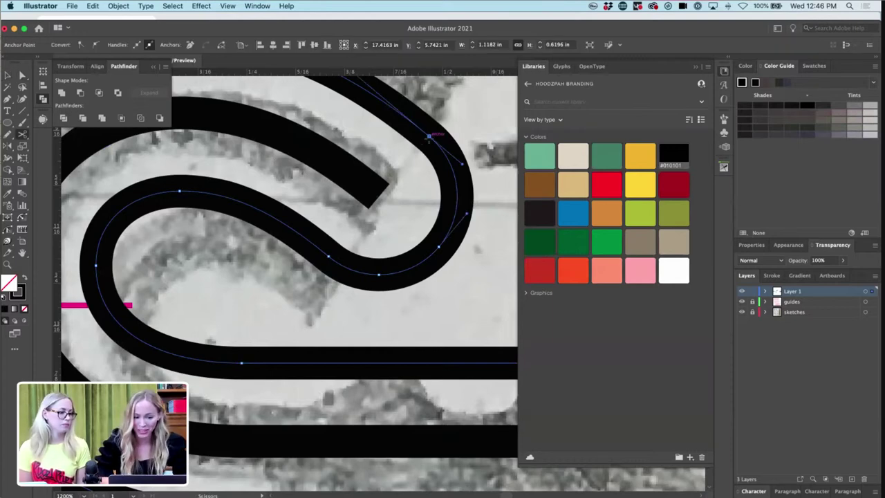
left_click(329, 256)
key("a")
left_click(428, 242)
key("Delete")
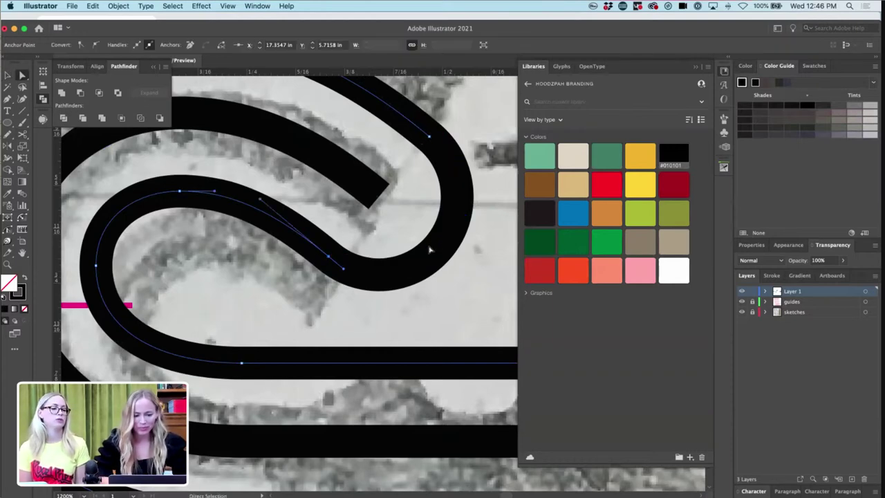
left_click(438, 253)
key("Delete")
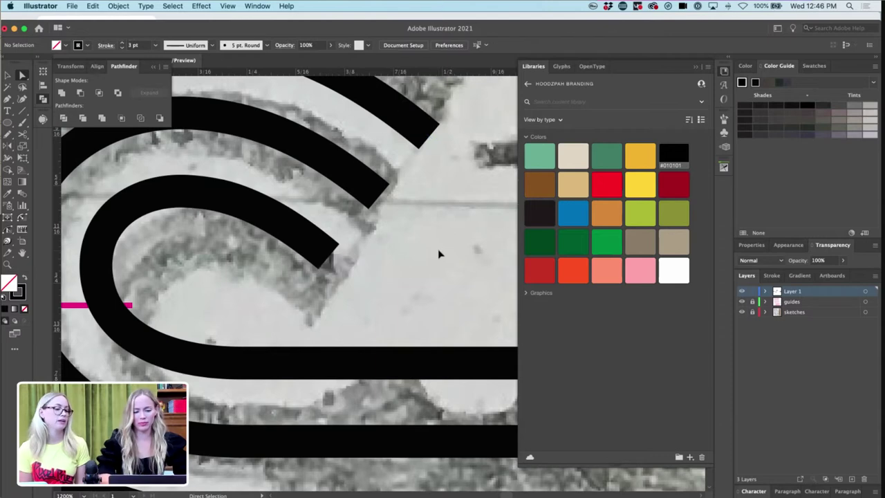
- Nudge the two anchors of the inner arc's straight base line down so it overlaps the middle path's baseline
key("super+minus")
key("super+minus")
key("super+minus")
left_click(339, 314)
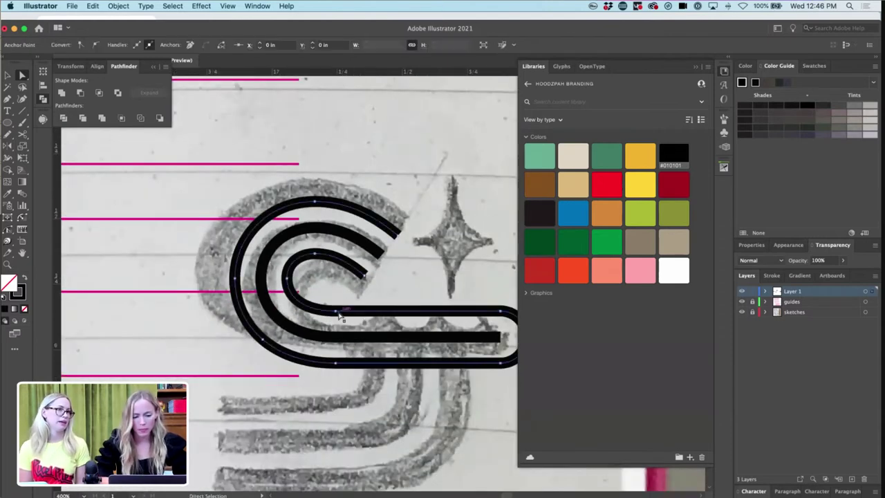
left_click(500, 314)
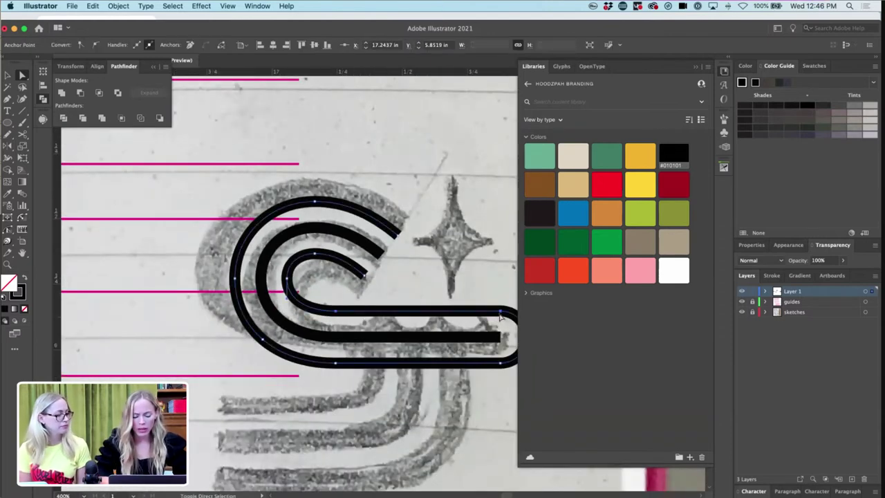
key("Down")
key("Down")
key("Down")
key("Down")
key("Down")
key("Down")
key("Down")
key("Down")
key("Down")
key("Up")
- Smooth the inner arc's left side and bottom bend by shifting its left and bottom anchors and adjusting their handles
left_click(287, 281)
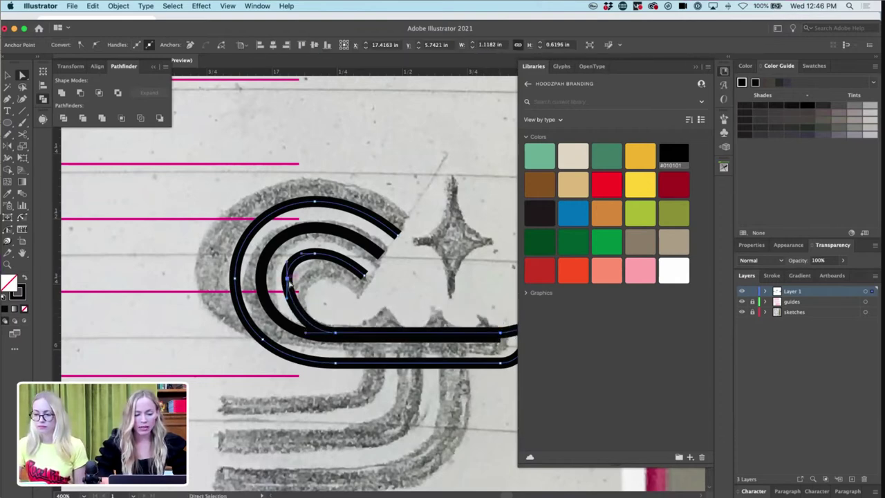
left_click_drag(288, 282, 288, 285)
left_click(289, 273)
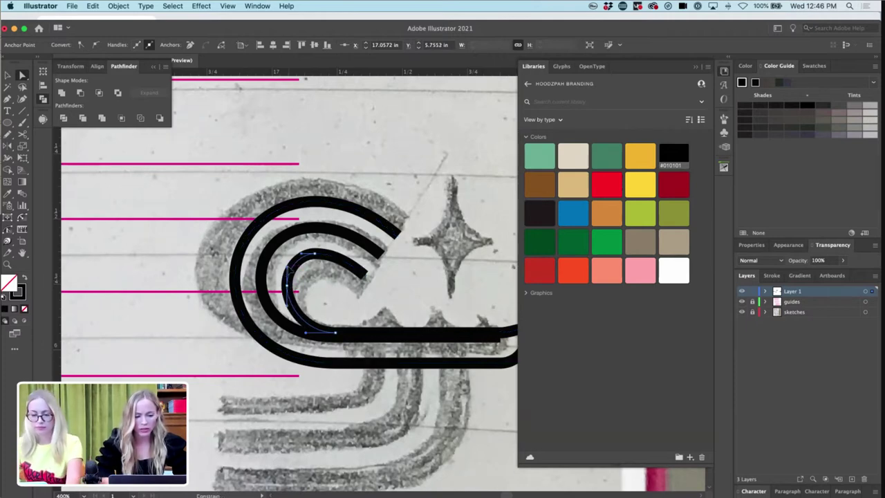
left_click_drag(289, 264, 290, 263)
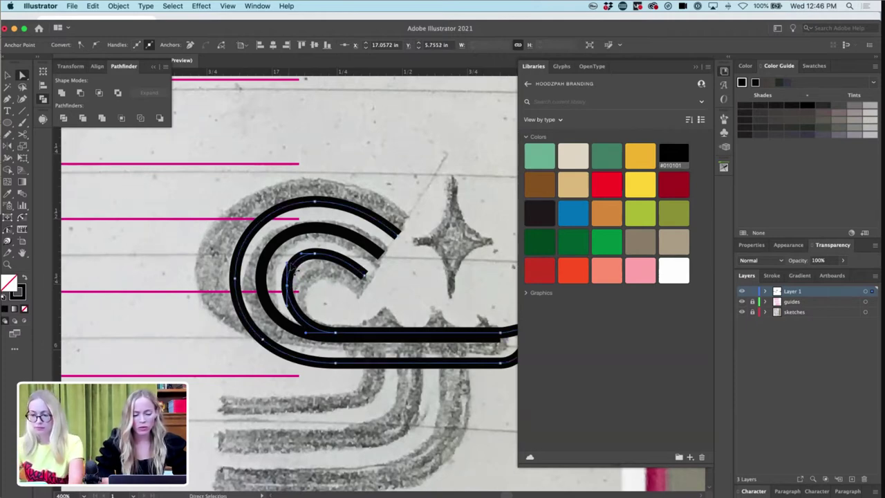
left_click(291, 302)
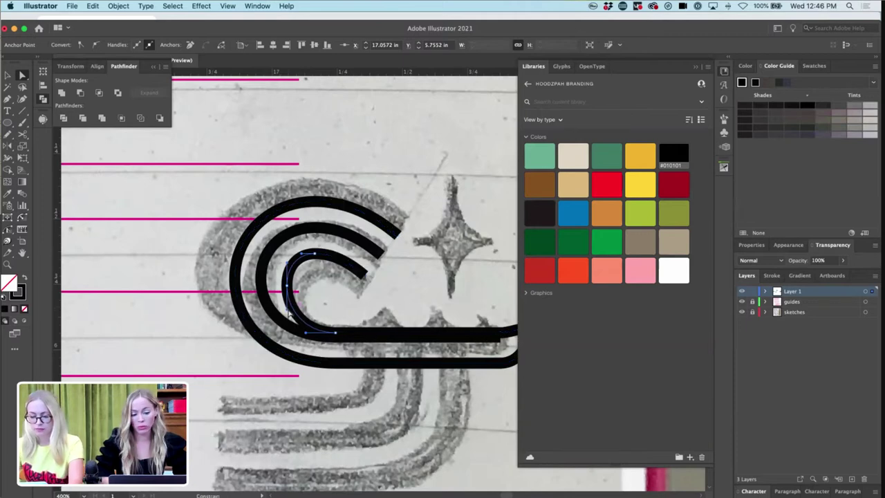
left_click_drag(335, 334, 313, 333)
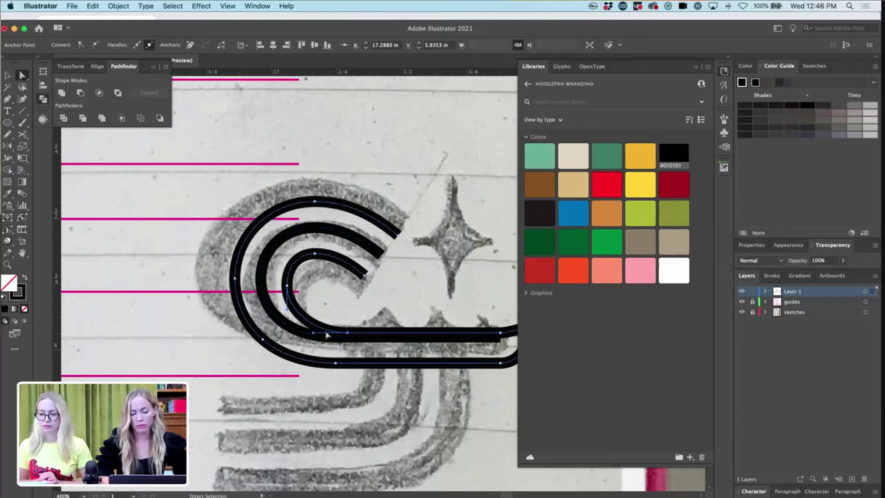
key("super+shift+a")
key("super+minus")
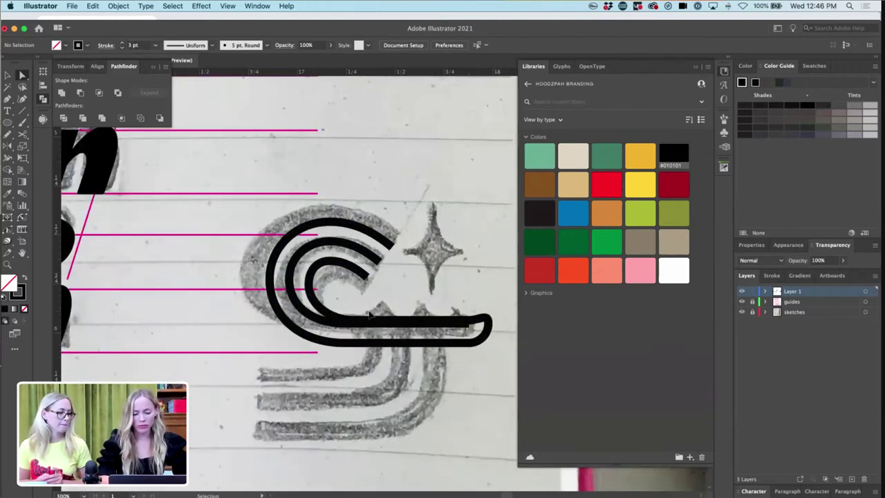
- Raise the outer arc's bottom anchor to the shared baseline and reshape its lower-left curve into one smooth bend
key("super+equal")
left_click_drag(341, 372, 346, 336)
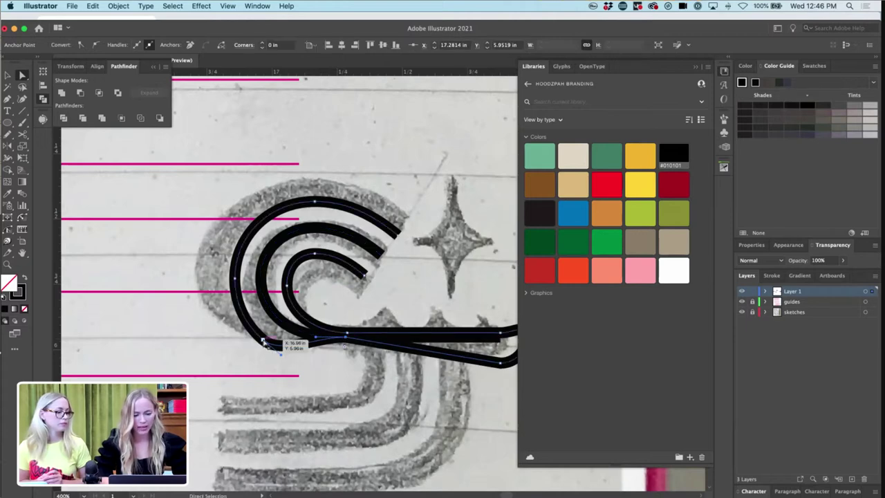
left_click_drag(264, 341, 236, 325)
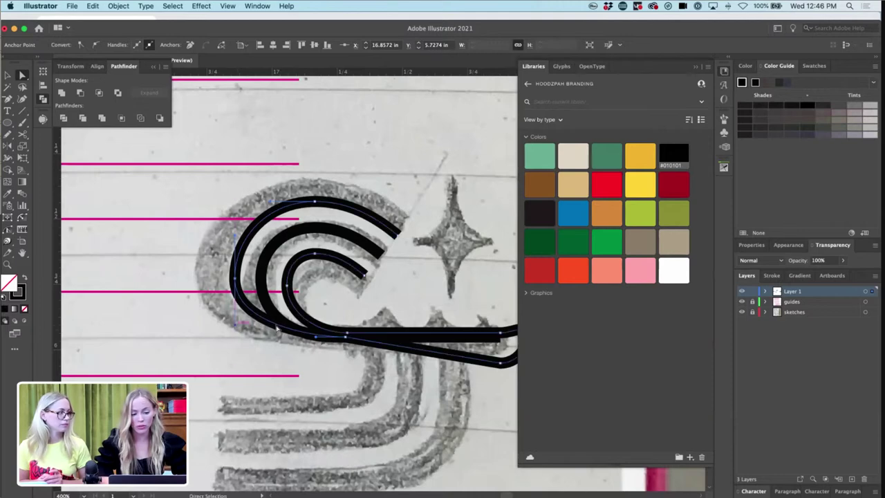
left_click_drag(317, 338, 283, 342)
left_click(332, 366)
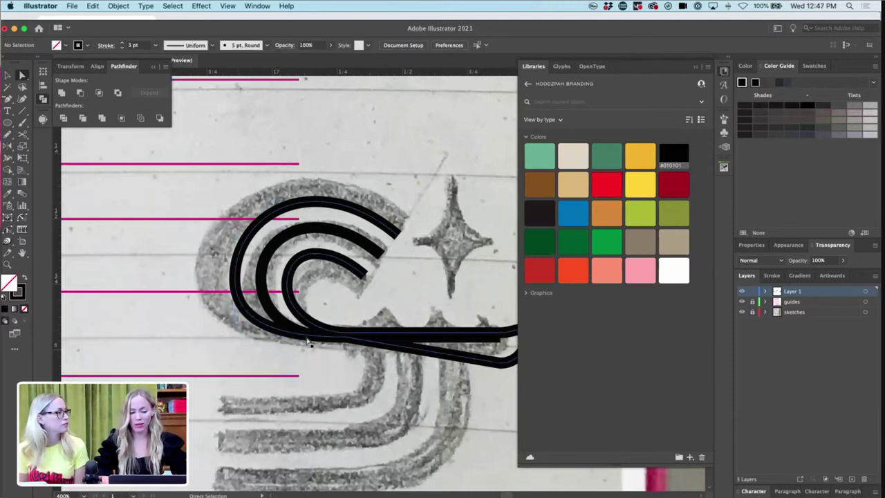
left_click(282, 330)
left_click_drag(346, 337, 346, 344)
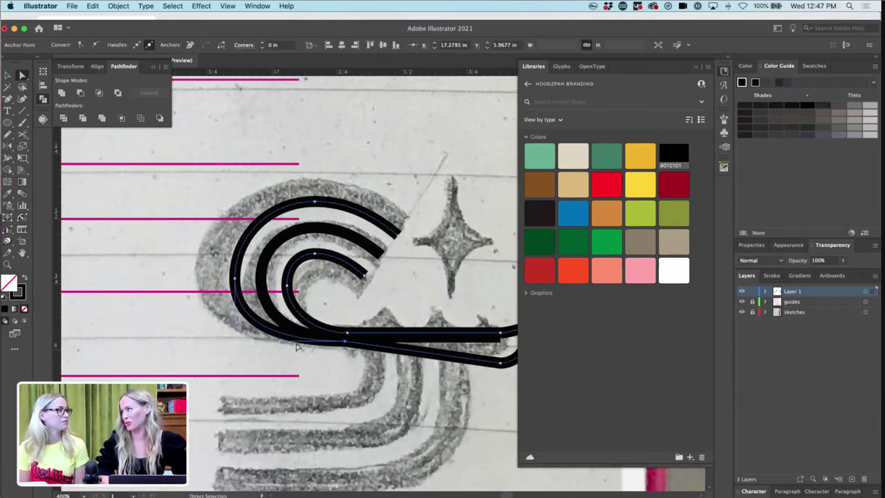
- Raise the outer path's right baseline anchor and align it level with the anchor where the arc meets the baseline
key("super+minus")
left_click_drag(448, 291, 270, 367)
key("super+equal")
key("super+equal")
left_click_drag(412, 321, 349, 337)
left_click_drag(437, 372, 438, 341)
left_click(206, 338, "shift")
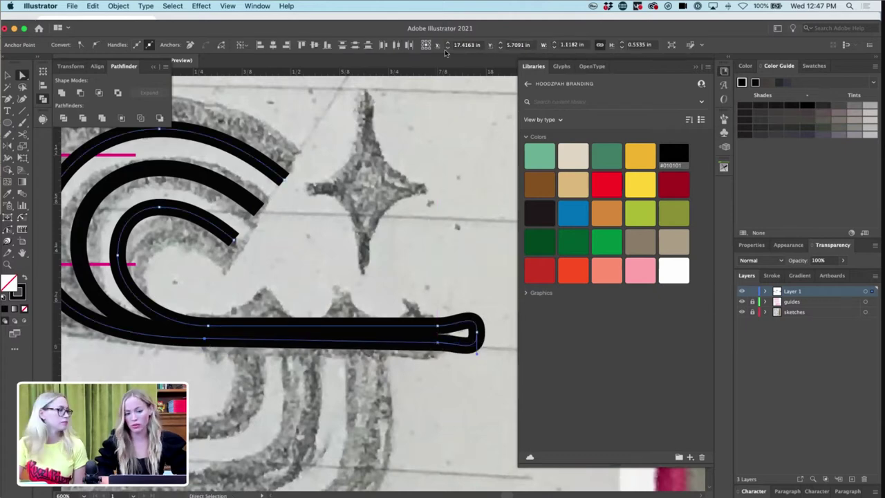
left_click(327, 45)
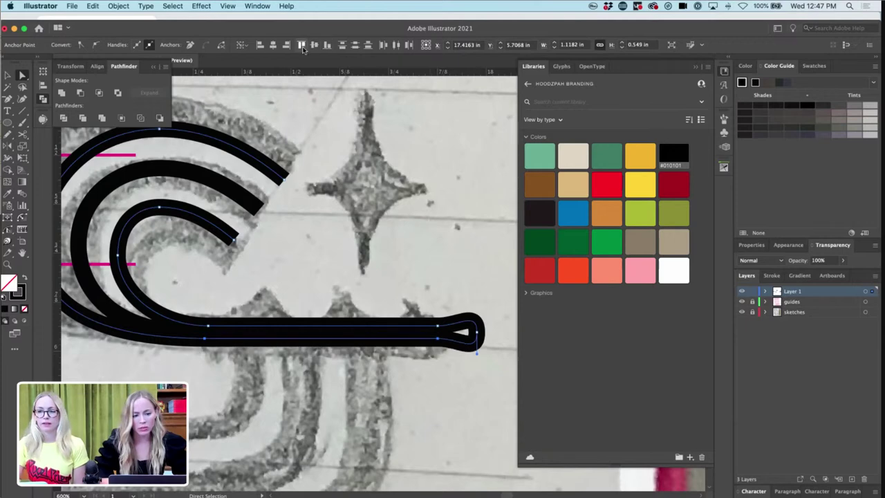
- Cut the offset outline at the baseline's right end and delete the rounded cap beyond the cut
key("c")
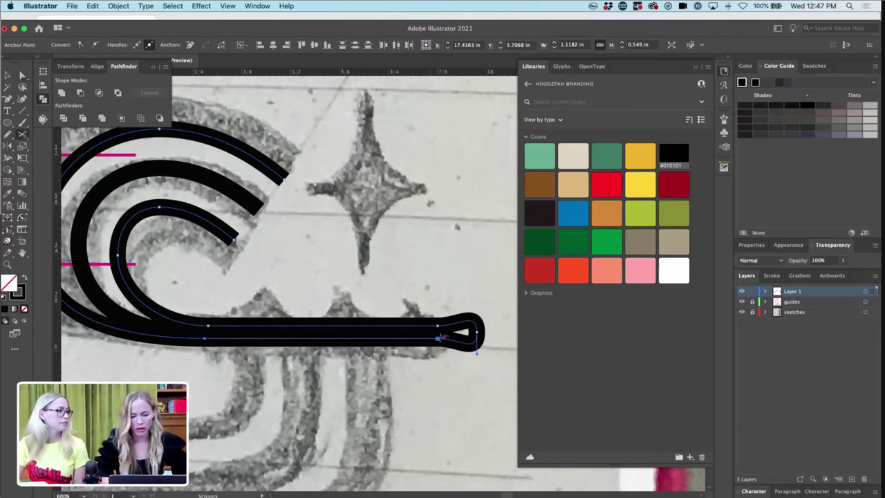
left_click(439, 338)
key("a")
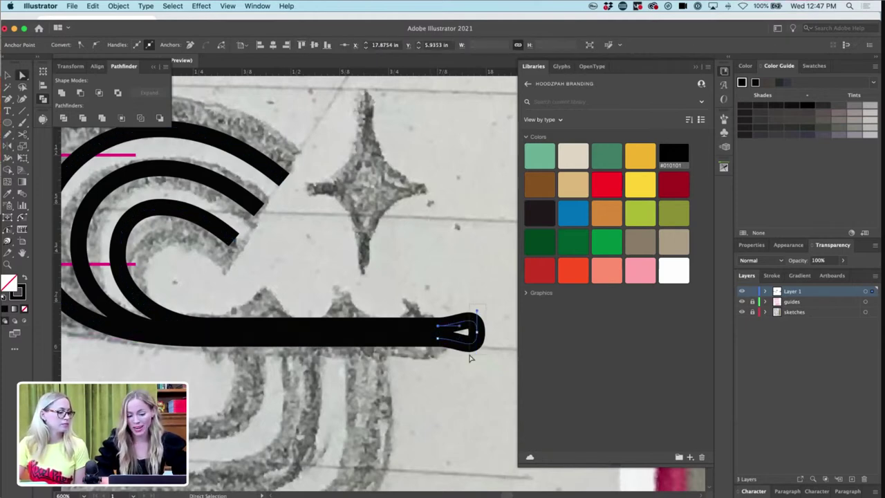
key("Delete")
key("super+minus")
key("super+minus")
key("super+minus")
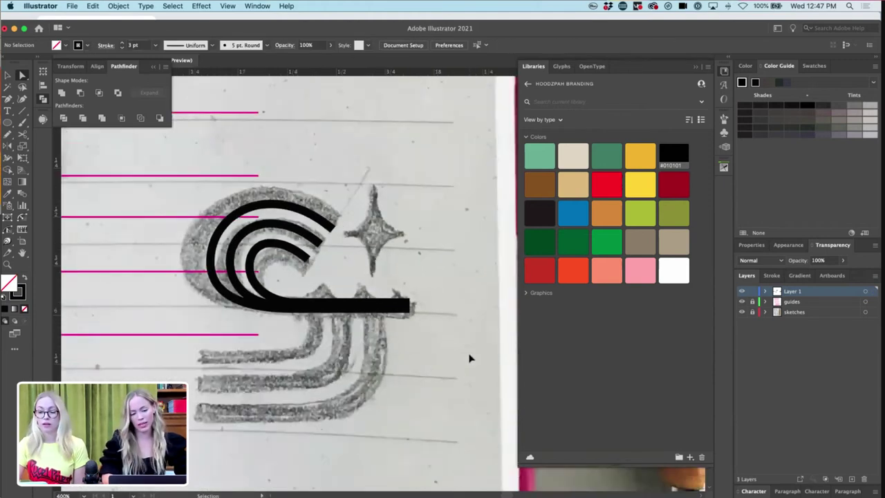
key("super+equal")
key("super+equal")
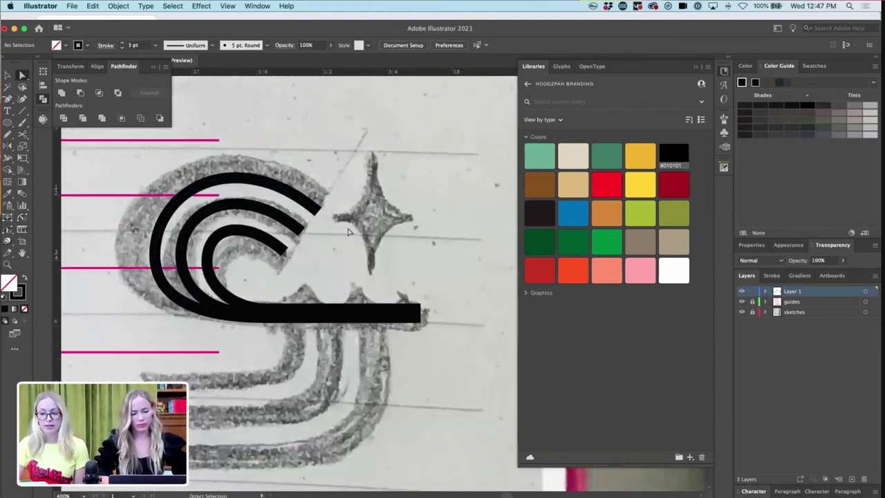
left_click(170, 291)
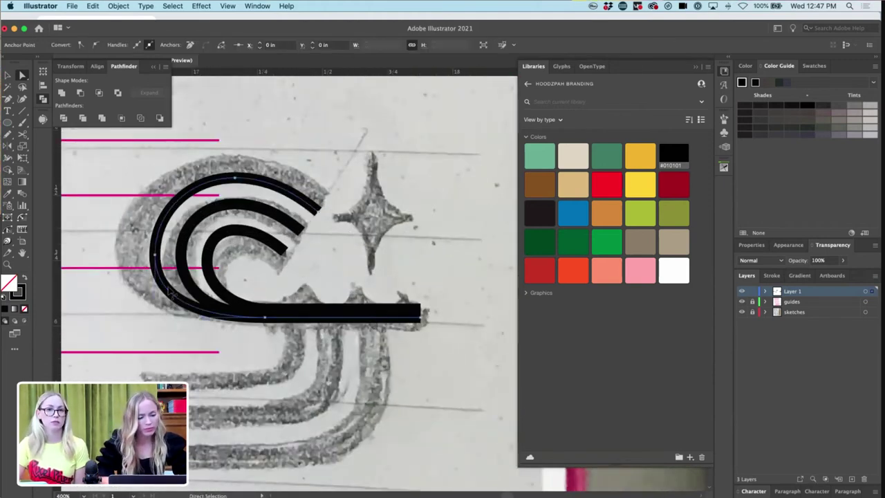
left_click(362, 267)
left_click(155, 254)
left_click(420, 232)
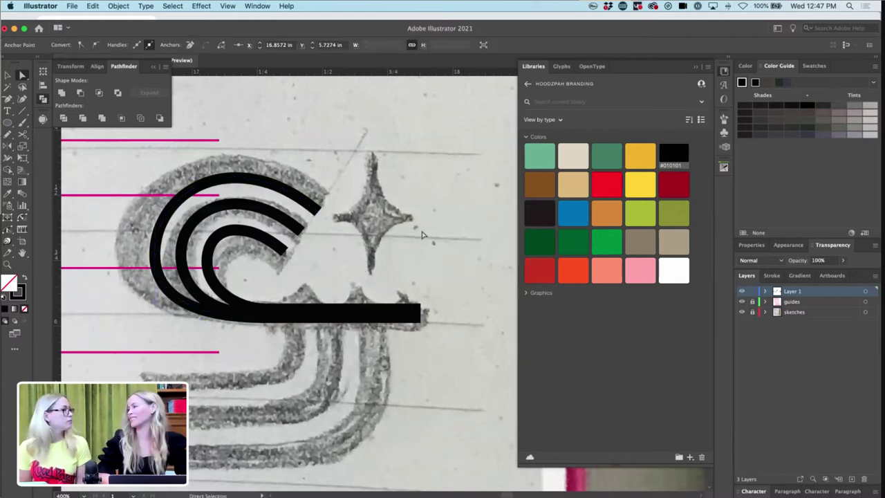
- Draw a Pen path about 0.53 in wide and 0.26 in tall down from the baseline, curving left along the sketch's innermost lower stripe
key("super+minus")
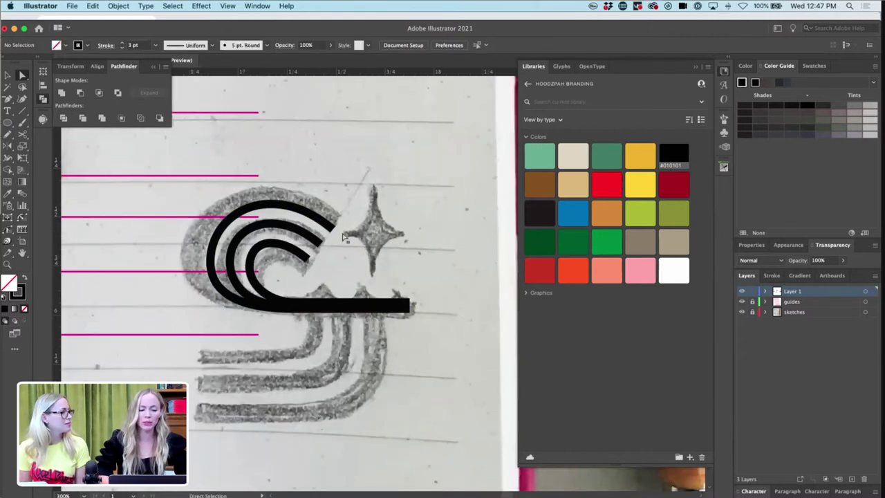
key("super+plus")
key("super+plus")
key("v")
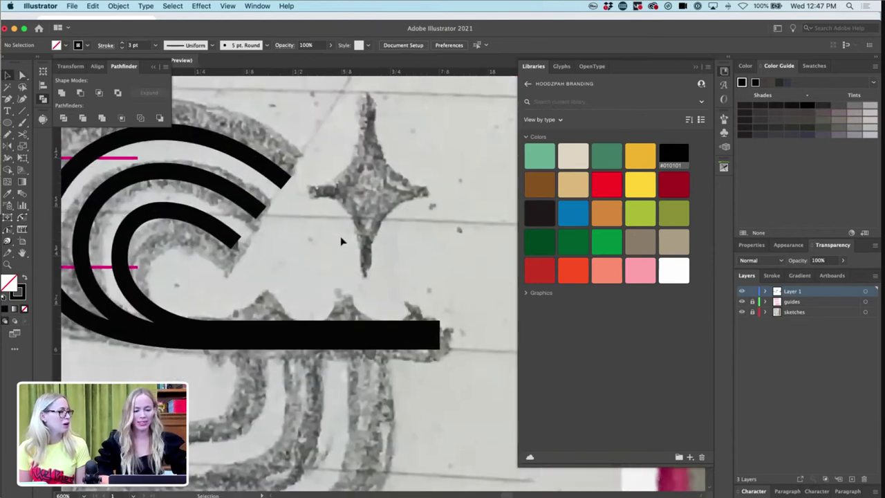
scroll(341, 242, "left", 2)
scroll(341, 240, "down", 3)
key("p")
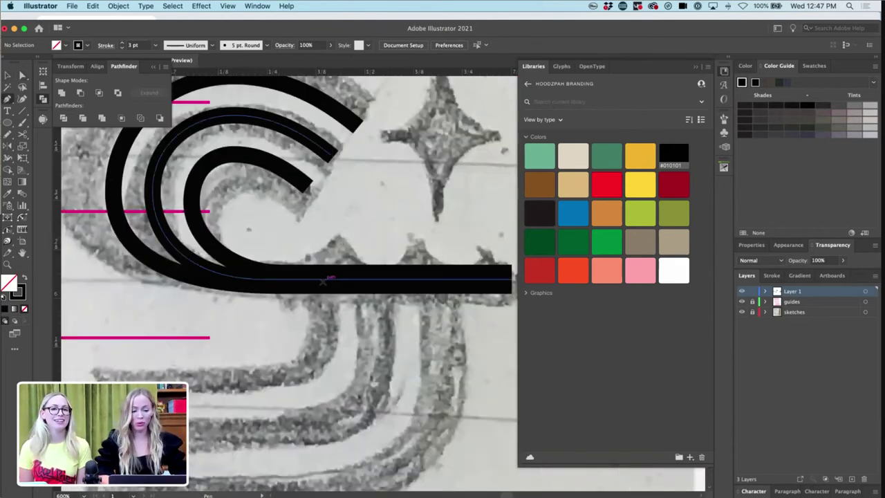
left_click_drag(324, 278, 324, 313)
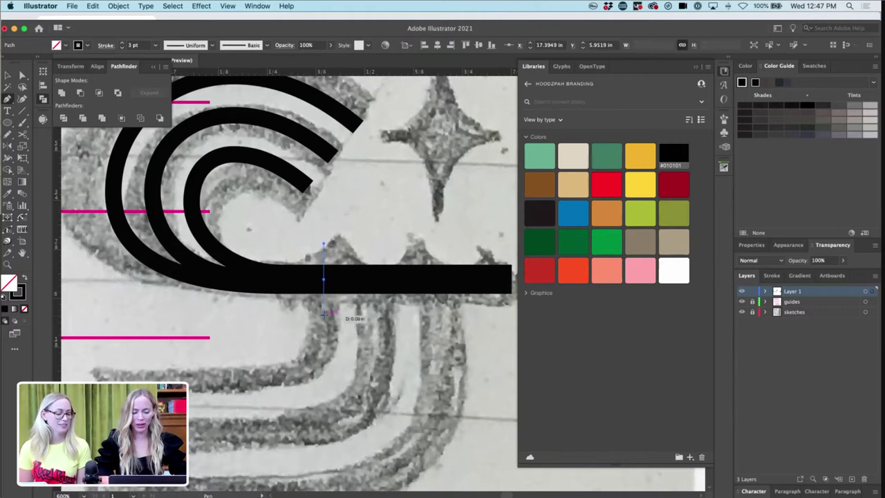
key("super+z")
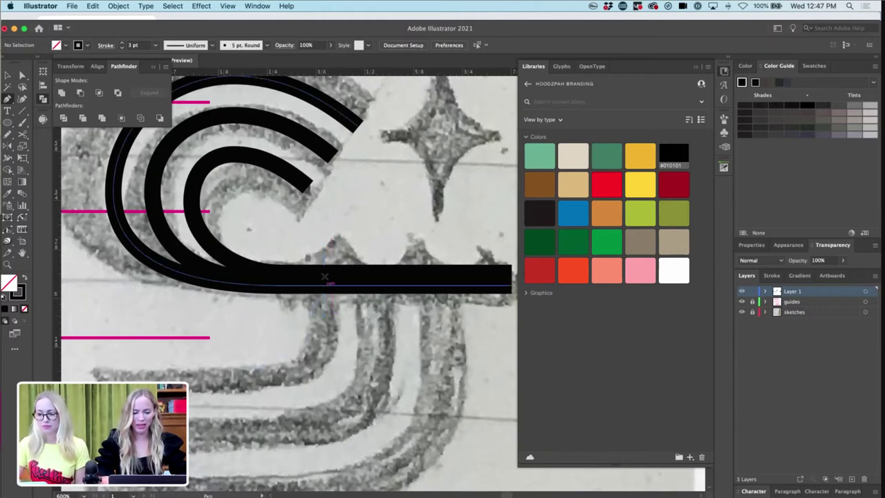
left_click(323, 282)
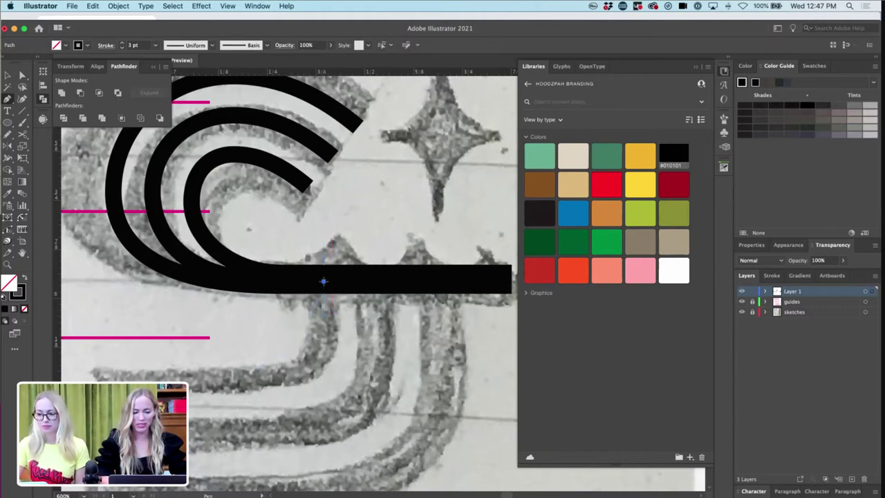
left_click(323, 325)
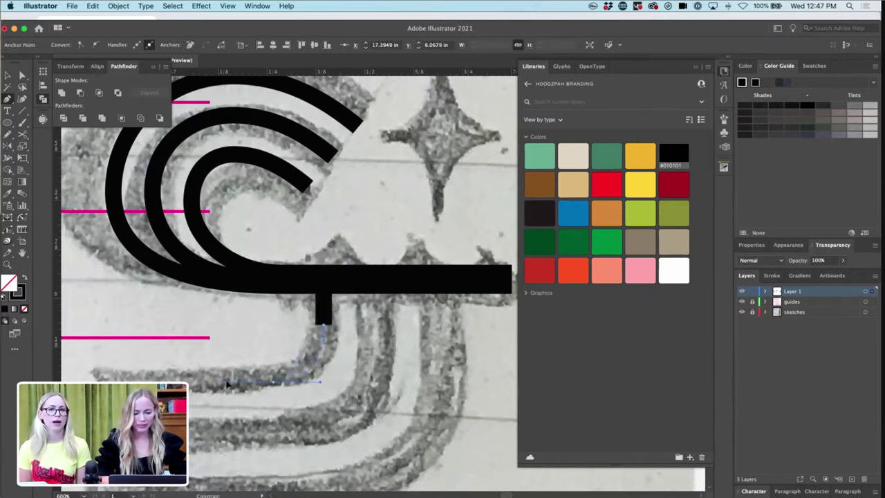
left_click_drag(227, 385, 226, 383)
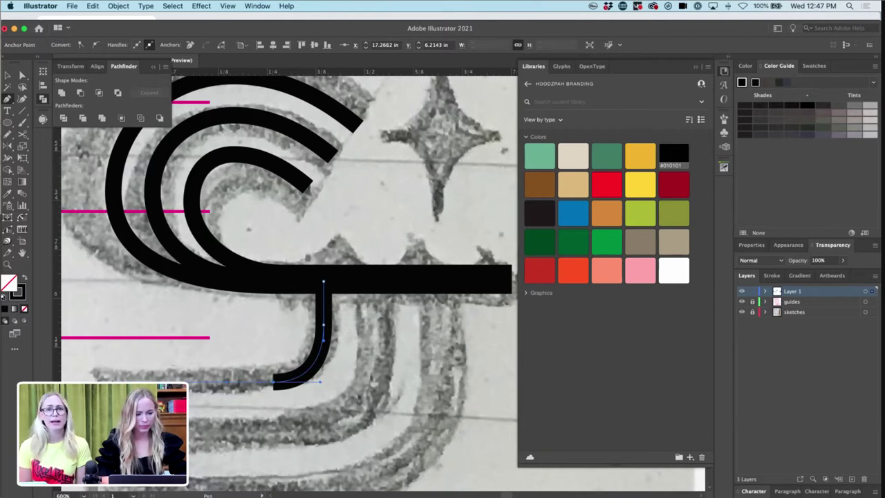
left_click(119, 379)
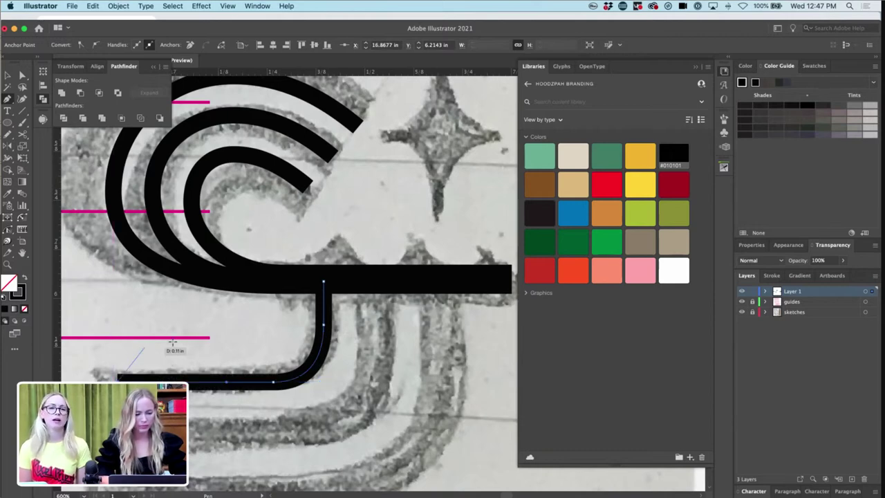
- Try offsetting the new lower stripe's path by -0.1 in with round joins, and delete the resulting outline
key("v")
left_click(210, 340)
left_click(325, 325)
left_click(204, 235, "shift")
left_click(119, 5)
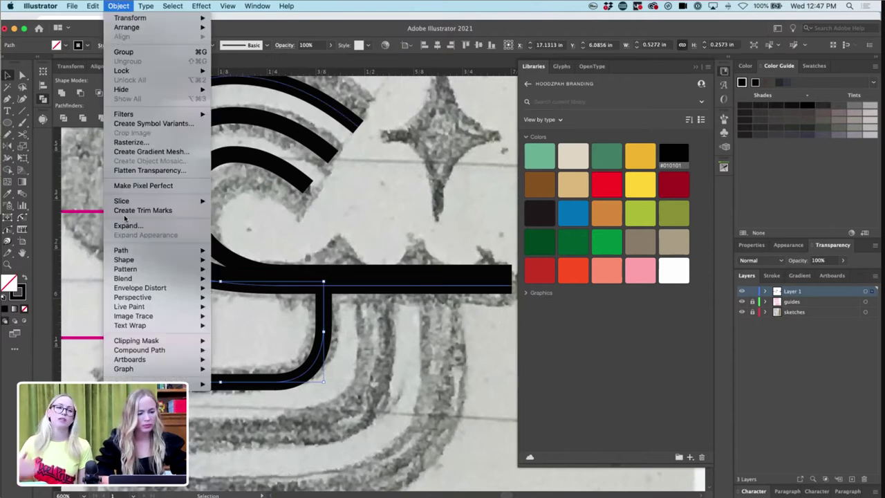
mouse_move(196, 251)
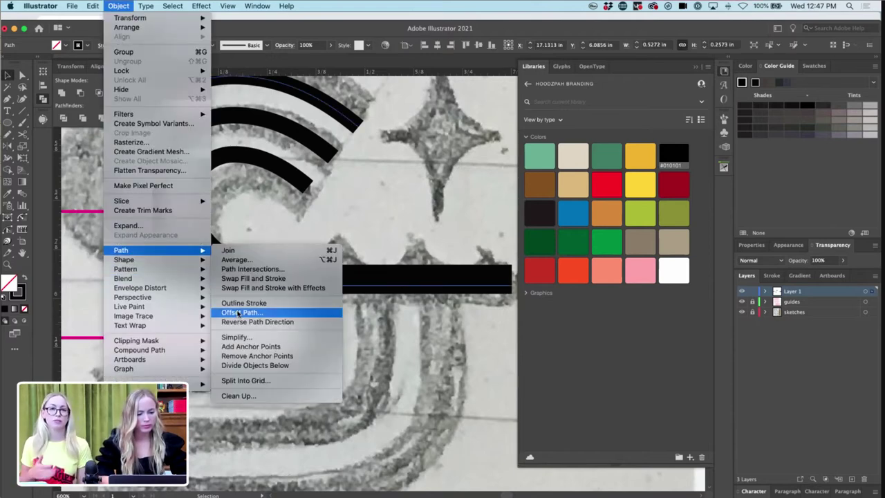
left_click(263, 312)
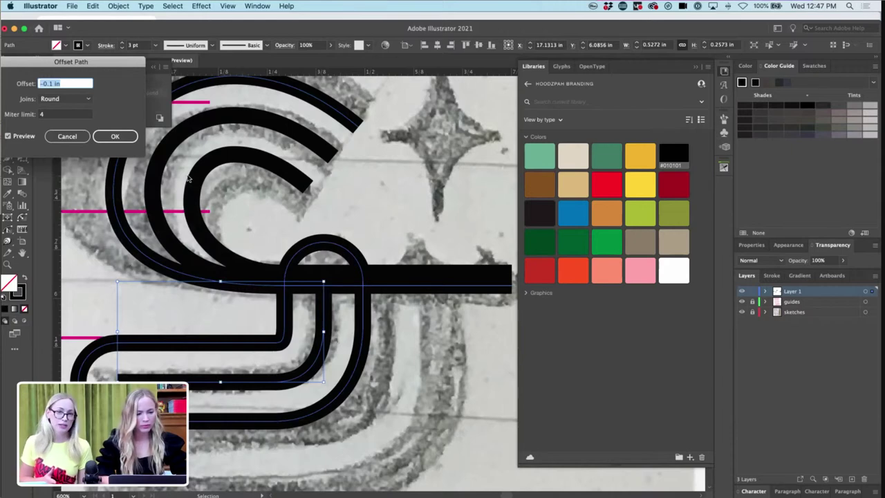
left_click(118, 136)
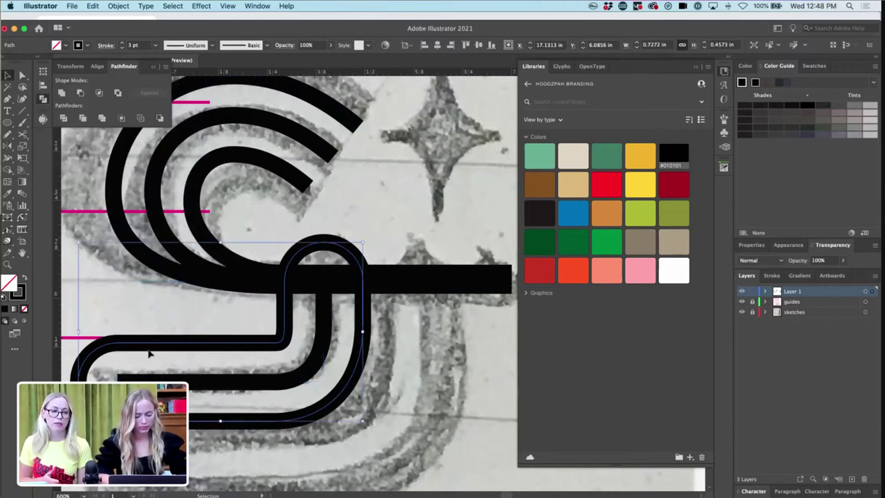
key("Delete")
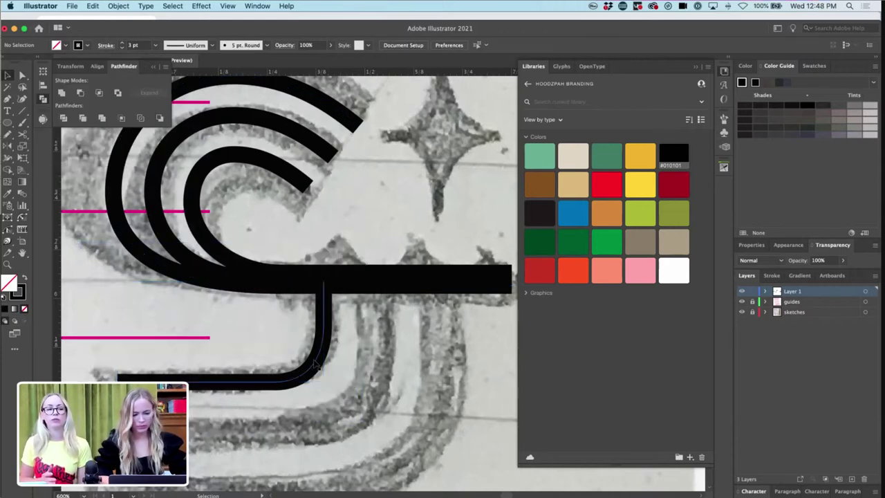
- Enlarge the lower stripe to about 0.67 by 0.33 in toward the sketch's middle stripe, and match its stroke to the arcs' 3 pt
left_click(319, 386)
left_click_drag(325, 383, 381, 411)
key("i")
left_click(313, 137)
key("v")
key("ctrl+a")
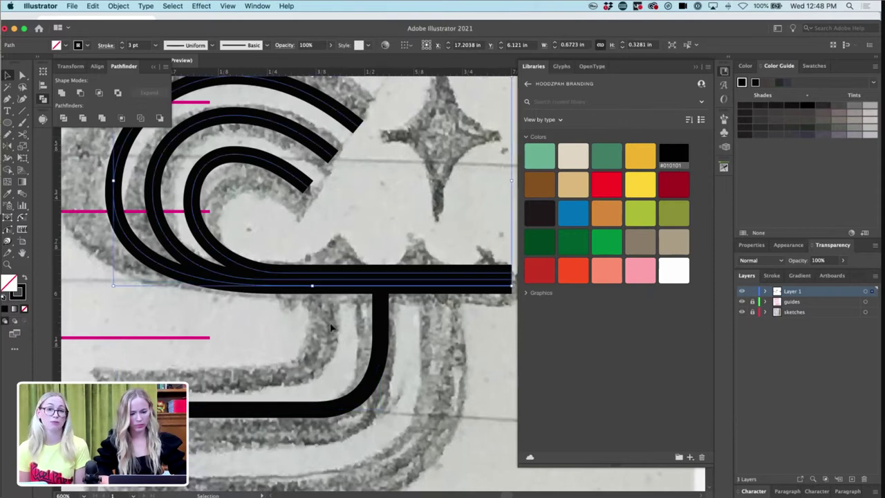
- Nudge the lower stripe's bend and horizontal anchors down, making the path about 0.34 in tall
left_click(359, 367)
left_click(379, 368)
key("a")
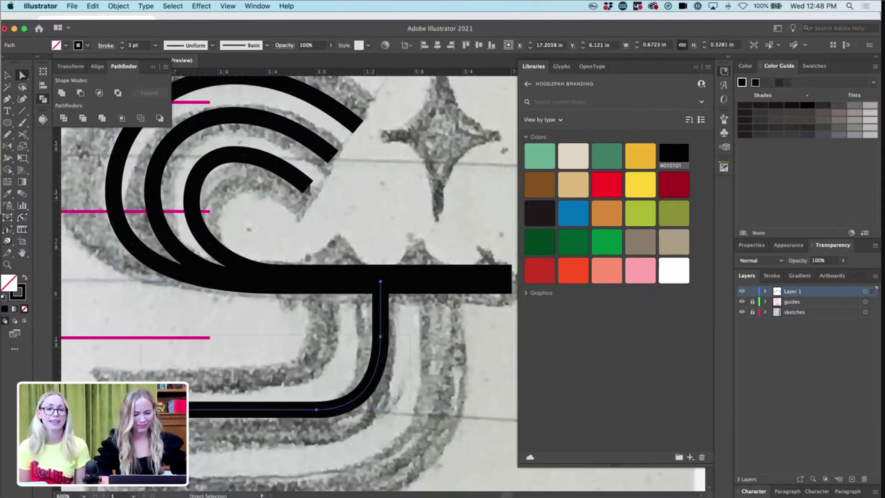
left_click_drag(410, 335, 98, 469)
key("Down")
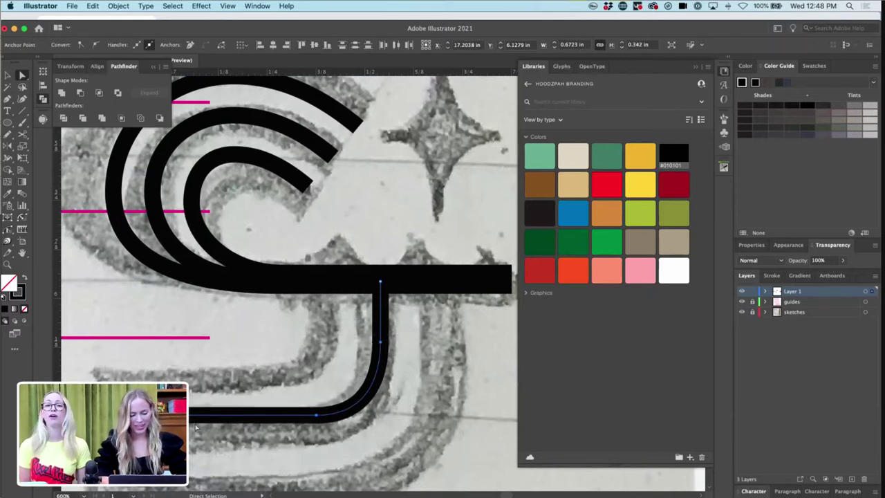
- Offset the lower stripe's path by 0.1 in with round joins to form parallel stripes on both sides
key("v")
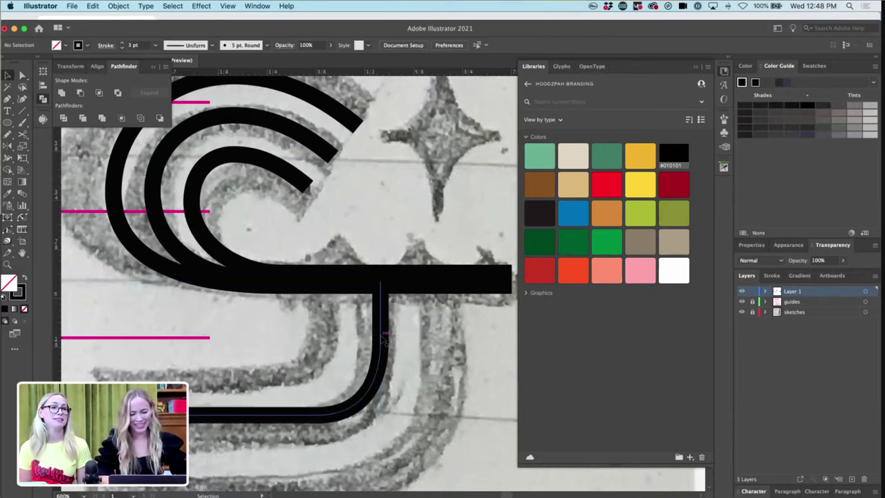
left_click(119, 6)
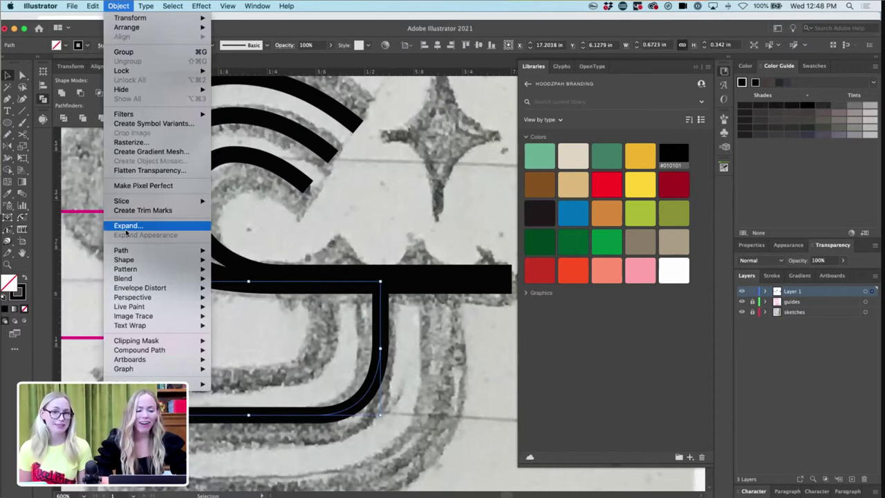
mouse_move(201, 250)
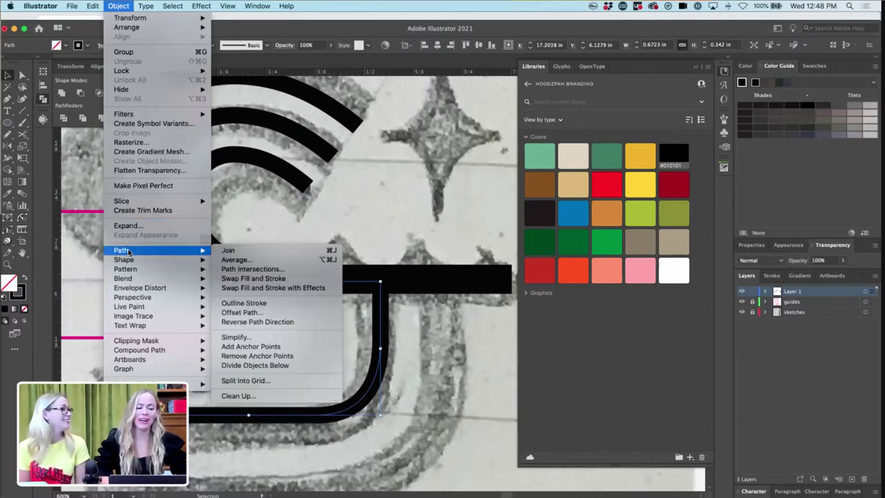
left_click(273, 313)
type("0")
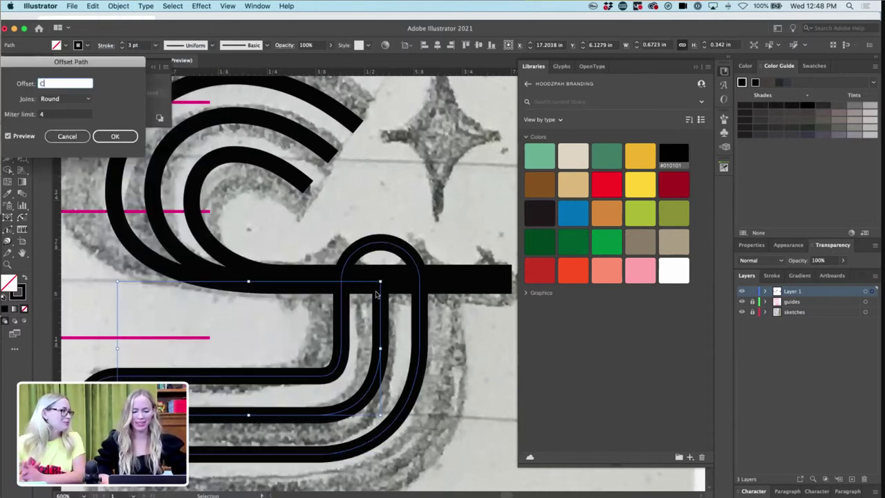
left_click(132, 138)
- Cut the offset outline on both sides where it meets the baseline, and delete the rounded cap above the cuts
key("c")
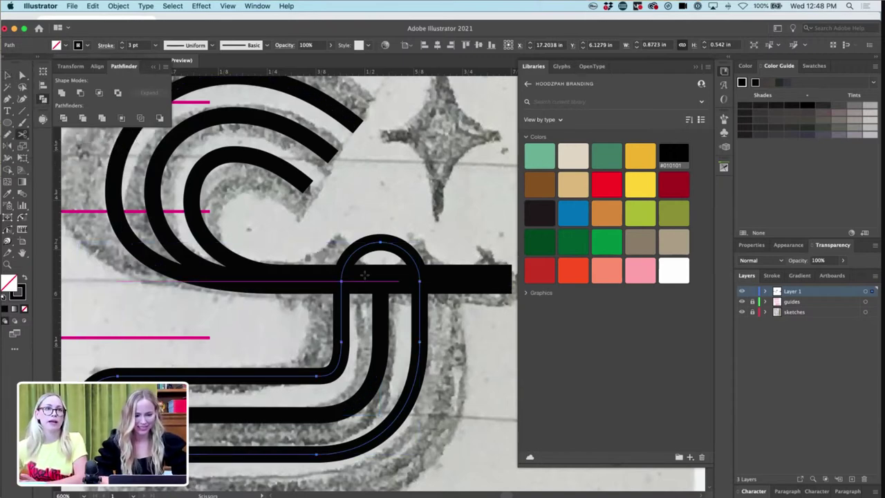
left_click(341, 281)
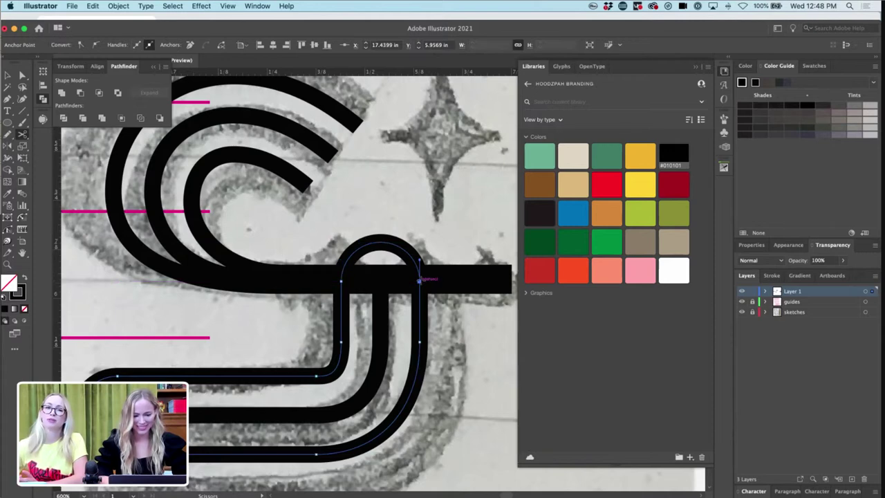
key("a")
left_click(406, 255)
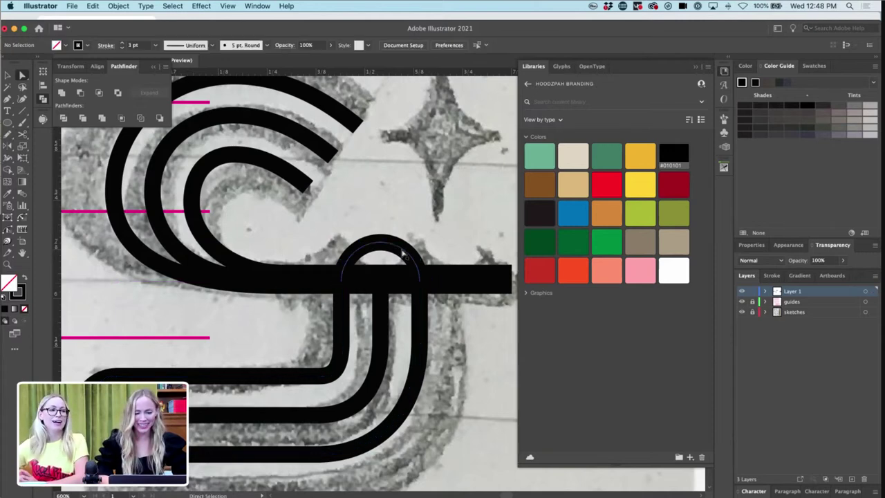
key("Delete")
- Cut the offset outline at the lower stripes' left ends and delete the rounded cap beyond the cuts
key("c")
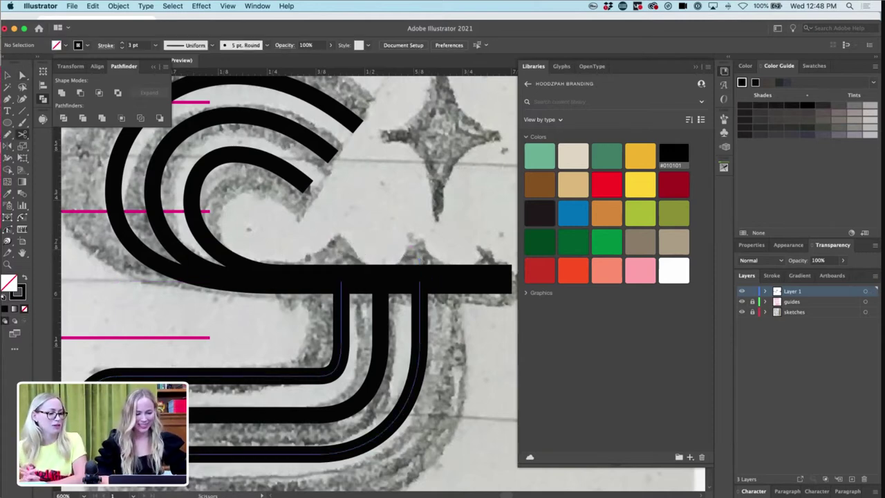
left_click(117, 375)
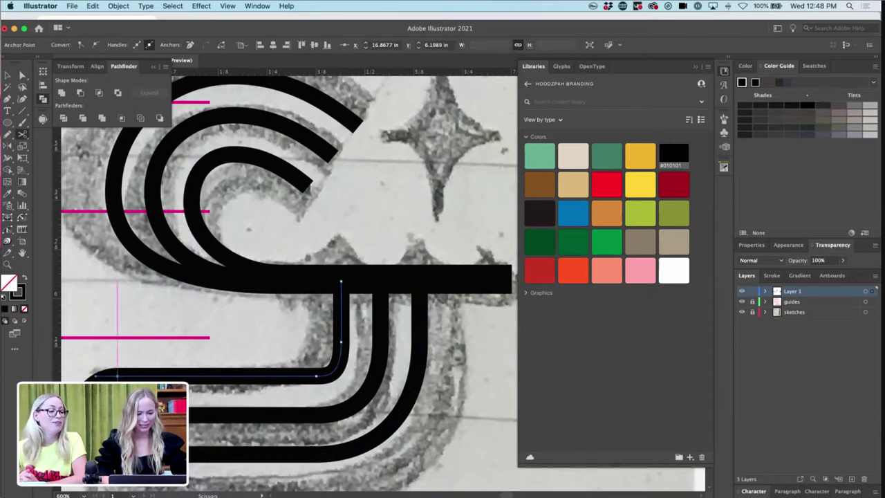
key("Delete")
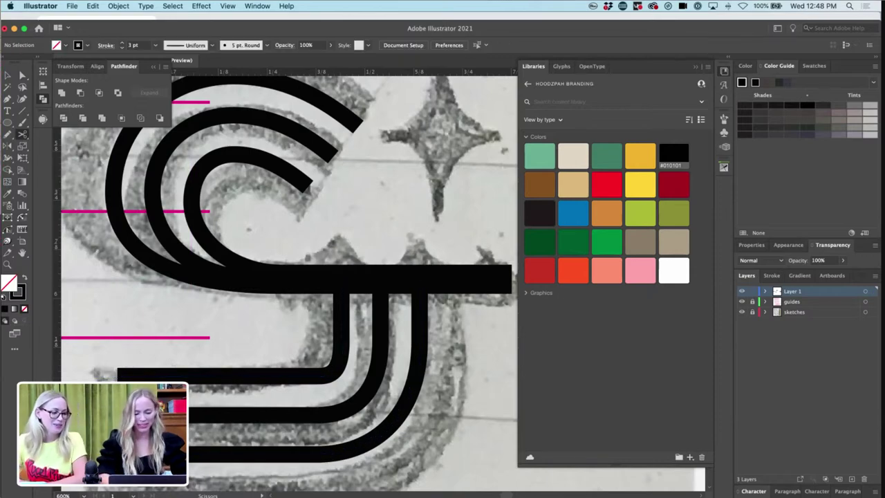
- Select all the emblem's arcs and lower stripes and set their stroke weight to 4 pt
key("super+minus")
key("super+minus")
key("super+minus")
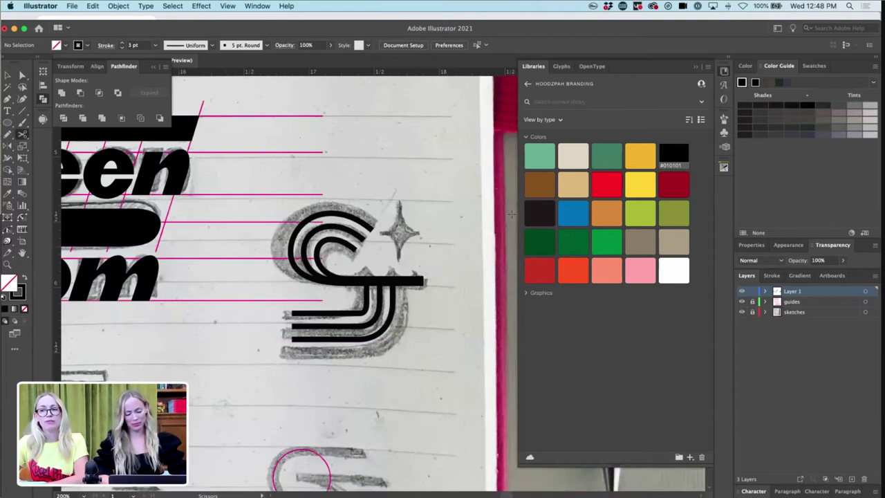
key("v")
left_click(340, 256)
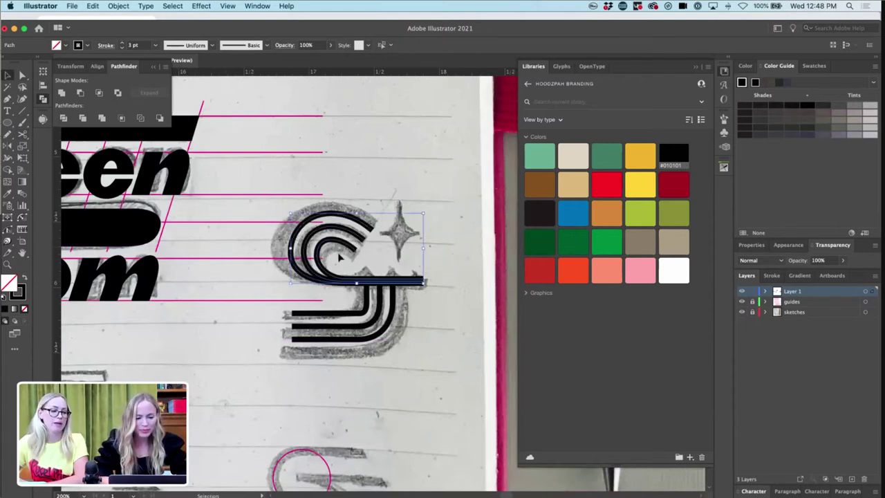
left_click(307, 315, "shift")
left_click(347, 340, "shift")
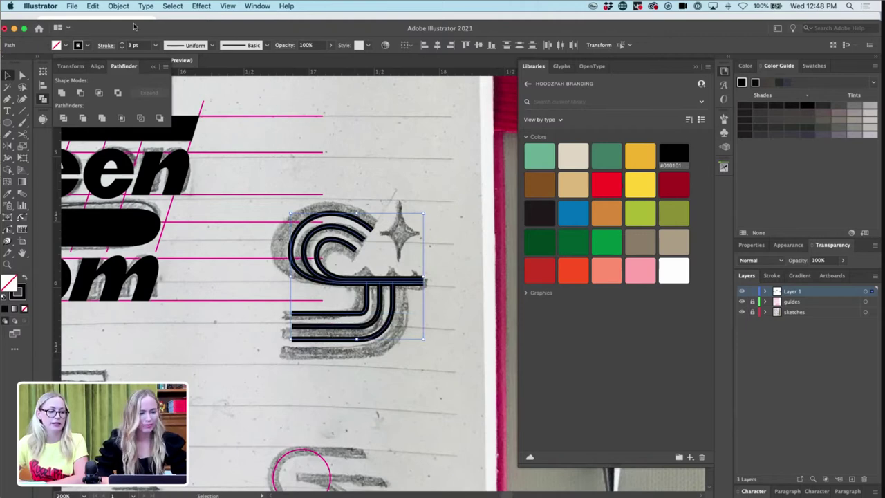
left_click(122, 43)
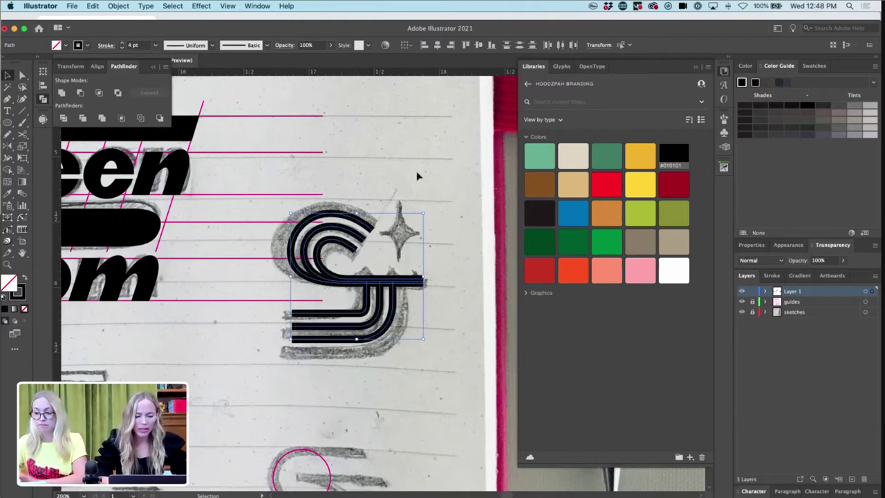
left_click(332, 152)
- Try drawing a star freehand with the Star tool over the sketched four-point star, and delete the attempts
key("v")
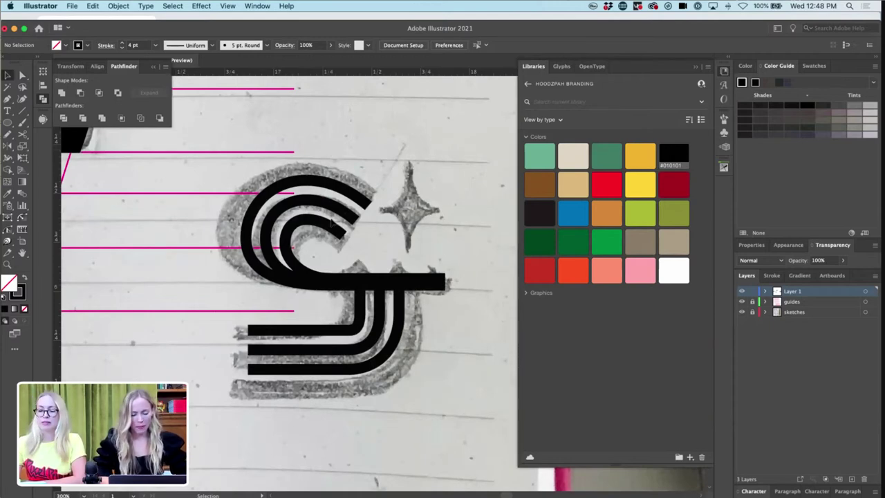
left_click_drag(7, 123, 48, 169)
mouse_move(409, 205)
left_mouse_down()
mouse_move(423, 196)
mouse_move(404, 194)
left_mouse_up()
key("super+=")
key("super+=")
key("super+=")
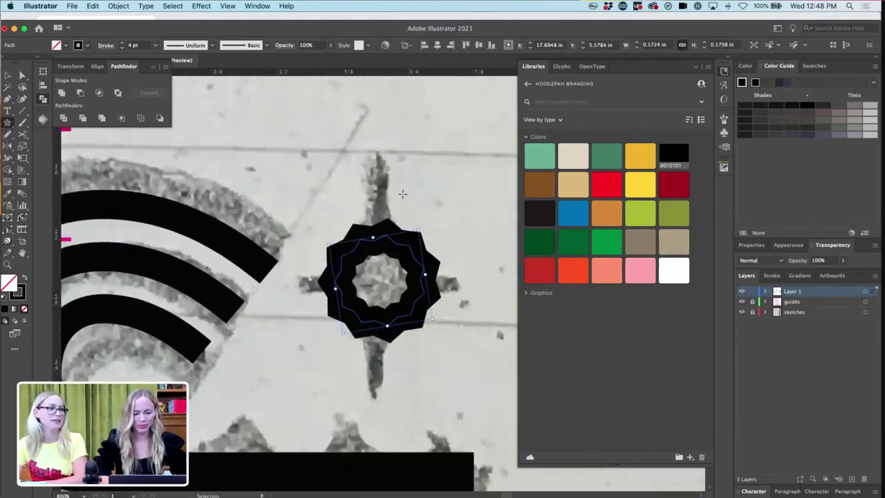
key("BackSpace")
mouse_move(376, 279)
left_mouse_down()
mouse_move(360, 255)
mouse_move(379, 255)
left_mouse_up()
key("Delete")
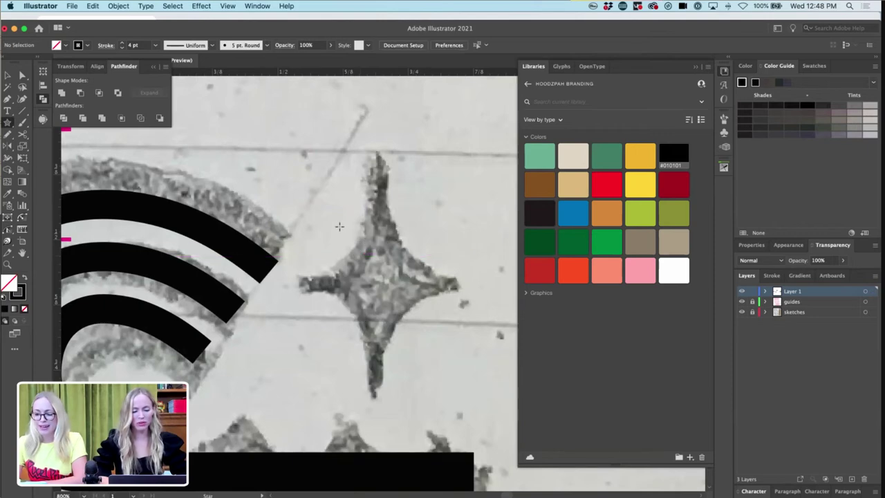
- Try placing a four-point star with radii of 0.0519 in and 0.0455 in on the sketched star, and delete it
left_click(383, 272)
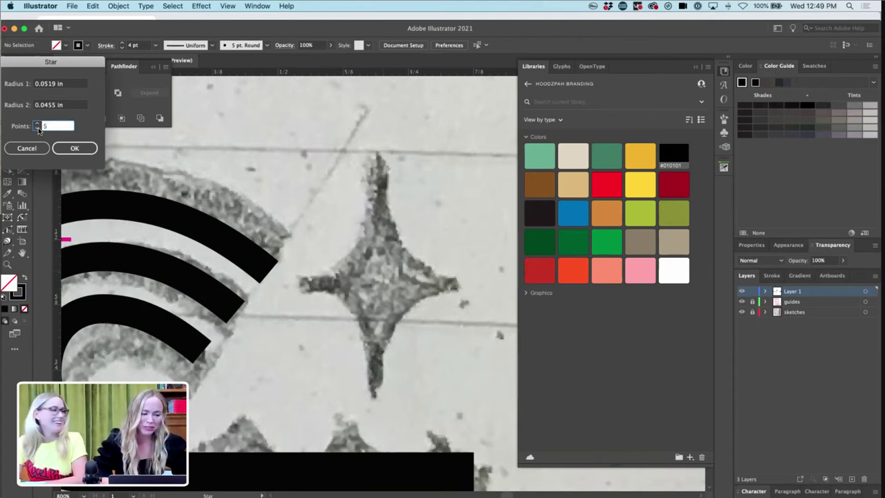
left_click(71, 147)
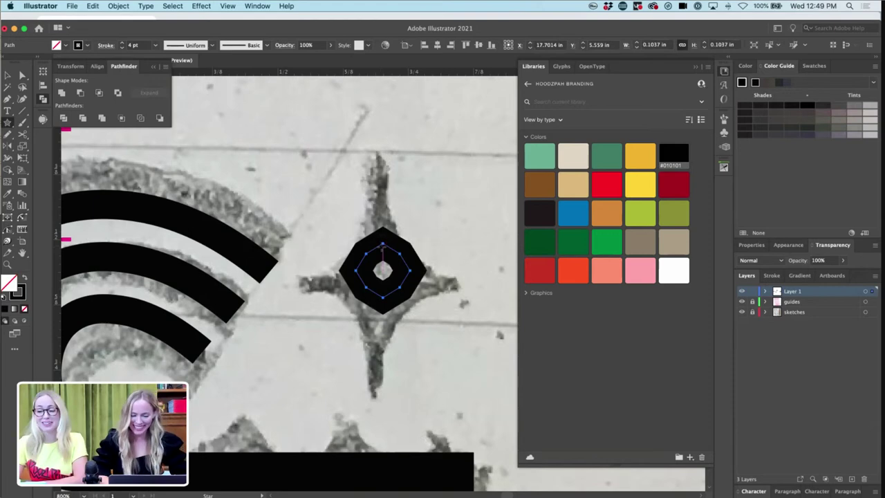
key("BackSpace")
- Try a four-point star over the sketched star with radius 1 of 0.0819 in and radius 2 of 0.0455 in
left_click(381, 248)
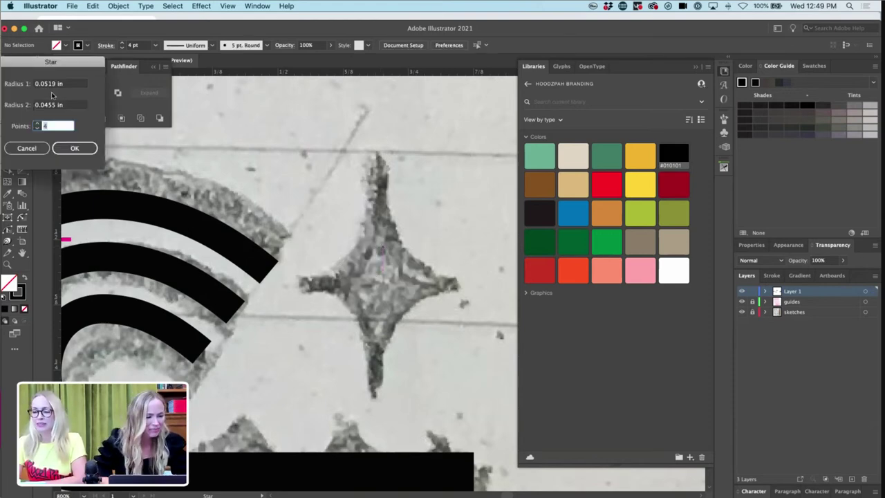
left_click(45, 85)
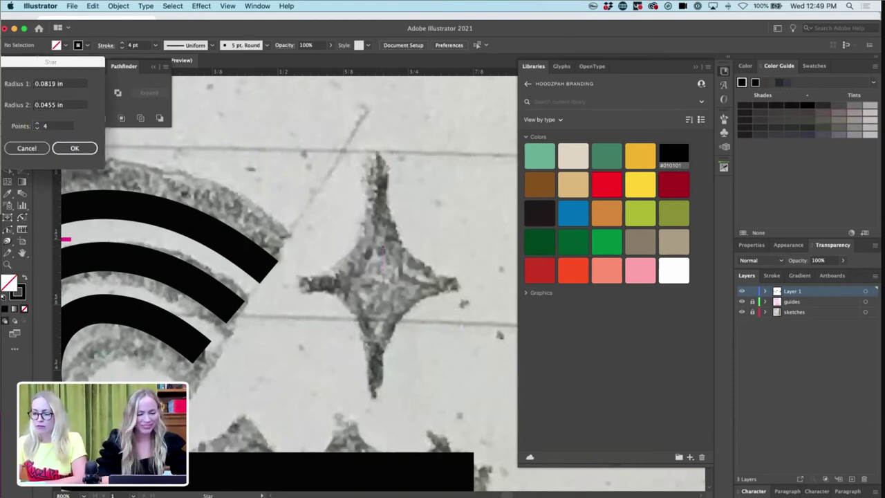
key("Return")
key("v")
left_click(403, 190)
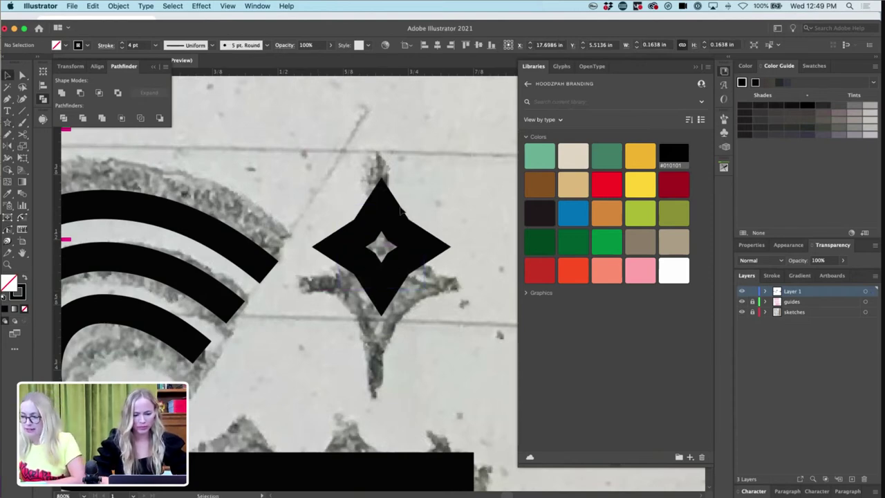
- Try stretching the star's top point upward, and undo the stretching together with the star itself
left_click(398, 232)
key("a")
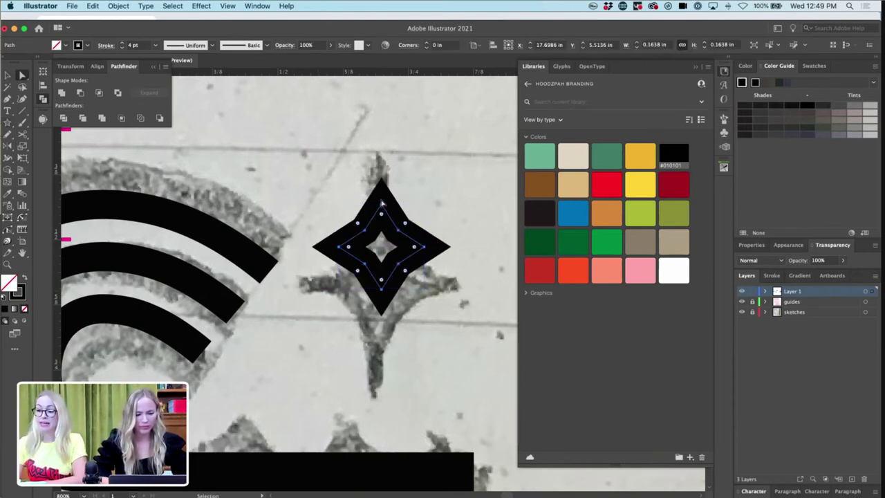
left_click(382, 199)
key("Up")
key("Up")
key("Up")
key("super+z")
key("super+z")
key("super+z")
key("super+z")
key("super+z")
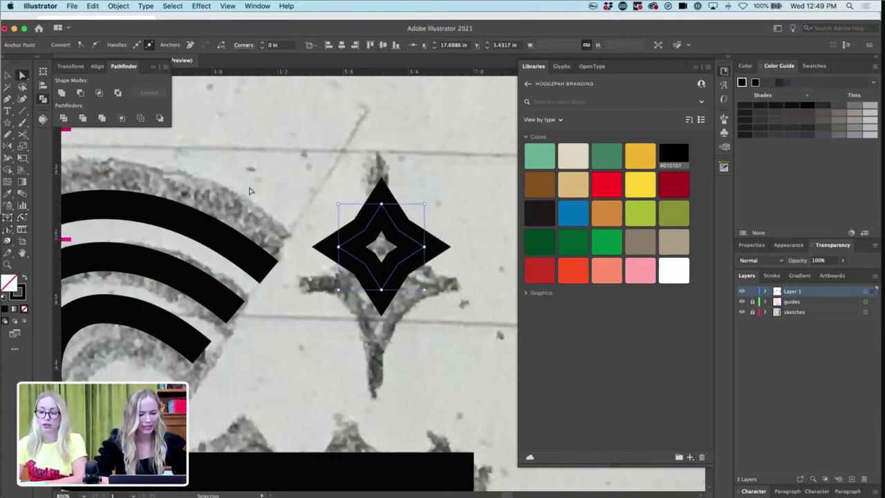
- Create a four-point star at the sketched star's centre with radius 1 of 0.119 in and radius 2 of 0.0455 in
left_click(8, 122)
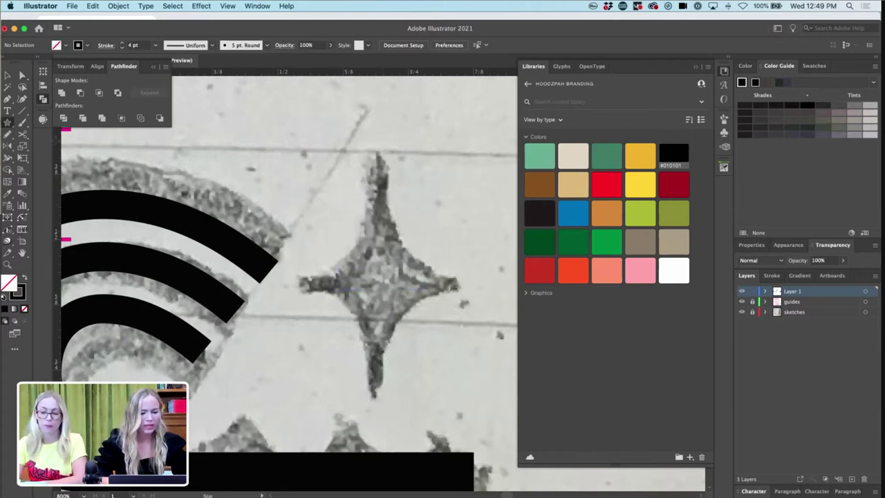
left_click(380, 283)
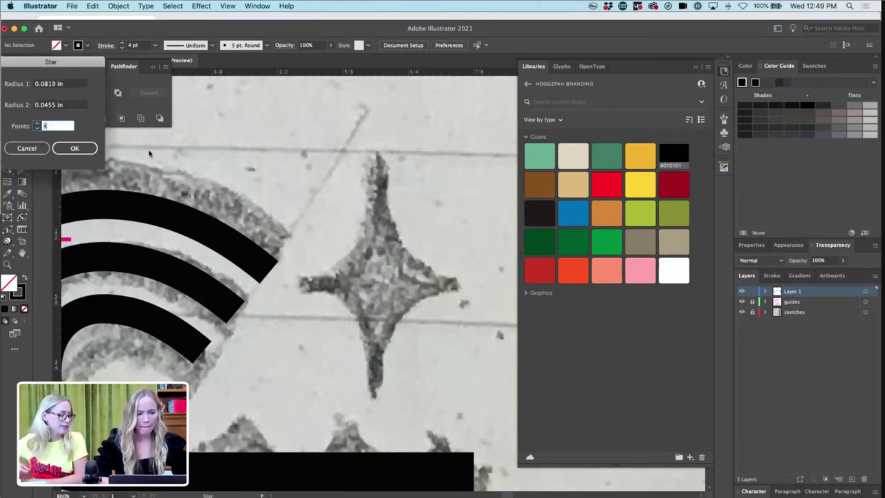
left_click(46, 84)
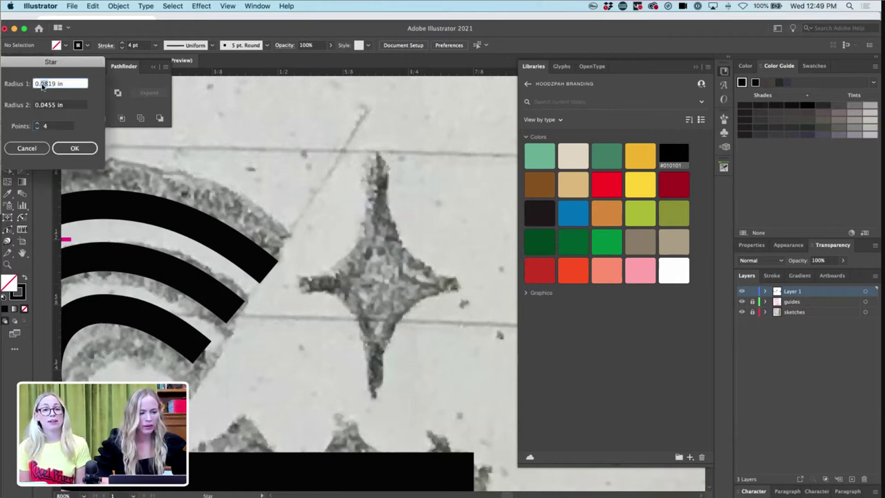
type("0.119")
key("Return")
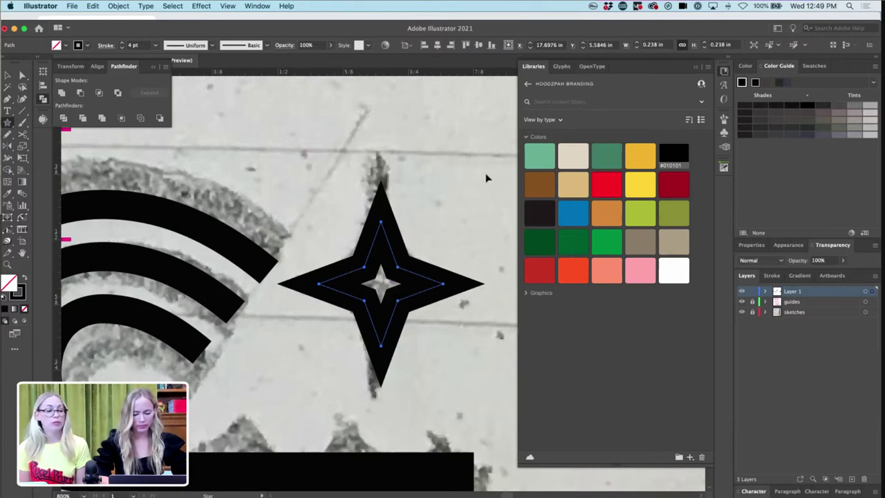
- Lengthen the star vertically by nudging its top point upward and its bottom point downward
key("v")
left_click(422, 178)
key("a")
left_click_drag(403, 189, 362, 228)
key("Up")
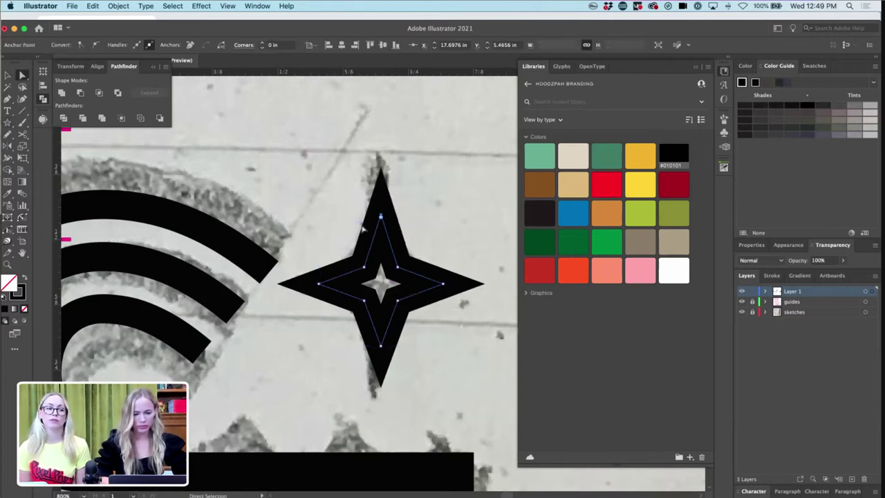
key("Up")
key("Up")
key("Up")
left_click_drag(338, 378, 340, 378)
key("Down")
key("Down")
key("Down")
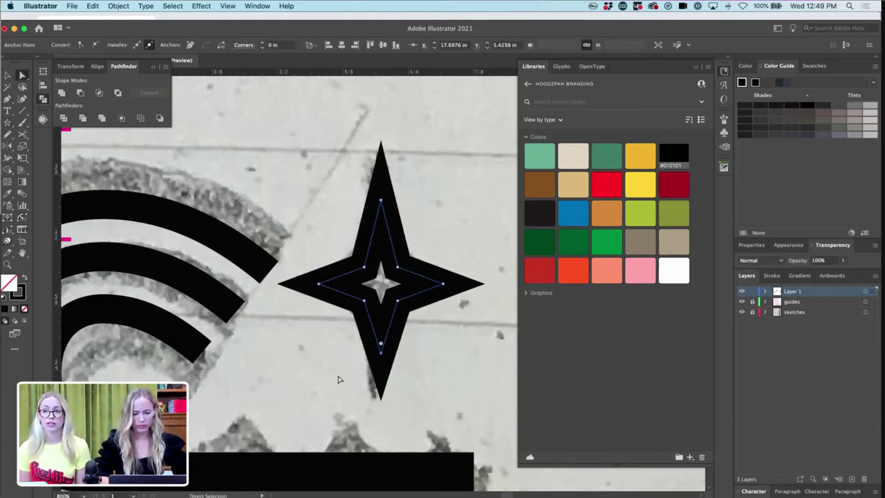
- Try rounding all the corners of the star by about 0.0089 in
left_click(435, 215)
left_click(407, 247, "super")
mouse_move(384, 216)
left_mouse_down()
mouse_move(393, 223)
mouse_move(382, 208)
mouse_move(391, 226)
left_mouse_up()
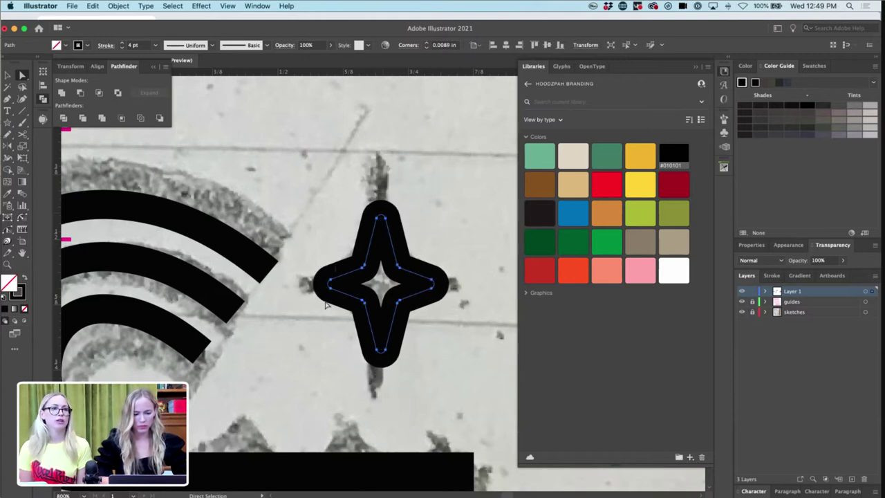
- Try spreading the rounded star's side tips outward and its top and bottom tips further apart vertically
left_click_drag(326, 302, 322, 308)
key("Left")
left_click_drag(444, 279, 426, 308)
key("Right")
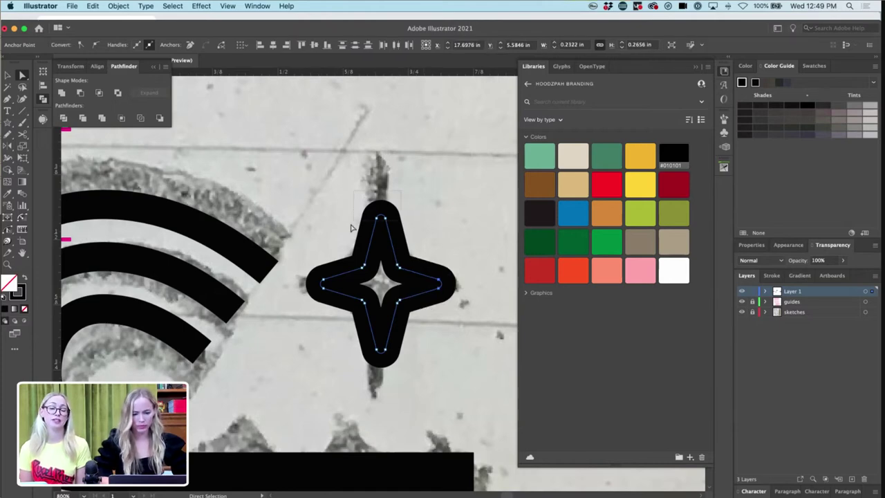
key("Up")
key("Up")
key("Up")
left_click_drag(330, 355, 330, 346)
key("Down")
key("Down")
key("Down")
key("v")
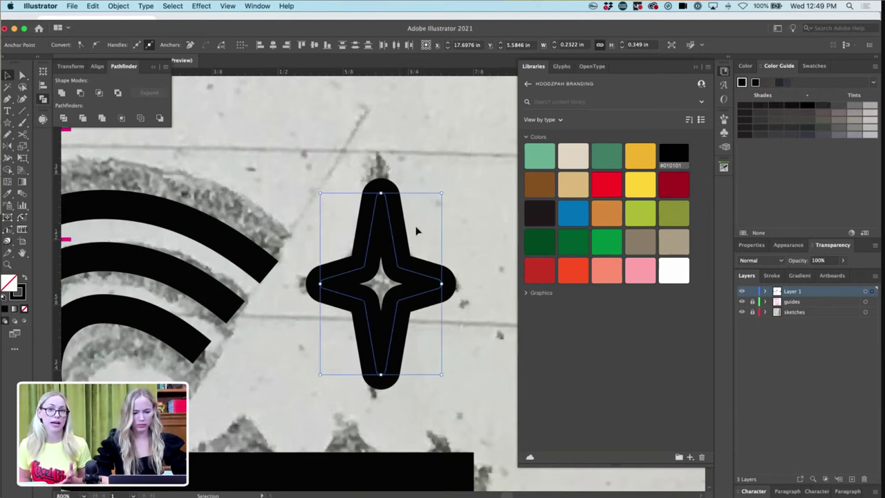
- Undo the tip adjustments and the corner rounding on the star, back to its sharp points
key("a")
key("super+z")
key("super+z")
key("super+z")
key("super+z")
key("super+z")
key("super+z")
key("super+z")
key("super+z")
key("super+z")
key("super+z")
key("super+z")
left_click(346, 253)
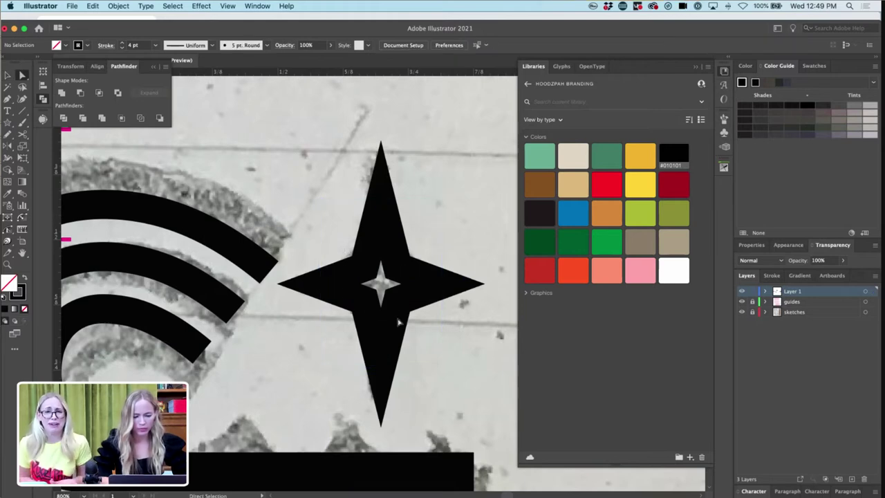
- Round only the star's inner corners, leaving its four tips sharp
left_click(410, 291)
left_click_drag(405, 262, 421, 240)
left_click(438, 225)
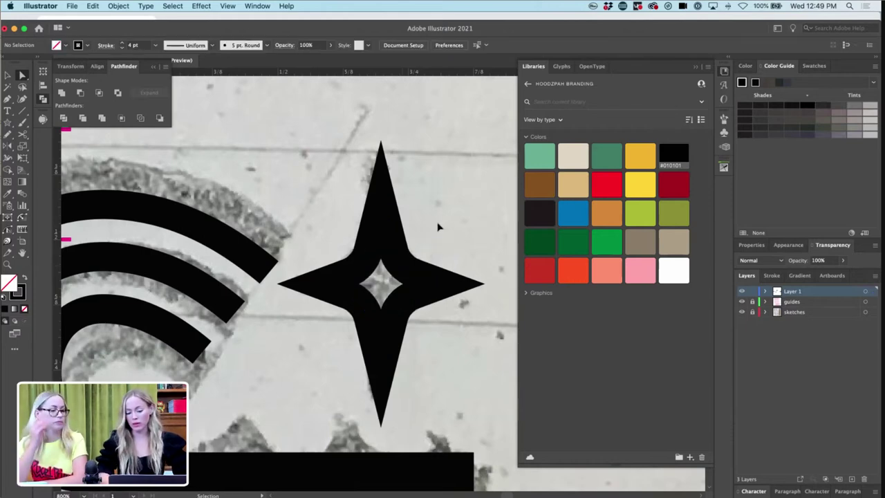
- Reduce the star's stroke weight to 3 pt
key("super+minus")
key("super+minus")
key("super+minus")
key("v")
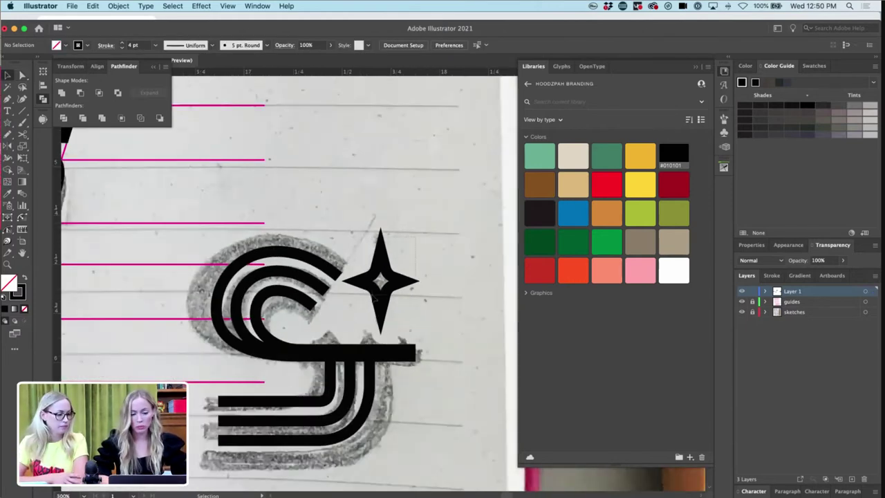
left_click(373, 297)
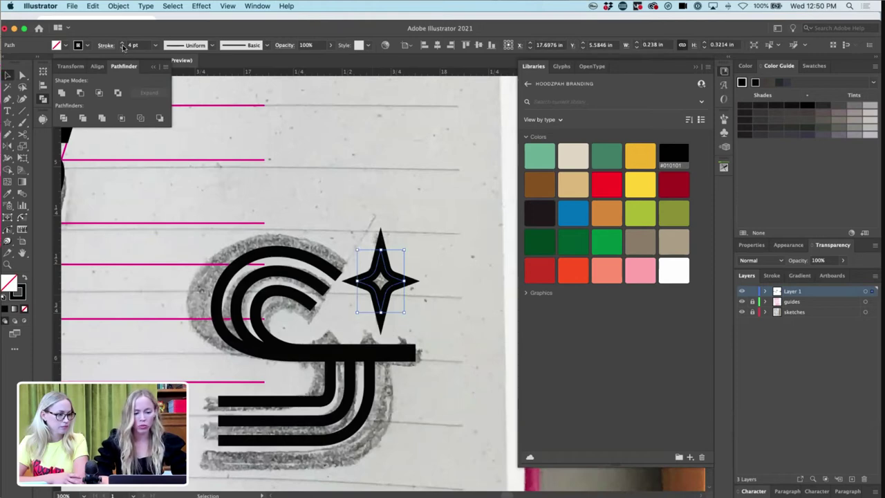
left_click(122, 47)
left_click(396, 257)
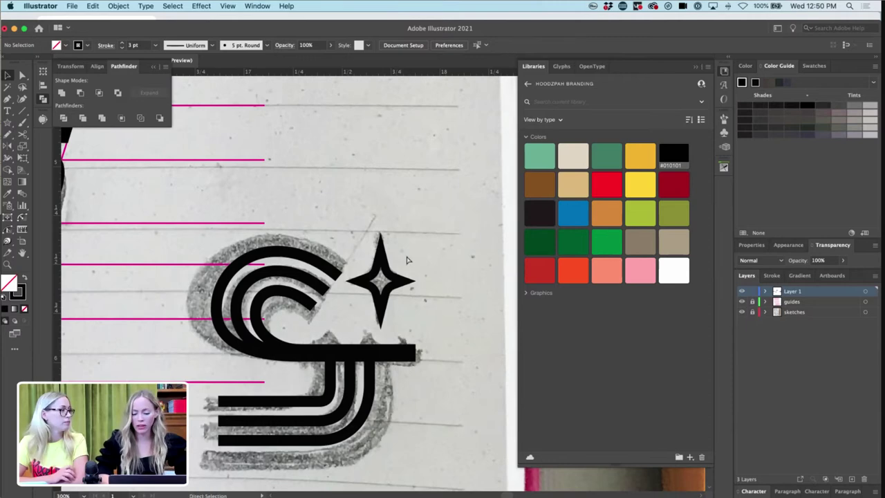
scroll(406, 259, "down", 2)
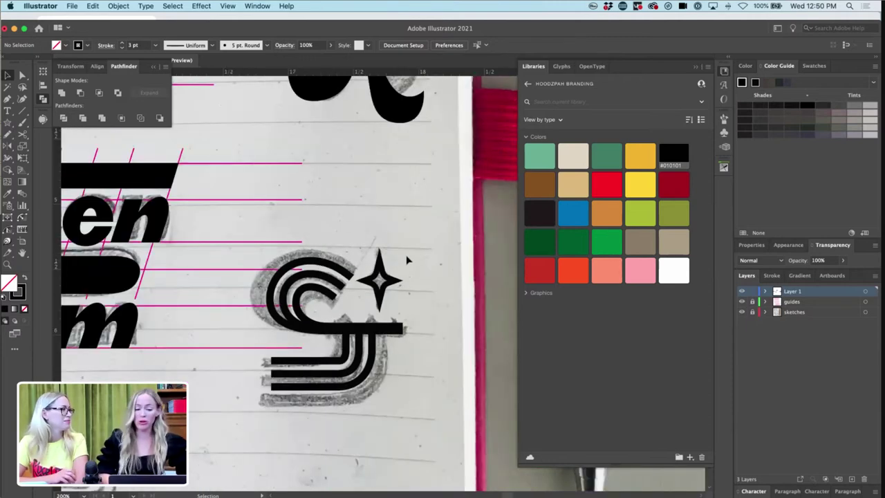
left_click(270, 388)
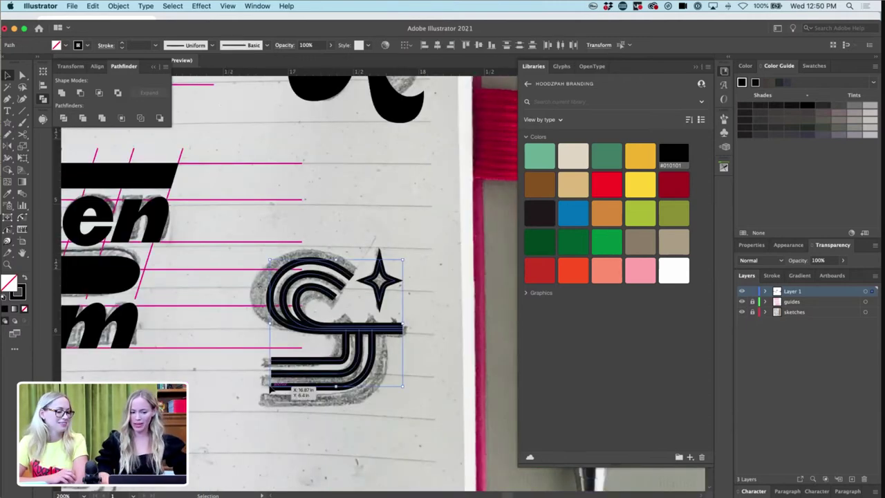
scroll(270, 389, "up", 1)
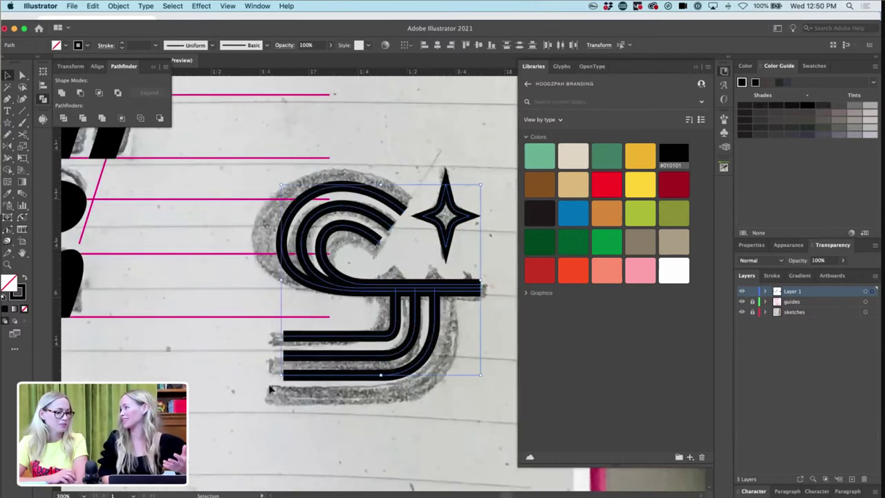
left_click(398, 146)
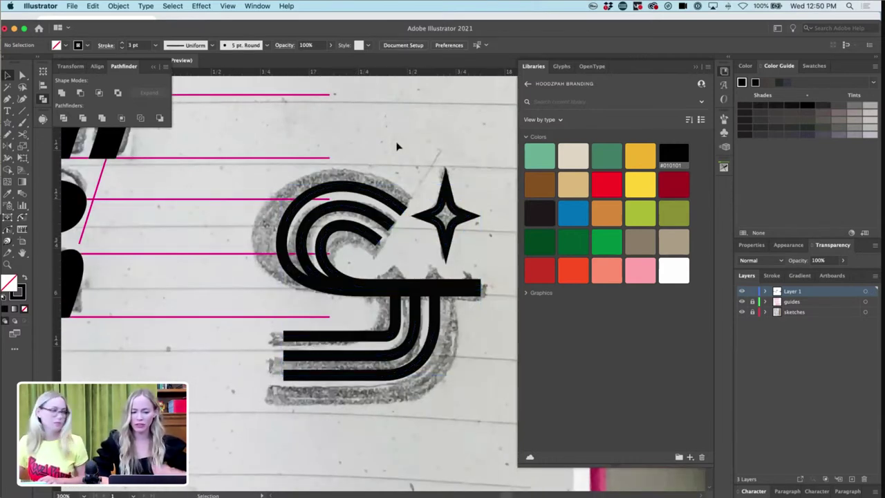
- Shift the star slightly lower beside the arcs and scale it down to about 0.20 by 0.27 in
left_click(433, 238)
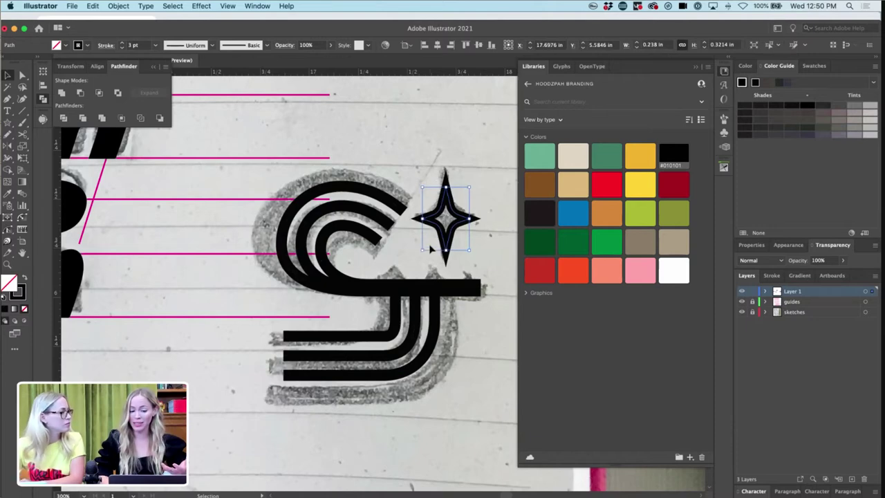
left_click(428, 168)
left_click(450, 214)
mouse_move(469, 192)
left_mouse_down()
mouse_move(498, 201)
mouse_move(462, 201)
left_mouse_up()
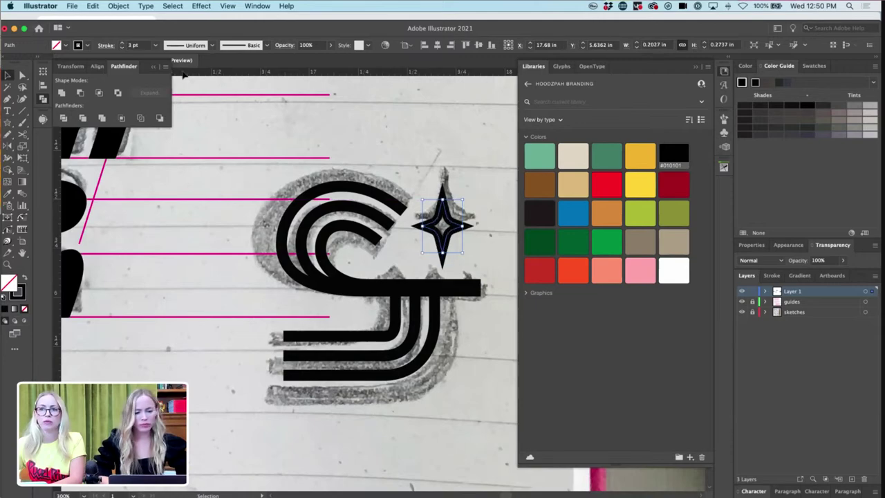
left_click(502, 181)
- Select the striped G emblem with its star and place it on the blank artboard below the Green Room lettering
left_click_drag(390, 311, 272, 424)
key("super+minus")
key("super+minus")
key("super+minus")
key("super+minus")
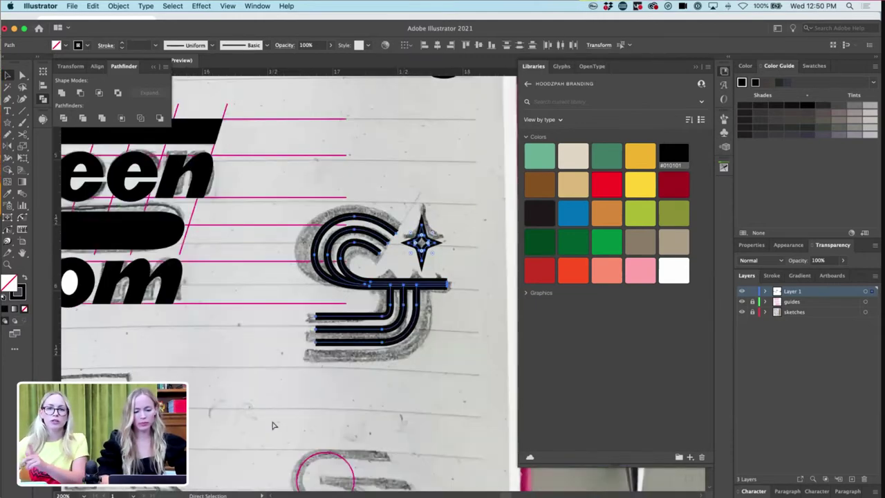
scroll(328, 373, "left", 3)
scroll(318, 336, "left", 2)
scroll(312, 300, "right", 2)
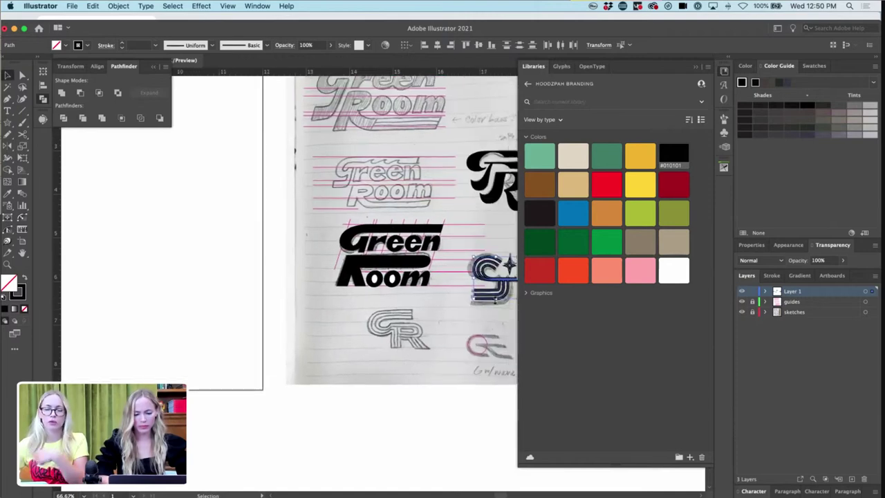
left_click_drag(489, 282, 142, 276)
left_click(212, 339)
scroll(212, 339, "left", 5)
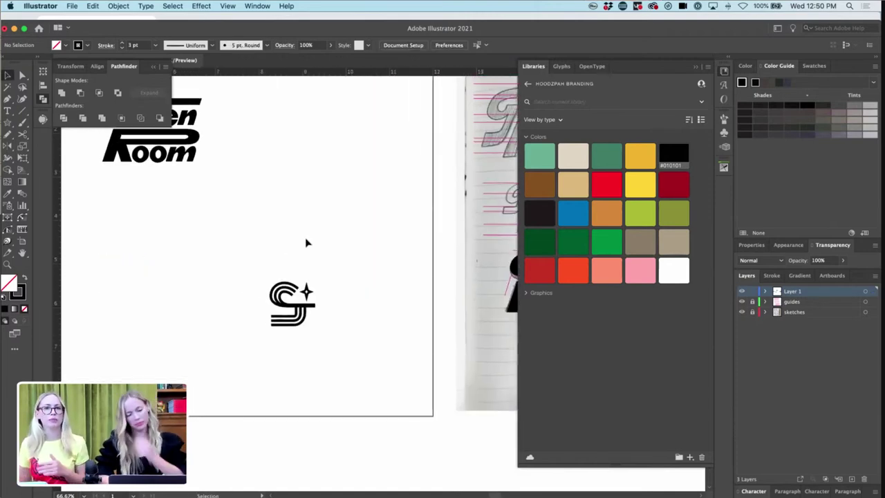
- Reshape the middle lower stripe's bend: raise its vertical anchor, shift its horizontal anchor left, and lengthen the vertical curve handle
key("super+minus")
key("super+plus")
key("super+plus")
key("super+plus")
scroll(308, 243, "left", 3)
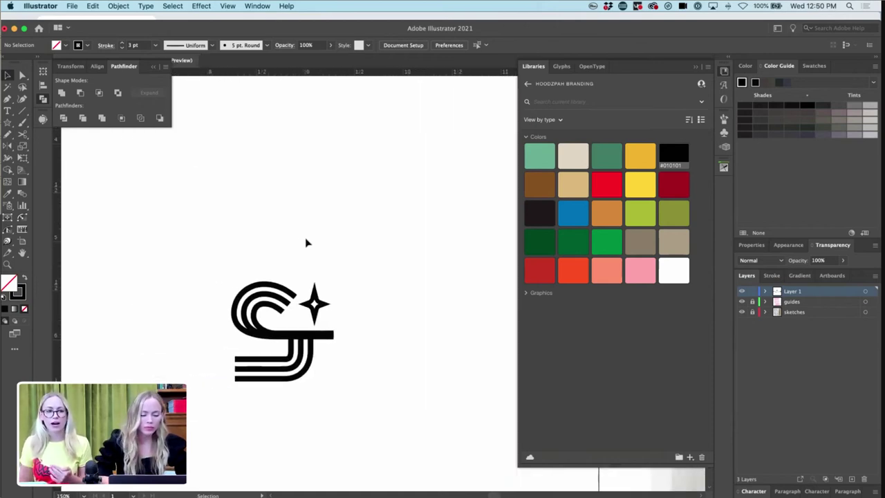
key("super+plus")
key("super+plus")
scroll(306, 241, "left", 3)
key("a")
left_click(337, 402)
key("super+equal")
key("super+equal")
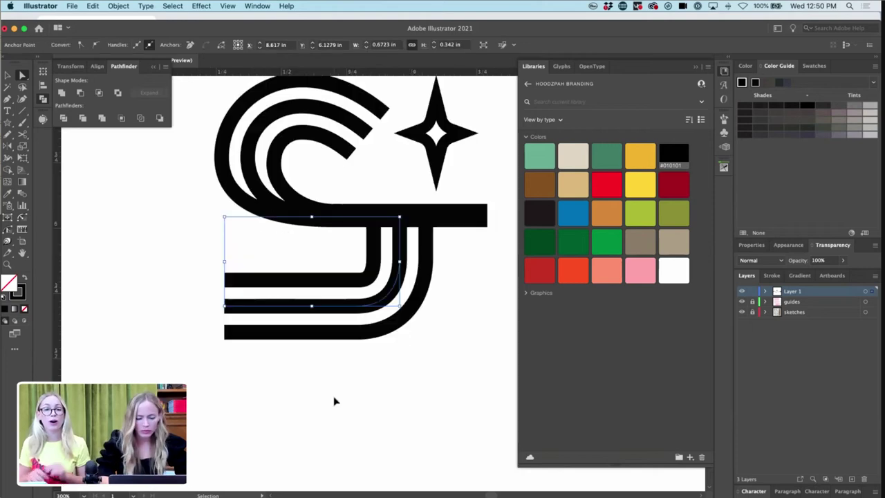
left_click(410, 245)
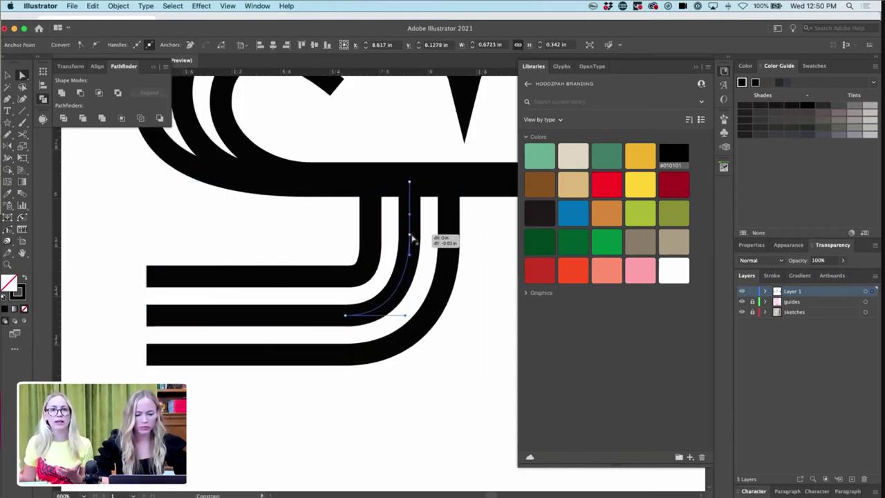
left_click_drag(346, 318, 329, 316)
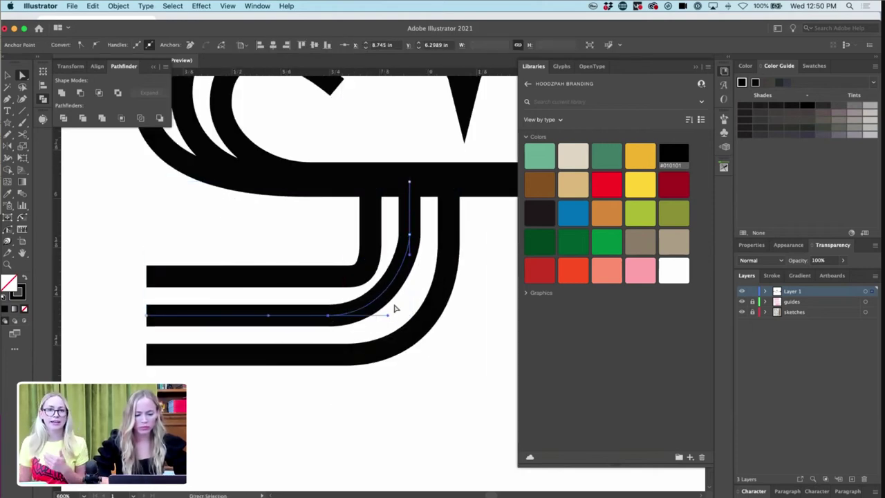
left_click_drag(410, 257, 411, 283)
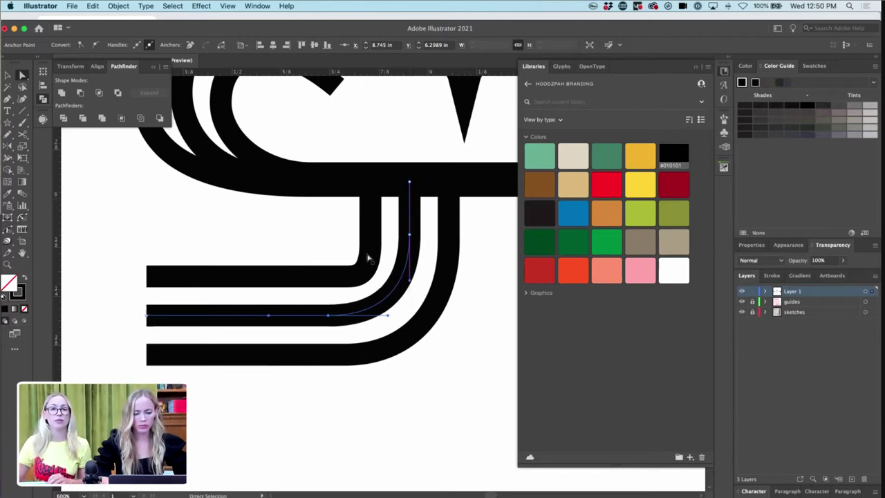
- Delete the inner and outer lower stripes, and widen the middle stripe's bend by shifting its horizontal anchor left and raising its vertical anchor
left_click(368, 257)
left_click(454, 252, "shift")
key("Delete")
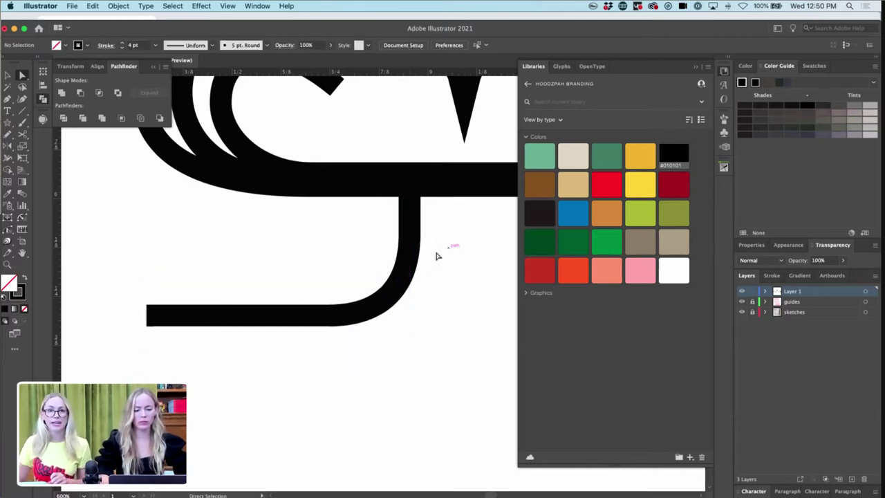
left_click(342, 318)
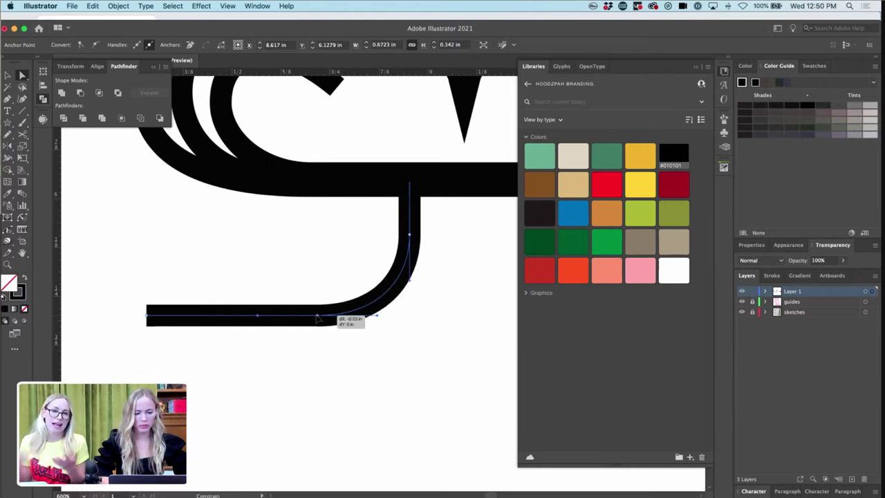
left_click_drag(409, 235, 410, 221)
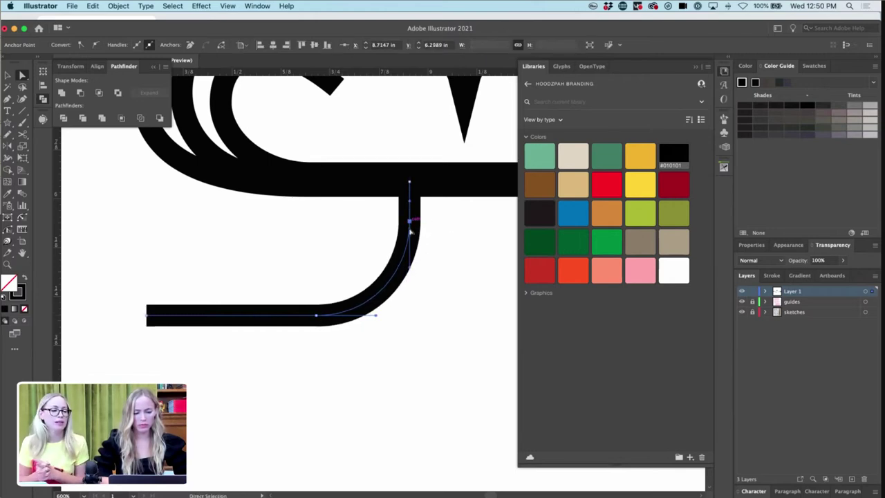
- Offset the middle lower stripe's path by -0.1 in with round joins to create parallel lines on both sides
left_click_drag(437, 258, 358, 300)
key("super+minus")
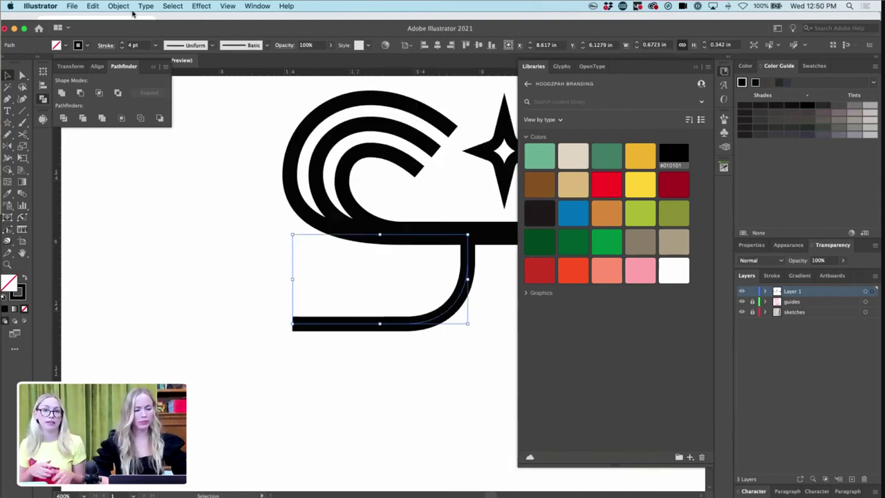
left_click(112, 7)
mouse_move(148, 250)
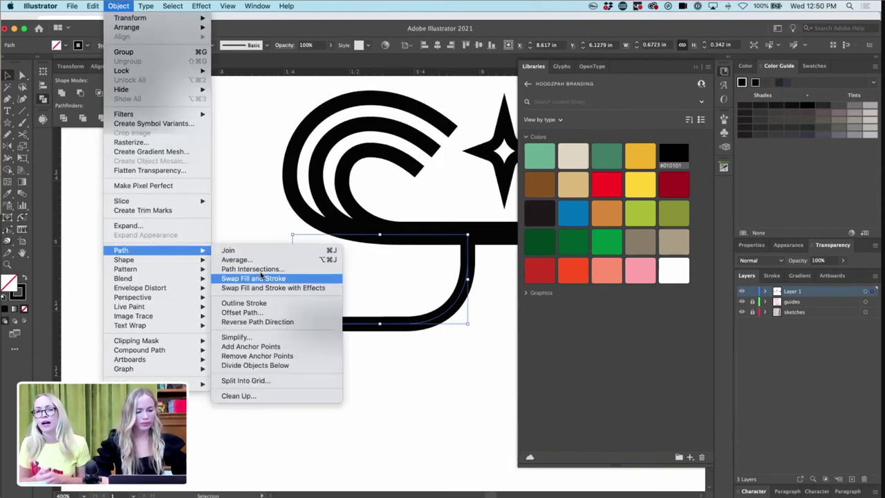
left_click(265, 313)
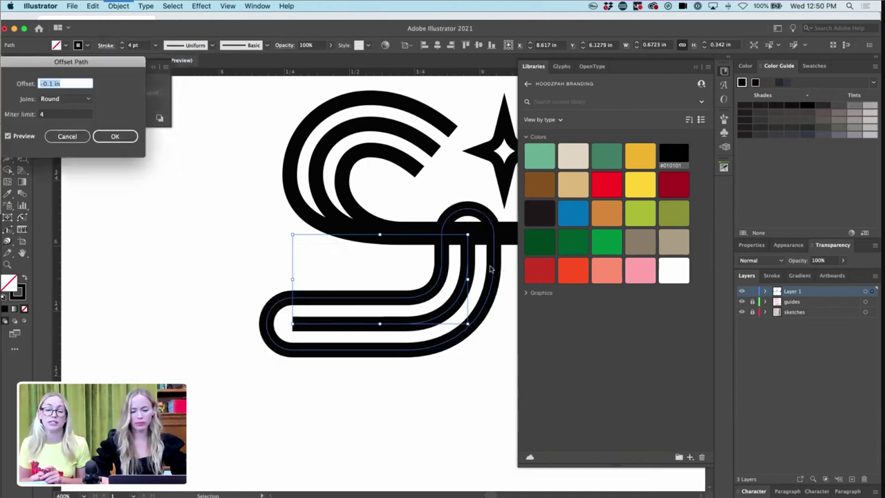
type("0")
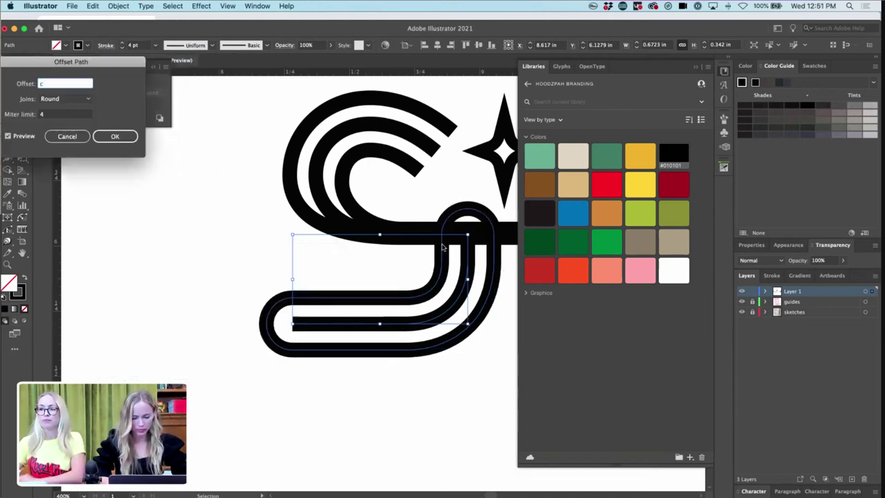
left_click(115, 136)
- Cut the offset outline where its rounded caps meet the straight runs, and delete both caps to leave three open stripes
key("c")
left_click(442, 234)
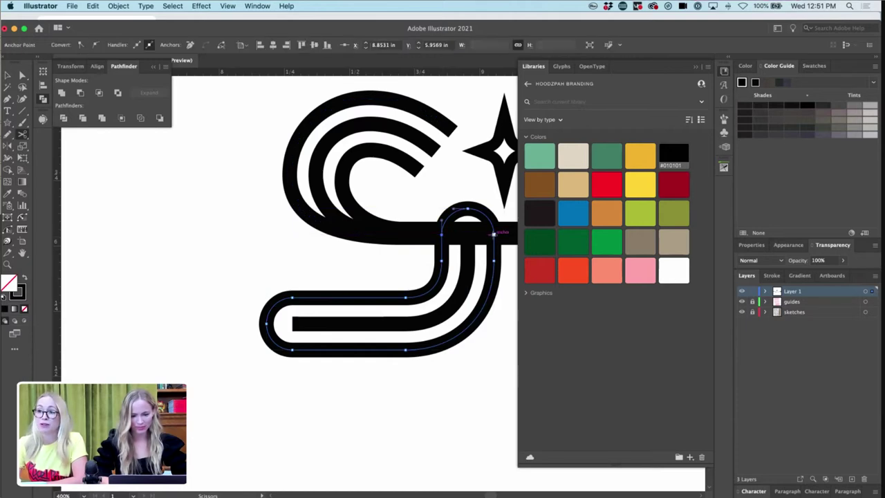
left_click(293, 298)
left_click(292, 350)
key("a")
left_click(274, 332)
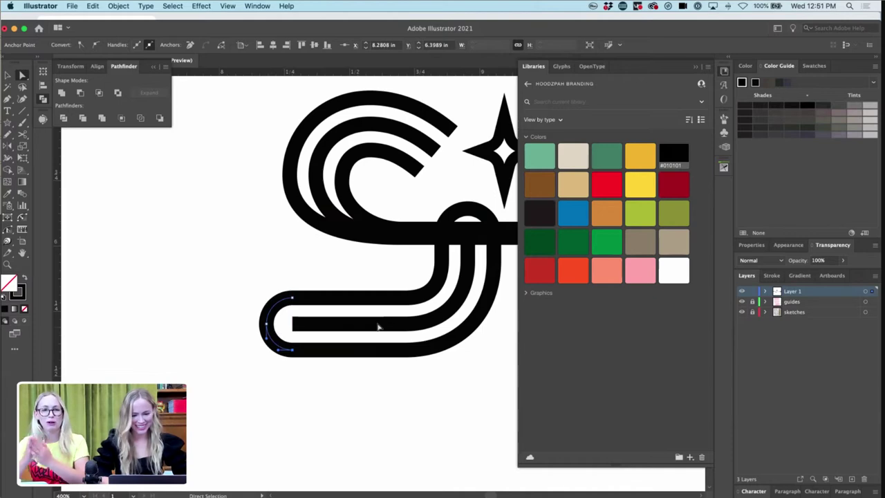
left_click(471, 214, "shift")
key("Delete")
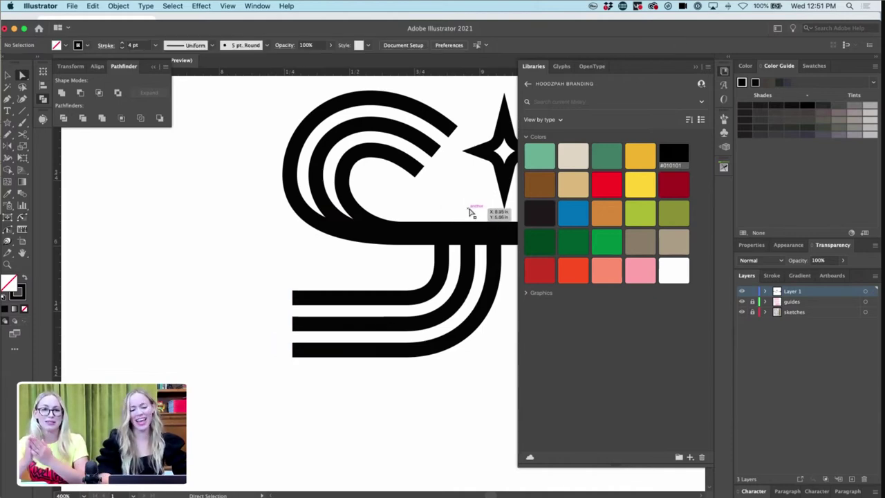
- Shorten the emblem's thick horizontal bar by nudging its right-end anchors left
key("super+minus")
key("super+minus")
key("v")
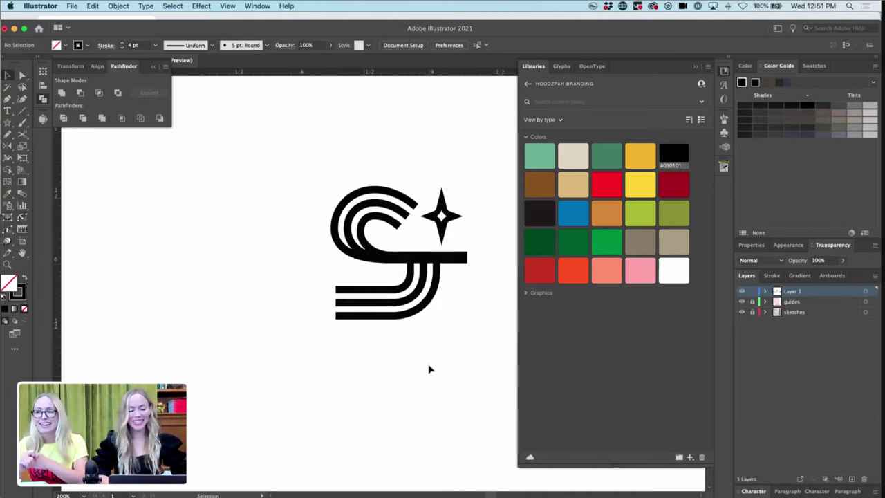
scroll(433, 340, "down", 3)
key("a")
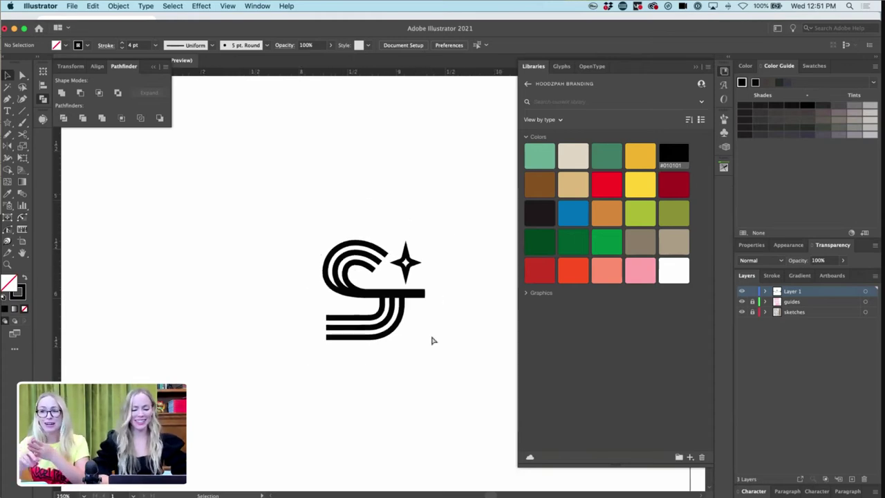
key("super+plus")
key("a")
left_click_drag(450, 287, 439, 308)
key("Left")
key("Left")
key("Left")
key("Left")
key("Left")
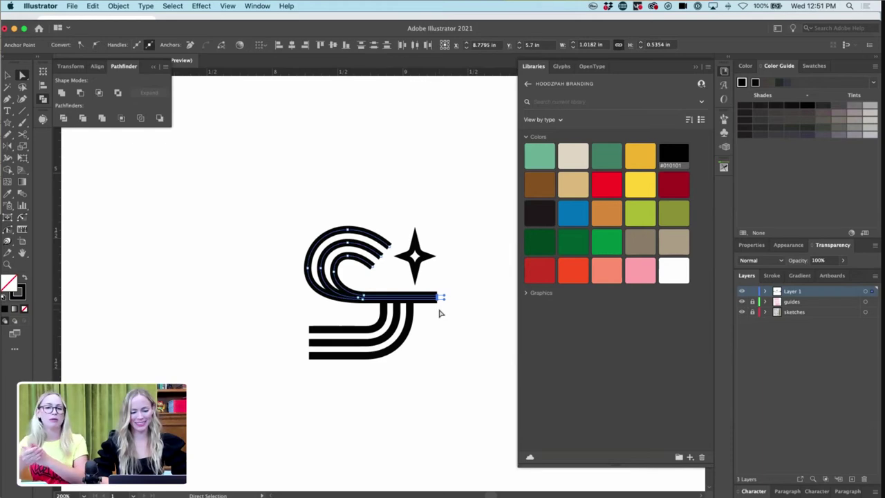
- Nudge the star left toward the arcs and slightly down
left_click(452, 288)
key("v")
left_click_drag(443, 232, 408, 274)
key("Left")
key("Left")
key("Left")
key("Left")
key("Right")
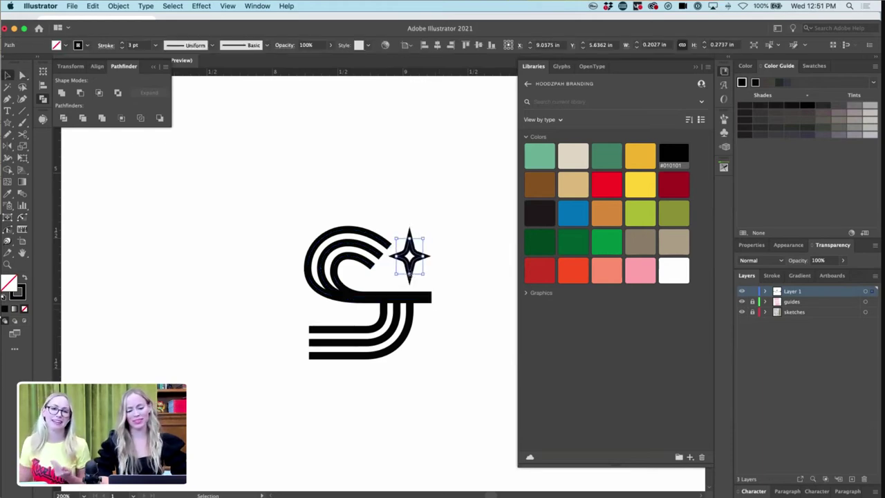
key("Right")
key("Down")
left_click(447, 251)
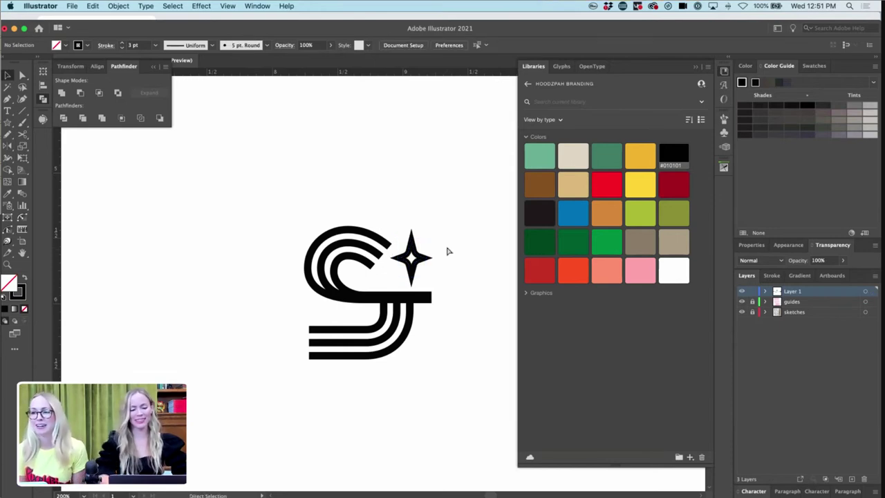
- Set the star's stroke weight to 2 pt, and swap its fill and stroke to make it solid black
key("super+minus")
key("super+minus")
key("super+equal")
key("super+equal")
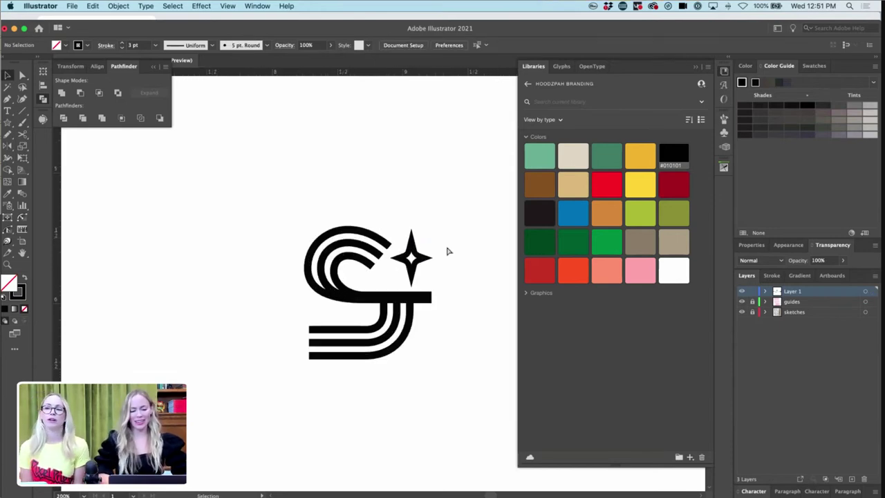
key("super+minus")
left_click(414, 262)
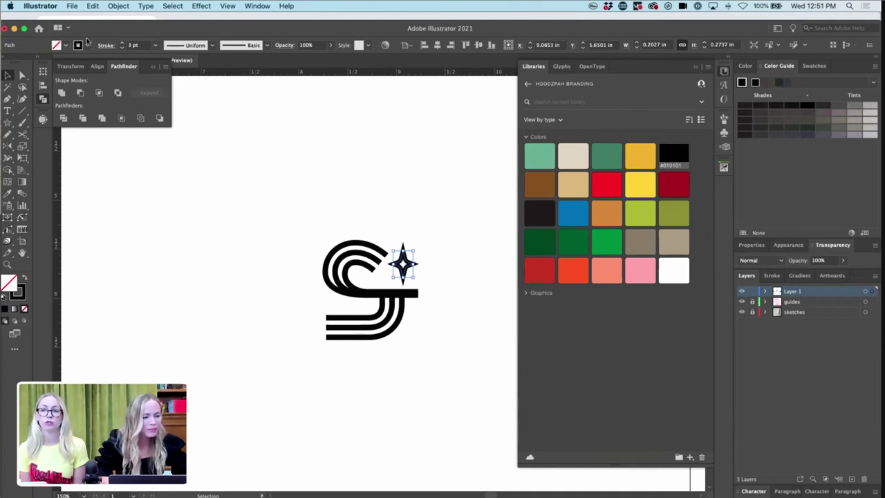
left_click(121, 48)
left_click(121, 49)
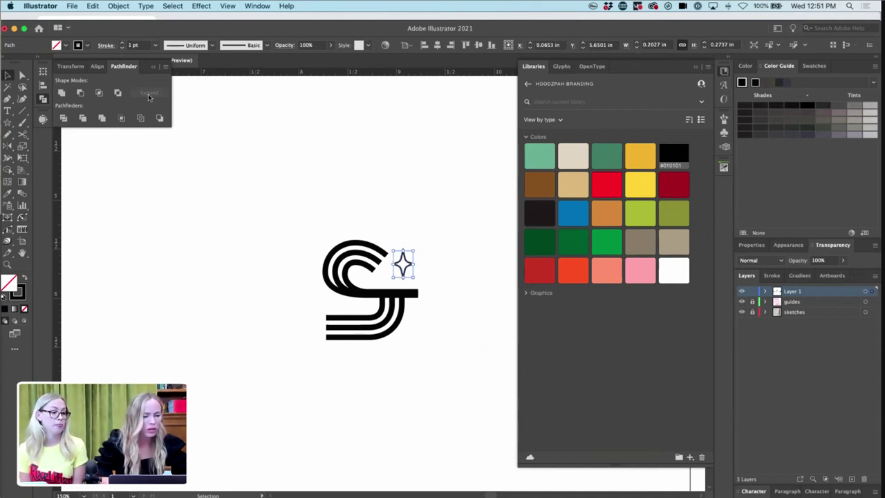
left_click(121, 43)
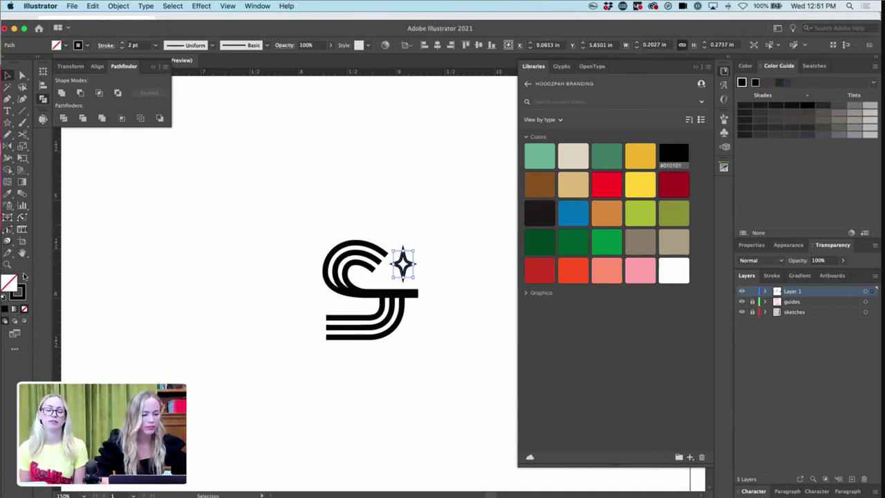
left_click(24, 277)
- Scale the solid star up to about 0.23 by 0.32 in and move it closer to the arcs
left_click(383, 200)
left_click(402, 264)
left_click_drag(400, 280, 404, 283)
left_click(437, 225)
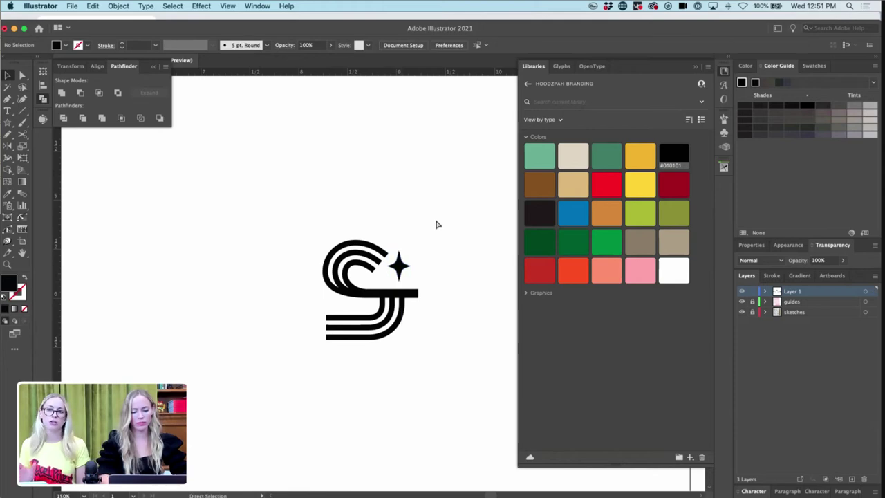
- Add a 0.5 pt stroke to the solid star
key("super+minus")
key("super+minus")
key("super+equal")
key("super+equal")
key("super+equal")
key("super+equal")
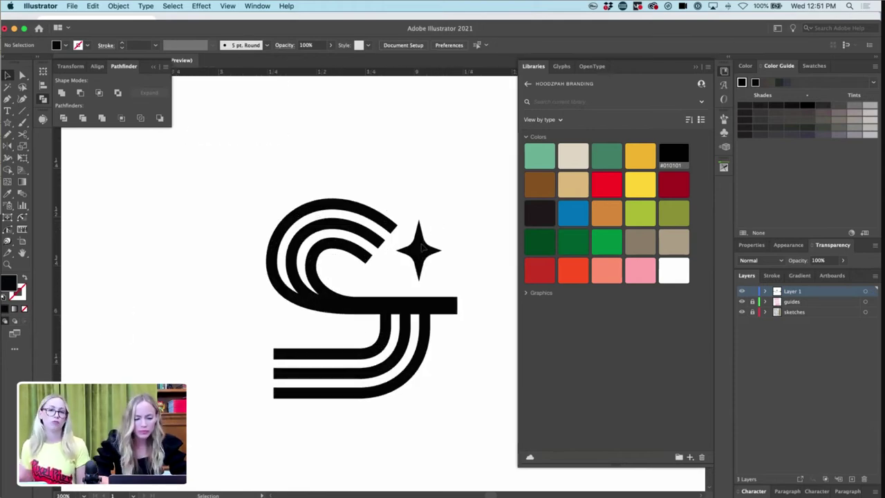
left_click(424, 249)
left_click(139, 45)
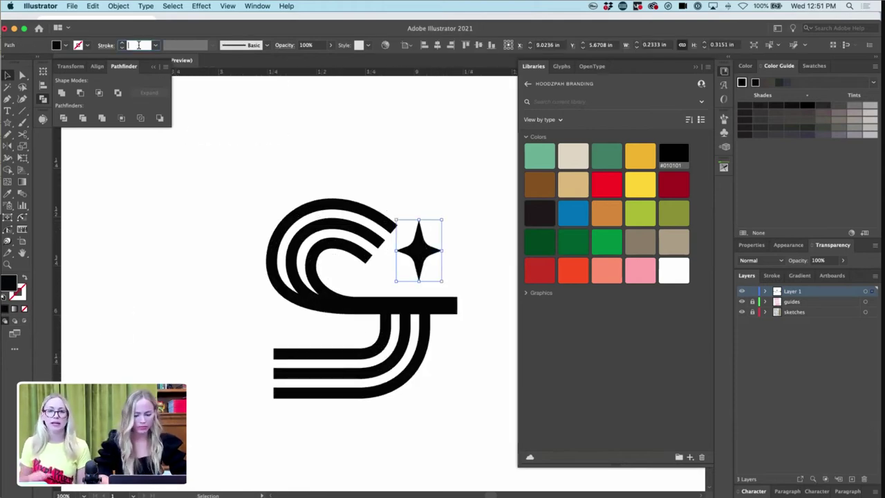
type(".5")
key("Return")
left_click(424, 166)
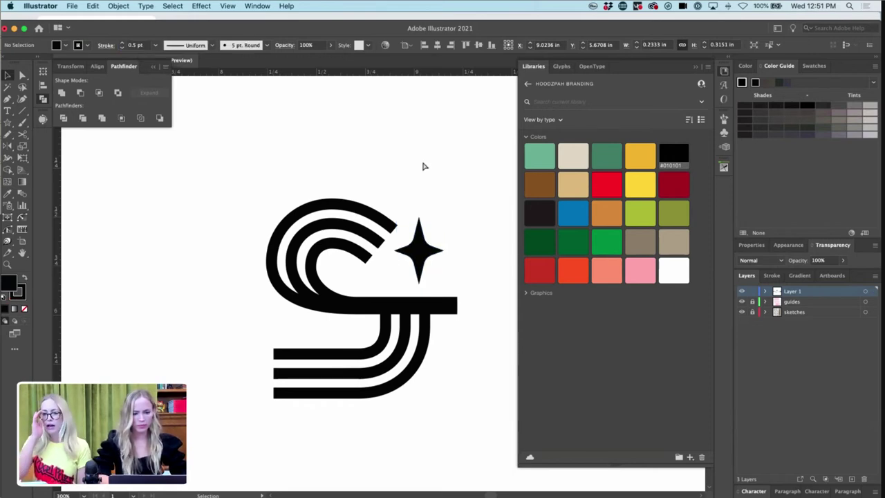
- Select the striped G emblem with its star and enlarge it on the artboard below the Green Room lettering
key("super+minus")
key("super+minus")
key("super+minus")
key("super+minus")
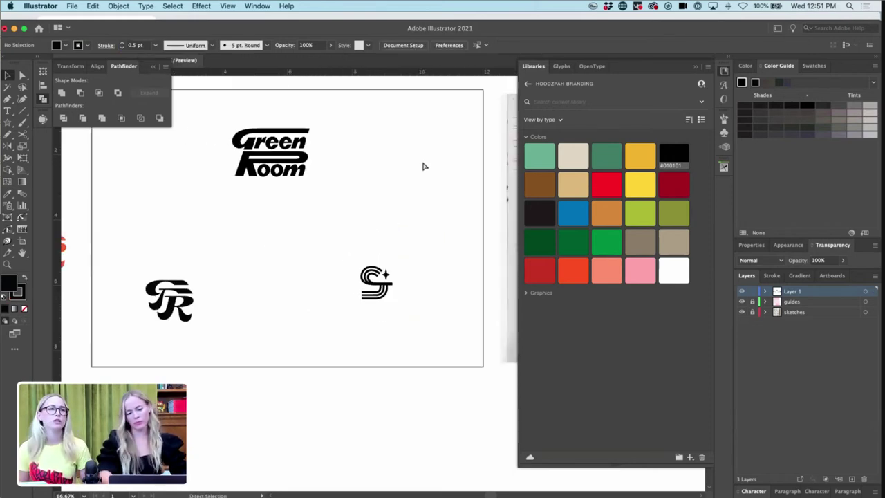
left_click_drag(417, 227, 413, 321)
left_click(424, 235)
- Draw a closed triangle about 0.7 in tall with the Pen tool, its slanted side crossing the left ends of the lower stripes
key("super+plus")
key("super+plus")
key("super+plus")
key("a")
left_click(330, 384)
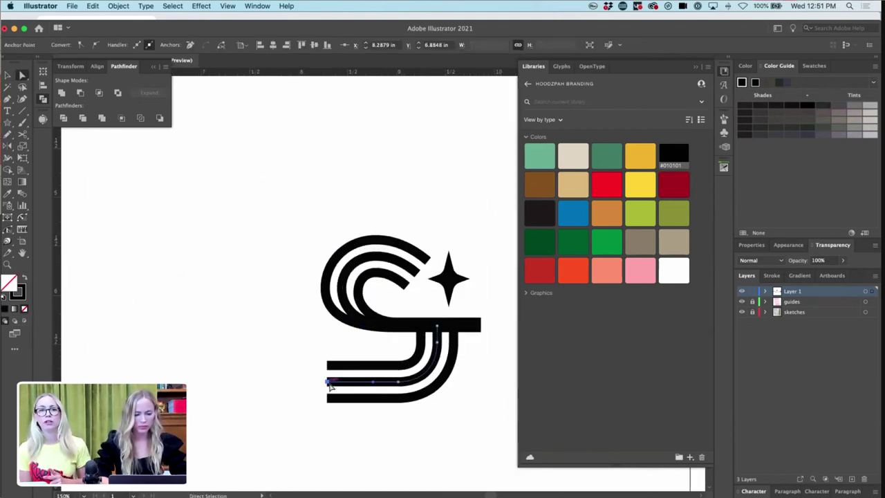
key("p")
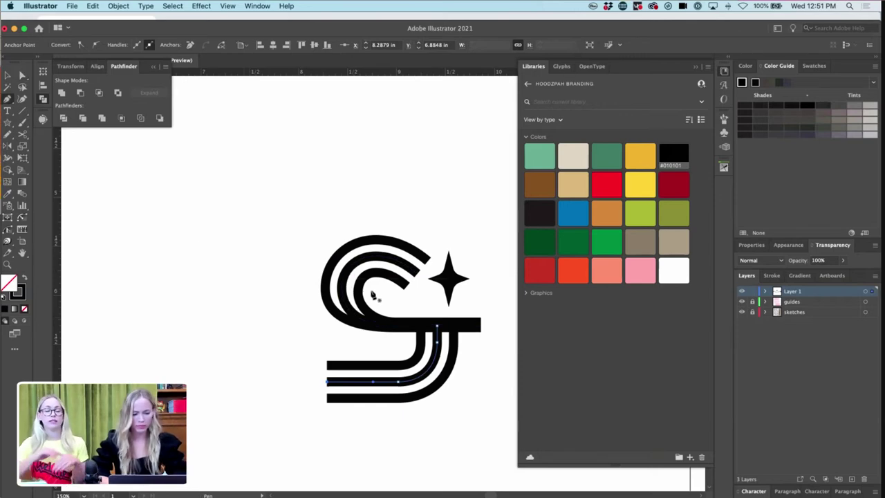
left_click(326, 348)
left_click_drag(388, 408, 367, 433)
key("super+z")
left_click(360, 416)
left_click(308, 416)
left_click(327, 349)
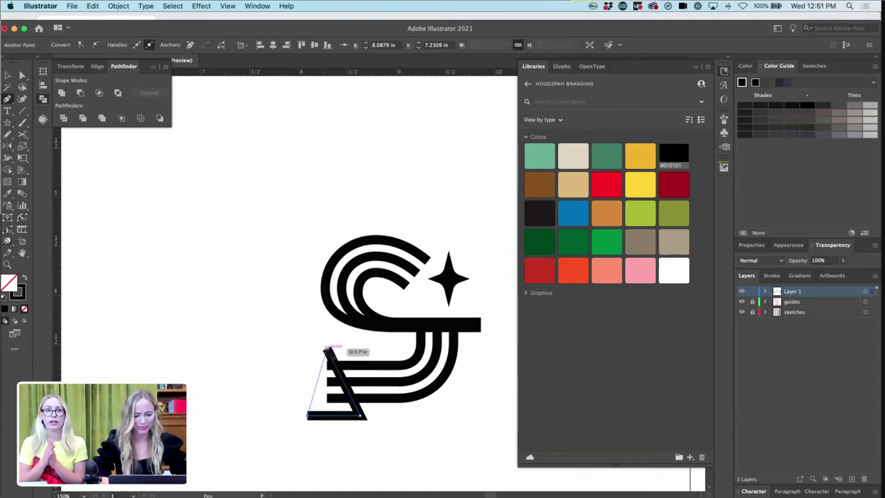
- Sample the white background onto the triangle with the Eyedropper so that it masks the stripe ends at an angle
key("i")
left_click(292, 347)
key("v")
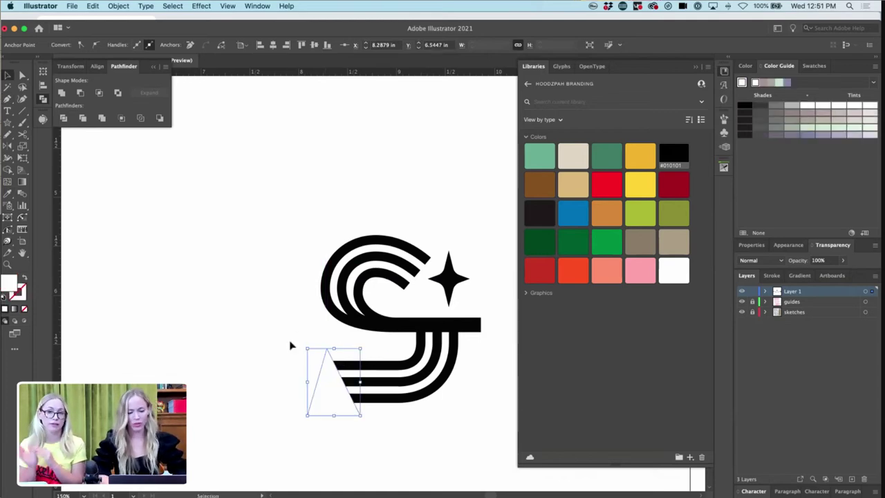
left_click(291, 346)
key("super+minus")
key("super+minus")
key("super+minus")
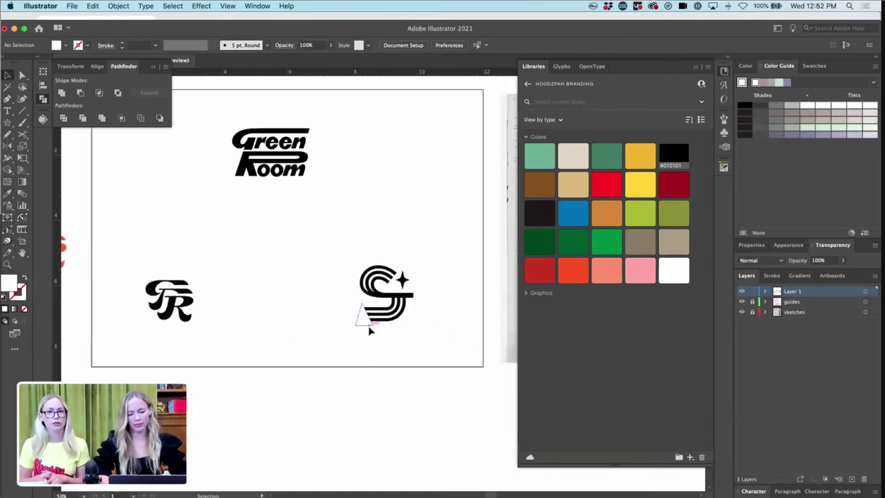
- Select the striped emblem, star and white triangle and group them
left_click(365, 322)
key("super+plus")
key("super+plus")
key("super+plus")
scroll(477, 103, "right", 2)
left_click_drag(468, 158, 279, 392)
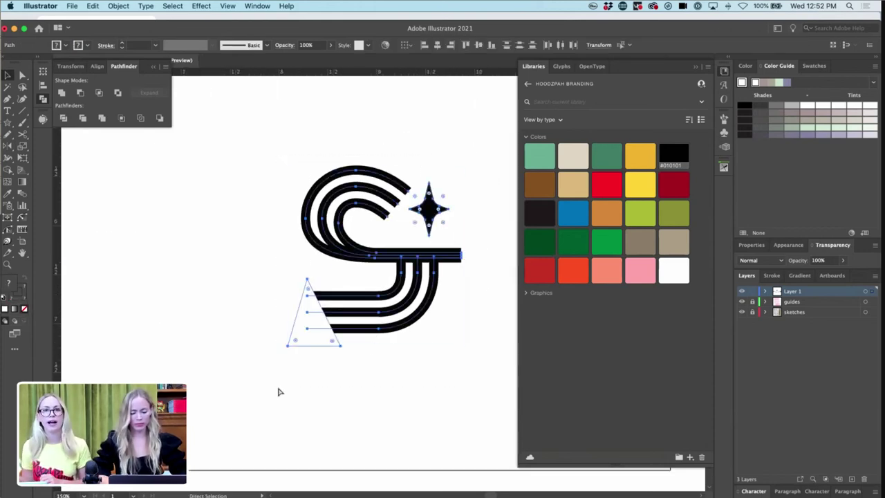
key("super+minus")
key("super+minus")
key("super+minus")
left_click(390, 204)
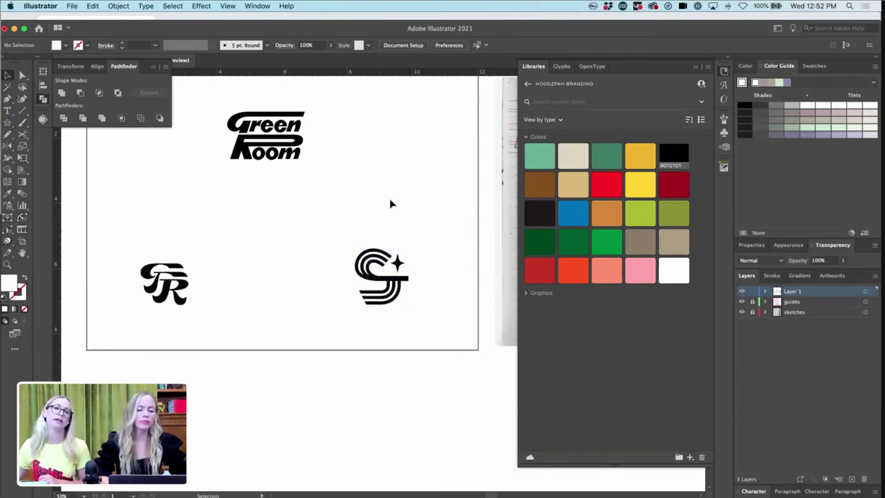
- Examine the emblem's angled stripe ends and overall balance at several zoom levels, and select the grouped emblem
key("super+=")
key("super+=")
key("super+=")
scroll(390, 204, "up", 1)
scroll(391, 204, "right", 1)
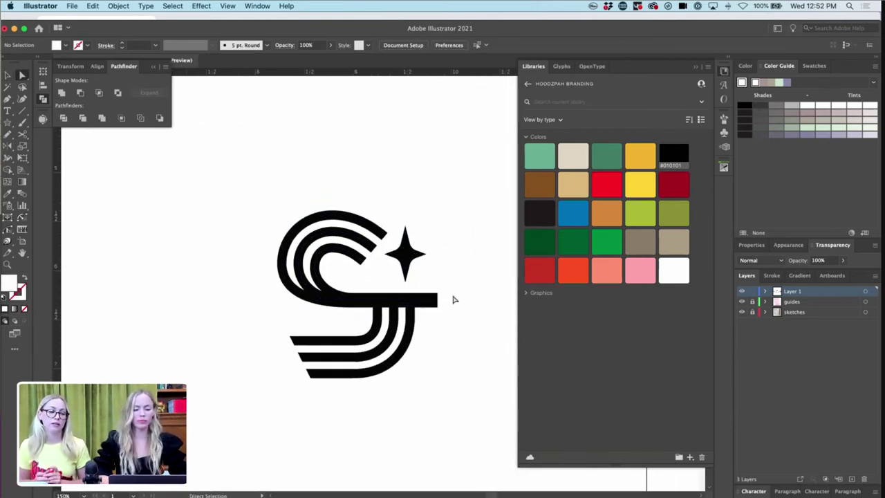
key("super+minus")
key("a")
key("v")
scroll(429, 260, "up", 1)
scroll(429, 260, "right", 1)
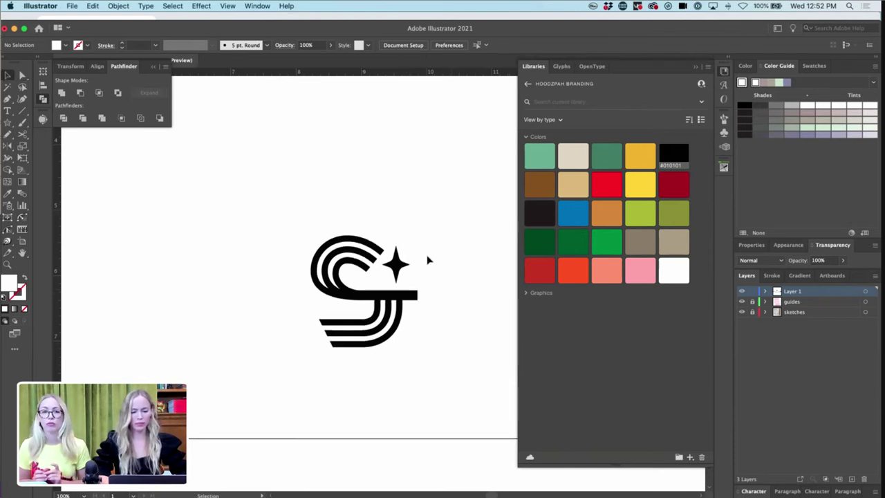
left_click(375, 305)
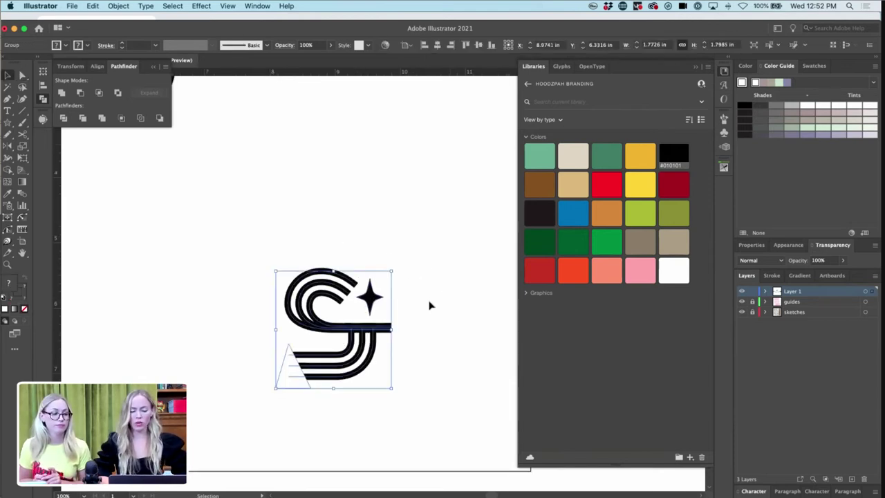
scroll(429, 305, "left", 2)
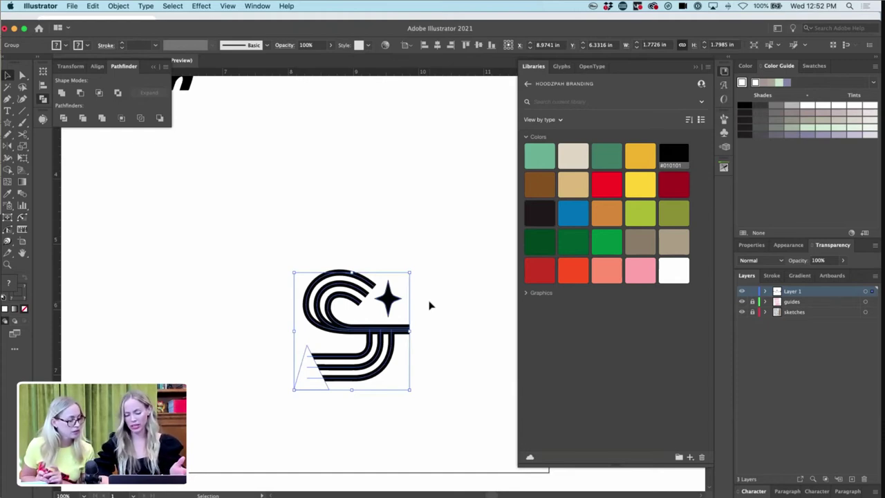
- Examine the wave-and-star emblem's shape and balance at several zoom levels
left_click(429, 305)
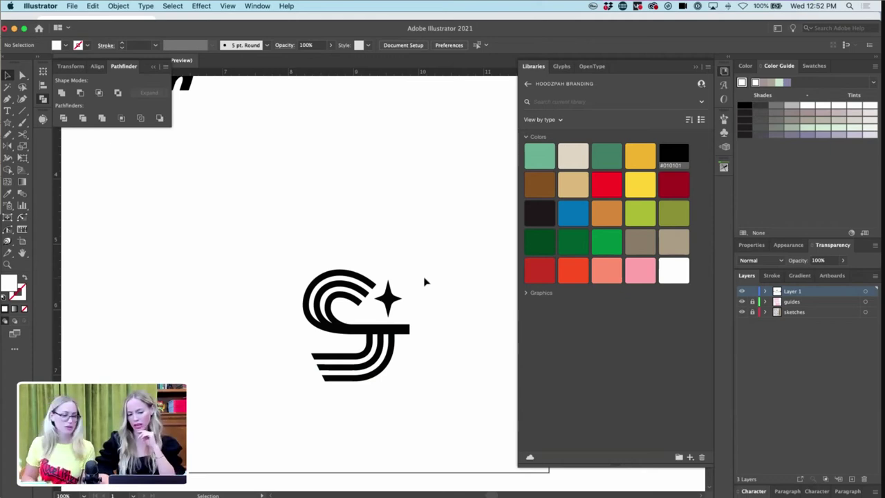
key("super+equal")
key("super+equal")
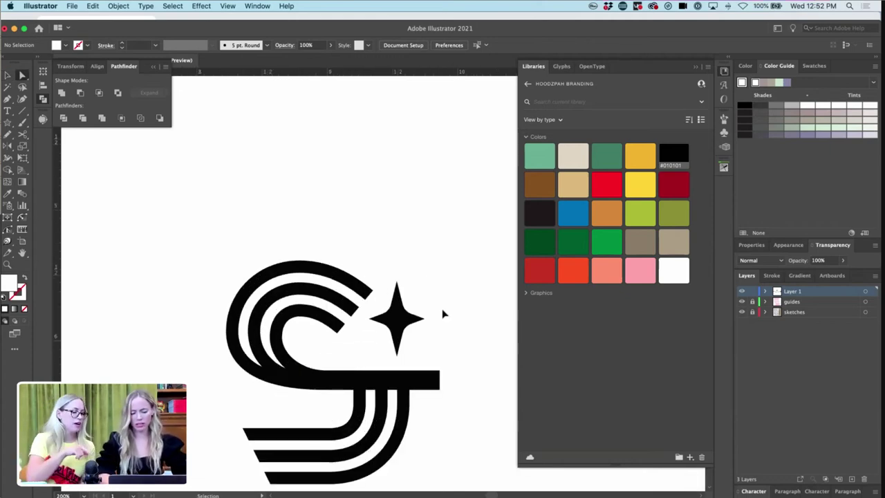
key("super+minus")
key("super+minus")
key("super+minus")
key("super+minus")
key("super+minus")
key("super+equal")
key("super+equal")
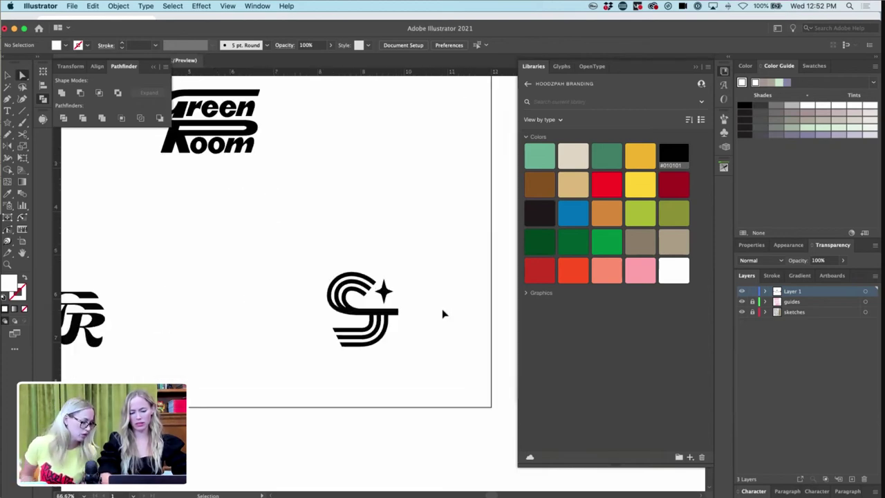
key("super+equal")
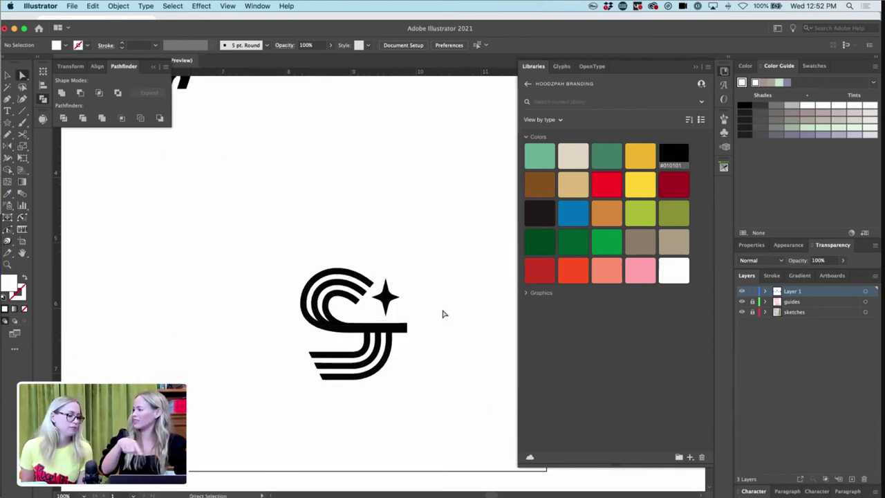
key("super+equal")
key("super+equal")
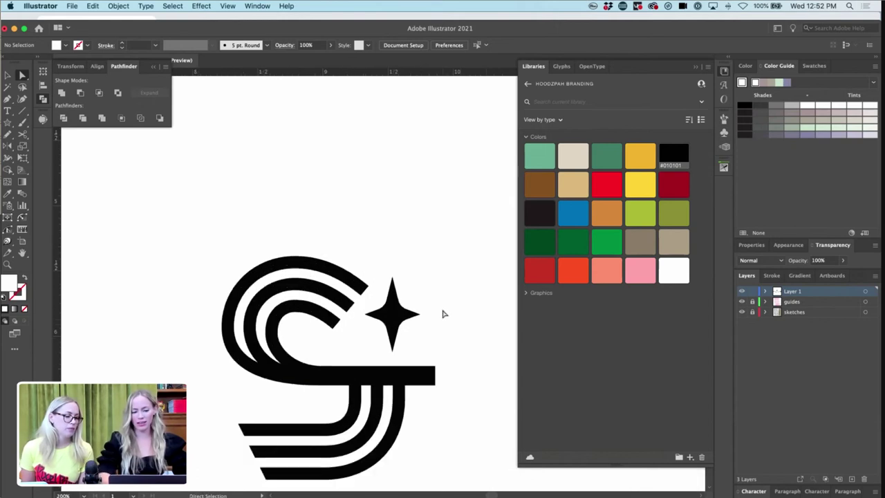
key("super+minus")
key("super+minus")
key("super+equal")
- Cut the emblem's crossbar strokes with the Scissors tool at the left edge of the first descending stripe
key("v")
left_click(419, 353)
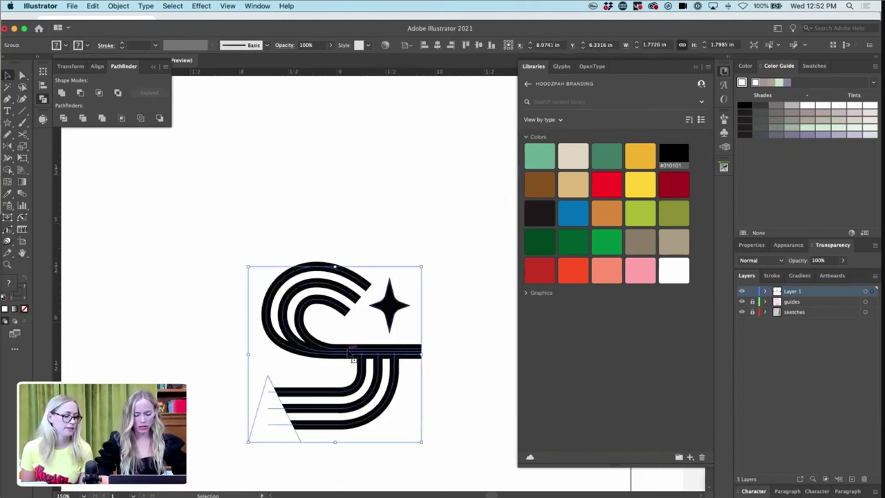
key("super+minus")
key("super+minus")
key("super+minus")
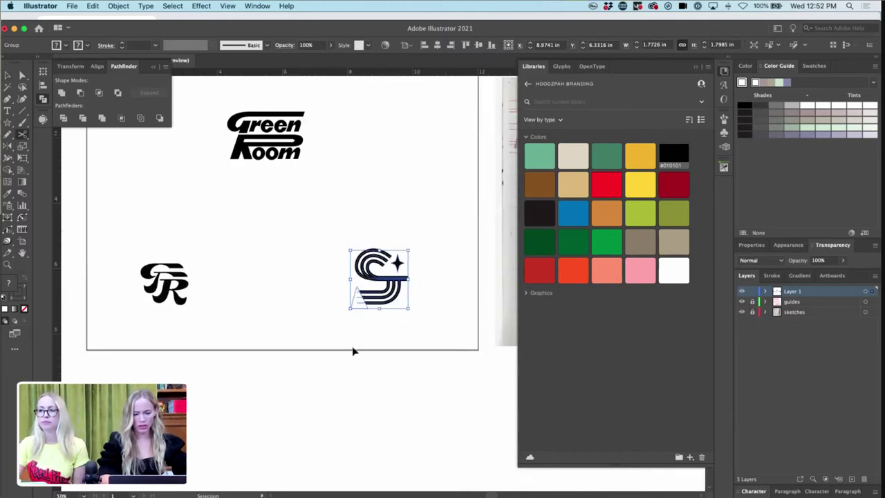
scroll(353, 350, "right", 5)
scroll(353, 350, "up", 2)
key("c")
scroll(353, 347, "right", 1)
key("super+equal")
key("super+equal")
key("super+equal")
key("super+equal")
key("super+equal")
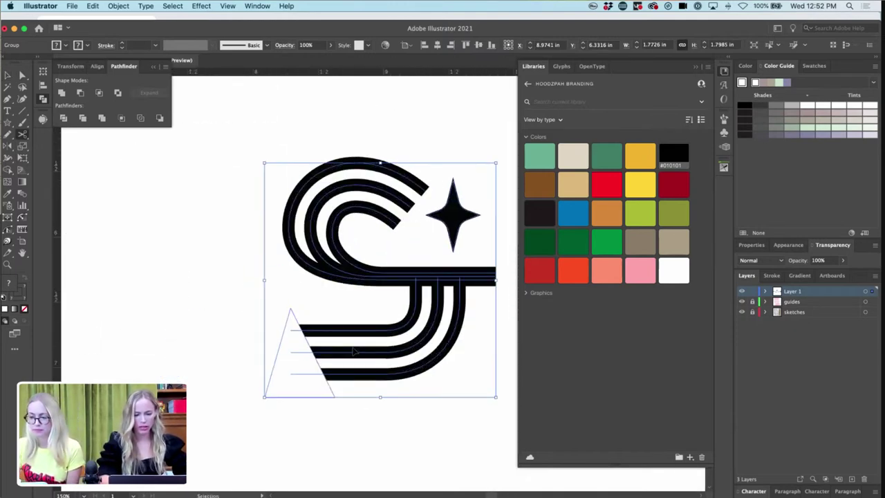
scroll(392, 334, "right", 1)
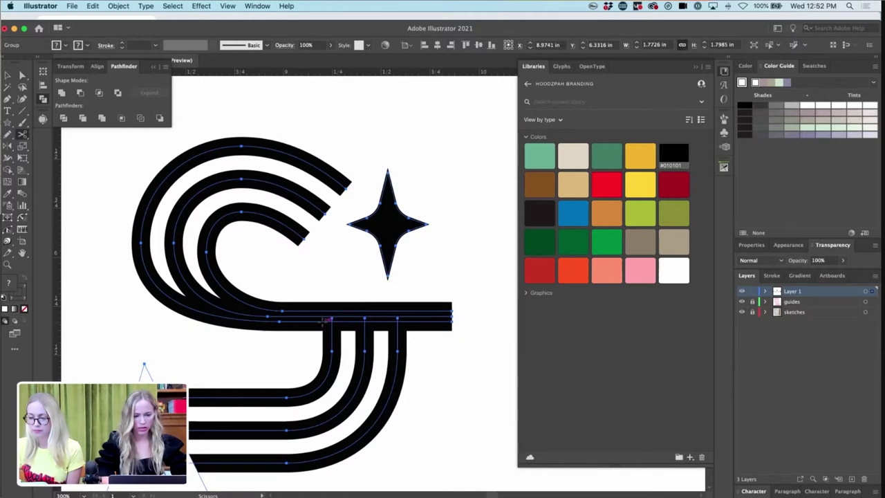
left_click(322, 319)
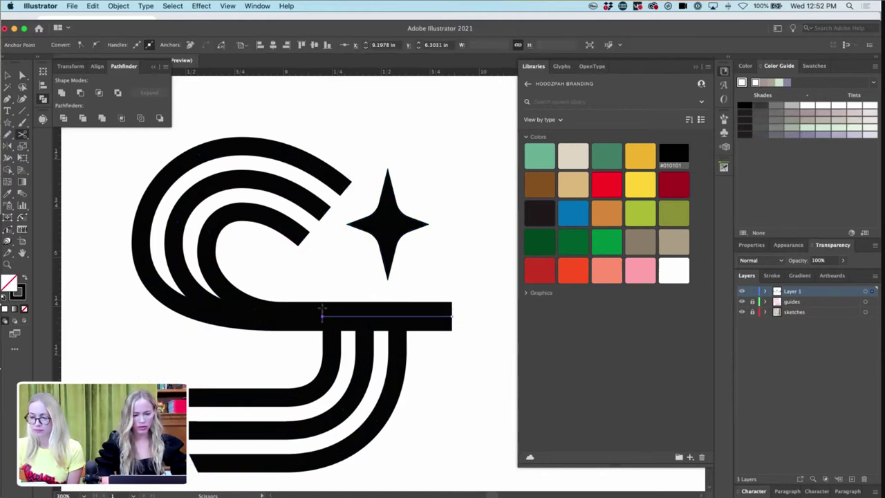
- Isolate the emblem group and select the cut crossbar pieces, the lower stripes and the white triangle
key("v")
left_click(329, 305)
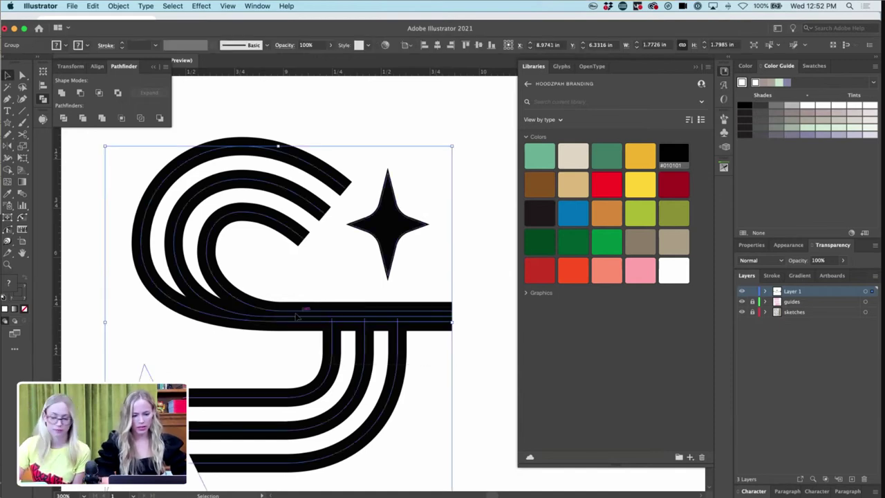
left_click(283, 335)
double_click(336, 312)
left_click_drag(474, 359, 343, 305)
left_click(331, 350, "shift")
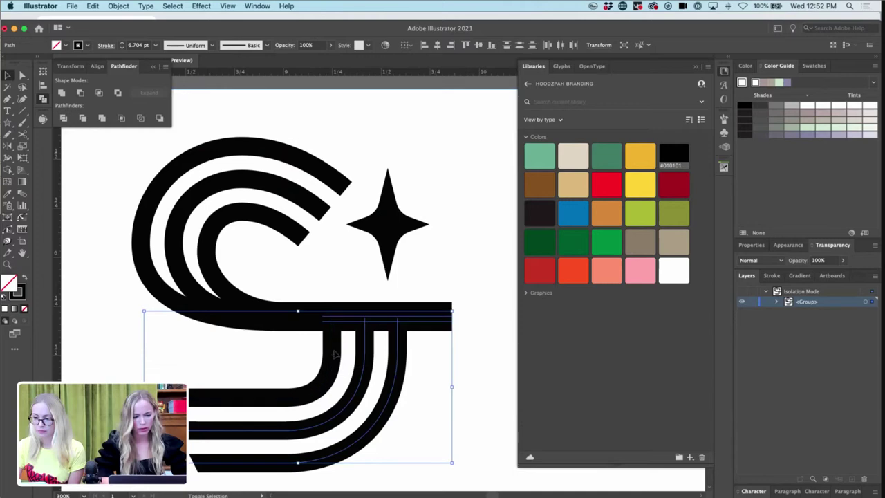
left_click(197, 472, "shift")
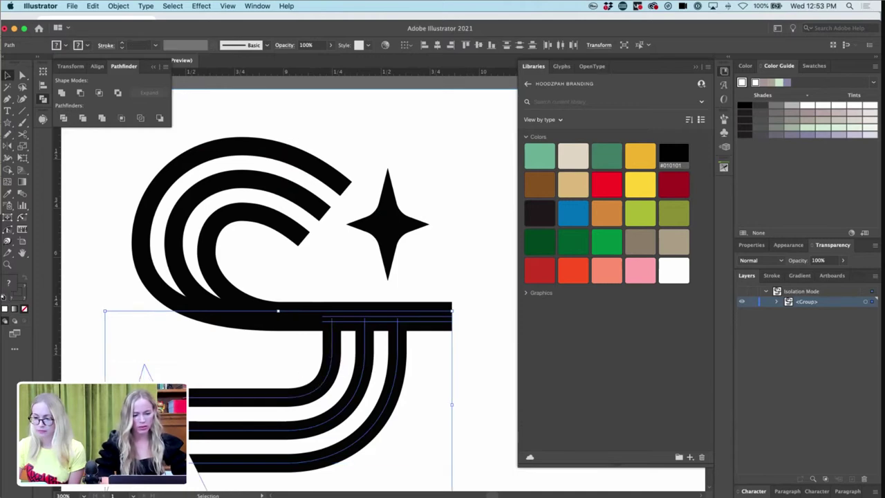
- Raise the selected lower half until the crossbar's underside meets the top edge of the upper curve's tail, and exit isolation
key("Up")
key("Up")
key("Up")
key("Up")
key("Up")
key("Up")
key("Up")
key("Up")
key("Up")
key("Up")
key("Up")
key("Left")
key("super+=")
key("super+=")
key("super+=")
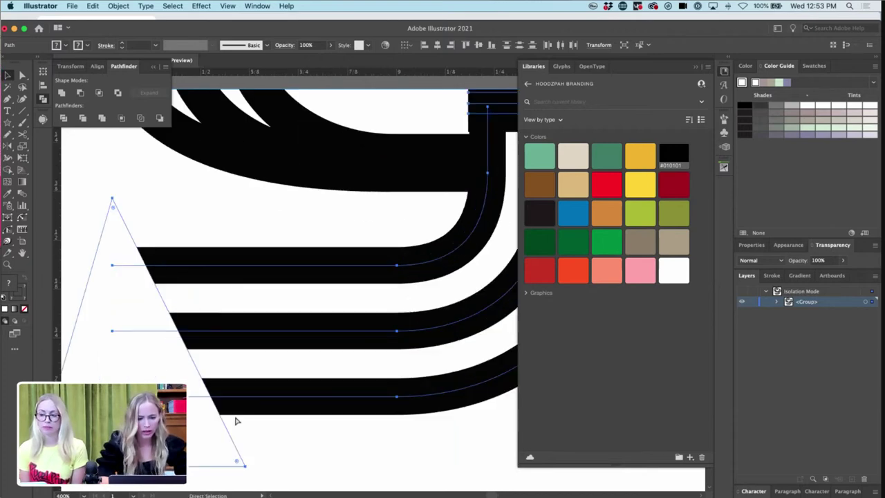
scroll(417, 195, "up", 3)
scroll(418, 194, "right", 3)
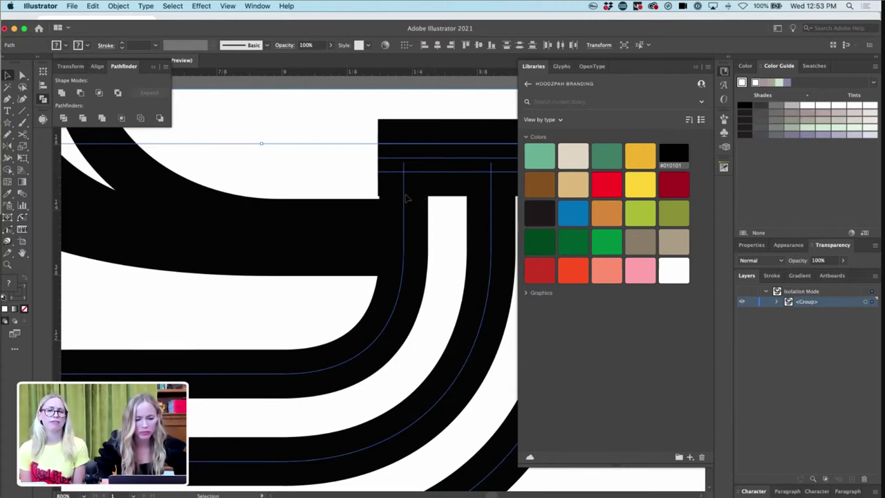
left_click_drag(406, 192, 406, 199)
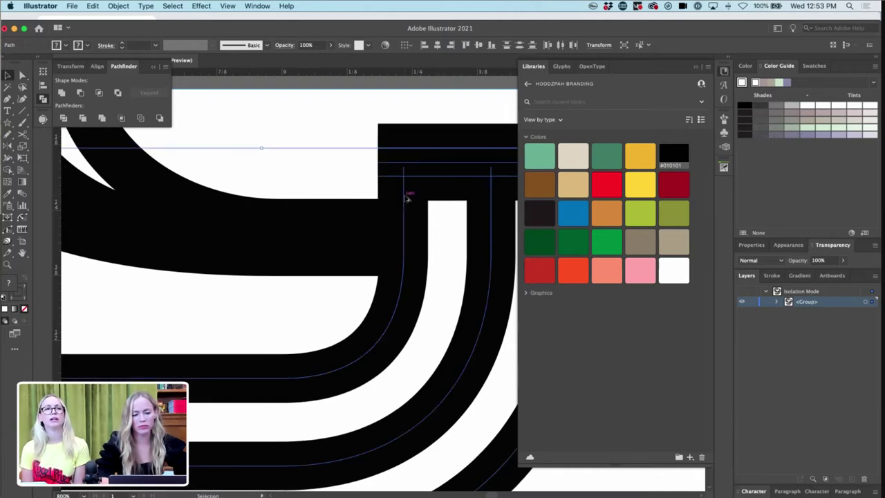
key("super+0")
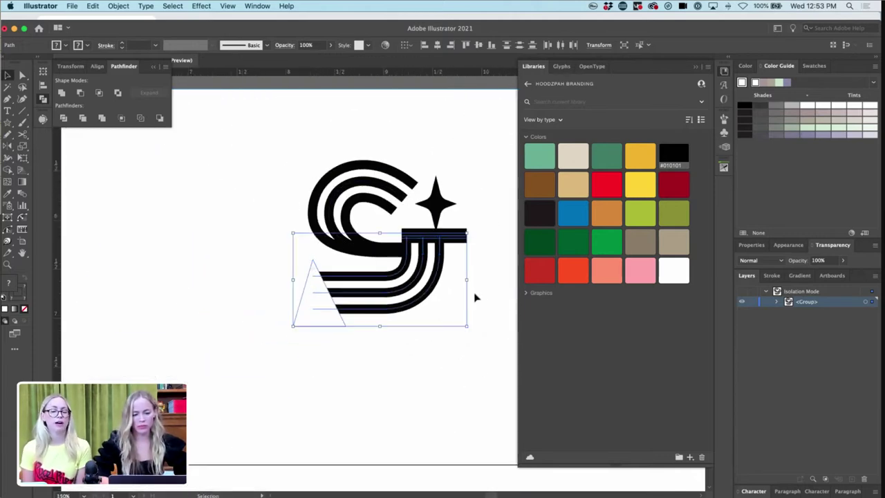
left_click(474, 297)
scroll(475, 297, "up", 1)
scroll(475, 297, "right", 1)
key("super+minus")
key("super+minus")
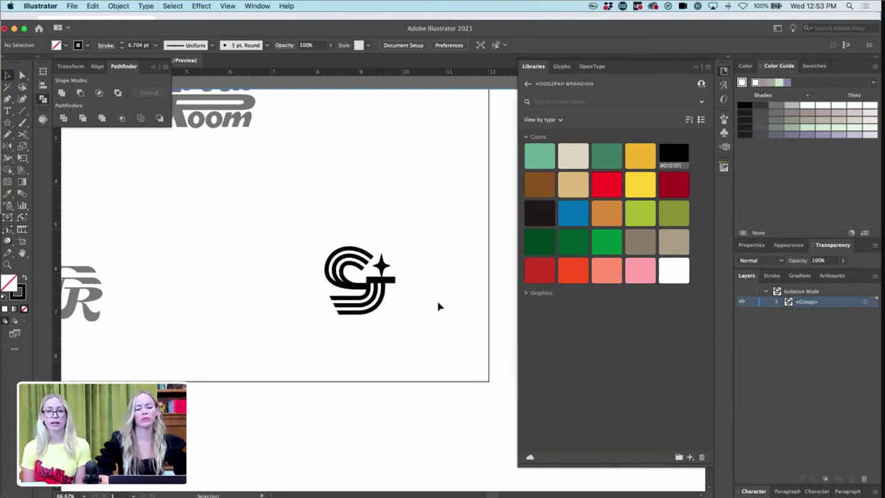
double_click(439, 306)
- Isolate the emblem group and nudge the star slightly upward to restore its clearance above the raised crossbar
left_click(370, 273)
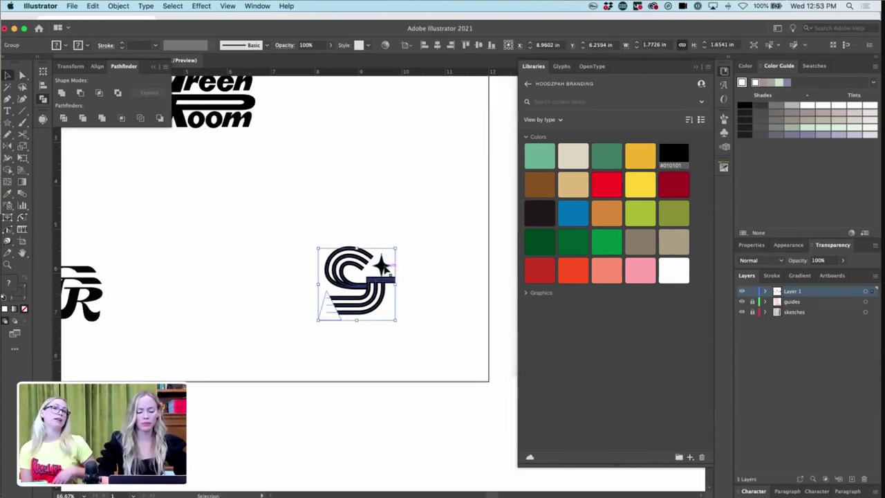
double_click(374, 268)
left_click(383, 267)
key("shift+Up")
key("Down")
key("Down")
key("Down")
key("Down")
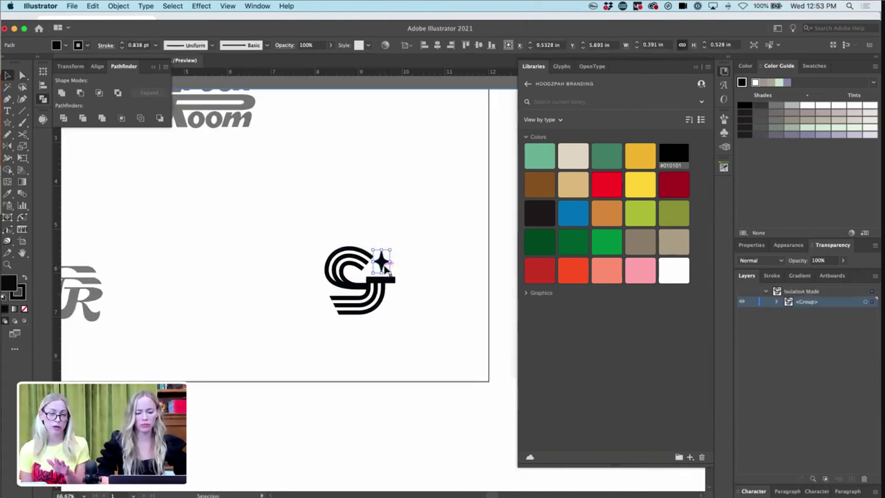
double_click(419, 260)
- Examine the stepped emblem up close and beside the Green Room wordmark, monogram and pencil sketches
key("super+minus")
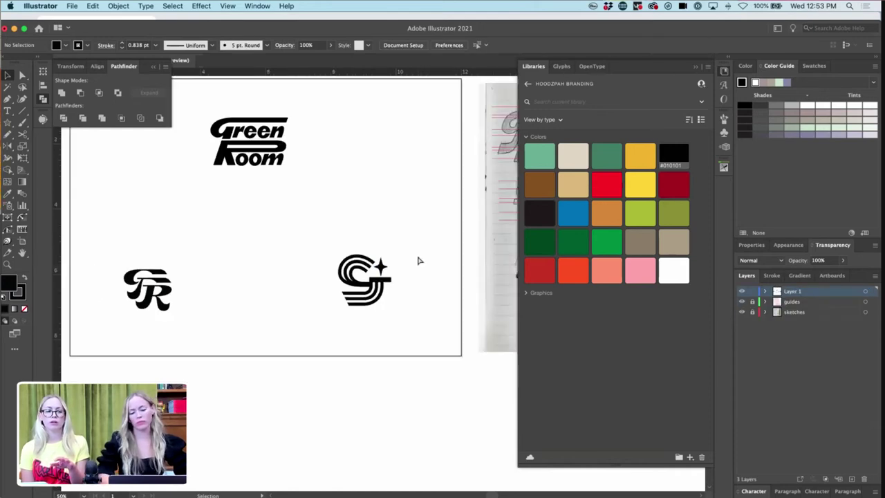
key("super+equal")
key("super+equal")
key("super+equal")
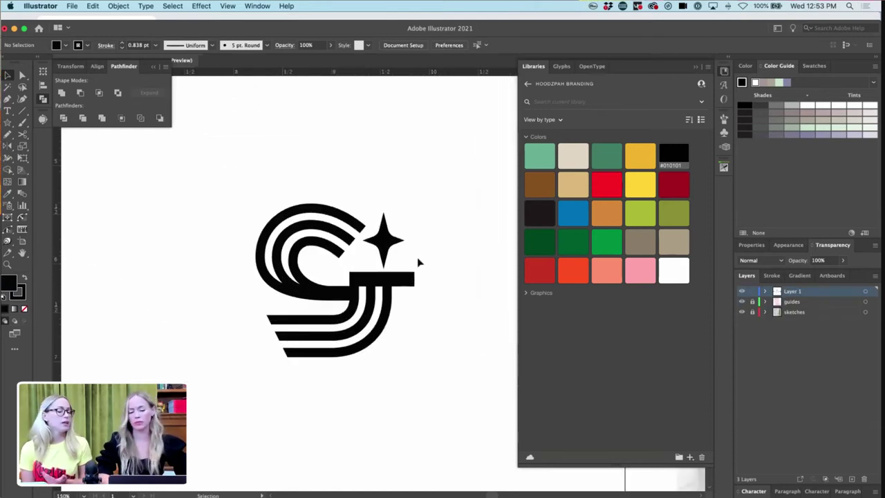
key("super+minus")
key("super+minus")
key("super+minus")
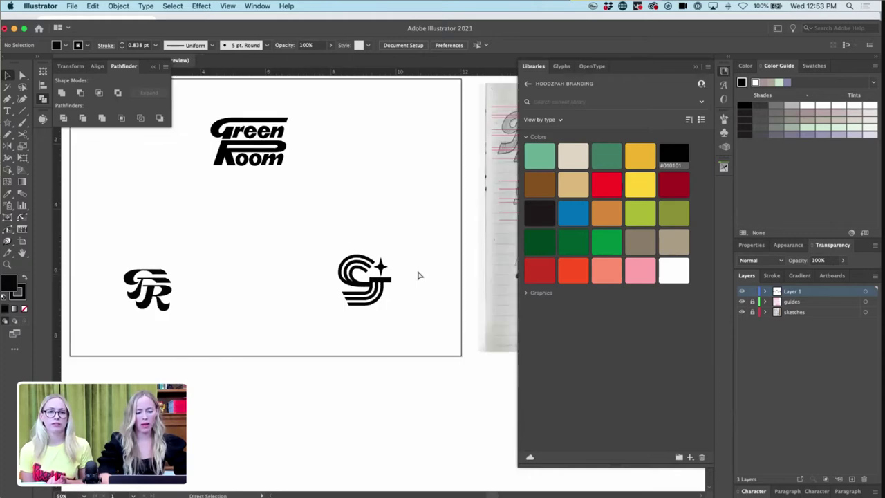
scroll(418, 275, "up", 2)
scroll(418, 276, "right", 8)
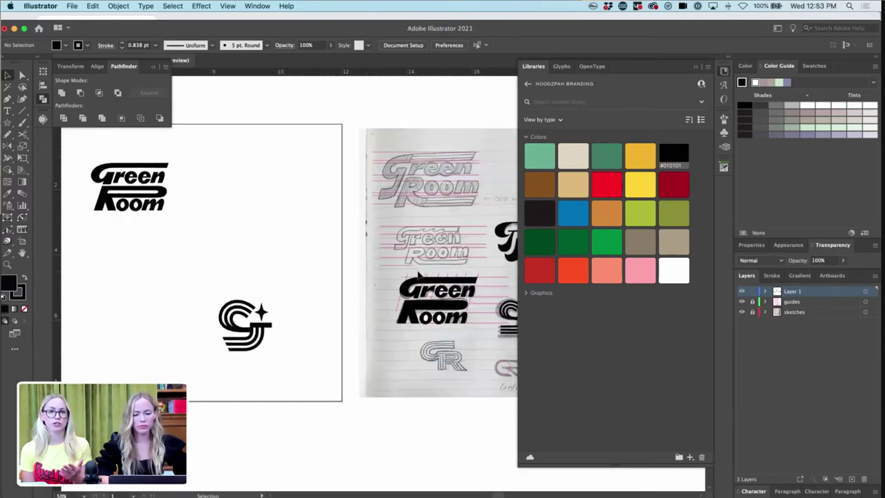
- Give the magenta circle over the rounded pencil letter sketch no fill and a black 6 pt stroke
scroll(418, 277, "left", 2)
scroll(418, 277, "down", 1)
key("z")
mouse_move(374, 308)
left_mouse_down()
mouse_move(673, 354)
mouse_move(620, 340)
left_mouse_up()
scroll(399, 293, "down", 2)
scroll(399, 293, "right", 5)
key("v")
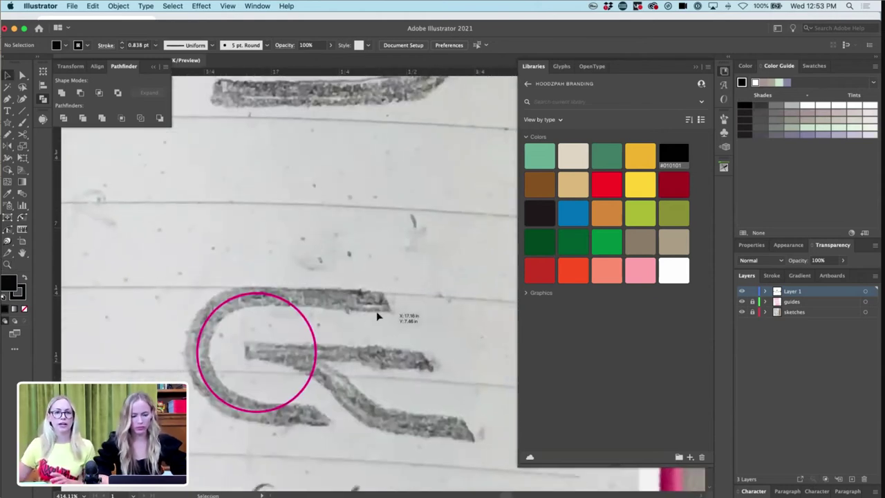
left_click(253, 363)
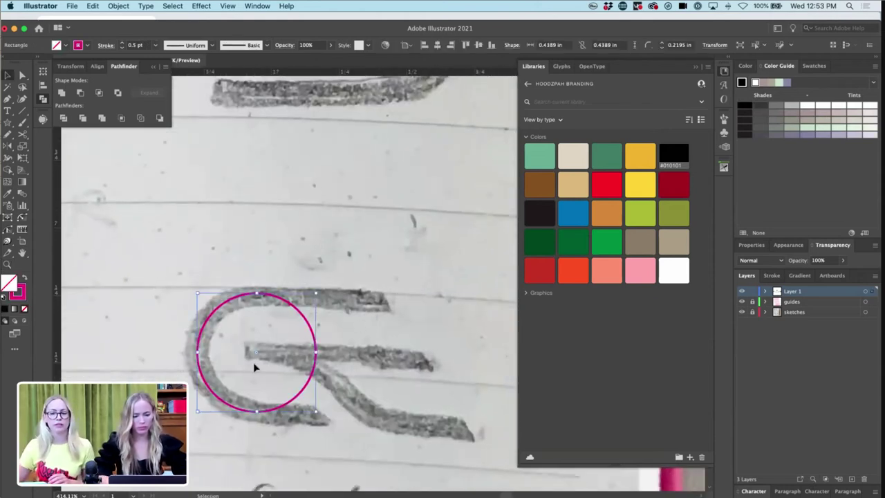
left_click(675, 152)
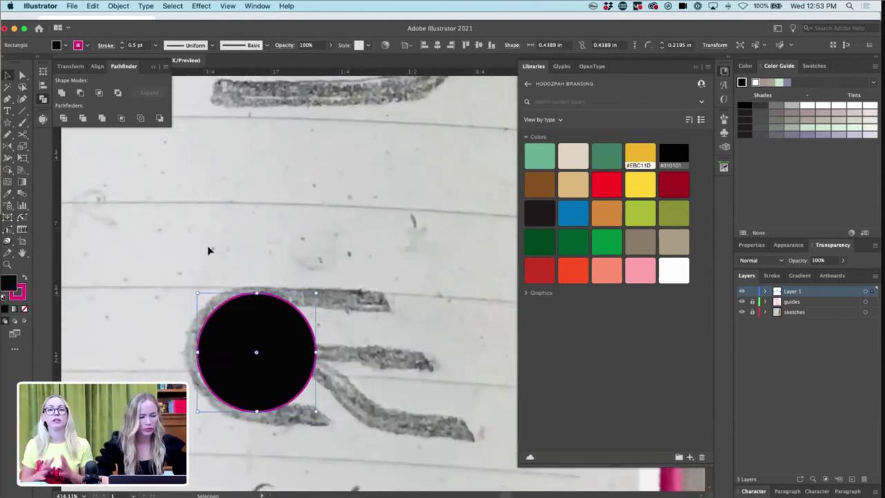
left_click(24, 280)
left_click(25, 309)
left_click(123, 42)
left_click(123, 43)
left_click(123, 42)
left_click(122, 43)
left_click(122, 43)
left_click(122, 43)
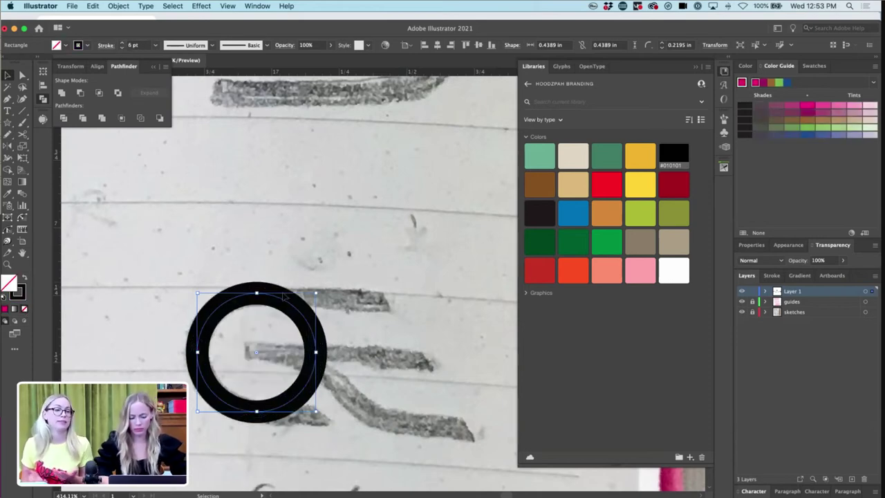
- Cut the circle at its top and bottom anchor points and delete its right half
key("c")
left_click(257, 293)
left_click(257, 413)
key("a")
left_click(292, 405)
key("Delete")
key("Delete")
- Continue the half circle's path from its upper end with the Pen tool
key("p")
left_click(256, 293)
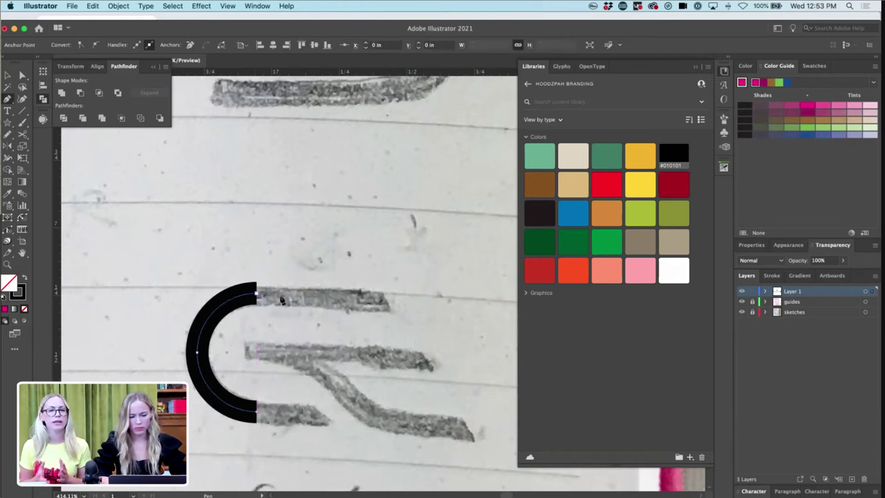
- Extend both ends of the G curve with straight horizontal arms over the sketch, the lower arm shorter than the upper
left_click(377, 293)
key("v")
left_click(416, 241)
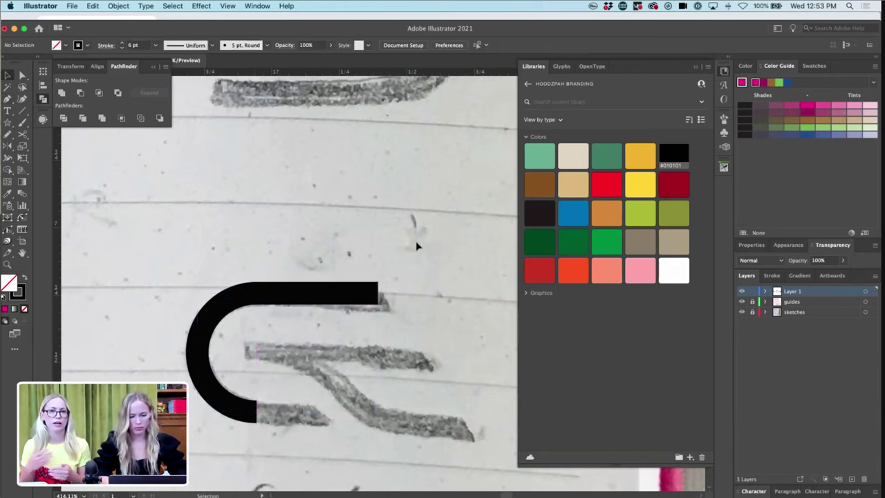
key("p")
left_click(256, 413)
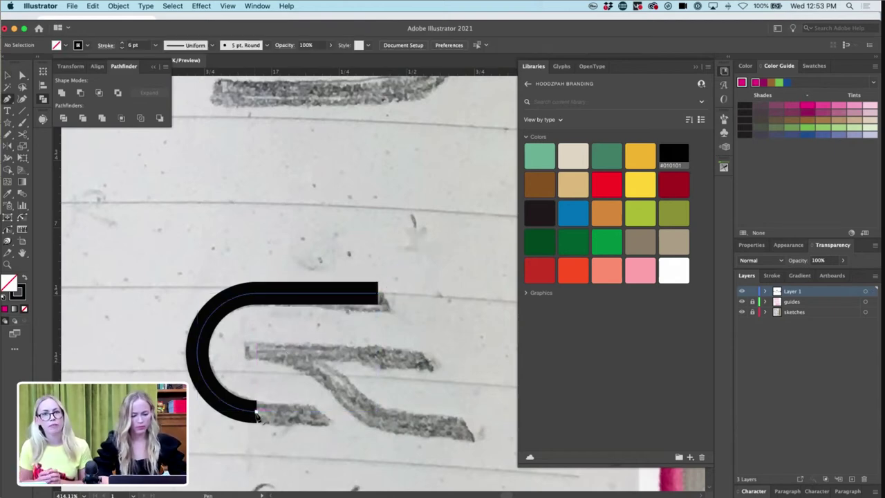
left_click(314, 413)
key("v")
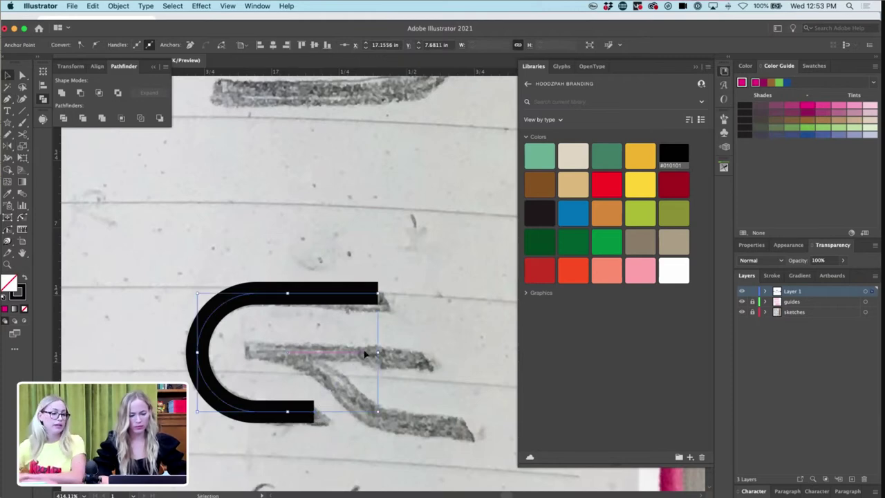
left_click(365, 354)
- Draw a straight horizontal crossbar through the middle of the G, following the sketched bar
key("p")
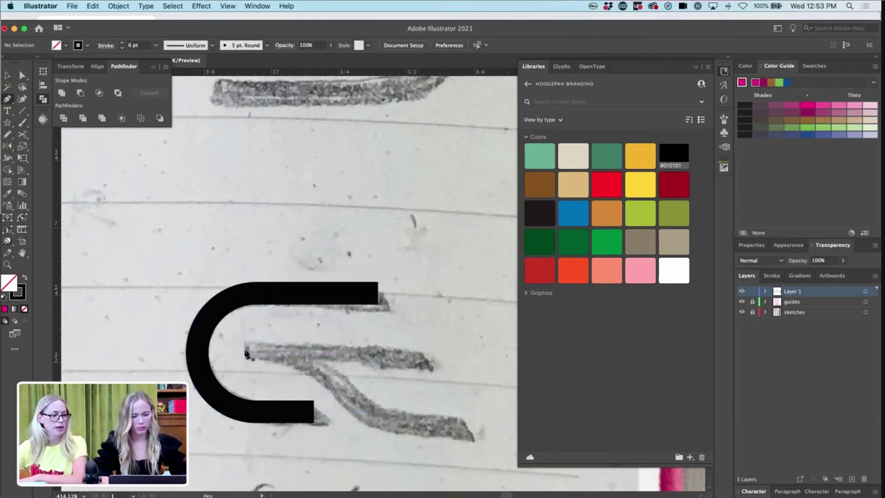
left_click(422, 350)
key("a")
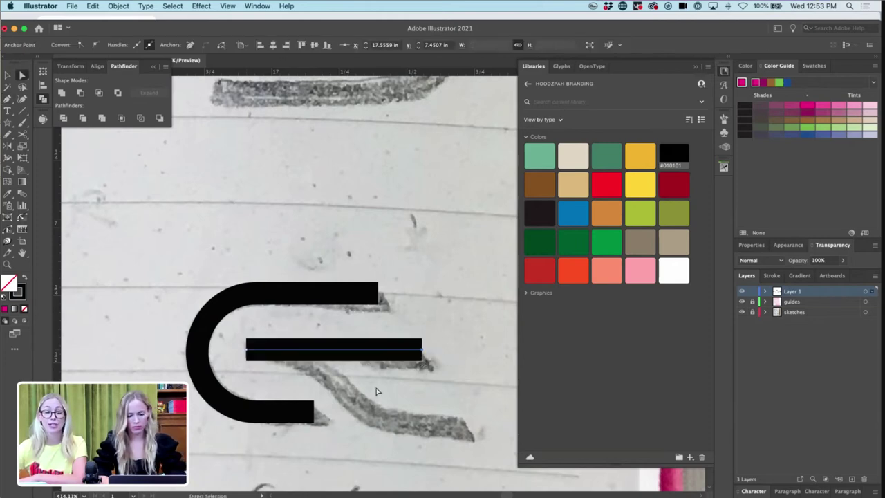
left_click(377, 392)
- Draw the S-curved wave leg from the crossbar's left end down to the lower-right end of the sketched leg
key("p")
left_click_drag(257, 351, 291, 350)
left_click_drag(365, 392, 395, 419)
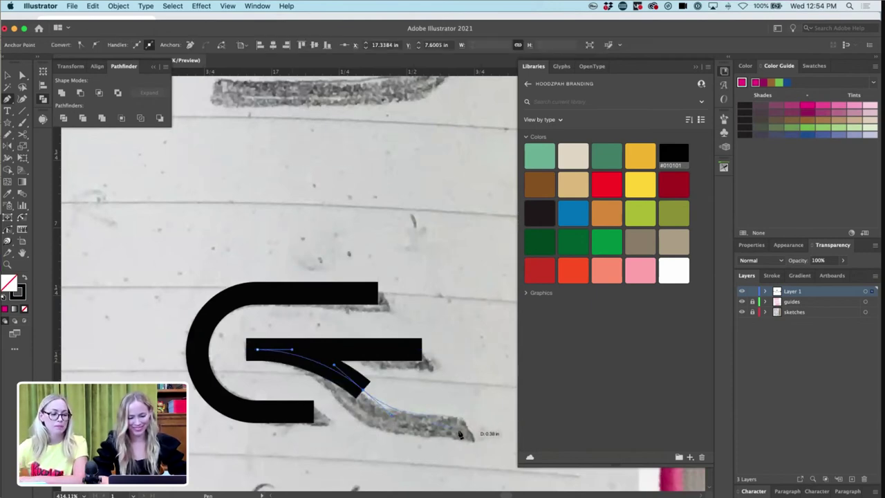
left_click_drag(452, 412, 486, 417)
- Move the wave leg's middle anchor slightly up and left, and extend its lower end further right
key("a")
mouse_move(360, 389)
left_mouse_down()
mouse_move(367, 396)
mouse_move(352, 384)
left_mouse_up()
scroll(388, 401, "right", 3)
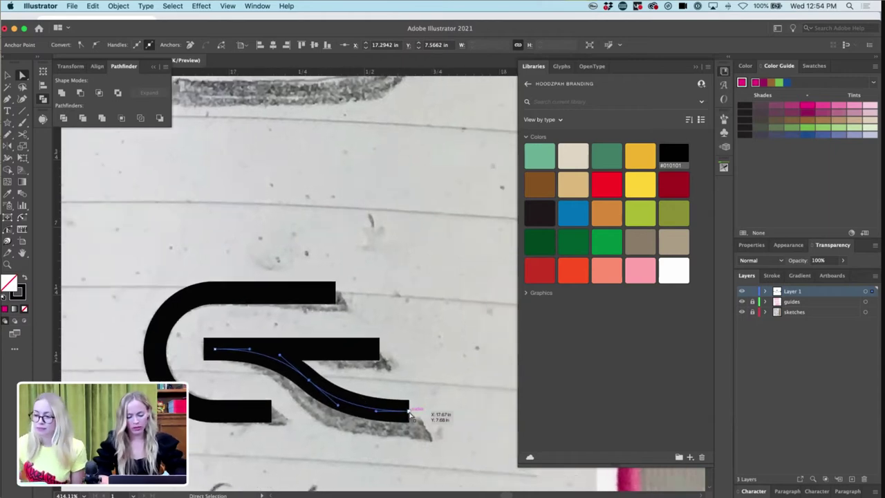
left_click_drag(411, 413, 420, 412)
key("v")
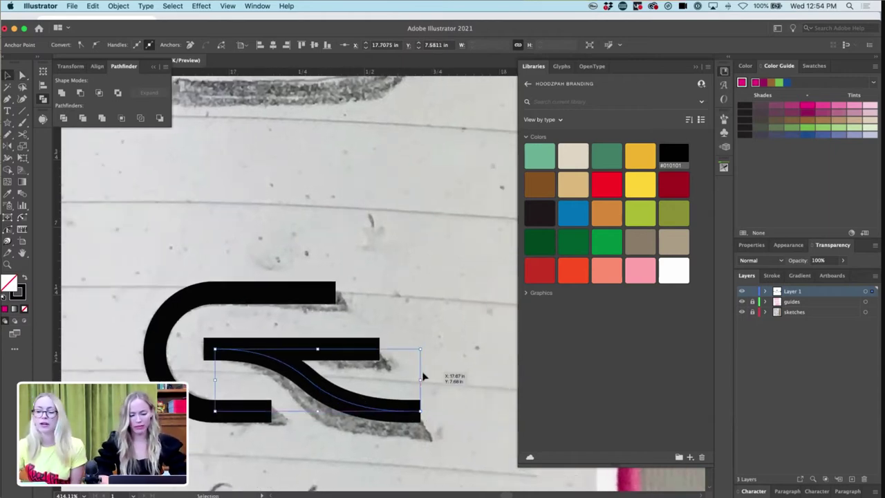
left_click(424, 377)
- Copy the traced GR monogram strokes and paste them onto the artboard to the right of the Green Room wordmark
key("ctrl+minus")
key("ctrl+minus")
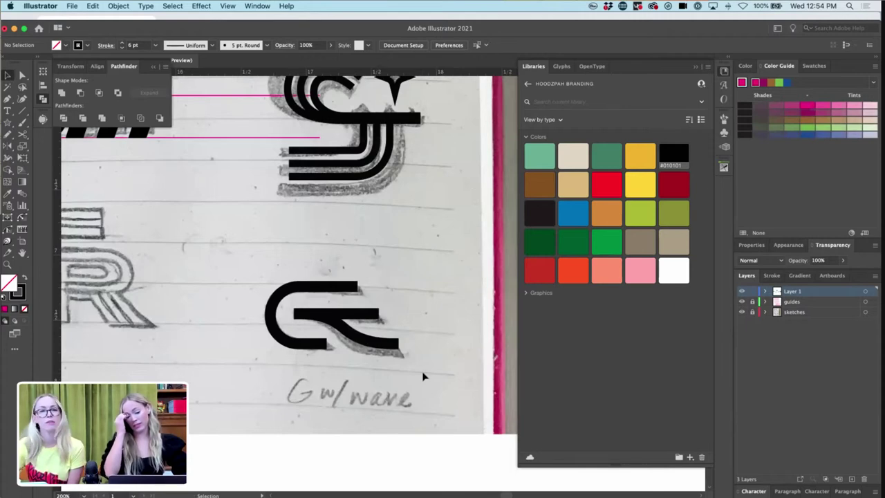
left_click_drag(275, 364, 276, 365)
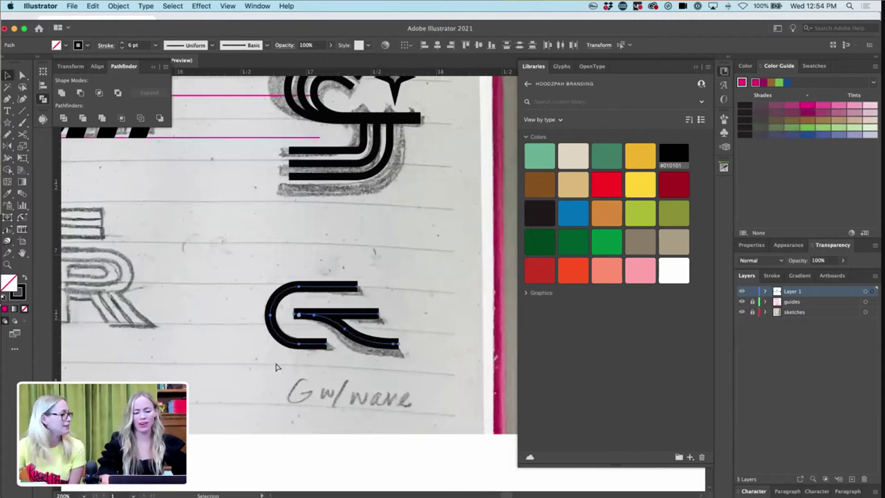
key("super+minus")
key("super+minus")
scroll(355, 331, "up", 2)
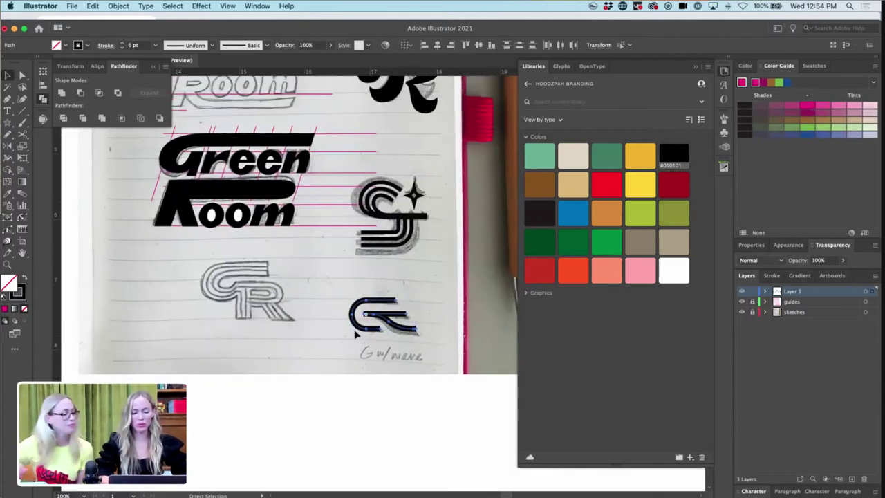
scroll(355, 335, "up", 3)
scroll(355, 335, "left", 6)
scroll(355, 335, "up", 3)
key("super+v")
left_click(348, 337)
- Examine the pasted GR monogram up close and at small size beside the other logos
scroll(347, 336, "right", 2)
key("super+plus")
key("ctrl+plus")
key("ctrl+plus")
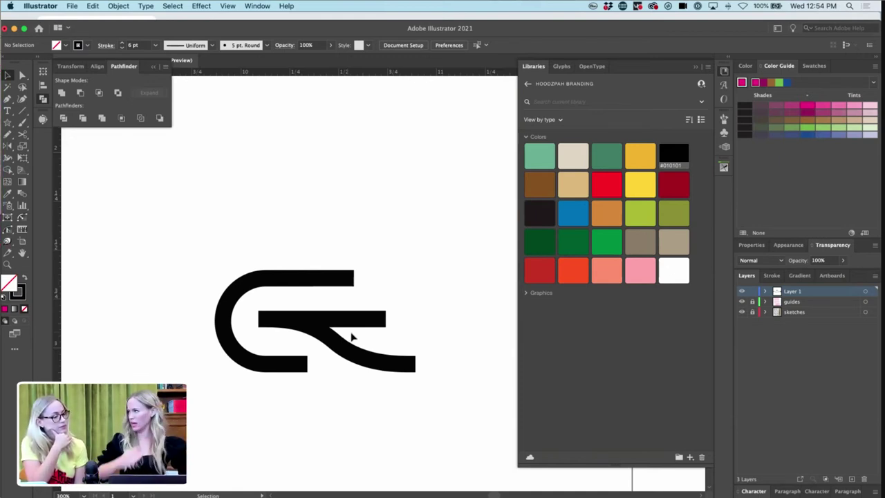
key("super+minus")
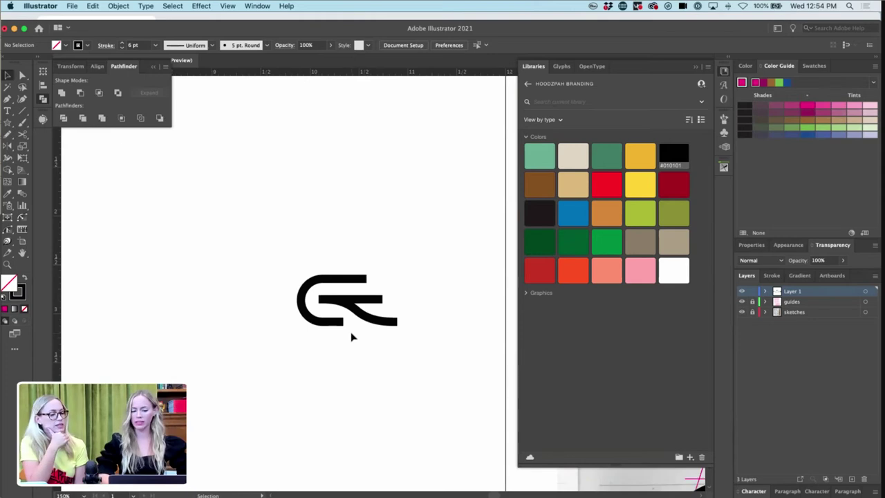
key("super+minus")
key("super+minus")
key("super+minus")
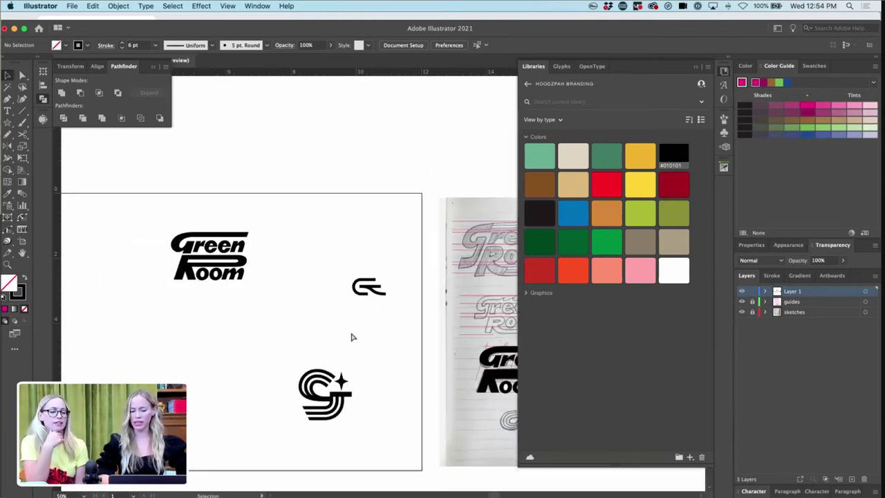
- Select the whole GR monogram and place a duplicate directly below it
key("super+plus")
key("super+plus")
key("a")
left_click(356, 310)
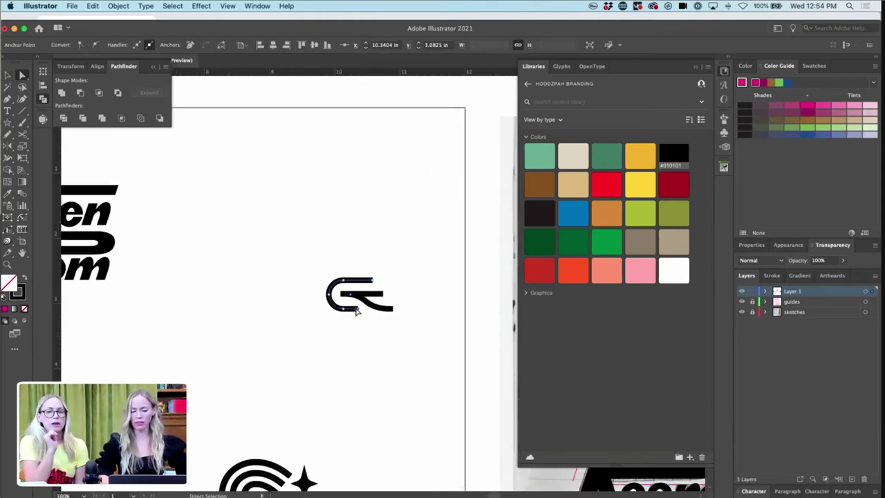
key("v")
left_click_drag(413, 255, 318, 341)
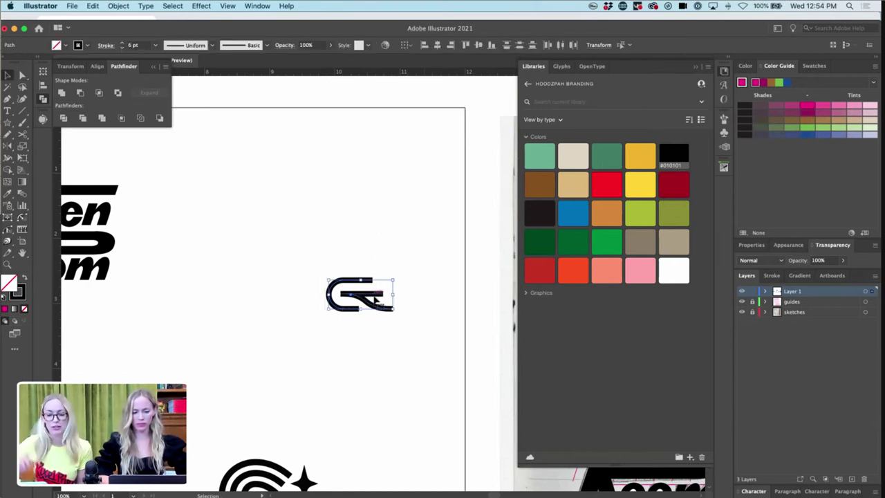
mouse_move(375, 298)
left_mouse_down()
mouse_move(374, 232)
mouse_move(371, 305)
left_mouse_up()
- Try a vertical stem joining the end of the lower arm to the crossbar in the duplicated monogram
key("super+equal")
key("super+equal")
key("super+equal")
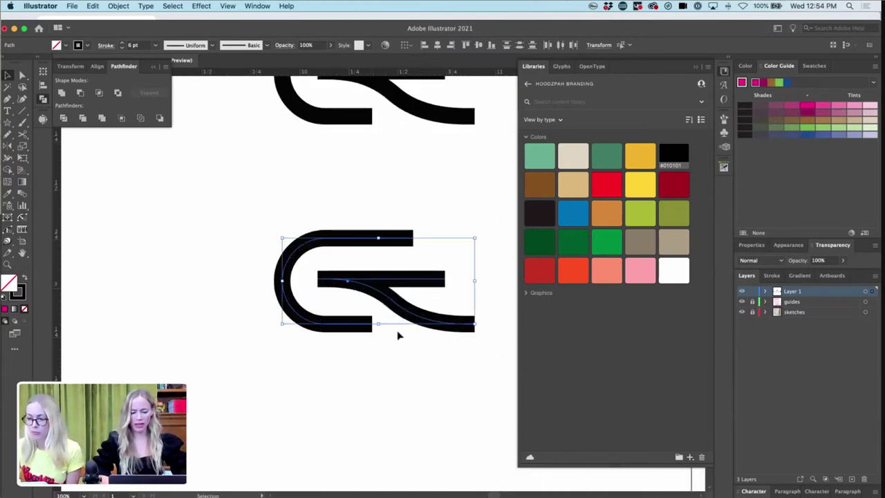
left_click(400, 336)
key("p")
left_click(371, 328)
left_click(369, 283)
key("v")
key("super+minus")
key("super+minus")
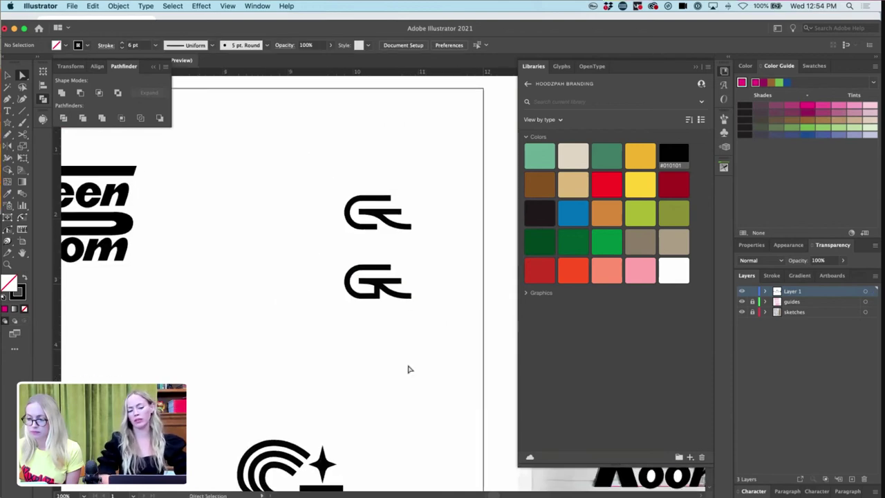
scroll(408, 369, "up", 3)
scroll(408, 369, "left", 2)
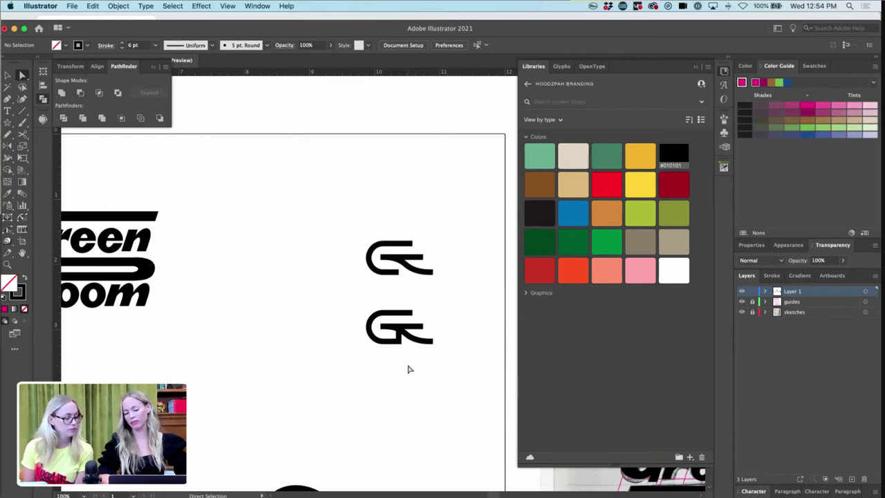
- Remove the vertical stem between the lower arm and the crossbar of the lower monogram
left_click(406, 344)
key("super+plus")
key("super+plus")
key("super+plus")
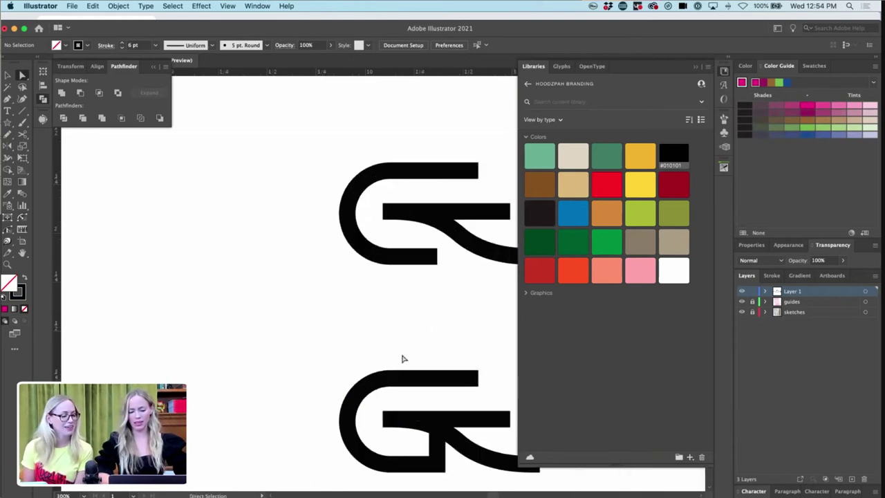
key("a")
scroll(405, 373, "down", 2)
scroll(405, 374, "right", 3)
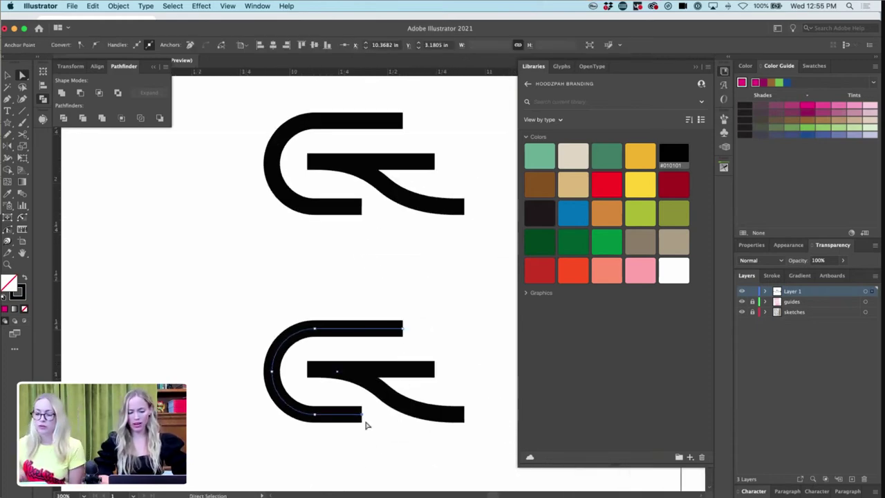
- Duplicate the lower monogram's wave leg slightly down and left, and give the copy a white stroke behind the black leg
key("v")
left_click(390, 429)
mouse_move(407, 413)
left_mouse_down()
mouse_move(387, 409)
mouse_move(403, 424)
left_mouse_up()
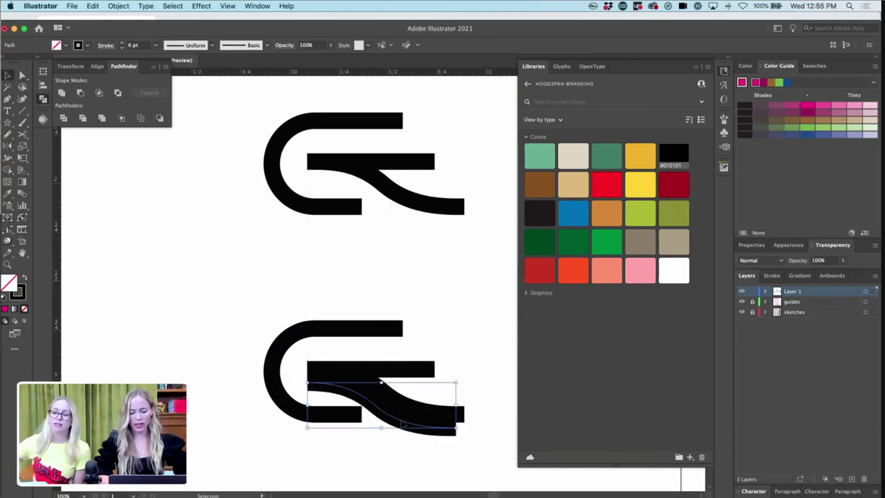
left_click(746, 65)
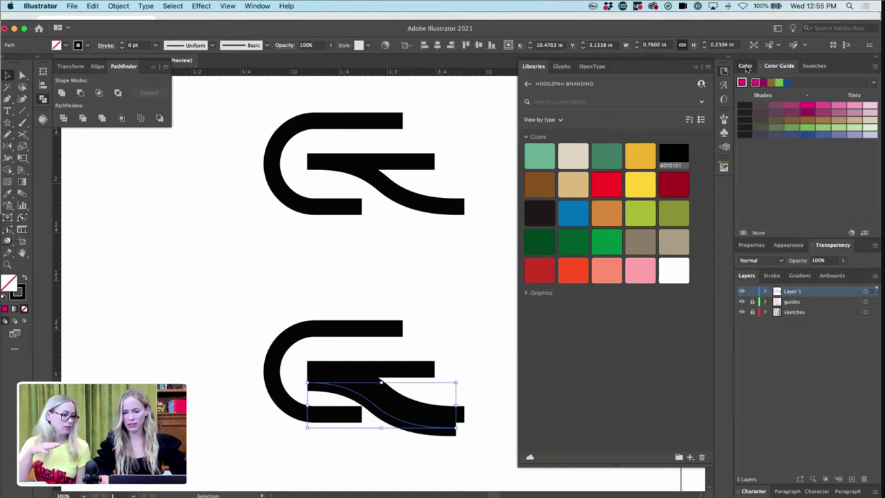
left_click(748, 95)
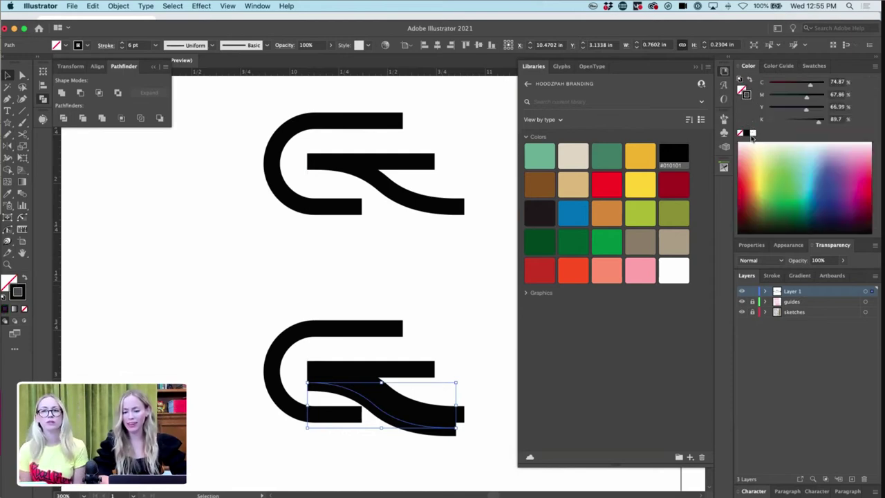
left_click(753, 134)
- Extend the end of the lower monogram's bottom arm to the right, to about X 10.65 in, under the wave leg
key("a")
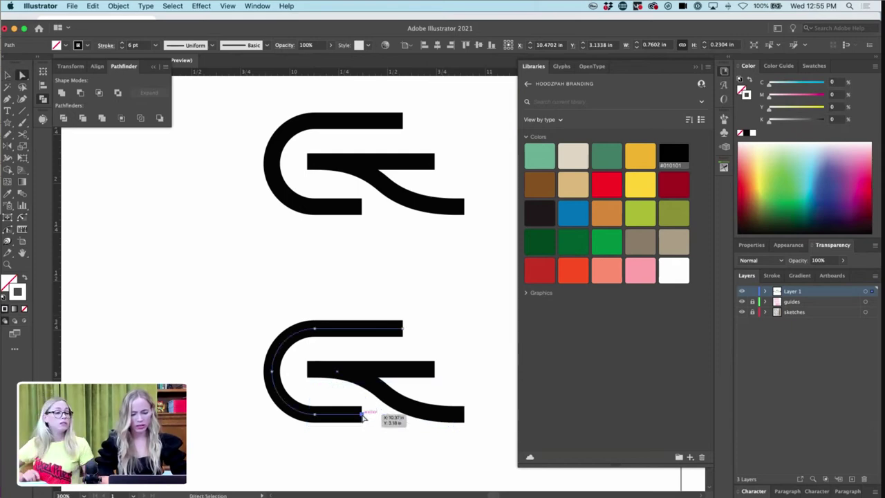
left_click(366, 417)
key("Right")
key("Right")
key("Right")
key("Right")
key("Right")
key("Right")
key("Right")
key("Right")
key("Right")
key("Right")
key("Right")
key("Right")
key("Right")
key("Right")
key("Right")
key("Right")
key("Right")
key("Right")
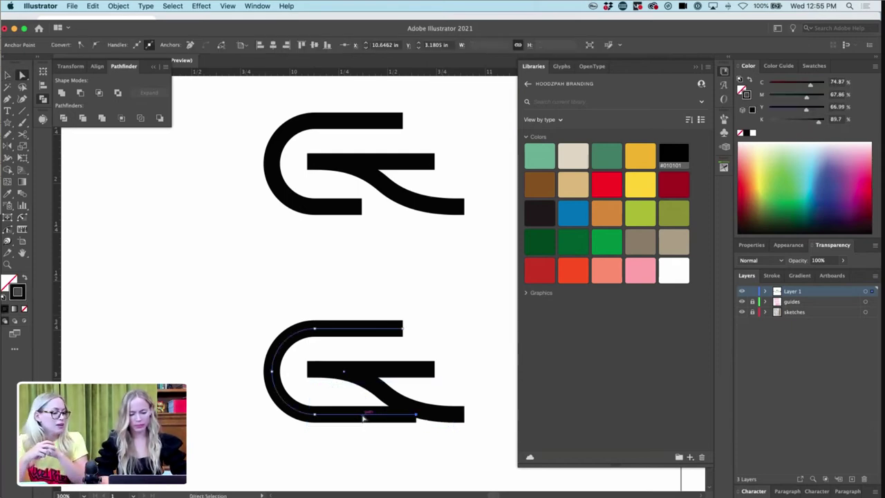
- Place the lower monogram's G stroke behind the white wave copy so its bottom arm is cut along the wave
key("v")
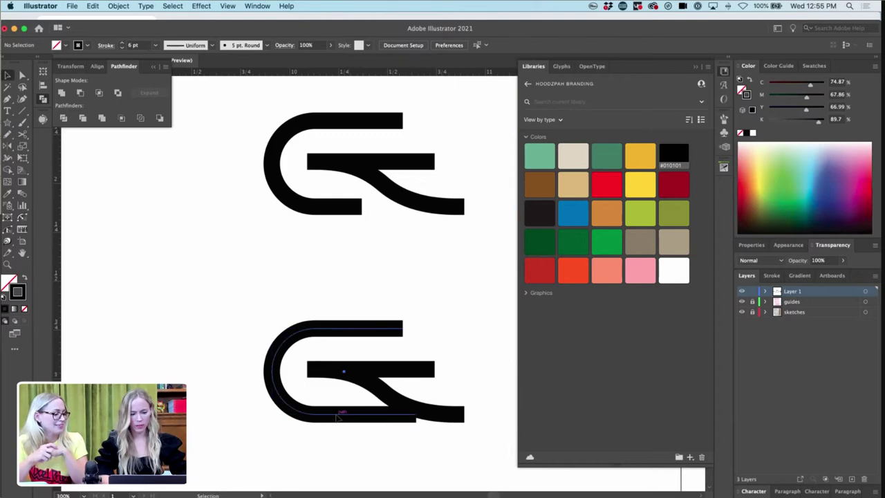
left_click(349, 453)
key("super+minus")
key("super+minus")
key("super+minus")
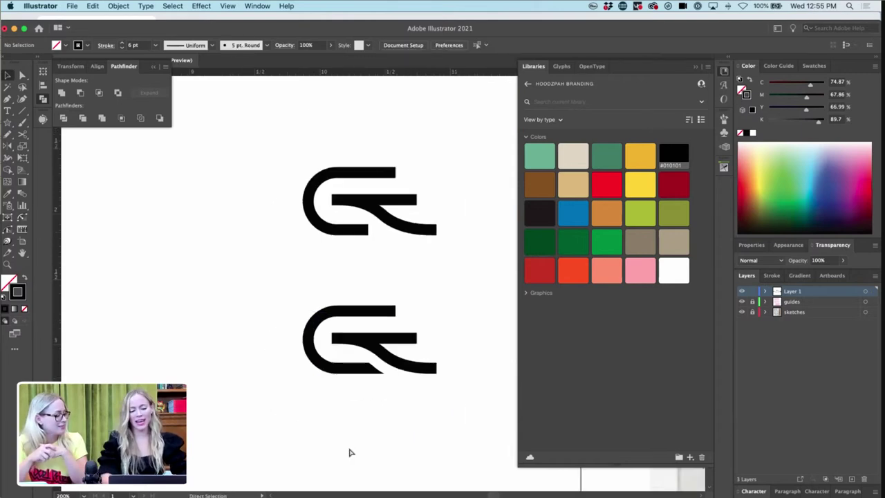
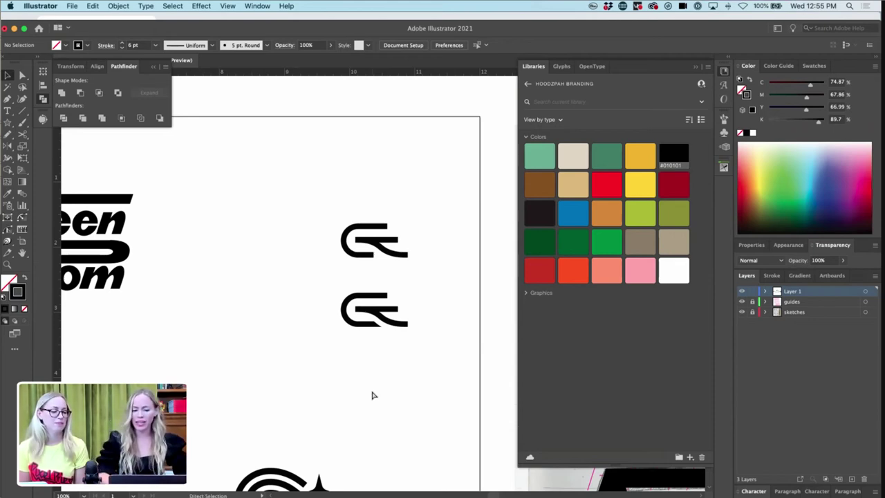
- Compare the two GR monogram versions at several sizes alongside the other logos on the artboard
key("super+minus")
key("super+equal")
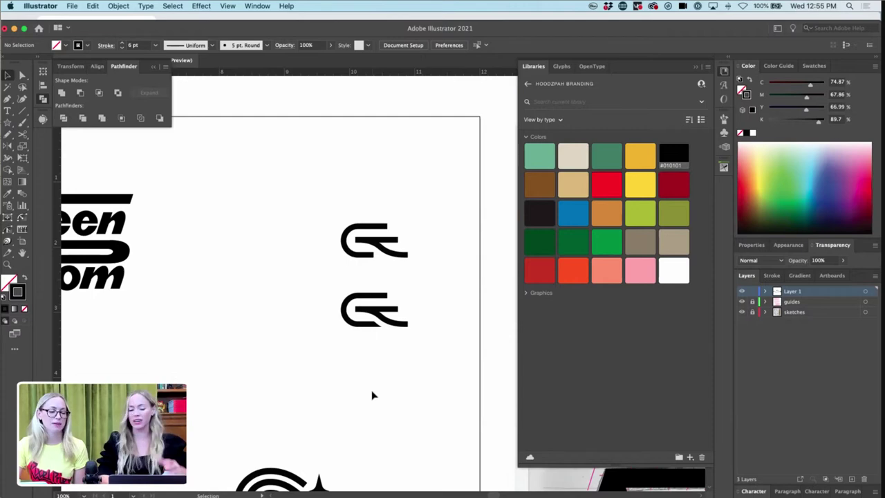
key("super+equal")
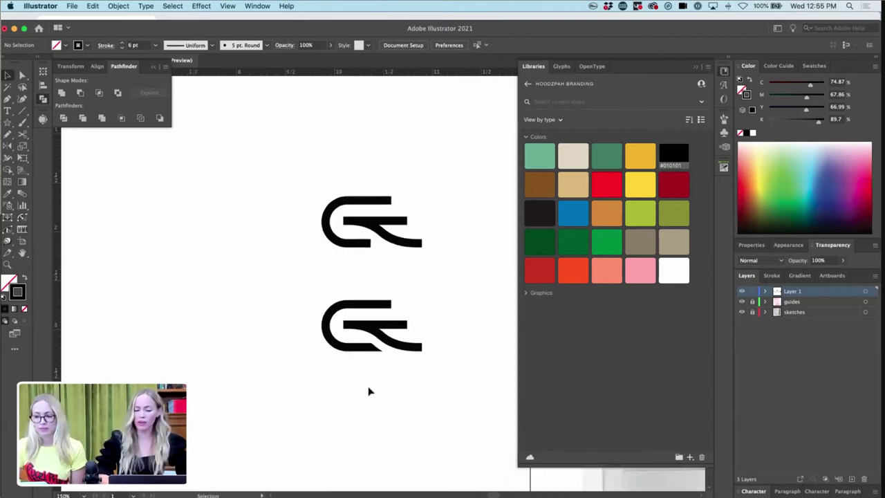
key("super+minus")
key("super+minus")
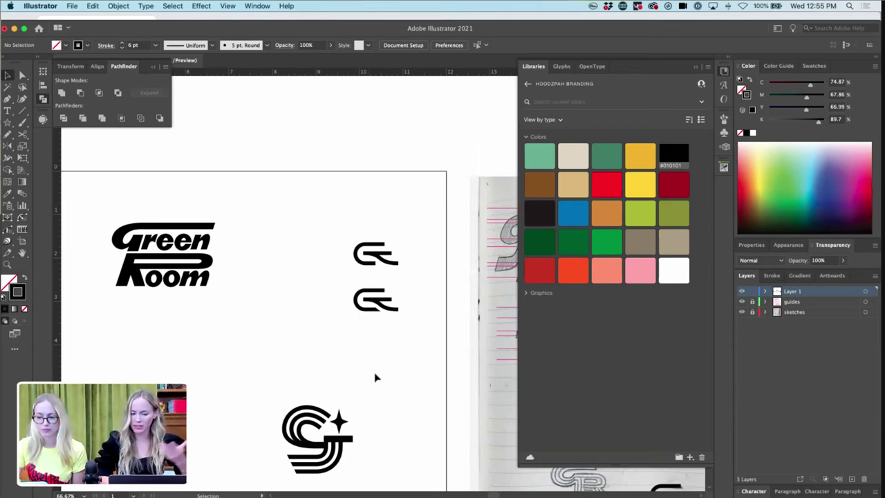
scroll(375, 378, "left", 3)
scroll(376, 377, "down", 2)
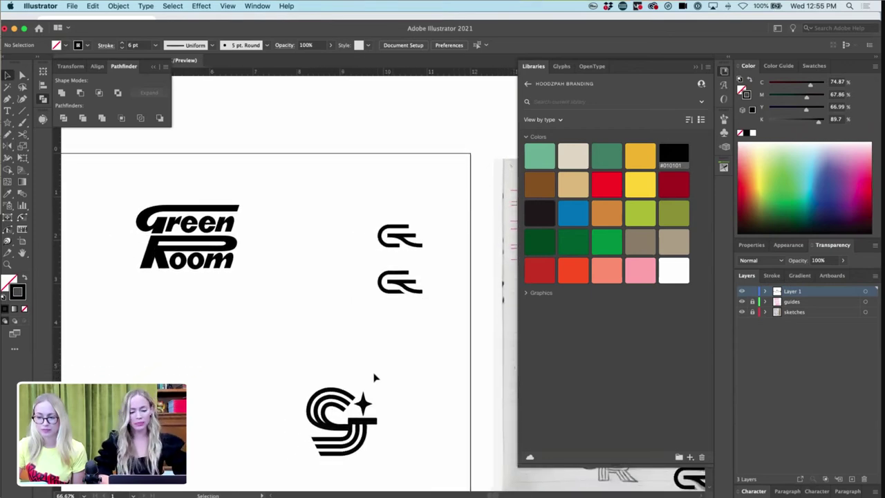
scroll(376, 378, "left", 3)
scroll(376, 377, "down", 2)
key("super+minus")
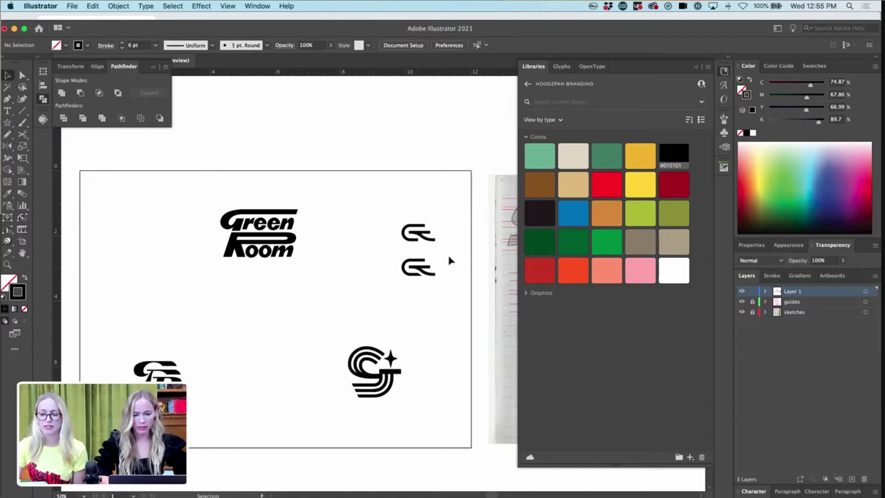
scroll(448, 255, "up", 6)
scroll(449, 260, "right", 3)
scroll(449, 260, "up", 2)
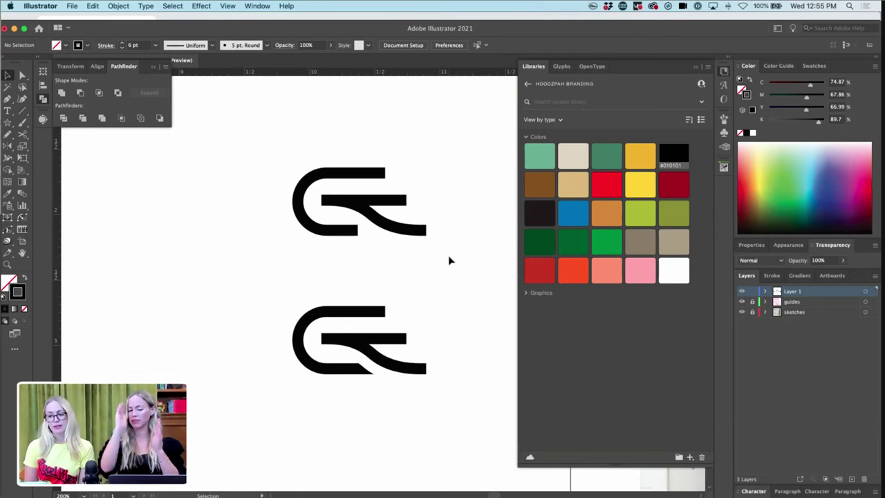
- Try drawing a closed four-sided shape with a slanted edge over the ends of the lower GR monogram's arms and leg
key("p")
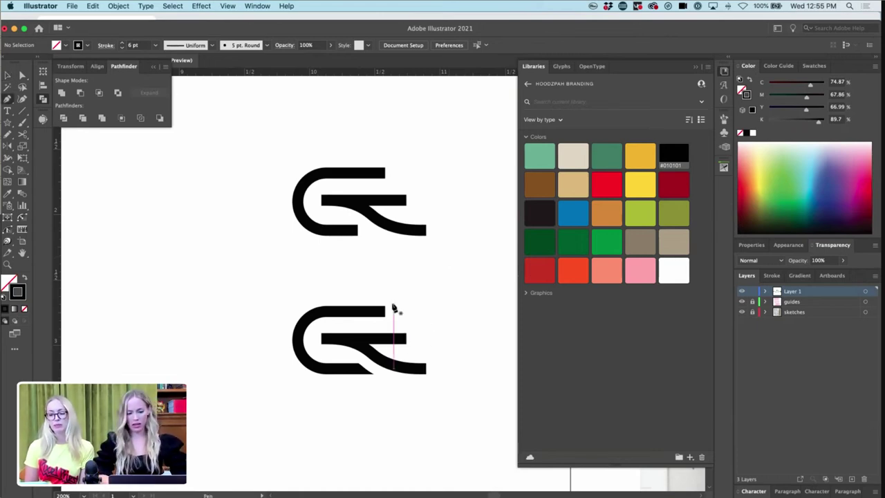
left_click(374, 298)
left_click(439, 410, "shift")
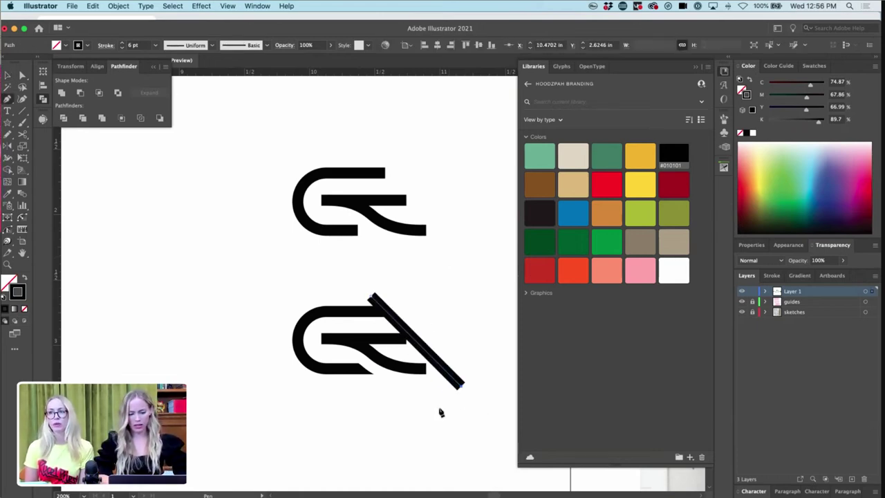
key("super+z")
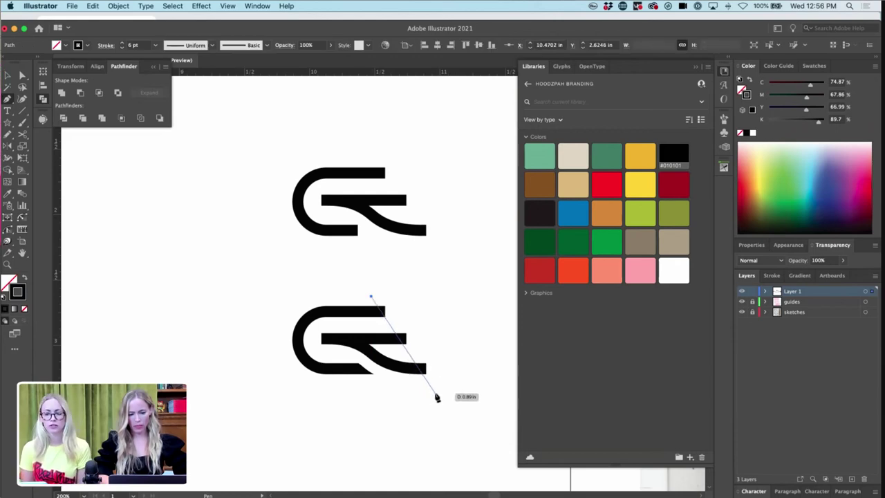
left_click(437, 396)
left_click(456, 396, "shift")
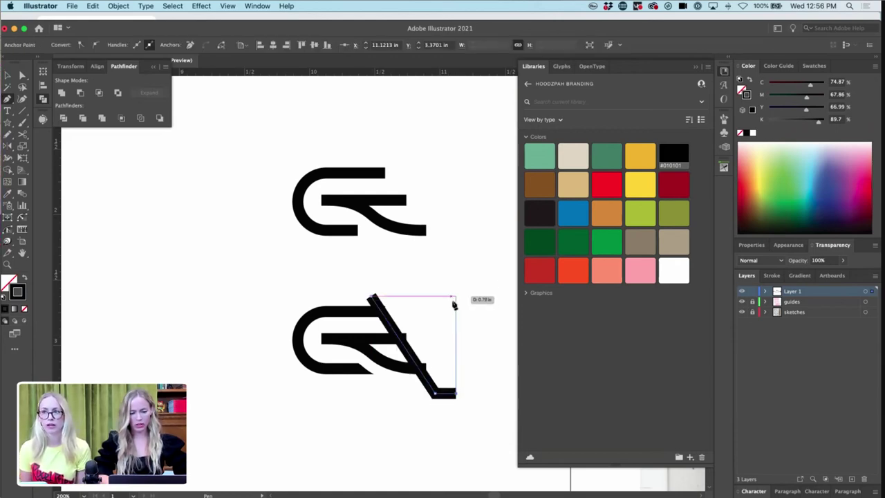
left_click(456, 296, "shift")
left_click(372, 296)
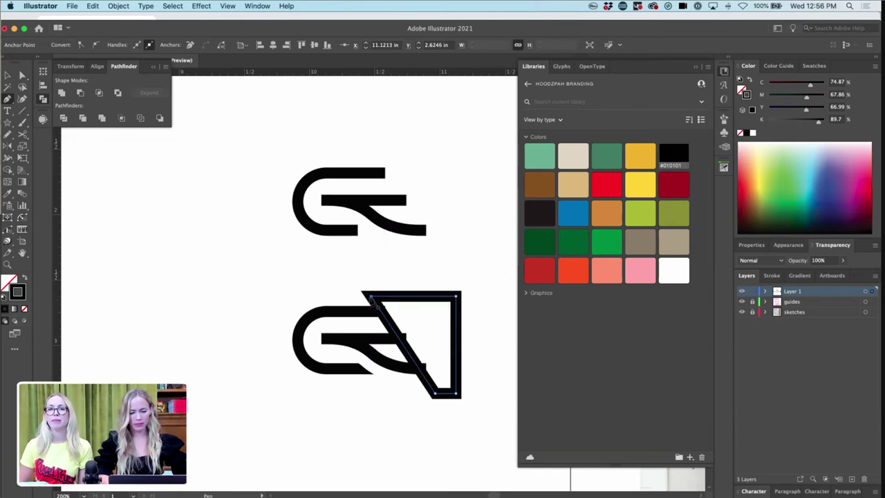
- Give the slanted shape a white fill and no stroke to cut the lower monogram's ends diagonally
key("i")
left_click(438, 282)
key("v")
left_click(449, 275)
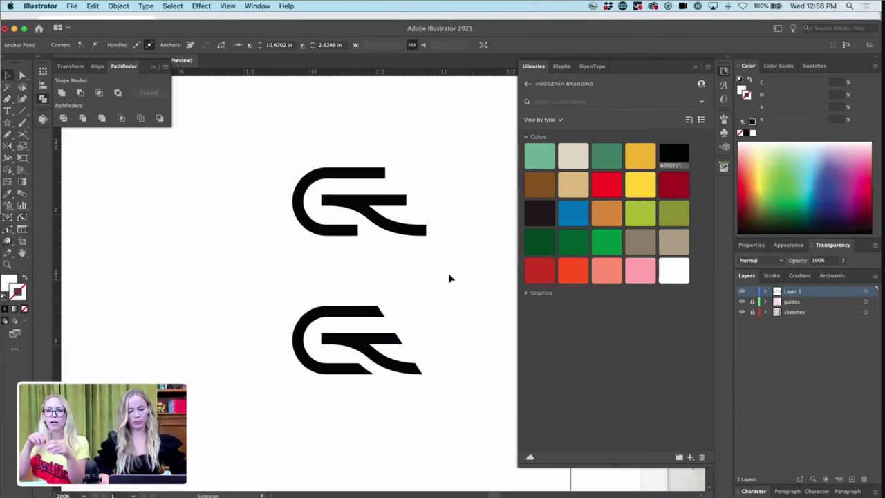
key("super+minus")
key("super+equal")
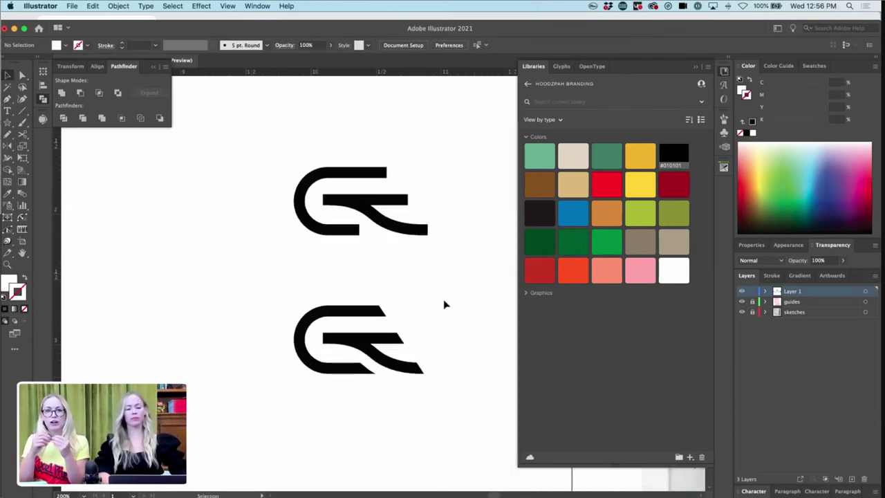
- Nudge the white slanted shape to the right until it clears the lower monogram's ends
left_click(437, 355)
key("Right")
key("Right")
key("Right")
key("Right")
key("Right")
key("Right")
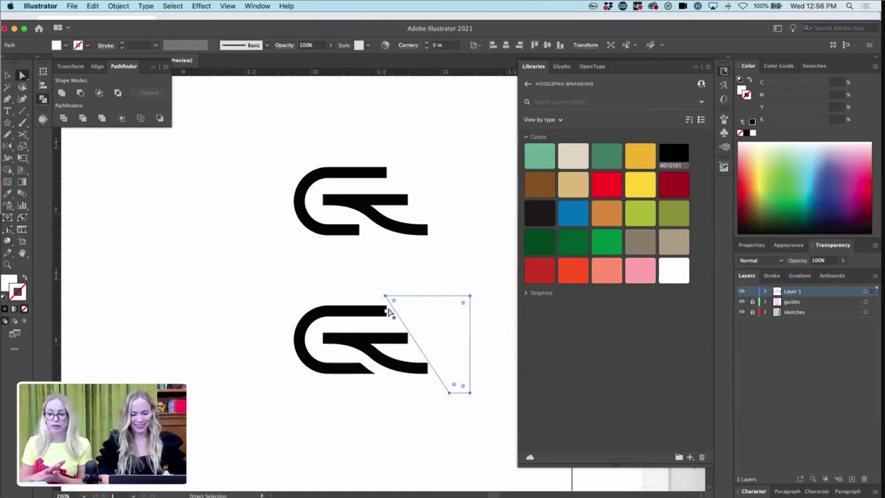
- Extend the ends of the lower monogram's top arm, crossbar and wave leg to the right by the same amount
left_click(386, 311)
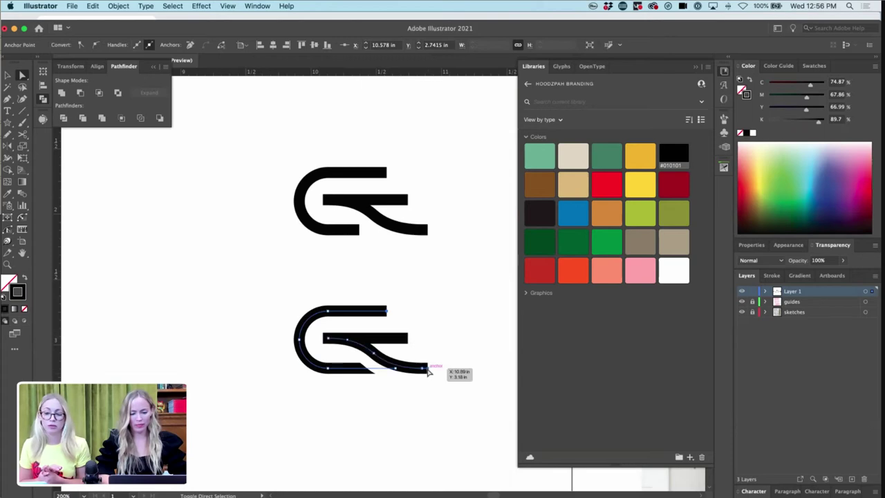
left_click(427, 369, "shift")
left_click(408, 339, "shift")
key("Right")
key("Right")
key("shift+Right")
key("shift+Right")
left_click(435, 434)
- Delete the white slanted shape that cuts the ends of the lower monogram
key("super+minus")
key("super+minus")
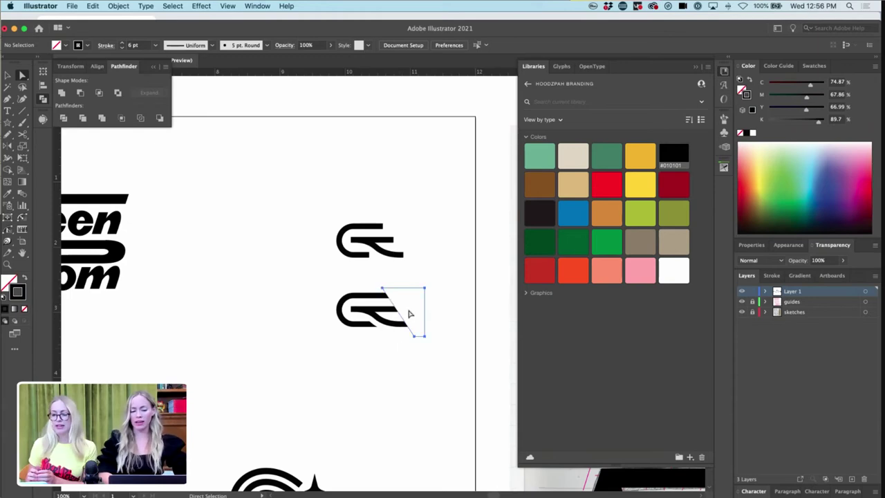
left_click(409, 312)
key("Delete")
- Shorten the lower monogram's extended top arm, crossbar and wave leg by moving their end points left together
key("super+equal")
key("super+equal")
key("a")
left_click_drag(499, 289, 418, 403)
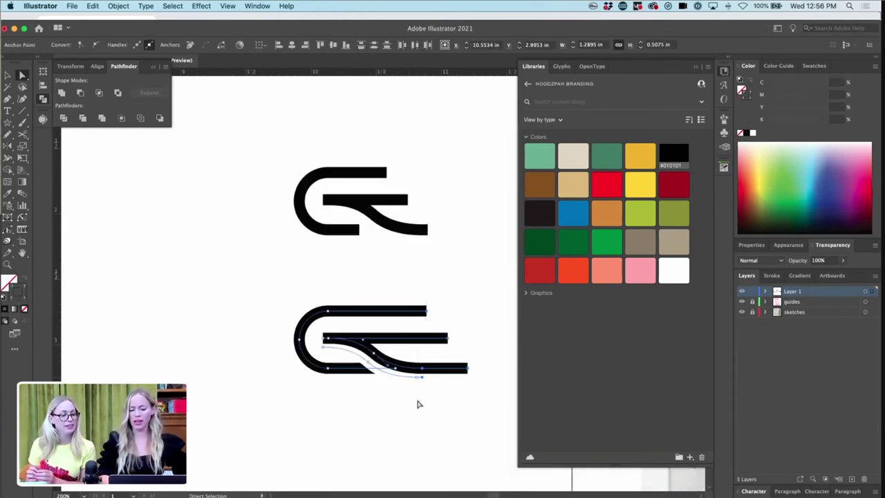
left_click_drag(456, 297, 420, 346)
key("Left")
key("Left")
key("Left")
key("Left")
key("Left")
key("Left")
key("super+shift+a")
key("super+minus")
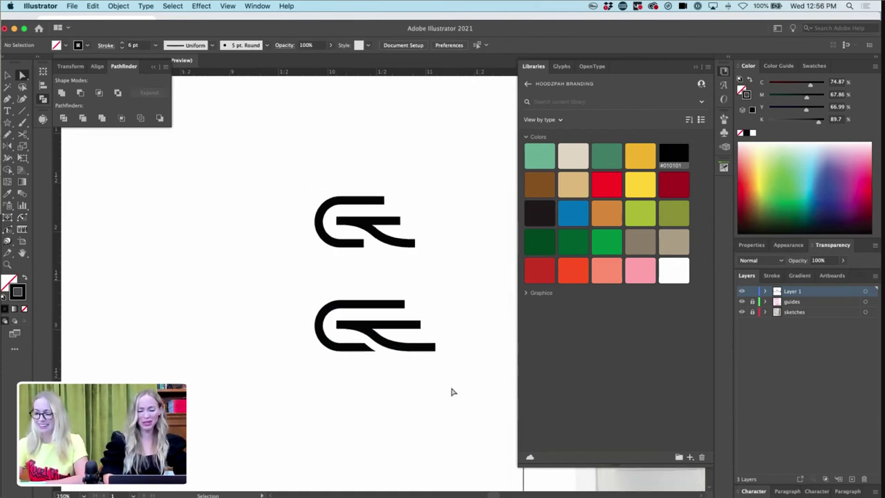
key("super+minus")
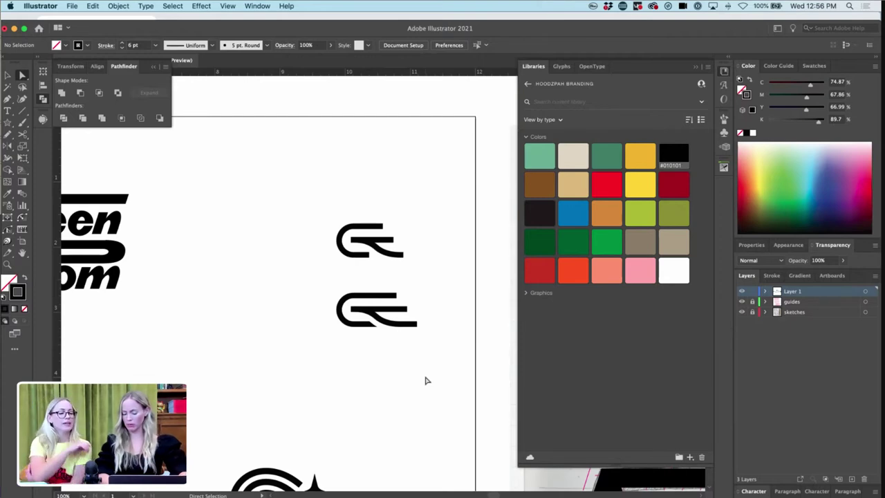
key("super+equal")
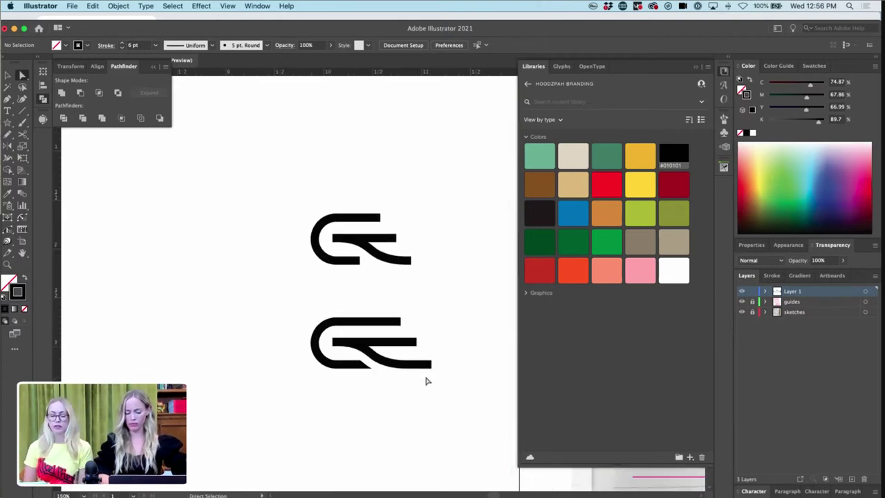
- Place copies of both GR monogram versions above the artboard
left_click_drag(423, 186, 299, 285)
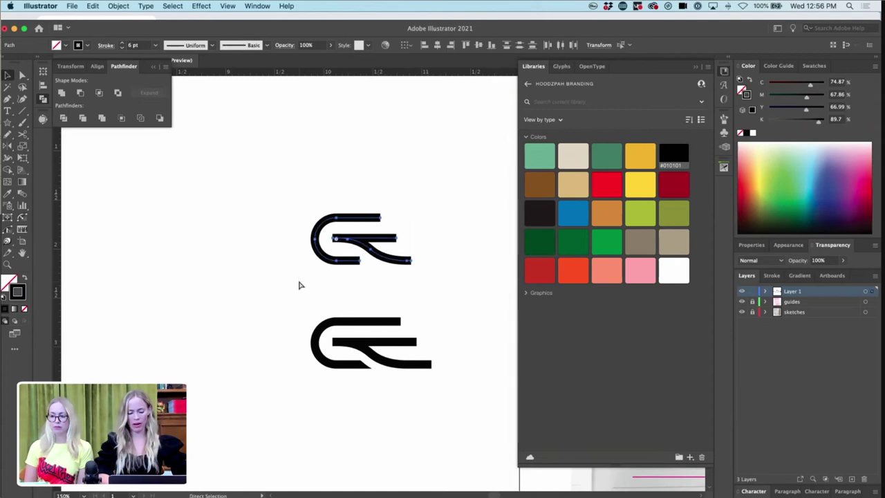
scroll(298, 285, "left", 5)
key("super+minus")
key("super+minus")
key("super+minus")
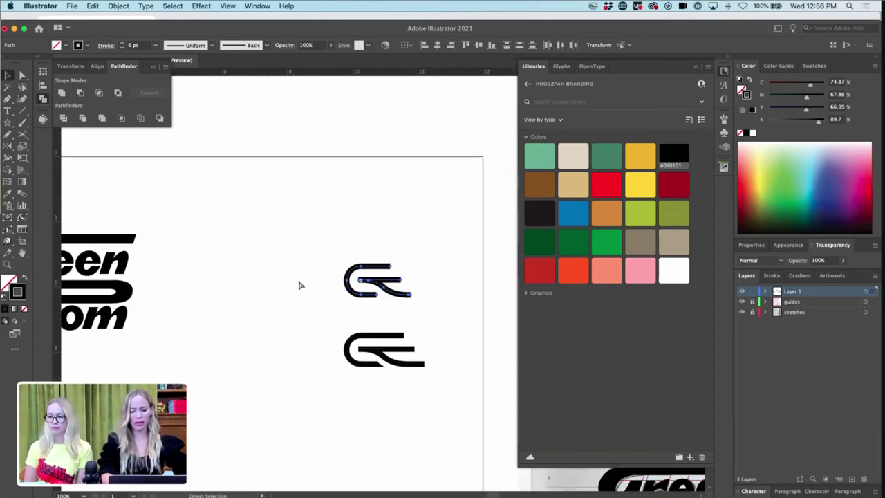
left_click_drag(414, 303, 338, 351)
left_click_drag(421, 251, 356, 350)
left_click_drag(392, 310, 394, 174)
left_click(417, 204)
- Delete the lower, longer-armed GR monogram from the artboard
left_click_drag(401, 260, 413, 246)
left_click_drag(408, 298, 335, 354)
key("BackSpace")
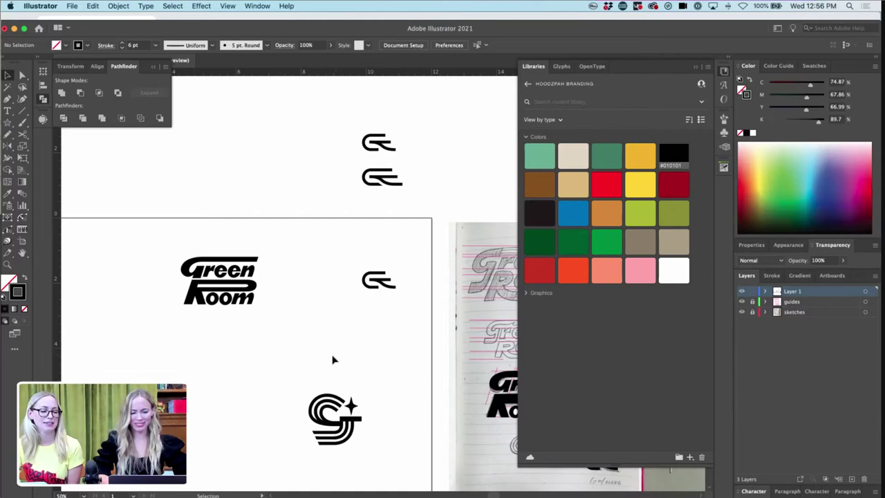
- Move the remaining GR monogram left within the upper right area of the artboard
key("super+equal")
key("super+equal")
left_click_drag(361, 326, 326, 346)
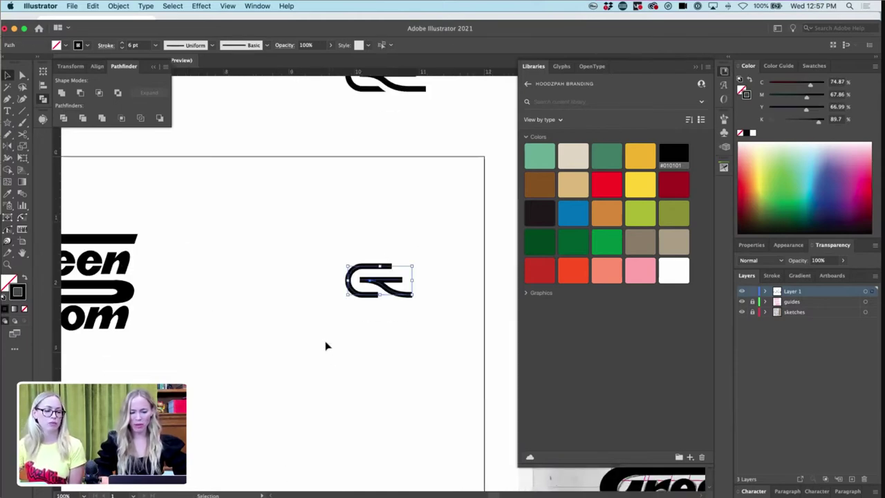
key("shift+Down")
key("shift+Down")
key("shift+Down")
key("shift+Up")
key("shift+Up")
key("shift+Up")
key("shift+Left")
key("shift+Left")
key("shift+Left")
key("shift+Left")
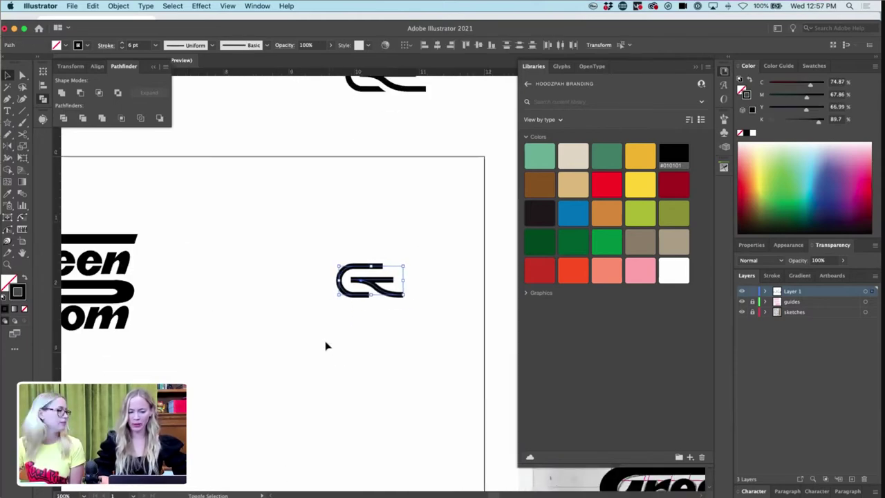
left_click(364, 308)
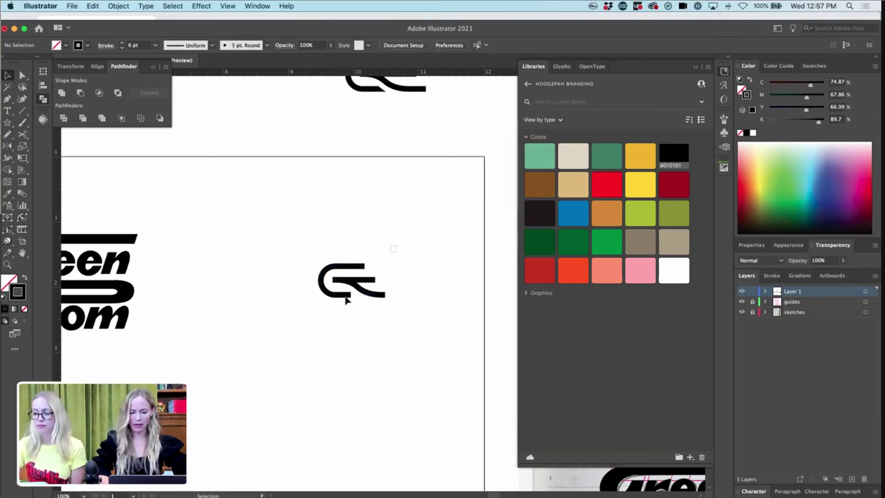
left_click_drag(396, 247, 323, 312)
key("super+minus")
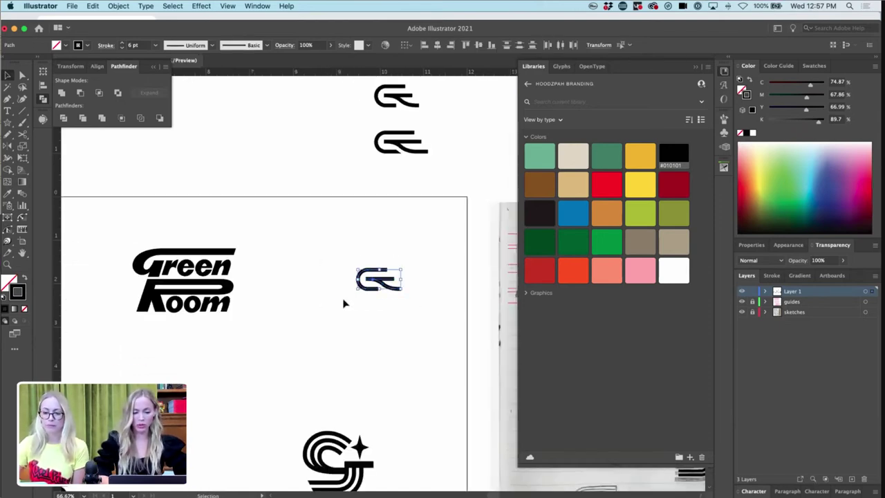
key("shift+Left")
key("shift+Left")
key("shift+Left")
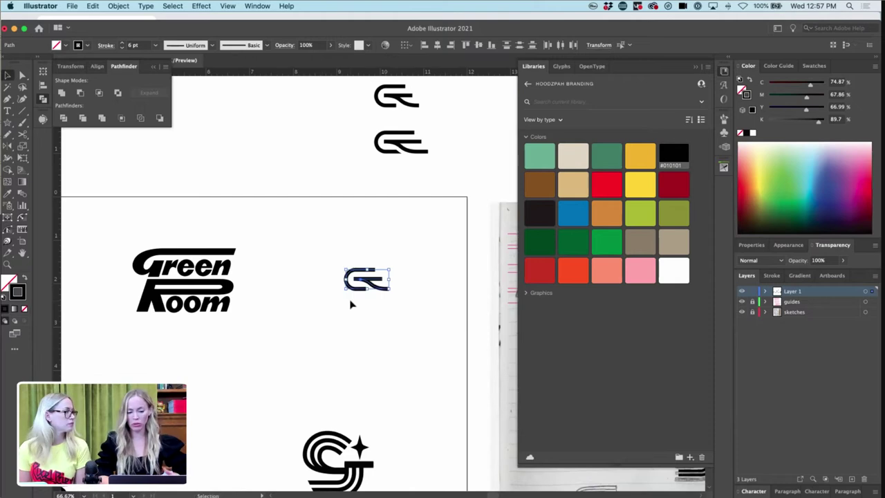
- Enlarge the artboard's wave-leg GR monogram slightly from its lower left corner
key("a")
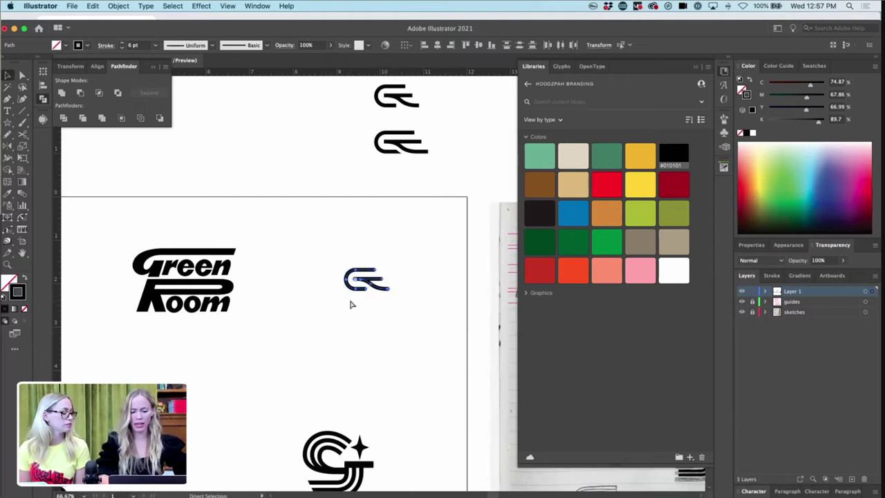
key("super+minus")
key("v")
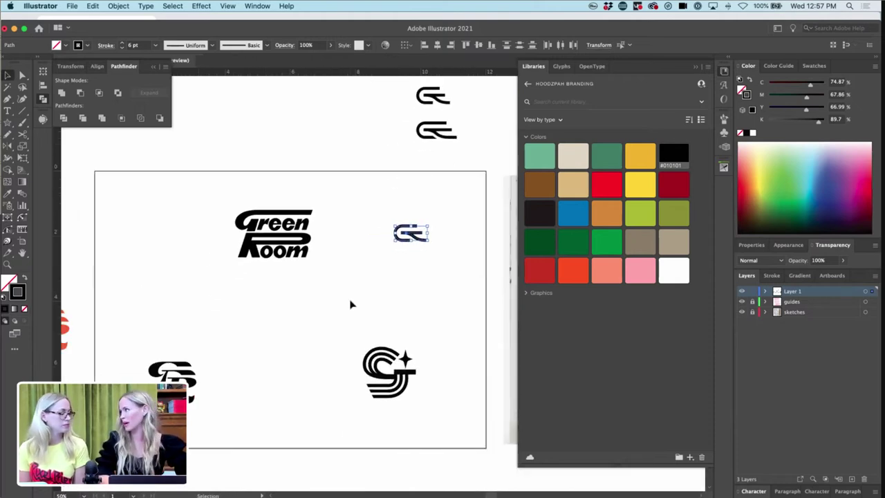
left_click_drag(393, 242, 384, 247)
- Move the Green Room wordmark left along the upper part of the artboard
left_click_drag(340, 202, 193, 276)
key("shift+Left")
key("shift+Left")
key("shift+Left")
key("shift+Left")
key("shift+Left")
key("shift+Left")
key("shift+Left")
key("shift+Left")
key("shift+Left")
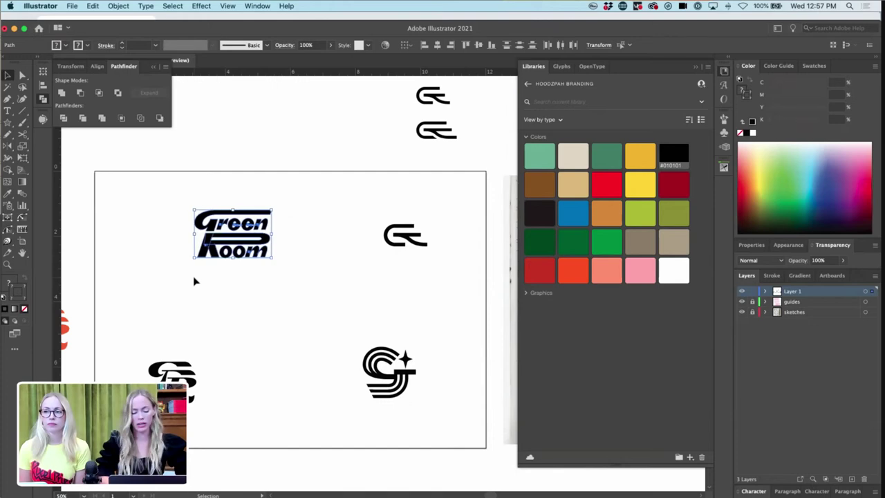
left_click(307, 324)
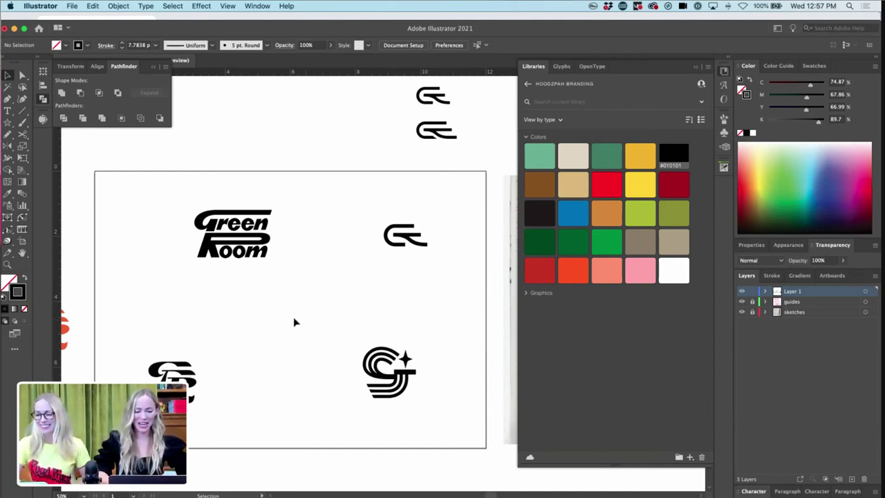
- Enlarge the Green Room wordmark and the artboard's wave-leg GR monogram down and to the left
left_click_drag(293, 198, 156, 300)
left_click(351, 224)
left_click_drag(364, 212, 461, 258)
left_click_drag(384, 247, 356, 272)
- Enlarge the heavy GR monogram at the artboard's lower left and scale the striped G logo to about 2.16 in wide
left_click_drag(234, 344, 141, 415)
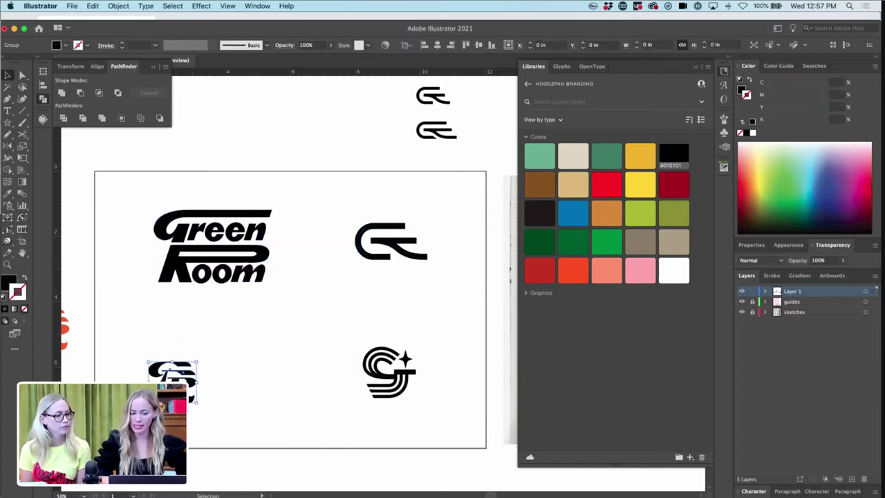
left_click_drag(198, 381, 227, 382)
left_click_drag(449, 209, 348, 275)
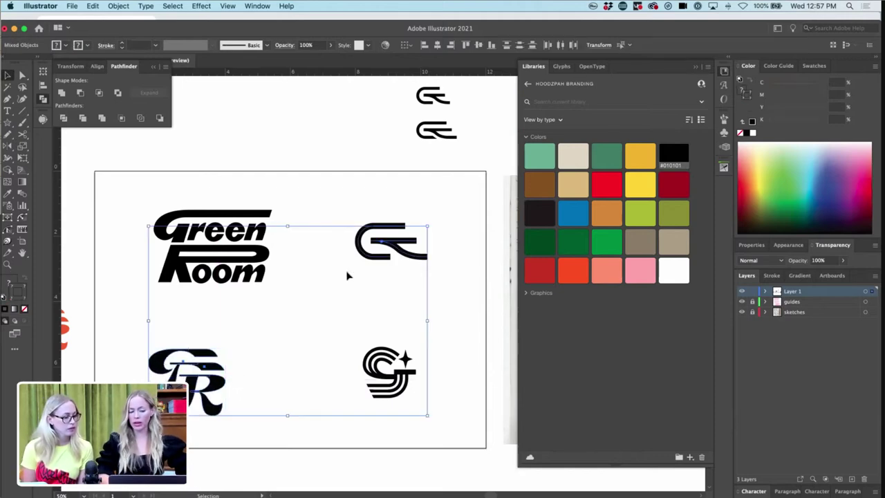
left_click(308, 339)
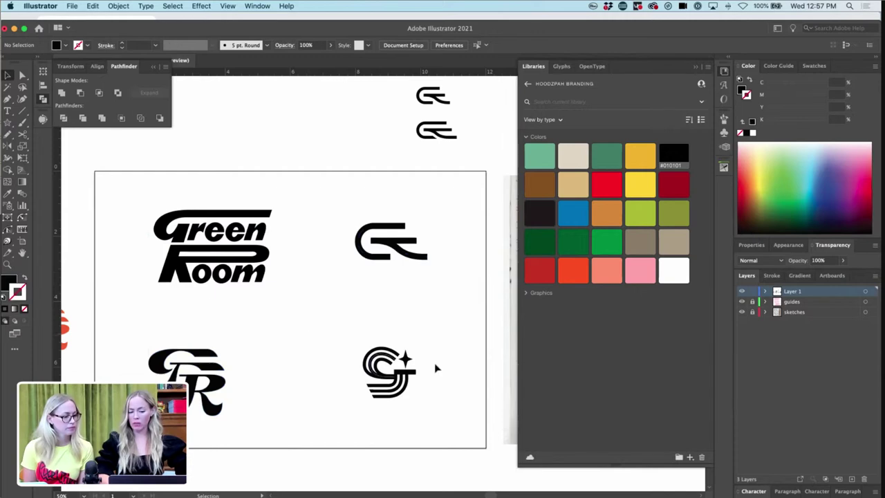
left_click_drag(423, 339, 388, 415)
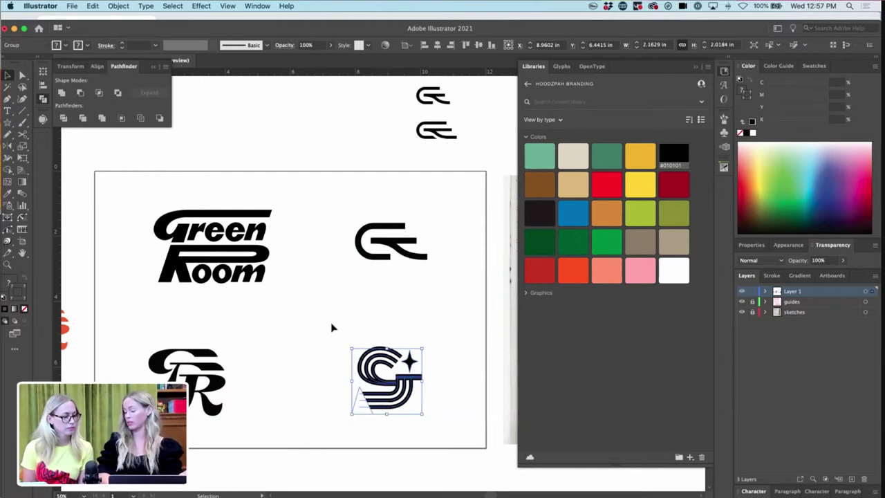
left_click(304, 284)
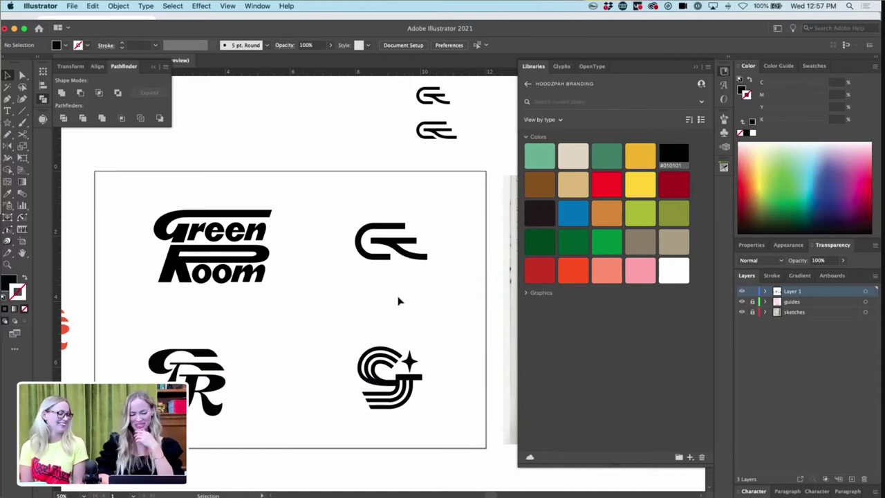
- Move the striped G logo with the star off the artboard to the space above it
left_click_drag(435, 338, 341, 433)
left_click_drag(407, 399, 320, 139)
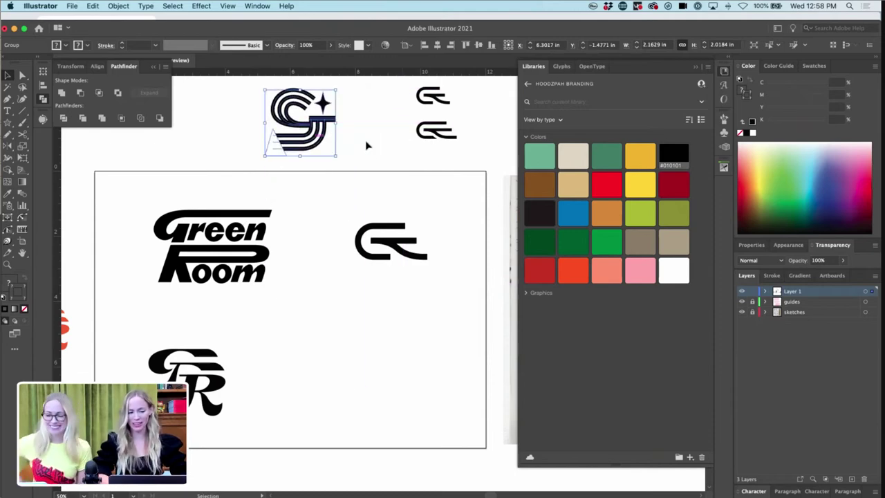
left_click(371, 144)
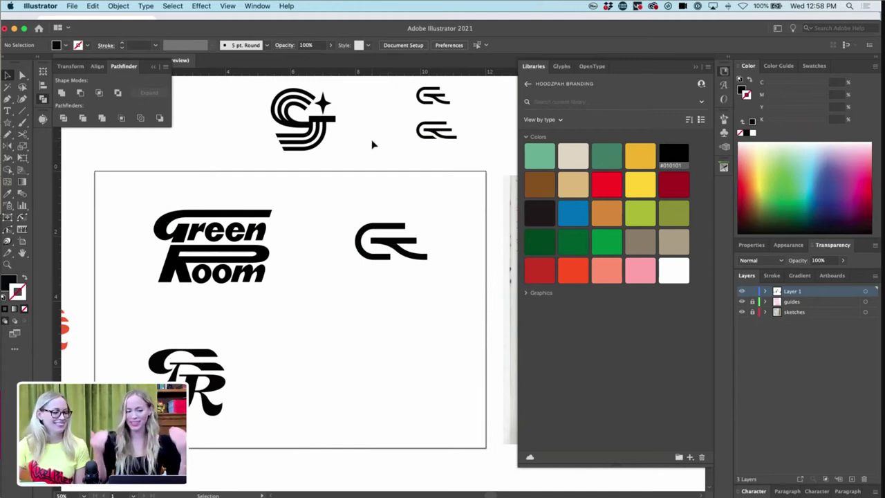
key("super+minus")
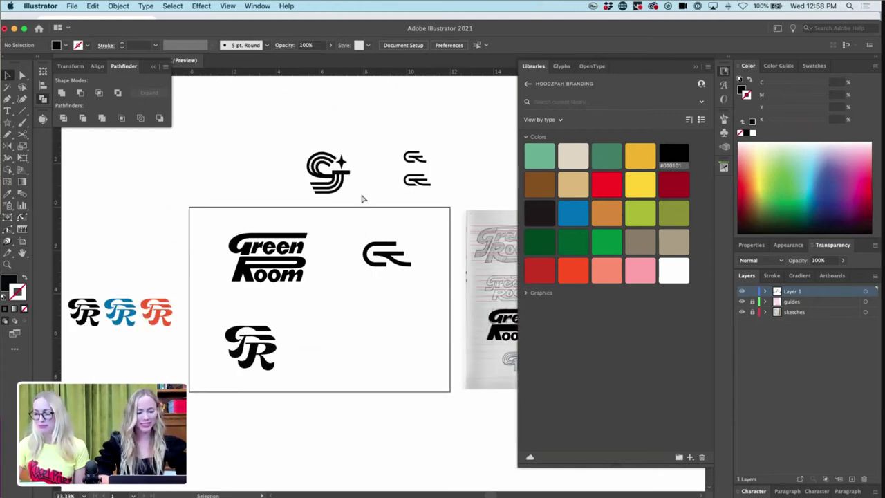
- Move the Green Room wordmark off the artboard to the space above it
key("super+equal")
left_click_drag(297, 207, 161, 294)
scroll(160, 293, "up", 2)
left_click_drag(283, 276, 247, 144)
- Move the wave-leg GR monogram horizontally into the upper left area of the artboard, above the heavy GR monogram
left_click_drag(498, 241, 373, 315)
left_click_drag(428, 275, 244, 276)
key("super+equal")
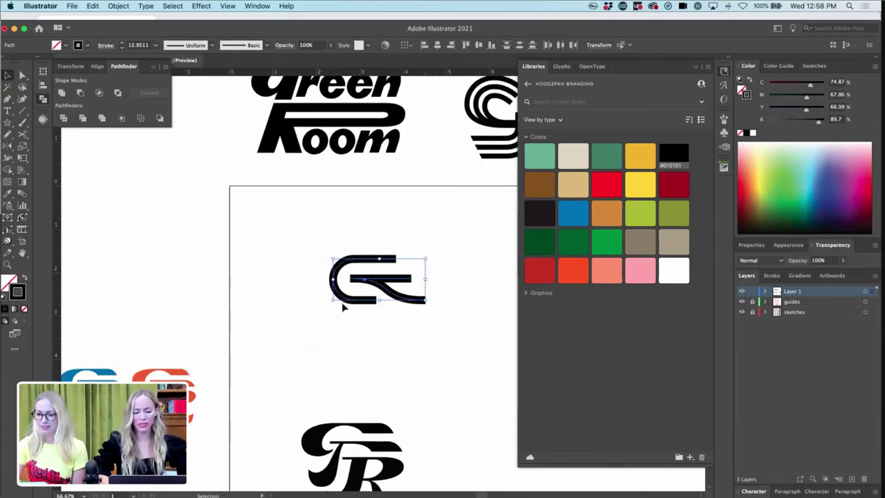
- Duplicate the artboard together with its two monograms directly below the original
scroll(395, 355, "down", 3)
scroll(395, 356, "right", 3)
key("a")
left_click_drag(384, 342, 211, 473)
key("super+minus")
key("super+minus")
key("v")
scroll(286, 385, "down", 2)
scroll(286, 385, "right", 4)
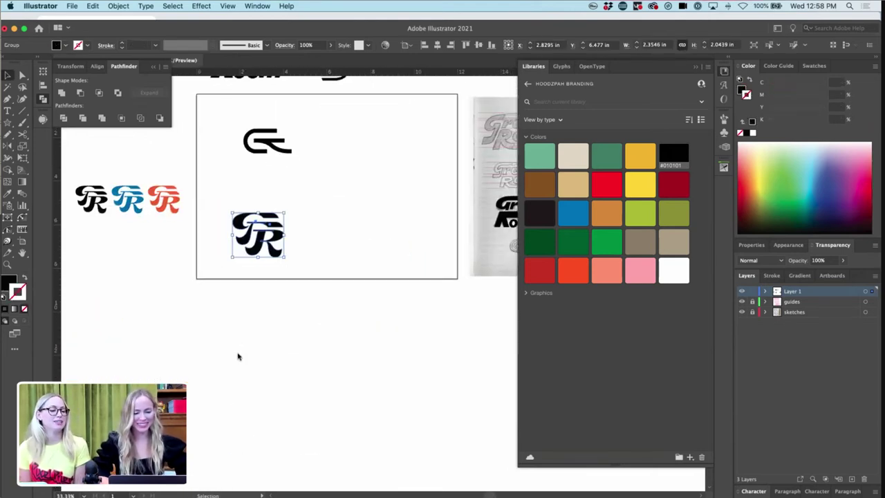
left_click(22, 241)
left_click_drag(414, 150, 409, 344)
key("v")
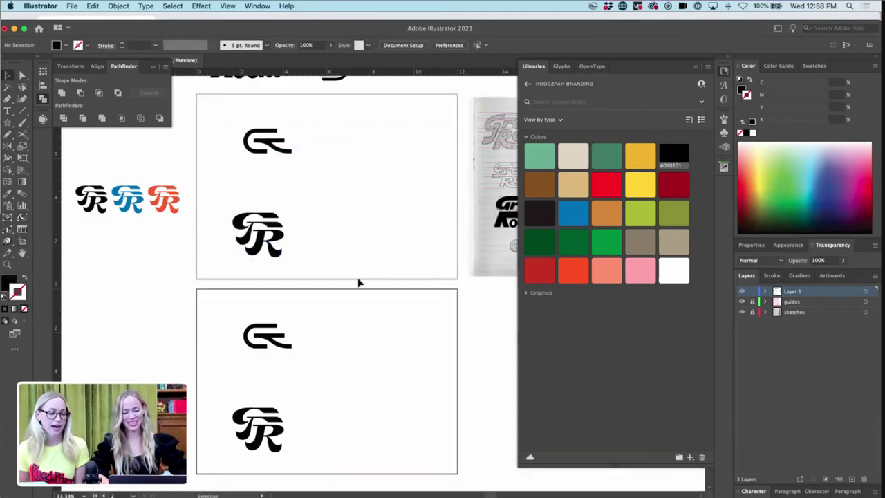
- Delete the wave-leg GR monogram from the lower artboard and the heavy GR monogram from the upper artboard
left_click_drag(334, 318, 221, 385)
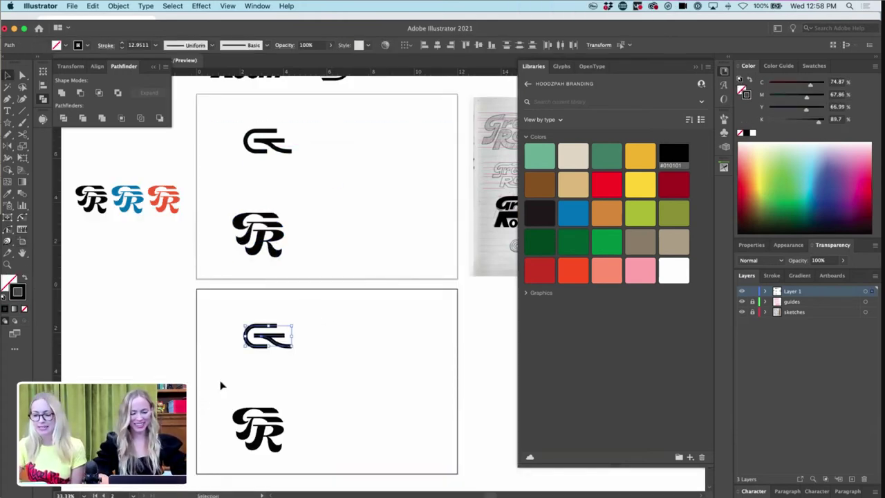
key("Delete")
left_click_drag(310, 187, 237, 282)
key("Delete")
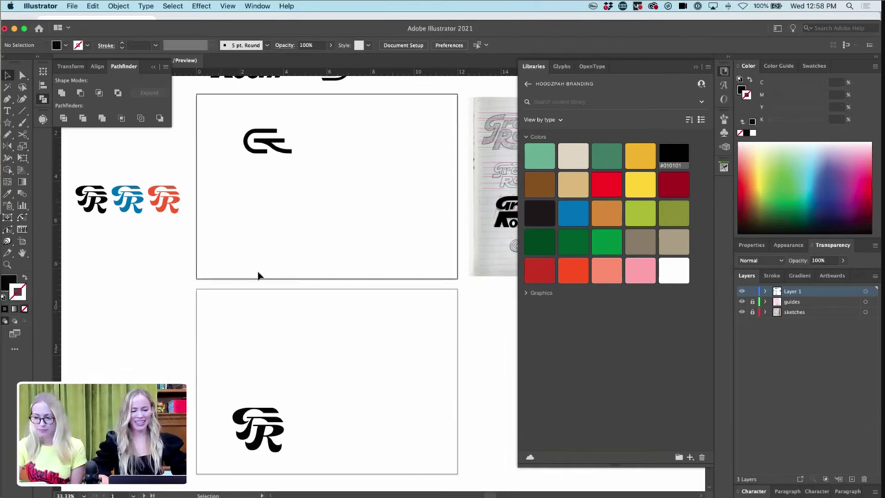
- Move the heavy GR monogram straight up to the upper left area of the lower artboard
left_click_drag(326, 355, 277, 434)
left_click_drag(272, 343, 273, 339)
left_click(350, 325)
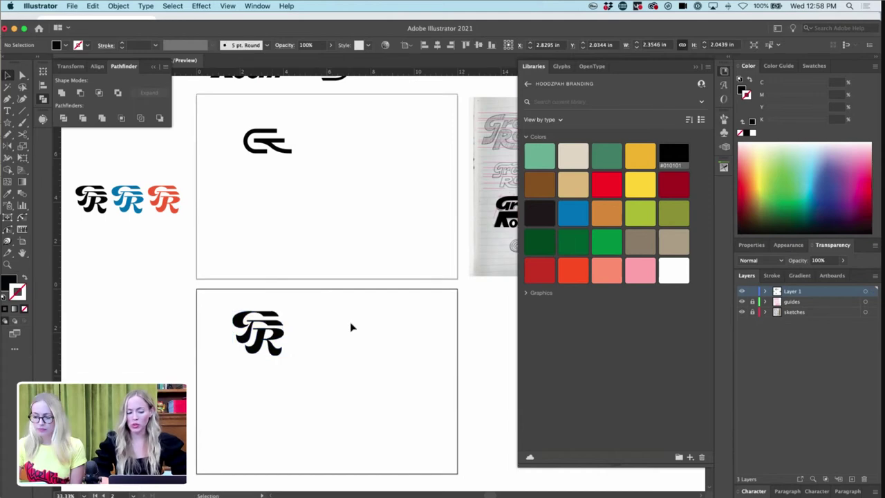
- Duplicate the wave-leg GR monogram straight down below the original on the upper artboard
key("super+equal")
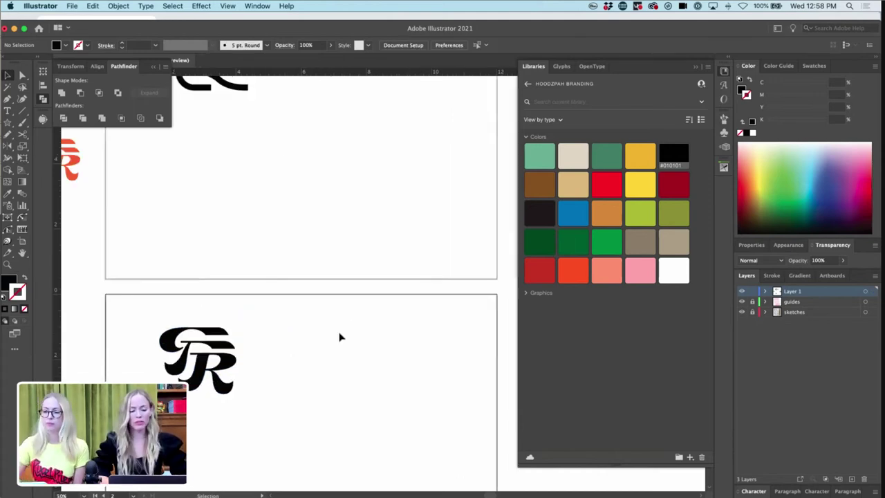
scroll(340, 336, "up", 3)
scroll(340, 336, "left", 2)
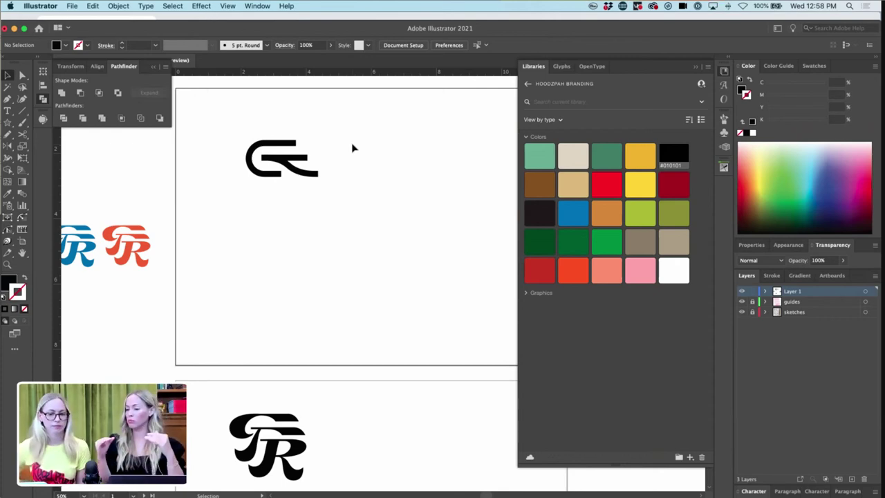
mouse_move(346, 132)
left_mouse_down()
mouse_move(254, 186)
mouse_move(298, 277)
left_mouse_up()
key("shift+x")
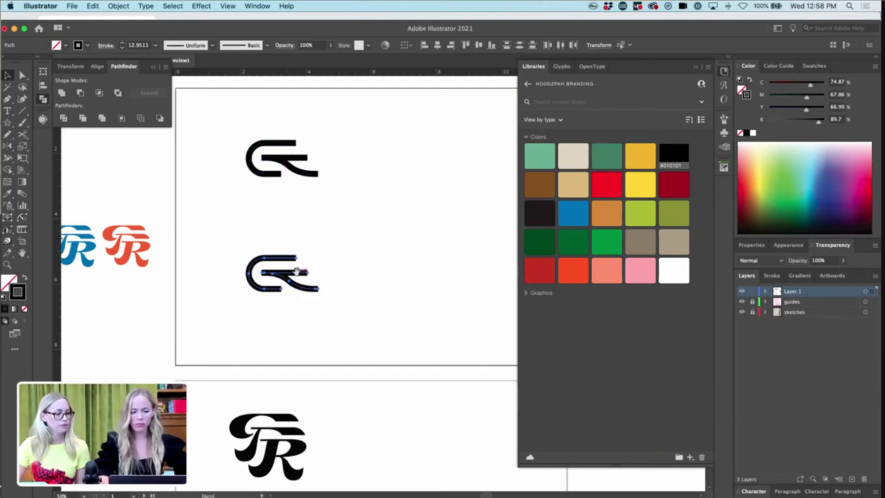
key("super+equal")
key("plus")
key("v")
left_click(401, 188)
- Add the point text "Green Room" beside the lower wave-leg monogram on the upper artboard
scroll(401, 187, "right", 4)
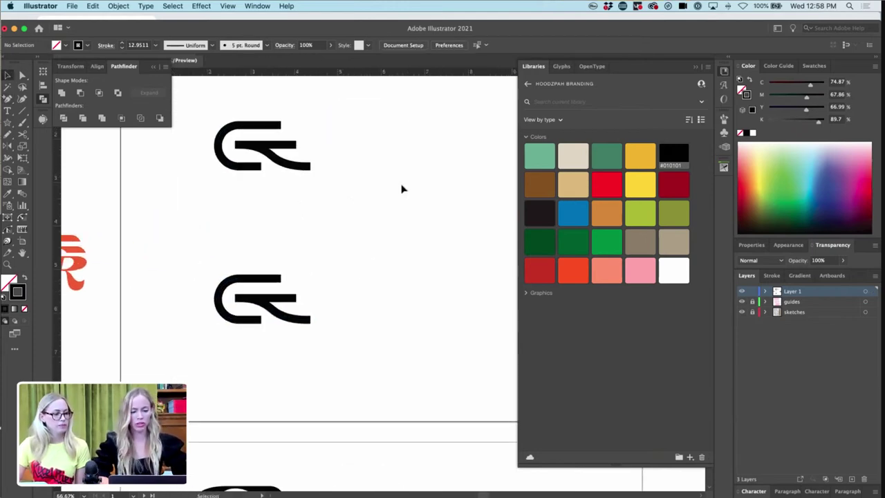
left_click(8, 113)
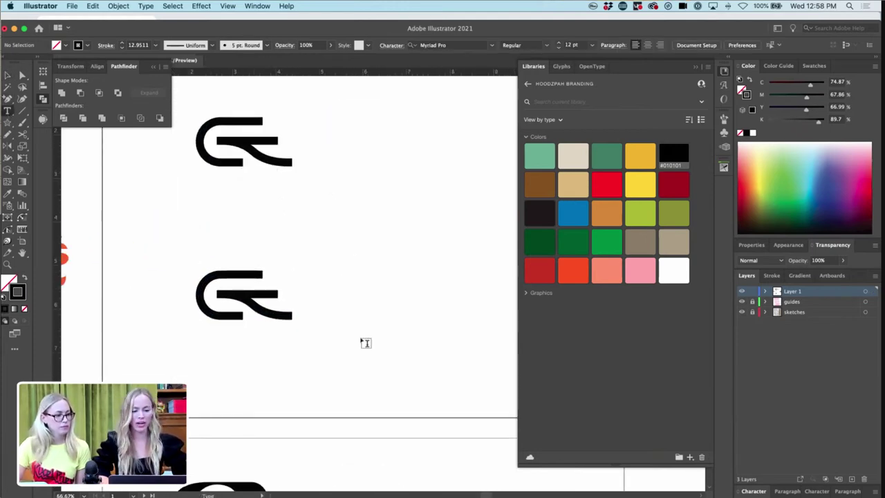
left_click(325, 305)
type("Green Room")
key("super+minus")
key("Escape")
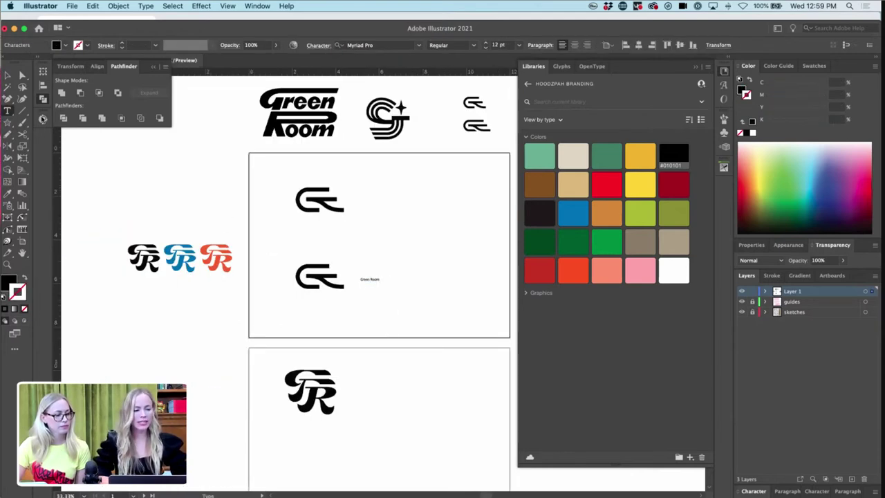
- Scale the Green Room text to about 57 pt, place it outside the artboards beyond the coloured monograms, and duplicate it horizontally
left_click(7, 74)
left_click(390, 272)
left_click_drag(207, 209, 309, 231)
mouse_move(275, 193)
left_mouse_down()
mouse_move(158, 191)
mouse_move(273, 194)
left_mouse_up()
key("t")
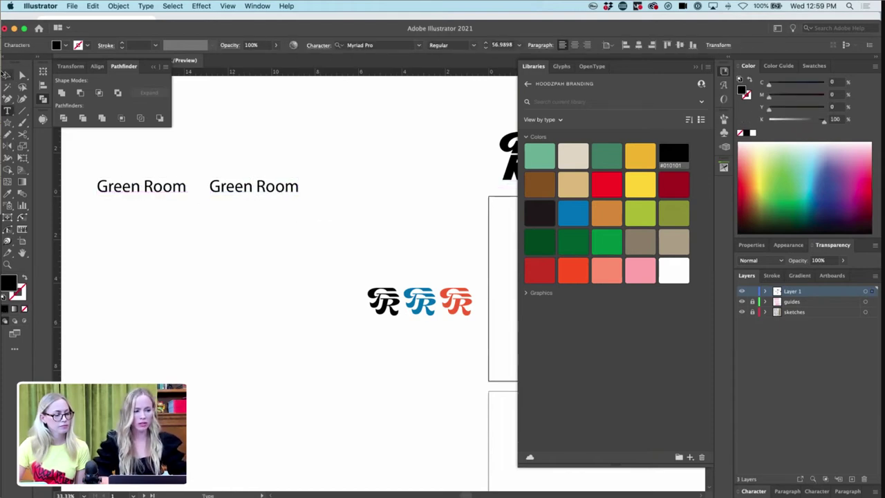
key("Escape")
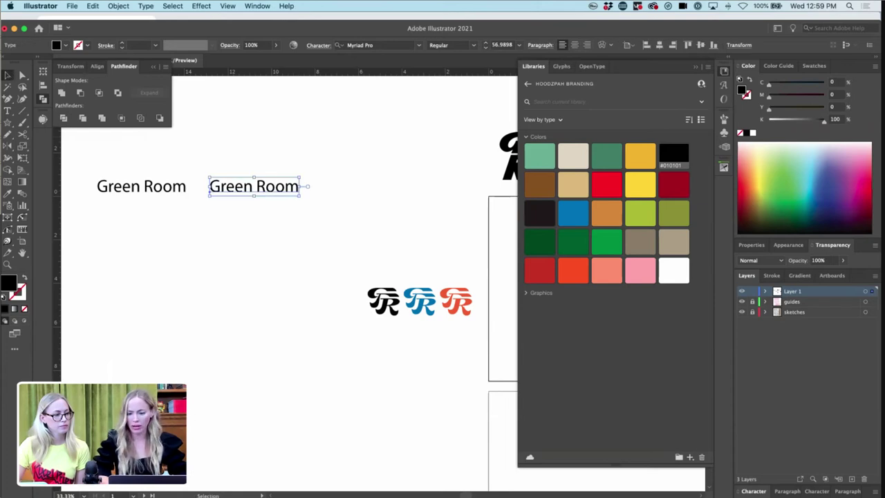
- Change the case of the second Green Room text to uppercase
left_click(150, 7)
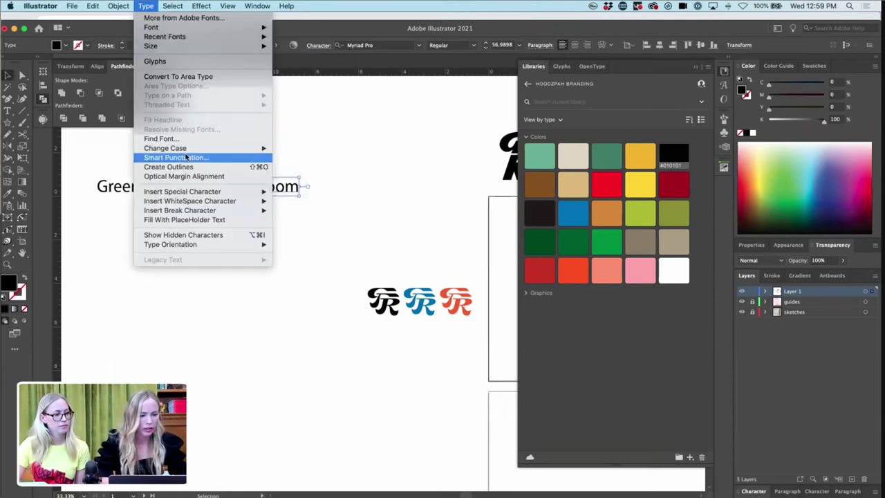
mouse_move(187, 148)
left_click(313, 148)
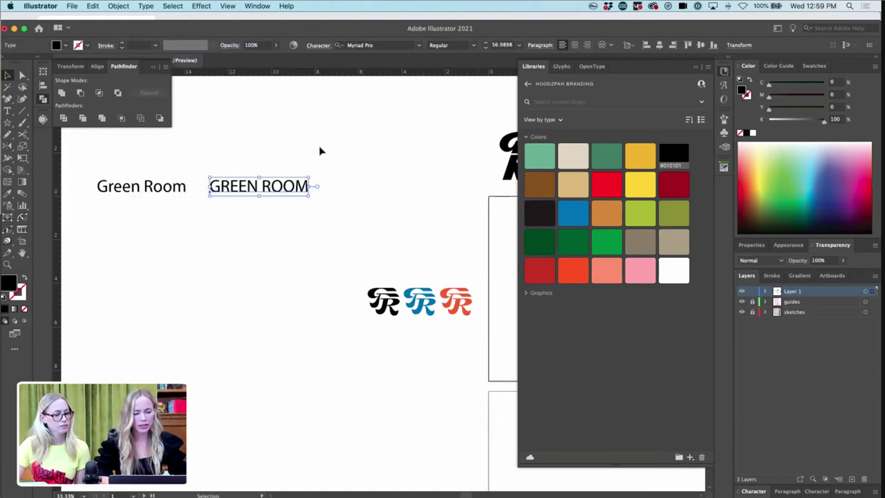
left_click(320, 146)
- Duplicate the pair of Green Room texts downward at even spacing to make eight rows
scroll(320, 147, "left", 2)
left_click_drag(341, 141, 161, 211)
left_click_drag(303, 182, 304, 213)
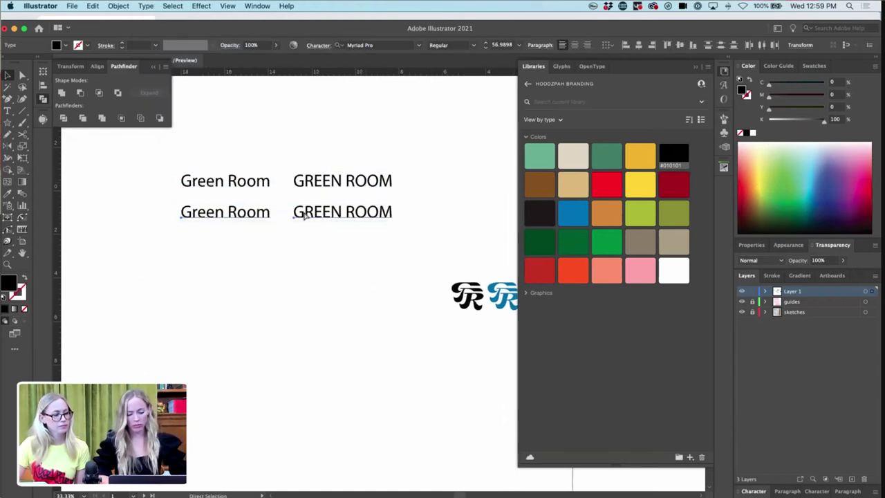
key("super+d")
key("super+d")
key("super+d")
key("super+d")
key("super+d")
key("super+d")
key("super+minus")
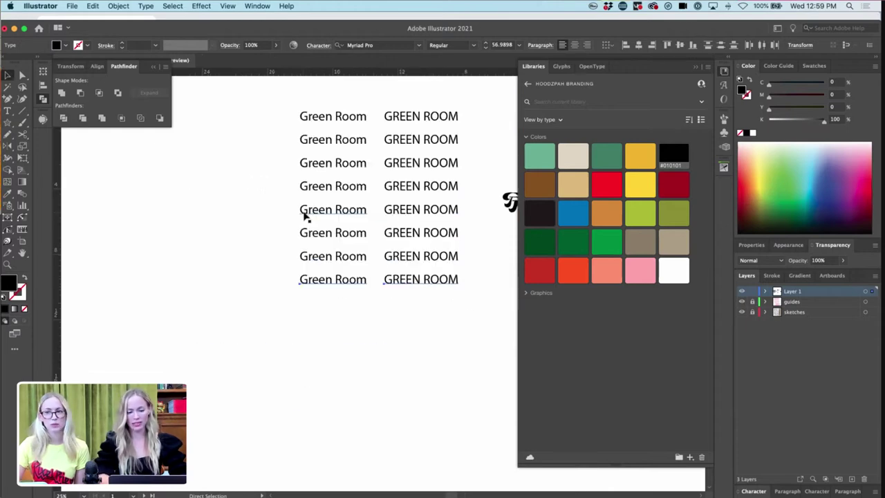
- Set both Green Room texts in the first row to the Stinger Fit Bold font
scroll(307, 202, "up", 3)
scroll(307, 202, "right", 1)
left_click(307, 201)
left_click(385, 201, "shift")
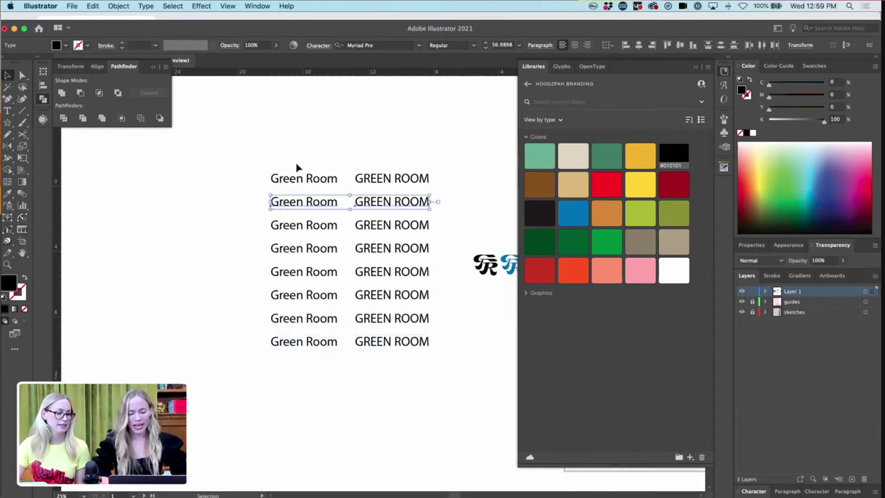
left_click(306, 177)
left_click(389, 178, "shift")
left_click(377, 45)
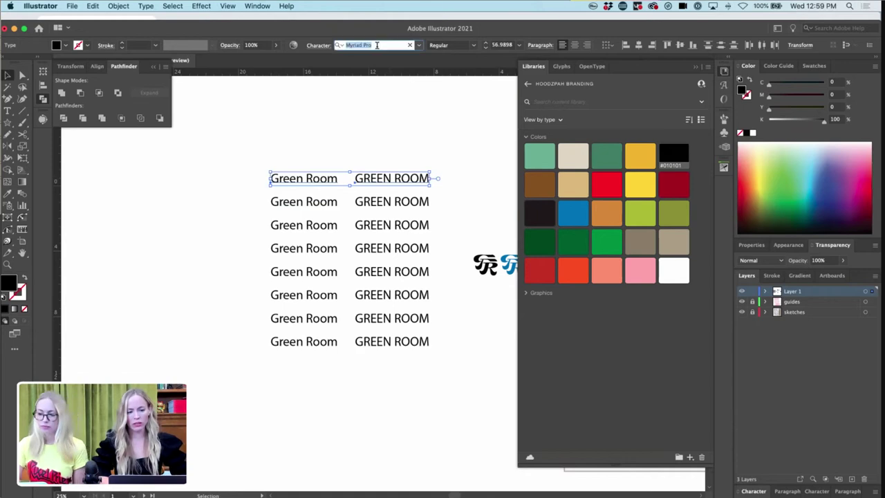
type("stinger")
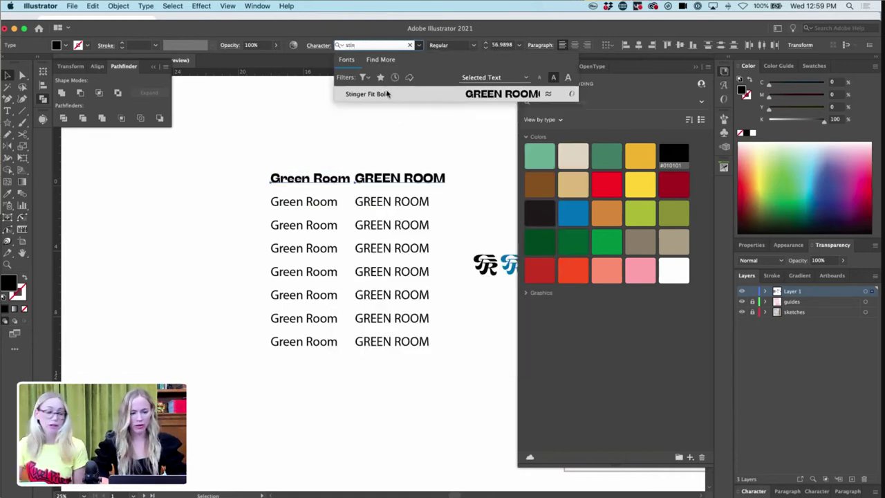
left_click(385, 93)
left_click(374, 120)
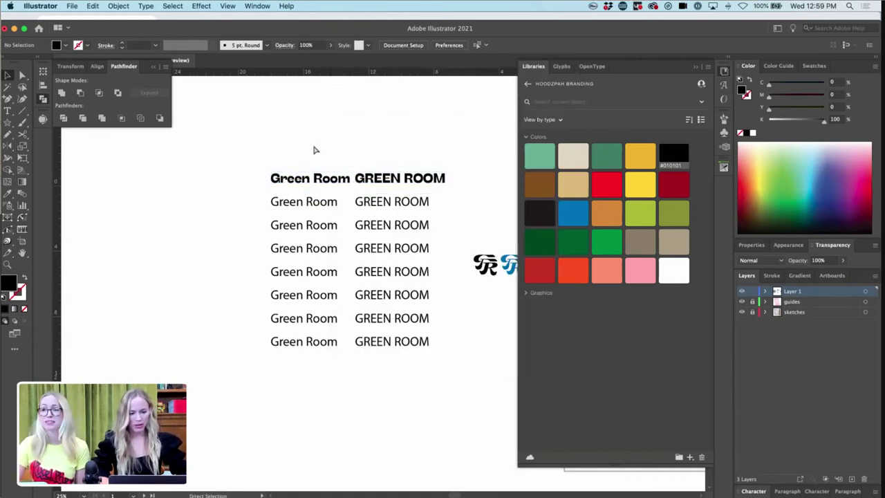
- Save the document and shift the mixed-case Green Room column slightly away from the uppercase column
key("super+s")
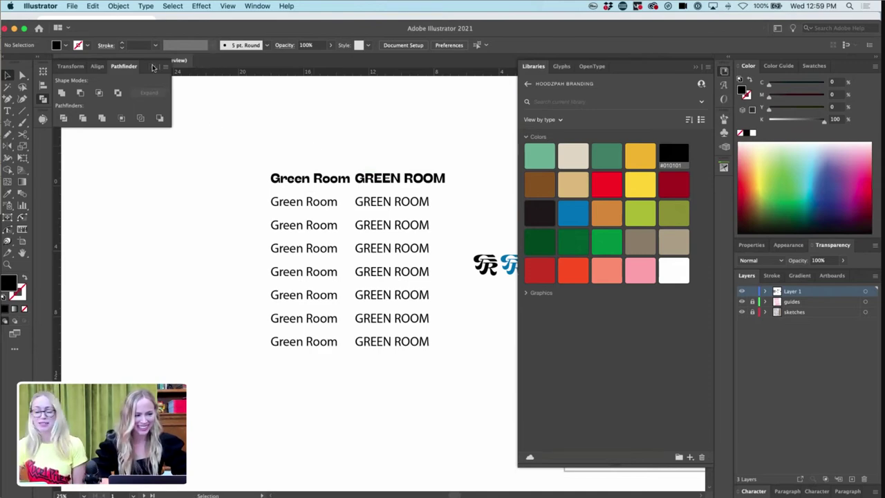
left_click_drag(324, 156, 263, 390)
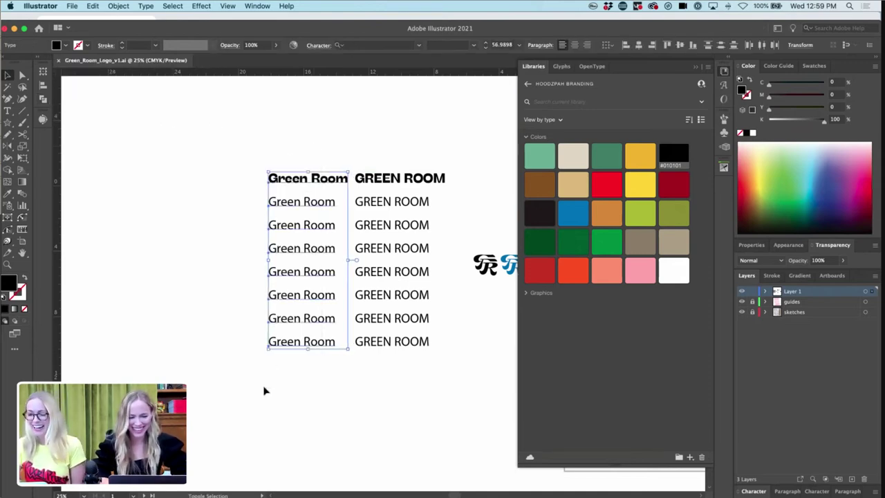
left_click(280, 400)
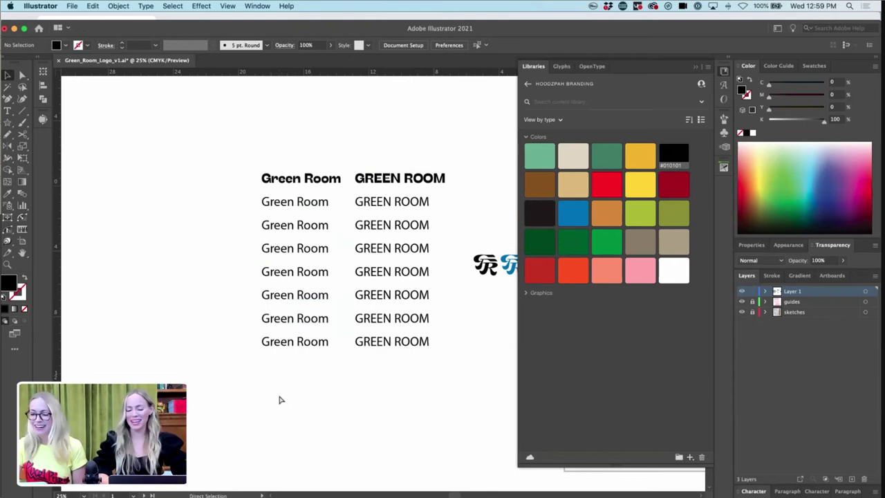
- Set both Green Room texts in the second row to the Beale font
key("super+equal")
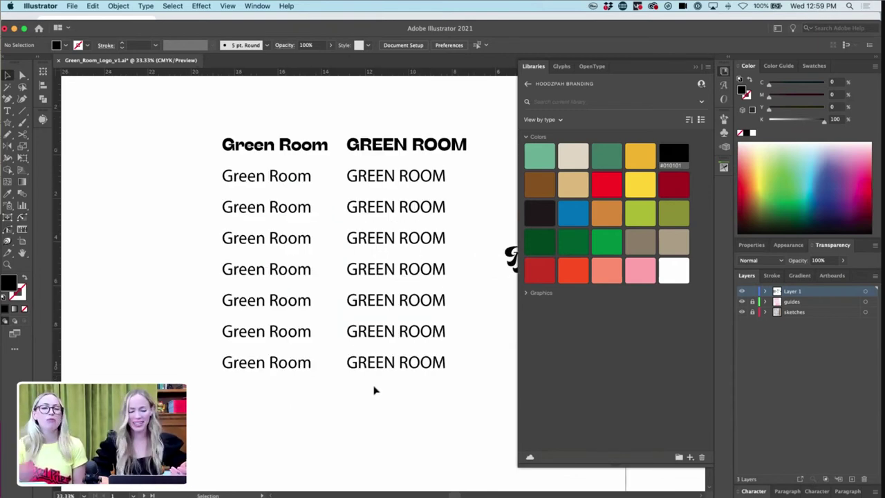
left_click(280, 174)
left_click(381, 181, "shift")
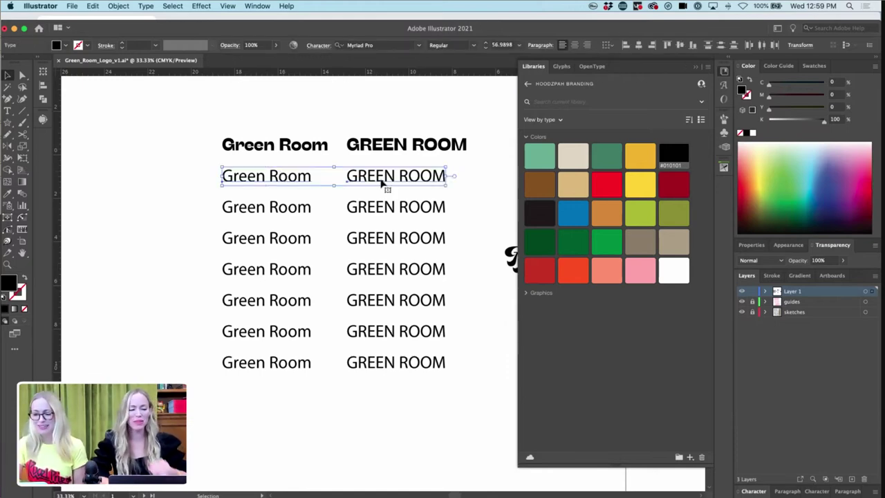
left_click(418, 45)
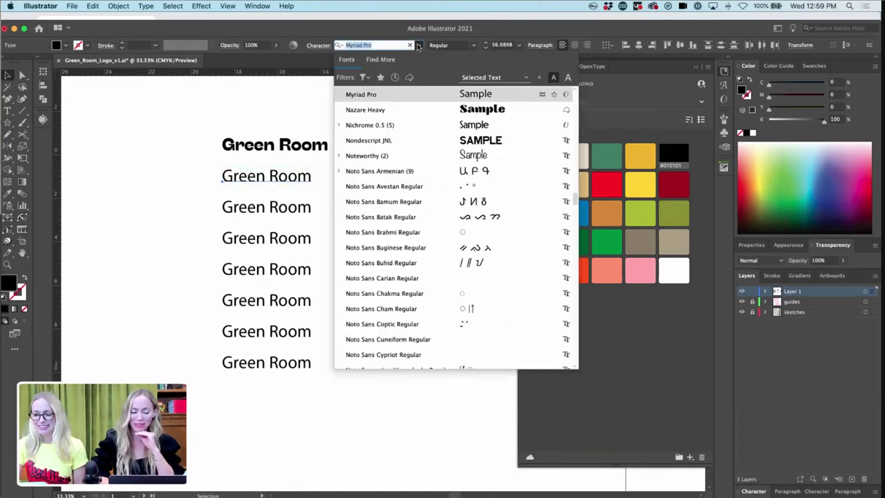
scroll(405, 113, "up", 15)
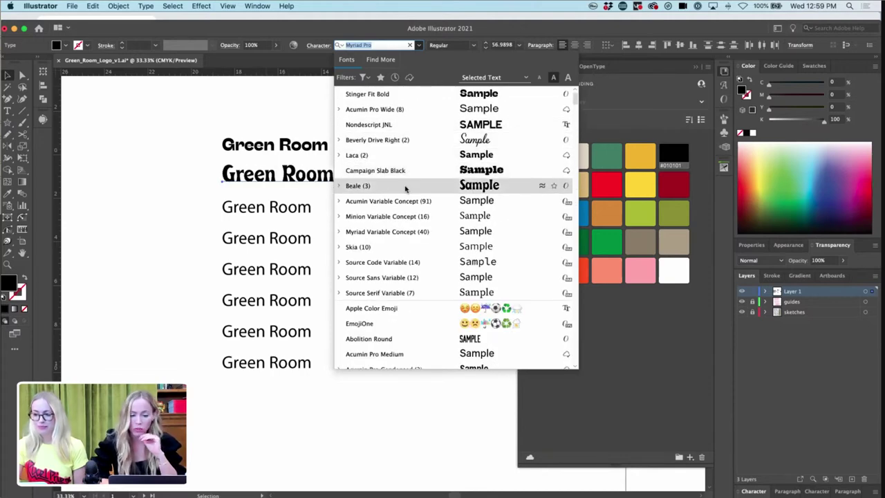
scroll(406, 189, "down", 2)
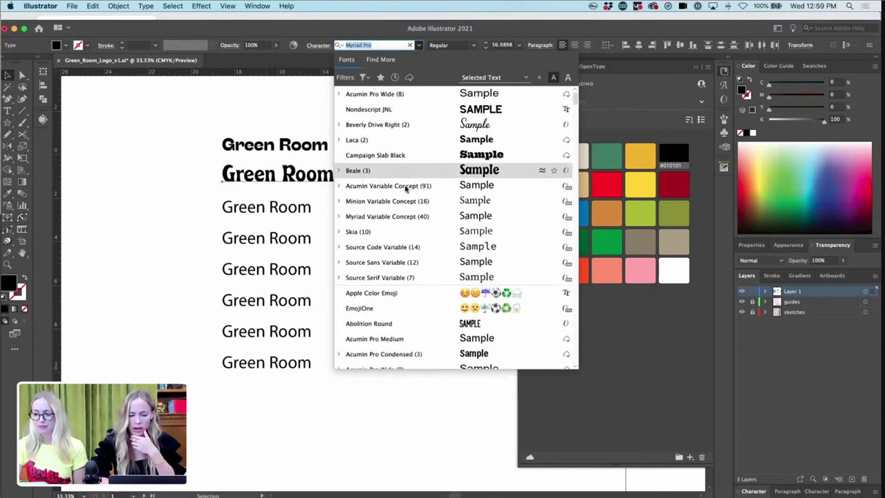
scroll(404, 187, "up", 2)
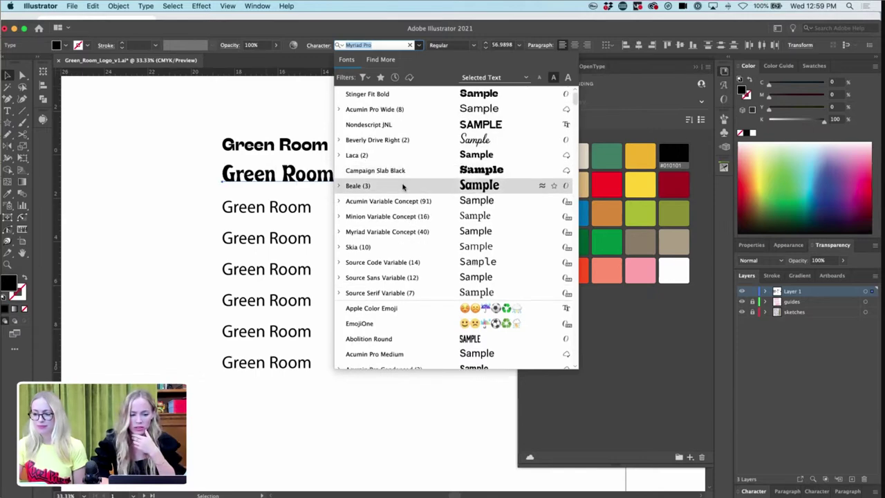
left_click(404, 186)
left_click(342, 96)
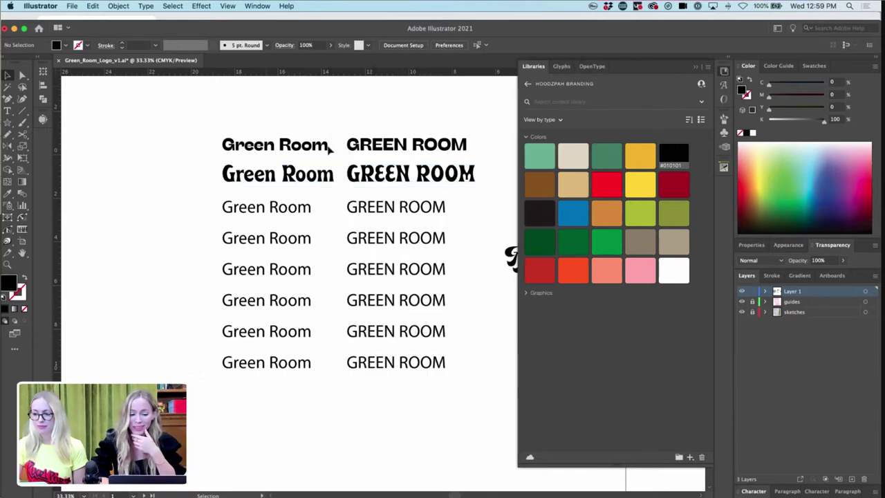
- Set both Green Room texts in the third row to the FatFrank Heavy font
left_click(306, 208)
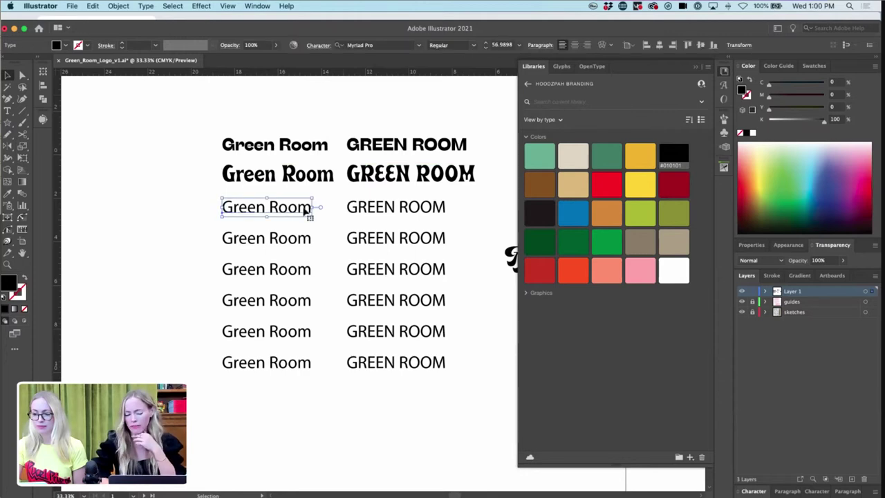
left_click(377, 202, "shift")
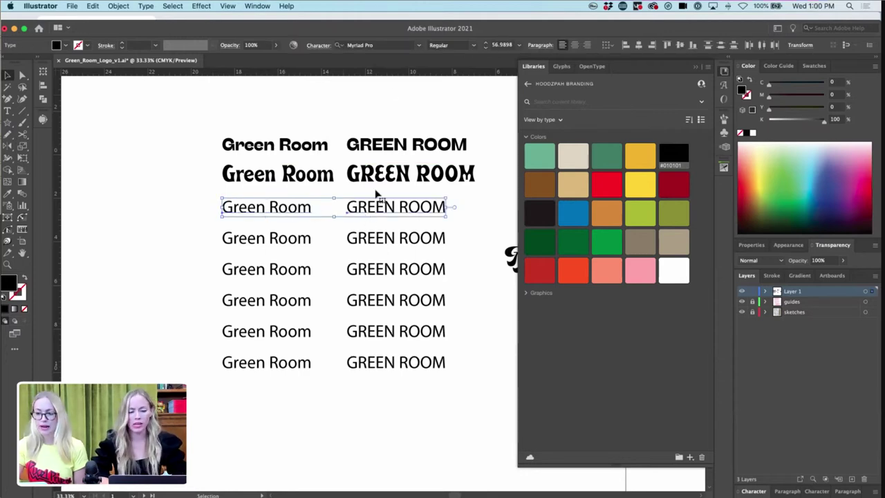
left_click(419, 46)
scroll(405, 237, "down", 5)
scroll(406, 239, "up", 15)
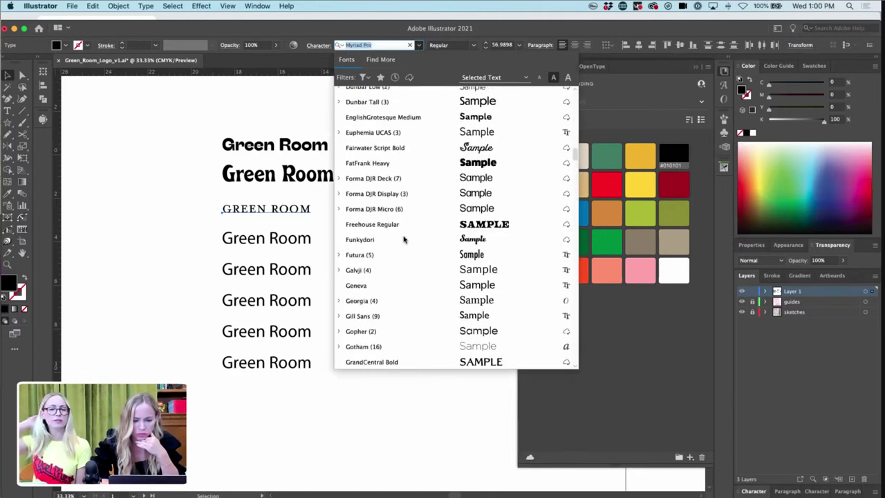
left_click(415, 163)
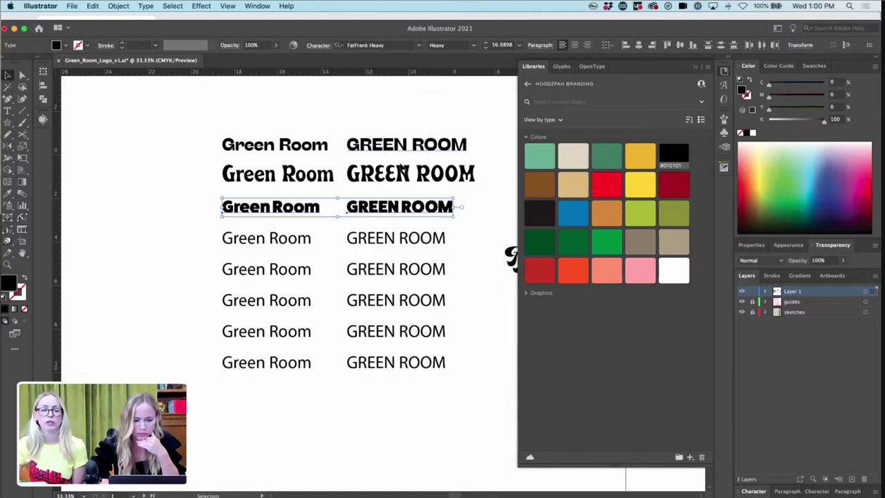
- Set both Green Room texts in the fourth row to the Moret font
left_click(228, 238)
left_click(358, 243, "shift")
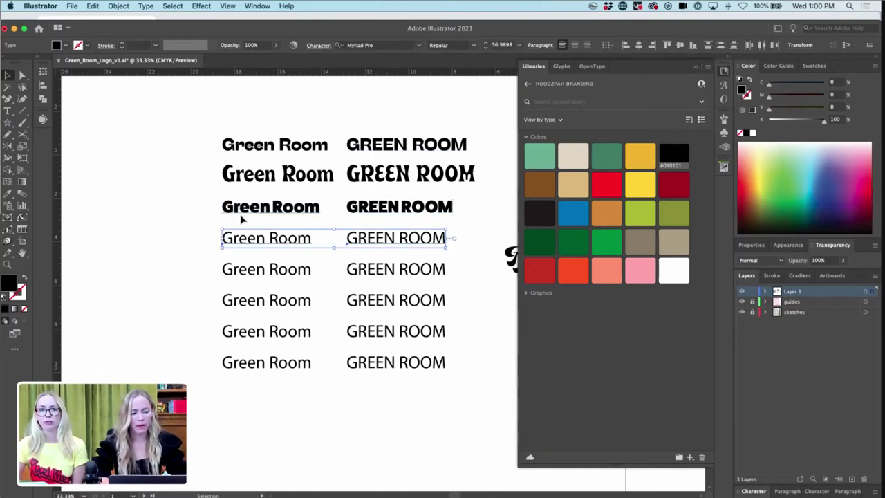
left_click(419, 46)
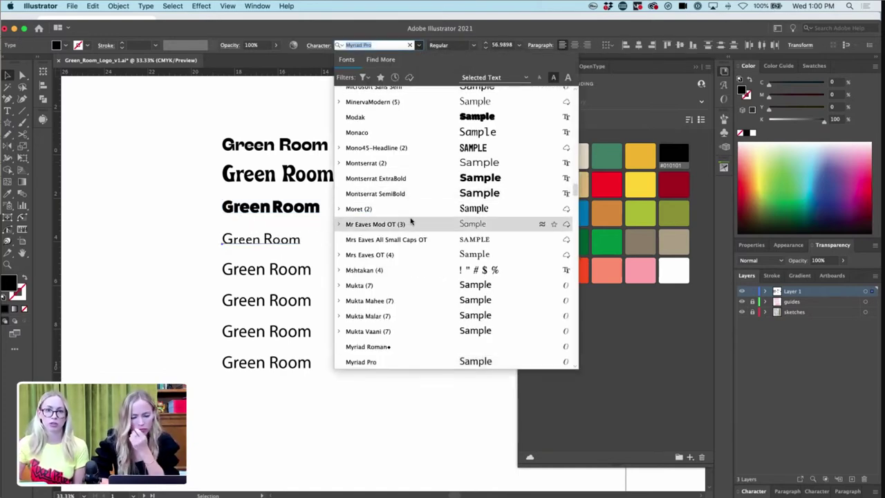
left_click(411, 213)
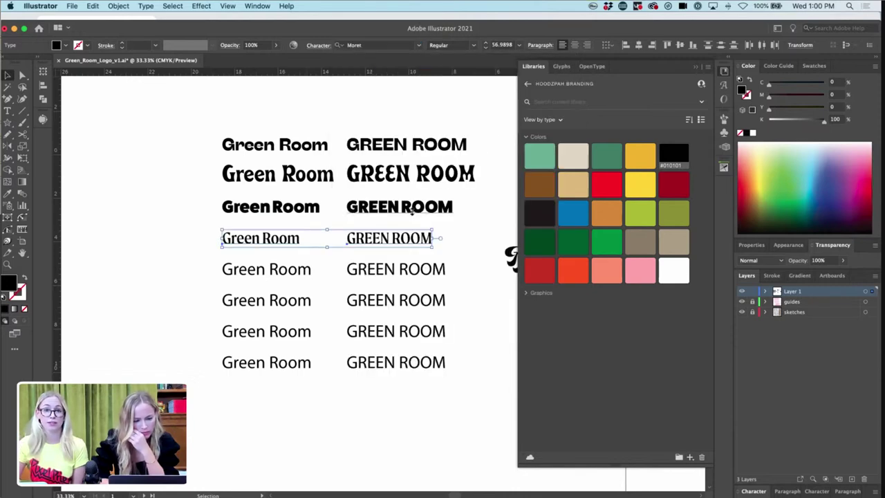
left_click(185, 253)
left_click(286, 240)
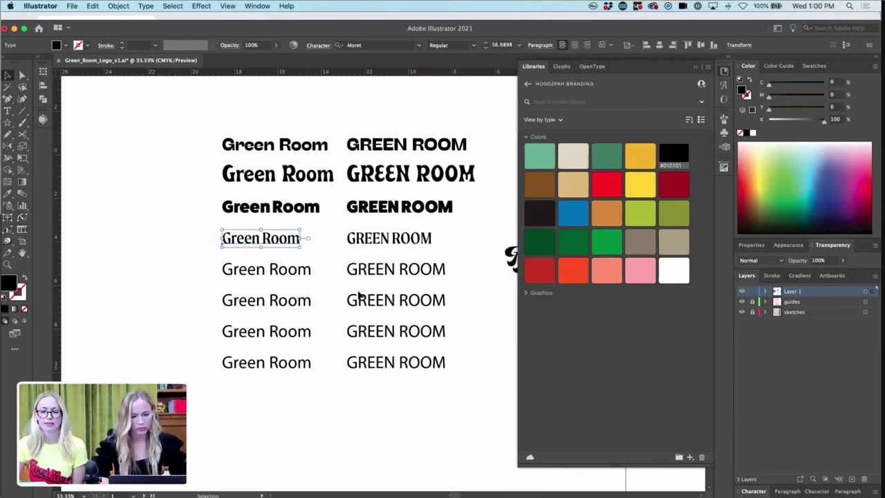
scroll(358, 296, "right", 5)
left_click(279, 223)
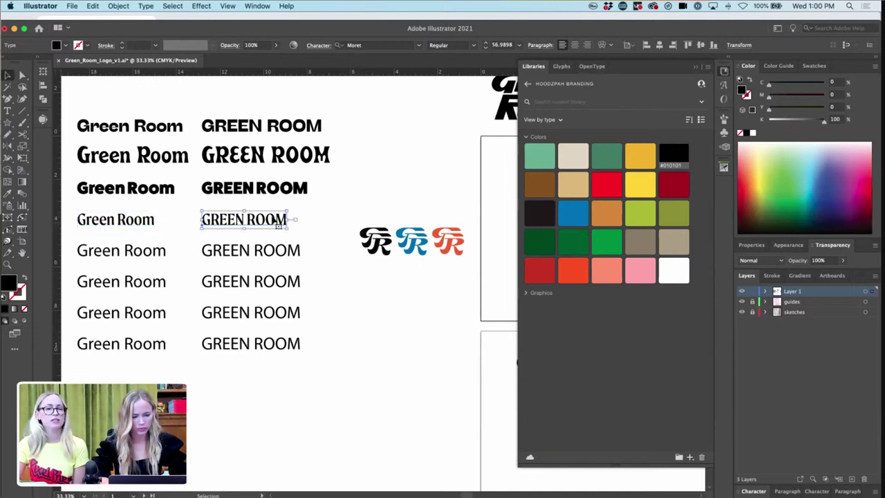
- Set both Green Room texts in the fifth row to the Montserrat ExtraBold font
left_click(125, 249)
left_click(264, 245, "shift")
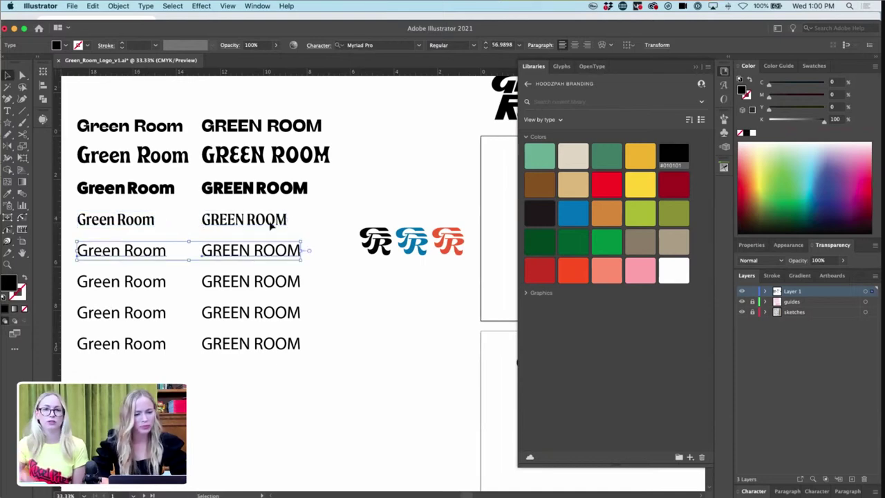
left_click(418, 45)
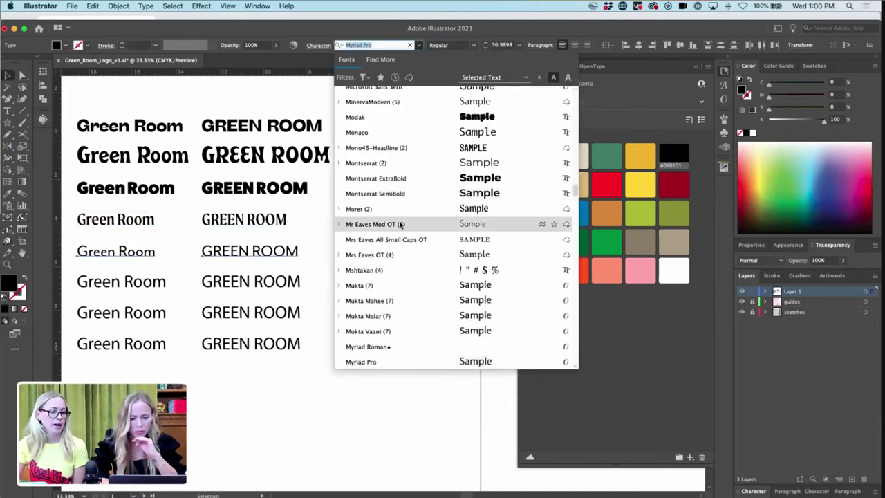
scroll(400, 215, "down", 5)
scroll(400, 224, "down", 5)
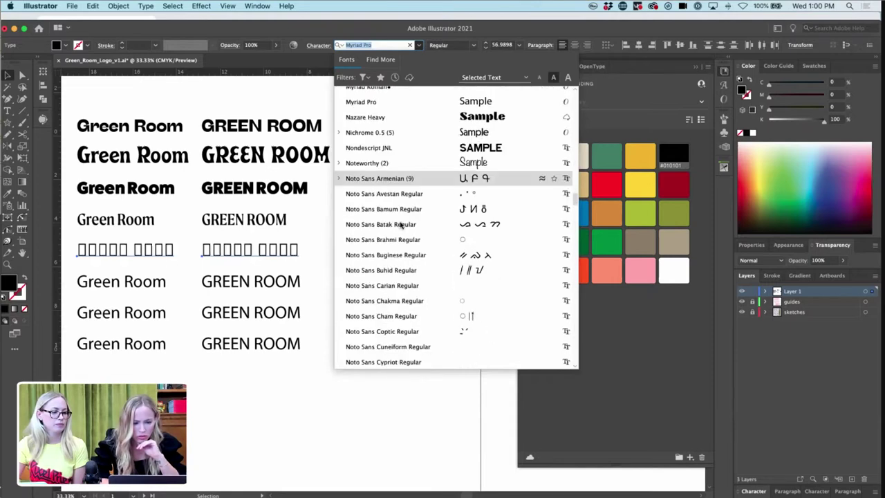
scroll(400, 224, "up", 10)
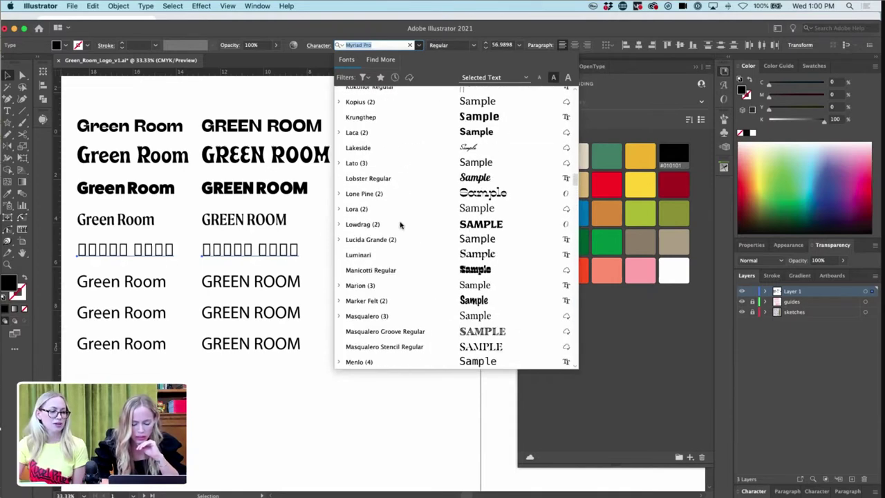
scroll(399, 224, "down", 3)
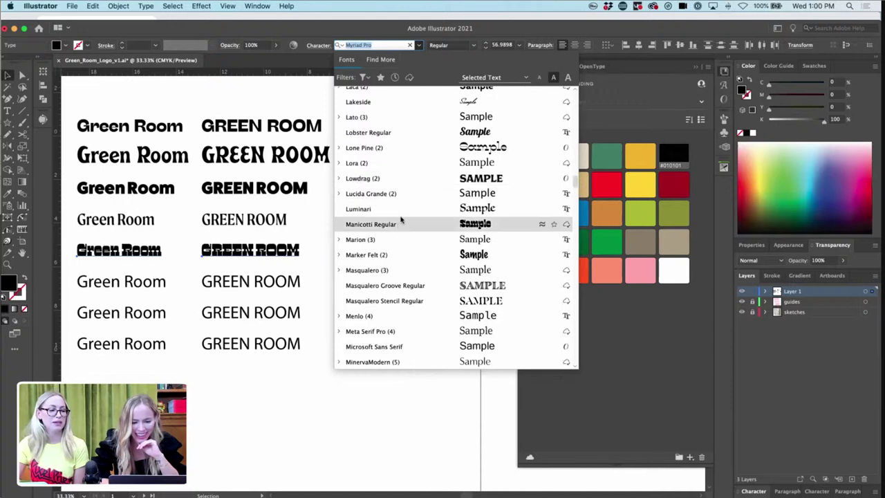
scroll(399, 223, "down", 6)
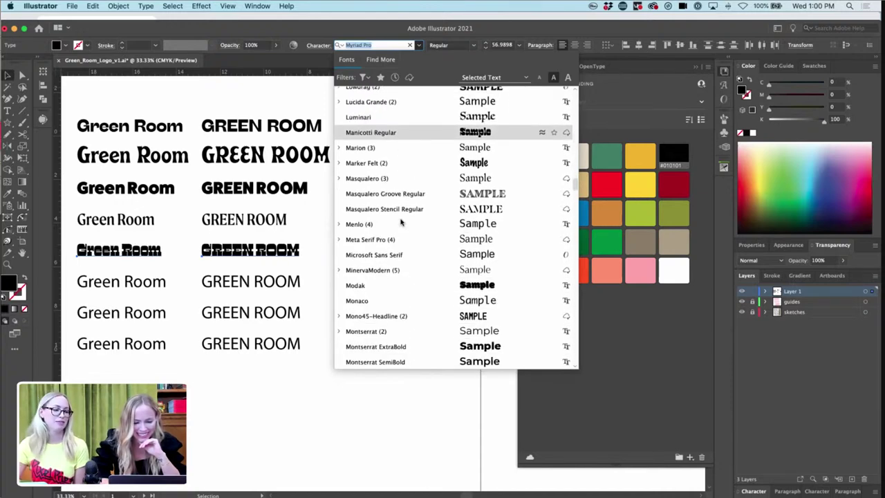
scroll(408, 285, "down", 1)
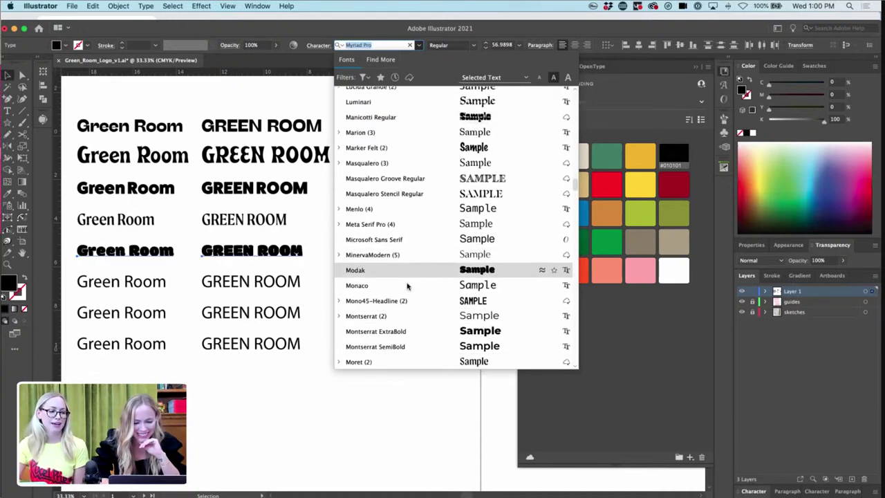
left_click(412, 331)
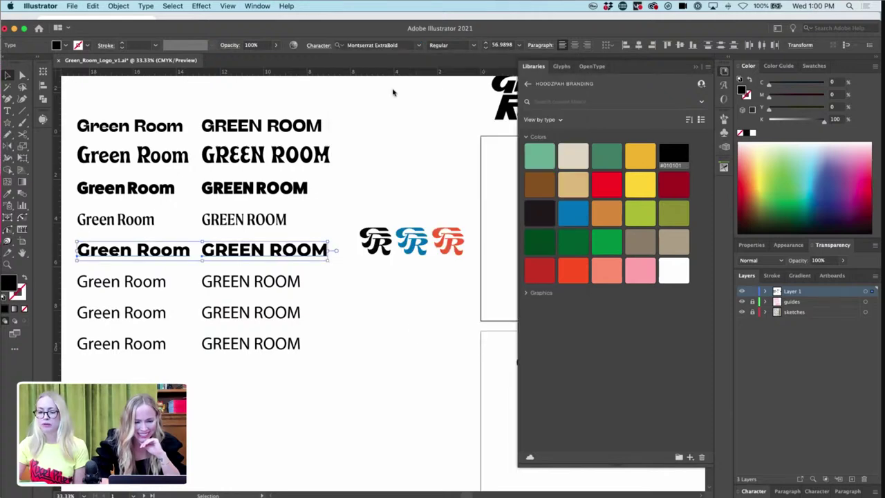
- Switch to Chrome, search for "adobe fonts" in a new tab and open the Adobe Fonts search page
left_click(419, 45)
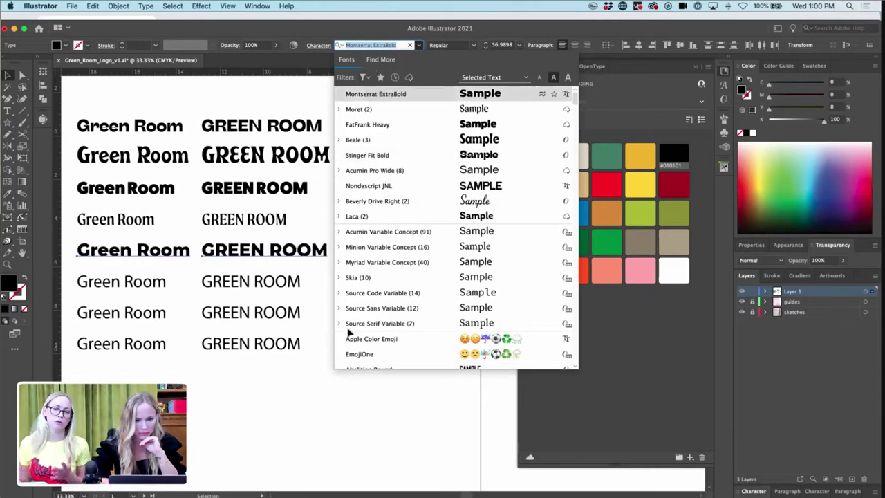
left_click(387, 60)
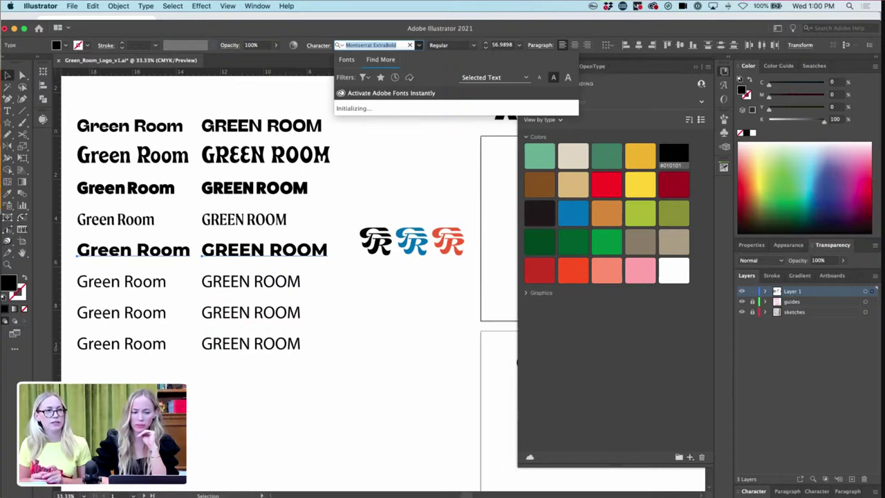
key("super+Tab")
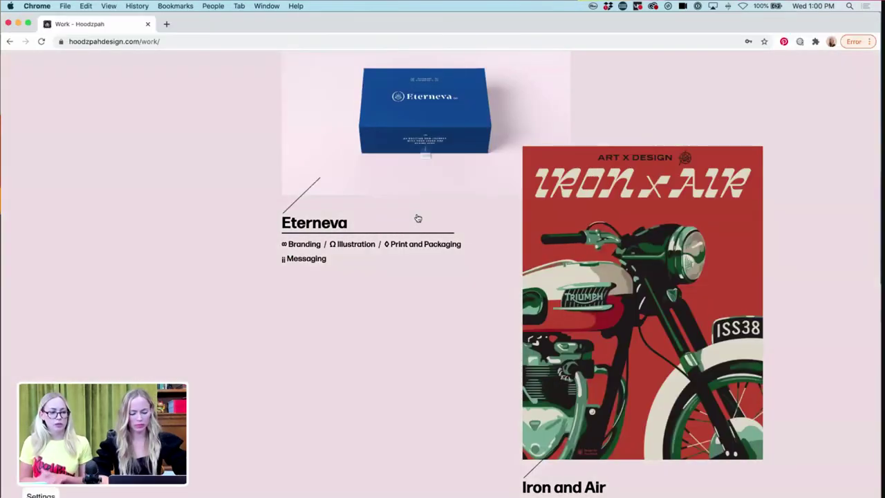
key("super+t")
type("adobe fonts")
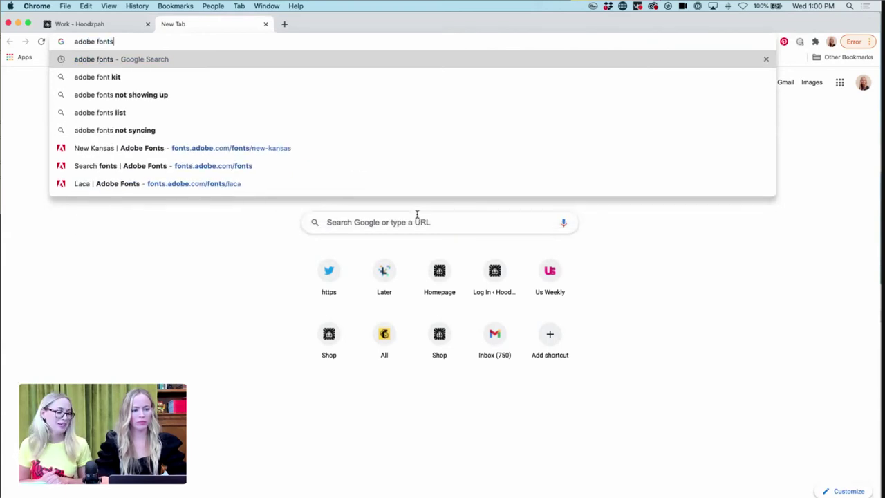
key("Return")
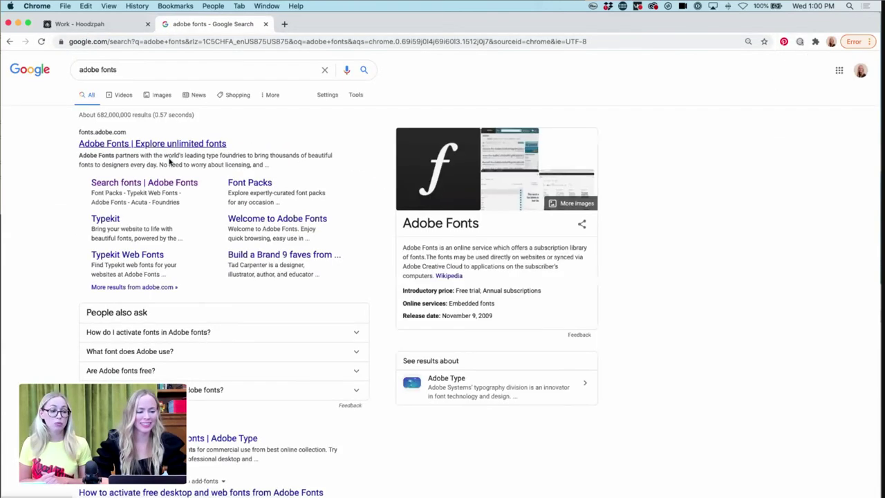
left_click(152, 185)
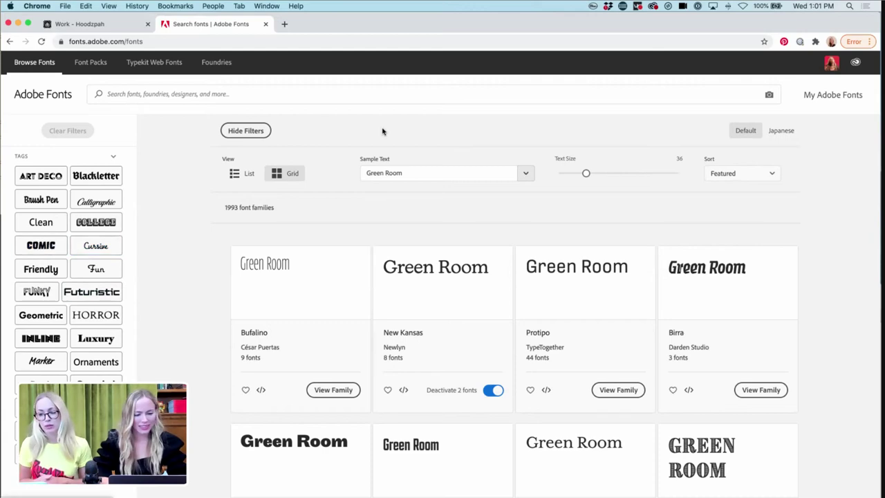
- Open the Maple font family and activate Maple Bold
scroll(312, 415, "down", 4)
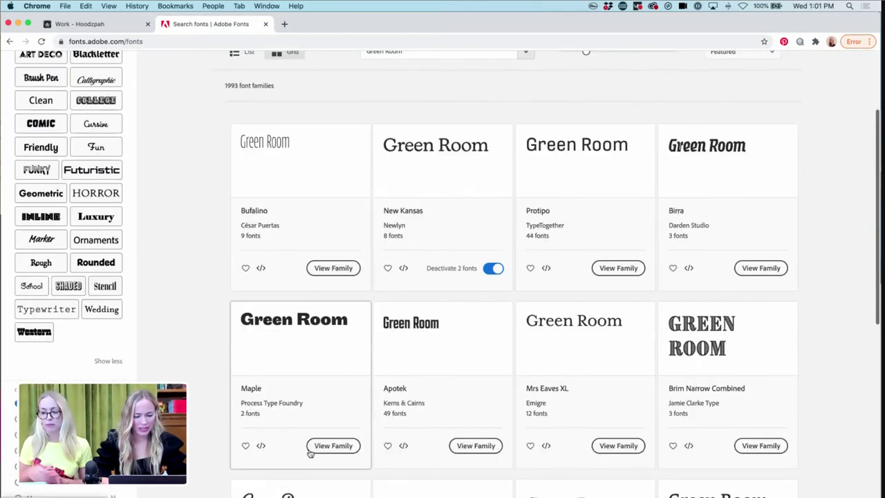
left_click(311, 342)
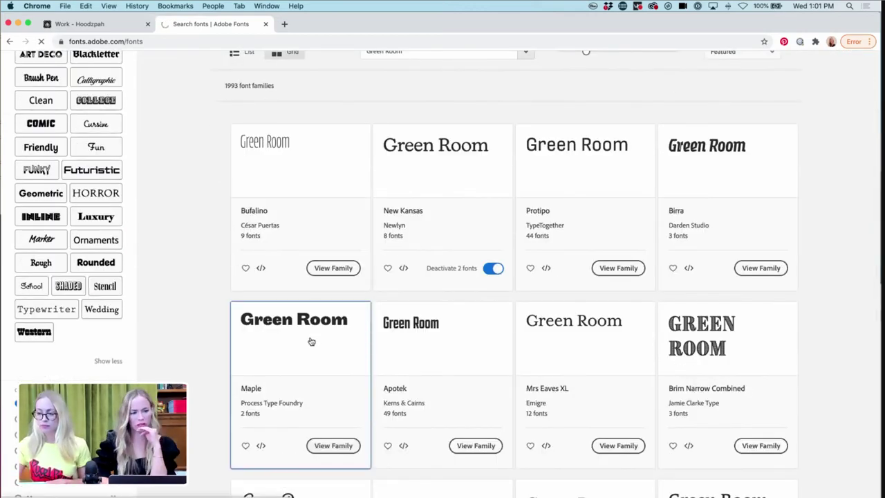
scroll(311, 342, "down", 2)
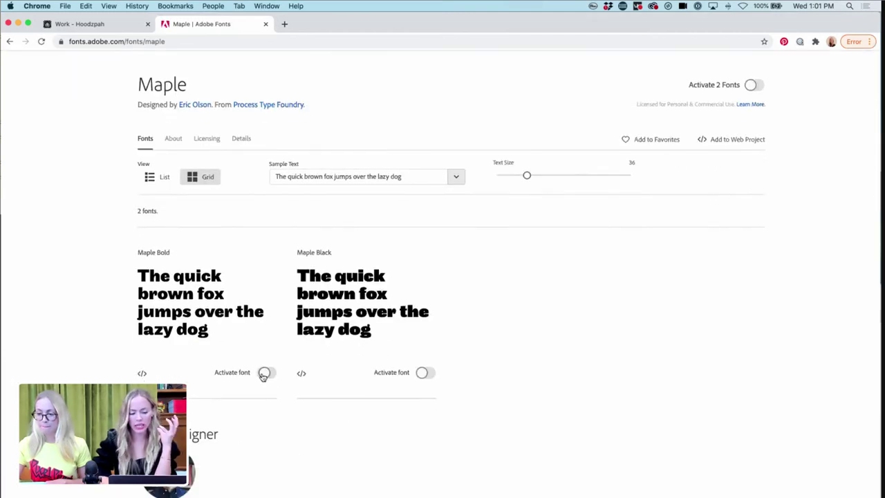
scroll(263, 374, "down", 2)
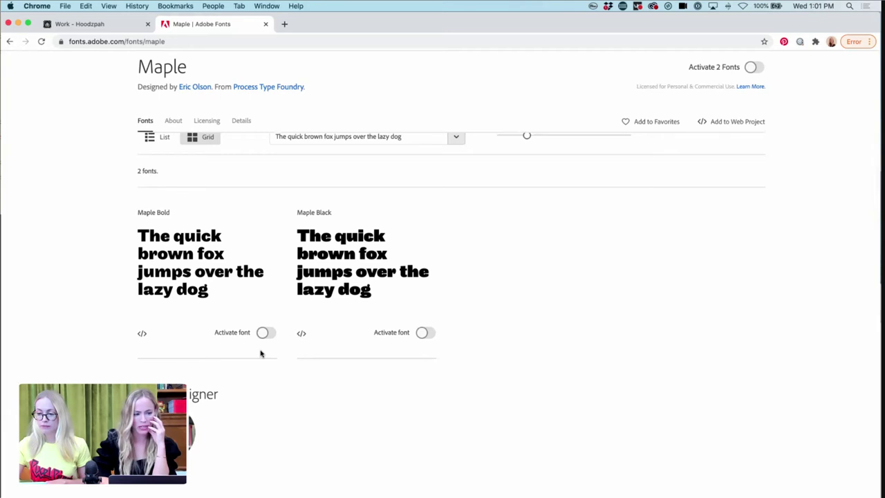
left_click(263, 332)
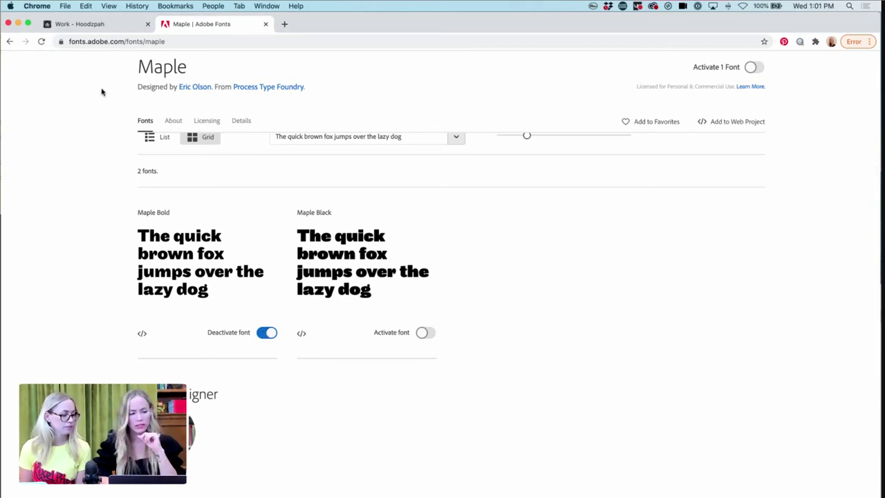
- Return to the font search results and browse the Green Room samples on pages 1 through 6 for suitable typefaces
left_click(10, 42)
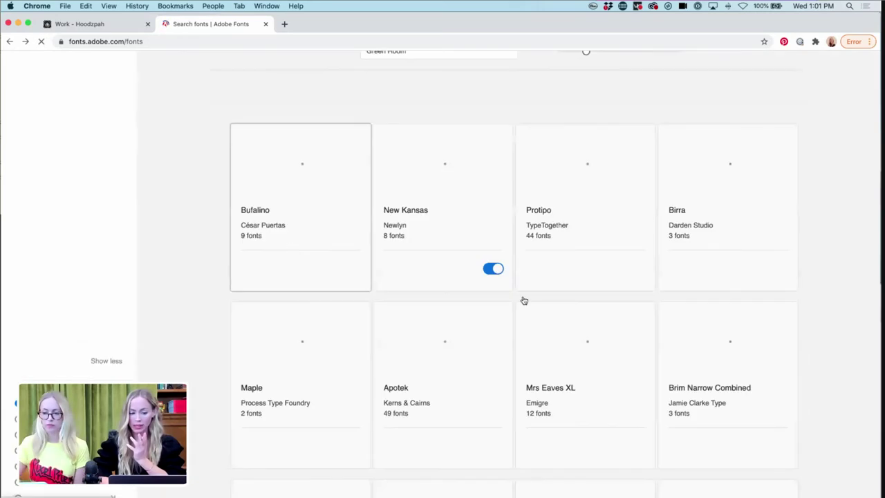
scroll(657, 316, "down", 5)
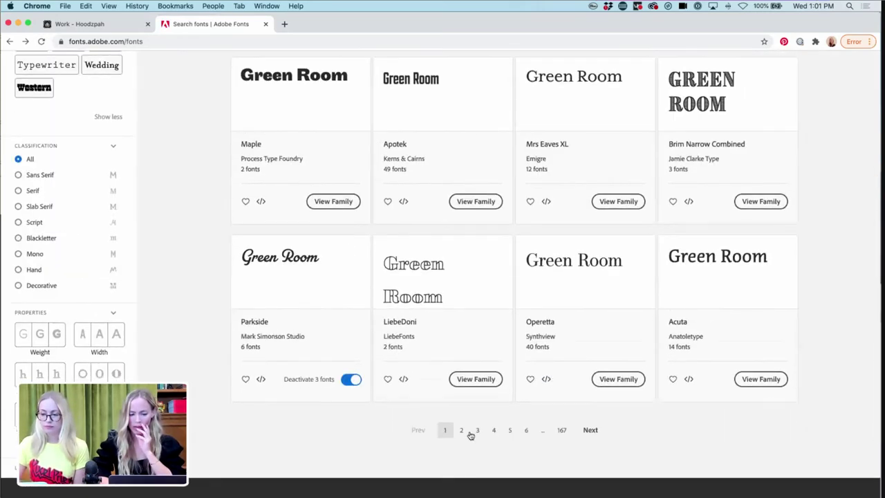
left_click(462, 431)
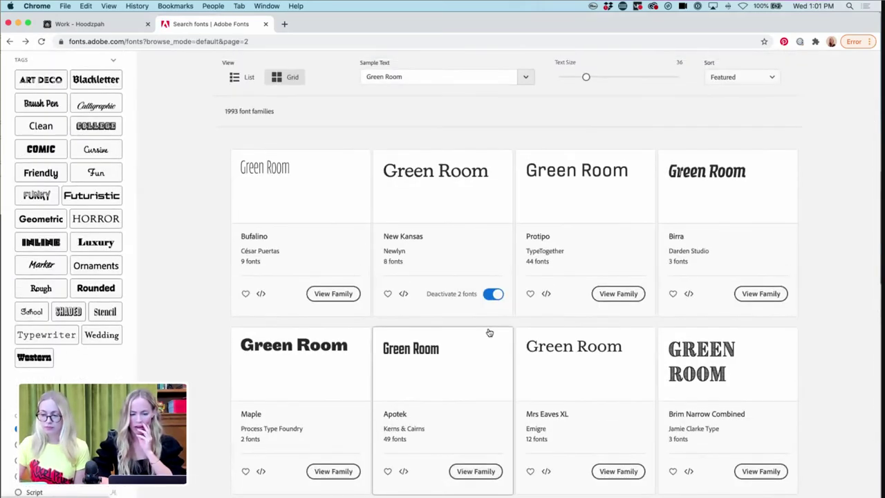
scroll(489, 332, "down", 5)
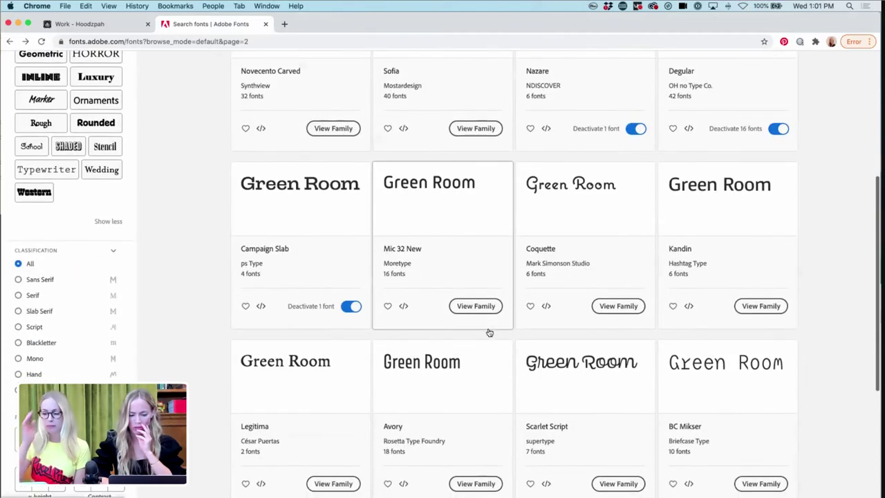
left_click(478, 402)
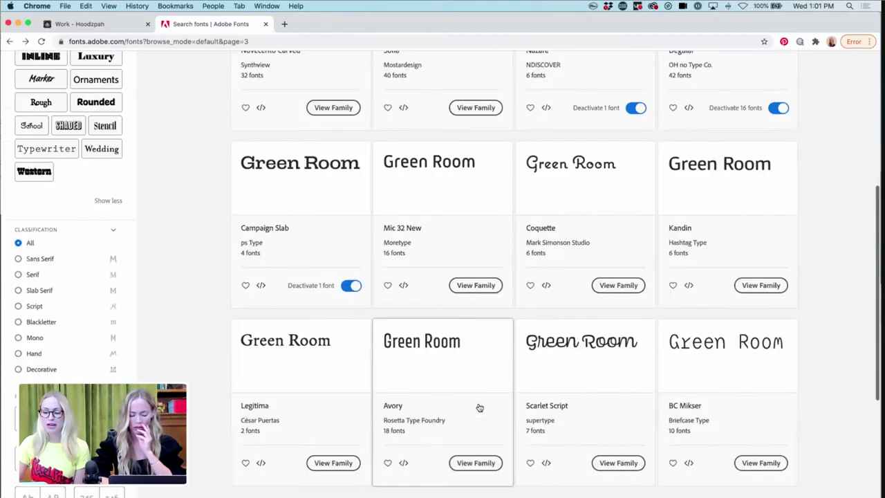
scroll(480, 282, "down", 5)
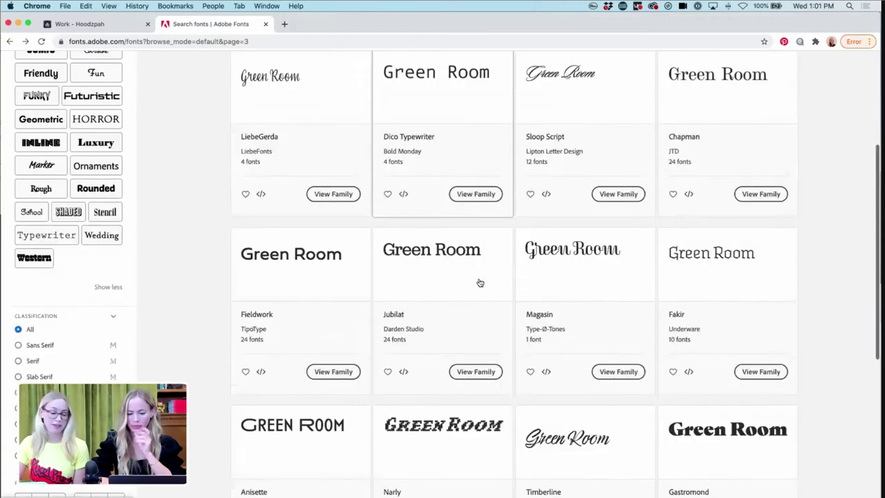
scroll(480, 282, "down", 2)
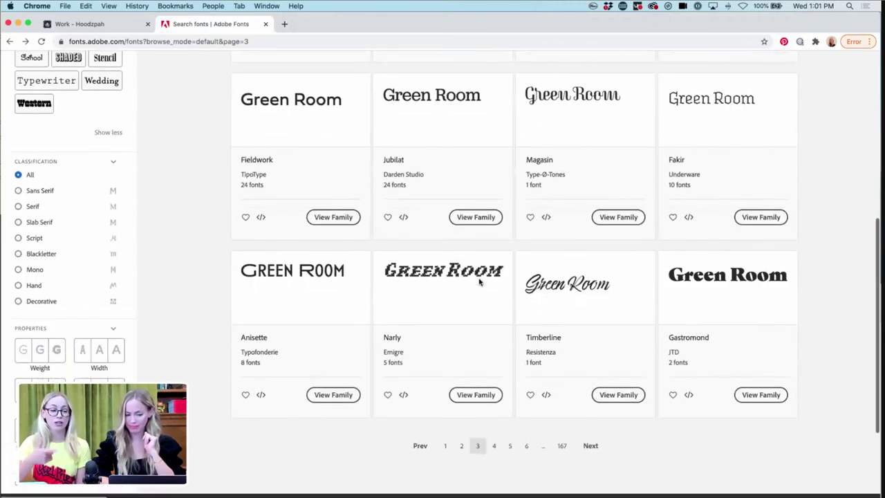
left_click(495, 447)
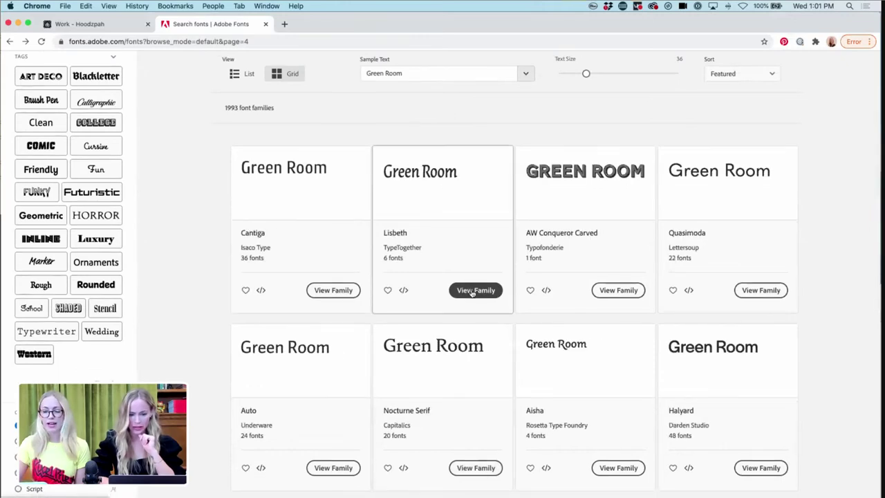
scroll(472, 294, "down", 5)
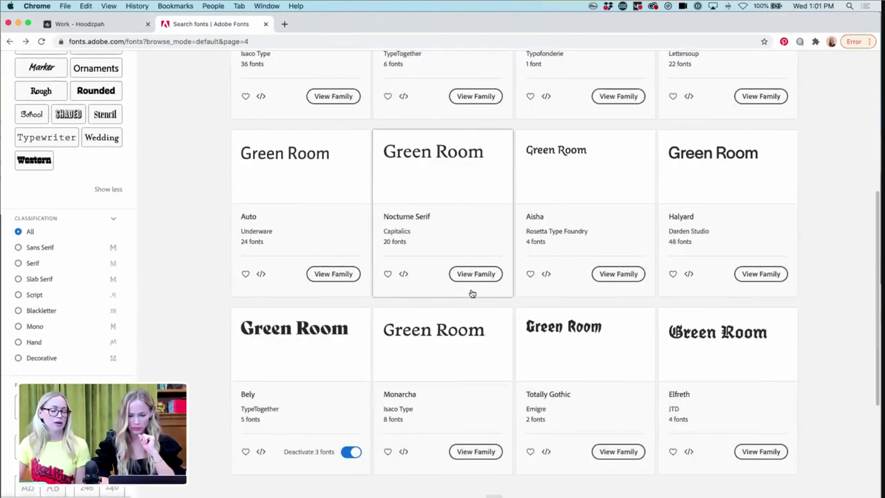
scroll(471, 293, "down", 2)
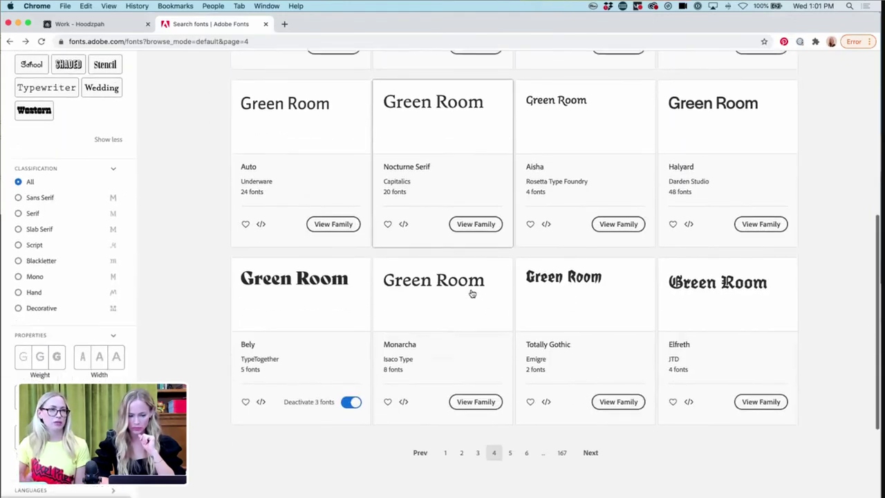
left_click(509, 452)
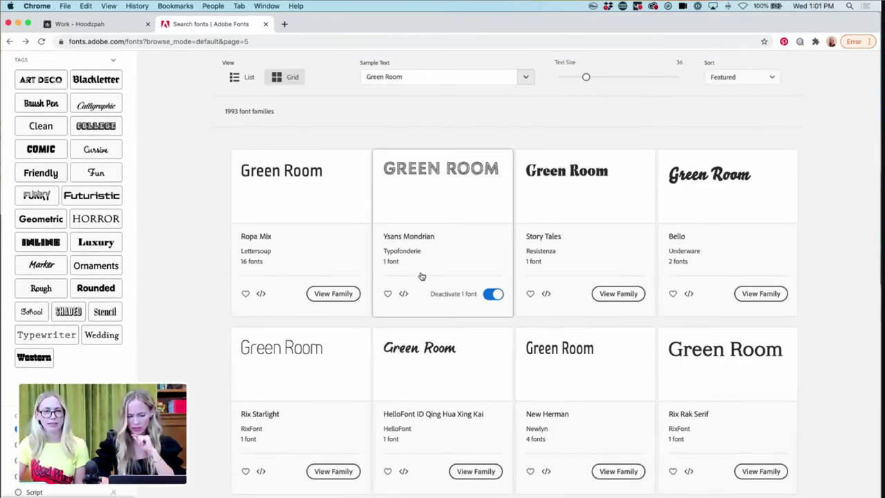
scroll(422, 277, "down", 5)
scroll(422, 276, "up", 6)
scroll(421, 277, "down", 5)
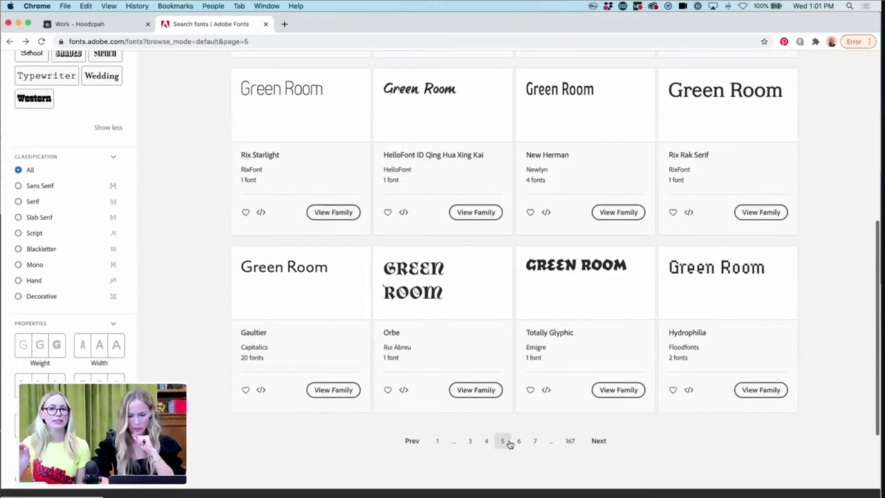
left_click(519, 441)
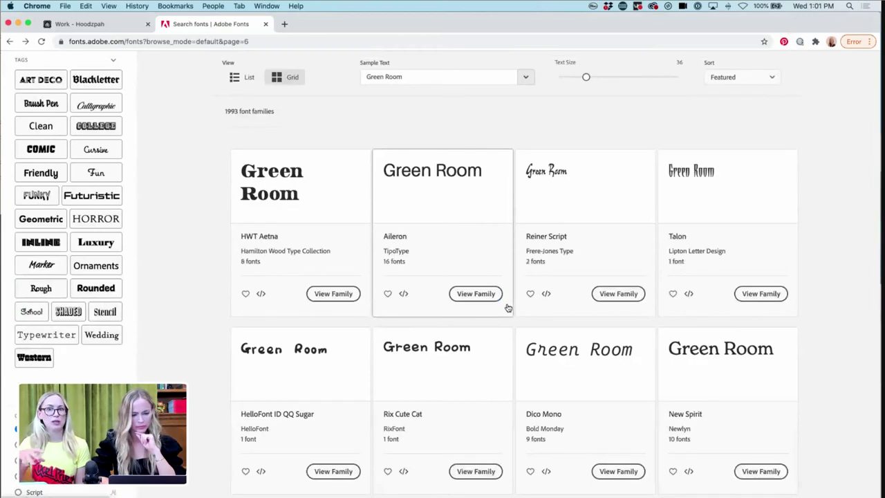
scroll(509, 308, "down", 5)
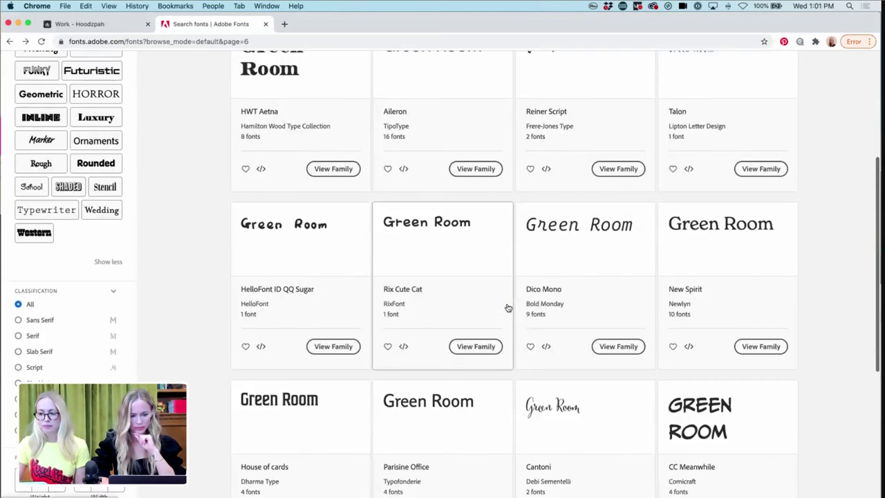
scroll(508, 308, "down", 3)
scroll(506, 306, "up", 4)
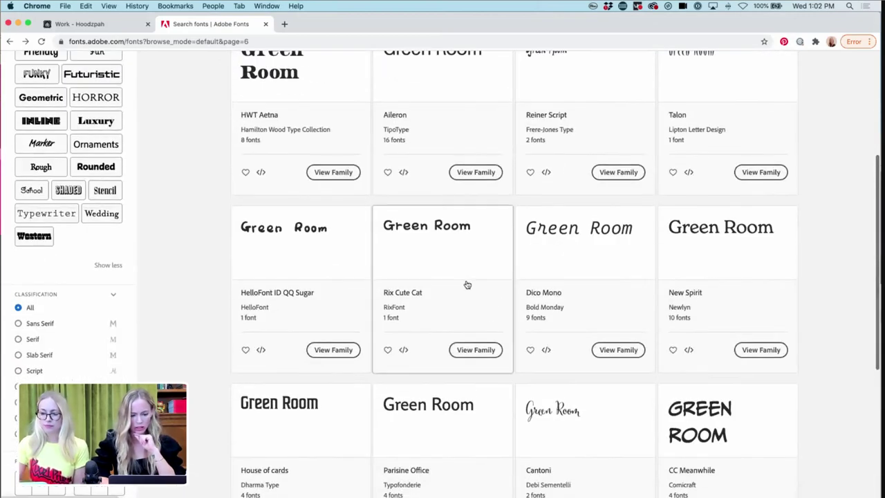
- Switch to Illustrator and set both Green Room texts in the fifth row to the Maple Bold font
key("super+Tab")
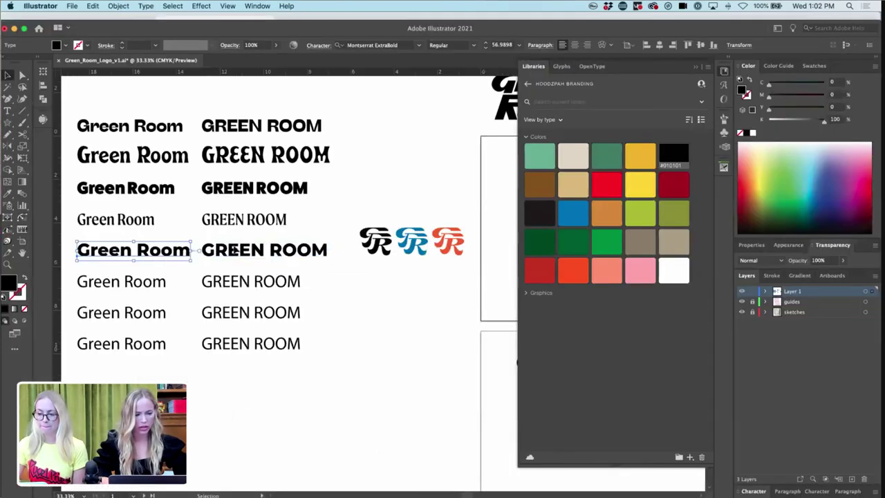
left_click(235, 250)
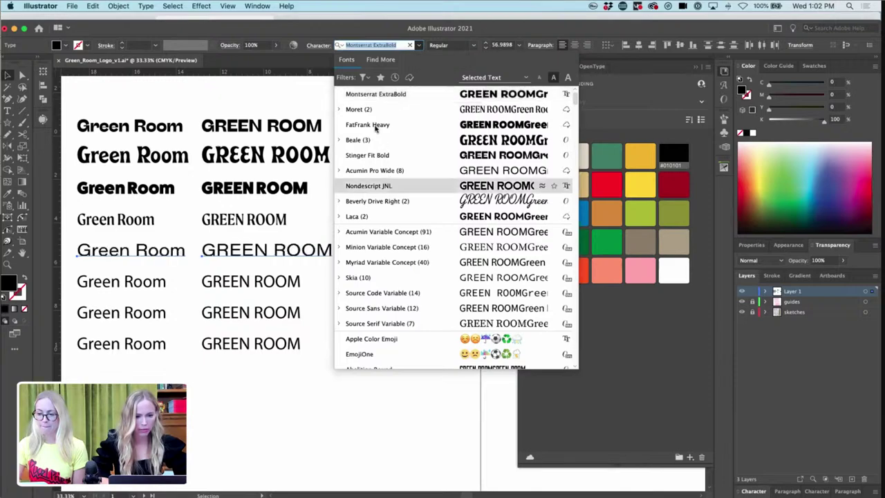
scroll(377, 131, "down", 5)
scroll(377, 138, "down", 20)
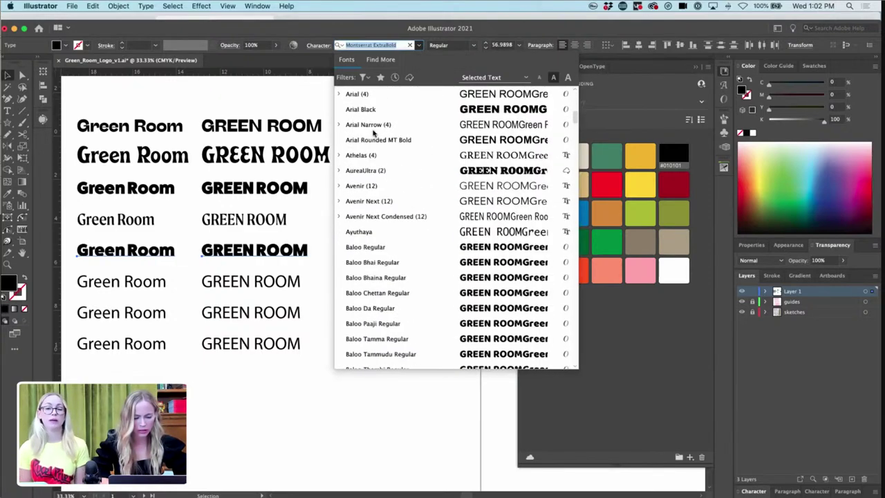
scroll(384, 249, "down", 10)
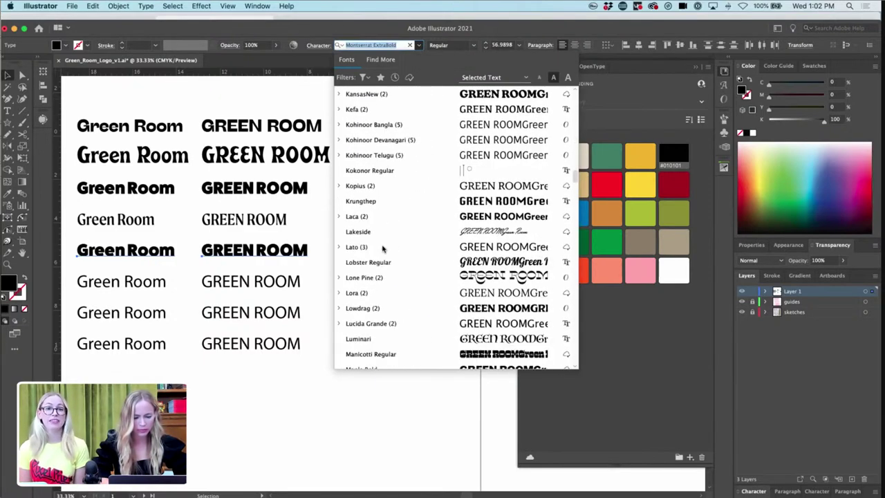
scroll(361, 339, "down", 3)
scroll(365, 208, "up", 1)
left_click(366, 177)
left_click(341, 328)
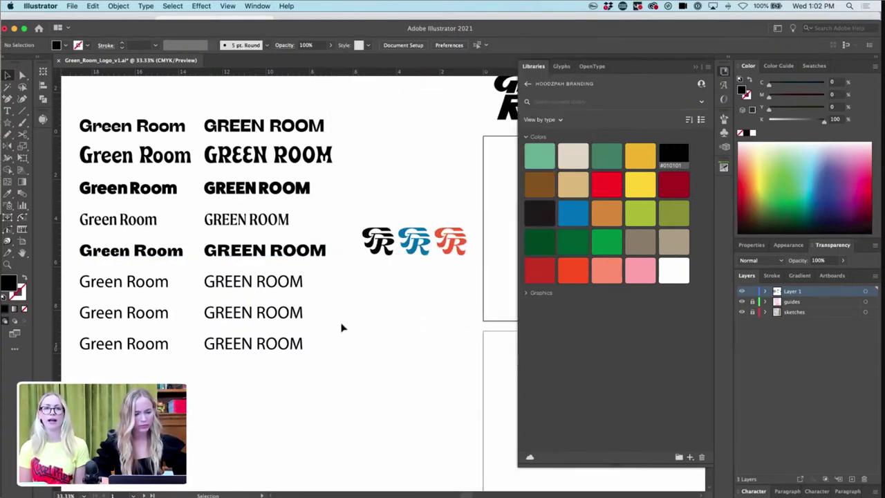
- Copy the mixed-case Green Room texts from the first and fifth rows and place them under the monograms on the two artboards
scroll(342, 326, "left", 3)
left_click(198, 259)
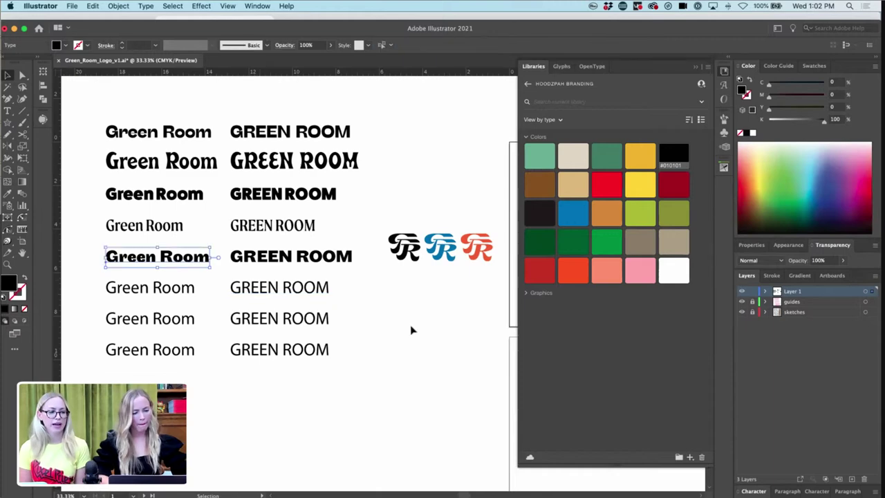
left_click(193, 138, "shift")
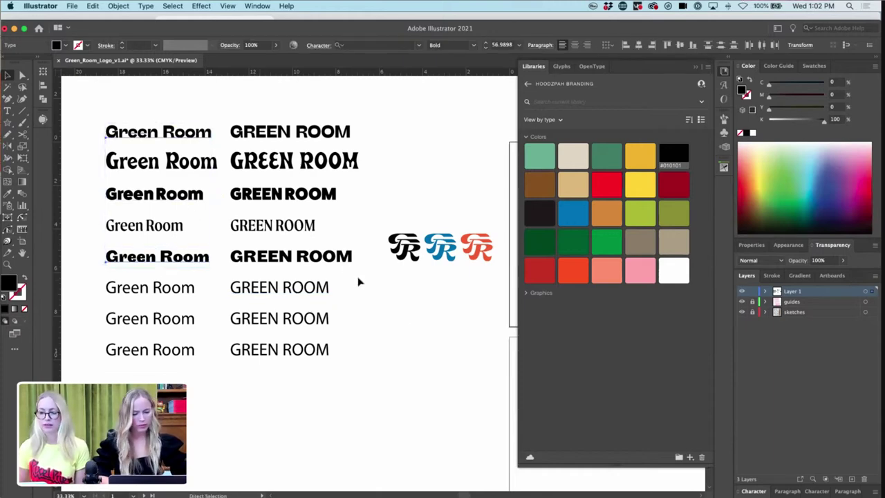
scroll(358, 282, "right", 2)
scroll(358, 281, "left", 5)
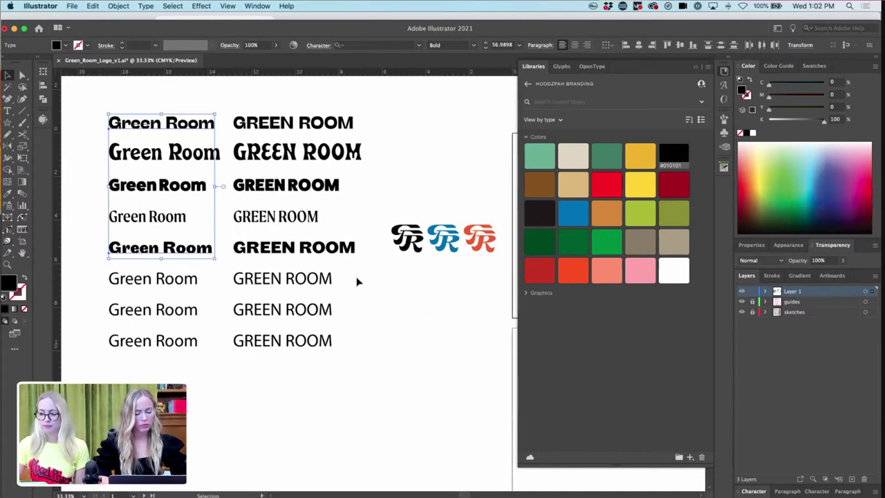
scroll(358, 282, "right", 2)
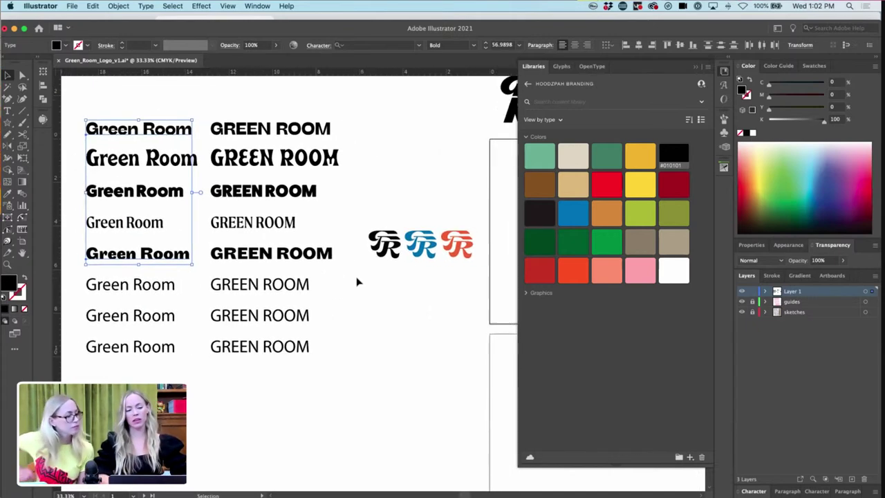
scroll(358, 282, "left", 2)
scroll(358, 281, "up", 1)
scroll(358, 282, "right", 10)
scroll(358, 282, "down", 3)
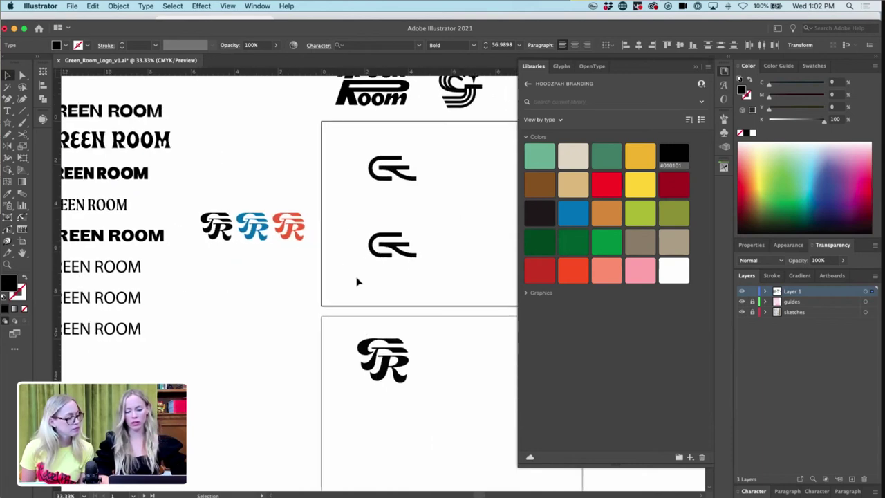
key("ctrl+v")
left_click_drag(394, 228, 354, 238)
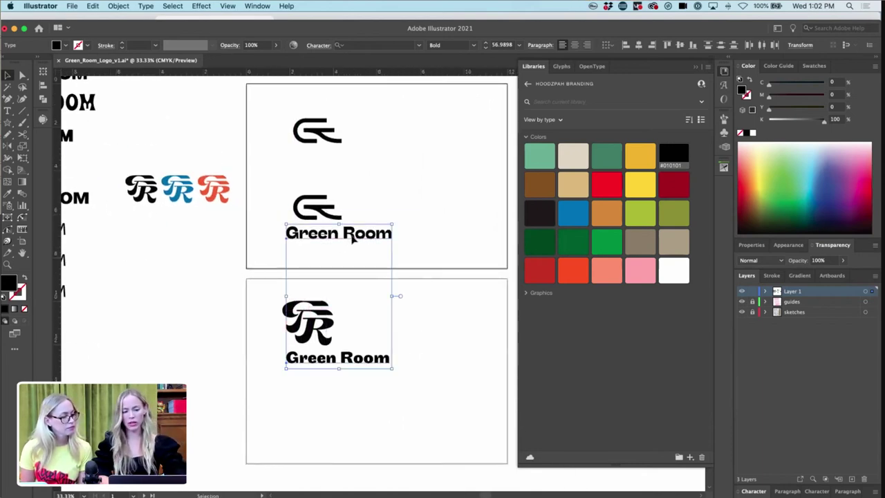
- Break the Maple Bold Green Room text on the lower artboard into two lines and position it just below the monogram
left_click(403, 257)
left_click_drag(373, 358, 367, 363)
double_click(341, 358)
key("BackSpace")
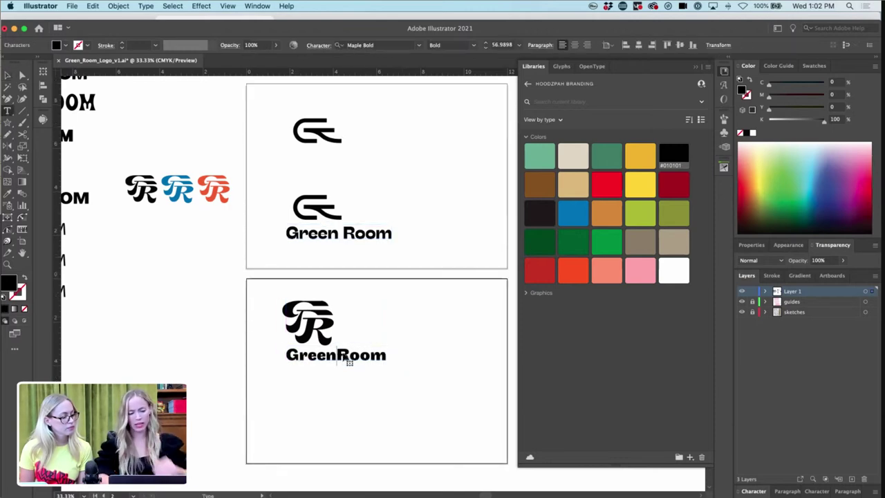
key("Return")
left_click(8, 74)
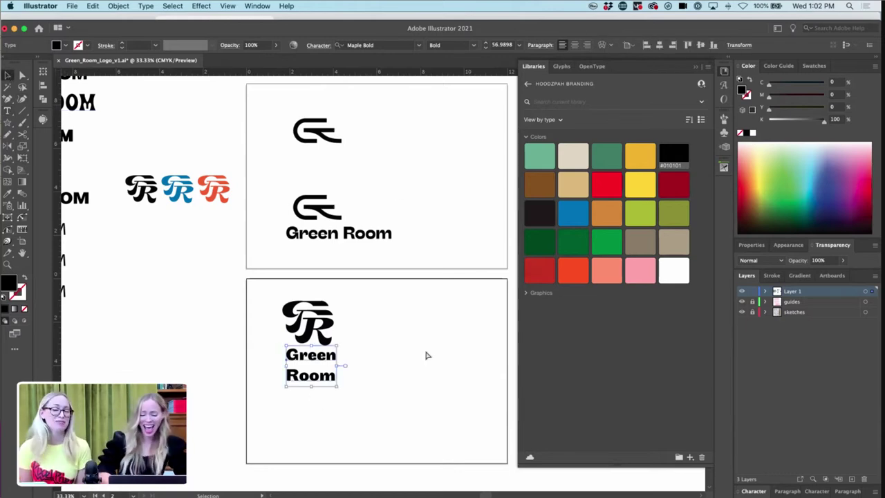
key("super+equal")
left_click_drag(403, 293, 404, 302)
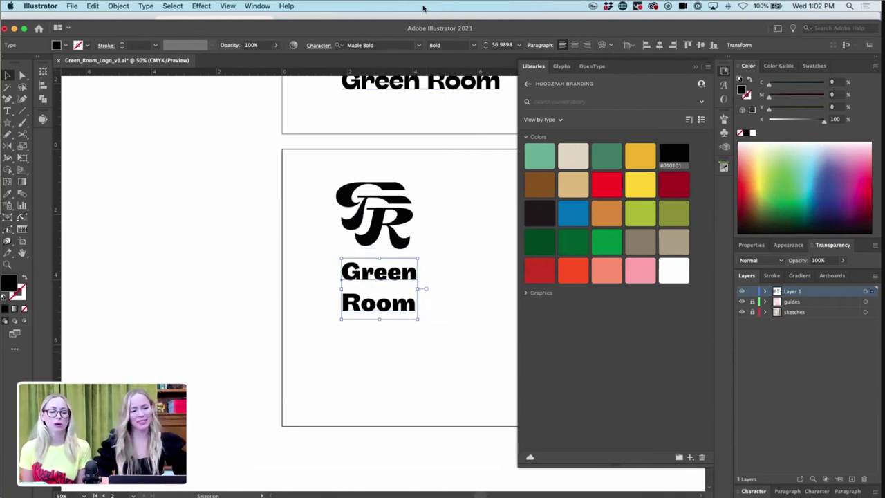
- Set the leading of the stacked Green Room text to 50 pt
scroll(461, 147, "up", 1)
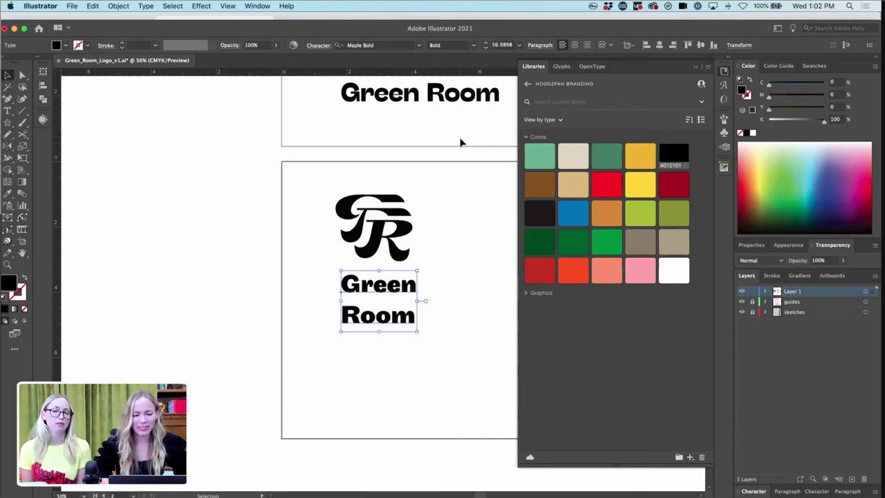
scroll(462, 142, "up", 4)
scroll(462, 142, "right", 3)
left_click(754, 491)
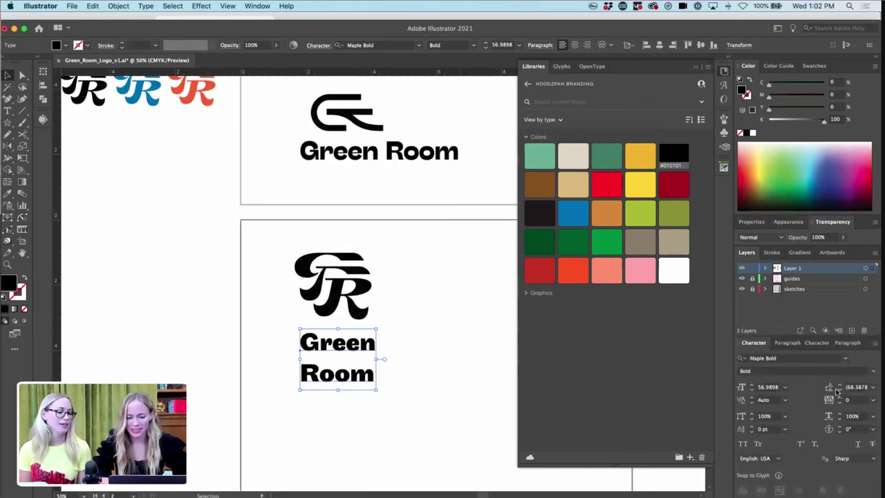
left_click(839, 391, "shift")
left_click(838, 390, "shift")
left_click(413, 348)
- Examine the stacked Green Room text and its monogram up close, comparing letter shapes, spacing and overall proportions
left_click(356, 351)
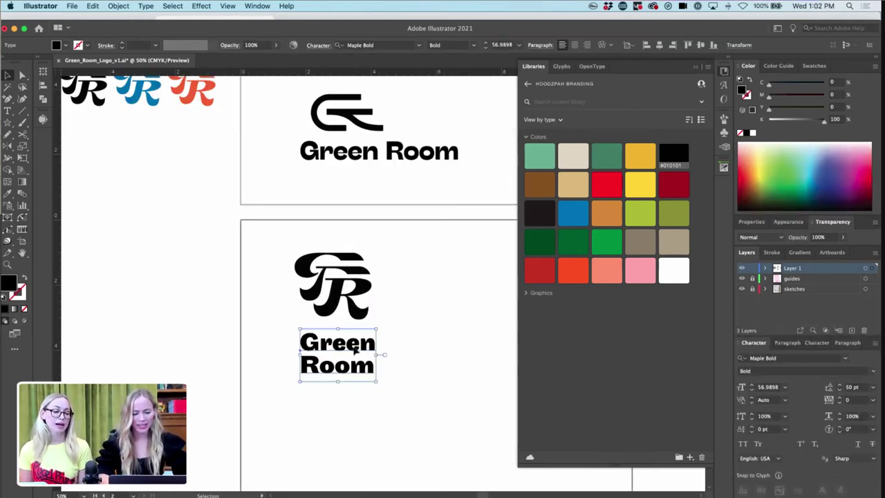
key("super+equal")
key("super+equal")
key("super+equal")
scroll(355, 352, "up", 2)
scroll(355, 352, "right", 1)
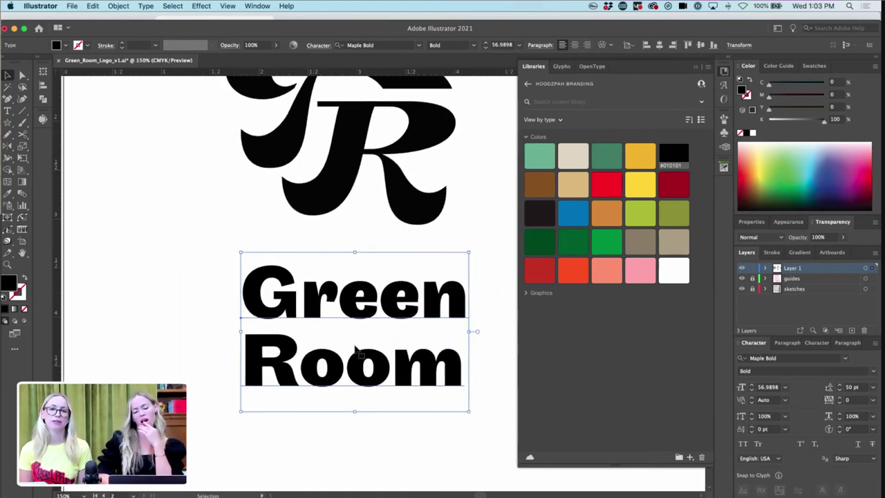
scroll(355, 351, "right", 2)
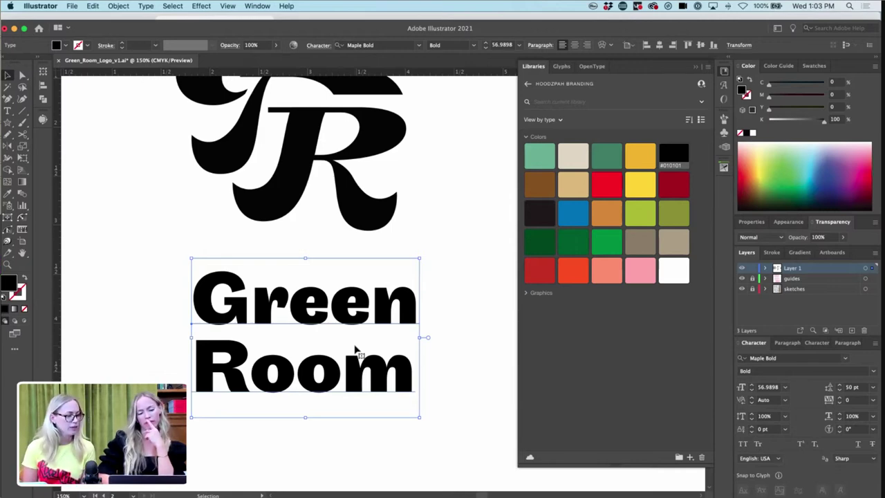
key("super+minus")
key("super+minus")
scroll(354, 349, "right", 3)
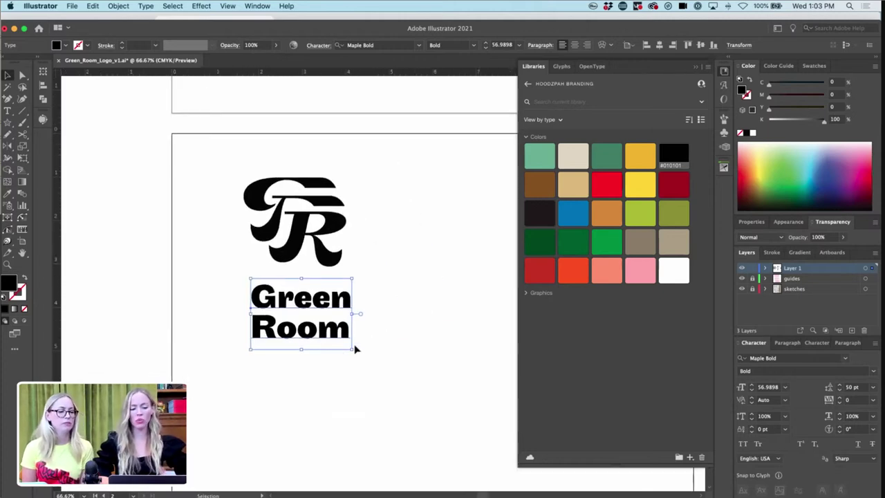
- Duplicate the stacked monogram and Green Room lockup on the lower artboard, placing the copy to the right of the original
scroll(356, 344, "down", 3)
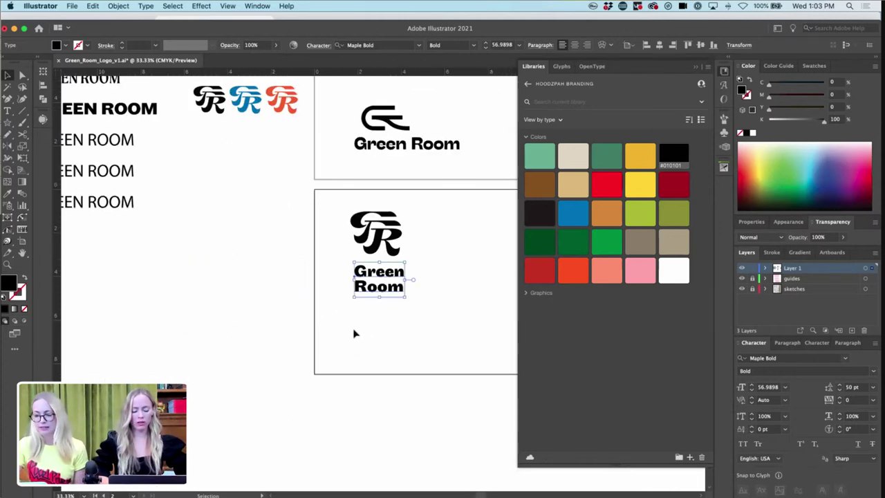
scroll(354, 334, "up", 2)
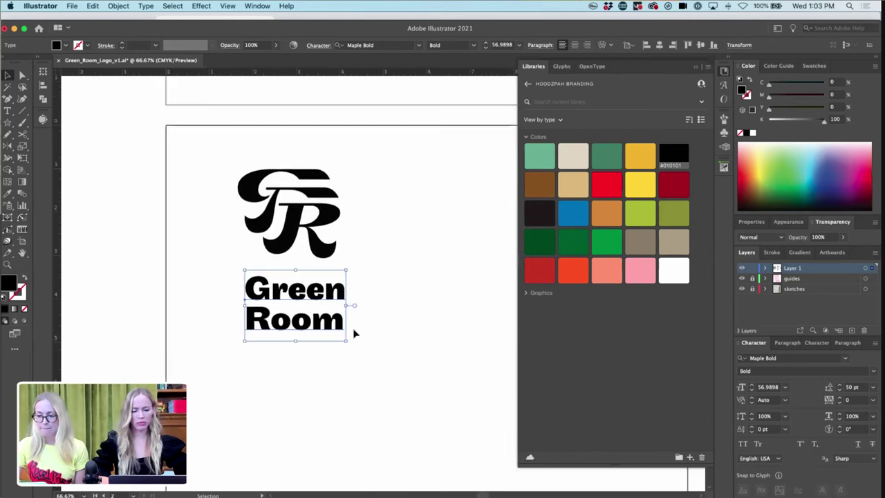
left_click(322, 216)
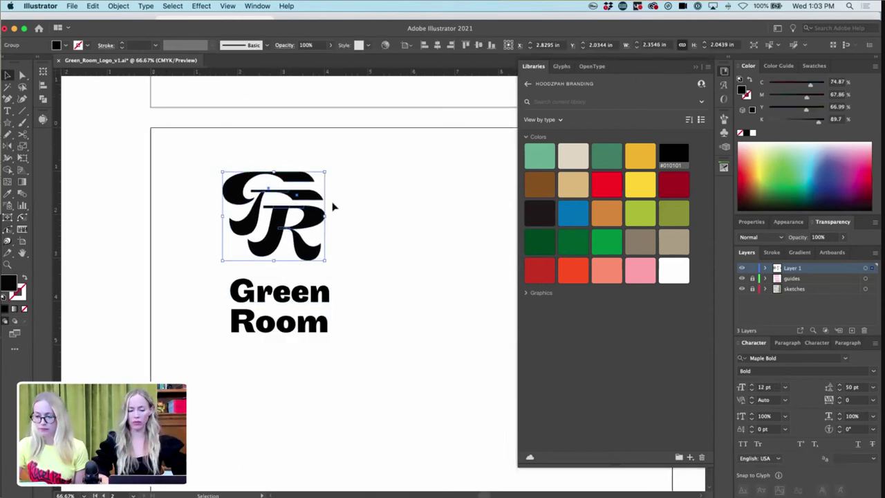
left_click_drag(380, 288, 323, 308)
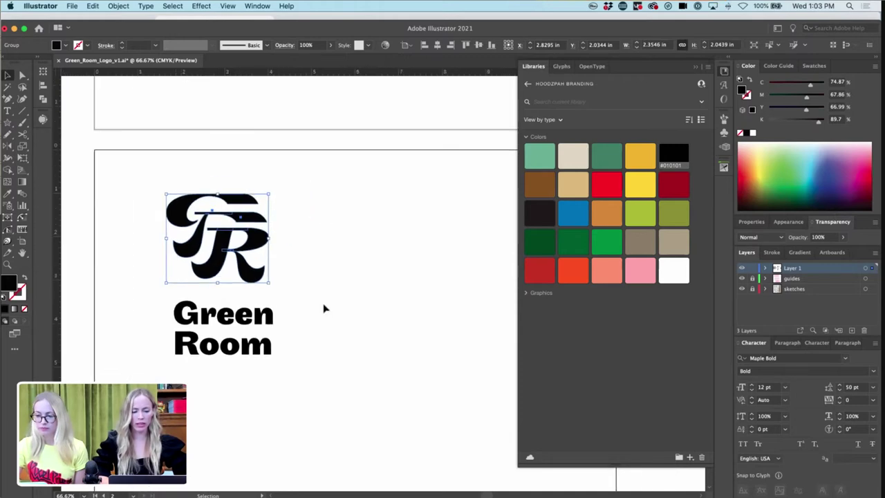
key("super+minus")
scroll(269, 318, "right", 3)
scroll(282, 306, "down", 1)
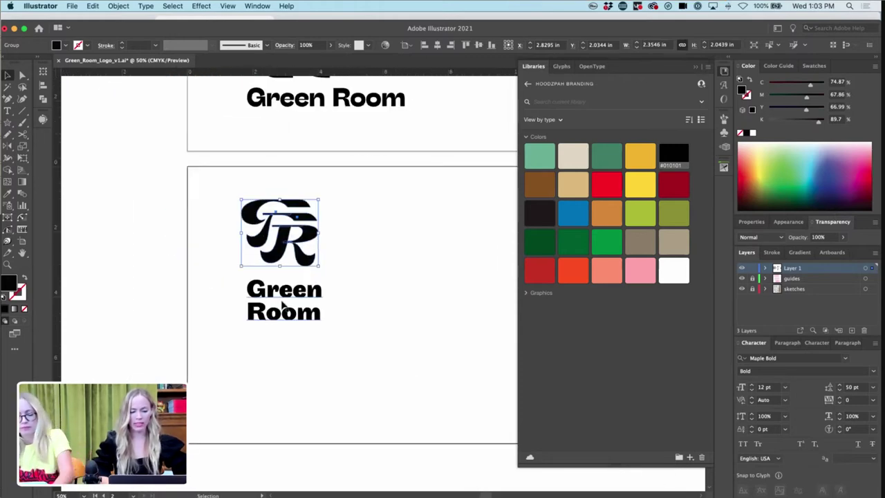
left_click(273, 292, "shift")
scroll(211, 346, "right", 3)
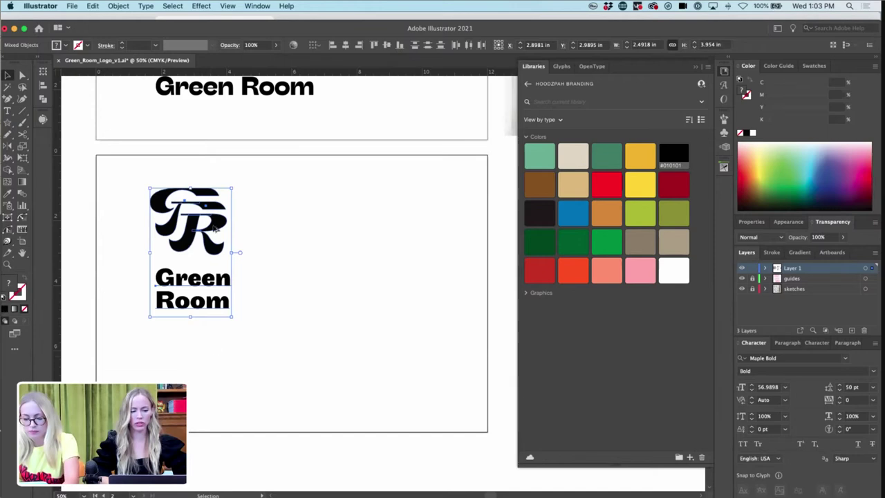
left_click_drag(215, 229, 357, 228)
- Turn the copy into a horizontal lockup with the two-line text beside the monogram, scaling the monogram down to about the text's height
left_click(407, 286)
left_click_drag(371, 291, 446, 248)
left_click_drag(455, 214, 451, 221)
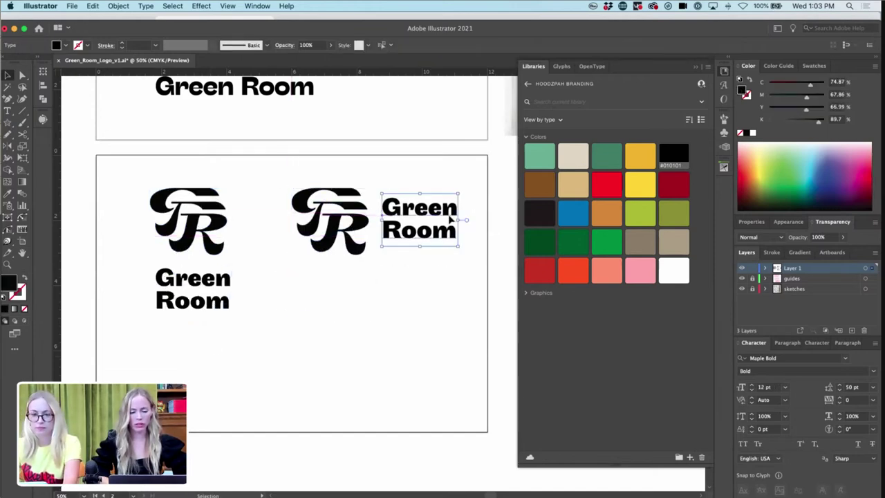
left_click(378, 171)
left_click(293, 223)
left_click_drag(292, 222, 319, 222)
left_click(395, 234)
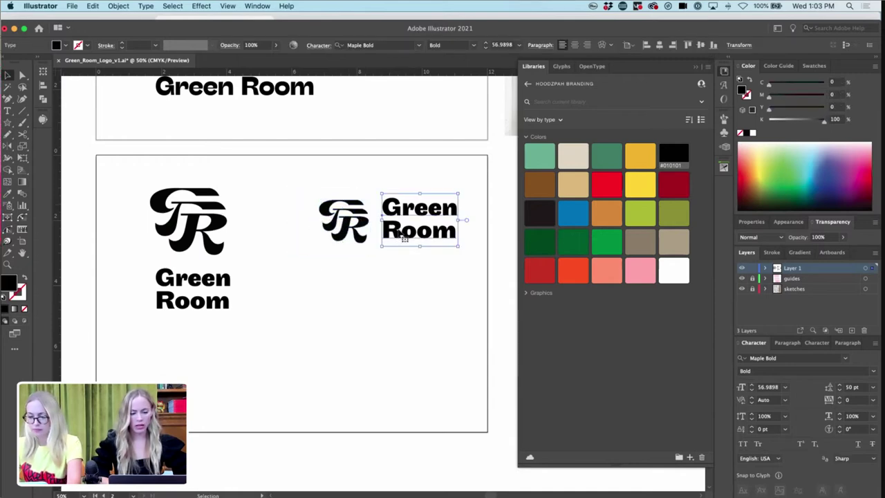
- Draw a solid black circle about 0.45 in wide above the line-style GR monogram that sits over the Green Room text
scroll(404, 238, "up", 5)
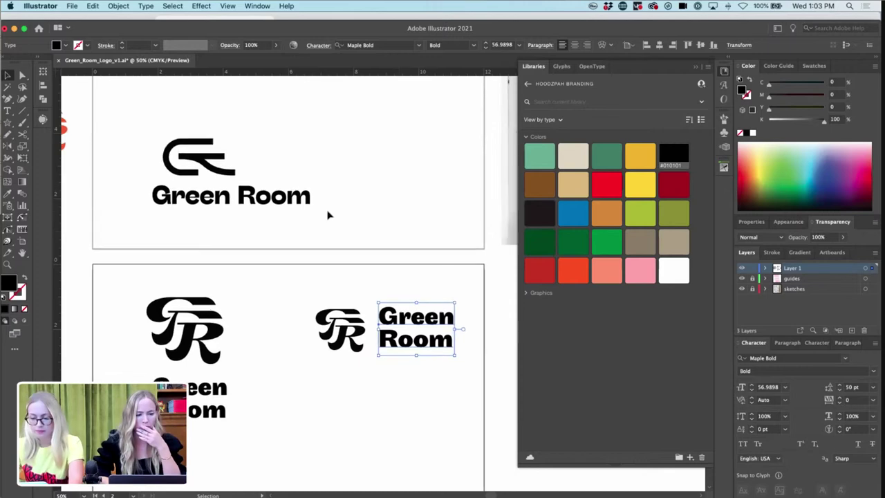
scroll(328, 215, "up", 4)
scroll(328, 215, "left", 1)
left_click(297, 302)
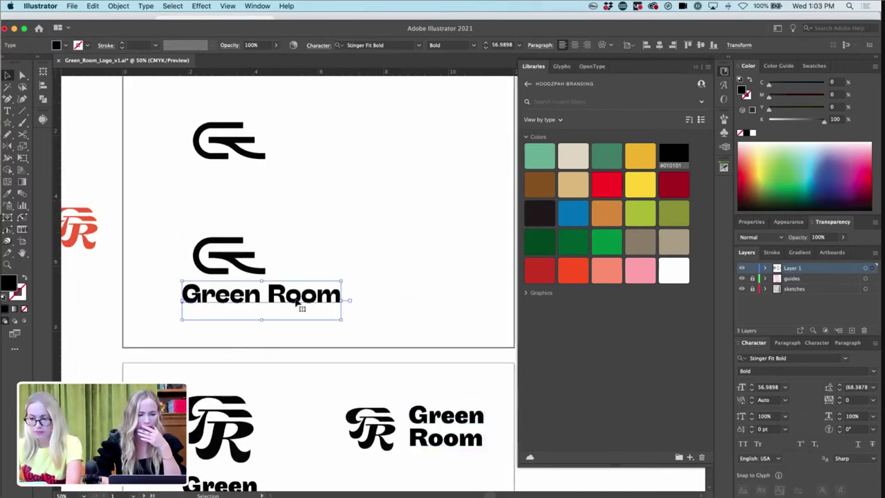
key("super+equal")
scroll(296, 302, "up", 2)
scroll(296, 302, "right", 2)
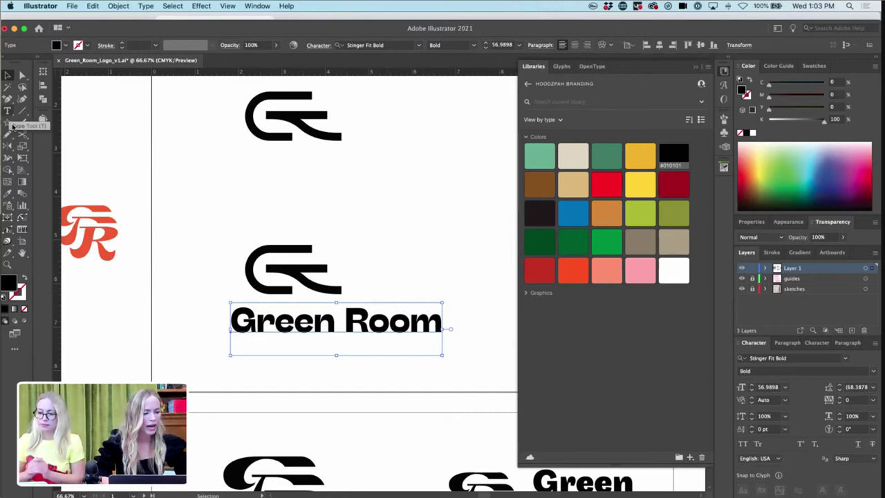
left_click_drag(7, 122, 48, 147)
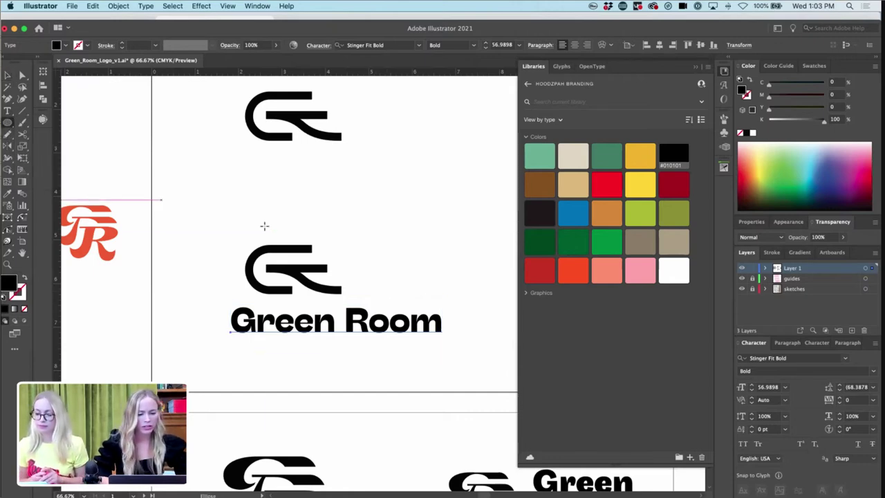
left_click_drag(301, 228, 310, 237)
key("v")
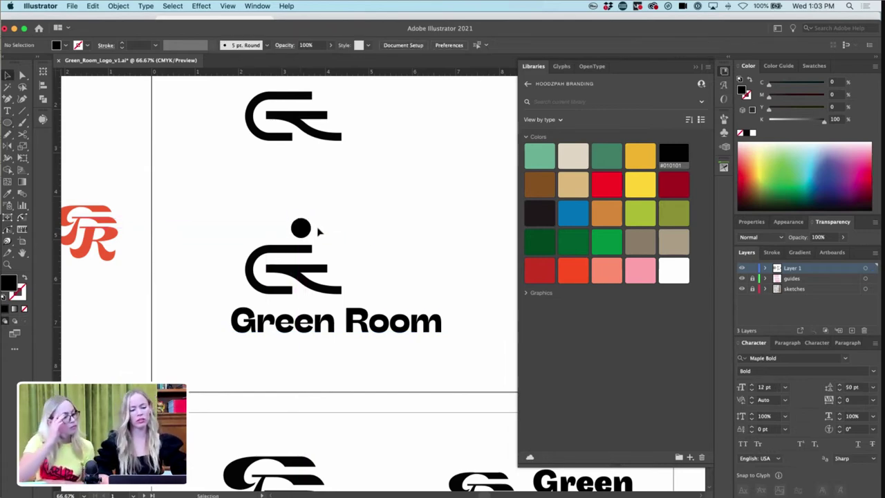
- Move the small black circle to just beyond and above the right end of the monogram's top bar
left_click(358, 227)
key("super+minus")
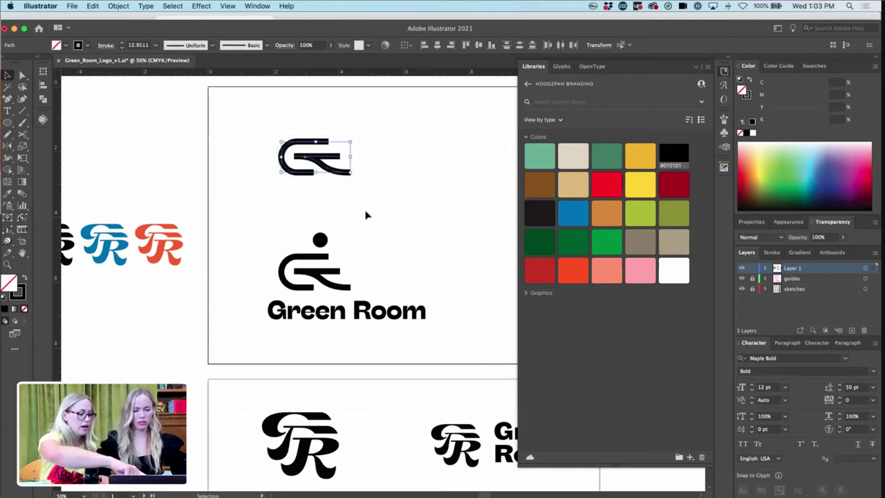
left_click_drag(320, 240, 345, 256)
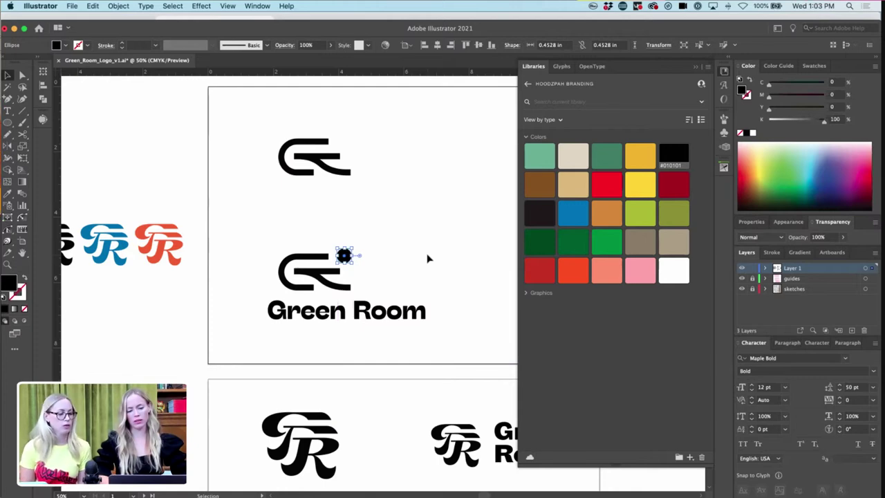
left_click(428, 258)
key("a")
left_click_drag(343, 274, 350, 271)
key("super+shift+a")
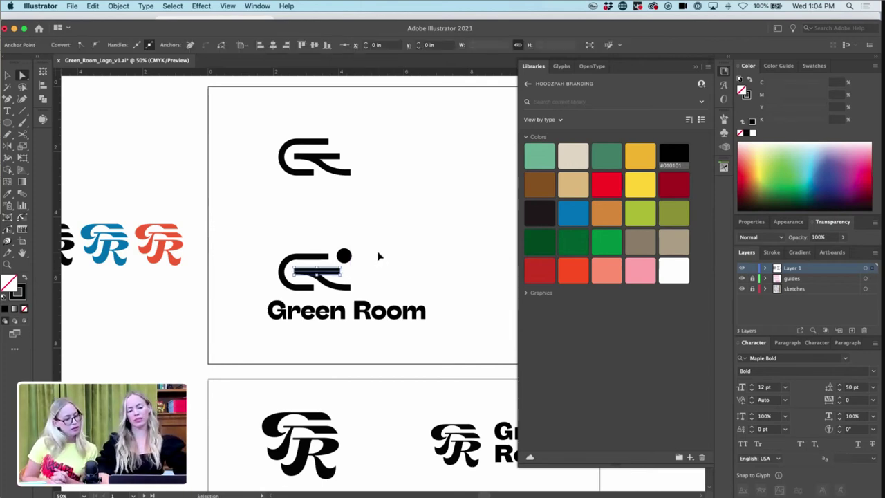
left_click(345, 254)
left_click_drag(345, 255, 340, 249)
left_click(411, 291)
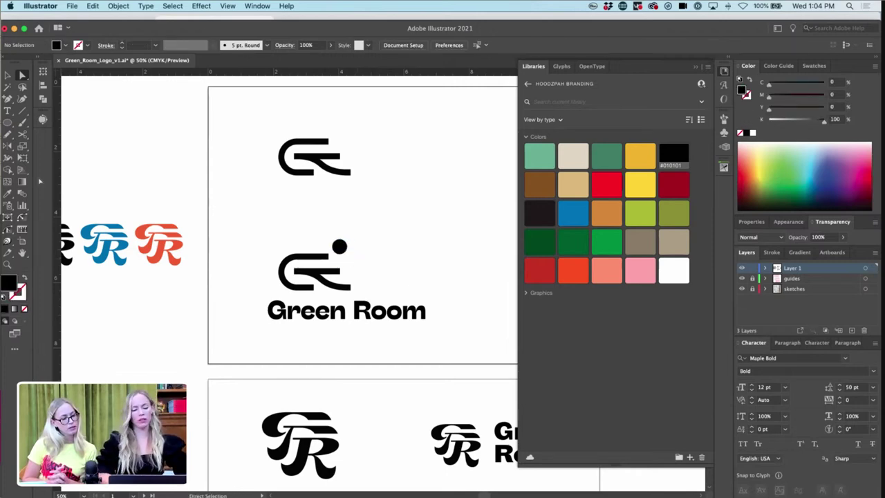
- Draw a circle about 2.79 in wide over the top GR monogram, fill it with green #84B7A0 and send it to the back
left_click_drag(9, 123, 69, 146)
left_click_drag(313, 158, 358, 201)
left_click(540, 156)
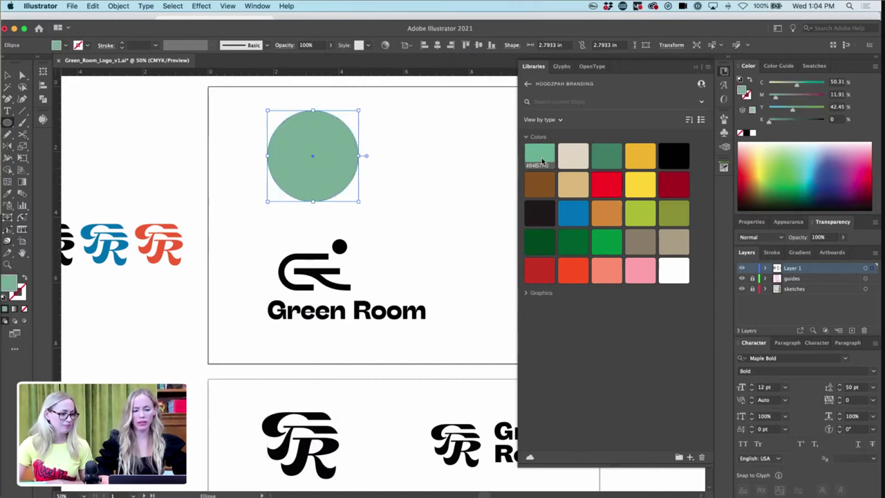
key("super+shift+bracketleft")
- Nudge the green circle down slightly so the GR monogram sits centred in it
key("v")
left_click(379, 161)
left_click(350, 141)
key("Down")
key("Down")
key("Down")
key("Down")
key("super+shift+a")
key("super+minus")
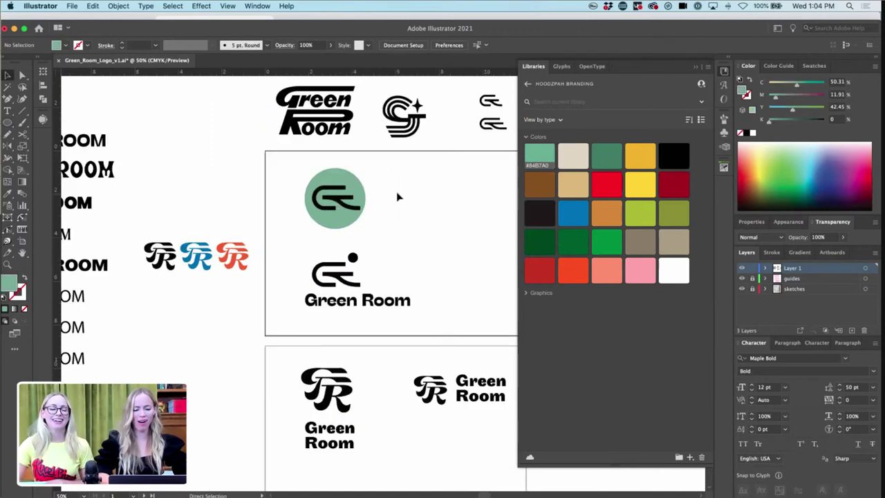
- Examine the GR monogram lockups on the upper artboard and compare them with the scanned sketches beside it
left_click_drag(292, 323, 293, 319)
left_click_drag(397, 245, 302, 327)
scroll(319, 302, "right", 2)
key("super+shift+a")
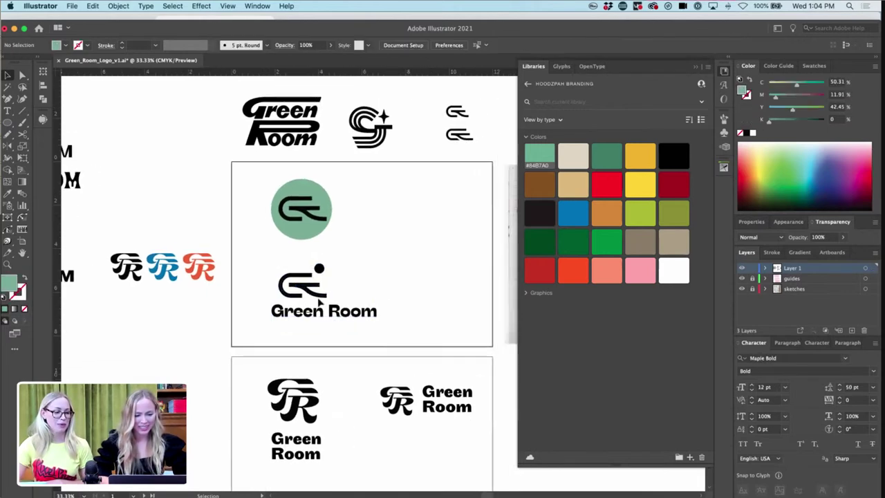
scroll(321, 303, "right", 2)
left_click(320, 297)
key("super+equal")
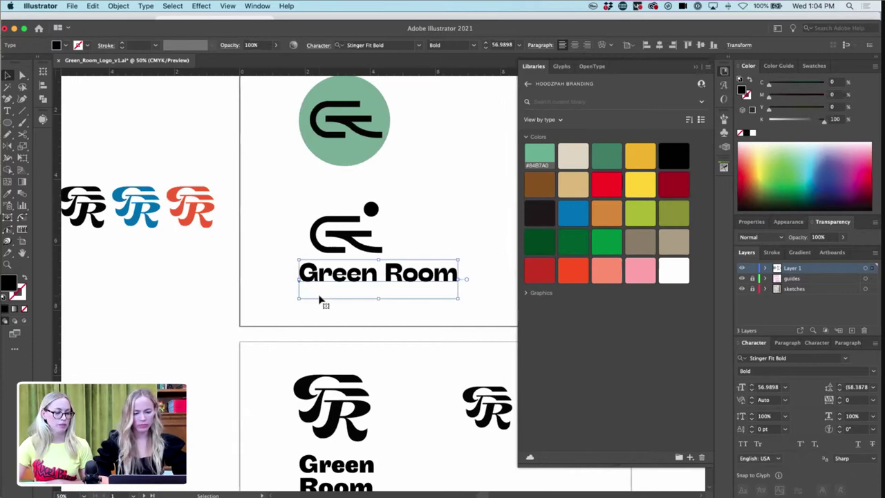
scroll(322, 300, "right", 3)
scroll(320, 299, "up", 2)
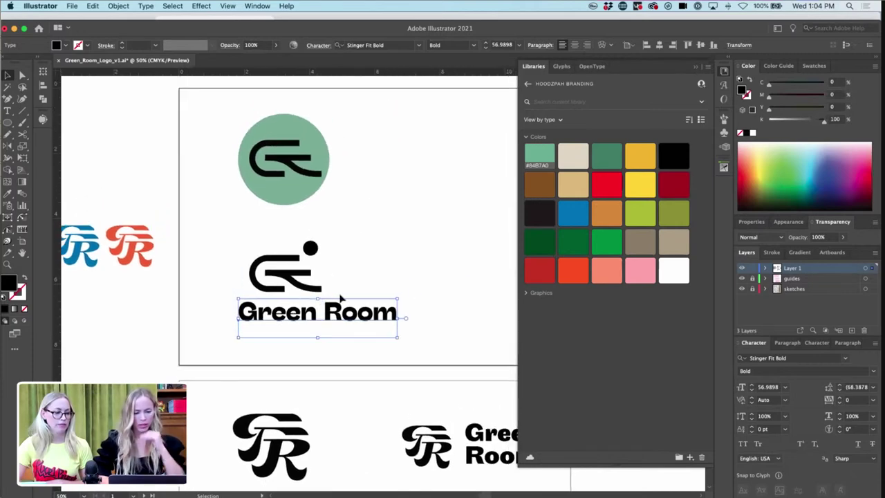
scroll(190, 287, "right", 3)
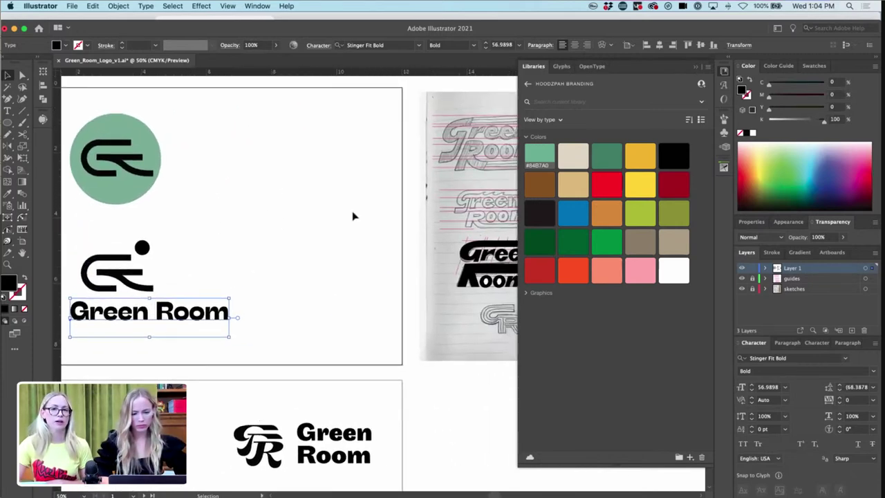
scroll(354, 217, "right", 3)
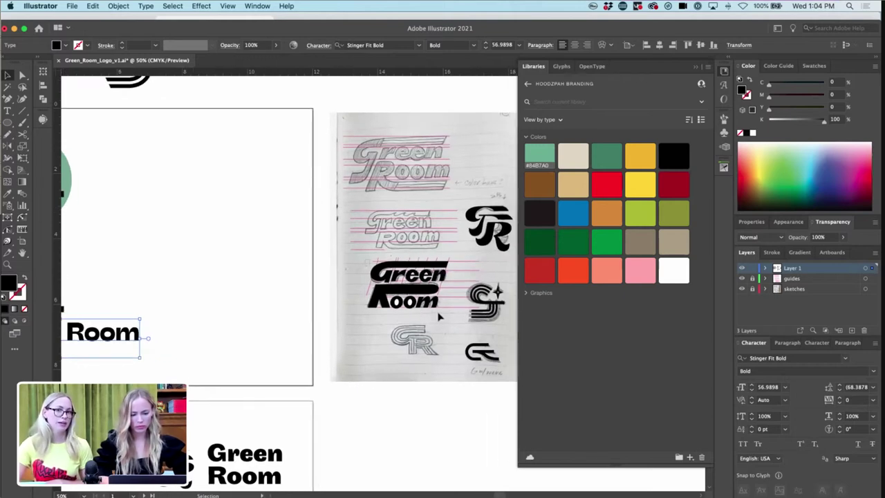
- Copy the hand-lettered Green Room wordmark from above the artboard and place it beside the green circle badge
left_click(298, 249)
scroll(298, 249, "left", 3)
left_click_drag(283, 95, 280, 131)
left_click_drag(167, 114, 309, 251)
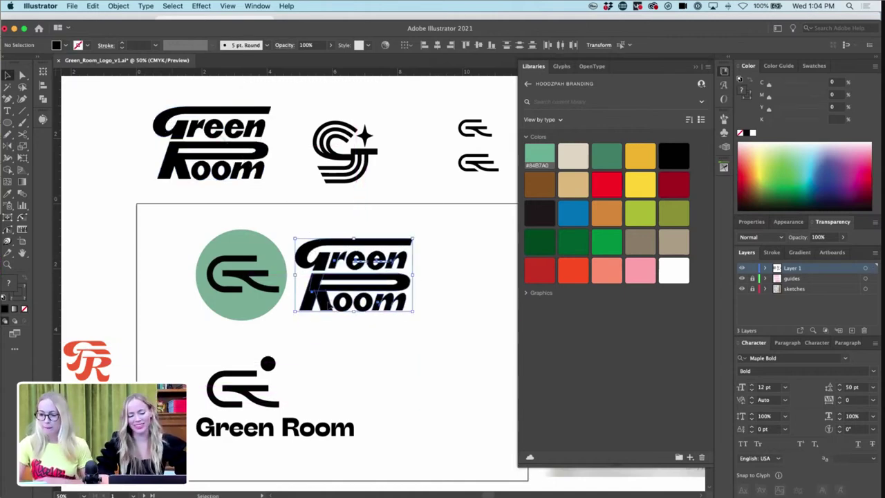
left_click(330, 305)
- Shorten the long bowl of the R in the copied wordmark to about 1 in wide, clearing the space above the lowercase letters
key("super+=")
key("super+=")
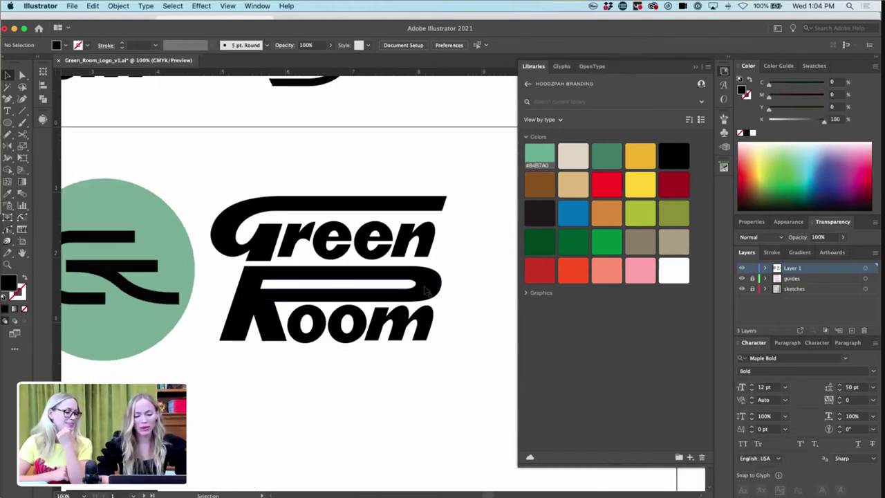
key("a")
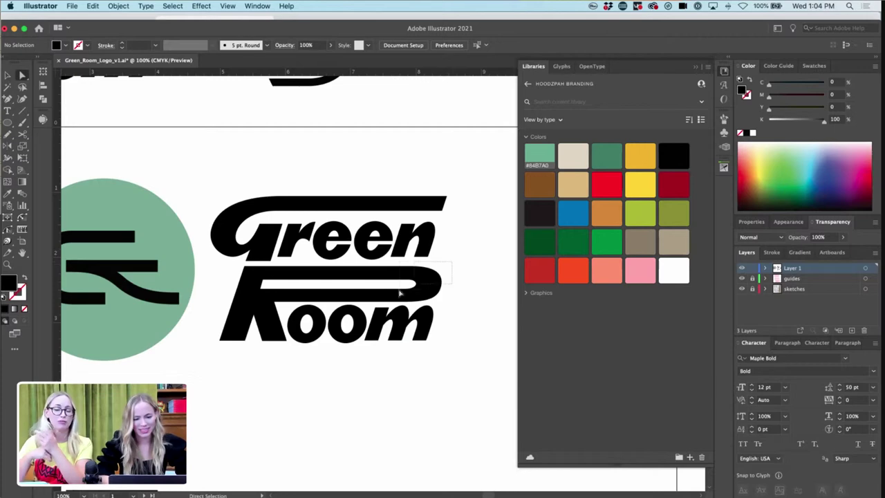
left_click_drag(384, 305, 386, 305)
key("shift+Left")
key("shift+Left")
key("shift+Left")
key("shift+Left")
key("shift+Left")
key("shift+Left")
key("shift+Left")
key("shift+Left")
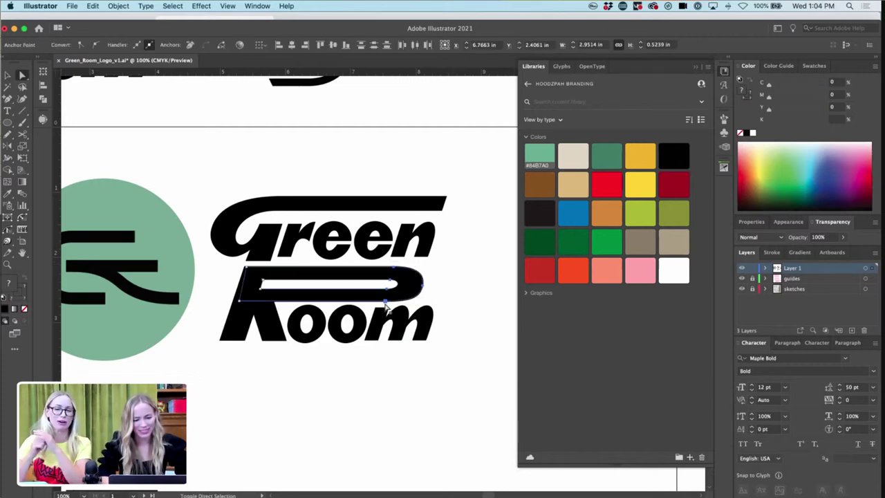
key("shift+Left")
key("shift+Left")
key("shift+Left")
key("shift+Left")
key("shift+Left")
key("shift+Left")
key("shift+Left")
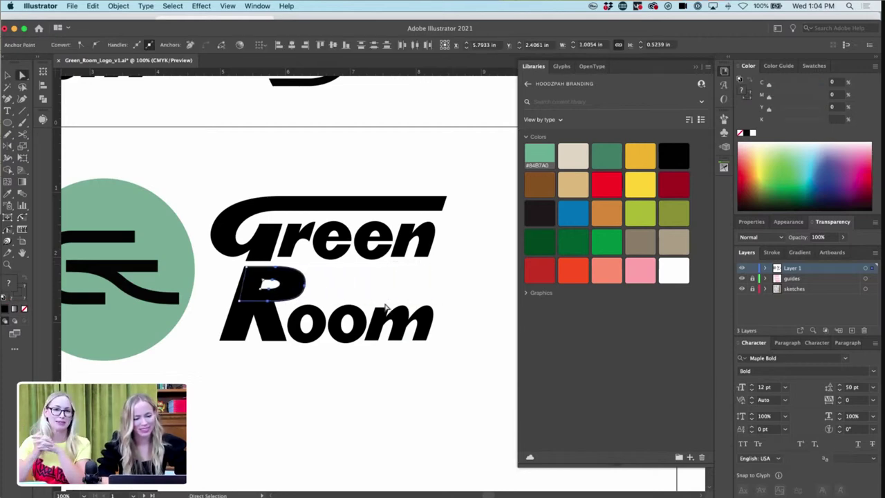
left_click(351, 283)
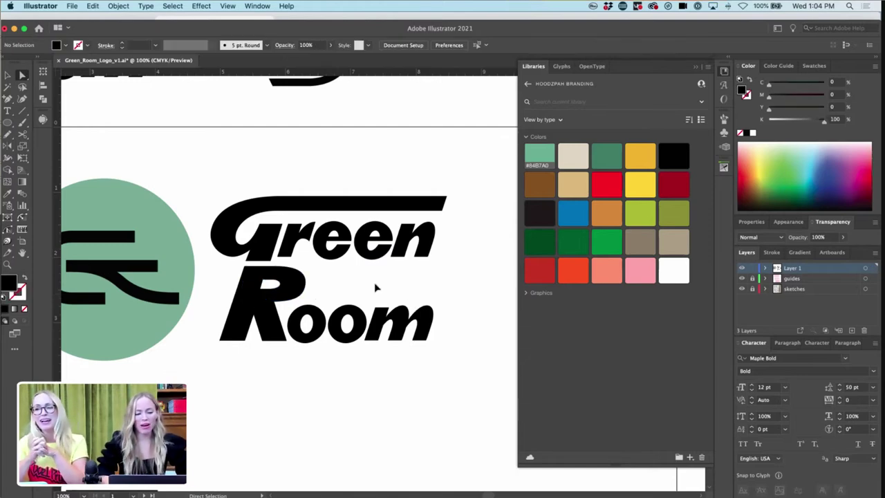
key("super+equal")
left_click(456, 322)
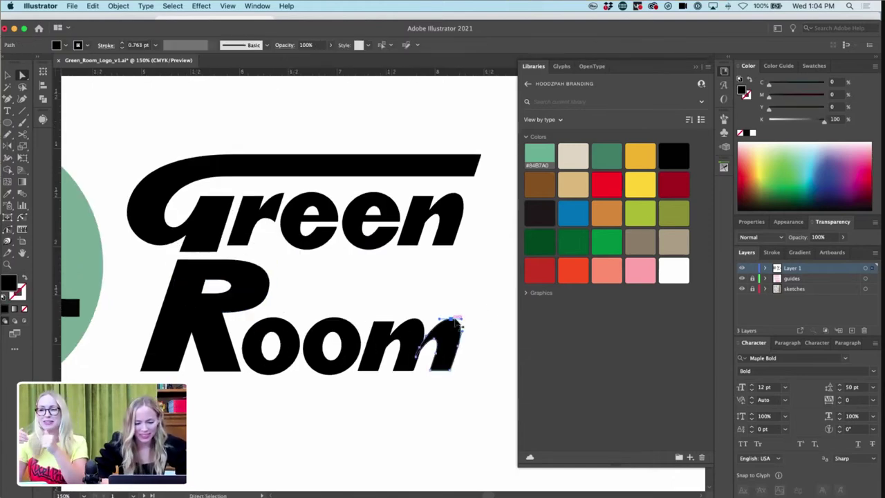
left_click_drag(413, 315, 460, 326)
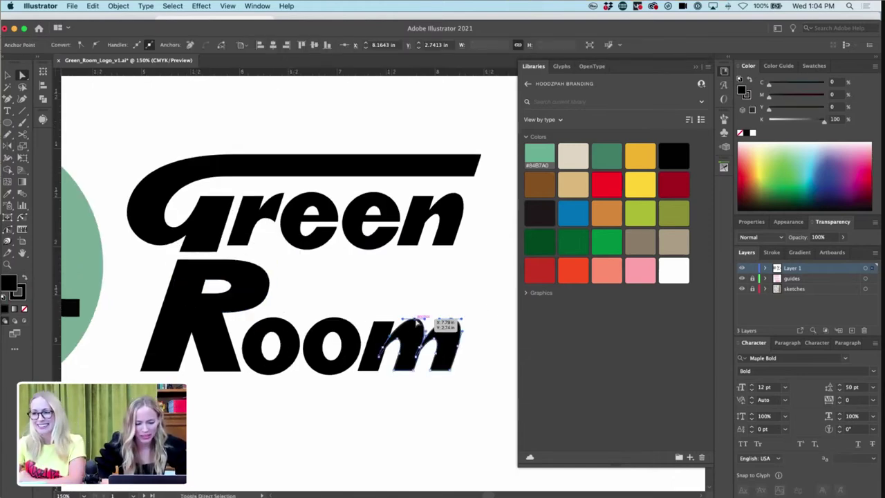
left_click(461, 298)
key("super+z")
left_click(460, 297)
key("super+minus")
key("super+minus")
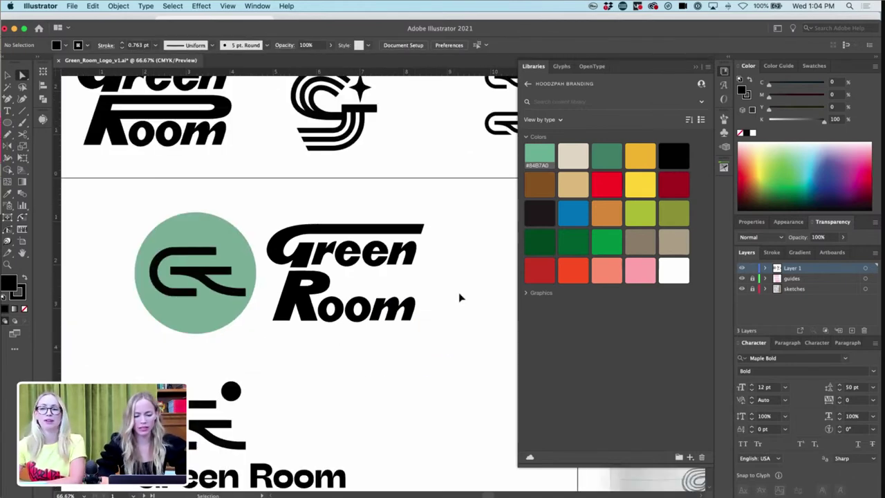
- Move the last arch and the middle arch of the m in Room slightly left to tighten the letter
key("super+plus")
key("super+plus")
key("super+plus")
left_click_drag(436, 378, 435, 373)
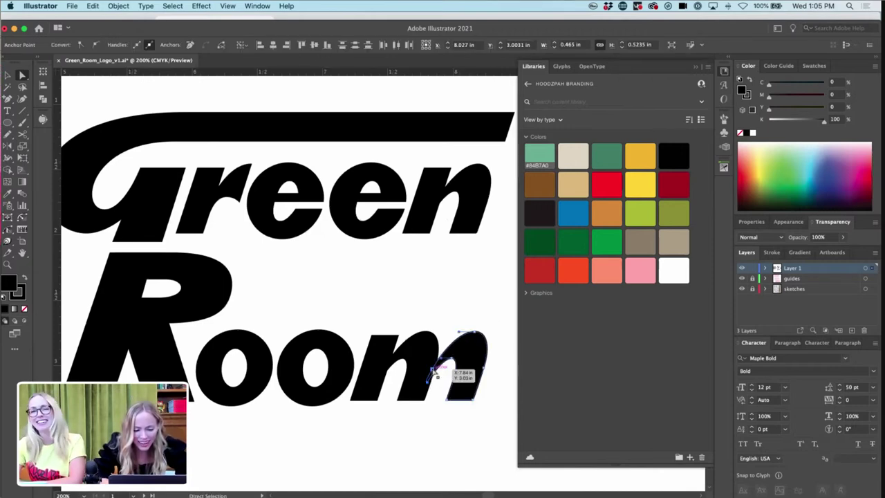
key("super+plus")
key("super+plus")
left_click_drag(448, 287, 439, 287)
left_click(363, 251)
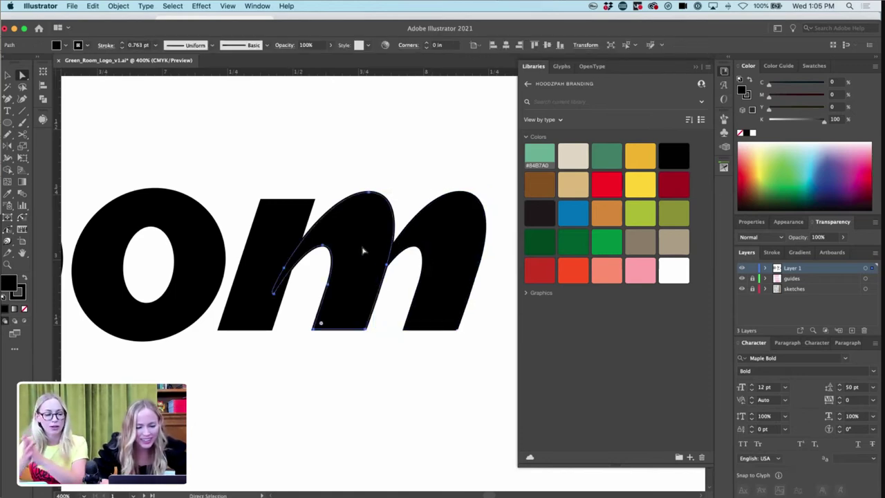
key("Left")
- Reshape the thin tail of the m's middle arch by moving its end point and outer curve point down and right
left_click(272, 293)
left_click_drag(272, 295, 282, 302)
left_click(431, 198)
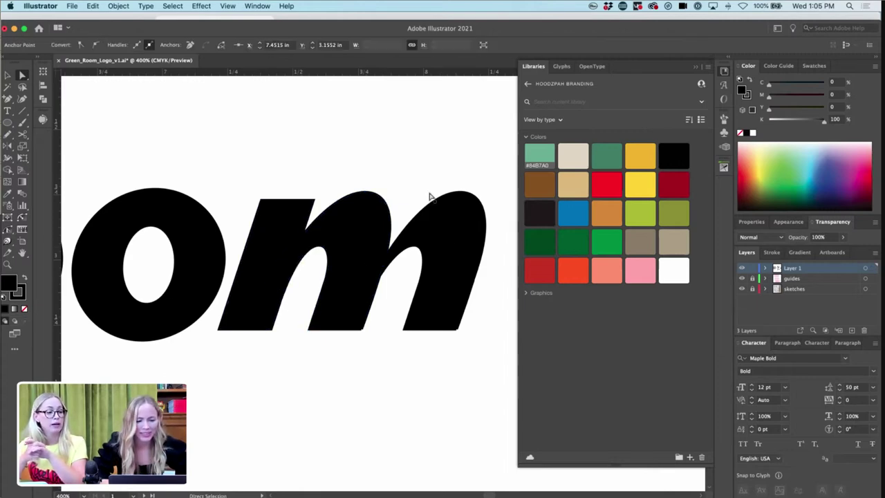
left_click(448, 236)
left_click(356, 237)
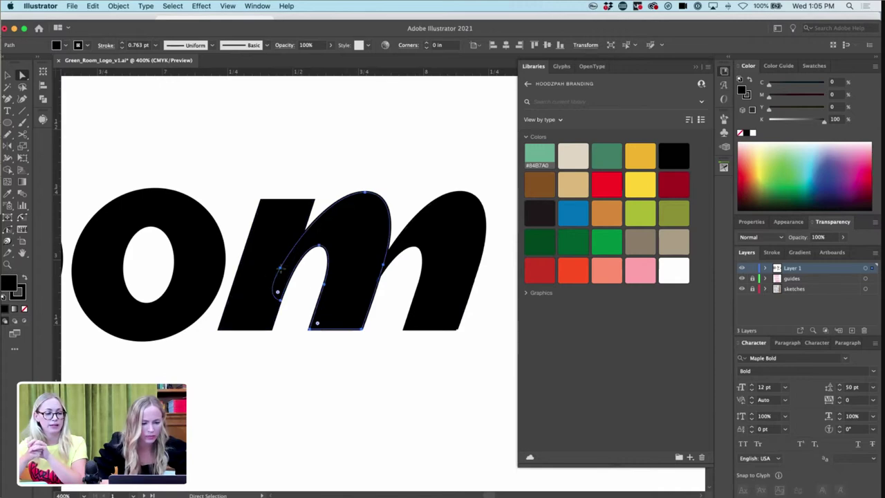
left_click(280, 270)
left_click_drag(281, 271, 283, 275)
left_click(396, 188)
- Duplicate the reshaped middle arch of the m and use the copy in place of the original last arch
mouse_move(351, 229)
left_mouse_down()
mouse_move(450, 241)
mouse_move(442, 238)
left_mouse_up()
left_click(484, 215)
key("Delete")
key("Delete")
left_click(352, 310)
scroll(352, 310, "up", 3)
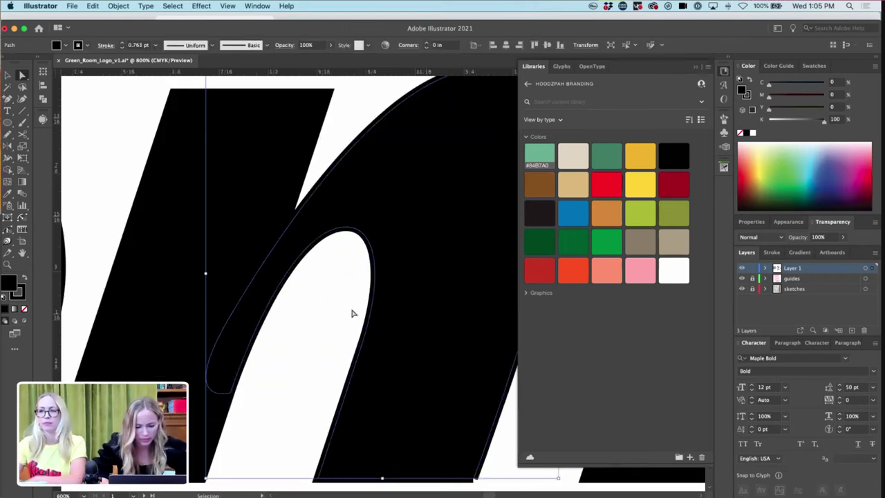
- Remove the stray anchor point at the foot of the m's middle arch and clean up the last arch to match
left_click(406, 458)
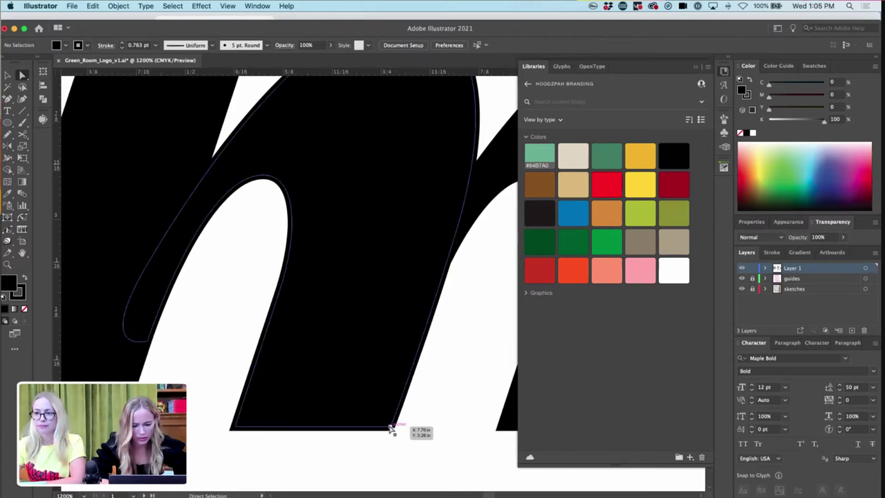
left_click(393, 429)
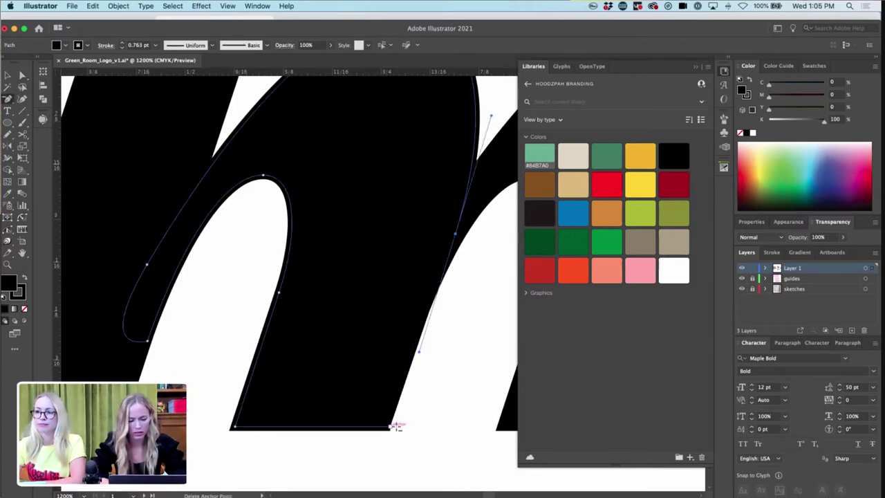
key("minus")
left_click(416, 428)
key("v")
left_click(365, 415)
key("a")
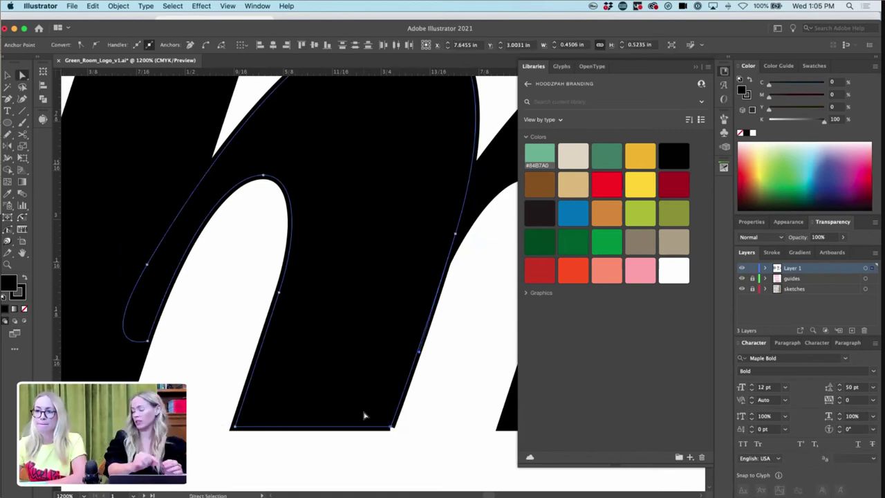
key("super+minus")
key("super+minus")
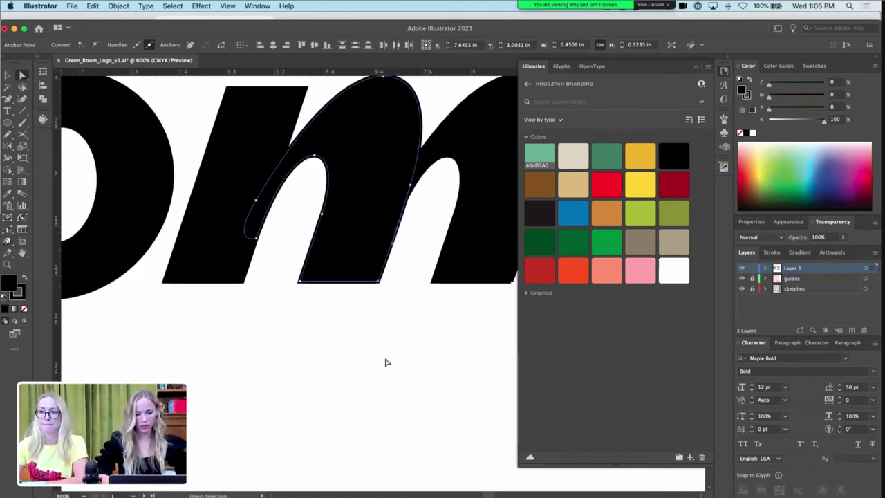
scroll(443, 316, "right", 1)
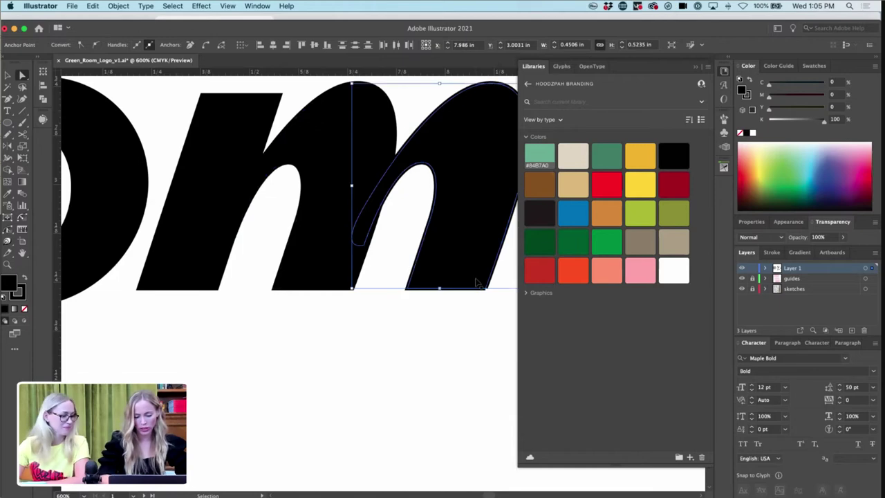
left_click(457, 366)
key("super+minus")
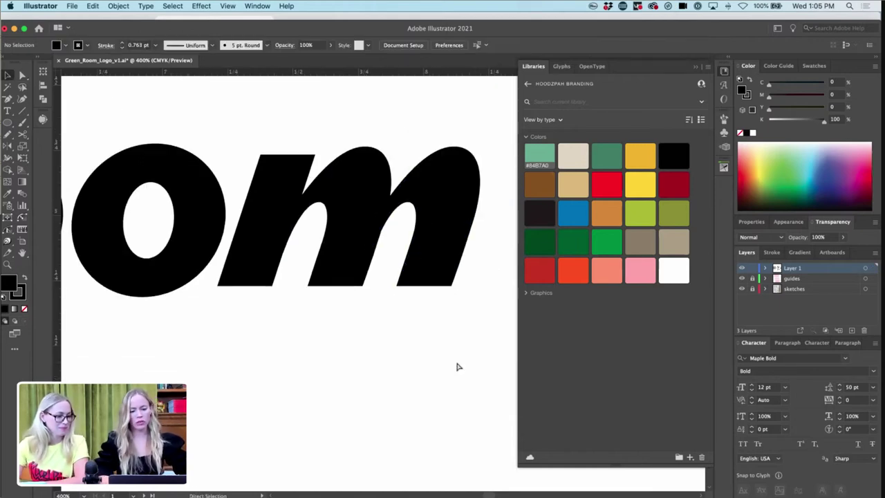
key("super+minus")
key("super+minus")
key("super+minus")
key("super+minus")
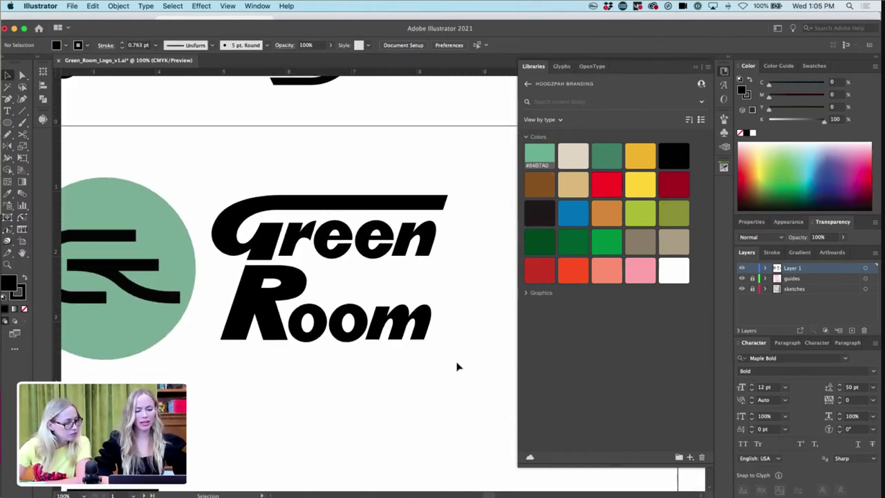
- Deepen the bowl of the R in Room by moving its lower anchors down and left and pulling its outer curve point down
key("super+plus")
key("super+plus")
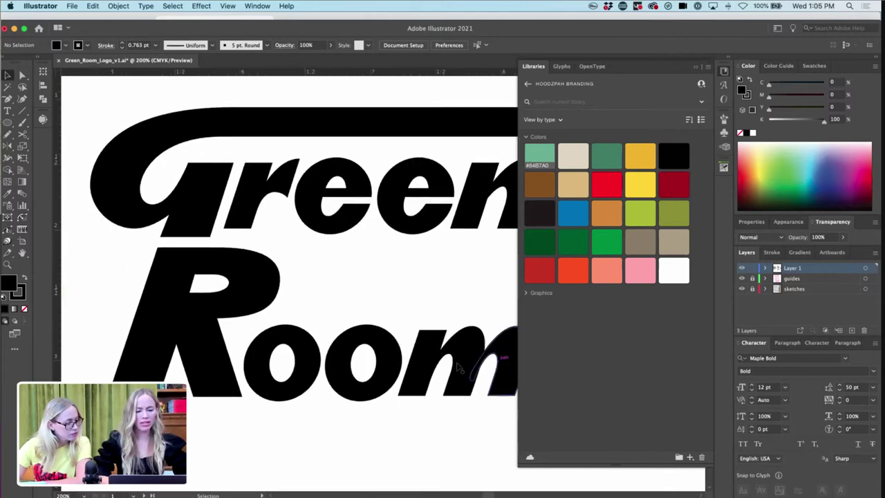
left_click(329, 279)
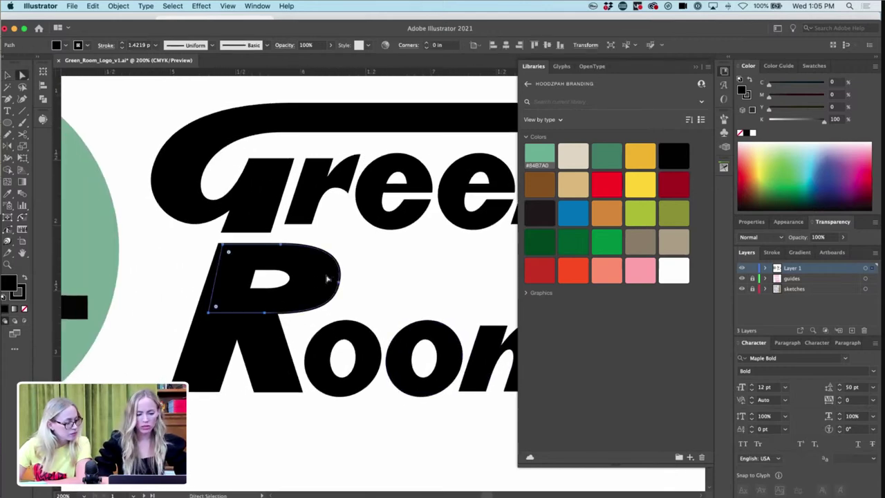
key("v")
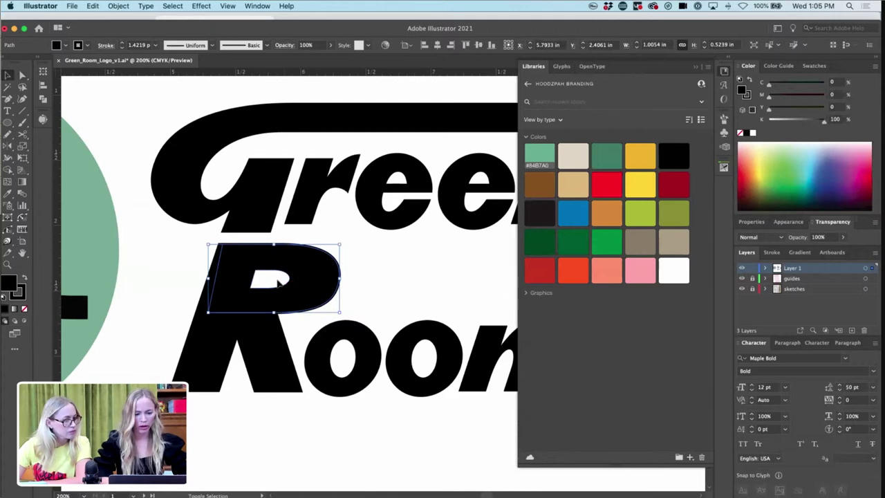
left_click(362, 279)
key("super+plus")
key("super+plus")
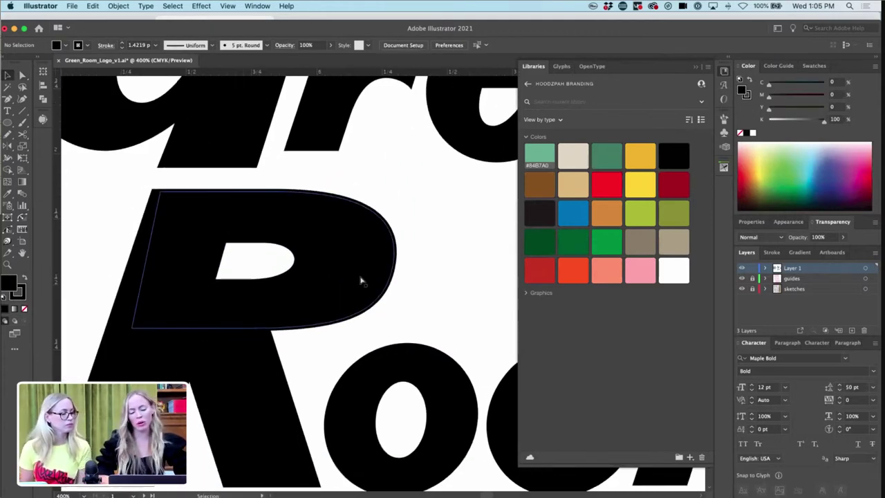
key("a")
left_click(158, 318)
left_click(132, 330)
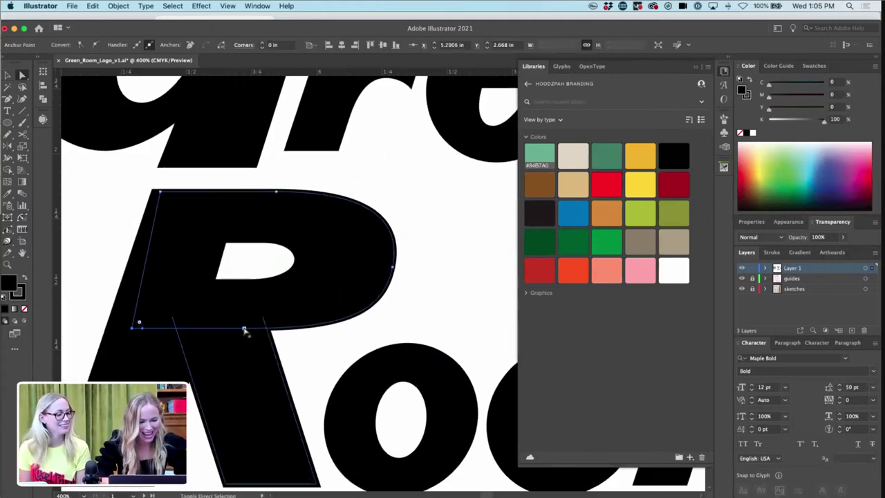
left_click(244, 329, "shift")
key("Down")
key("Down")
key("Down")
key("Down")
key("Down")
key("Down")
key("Down")
key("Down")
key("Down")
key("Left")
key("Left")
key("Left")
key("Left")
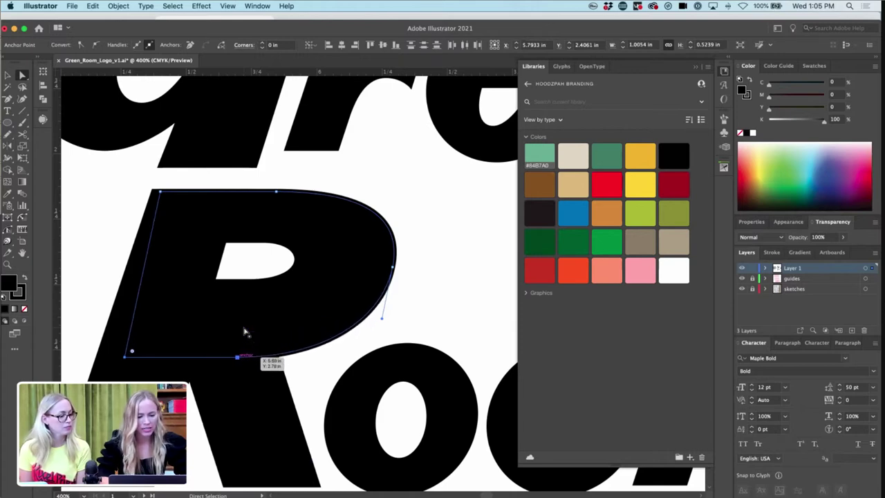
left_click_drag(395, 271, 389, 284)
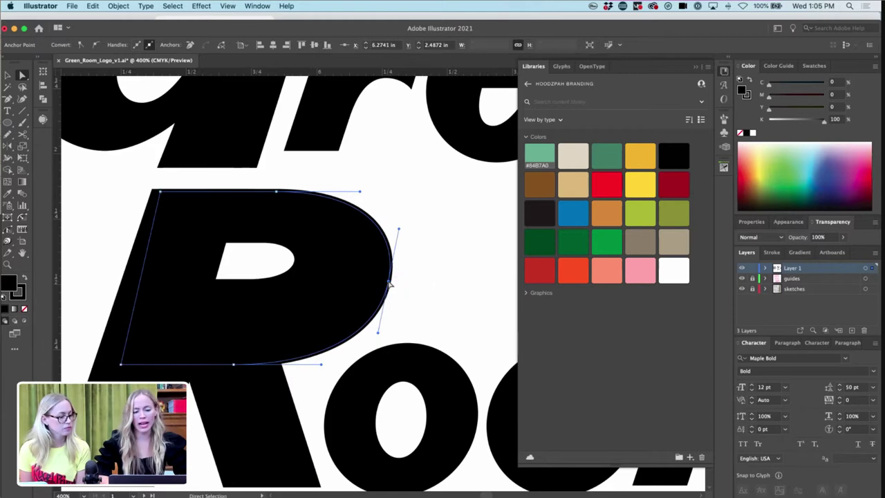
left_click(445, 261)
- Enlarge the R's white counter to about 0.43 by 0.20 in and centre it in the deepened bowl
key("super+minus")
left_click(309, 273)
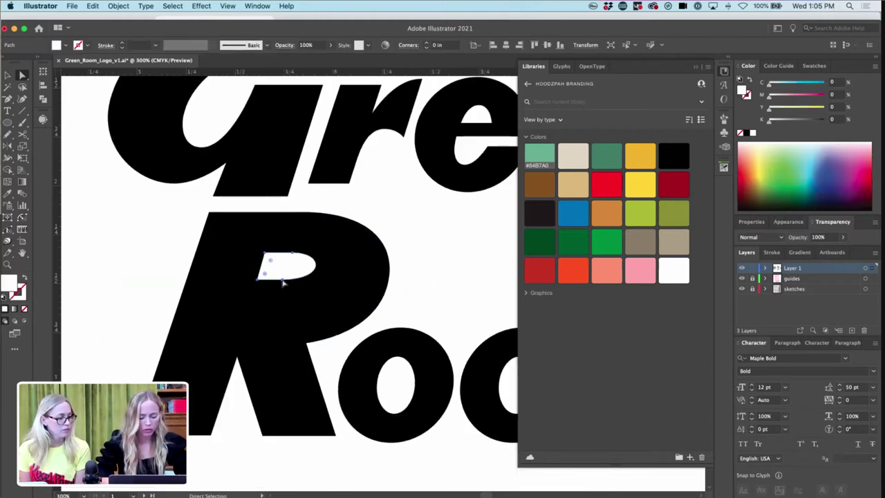
mouse_move(288, 282)
left_mouse_down()
mouse_move(292, 296)
mouse_move(292, 280)
left_mouse_up()
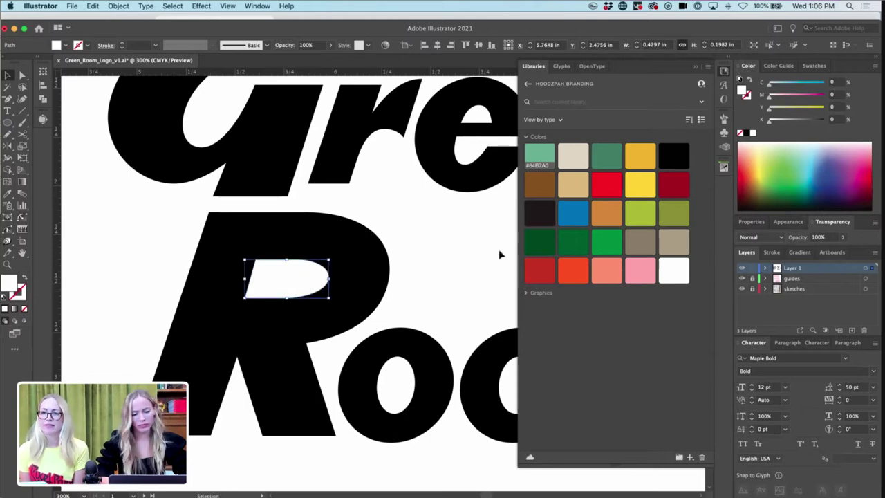
key("Up")
key("Right")
key("Right")
left_click(458, 249)
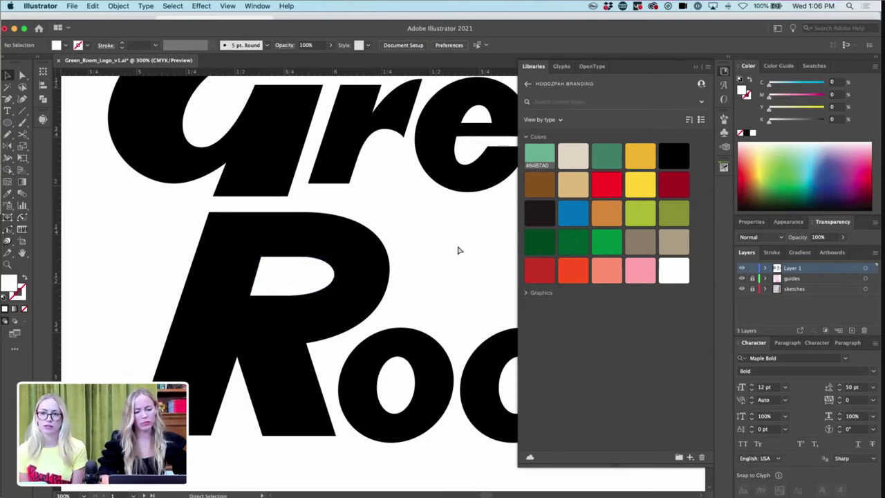
- Draw a straight line with the Pen tool along the inner slanted edge of the R's stem
key("super+minus")
key("a")
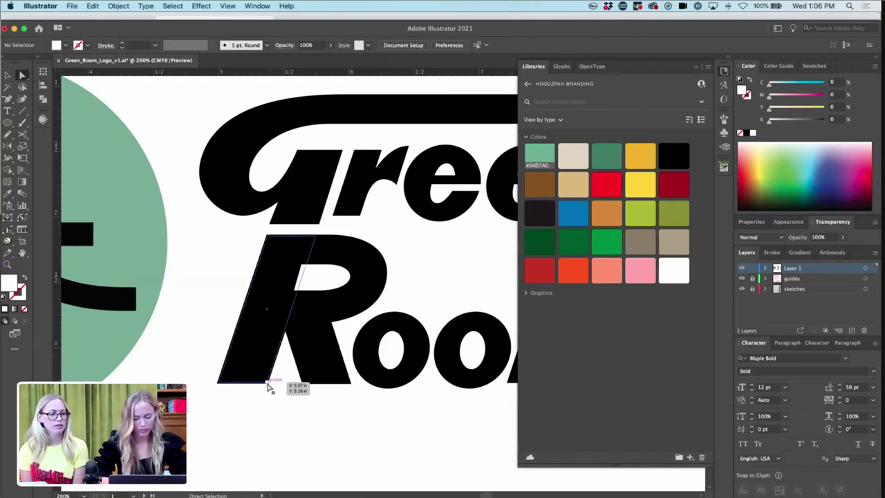
key("p")
left_click(267, 382)
left_click(267, 235)
left_click(316, 237, "shift")
key("super+z")
left_click(316, 236)
key("v")
- Give the slanted line a #598771 green stroke with no fill and lengthen it past both ends of the stem
left_click(25, 278)
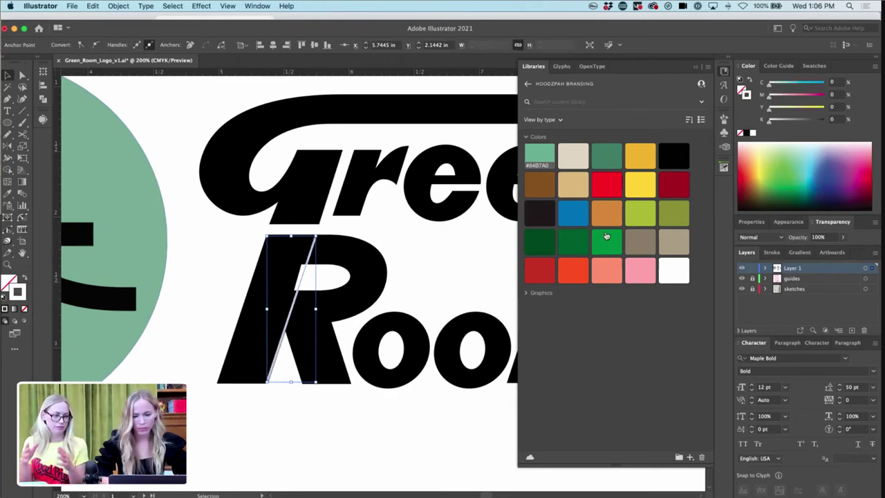
left_click(597, 161)
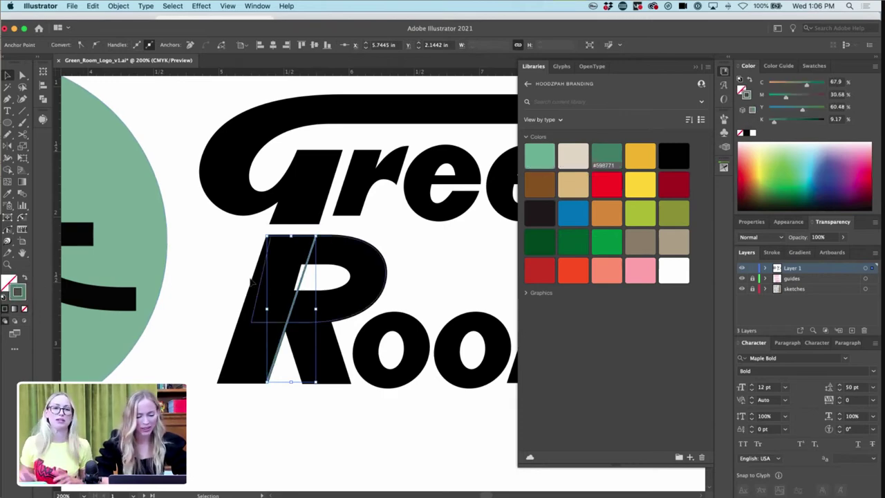
left_click_drag(328, 226, 330, 220)
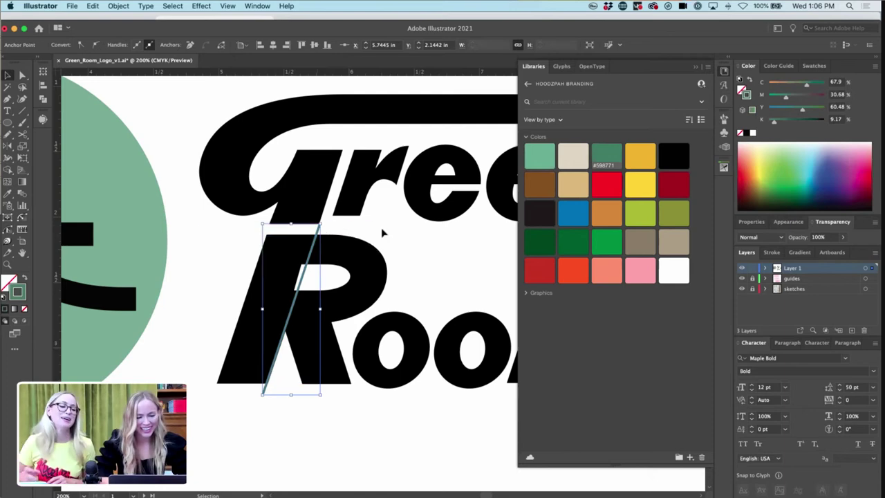
left_click(381, 229)
- Align the slanted inner edge of the R's white counter with the green guide line
key("a")
left_click(303, 265)
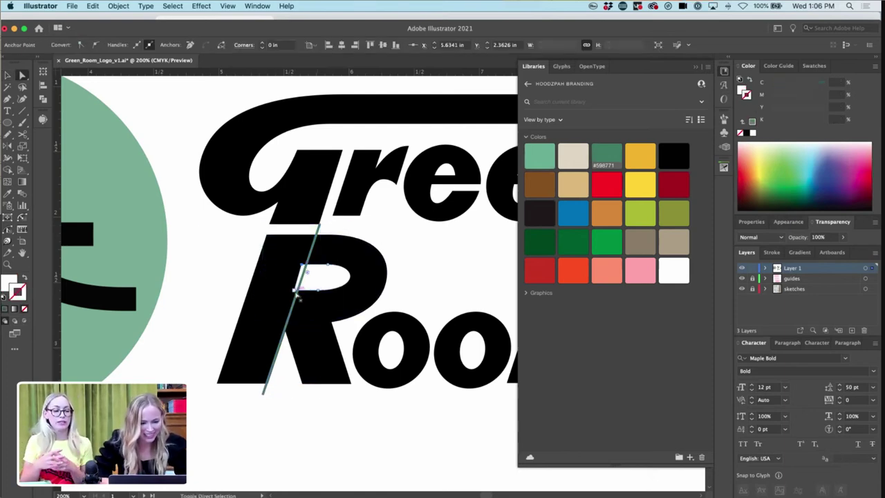
key("super+equal")
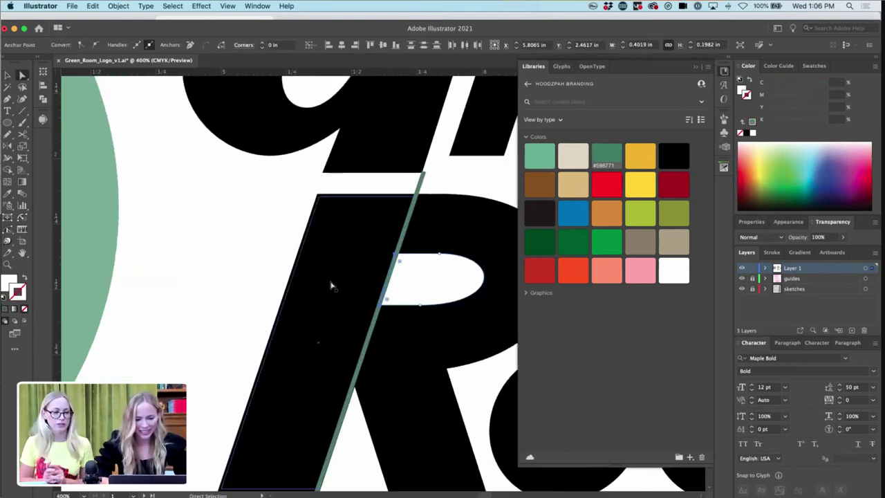
left_click_drag(395, 253, 397, 255)
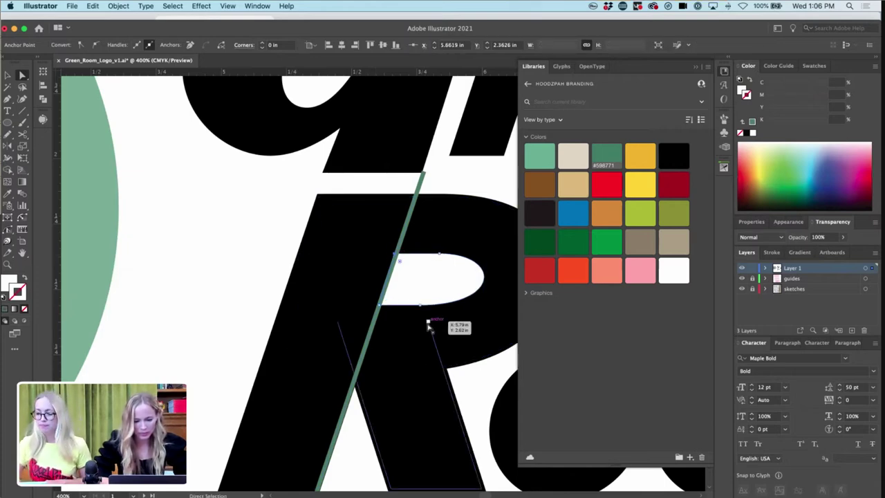
- Narrow the R's white counter to about 0.35 in wide by moving its curve anchors toward the stem
left_click(428, 323)
key("super+minus")
key("super+minus")
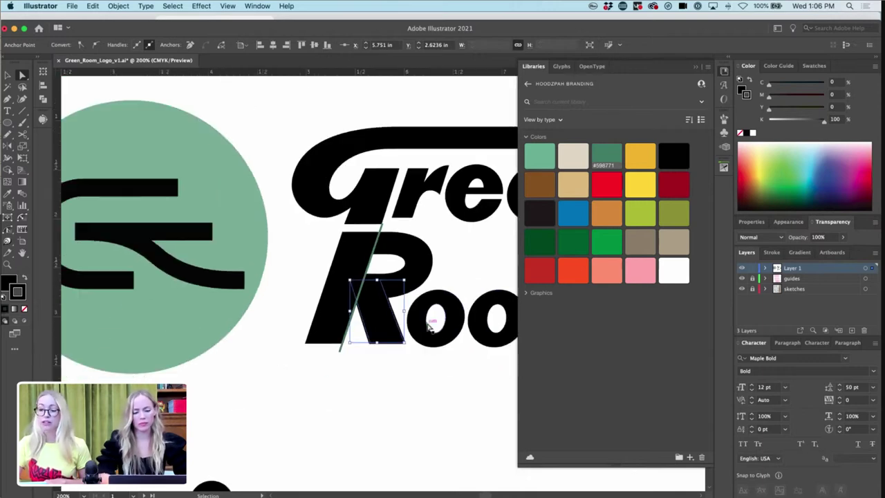
left_click(454, 261)
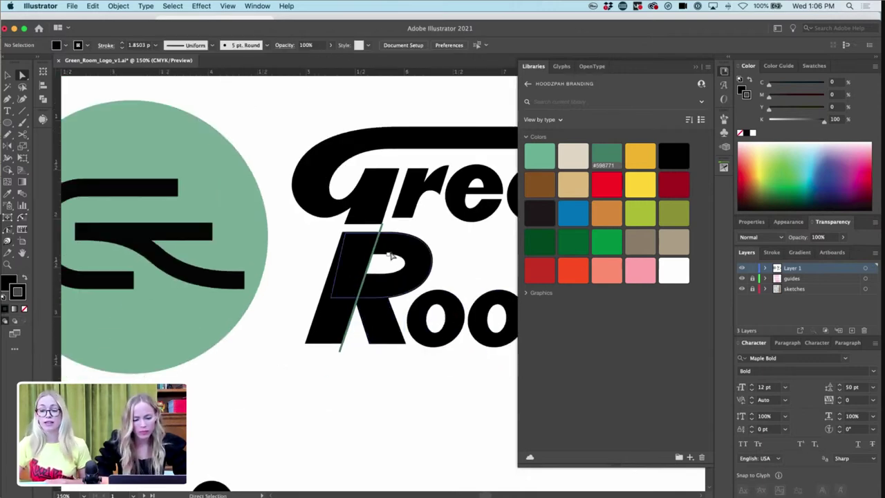
left_click(391, 256)
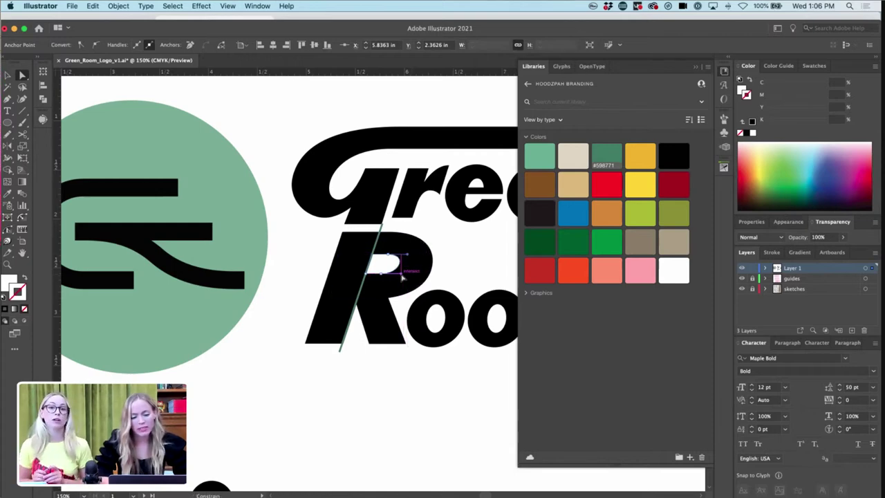
left_click(437, 272)
key("super+minus")
key("super+minus")
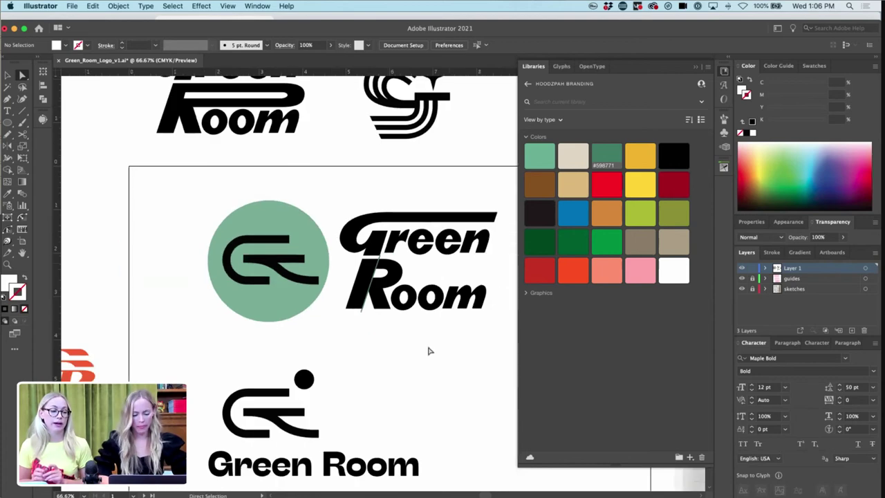
- Nudge the upper and lower curve anchors of the R's counter further toward the stem, keeping its slanted edge in place
left_click(376, 271)
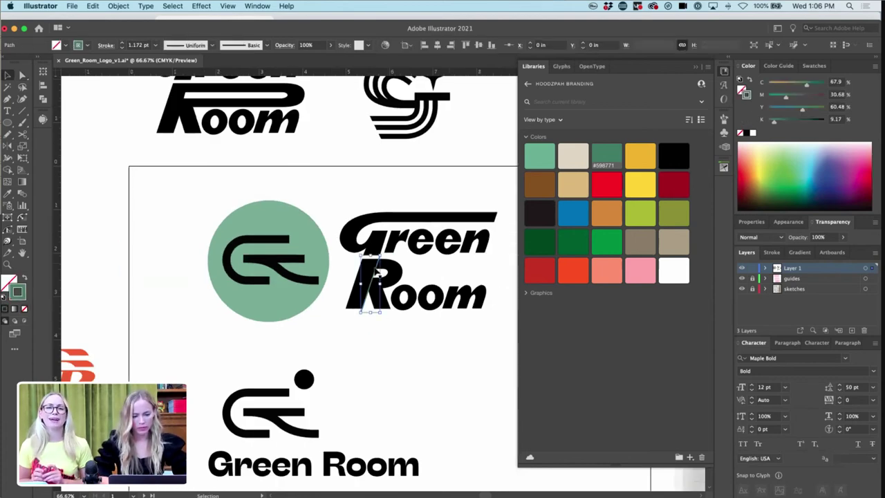
key("a")
left_click(388, 273)
key("super+plus")
key("super+plus")
key("super+plus")
key("super+plus")
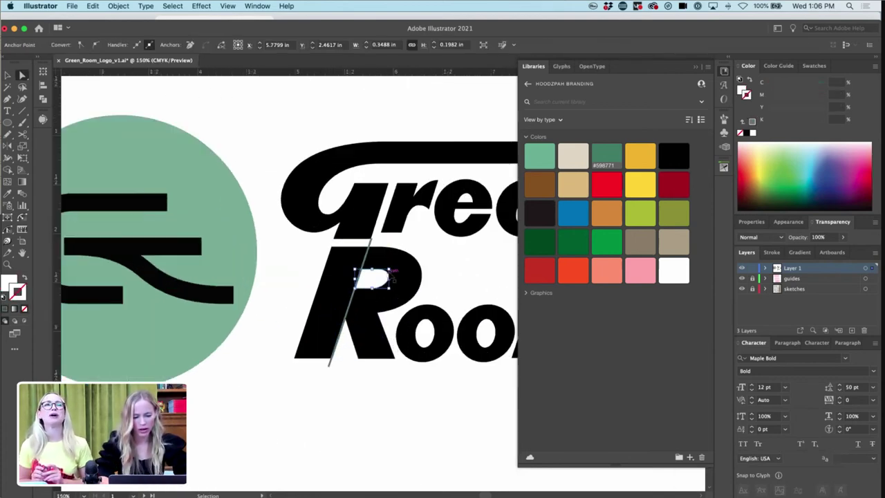
left_click(373, 261)
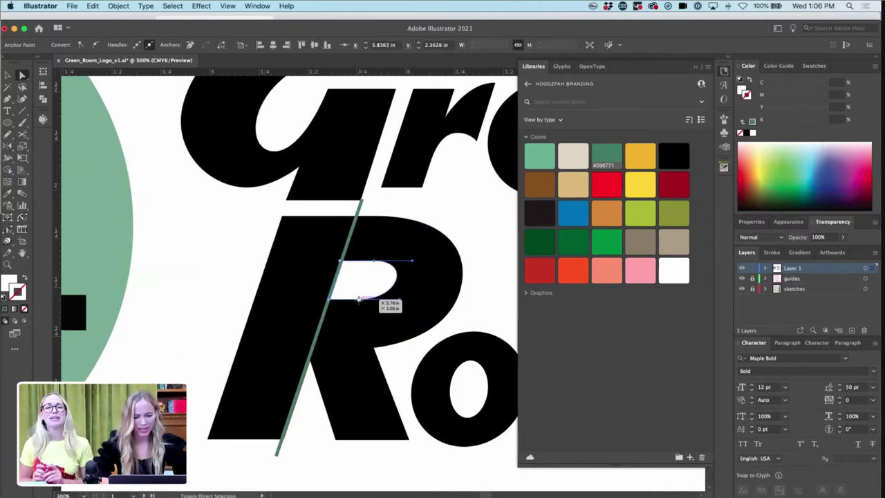
left_click(359, 300, "shift")
key("Left")
key("Left")
key("Left")
left_click(462, 230)
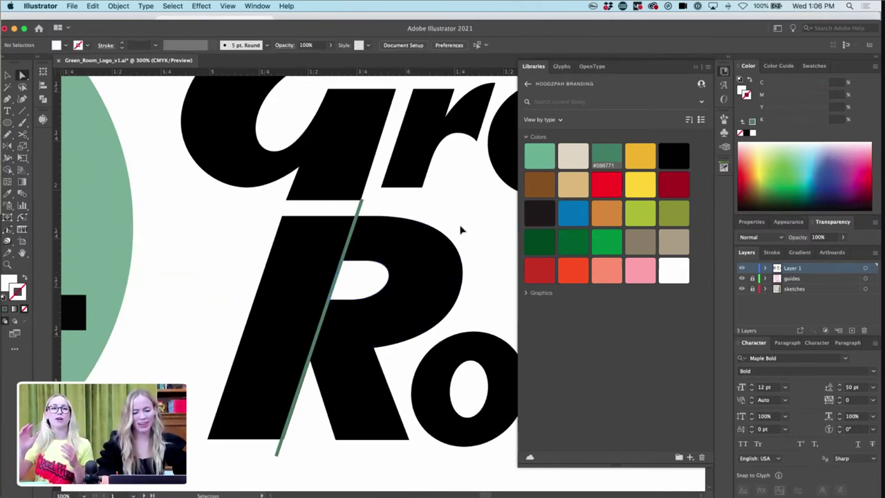
- Move the green guide line off the R to above the wordmark
key("super+1")
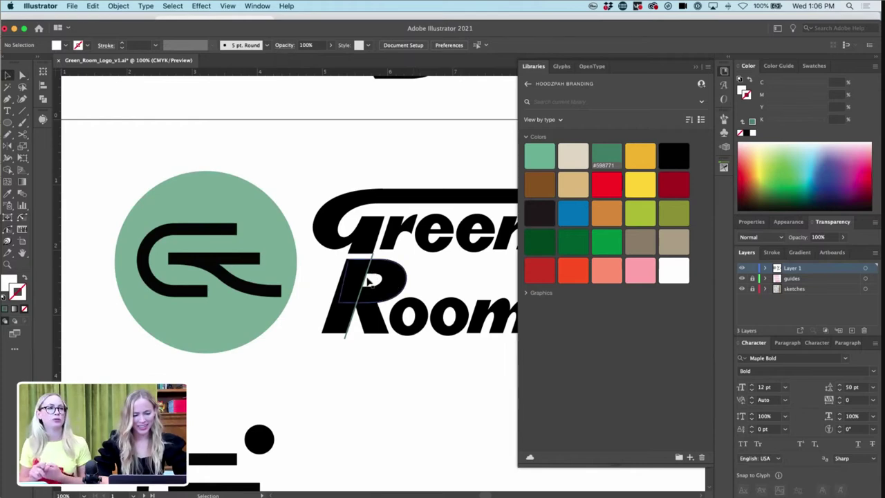
left_click_drag(373, 254, 323, 121)
left_click(304, 156)
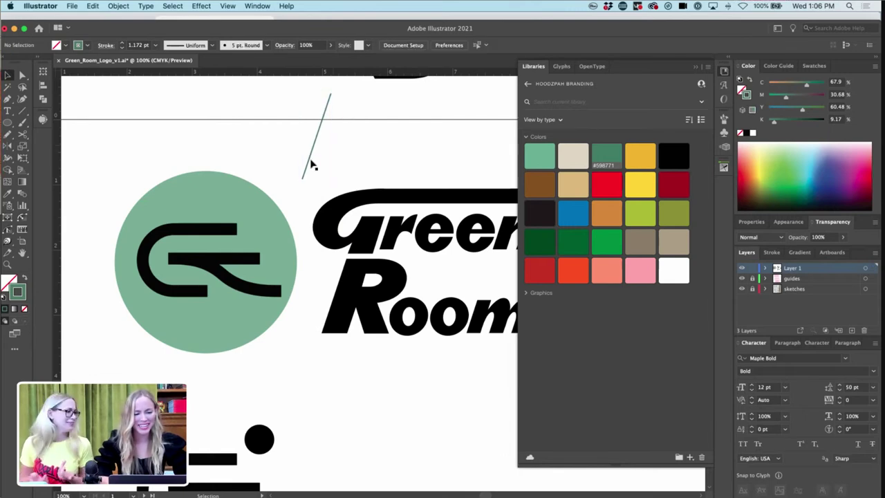
left_click_drag(311, 157, 318, 94)
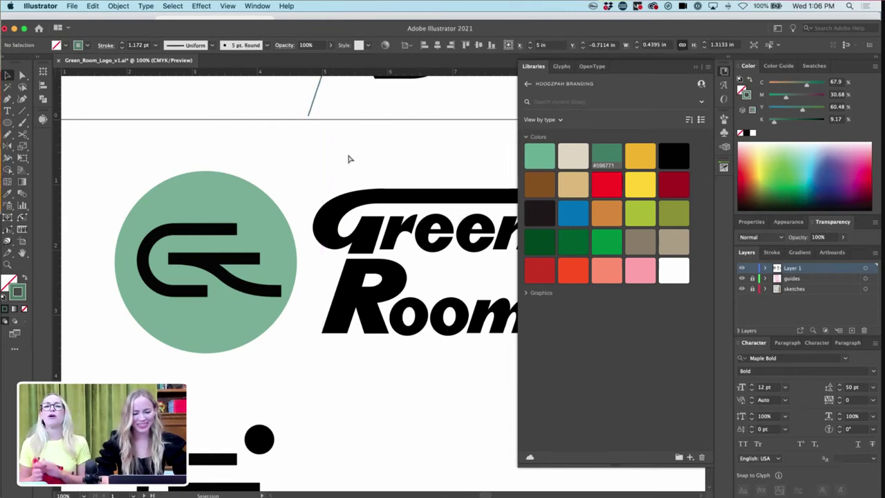
left_click(348, 159)
- Undo the green guide line's two moves
key("super+minus")
key("super+plus")
key("super+plus")
key("super+plus")
key("super+plus")
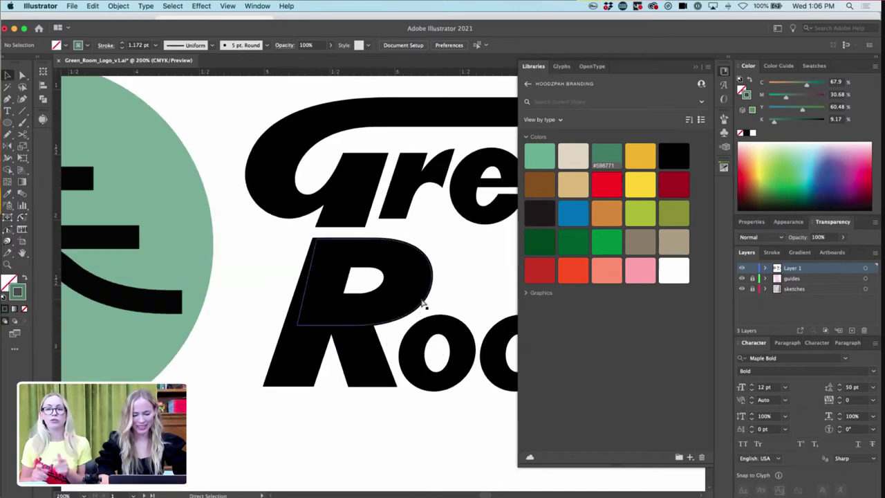
key("a")
left_click(328, 302)
key("super+z")
key("super+z")
key("a")
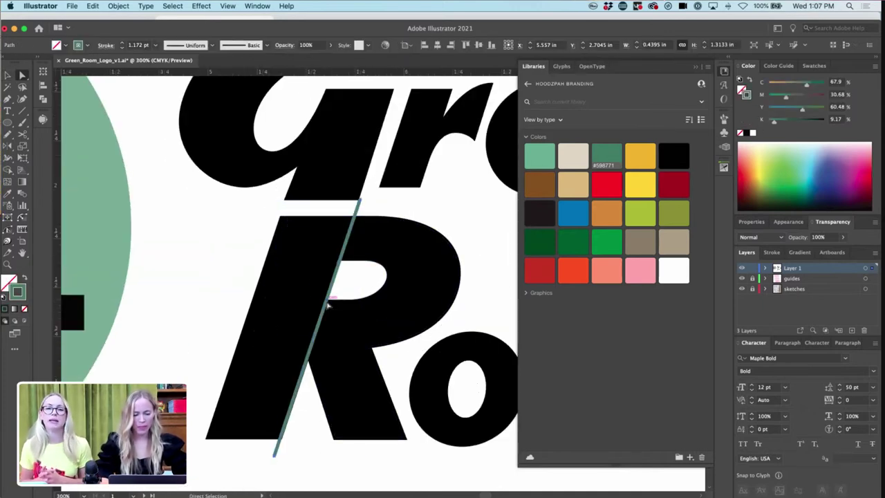
- Pull the bottom edge of the R's counter down along the guide line, making the counter about 0.26 in high
key("super+equal")
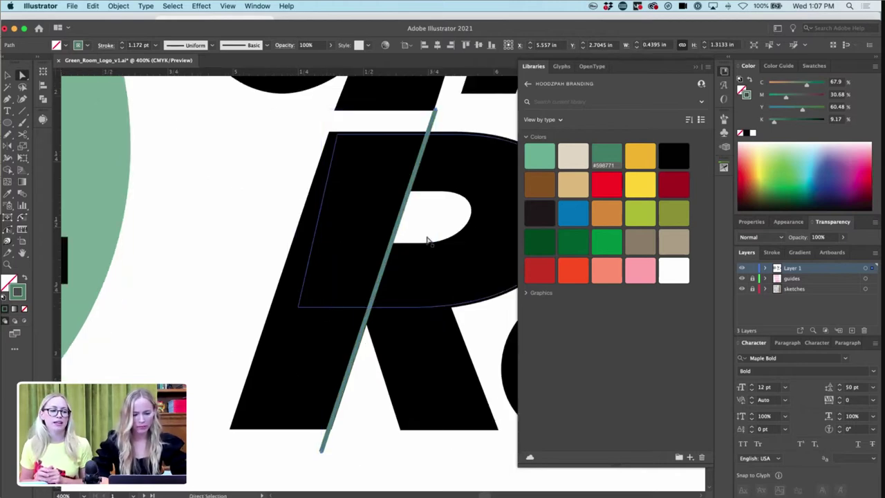
left_click(405, 233)
left_click_drag(420, 243, 417, 264)
key("super+minus")
key("super+minus")
key("super+minus")
left_click(447, 263)
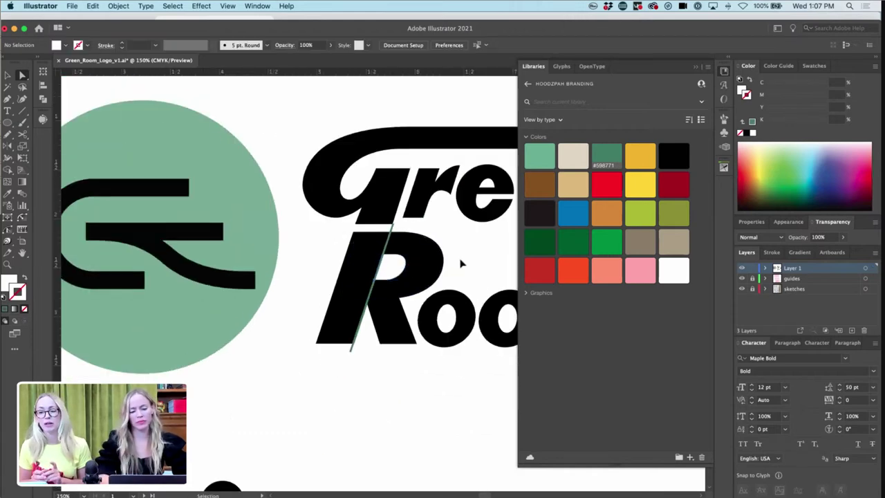
- Move the green guide line horizontally clear of the wordmark's right side, to X 9.31 in
key("super+minus")
key("super+minus")
key("super+minus")
key("super+plus")
key("super+plus")
key("super+plus")
key("c")
left_click(391, 226)
key("super+minus")
key("super+minus")
key("super+minus")
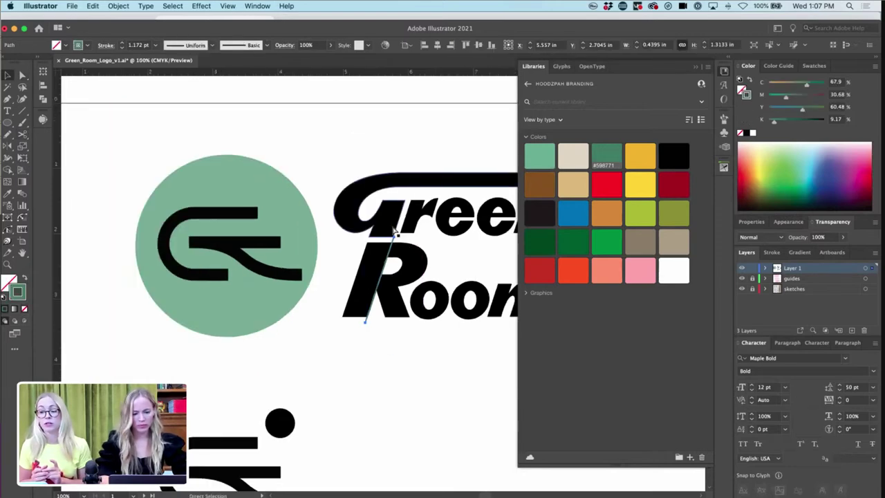
key("shift+Right")
key("shift+Right")
key("shift+Right")
key("shift+Right")
key("shift+Right")
key("shift+Right")
key("shift+Right")
key("shift+Right")
key("shift+Right")
key("shift+Right")
key("shift+Right")
key("shift+Right")
key("shift+Right")
key("shift+Right")
key("shift+Right")
key("shift+Right")
key("shift+Right")
key("shift+Right")
key("shift+Right")
key("shift+Right")
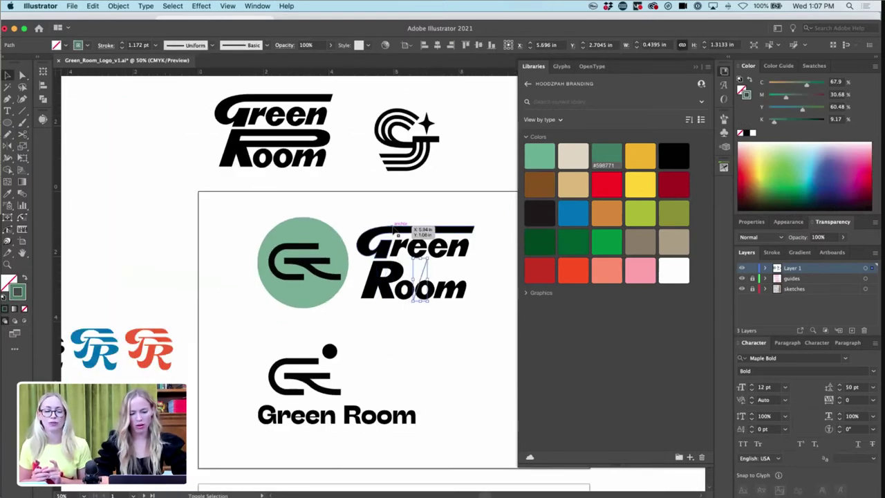
key("super+plus")
key("super+plus")
key("super+plus")
key("super+plus")
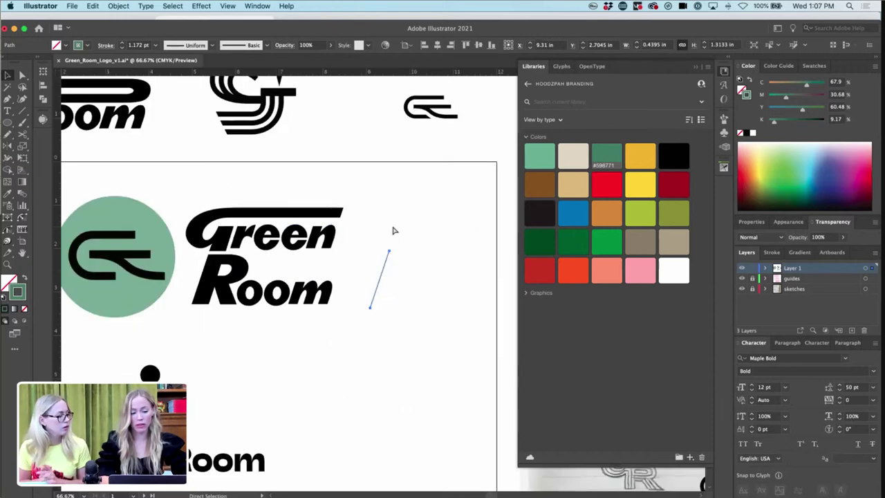
scroll(311, 293, "left", 3)
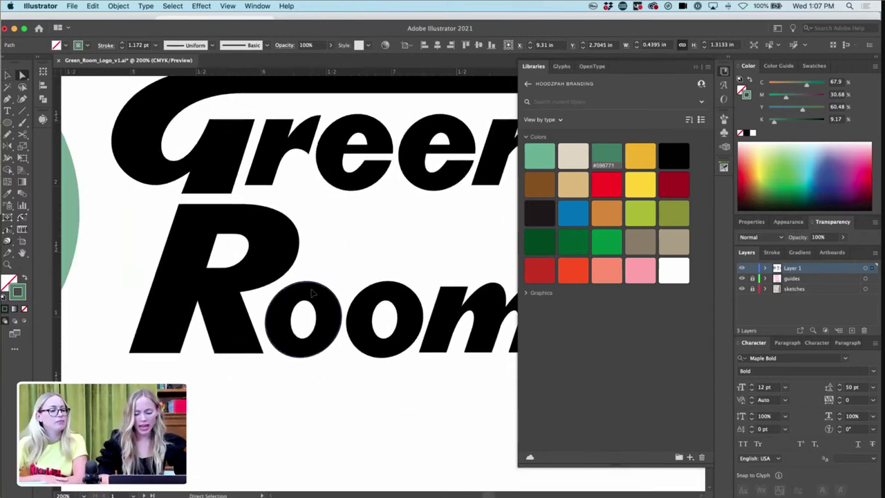
- Try shrinking the white counter of the first o in Room to about 0.15 by 0.21 in
key("super+plus")
key("super+plus")
scroll(311, 294, "left", 8)
scroll(312, 293, "left", 5)
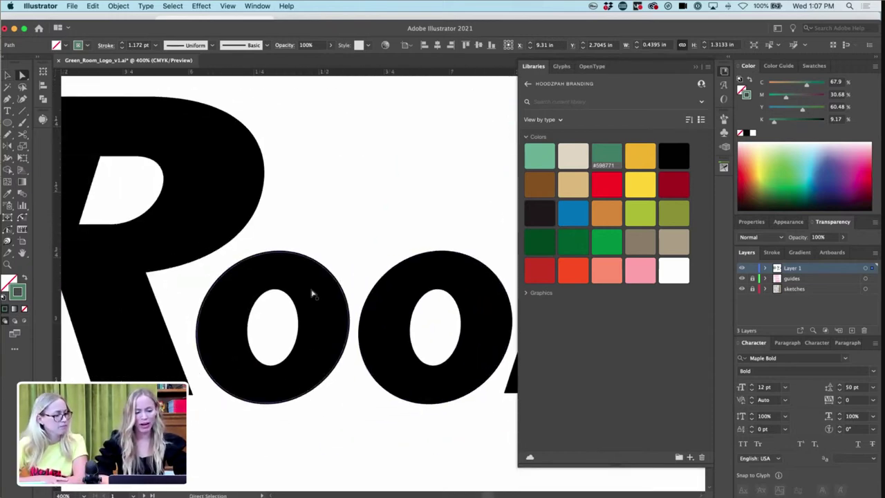
left_click(291, 316)
key("v")
mouse_move(312, 285)
left_mouse_down()
mouse_move(302, 298)
mouse_move(311, 295)
left_mouse_up()
key("super+minus")
key("super+minus")
key("super+minus")
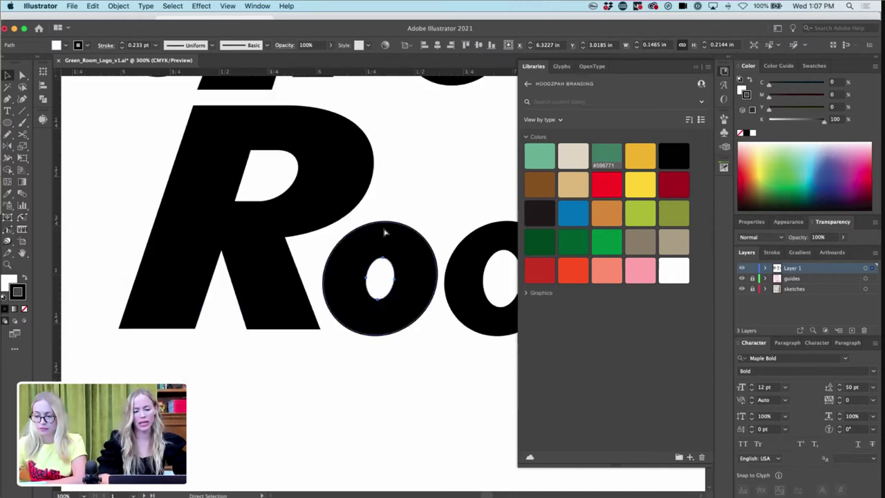
scroll(393, 241, "right", 1)
left_click(397, 245)
scroll(397, 245, "up", 3)
scroll(397, 244, "right", 4)
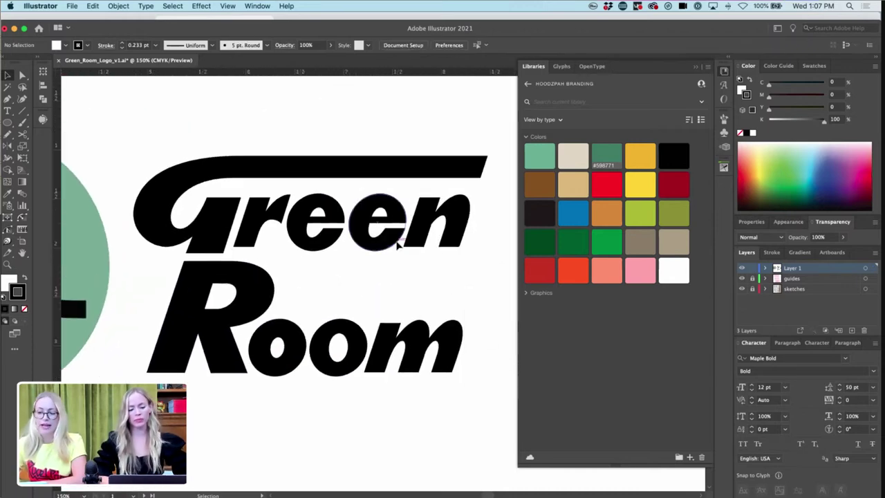
- Undo the shrinking of the first o's counter and deselect it
key("super+z")
key("super+z")
left_click(392, 269)
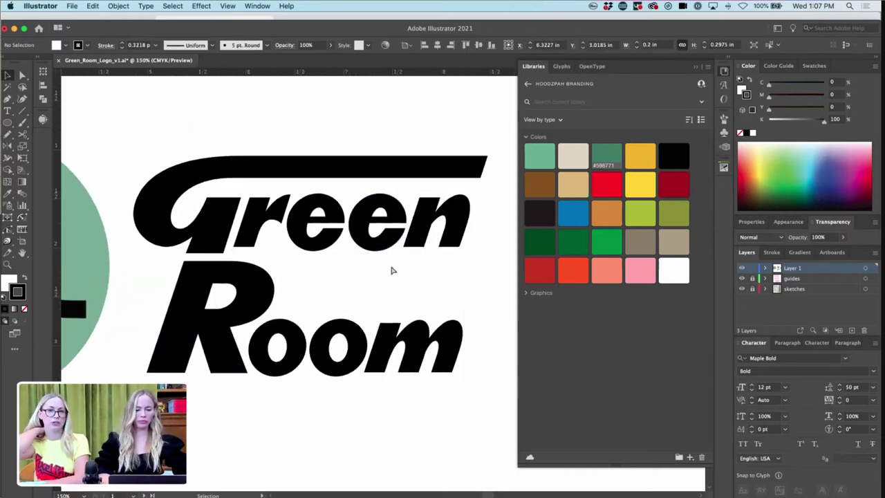
- Narrow the white counter of the first o in Room by moving its right anchor point inward
key("super+plus")
scroll(392, 270, "up", 1)
key("a")
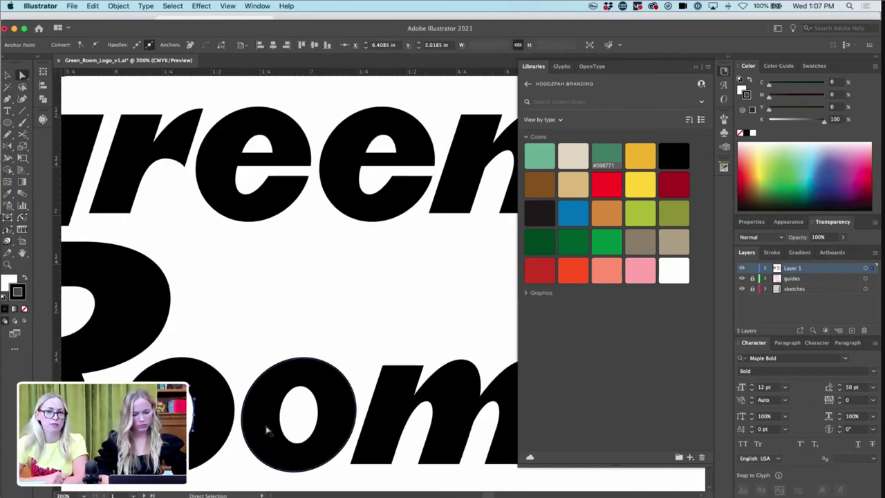
scroll(267, 424, "right", 1)
key("v")
key("super+z")
left_click(242, 367)
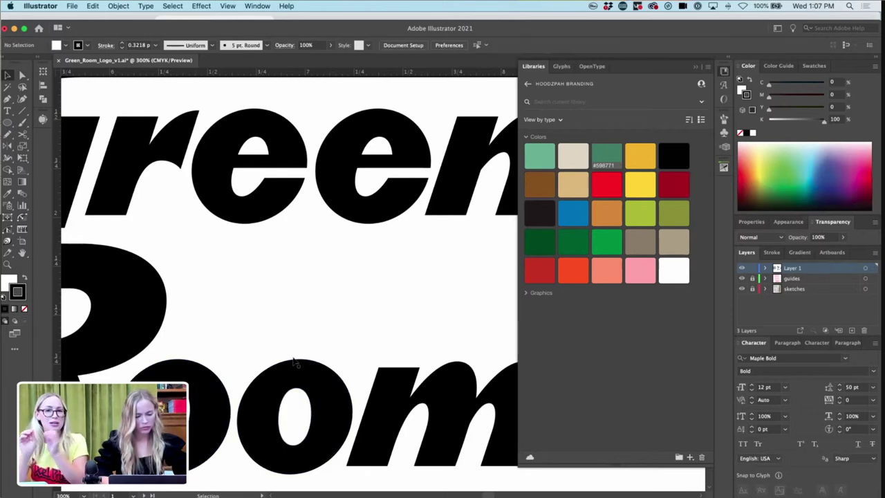
- Replace the second o's counter in Room with a copy of the first o's narrowed counter
left_click(294, 426)
key("Delete")
left_click_drag(201, 419, 293, 417)
key("super+x")
left_click_drag(309, 328, 283, 442)
key("Delete")
key("super+f")
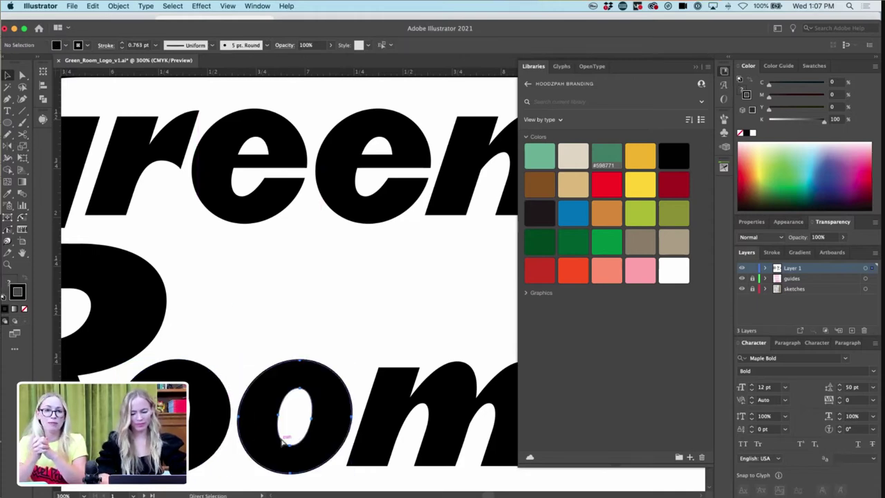
key("super+minus")
key("super+minus")
key("super+minus")
left_click(380, 405)
key("super+minus")
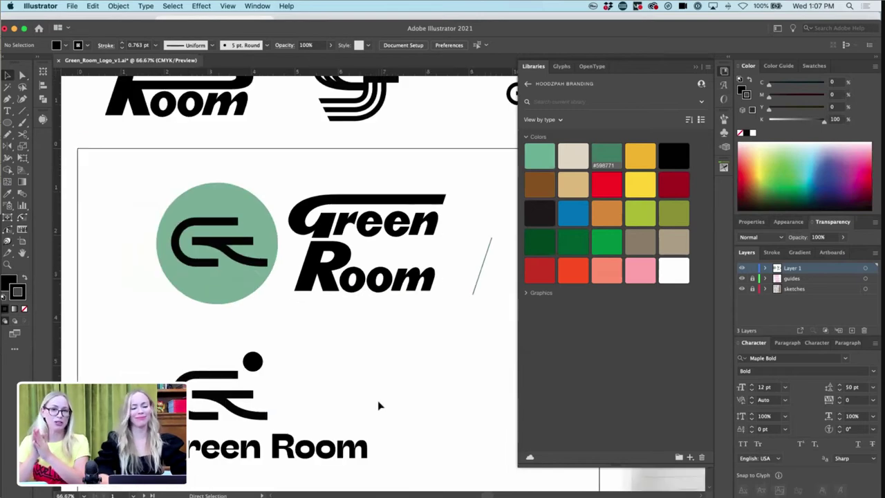
- Lower the bottom edge of the R's counter, making it about 0.33 by 0.31 in, and bring it to the front
key("super+equal")
key("super+equal")
key("super+equal")
key("a")
key("super+equal")
key("super+equal")
key("super+equal")
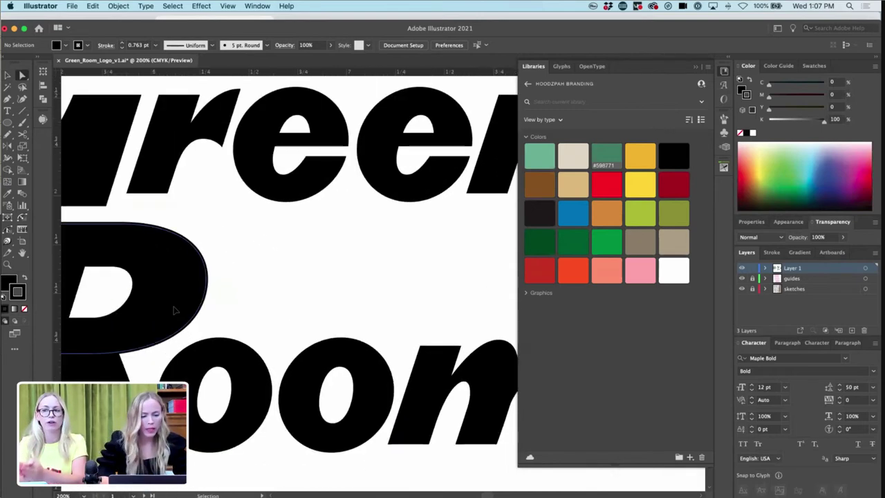
left_click(141, 284)
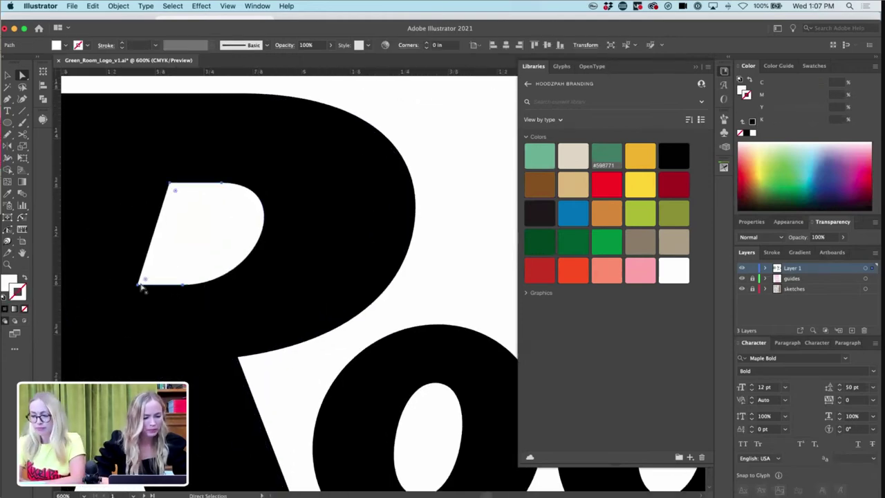
left_click(182, 285, "shift")
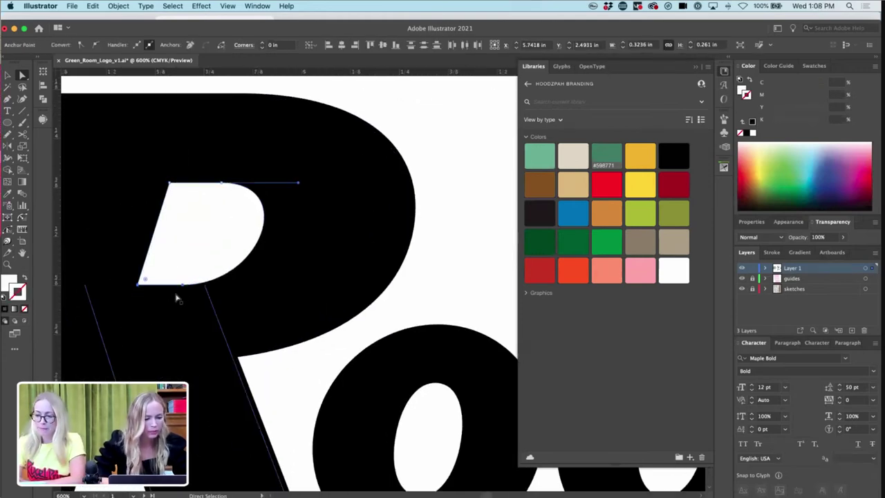
left_click_drag(178, 294, 177, 304)
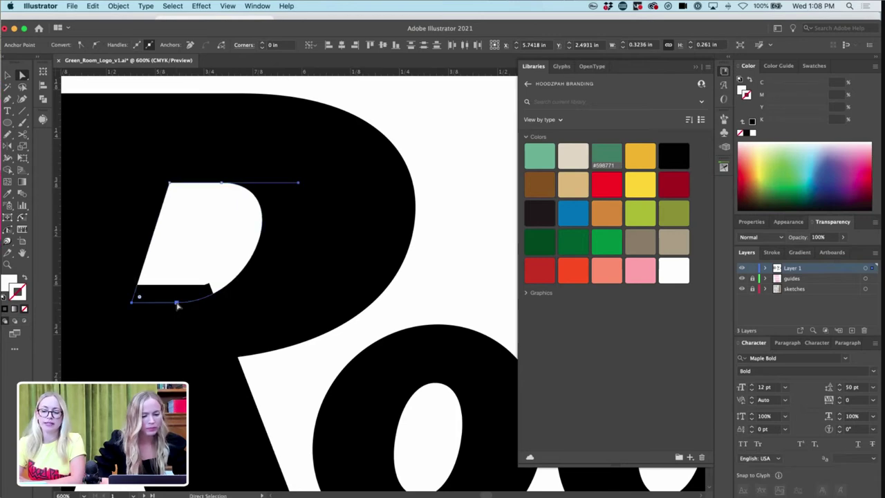
left_click(214, 247)
key("super+shift+bracketright")
key("super+minus")
key("super+minus")
key("super+minus")
key("super+minus")
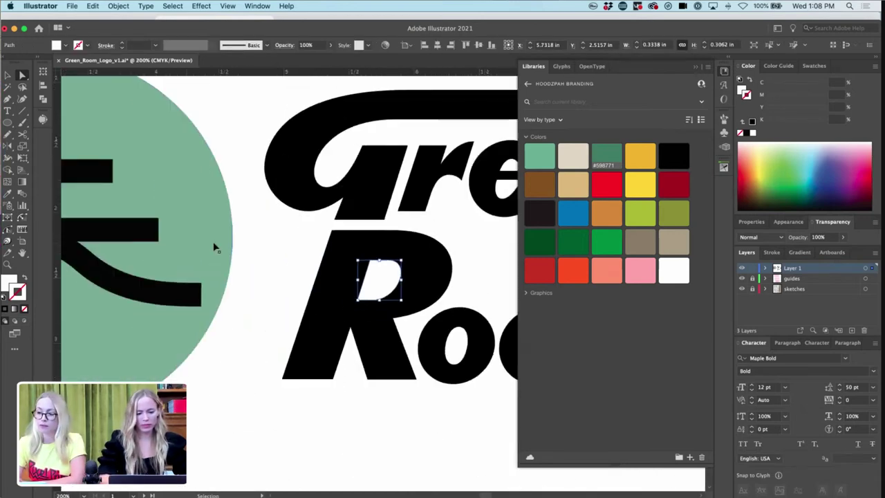
left_click(445, 385)
key("super+minus")
key("super+minus")
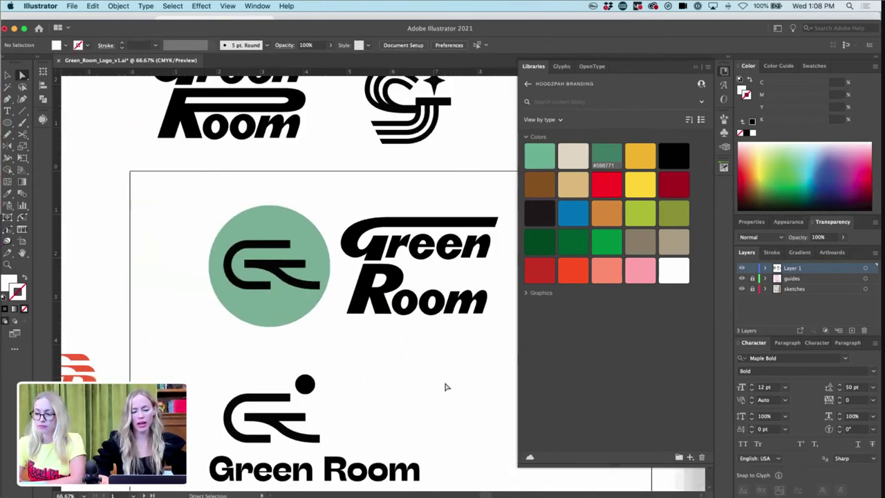
key("super+equal")
key("super+equal")
key("super+equal")
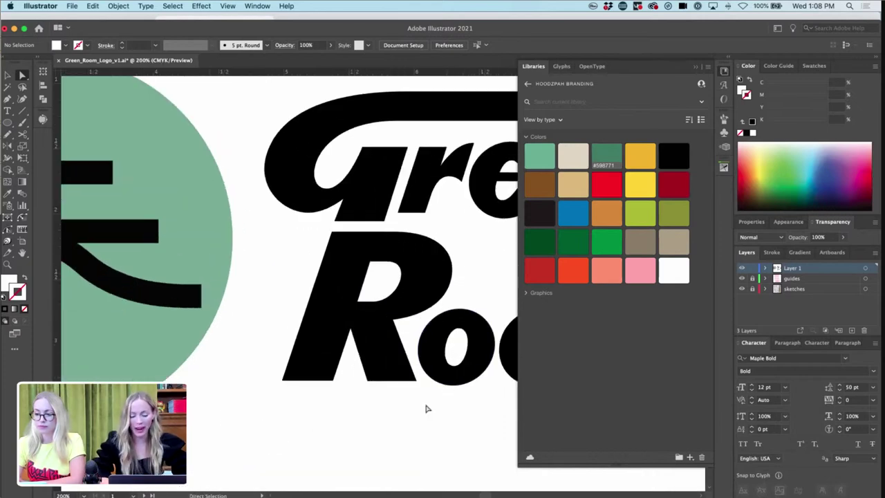
scroll(426, 408, "right", 5)
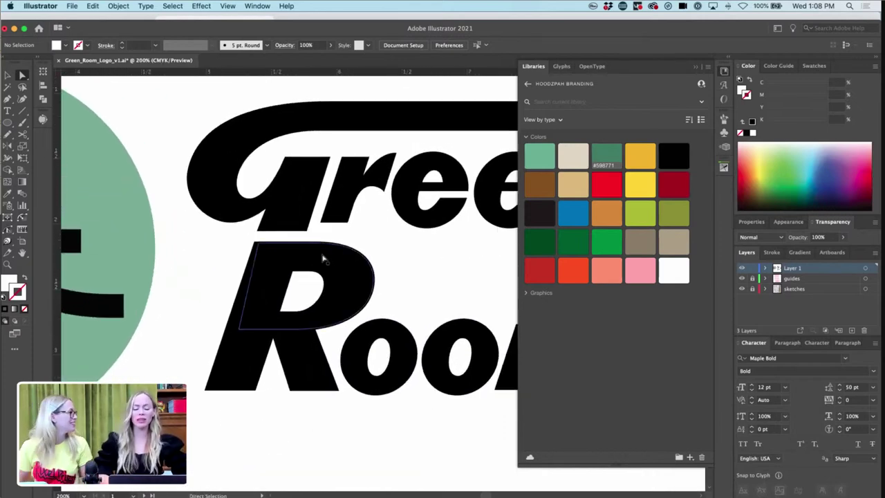
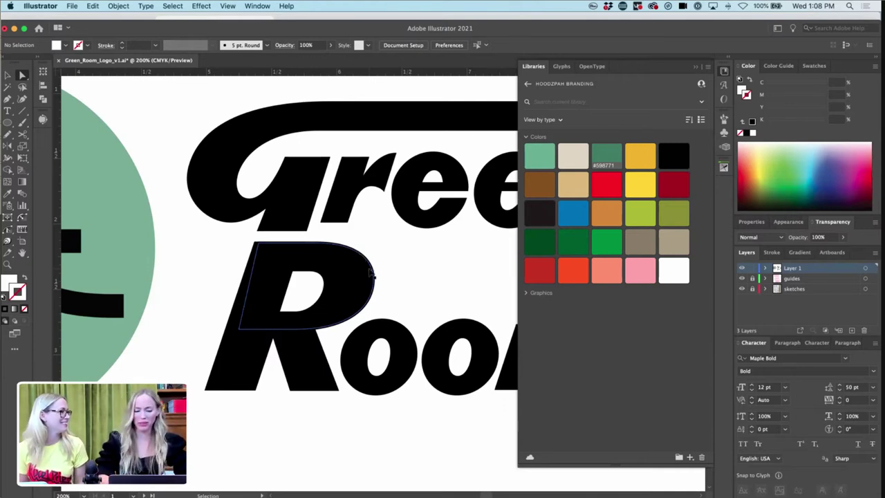
- Nudge the left-edge anchor points of the R in Room to the right to slim its stem
key("super+minus")
key("super+minus")
scroll(391, 326, "right", 3)
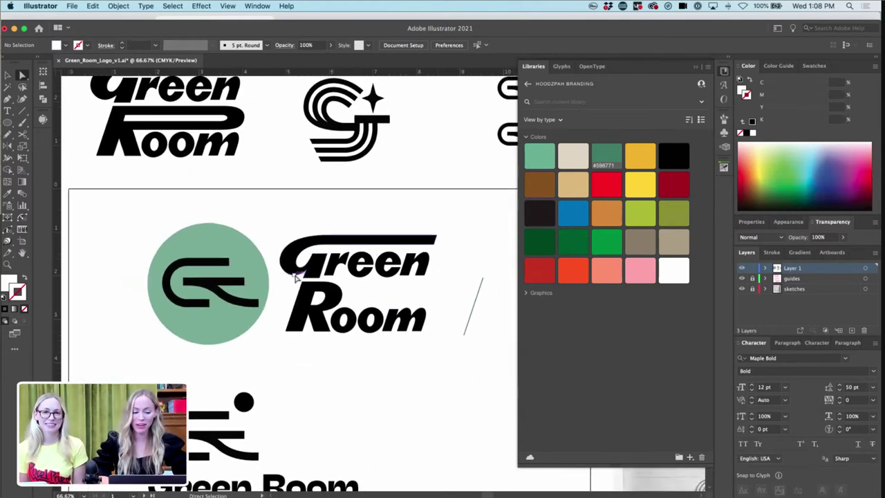
left_click(296, 311)
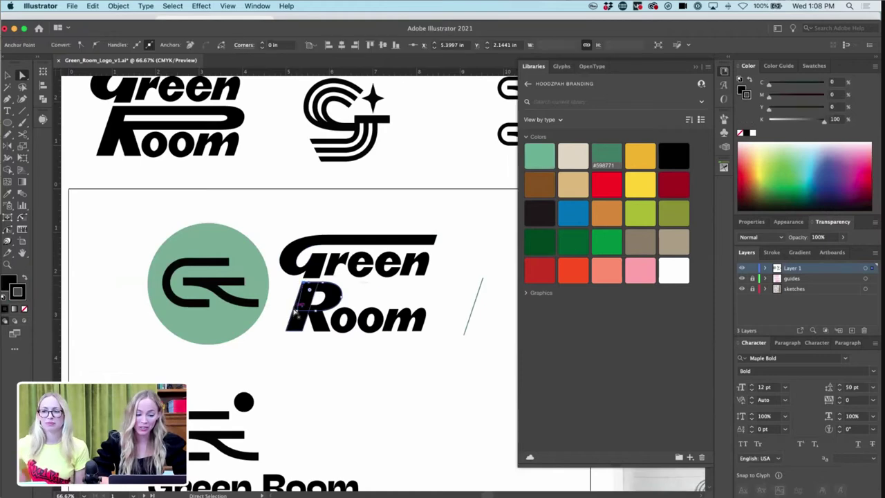
left_click(296, 276)
key("super+plus")
key("super+plus")
key("super+plus")
key("super+plus")
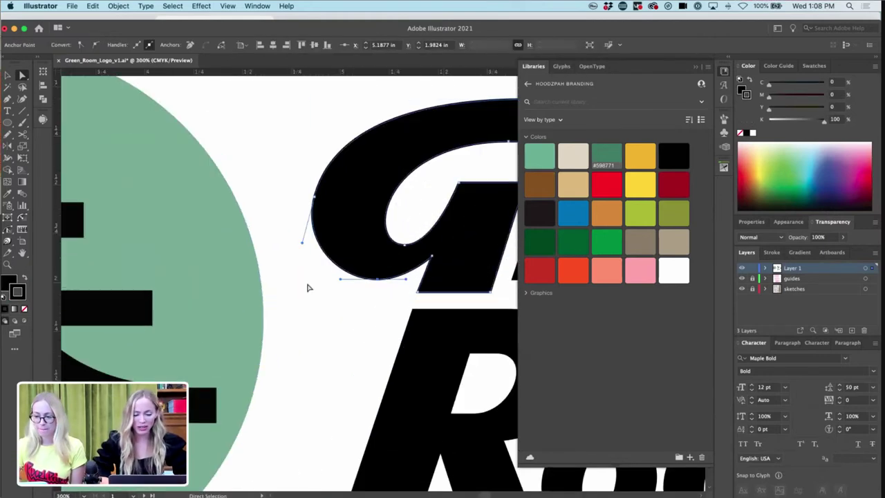
left_click_drag(420, 317, 371, 295)
left_click(382, 309)
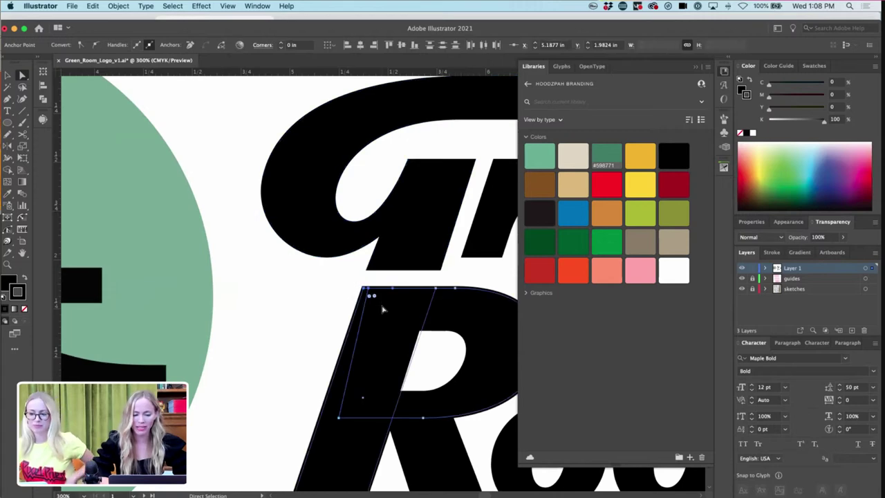
scroll(359, 339, "down", 3)
key("Right")
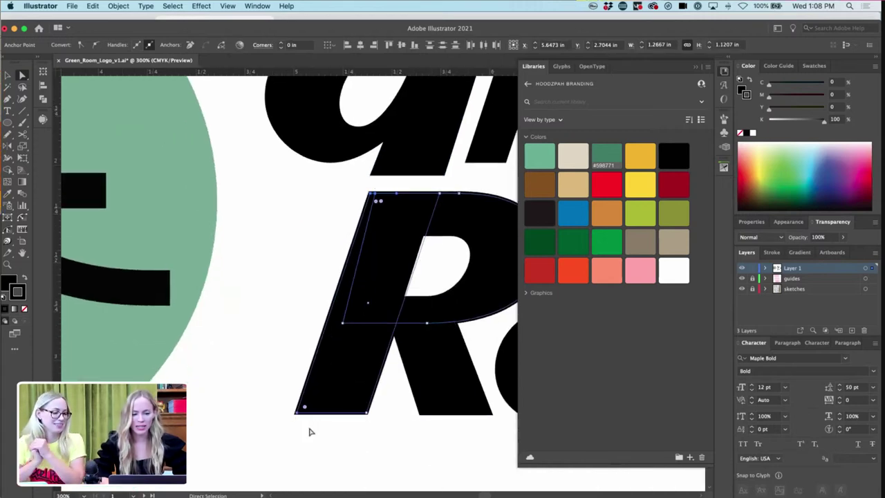
- Add the left corner points of the G's foot to the R's selected stem points and nudge them all right
left_click(386, 139, "shift")
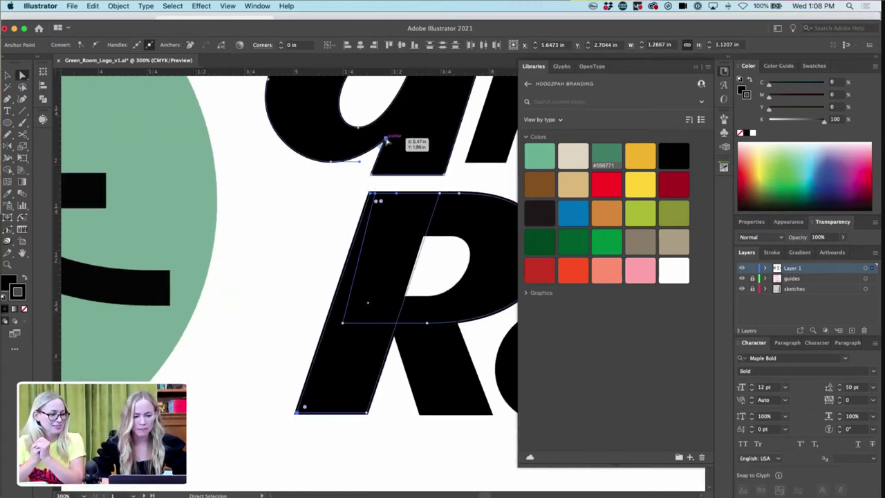
left_click(372, 174, "shift")
key("Right")
key("Right")
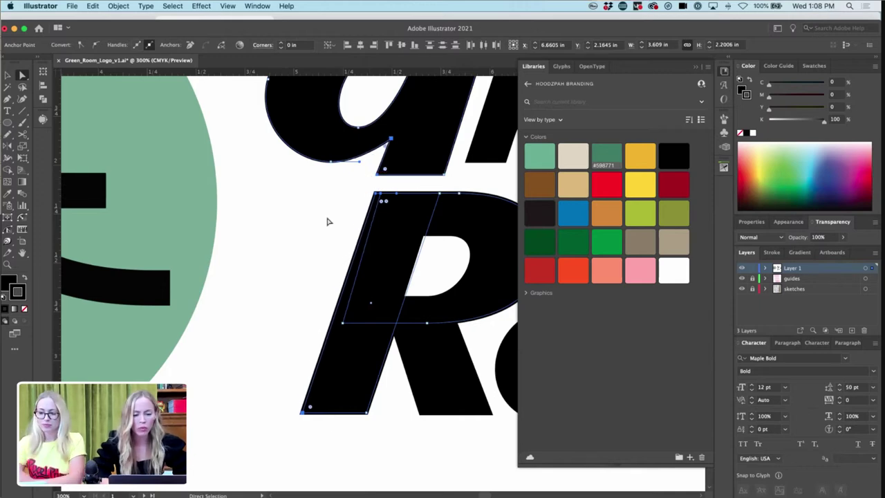
left_click(328, 221)
- Lengthen the right curve handle of the anchor at the base of the G's bowl toward its foot
left_click(391, 142)
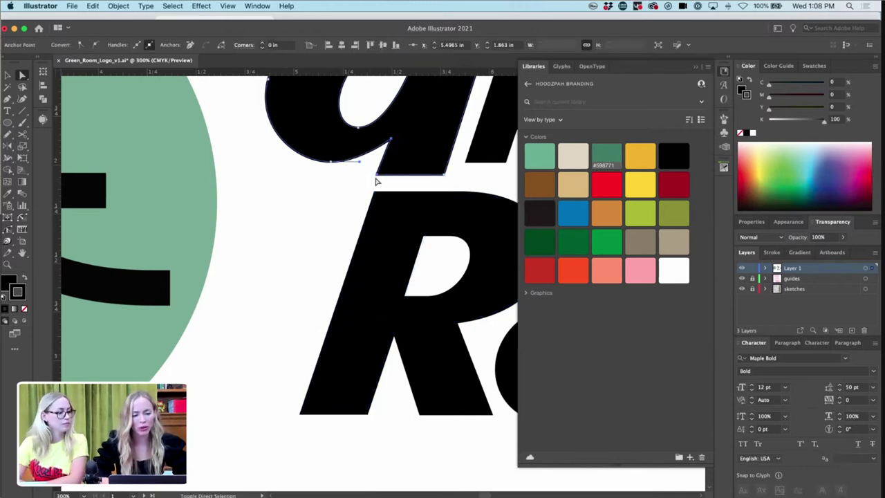
left_click_drag(360, 162, 368, 162)
left_click(350, 200)
key("super+minus")
key("super+minus")
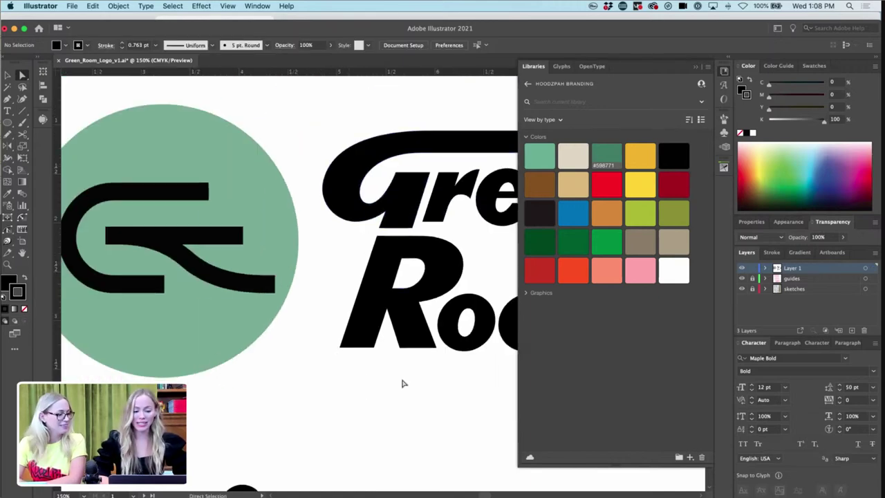
scroll(407, 394, "right", 3)
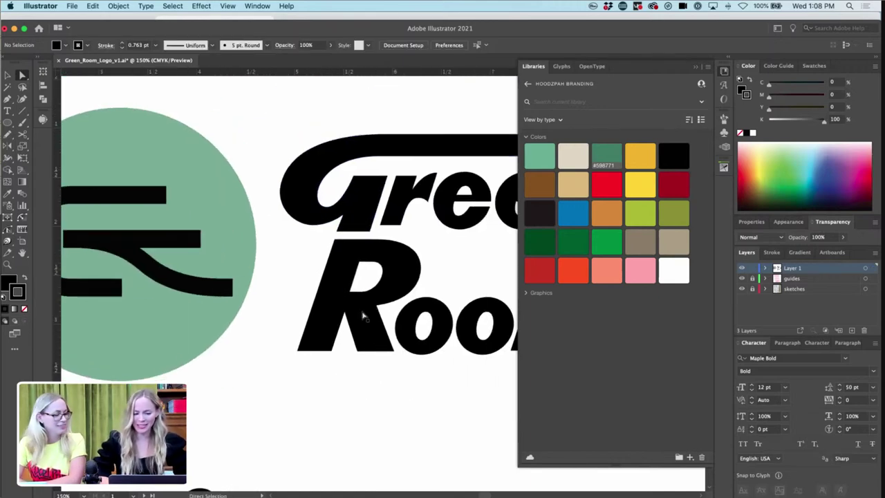
- Raise the top edge of the R's white counter, making the counter about 0.35 by 0.35 in
left_click(367, 280)
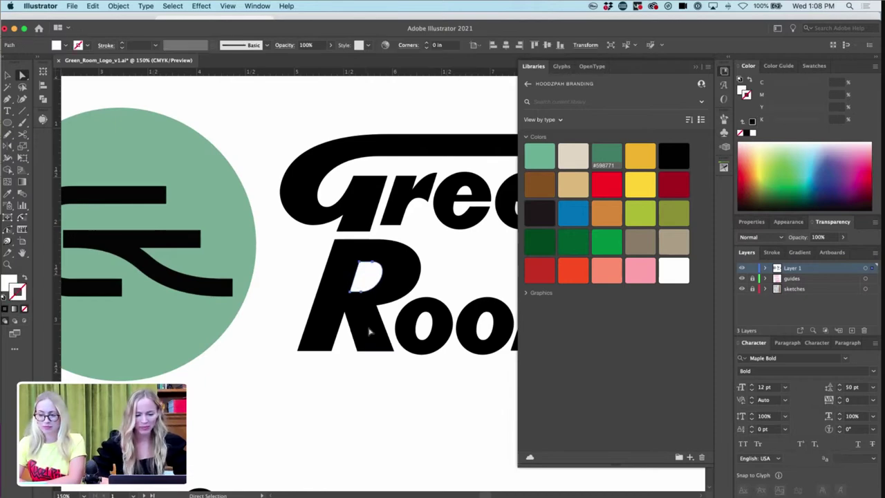
key("ctrl+shift+a")
key("ctrl+minus")
key("ctrl+minus")
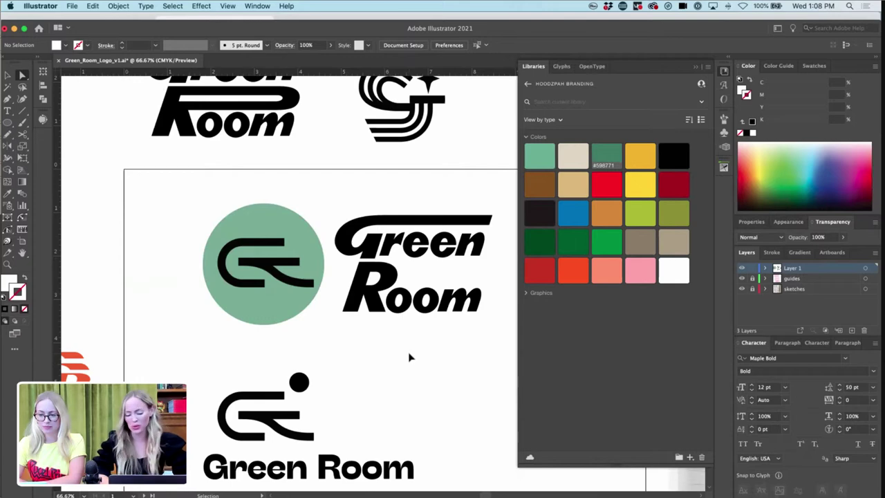
key("ctrl+plus")
key("ctrl+plus")
key("ctrl+plus")
key("ctrl+plus")
key("a")
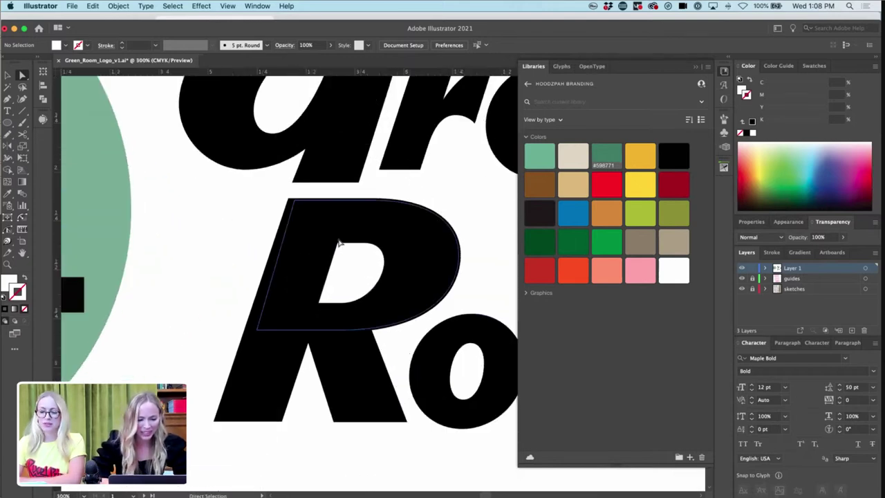
left_click(339, 242)
left_click(337, 243)
left_click_drag(364, 246, 367, 237)
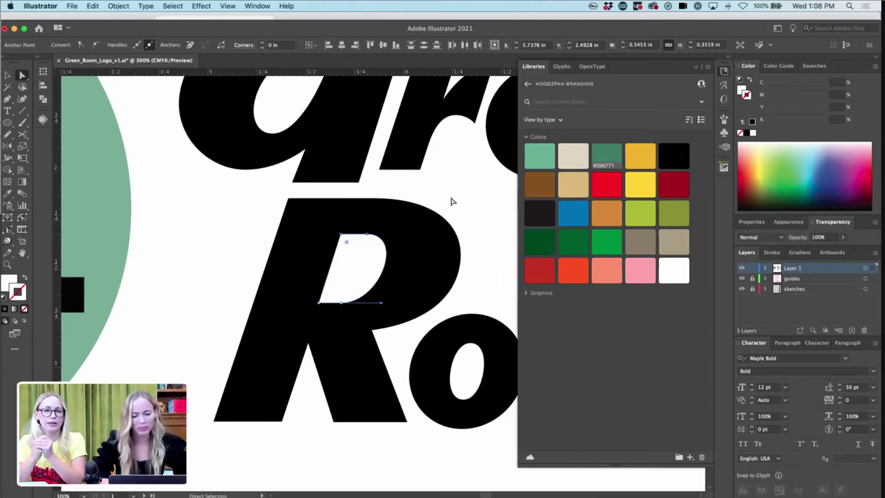
- Extend the curve handle on the lower edge of the R's counter to fill out its rounded side
left_click(452, 200)
left_click(373, 235)
left_click_drag(382, 303, 390, 303)
left_click(476, 216)
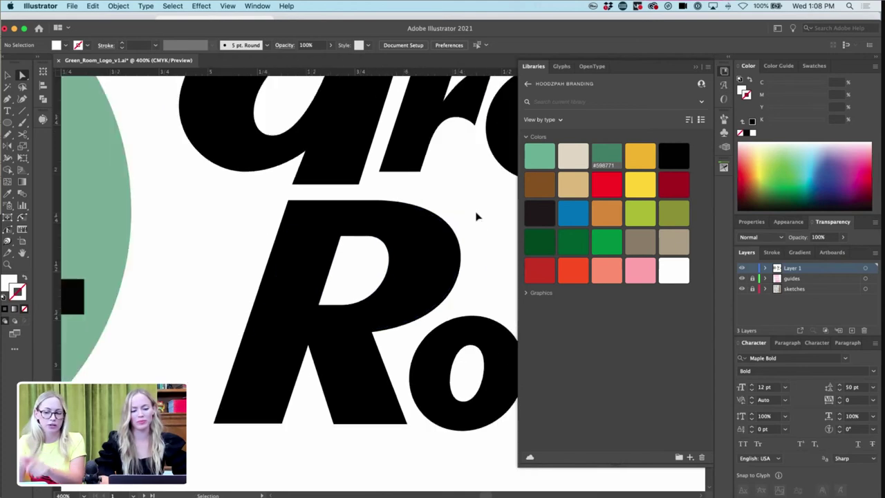
- Move the slanted green guide line above the artboard, beside the striped G logo with the star
key("super+minus")
key("super+minus")
key("super+minus")
key("super+minus")
key("super+minus")
key("v")
scroll(472, 292, "right", 2)
left_click_drag(467, 284, 448, 156)
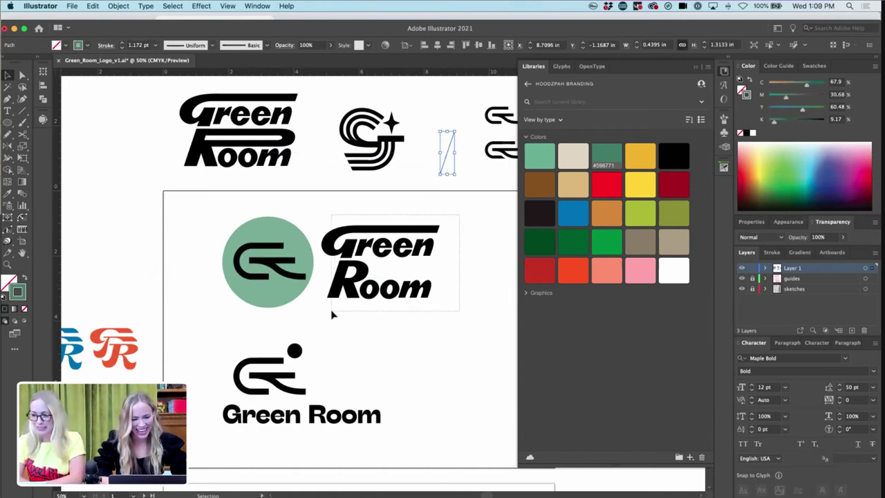
left_click_drag(460, 215, 332, 315)
left_click(361, 334)
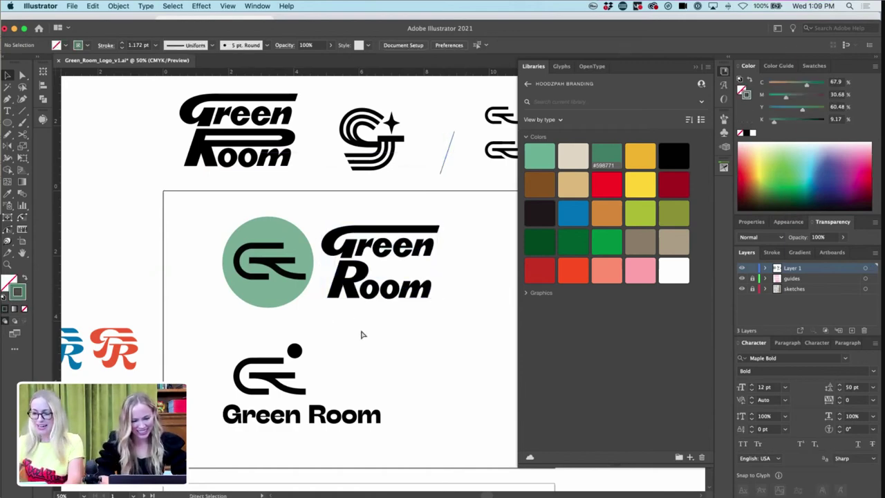
- Shorten the R in Room by lowering its bowl, counter and stem top while keeping its baseline
key("super+plus")
key("super+plus")
key("super+plus")
key("super+plus")
left_click_drag(259, 188, 199, 335)
left_click(258, 211)
key("slash")
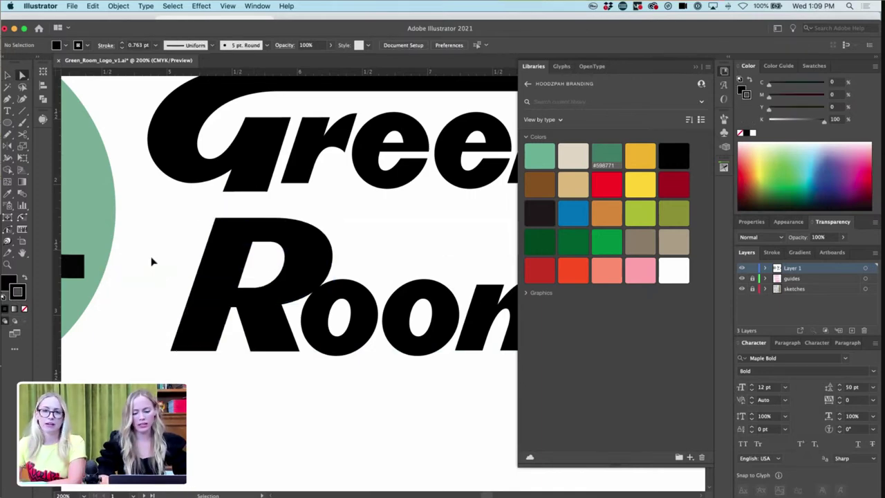
- Select the letters oom in Room and nudge them right, away from the shortened R
key("super+minus")
key("super+minus")
key("super+minus")
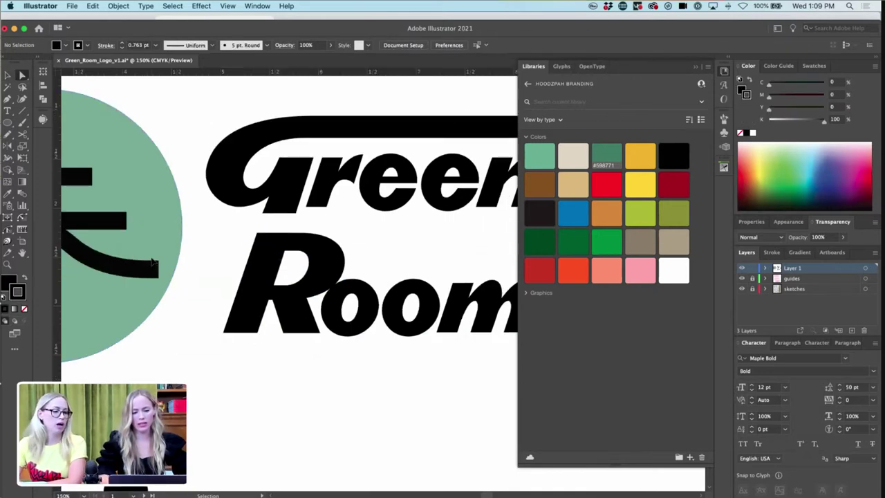
key("v")
left_click_drag(368, 289, 368, 288)
key("Right")
key("Right")
key("Right")
key("Right")
key("Right")
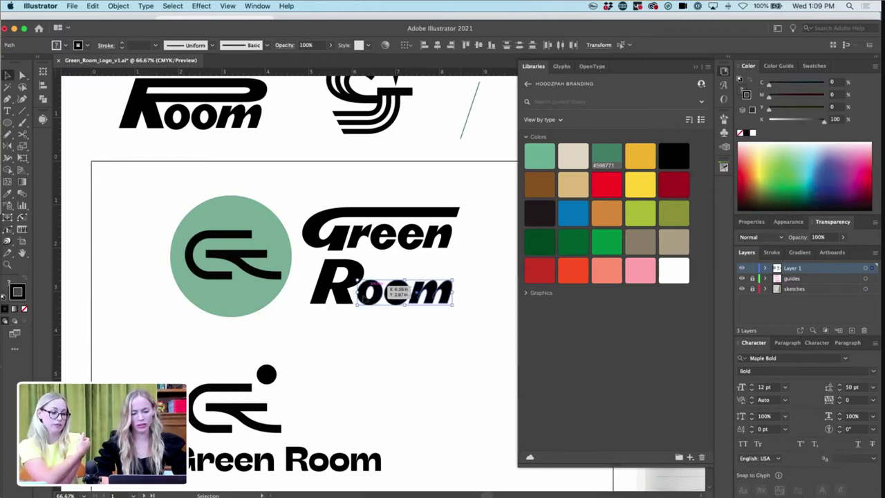
key("a")
left_click(358, 311)
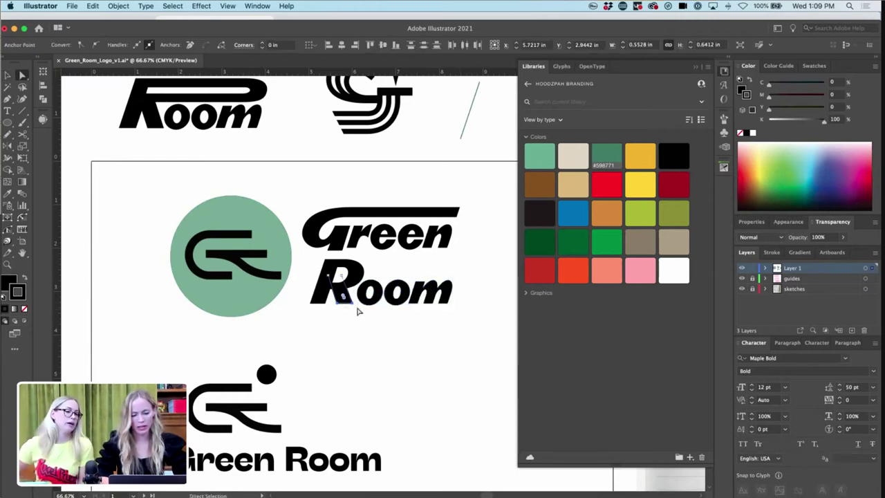
left_click(368, 339)
key("super+minus")
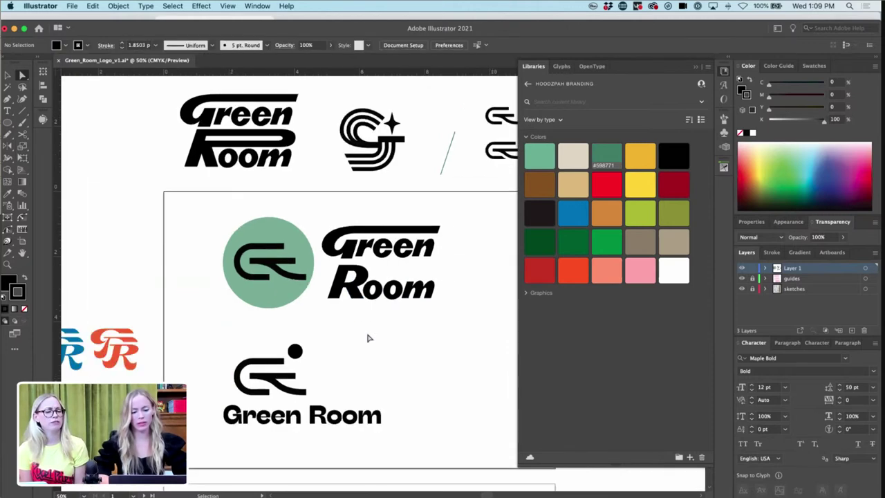
- Move the whole word Room slightly up and left so it sits closer beneath Green
key("v")
left_click_drag(330, 269, 330, 267)
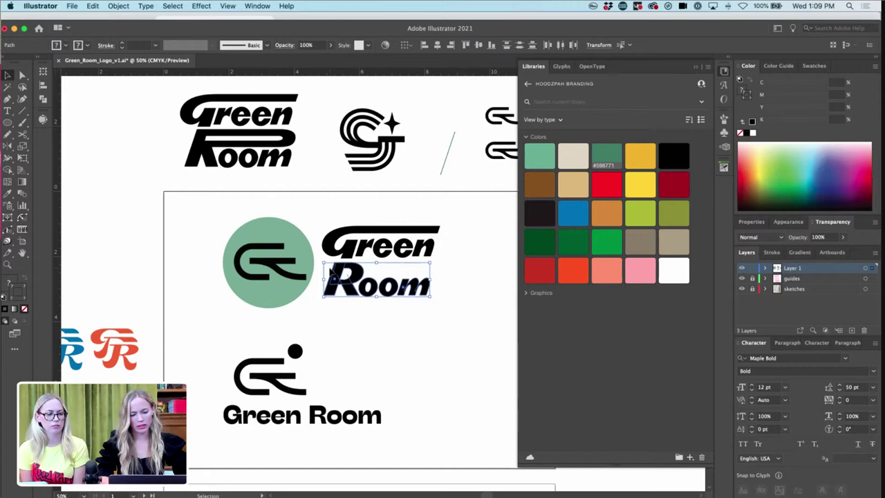
left_click(383, 350)
key("super+plus")
key("super+minus")
key("super+plus")
key("super+plus")
key("super+plus")
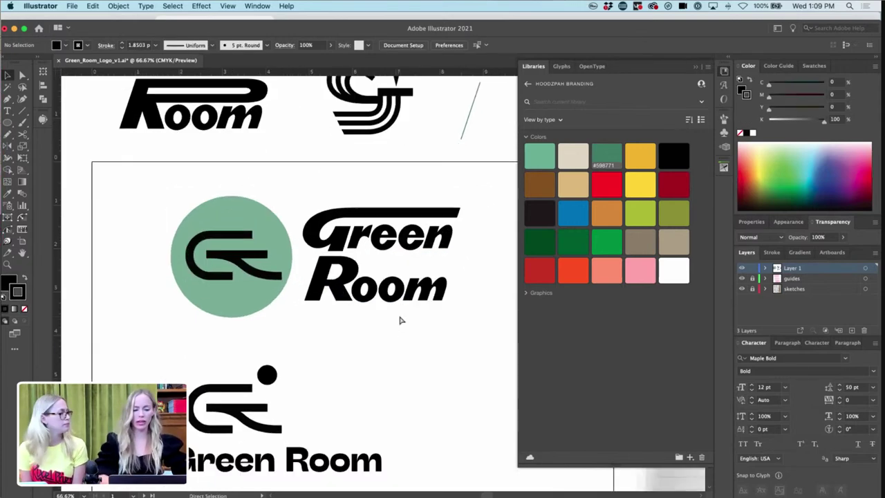
key("a")
left_click(293, 253)
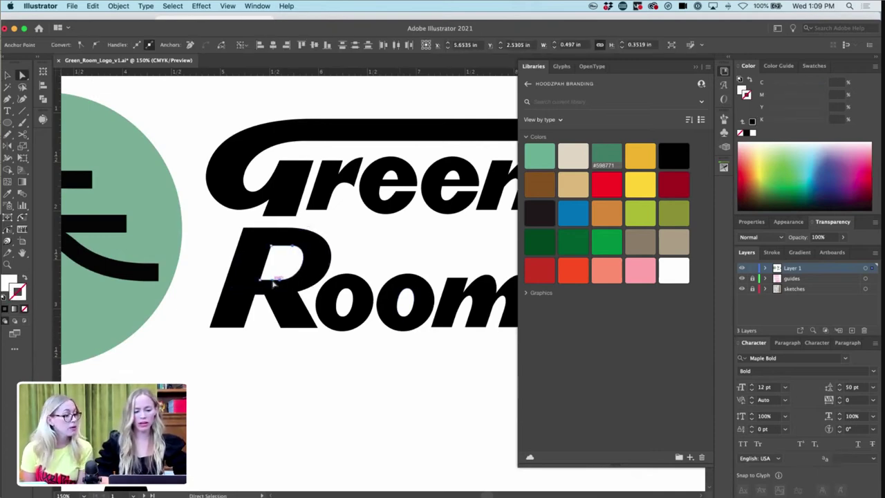
key("super+shift+a")
key("super+minus")
key("super+minus")
key("super+minus")
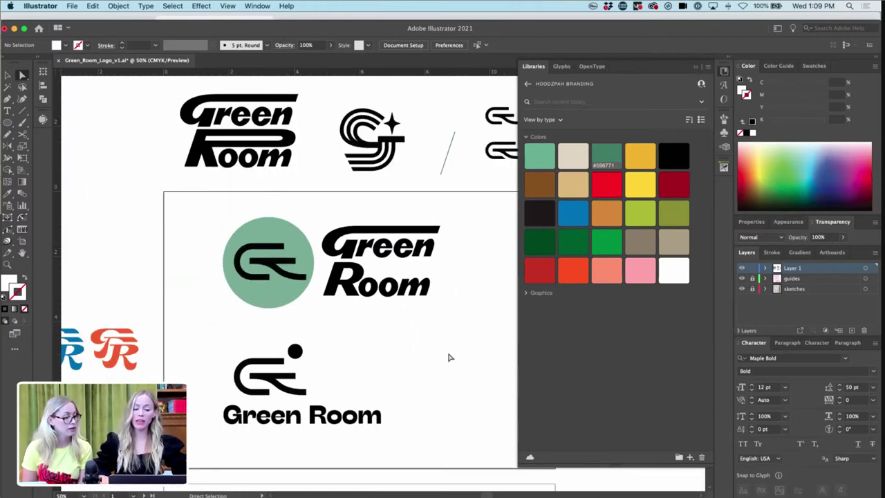
- Thin the G's long horizontal swash by nudging the anchor points of its lower edge up
key("super+equal")
key("super+equal")
key("super+equal")
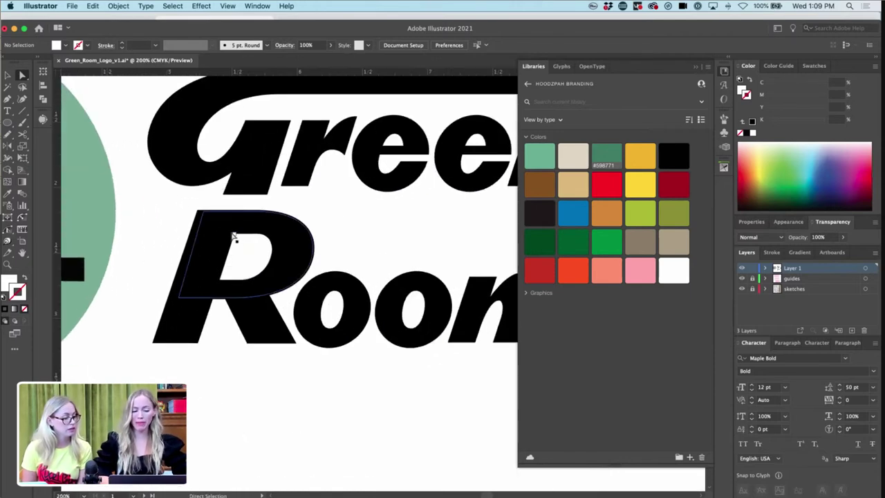
left_click(304, 141)
left_click_drag(392, 133, 346, 142)
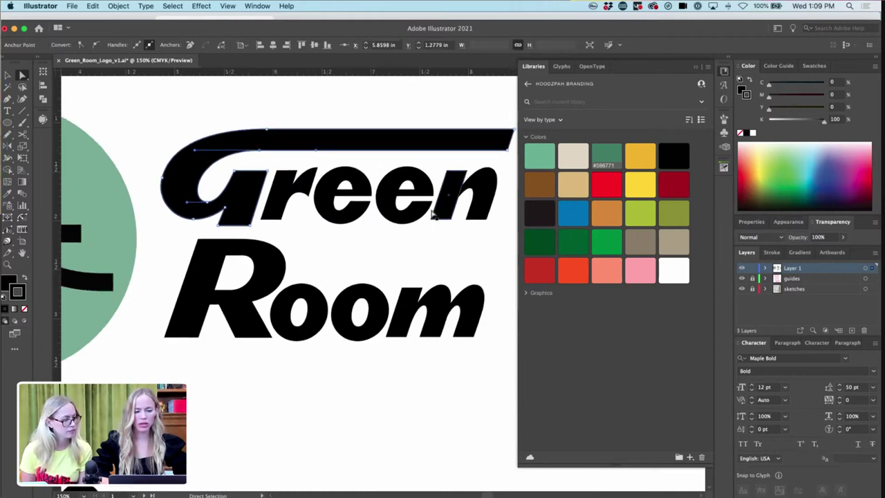
key("super+equal")
key("super+equal")
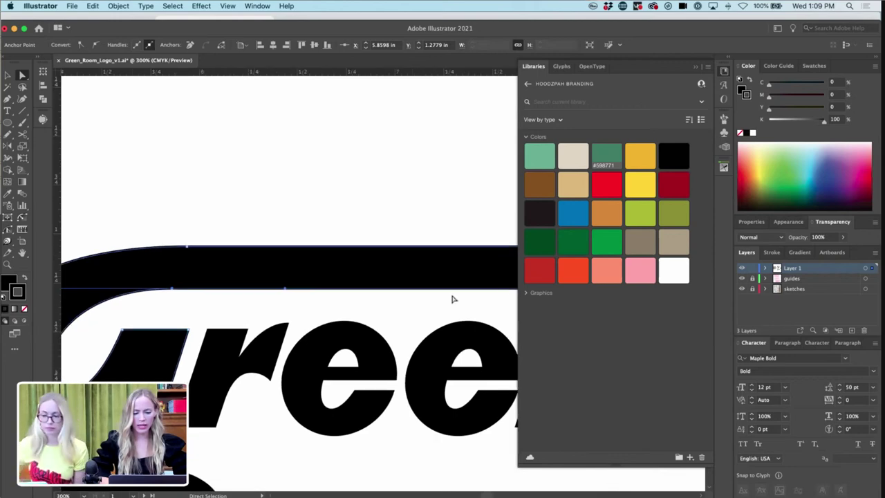
scroll(476, 297, "right", 3)
left_click(472, 288, "shift")
key("Up")
left_click(482, 302)
key("super+minus")
key("super+minus")
key("super+minus")
key("super+minus")
key("super+minus")
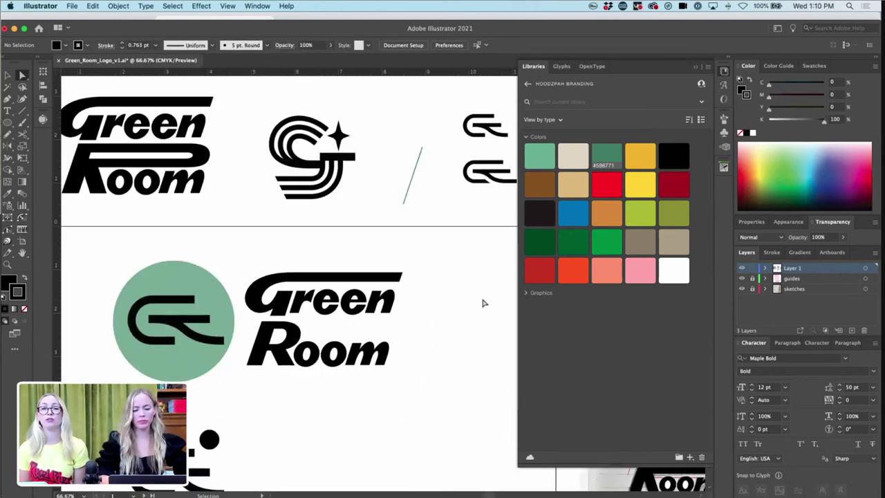
- Draw a black rounded rectangle bar between Green and Room, running from beside the R to the end of Room
key("super+equal")
key("super+equal")
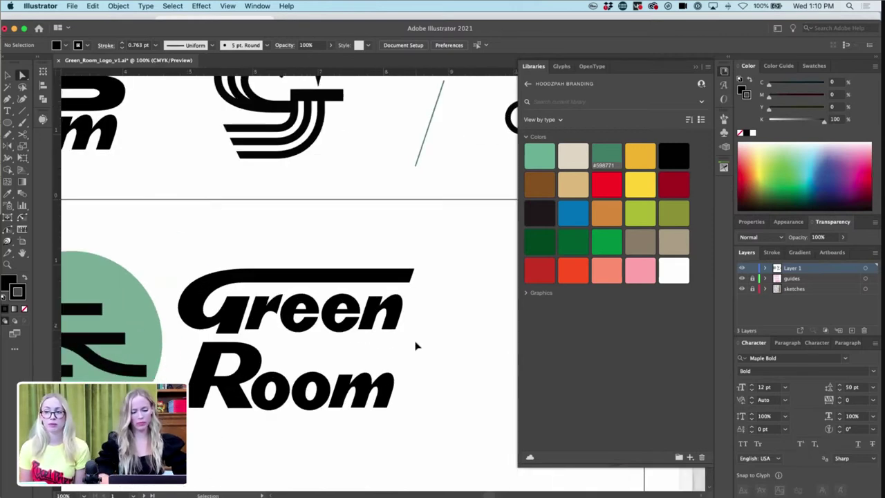
key("super+minus")
left_click(7, 122)
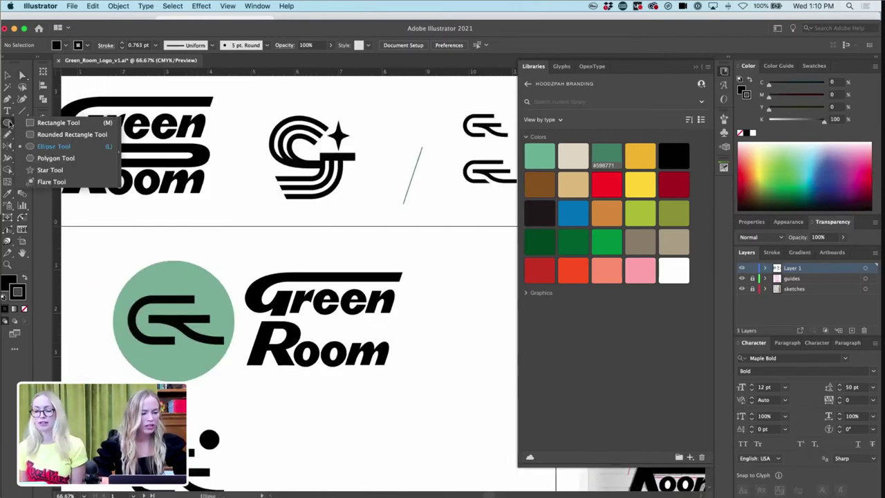
left_click(39, 136)
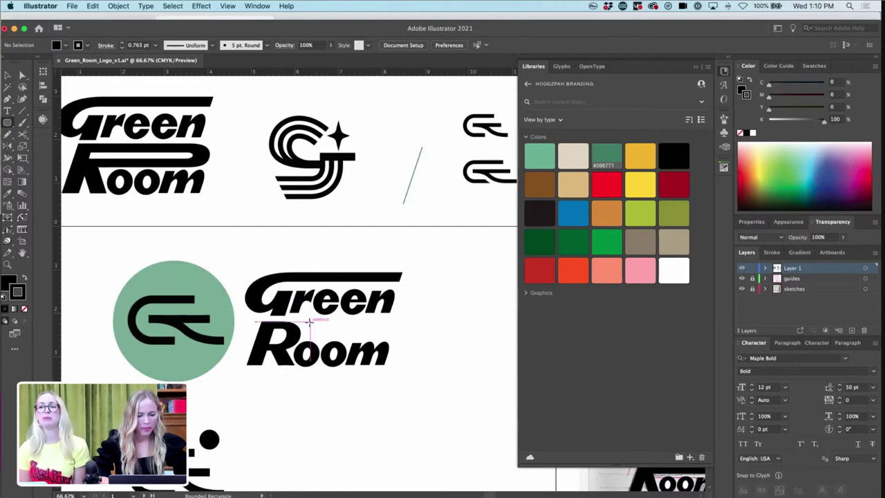
left_click_drag(310, 318, 389, 333)
key("v")
left_click(411, 339)
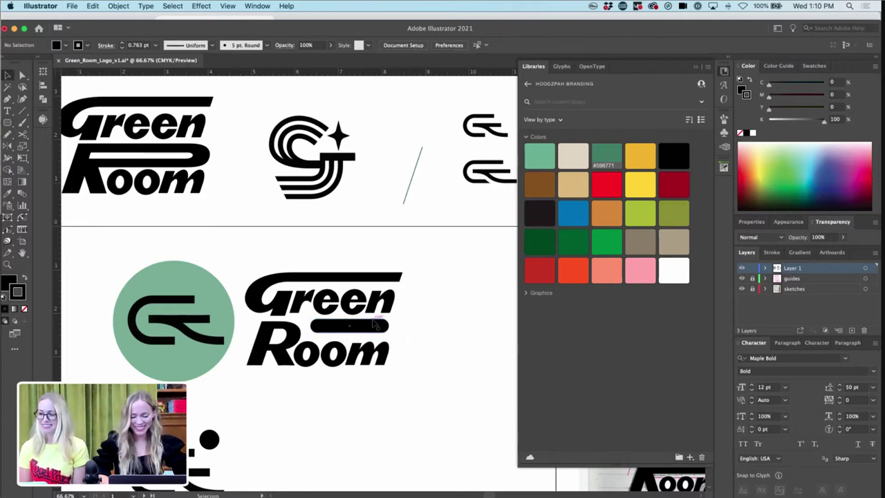
- Nudge the black bar between Green and Room down, make it about 0.38 in tall, and extend its end toward the R
key("super+=")
key("super+=")
key("super+=")
scroll(371, 325, "down", 2)
left_click(359, 378)
key("Down")
left_click_drag(320, 407, 320, 414)
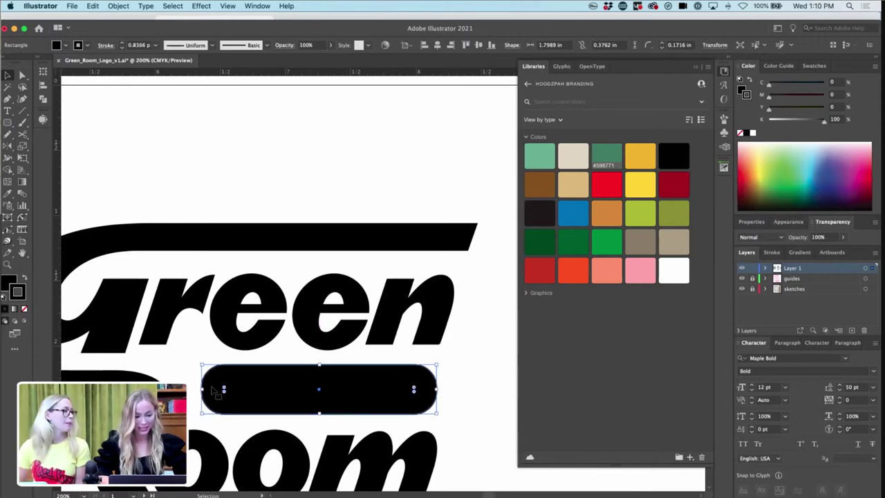
left_click_drag(206, 390, 197, 390)
left_click(311, 352)
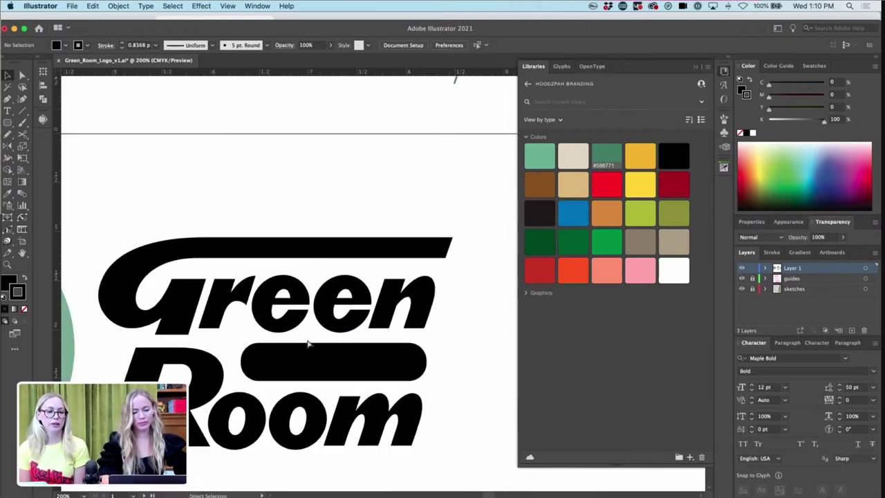
- Add the text BEER in 12 pt Maple Bold below the Room wordmark
key("super+1")
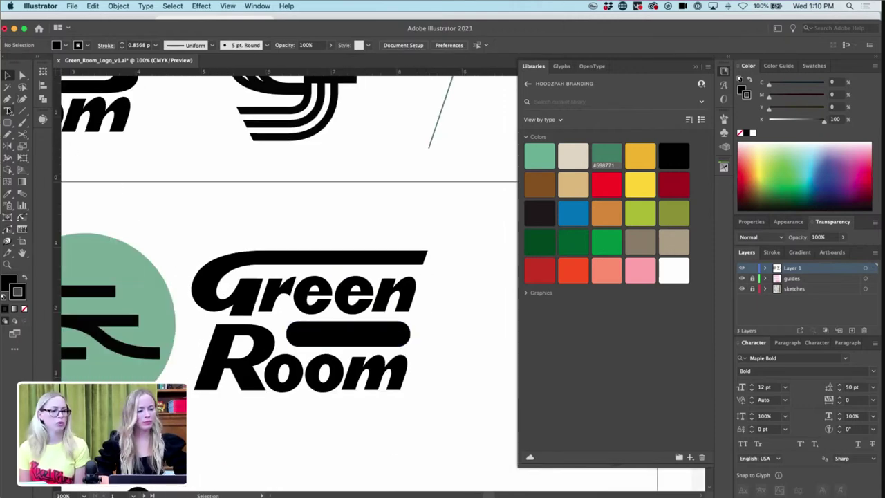
key("t")
left_click(276, 438)
type("BE")
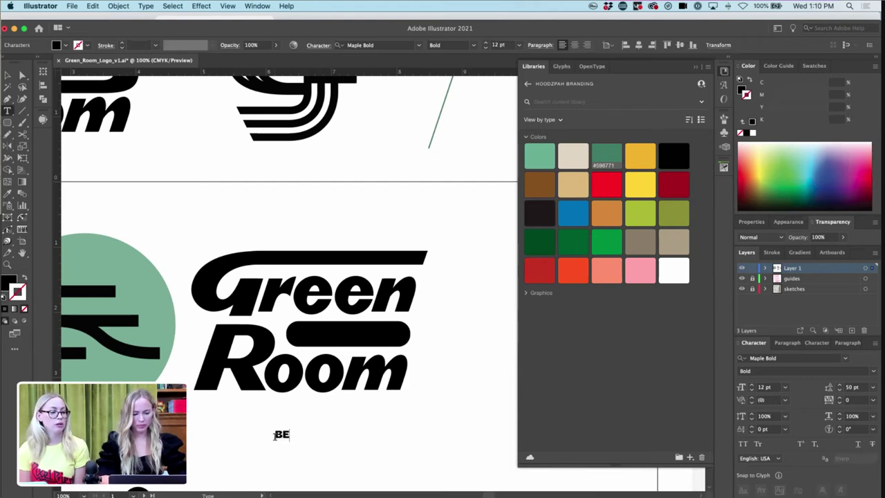
left_click(6, 74)
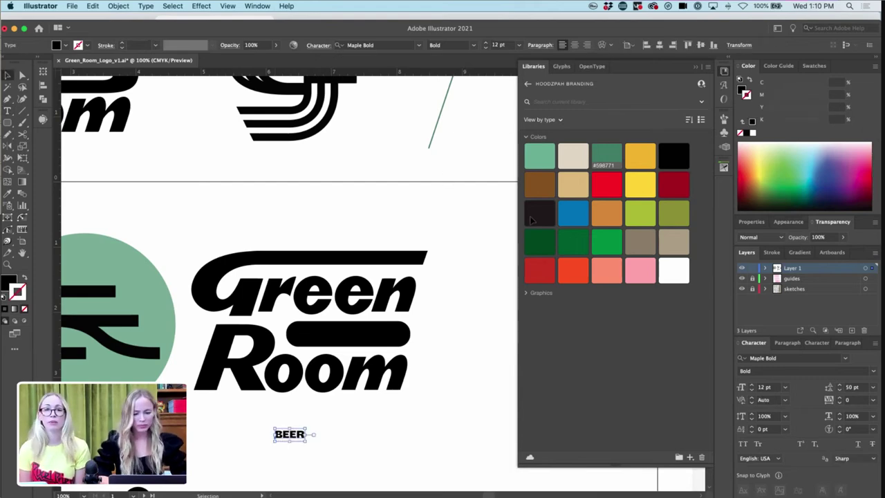
- Try the white FFFFFF swatch as a stroke on the BEER text and undo it
left_click(676, 274)
left_click(352, 456)
left_click(295, 436)
left_click_drag(295, 437, 295, 435)
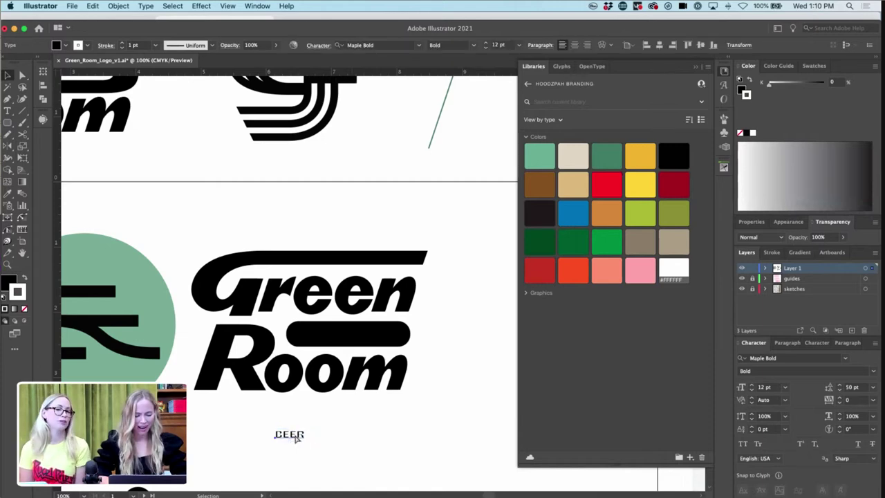
key("super+z")
- Fill the BEER text with the white FFFFFF swatch and move it onto the black bar
left_click(10, 280)
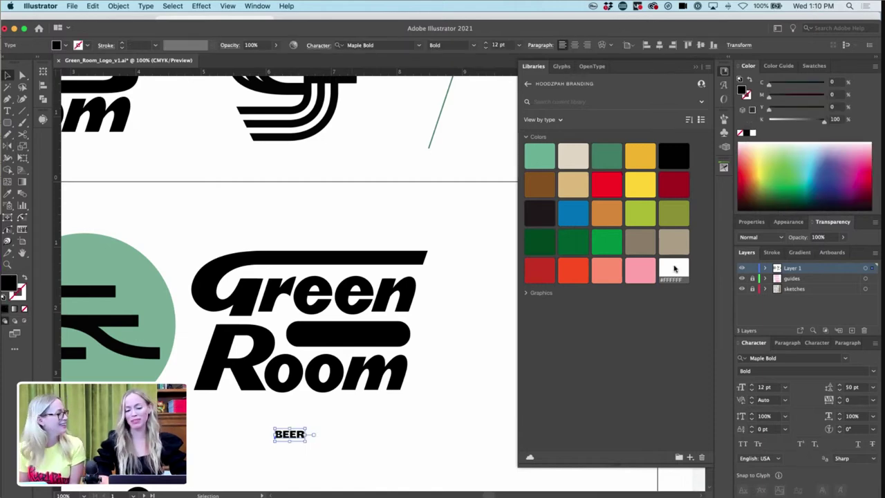
left_click(674, 268)
left_click(390, 440)
left_click_drag(288, 436, 324, 338)
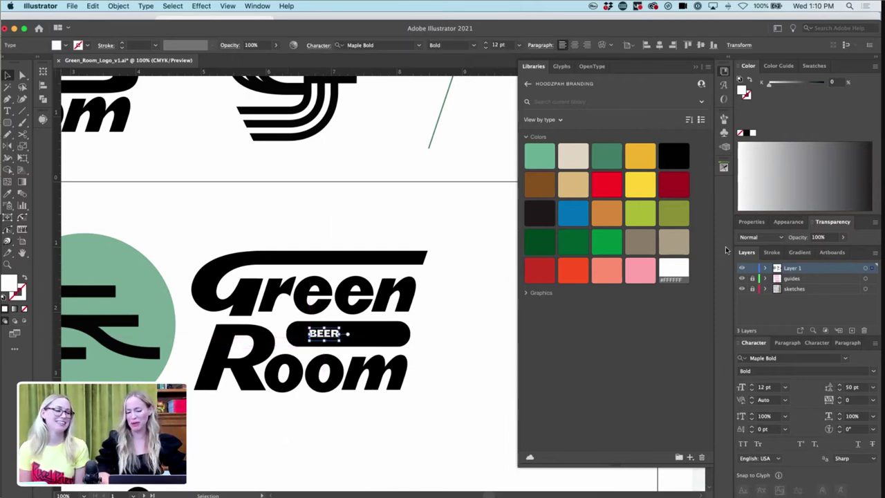
- Set the BEER text to 20 pt and nudge it down and left inside the bar
left_click(486, 43)
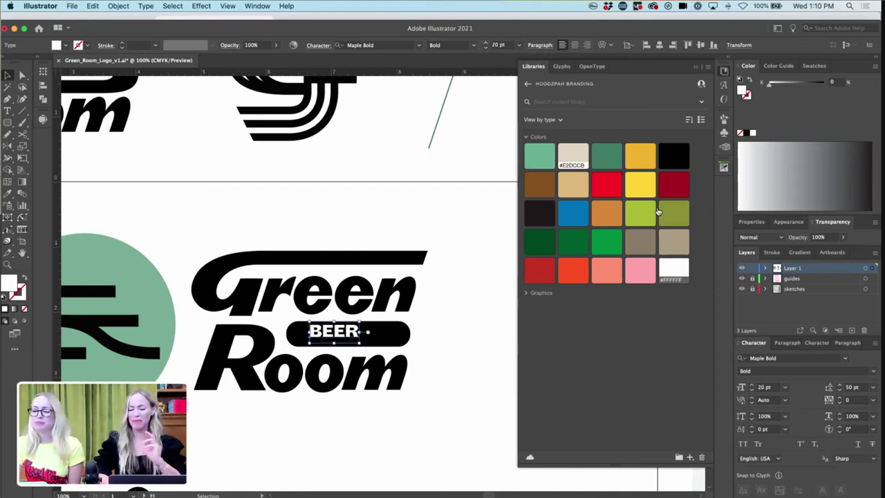
key("Down")
key("Down")
key("Down")
key("Down")
key("Down")
key("Up")
key("Left")
key("Left")
key("Left")
key("Left")
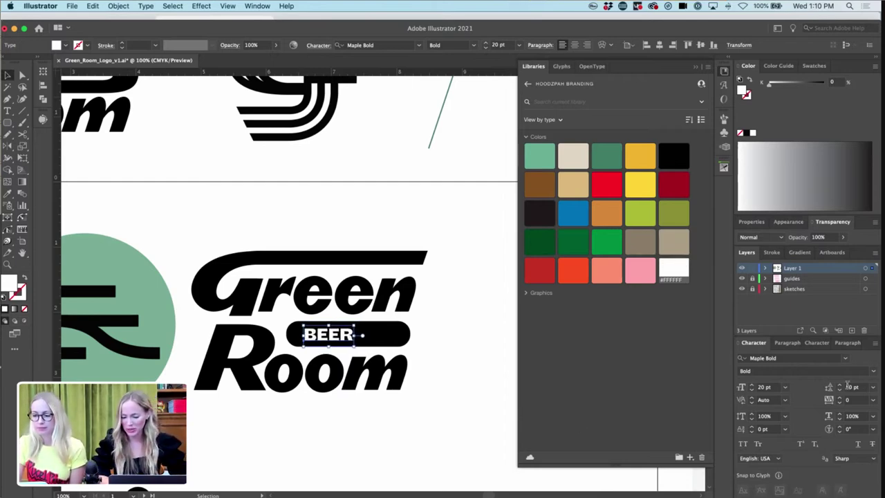
- Increase the tracking of the BEER text to 180
left_click(840, 398)
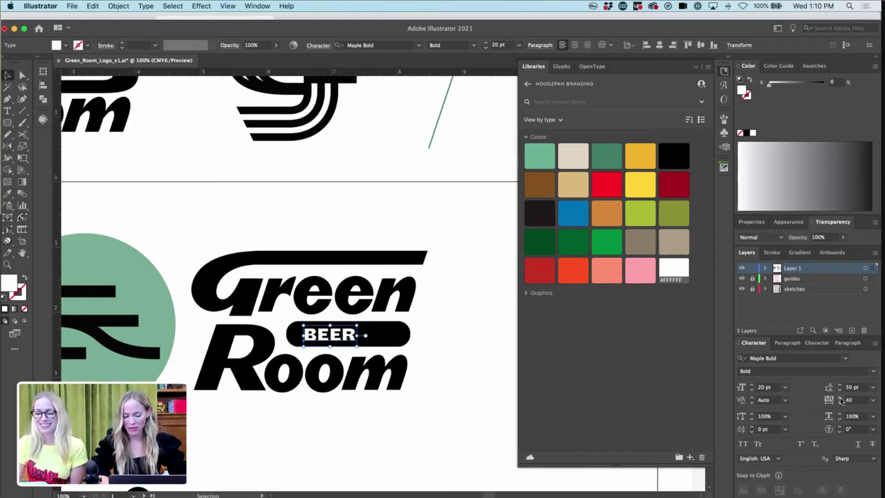
left_click(840, 399)
left_click(839, 399)
left_click(840, 399)
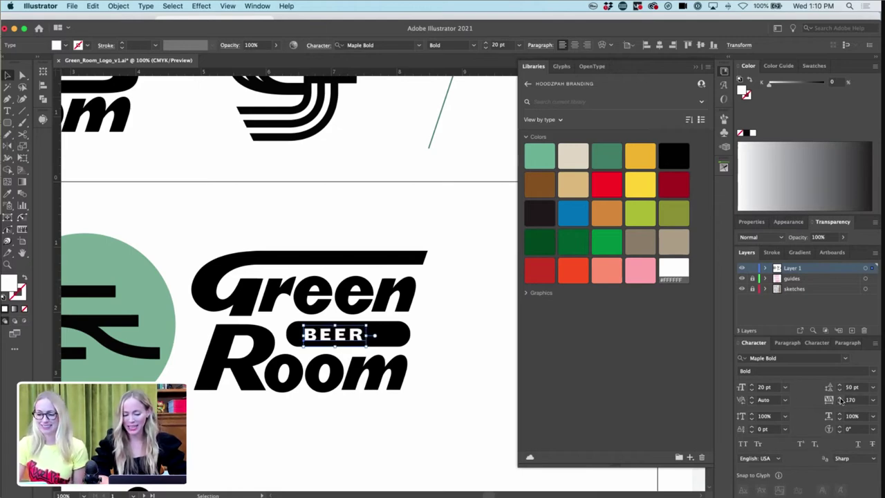
- Shorten the black bar from its right end so it fits snugly around BEER, about 1.47 in wide
key("a")
left_click(420, 323)
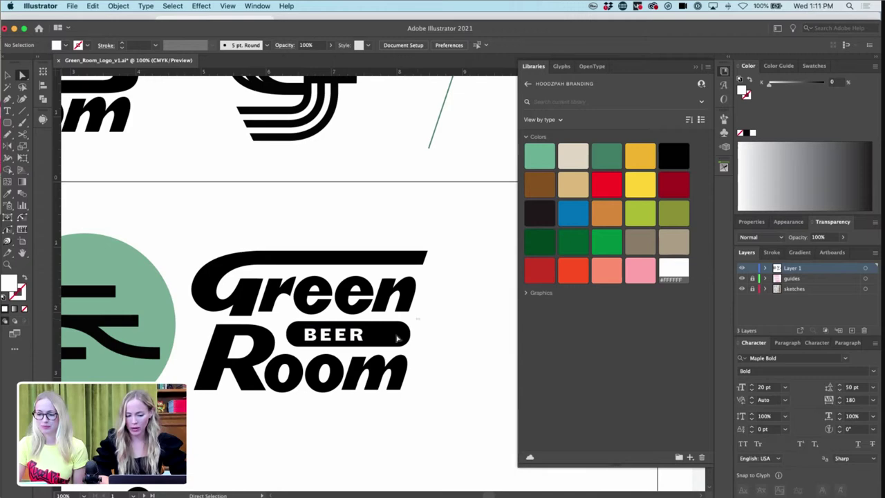
left_click_drag(386, 350, 386, 350)
key("shift+Left")
key("shift+Left")
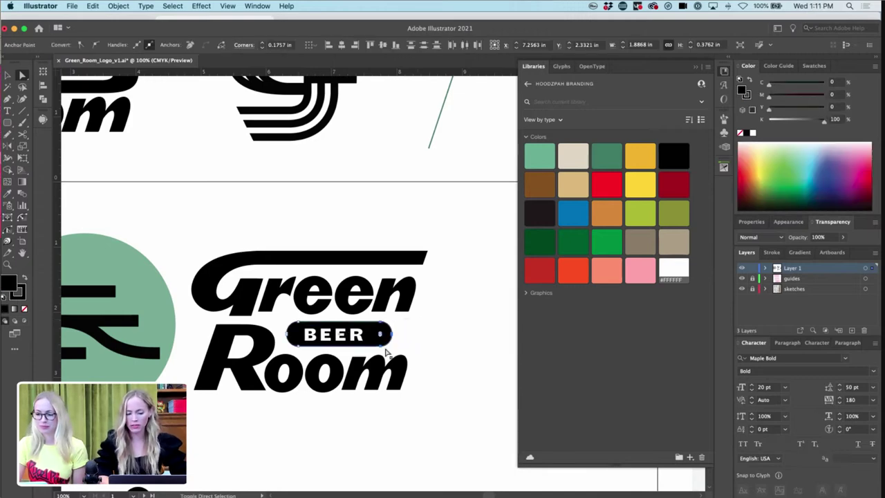
key("shift+Left")
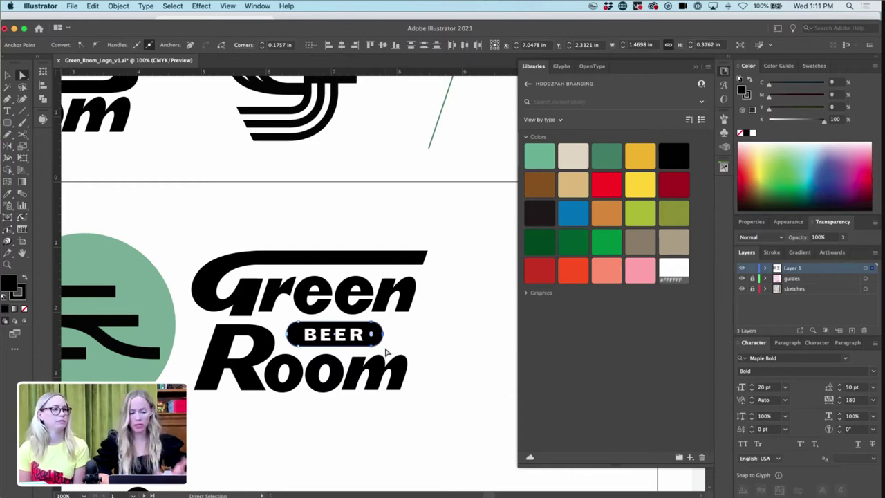
left_click(425, 330)
- Nudge the BEER text slightly up to center it within the shortened bar
key("super+equal")
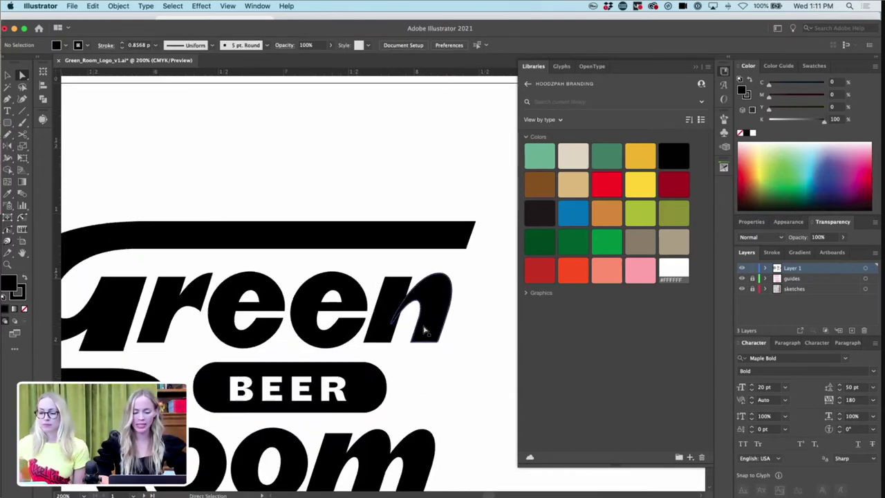
key("super+equal")
left_click_drag(342, 412, 341, 410)
key("super+minus")
key("super+minus")
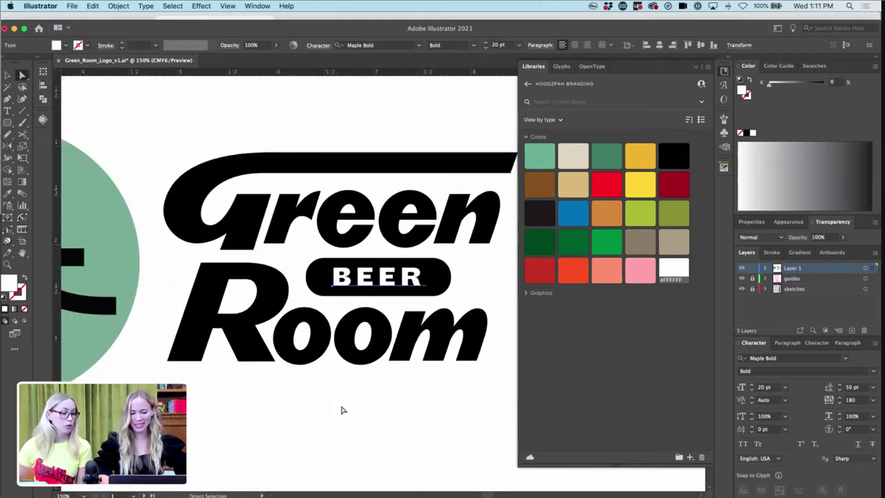
- Try a copy of the Green Beer Room wordmark below the original, and remove that copy
key("super+minus")
key("super+minus")
key("v")
left_click_drag(465, 218, 296, 326)
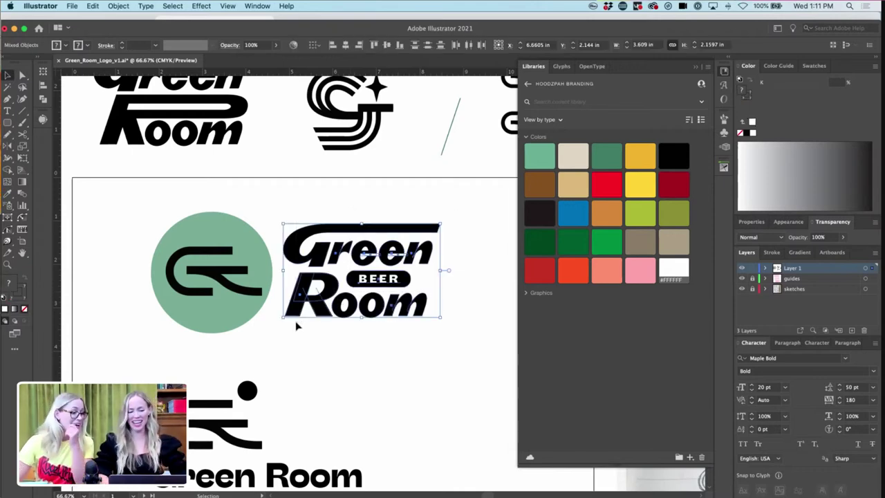
left_click_drag(433, 250, 498, 375)
key("super+minus")
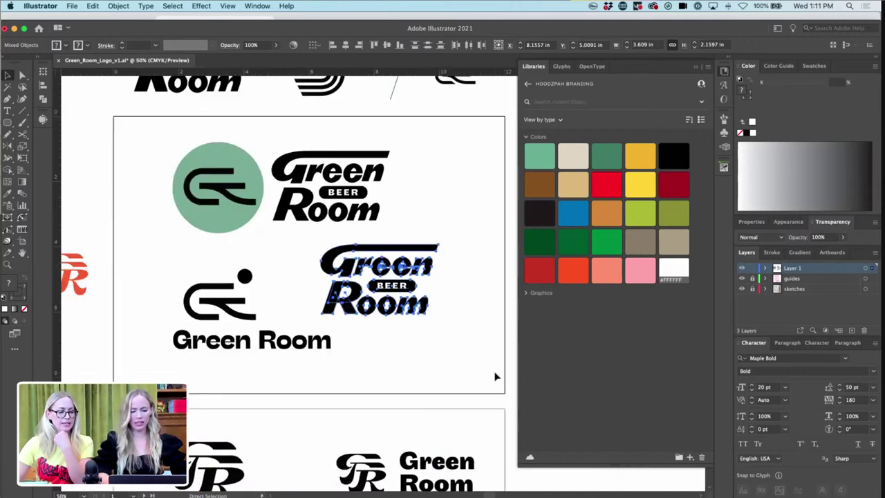
key("Delete")
- Move the Green Beer Room wordmark right, farther from the green GR badge
key("super+minus")
left_click_drag(324, 246, 311, 251)
key("shift+Right")
key("shift+Right")
key("shift+Right")
key("shift+Right")
key("shift+Right")
key("shift+Right")
key("shift+Right")
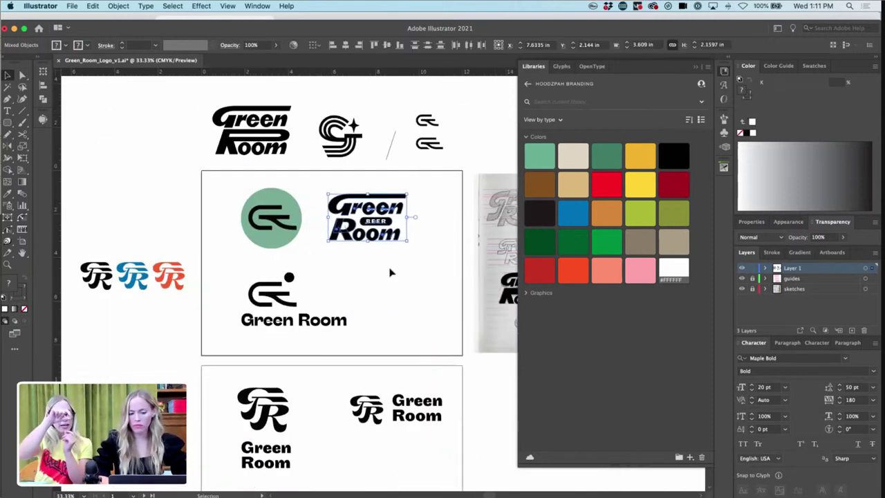
- Make a copy of the wordmark below the original, leaving out BEER and its black bar
key("super+equal")
key("super+equal")
key("super+equal")
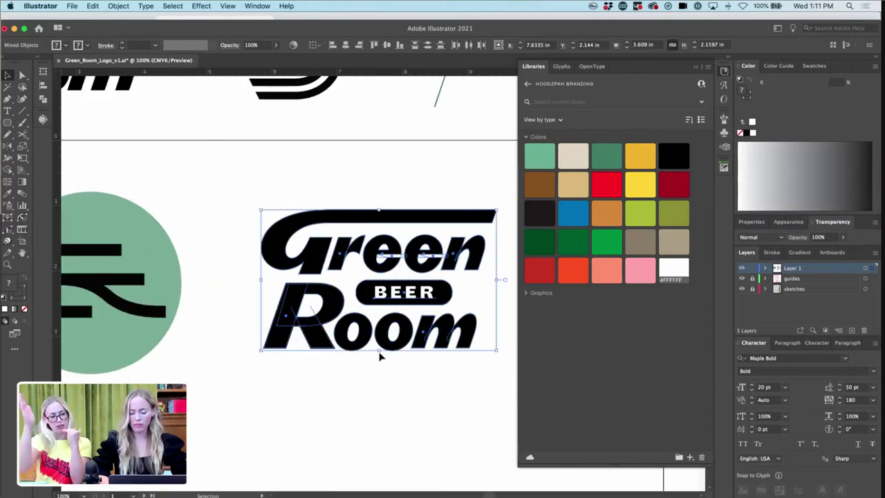
left_click(372, 391)
scroll(424, 258, "right", 3)
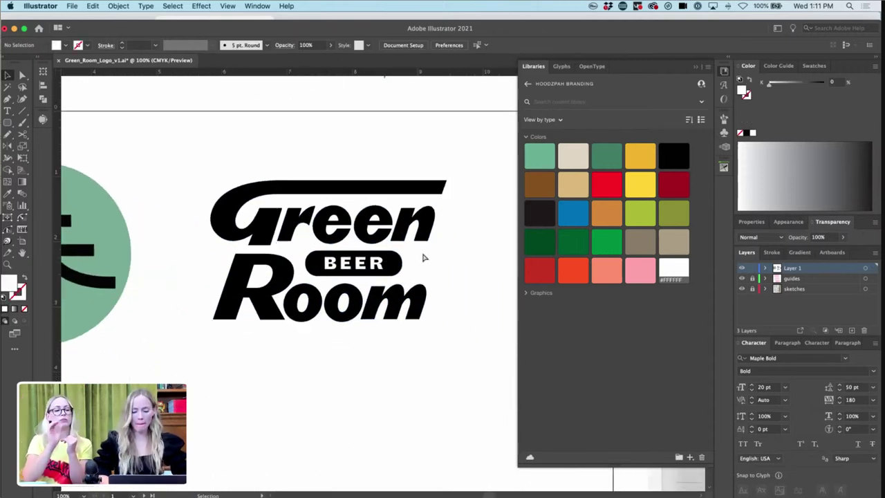
key("super+minus")
key("super+minus")
left_click(325, 285)
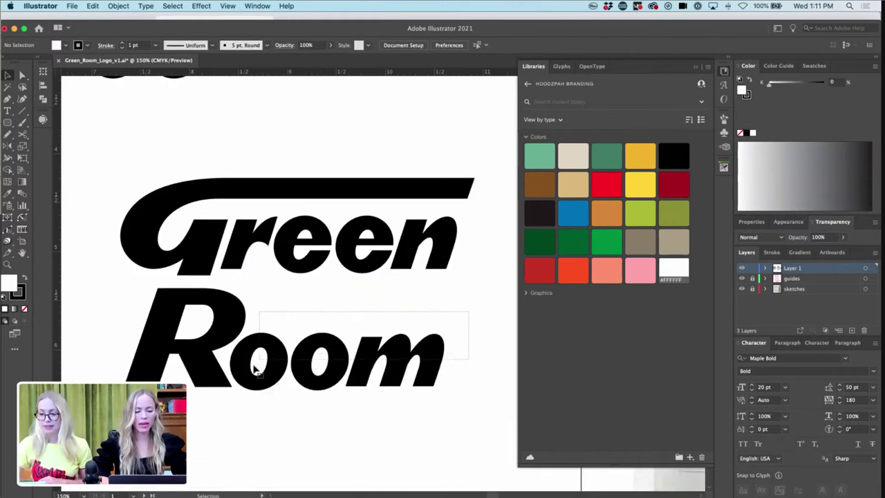
- Raise the letters oom in the copied Room, and place a 180° rotated copy of the G with its swash running beneath them
left_click_drag(256, 370, 280, 322)
key("super+shift+a")
left_click_drag(341, 192, 346, 376)
left_click_drag(476, 362, 350, 377)
key("super+z")
- Draw a spacer rectangle about 0.35 by 0.23 in, filling the gap between the G's swash and the n of Green
key("super+equal")
key("super+equal")
key("super+equal")
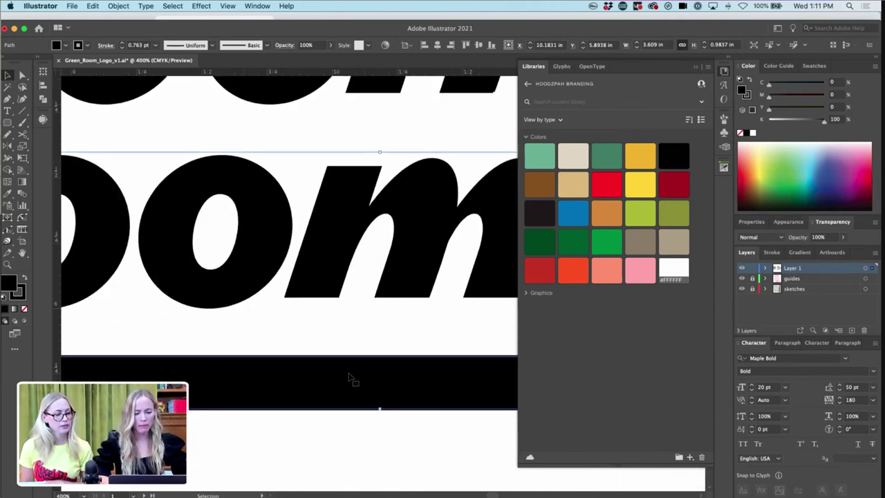
scroll(350, 377, "up", 5)
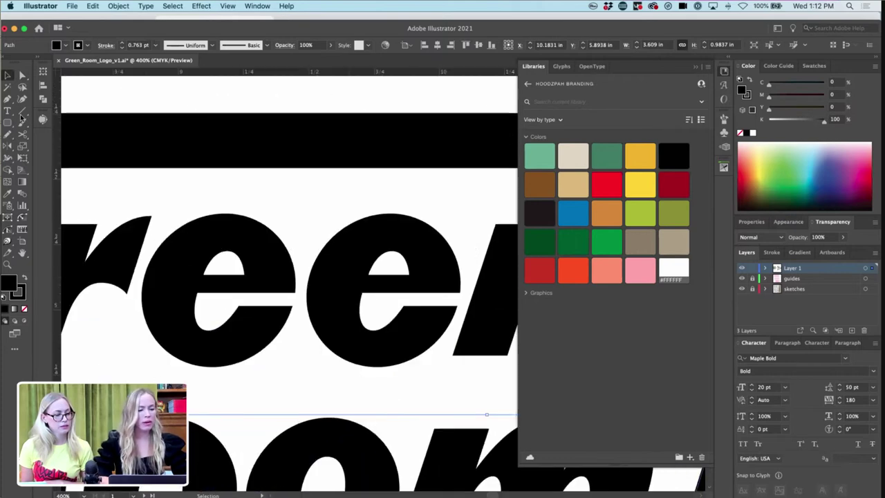
left_click(7, 124)
left_click_drag(6, 123, 49, 123)
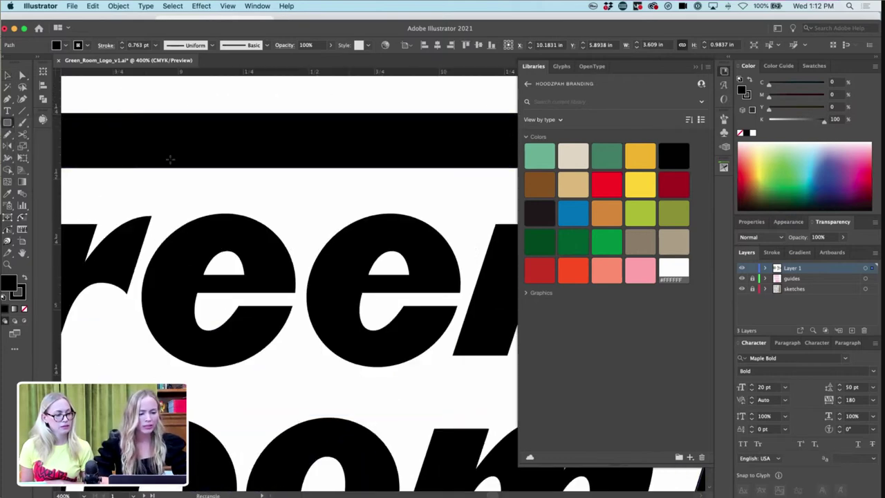
left_click_drag(172, 168, 265, 218)
scroll(265, 217, "right", 2)
key("v")
mouse_move(208, 198)
left_mouse_down()
mouse_move(516, 214)
mouse_move(491, 211)
mouse_move(415, 238)
left_mouse_up()
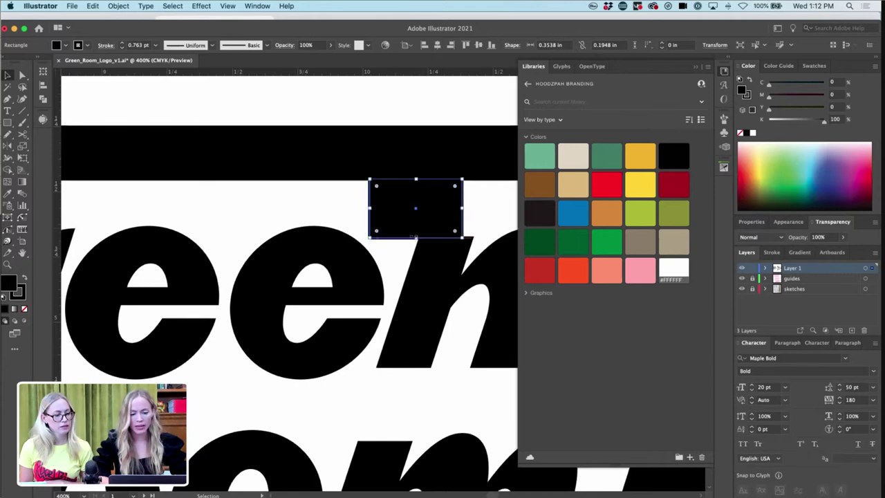
- Place a copy of the spacer rectangle directly beneath the m of Room
key("super+minus")
key("super+minus")
left_click_drag(393, 279, 392, 404)
scroll(392, 313, "down", 3)
left_click_drag(387, 305, 387, 379)
- Nudge the rotated G so its swash sits against the lower edge of the spacer under the m
left_click(401, 414)
scroll(401, 414, "right", 3)
scroll(401, 413, "down", 2)
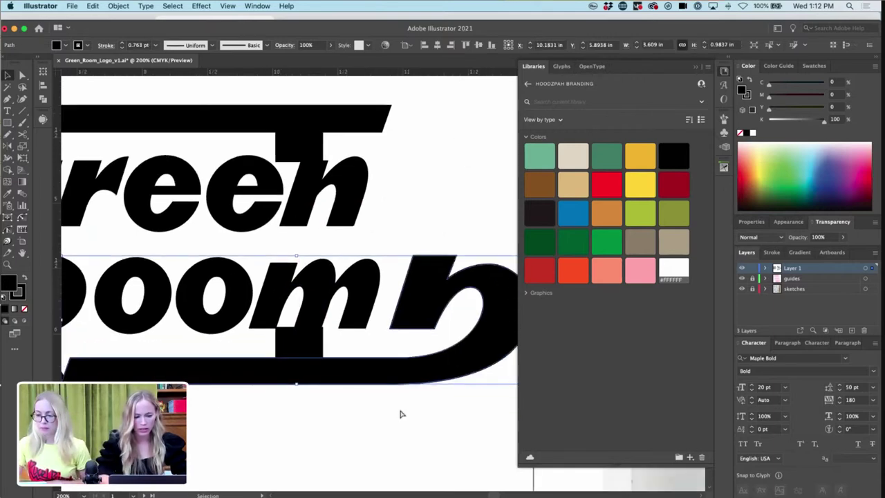
key("super+=")
key("super+=")
key("super+=")
left_click_drag(417, 415, 419, 420)
key("super+-")
key("super+-")
- Delete the spacer rectangles beneath the m of Room and above the n of Green
left_click(403, 311)
key("Delete")
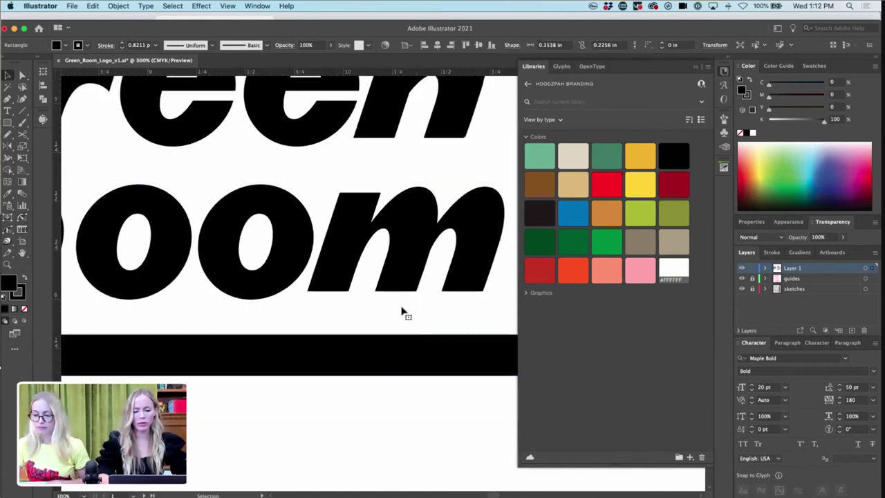
key("a")
left_click(403, 312)
scroll(388, 142, "down", 3)
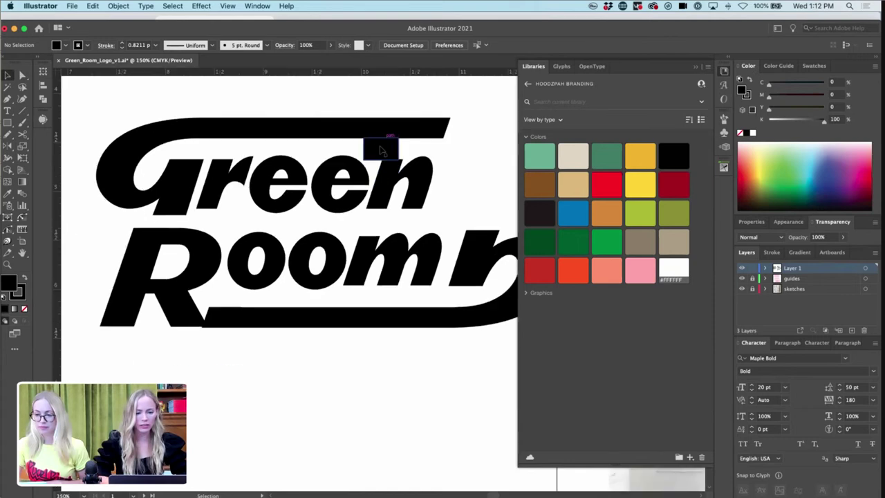
key("a")
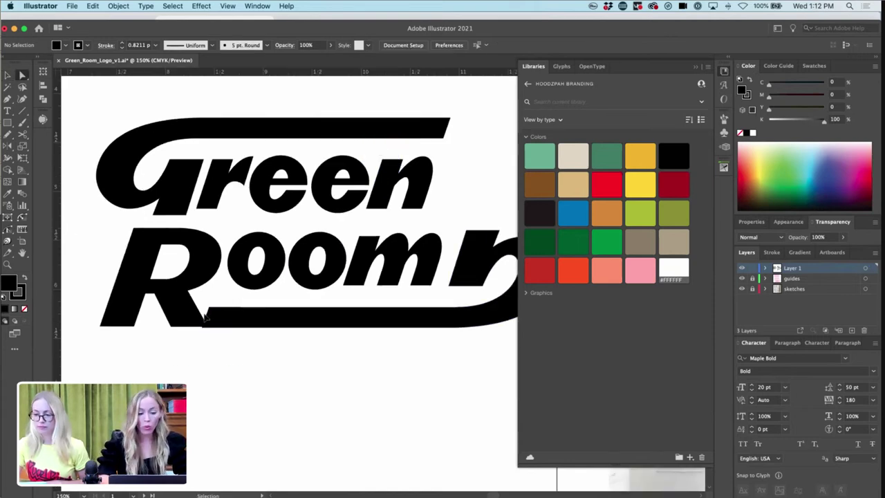
- Move the bottom anchor points of the R's diagonal leg down, lining its foot up with the lower swash's bottom edge
scroll(205, 318, "up", 5)
scroll(204, 318, "left", 5)
left_click(267, 373)
left_click(269, 374, "shift")
left_click(233, 355)
left_click(270, 371)
left_click(271, 372)
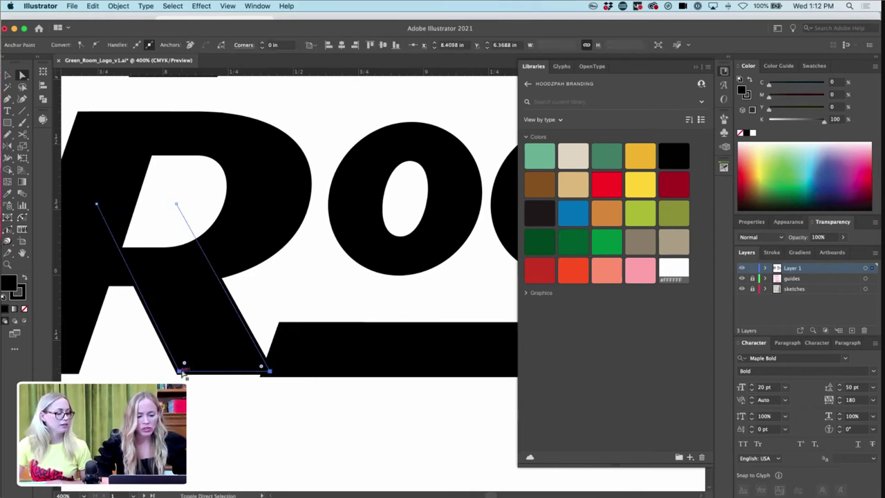
left_click(182, 373, "shift")
key("super+equal")
key("super+equal")
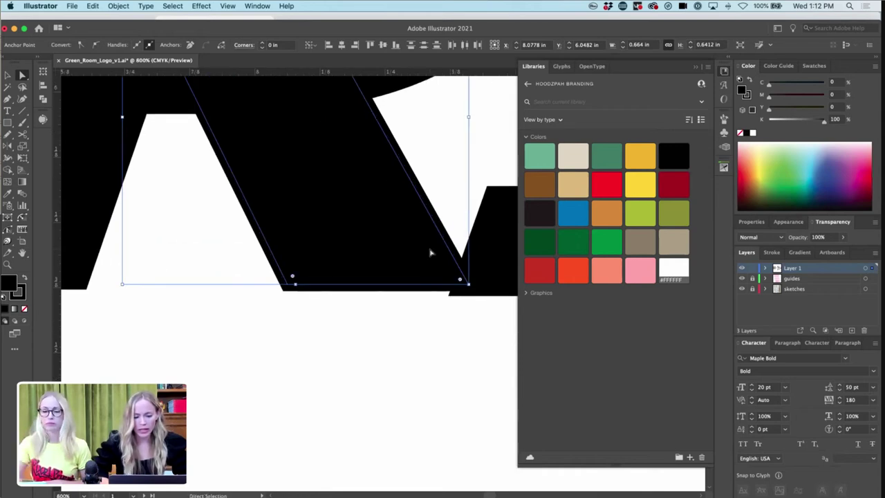
scroll(431, 253, "right", 2)
left_click_drag(436, 291, 439, 299)
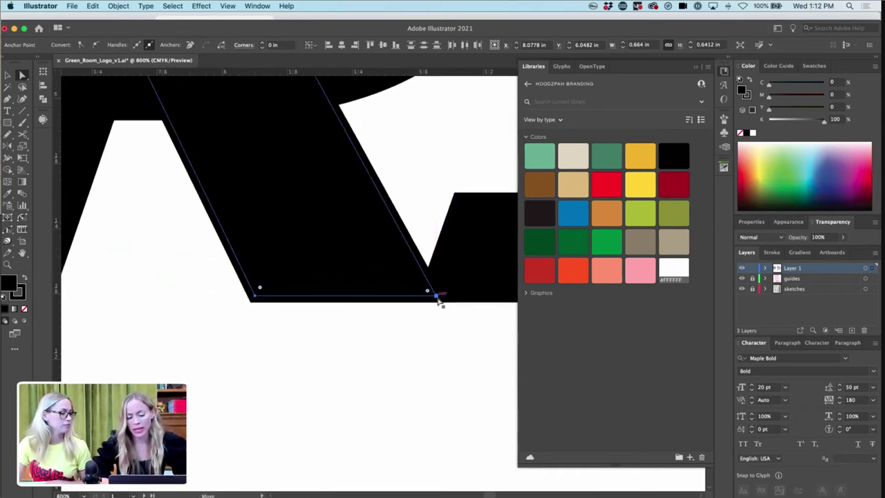
left_click(443, 340)
key("super+minus")
key("super+minus")
key("super+minus")
key("super+minus")
key("super+minus")
key("super+minus")
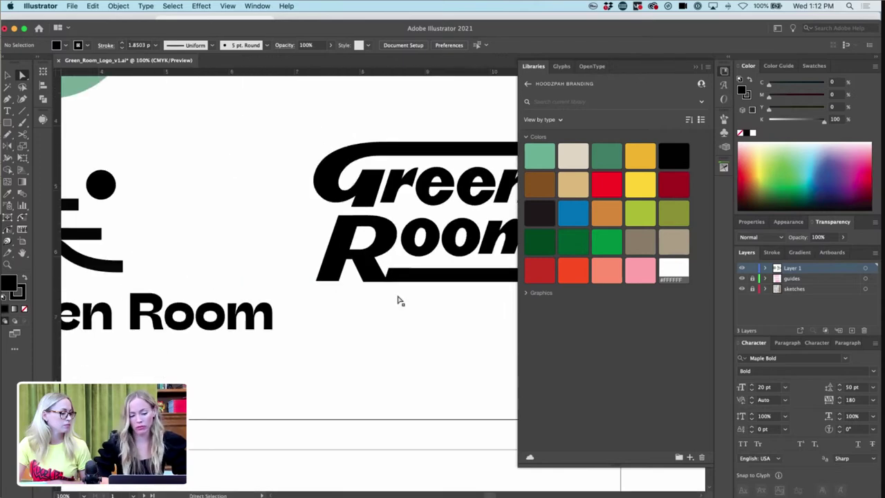
left_click(387, 273)
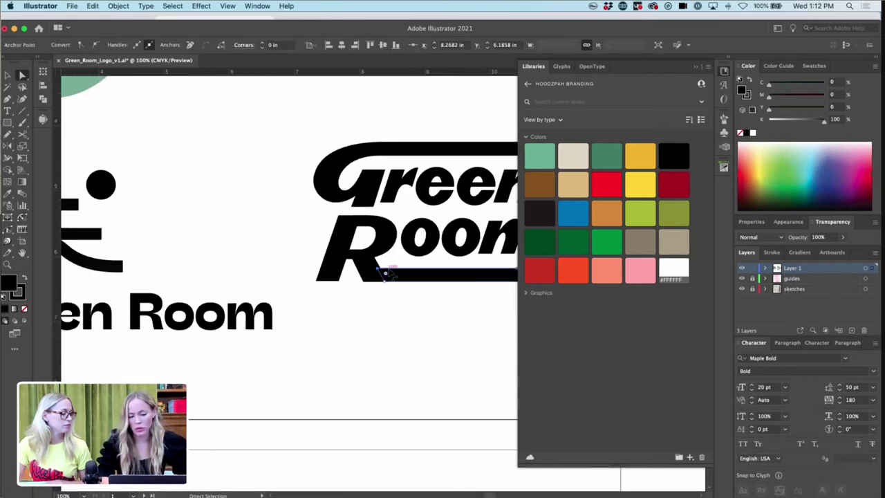
left_click(398, 328)
key("super+minus")
key("super+minus")
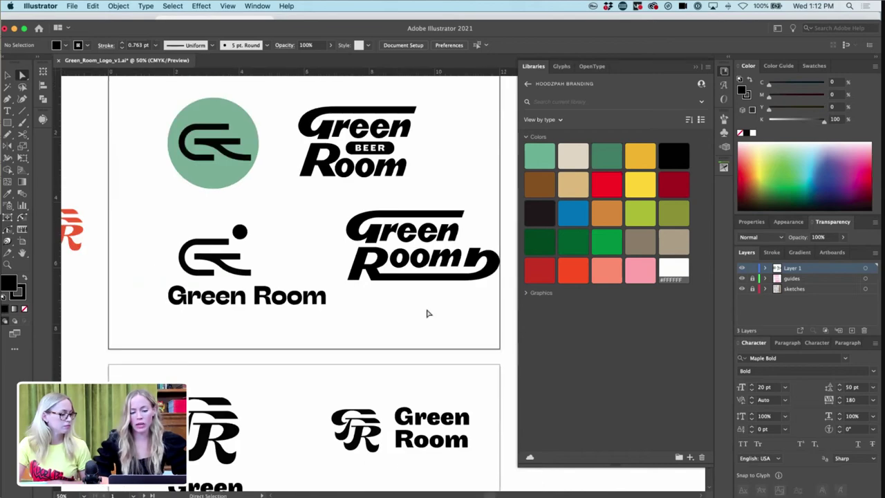
key("super+plus")
key("super+plus")
key("super+plus")
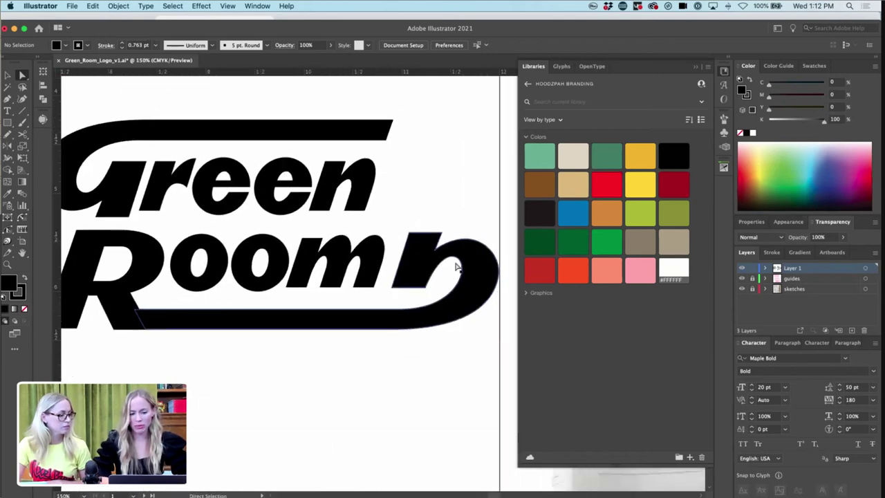
- Cut the rotated G's outline with the Scissors tool on the inner and outer edges of its curve, just above the lower swash
left_click(464, 257)
key("super+plus")
key("super+plus")
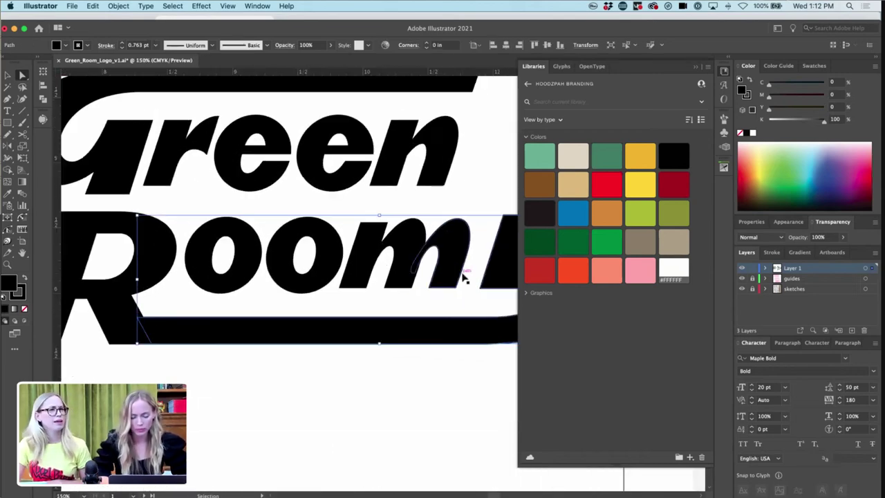
scroll(464, 276, "right", 5)
scroll(463, 277, "up", 1)
key("c")
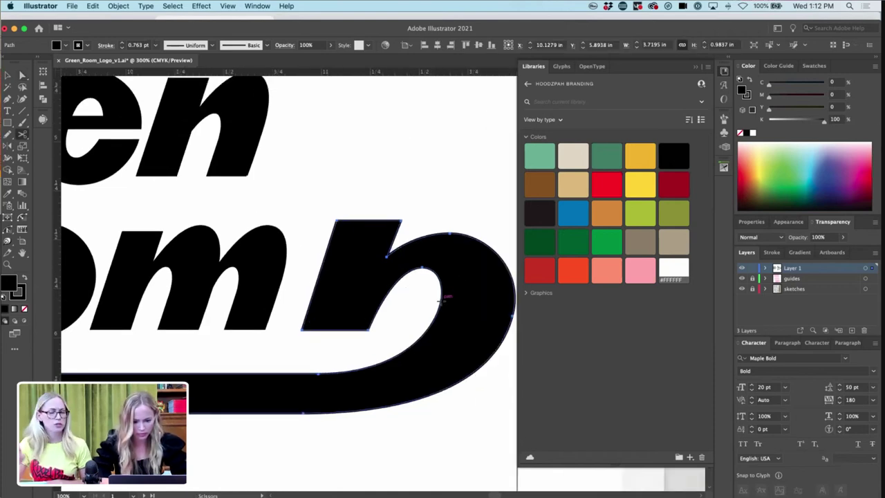
left_click(441, 298)
key("a")
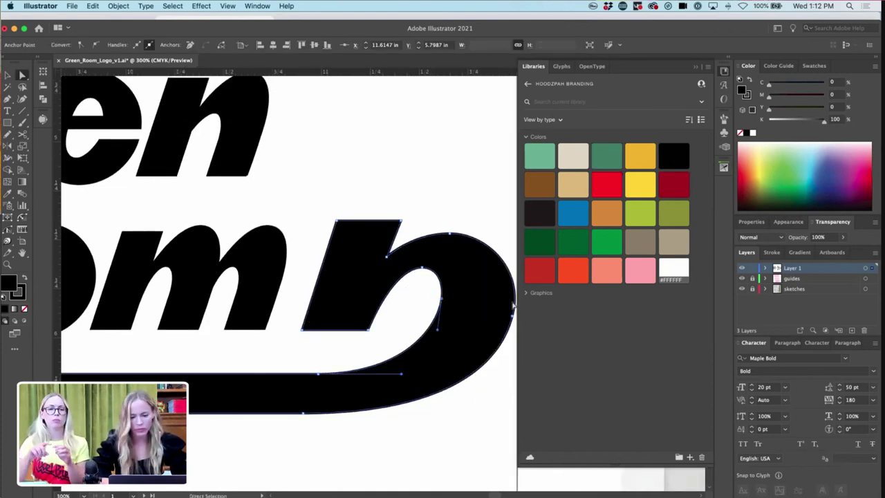
left_click(512, 316)
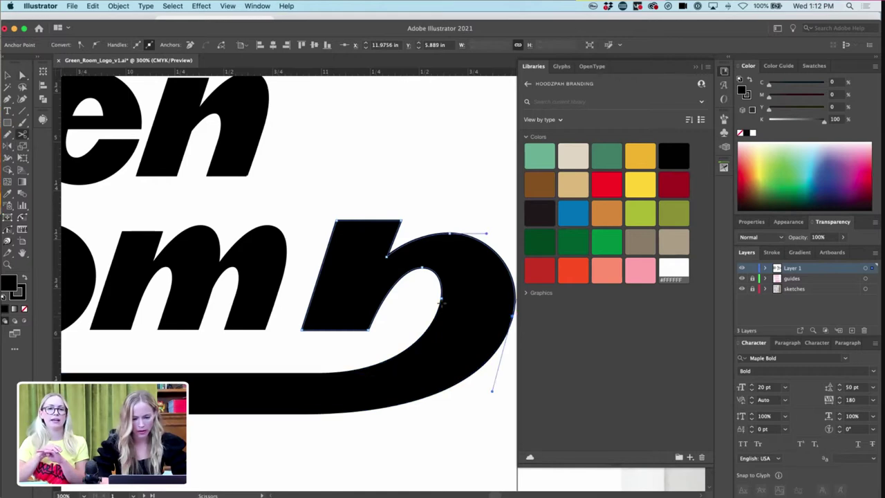
- Delete the cut-off letter part of the rotated G, keeping only the lower swash with its upturned end
left_click(451, 260)
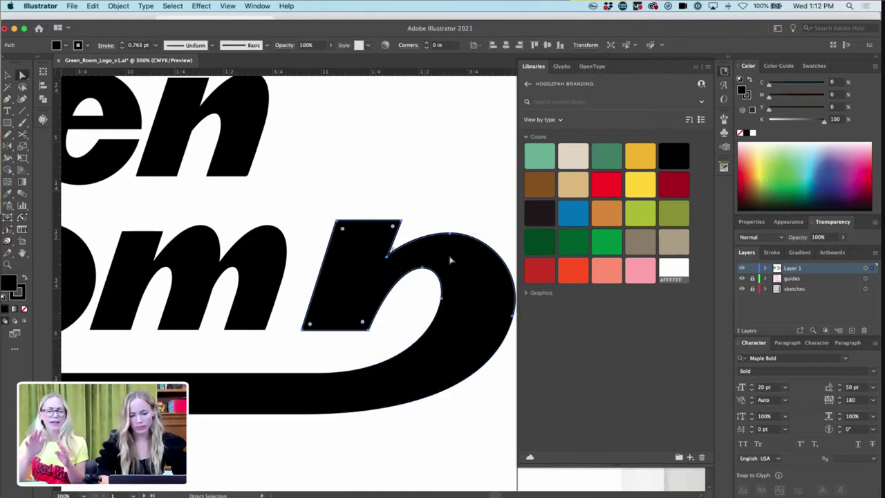
key("Delete")
key("super+minus")
key("super+minus")
key("super+minus")
key("super+minus")
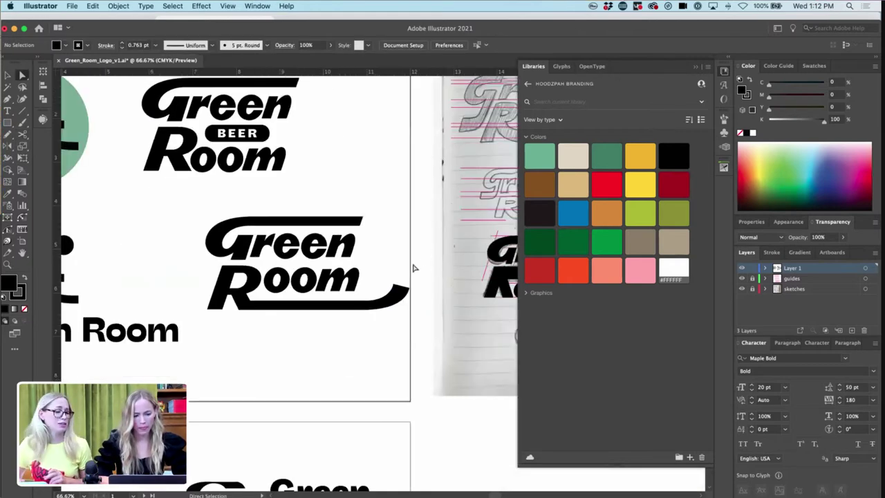
- Shorten the lower swash to about 3.19 in wide by nudging the anchor points of its curved end toward the m of Room
left_click_drag(371, 345, 370, 343)
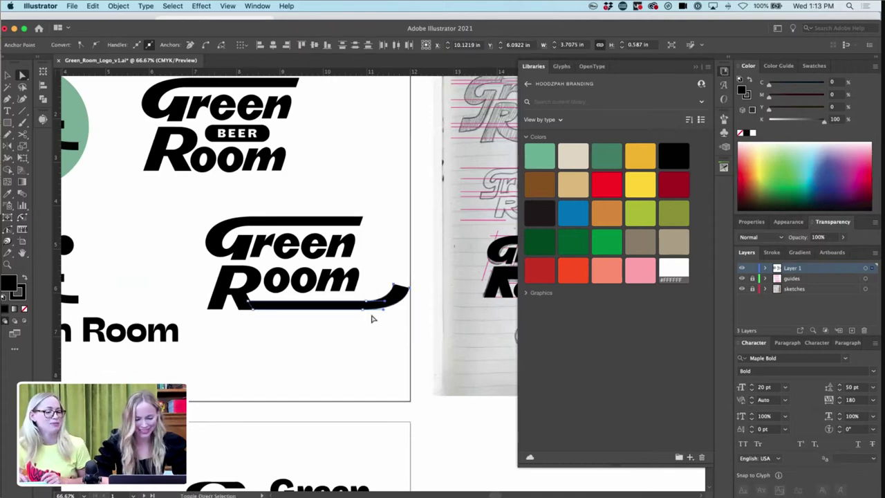
key("shift+Left")
key("shift+Left")
key("shift+Left")
key("shift+Left")
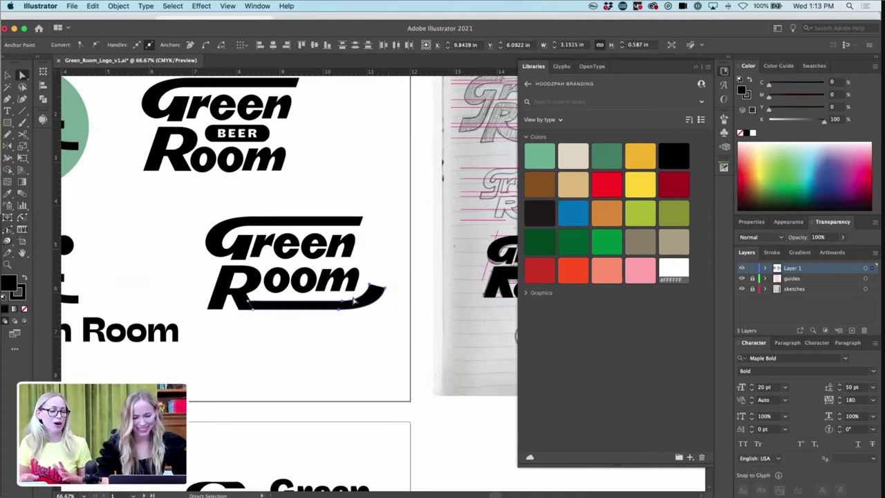
key("Right")
key("Right")
scroll(353, 299, "up", 6)
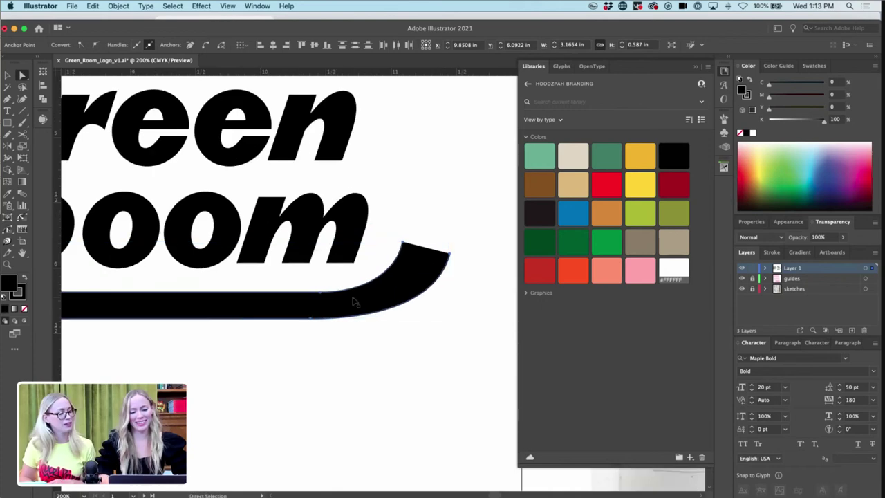
scroll(352, 299, "down", 5)
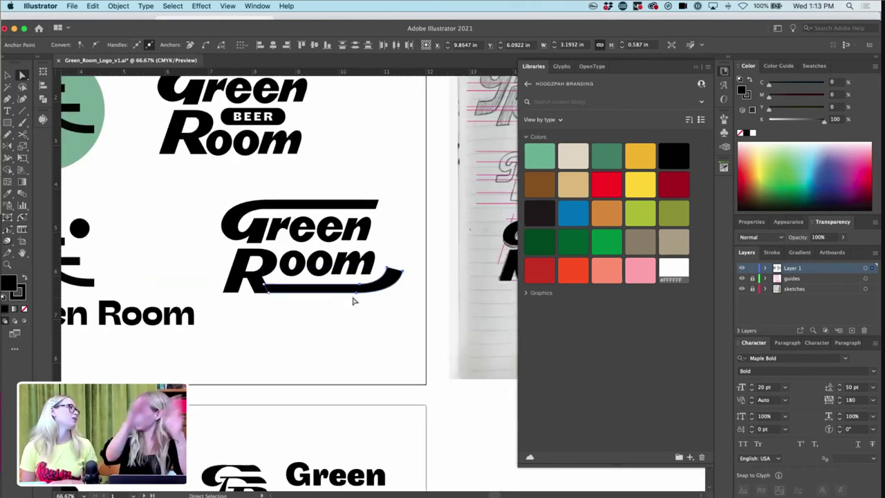
scroll(353, 300, "up", 7)
left_click(417, 166)
key("p")
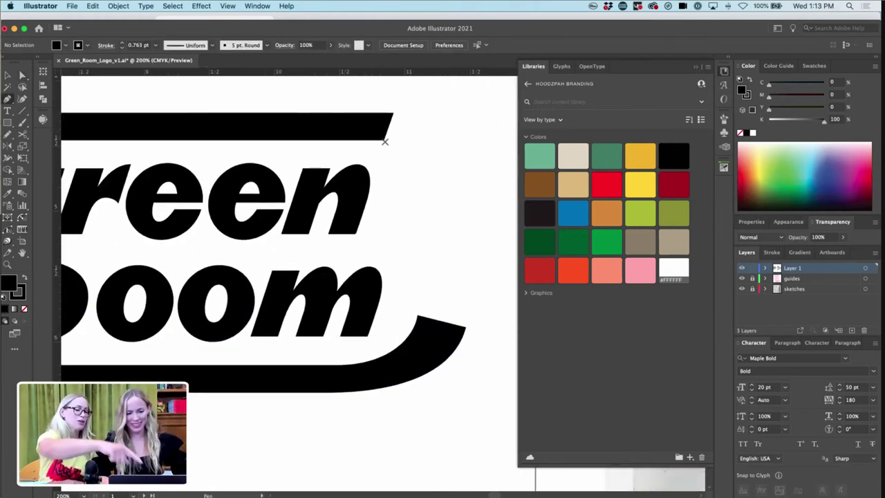
left_click_drag(384, 140, 421, 140)
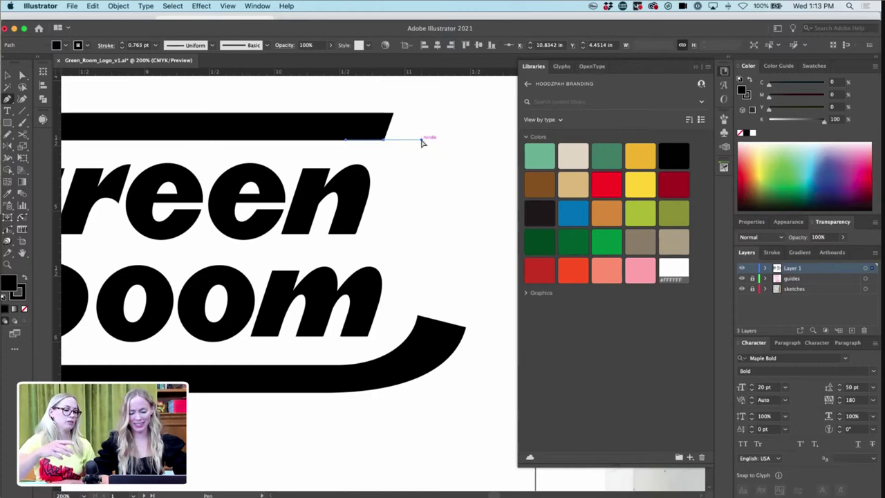
key("super+minus")
key("super+minus")
key("super+minus")
key("super+z")
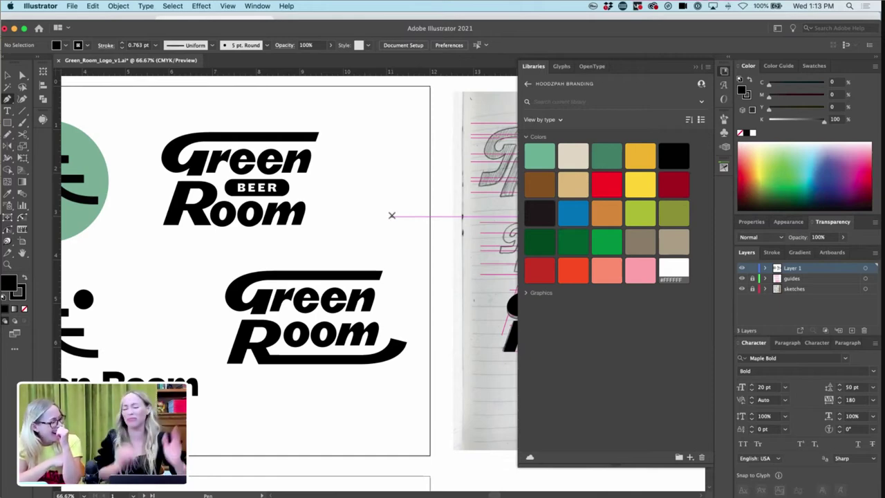
- Examine the slanted end corner of the upper swash and how it relates to the upturned end of the lower swash
key("super+plus")
key("super+plus")
key("super+plus")
key("super+plus")
key("a")
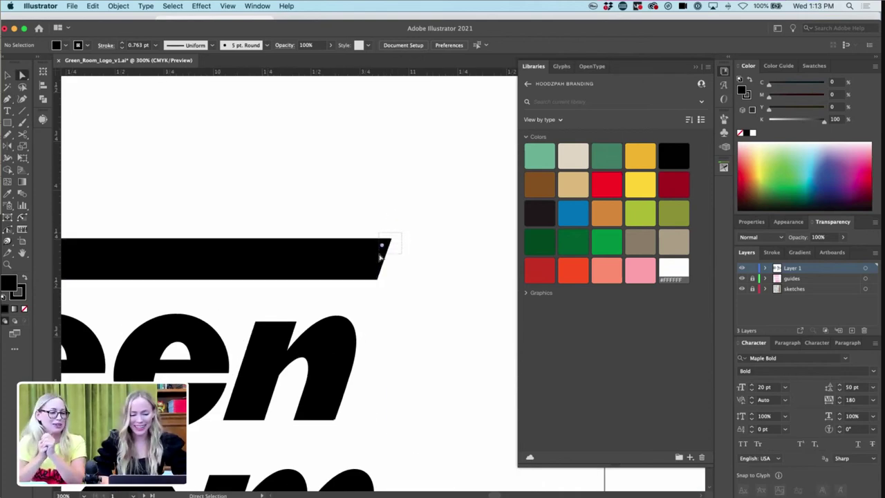
left_click(382, 246)
scroll(381, 250, "up", 4)
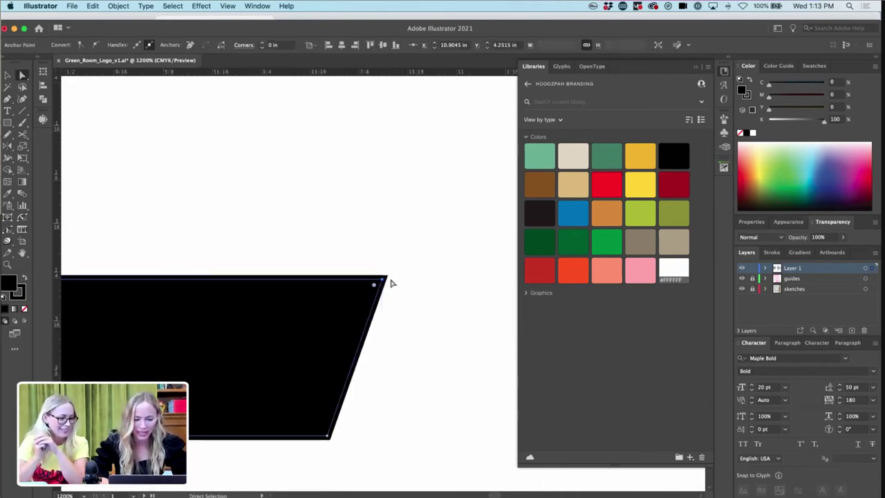
scroll(440, 300, "down", 3)
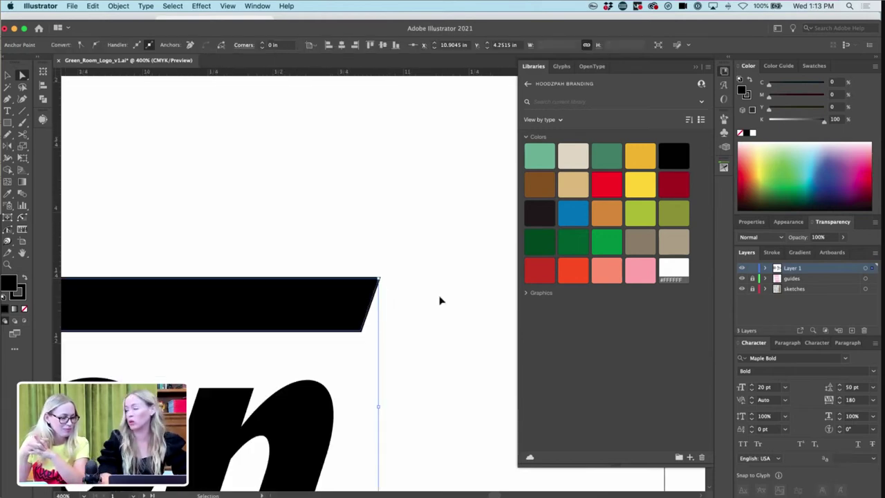
scroll(440, 300, "down", 5)
left_click(404, 267)
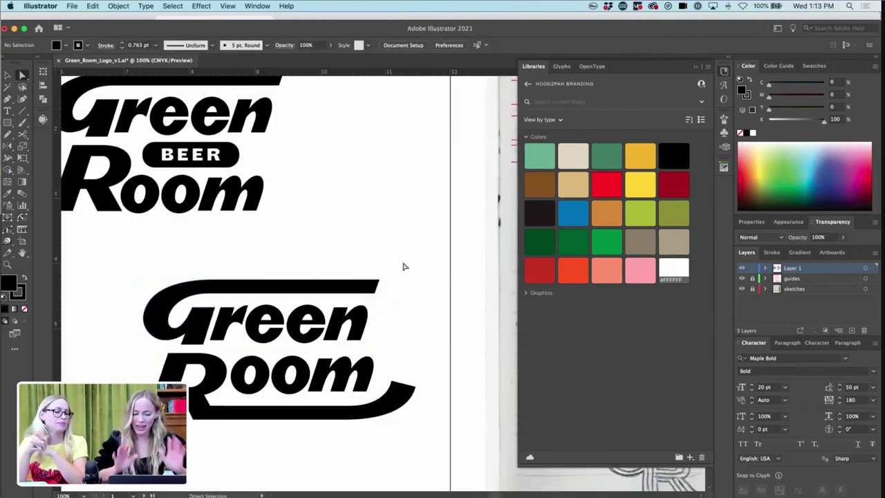
- Draw a curved Pen path from the upper swash's outer corner around the ends of both words to the lower swash's bottom edge
scroll(405, 266, "up", 2)
key("p")
left_click_drag(377, 280, 431, 277)
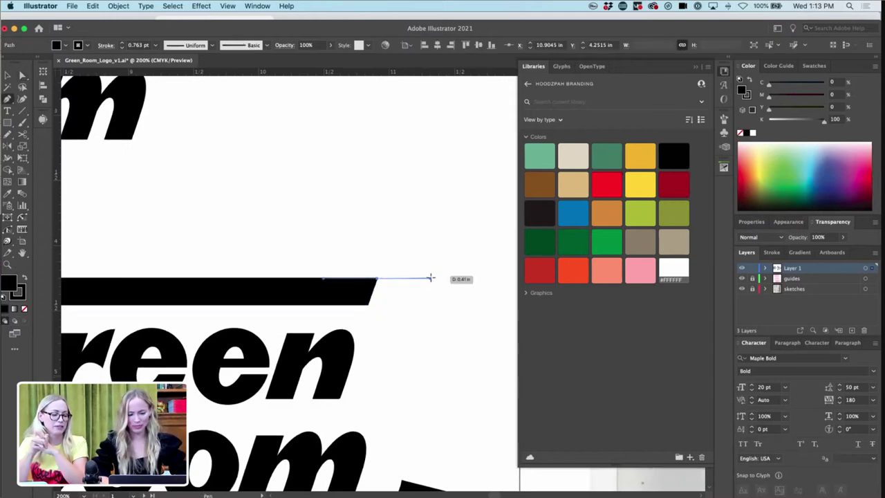
scroll(429, 290, "down", 3)
scroll(428, 291, "right", 2)
left_click_drag(423, 332, 422, 403)
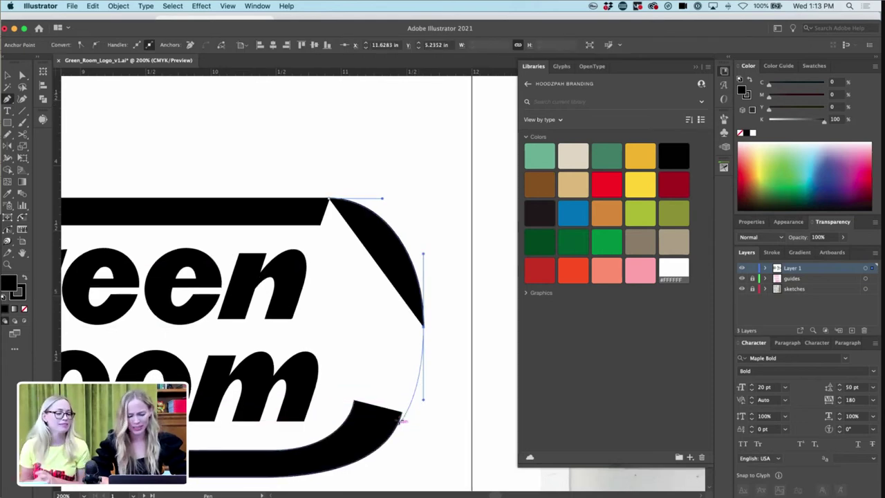
scroll(400, 419, "down", 3)
scroll(399, 418, "left", 1)
left_click_drag(285, 425, 206, 431)
- Reshape the outer connecting curve by slanting its middle handles, moving the middle anchor outward and down, and adjusting the upper handle
key("a")
left_click(436, 274)
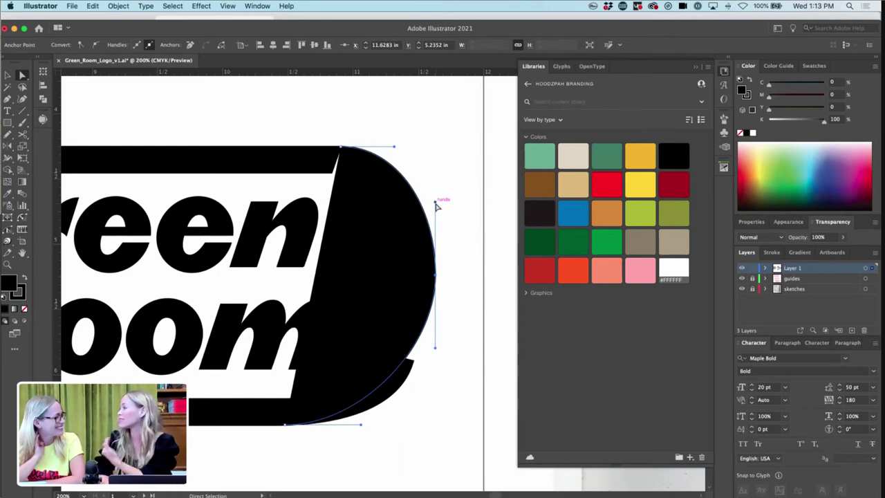
left_click_drag(436, 206, 446, 197)
left_click_drag(426, 350, 424, 366)
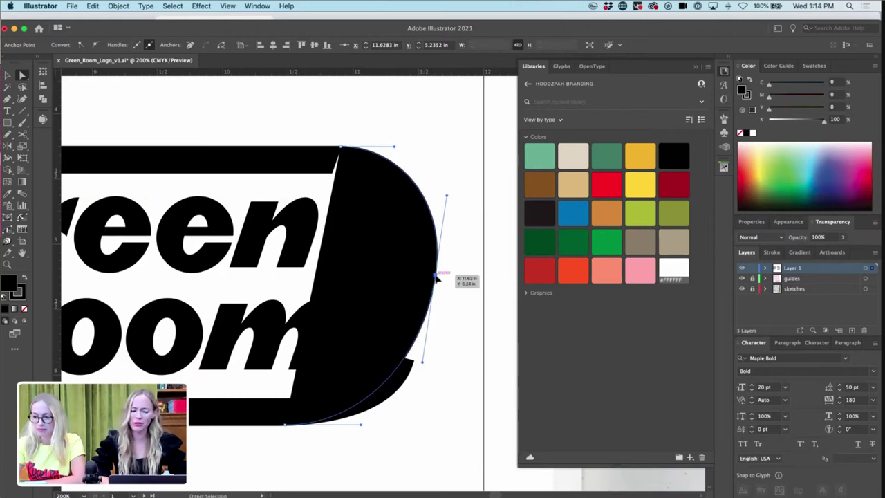
left_click_drag(436, 278, 439, 283)
key("super+minus")
left_click(411, 275)
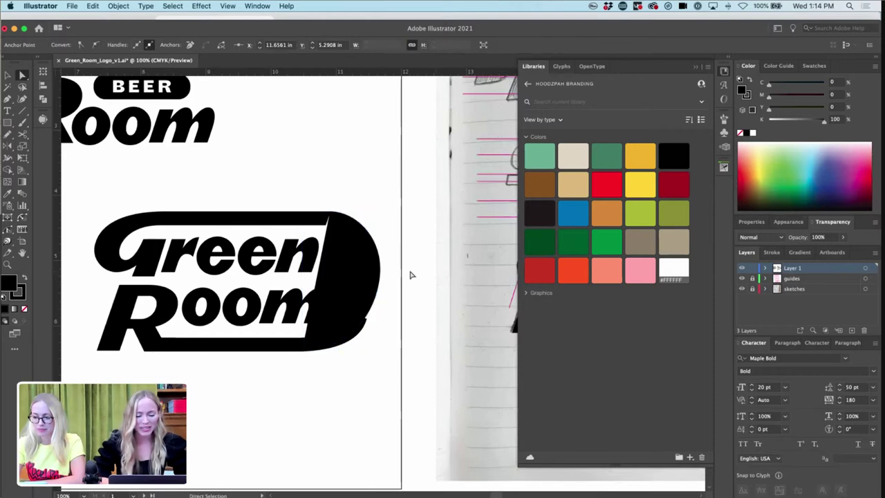
left_click_drag(383, 278, 382, 284)
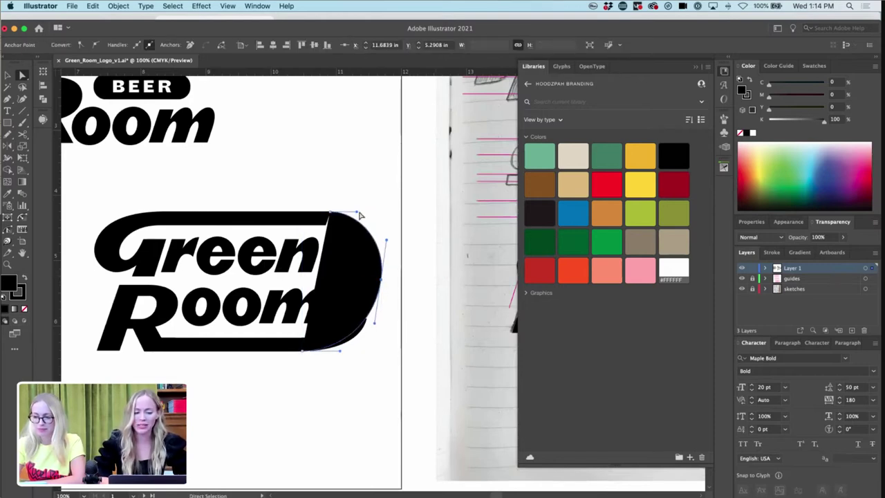
left_click_drag(359, 215, 368, 217)
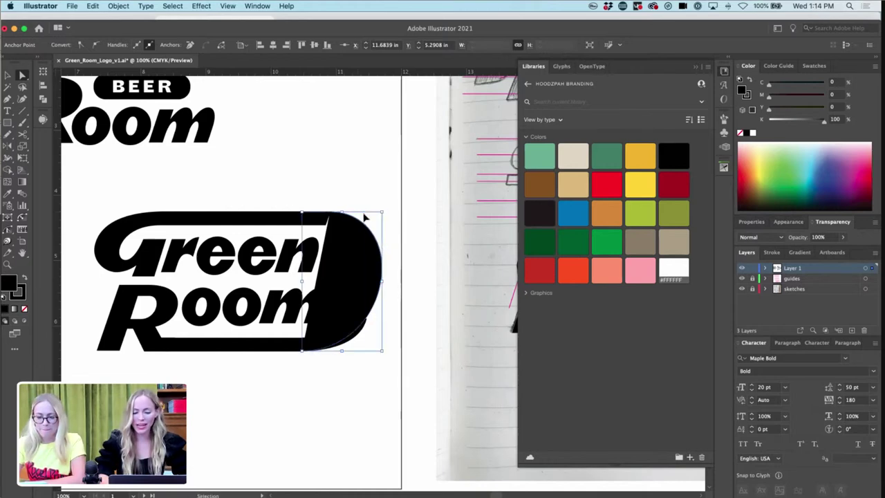
- Move the outer curve's lower end point back along the lower swash's bottom edge and lengthen its handle
key("super+equal")
left_click(223, 424)
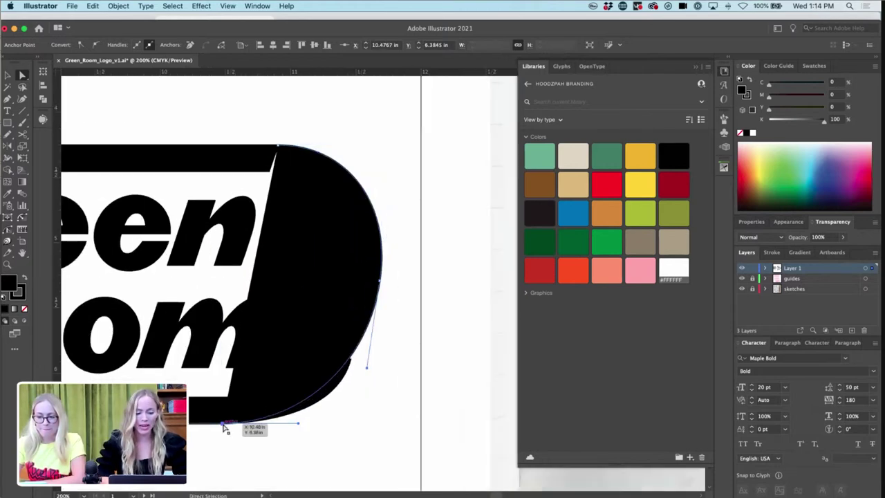
left_click_drag(289, 424, 306, 422)
key("p")
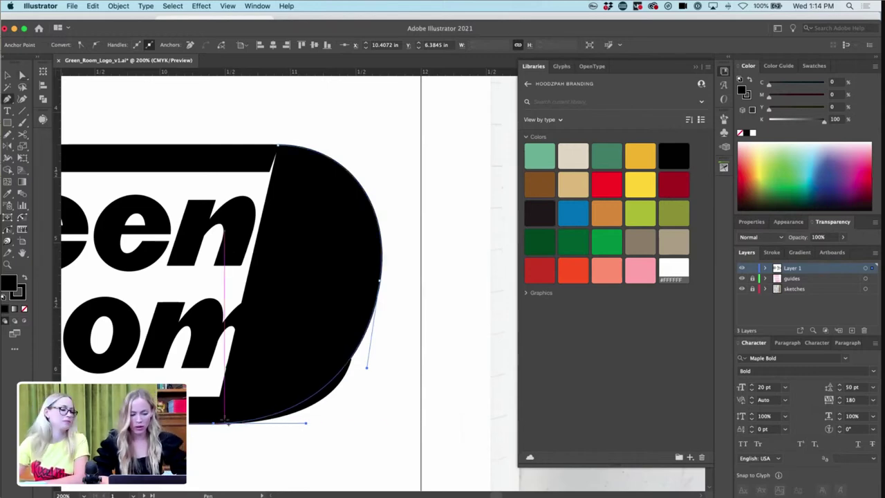
- Draw the inner edge of the connecting band with the Pen tool, back up to the upper swash, closing and selecting the shape
left_click(214, 423)
left_click_drag(214, 400, 253, 397)
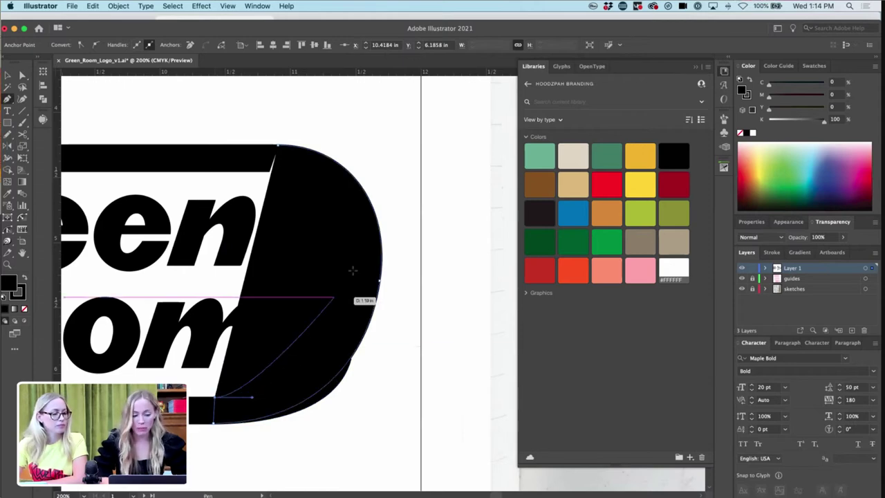
left_click_drag(330, 281, 346, 207)
left_click_drag(269, 169, 278, 145)
left_click(278, 145)
key("a")
left_click(295, 139)
left_click(335, 188, "super")
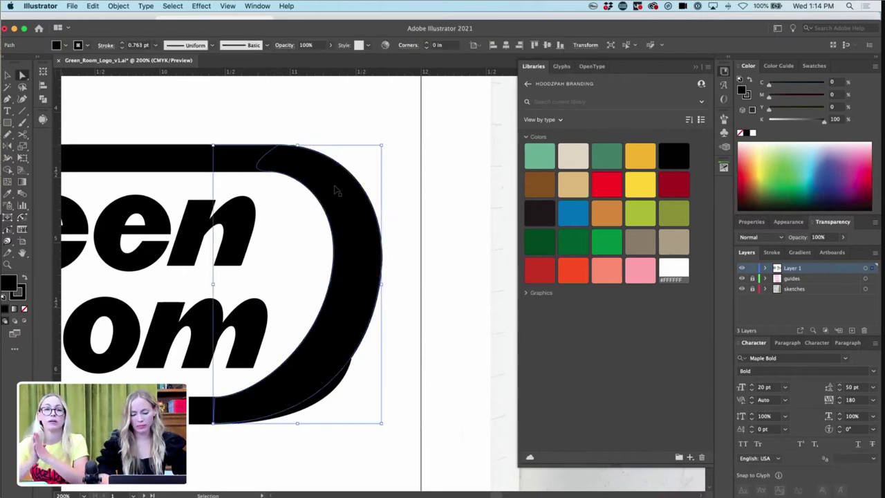
- Scale down the green circle badge and the Green Room monogram lockup together and shift them left on the artboard
key("ctrl+minus")
key("a")
left_click(399, 380)
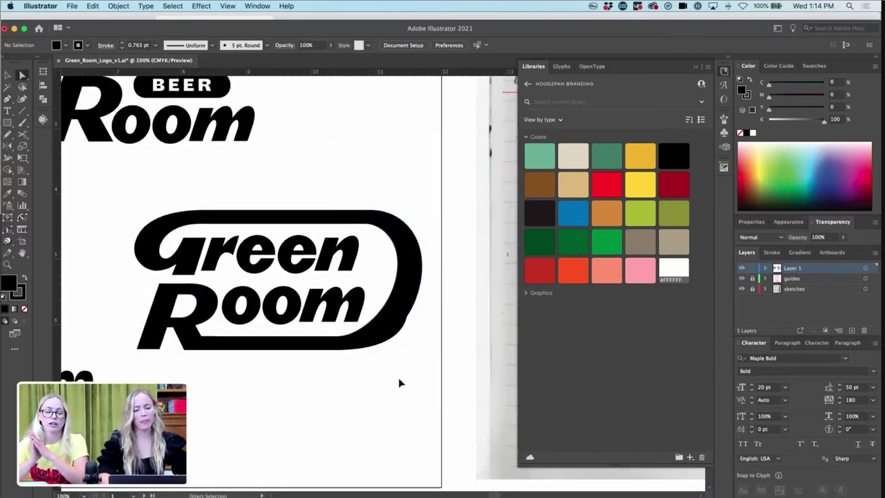
key("ctrl+minus")
key("v")
left_click_drag(410, 360, 190, 237)
scroll(232, 273, "left", 5)
left_click(233, 274)
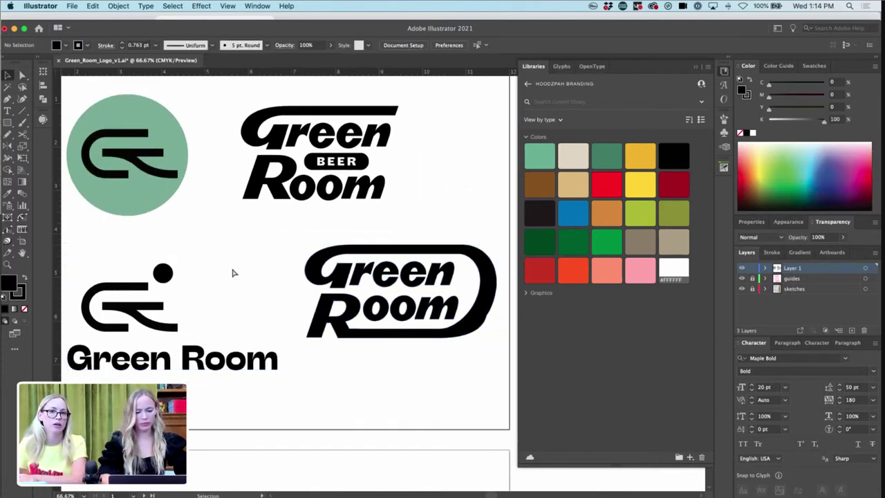
key("ctrl+minus")
left_click_drag(286, 274, 166, 362)
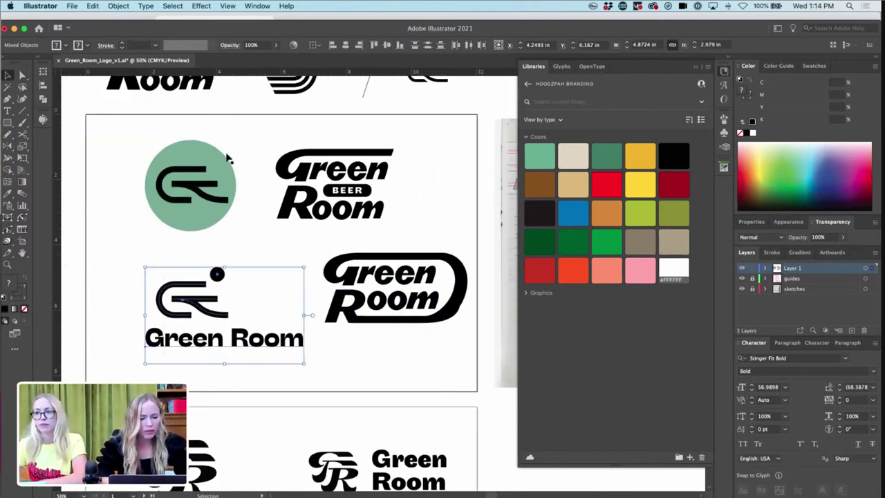
left_click_drag(160, 234, 160, 234)
left_click_drag(305, 361, 239, 348)
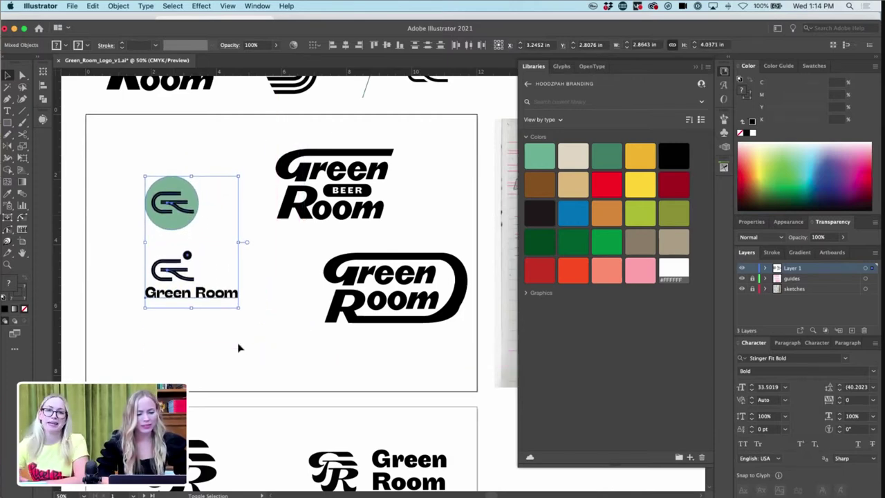
left_click(432, 177)
key("z")
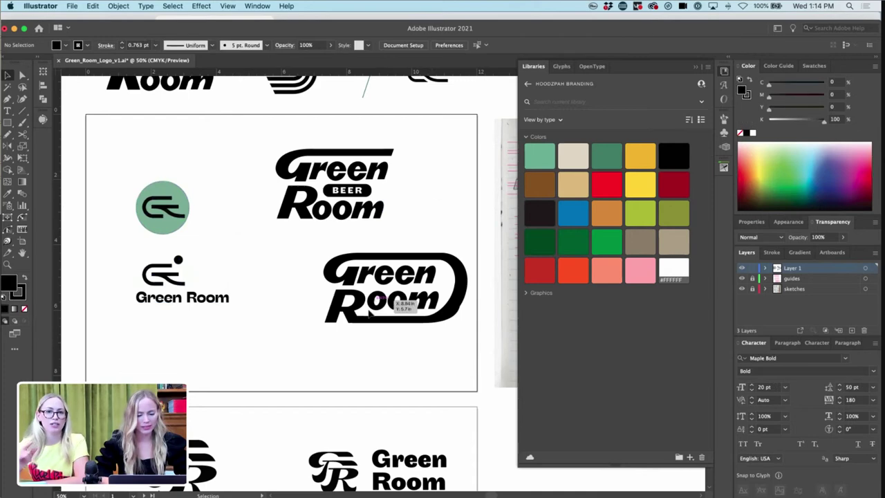
- Nudge the middle anchor points of the enclosed logo's curved right end slightly down and to the right
left_click(394, 309)
left_click(378, 315)
left_click_drag(504, 310, 413, 302)
key("a")
left_click(417, 309)
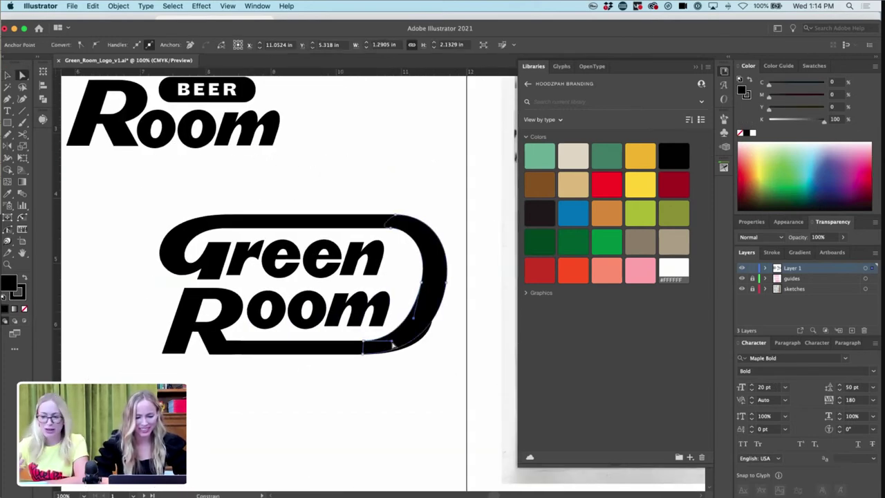
left_click_drag(405, 287, 405, 287)
key("Right")
key("Down")
key("Down")
key("Down")
key("Down")
key("Right")
key("Right")
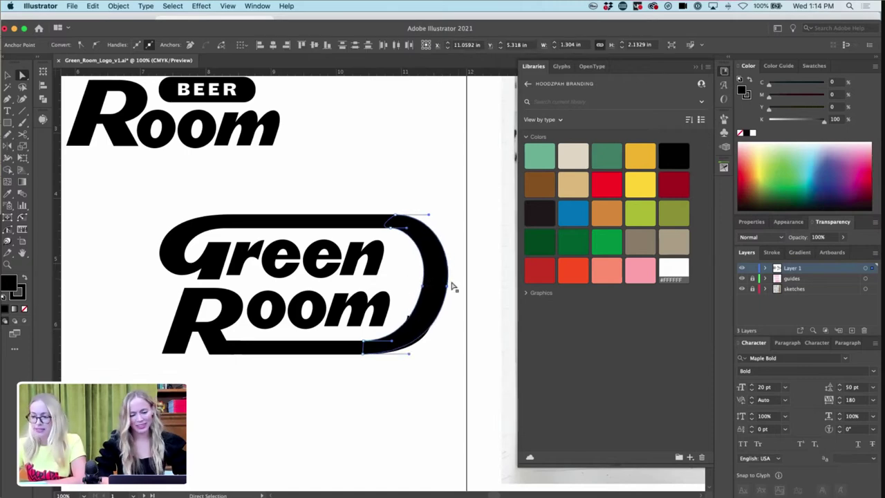
- Move the curved end's upper outer and inner anchor points left along the top bar to start the curve earlier
left_click(379, 234)
left_click(425, 199)
left_click(387, 215)
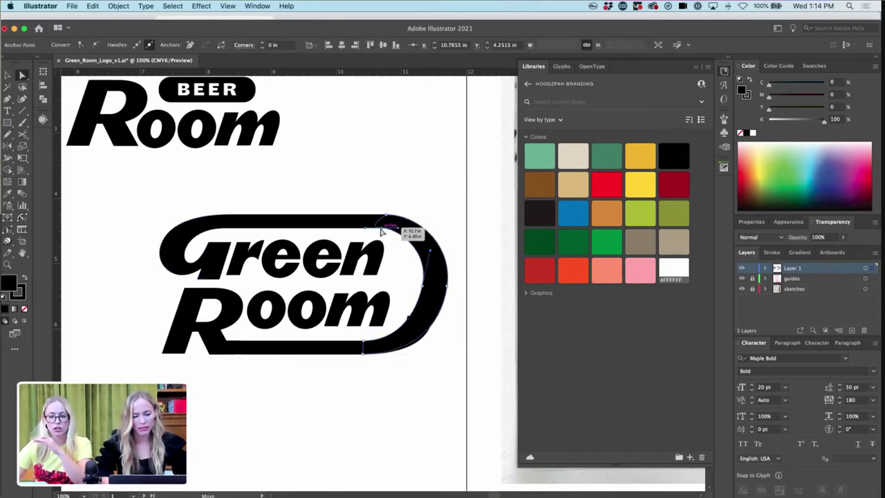
left_click(381, 228)
left_click_drag(398, 229, 405, 228)
left_click(431, 184)
key("super+z")
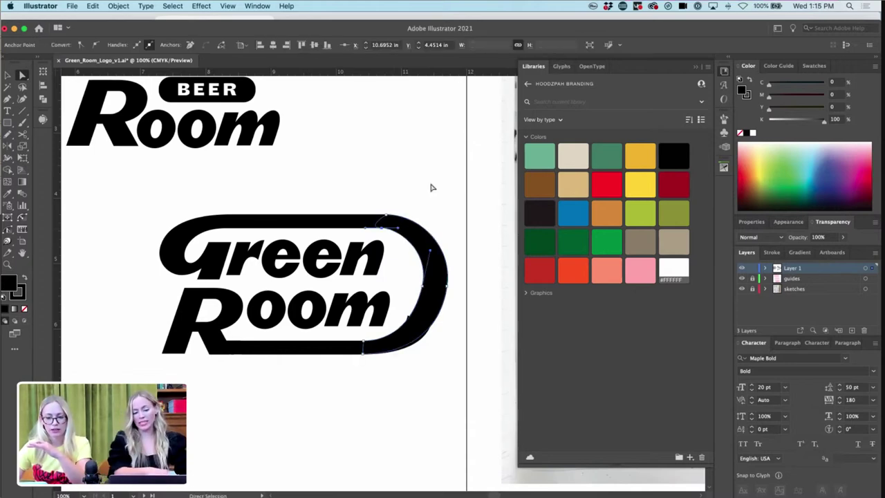
- Duplicate the whole enclosed Green Room logo directly below the original
key("v")
left_click_drag(445, 207, 137, 385)
left_click_drag(232, 303, 237, 451)
scroll(236, 451, "down", 3)
key("shift+Down")
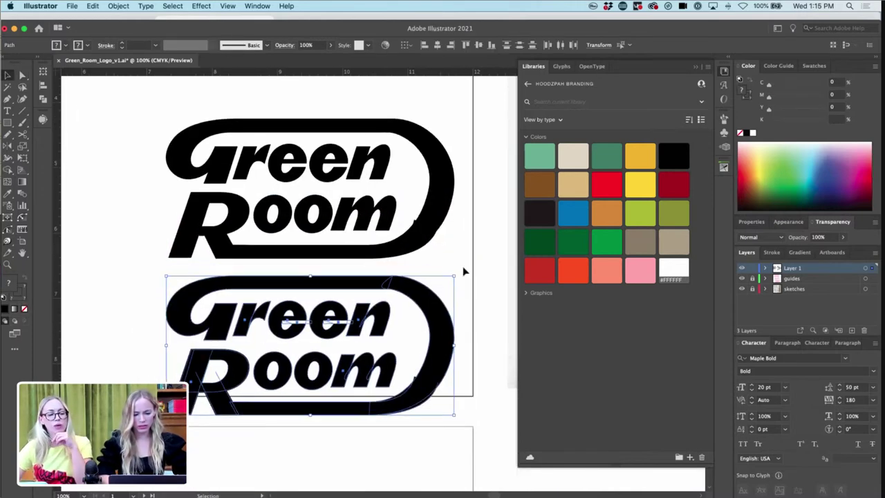
- Delete the curved right end piece from the lower copy of the logo
left_click(458, 277)
left_click(425, 312)
key("Delete")
- Shift the copied bottom bar's upturned tail about 0.7 in left so it runs into the m of Room
key("a")
left_click_drag(451, 368, 405, 392)
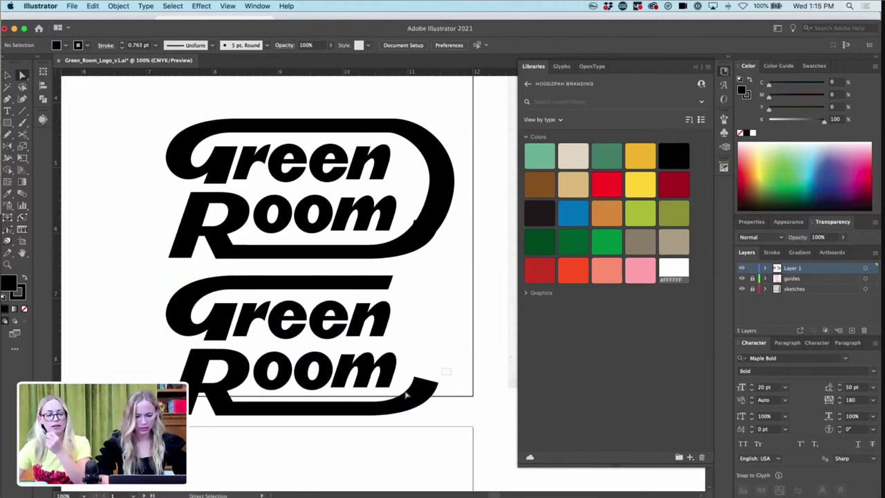
left_click(408, 395)
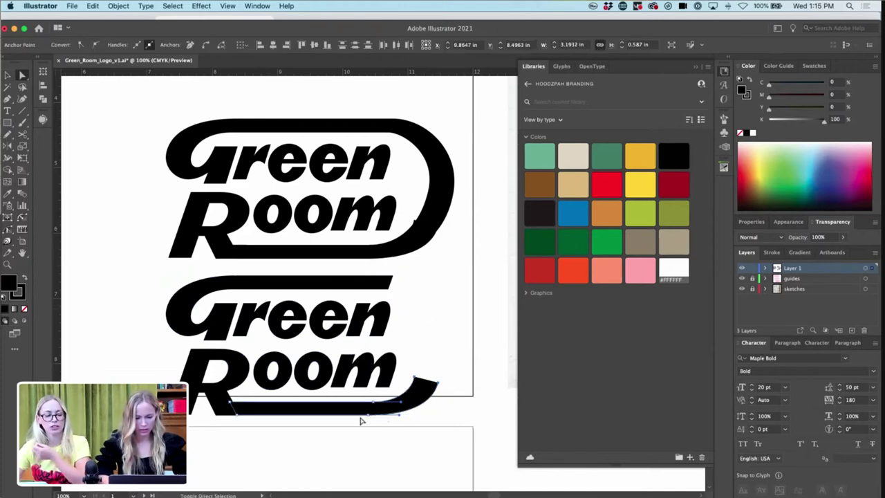
key("shift+Left")
key("shift+Left")
key("shift+Left")
key("shift+Left")
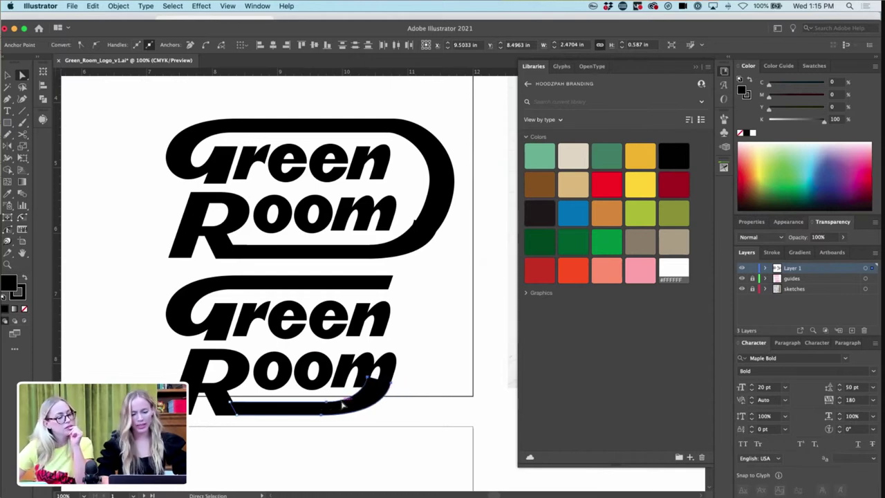
- Reposition the tail's outer end anchor on the right edge of the m and adjust its handle to blend the curve
key("super+equal")
key("super+equal")
key("super+equal")
key("super+equal")
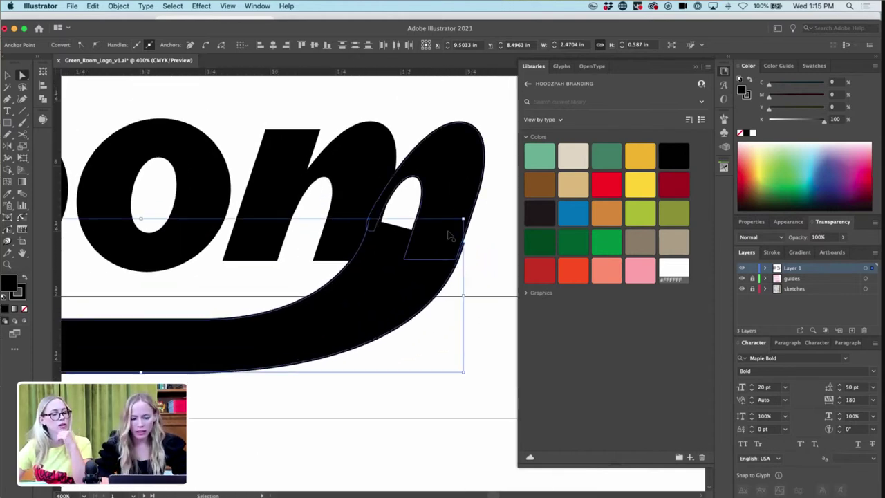
key("super+equal")
key("super+equal")
scroll(448, 233, "right", 5)
scroll(448, 233, "up", 2)
left_click(412, 281)
left_click_drag(401, 248, 397, 248)
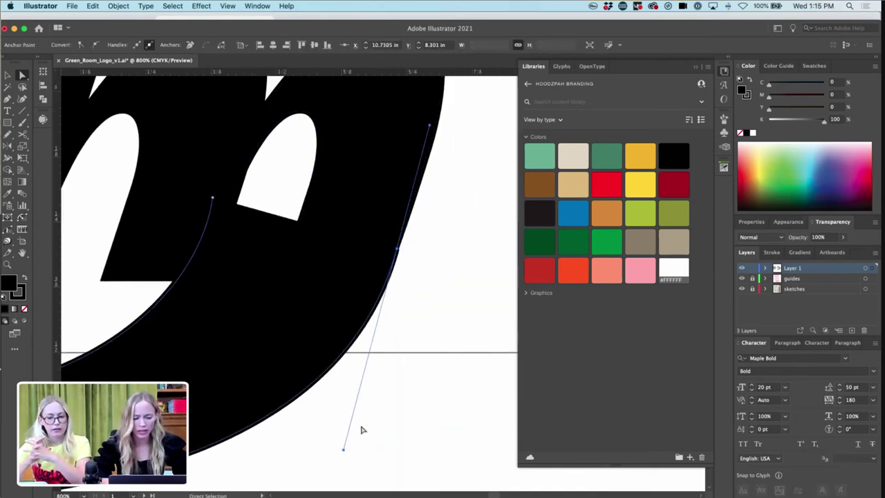
left_click_drag(343, 450, 328, 453)
left_click(405, 329)
left_click(381, 276)
left_click(397, 249)
left_click_drag(398, 251, 395, 257)
- Adjust the tail's inner end anchor and handle where the tail meets the m
key("super+minus")
left_click(244, 237)
left_click_drag(244, 237, 311, 252)
left_click_drag(304, 315, 280, 343)
left_click(398, 286)
scroll(398, 286, "down", 10)
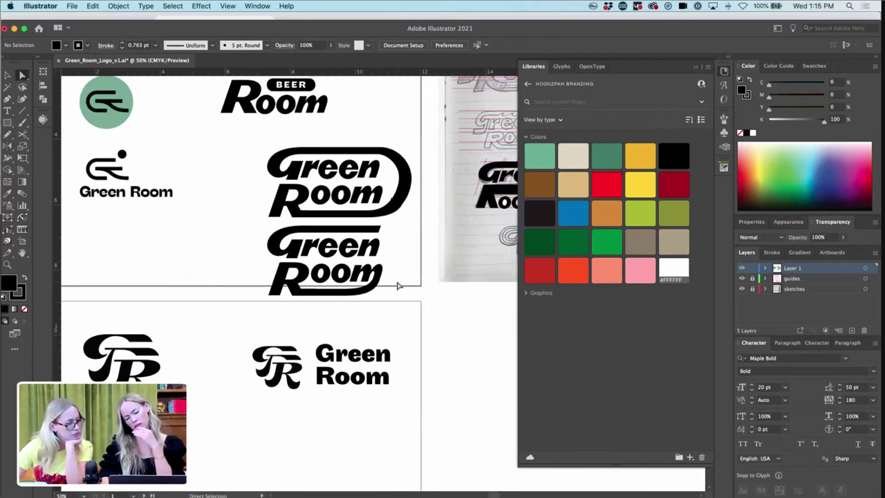
- Shift the curved tail of the bottom bar right so it extends past the m of Room
scroll(398, 286, "up", 4)
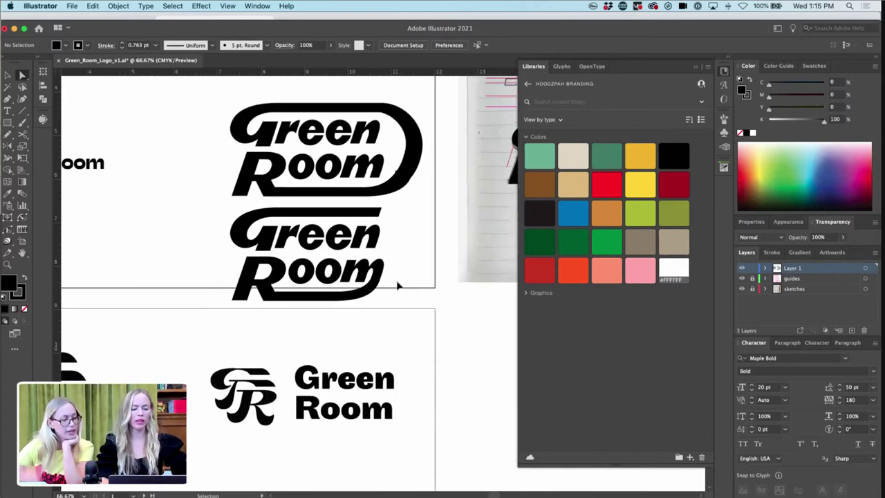
left_click(397, 284)
key("a")
left_click(352, 265)
left_click(335, 266)
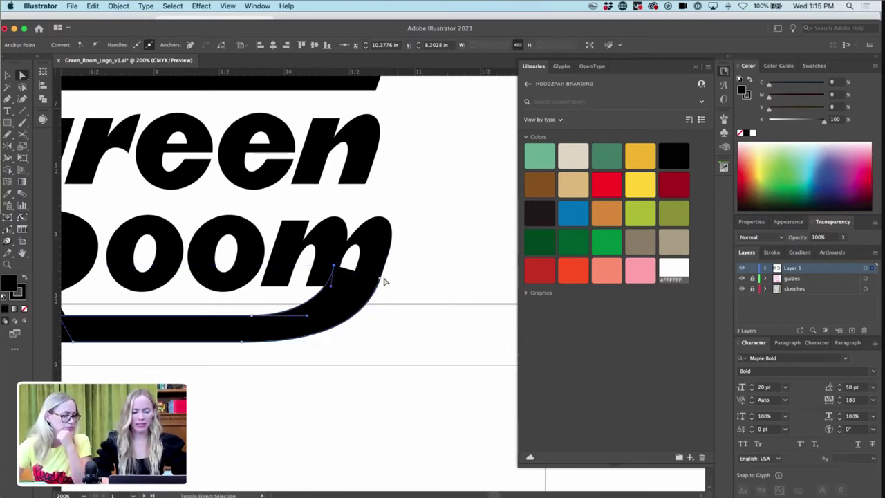
left_click(378, 280, "shift")
key("shift+Right")
key("shift+Right")
key("shift+Right")
key("shift+Right")
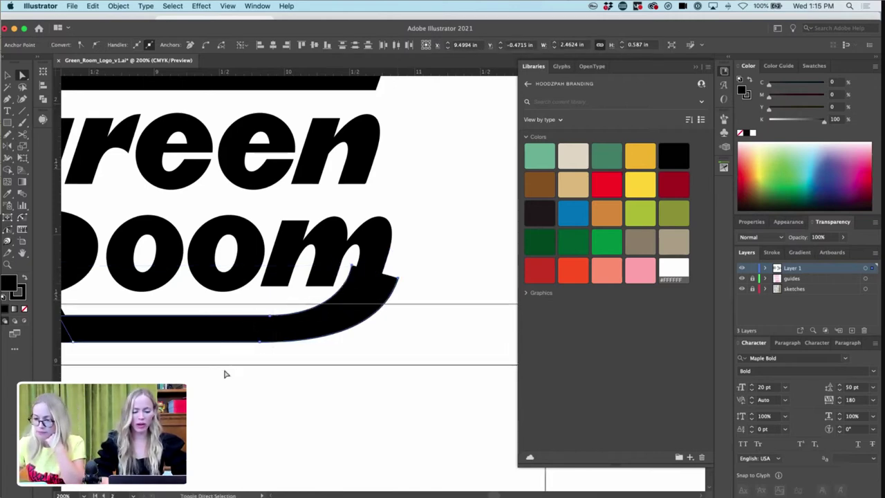
left_click(453, 233)
- Draw a closed four-point connector with the Pen tool from the foot of the m across to the tail
key("p")
left_click(350, 285)
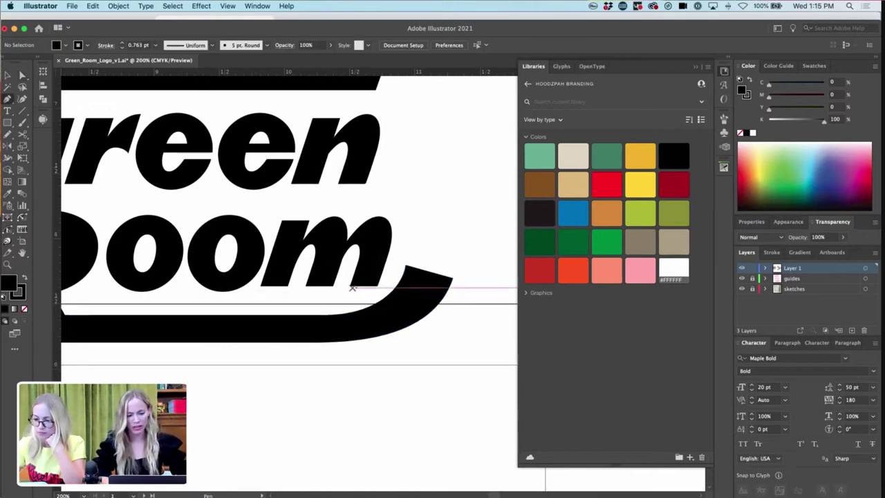
left_click(436, 285)
left_click(437, 265)
left_click(375, 265)
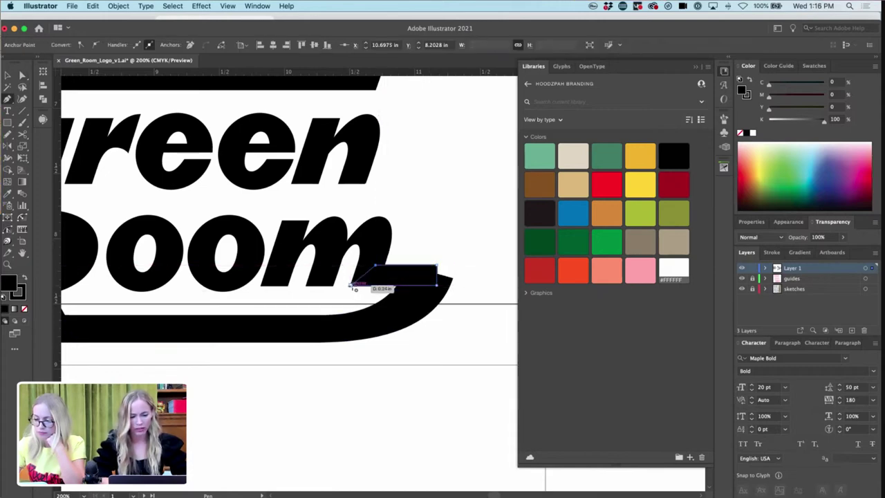
left_click(352, 285)
- Move the tail's outer tip anchor up and right, level with the connector's top edge, to give the tail a flat top
key("a")
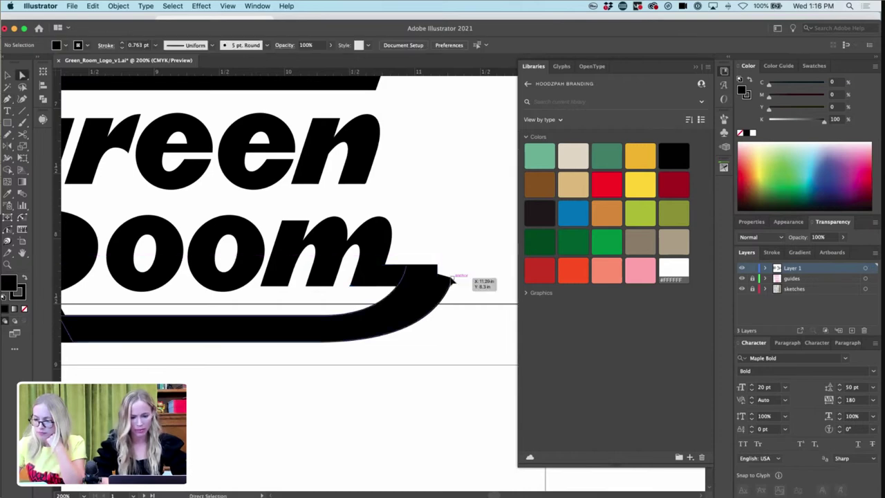
left_click(453, 277)
left_click_drag(453, 277, 459, 266)
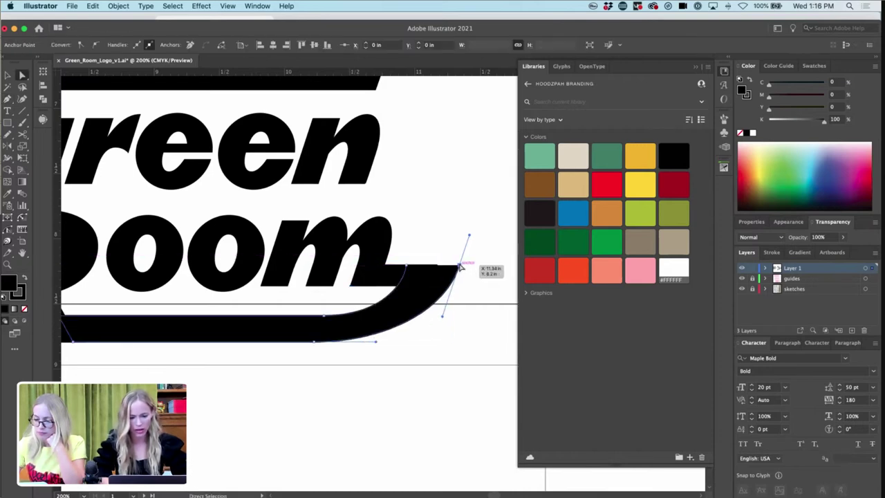
key("p")
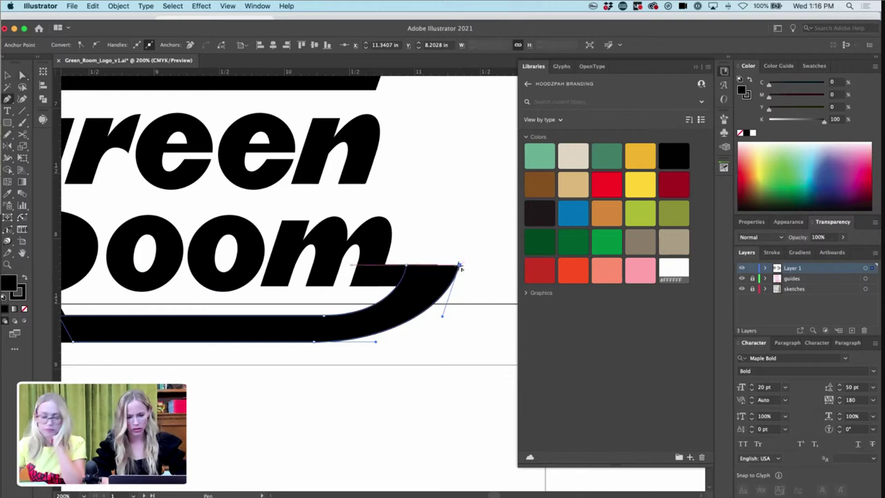
key("a")
left_click(462, 231)
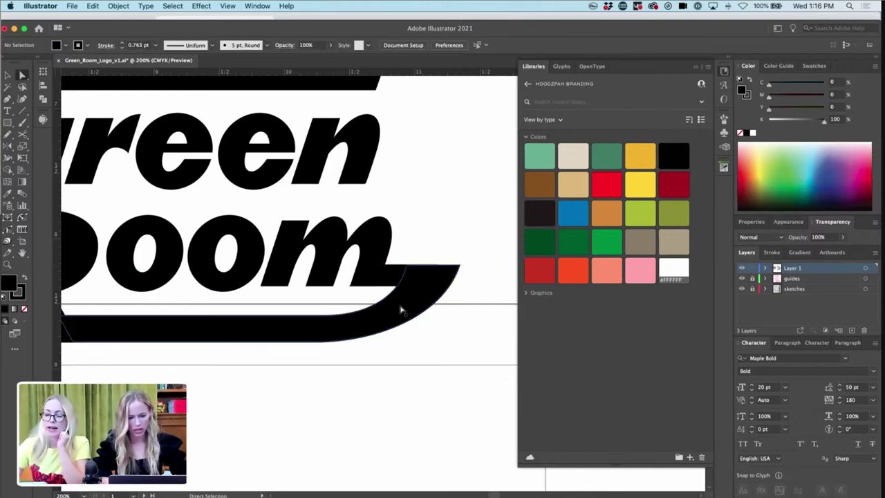
- Lengthen the handle of the bottom bar's lower anchor to fill out the tail's outer curve
left_click(385, 279)
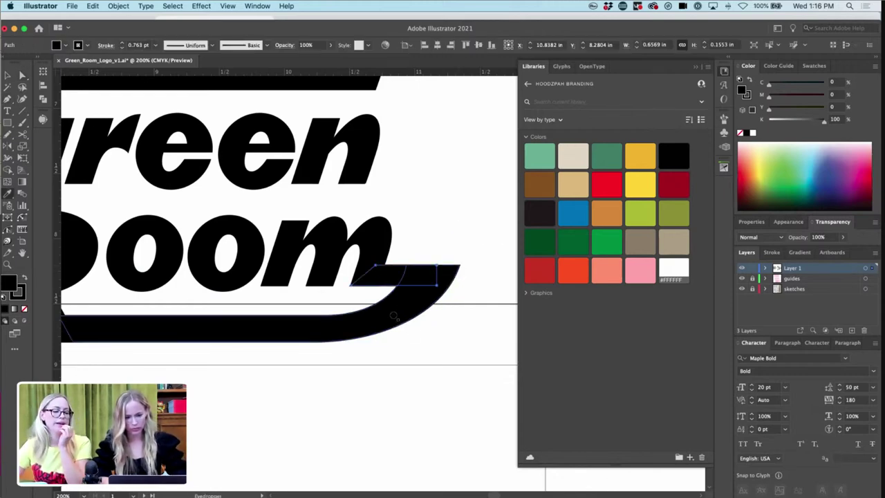
left_click(377, 331)
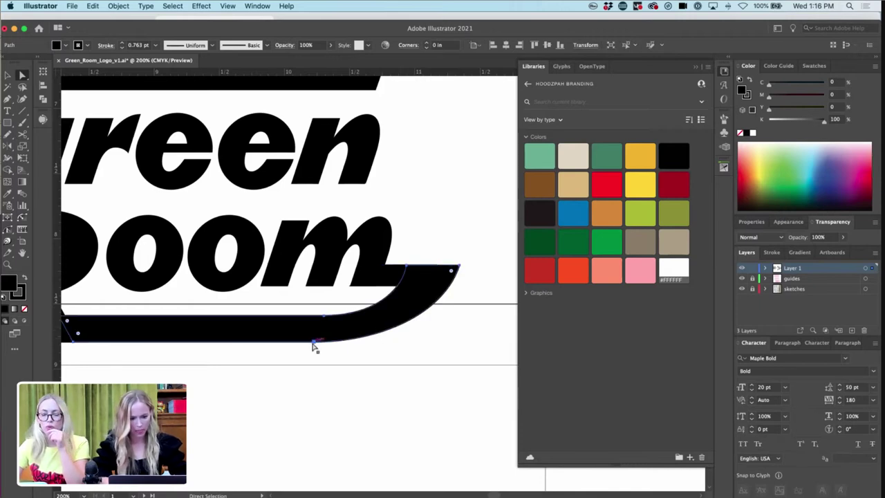
left_click(314, 343)
left_click_drag(377, 344, 404, 342)
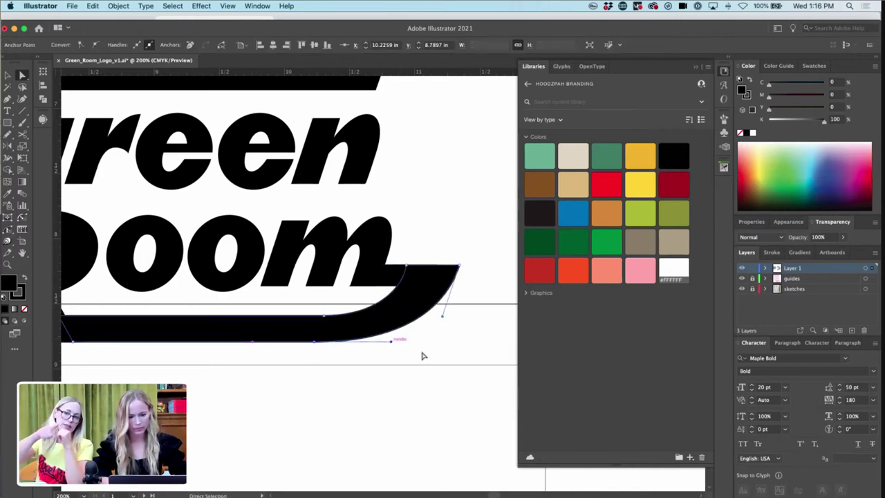
left_click(445, 367)
- Try to merge the R's diagonal leg with the long bottom bar using the Shape Builder tool
key("super+minus")
key("super+minus")
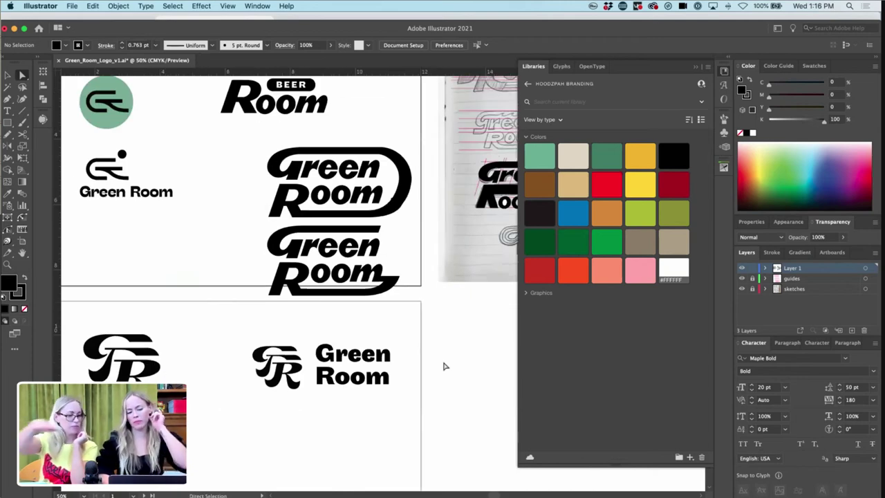
key("super+equal")
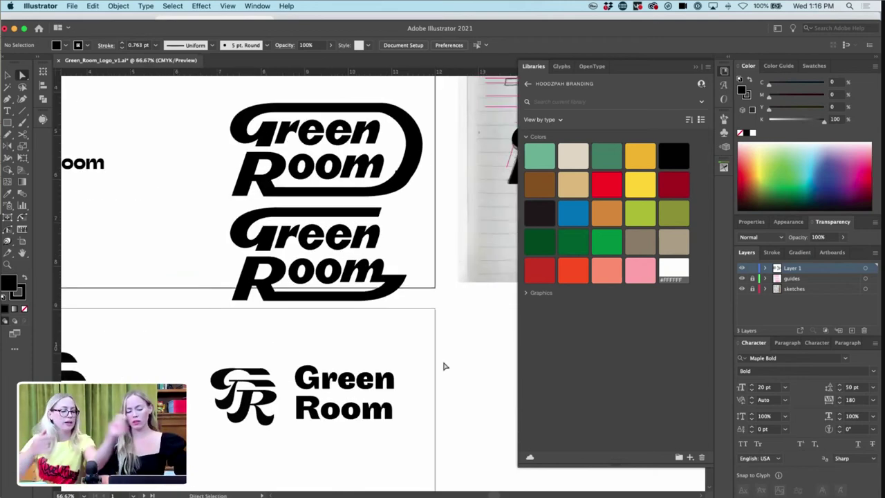
key("super+equal")
key("super+equal")
key("super+equal")
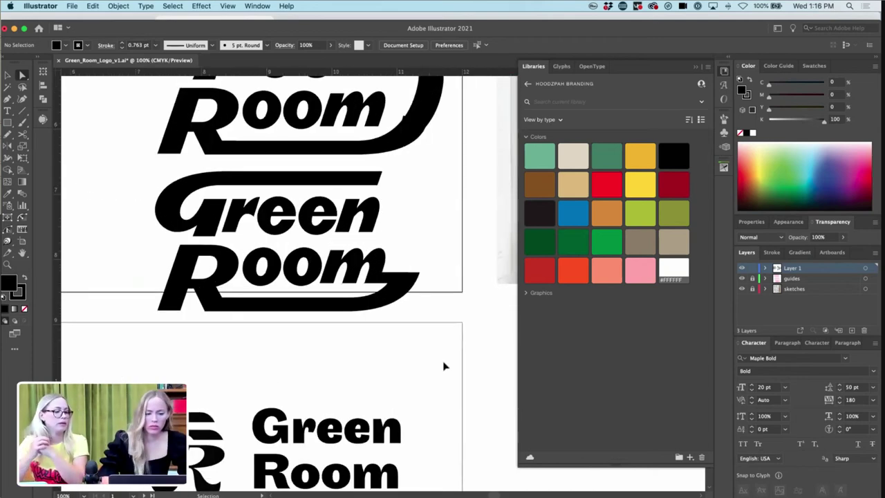
left_click(174, 250)
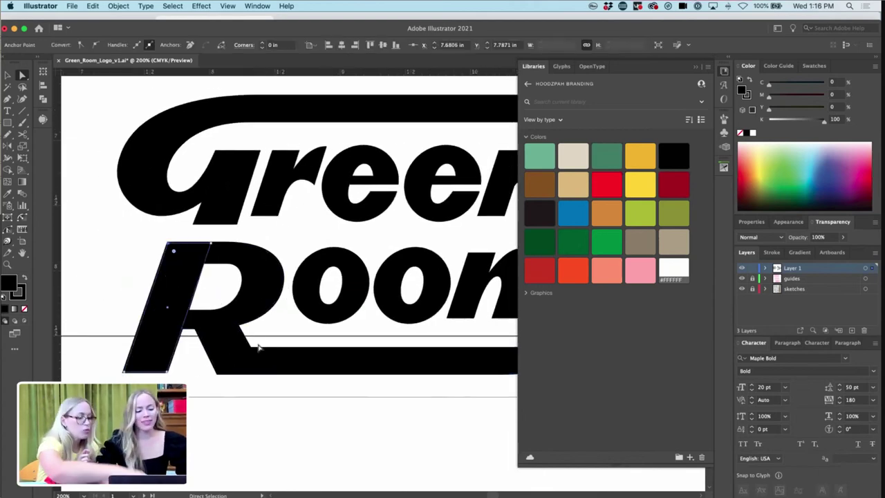
left_click(242, 360)
left_click(256, 388)
key("v")
left_click(211, 354)
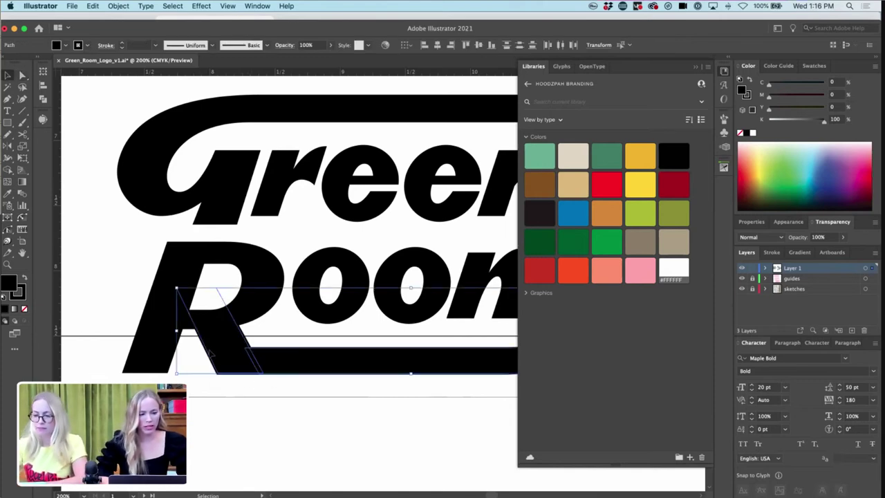
left_click(9, 158)
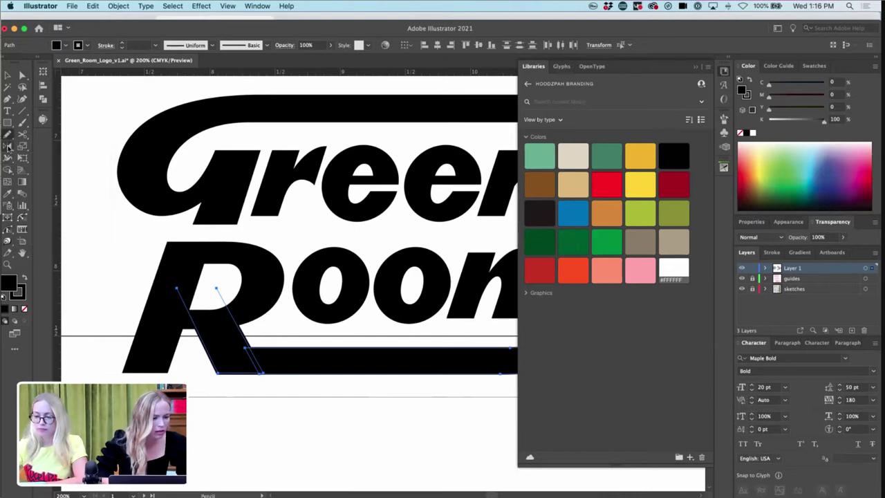
left_click(7, 170)
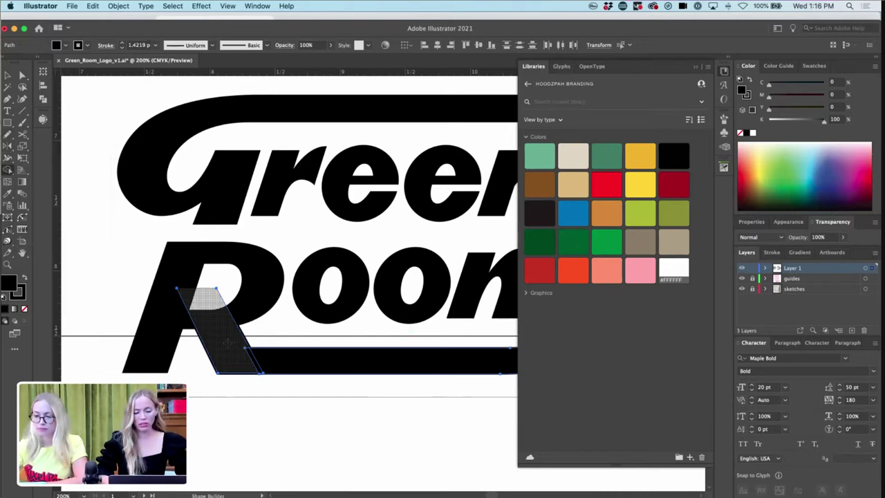
left_click_drag(228, 343, 296, 361)
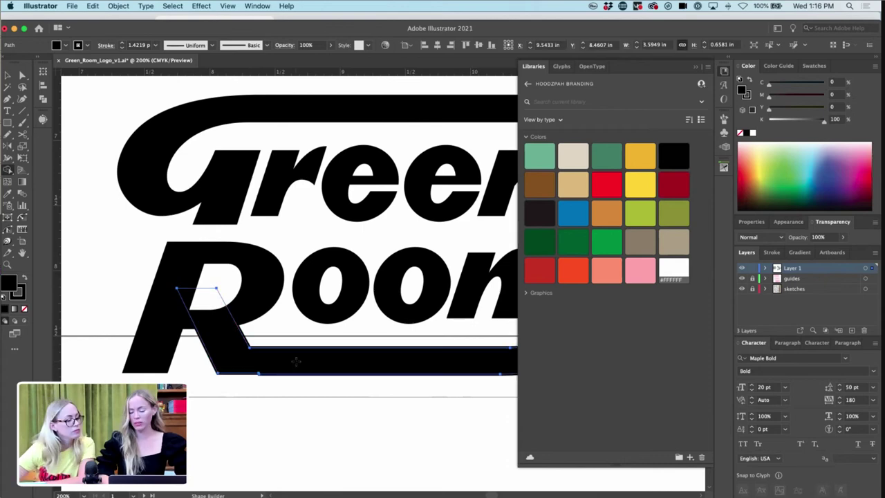
key("v")
key("a")
left_click(269, 393)
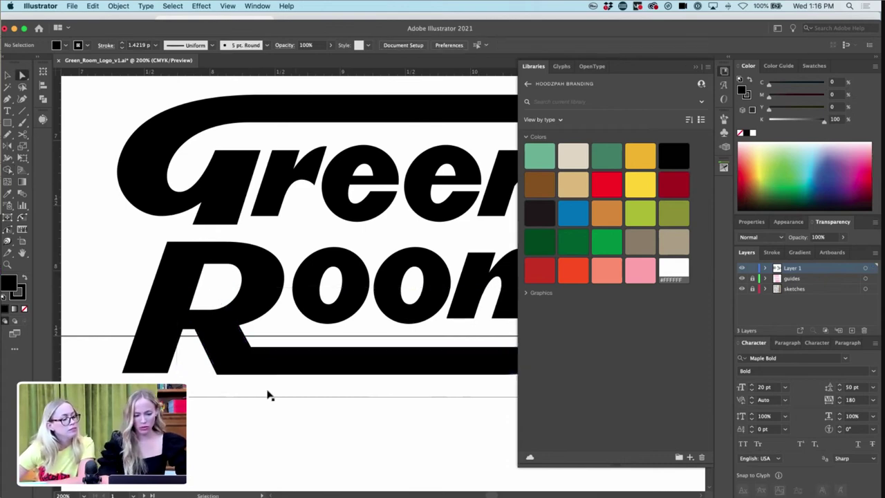
- Select the R's leg together with the bottom bar and align their bottom edges
key("super+=")
key("super+=")
scroll(269, 393, "left", 3)
scroll(269, 393, "down", 2)
left_click(204, 389)
left_click(225, 393, "shift")
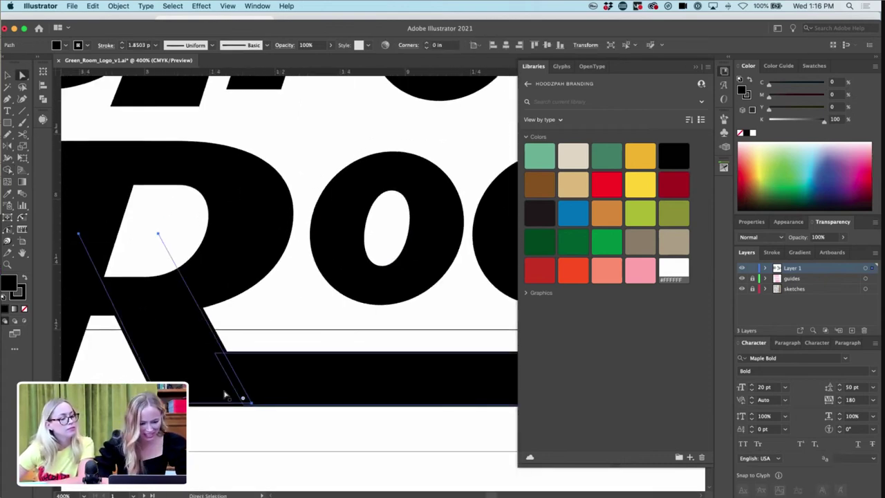
left_click(561, 44)
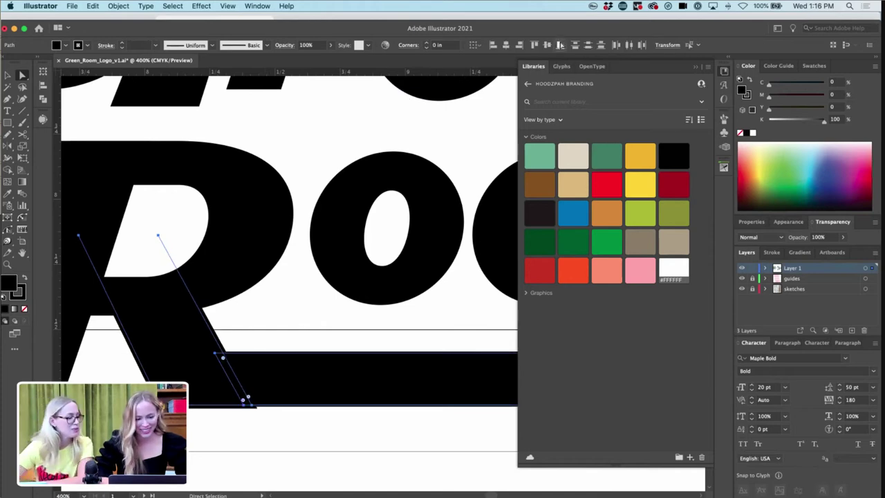
key("v")
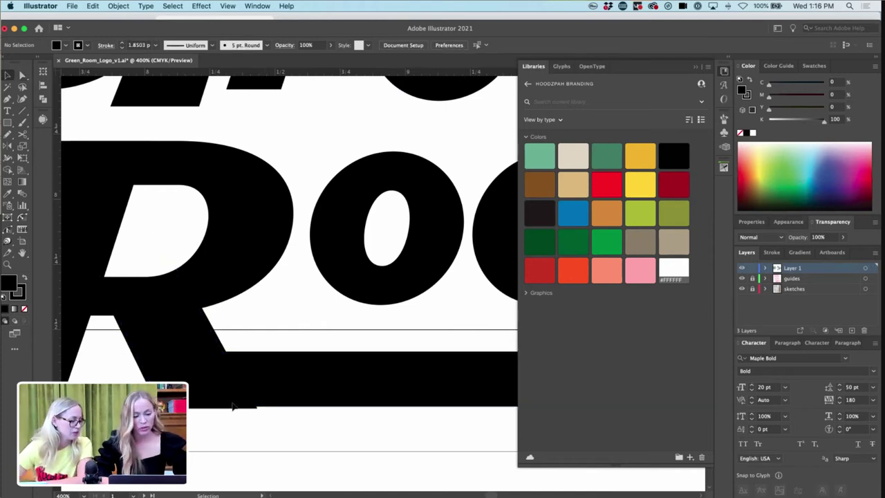
- Match the R leg's stroke to the bottom bar's 0.763 pt stroke with the Eyedropper
left_click(337, 391)
key("i")
left_click(337, 391)
key("v")
- Merge the R's leg and the bottom bar into one shape with Shape Builder, leaving the bowl separate
left_click_drag(322, 431, 177, 360)
left_click(109, 315, "shift")
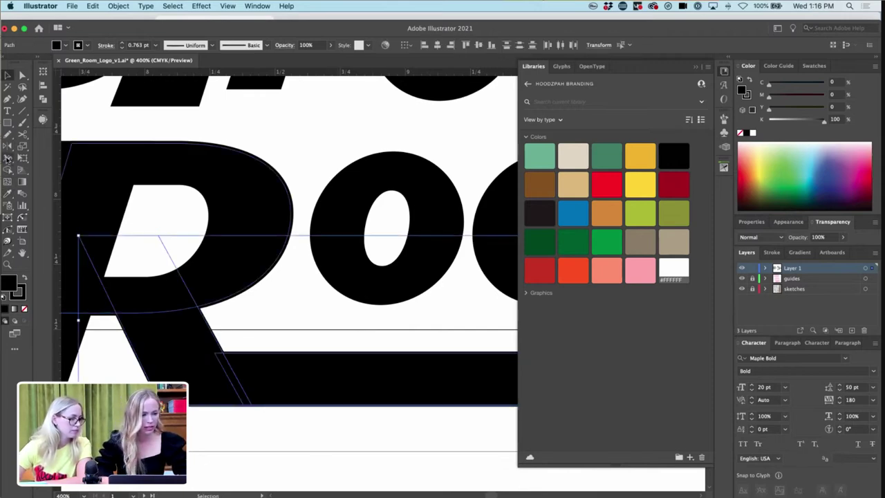
left_click(7, 169)
mouse_move(214, 387)
left_mouse_down()
mouse_move(253, 371)
mouse_move(327, 372)
left_mouse_up()
key("a")
left_click(251, 340)
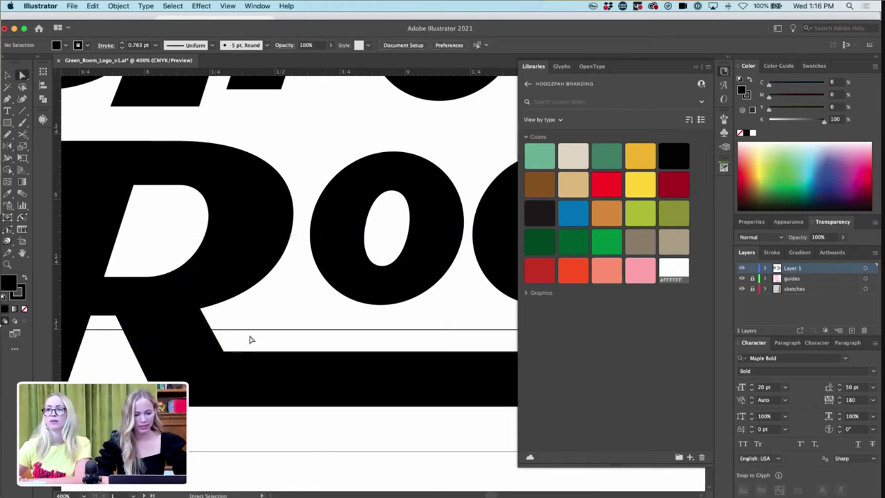
- Round the inner and outer corners where the R's leg turns into the bottom bar to about 0.31 in
left_click_drag(212, 373, 213, 371)
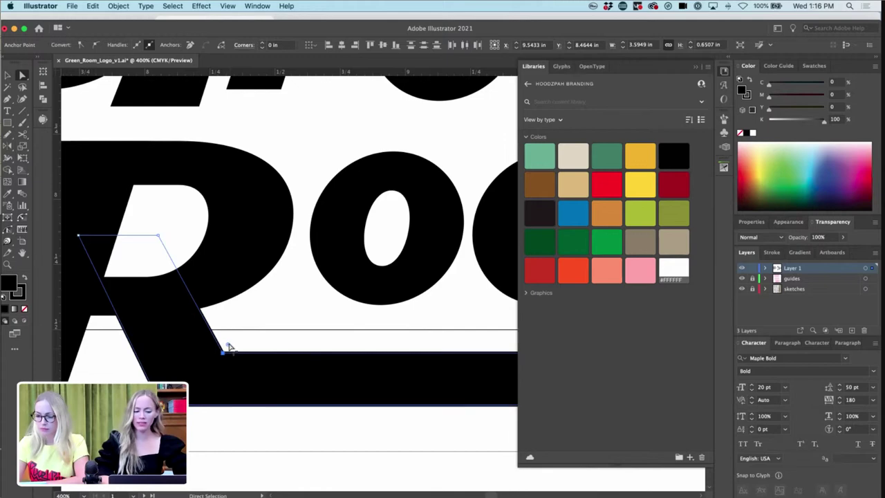
left_click_drag(229, 347, 300, 292)
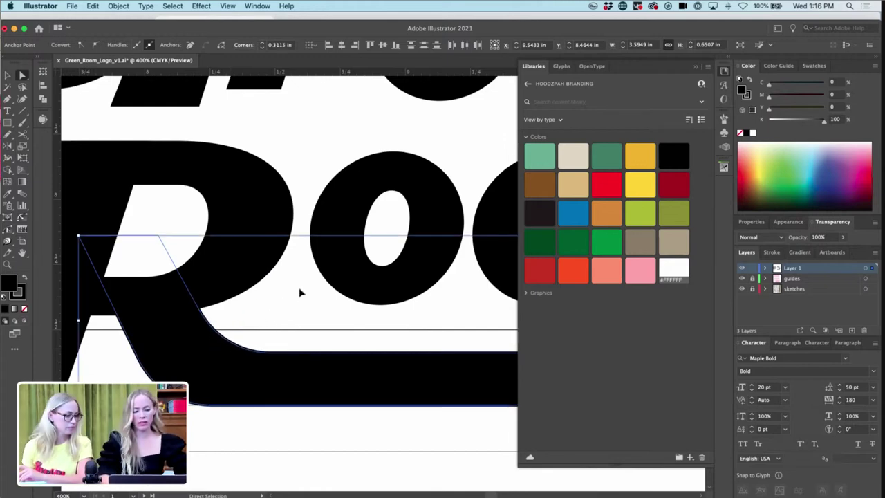
key("super+minus")
key("super+minus")
key("super+minus")
left_click(400, 349)
key("super+minus")
key("super+minus")
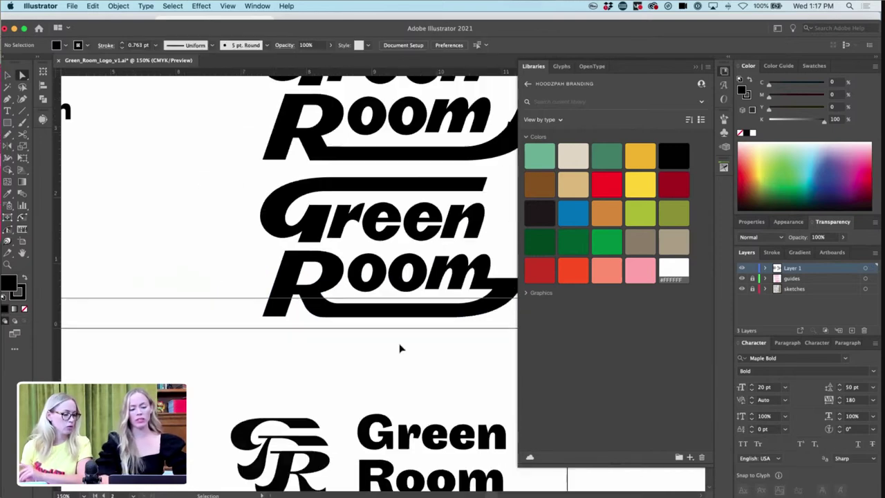
key("super+minus")
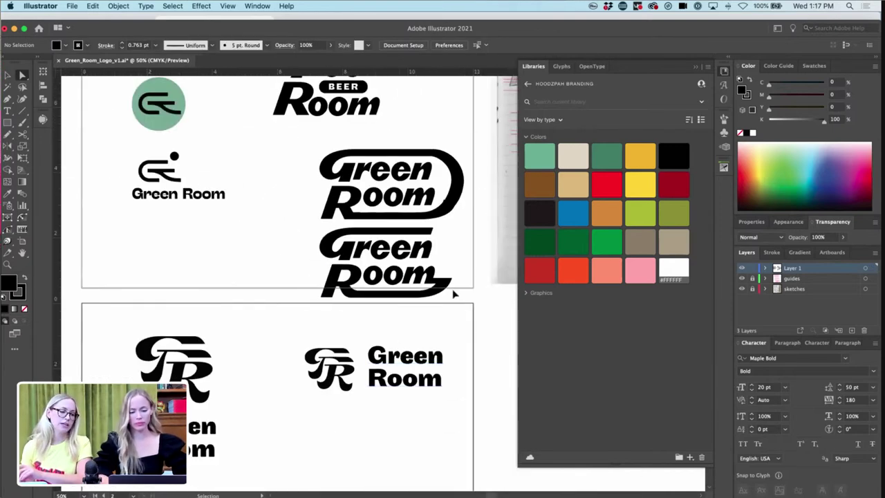
- Remove the connector between the foot of the m and the curved tail
key("super+equal")
key("super+equal")
scroll(488, 285, "up", 2)
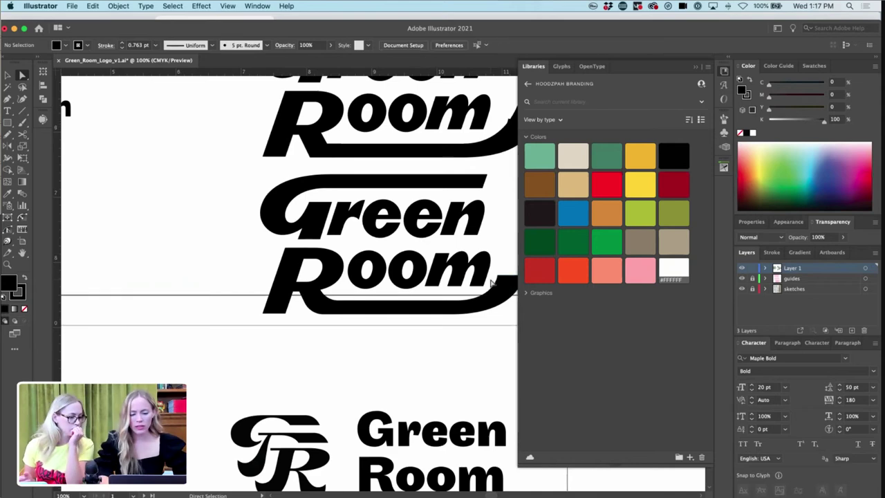
scroll(487, 282, "right", 5)
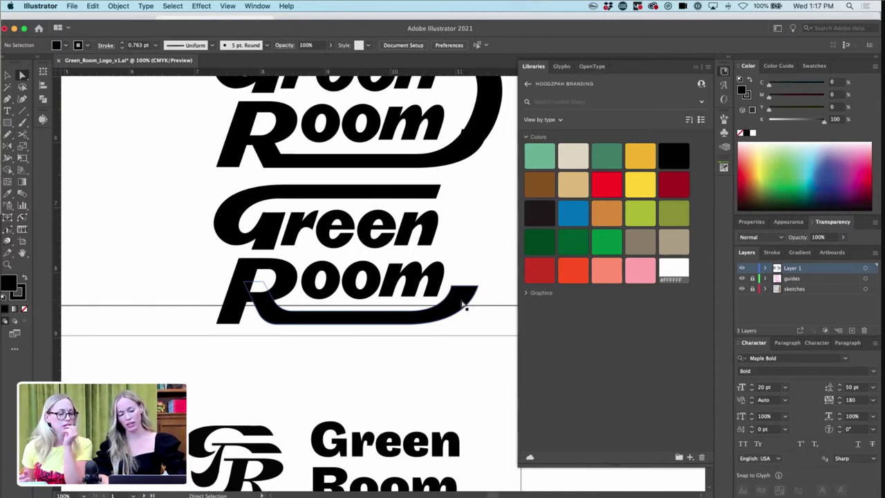
key("super+minus")
key("super+minus")
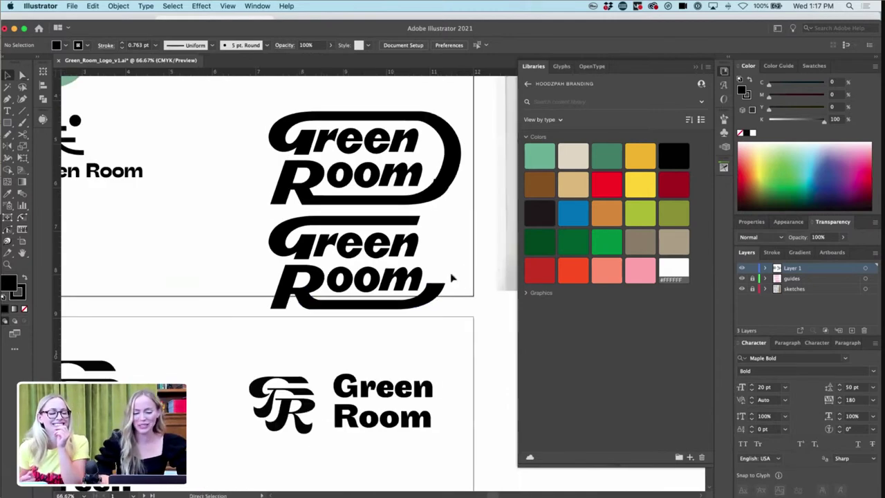
scroll(429, 243, "up", 2)
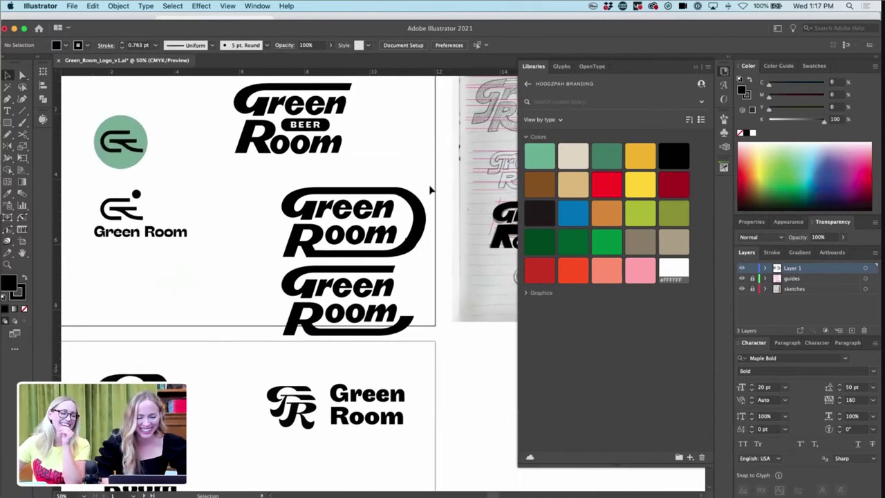
- Move the enclosed Green Room wordmark with the loop around its right end off the artboard into the empty area left of it
left_click(267, 258)
scroll(351, 145, "up", 3)
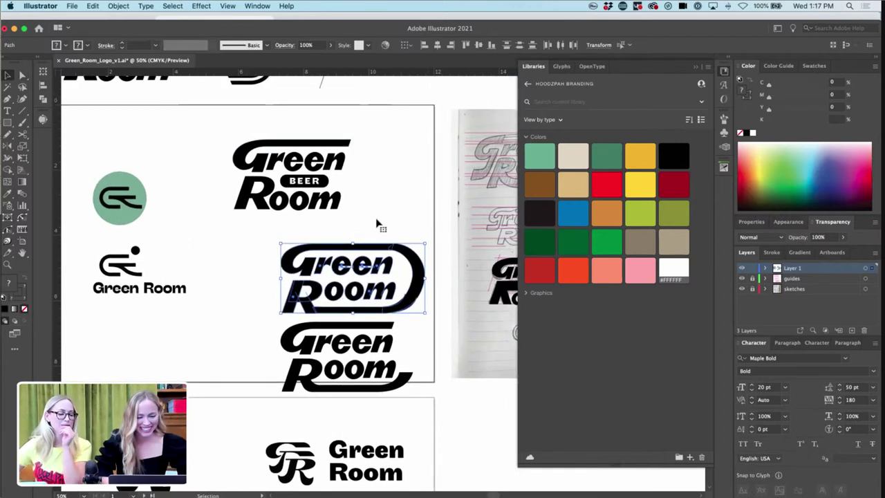
scroll(378, 224, "left", 2)
key("Delete")
scroll(430, 254, "left", 10)
scroll(430, 255, "up", 2)
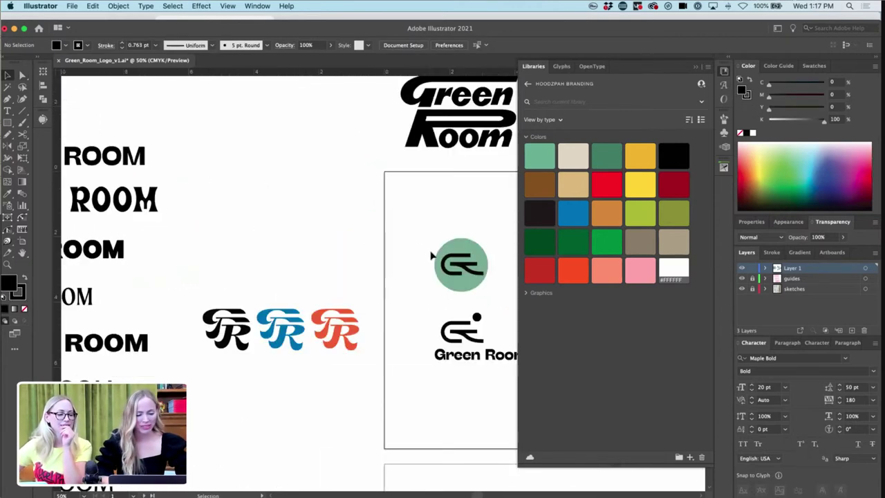
scroll(430, 255, "down", 4)
key("super+z")
left_click_drag(444, 261, 252, 352)
scroll(396, 278, "right", 5)
scroll(396, 278, "right", 8)
scroll(252, 347, "left", 10)
scroll(251, 346, "down", 4)
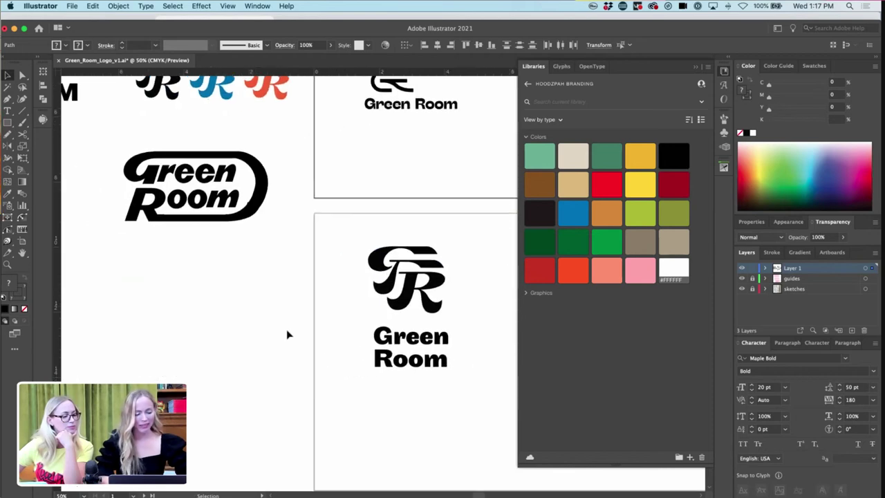
key("super+v")
left_click_drag(383, 254, 279, 224)
scroll(395, 194, "right", 8)
scroll(395, 194, "up", 5)
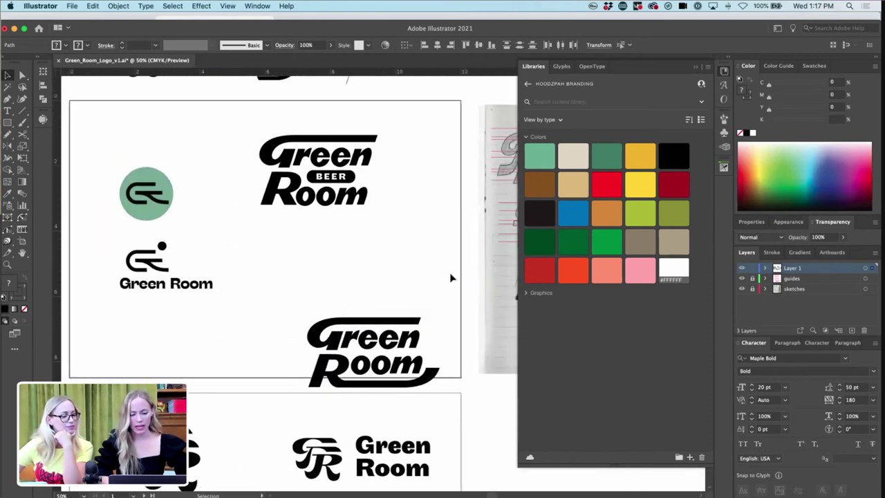
- Shift the tailed Green Room wordmark up and slightly left so it sits fully inside the artboard
left_click(363, 384)
key("shift+Up")
key("shift+Up")
key("shift+Up")
key("shift+Up")
key("shift+Up")
key("shift+Up")
key("shift+Up")
key("shift+Up")
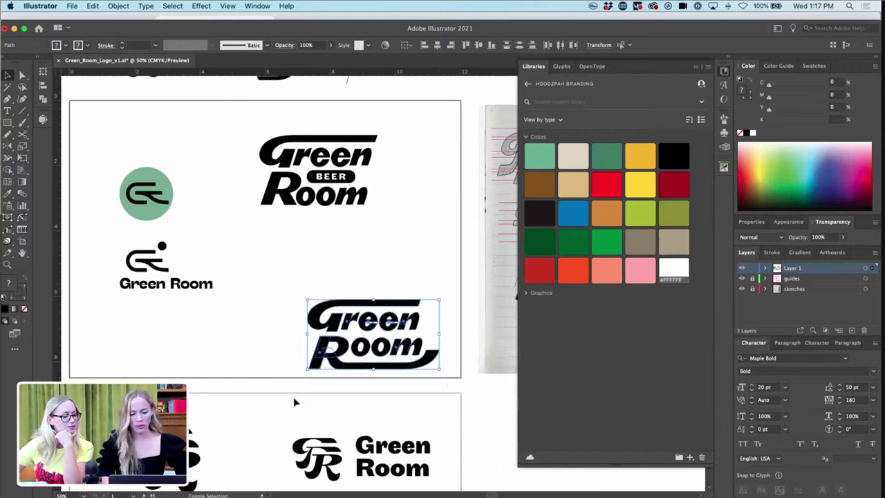
key("shift+Left")
key("shift+Left")
key("shift+Left")
key("shift+Left")
key("shift+Left")
key("shift+Left")
key("super+equal")
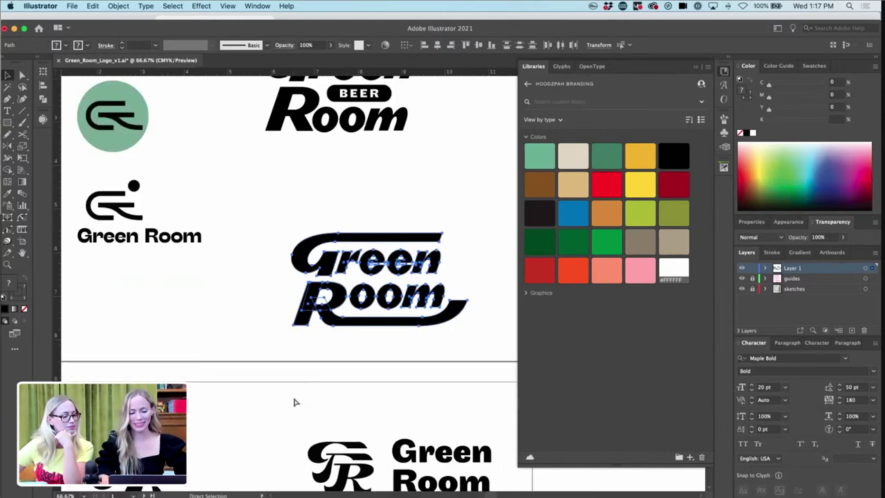
key("super+equal")
left_click(386, 394)
scroll(385, 394, "right", 3)
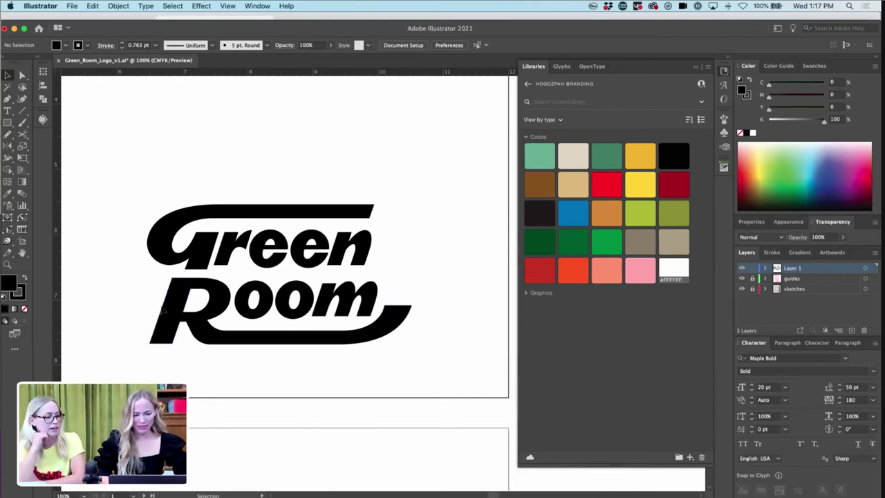
- Shift the R with its curved bar left, and move the letters oom left to close the gap after it
left_click_drag(202, 336, 203, 336)
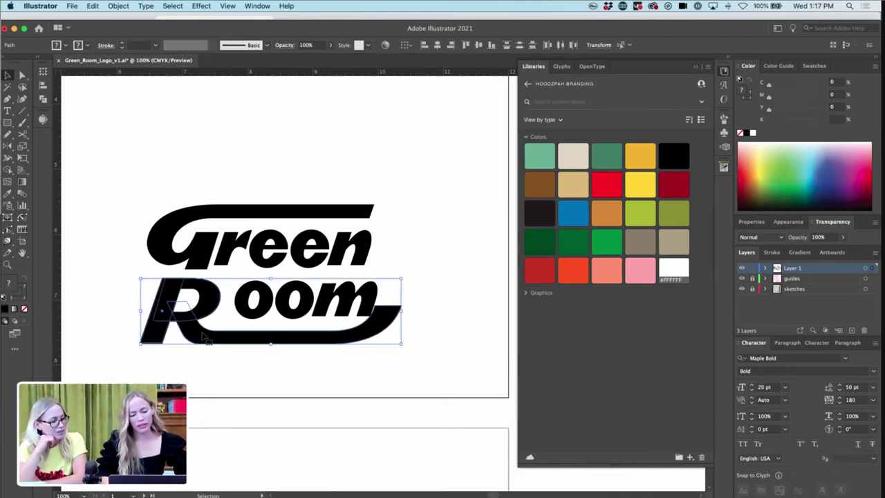
left_click(330, 312)
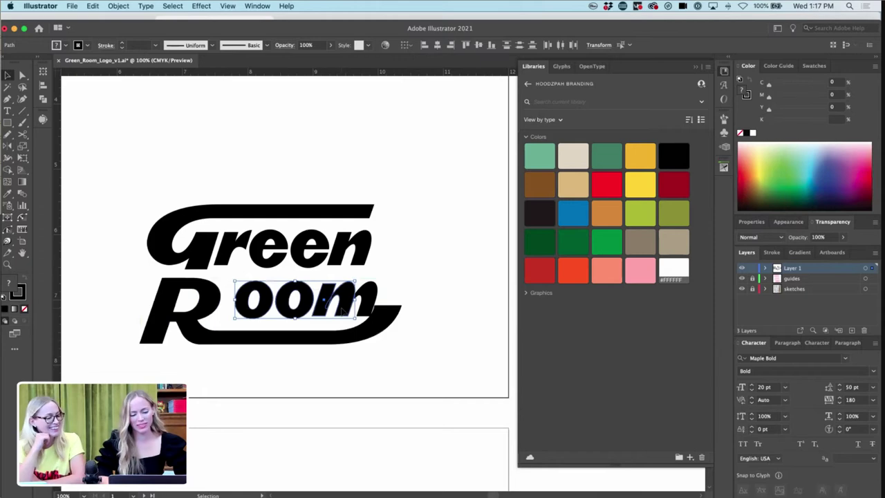
key("Left")
key("Left")
key("Left")
key("Left")
key("Left")
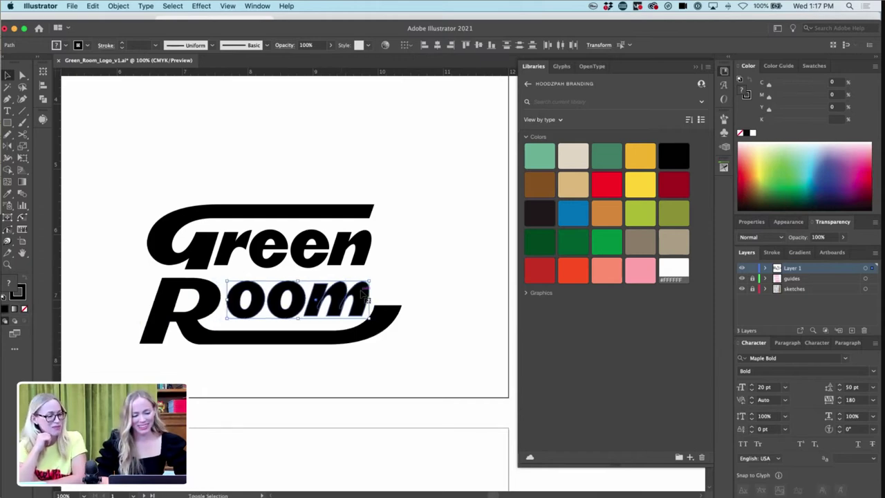
left_click(405, 291)
- Draw a slanted guide line along the end of the G's bar, extend it below the R's bar, and color it pink #F6B4B4
scroll(406, 291, "down", 4)
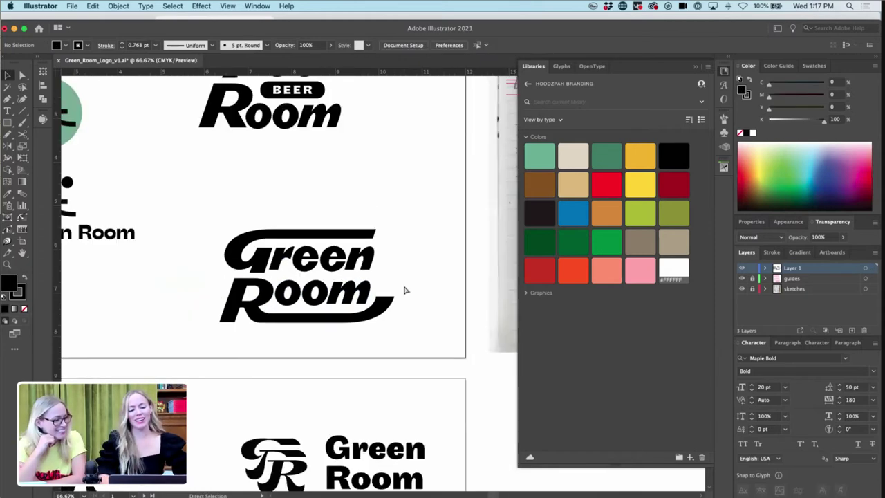
scroll(406, 290, "up", 3)
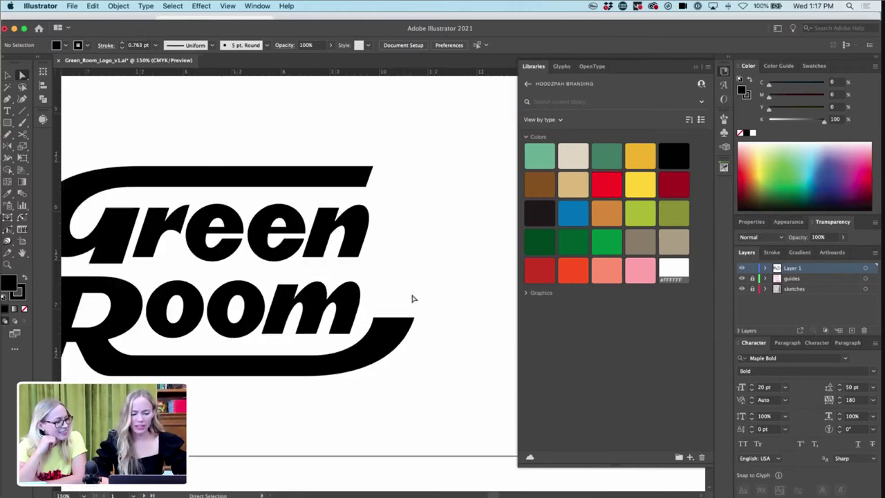
left_click_drag(427, 308, 374, 328)
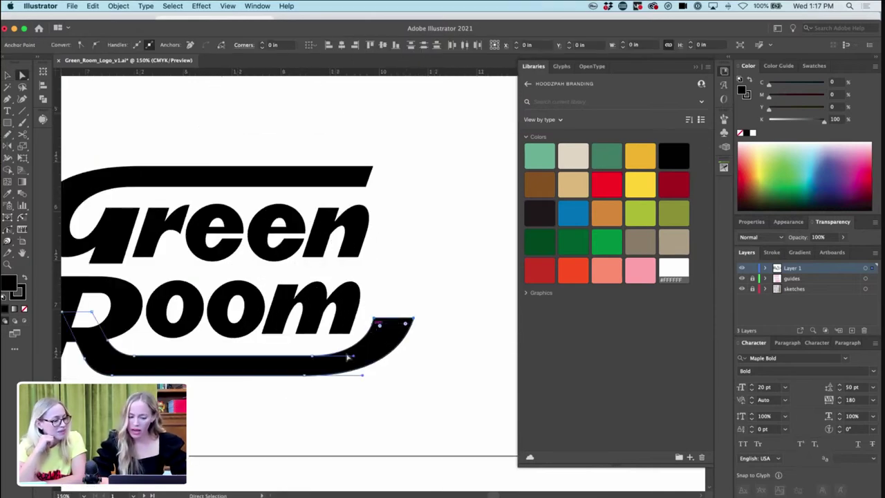
left_click(405, 388)
key("p")
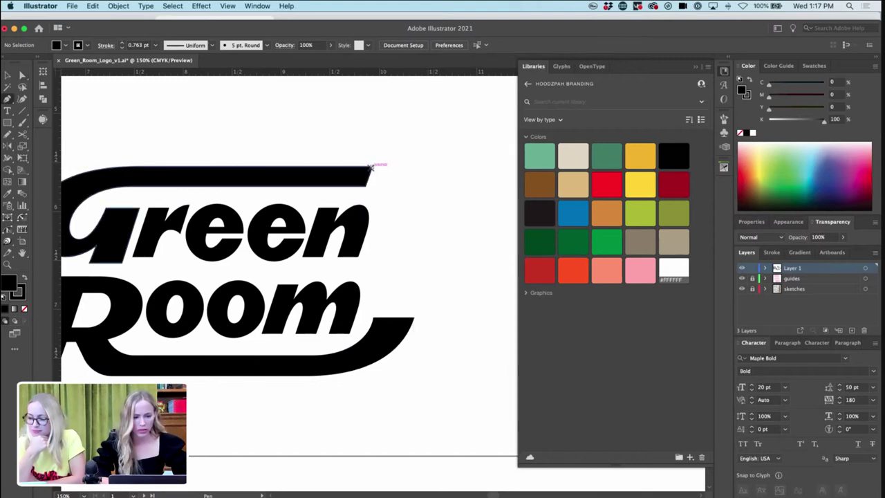
left_click(373, 166)
key("v")
left_click(386, 186)
left_click(369, 175)
left_click_drag(366, 186, 291, 400)
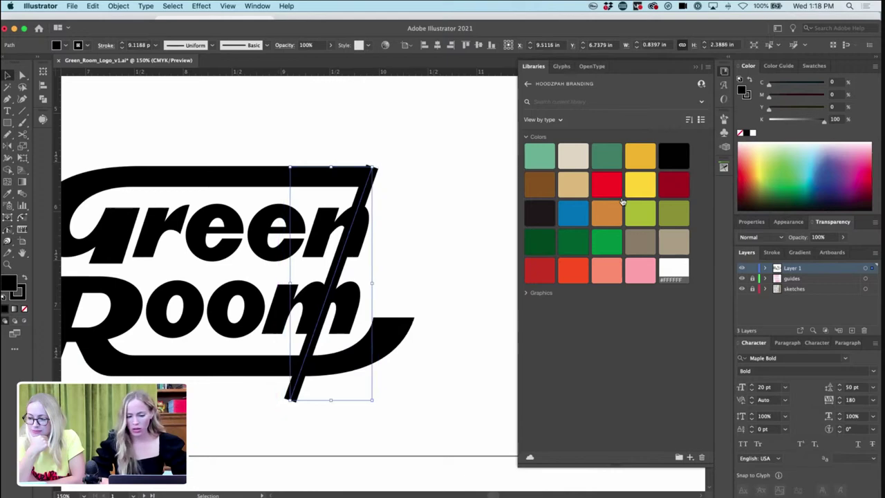
left_click(641, 268)
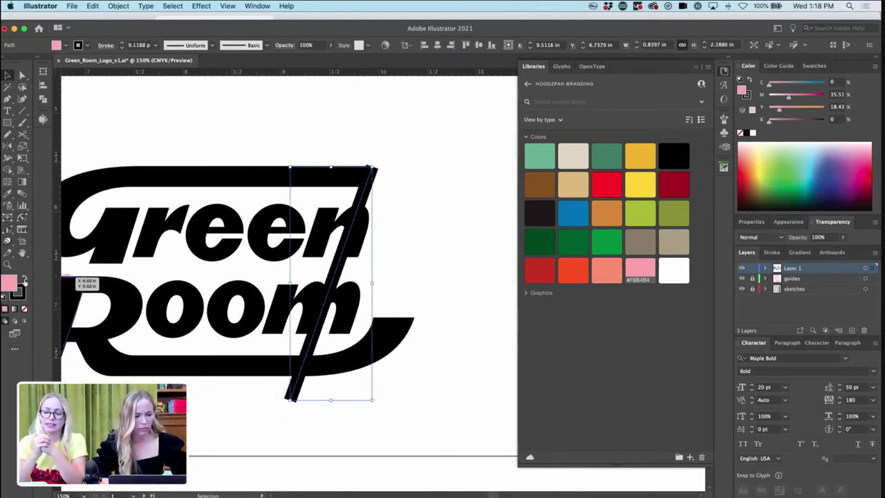
- Cut the R's bar along the pink slanted guide line and delete the curved tail beyond it
key("a")
left_click(315, 357)
left_click_drag(311, 356, 299, 376)
key("c")
left_click(300, 375)
left_click(305, 356)
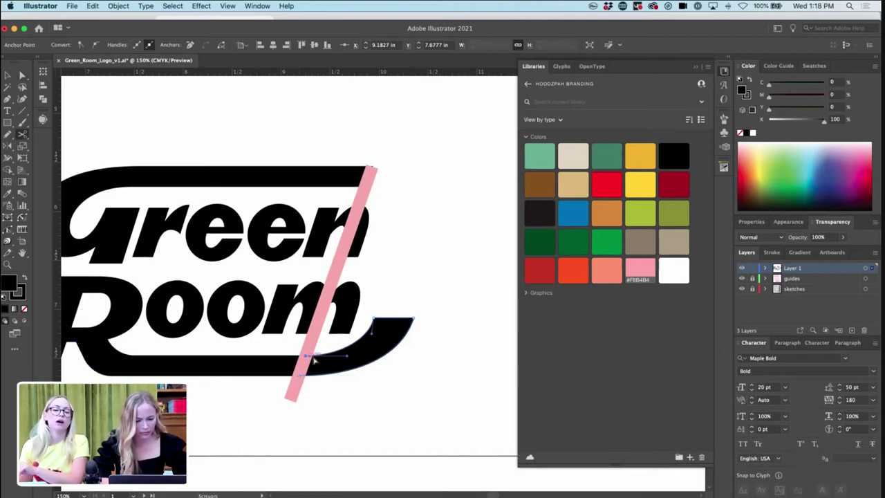
key("a")
left_click(336, 362)
key("Delete")
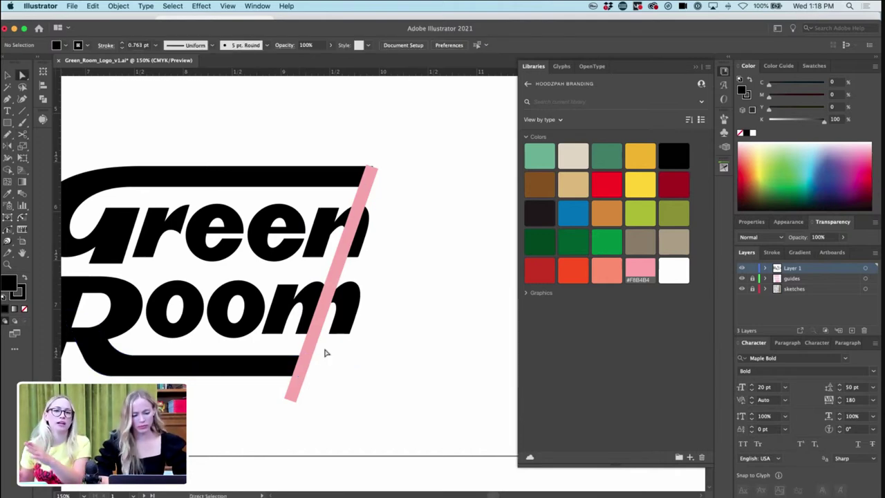
- Move the pink slanted guide line right, clear of the bars' ends and past the n of Green
left_click(311, 355)
key("shift+Right")
key("shift+Right")
key("shift+Right")
key("Left")
- Extend the slanted ends of the G's bar and the R's bar right to meet the pink guide line
left_click(359, 177)
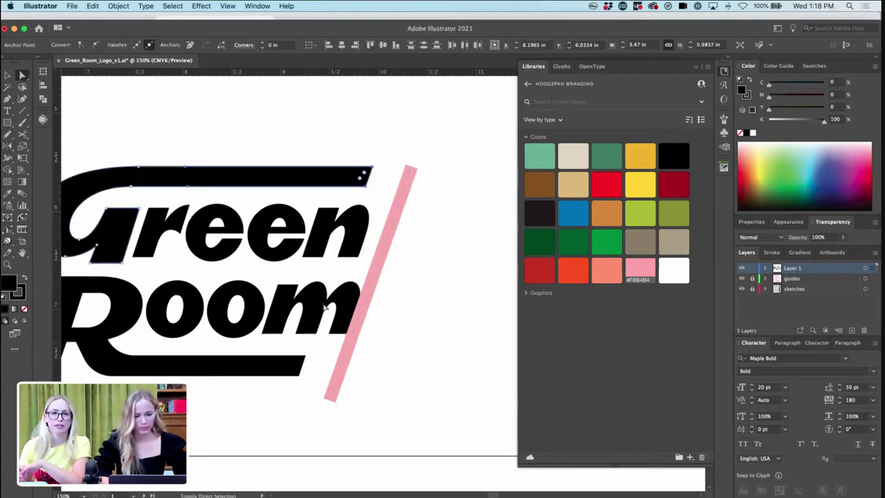
left_click_drag(289, 392, 289, 392)
key("shift+Right")
key("shift+Right")
key("shift+Right")
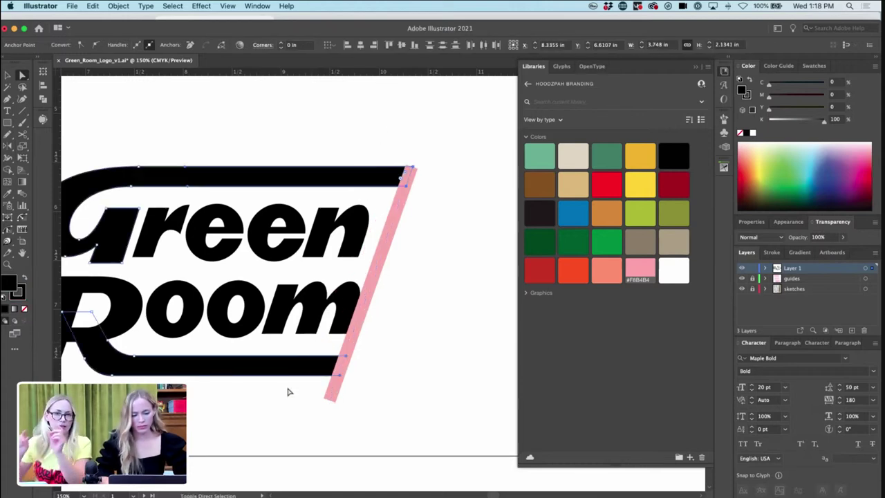
left_click(442, 287)
key("super+minus")
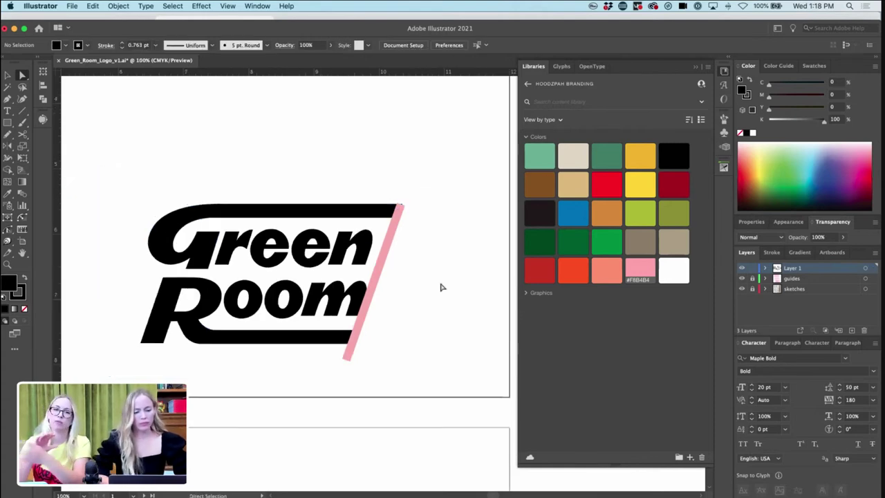
- Shift the word Green right over Room and pull the end of the G's bar back to the pink guide line
key("v")
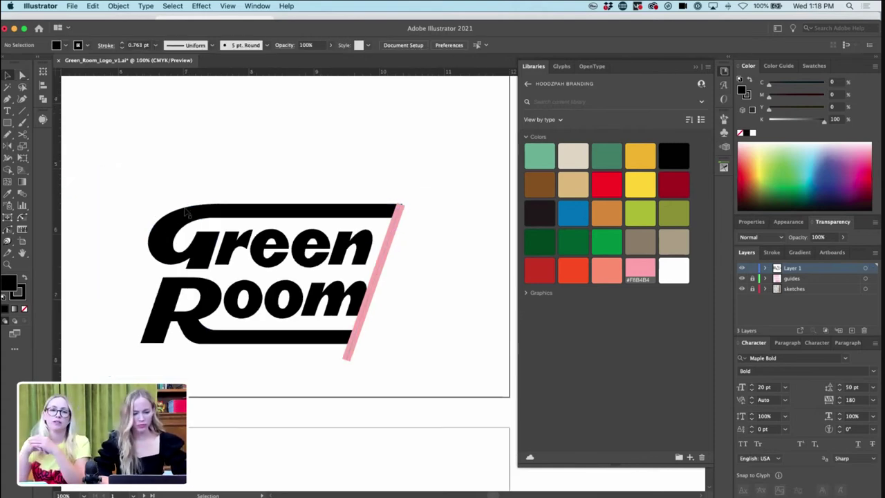
left_click(232, 221)
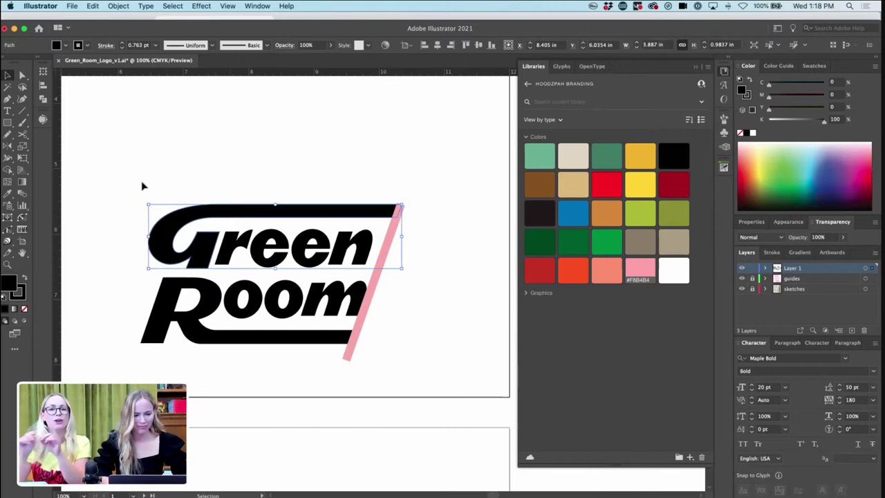
left_click_drag(352, 253, 367, 255)
key("a")
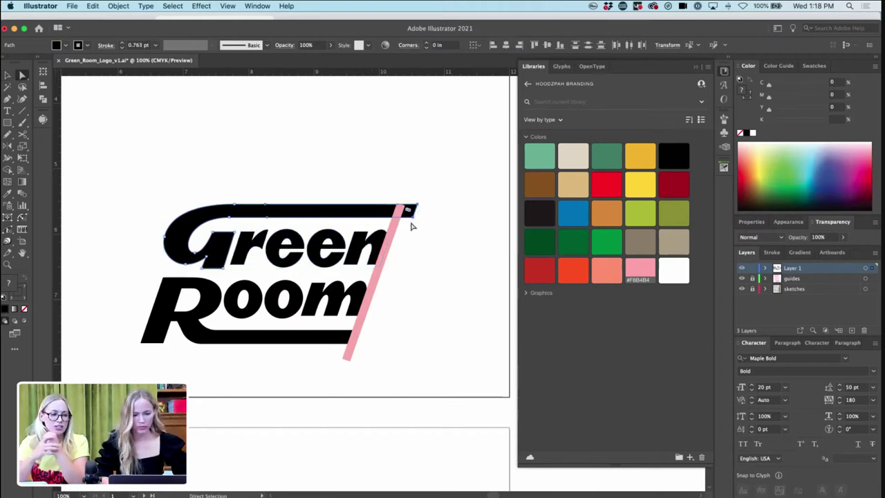
key("shift+Left")
key("shift+Left")
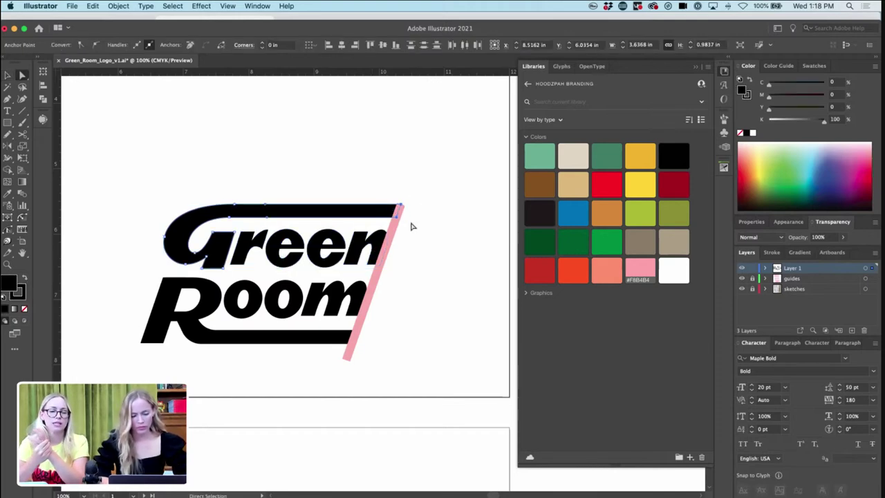
- Delete the pink slanted guide line from the alternate Green Room wordmark
left_click(411, 226)
key("v")
left_click(395, 226)
key("Delete")
key("super+minus")
key("super+minus")
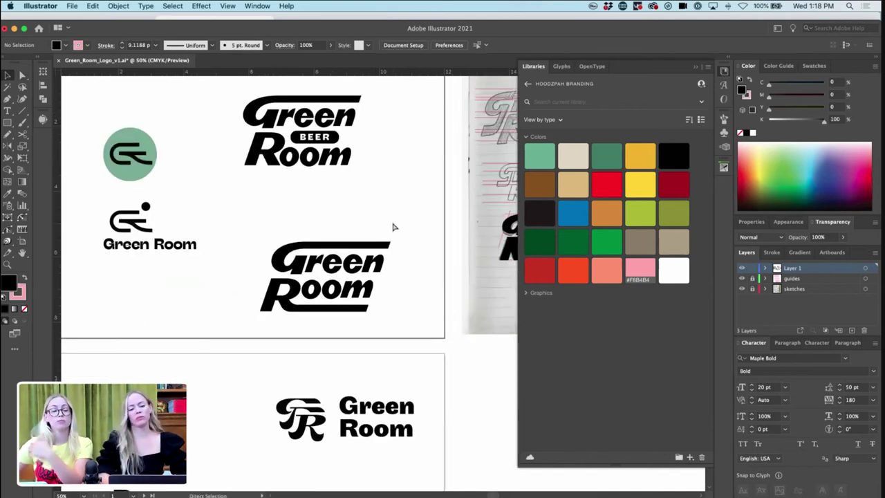
key("super+minus")
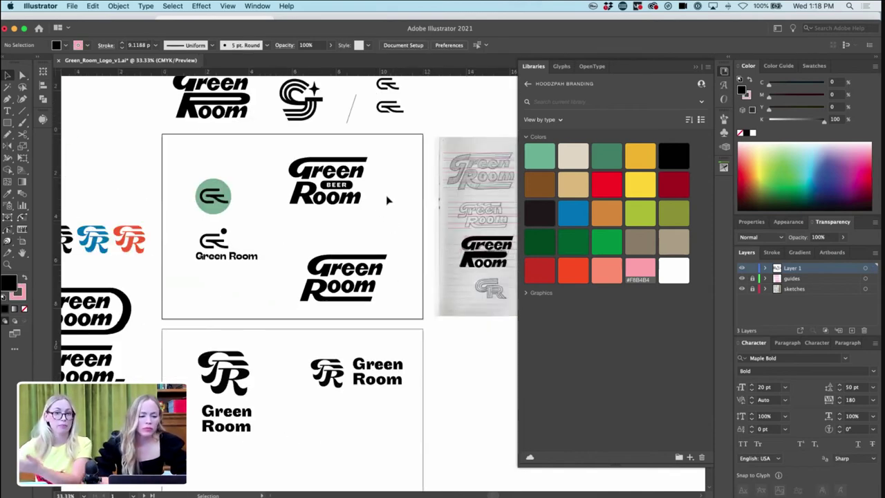
left_click(204, 206)
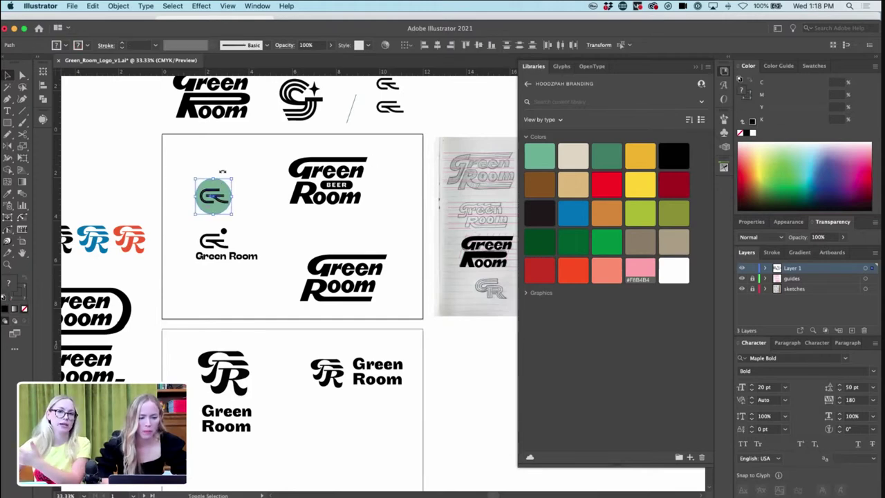
left_click(122, 43)
left_click(399, 151)
left_click_drag(398, 148, 281, 220)
- Move the alternate Green Room wordmark with the two bars up, closer to the Green Beer Room wordmark
left_click_drag(401, 240, 295, 308)
key("shift+Up")
key("shift+Up")
key("shift+Up")
key("shift+Up")
key("shift+Up")
key("shift+Up")
key("shift+Up")
key("shift+Up")
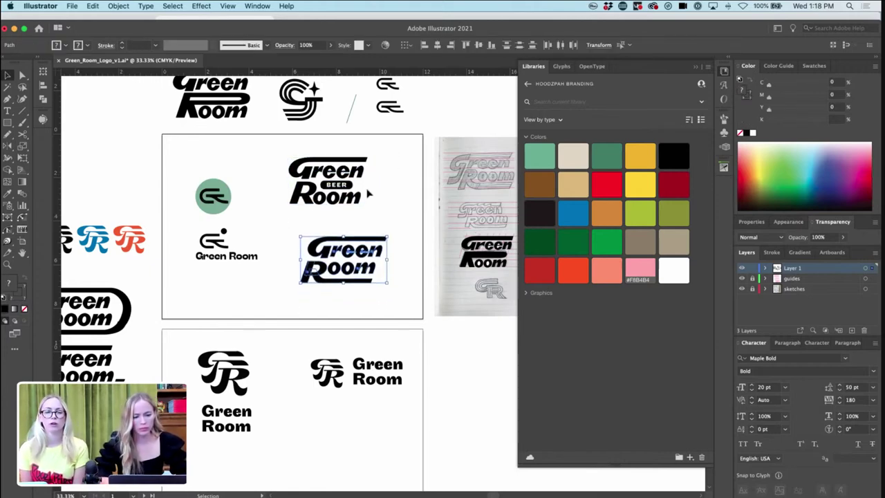
- Nudge the bottom anchor points of the round o and e letters in the Green Beer Room wordmark up slightly
left_click_drag(379, 157, 318, 197)
left_click(371, 208)
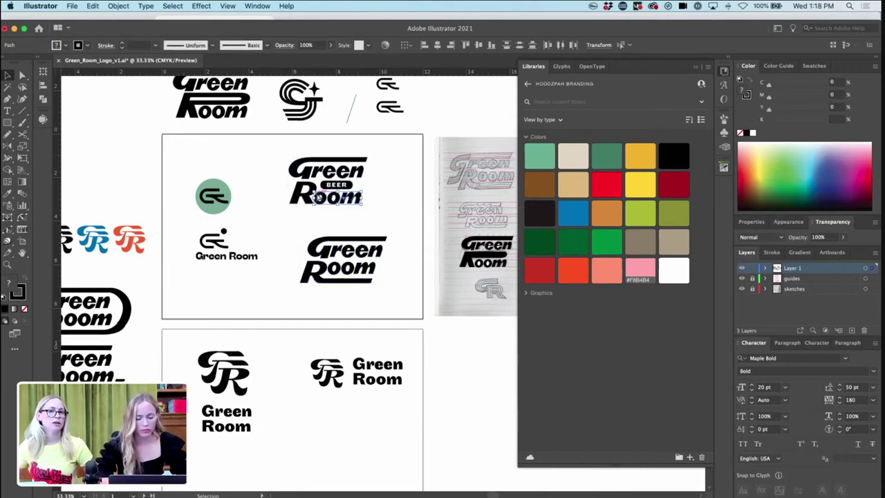
key("super+=")
key("super+=")
key("super+=")
key("super+equal")
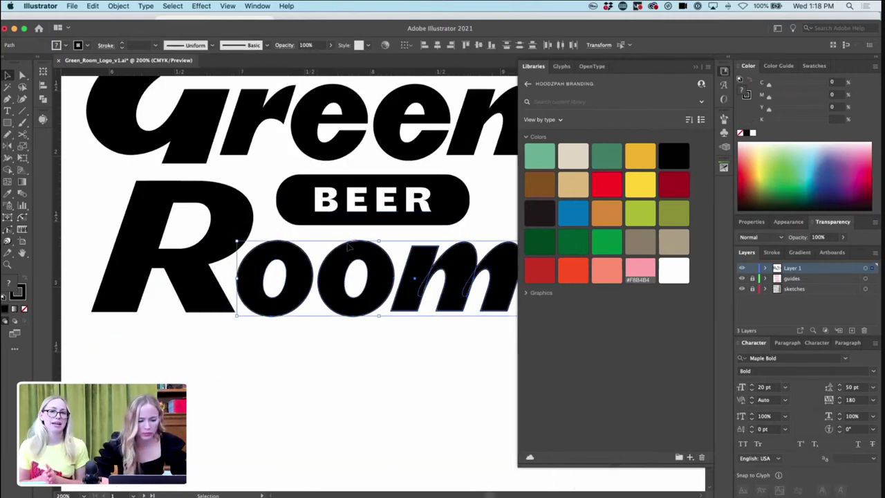
key("v")
left_click(406, 340)
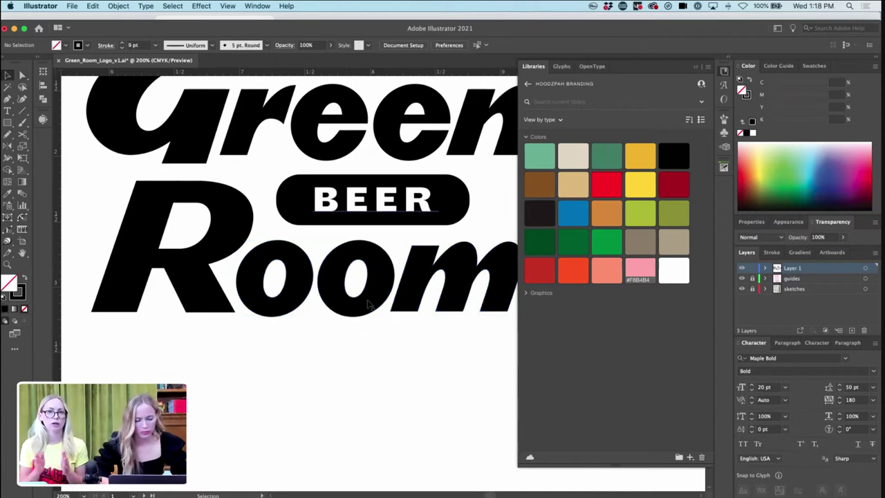
key("a")
left_click_drag(367, 331, 265, 313)
left_click_drag(371, 164, 422, 170)
key("Up")
scroll(422, 171, "up", 1)
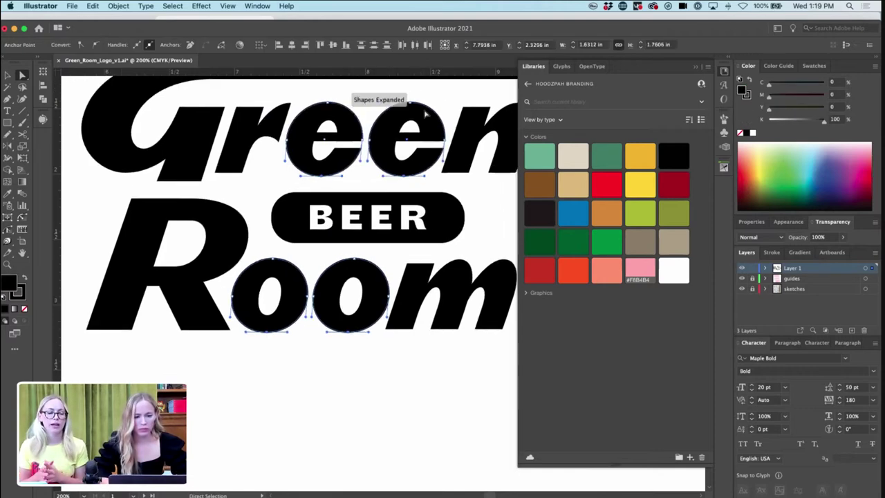
- Nudge the top anchor points of the o and e letters in the Green Beer Room wordmark down slightly
left_click_drag(344, 112, 323, 112)
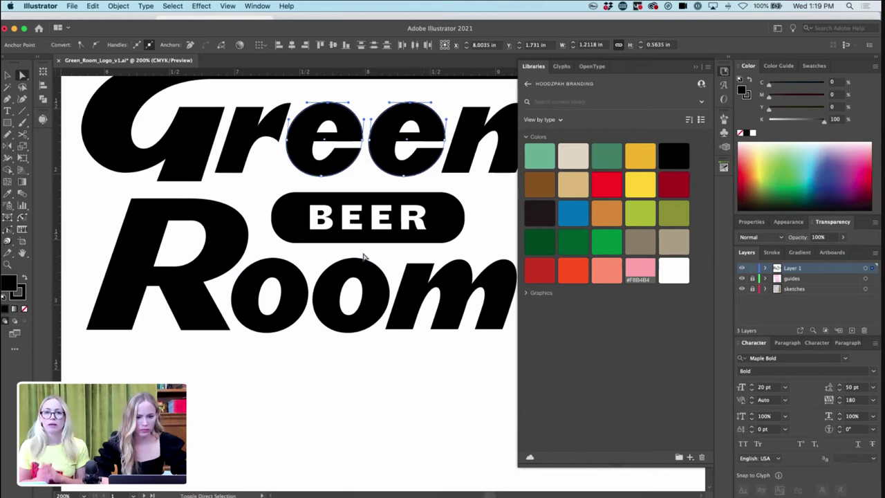
left_click_drag(280, 274, 262, 262)
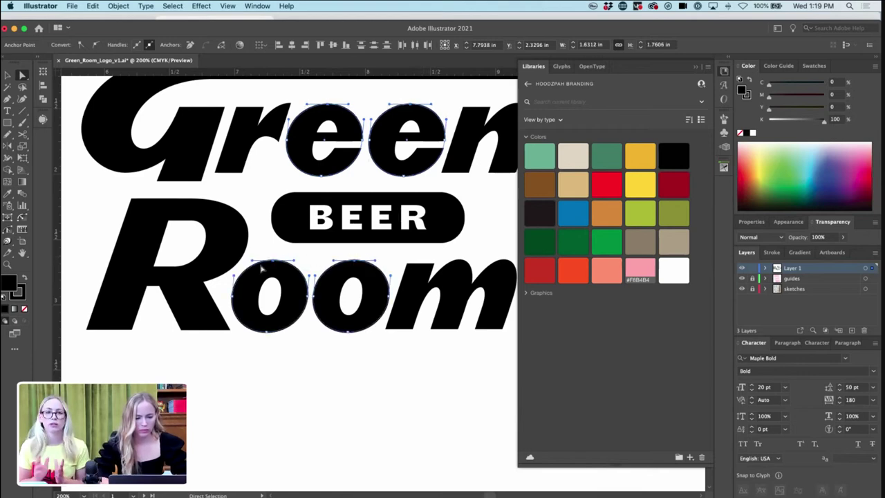
left_click(339, 394)
key("super+minus")
key("super+minus")
key("super+minus")
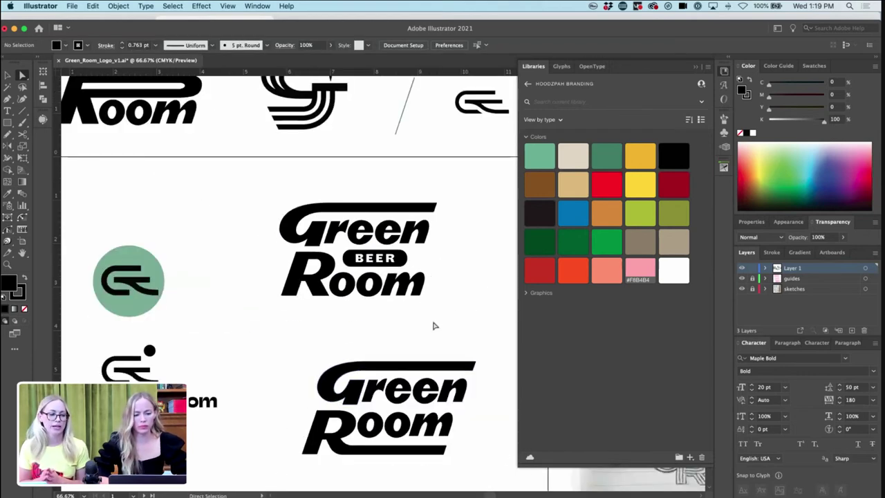
key("super+minus")
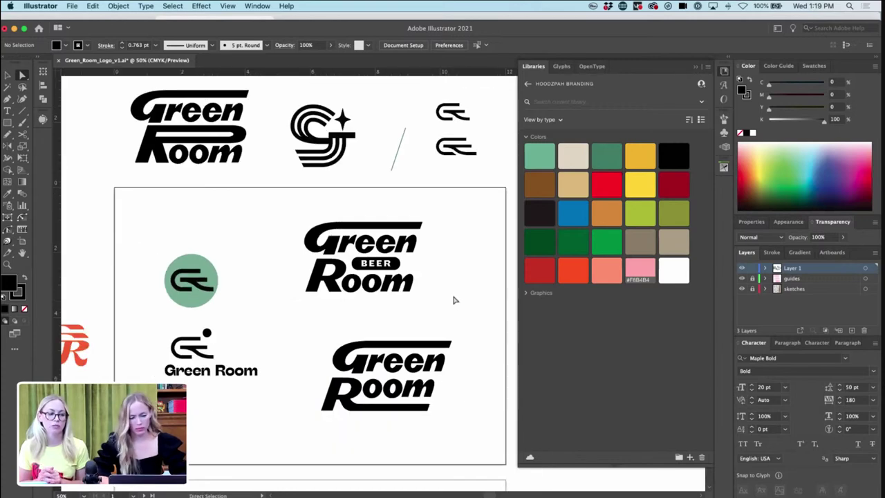
key("super+minus")
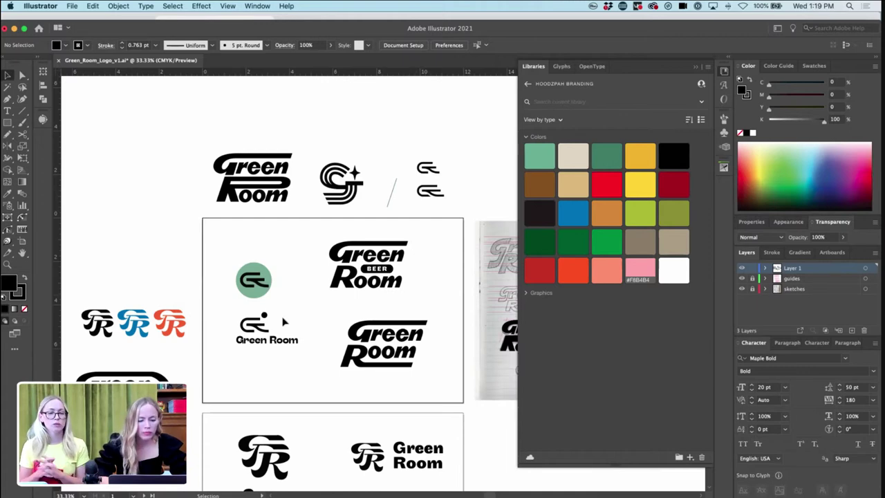
scroll(289, 316, "down", 3)
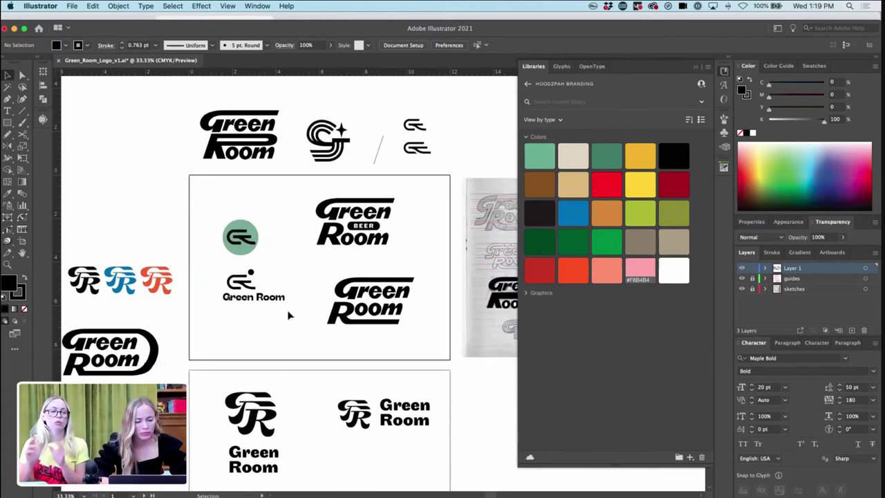
key("super+plus")
key("super+plus")
left_click(176, 323)
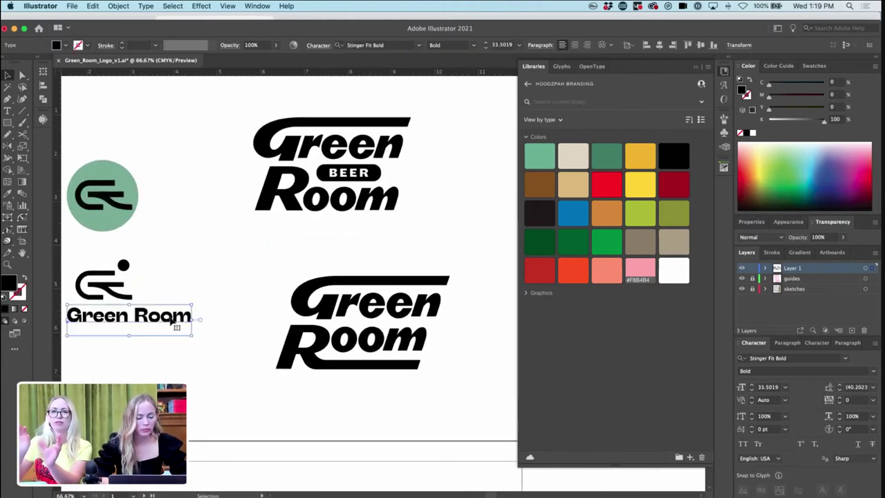
scroll(207, 290, "left", 3)
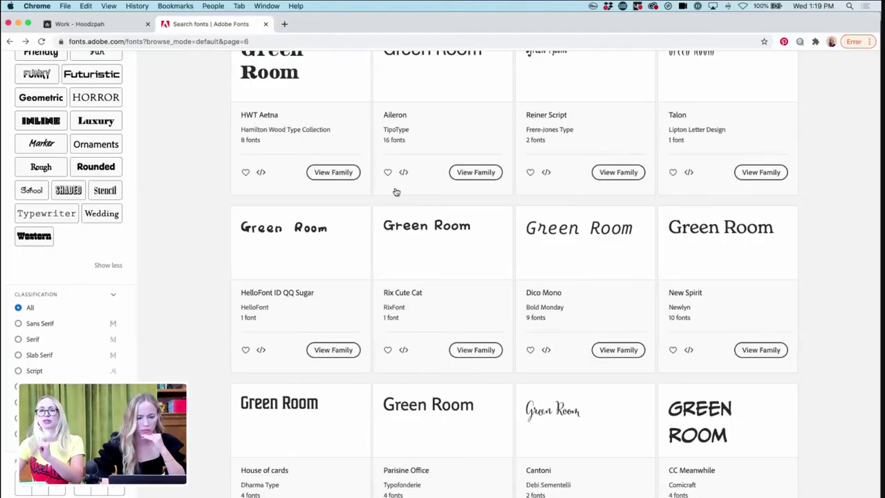
- Switch to Adobe Fonts in Chrome, filter the font families by the Calligraphic tag, and browse the Green Room samples
scroll(397, 192, "up", 3)
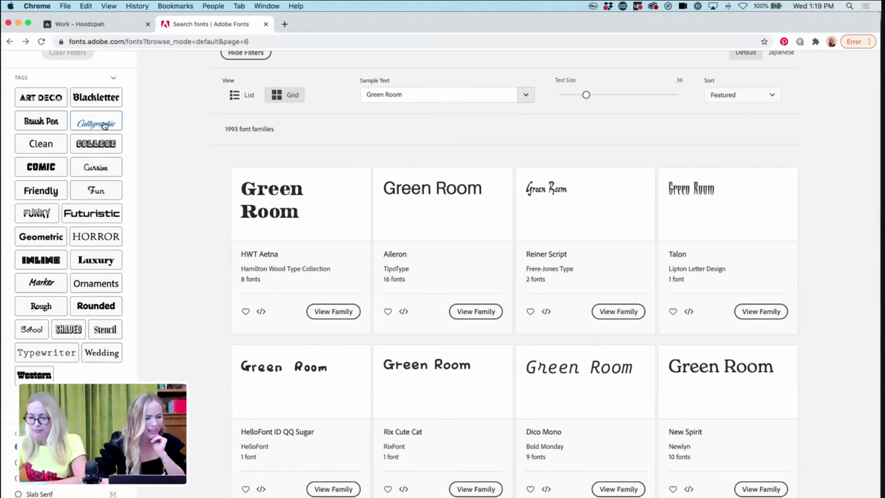
left_click(97, 170)
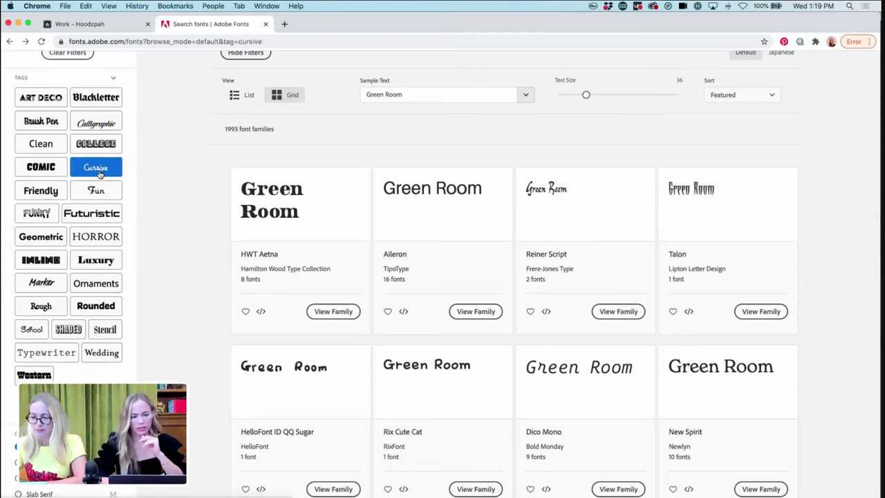
left_click(105, 125)
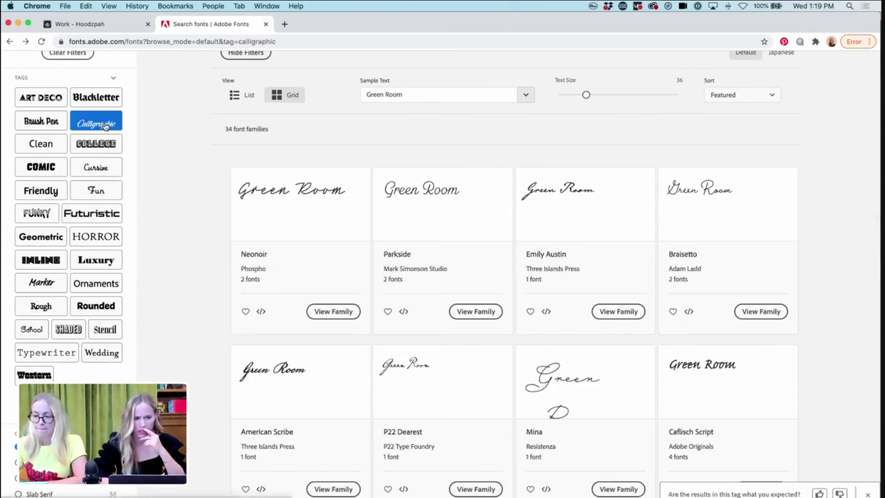
scroll(204, 213, "down", 2)
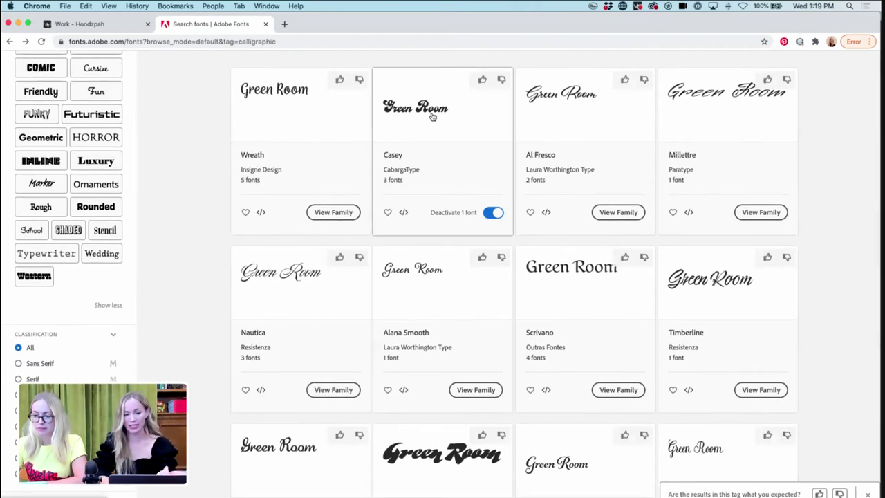
- Browse the Green Room samples across the first five pages of Calligraphic font families and return to the first page
scroll(431, 116, "down", 5)
scroll(431, 115, "up", 3)
scroll(436, 138, "down", 2)
scroll(475, 384, "down", 1)
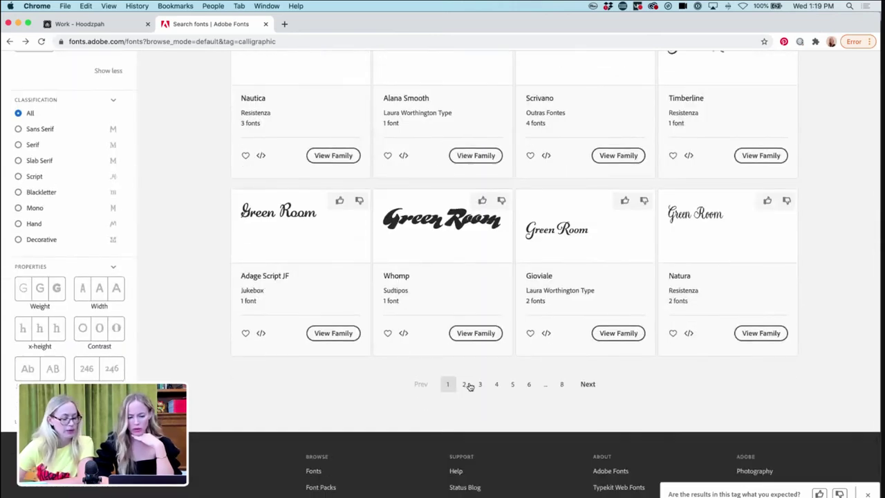
left_click(469, 383)
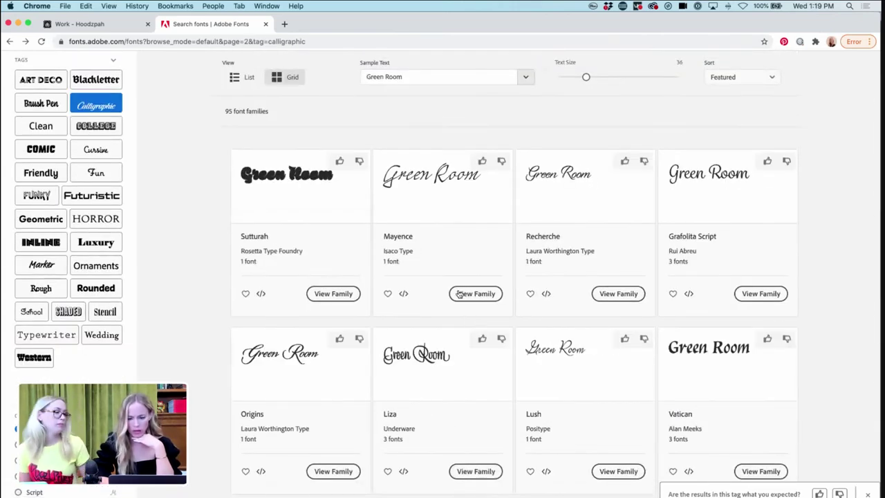
scroll(459, 293, "down", 5)
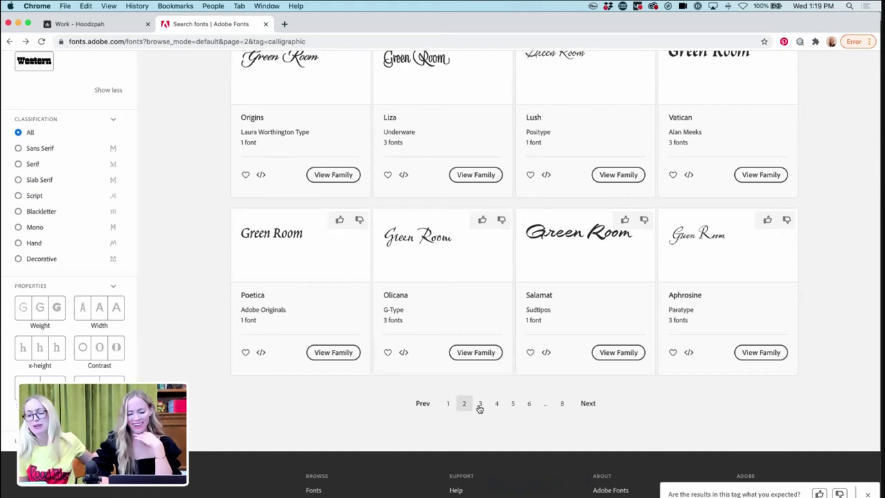
left_click(480, 404)
scroll(469, 325, "down", 5)
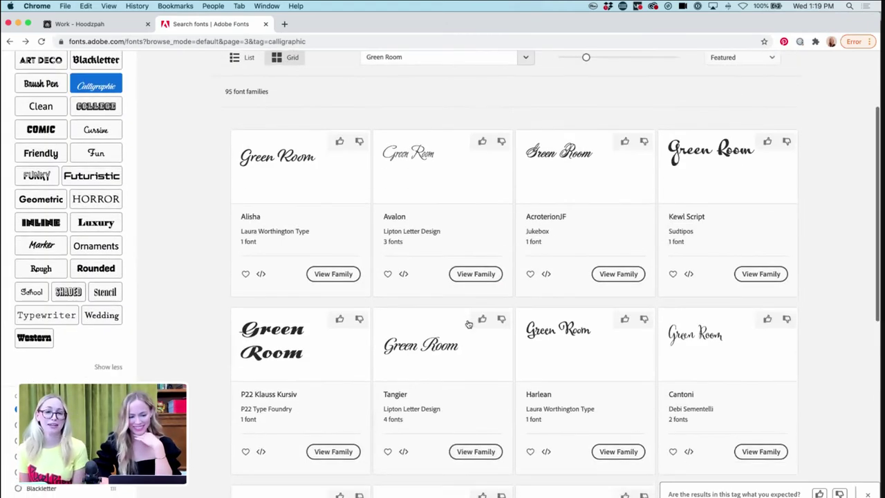
scroll(468, 324, "down", 3)
left_click(496, 375)
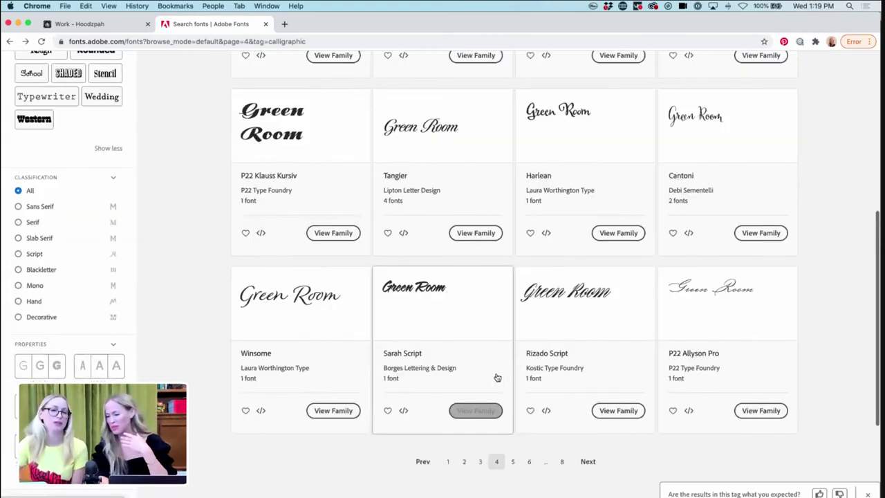
scroll(466, 253, "down", 5)
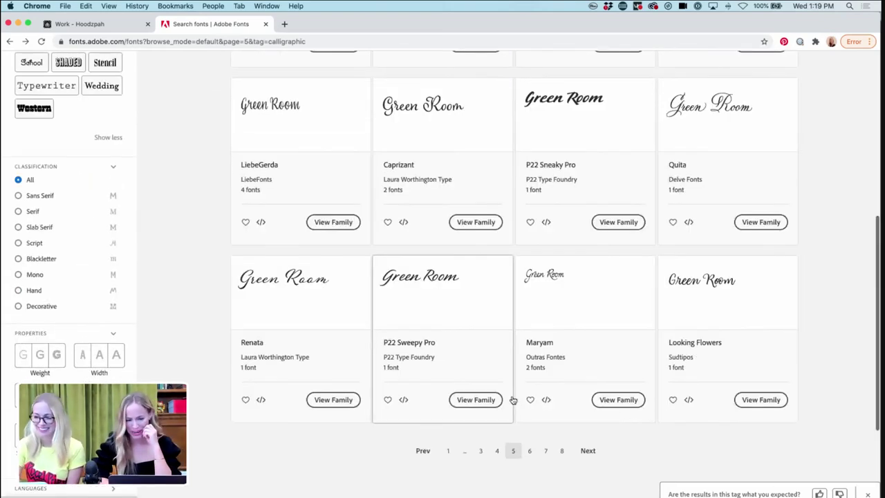
left_click(512, 396)
scroll(503, 320, "down", 1)
scroll(503, 320, "down", 5)
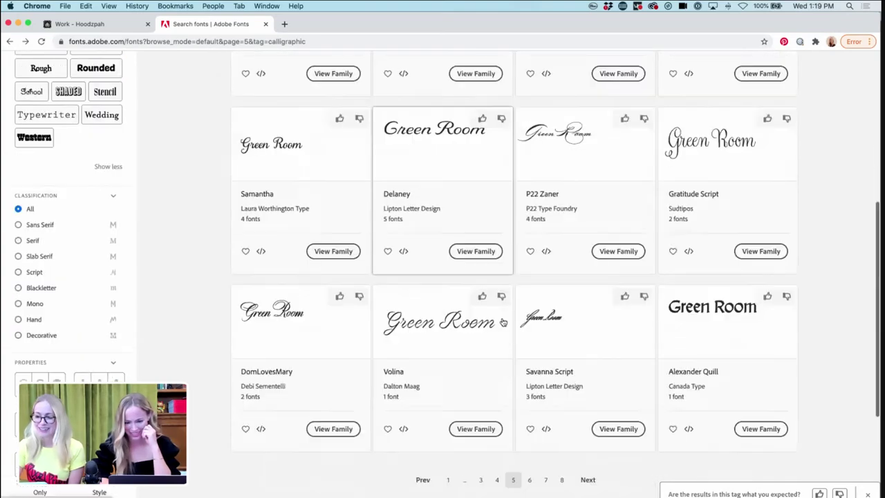
left_click(450, 318)
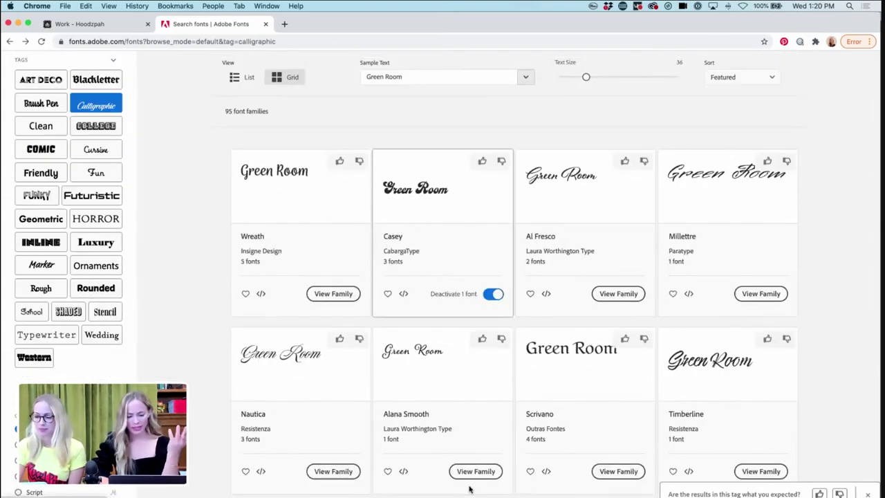
- Switch to Illustrator, set the Green Room text below the dotted GR monogram in Casey Classic, and enlarge it to about 76.7 pt
key("super+Tab")
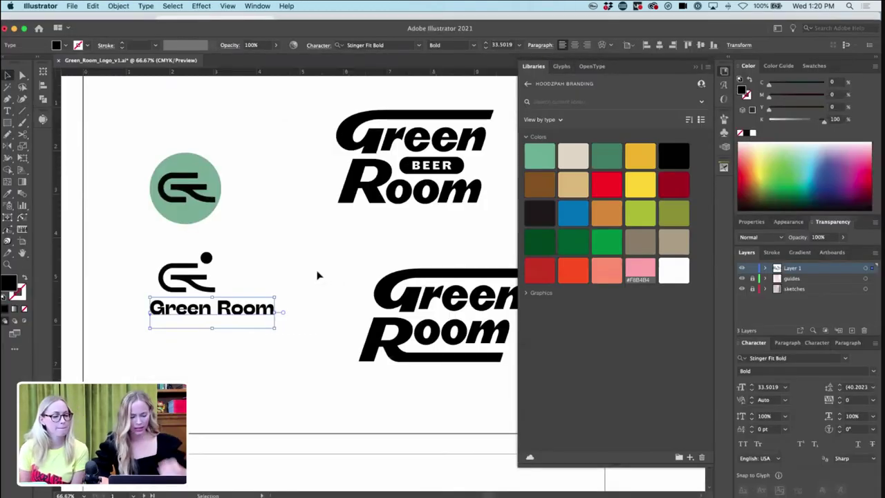
left_click(292, 291)
left_click(261, 317)
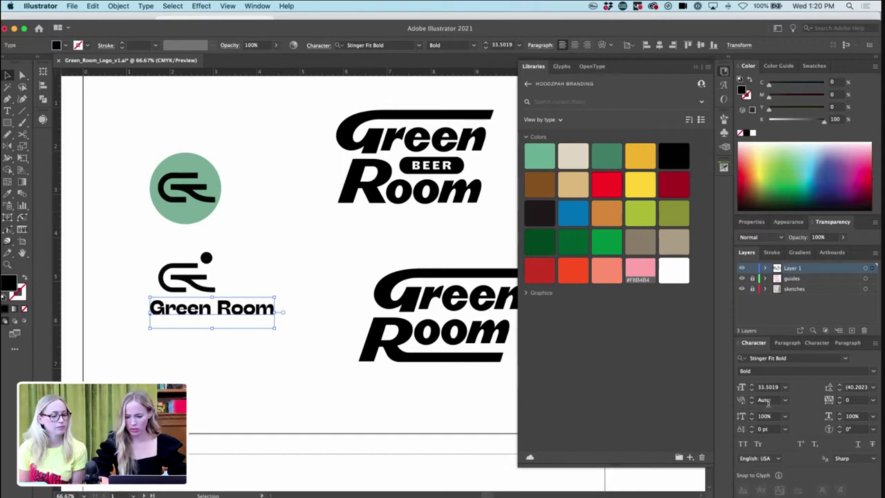
left_click(767, 363)
type("CAS")
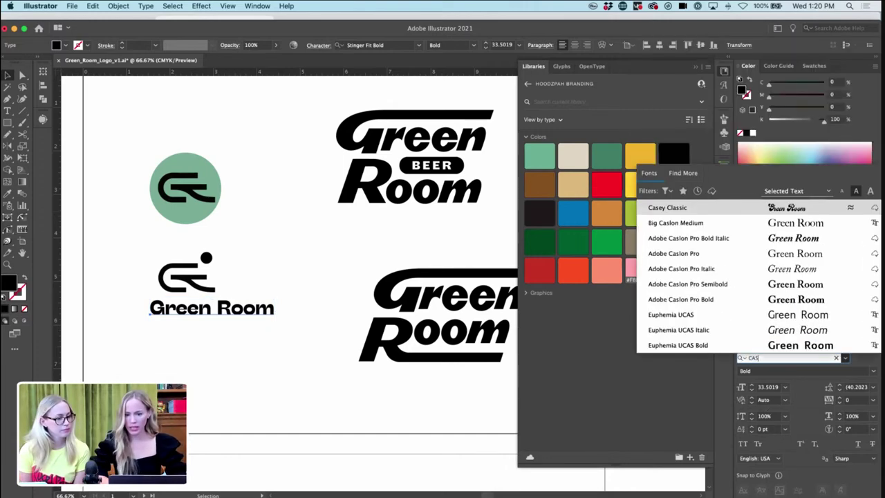
left_click(685, 209)
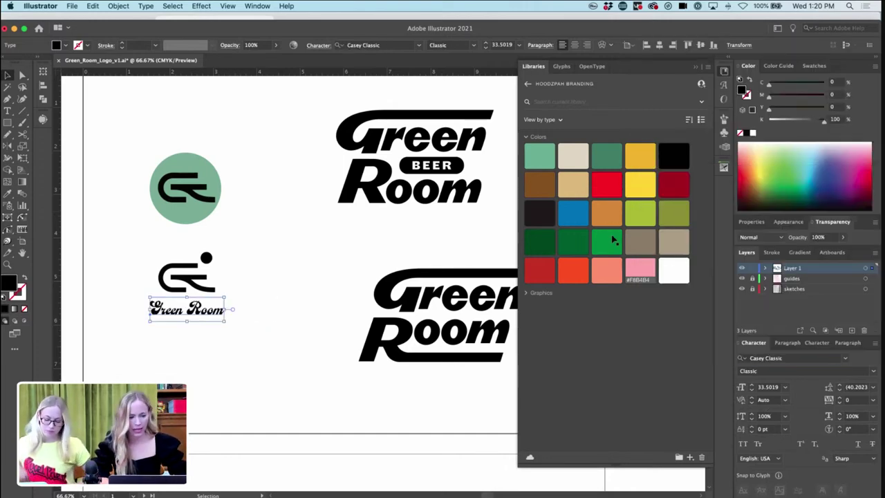
left_click_drag(226, 312, 294, 320)
left_click(282, 255)
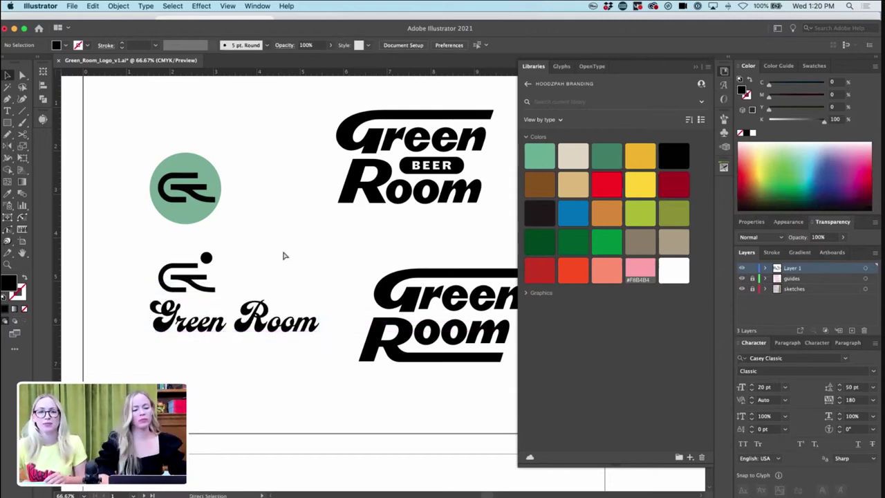
- Move the dotted GR monogram away from the plain badge and place a slightly enlarged copy of the green circle behind it
key("super+equal")
scroll(283, 256, "left", 2)
left_click_drag(306, 231, 187, 311)
left_click(326, 283)
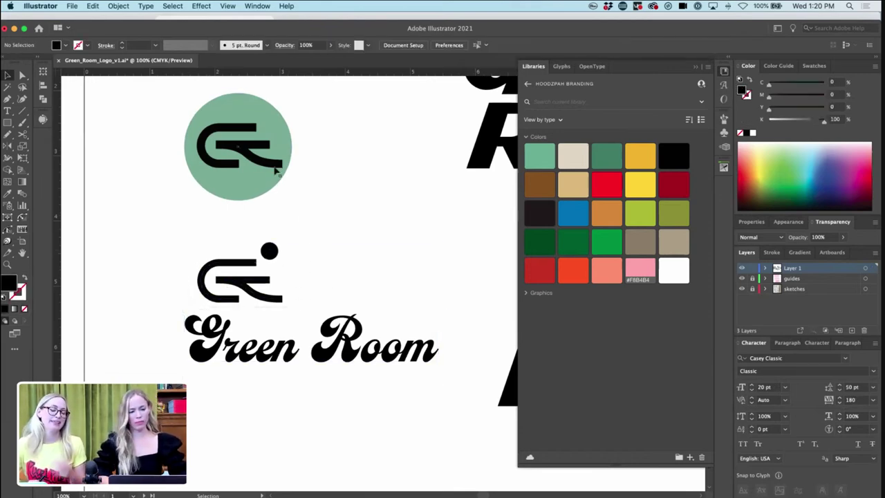
left_click_drag(300, 245, 184, 302)
left_click_drag(272, 258, 367, 225)
left_click_drag(273, 116, 365, 211)
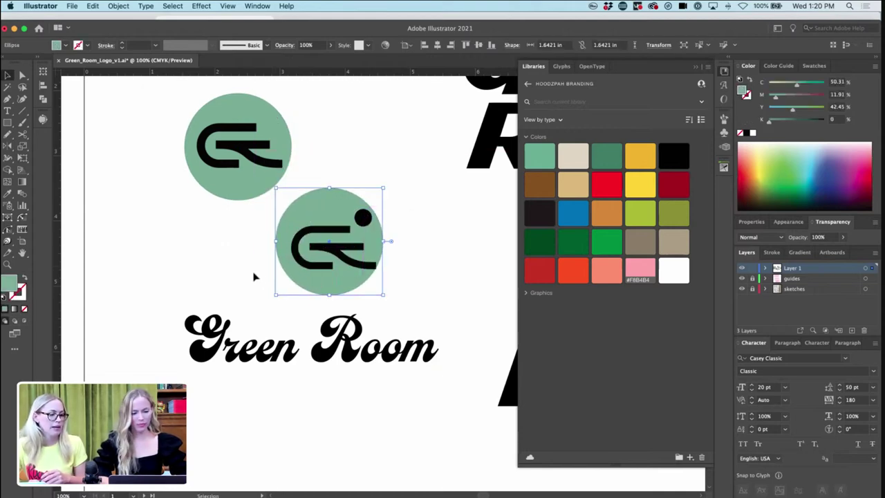
left_click_drag(386, 242, 402, 243)
left_click(435, 231)
- Move the plain GR circle badge up and place the dotted GR badge directly beneath it, above the script text
key("super+minus")
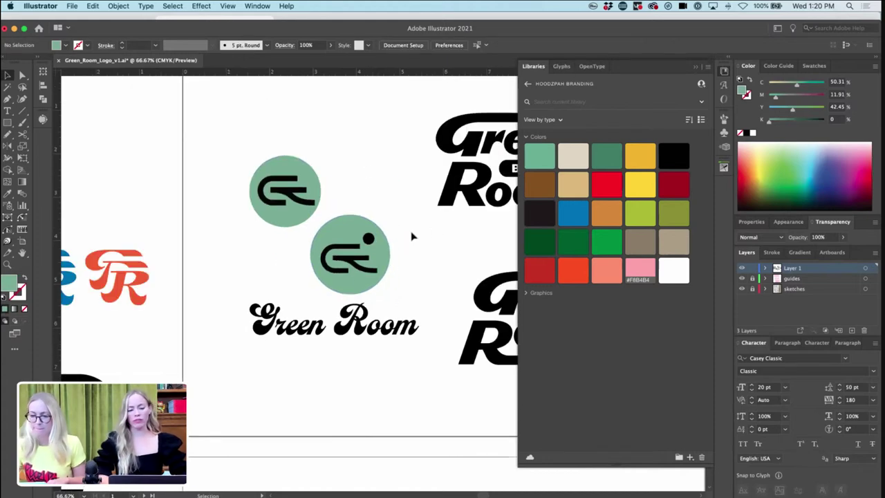
left_click_drag(322, 131, 253, 211)
key("shift+Up")
key("shift+Up")
key("shift+Up")
key("shift+Up")
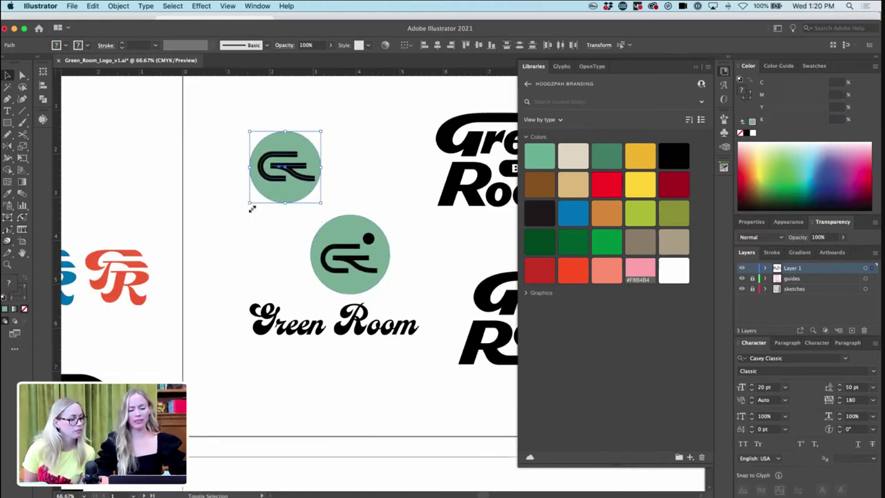
left_click_drag(364, 261, 309, 276)
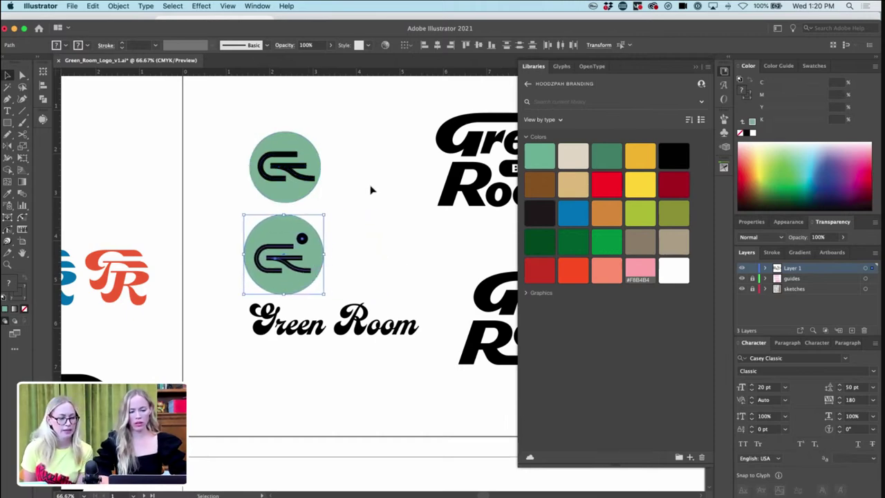
left_click(342, 224)
- Open up the spacing around the dotted badge by moving the plain badge up and the script Green Room text down
scroll(342, 223, "down", 2)
left_click(329, 304)
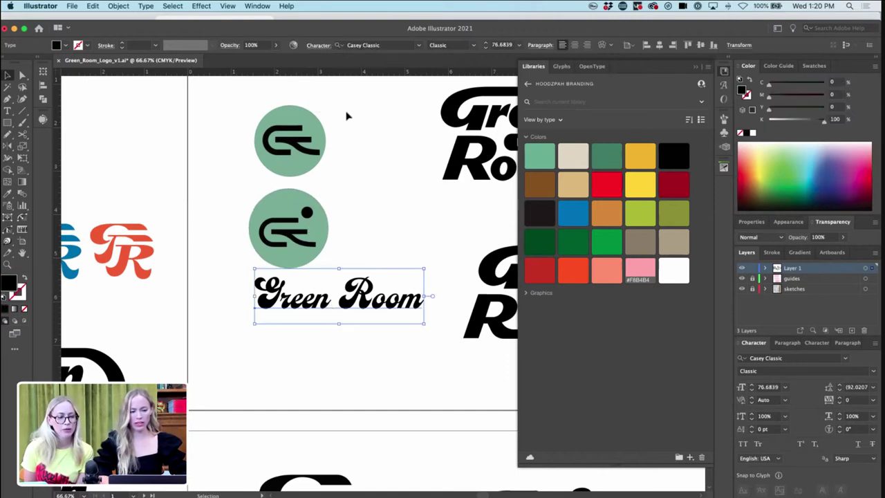
left_click_drag(348, 116, 249, 153)
key("shift+Up")
key("shift+Up")
key("shift+Up")
scroll(352, 192, "right", 3)
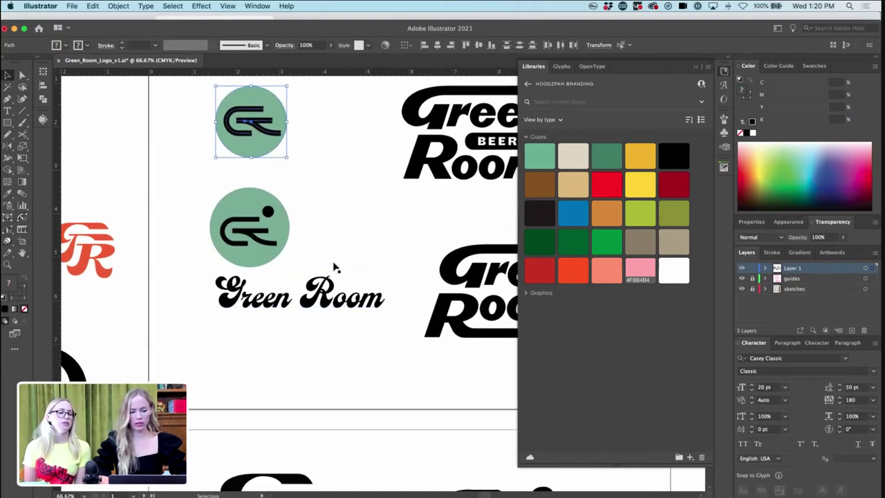
left_click_drag(325, 296, 325, 322)
- Break the script Green Room text into two lines, replacing the space between the words with a line break
double_click(325, 322)
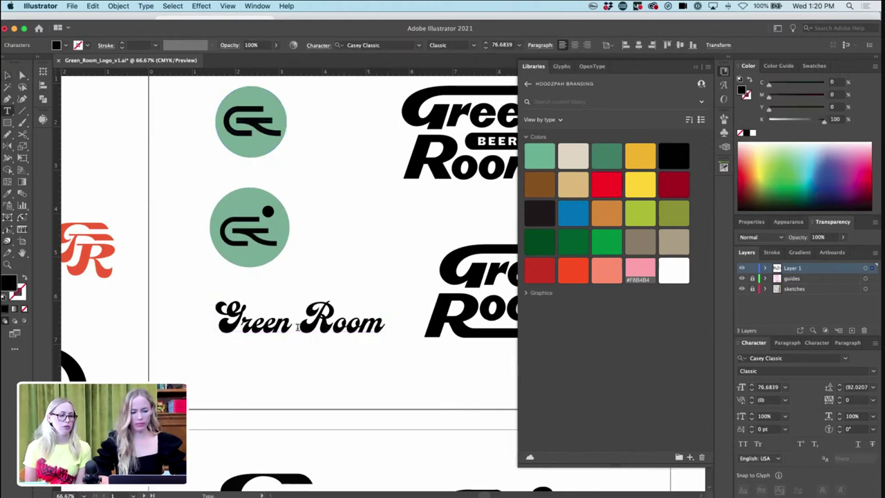
left_click(298, 327)
key("BackSpace")
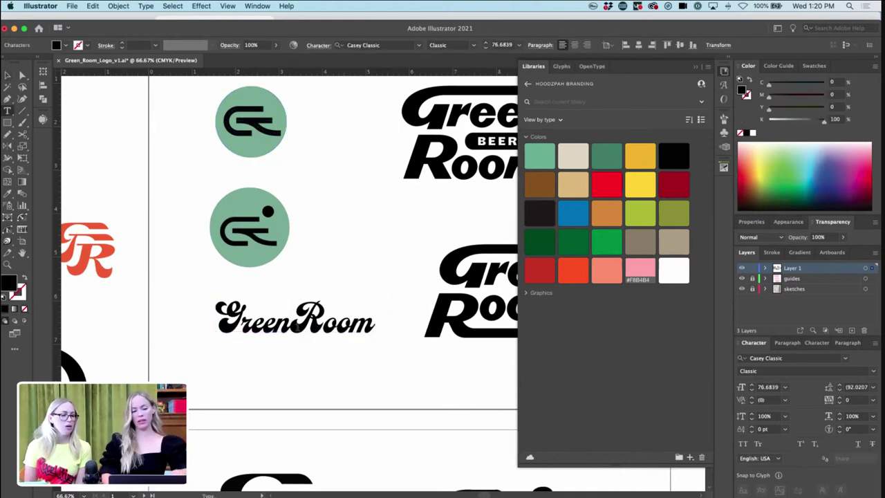
key("Return")
left_click(6, 87)
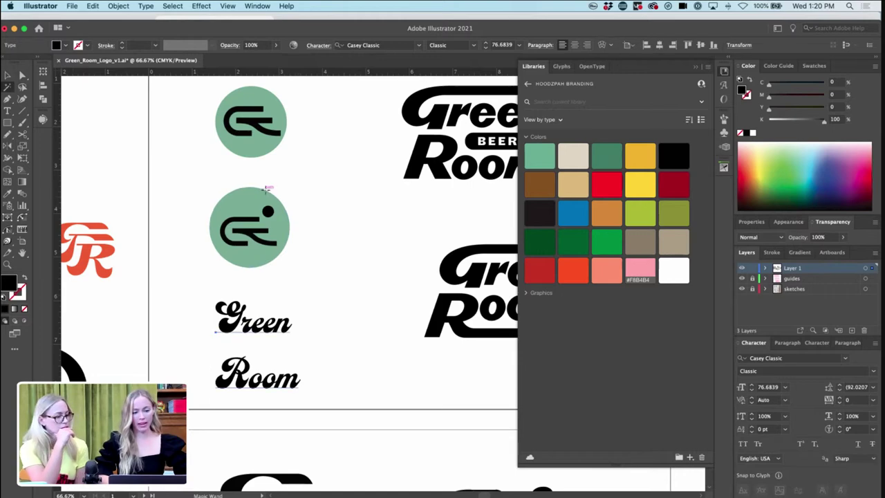
left_click(7, 75)
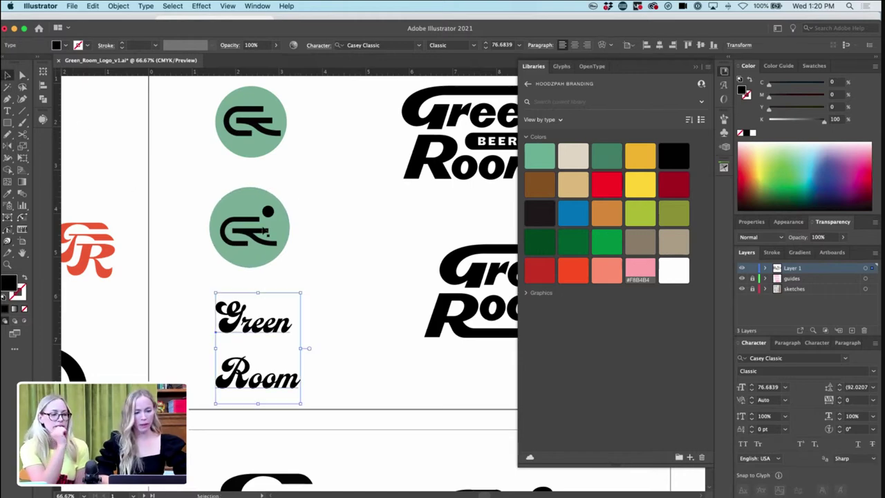
- Nudge the monogram and dot up slightly in the lower badge, and move the dot to the middle above the GR letters
left_click(225, 253)
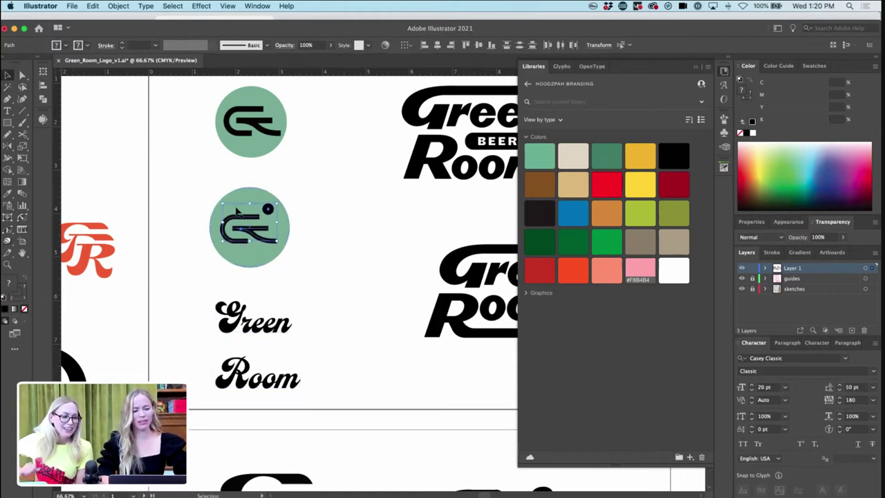
left_click(293, 209)
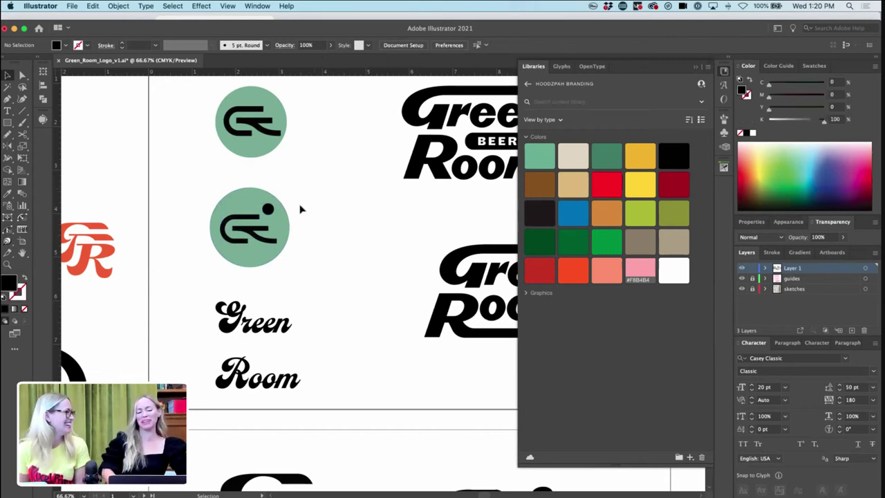
left_click_drag(269, 209, 271, 212)
key("shift+Up")
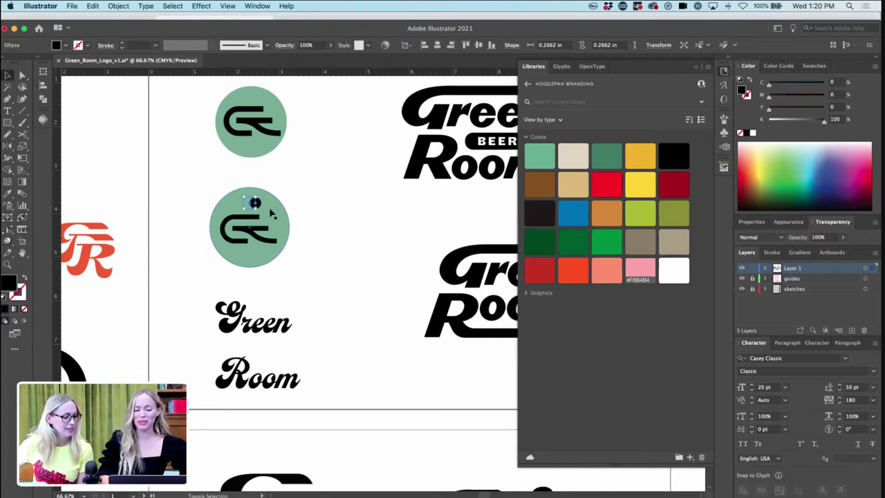
left_click(291, 204)
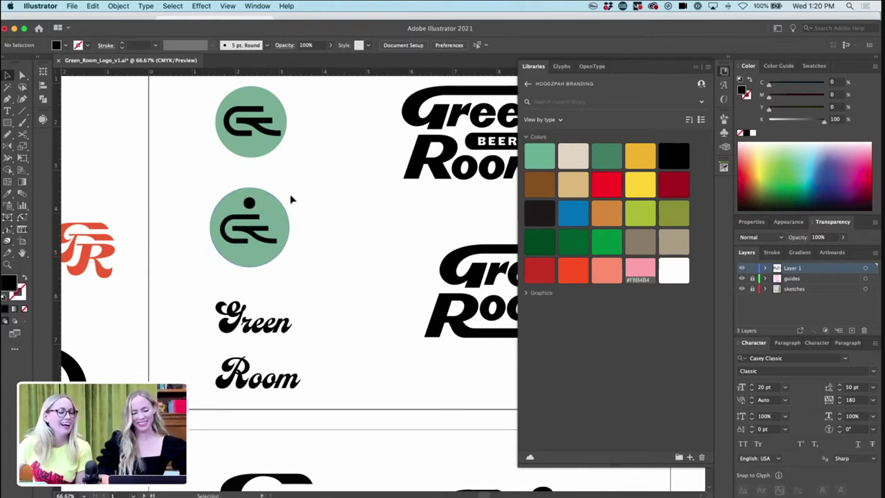
- Shift the monogram and dot down slightly inside the lower green circle, and centre the dot horizontally on the circle
left_click(218, 242)
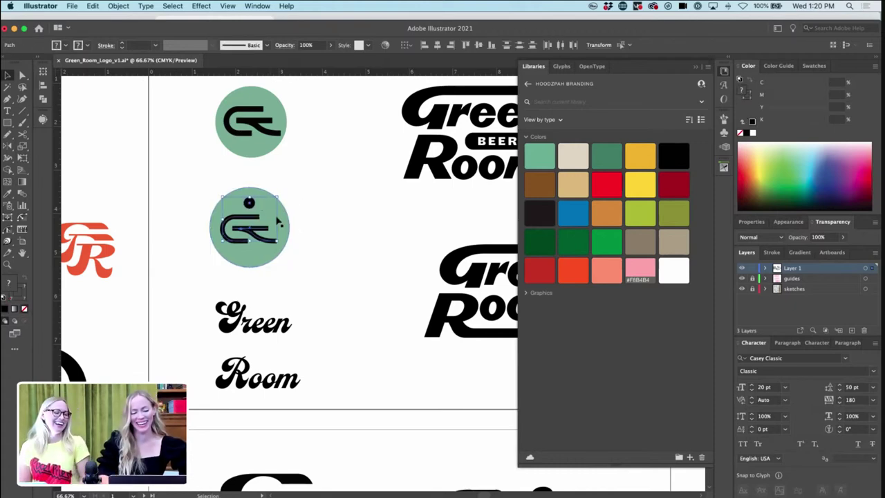
left_click(285, 219)
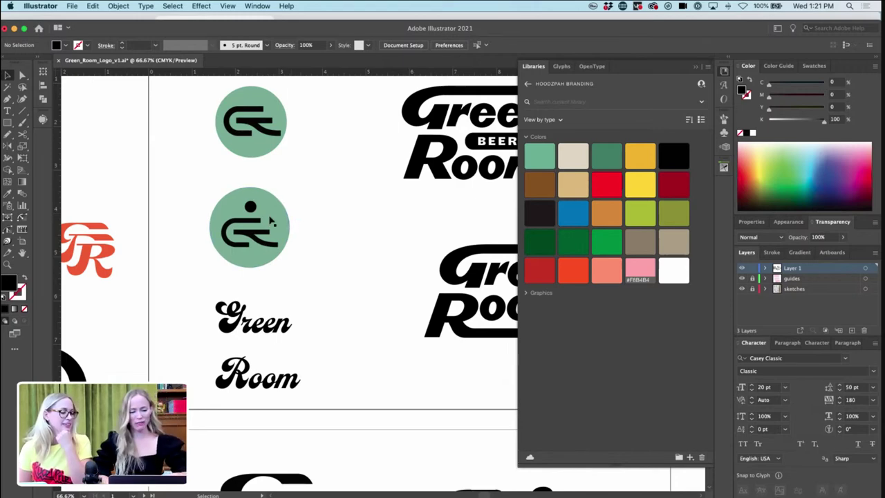
left_click(251, 207)
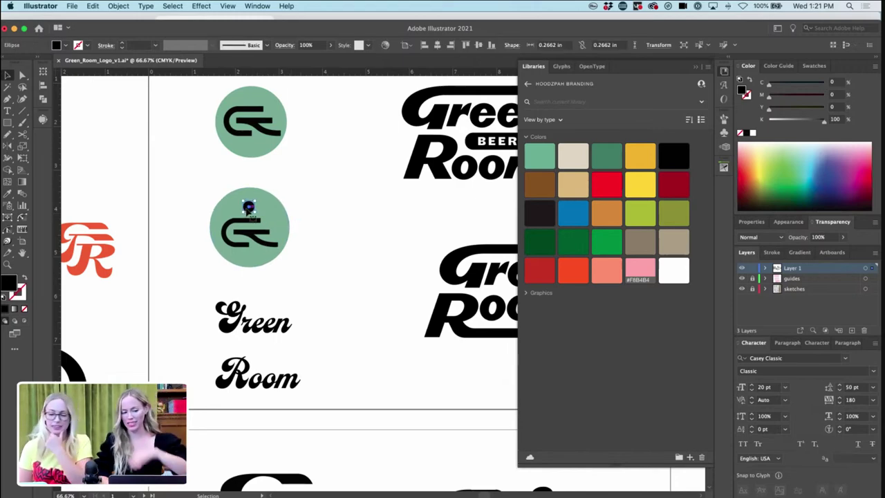
left_click(249, 207)
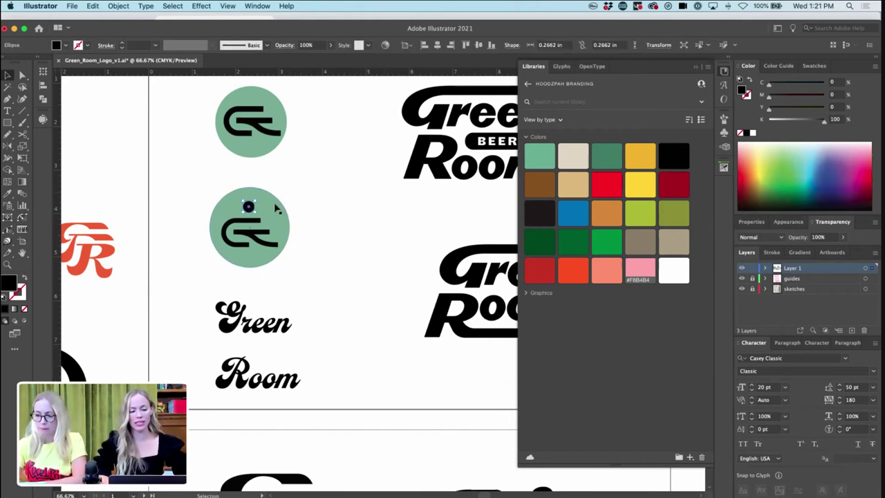
left_click(270, 209, "shift")
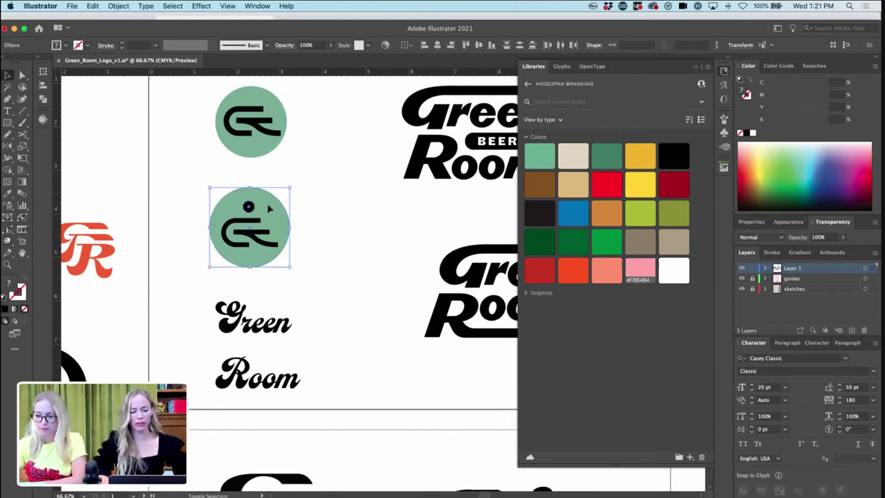
left_click(307, 201)
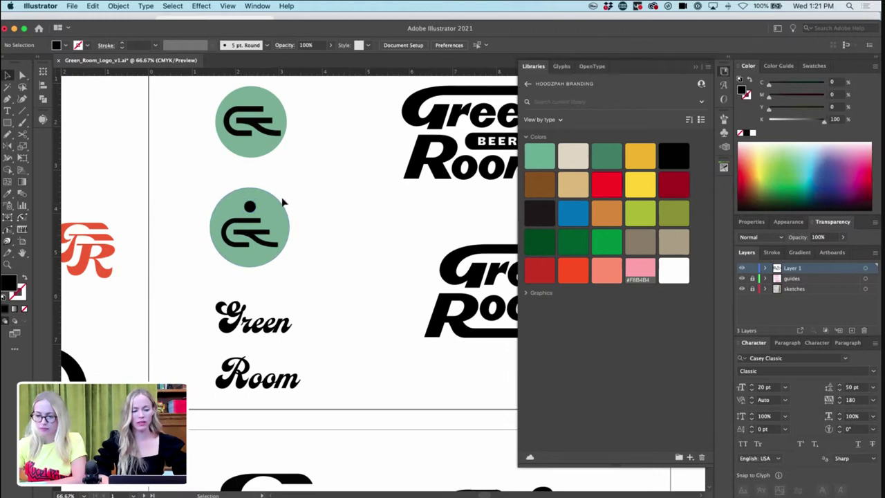
key("super+minus")
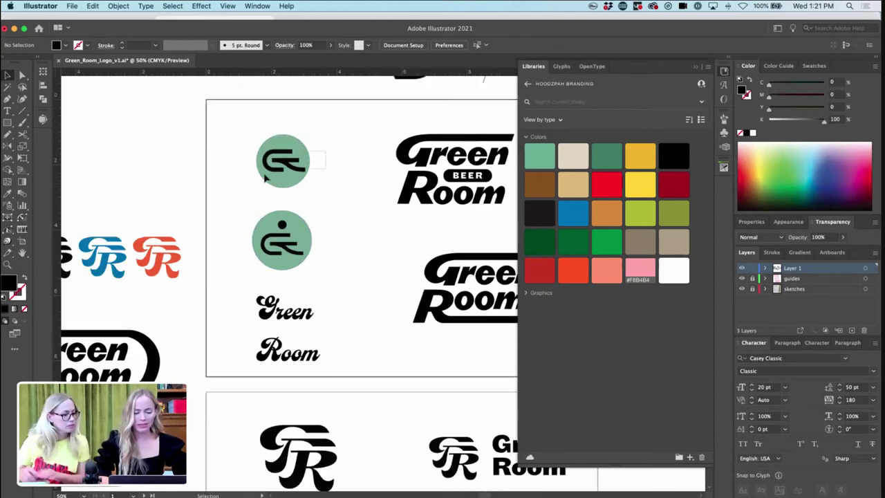
- Clear the plain badge and script Green Room text off the artboard's left side, and move the dotted badge up into the freed spot
left_click(283, 174)
left_click_drag(296, 166, 172, 149)
left_click_drag(282, 240, 278, 166)
left_click(321, 240)
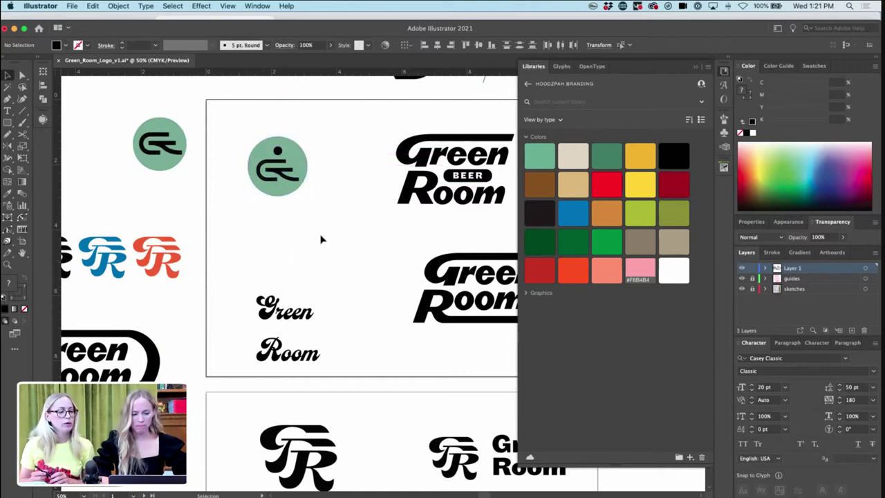
left_click_drag(292, 314, 106, 160)
- Duplicate the dotted badge directly below and remove the copy's green circle, leaving only the black monogram and dot
left_click_drag(322, 132, 228, 202)
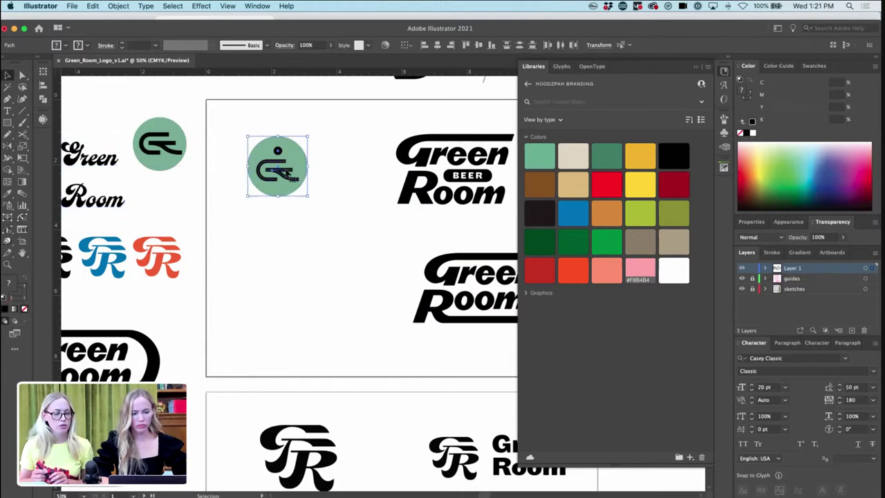
left_click_drag(294, 161, 297, 294)
key("a")
left_click(299, 294)
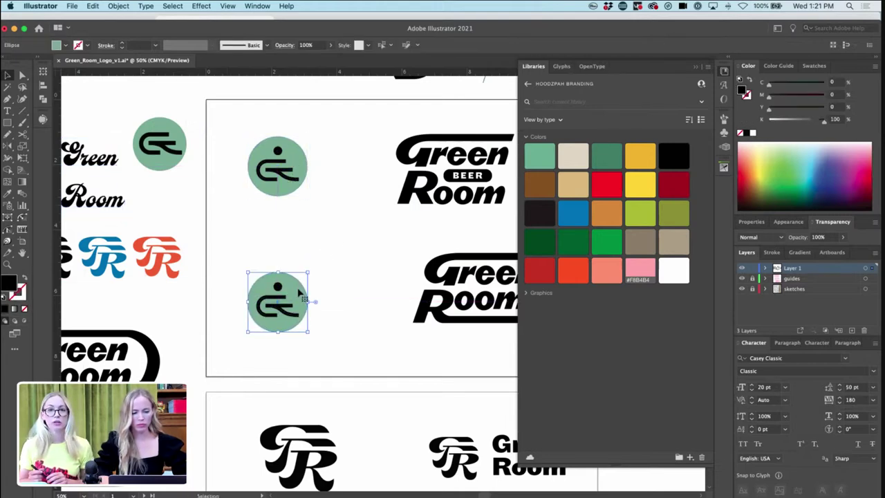
key("Delete")
- Duplicate the second artboard, with its monogram lockups, directly below itself
key("super+minus")
scroll(372, 274, "down", 2)
scroll(372, 274, "right", 2)
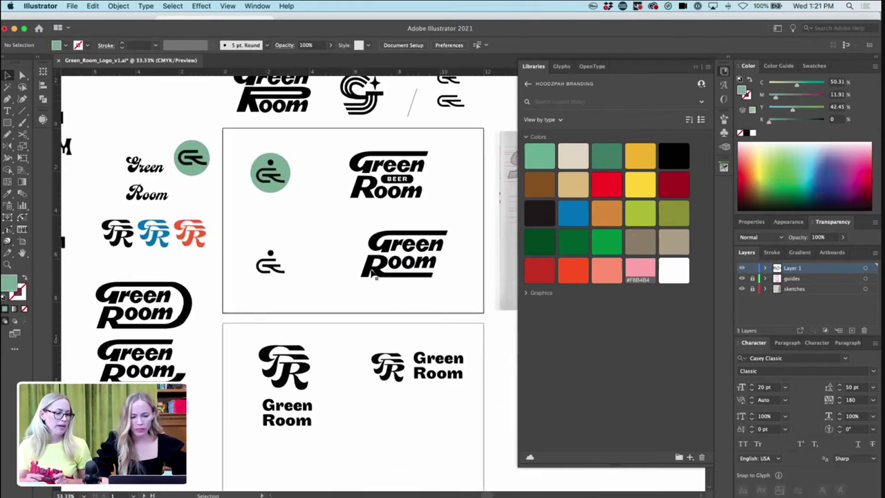
left_click_drag(305, 287, 325, 289)
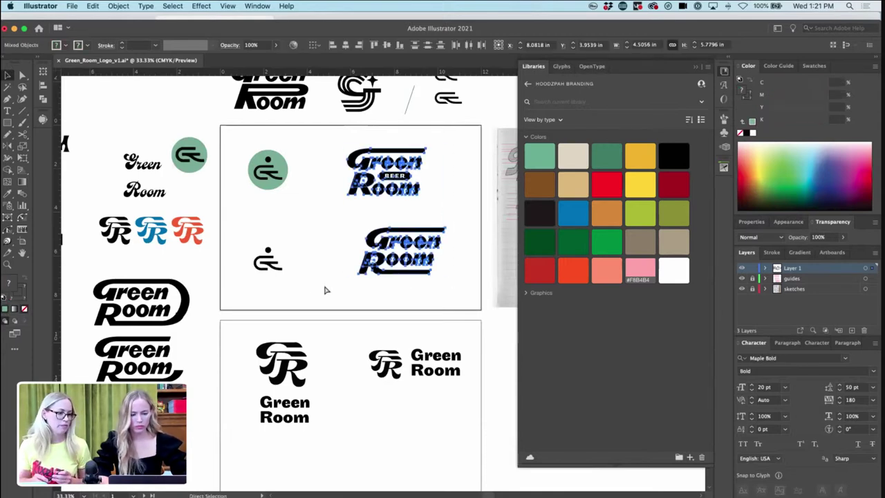
scroll(325, 291, "down", 3)
key("super+minus")
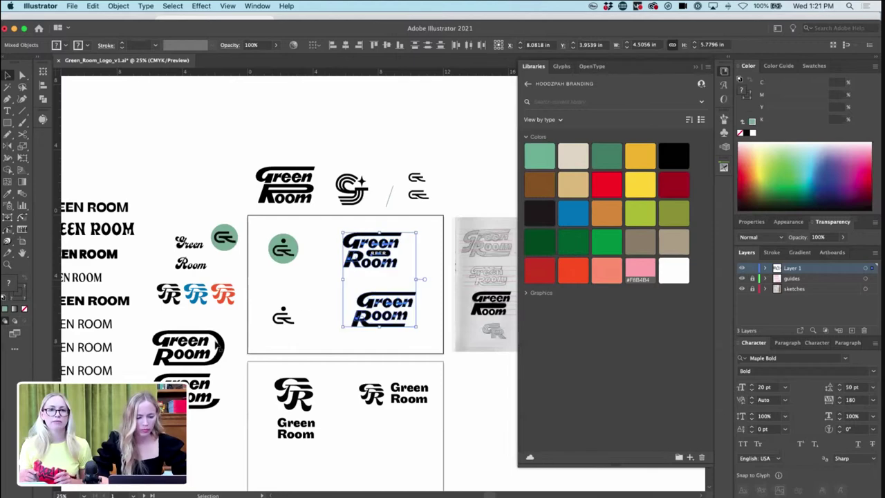
scroll(215, 345, "down", 4)
scroll(215, 345, "right", 1)
left_click(22, 242)
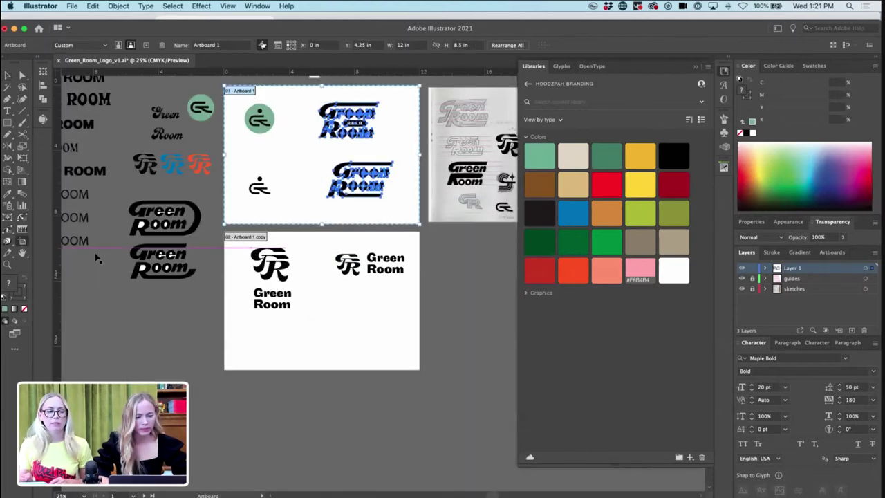
scroll(332, 254, "down", 2)
left_click_drag(332, 253, 326, 400)
key("Escape")
- Move the two slanted Green Room wordmarks from the first artboard to the new third artboard, replacing the duplicated artwork there
scroll(392, 87, "up", 2)
left_click_drag(392, 88, 307, 215)
key("Delete")
scroll(327, 262, "down", 5)
left_click_drag(398, 211, 251, 290)
key("Delete")
key("ctrl+v")
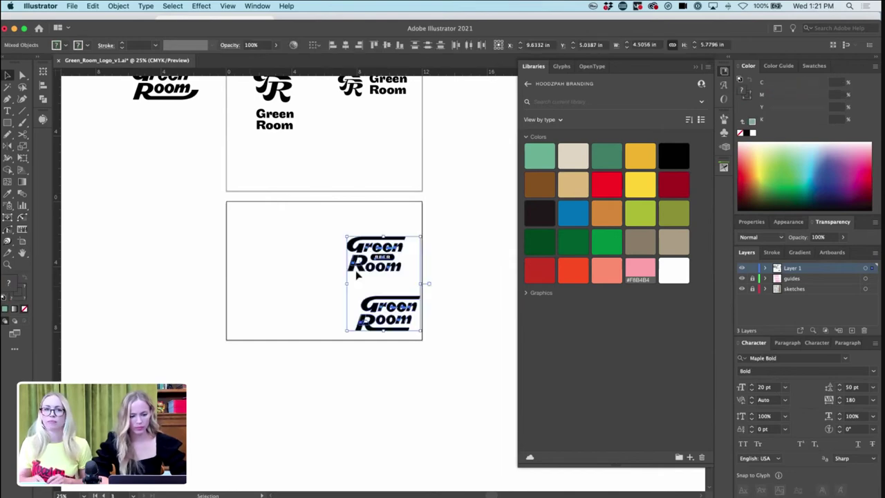
left_click_drag(387, 265, 373, 255)
left_click(372, 201)
- Set the Green Room text beside the small monogram on the second artboard to Stinger Fit Bold
scroll(373, 201, "up", 4)
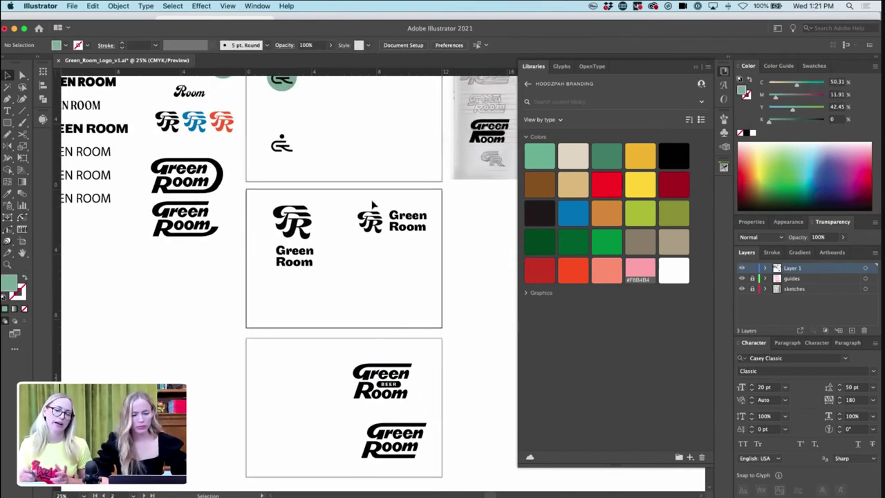
key("super+equal")
key("super+equal")
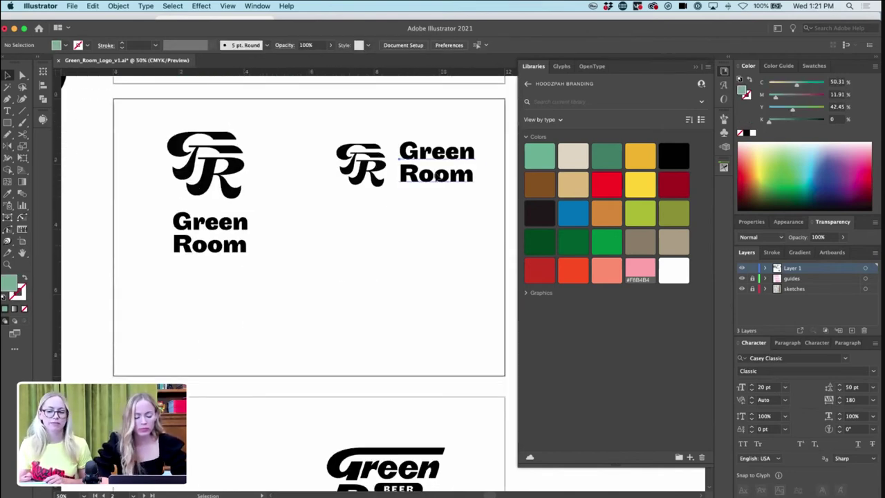
left_click(437, 177)
key("v")
key("super+equal")
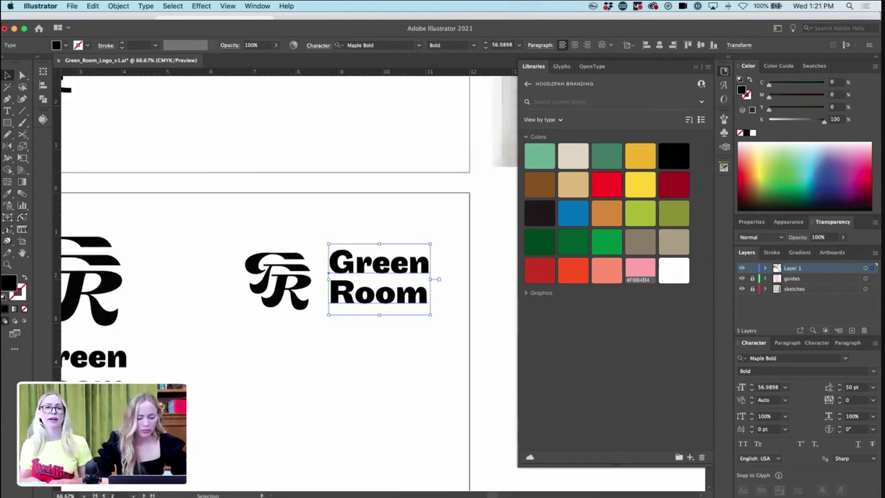
left_click(361, 45)
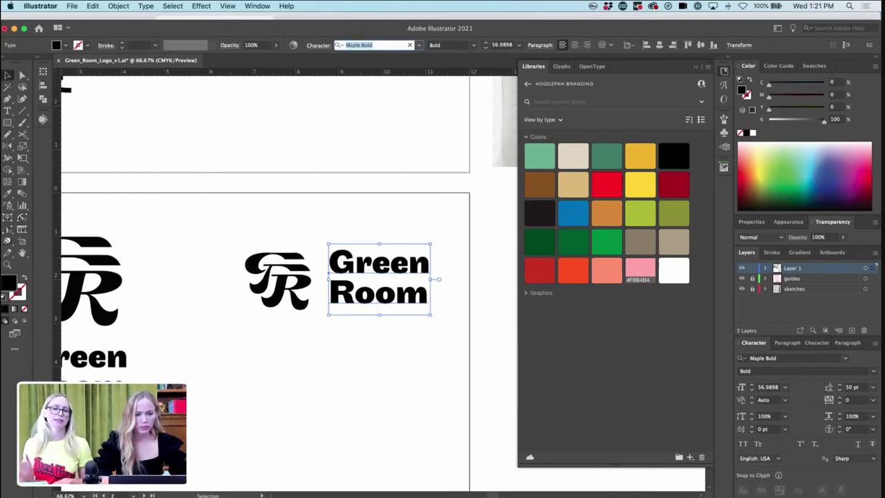
type("STINGER")
left_click(406, 94)
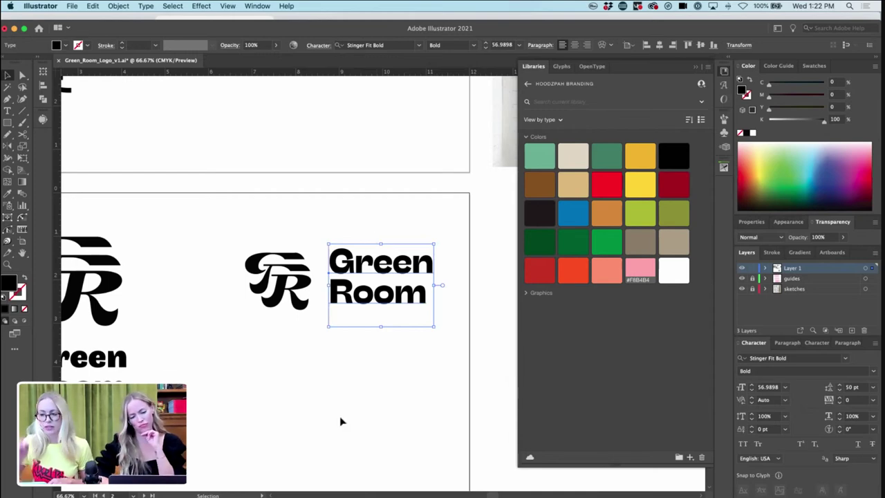
- Try the Nondescript JNL font on the Green Room text beside the small monogram
left_click(359, 45)
type("NON")
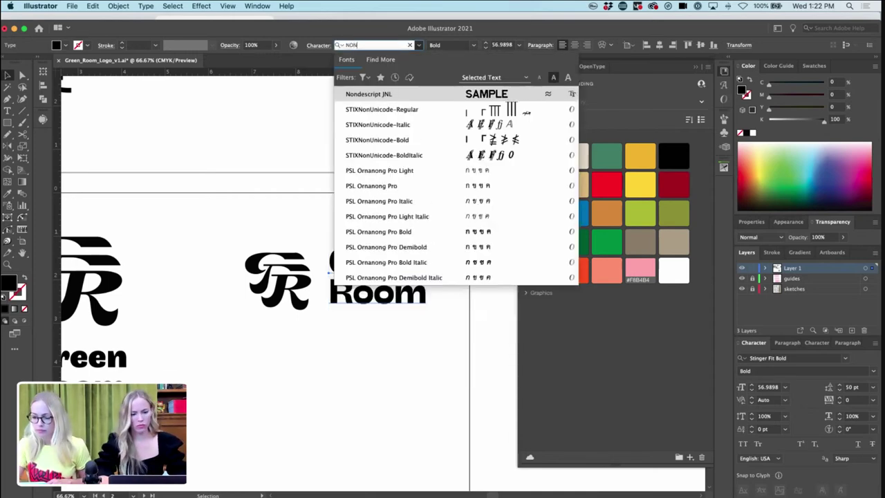
left_click(393, 94)
left_click(381, 172)
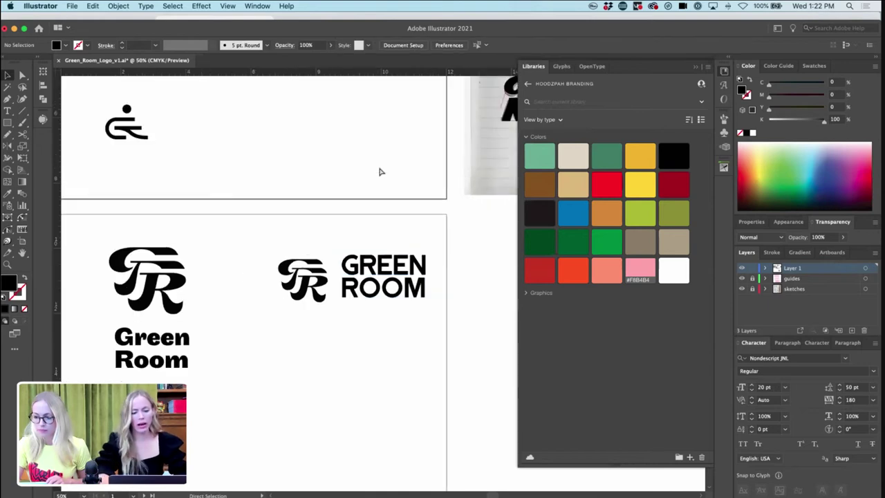
key("super+z")
key("super+z")
key("super+z")
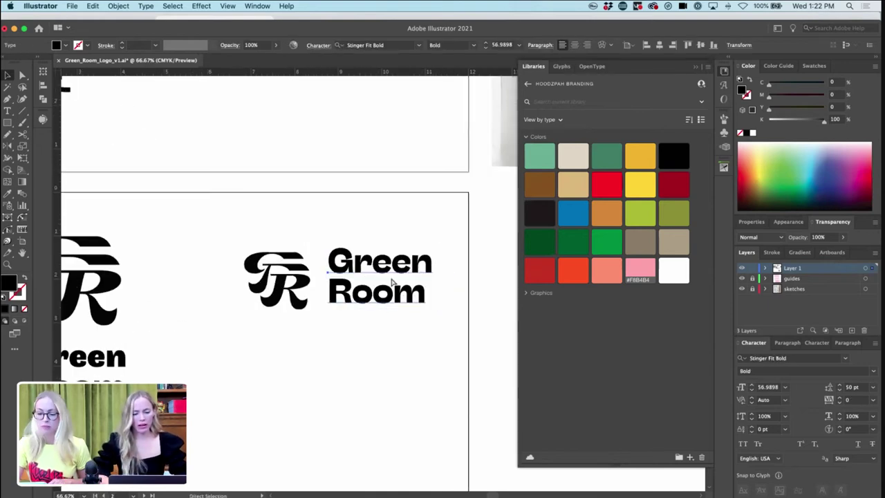
- Nudge the Green Room text vertically so it sits centred alongside the small monogram
key("super+minus")
left_click(388, 255)
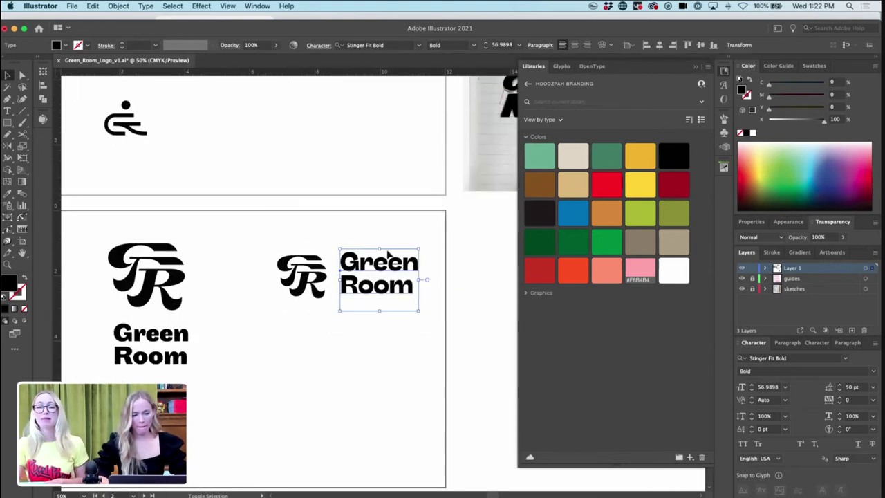
left_click(386, 249)
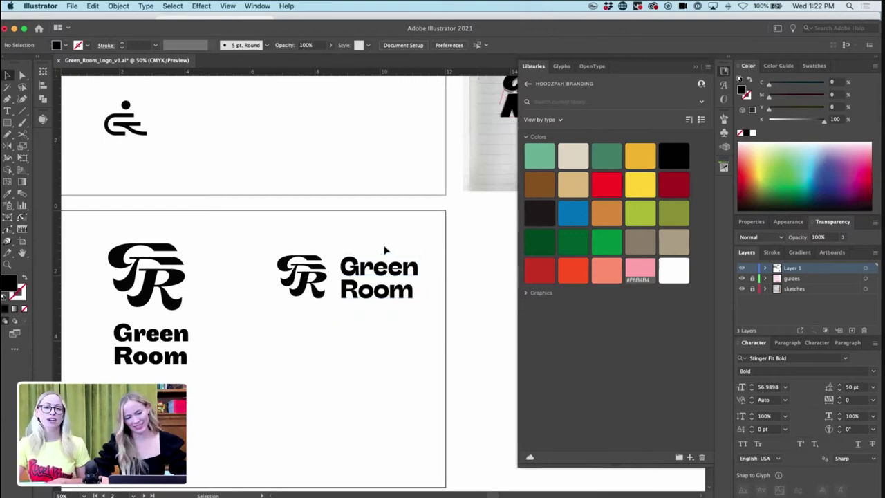
left_click(384, 290)
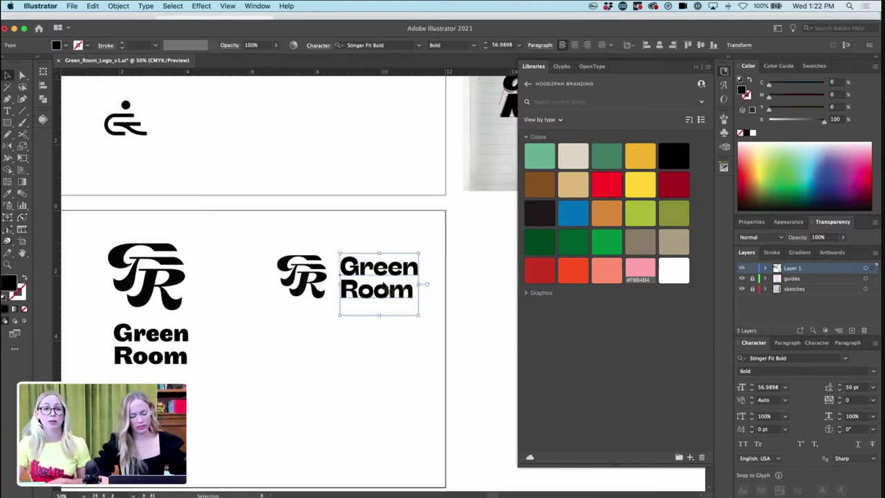
key("super+plus")
left_click(213, 370)
scroll(385, 326, "right", 3)
left_click(472, 299)
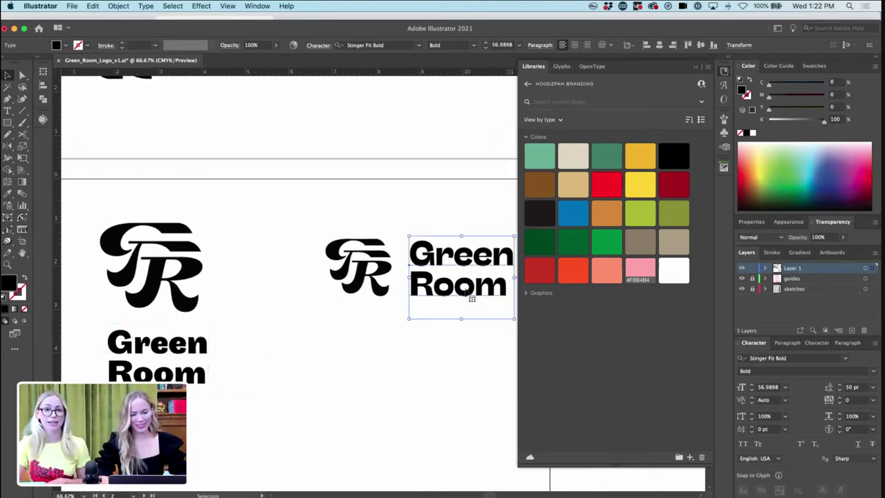
key("Up")
key("Up")
key("Up")
- Match the Green Room text under the large monogram to the Stinger Fit Bold style of the side-by-side lockup
left_click(158, 349)
key("i")
left_click(470, 265)
key("v")
left_click(460, 277)
key("Delete")
left_click(186, 355)
key("super+minus")
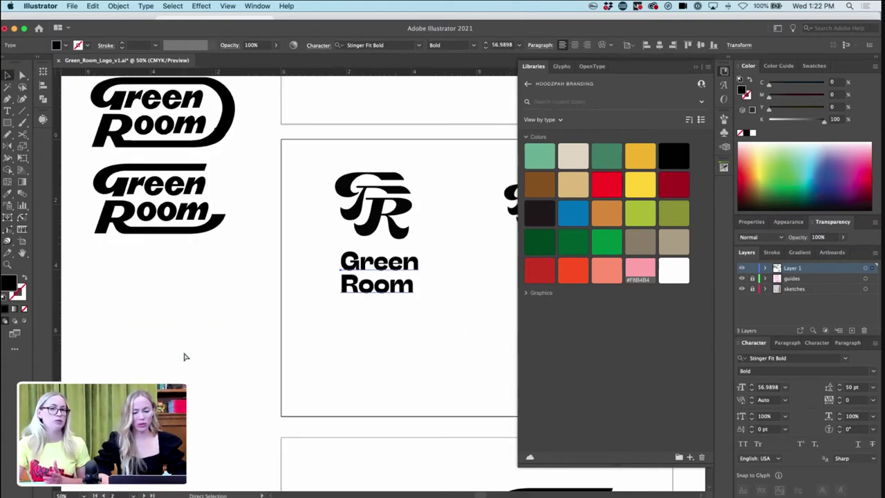
scroll(318, 291, "right", 3)
key("super+z")
left_click(411, 308)
key("super+minus")
key("super+minus")
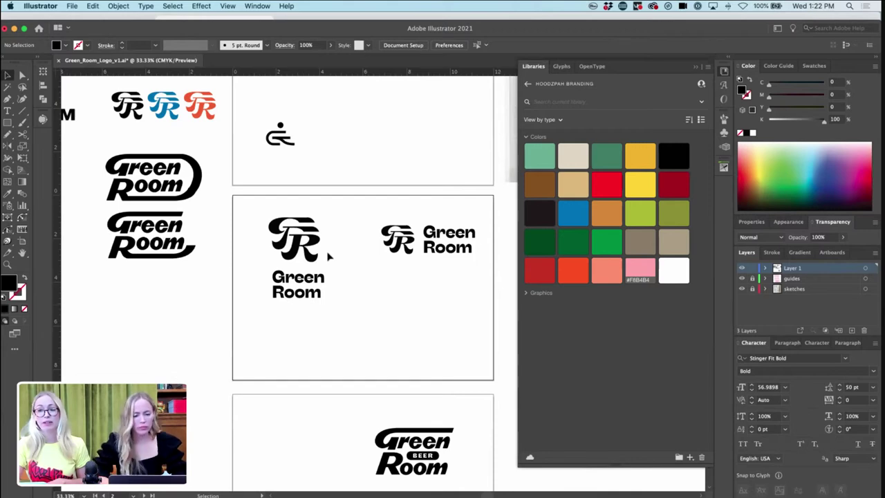
- Move the stacked lockup down with a smaller monogram, and place a standalone monogram about 1.8 in wide above it
left_click(280, 294)
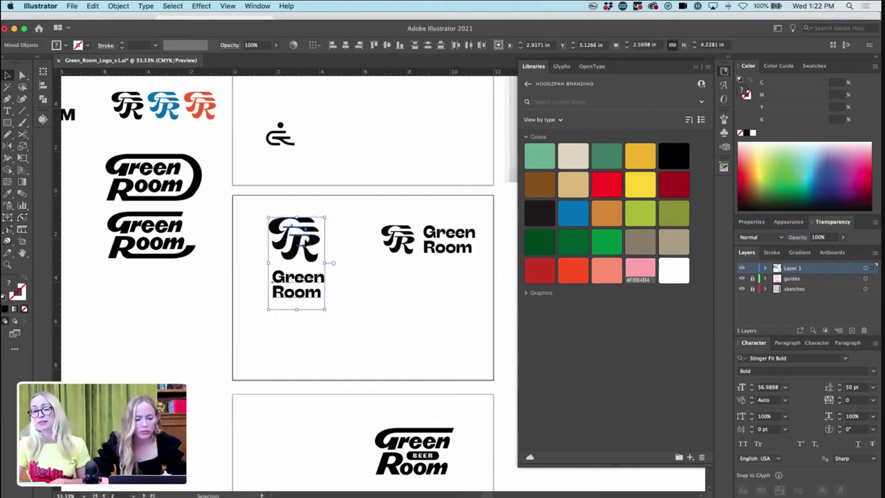
left_click_drag(335, 215, 263, 320)
left_click_drag(314, 281, 315, 351)
left_click_drag(340, 236, 268, 324)
left_click_drag(294, 282, 304, 237, "shift")
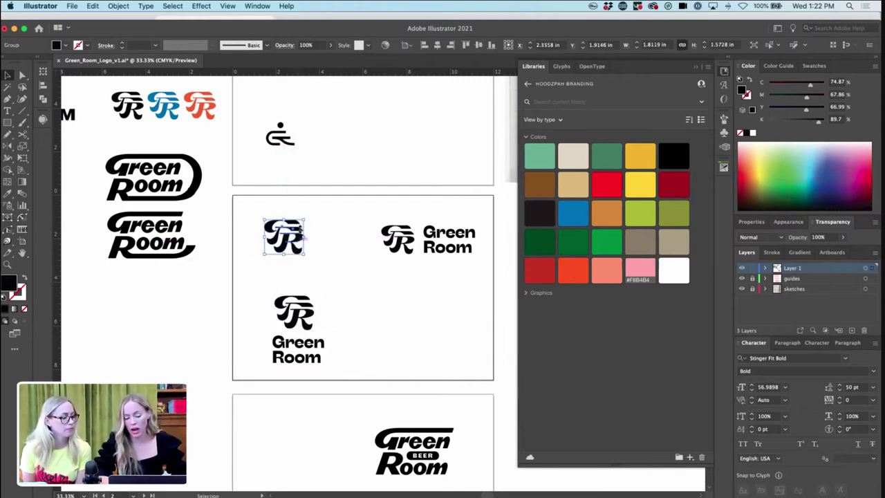
left_click(333, 254)
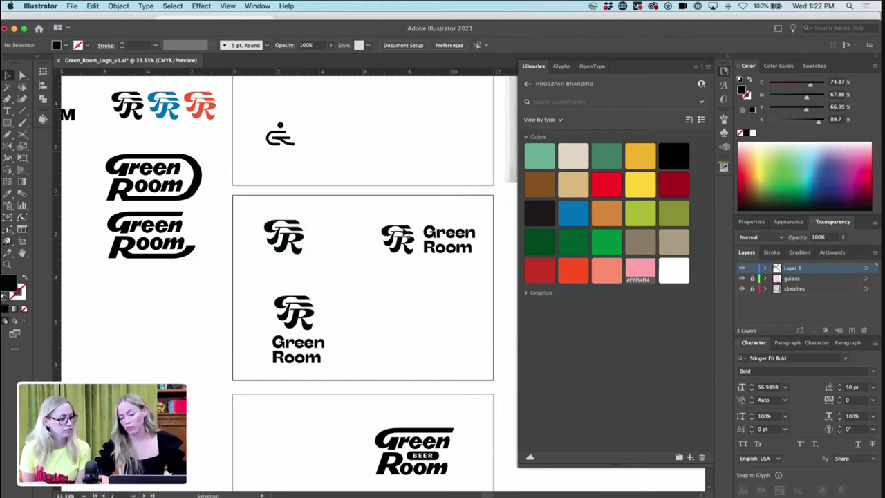
- Duplicate the horizontal lockup below itself and put the copy's Green Room text on a single line
left_click(453, 238)
left_click_drag(453, 238, 431, 296, "alt")
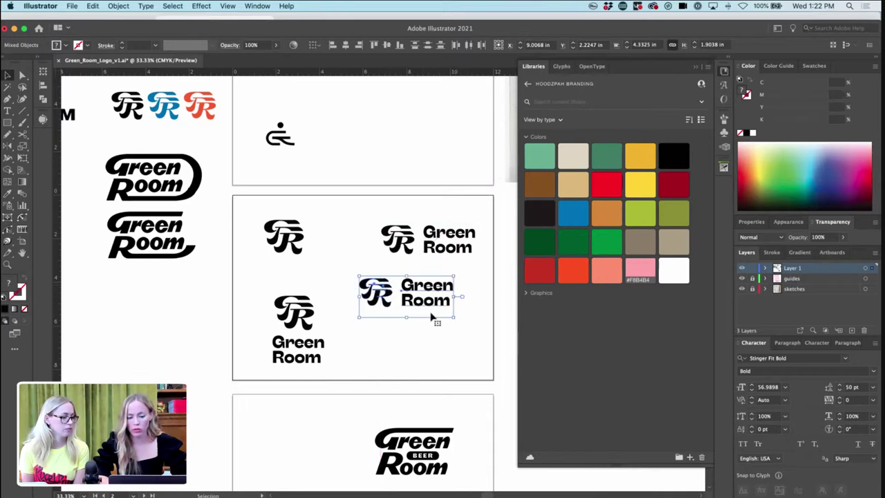
double_click(420, 307)
key("BackSpace")
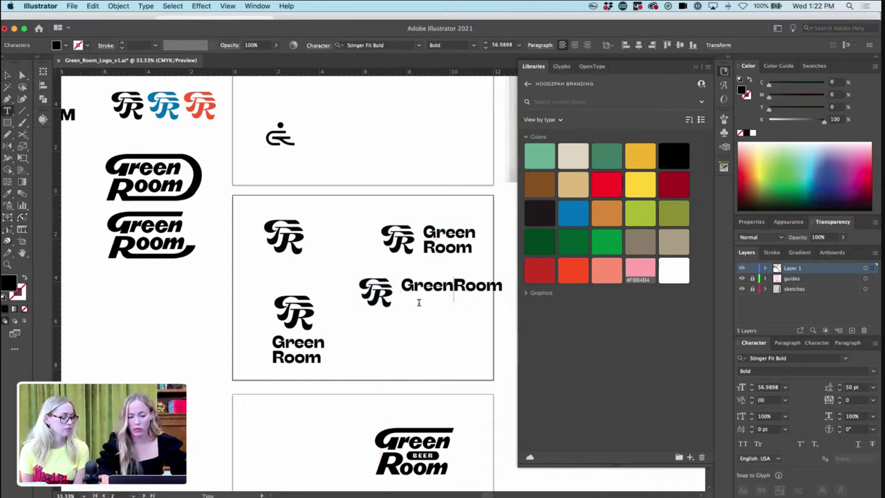
left_click(8, 74)
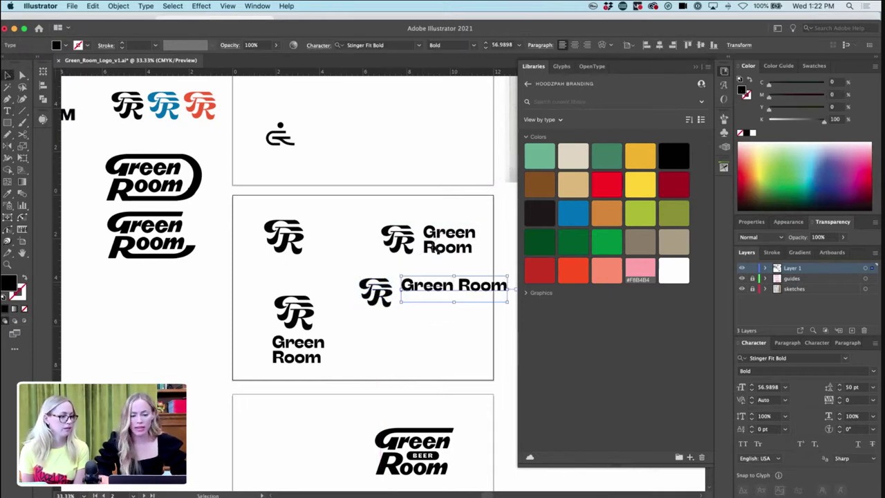
- Duplicate the one-line Green Room text directly beneath itself and set the copy to Nondescript JNL
left_click_drag(432, 287, 433, 304)
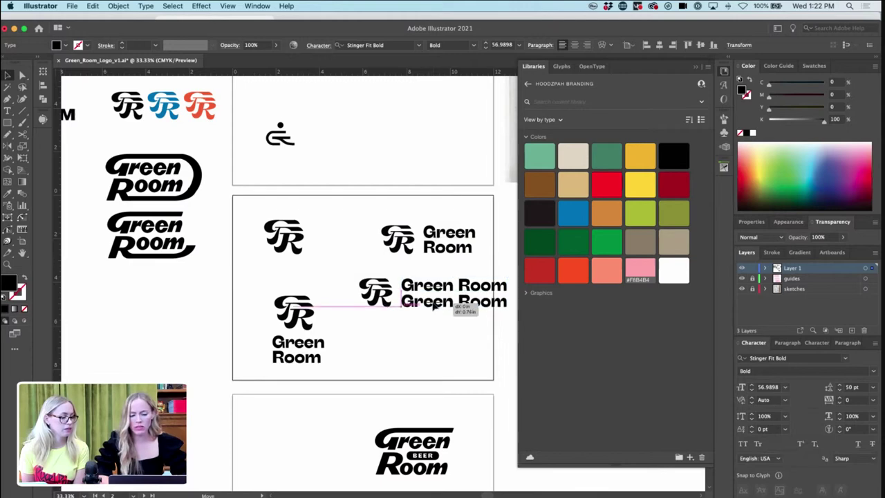
double_click(439, 311)
key("super+a")
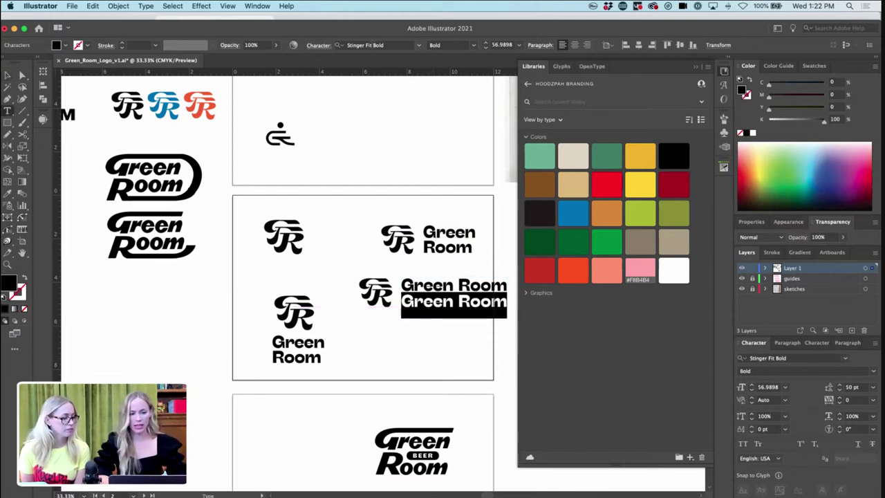
left_click(374, 45)
type("NOND")
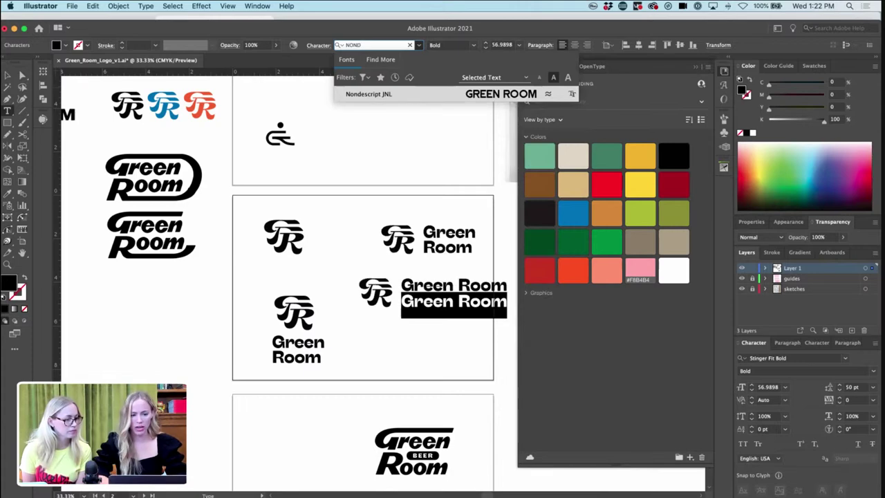
left_click(377, 94)
left_click(7, 75)
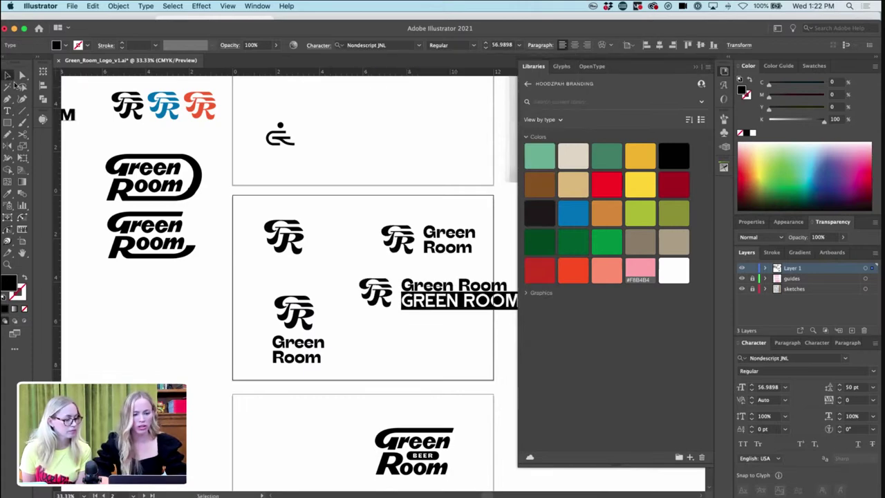
- Shrink the Nondescript JNL line to about 28.6 pt under the one-line wordmark and set its tracking to 90
scroll(430, 268, "right", 3)
left_click_drag(474, 293, 411, 297)
left_click(840, 399)
left_click(840, 398)
left_click(841, 398)
left_click(840, 398)
left_click(840, 398)
left_click(840, 398)
left_click(840, 398)
left_click(840, 398)
left_click(841, 398)
left_click(523, 350)
- Adjust the kerning between letters in the small Nondescript JNL line
left_click(410, 294)
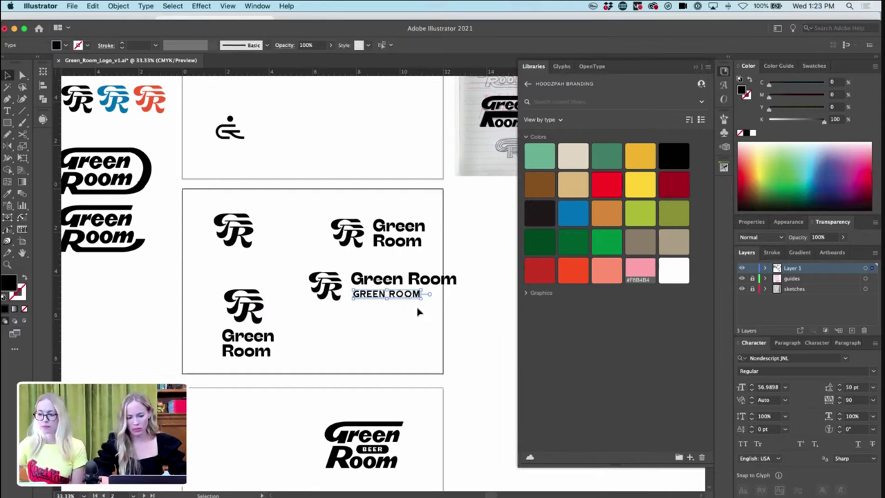
key("t")
left_click(752, 402)
left_click(752, 403)
left_click(751, 402)
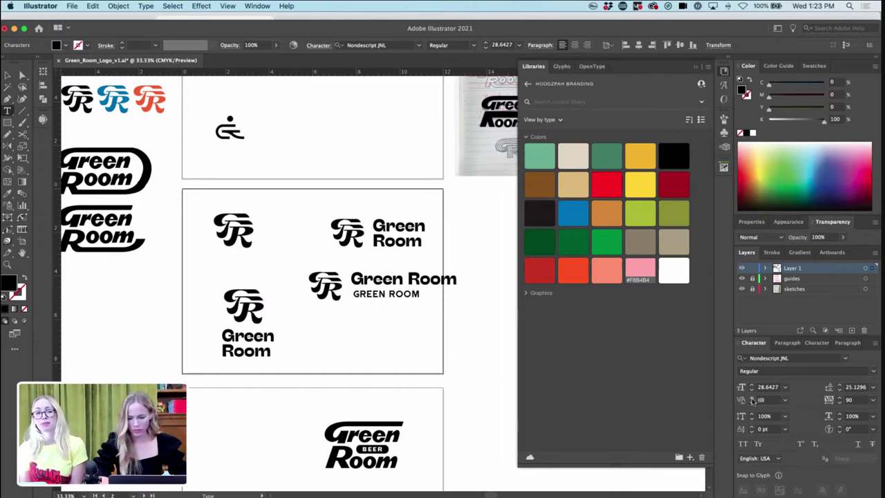
left_click(752, 398)
key("Escape")
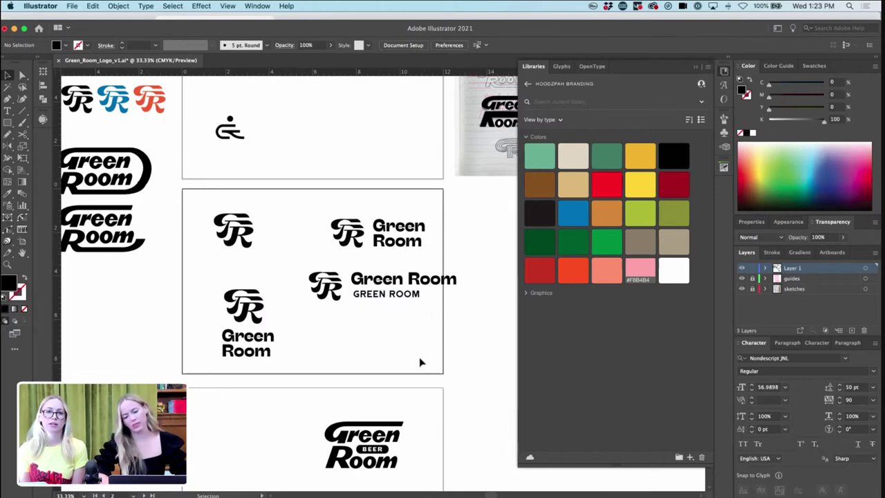
- Shrink the one-line Green Room lockup with its monogram slightly and shift it left so it fits inside the artboard
left_click(374, 273)
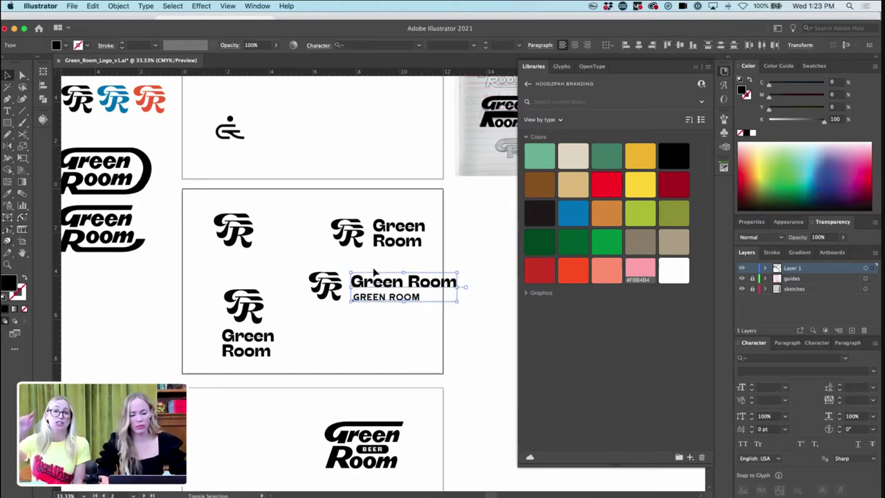
left_click(411, 344)
key("super+minus")
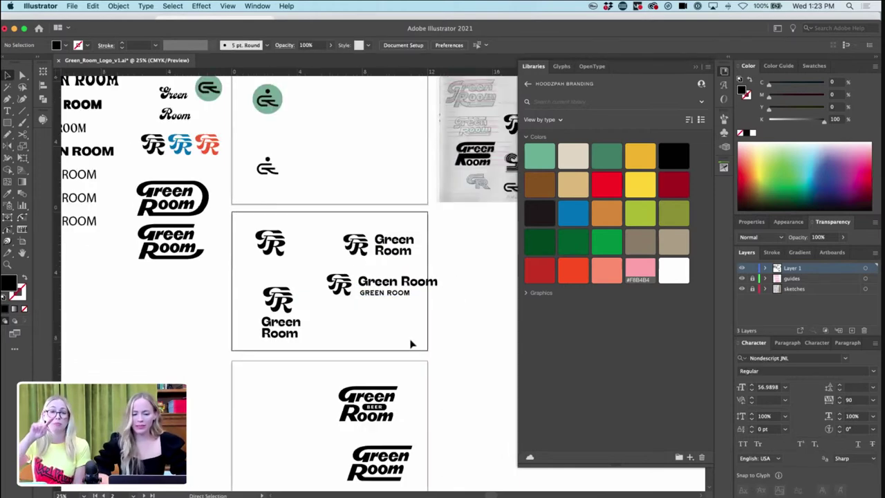
left_click_drag(414, 310, 323, 271)
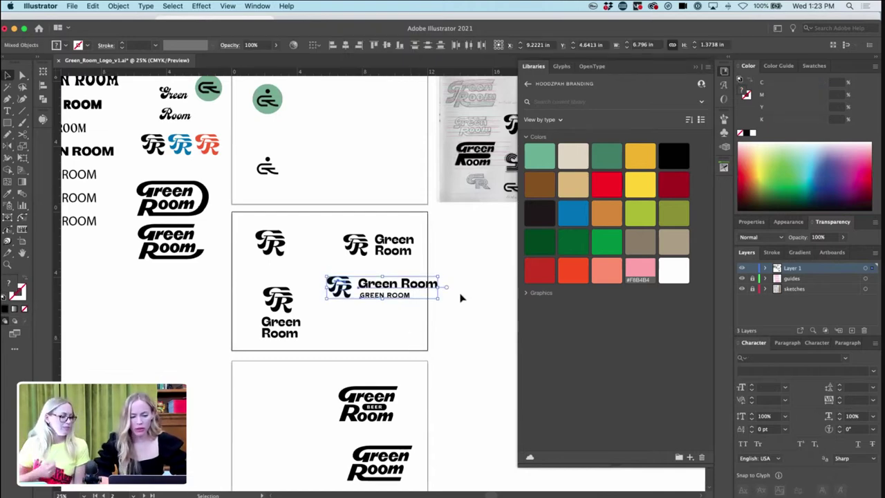
left_click_drag(443, 285, 408, 294)
- Nudge the stacked Green Room lockup left and slightly up beneath the standalone monogram
left_click_drag(323, 297, 256, 357)
left_click(321, 276)
key("shift+Left")
key("shift+Left")
key("shift+Left")
key("shift+Left")
key("shift+Left")
key("shift+Up")
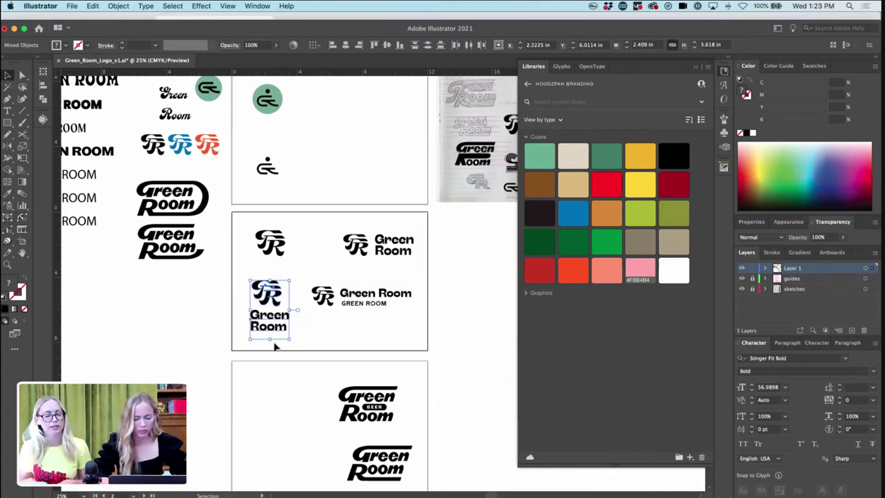
- Duplicate the standalone monogram below the one-line lockup and shrink the copy to about 0.75 in wide
left_click(310, 239)
key("super+equal")
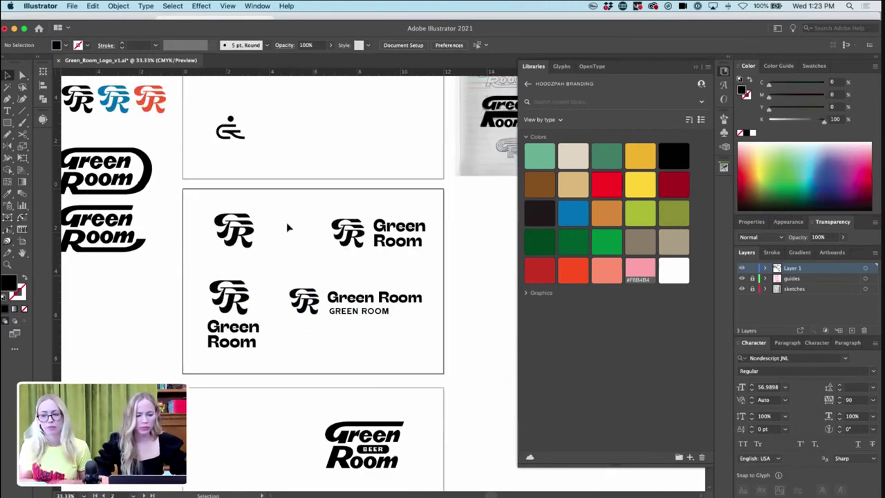
left_click(228, 242)
left_click_drag(248, 228, 392, 350)
key("super+equal")
key("super+equal")
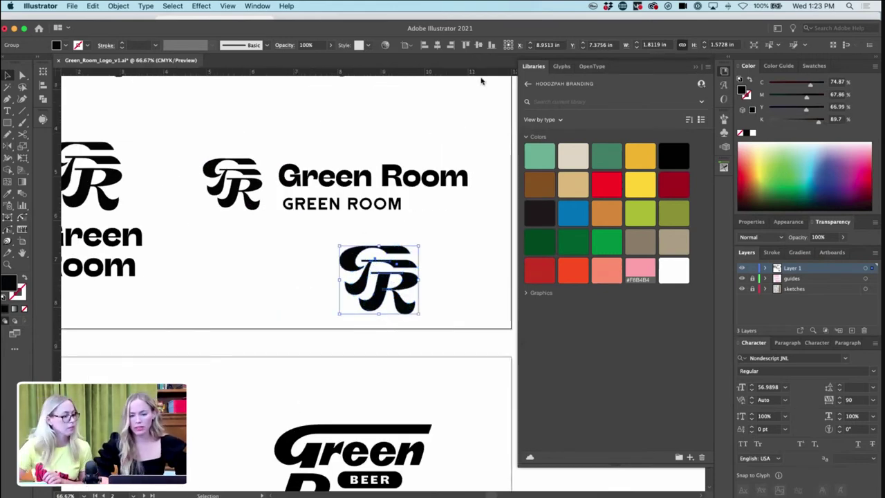
left_click_drag(379, 314, 401, 265)
key("super+equal")
key("super+equal")
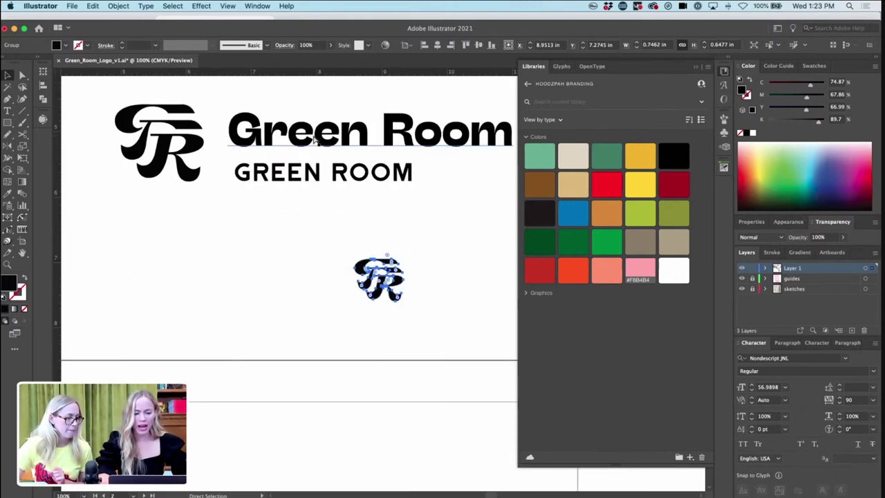
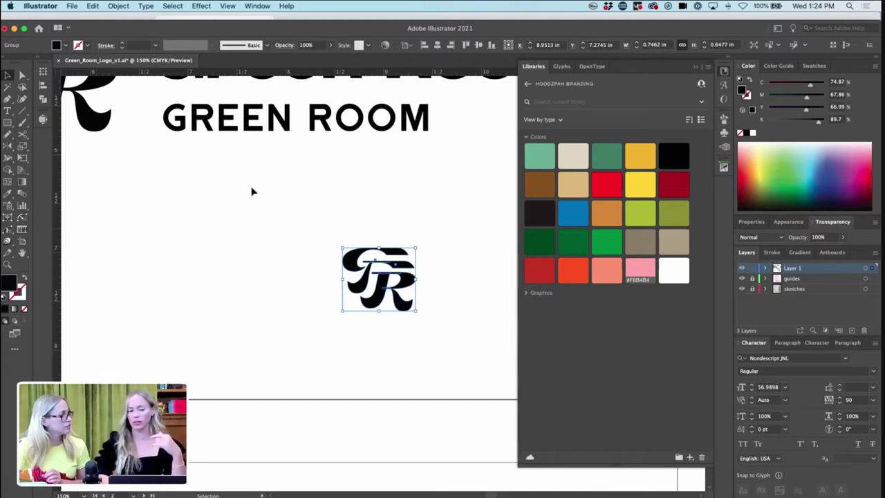
left_click(72, 6)
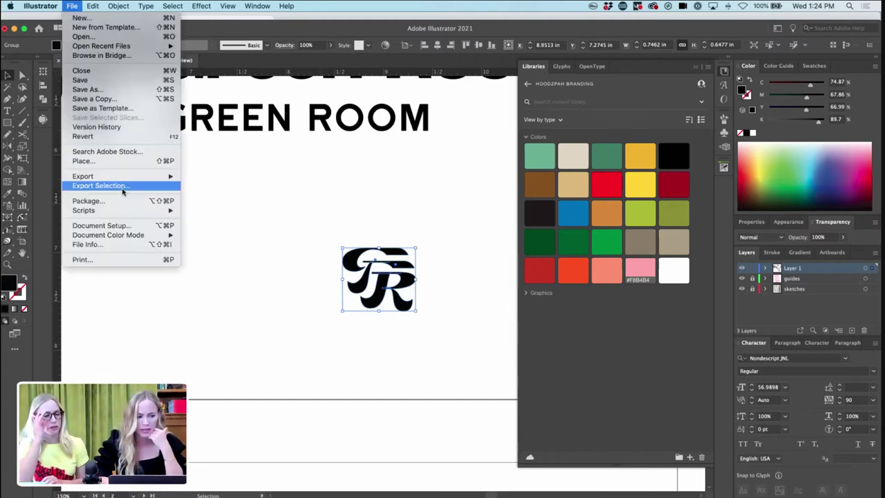
mouse_move(93, 6)
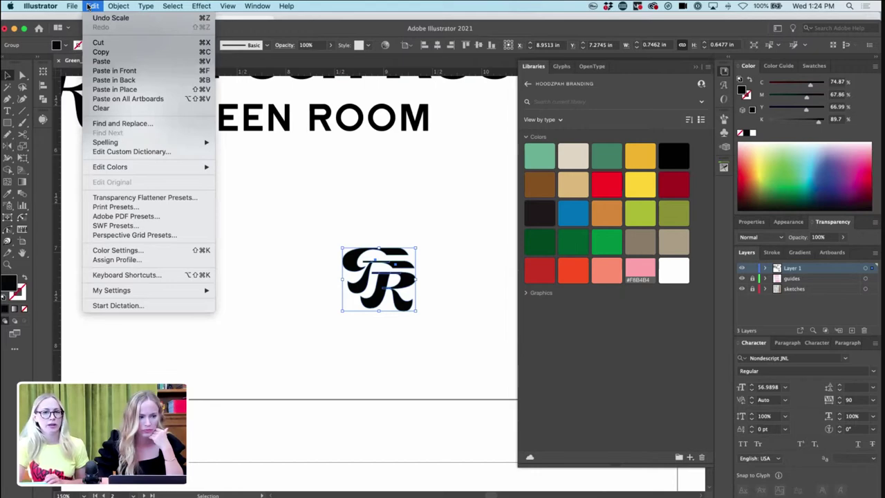
mouse_move(163, 251)
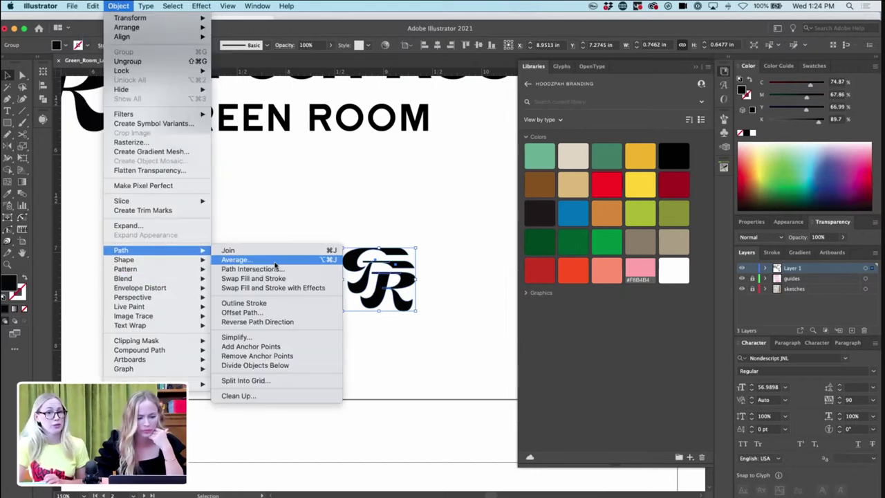
left_click(253, 312)
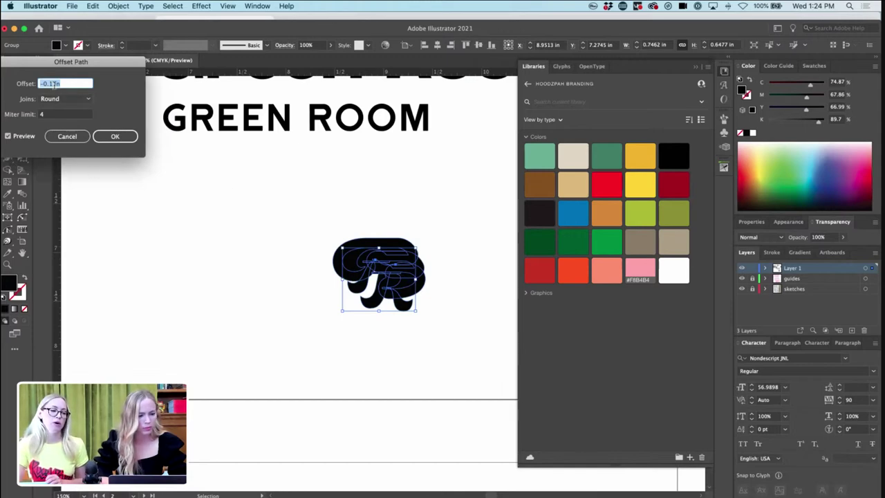
left_click(67, 137)
- Add a thin black stroke of 0.5 pt to the small monogram copy to thicken its hairlines
left_click_drag(426, 238, 320, 348)
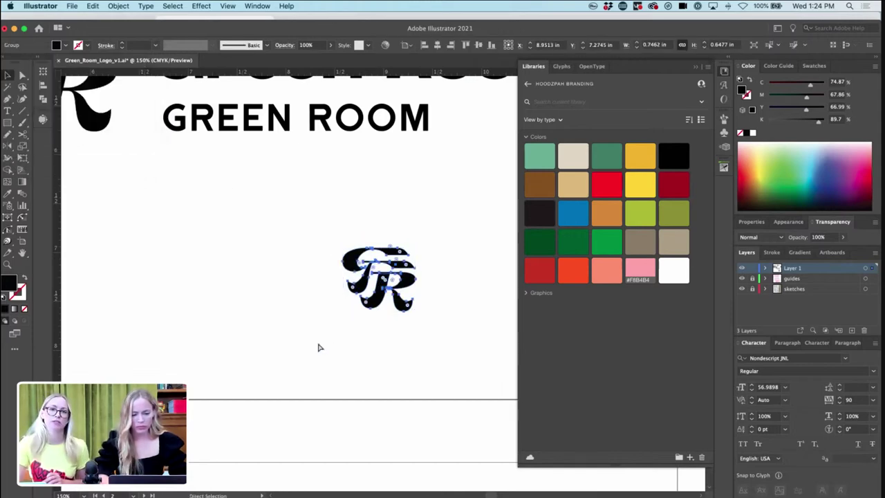
key("super+equal")
key("super+equal")
key("super+equal")
key("super+equal")
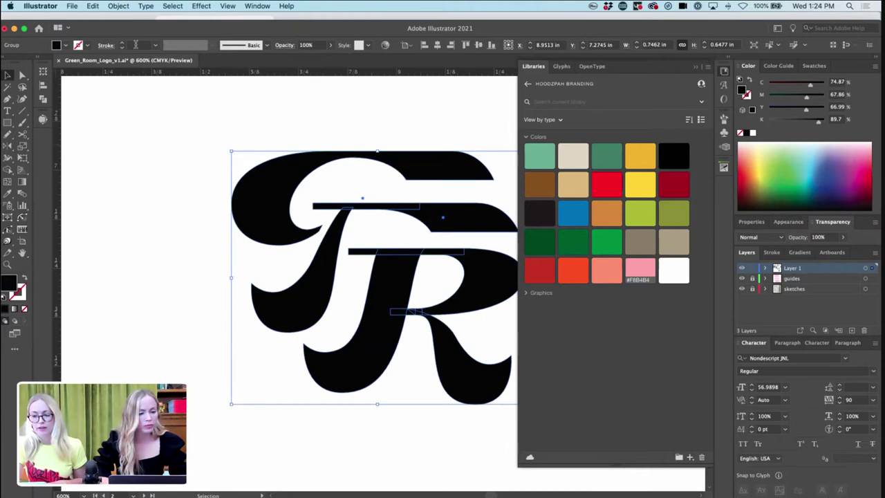
left_click(136, 45)
type(".25")
key("Return")
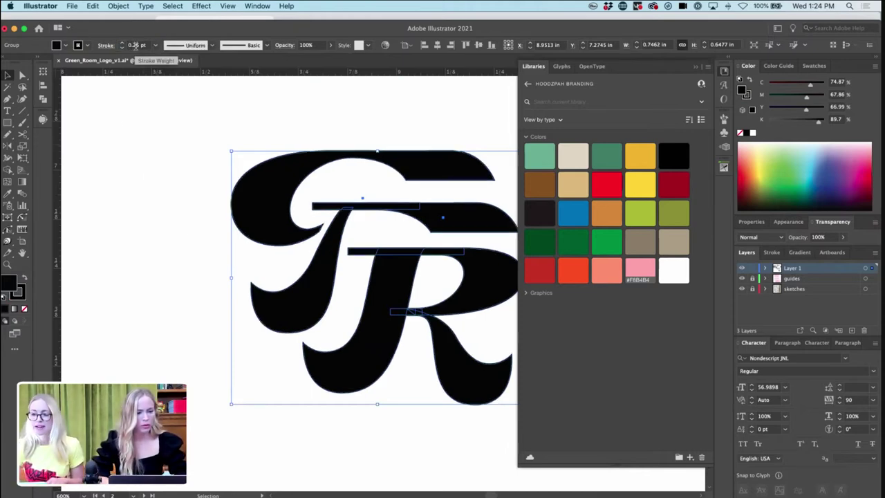
- Examine the stroked small monogram at reduced and enlarged sizes
left_click(176, 197)
key("super+minus")
key("super+minus")
key("super+minus")
key("super+minus")
key("super+minus")
key("super+minus")
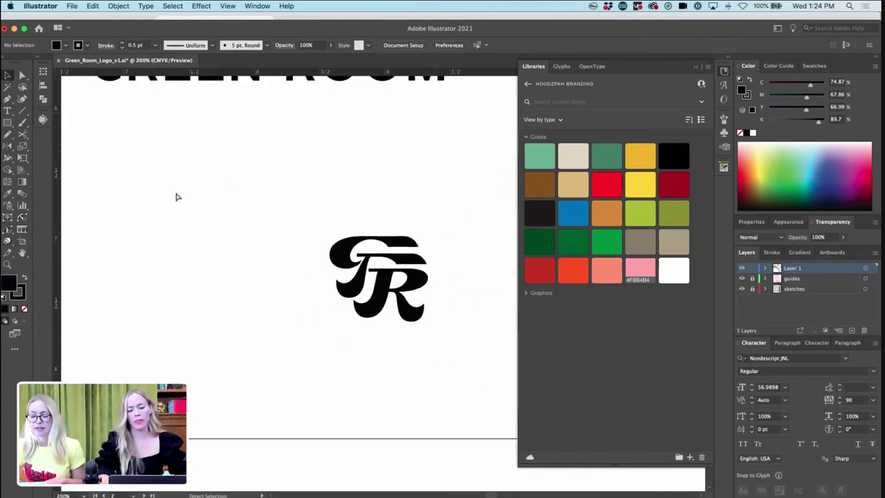
key("super+plus")
key("super+plus")
key("super+plus")
key("super+plus")
key("super+plus")
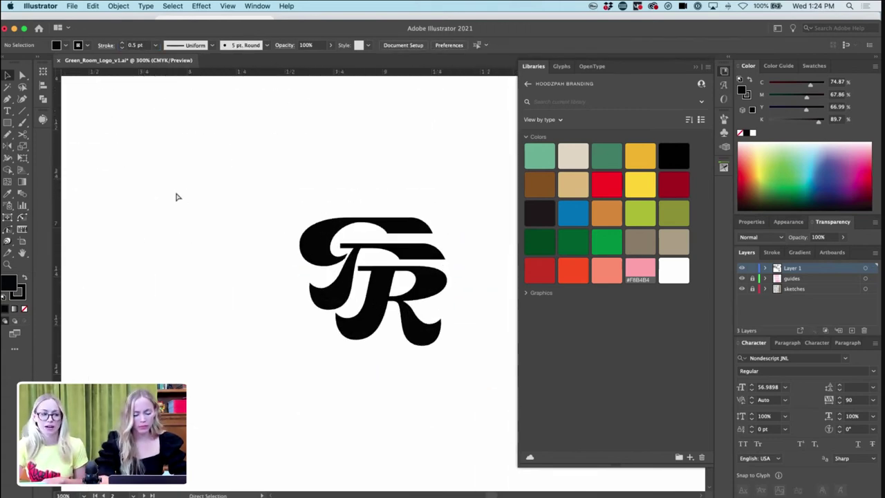
- Isolate the small monogram's group and inspect its left stem and the thin crossbar above it
left_click(344, 280)
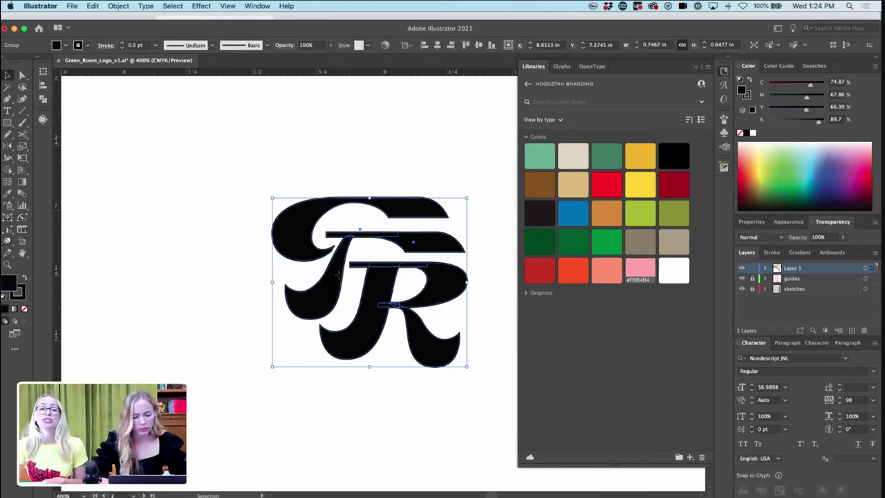
double_click(344, 280)
left_click(344, 280)
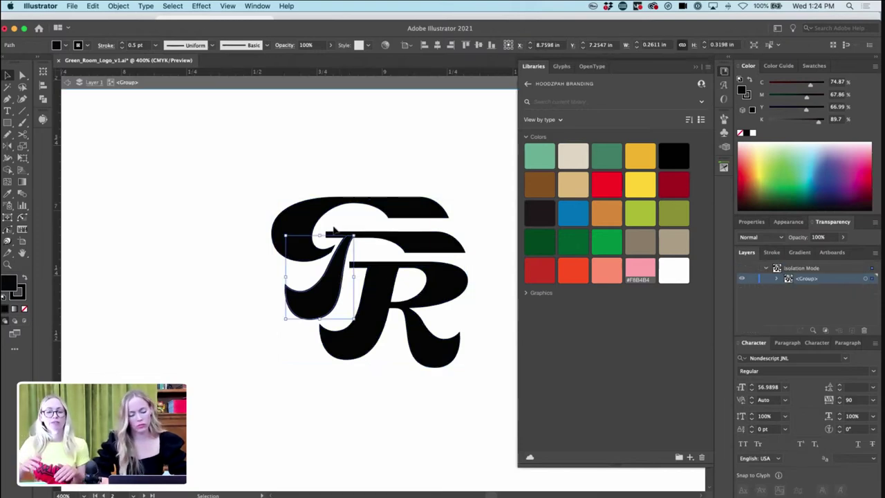
key("a")
left_click(326, 239)
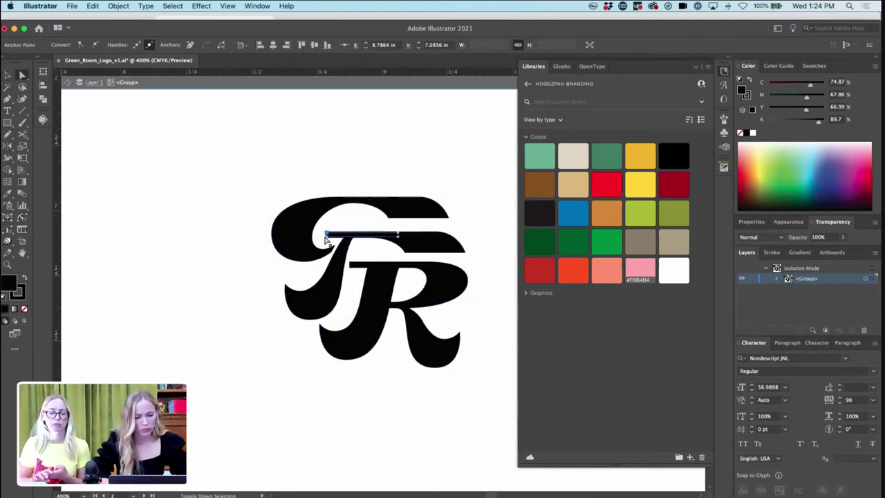
left_click(410, 179)
key("super+minus")
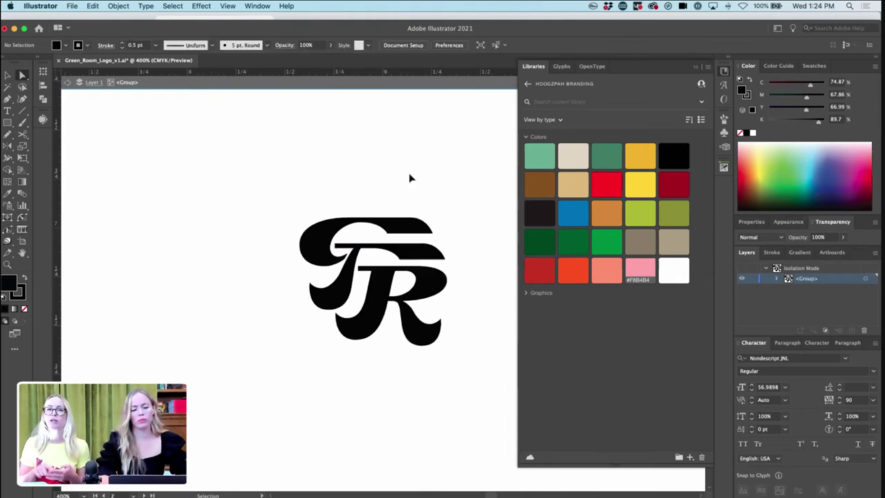
key("super+minus")
key("super+minus")
key("super+minus")
key("super+minus")
key("Escape")
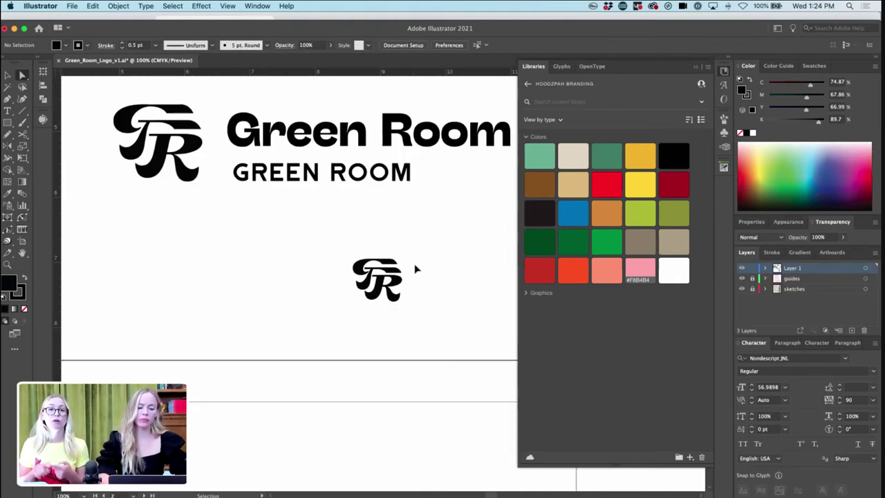
- Inspect the thin crossbar of the unstroked monogram in the one-line lockup for comparison
key("super+minus")
scroll(416, 269, "left", 3)
scroll(416, 269, "up", 1)
key("super+plus")
key("super+plus")
key("super+plus")
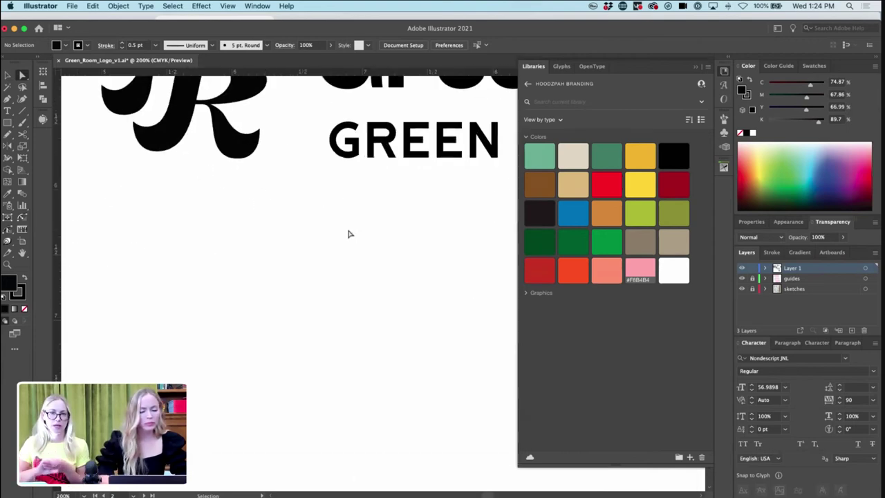
scroll(350, 234, "up", 2)
scroll(349, 234, "left", 3)
left_click(306, 132)
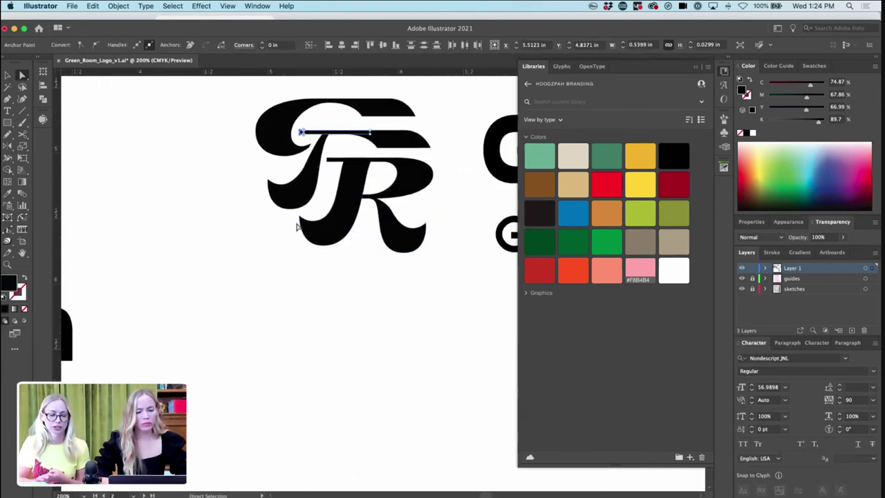
key("v")
left_click(264, 247)
key("super+minus")
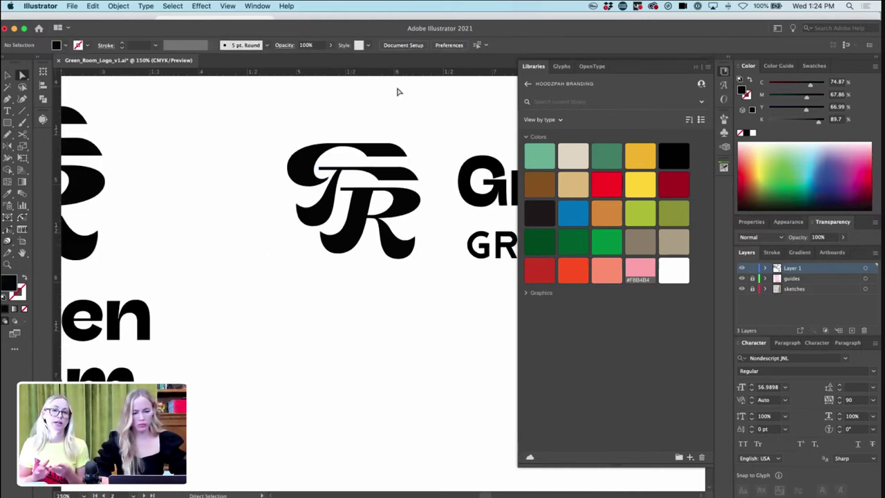
- Copy the one-line lockup's monogram and paste it beside the stacked lockup
left_click_drag(413, 126, 382, 284)
key("super+minus")
key("super+minus")
key("super+v")
key("super+plus")
key("super+plus")
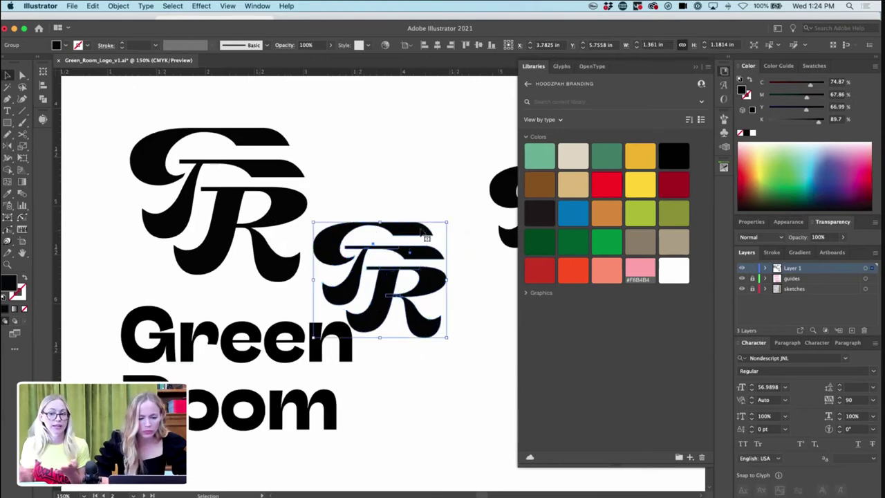
- Replace the stacked lockup's monogram with the pasted copy, enlarged to about 1.8 in wide
left_click_drag(408, 235, 257, 141)
mouse_move(230, 244)
left_mouse_down()
mouse_move(233, 284)
mouse_move(222, 258)
left_mouse_up()
left_click(312, 116)
left_click_drag(312, 115, 198, 245)
key("Delete")
key("super+z")
key("super+minus")
key("super+minus")
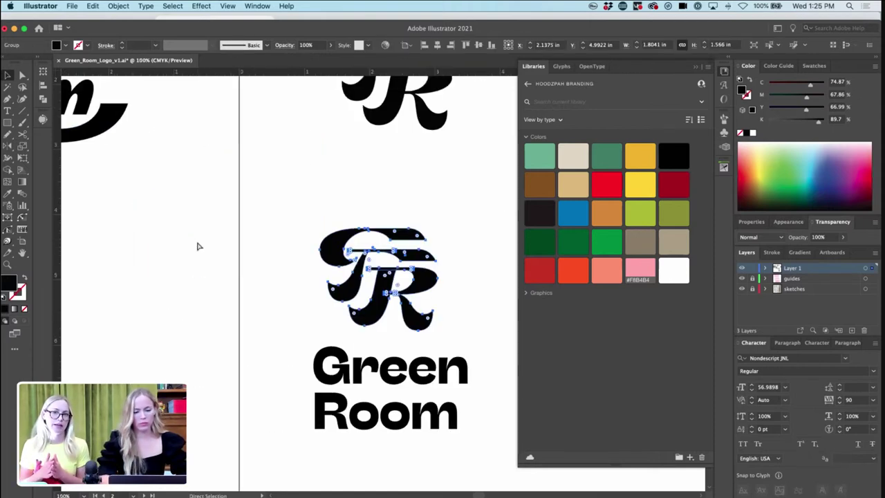
- Delete the standalone monogram and replace it with a duplicate of the stacked lockup's monogram placed directly above
left_click(293, 176)
left_click_drag(454, 93, 322, 187)
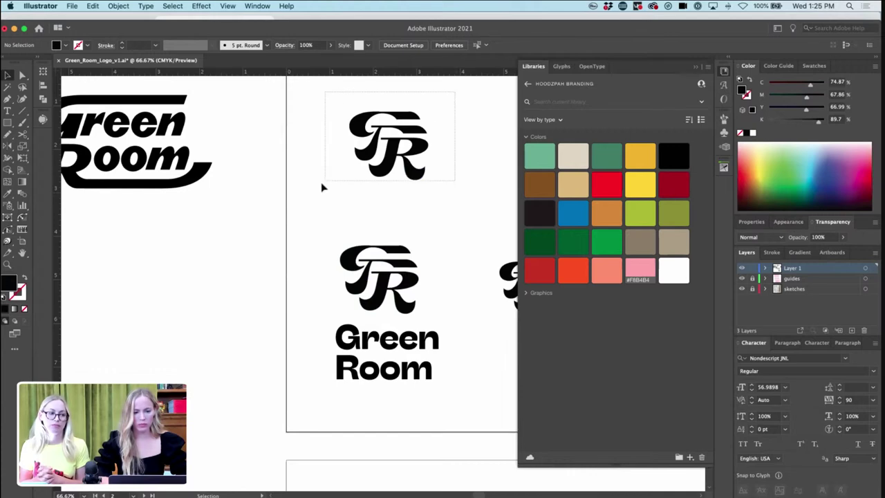
key("Delete")
left_click_drag(443, 199, 333, 316)
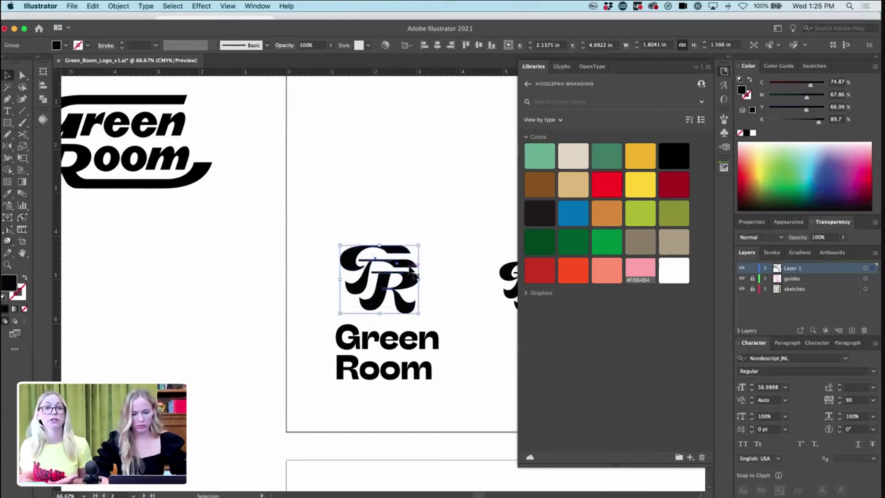
left_click_drag(415, 282, 413, 152, "alt")
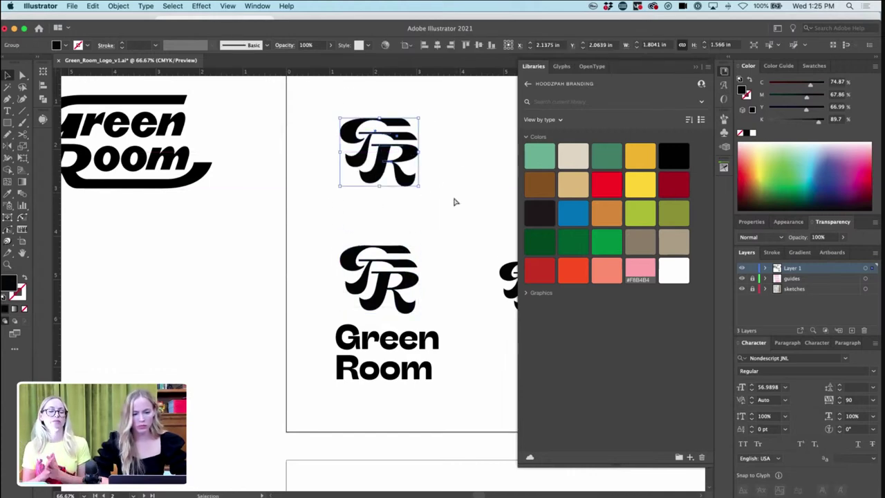
- Isolate the standalone monogram and draw a black rectangle about 0.25 by 0.14 in filling the gap between its two upper bars
left_click(454, 200)
key("super+plus")
scroll(455, 202, "up", 3)
scroll(429, 187, "right", 1)
left_click(385, 164)
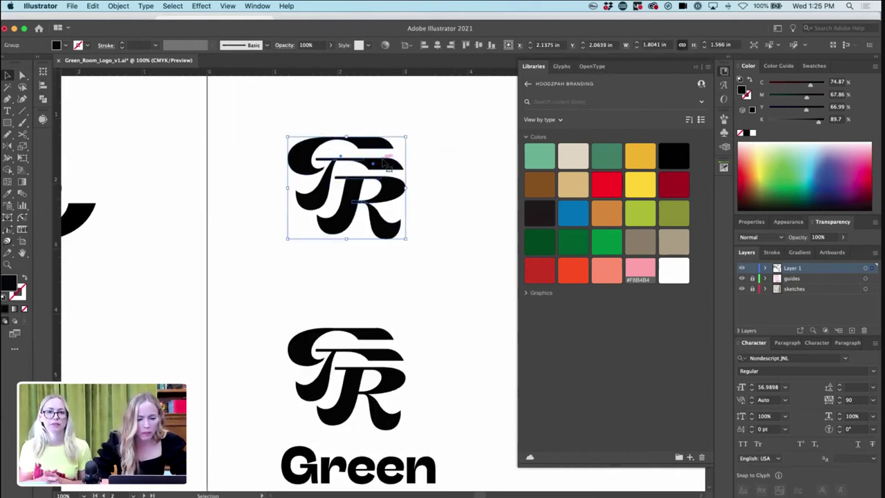
double_click(403, 161)
key("super+equal")
key("super+equal")
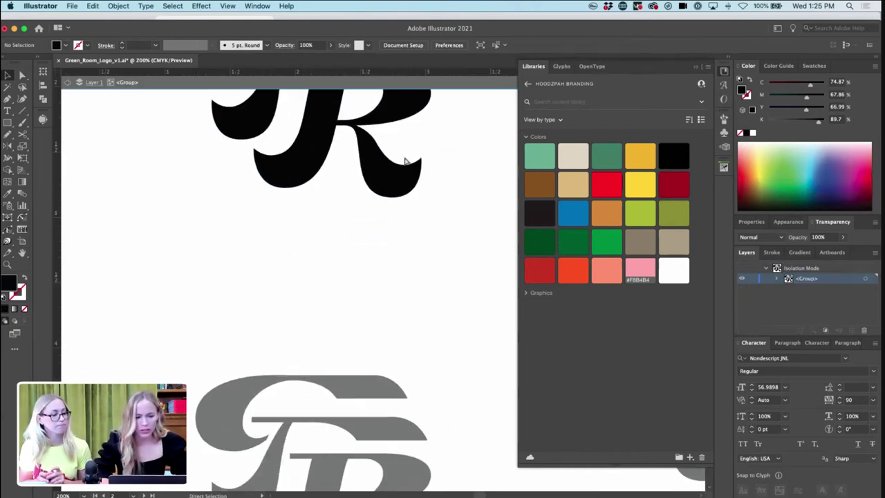
key("super+equal")
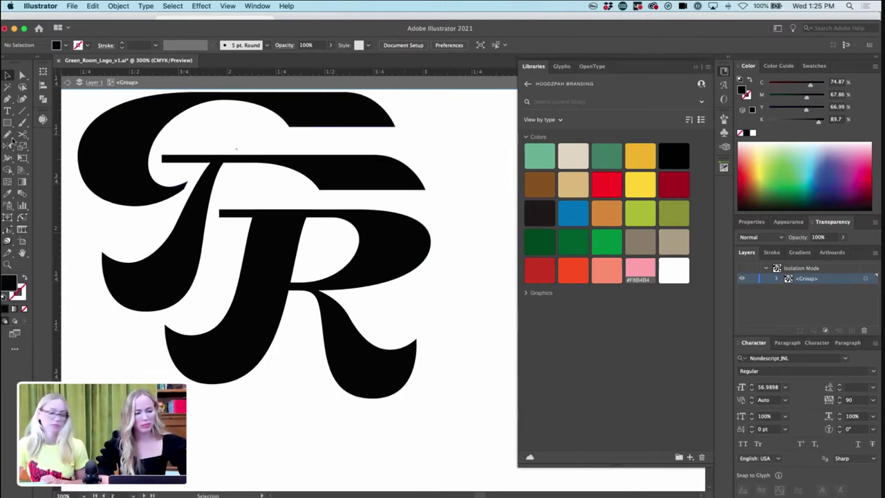
left_click_drag(325, 126, 374, 156)
key("v")
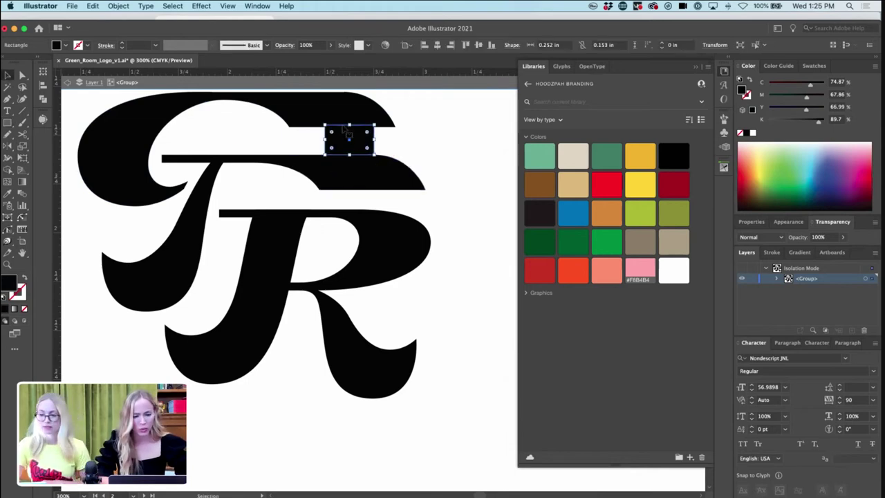
left_click_drag(350, 125, 350, 129)
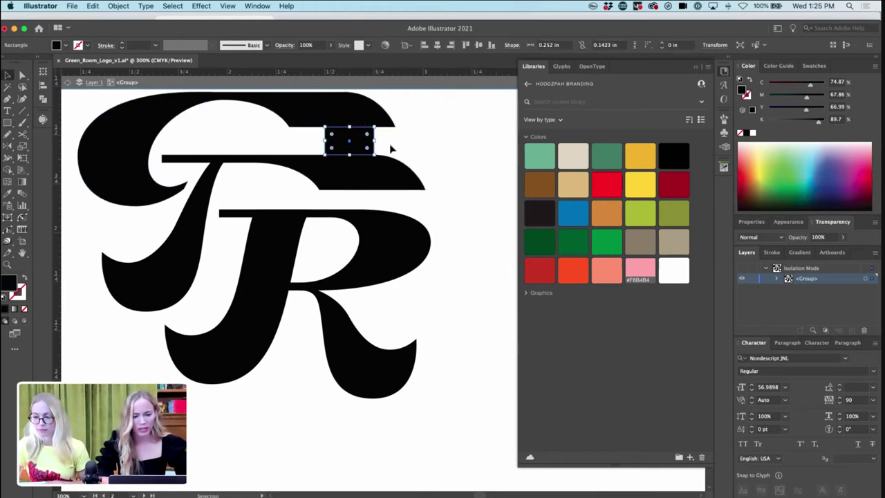
- Recolour the spacer rectangle between the monogram's two upper bars white, sampling the artboard background with the Eyedropper
key("i")
left_click(447, 156)
key("v")
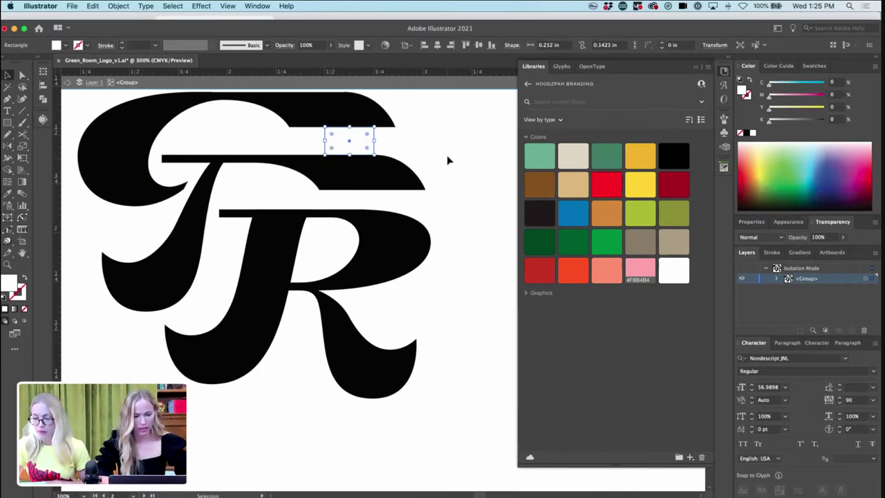
left_click(447, 156)
mouse_move(360, 145)
left_mouse_down()
mouse_move(362, 198)
mouse_move(355, 138)
mouse_move(351, 149)
mouse_move(350, 142)
left_mouse_up()
left_click(352, 197)
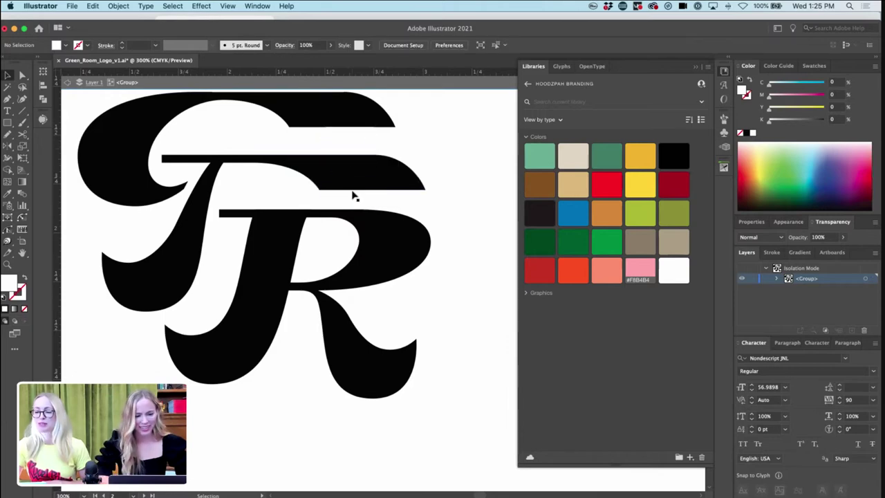
- Raise the T's bar slightly and place the white spacer, resized to about 0.13 in tall, in the gap above the R
left_click(342, 181)
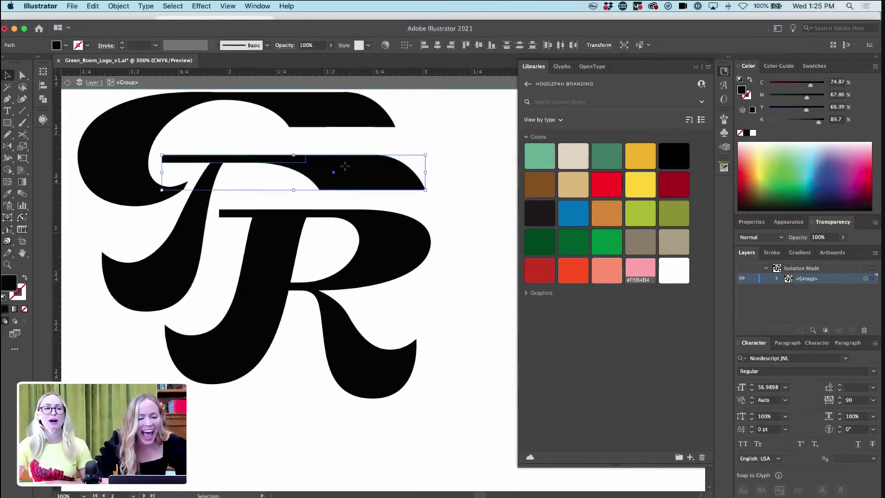
left_click(349, 140)
left_click_drag(349, 140, 359, 200)
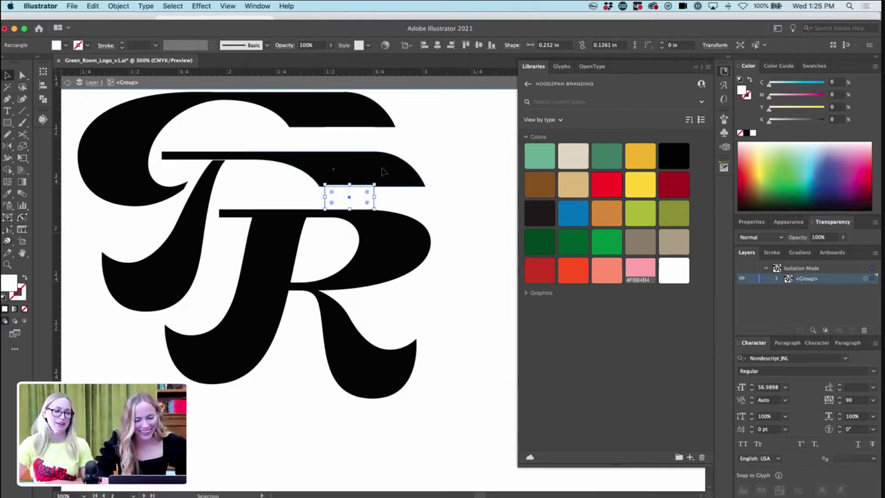
- Nudge the R down slightly so the gap beneath the T's bar matches the spacer's height
left_click_drag(425, 188, 234, 362)
left_click_drag(492, 143, 429, 207)
left_click_drag(440, 166, 441, 175)
key("super+minus")
key("super+minus")
key("super+minus")
key("super+minus")
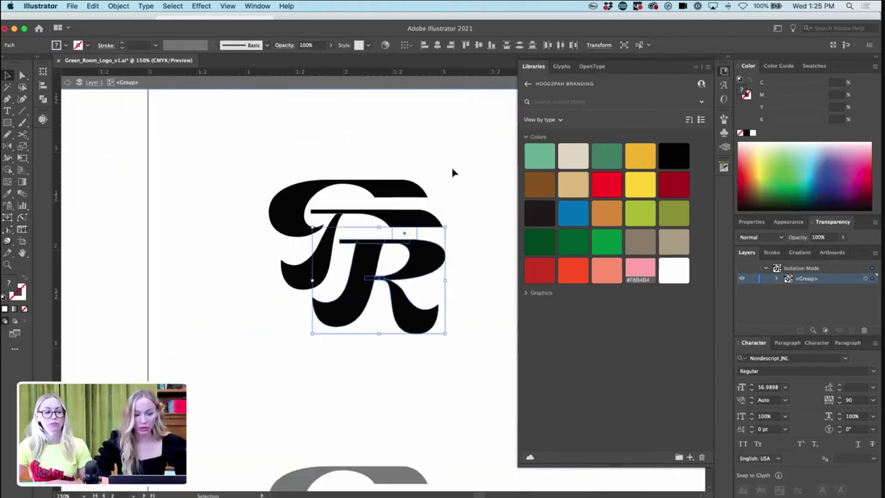
- Remove the white spacer from the standalone monogram and leave the group's isolation mode
left_click(453, 173)
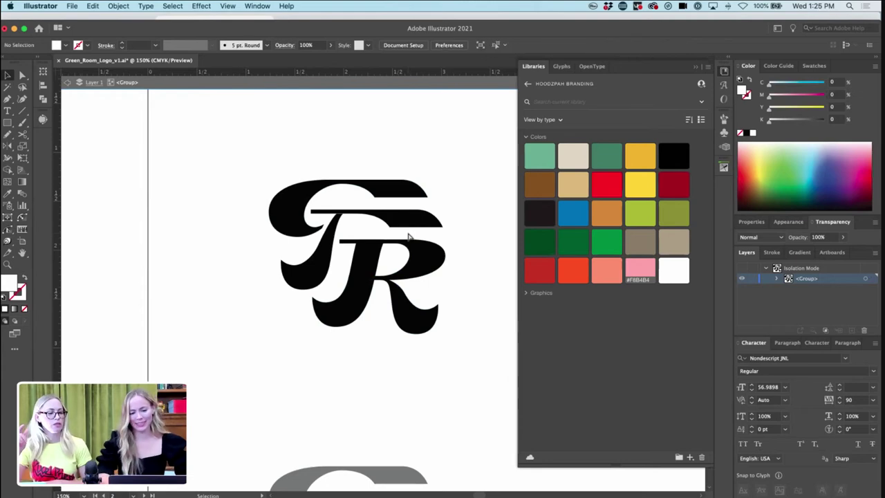
key("super+minus")
key("super+minus")
key("super+minus")
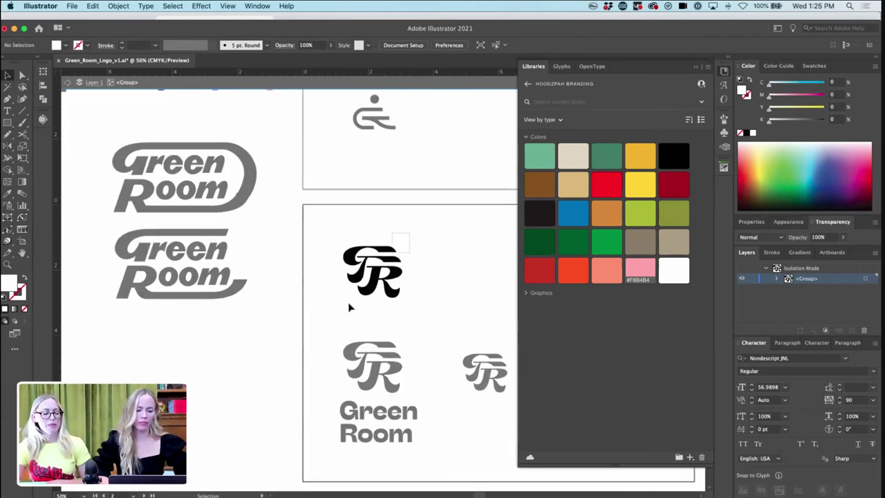
left_click(340, 310)
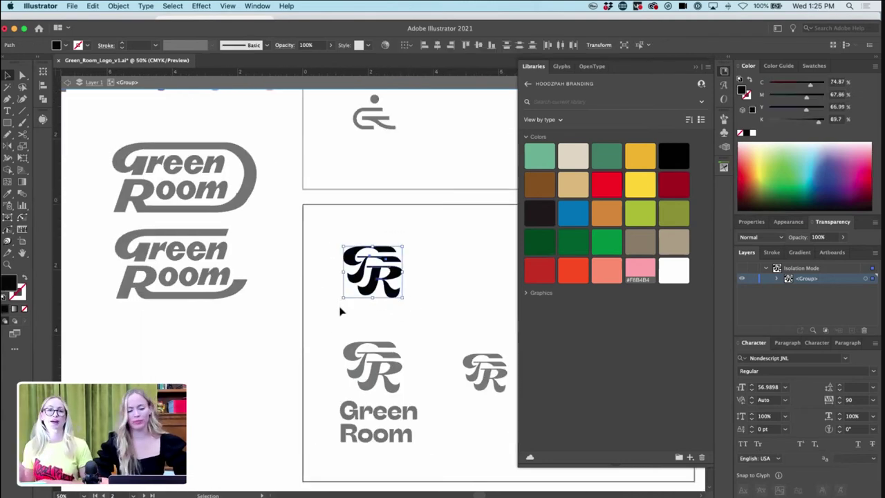
left_click(442, 275)
scroll(443, 276, "down", 5)
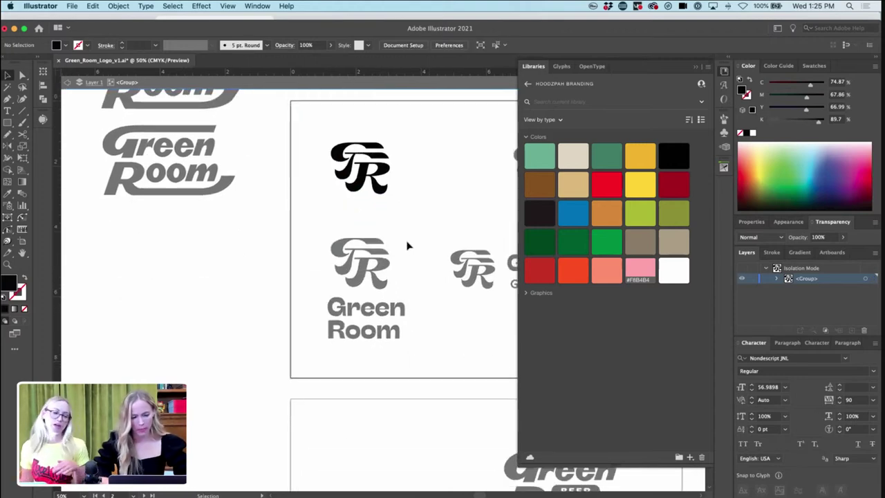
key("Escape")
- Replace the stacked lockup's monogram with a copy of the refined standalone one, scaled to about 1.56 in wide
key("super+equal")
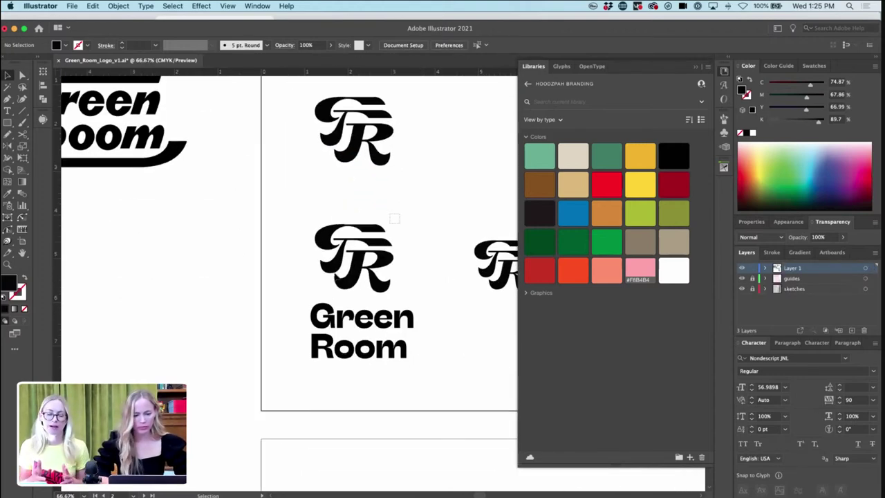
left_click_drag(316, 279, 316, 280)
key("Delete")
left_click_drag(413, 100, 306, 179)
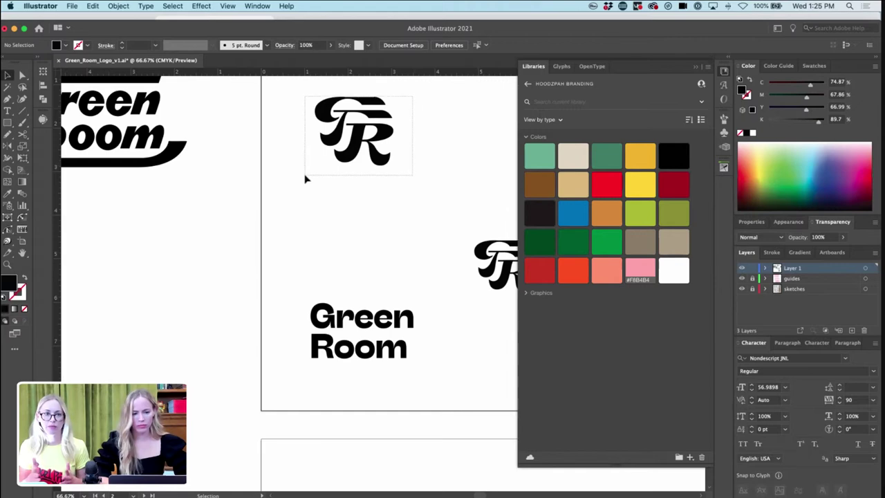
left_click_drag(383, 102, 362, 243)
left_click(424, 207)
left_click(330, 281)
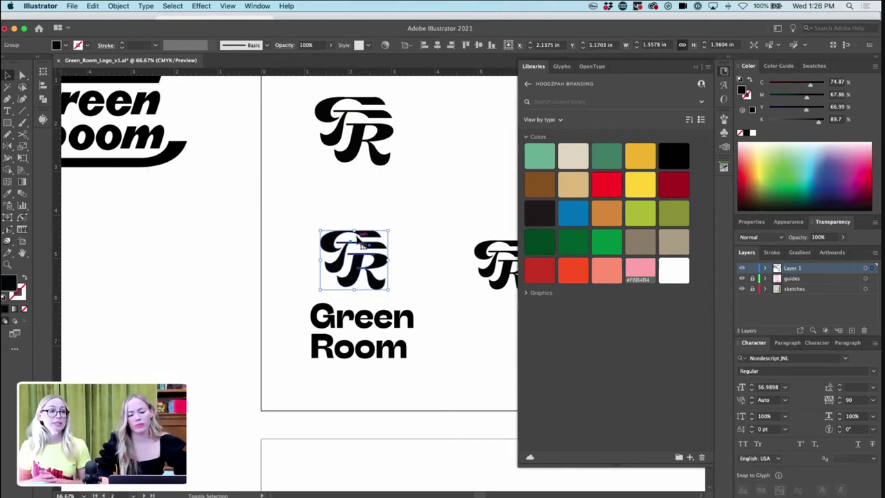
left_click(399, 214)
- Replace the one-line lockup's monogram with a slightly reduced copy of the stacked lockup's monogram
key("super+minus")
scroll(399, 212, "right", 3)
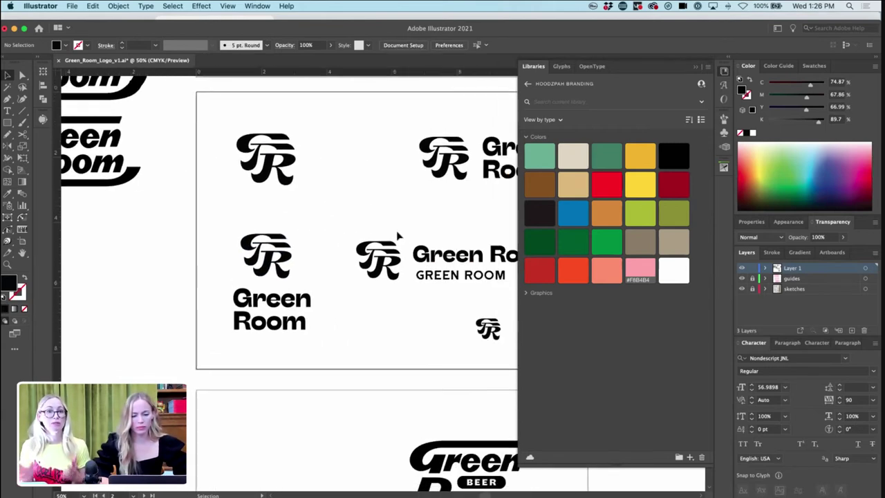
left_click_drag(361, 296, 352, 303)
key("Delete")
left_click_drag(266, 257, 379, 262)
scroll(416, 200, "right", 3)
scroll(416, 200, "up", 1)
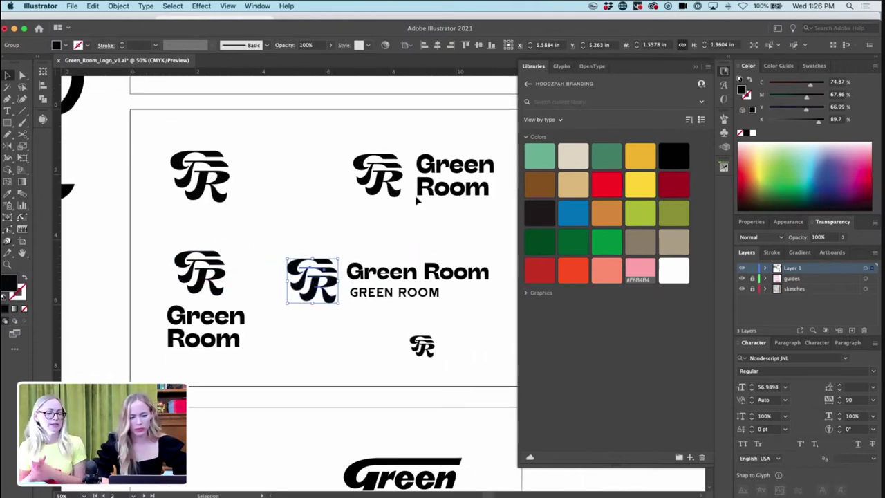
left_click_drag(287, 281, 291, 282)
- Change the small tagline under the one-line Green Room wordmark to "BEER COMPANY"
left_click(397, 294)
double_click(397, 294)
key("super+a")
type("B")
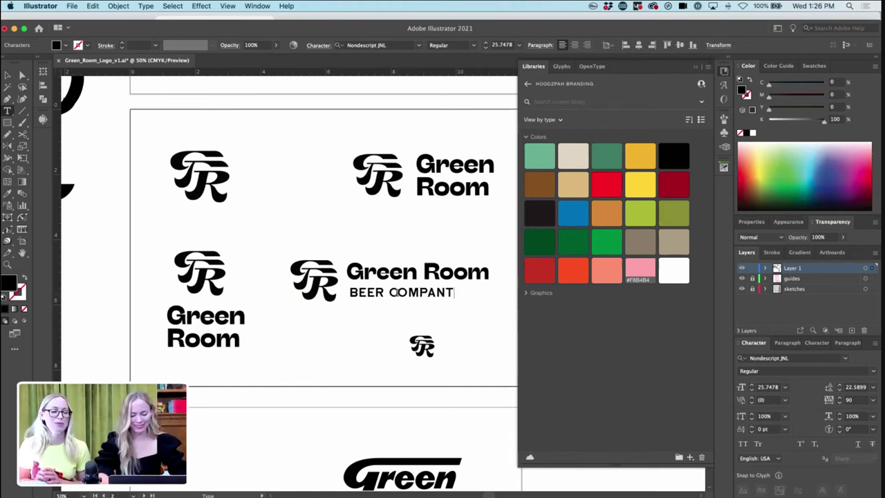
left_click(5, 75)
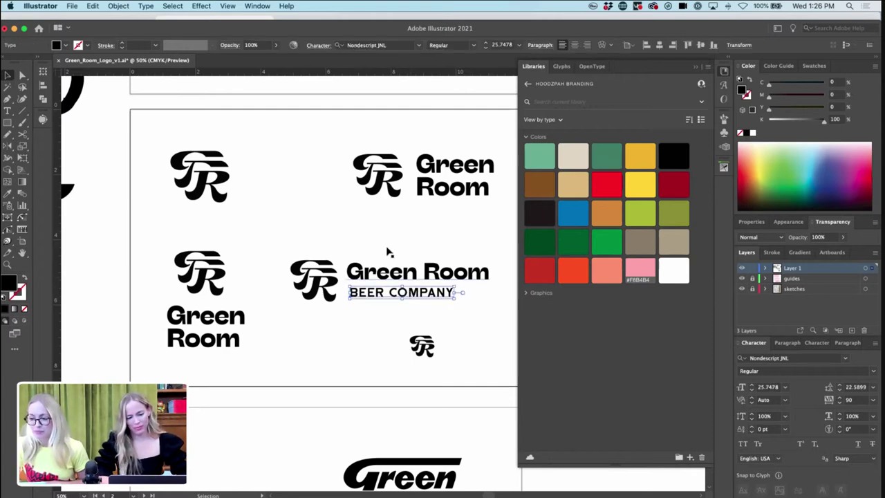
- Reduce the one-line lockup's monogram to about 1.31 in wide and adjust its spacing beside the wordmark
left_click(334, 251)
left_click(326, 297)
left_click_drag(339, 280, 334, 281)
key("shift+Right")
left_click(346, 235)
- Replace the two-line side-by-side lockup's monogram with a copy of the one-line lockup's, enlarged to about 1.61 in wide
left_click(319, 276)
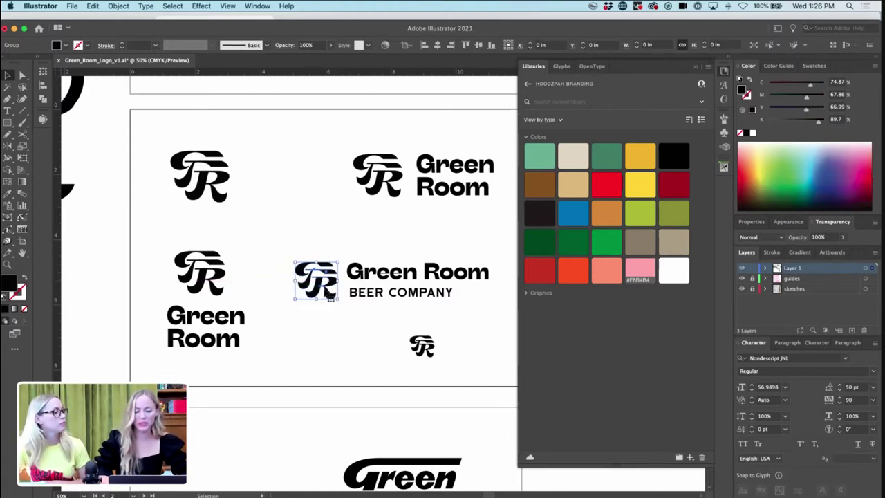
left_click_drag(319, 277, 340, 192)
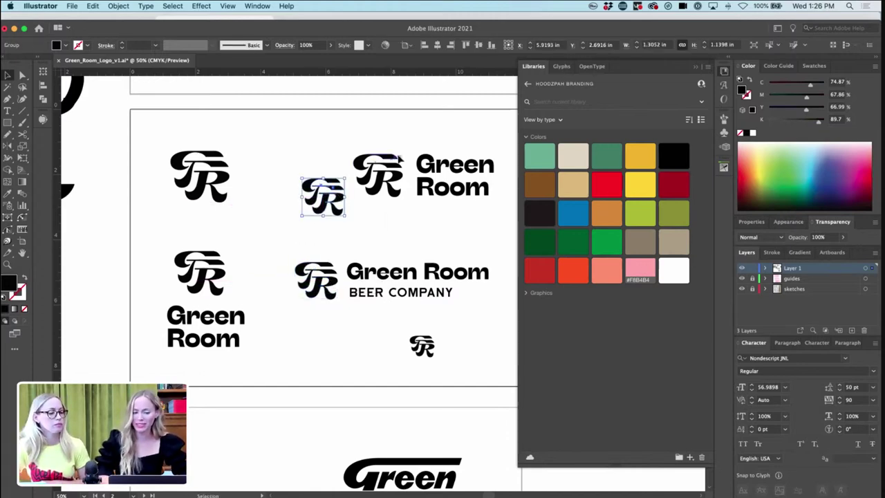
left_click(363, 205)
key("Delete")
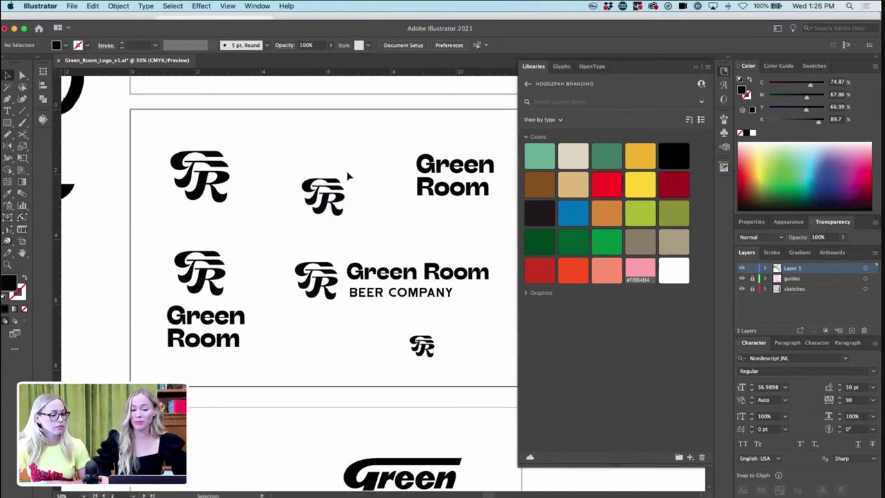
left_click(341, 200)
left_click_drag(345, 187, 396, 165)
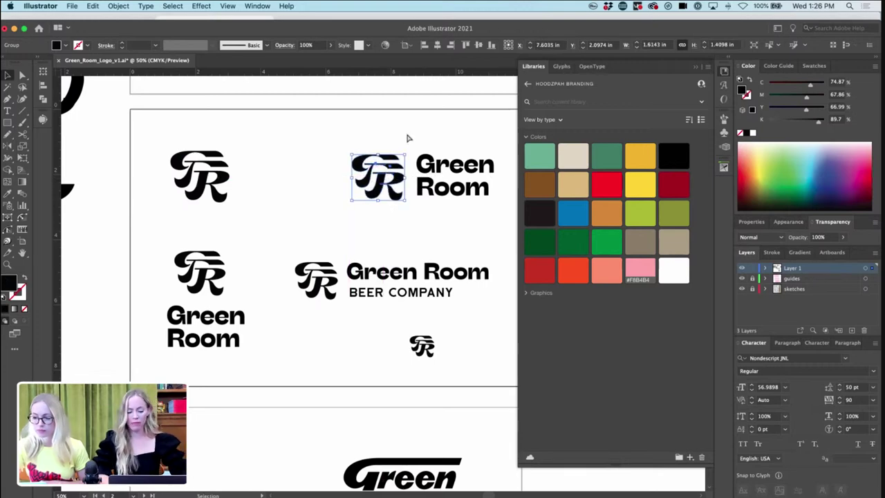
left_click(407, 139)
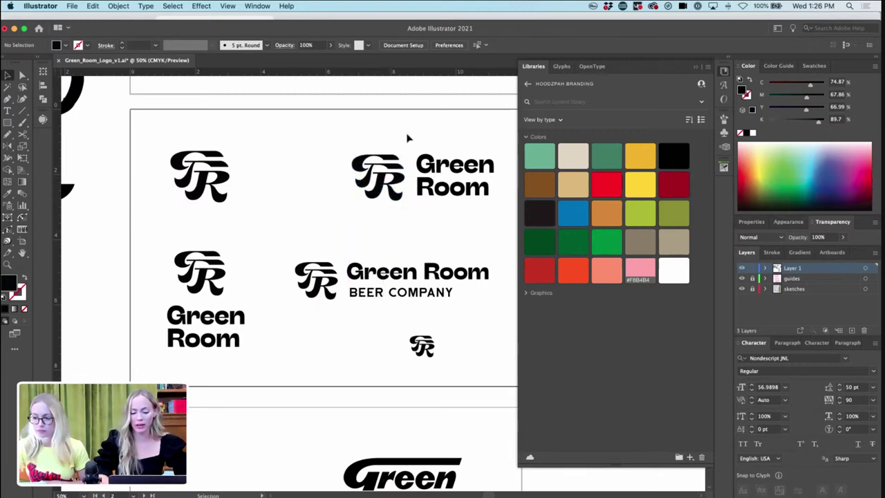
- Nudge the two-line side-by-side lockup's monogram up to a Y position of about 2.04 in
key("super+minus")
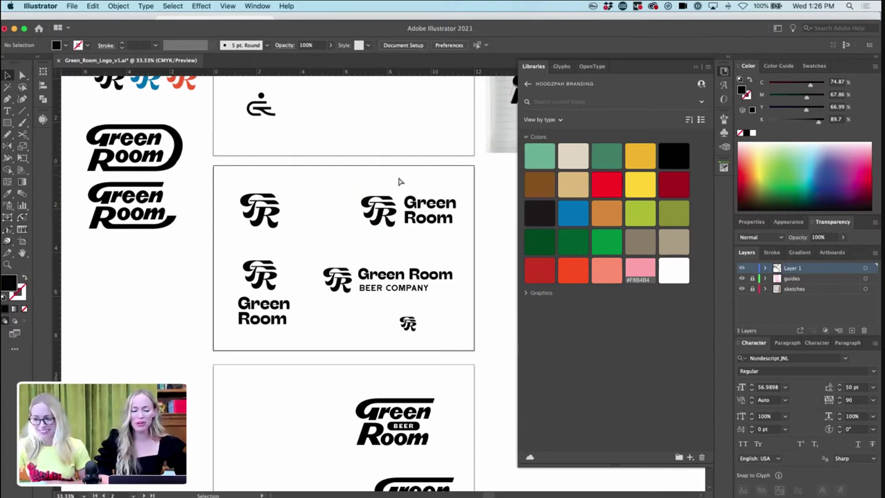
scroll(398, 182, "up", 2)
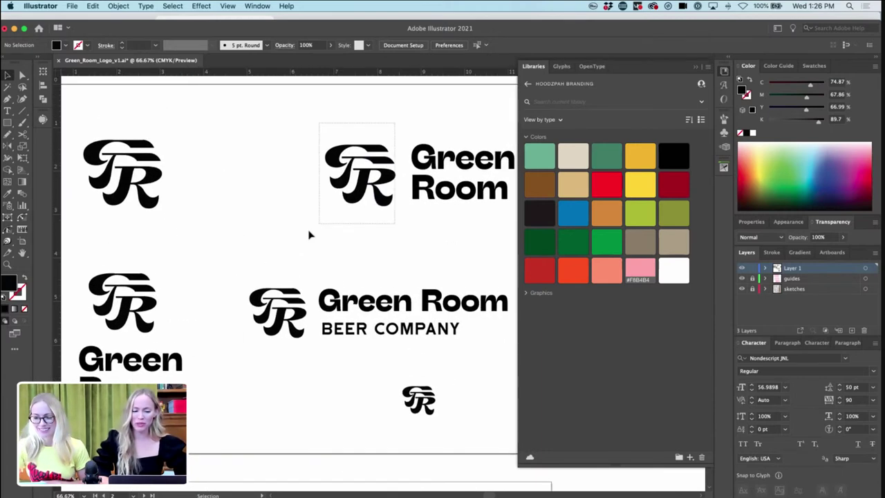
left_click_drag(309, 235, 309, 235)
left_click(435, 260)
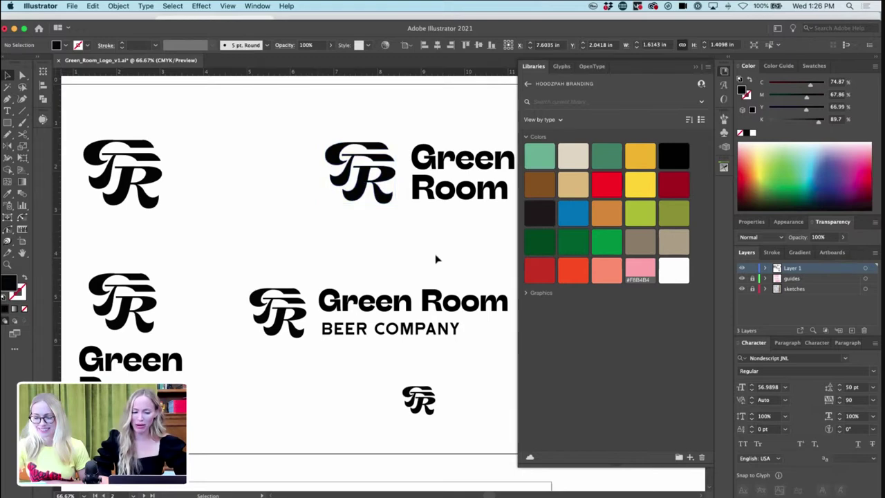
scroll(434, 254, "down", 1)
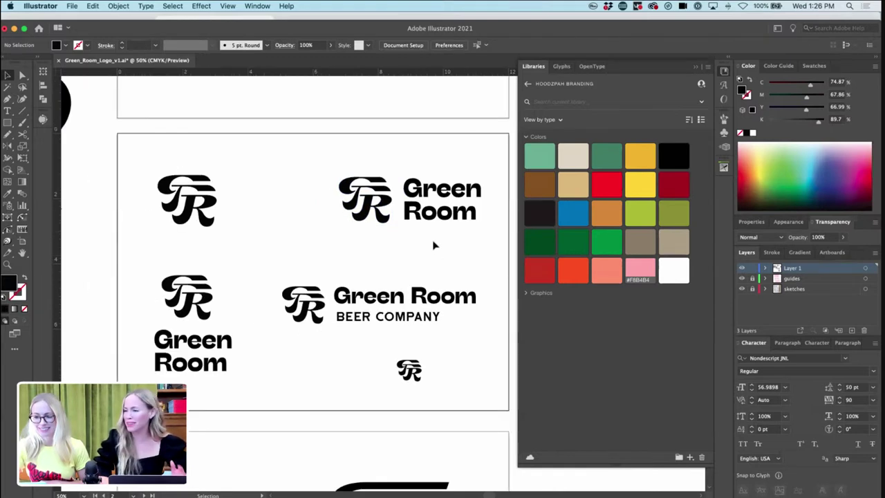
- Move the whole two-line side-by-side lockup about 0.5 in to the left, above the one-line lockup
scroll(434, 245, "down", 1)
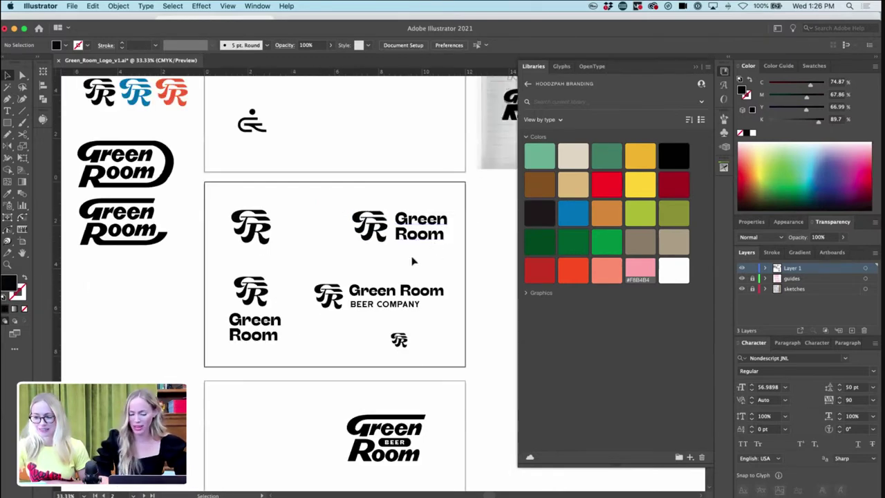
left_click(412, 259)
scroll(413, 256, "up", 1)
left_click_drag(424, 238, 254, 310)
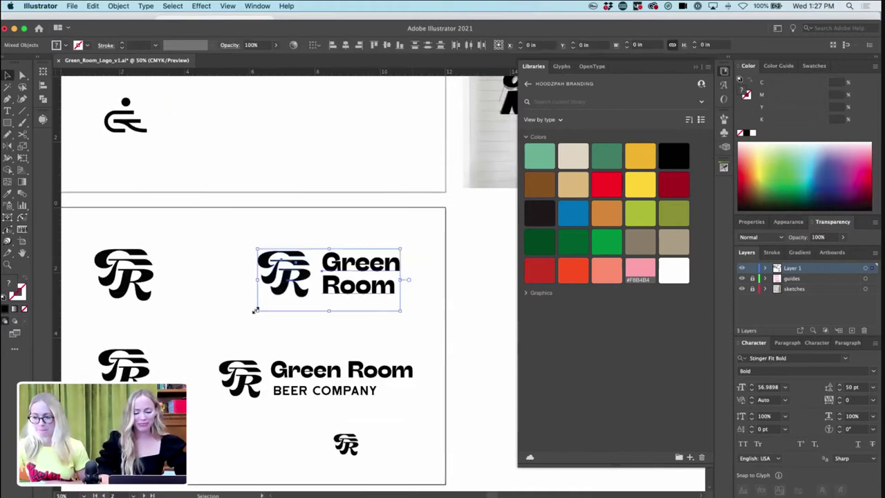
scroll(254, 311, "down", 1)
left_click(283, 279)
scroll(300, 279, "down", 1)
scroll(299, 279, "up", 1)
scroll(302, 283, "up", 1)
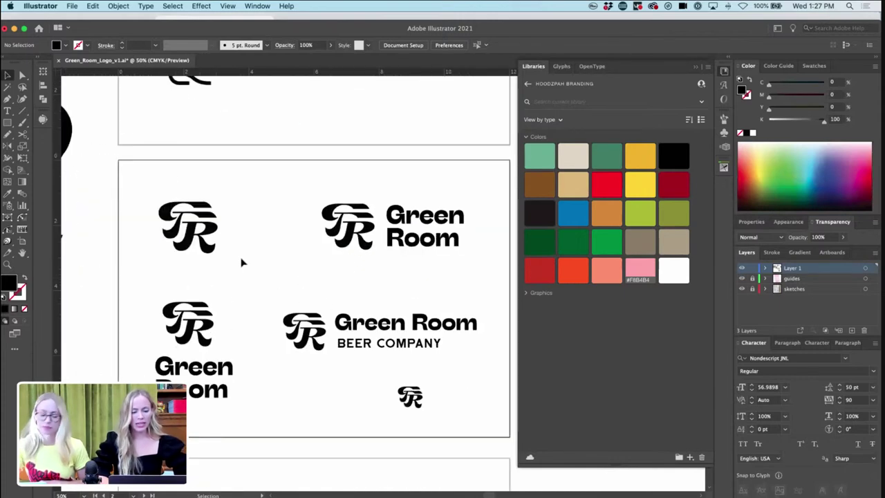
- Save the logo file and launch Adobe InDesign 2021 through a Spotlight search
key("super+s")
left_click(850, 6)
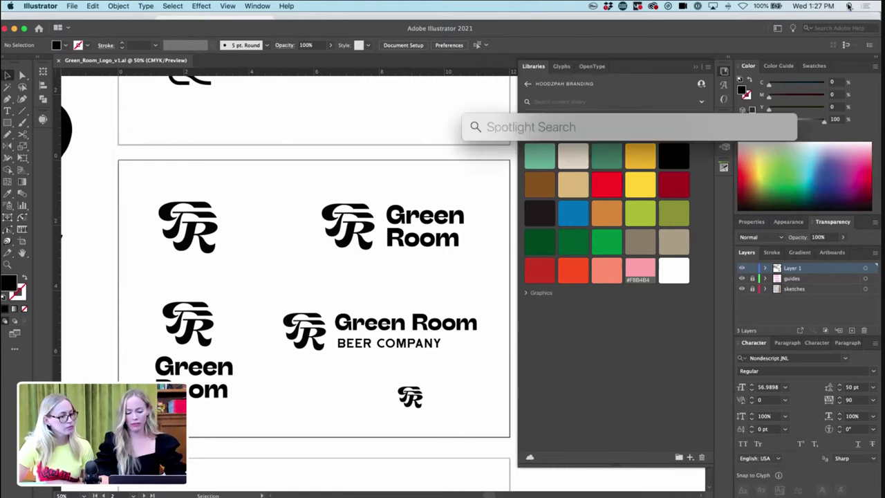
type("INDESIGN")
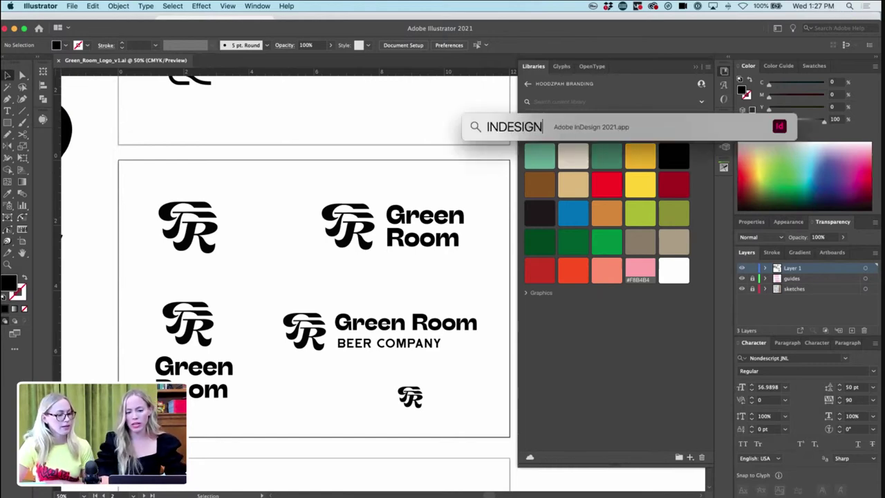
key("Return")
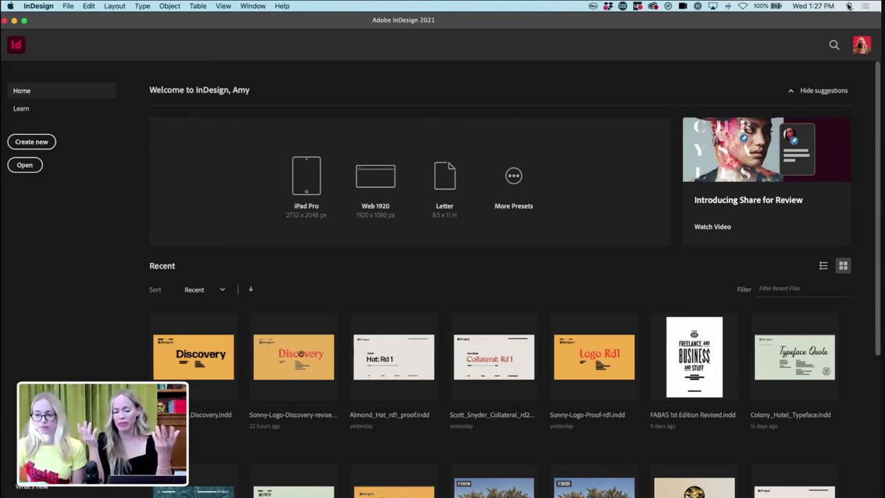
- Open the recent proof Almond_Hat_rd1_proof.indd, skip replacing its missing fonts, and view its opening pages
left_click(399, 360)
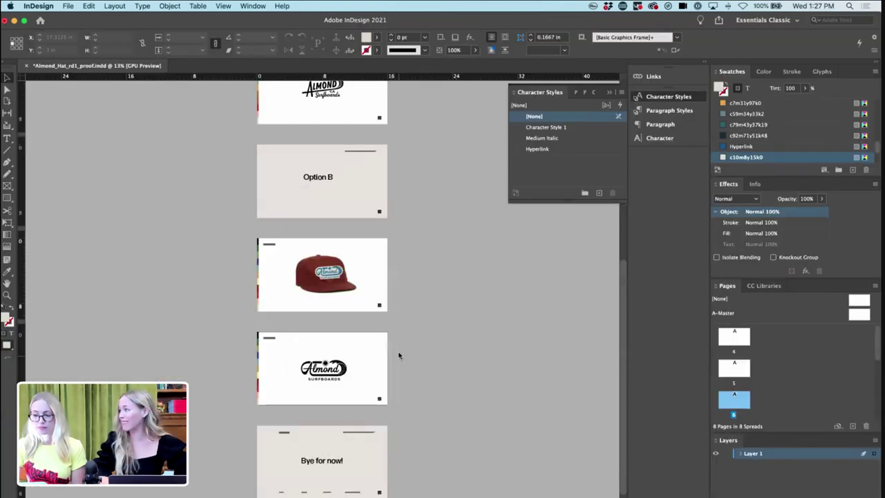
left_click(529, 343)
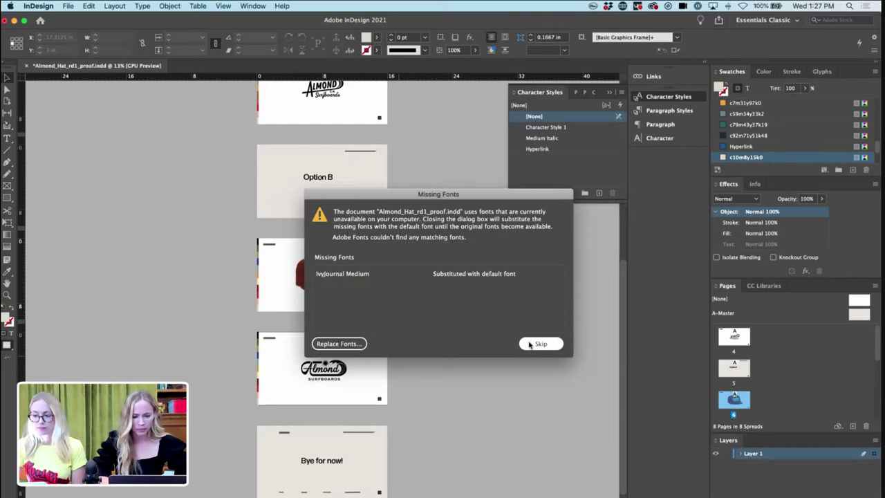
scroll(270, 125, "up", 8)
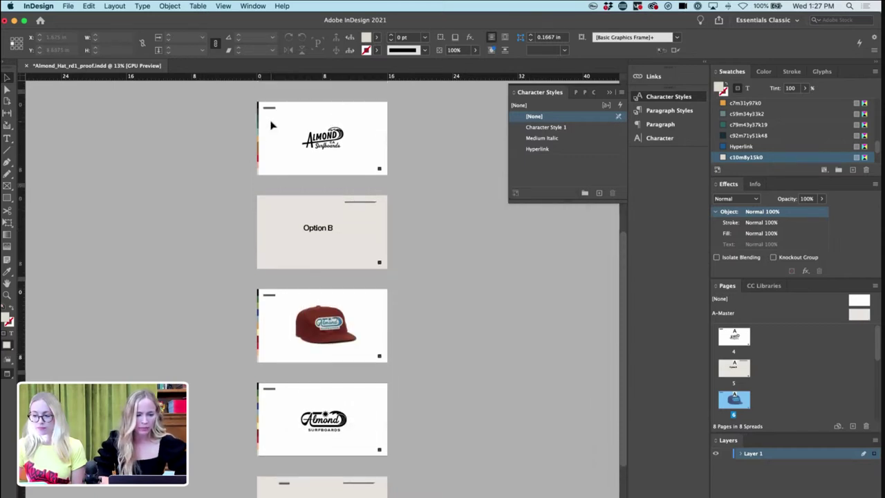
key("super+equal")
scroll(271, 124, "up", 5)
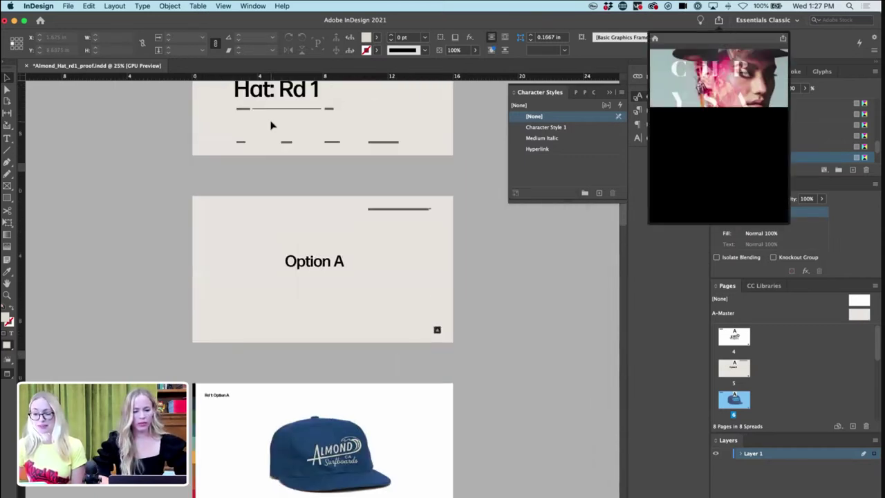
- Start saving the proof as a new copy named GREEN_Room_logo_proof_v1.indd
left_click(68, 6)
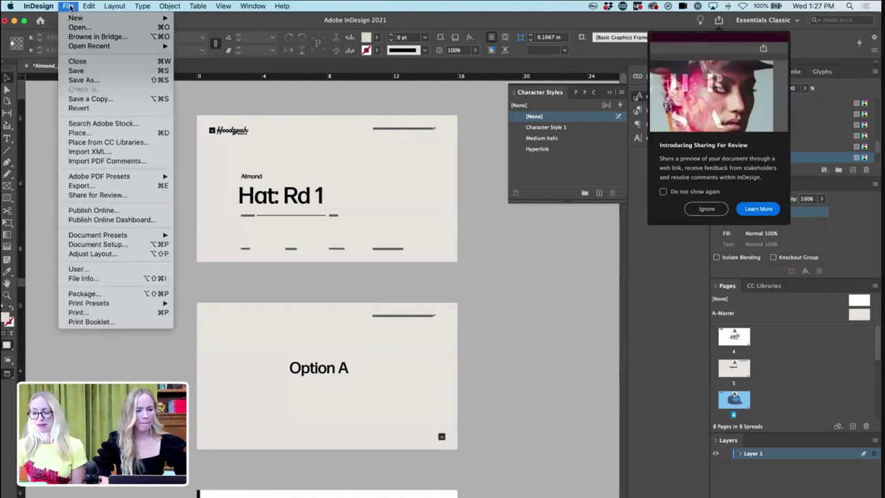
left_click(82, 81)
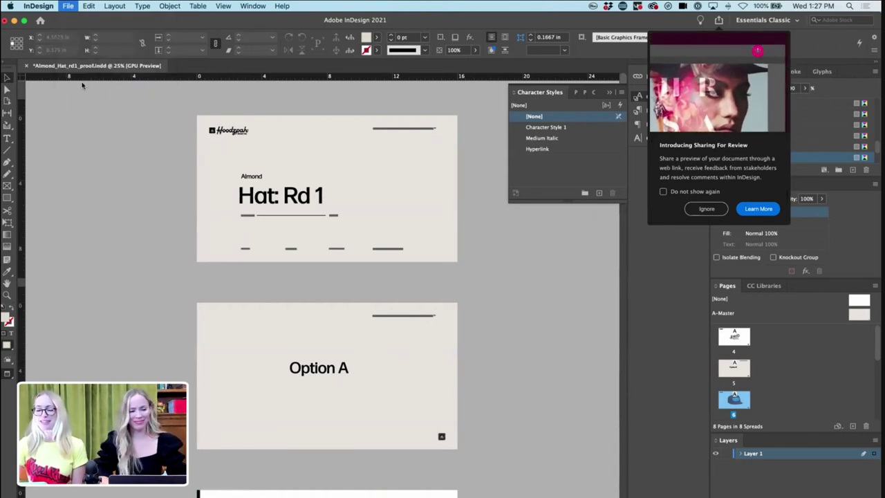
key("Right")
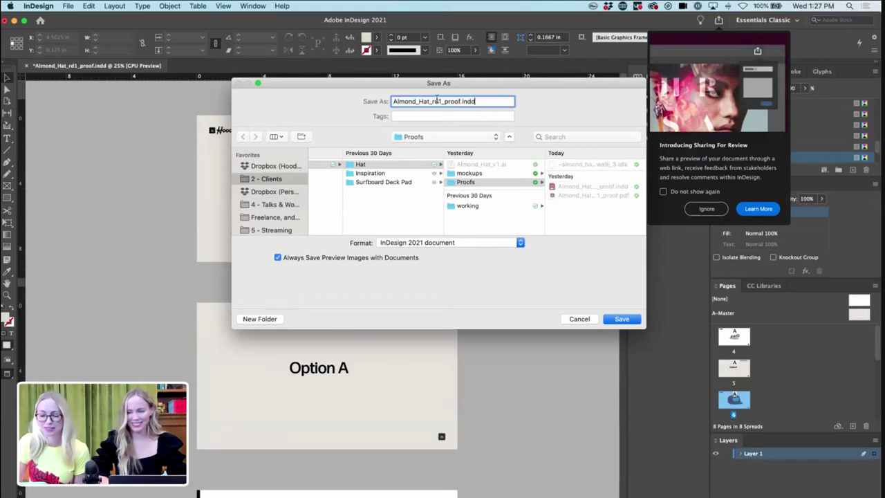
left_click_drag(441, 102, 393, 102)
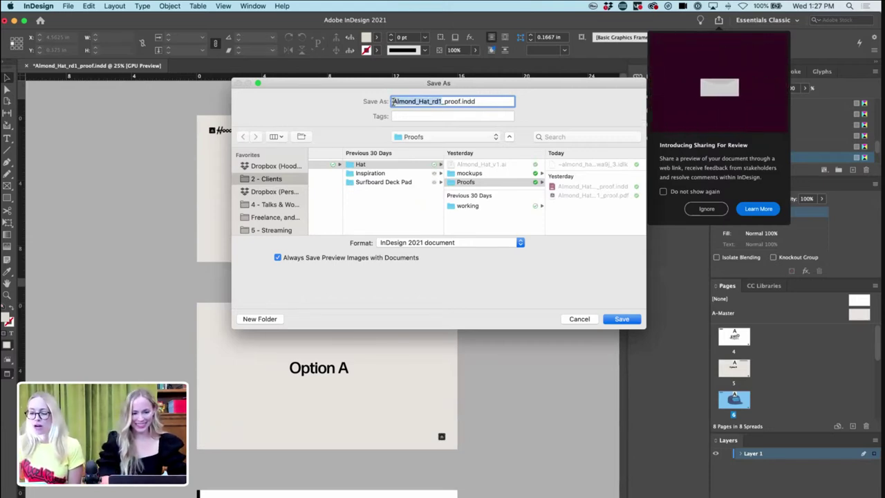
type("GREEN_")
type("Room_logo_")
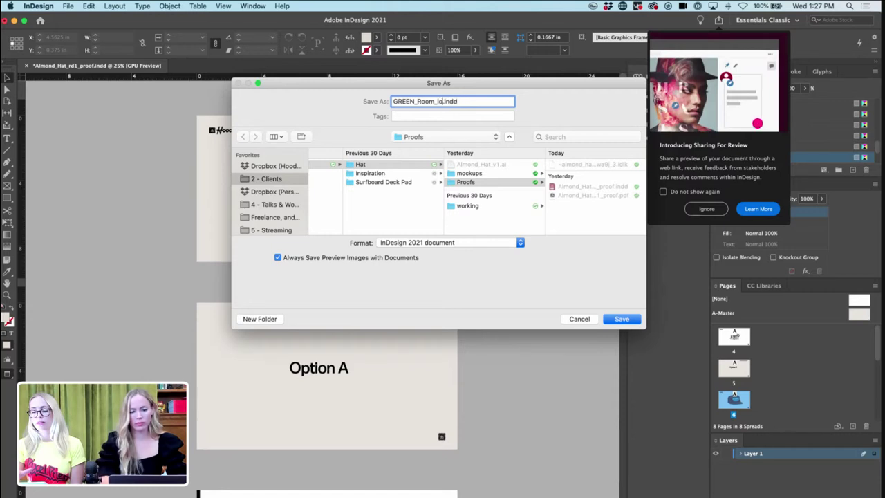
type("proof")
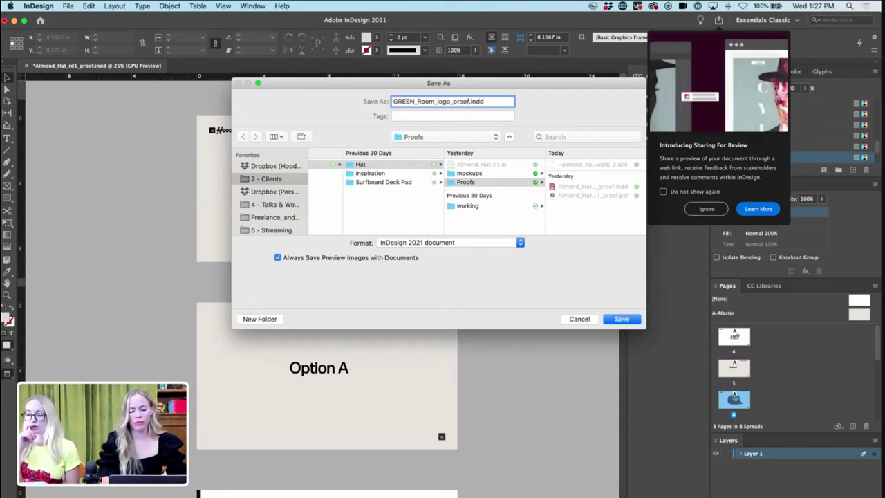
type("_v1")
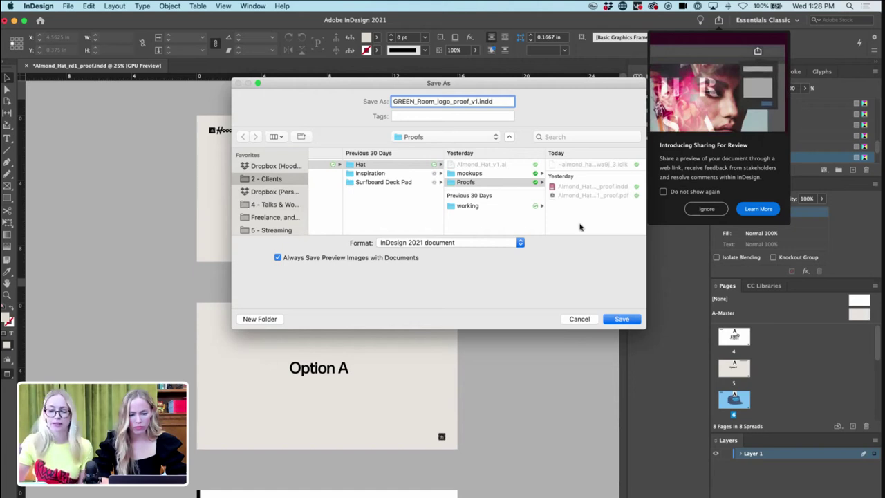
- Create a Proof folder inside the Day 1 - Logo client folder and save the renamed InDesign document there
left_click(433, 136)
left_click(553, 196)
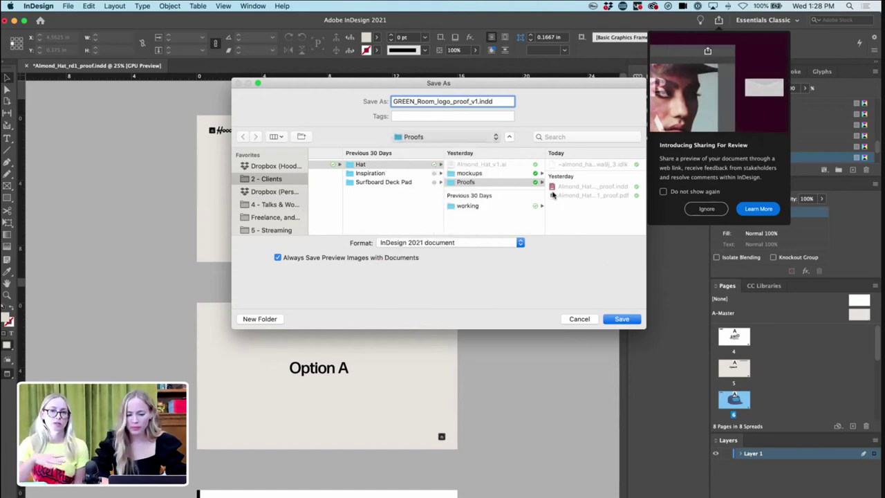
left_click(492, 174)
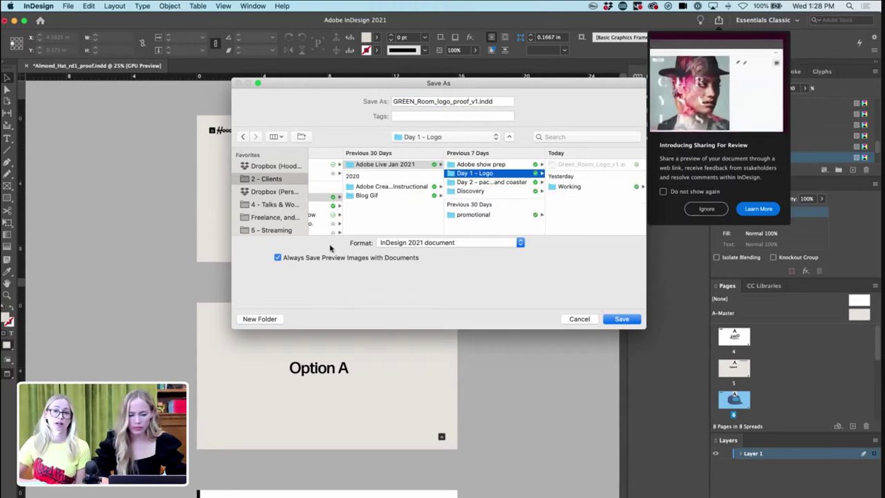
left_click(261, 319)
type("Proof")
key("Return")
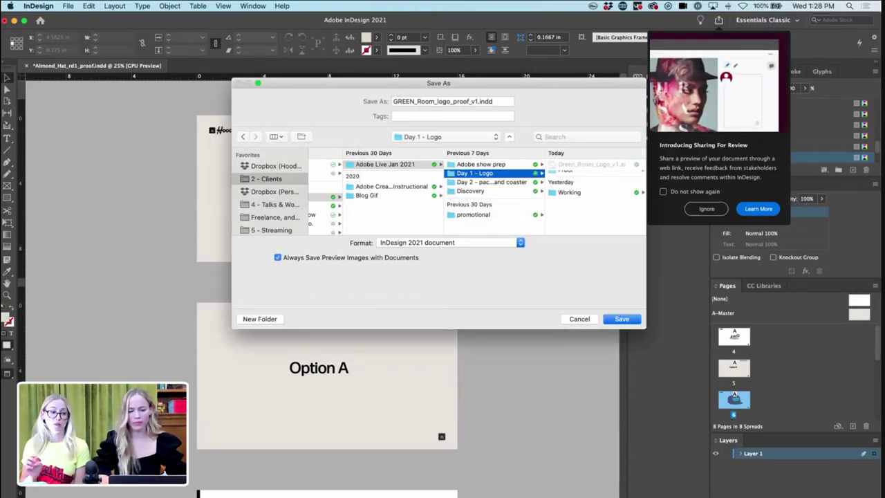
left_click(634, 318)
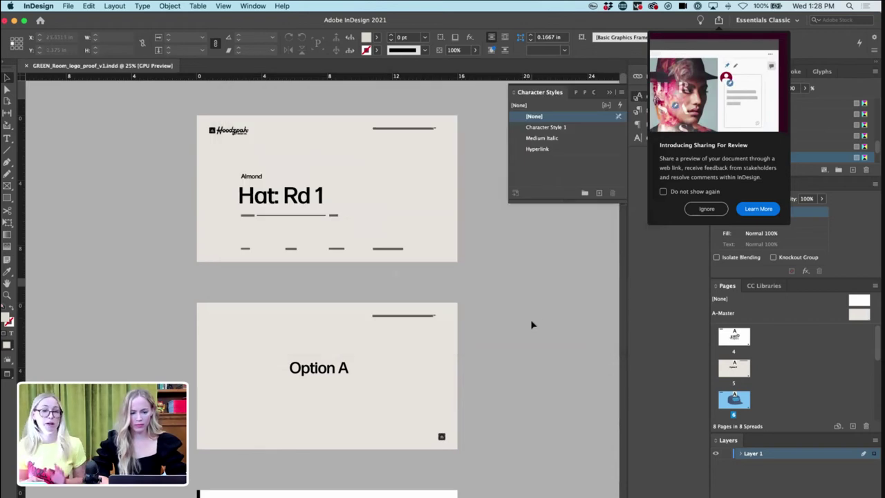
- Replace the cover page's large title with "Logo Round 1"
left_click(275, 196)
double_click(275, 197)
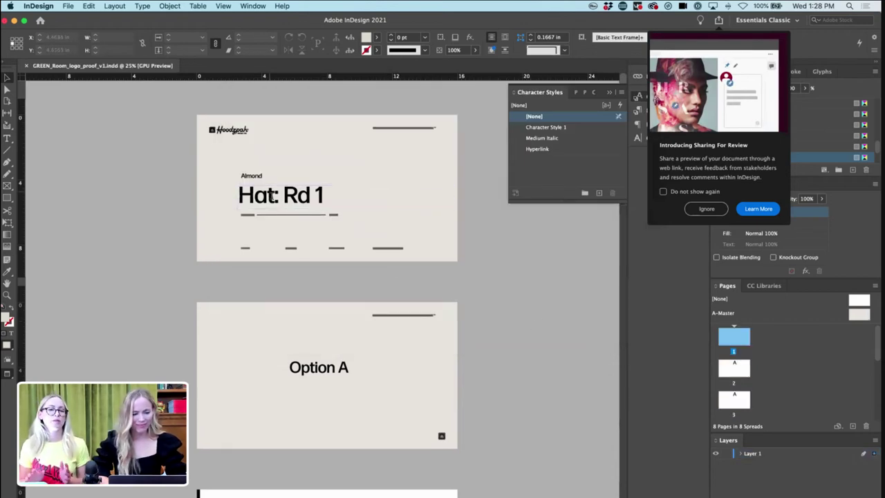
triple_click(276, 198)
key("super+equal")
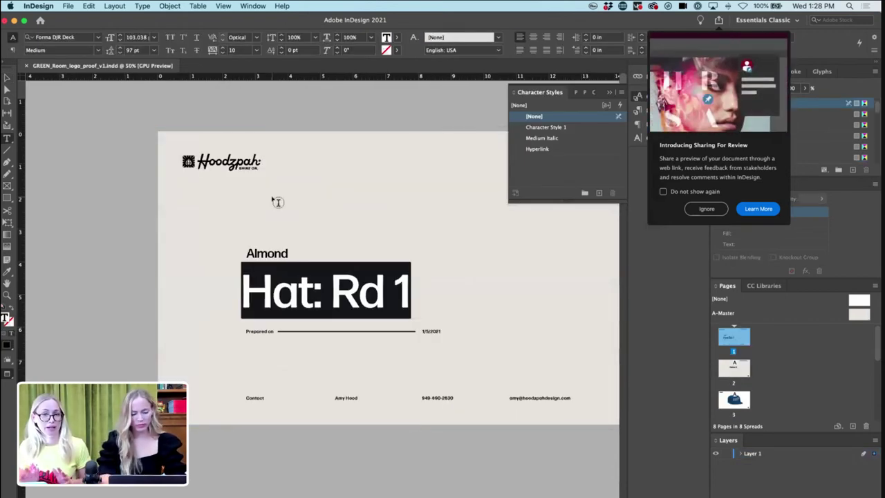
type("Gre")
key("BackSpace")
key("BackSpace")
key("BackSpace")
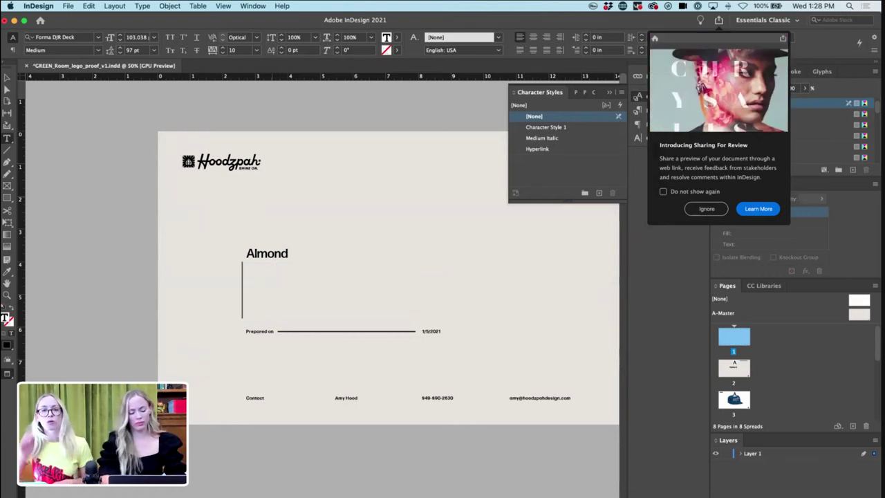
type("Logo Round ")
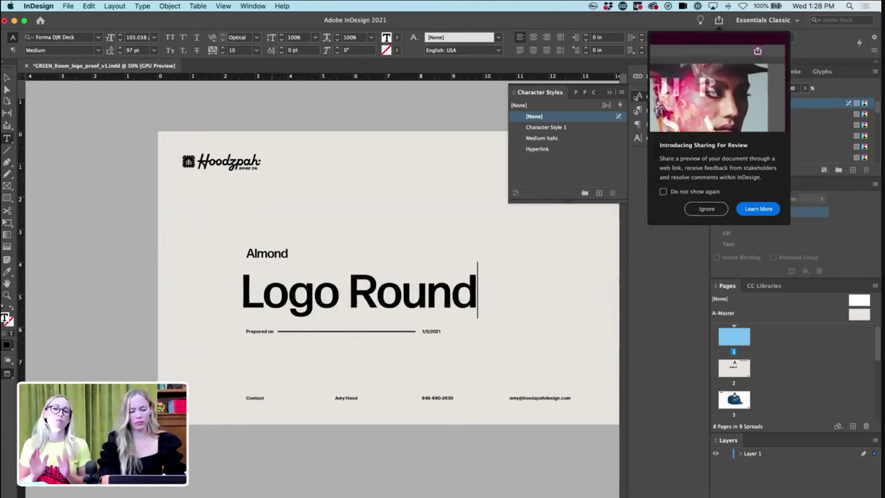
type("1")
- Change the cover's client name to "Green Room Beer" and its prepared-on date to 1/6/2021
double_click(265, 254)
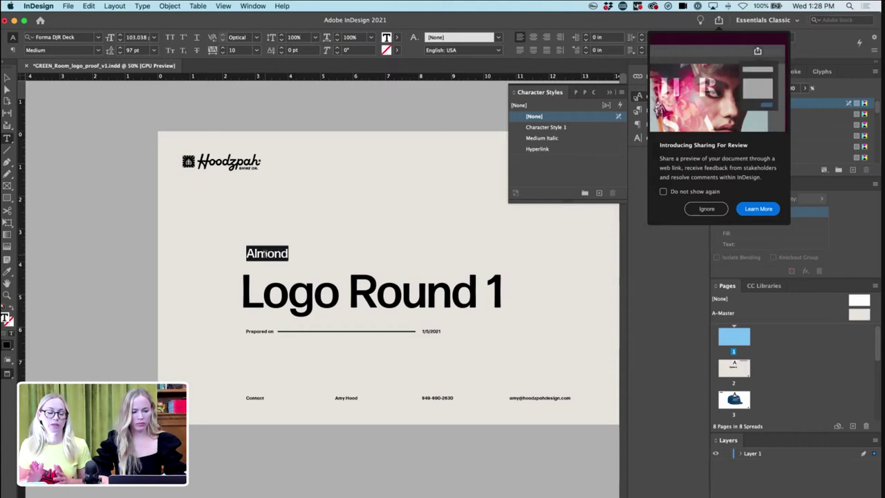
type("G")
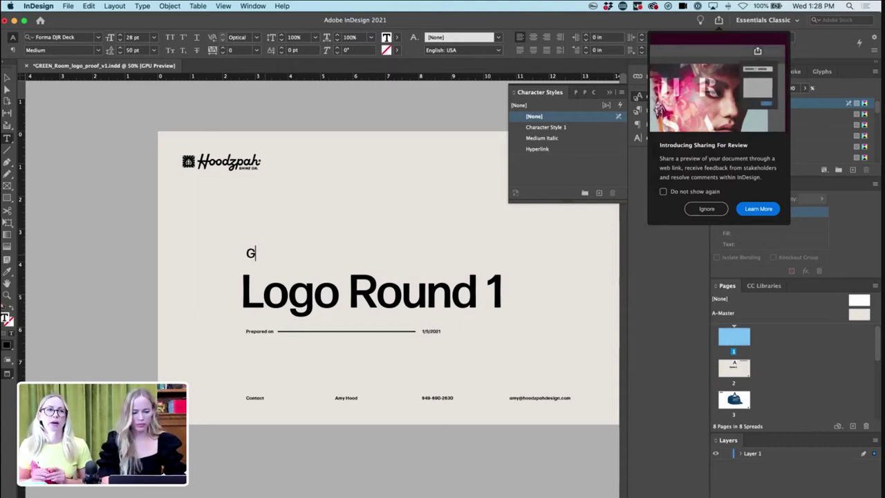
type("reen Room")
key("super+equal")
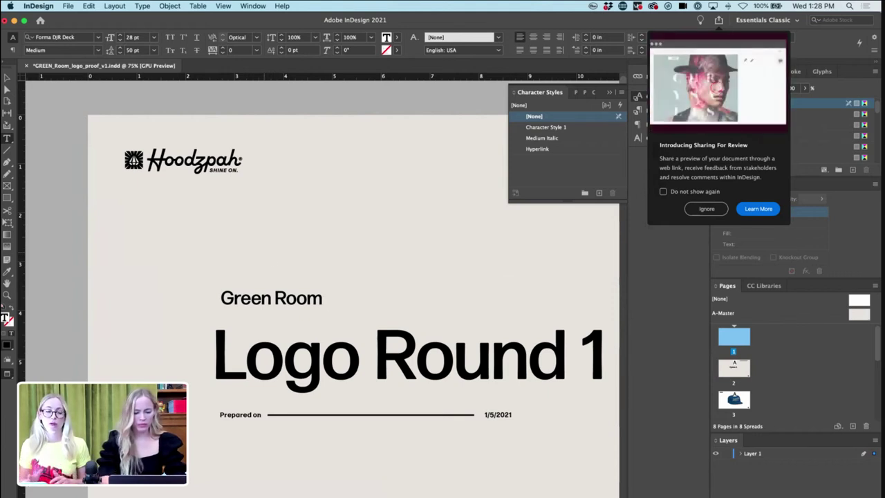
type("Beer")
left_click(491, 415)
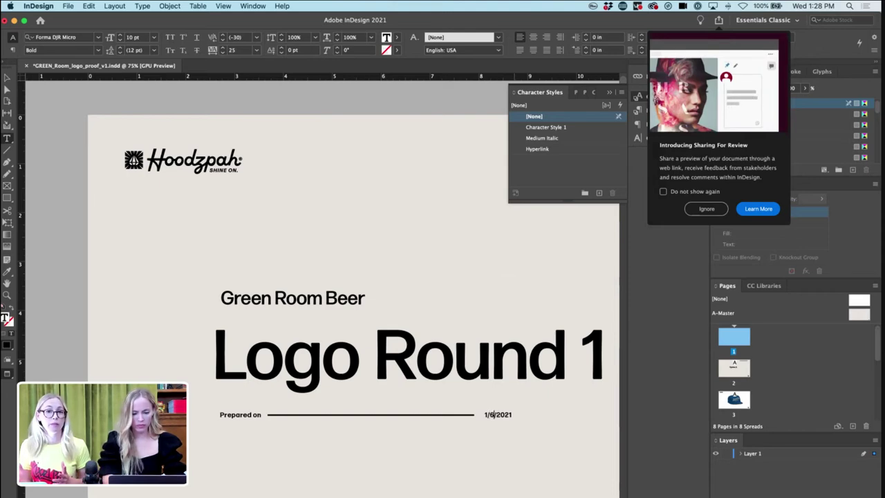
left_click(7, 78)
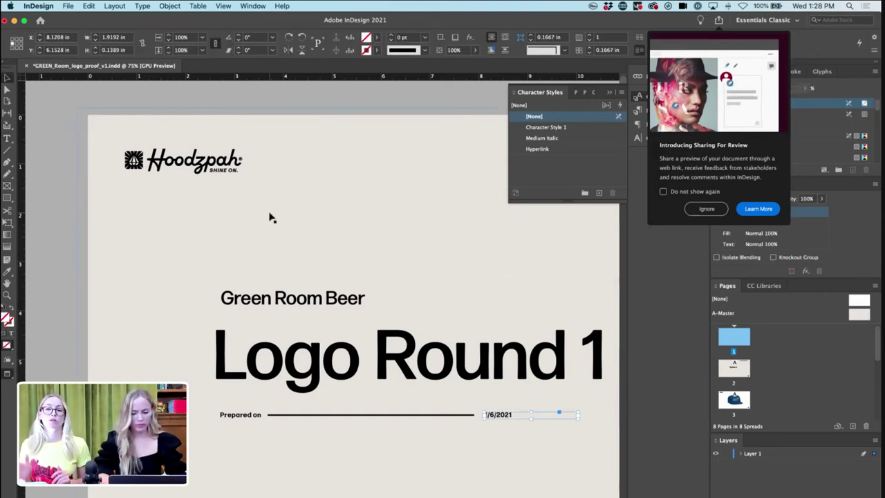
- Delete the blue Almond hat mockup and the vertical color swatch strip from page 3
key("super+minus")
scroll(299, 251, "down", 10)
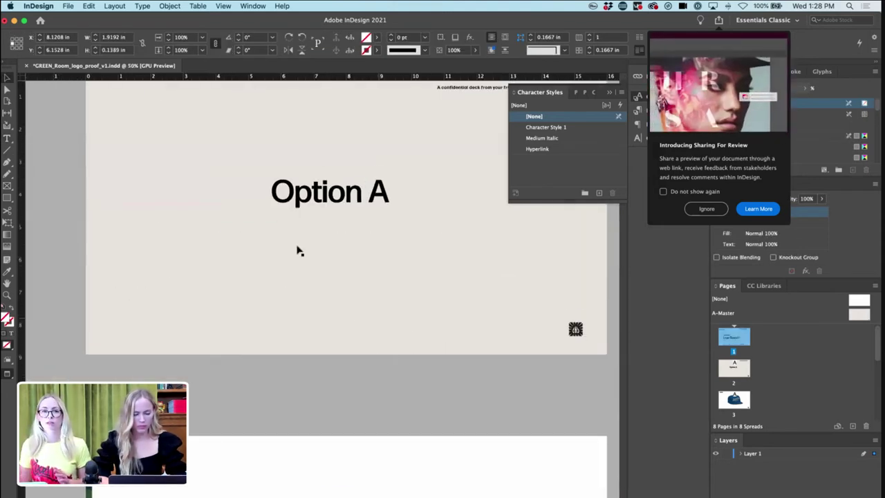
scroll(377, 323, "down", 5)
scroll(378, 329, "down", 2)
left_click(376, 329)
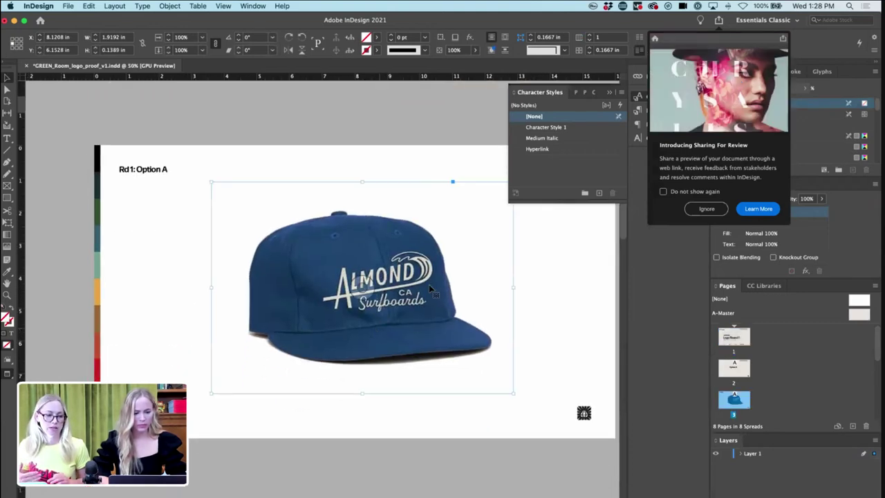
key("BackSpace")
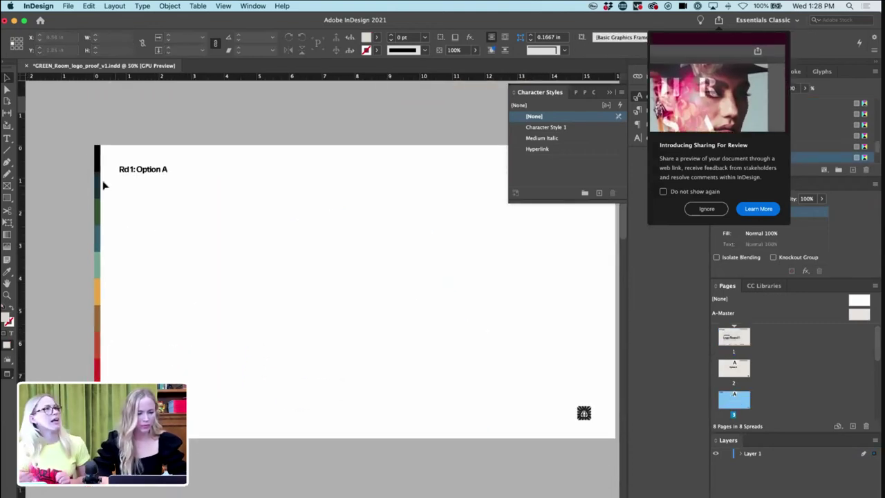
left_click(174, 171)
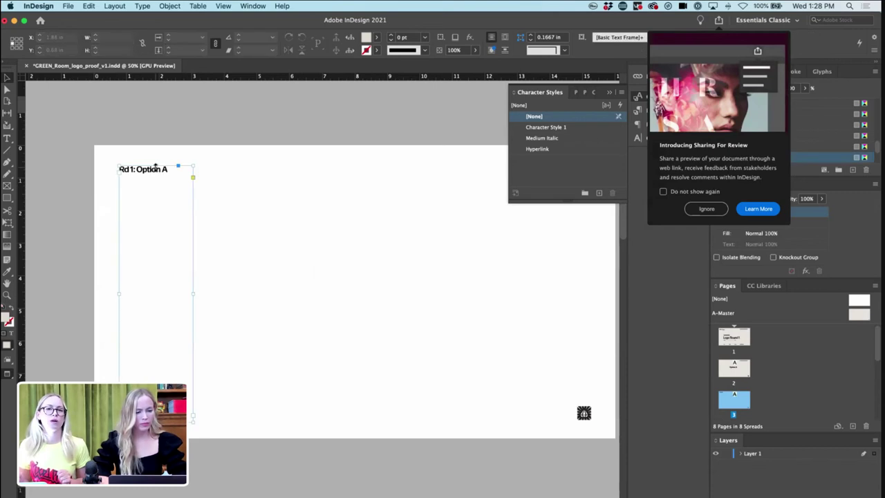
key("super+shift+a")
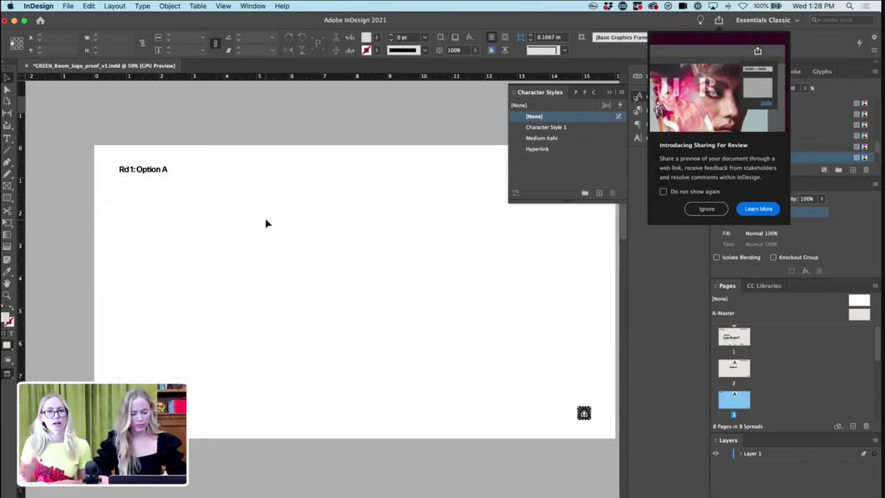
- Place Green_Room_Logo_v1.ai from the Day 1 - Logo folder onto page 3, below the Rd 1: Option A label
key("super+d")
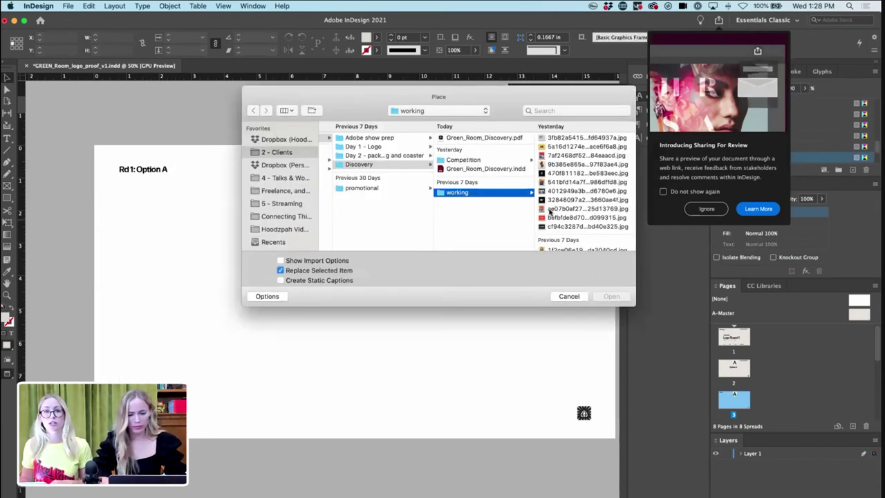
left_click(381, 147)
left_click(495, 138)
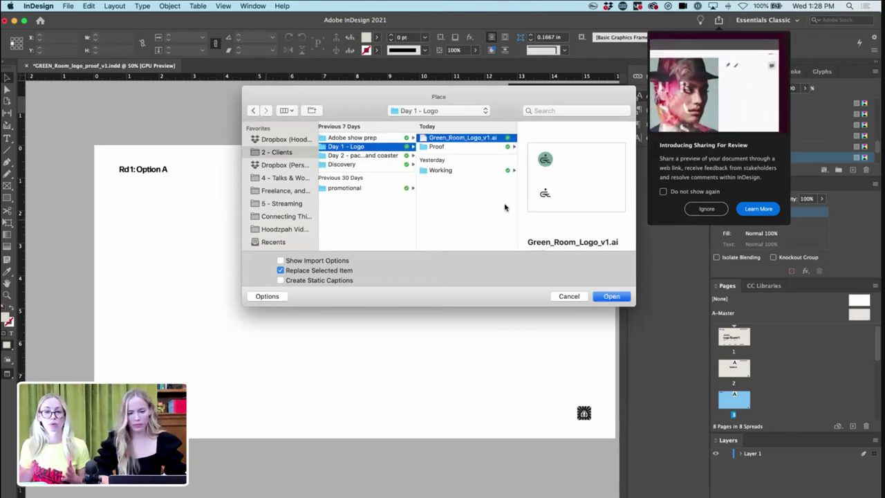
left_click(610, 297)
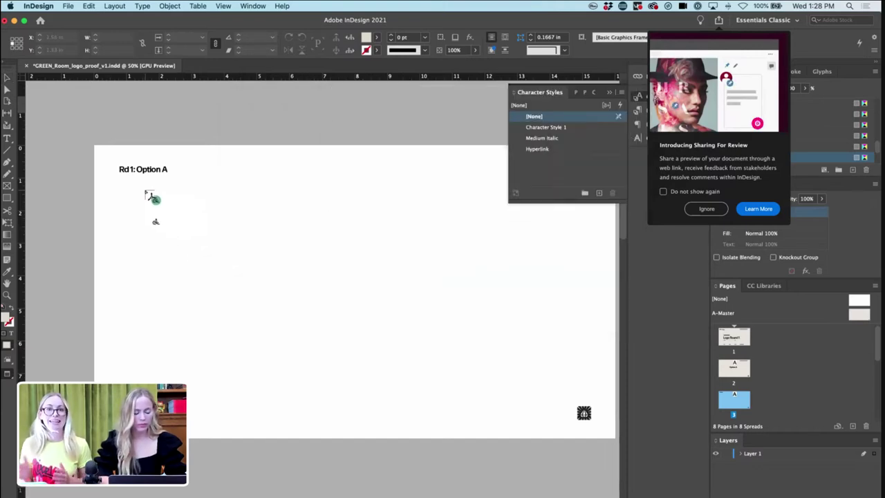
left_click(144, 193)
- Move the placed logo artwork up and to the page's left side, so its frame overlaps the Rd 1: Option A label
key("super+minus")
left_click_drag(361, 255, 375, 239)
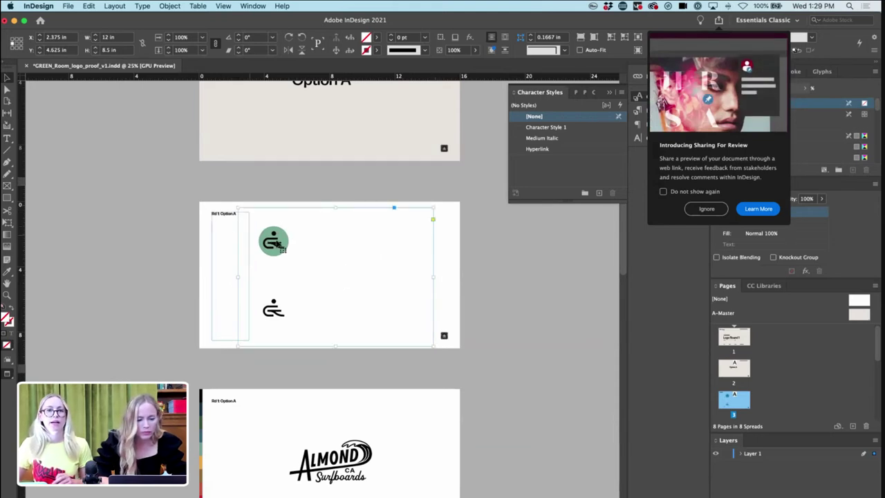
left_click_drag(316, 245, 322, 245)
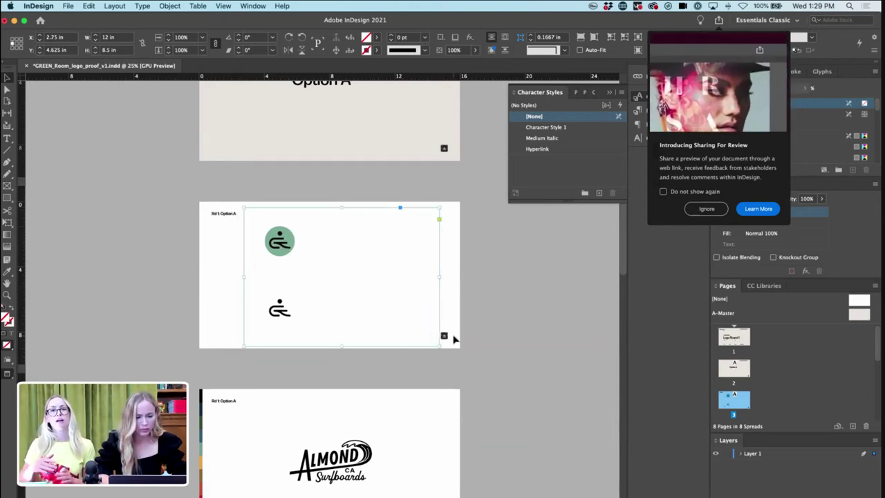
key("super+equal")
left_click_drag(287, 216, 217, 213)
left_click(136, 128)
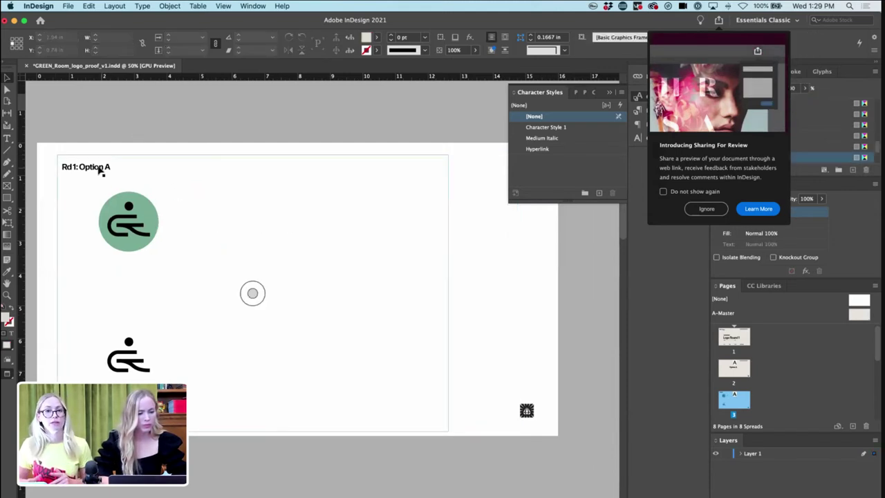
- Move the Rd 1: Option A label to the page's right side and nudge the logo frame to an X position of about 0.49 in
left_click_drag(92, 179, 477, 204)
left_click(173, 189, "shift")
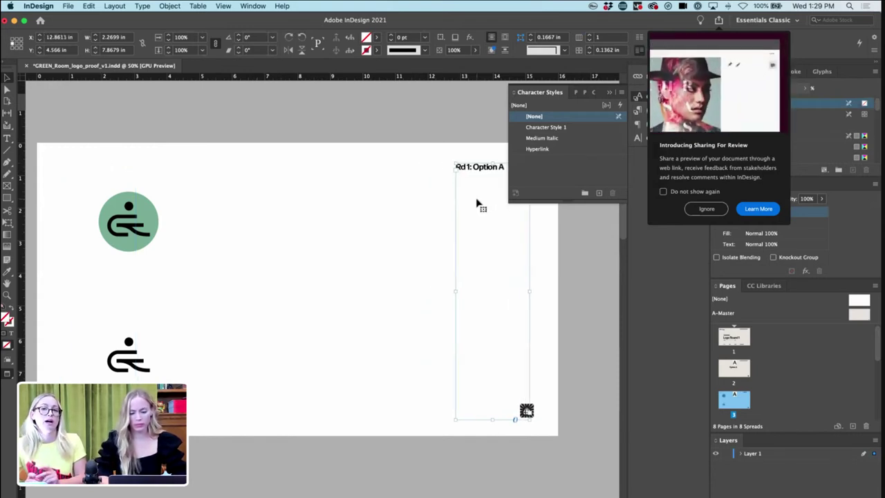
left_click(214, 232)
key("shift+Left")
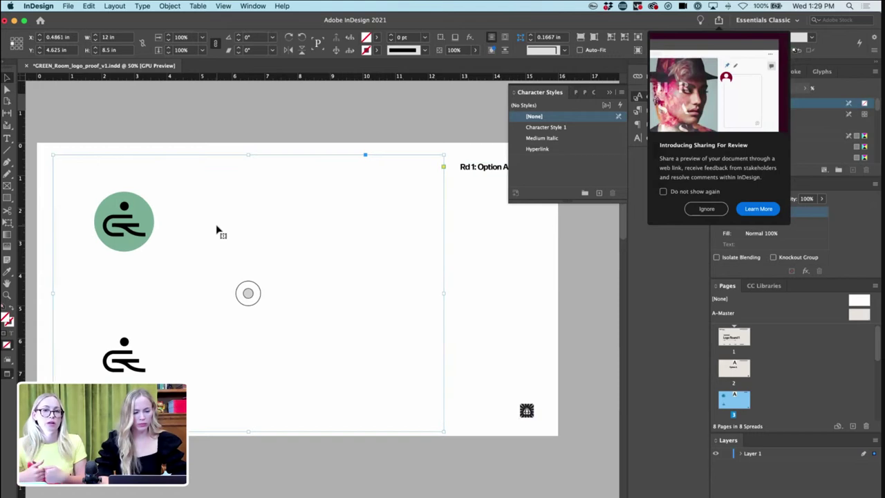
- Replace the selected logo artwork on page 3 with page 2 of Green_Room_Logo_v1.ai, using the import options
key("super+d")
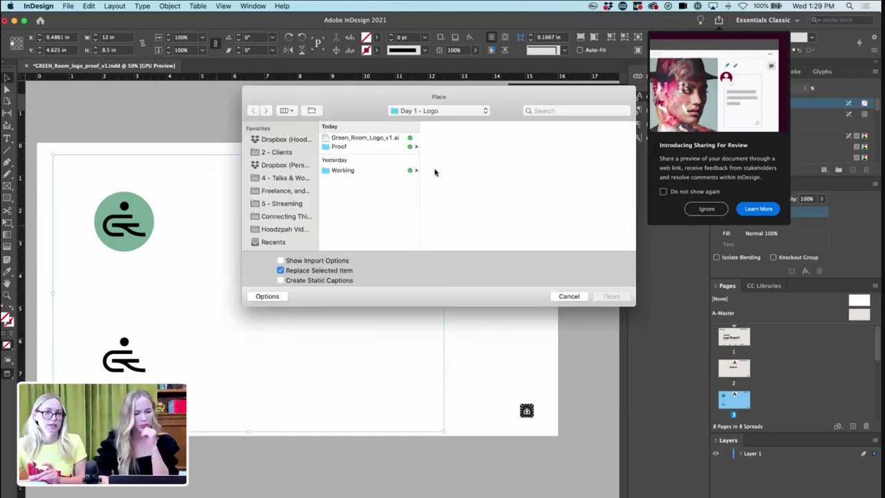
left_click(399, 139)
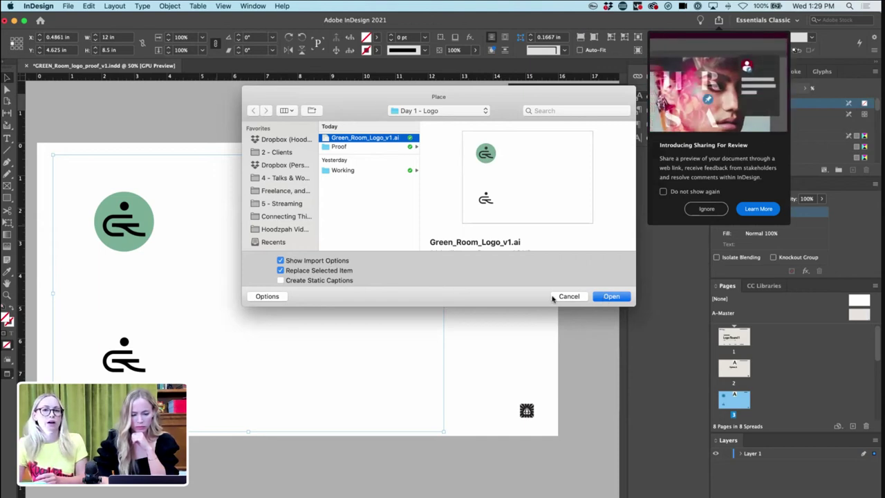
left_click(600, 296)
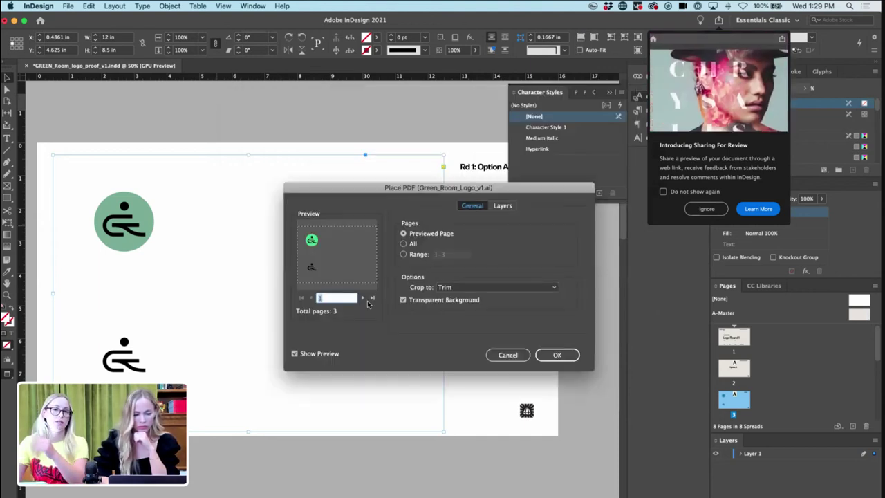
left_click(362, 298)
left_click(556, 356)
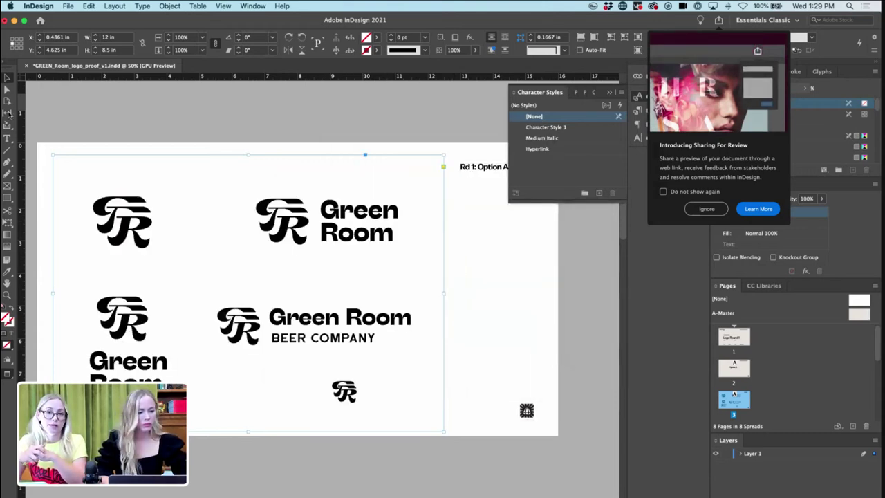
- Add a text label reading "Logo Mark / Avatar" above the first GR mark
left_click_drag(76, 169, 146, 176)
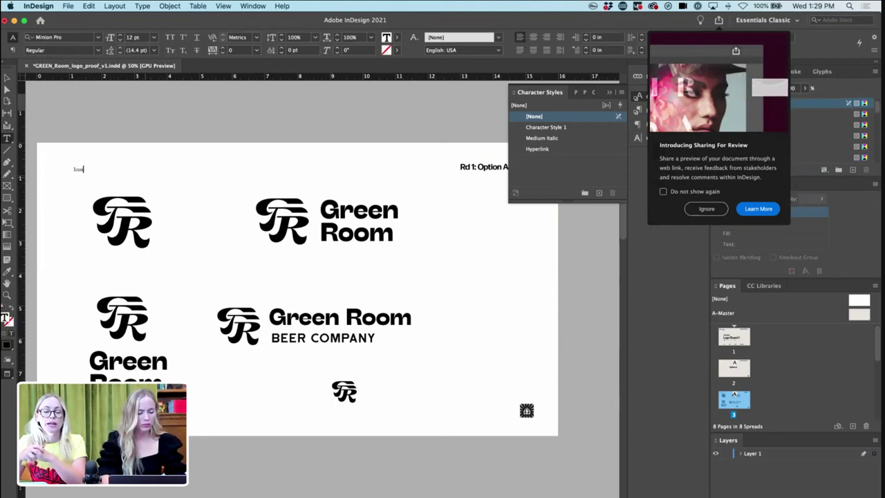
type("Logo Mark/")
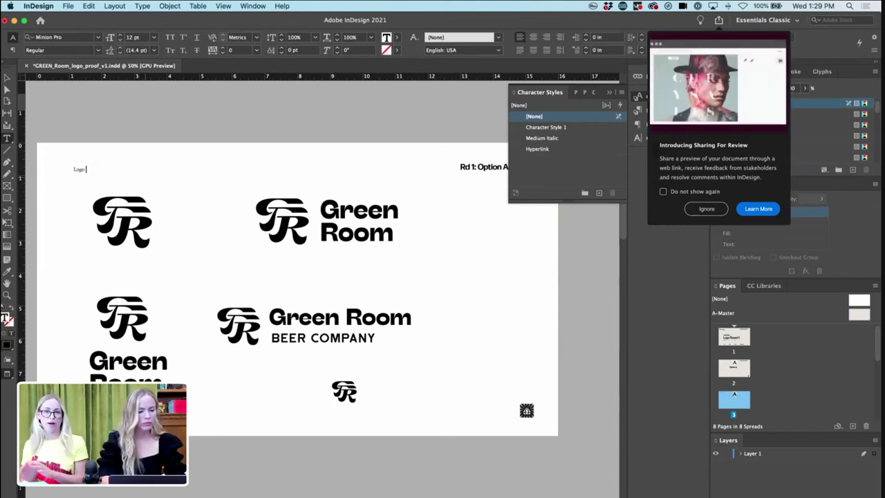
type("tar")
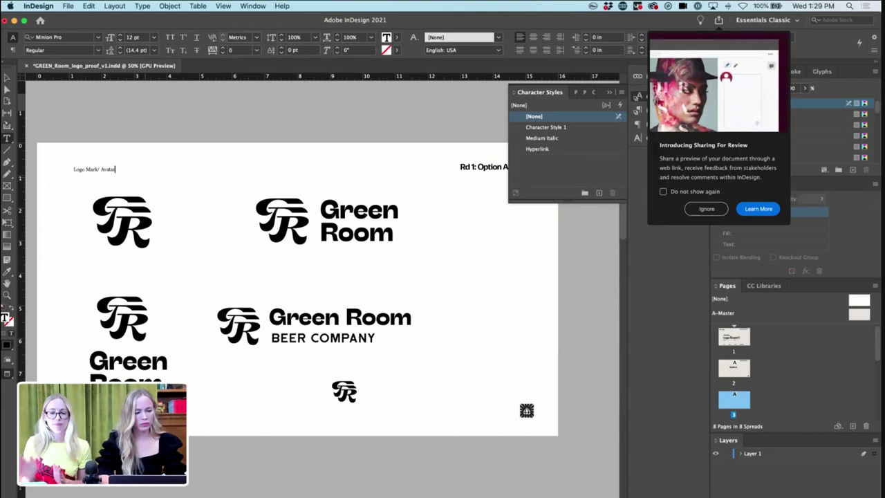
left_click(97, 169)
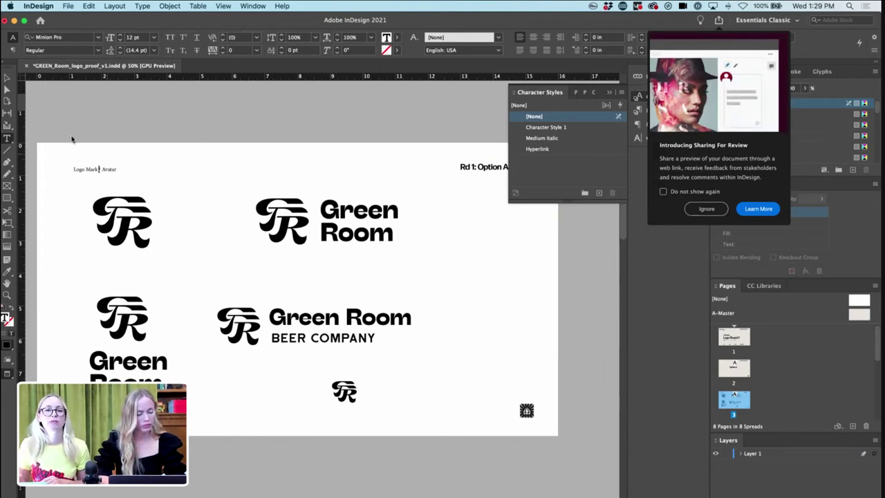
left_click(7, 77)
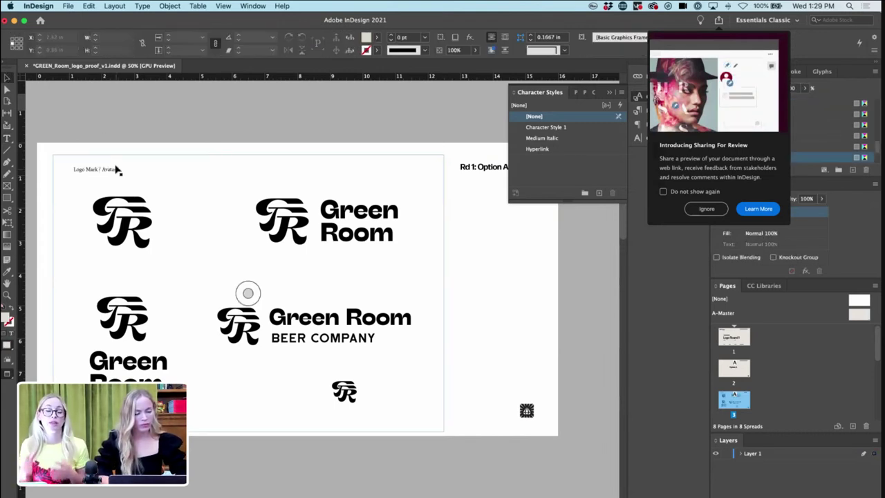
- Duplicate the label above the two-line horizontal Green Room logo and change its text to "Horizontal Logo and Wordmark"
left_click_drag(112, 177, 328, 175)
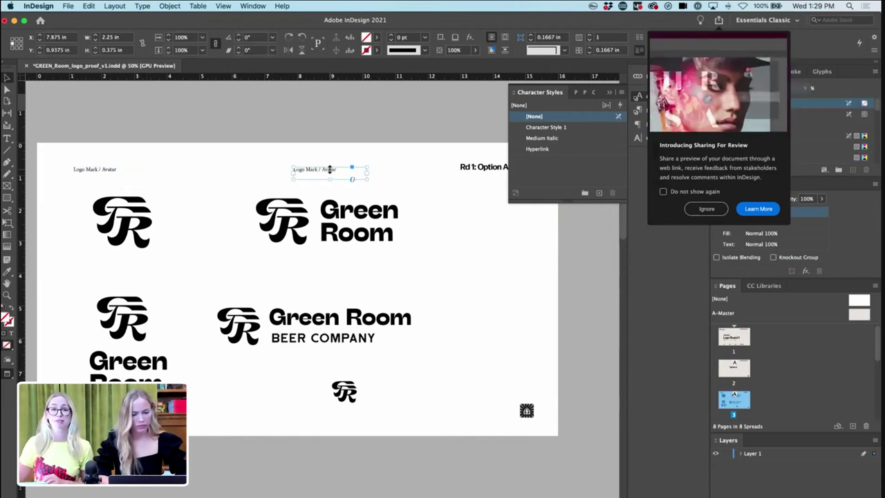
double_click(325, 170)
key("super+a")
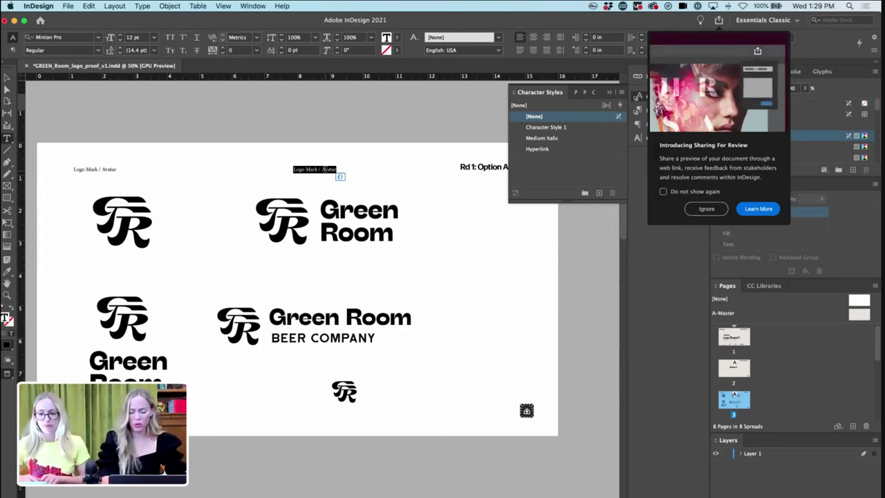
type("Hori")
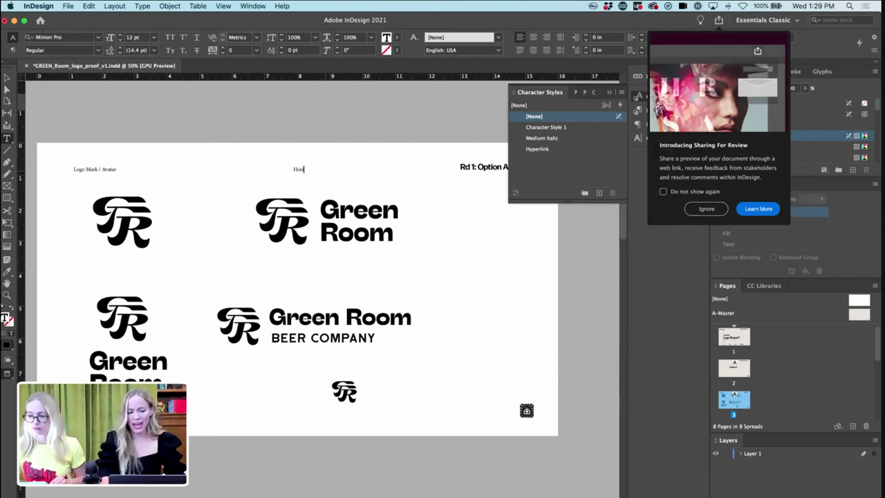
type("zontal")
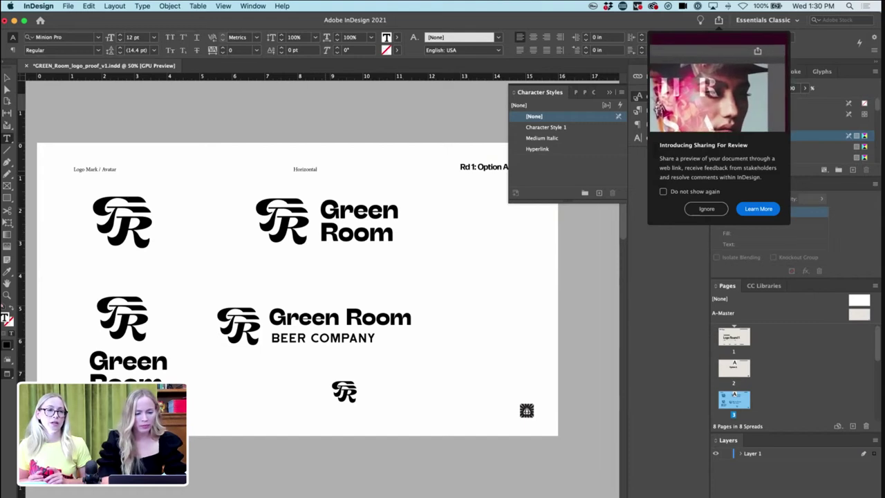
type("Logo and Wordmark")
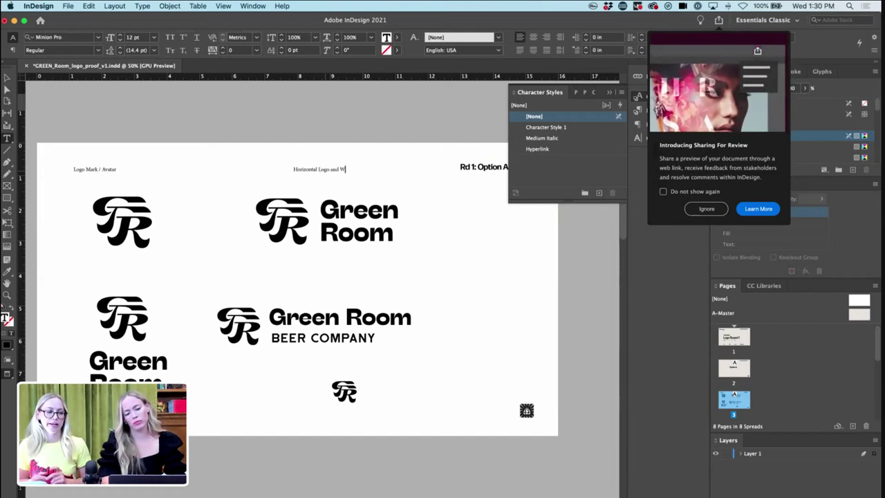
key("Escape")
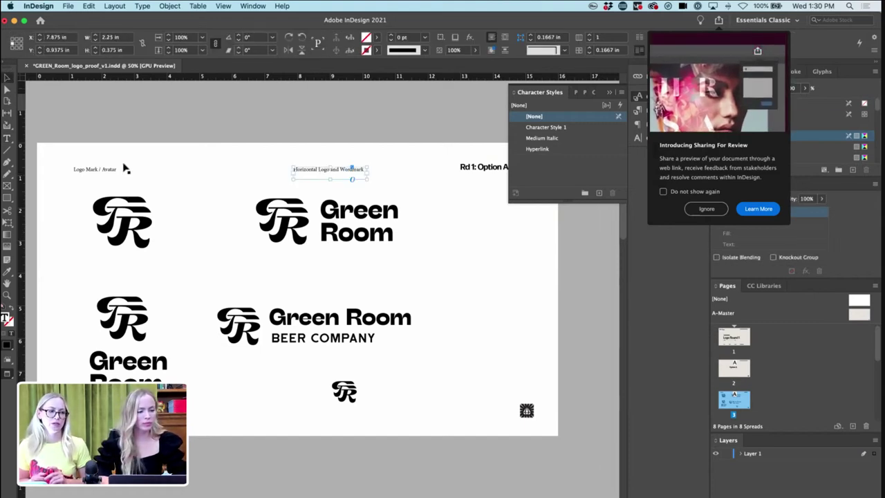
- Duplicate the Logo Mark / Avatar label above the stacked logo and change its text to "Stacked Logo and Wordmark"
left_click(110, 171)
left_click_drag(112, 174, 109, 286)
triple_click(102, 281)
type("St")
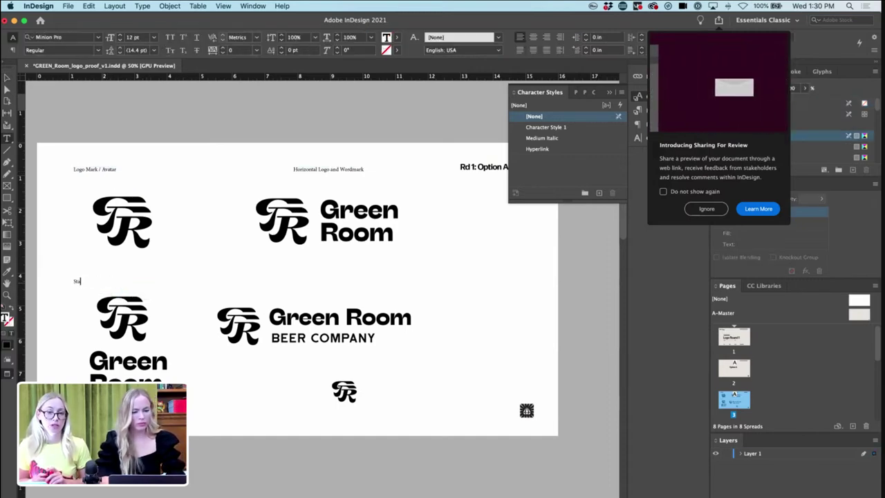
type("acked Logo and Word Mark")
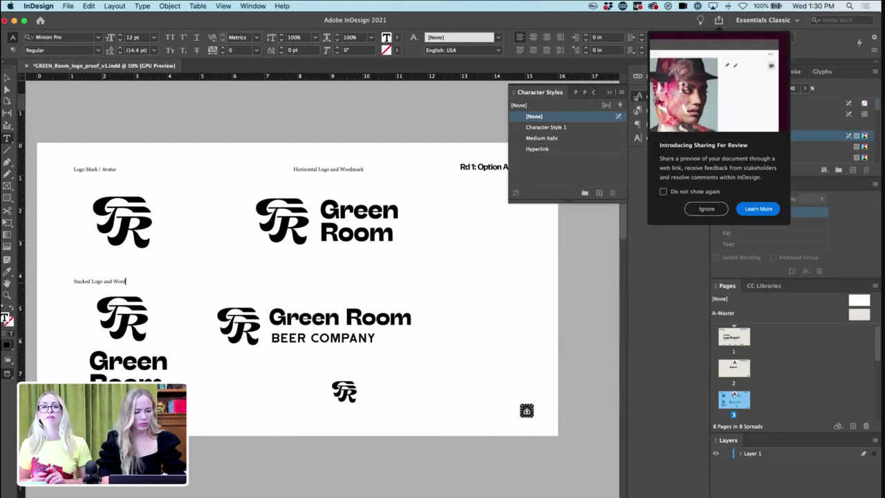
key("BackSpace")
key("BackSpace")
key("BackSpace")
key("BackSpace")
key("BackSpace")
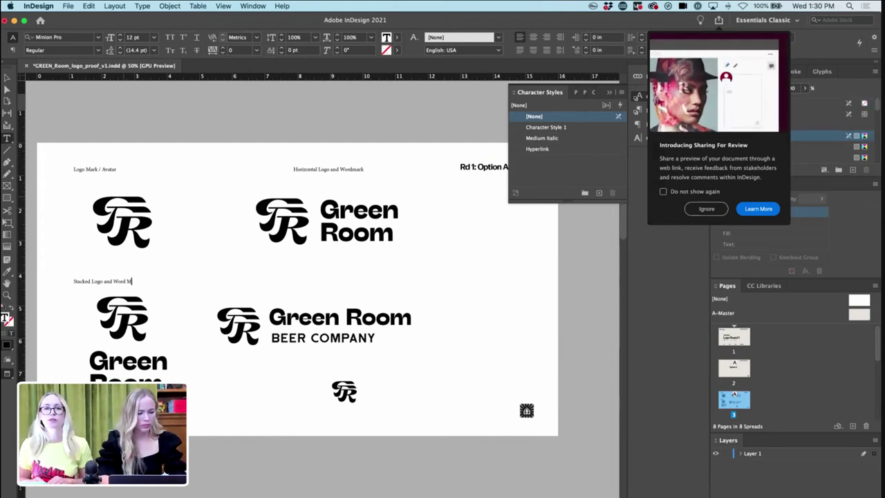
type("mark")
left_click(7, 78)
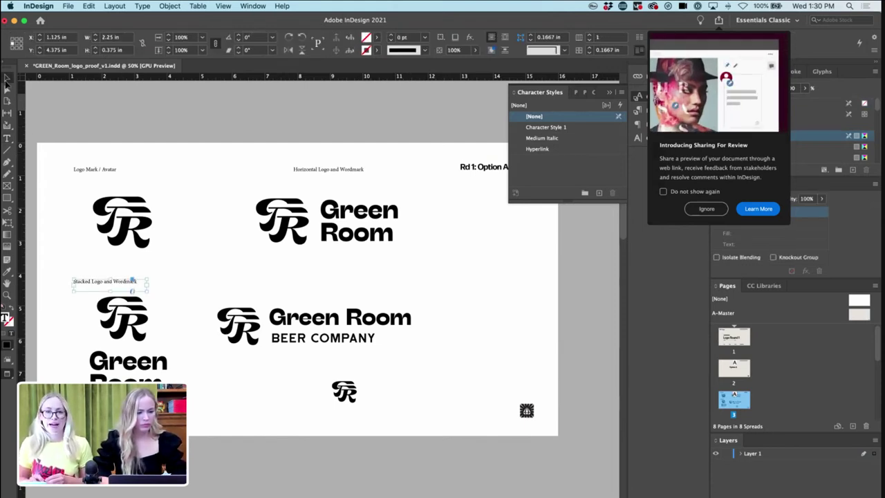
- Duplicate the stacked label above the Beer Company logo, retitle it "Horiztontal Logo and Wordmark Alternate", and widen its frame to about 3.125 in
left_click(131, 139)
left_click_drag(126, 286, 336, 284)
triple_click(335, 284)
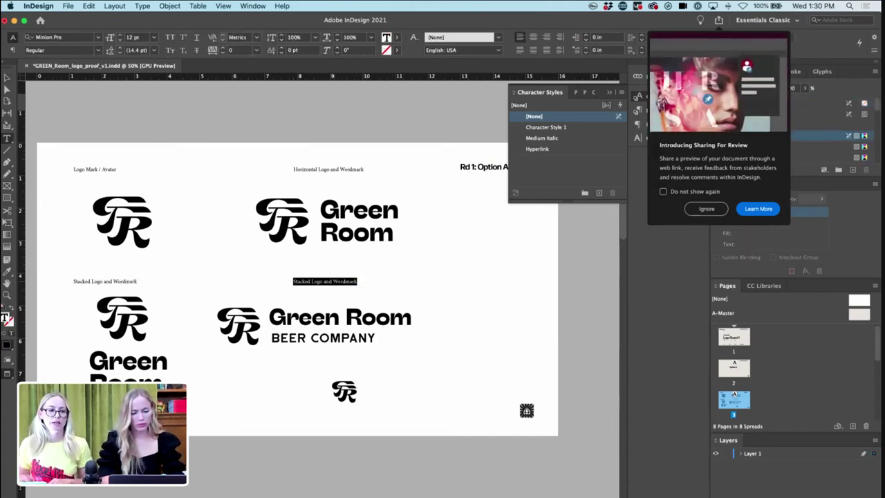
type("Horizontal Logo")
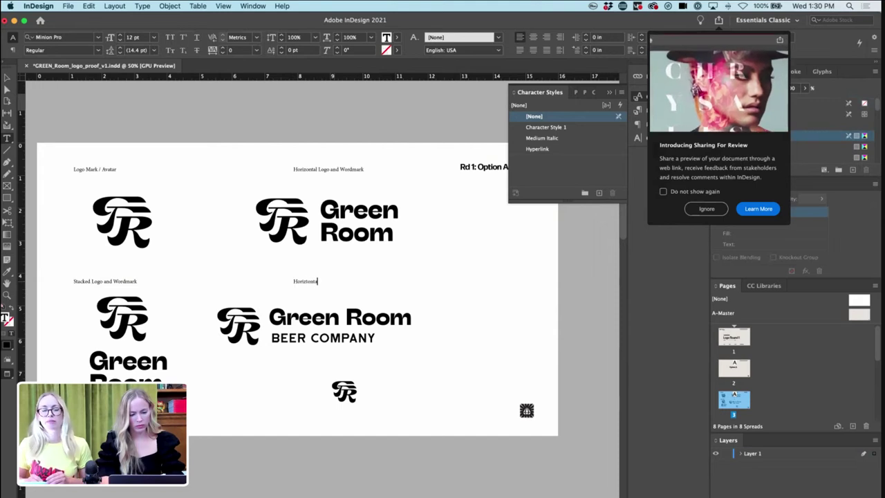
type(" and Wordmark")
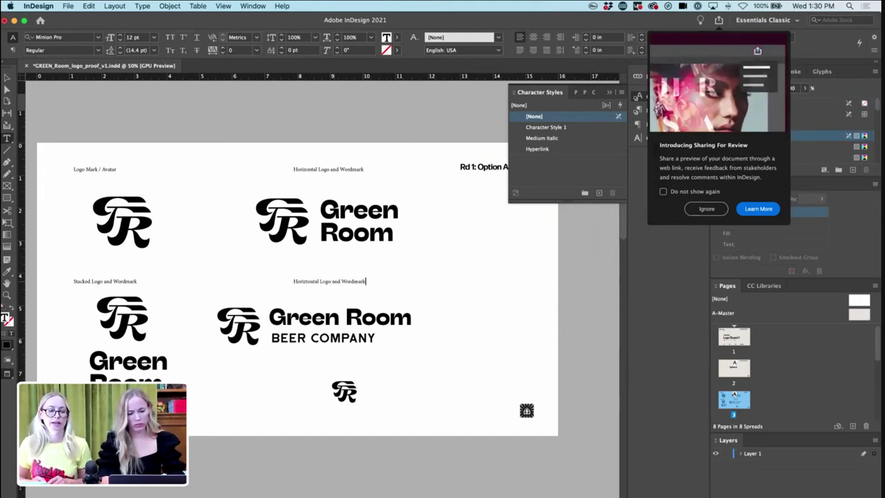
key("Return")
type("Alternate")
key("Escape")
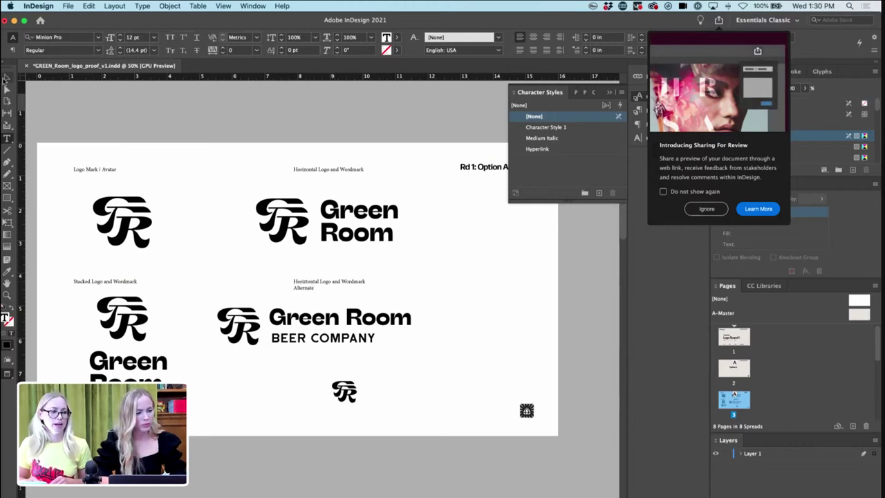
left_click_drag(390, 286, 397, 285)
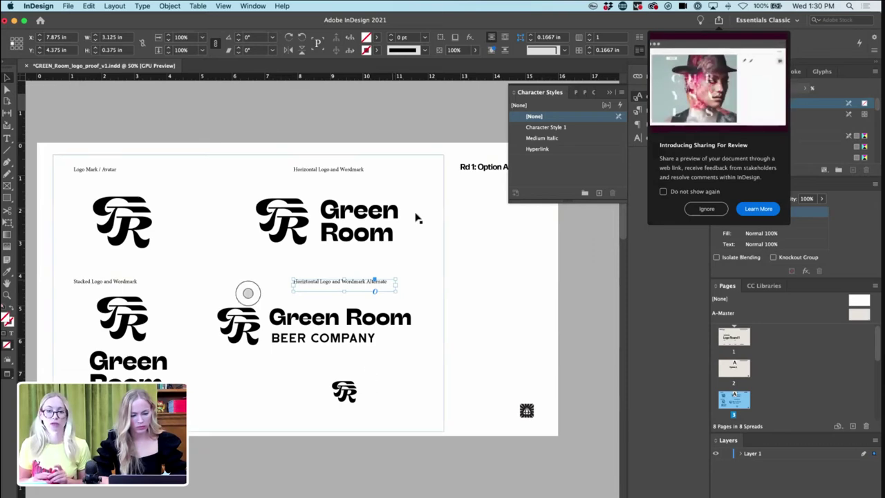
- Duplicate the alternate label above the smallest mark, change its text to "Favicon", and narrow its frame to about 0.875 in over the mark
left_click_drag(381, 286, 381, 365)
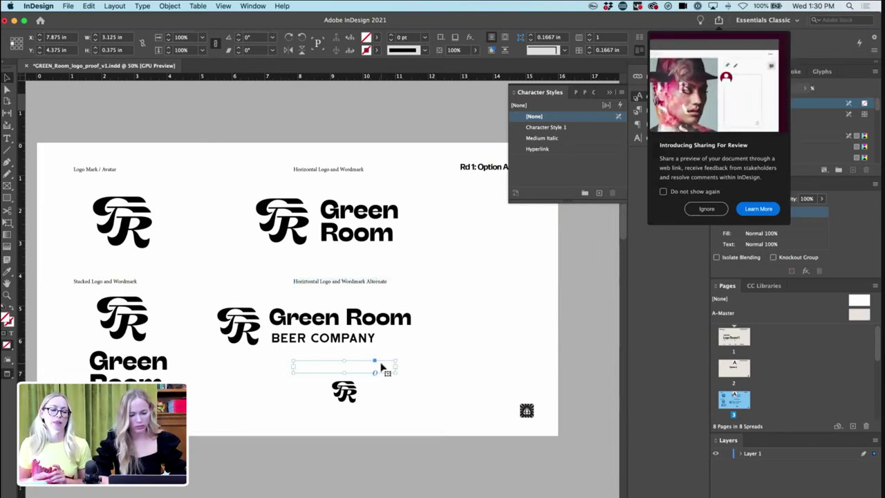
double_click(381, 366)
key("super+a")
type("Favicon")
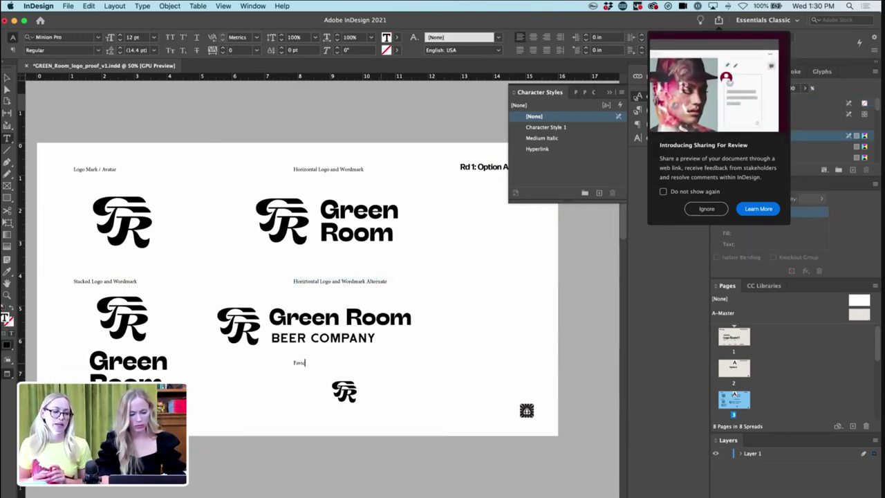
left_click(7, 78)
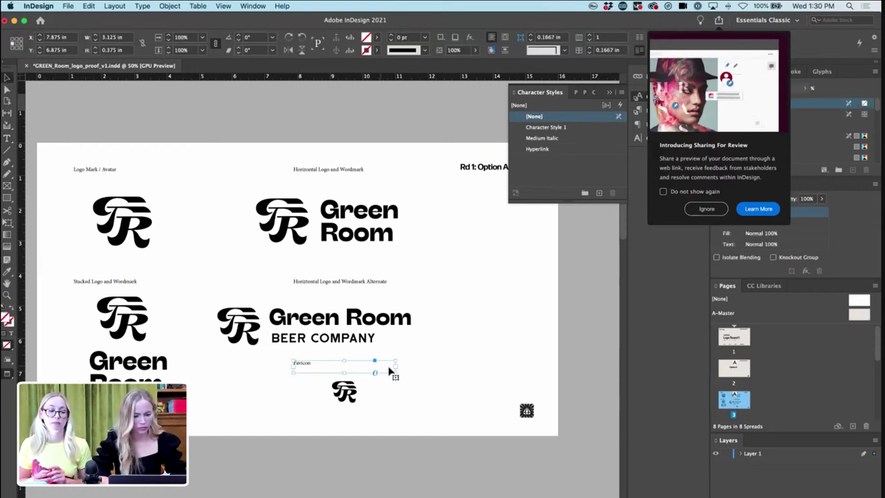
left_click_drag(397, 367, 346, 368)
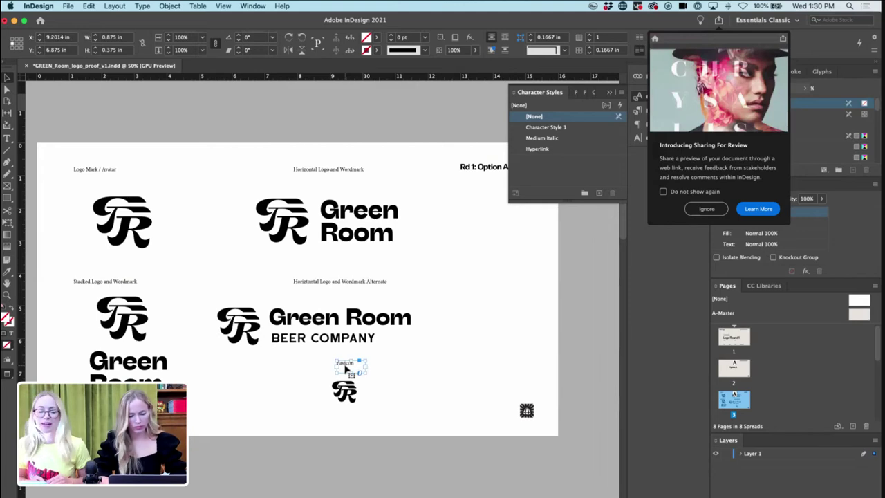
left_click(405, 127)
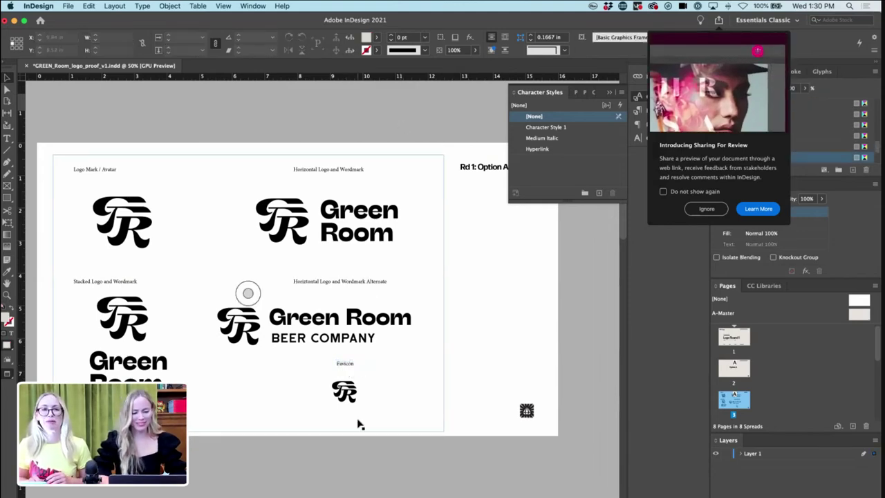
- Select the Rd 1: Option A text frame, collapse the floating Character Styles panel, and dismiss the Introducing Sharing For Review notice
key("super+minus")
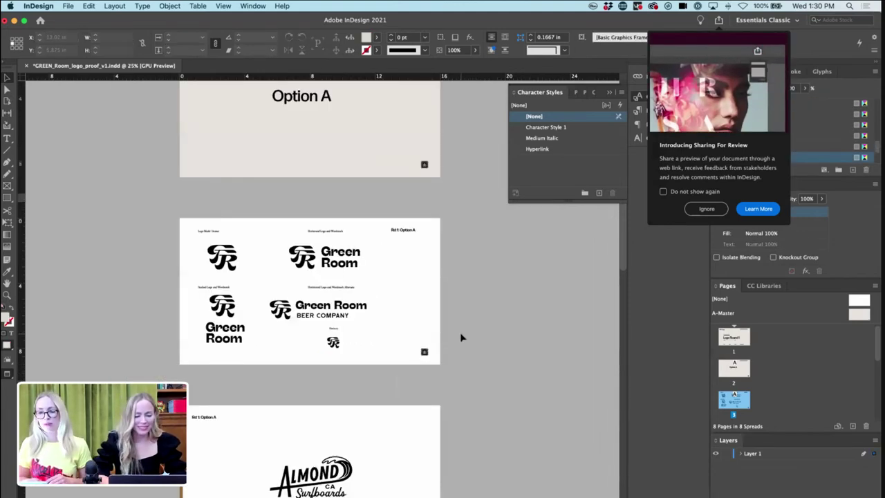
key("super+equal")
left_click(474, 202)
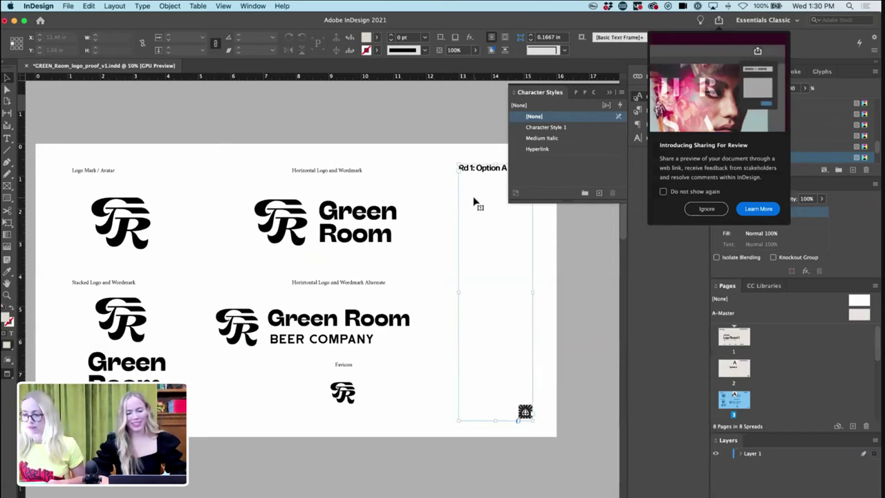
scroll(475, 202, "up", 2)
scroll(475, 202, "left", 2)
scroll(474, 202, "up", 3)
scroll(474, 202, "left", 1)
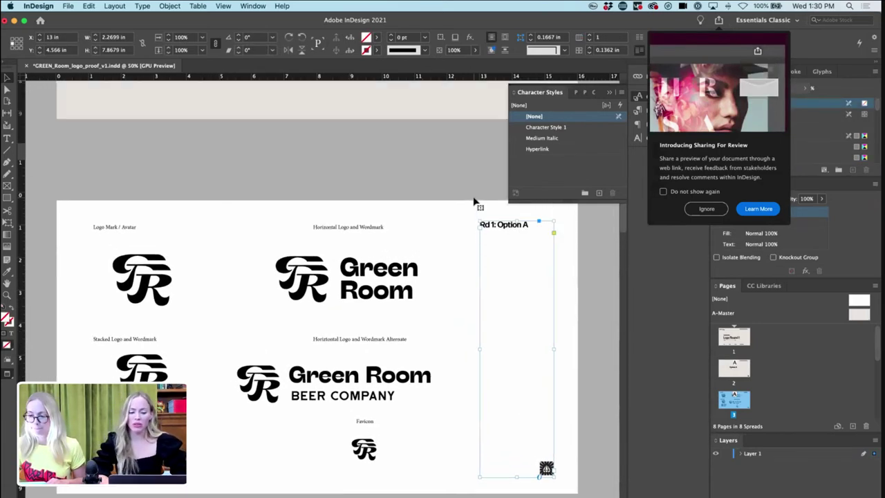
left_click(612, 94)
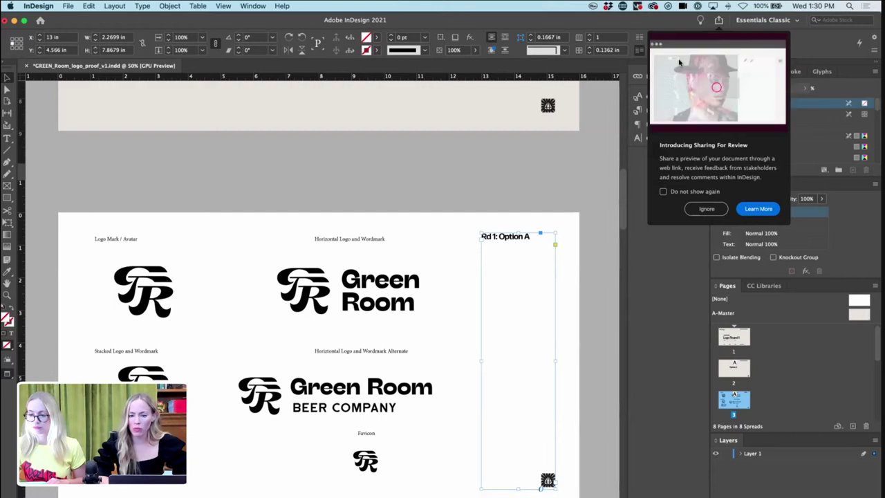
left_click(706, 208)
scroll(547, 277, "down", 3)
scroll(547, 277, "left", 1)
scroll(546, 276, "down", 1)
scroll(546, 277, "left", 1)
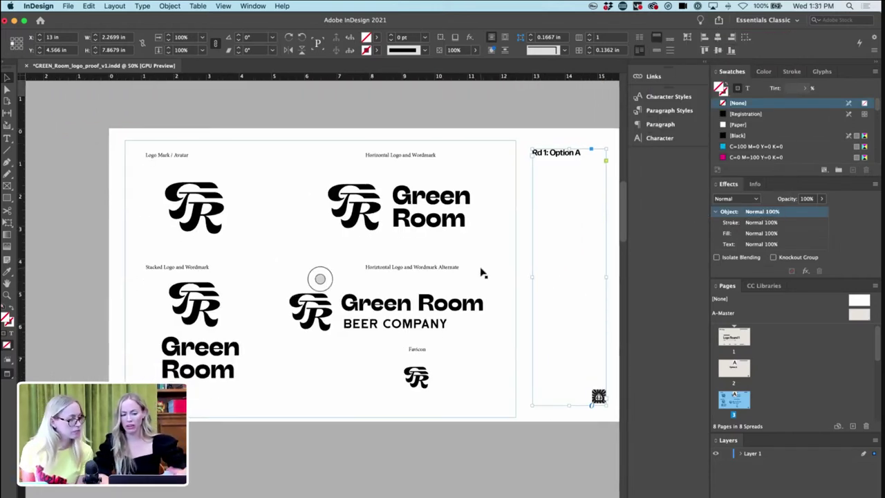
scroll(567, 176, "right", 1)
scroll(567, 176, "up", 1)
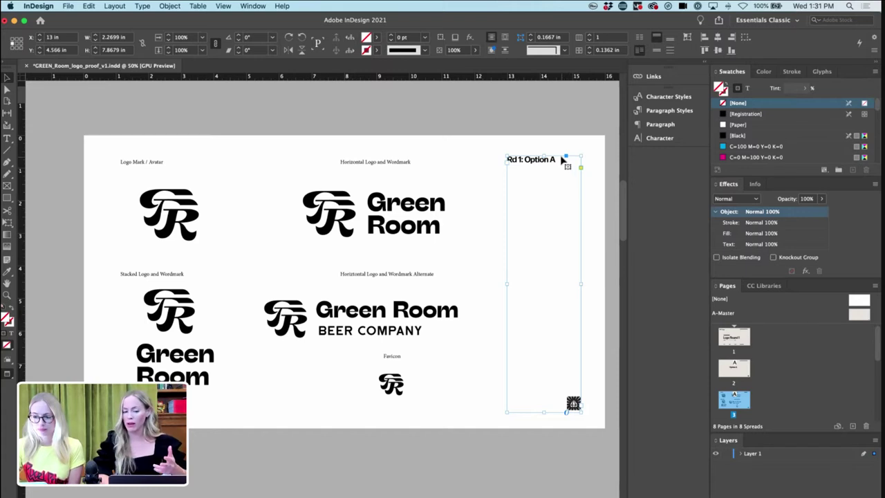
- Add a "Notes:" line below the Rd 1: Option A title in the same text frame
double_click(561, 158)
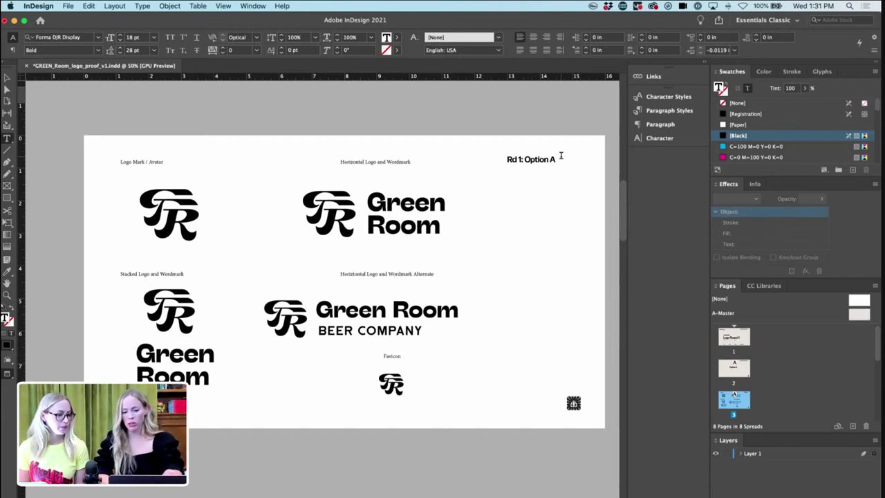
key("Down")
key("Down")
key("Down")
type("No")
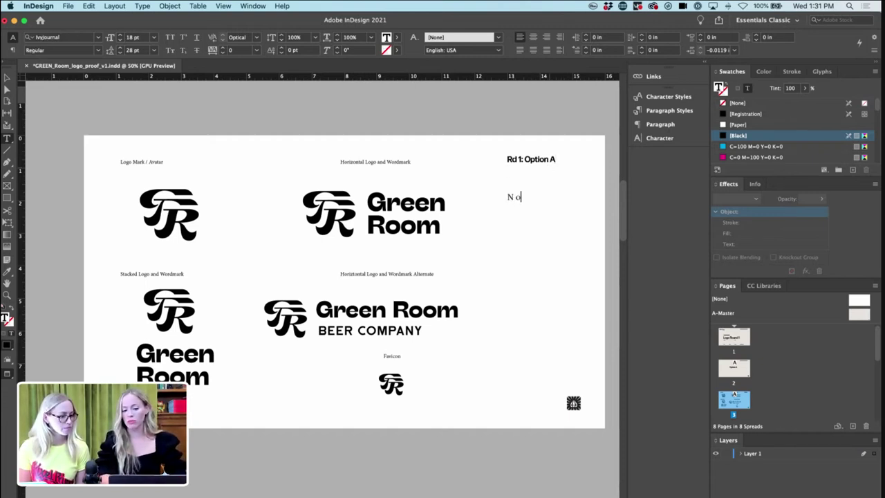
key("Left")
key("Left")
key("Left")
key("Left")
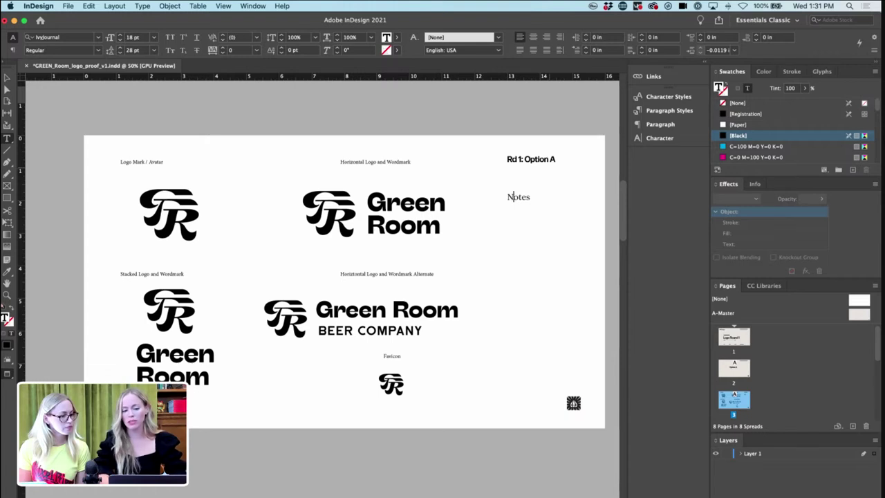
left_click(541, 197)
type(": ")
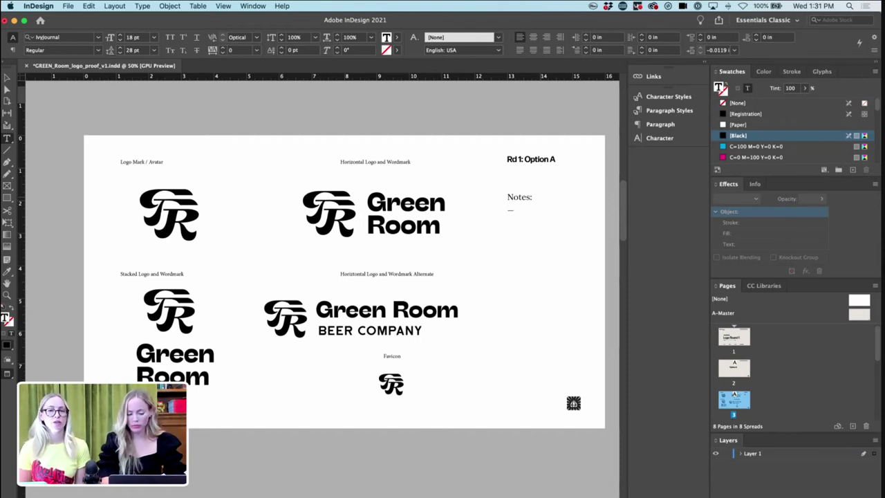
- Add the note "— Retro but modern" under Notes: and apply the Body Copy paragraph style to it
type("— R")
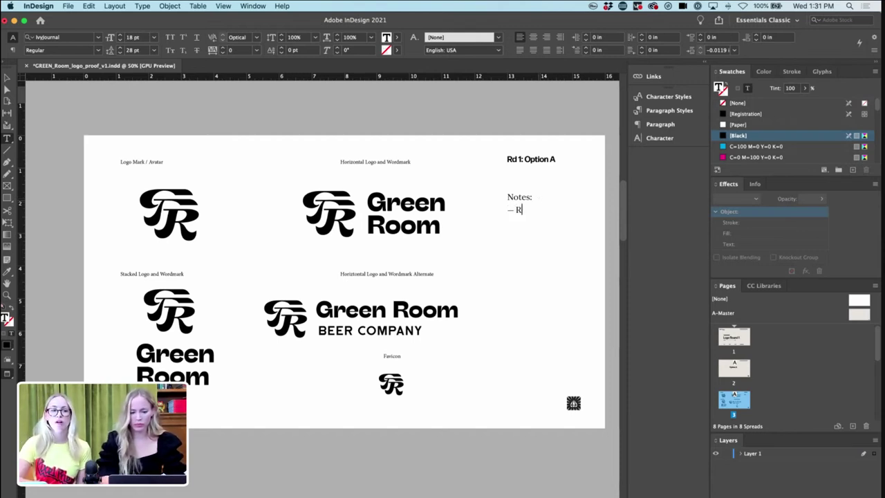
type("etro but modern")
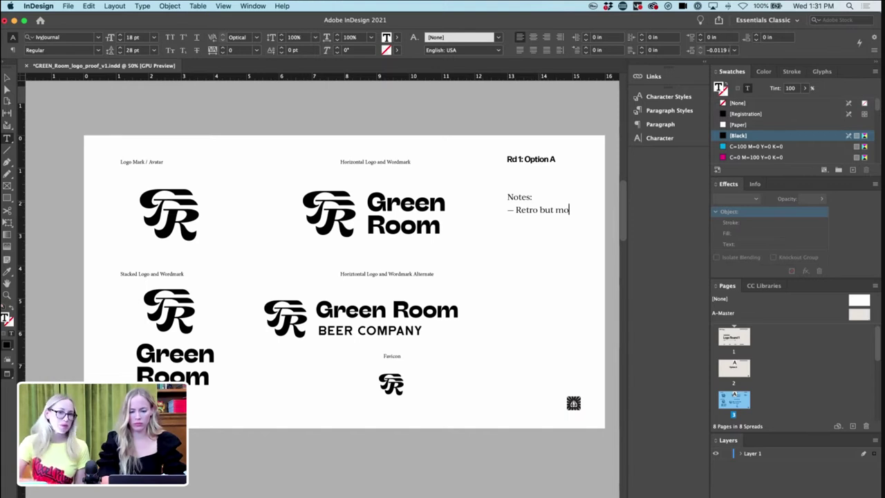
triple_click(503, 219)
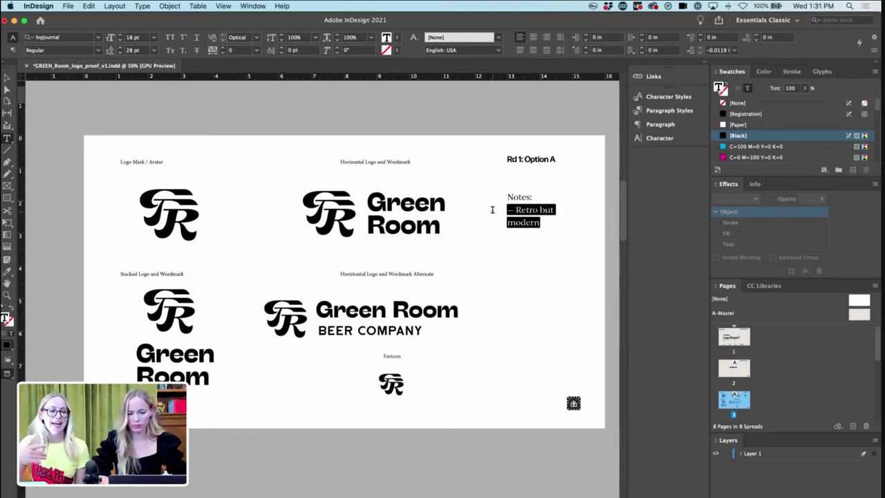
left_click(685, 112)
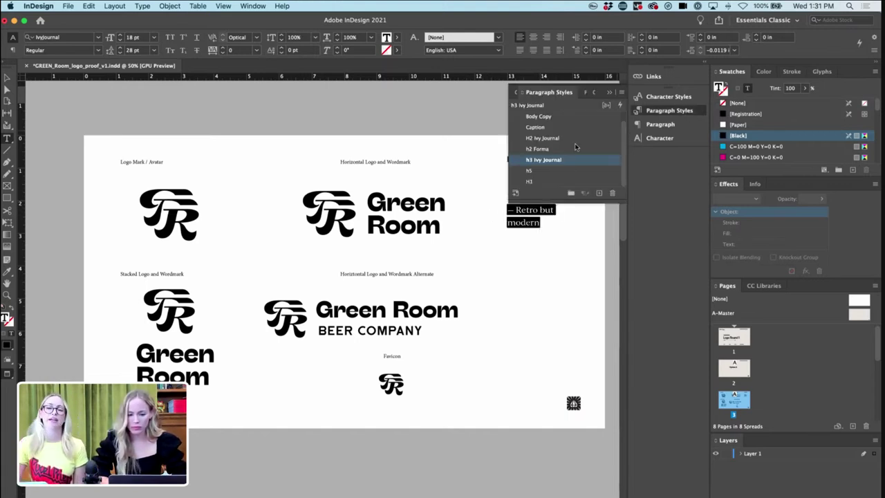
left_click(545, 171)
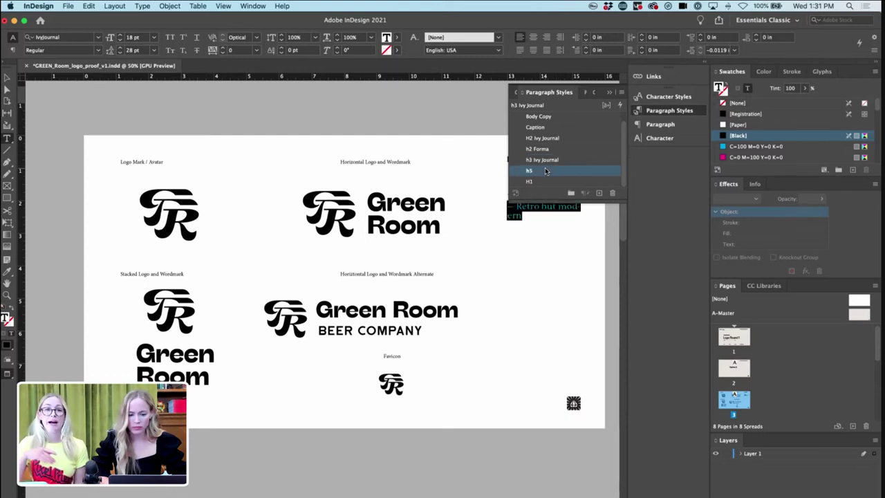
left_click(543, 117)
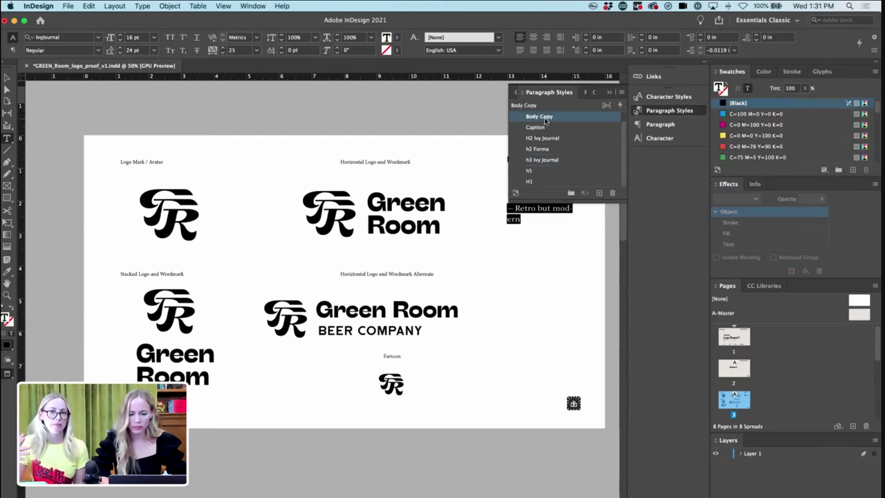
left_click(610, 92)
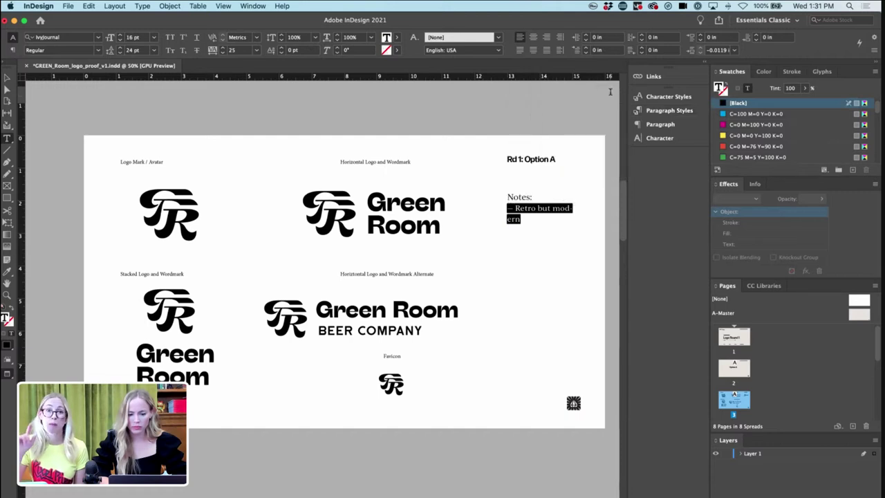
- Edit the Body Copy paragraph style to 15 pt size, 22 pt leading and 0 tracking
left_click(532, 219)
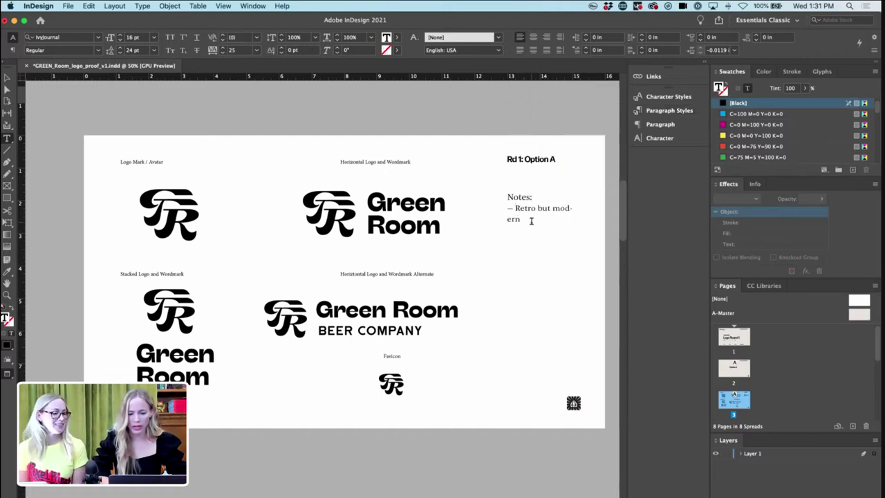
left_click_drag(531, 221, 501, 208)
left_click(669, 110)
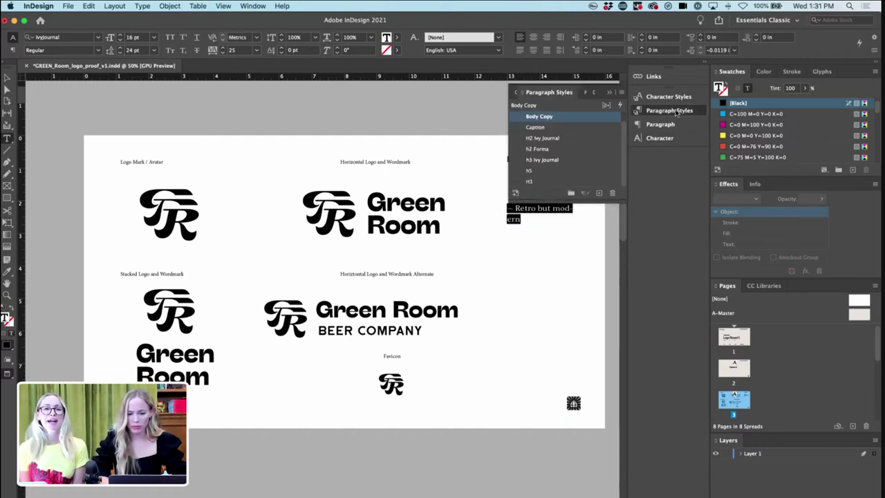
double_click(539, 116)
left_click(420, 138)
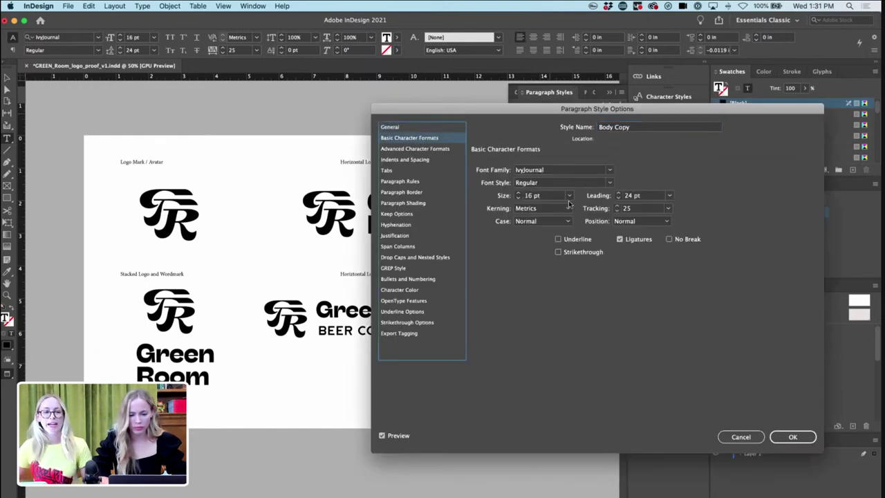
left_click(618, 211)
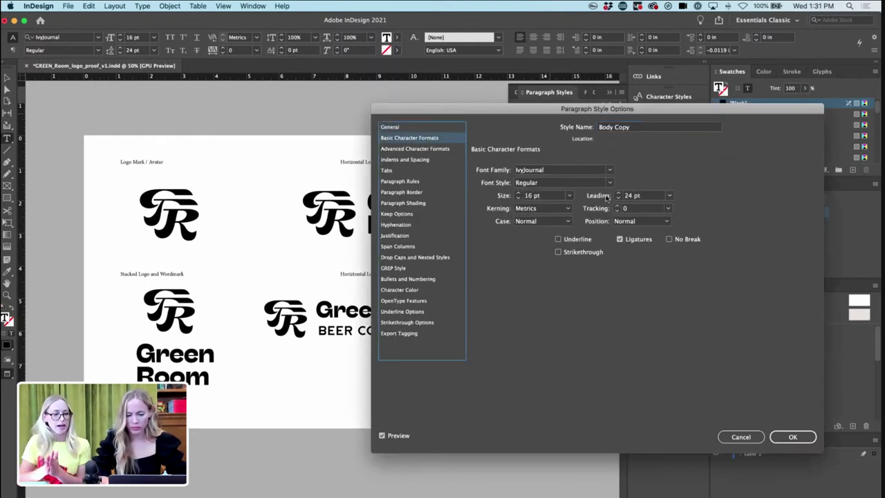
left_click(519, 198)
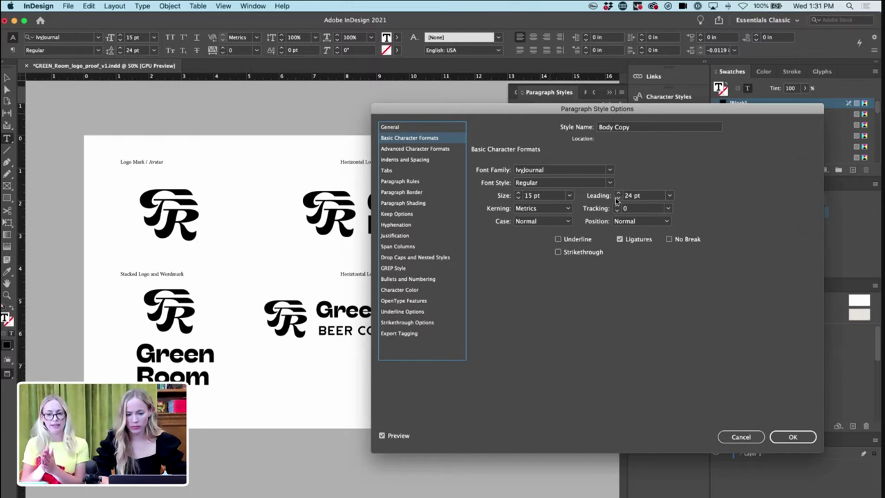
left_click(789, 439)
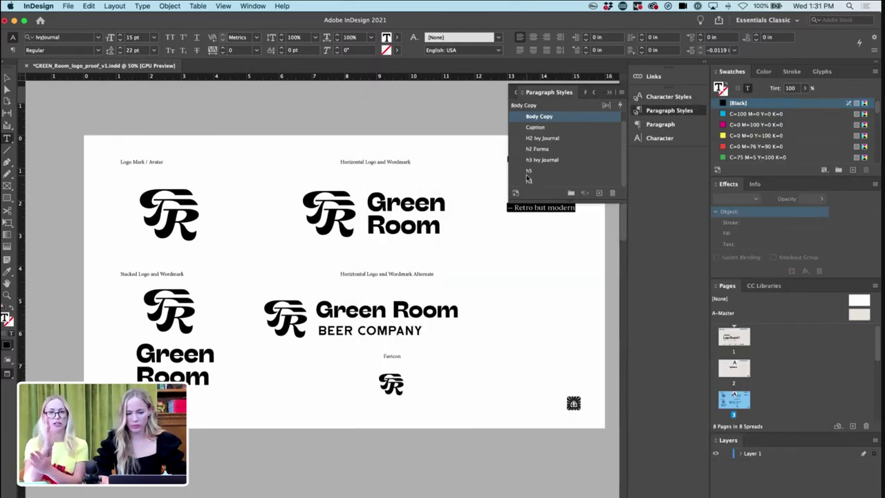
- Copy the "— Retro but modern" note and paste it as a second line beneath the first
left_click(517, 215)
scroll(529, 262, "up", 5)
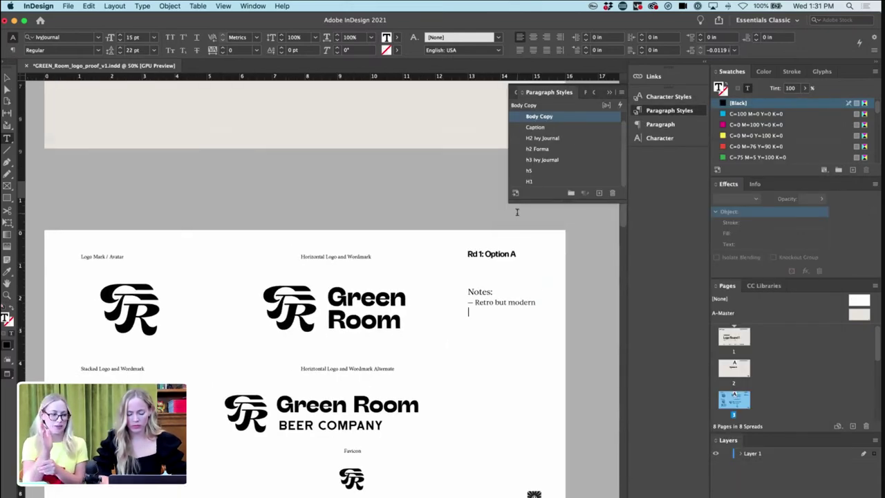
left_click_drag(537, 302, 467, 302)
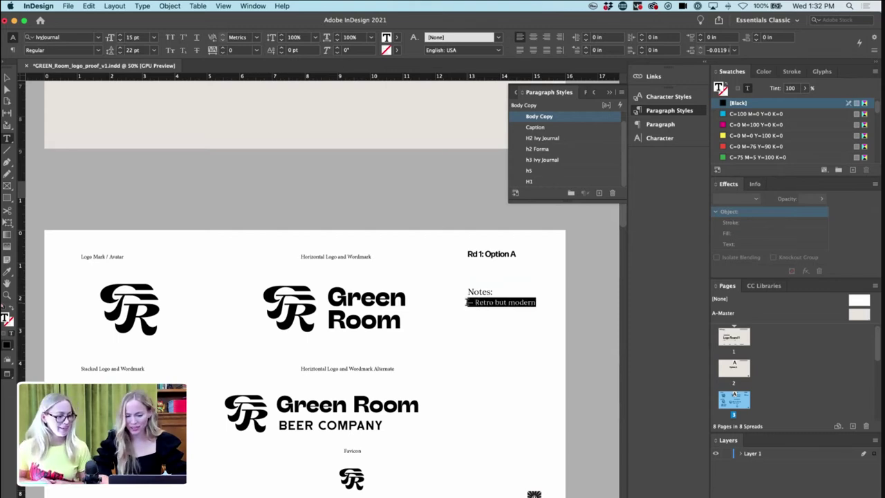
key("super+c")
key("Down")
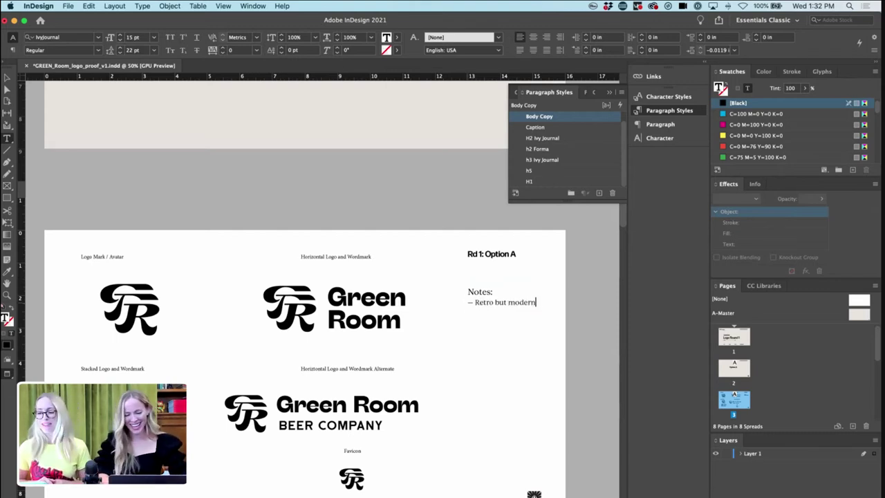
key("super+v")
scroll(490, 277, "down", 1)
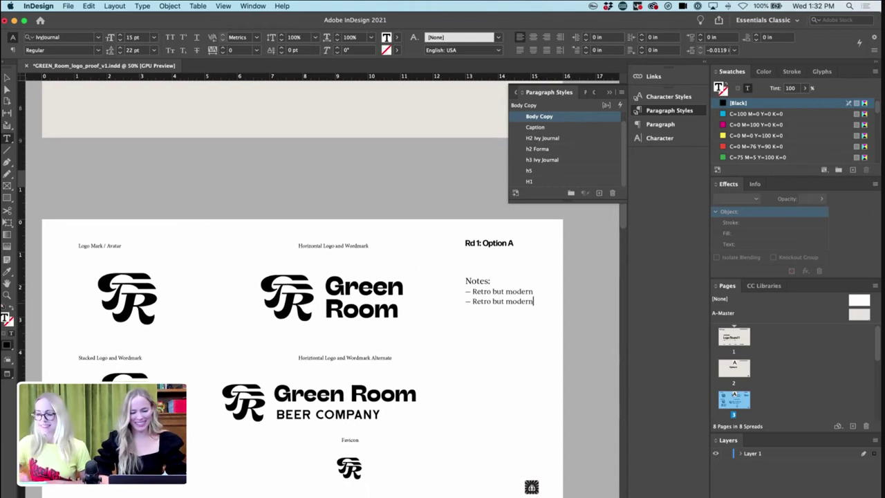
- Apply the h2 Forma paragraph style to the Notes: heading
left_click_drag(493, 281, 465, 281)
left_click(574, 160)
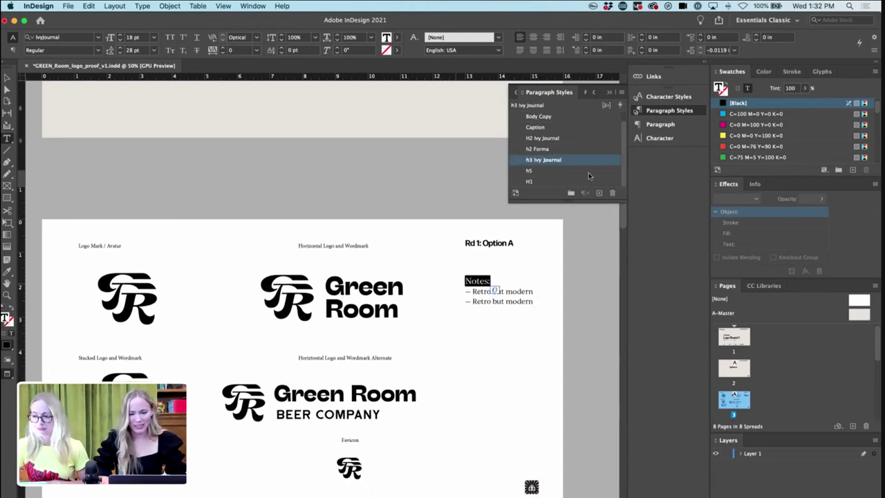
left_click(540, 150)
- Replace the second note's wording after the dash with "Scaled down favicon has been adjusted to be legible"
left_click(530, 315)
left_click_drag(530, 314, 475, 316)
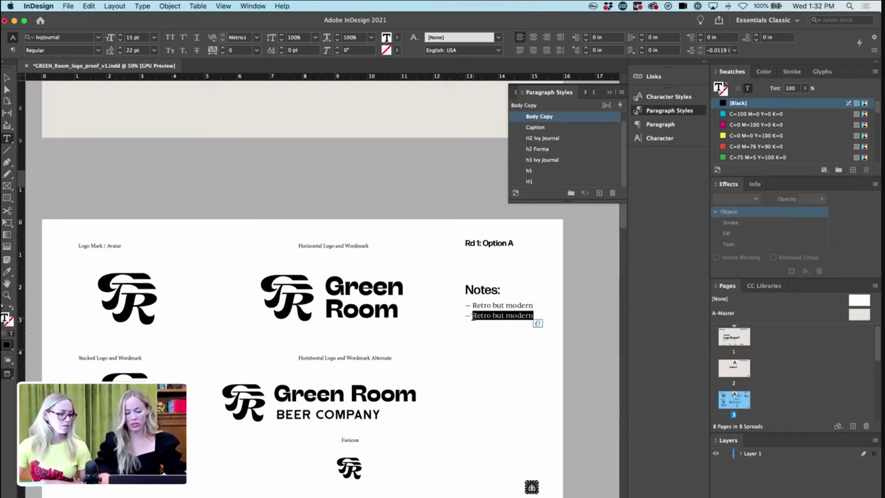
type("Scaled down f")
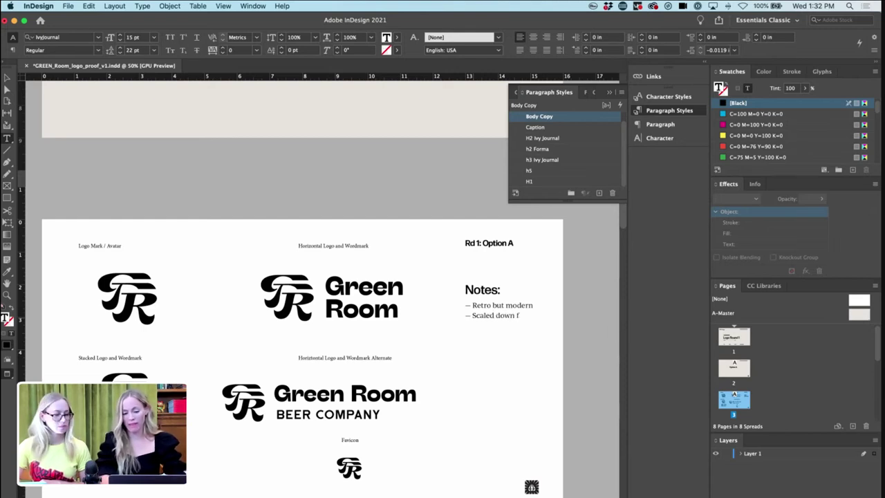
type("avicon has been adjusted to be")
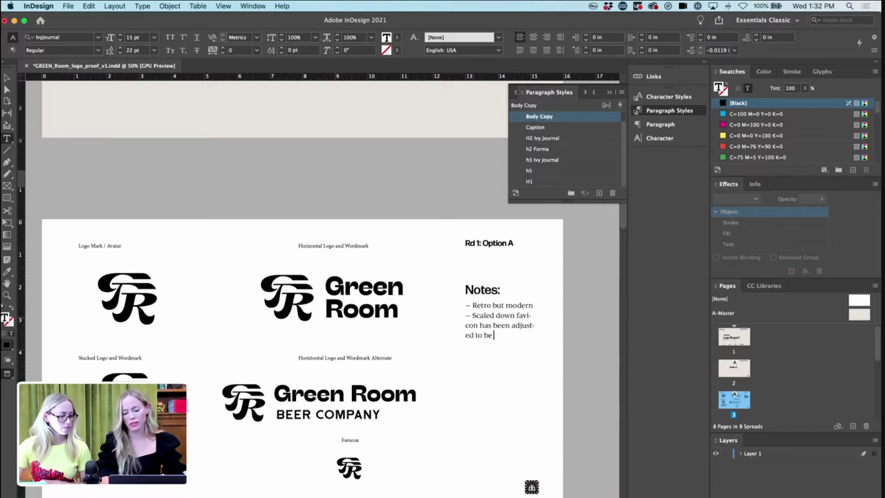
type(" legible")
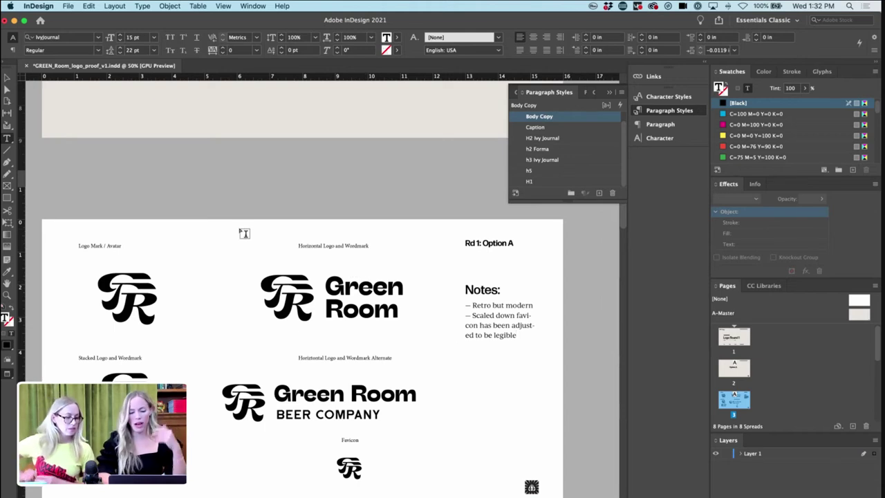
- Insert an indent-to-here character before "Scaled" in the second note so its wrapped lines align after the dash, and deselect the text
key("Up")
key("Up")
key("Home")
key("Right")
key("Right")
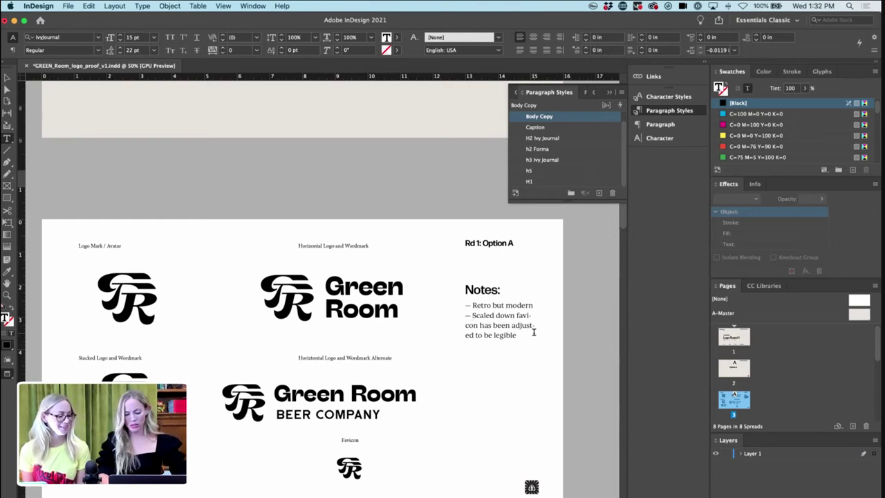
key("super+backslash")
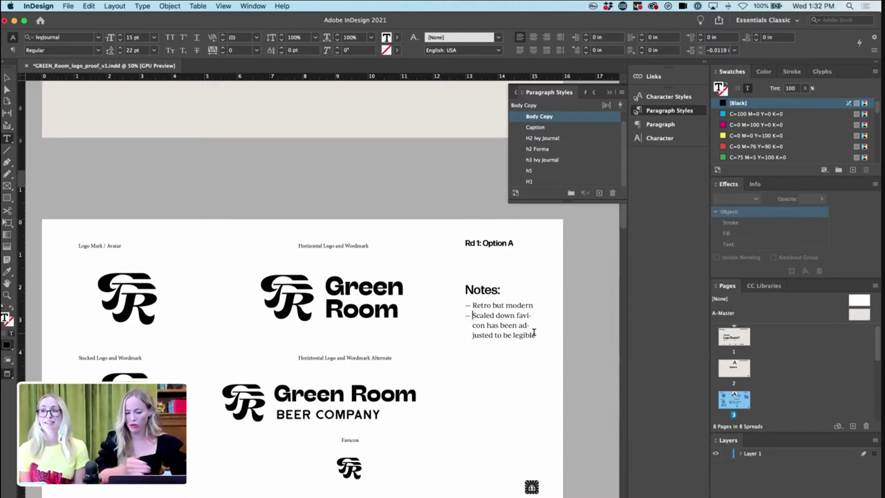
left_click(7, 78)
left_click(404, 185)
- Switch to Illustrator, nudge the Green Room Beer Company lockup slightly upward on its artboard, and save the logo file
key("super+minus")
key("super+equal")
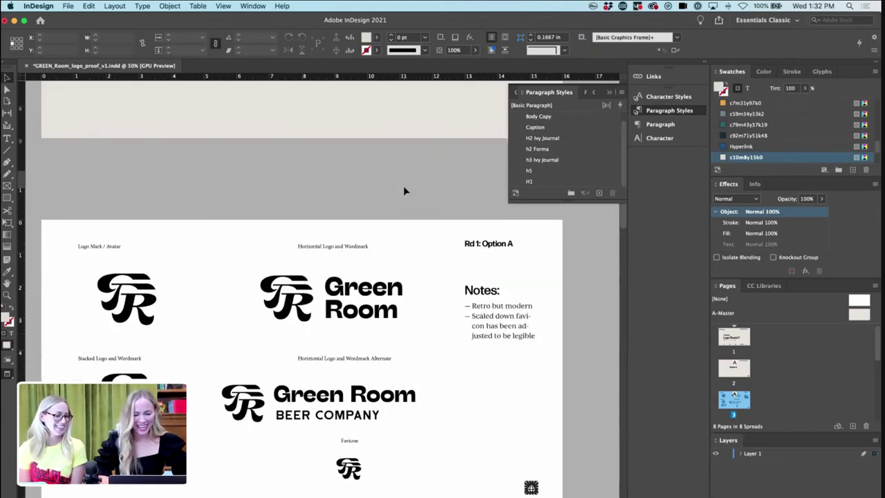
scroll(403, 289, "down", 2)
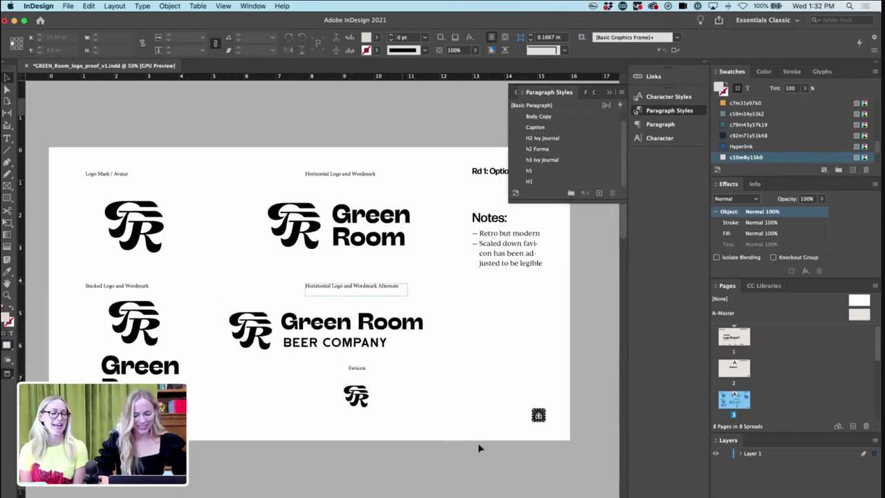
key("super+Tab")
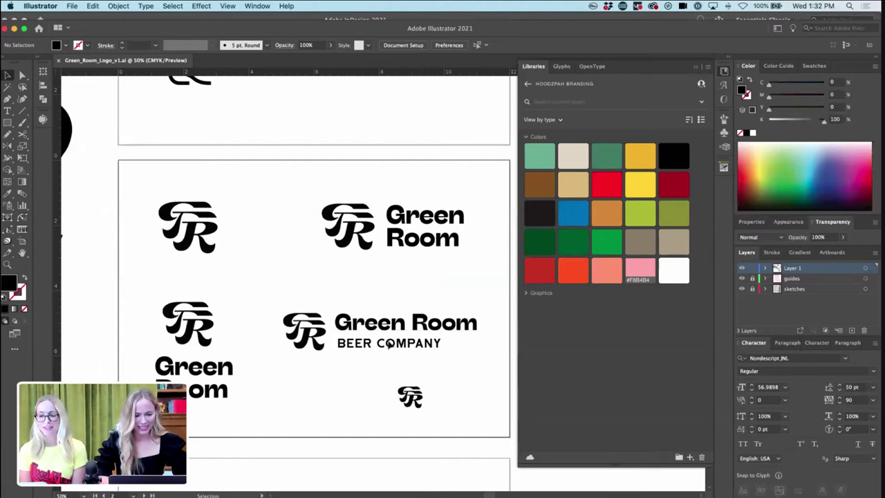
key("Up")
key("Up")
key("Up")
key("Up")
key("Up")
key("Up")
key("Up")
key("Up")
key("Up")
key("Up")
key("Up")
key("Up")
key("Up")
key("Up")
key("Up")
key("a")
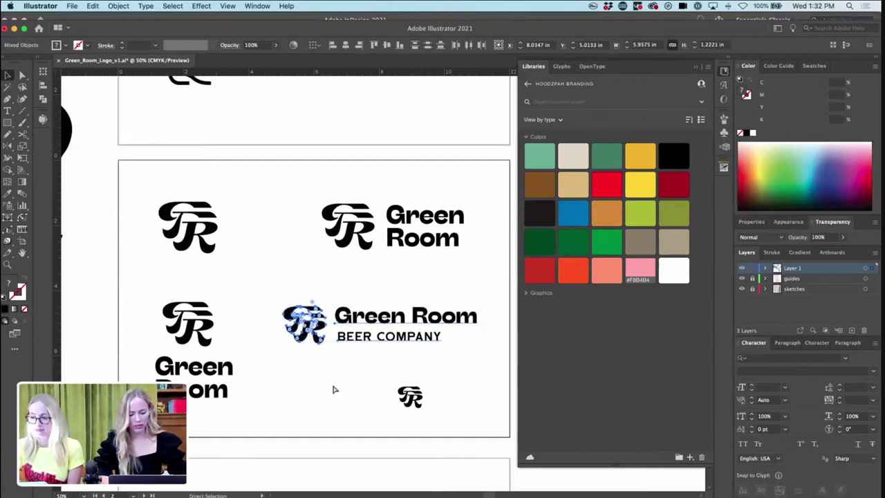
key("super+s")
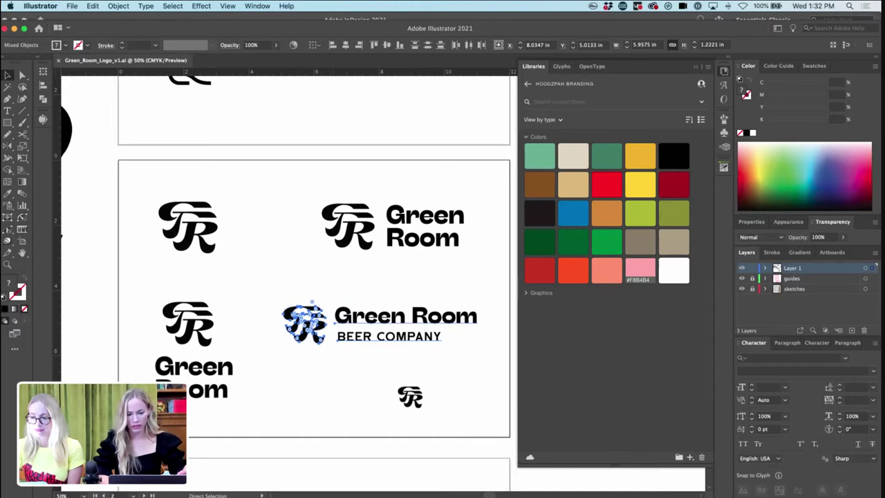
- Switch to InDesign, update the modified Green_Room_Logo_v1.ai link, and nudge the Horizontal Logo and Wordmark Alternate label slightly upward
key("super+Tab")
double_click(381, 286)
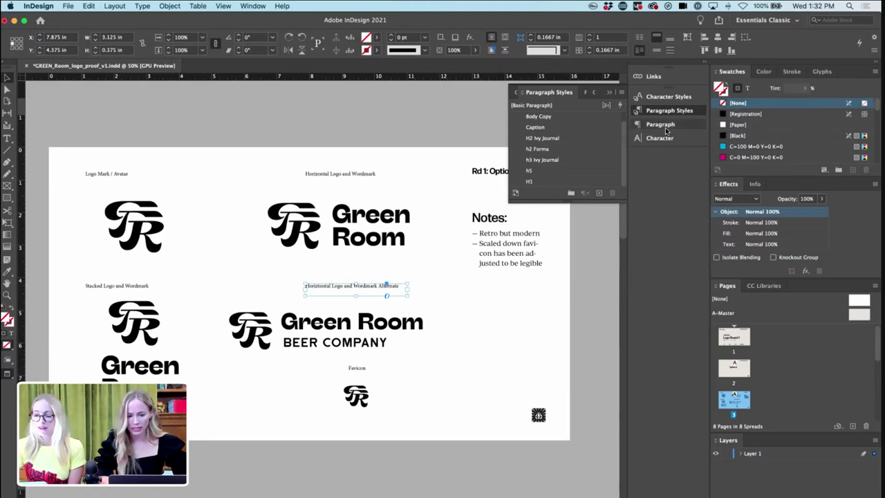
left_click(259, 297)
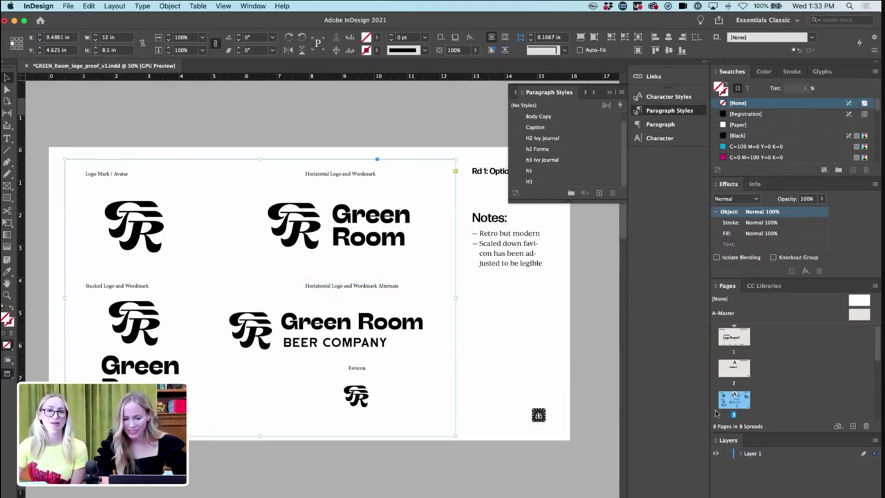
key("super+shift+d")
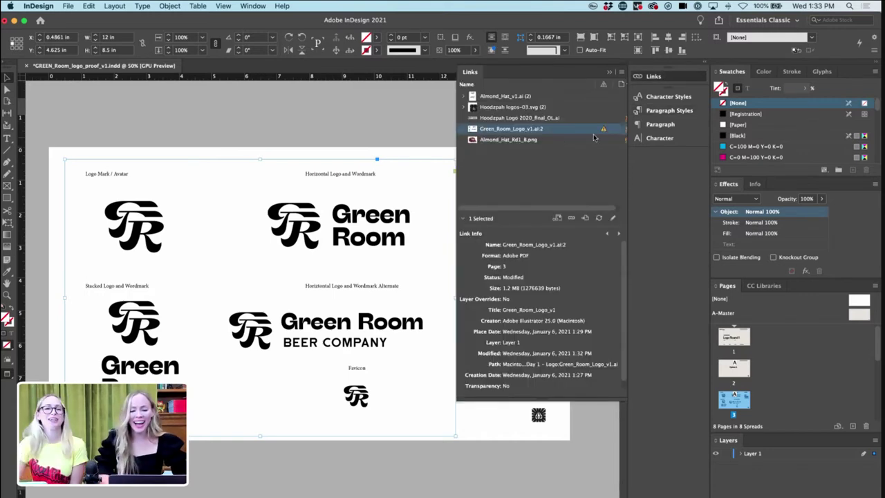
left_click(379, 291)
key("shift+Up")
left_click(296, 473)
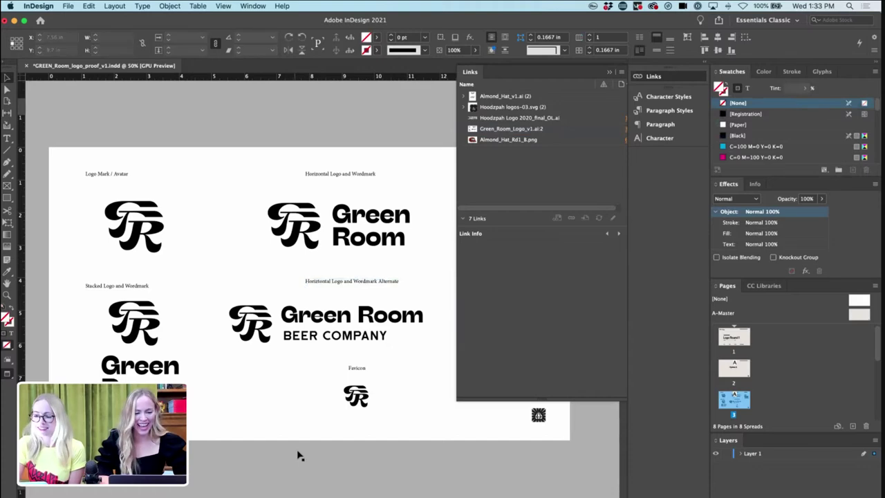
- Nudge the Horizontal Logo and Wordmark and Stacked Logo and Wordmark labels rightward to centre them over their logos
left_click(357, 175)
key("shift+Right")
key("shift+Right")
key("shift+Right")
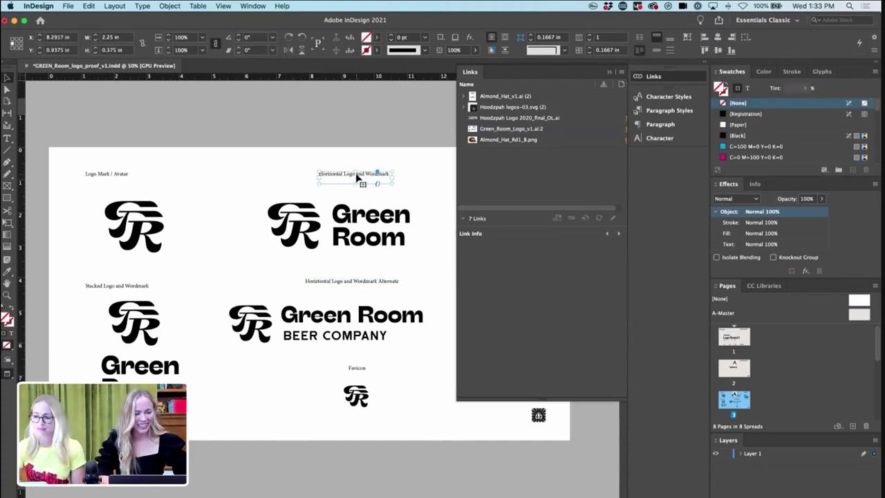
left_click(117, 285)
key("shift+Right")
key("shift+Right")
key("shift+Right")
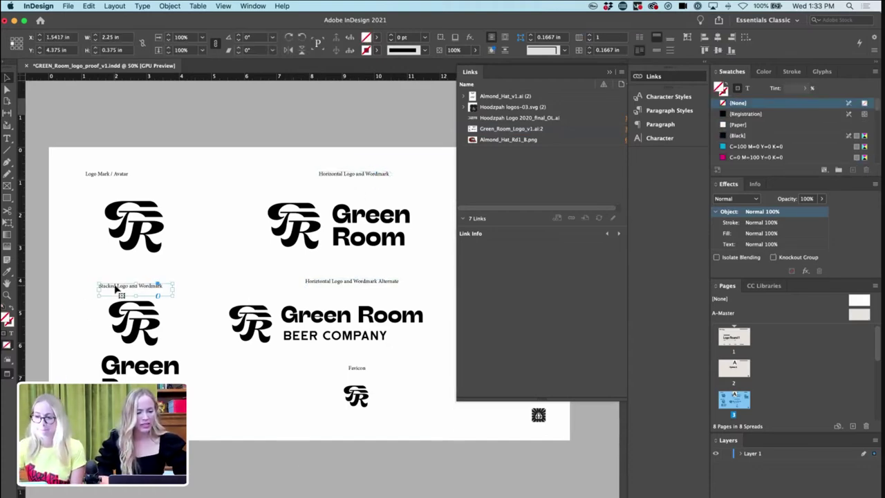
- Nudge the Logo Mark / Avatar label rightward to centre it over the logo mark
left_click(117, 175)
key("shift+Right")
key("shift+Right")
key("shift+Right")
key("shift+Right")
key("shift+Right")
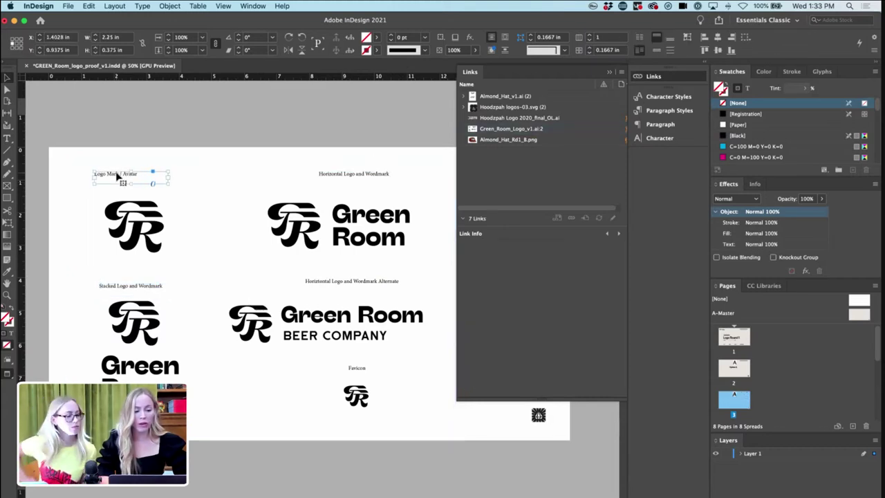
key("shift+Right")
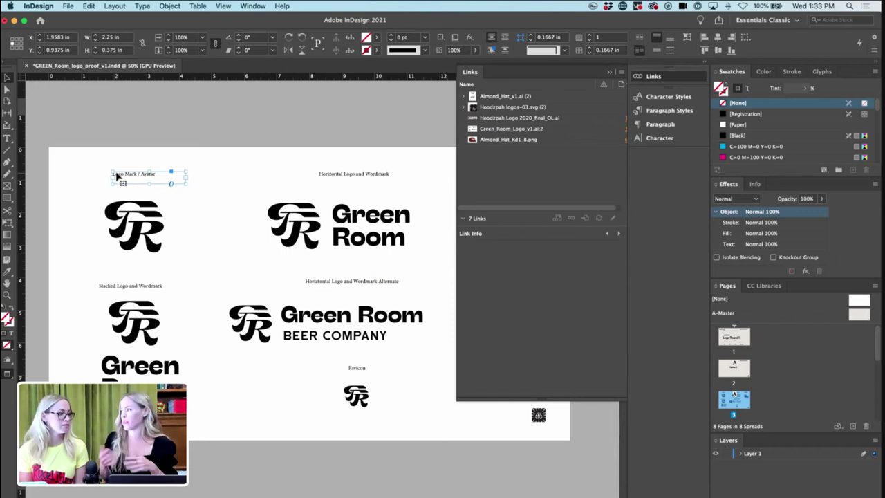
- Duplicate the Green Room logo overview spread on page 3
key("super+minus")
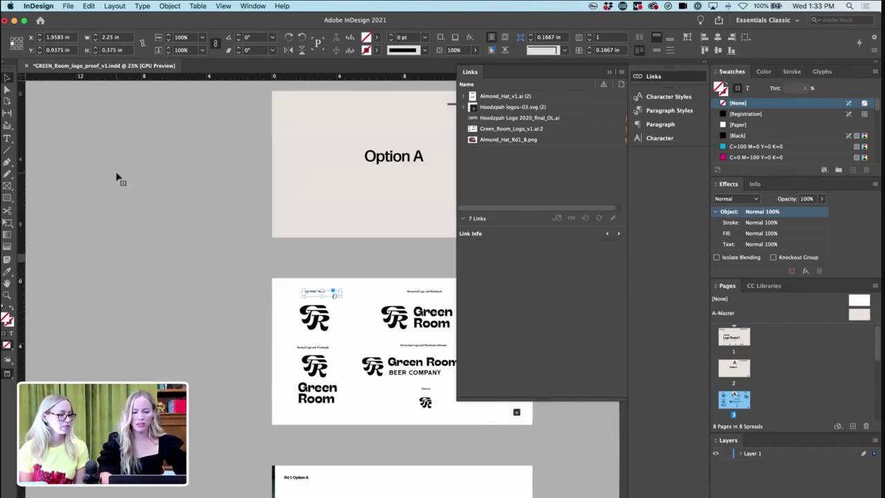
scroll(174, 172, "right", 1)
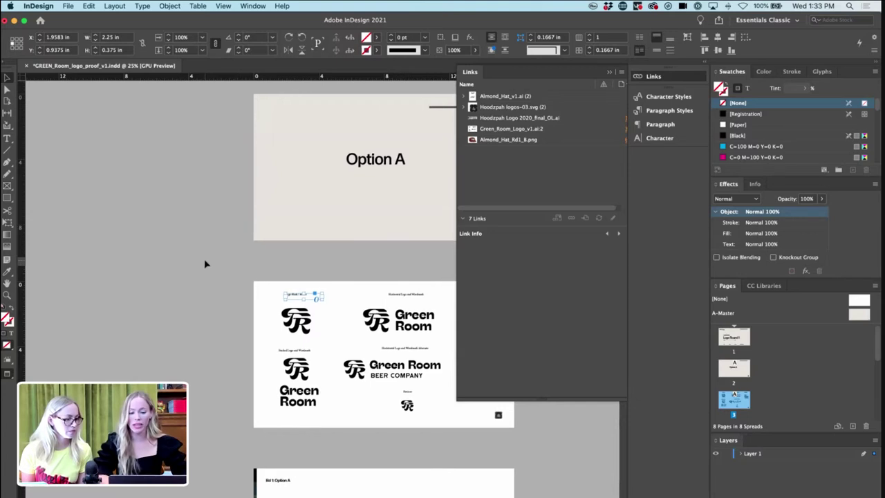
scroll(204, 258, "down", 2)
scroll(204, 259, "right", 2)
left_click(315, 320)
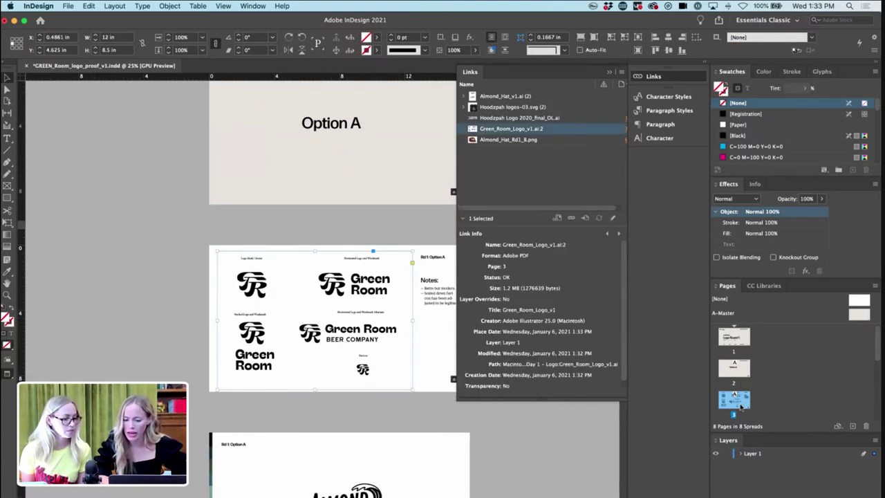
left_click_drag(738, 397, 756, 377)
- Delete the Notes heading and its list from the first copy of the logo page, keeping the Rd 1: Option A title
left_click(315, 321)
left_click(314, 320)
left_click_drag(439, 243, 500, 312)
double_click(422, 282)
key("BackSpace")
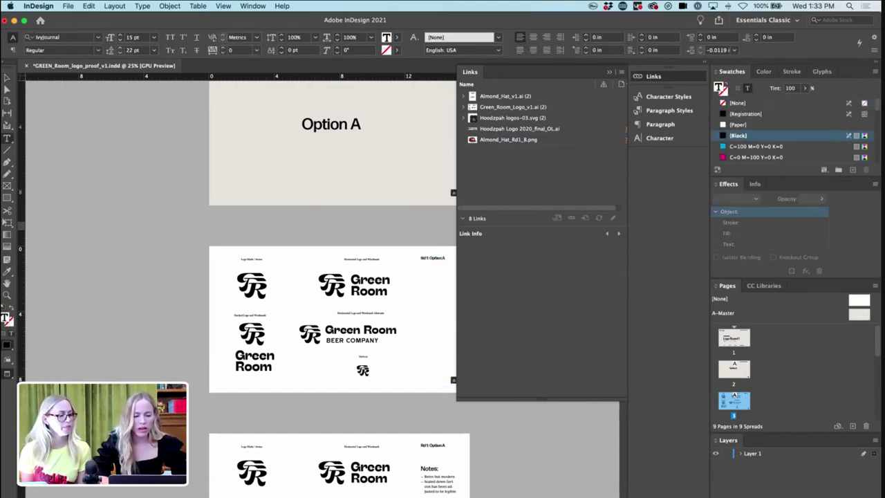
scroll(241, 232, "right", 2)
key("Escape")
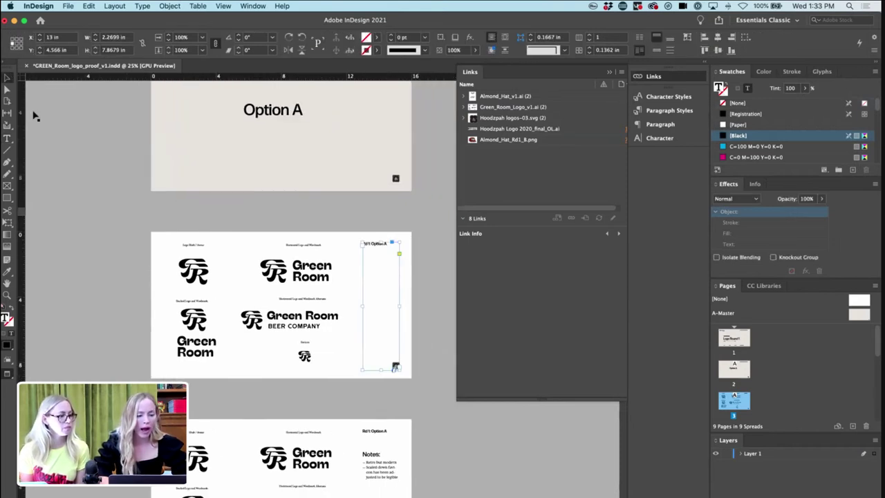
- Crop the placed artwork's frame on page 3 so that only the two-line horizontal Green Room logo shows
left_click(241, 268)
left_click_drag(159, 307, 246, 308)
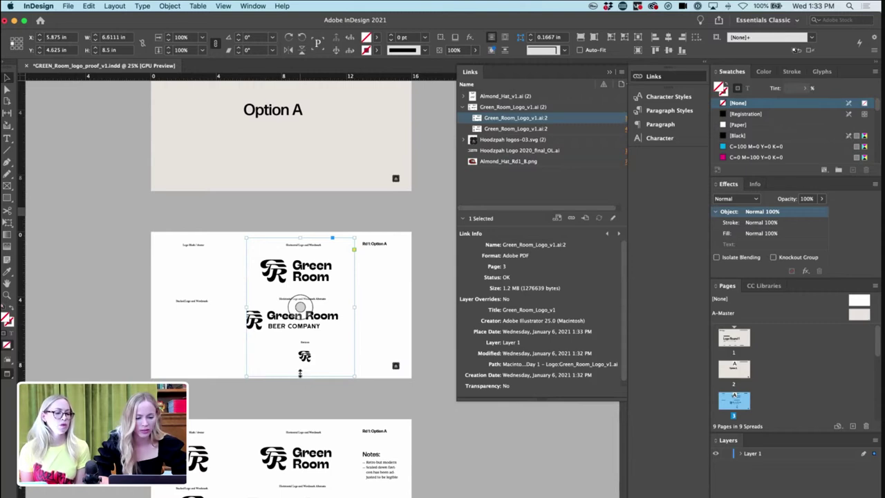
left_click_drag(300, 375, 300, 251)
- Delete all labels on page 3 except Horizontal Logo and Wordmark
left_click(313, 246)
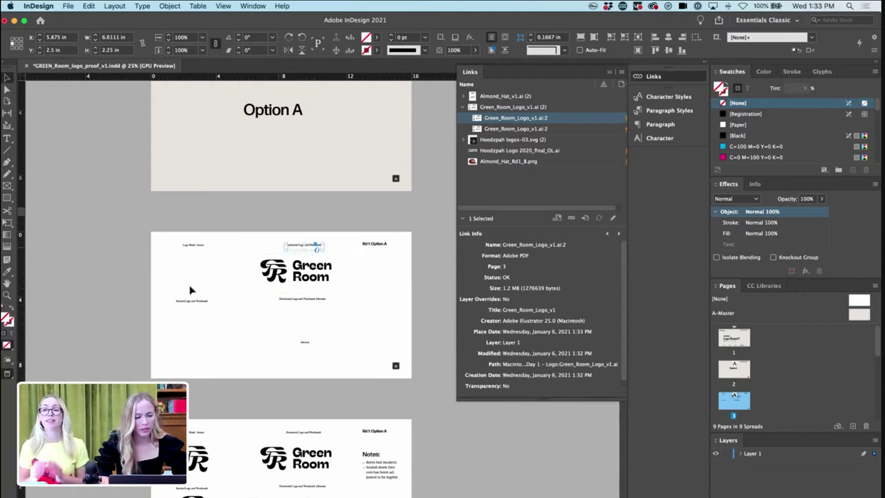
left_click(194, 307)
left_click(195, 246, "shift")
left_click(315, 301, "shift")
key("Delete")
- Centre the horizontal logo on page 3, scale it to about 155.6%, and position its label above it
left_click_drag(326, 235, 280, 314)
left_click(303, 289)
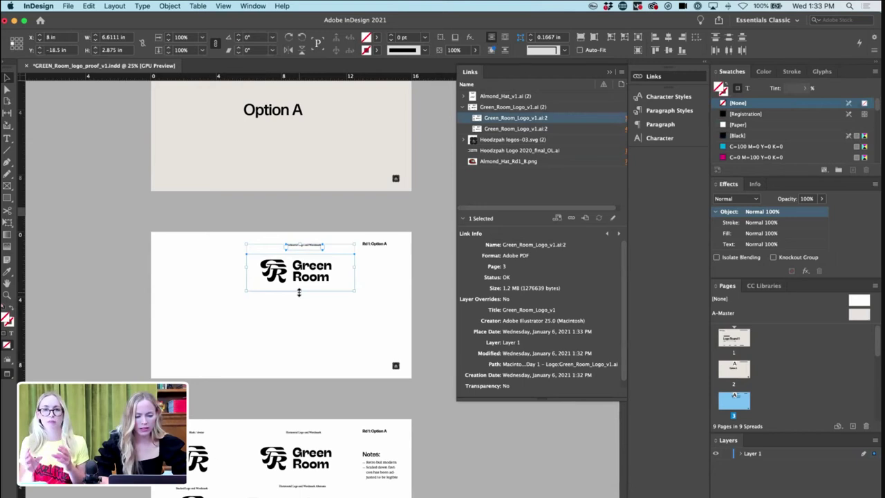
left_click(299, 291)
left_click_drag(299, 292, 300, 310)
left_click(310, 247, "shift")
left_click_drag(310, 247, 300, 271)
key("shift+super+a")
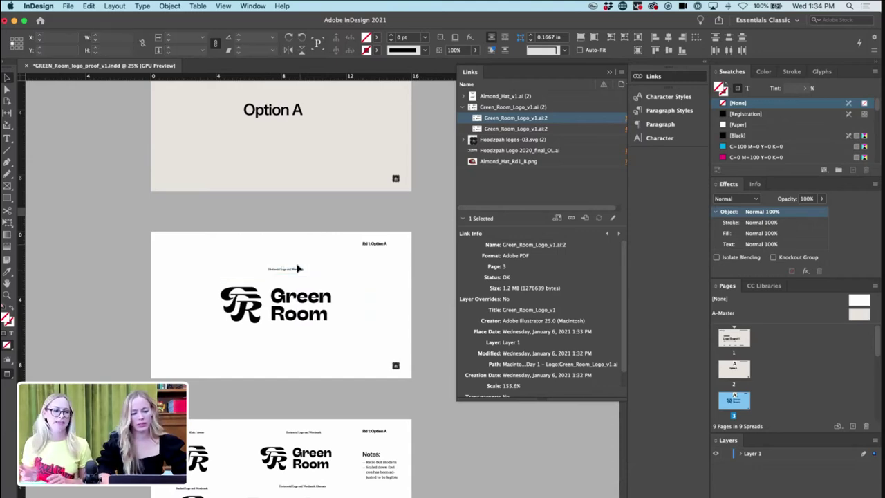
- Switch to Illustrator, nudge the stacked Green Room wordmark slightly up toward its mark, and save the logo file
scroll(325, 253, "up", 1)
scroll(324, 253, "down", 5)
scroll(325, 254, "down", 4)
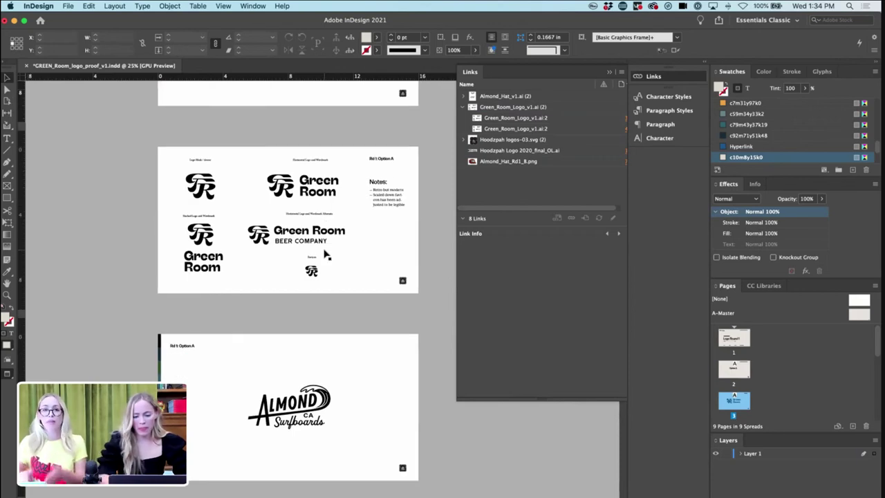
scroll(325, 253, "up", 3)
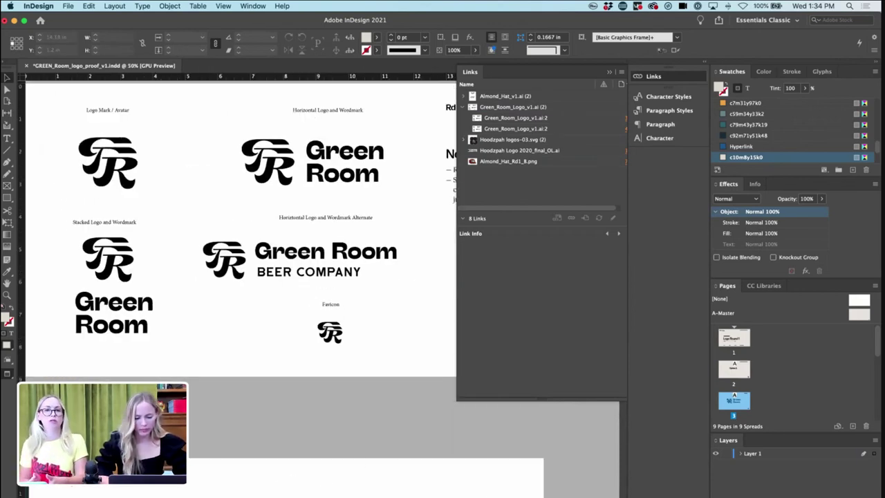
key("super+Tab")
left_click(217, 390)
key("shift+Up")
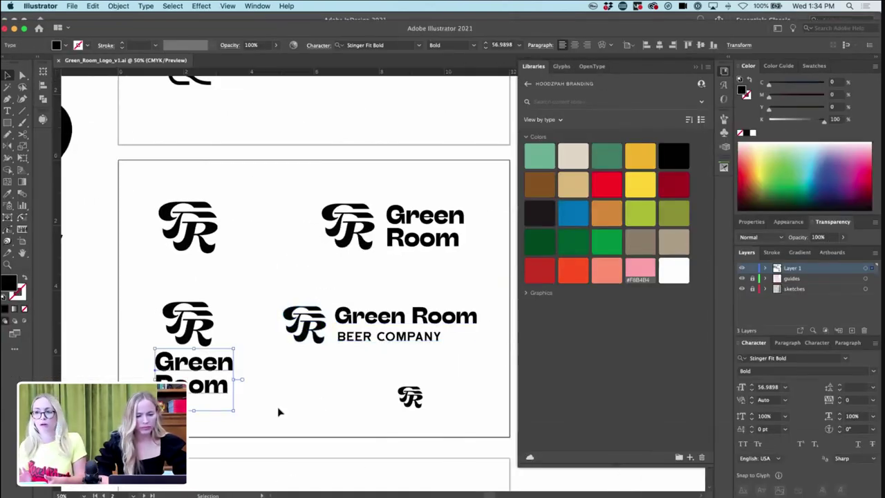
left_click(278, 411)
key("super+s")
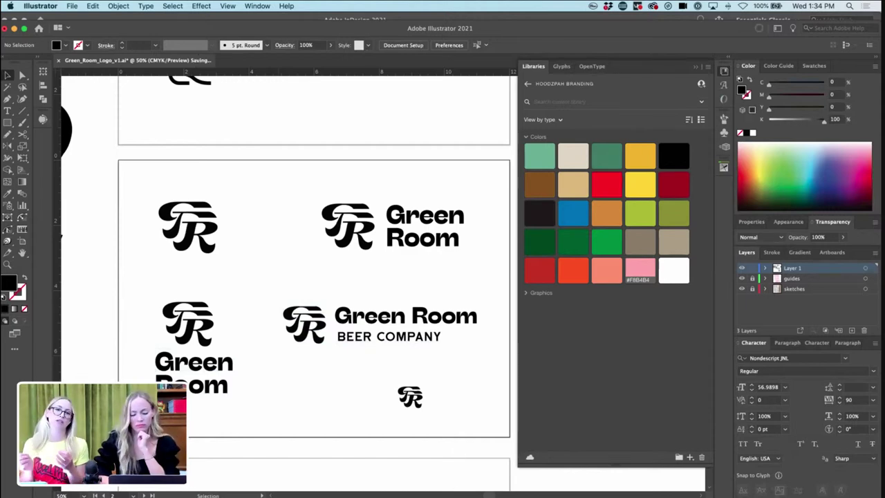
- Switch back to InDesign and update both modified Green_Room_Logo_v1.ai links
key("super+Tab")
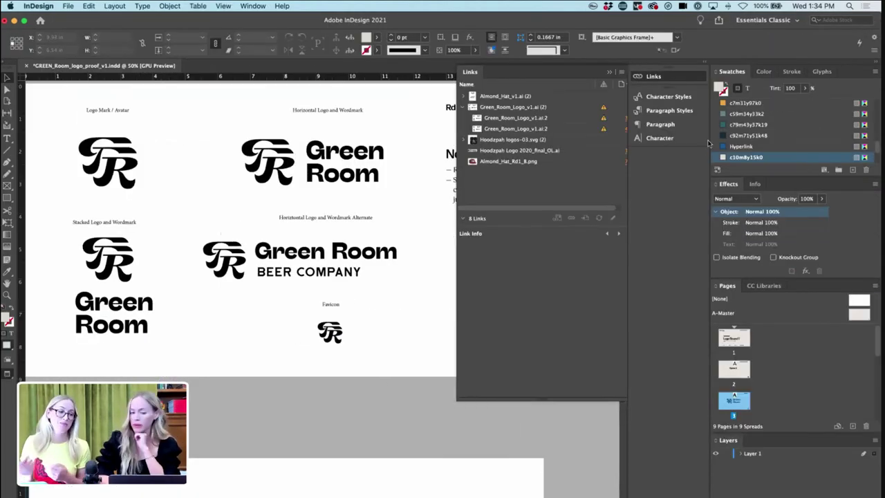
left_click(605, 108)
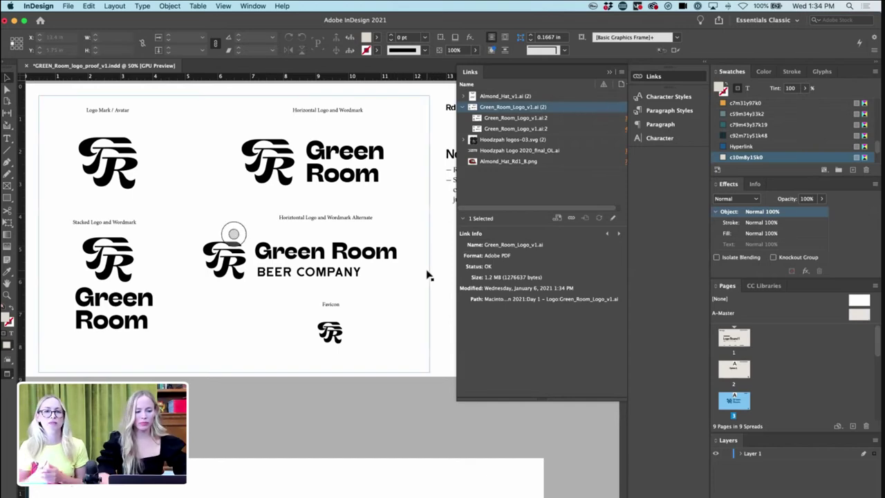
- Select the Almond Surfboards logo on the page following the Green Room logo overview
key("super+minus")
scroll(426, 275, "up", 3)
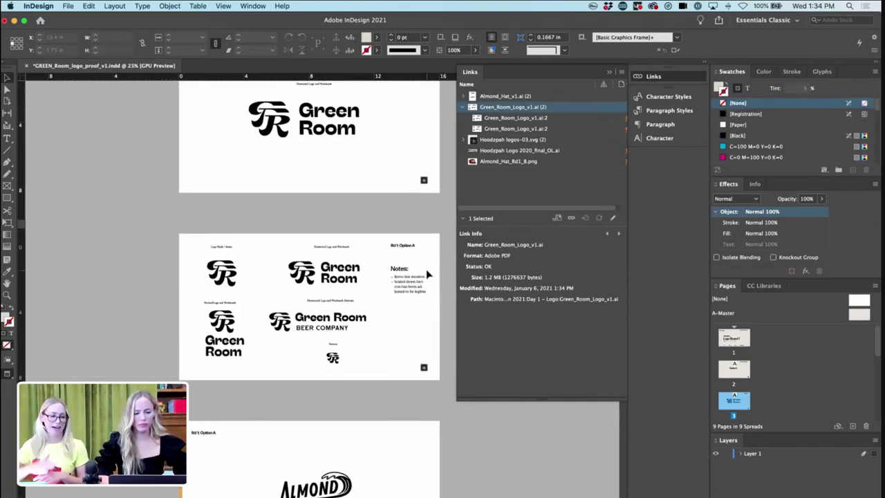
scroll(426, 274, "down", 5)
scroll(426, 274, "up", 5)
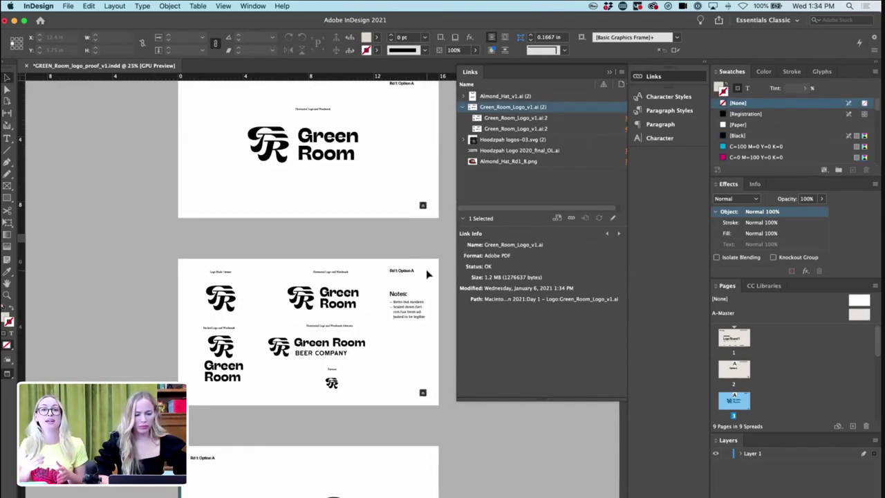
scroll(426, 275, "down", 5)
left_click(325, 401)
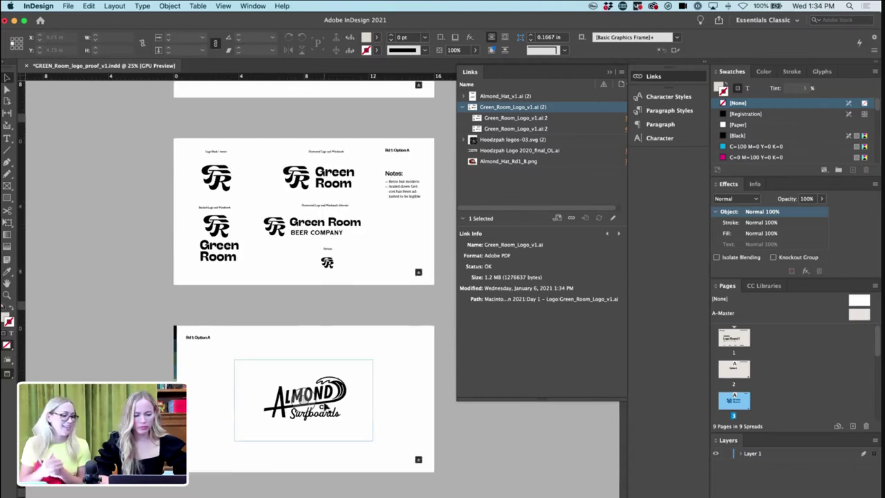
- Delete the Almond Surfboards logo and the Rd 1: Option A label from the page following the Green Room logo overview
key("BackSpace")
left_click_drag(147, 321, 270, 443)
key("BackSpace")
- Delete pages 5 to 8 from the document, including the objects they contain
scroll(369, 385, "up", 1)
scroll(800, 371, "down", 4)
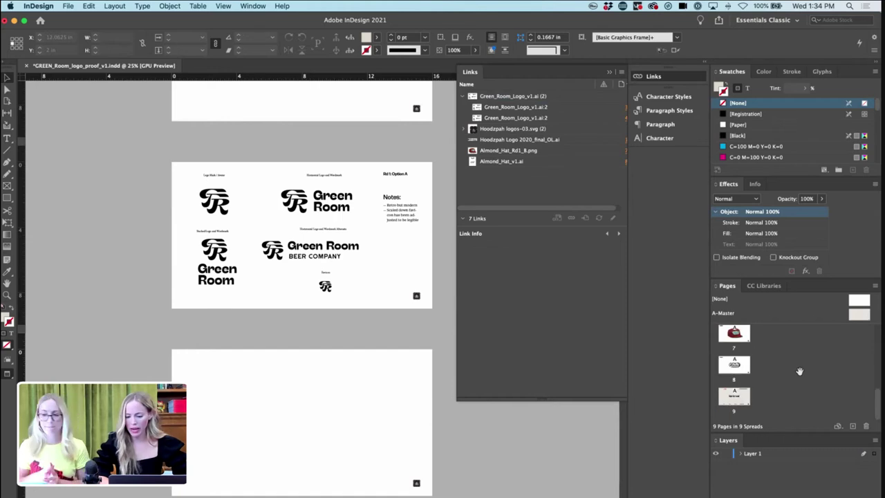
left_click(735, 371, "shift")
left_click(865, 427)
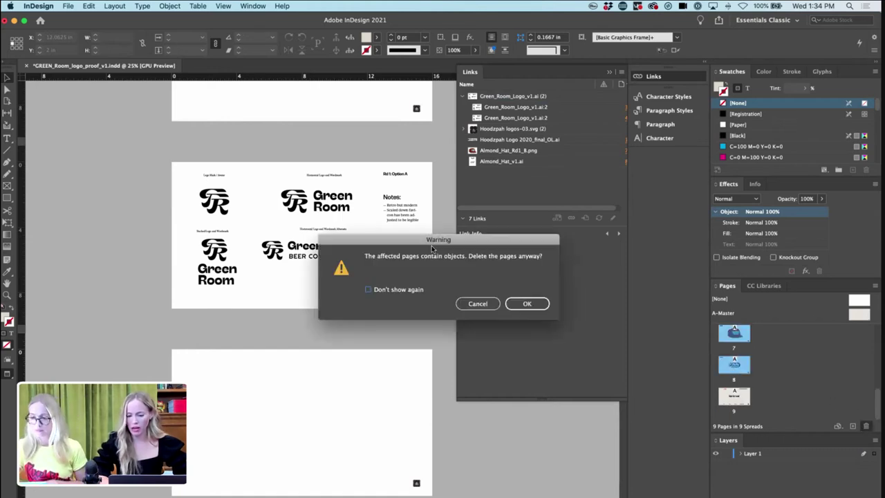
left_click(527, 303)
scroll(381, 270, "up", 3)
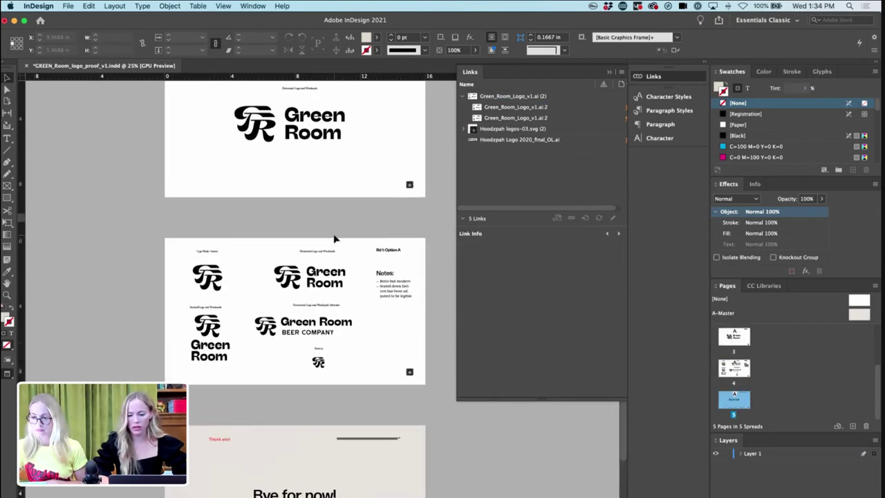
- Duplicate the Option A spreads on pages 2 to 4, covering the title, single logo and logo overview
scroll(761, 353, "up", 2)
left_click(739, 339)
scroll(739, 346, "down", 2)
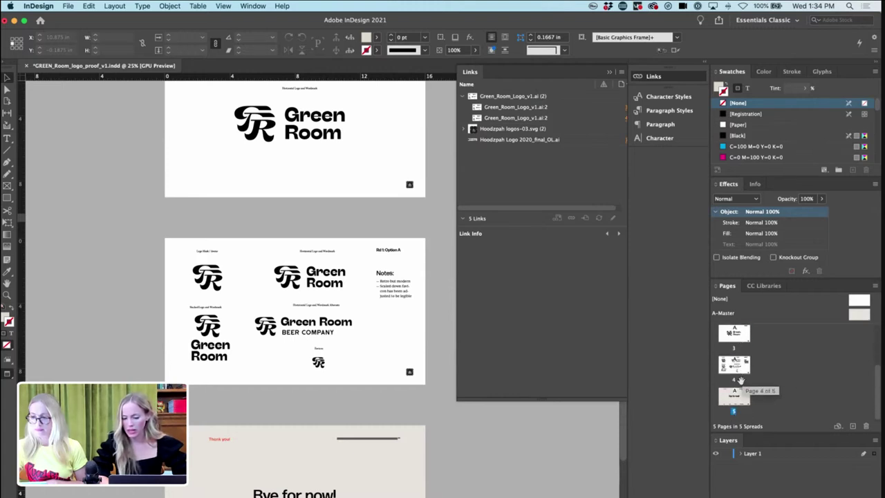
left_click(739, 369, "shift")
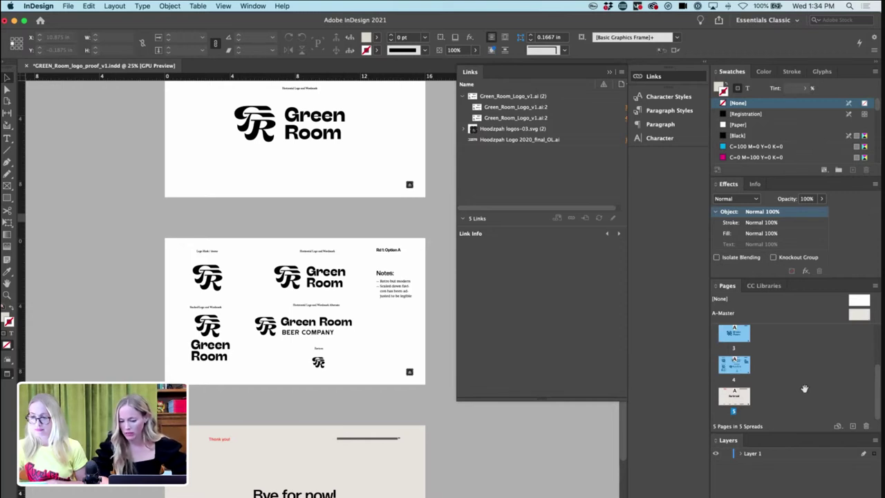
right_click(737, 370)
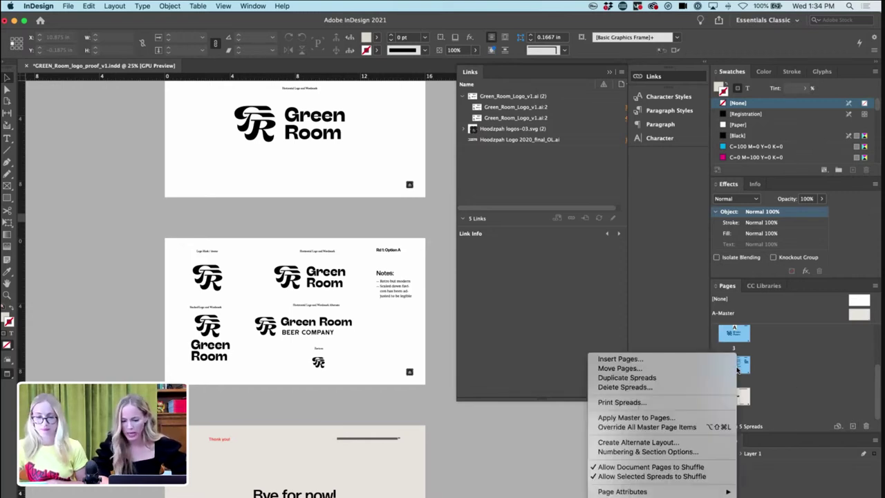
left_click(701, 380)
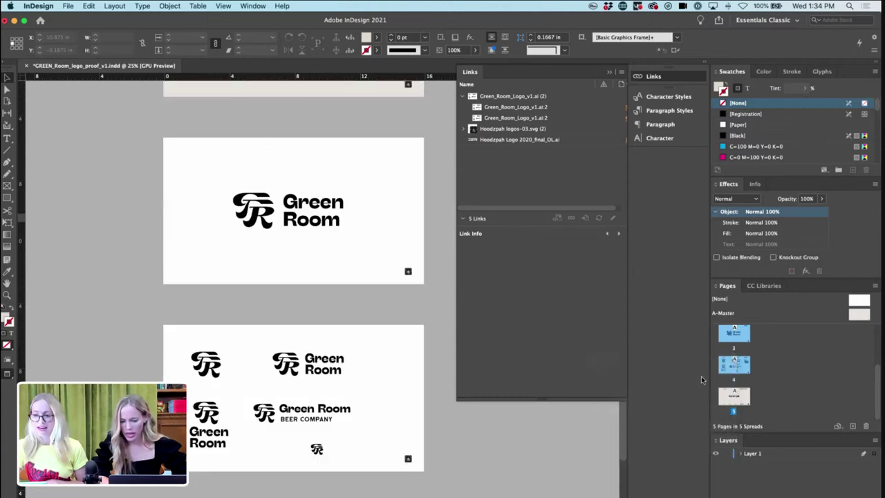
scroll(798, 398, "down", 2)
scroll(797, 398, "up", 1)
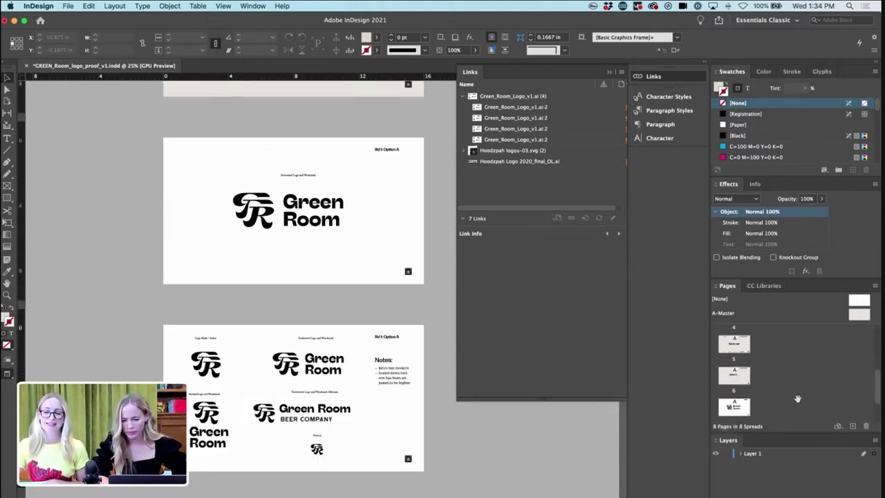
- Move the "Bye for now!" page to the end of the document, after the duplicated spreads
left_click_drag(739, 349, 754, 410)
left_click_drag(735, 366, 761, 400)
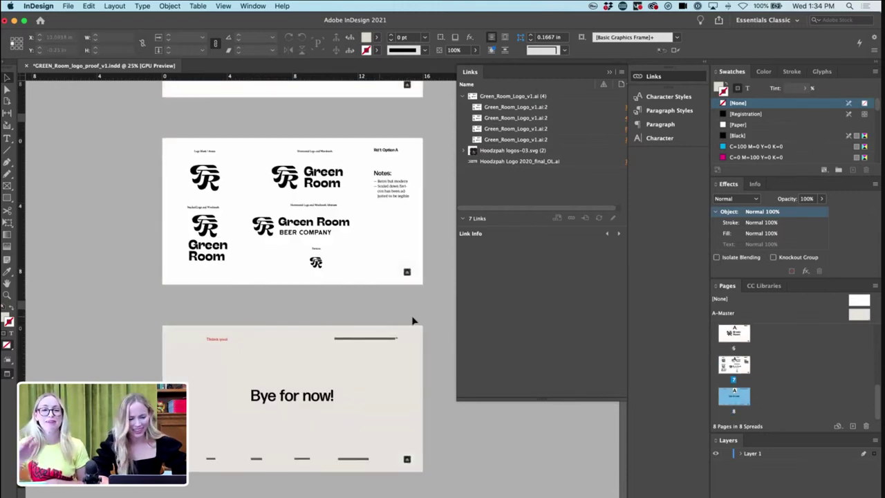
scroll(412, 320, "up", 2)
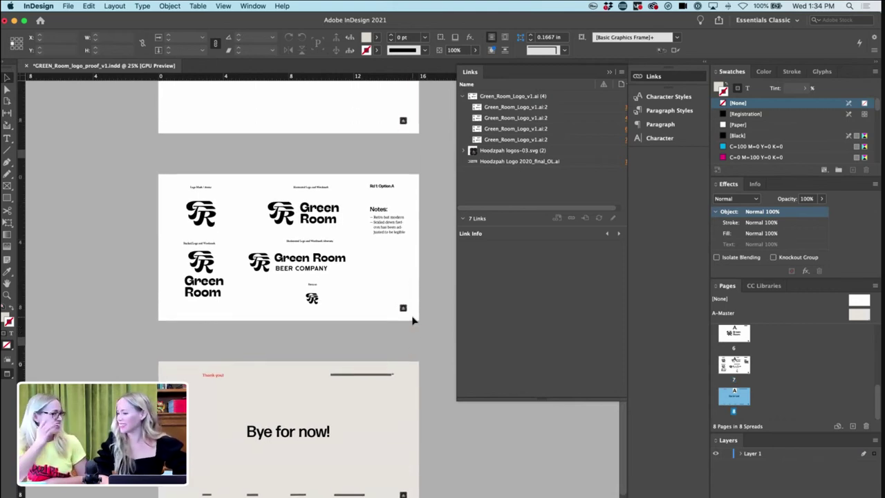
left_click(403, 245)
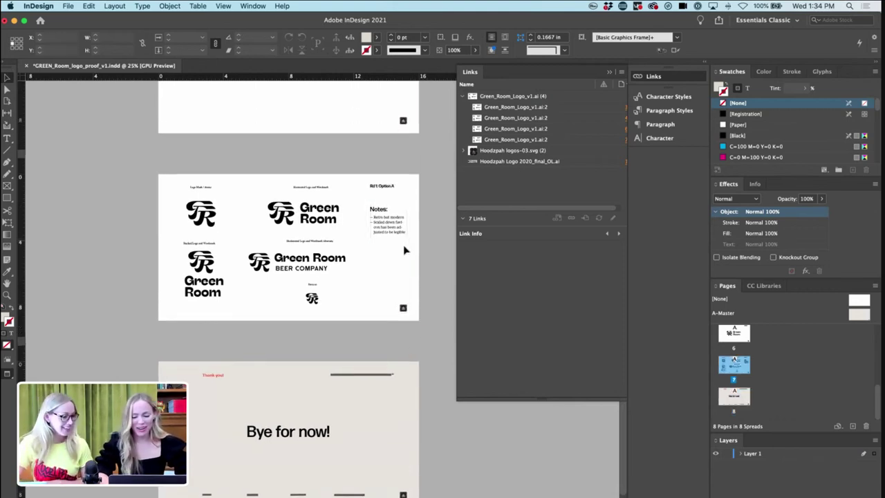
- Change the title on the duplicated divider page from "Option A" to "Option B"
key("super+minus")
key("shift+Page_Up")
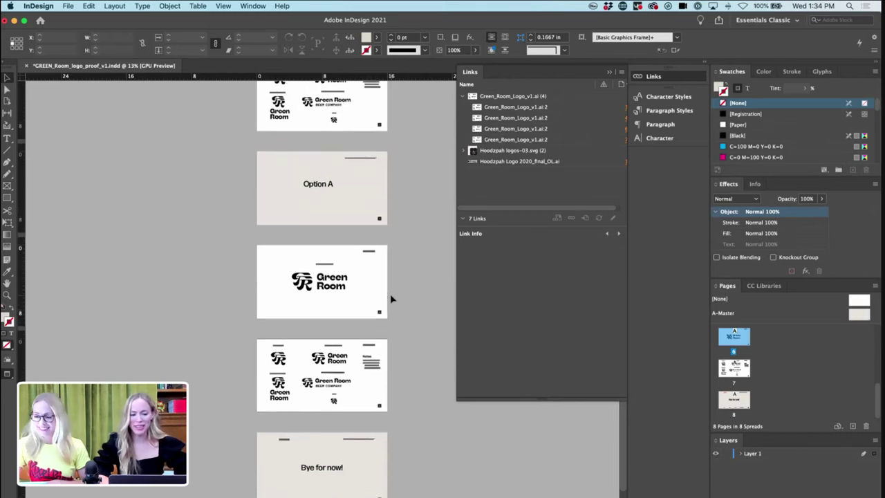
key("super+equal")
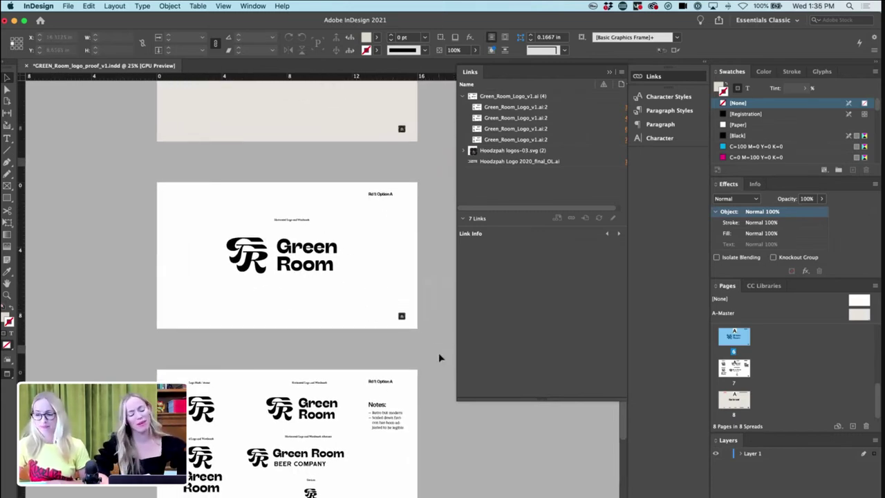
key("super+minus")
key("super+equal")
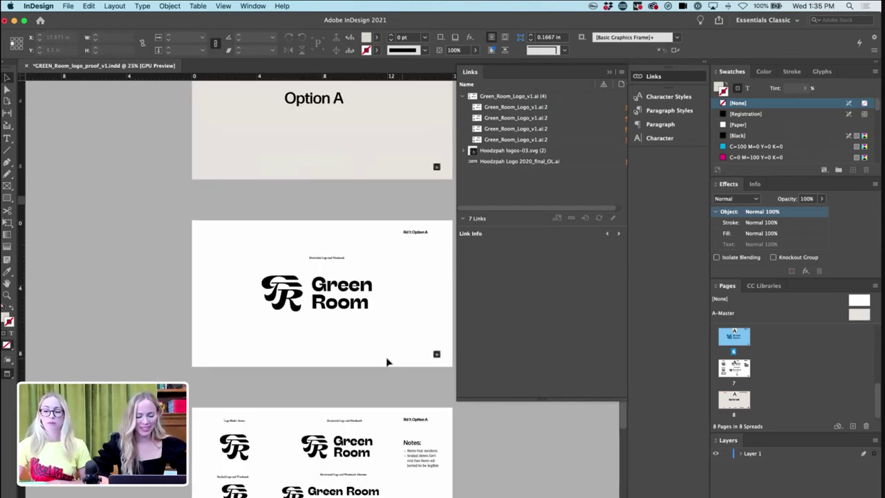
scroll(387, 362, "up", 10)
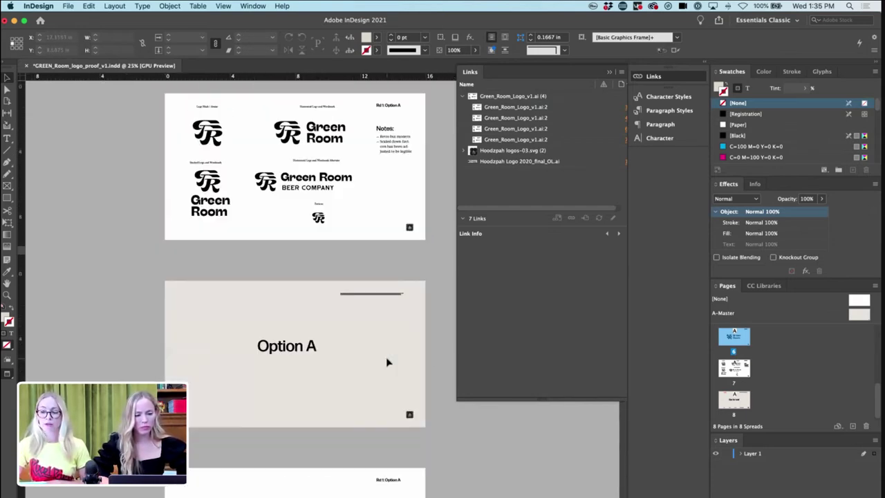
double_click(311, 451)
double_click(315, 451)
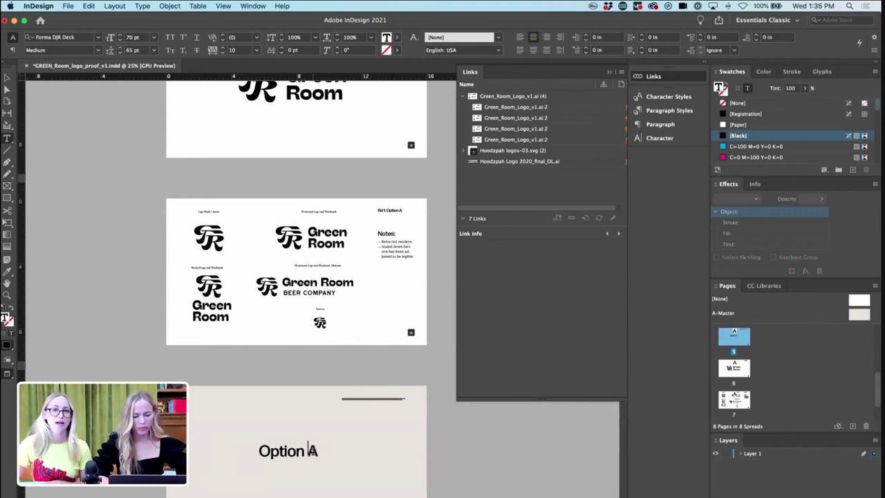
type("B")
left_click(7, 78)
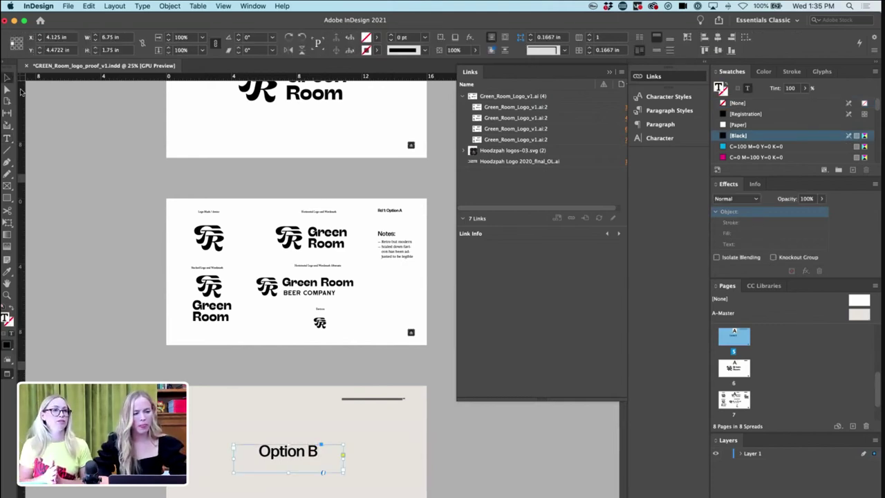
left_click(103, 236)
- Replace the horizontal logo on the page after the Option B title with Green_Room_Logo_v1.ai, and save the document
key("super+minus")
scroll(351, 288, "up", 2)
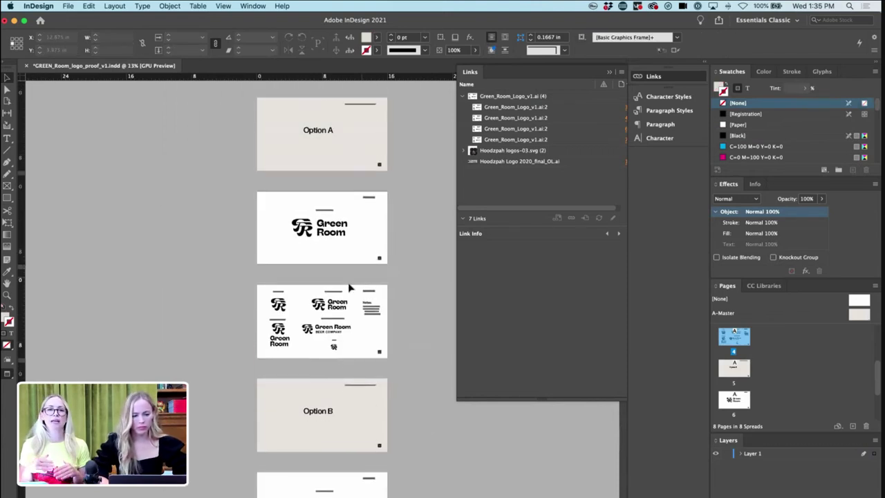
scroll(349, 289, "down", 5)
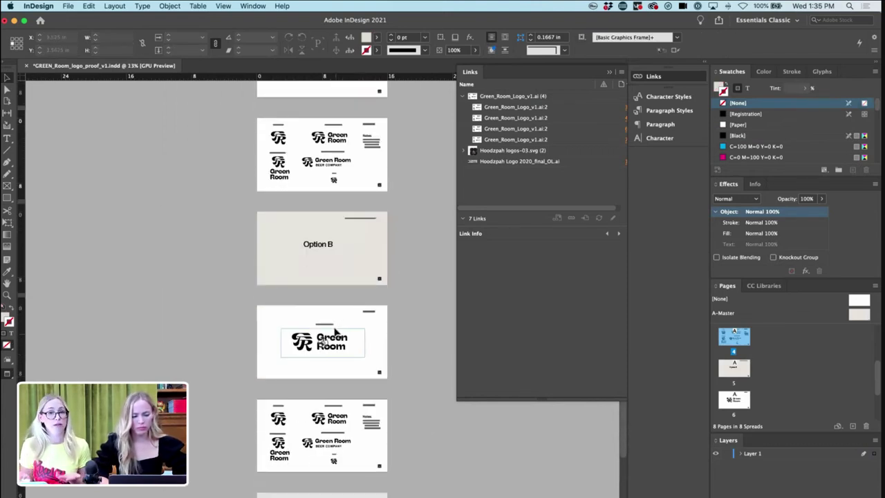
left_click(335, 345)
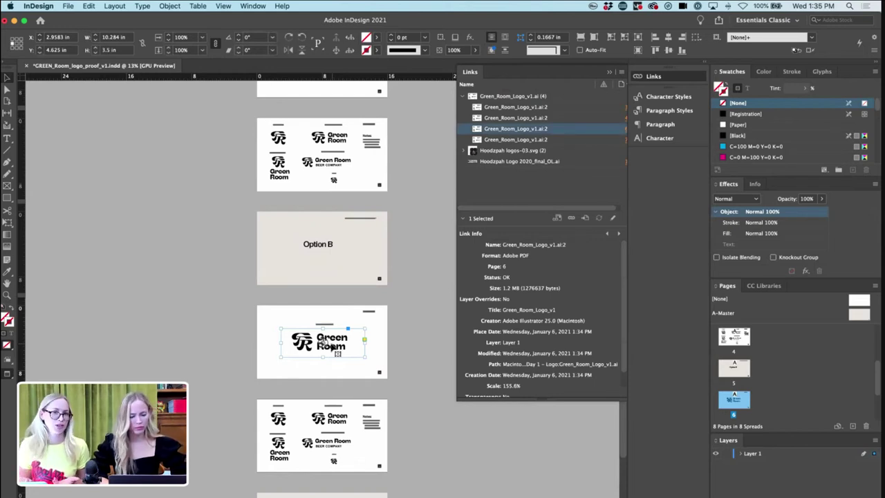
key("super+equal")
key("super+equal")
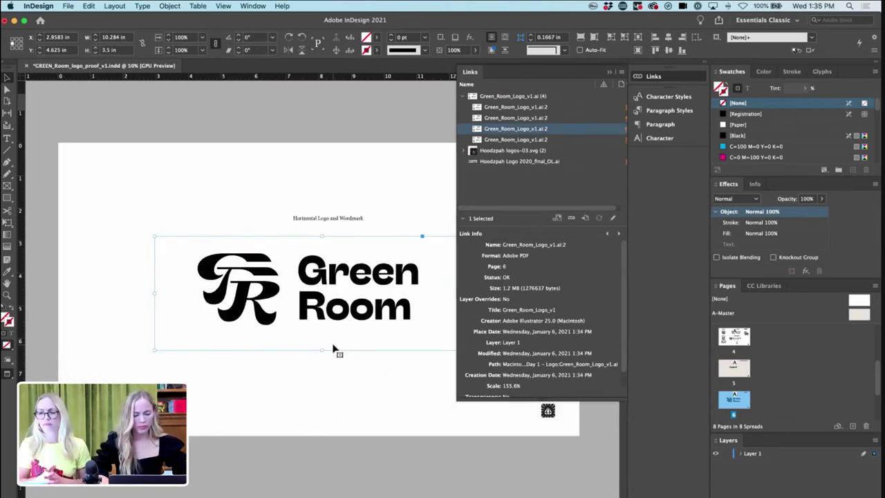
key("super+minus")
key("super+minus")
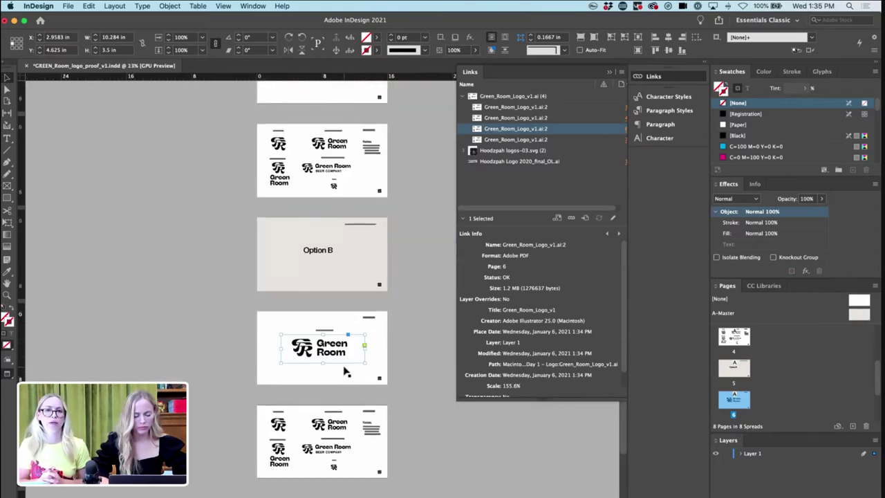
key("super+d")
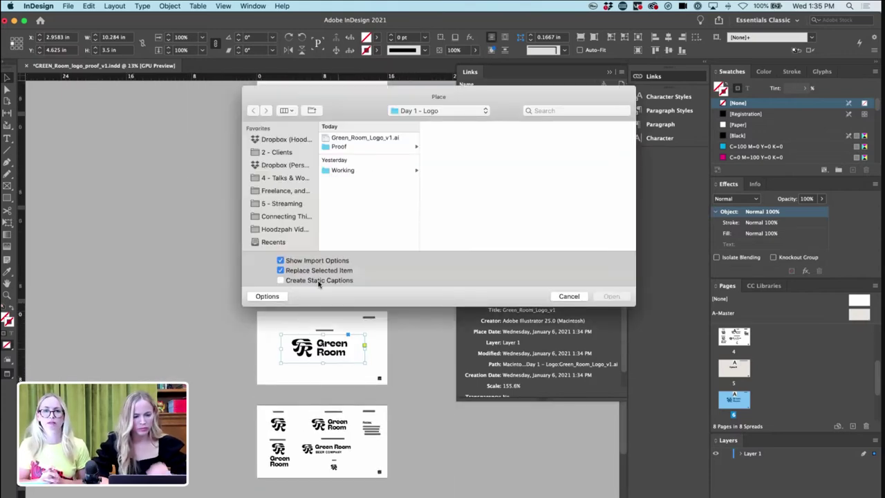
left_click(355, 139)
left_click(537, 208)
left_click(537, 209)
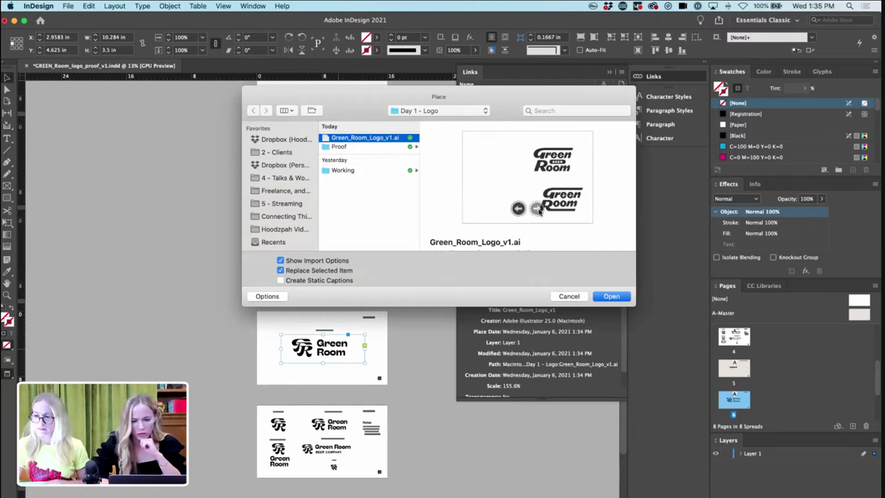
left_click(611, 297)
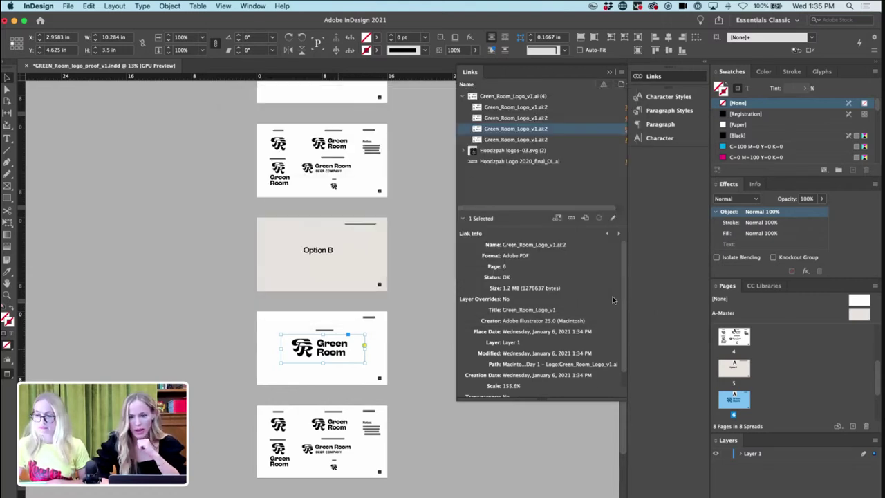
left_click(558, 355)
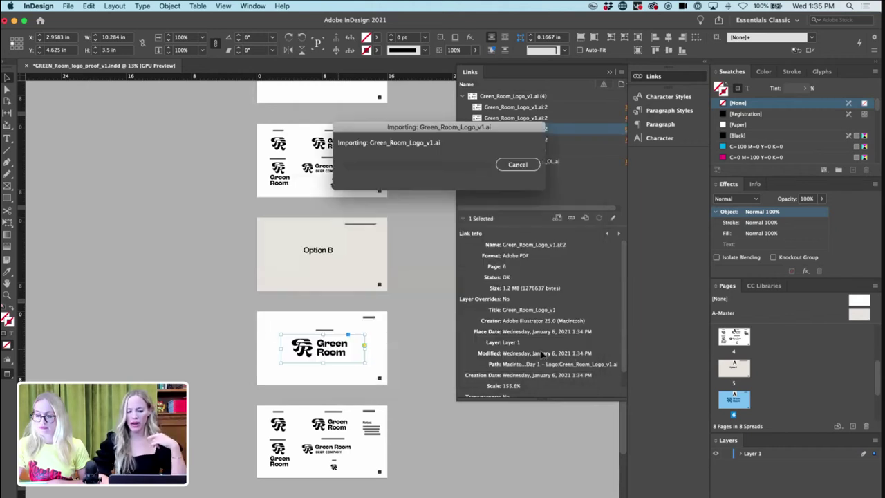
left_click(463, 406)
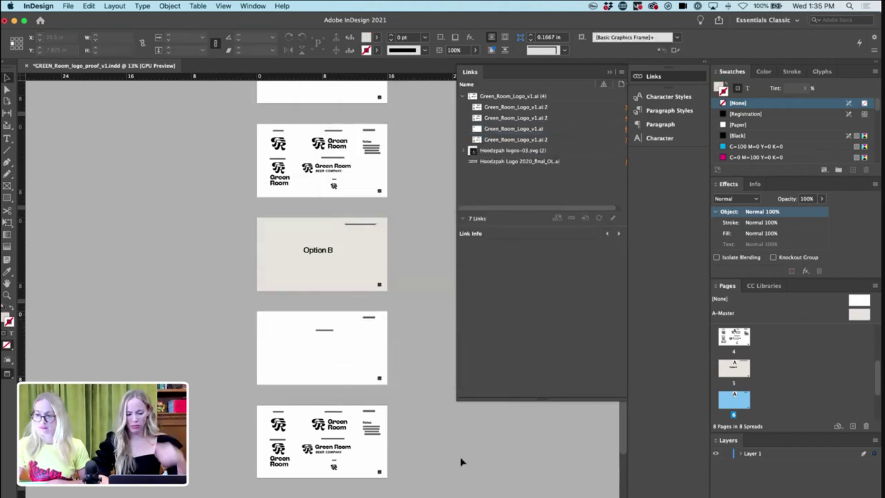
key("super+s")
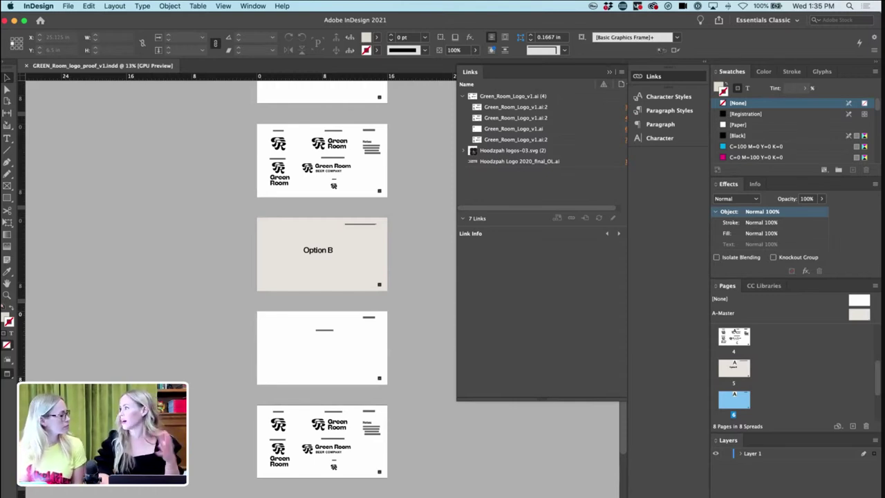
- Launch Adobe Photoshop 2021 through a system-wide search for "photoshop"
scroll(413, 360, "down", 2)
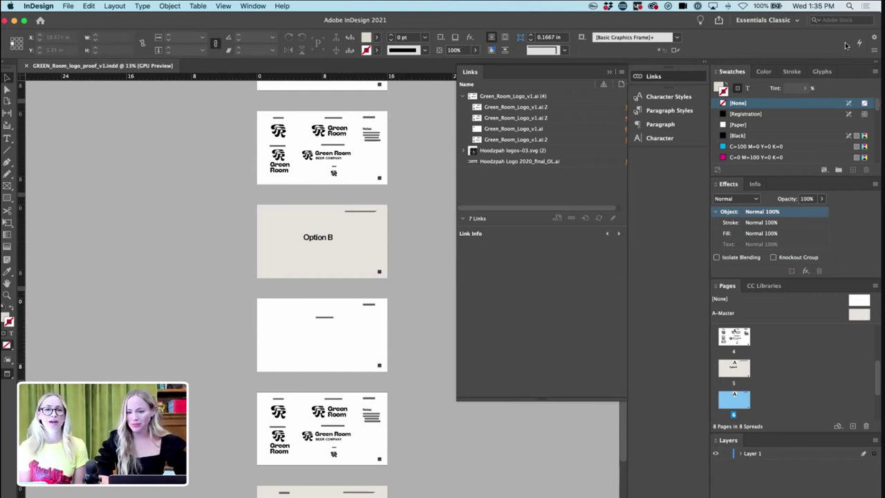
left_click(849, 6)
type("photoshop")
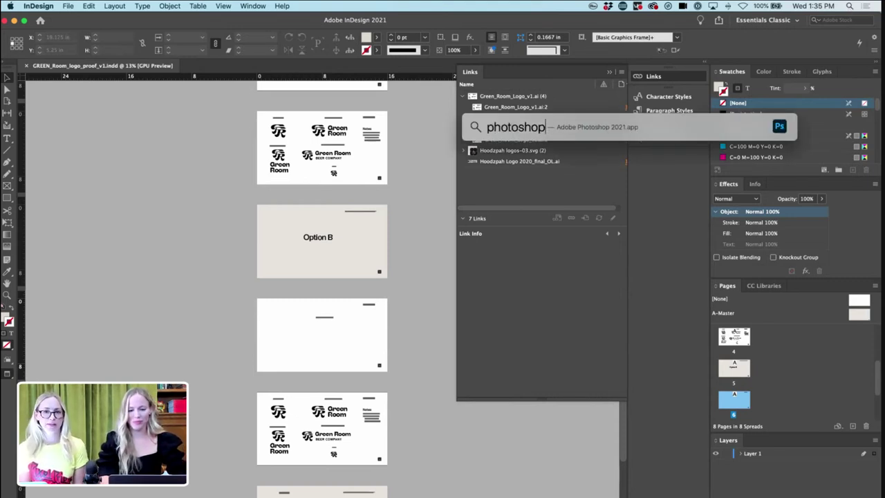
key("Return")
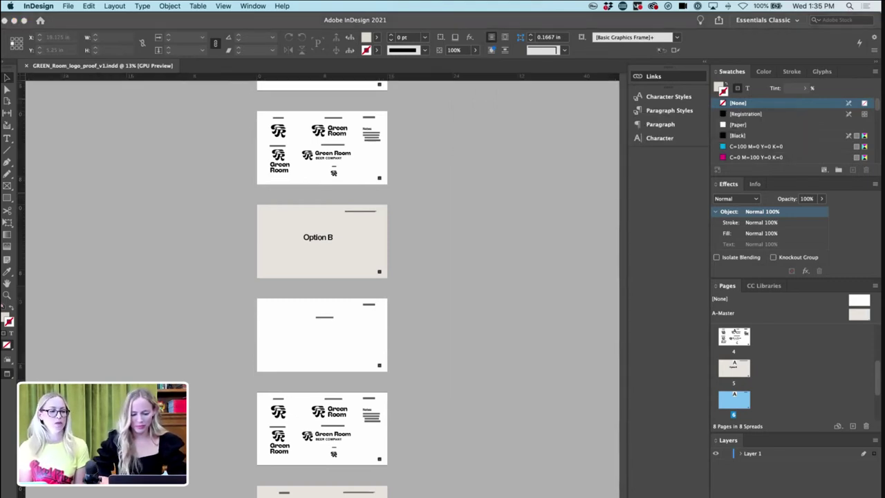
- Switch to Finder and browse the Hood Fonts folder in a new tab down to Beverly Drive's Right folder
key("super+Tab")
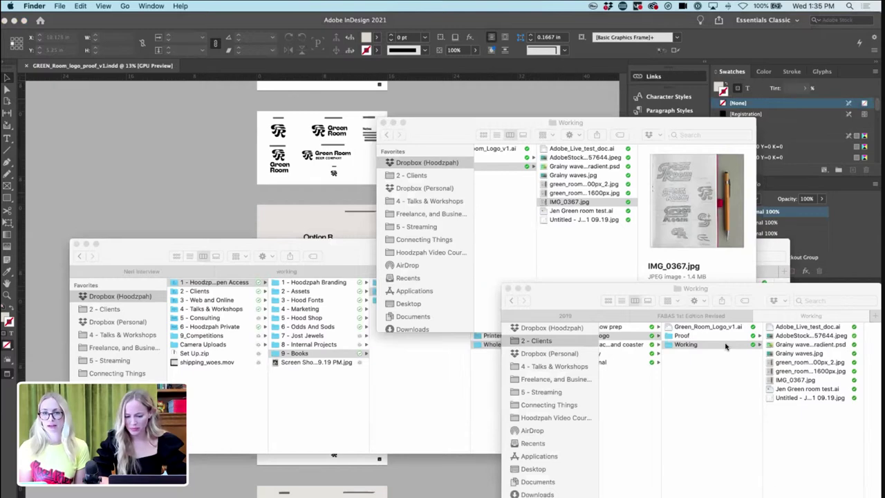
scroll(725, 347, "left", 2)
key("super+w")
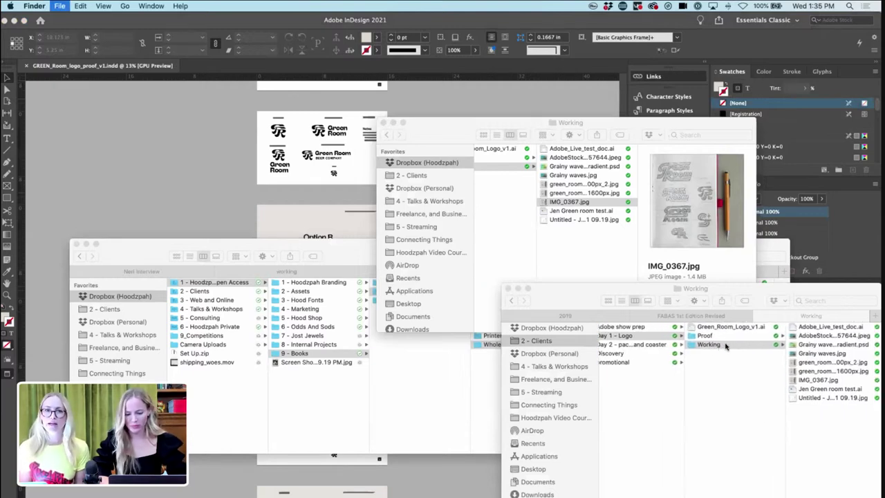
key("super+t")
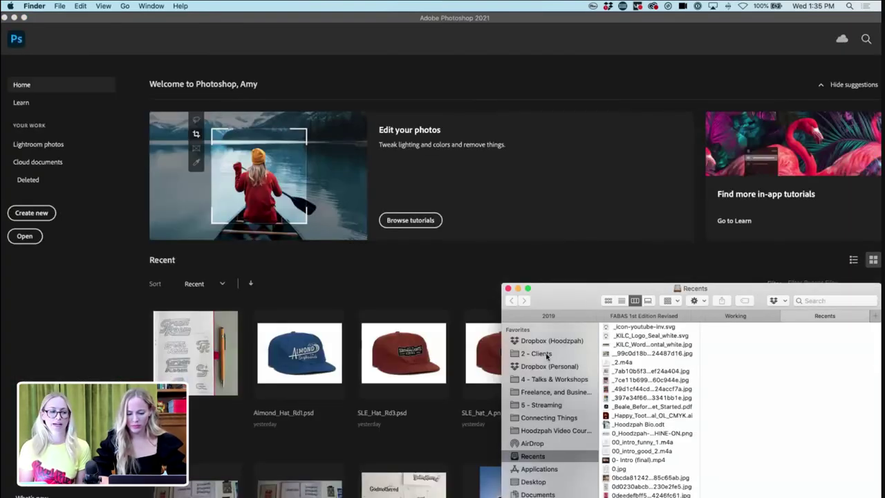
left_click(547, 354)
left_click(553, 341)
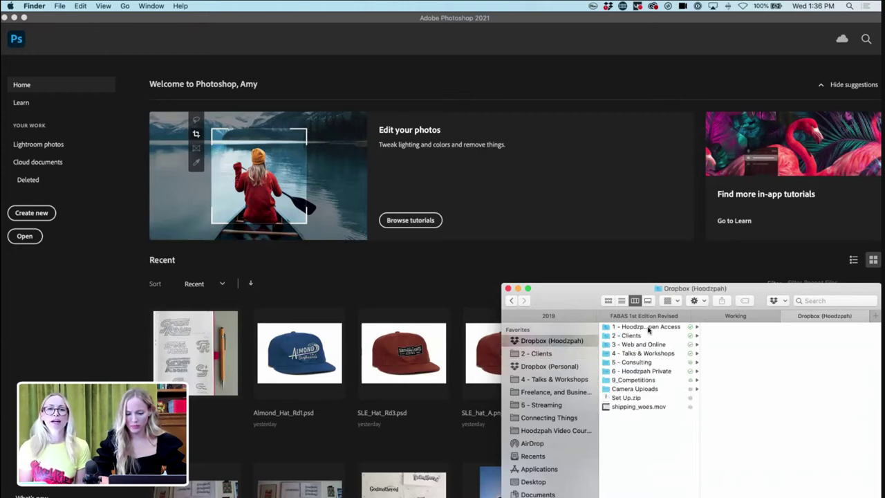
left_click(655, 328)
left_click(734, 352)
key("Up")
left_click(811, 327)
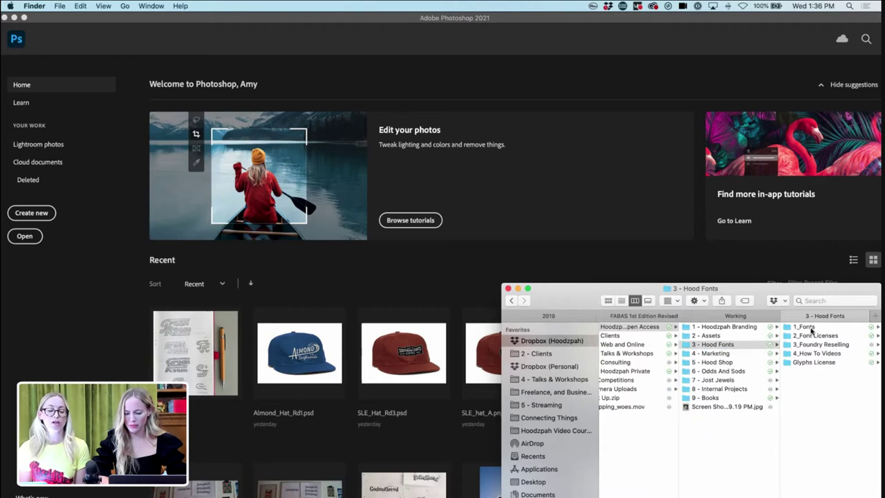
left_click(813, 353)
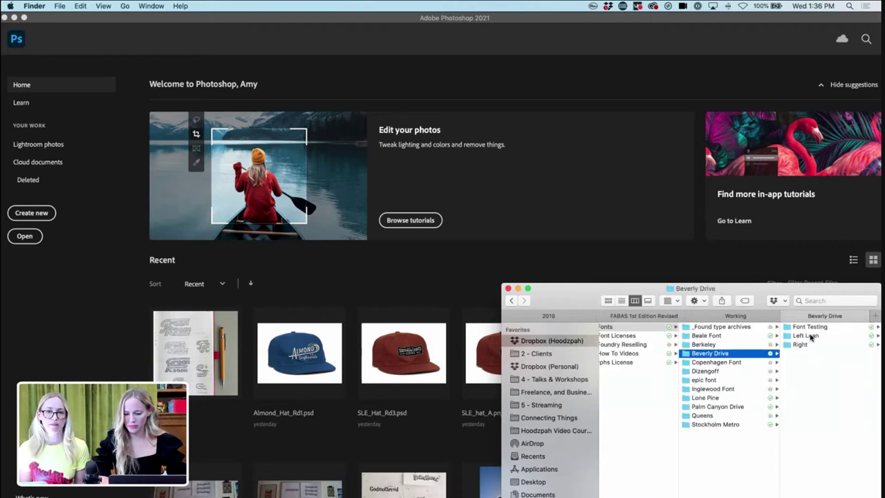
left_click(801, 345)
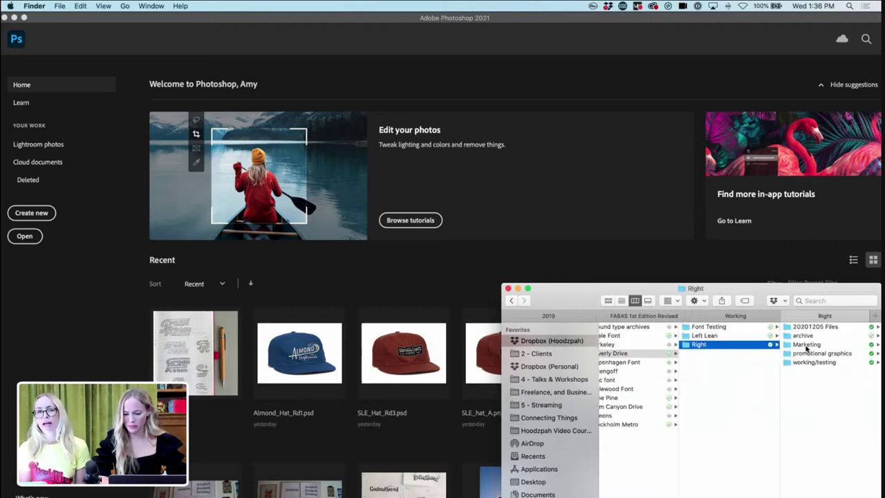
- Look through the promotional graphics folder and its features highlights and cover gif subfolders for a usable mockup file
left_click(807, 344)
key("Down")
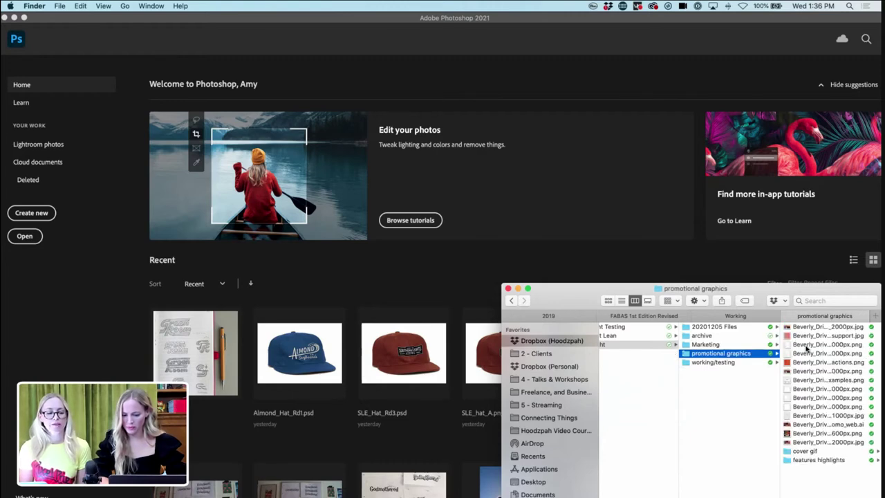
key("Up")
key("Right")
key("Left")
key("Down")
key("Right")
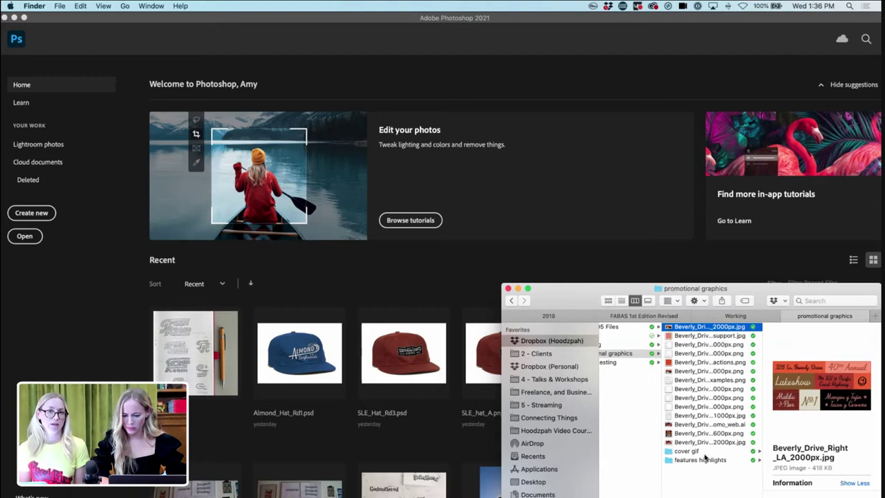
left_click(703, 460)
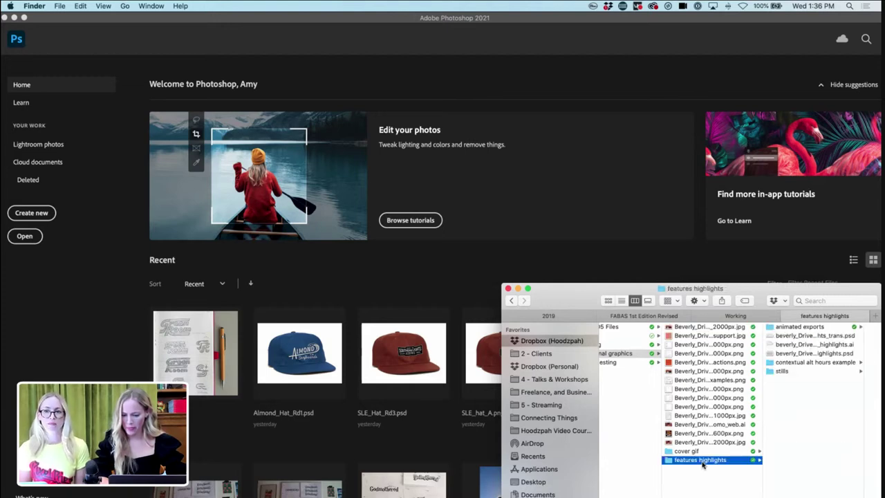
key("Up")
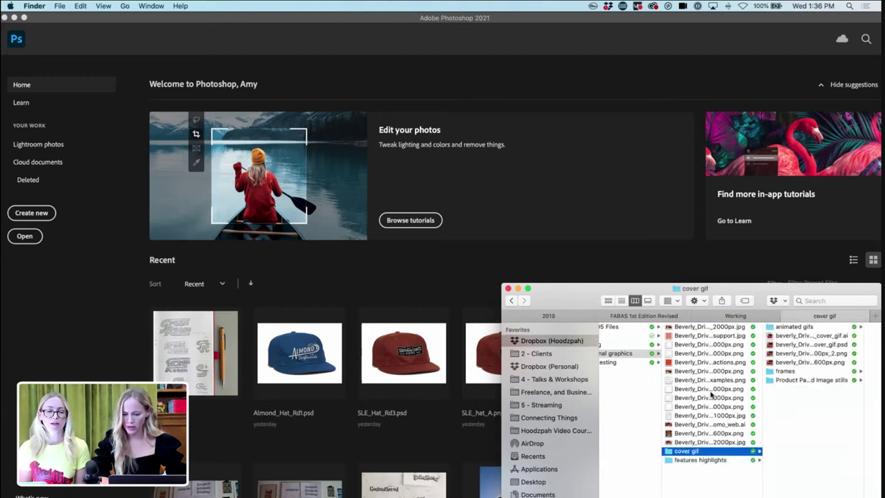
- Switch to Photoshop and look through its recent files for the mockup
left_click(628, 279)
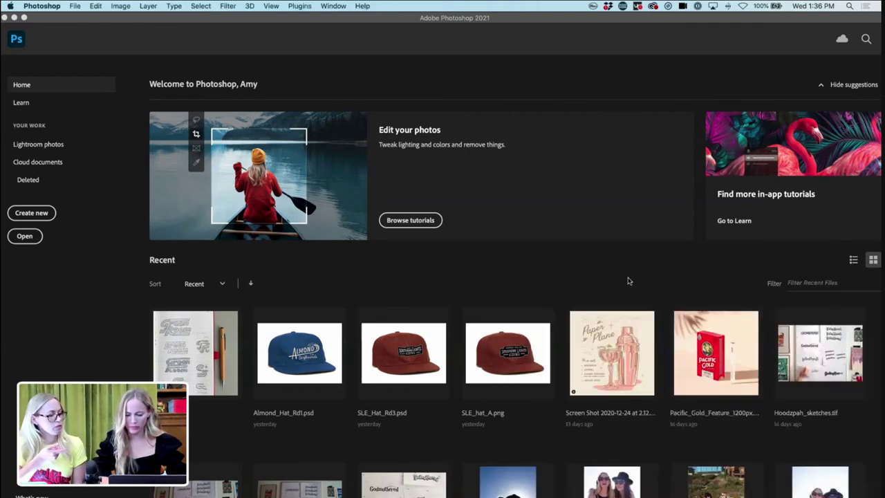
scroll(628, 280, "down", 5)
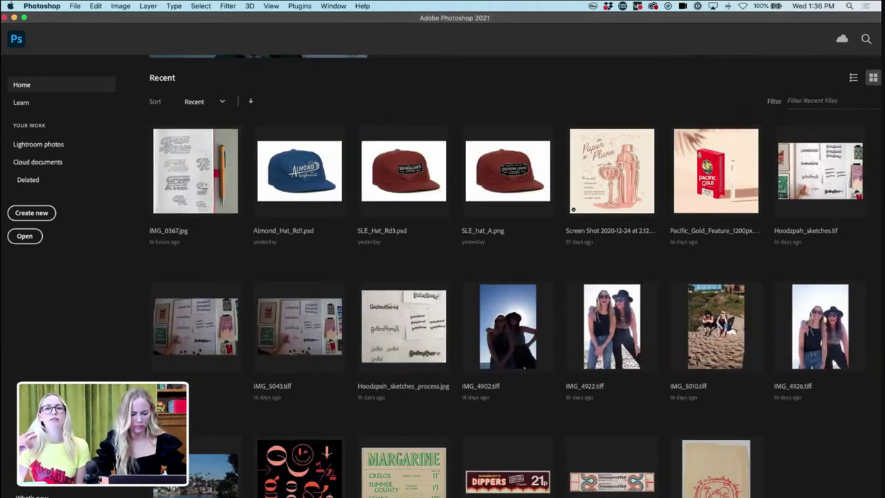
scroll(773, 372, "up", 3)
- From Finder's 2020 social media folder, open Can_West_street_Beverly_Drive_mint.psd in the Beverly Drive Beer Can West Street folder
key("super+Tab")
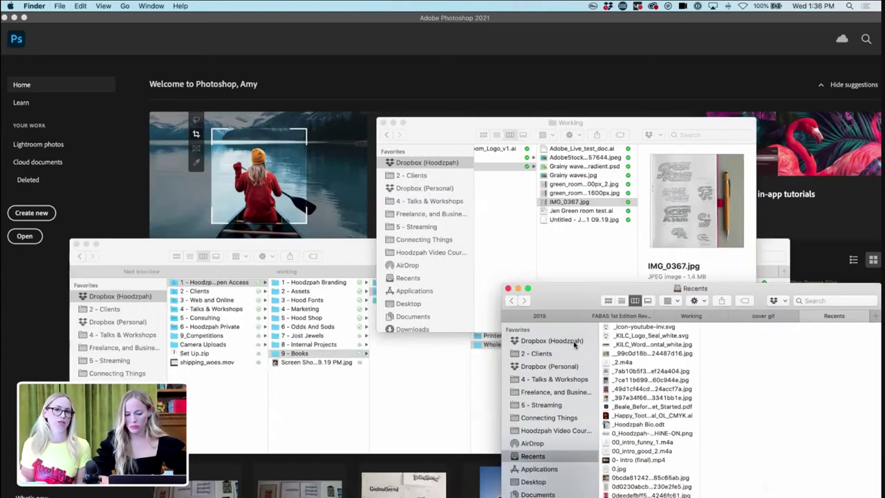
left_click(574, 342)
left_click(636, 345)
left_click(735, 336)
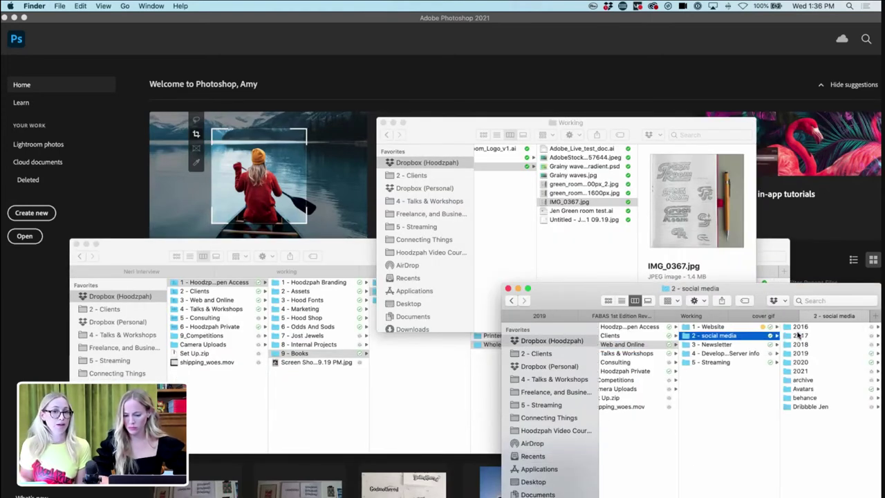
left_click(803, 363)
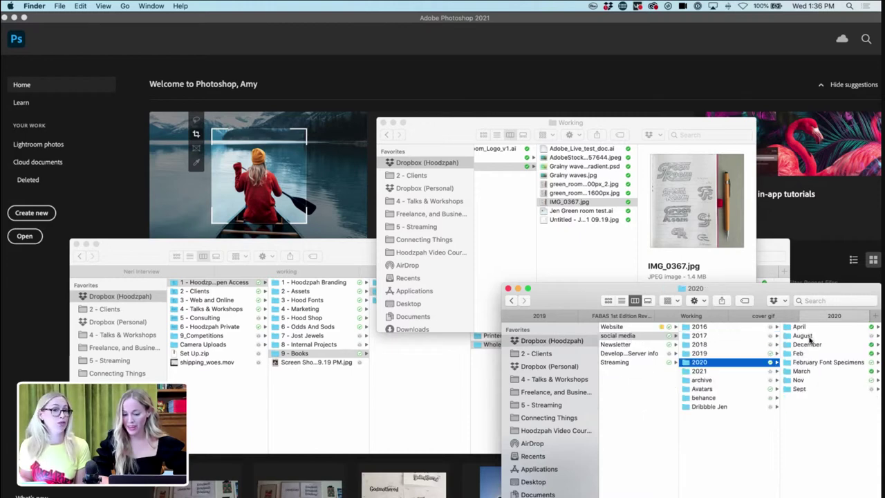
left_click(813, 328)
left_click(816, 344)
key("Right")
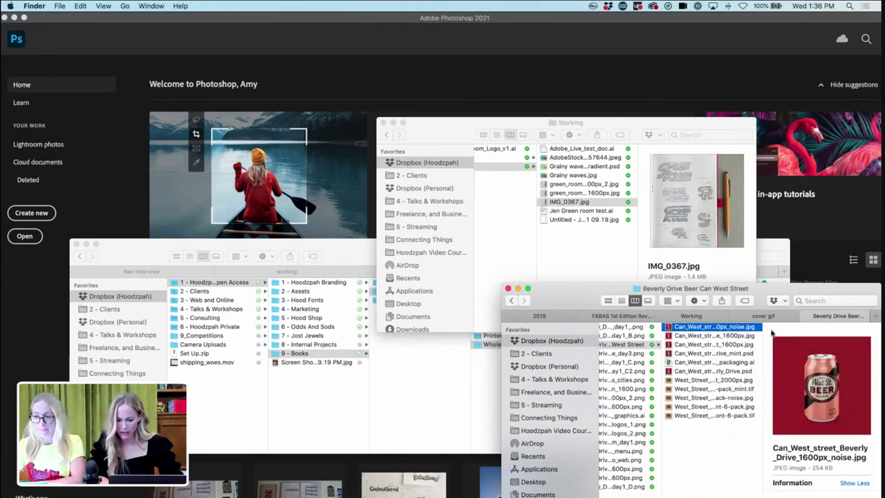
left_click(710, 354)
double_click(710, 354)
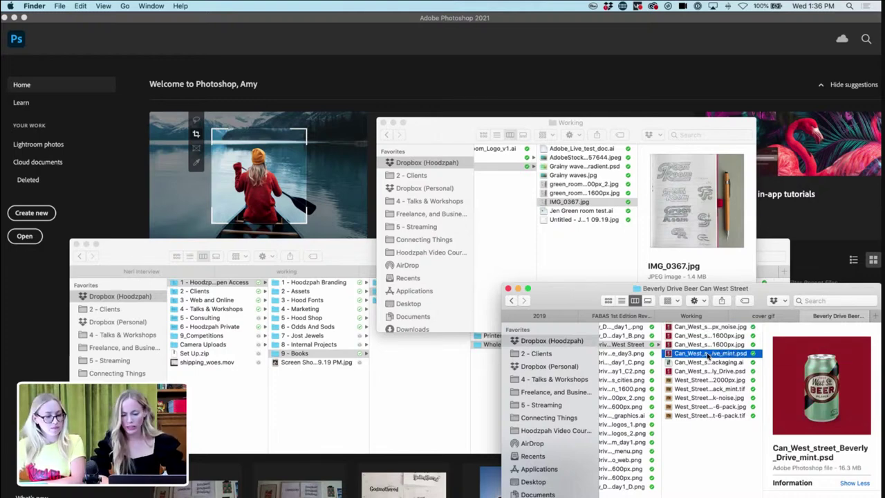
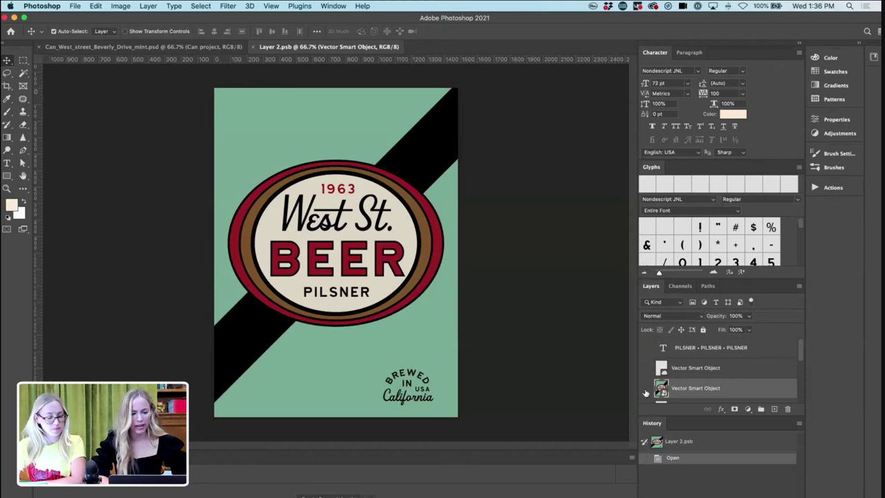
- Hide the mint West St. label artwork in Layer 2.psb and clear the remaining artwork from its canvas
left_click(645, 390)
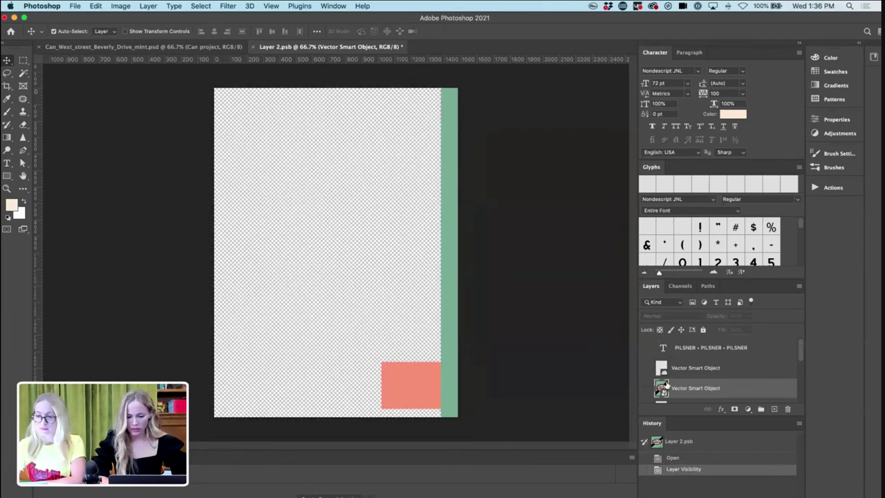
scroll(667, 384, "down", 3)
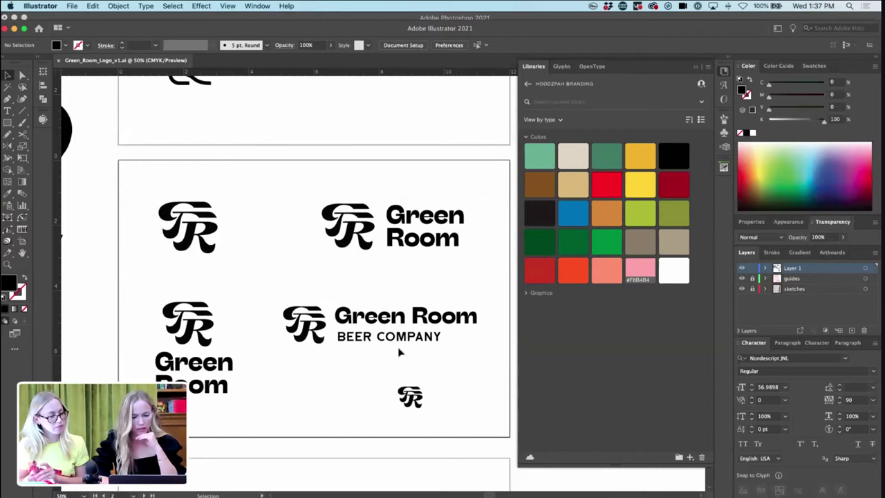
- Switch to Illustrator and select only the monogram of the horizontal two-line Green Room logo
left_click_drag(305, 195, 447, 272)
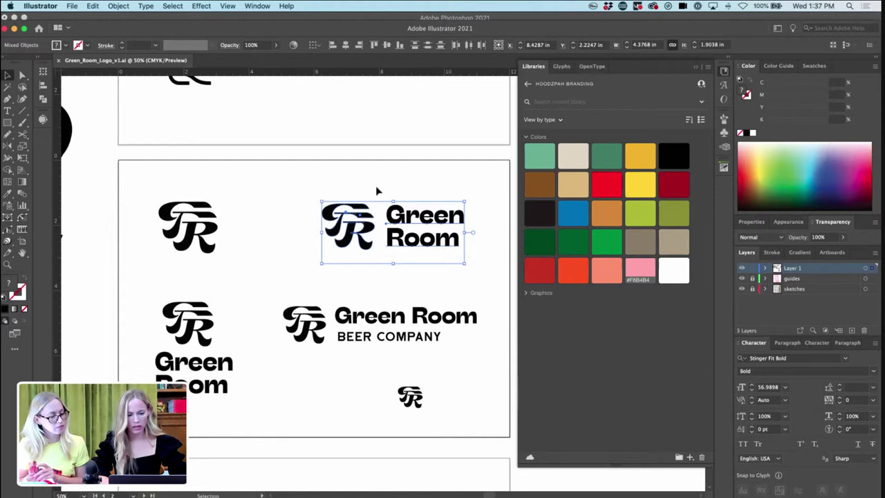
left_click_drag(380, 191, 305, 284)
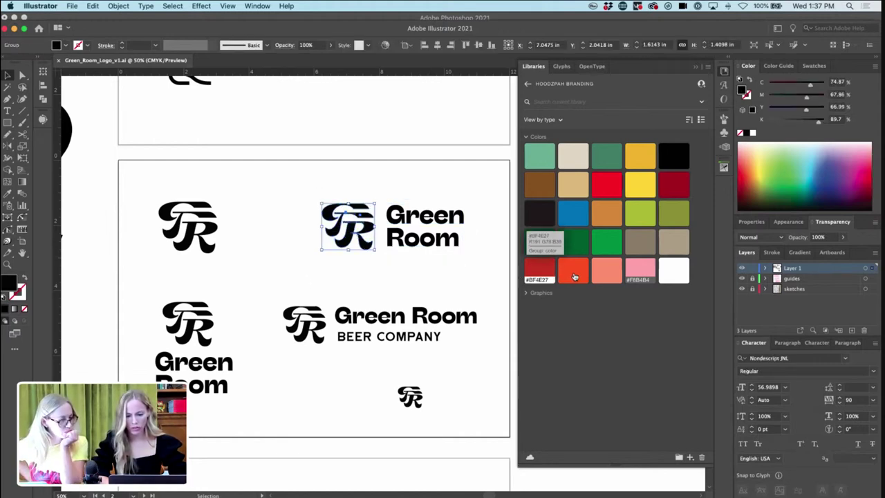
key("super+Tab")
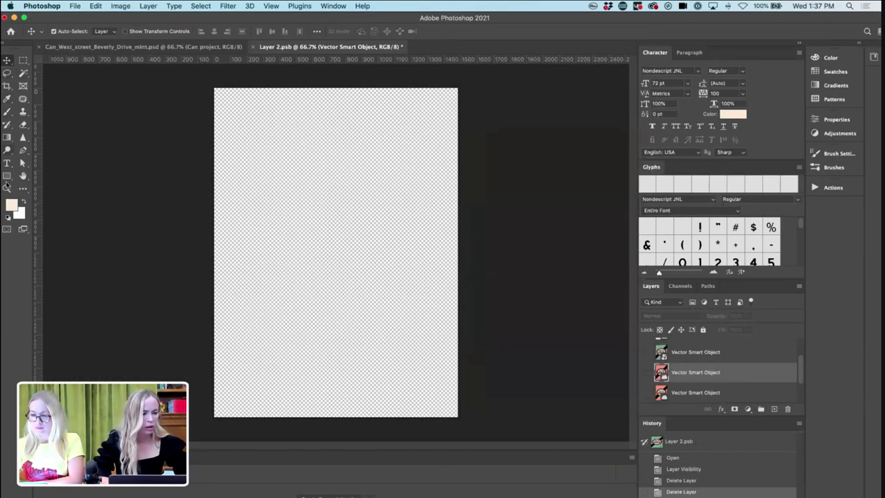
- Cover the Layer 2.psb canvas in Photoshop with a rectangle about 1571 by 2071 px and fill it with bright orange
left_click(7, 176)
left_click_drag(404, 378, 466, 422)
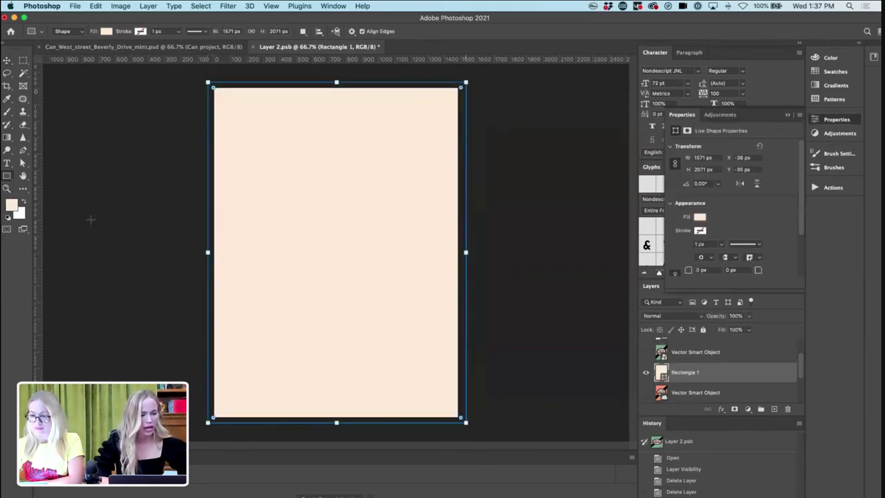
left_click(11, 205)
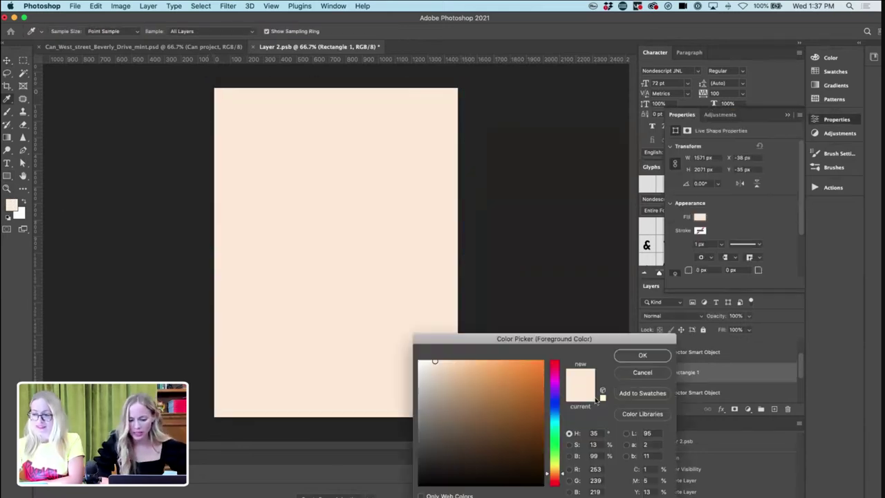
left_click_drag(560, 475, 560, 476)
left_click_drag(523, 375, 545, 359)
left_click(642, 355)
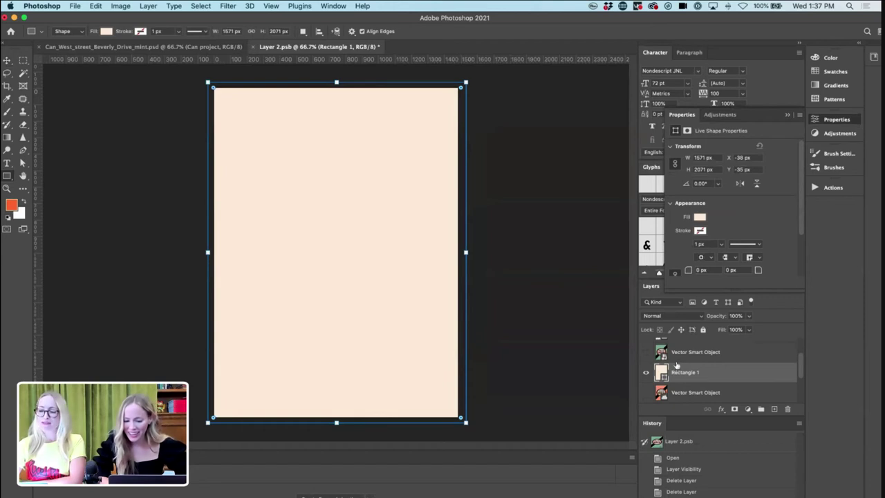
left_click(677, 270)
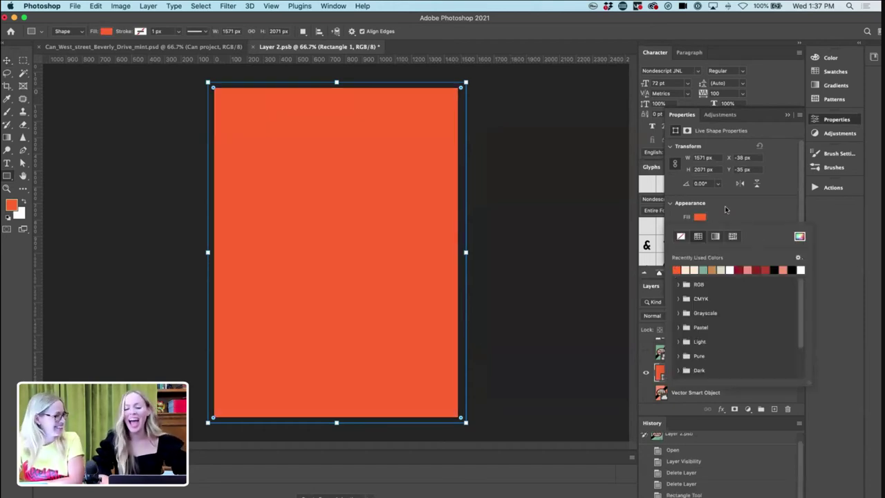
left_click(727, 209)
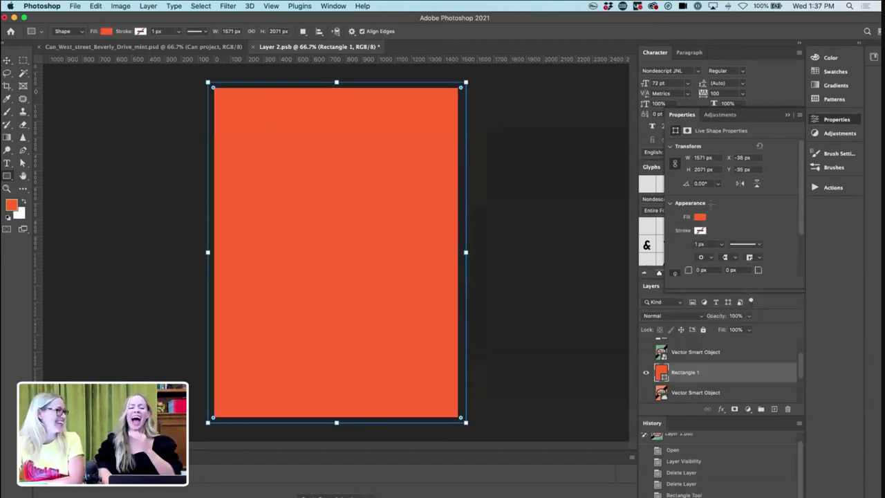
left_click(7, 60)
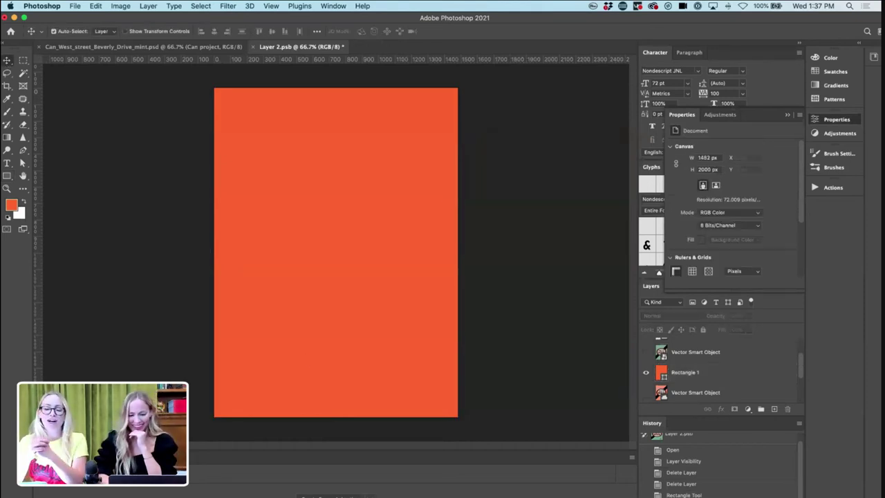
- Bring the selected monogram from Illustrator into Layer 2.psb in Photoshop as a smart object
key("super+Tab")
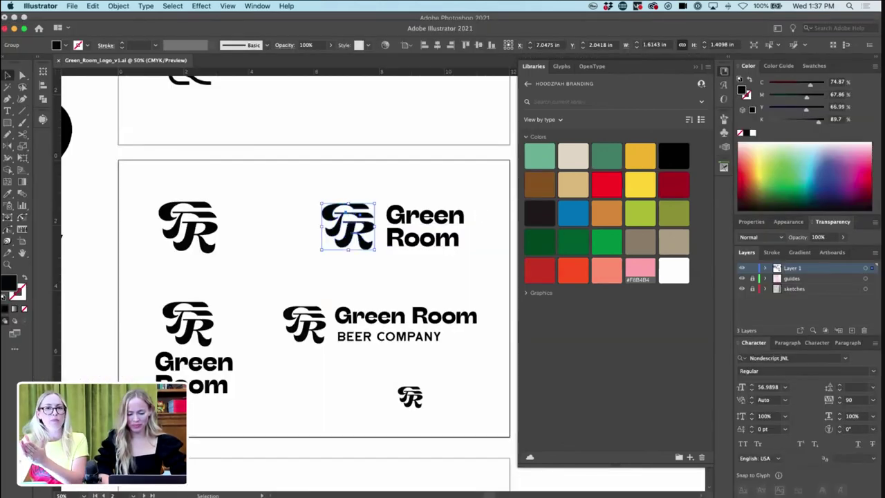
key("super+Tab")
key("super+v")
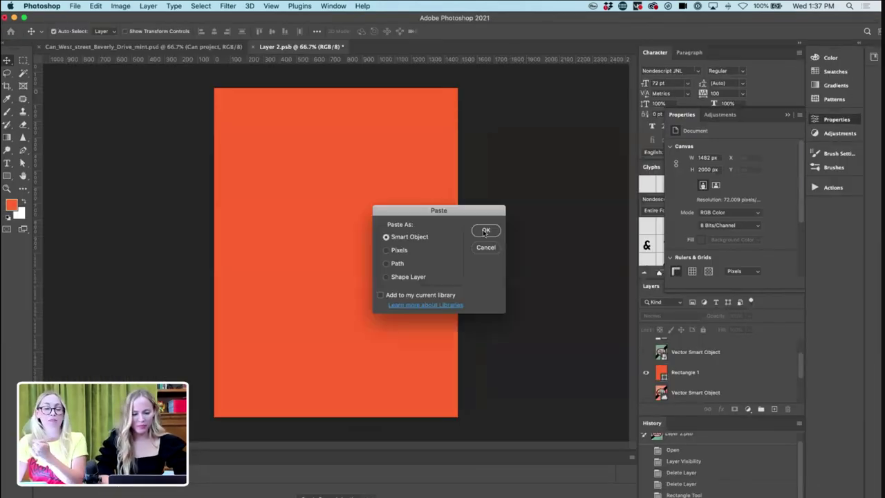
left_click(485, 230)
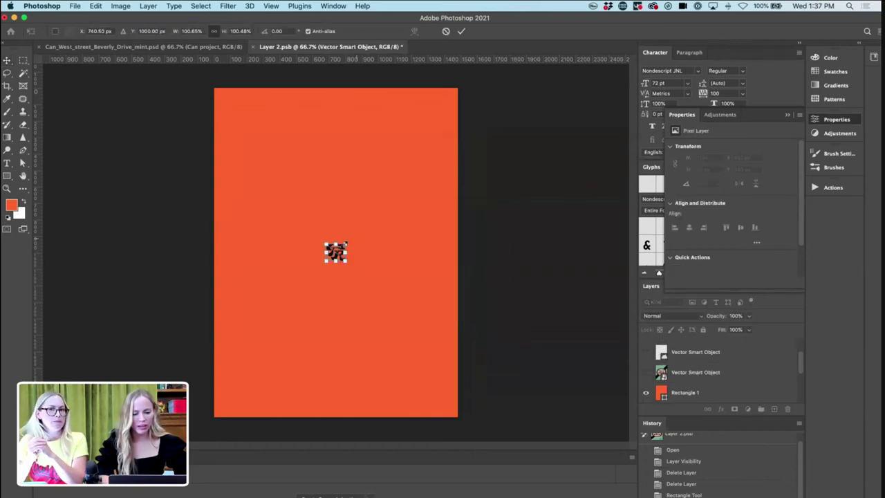
- Enlarge the monogram to about 533%, place it centred in the upper part of the orange label, and save Layer 2.psb
left_click_drag(401, 205, 368, 103)
key("cmd+s")
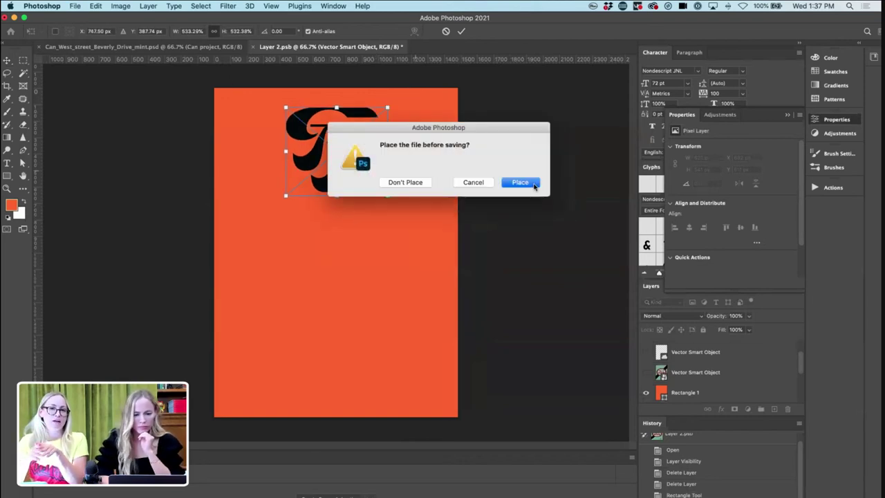
left_click(521, 182)
key("ctrl+Tab")
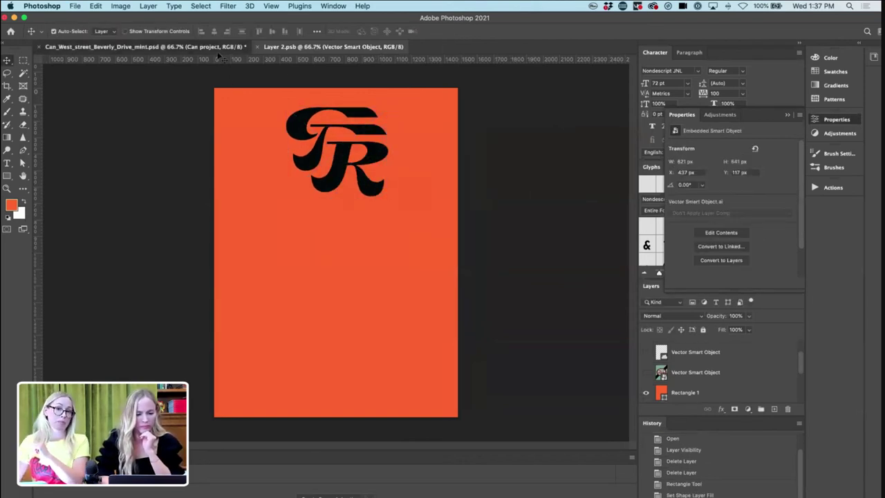
- Move the monogram lower on the orange label, enlarge it to about 606%, place it and save Layer 2.psb
left_click(343, 46)
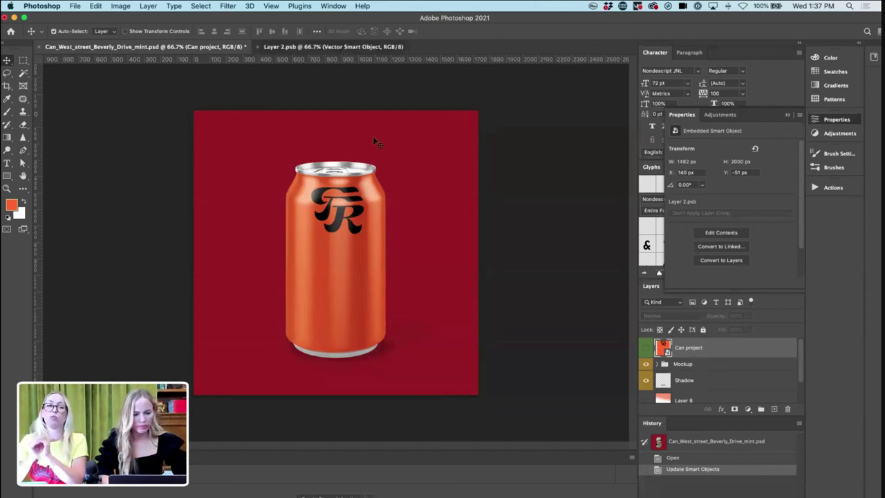
key("super+t")
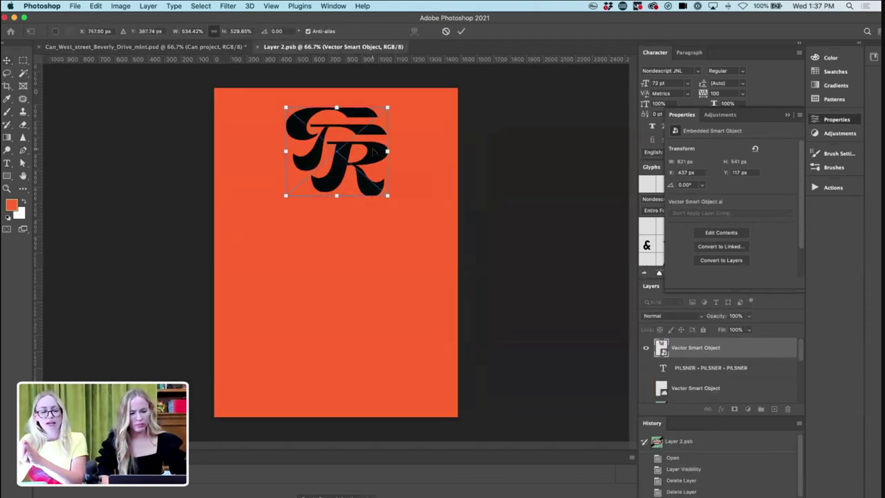
key("shift+Down")
key("shift+Down")
key("shift+Down")
key("shift+Down")
key("shift+Down")
key("shift+Down")
key("shift+Down")
key("shift+Down")
key("shift+Down")
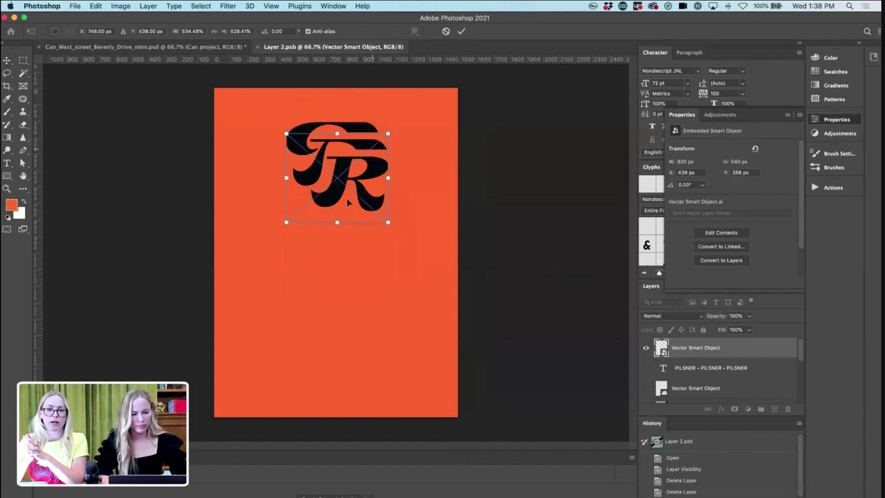
left_click_drag(338, 223, 338, 235)
right_click(335, 228)
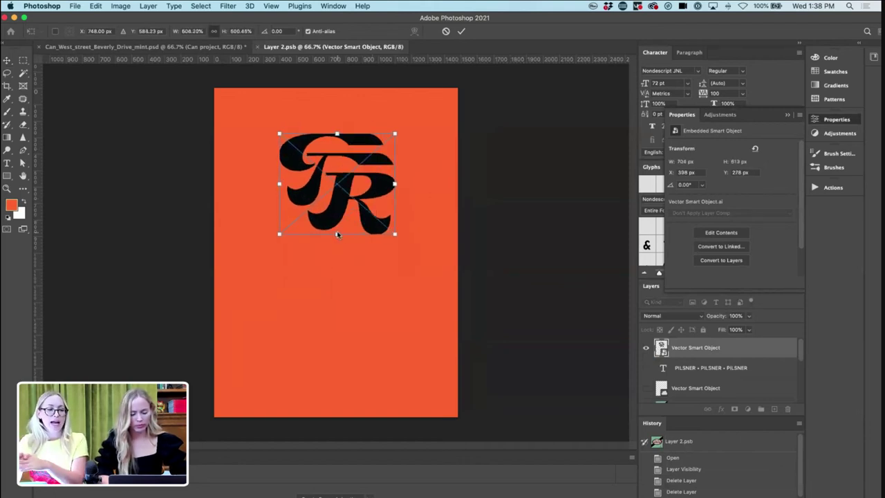
key("super+s")
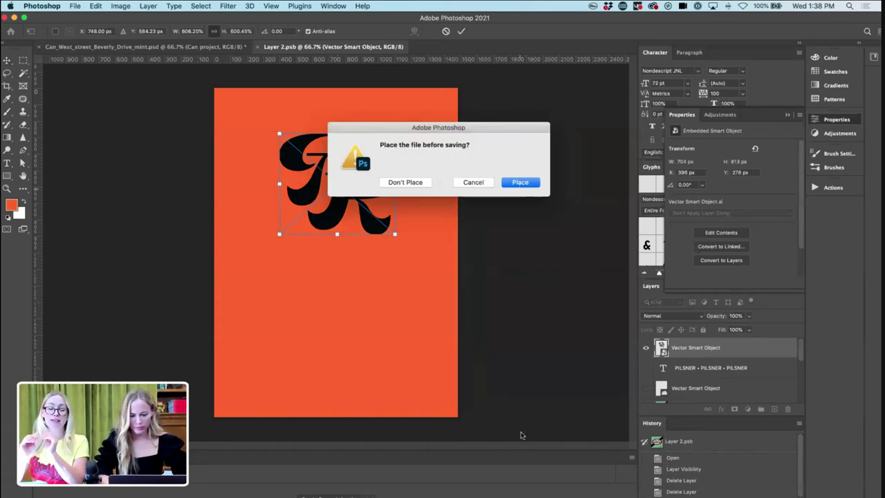
key("Return")
- Try to bring the two-line Green Room wordmark from Illustrator into Layer 2.psb, rotated 90° and enlarged to about 452% below the monogram
key("super+Tab")
left_click(429, 238)
key("super+Tab")
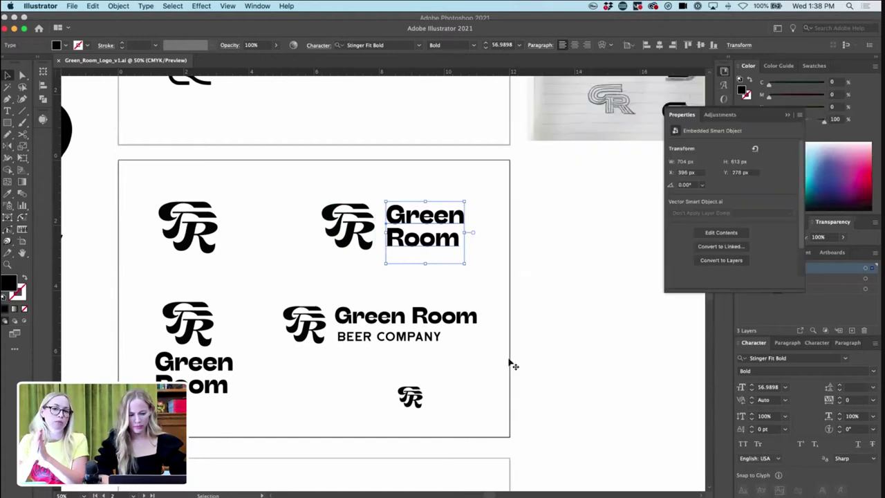
key("super+v")
left_click(488, 230)
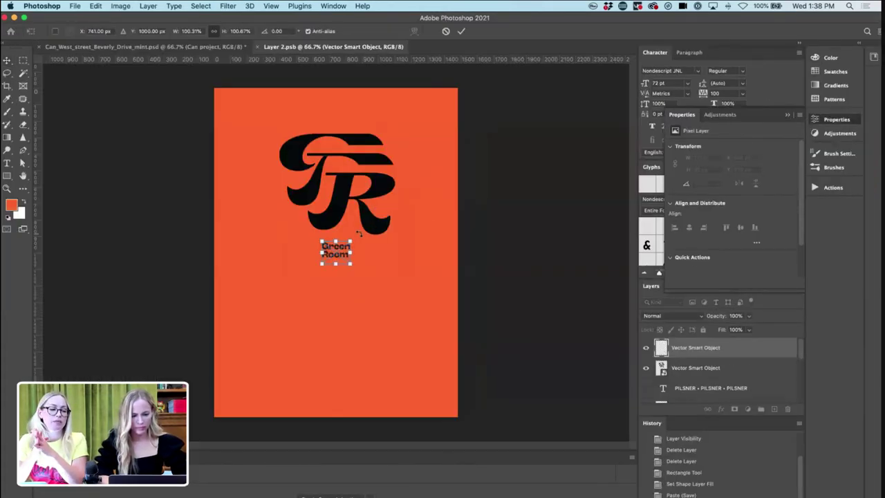
left_click_drag(357, 259, 337, 370)
left_click_drag(372, 322, 369, 329)
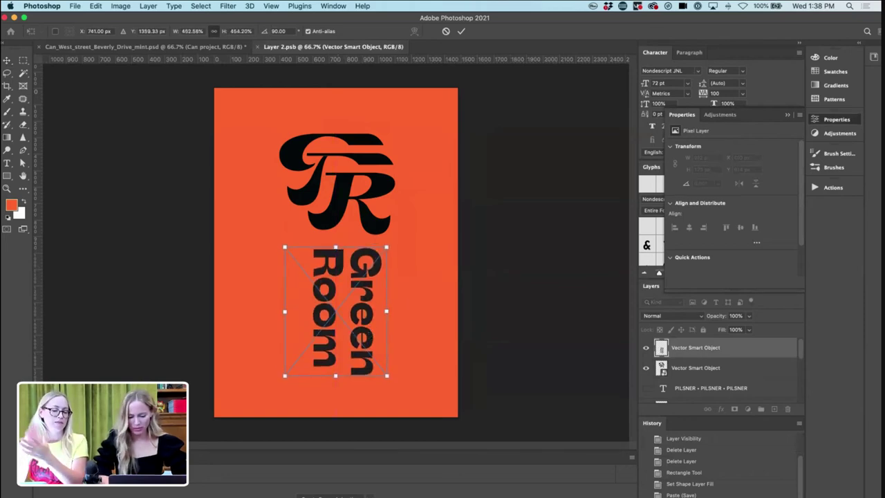
- Switch to Illustrator, give the two-line Green Room wordmark the rich black sampled from its monogram, and return to Photoshop with it copied
key("super+Tab")
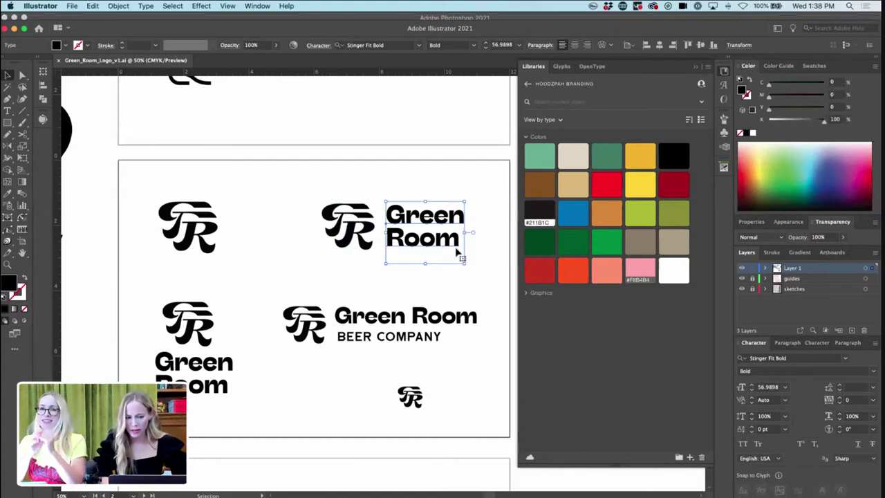
left_click(348, 225)
left_click(401, 255)
key("i")
key("v")
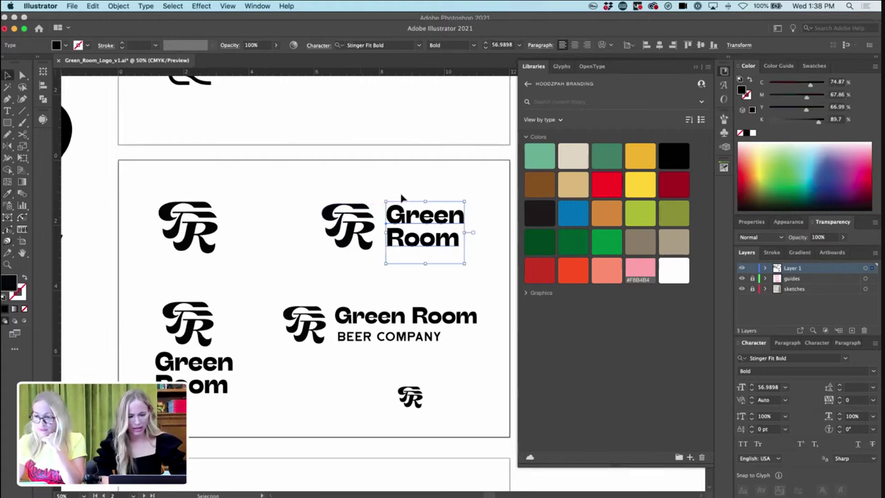
key("super+Tab")
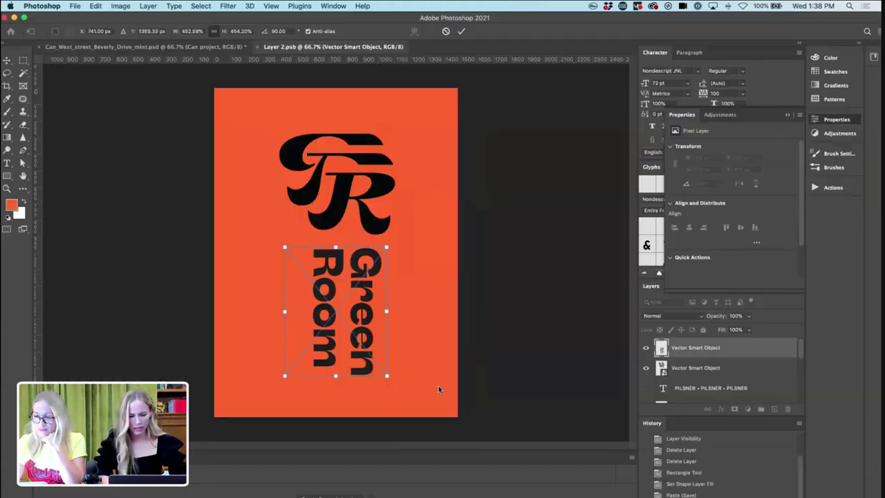
- Discard the unplaced wordmark and paste the recoloured one into Layer 2.psb as a smart object
key("Escape")
key("ctrl+v")
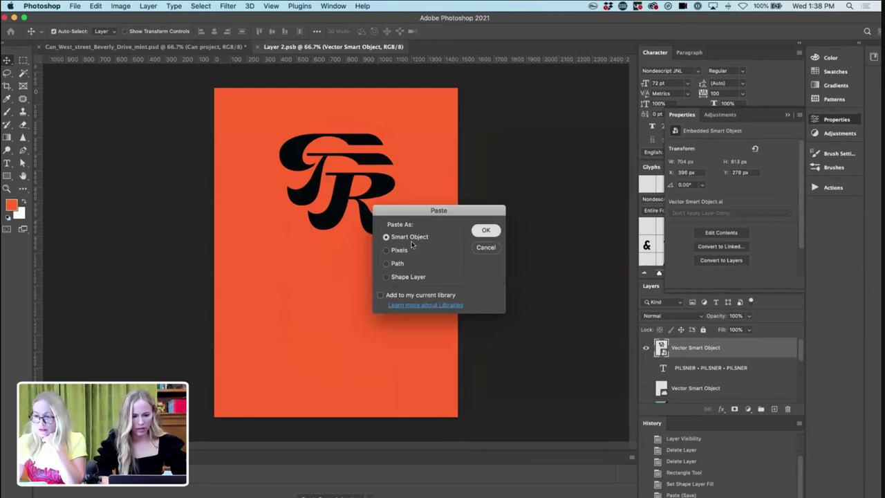
key("Return")
- Rotate the wordmark 90°, enlarge it to about 510%, centre it beneath the monogram and save Layer 2.psb
left_click_drag(351, 241, 354, 275)
key("super+z")
left_click_drag(358, 234, 337, 392)
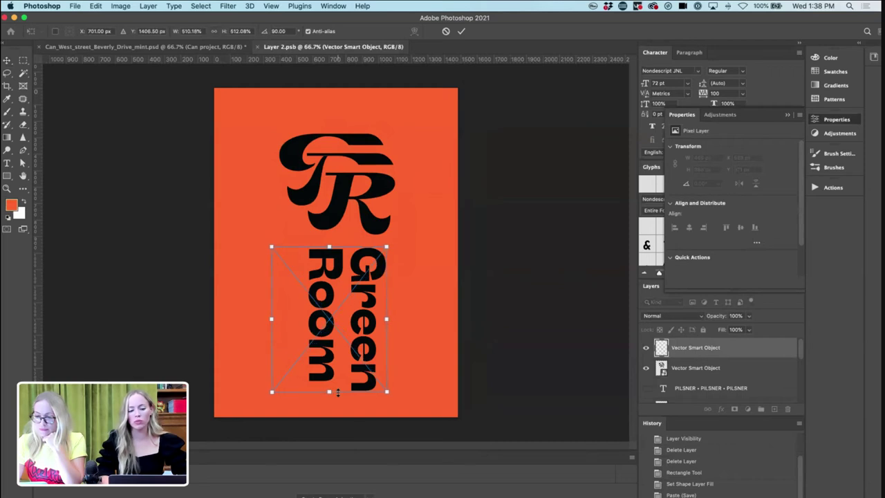
key("shift+Left")
key("shift+Left")
key("shift+Left")
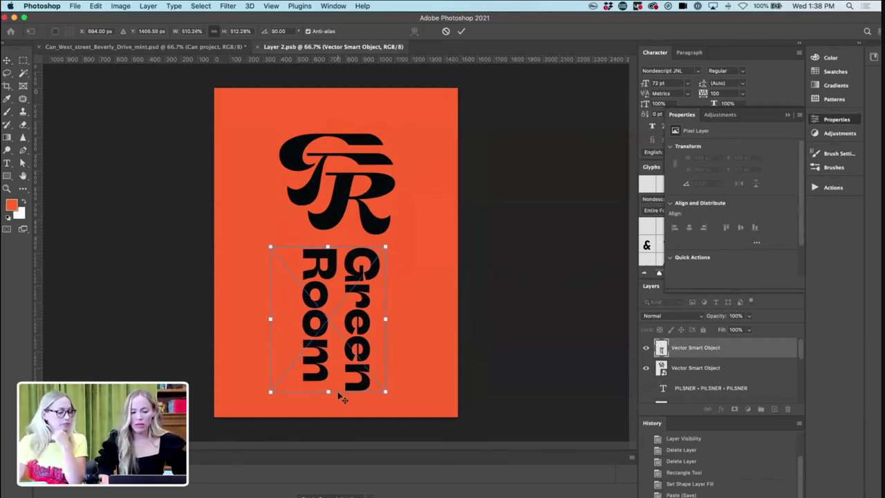
key("Return")
key("super")
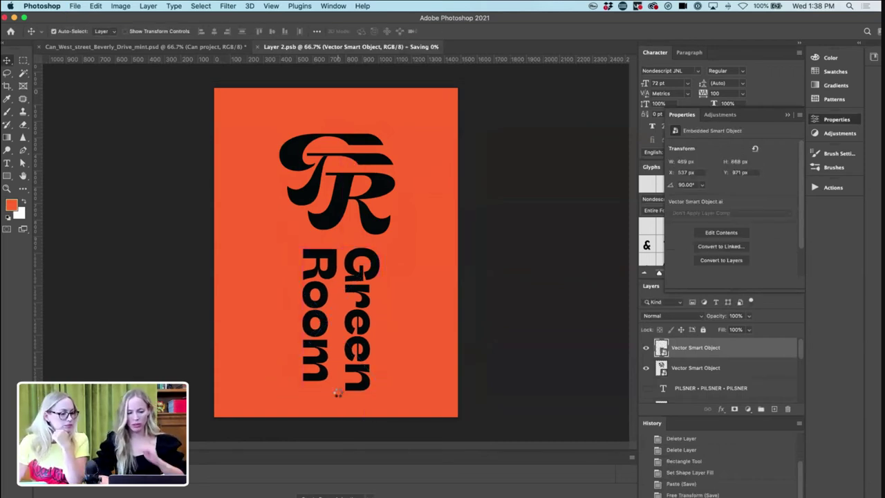
- Check the can mockup and slightly enlarge the monogram and wordmark together towards the lower edge of the Layer 2.psb label
left_click(211, 47)
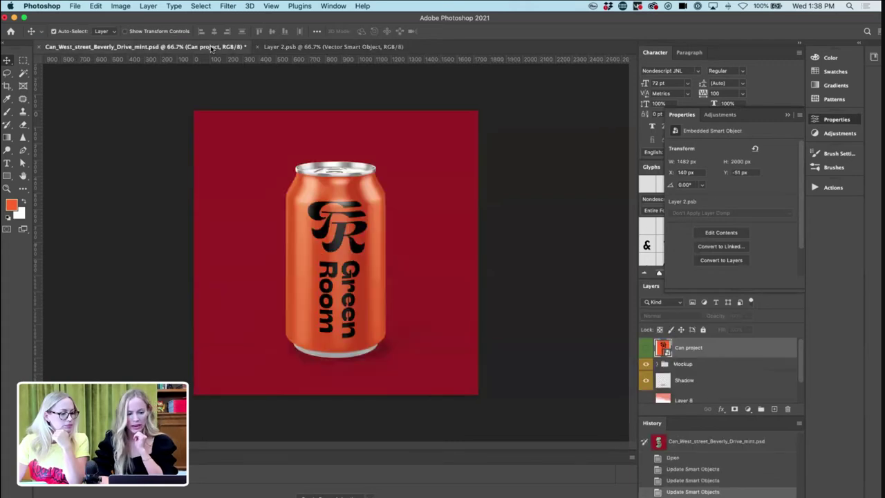
left_click(366, 47)
left_click(381, 187)
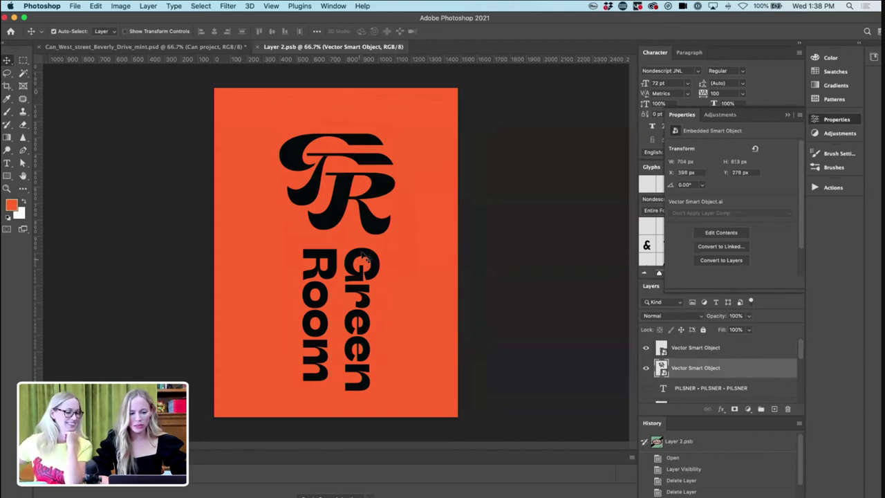
left_click(361, 253, "shift")
key("super+t")
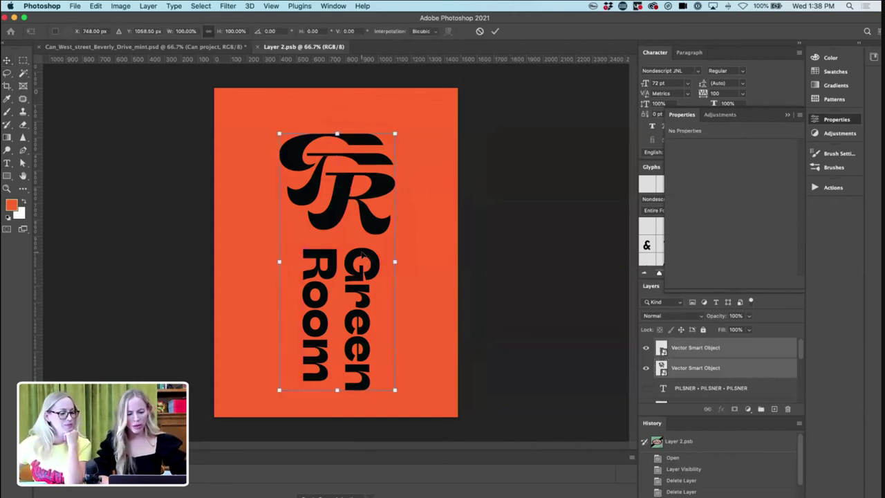
left_click_drag(333, 393, 334, 406)
key("Return")
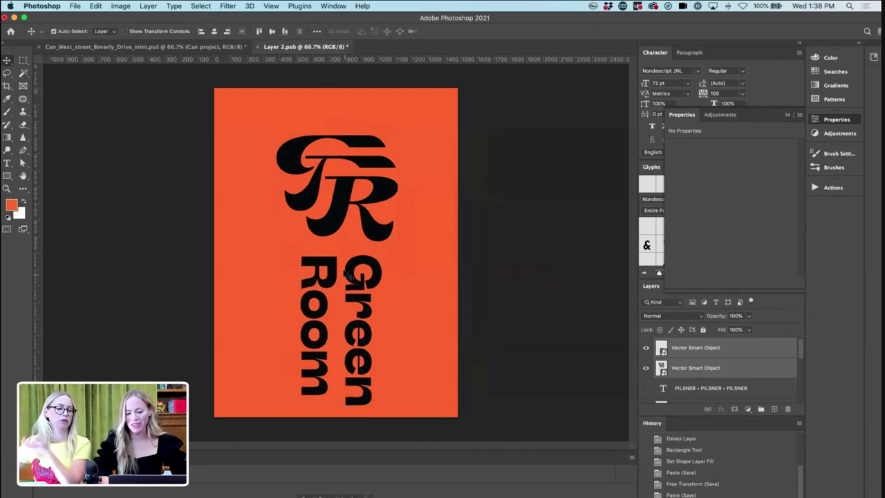
- Reduce only the monogram to about 551%, keeping it centred with its upper edge in place
left_click(361, 244)
left_click(370, 218)
key("super+t")
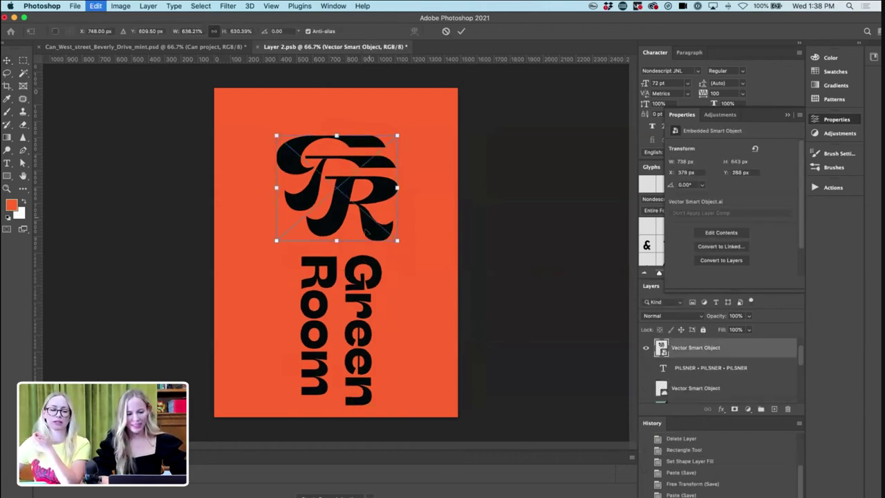
left_click_drag(337, 241, 337, 226)
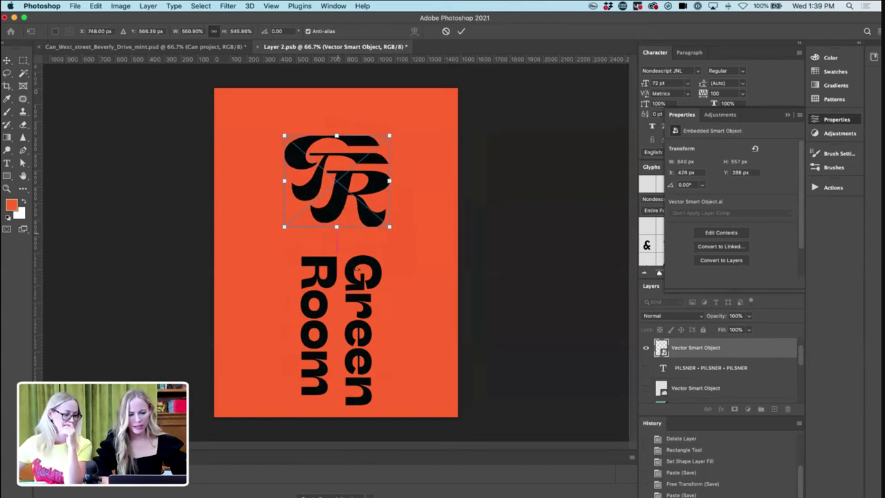
key("Return")
- Enlarge the wordmark to about 512 by 943 px closer beneath the monogram, save Layer 2.psb and check the can mockup
left_click(358, 275)
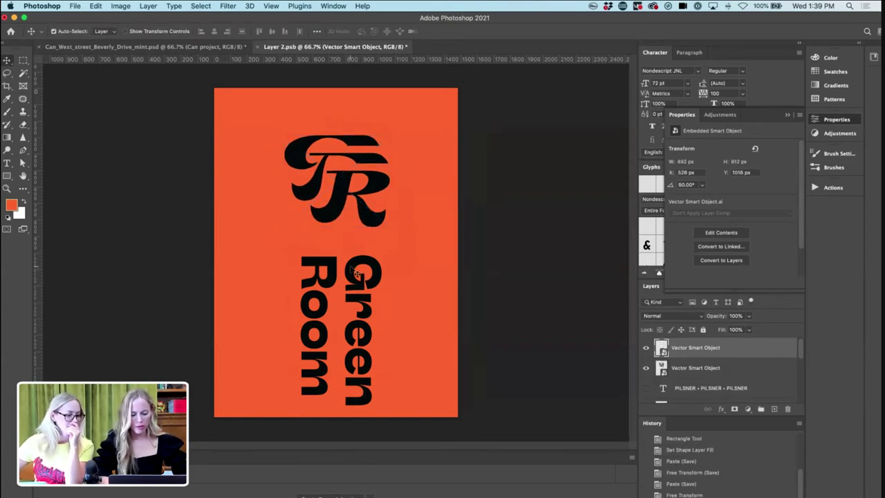
key("super+t")
left_click_drag(330, 253, 331, 243)
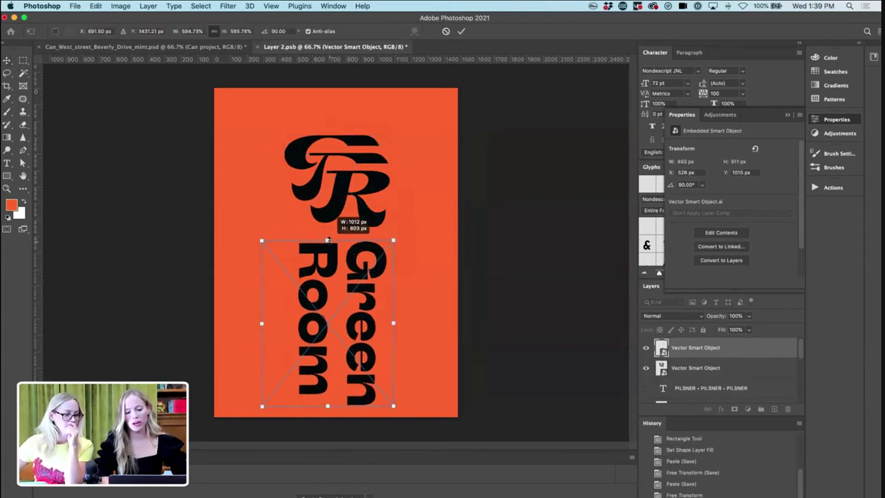
key("Return")
key("super+s")
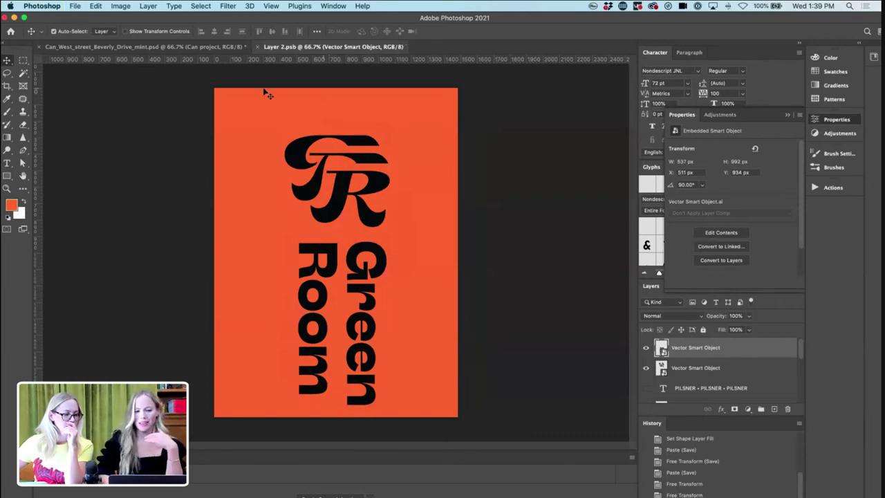
left_click(175, 48)
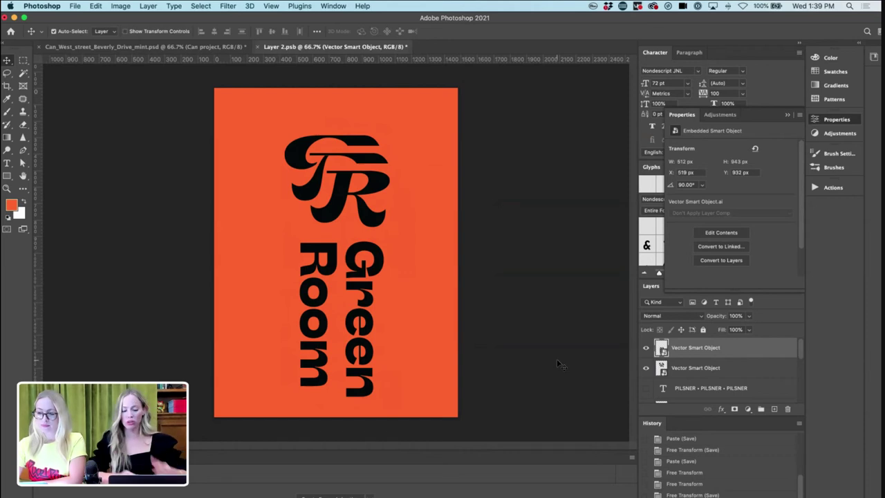
key("super+s")
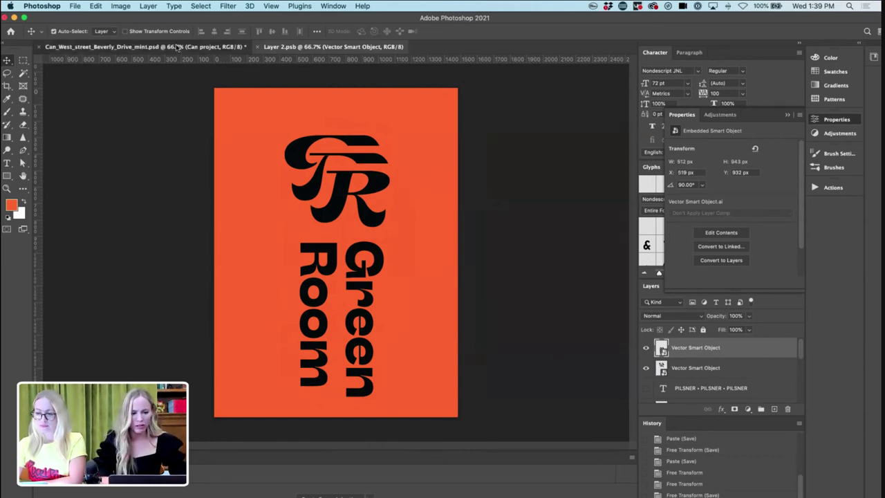
left_click(177, 47)
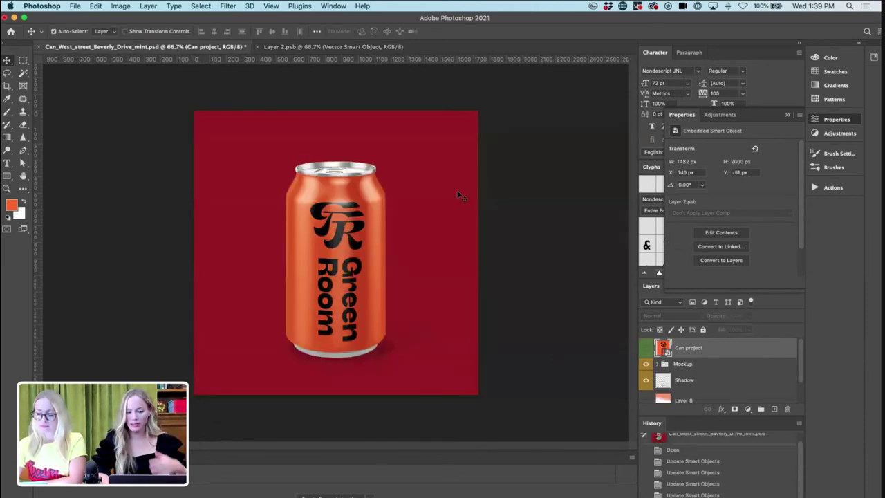
left_click(334, 48)
left_click(217, 47)
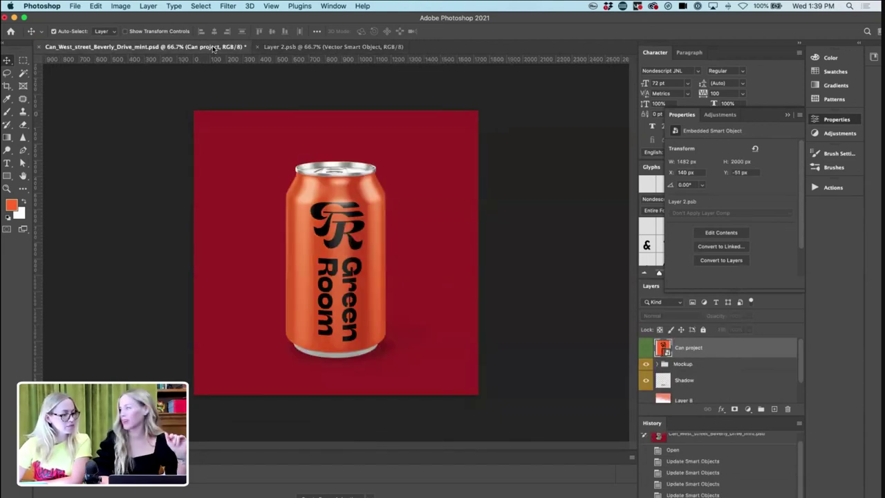
- Change the fill of Rectangle 1 in Layer 2.psb to mint green, save it and view the updated can mockup
left_click(283, 48)
scroll(664, 373, "down", 3)
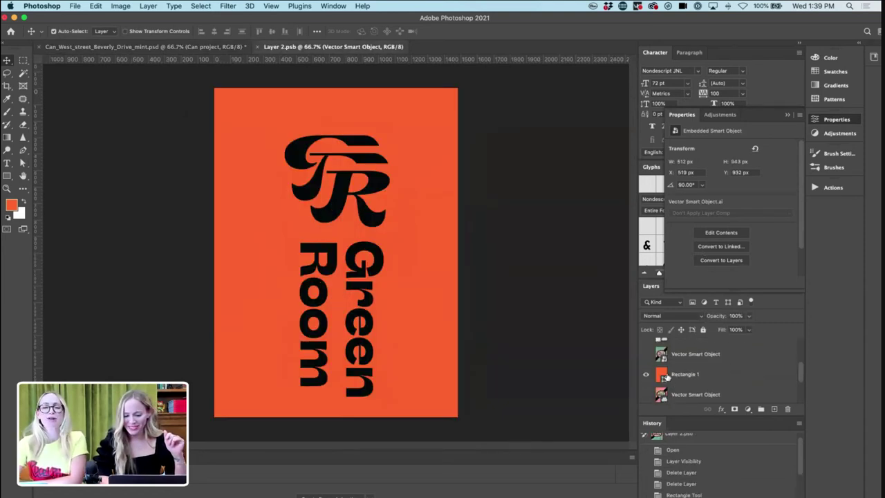
double_click(663, 374)
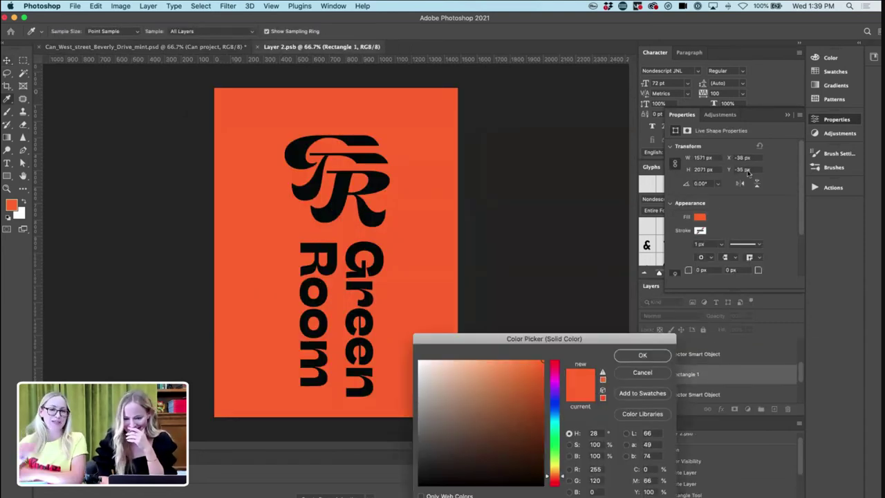
left_click(644, 356)
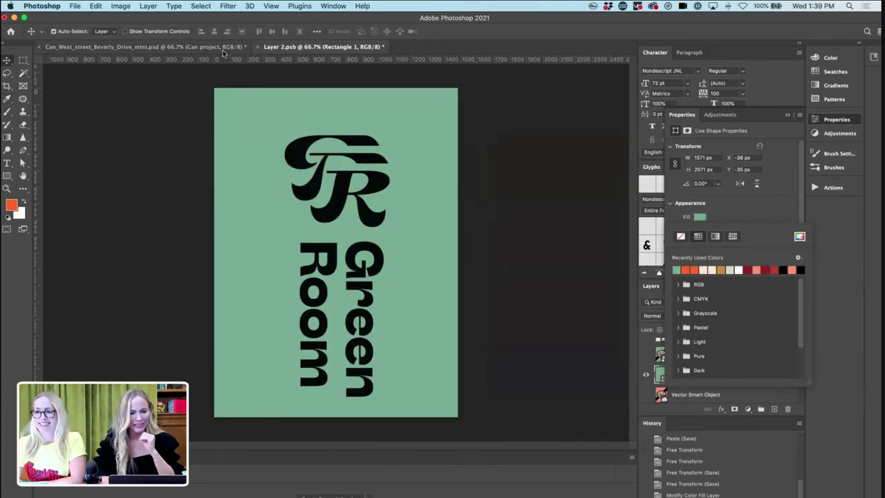
left_click(223, 50)
left_click(330, 47)
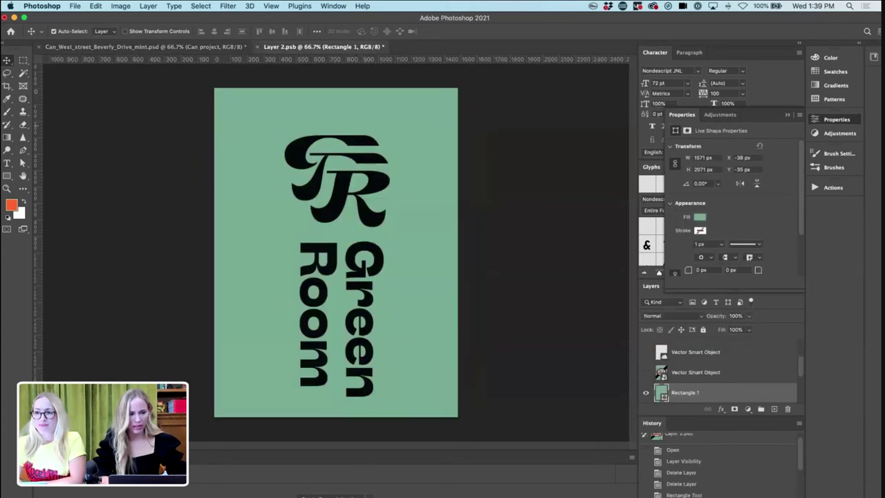
key("cmd+s")
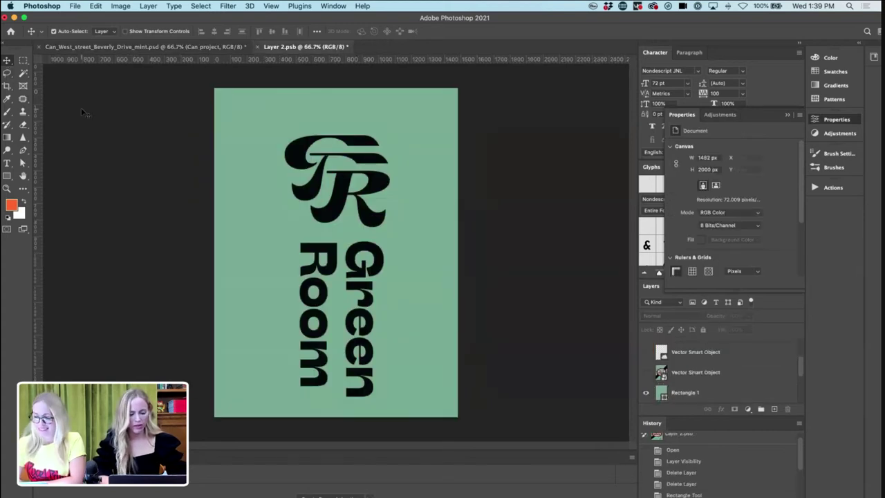
left_click(158, 47)
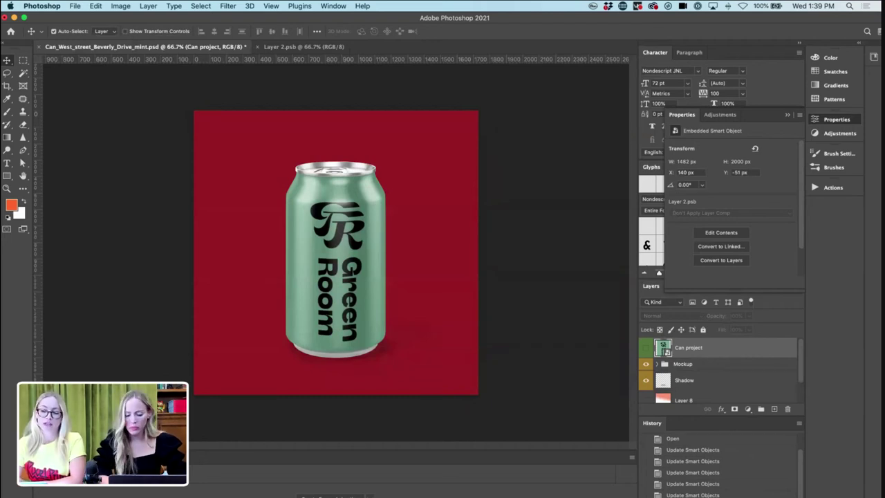
- Change the Background color fill layer of the can mockup to a bright orange-red and save the mockup file
scroll(690, 376, "down", 3)
double_click(668, 393)
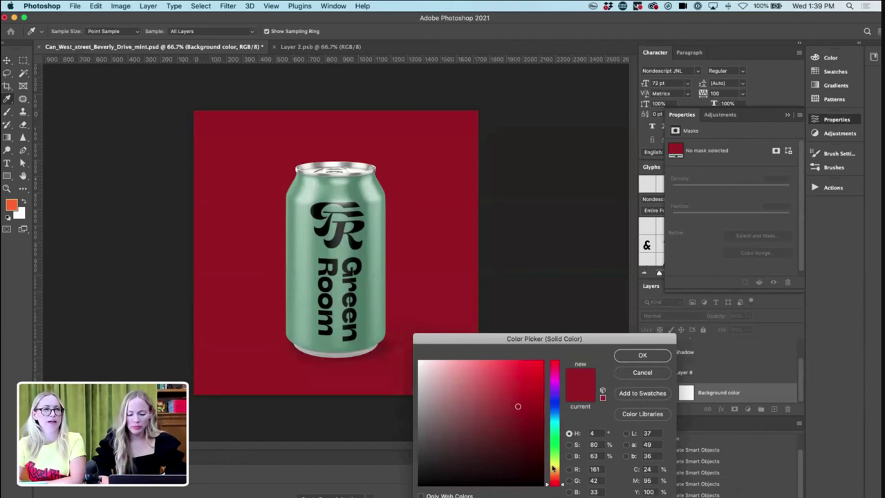
left_click(554, 478)
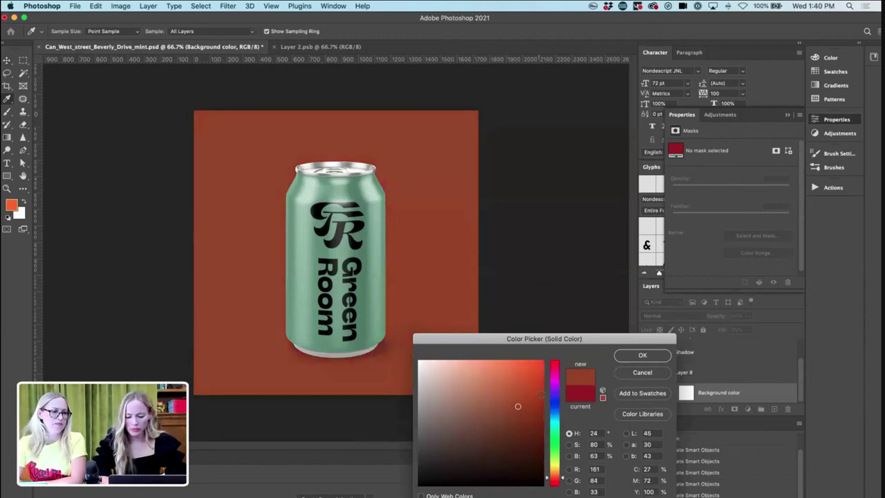
left_click(542, 380)
left_click(643, 355)
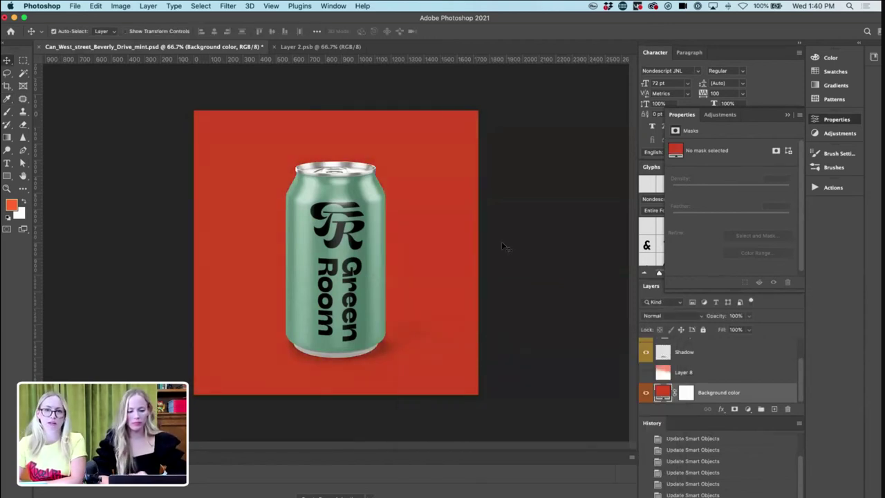
key("super+s")
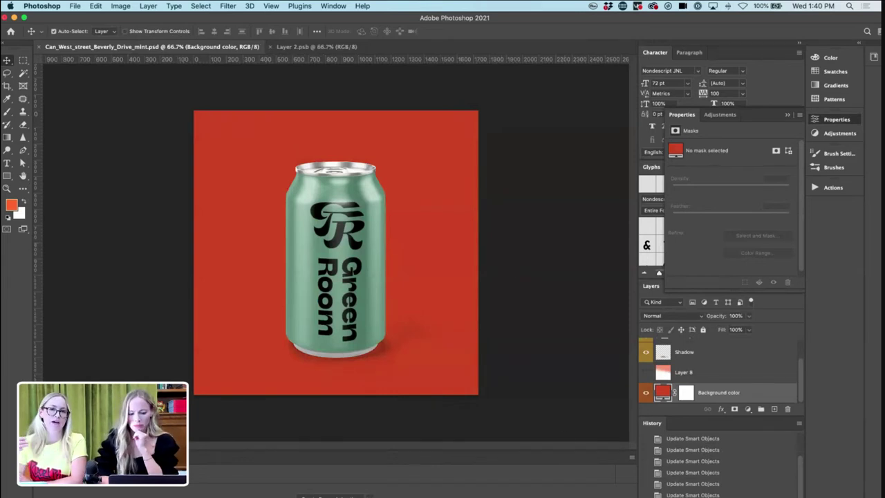
left_click(74, 6)
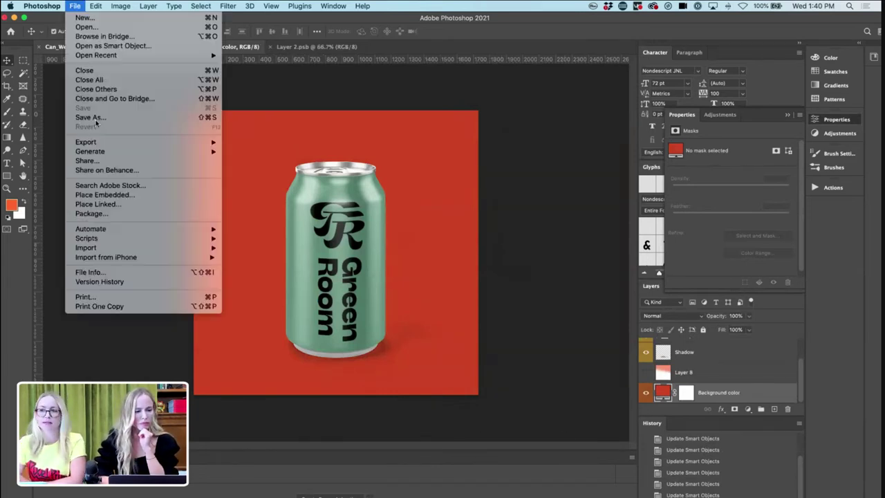
mouse_move(103, 144)
left_click(253, 182)
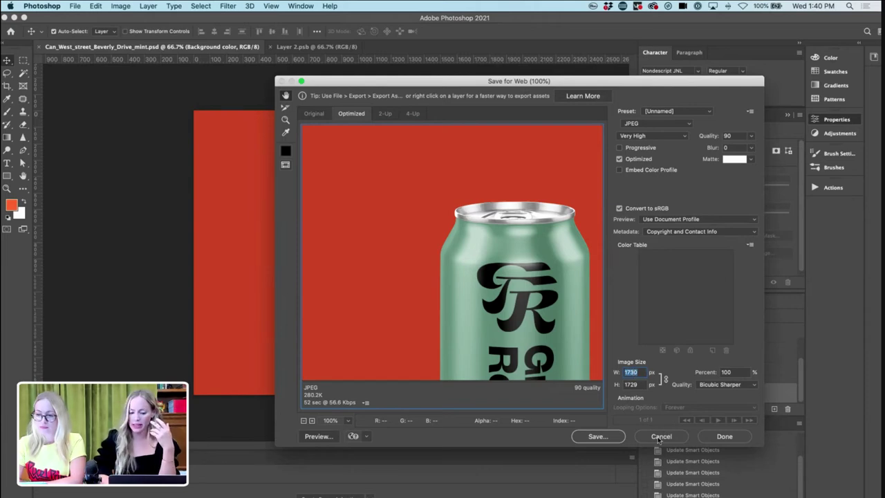
left_click(660, 438)
- Add the text WHITE ALE in black Nondescript JNL at 72 pt to the Layer 2.psb label
left_click(316, 47)
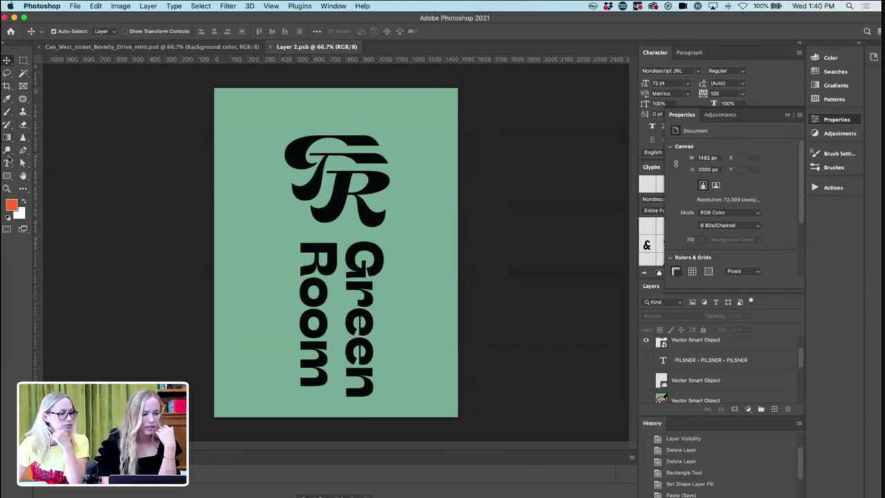
key("t")
left_click(260, 232)
type("WHITE ALE")
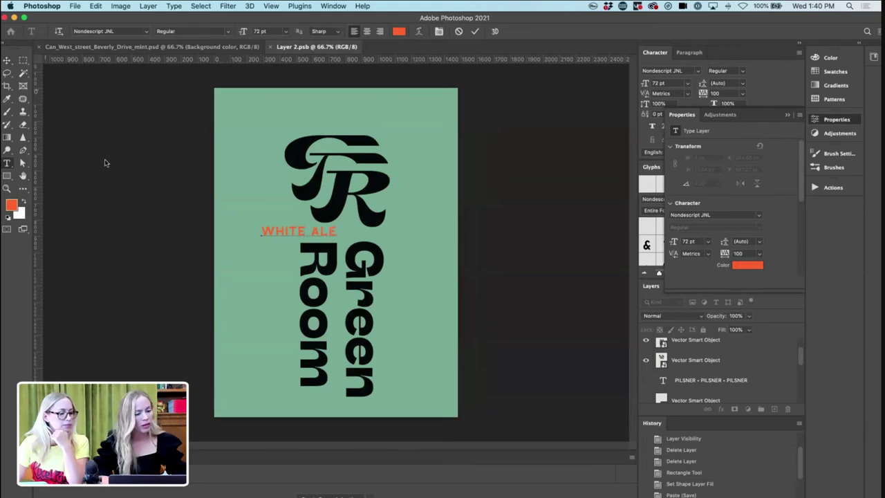
key("ctrl+a")
left_click(748, 266)
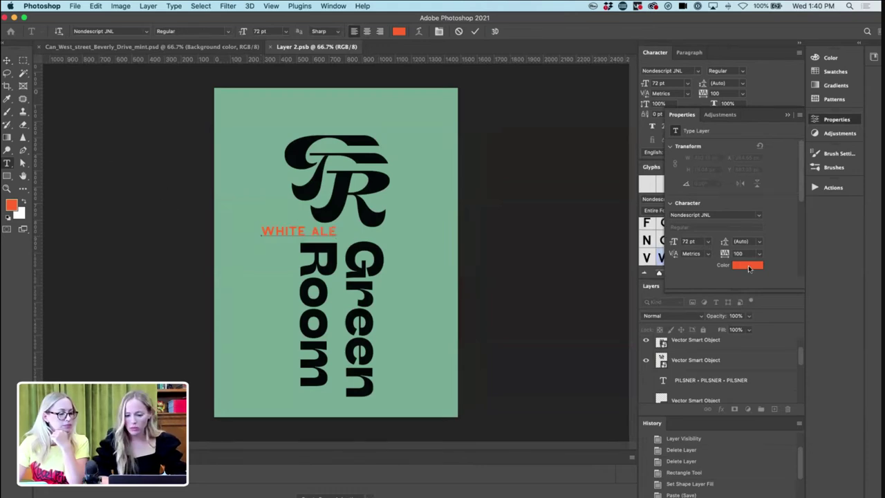
left_click(552, 493)
left_click(631, 358)
type("v")
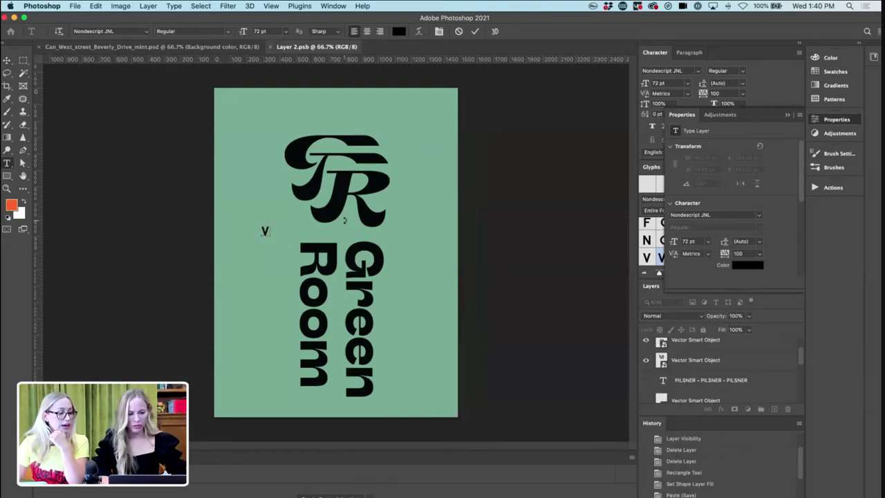
key("super+z")
left_click(7, 61)
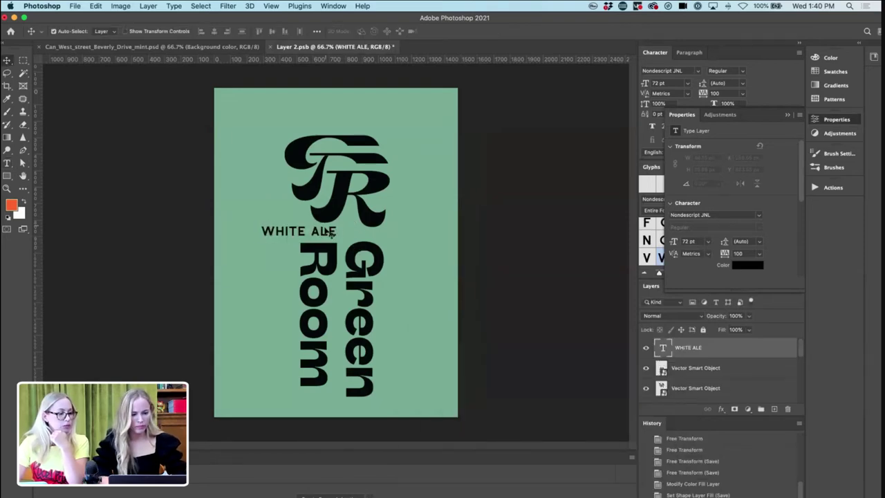
- Rotate WHITE ALE 90°, enlarge it to about 192% along the outer side of "Room", save Layer 2.psb and check the can mockup
key("super+t")
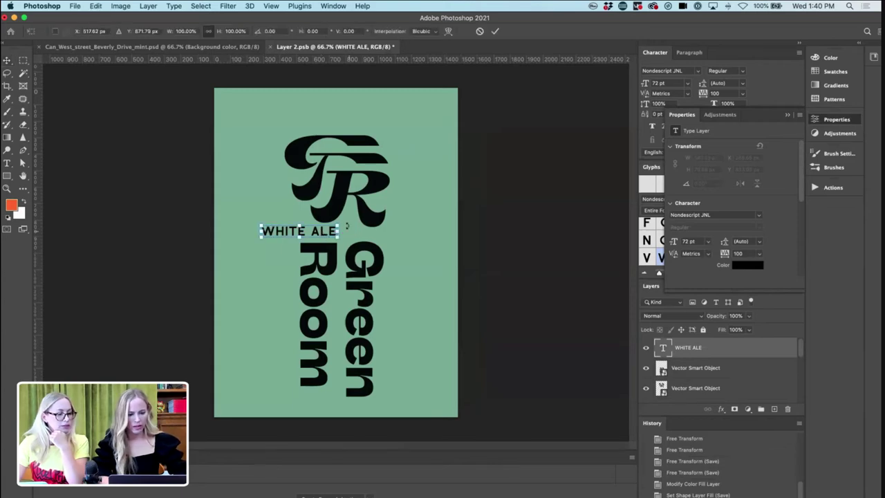
left_click_drag(319, 301, 230, 251)
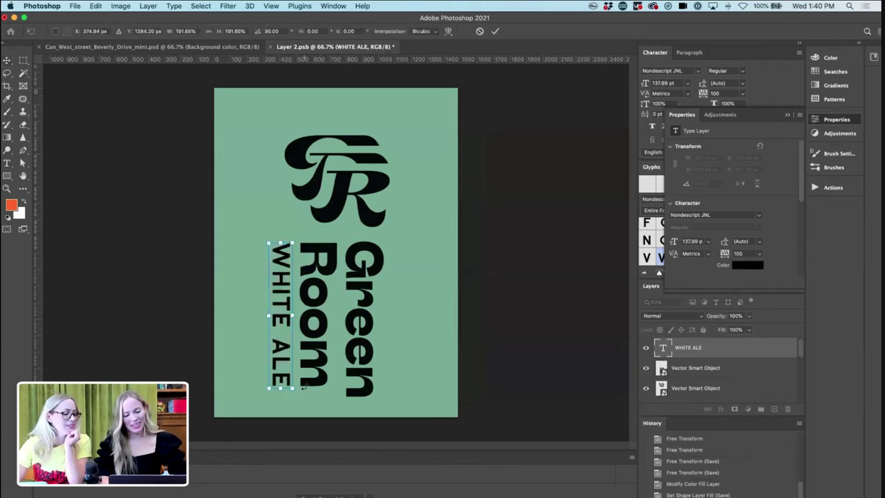
key("shift+Left")
key("shift+Left")
key("shift+Left")
key("shift+Left")
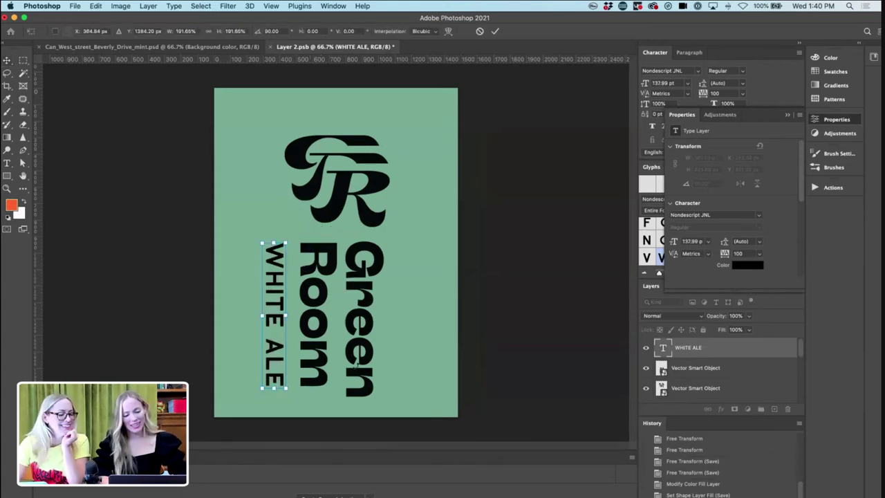
key("super+s")
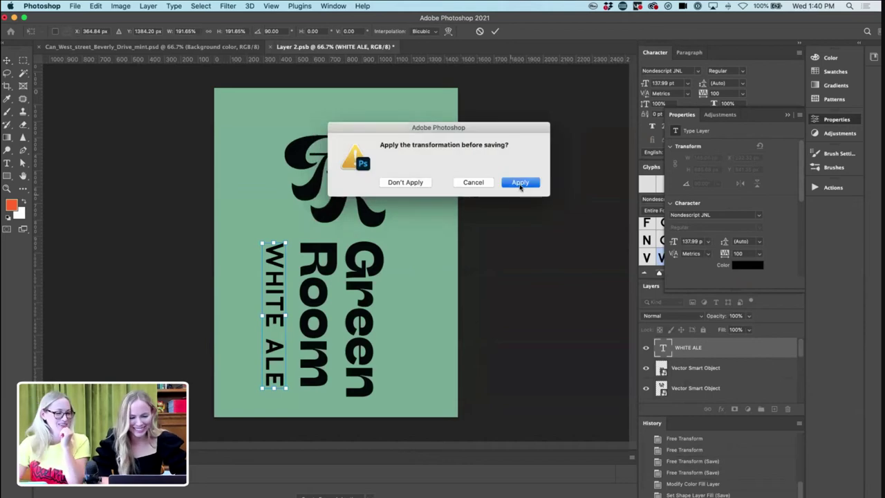
left_click(521, 184)
left_click(224, 46)
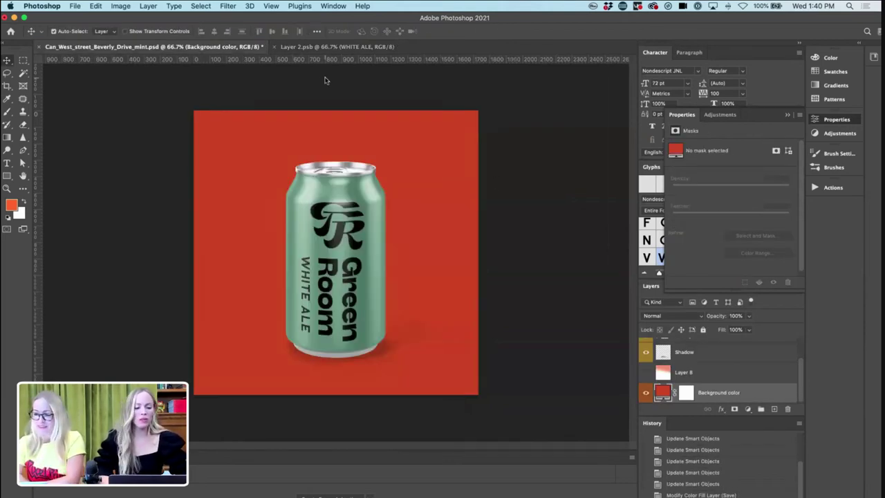
- Reduce the WHITE ALE text in Layer 2.psb to about 74% and shift it down beside "Room"
left_click(337, 46)
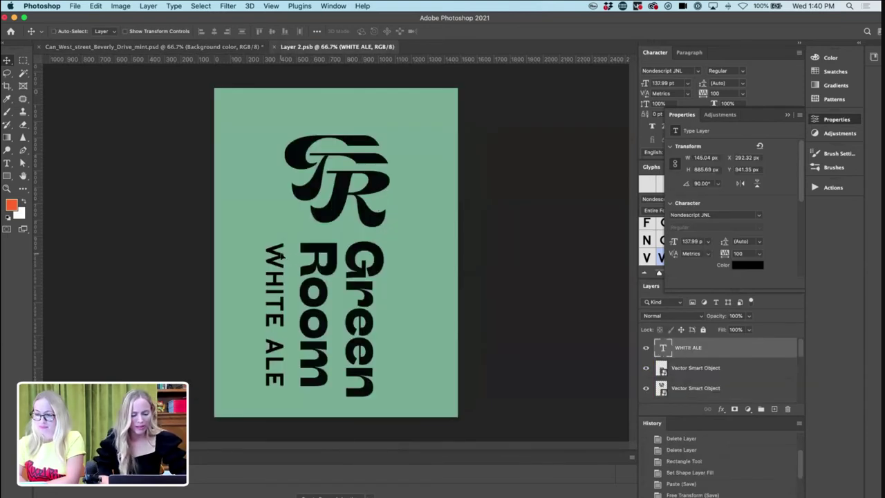
key("super+t")
left_click_drag(262, 387, 263, 349)
key("shift+Down")
key("shift+Down")
key("shift+Down")
key("shift+Down")
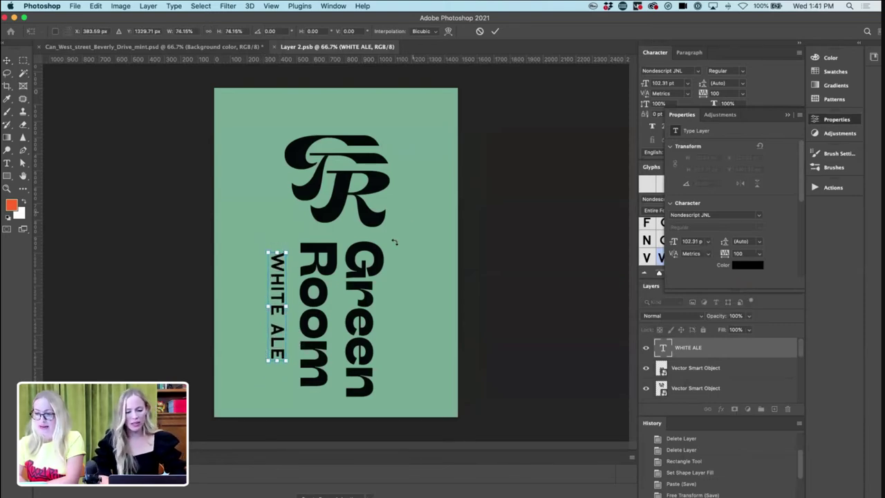
key("Return")
- Move the Green Room wordmark and WHITE ALE together slightly to the right, save Layer 2.psb and return to the can mockup
left_click(381, 258)
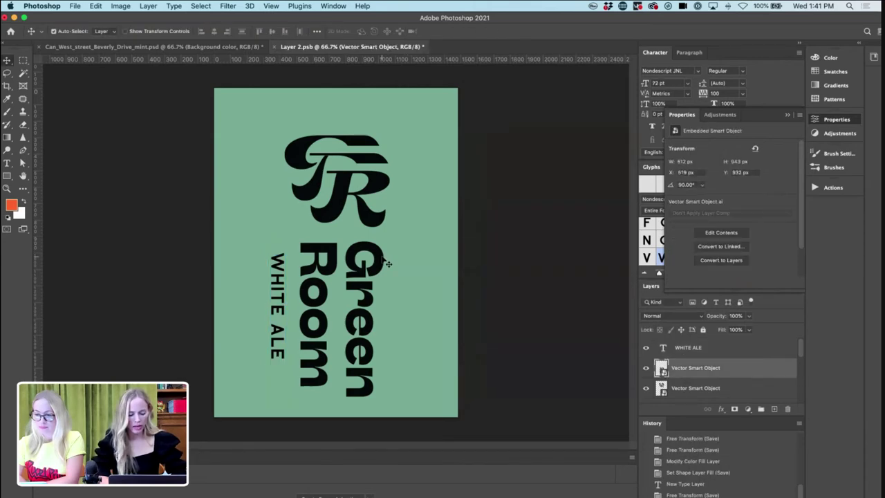
left_click(281, 266, "shift")
key("super+t")
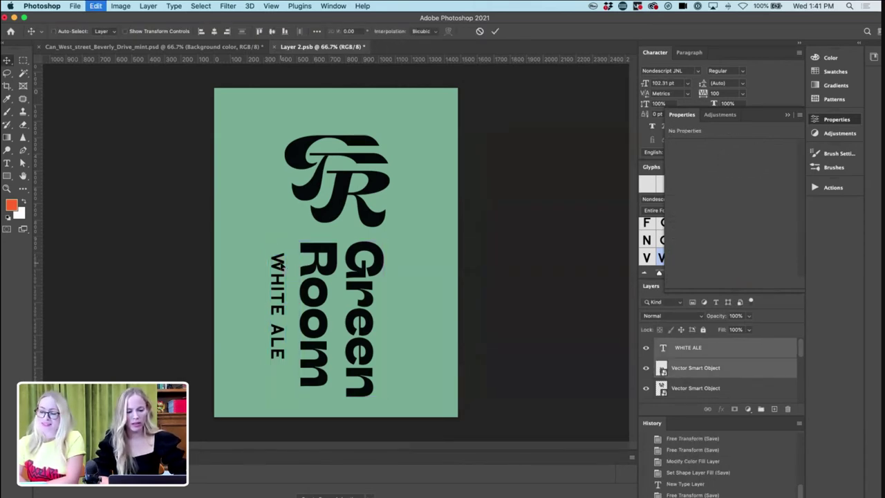
left_click_drag(280, 265, 286, 263)
key("Return")
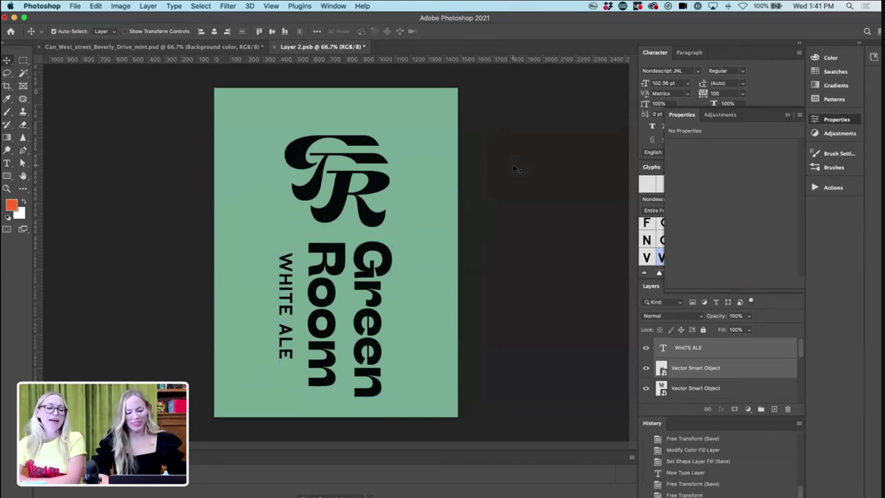
key("super+s")
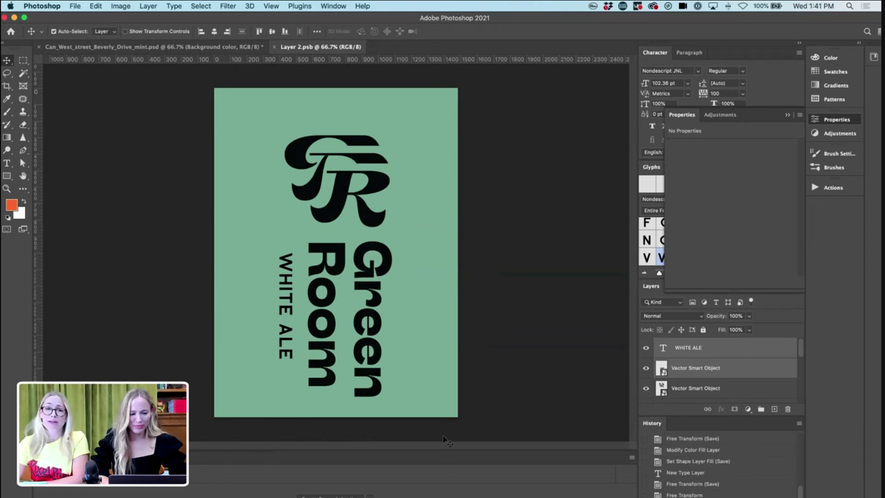
key("ctrl+Tab")
key("super+alt+shift+s")
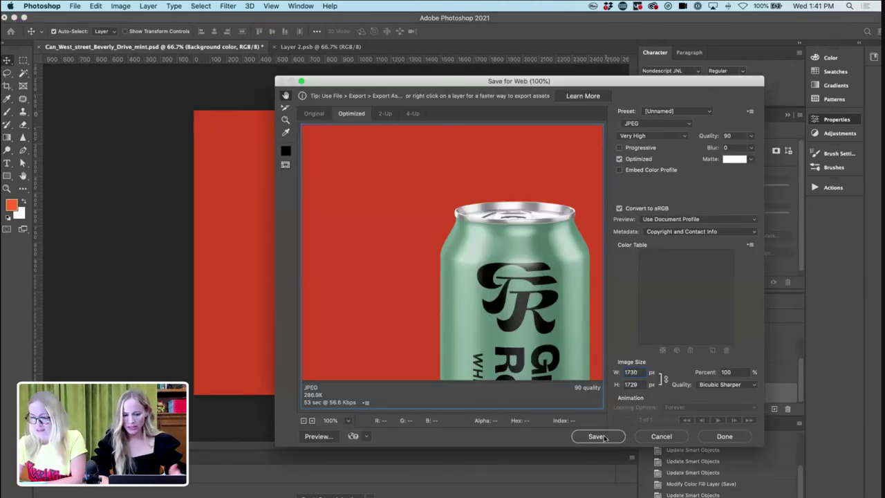
left_click(605, 438)
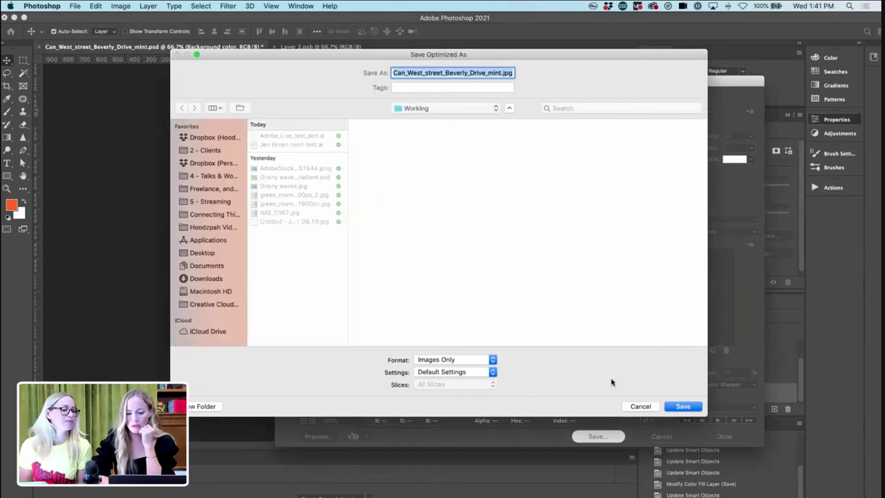
left_click(640, 406)
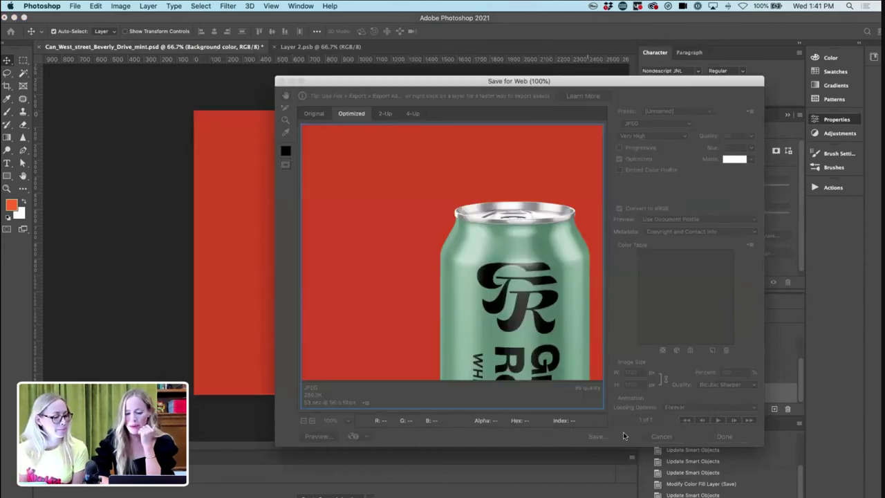
left_click(662, 436)
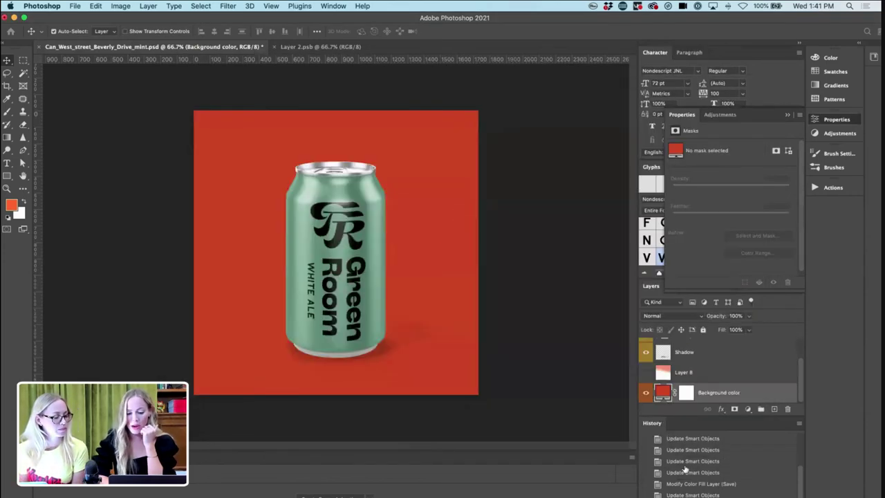
- Hide the Background color layer and start a Save for Web export of the can as a transparent PNG-24
left_click(647, 394)
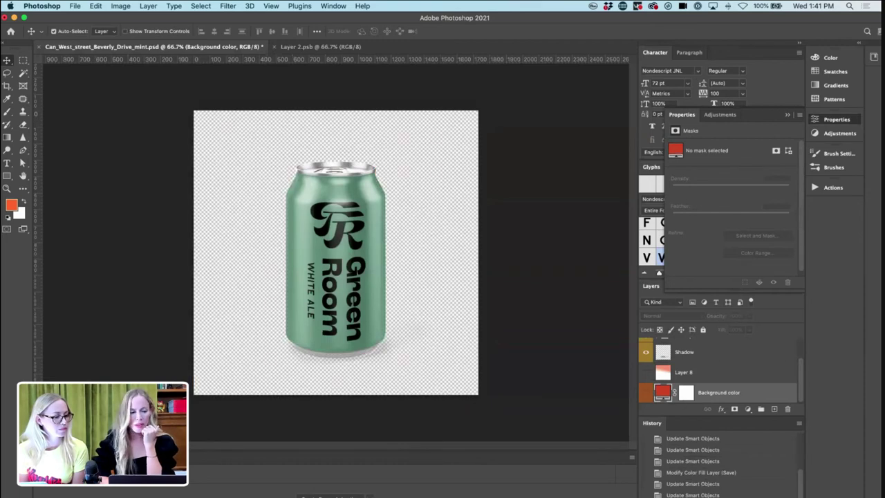
left_click(73, 6)
mouse_move(122, 142)
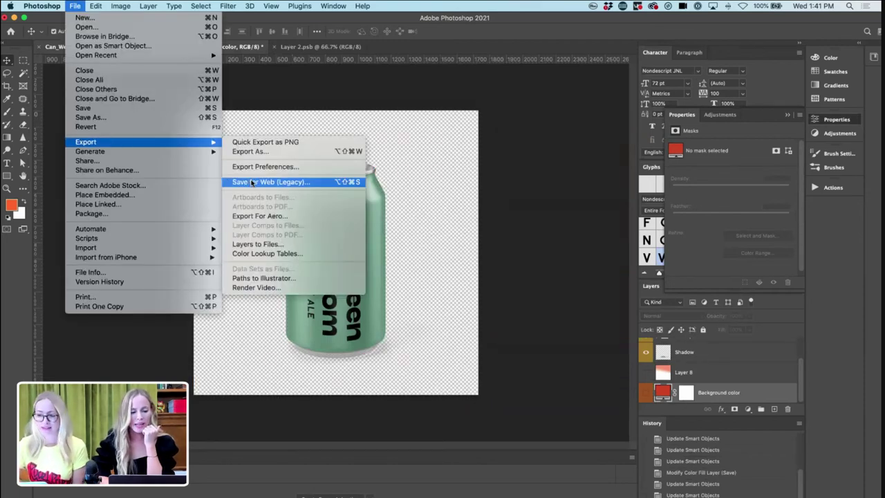
left_click(252, 183)
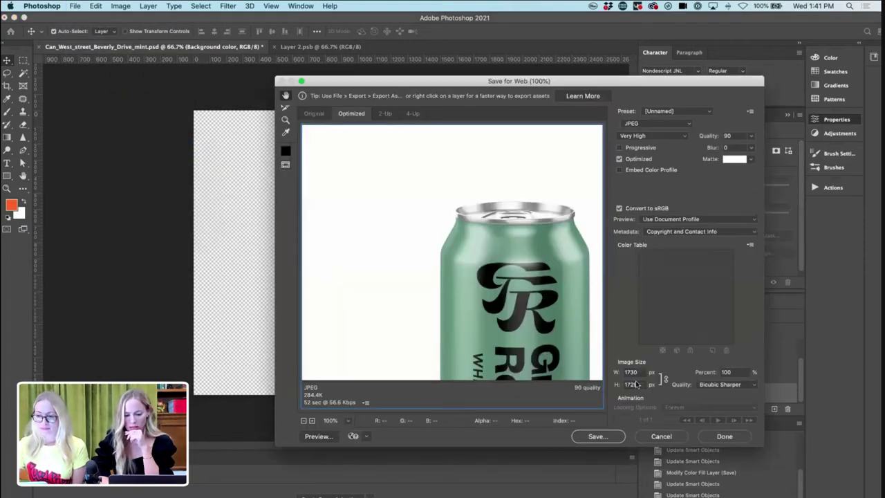
left_click(653, 123)
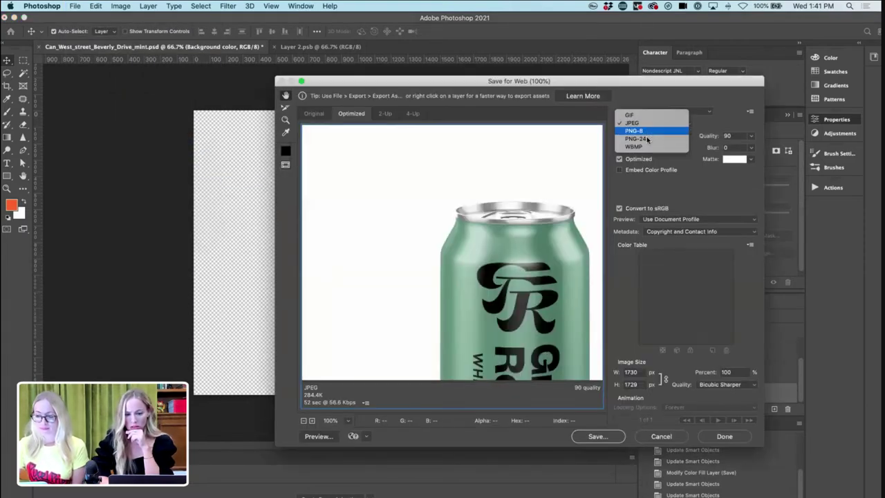
left_click(646, 140)
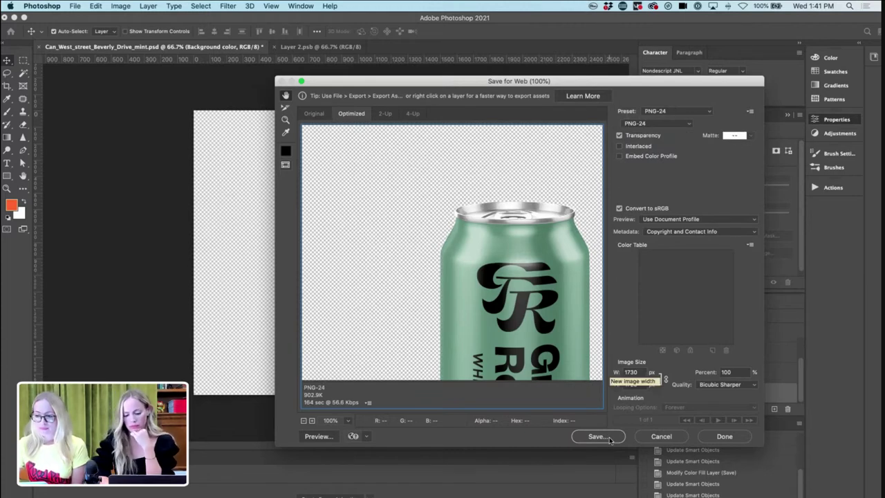
left_click(596, 436)
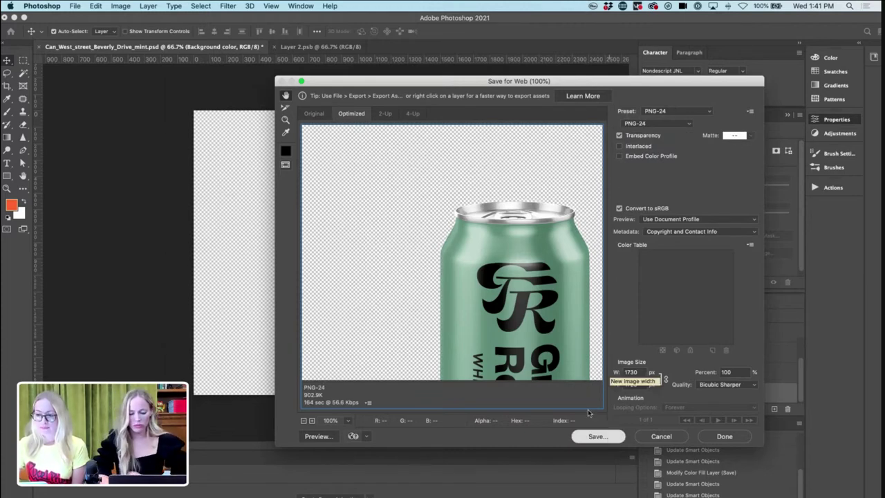
- Name the exported can image Can_GrennRoom_optionA.png
key("Left")
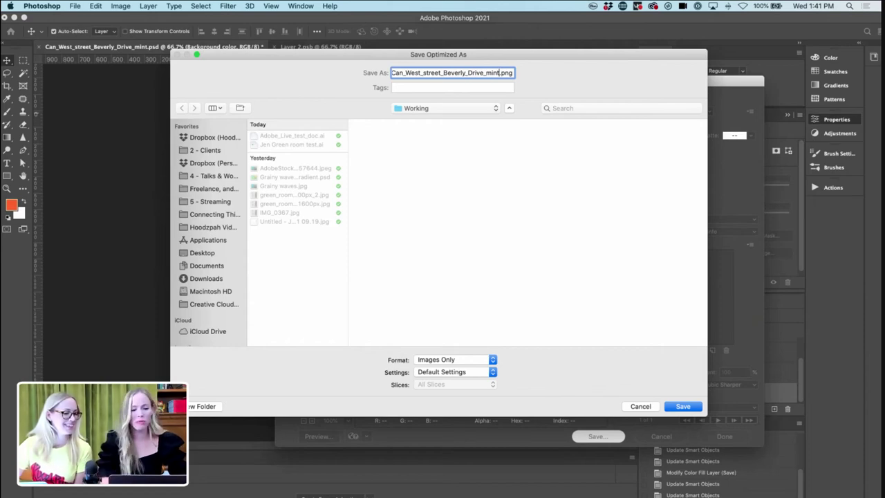
type("_")
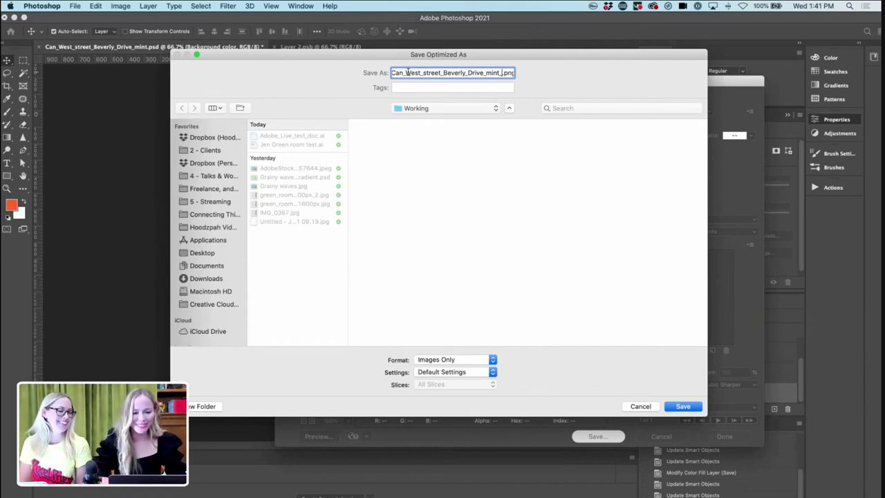
left_click_drag(408, 72, 442, 72)
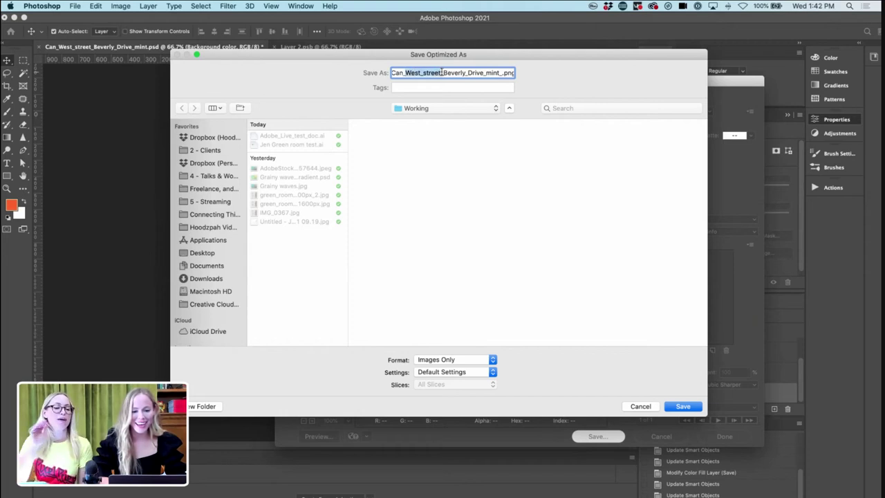
type("GrennRoom")
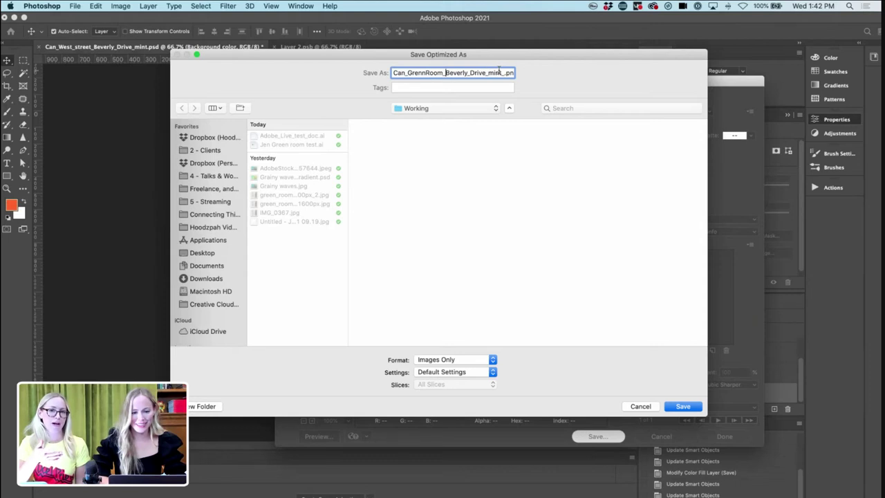
left_click_drag(501, 72, 445, 72)
key("BackSpace")
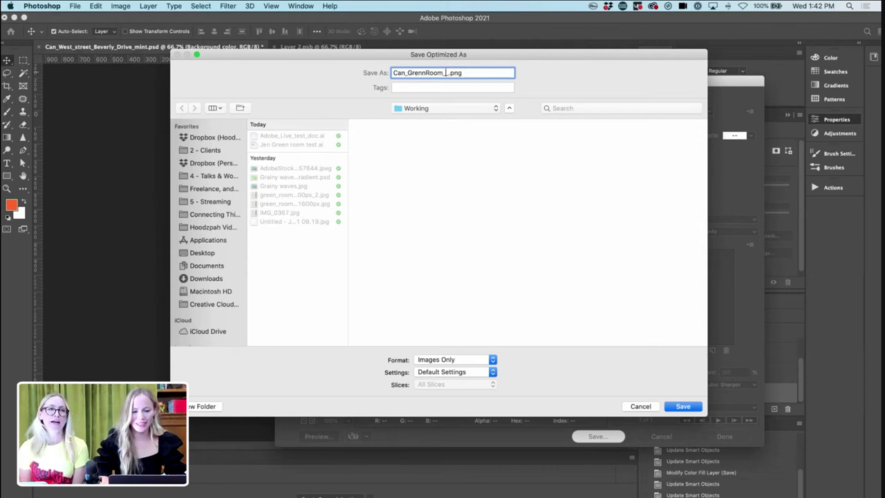
type("op")
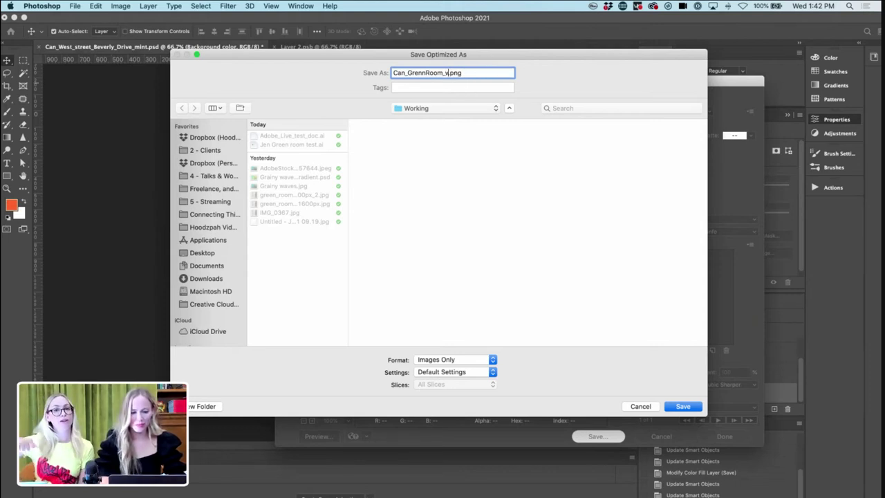
type("tionA")
- Create a "mockups" folder inside Day 1 - Logo > Proof and save the exported can PNG there
left_click(446, 110)
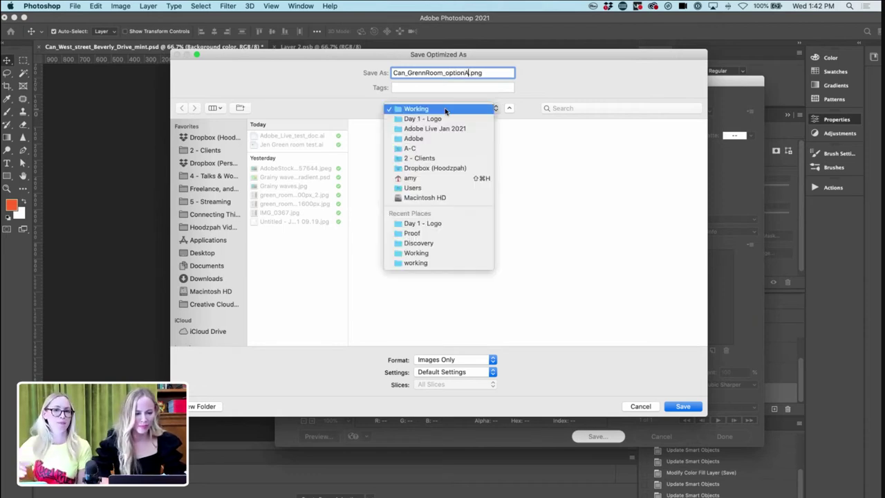
left_click(332, 134)
left_click(435, 111)
left_click(435, 120)
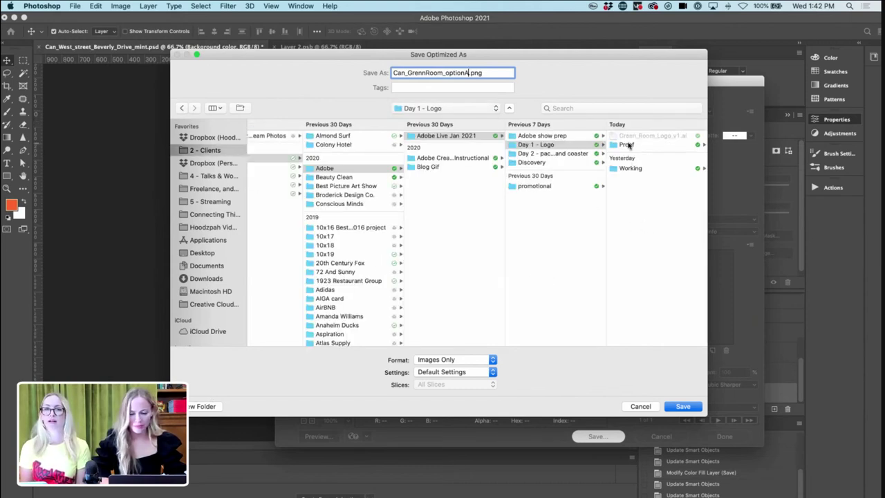
left_click(627, 145)
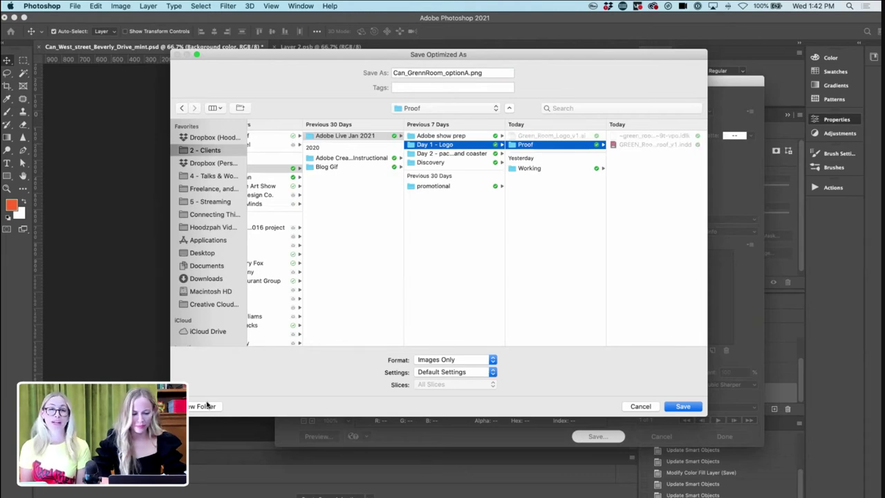
left_click(206, 406)
type("mockups")
key("Return")
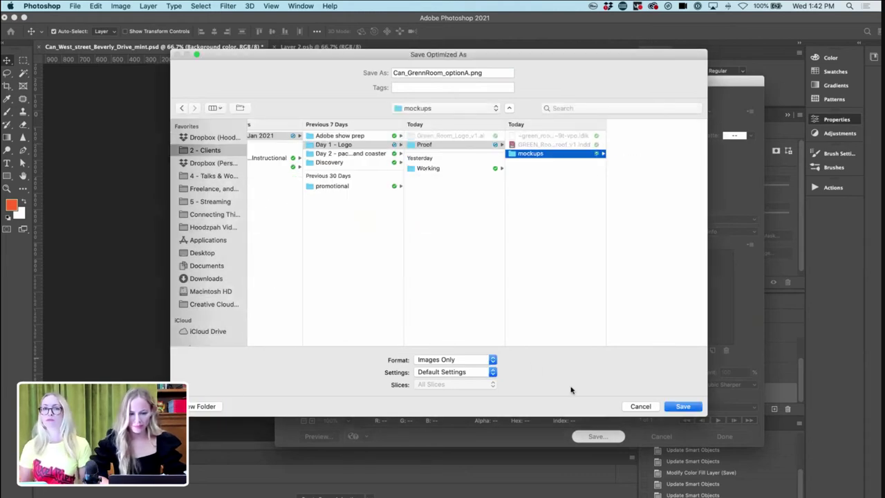
left_click(683, 408)
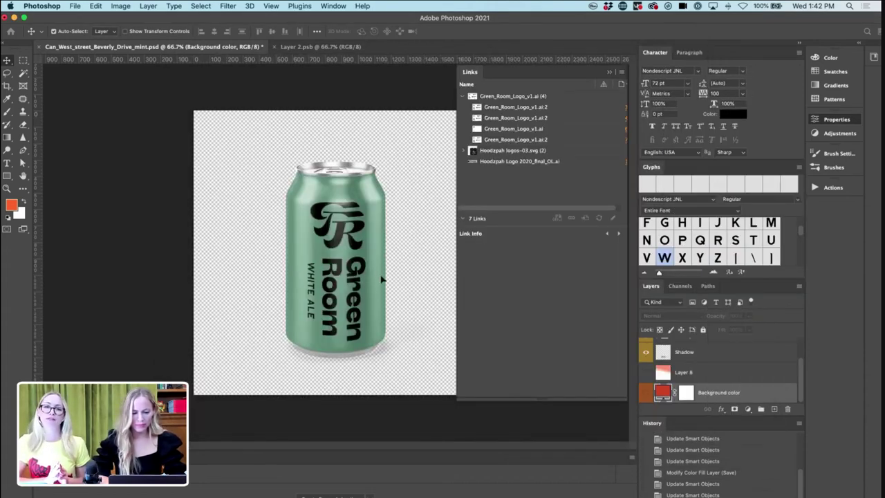
- Switch to InDesign and insert a blank page after page 4 of the logo proof, ahead of the Option B page
key("super+Tab")
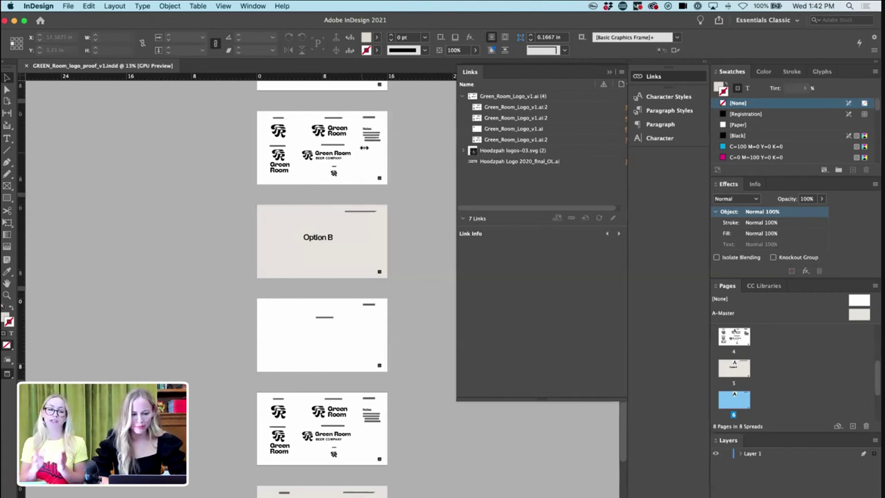
left_click(364, 148)
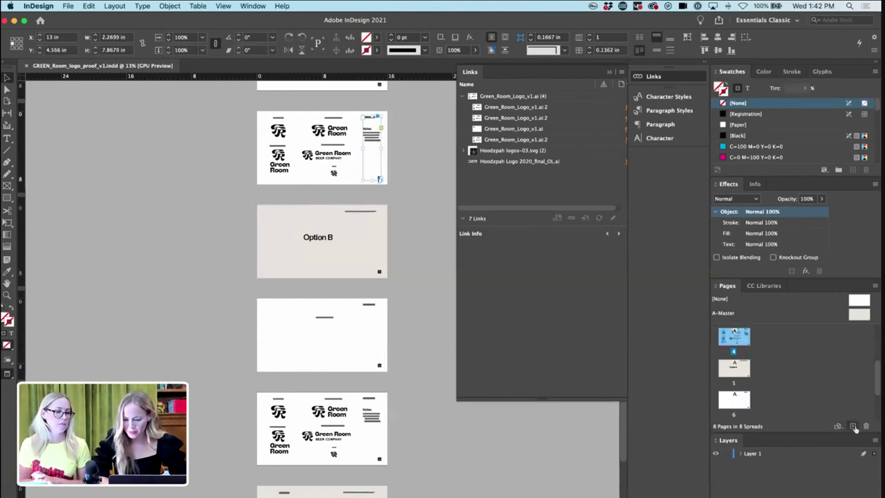
left_click(853, 426)
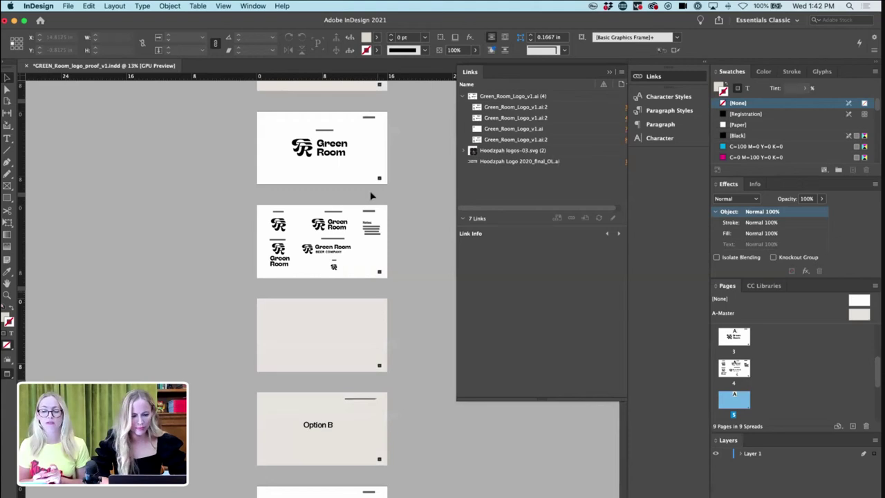
scroll(374, 276, "down", 5)
scroll(374, 276, "down", 3)
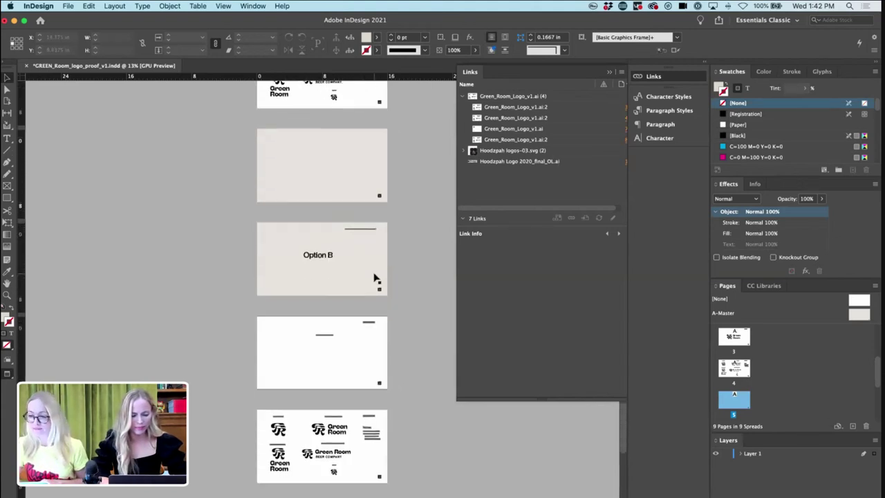
scroll(339, 312, "up", 3)
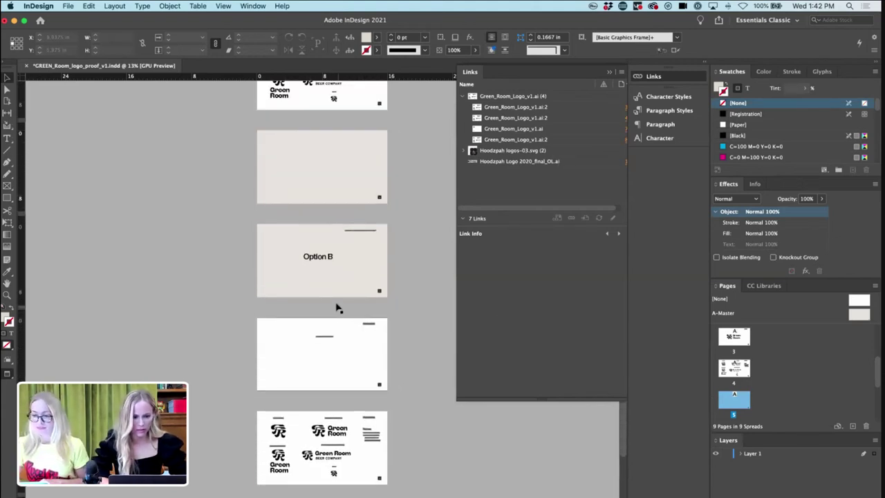
key("super+equal")
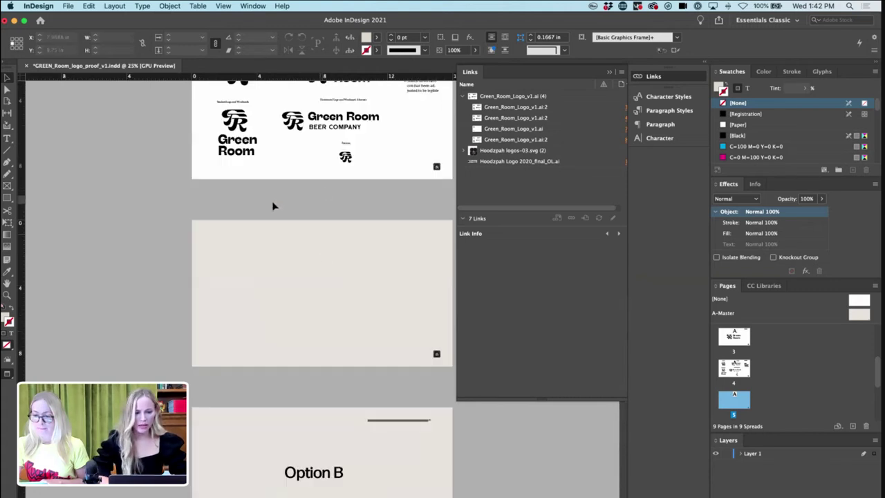
- Open the recent document Green_Room_Discovery.indd and go to its Competitive Landscape page
left_click(69, 7)
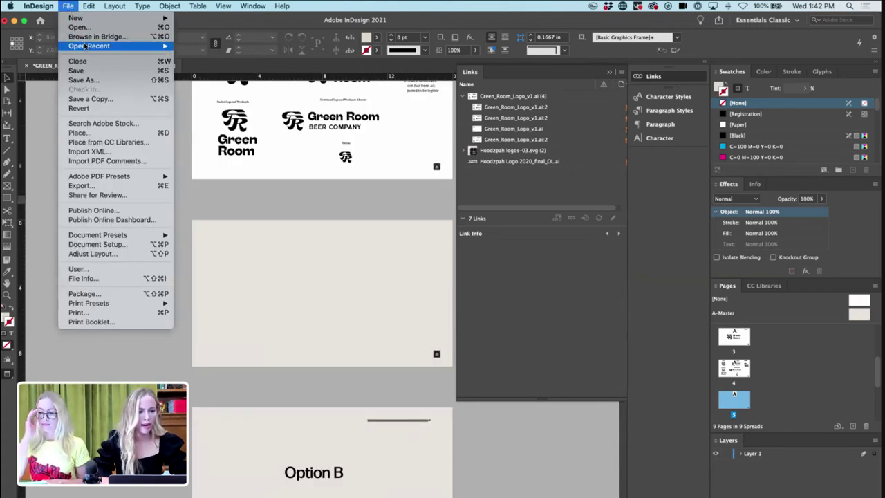
mouse_move(86, 46)
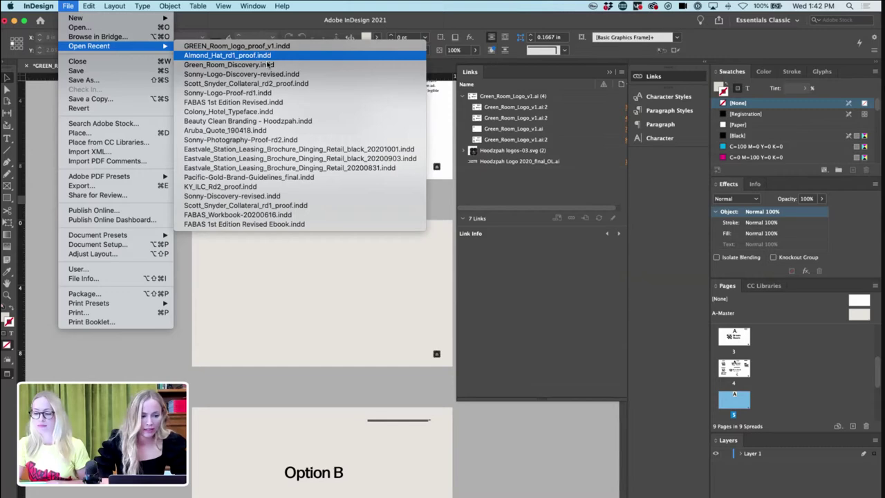
left_click(268, 64)
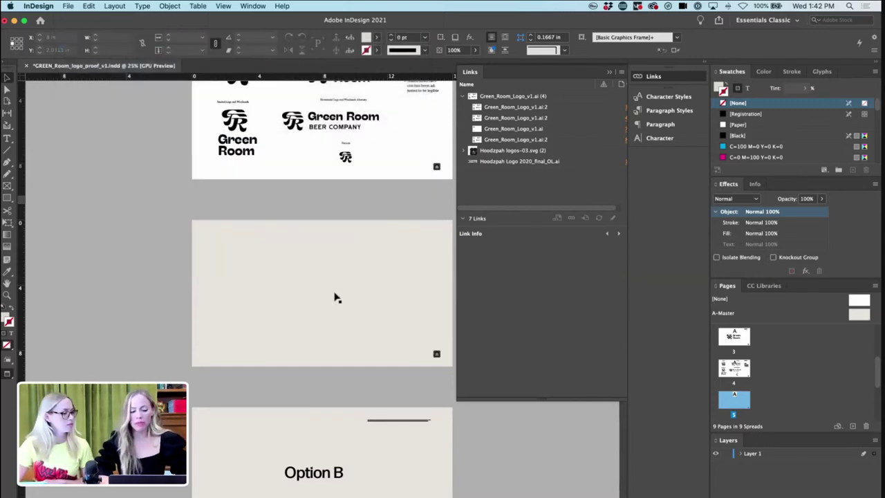
scroll(334, 298, "down", 15)
scroll(336, 298, "down", 10)
scroll(129, 168, "up", 4)
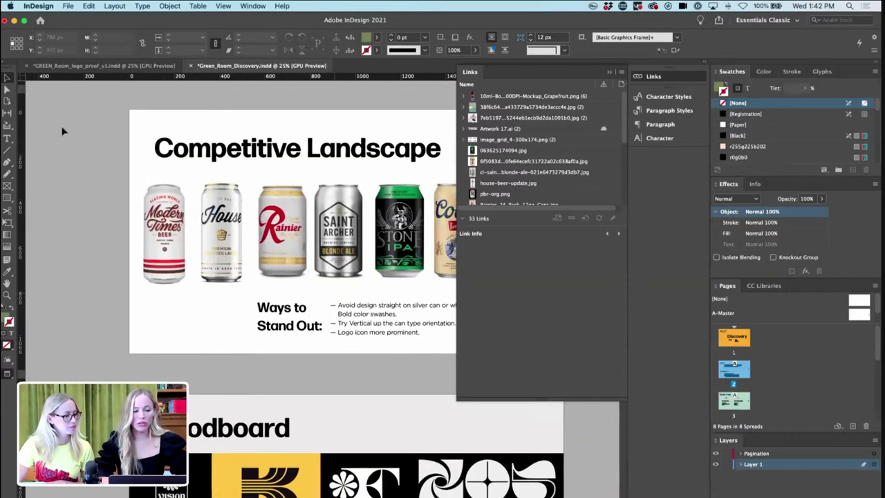
scroll(62, 132, "right", 3)
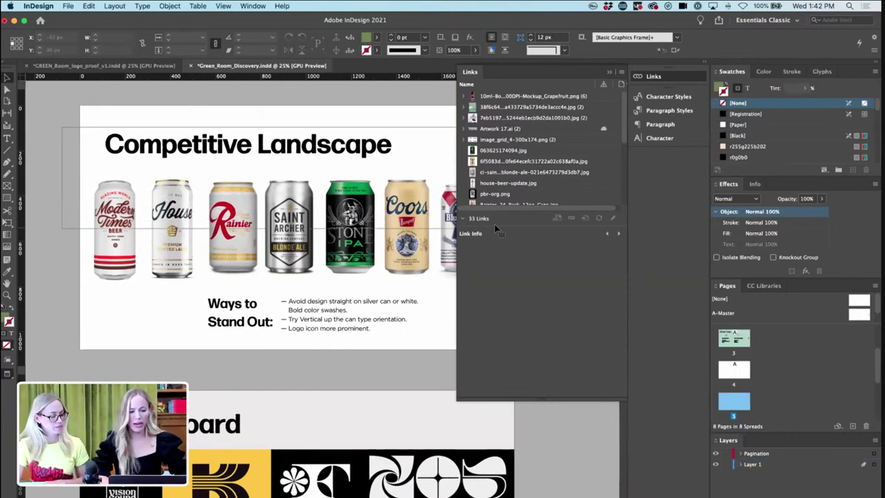
- Copy the Competitive Landscape title and beer can images into the blank page 5 of GREEN_Room_logo_proof_v1.indd
key("super+a")
left_click(146, 66)
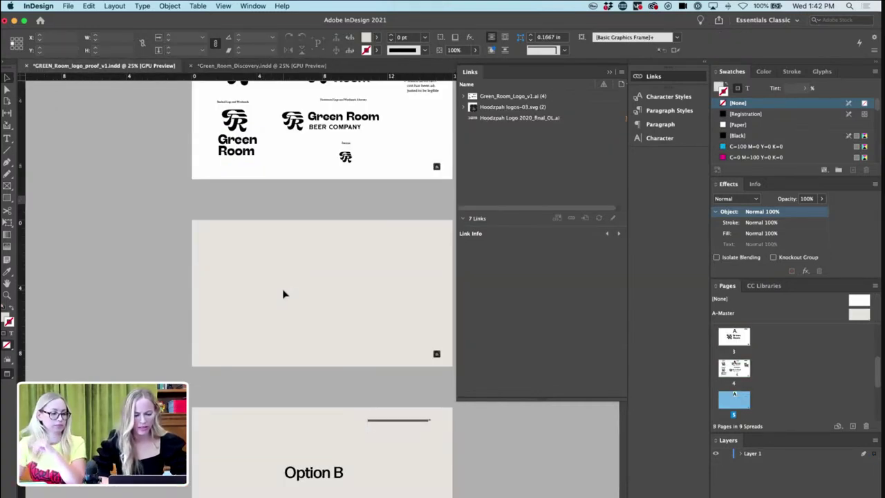
key("super+v")
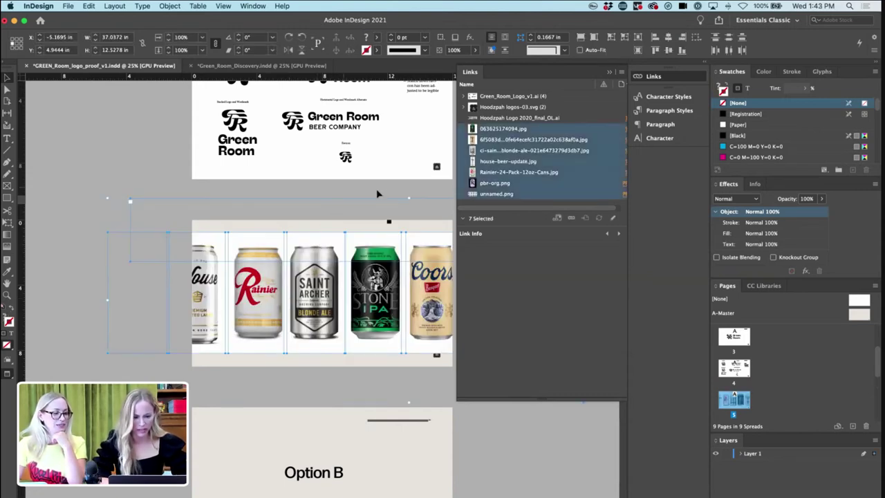
- Scale the whole pasted selection down to about 26.5 in wide and move it onto page 5
left_click_drag(410, 203, 409, 233)
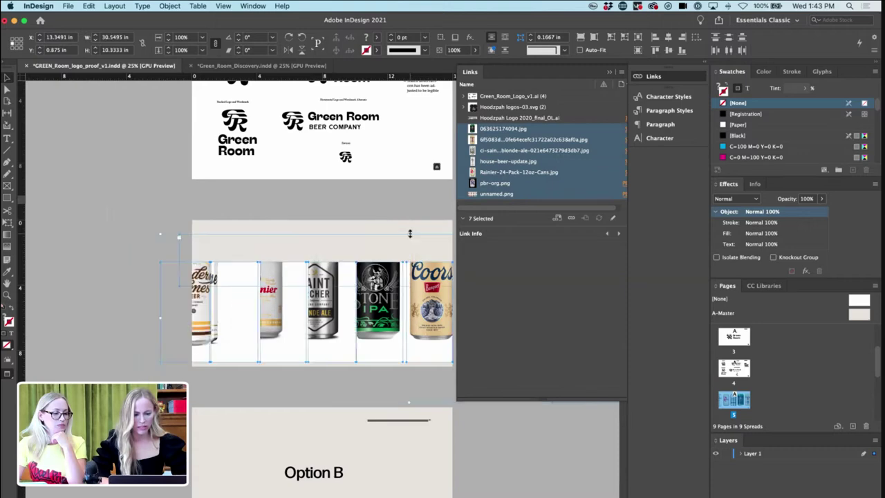
key("super+z")
left_click_drag(405, 199, 423, 259)
key("shift+Up")
key("super+=")
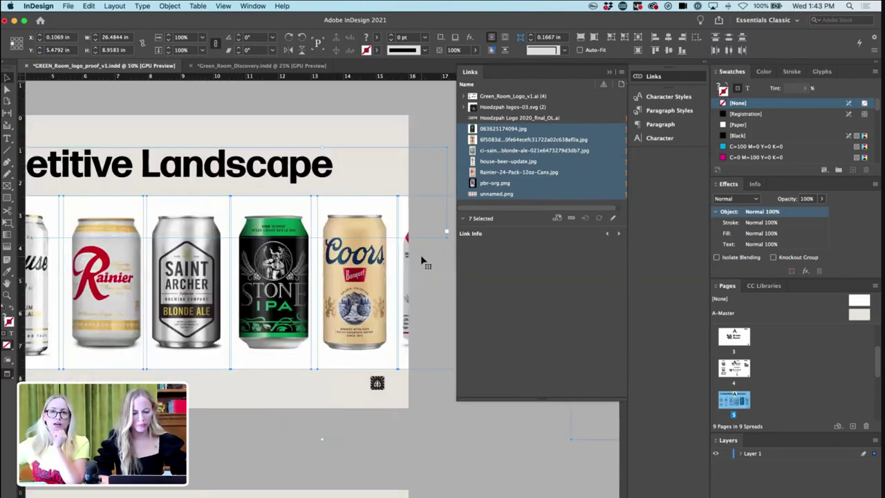
key("super+minus")
key("super+minus")
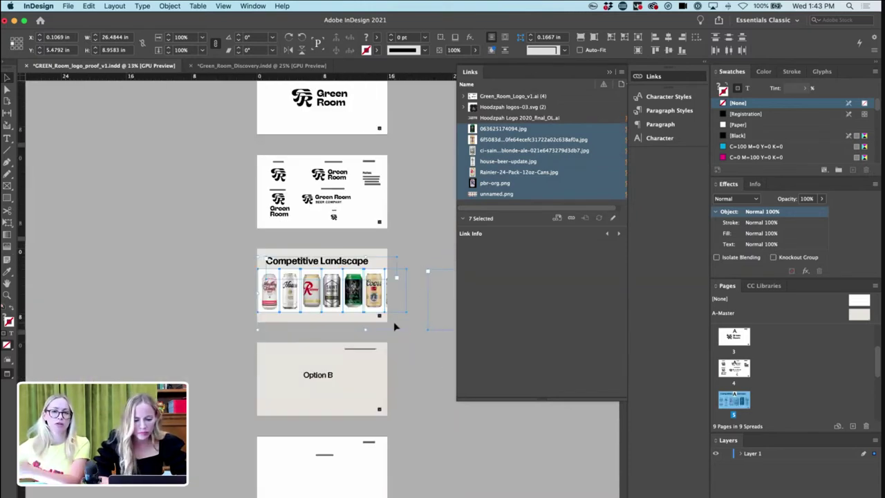
- Reduce the pasted selection to about 24 in wide and shift it left so the seven cans sit across page 5
left_click_drag(259, 330, 279, 318)
key("shift+Left")
key("shift+Left")
key("shift+Left")
key("shift+Left")
key("shift+Left")
key("shift+Left")
key("shift+Left")
key("shift+Left")
key("shift+Left")
key("shift+Left")
key("shift+Left")
key("shift+Left")
key("shift+Left")
key("shift+Left")
key("shift+Left")
key("shift+Left")
key("shift+Left")
key("shift+Left")
left_click(432, 256)
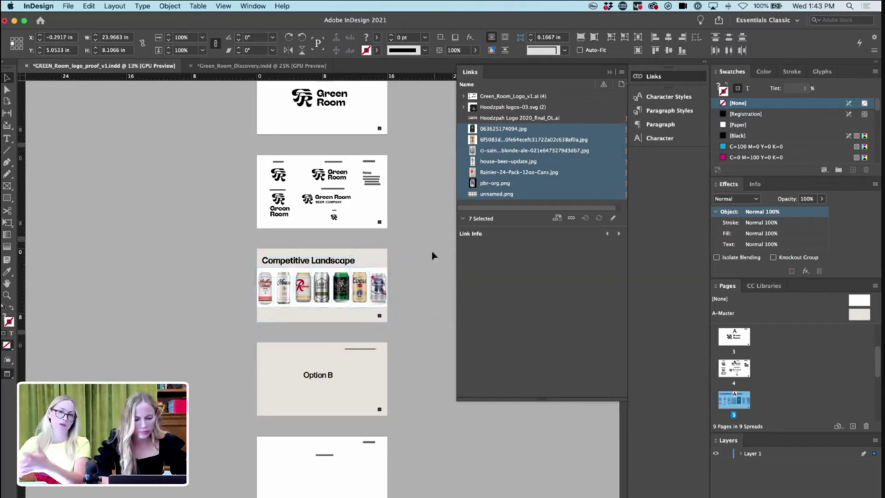
- Scale the title and seven cans together to about 15.4 in wide and nudge them right to centre them on page 5
key("super+equal")
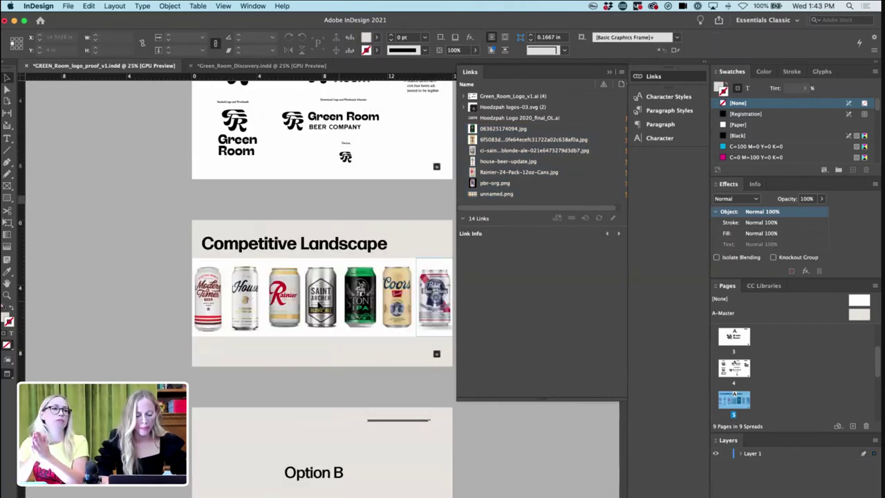
scroll(318, 305, "right", 2)
left_click_drag(423, 244, 128, 330)
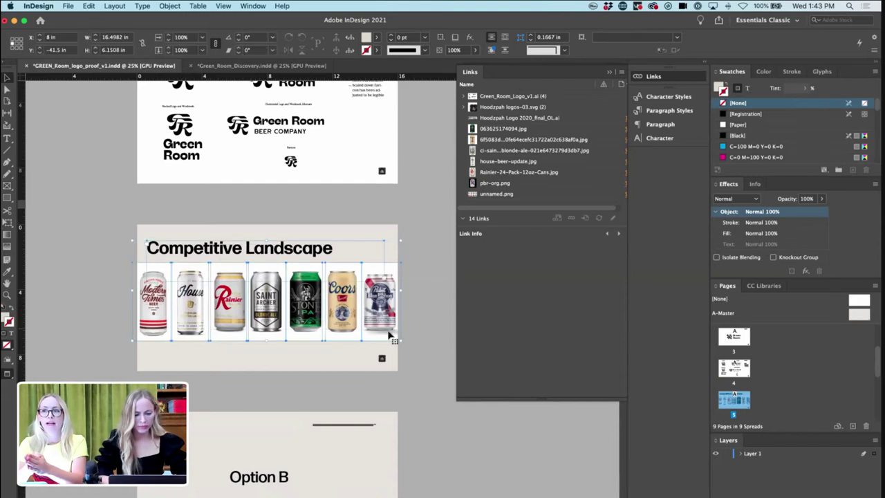
left_click_drag(397, 340, 381, 334)
key("shift+Right")
key("shift+Right")
key("shift+Right")
key("shift+Right")
key("Right")
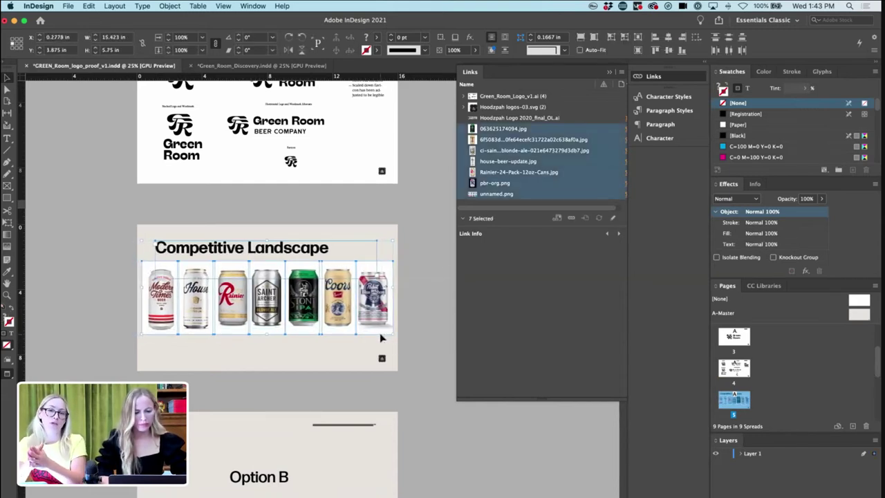
- Nudge the Competitive Landscape title up and scale its text frame down to about 11.8 in wide
left_click_drag(292, 256, 277, 254)
key("super+z")
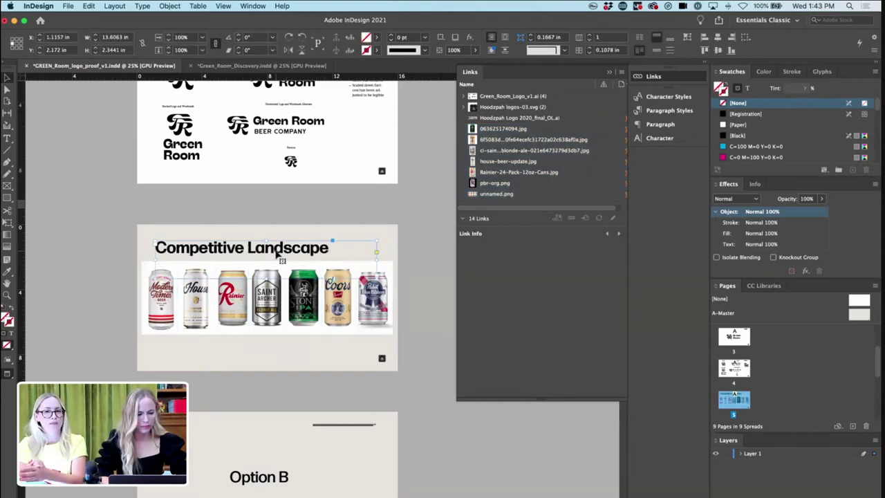
key("shift+Up")
key("shift+Up")
left_click_drag(377, 274, 332, 270)
left_click(423, 231)
- Try the H1 and H2 Serif character styles on the Competitive Landscape title
left_click(293, 251)
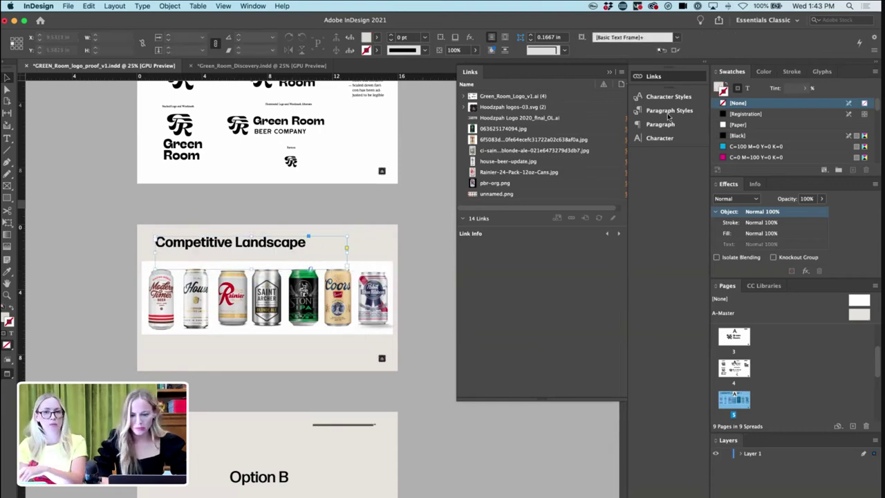
left_click(668, 112)
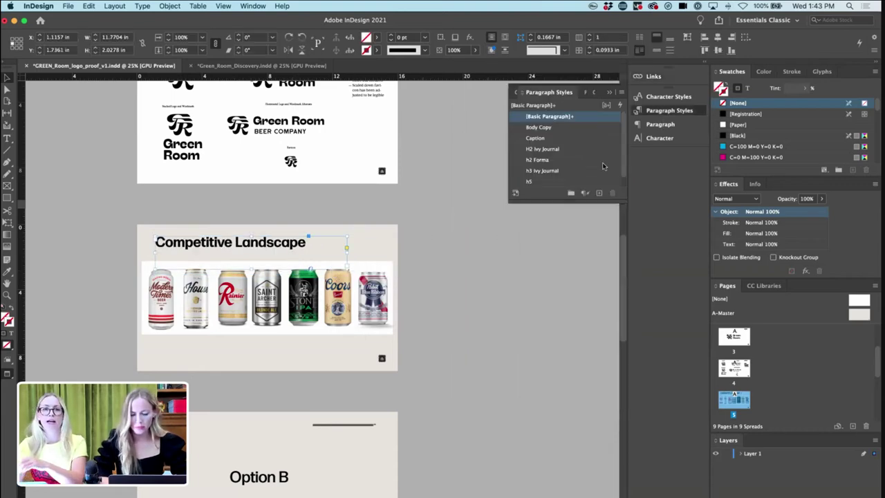
left_click(547, 149)
left_click(539, 161)
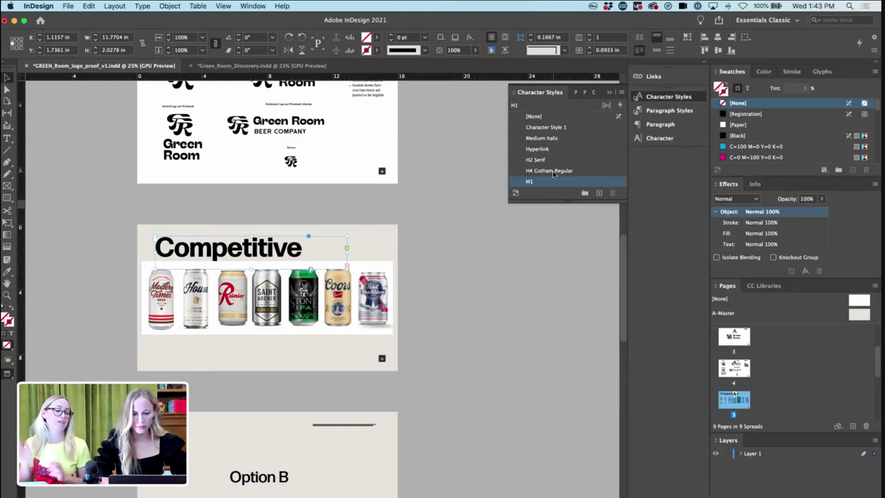
left_click(540, 160)
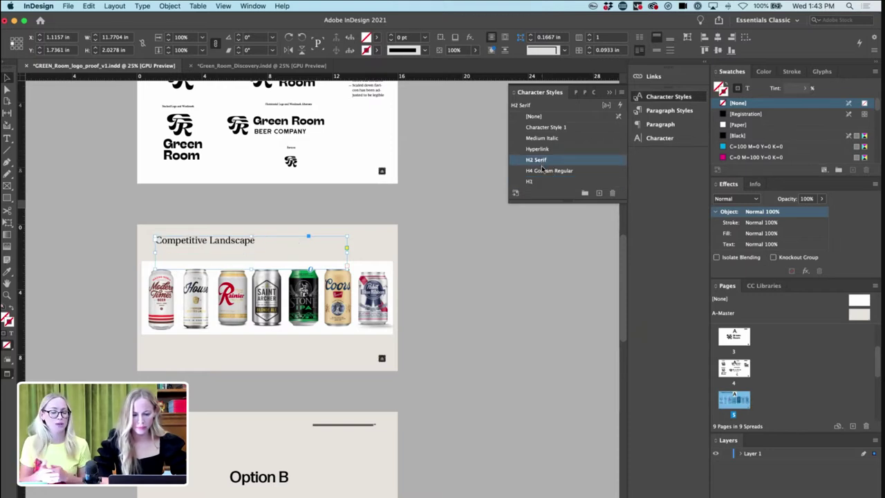
left_click(445, 247)
left_click(265, 246)
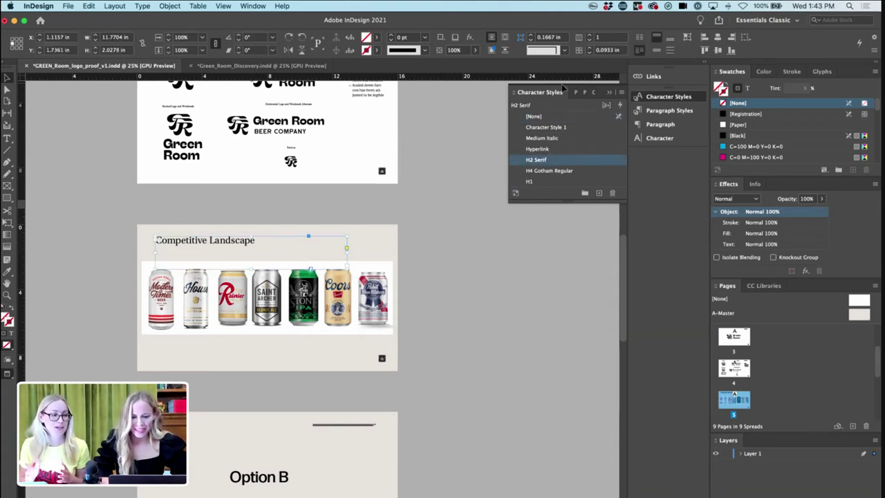
- Clear the character style from the Competitive Landscape title and apply the h2 Forma paragraph style
left_click(553, 116)
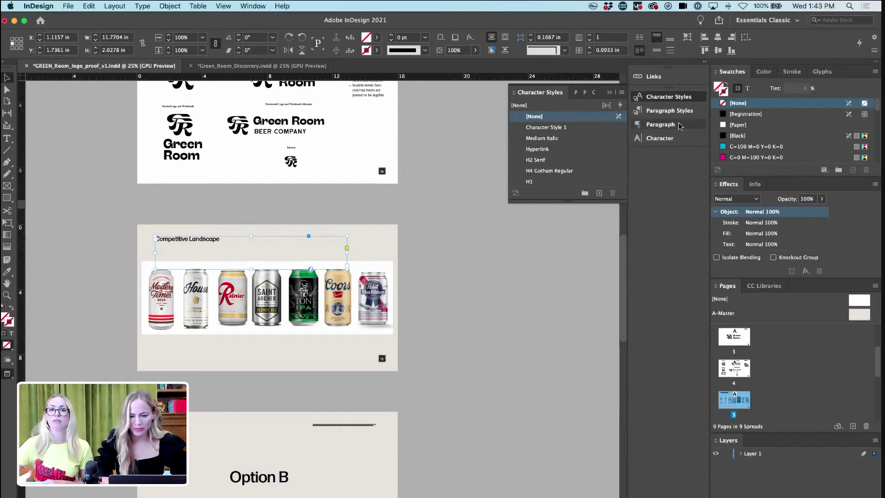
left_click(653, 114)
left_click(555, 150)
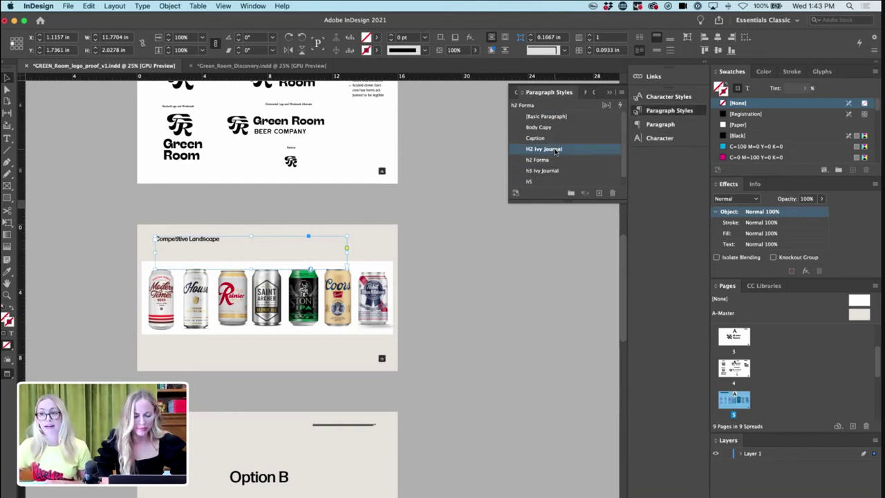
left_click(550, 160)
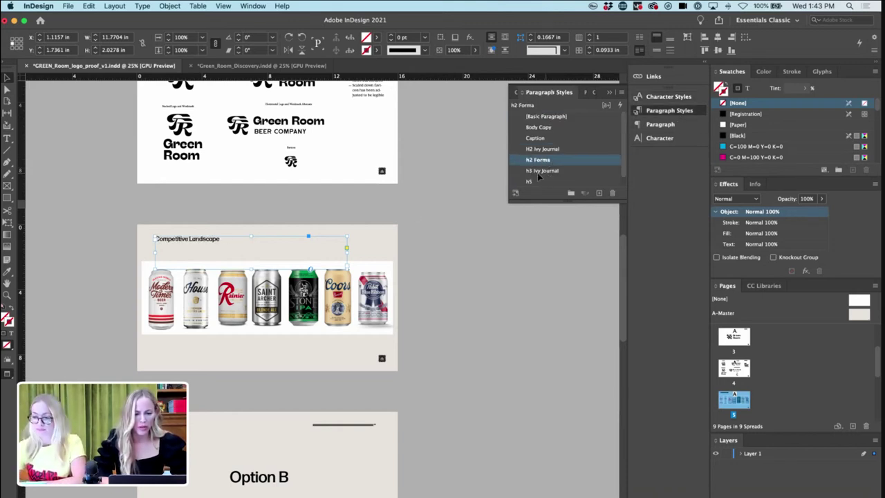
left_click(416, 217)
left_click(235, 257)
left_click(453, 306)
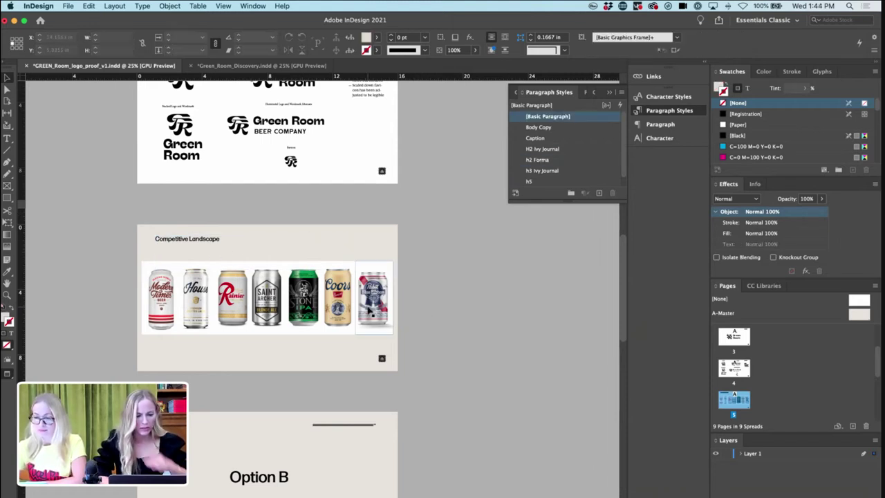
- Replace the Modern Times can image with Can_GrennRoom_optionA.png from the Proof/mockups folder, using transparency information with a white background
left_click(175, 313)
key("super+d")
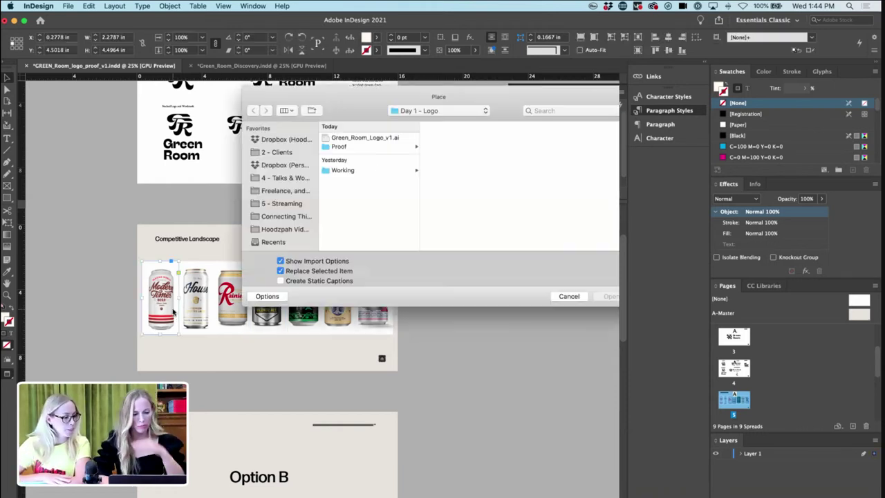
left_click(377, 148)
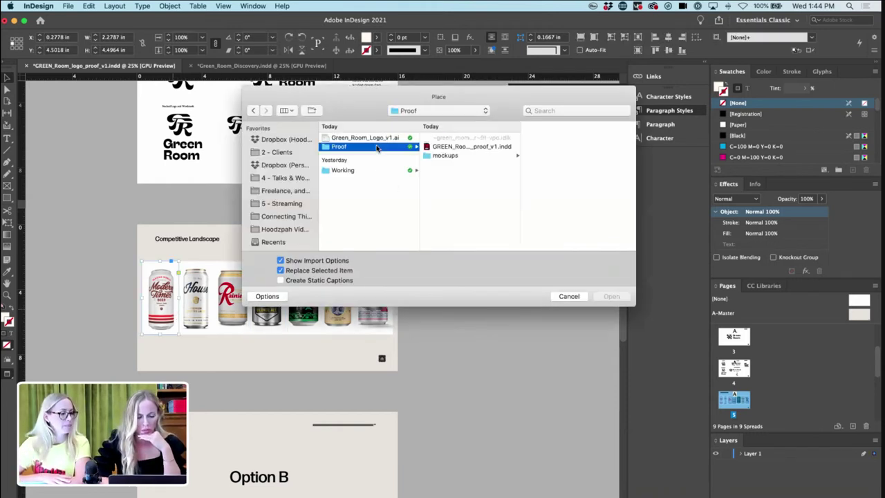
left_click(460, 155)
left_click(537, 139)
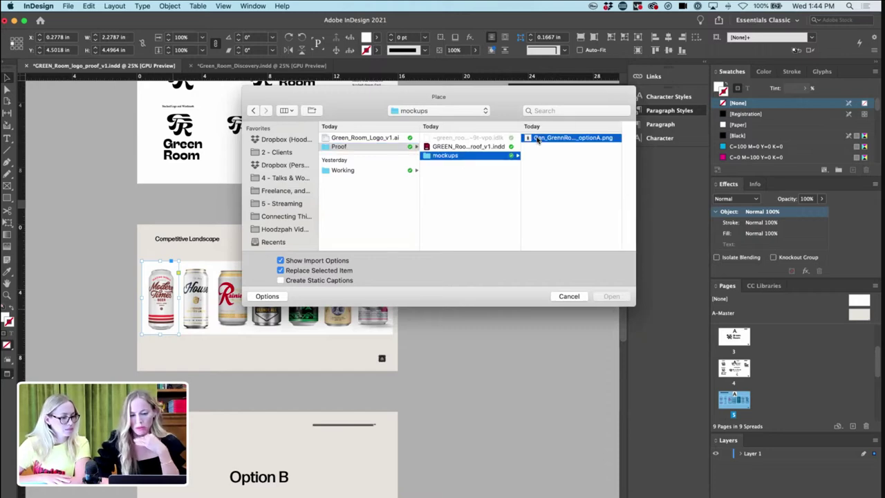
left_click(613, 296)
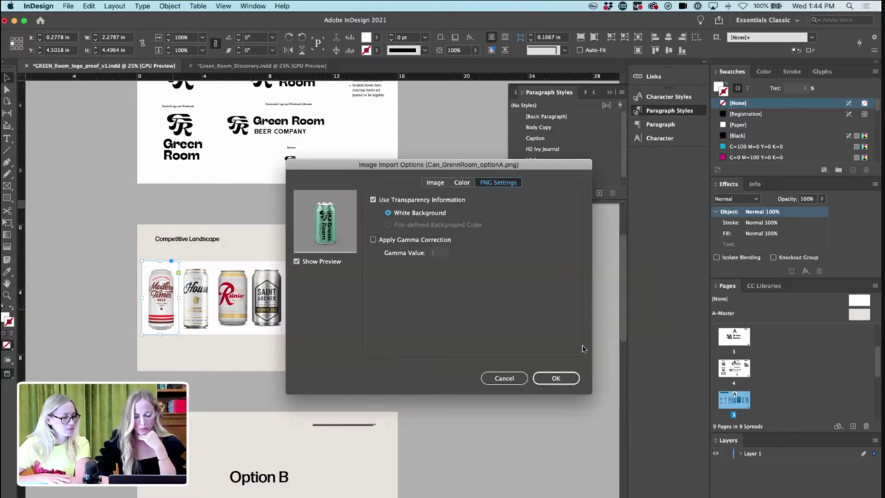
left_click(557, 379)
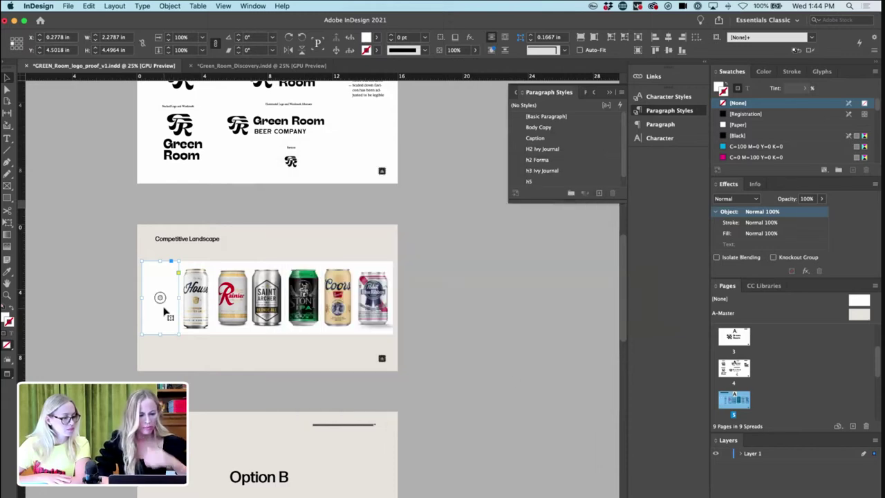
- Scale the Green Room can graphic to about 5.2 in wide inside its frame so the can roughly matches the neighbouring House can's height
left_click(163, 303)
left_click_drag(271, 391, 159, 331)
key("shift+Left")
key("shift+Left")
key("super+equal")
key("super+equal")
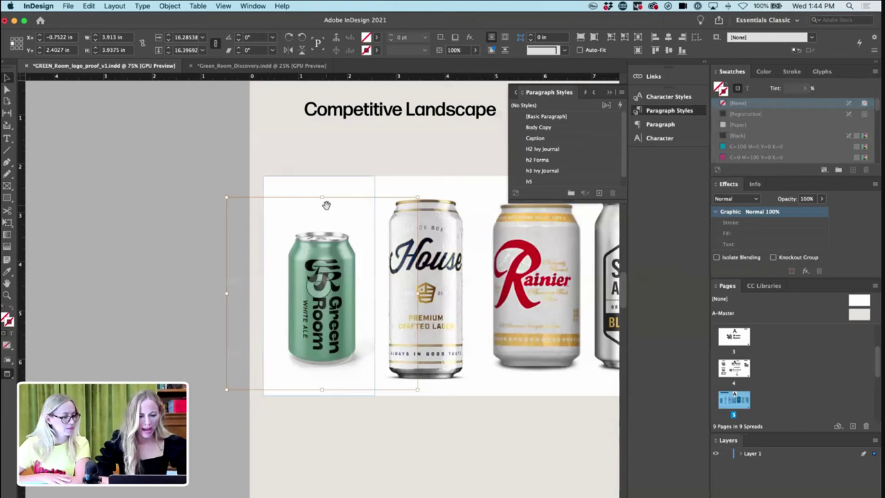
left_click_drag(323, 195, 322, 153)
key("Down")
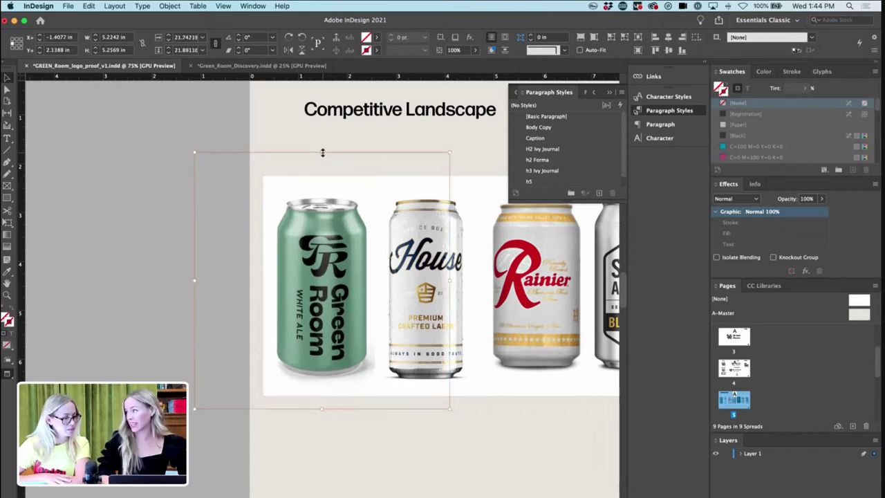
left_click(187, 193)
left_click(355, 281)
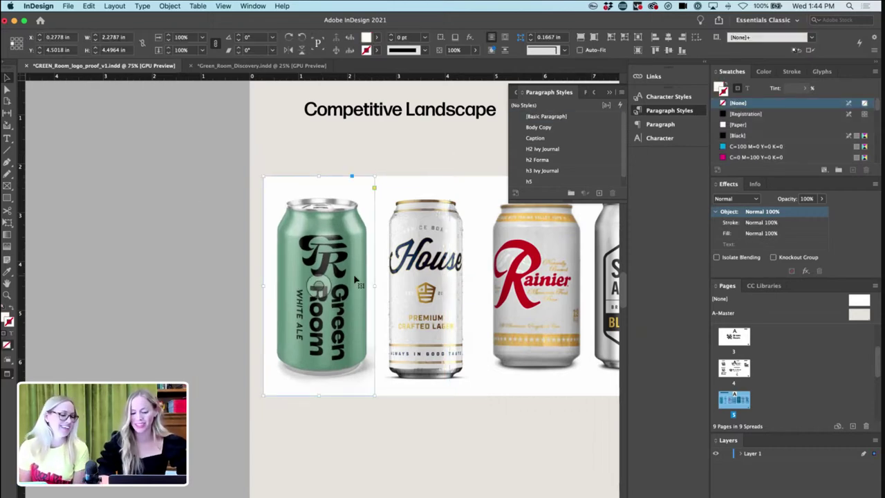
key("super+minus")
key("super+minus")
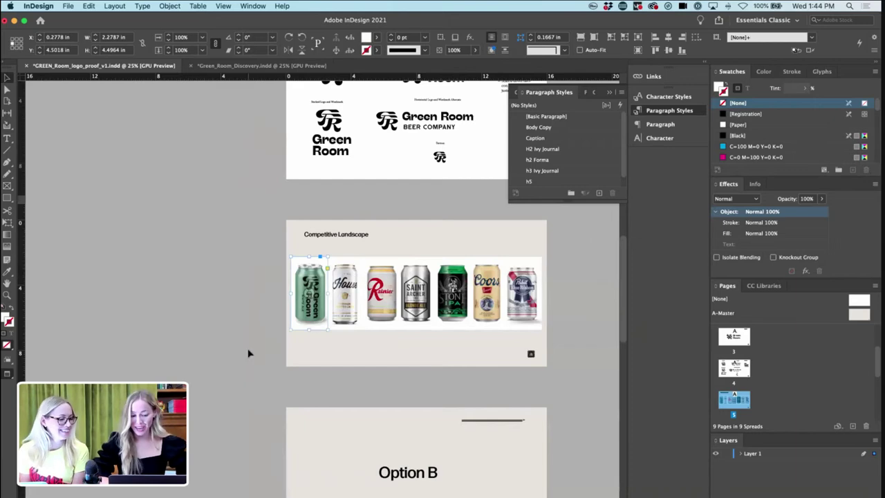
- Examine the Green Room can beside the six competitor cans, both close up and across the whole Competitive Landscape page
left_click(249, 353)
key("super+plus")
scroll(249, 353, "up", 2)
scroll(248, 354, "right", 2)
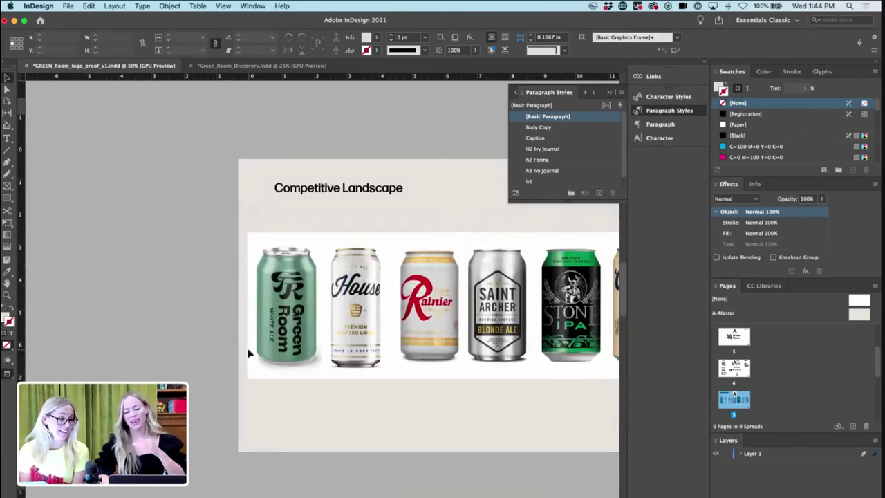
key("super+minus")
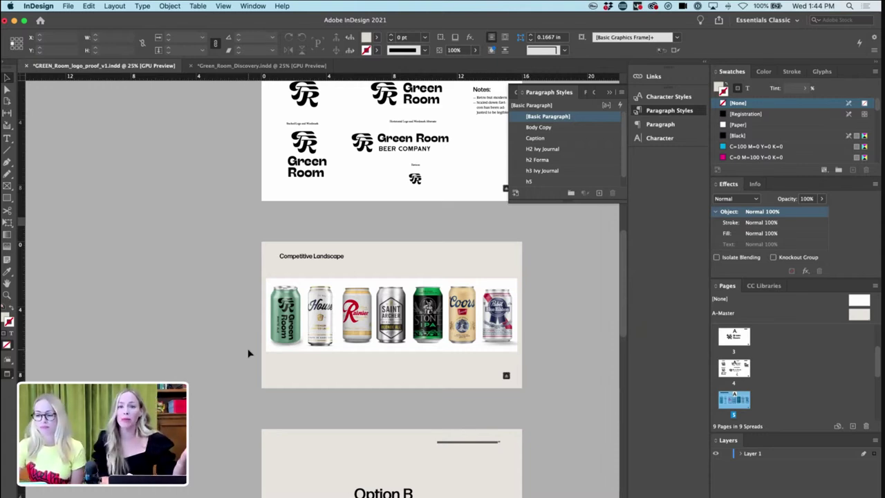
key("super+equal")
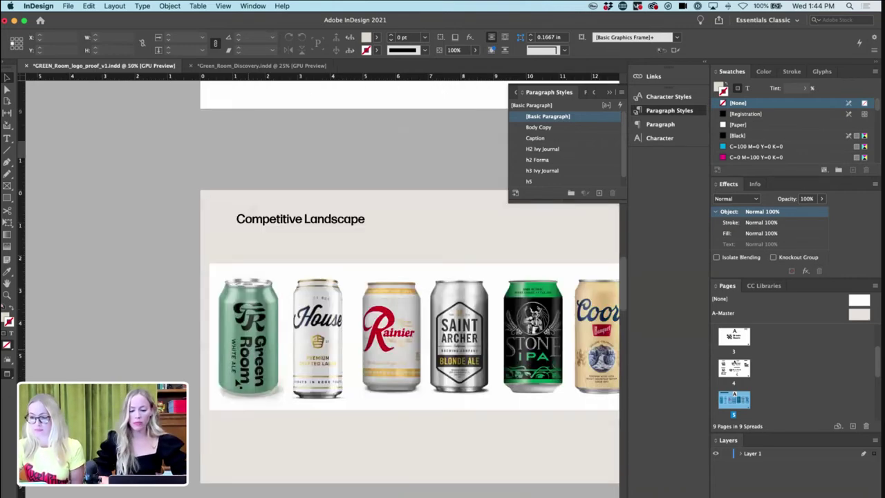
key("super+minus")
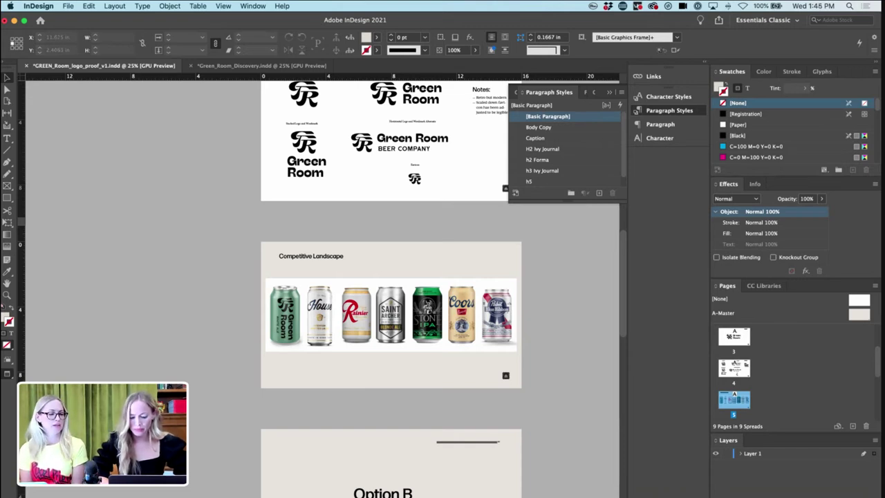
key("super+minus")
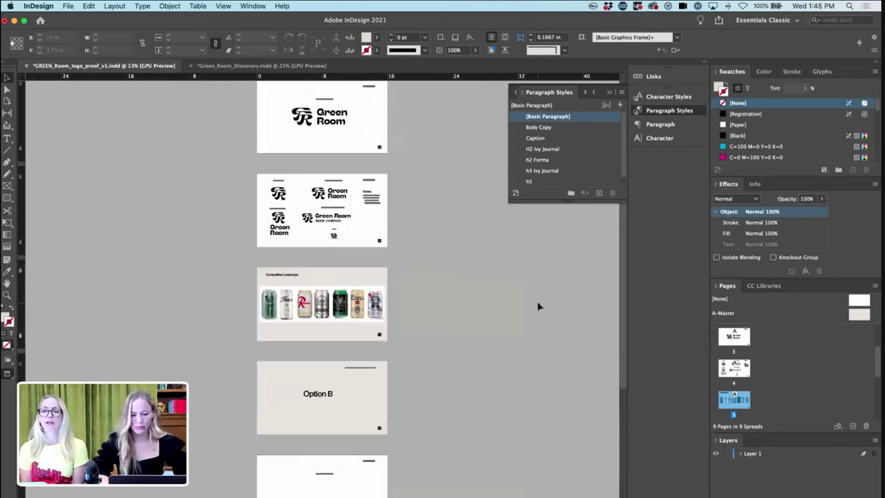
- Duplicate the Logo Round 1 cover as page 2 and delete its contents, keeping only the beige background
scroll(540, 306, "up", 8)
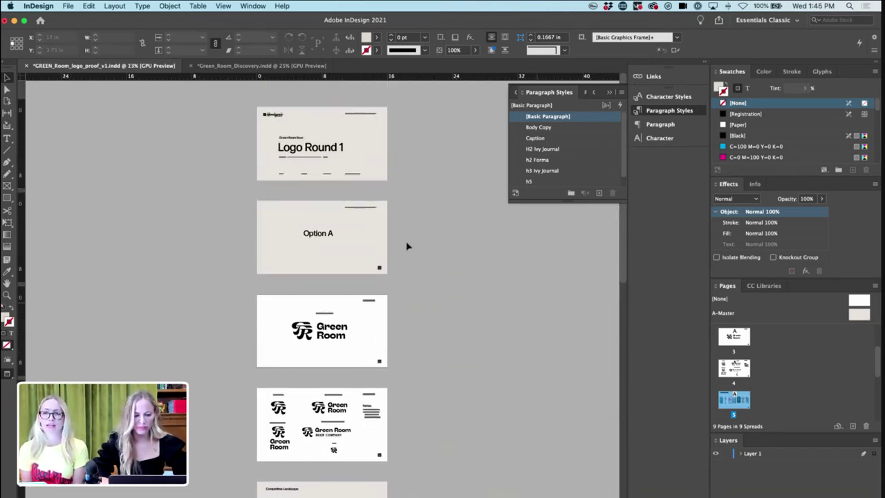
left_click(362, 153)
left_click_drag(742, 337, 715, 356)
left_click_drag(404, 208, 230, 282)
key("Delete")
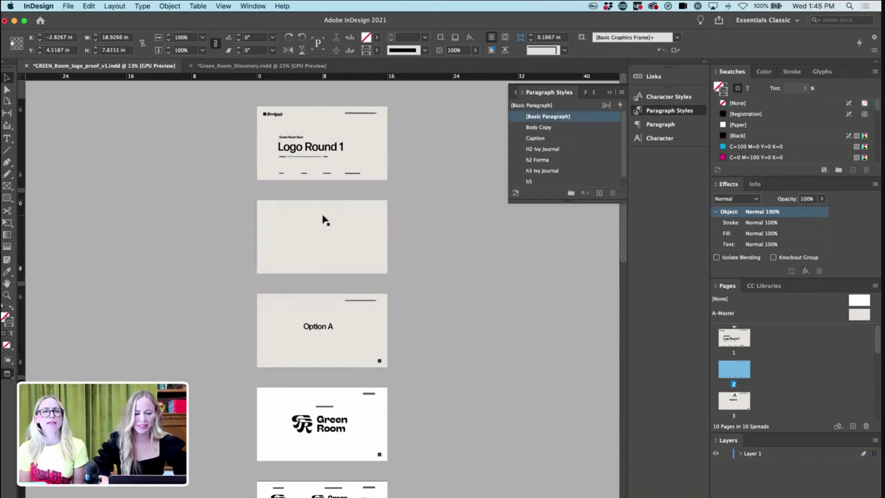
- Switch to Green_Room_Discovery.indd and review its Goal, Audience and Brand Traits pages
key("super+grave")
scroll(320, 231, "down", 1)
key("super+minus")
key("super+minus")
scroll(320, 231, "up", 1)
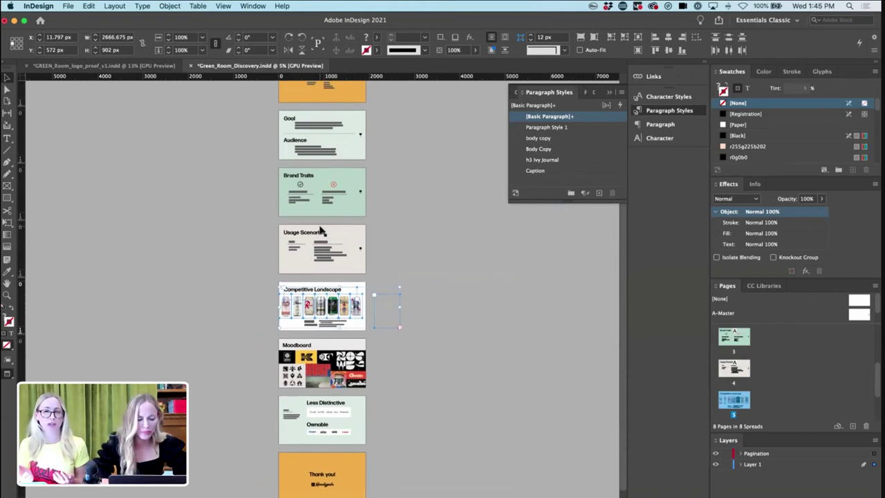
scroll(346, 200, "up", 1)
left_click_drag(253, 184, 365, 229)
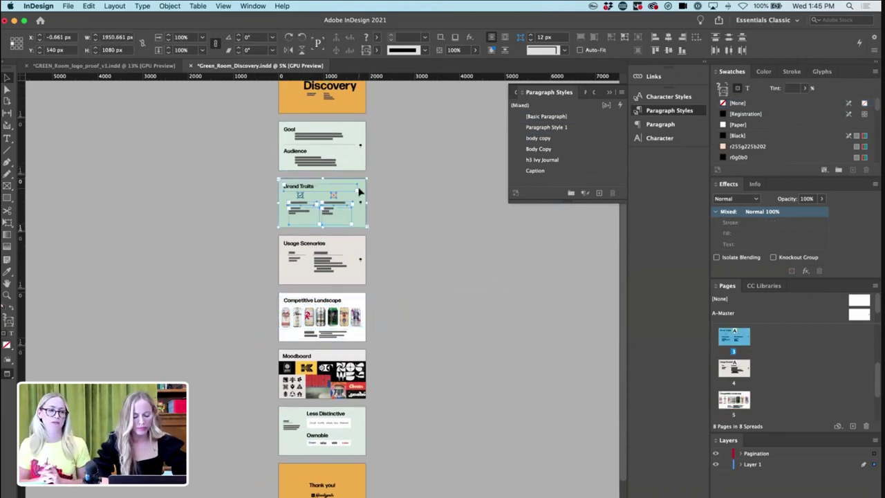
left_click(402, 146)
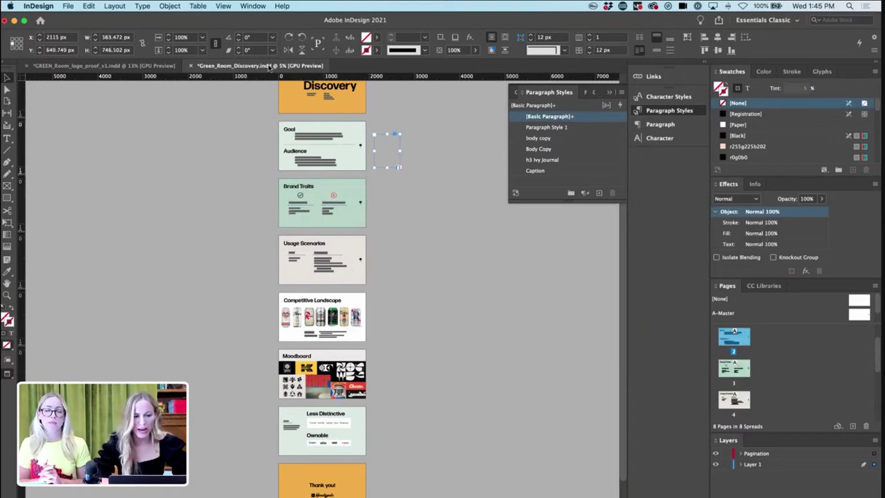
- Return to GREEN_Room_logo_proof_v1.indd and copy the Option A heading from page 3 to page 2, about 0.75 in from the left edge
left_click(138, 62)
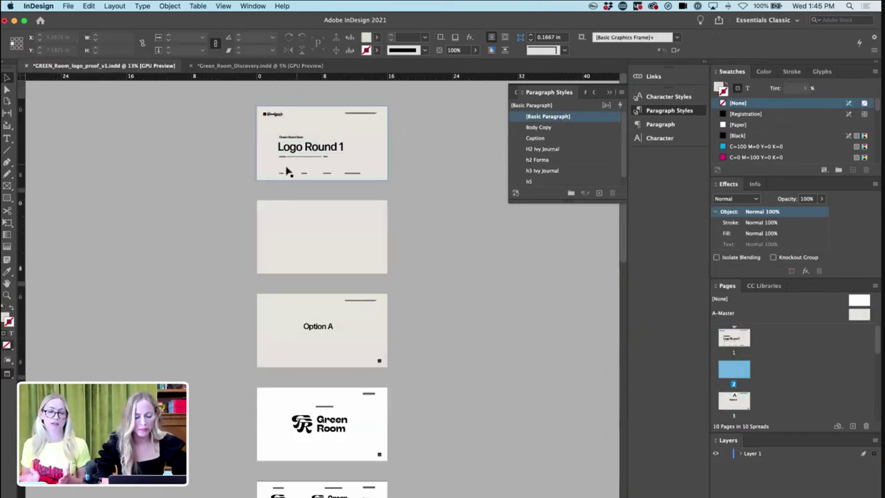
left_click(302, 265)
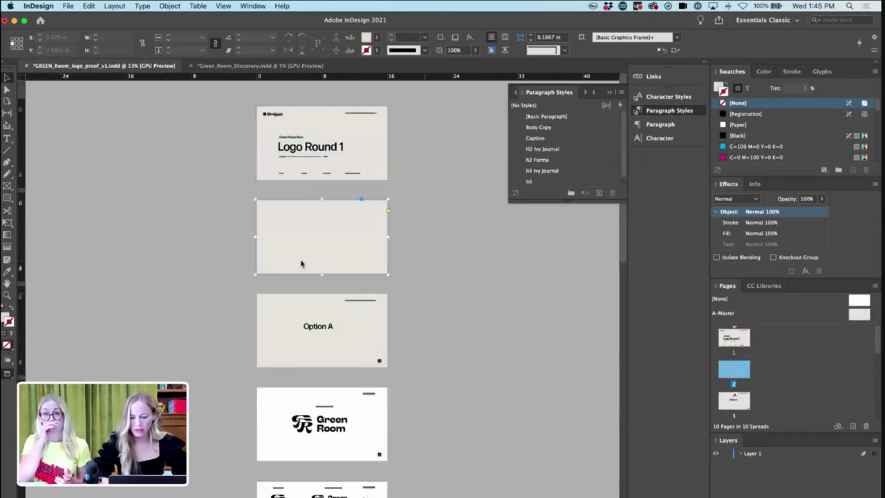
left_click(864, 426)
left_click(478, 303)
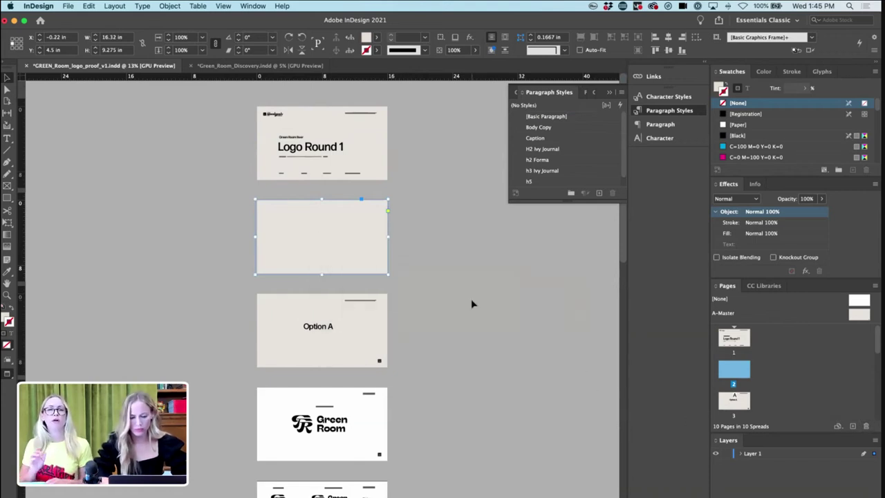
left_click_drag(327, 338, 300, 224)
key("super+5")
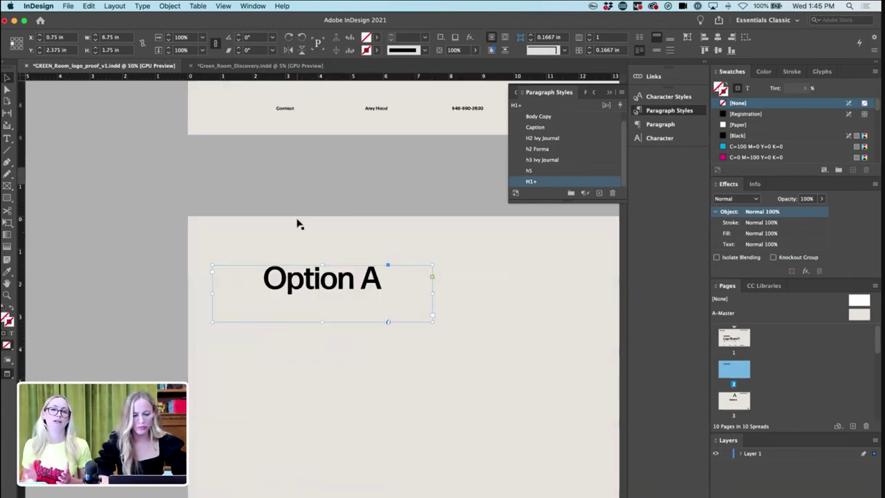
double_click(332, 283)
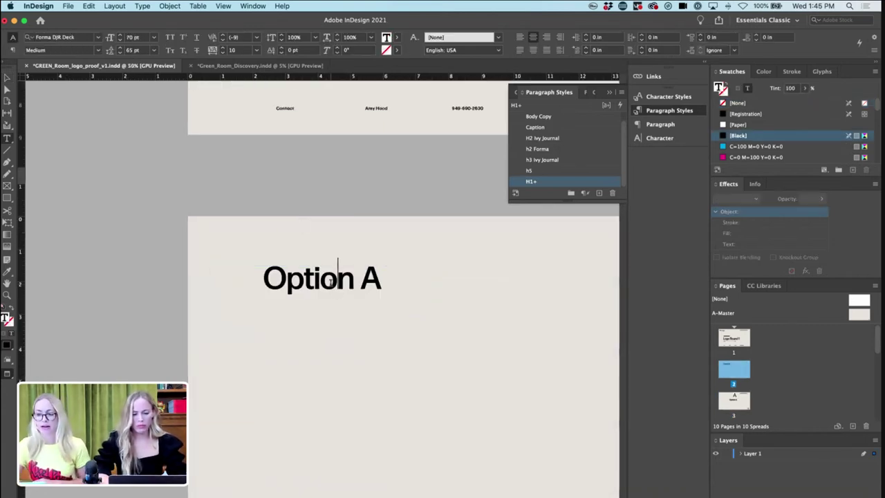
left_click(7, 78)
left_click(135, 231)
key("super+minus")
key("super+minus")
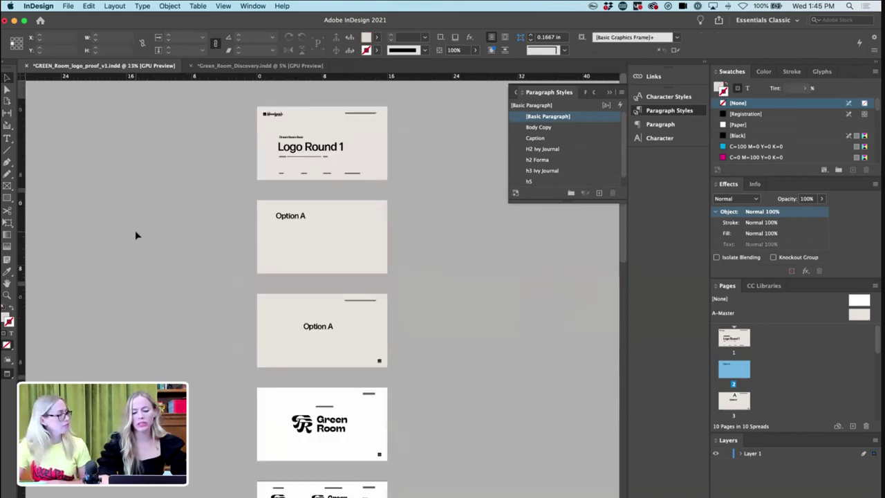
key("super+minus")
key("super+equal")
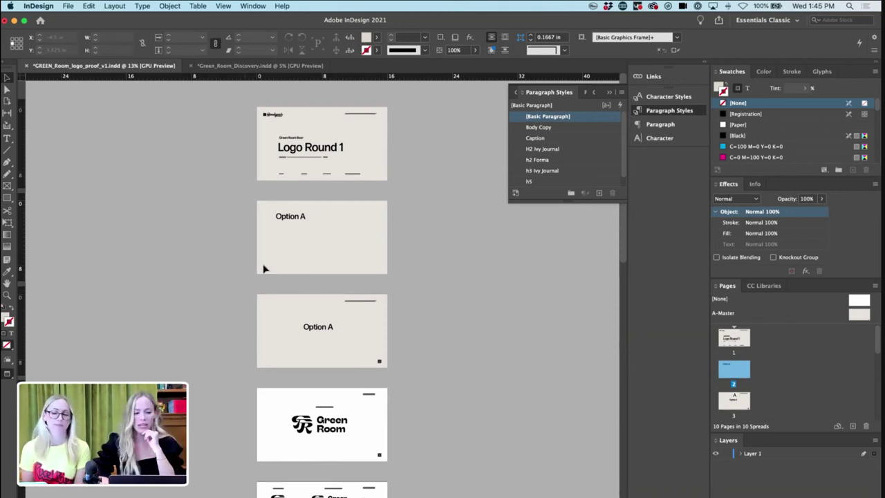
- Replace the contents of page 2 with the Goal and Audience page contents copied from Green_Room_Discovery.indd
left_click(242, 63)
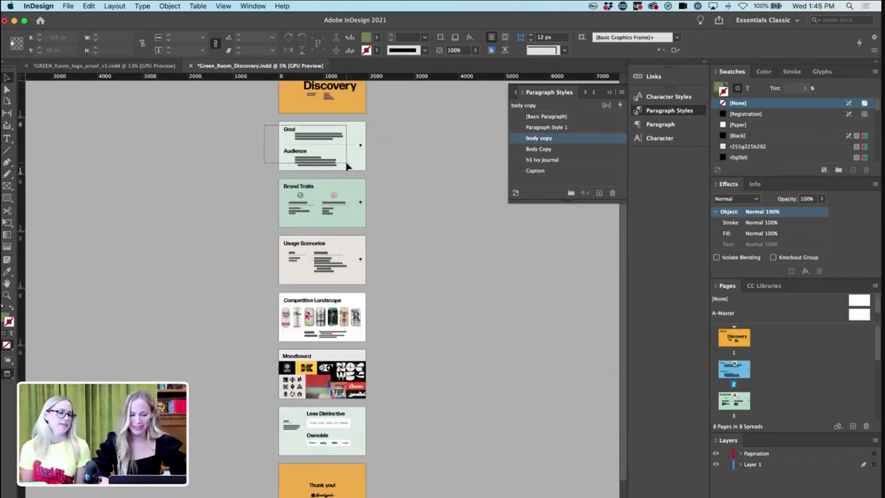
left_click(348, 165)
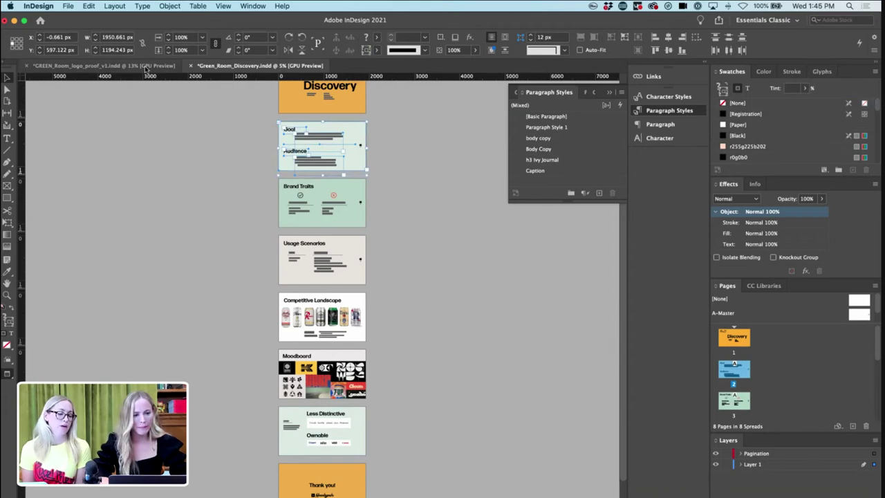
left_click(131, 66)
left_click_drag(243, 202, 322, 256)
key("Delete")
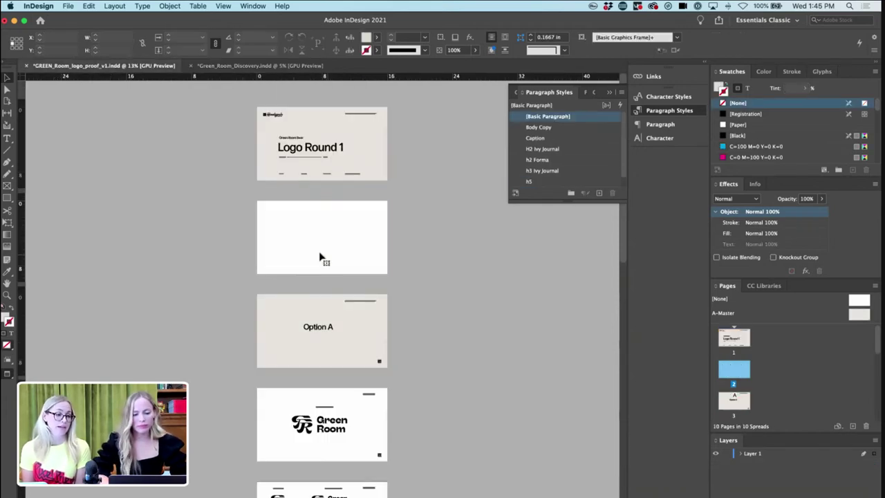
key("super+v")
- Scale the pasted Goal and Audience contents to about 16.66 in wide and align them to cover page 2
key("super+=")
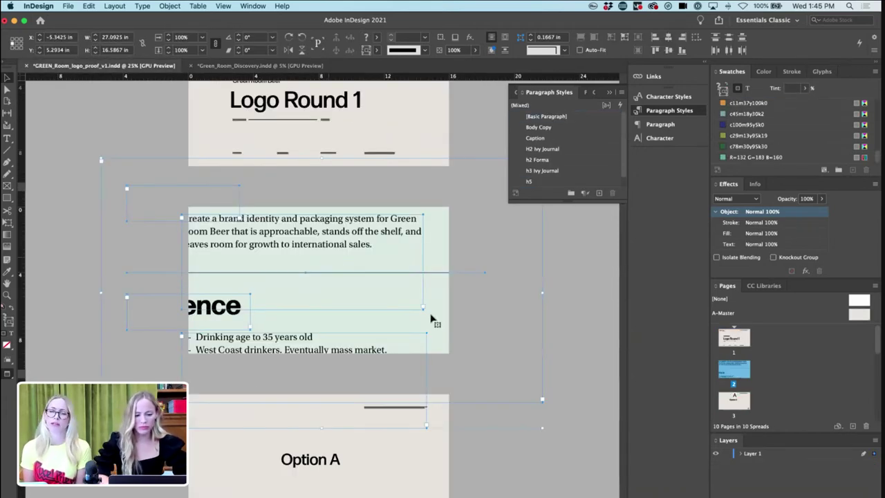
left_click_drag(544, 292, 452, 292)
mouse_move(196, 216)
left_mouse_down()
mouse_move(181, 208)
mouse_move(186, 217)
left_mouse_up()
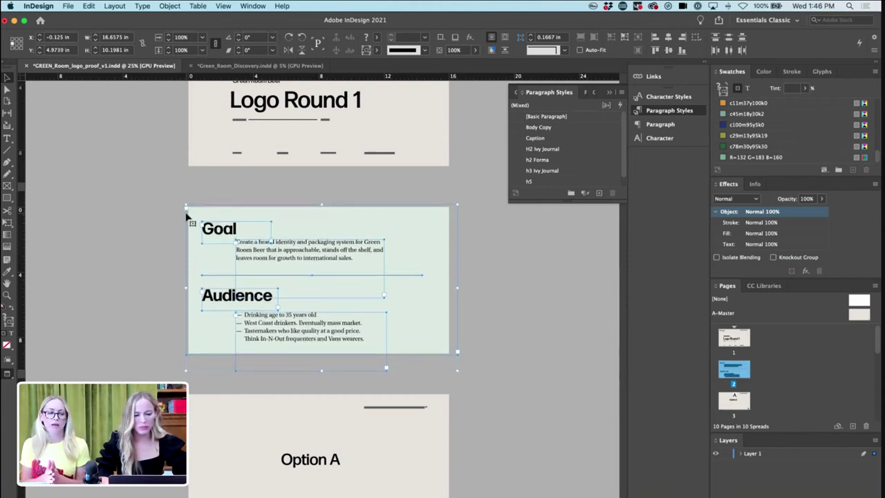
left_click(431, 262)
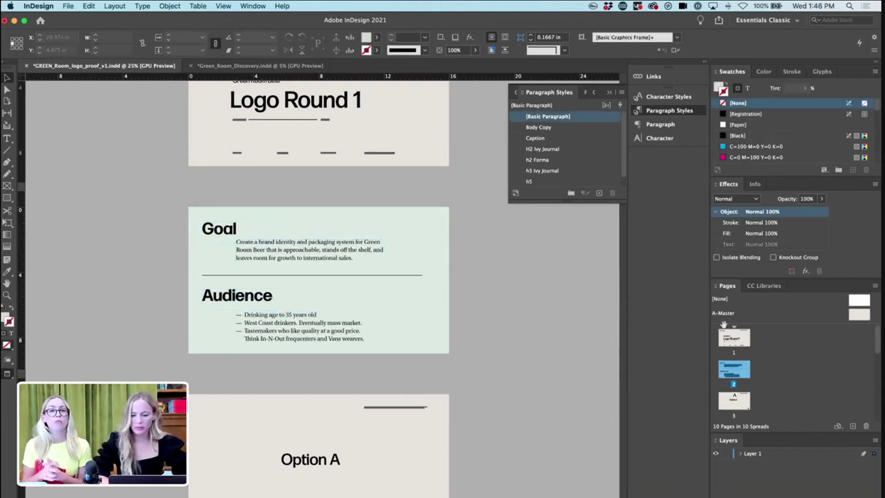
- Put the A-Master page-number mark on a new top layer, Layer 2, so it sits above page 2's green background
left_click(855, 316)
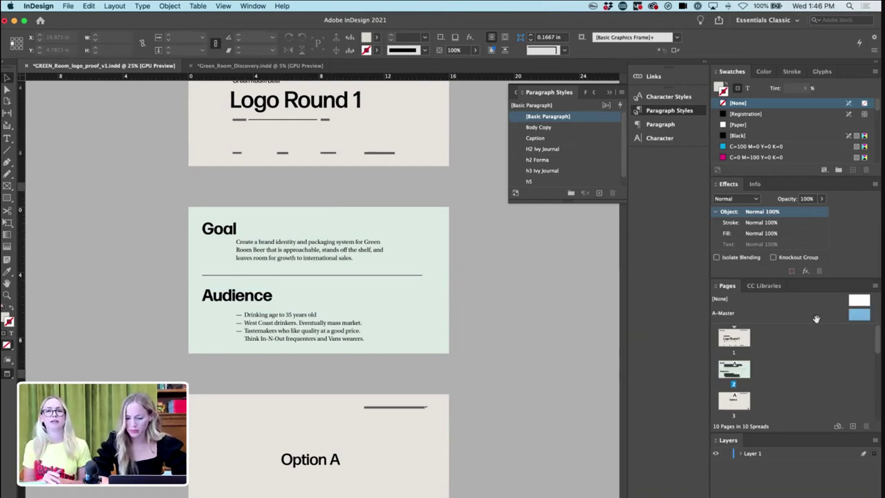
left_click(431, 332)
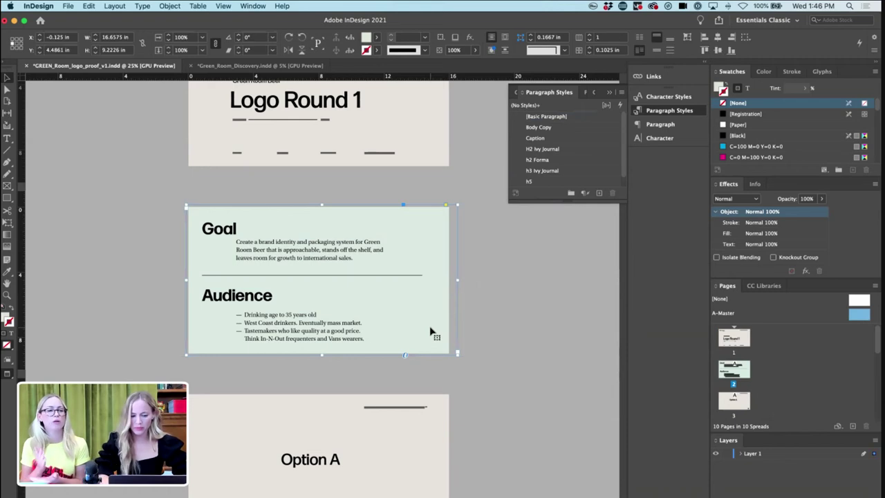
left_click(476, 325)
double_click(855, 316)
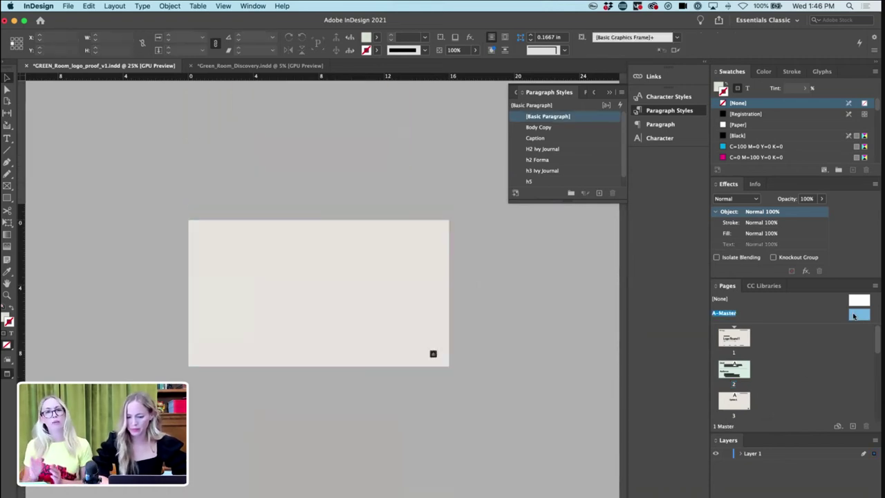
double_click(750, 368)
key("super+minus")
key("super+equal")
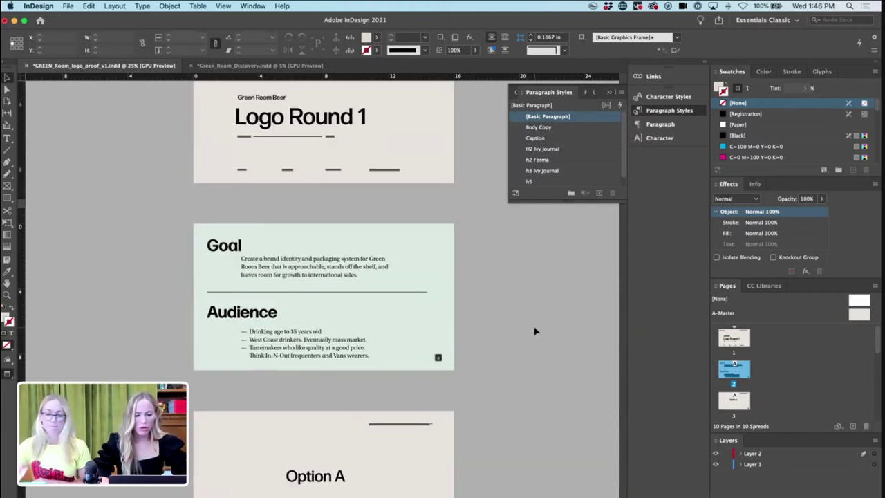
left_click(415, 271)
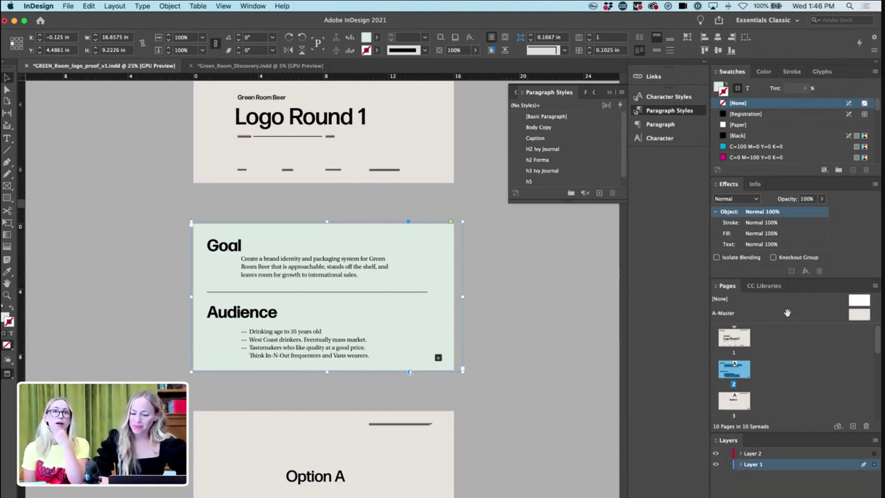
- Duplicate page 2 as page 3 and delete the copied Goal and Audience contents with their green background
left_click_drag(746, 369, 719, 397)
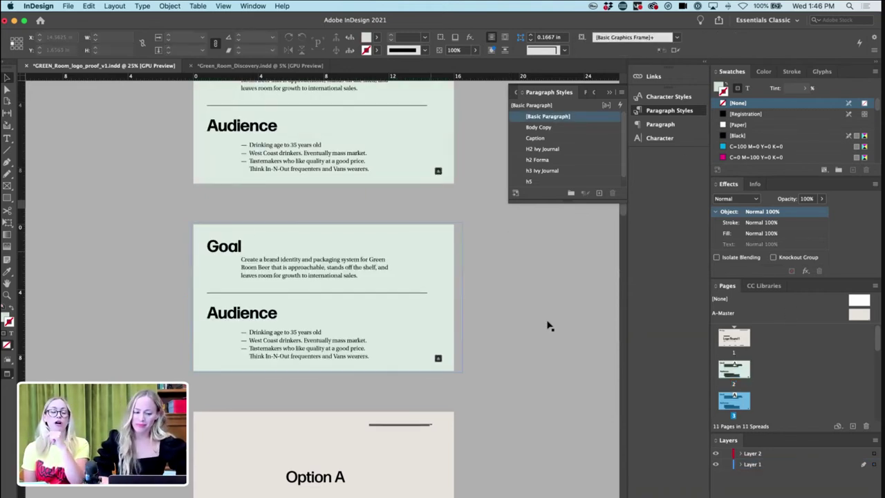
left_click_drag(170, 228, 363, 378)
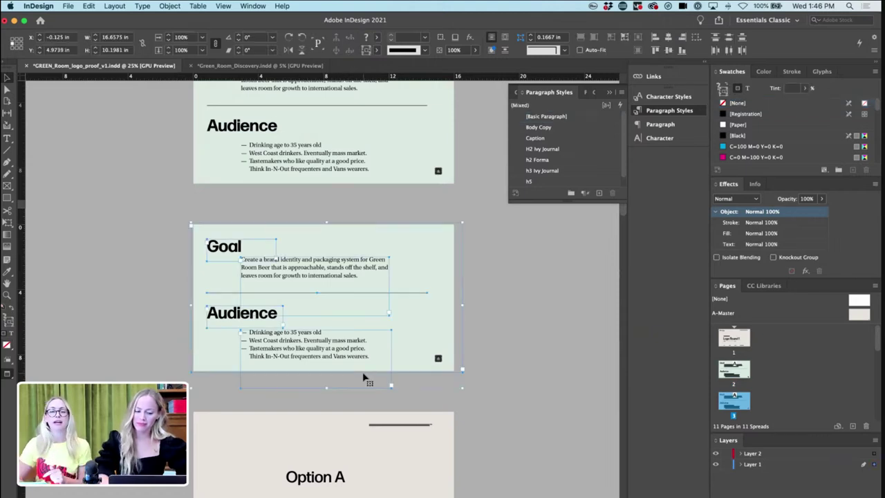
key("Delete")
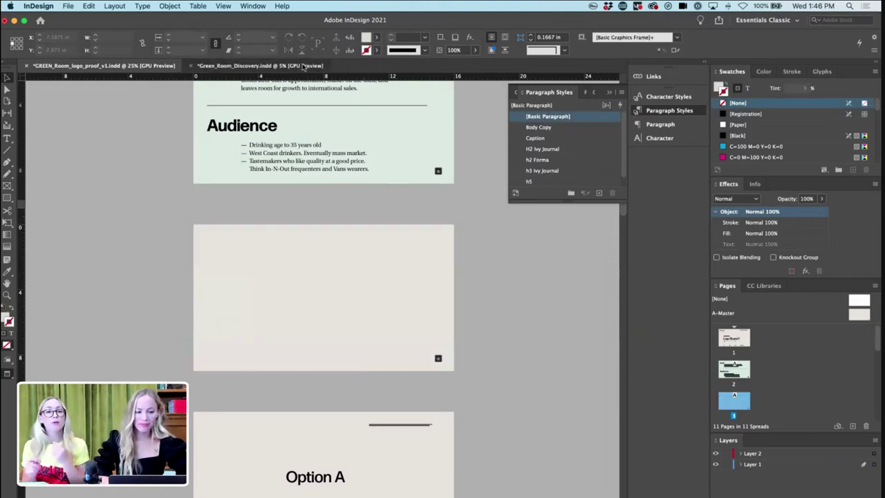
- Copy the Brand Traits page contents from Green_Room_Discovery.indd to page 3 and scale them to about 16.6 in wide to cover the page
key("super+grave")
left_click_drag(267, 181, 353, 225)
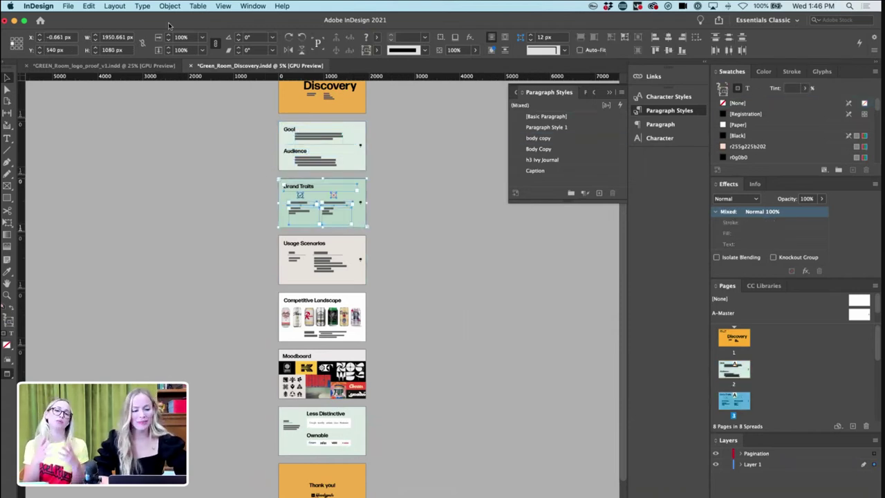
key("super+grave")
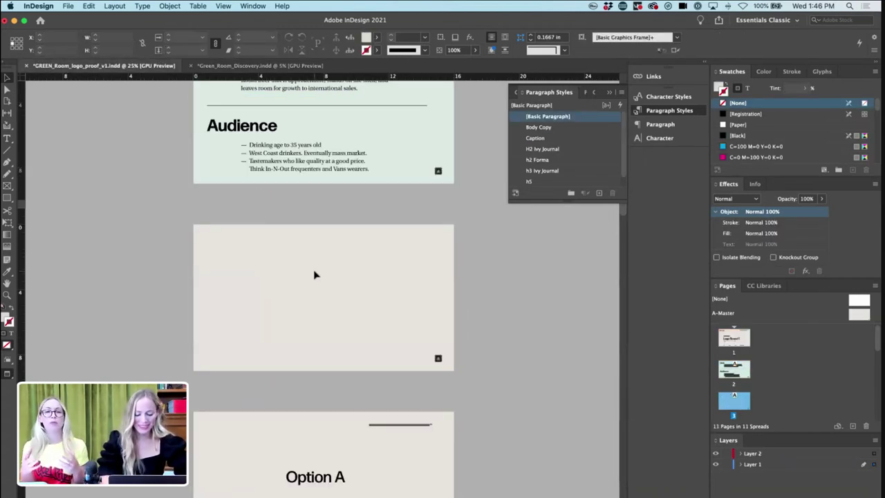
key("super+v")
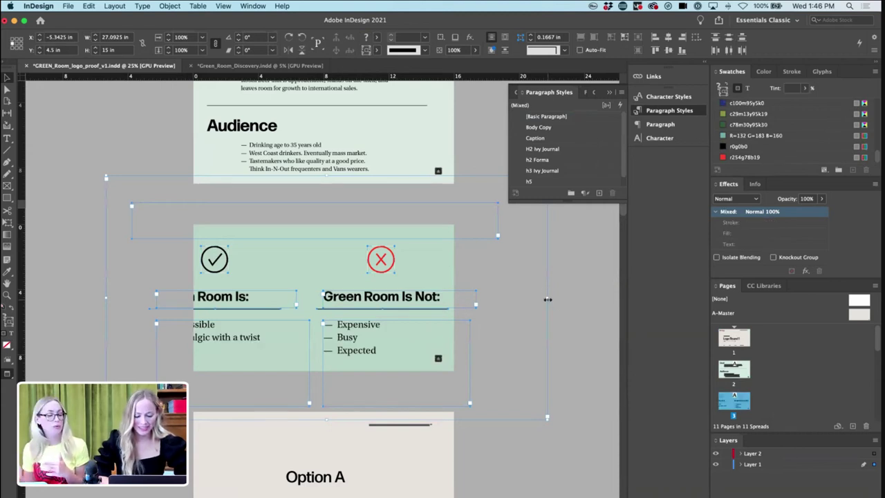
left_click_drag(548, 300, 461, 297)
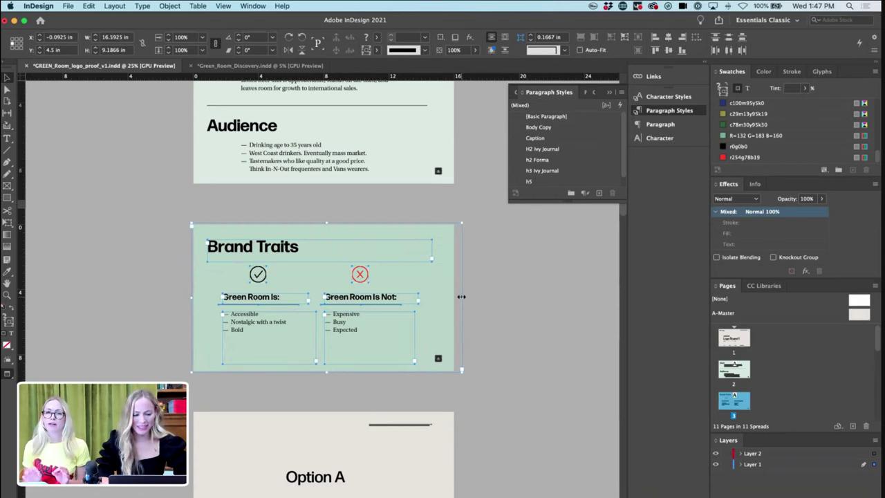
left_click(533, 303)
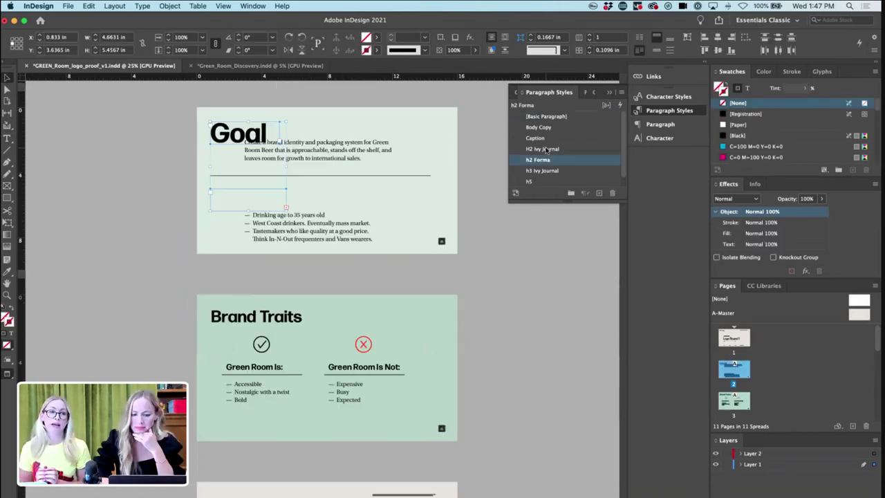
- Apply the H2 Ivy Journal paragraph style to the Goal and Audience headings, try None and H1 character styles, and settle on H2 Serif
left_click(546, 150)
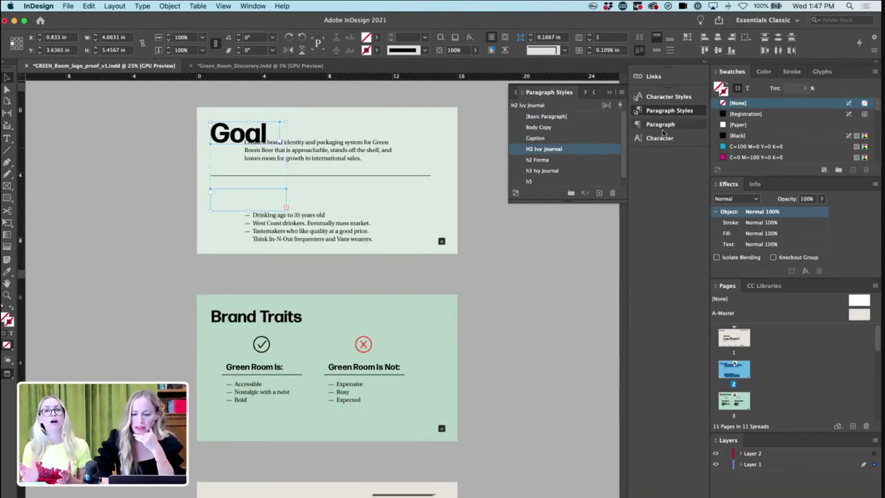
left_click(668, 96)
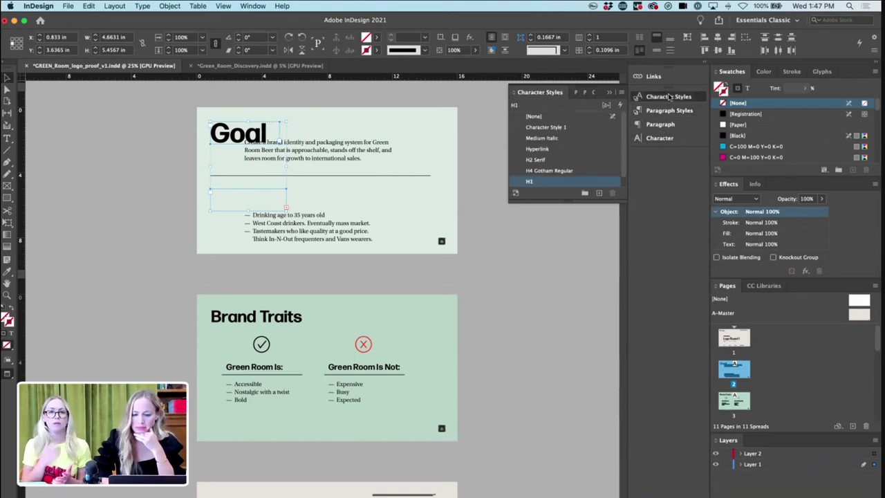
left_click(556, 118)
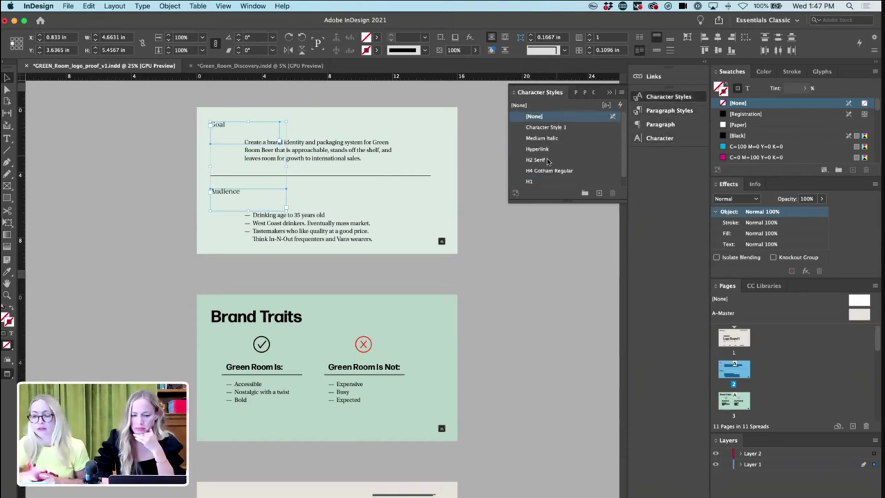
left_click(534, 183)
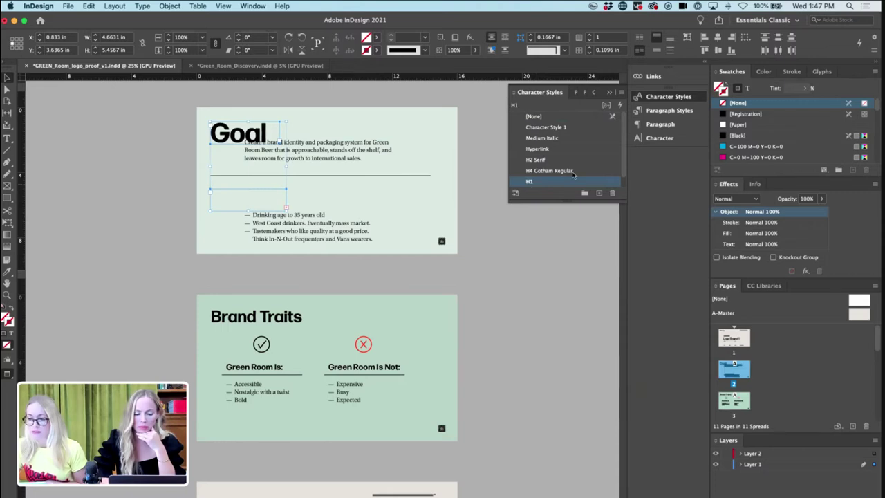
left_click(541, 161)
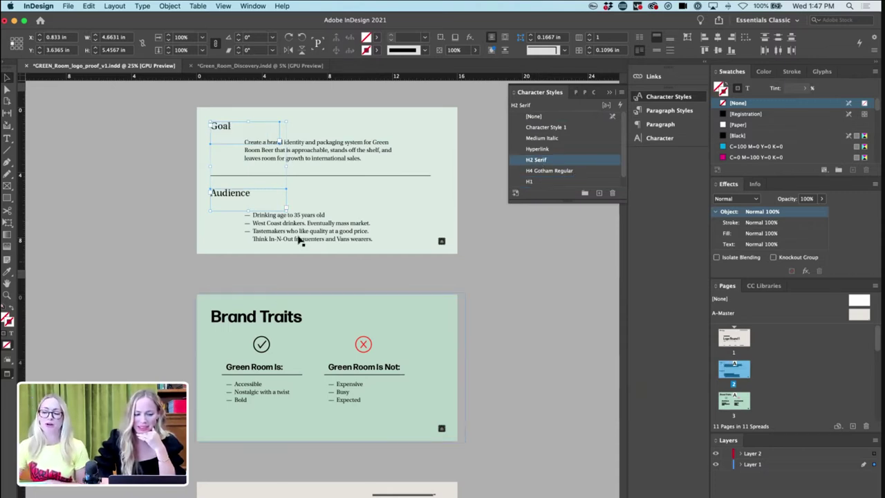
- Move the Goal and Audience body text frames on page 2 slightly up together, closer to their headings
left_click(301, 240)
left_click(316, 152, "shift")
left_click_drag(316, 152, 312, 146)
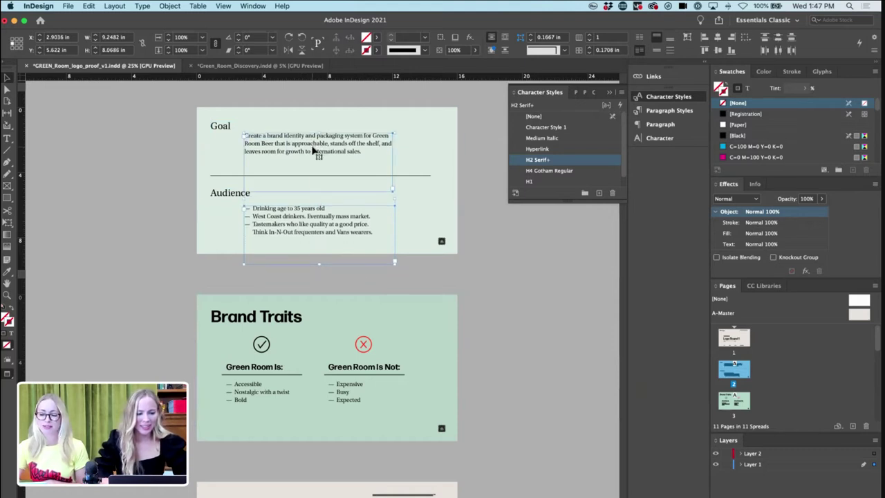
left_click(461, 193)
- Apply the H2 Serif character style to the Brand Traits heading on page 3
left_click(272, 313)
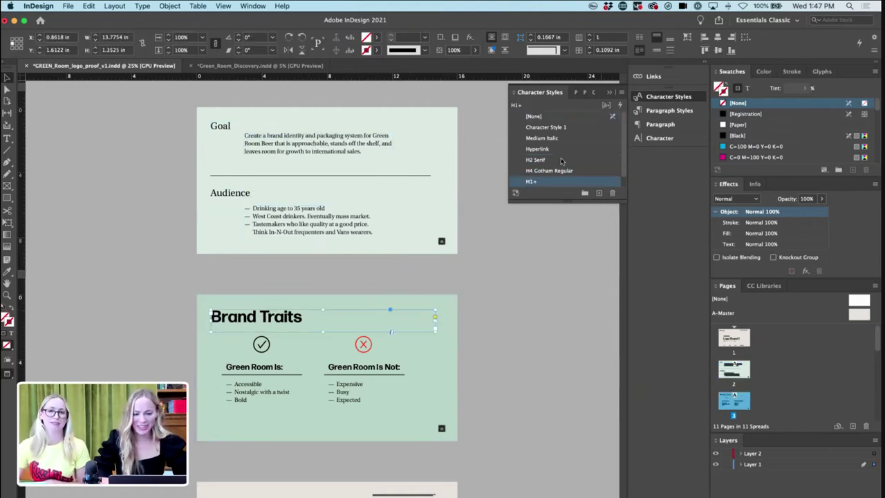
left_click(544, 160)
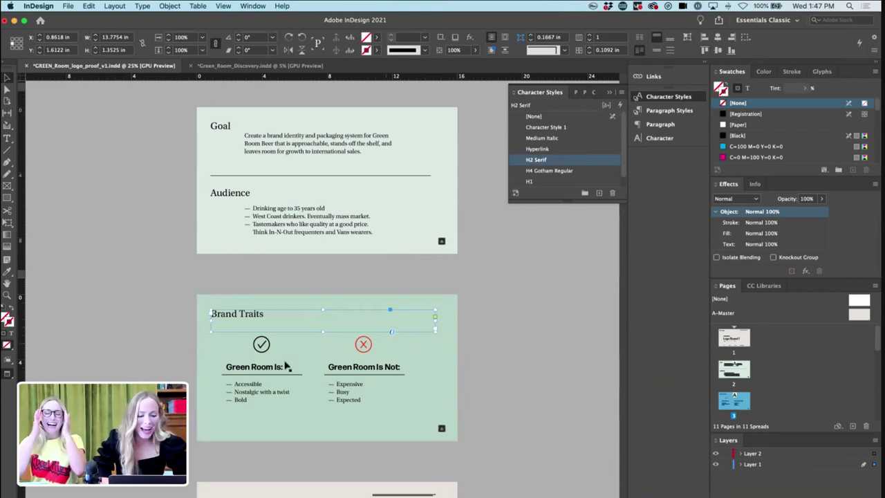
left_click(162, 348)
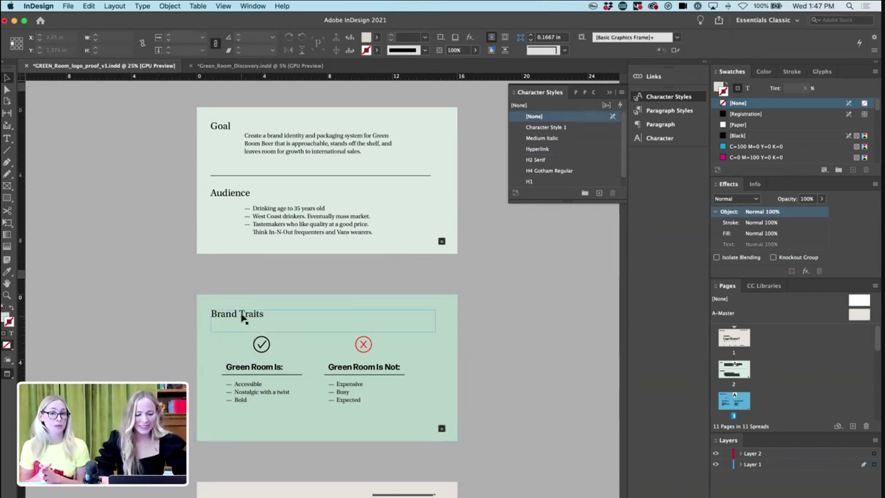
- Apply the H1.5 character style to the Brand Traits heading on page 3 and the Audience and Goal headings on page 2
left_click(254, 368)
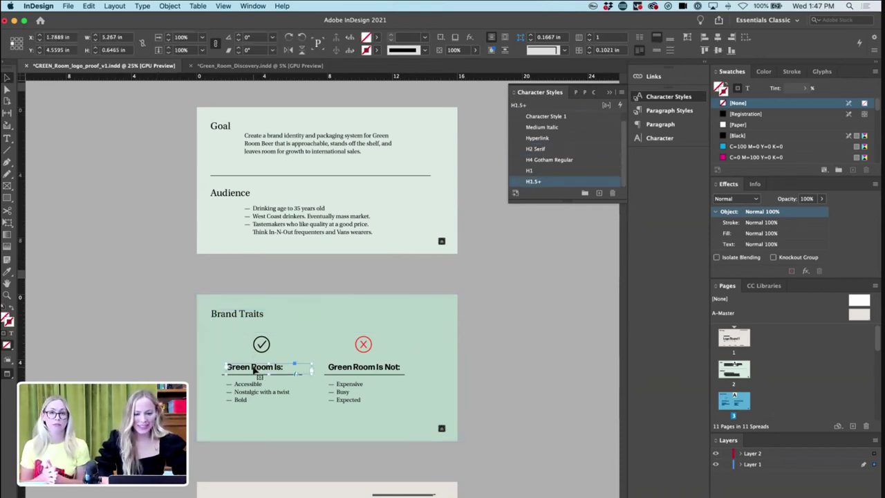
left_click(260, 325)
left_click(550, 181)
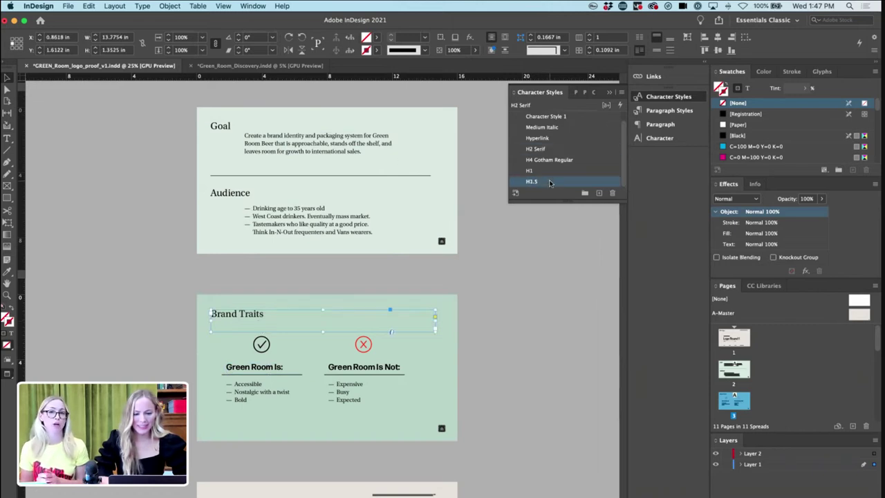
left_click(262, 203)
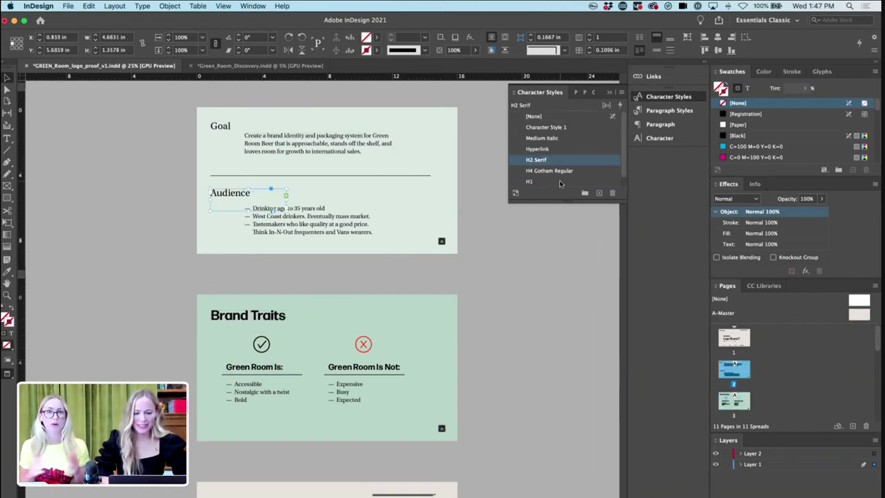
scroll(624, 177, "down", 1)
left_click(533, 182)
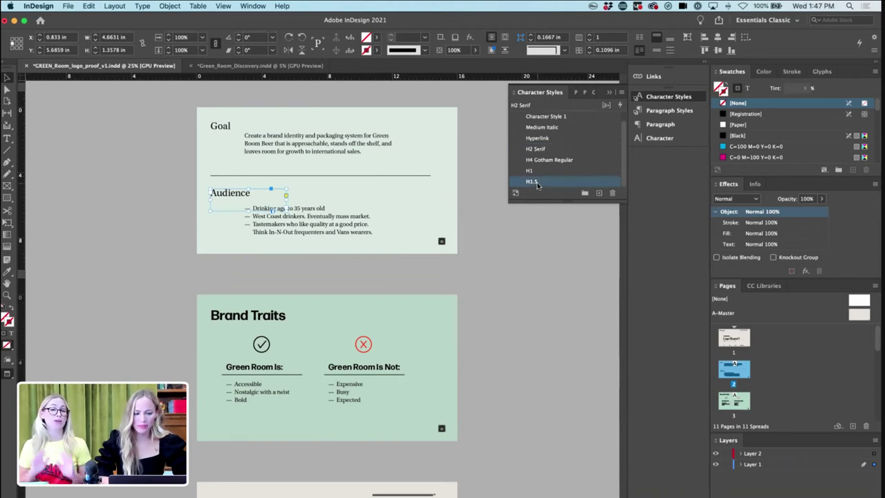
left_click(239, 138)
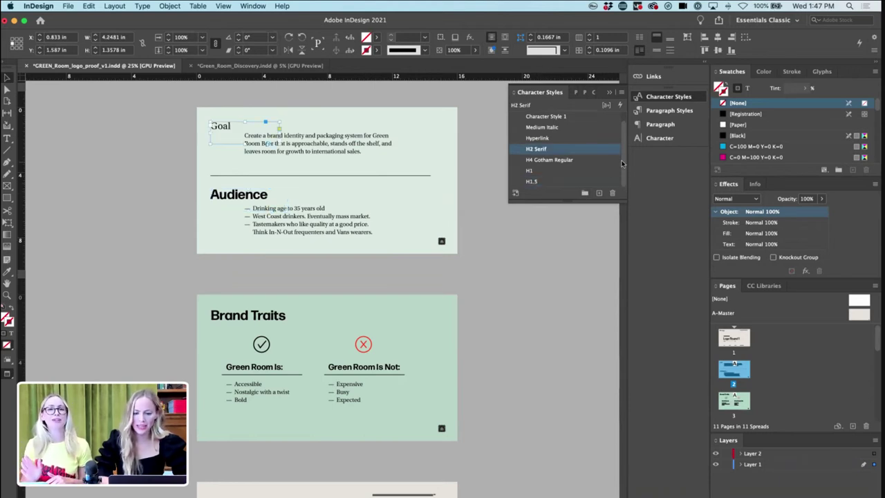
left_click(532, 182)
left_click(501, 321)
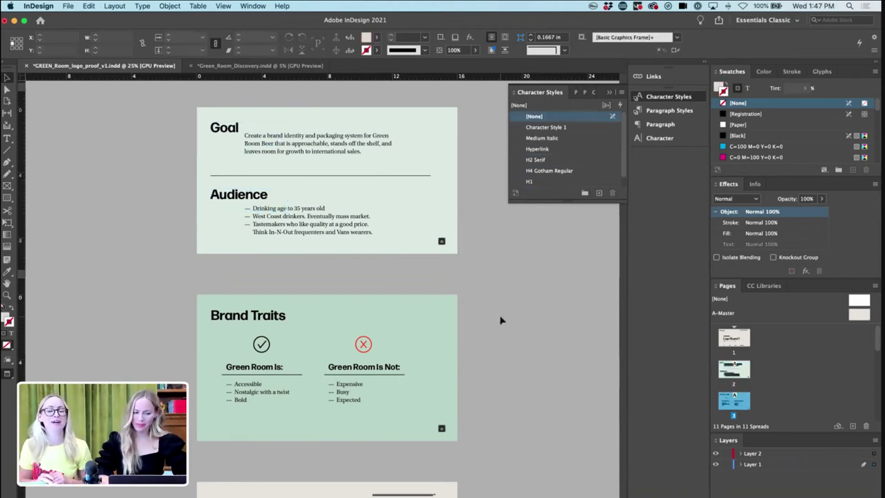
scroll(501, 320, "down", 1)
scroll(502, 321, "down", 1)
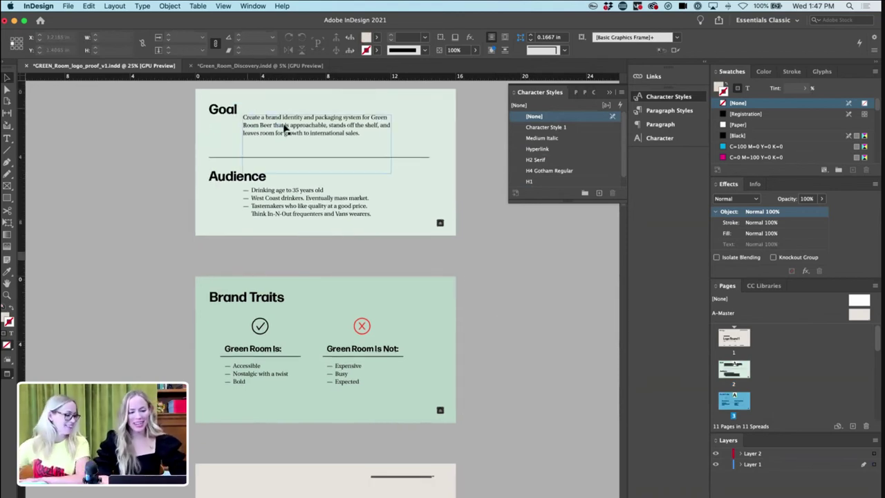
- Review the proof's pages from the cover and Goal/Audience pages through the Option A logos, Competitive Landscape and Option B pages
scroll(472, 259, "down", 5)
scroll(472, 263, "up", 15)
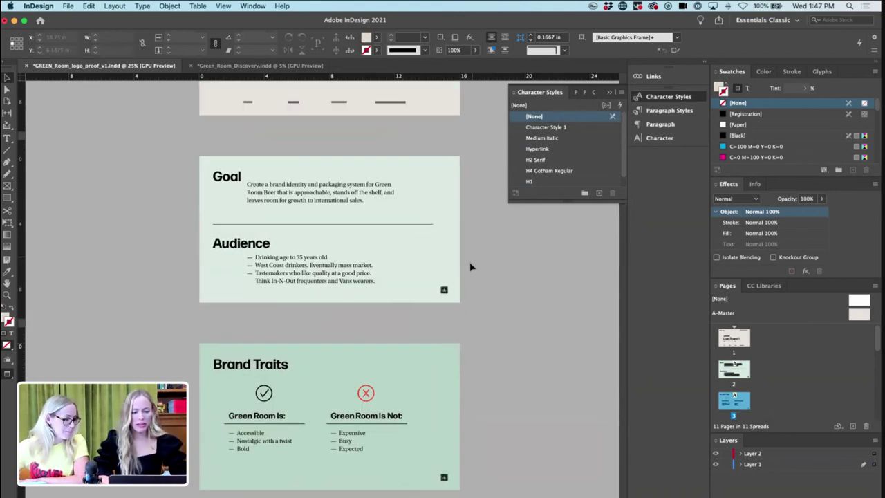
scroll(470, 267, "up", 1)
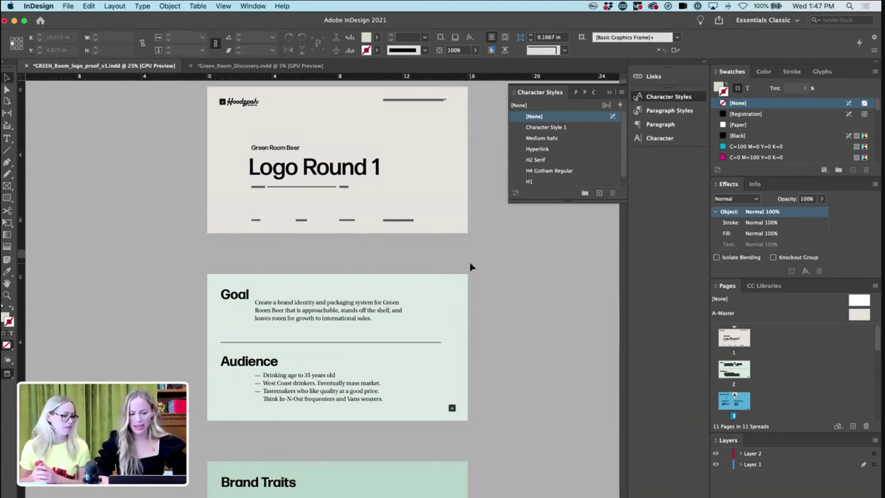
scroll(470, 267, "down", 3)
scroll(471, 267, "up", 5)
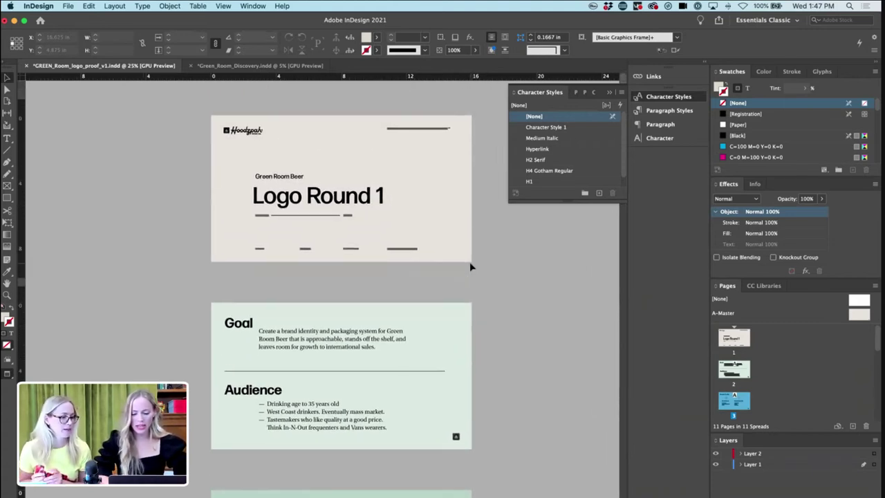
scroll(470, 267, "down", 20)
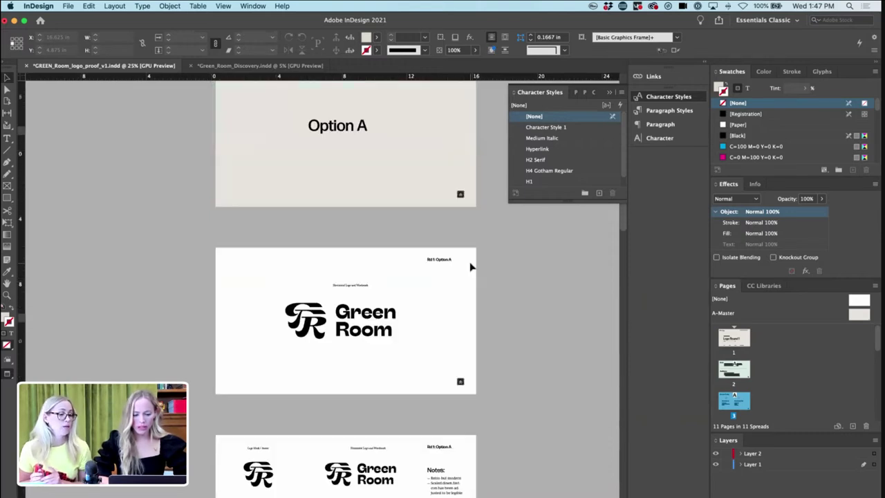
scroll(470, 267, "down", 20)
scroll(470, 267, "up", 8)
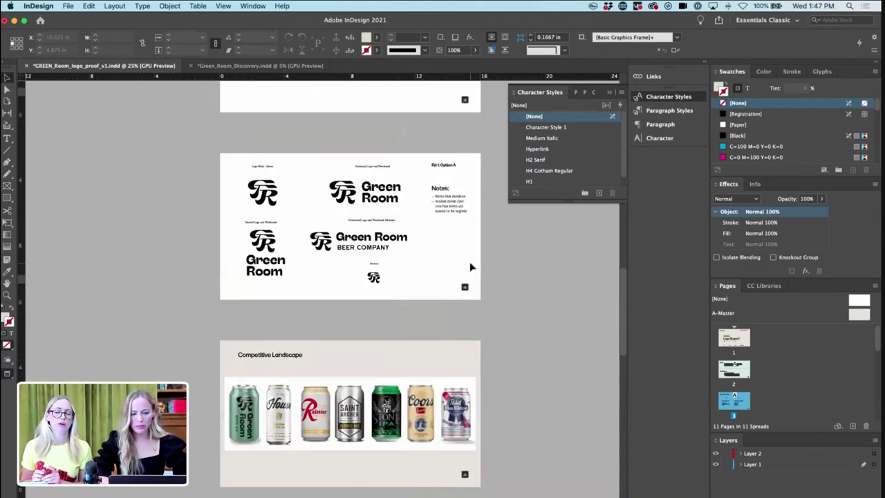
scroll(471, 267, "up", 2)
scroll(470, 267, "down", 5)
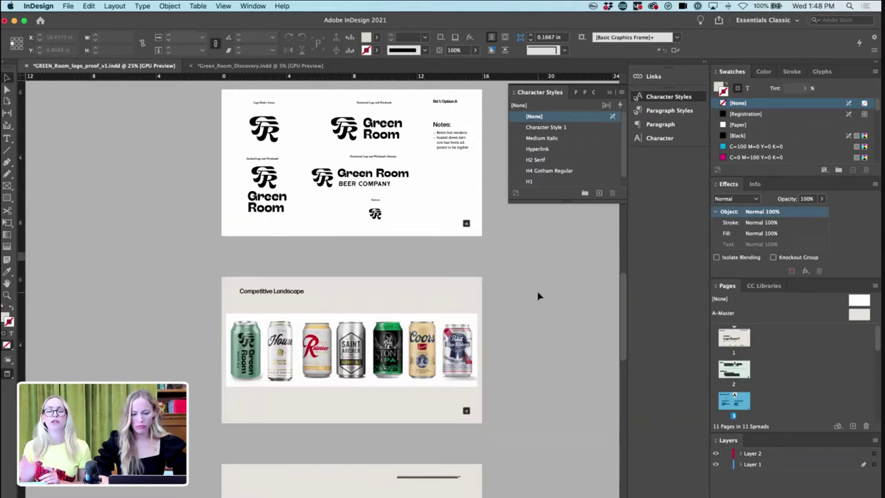
left_click(538, 296)
key("super+=")
scroll(538, 296, "up", 8)
scroll(538, 296, "down", 3)
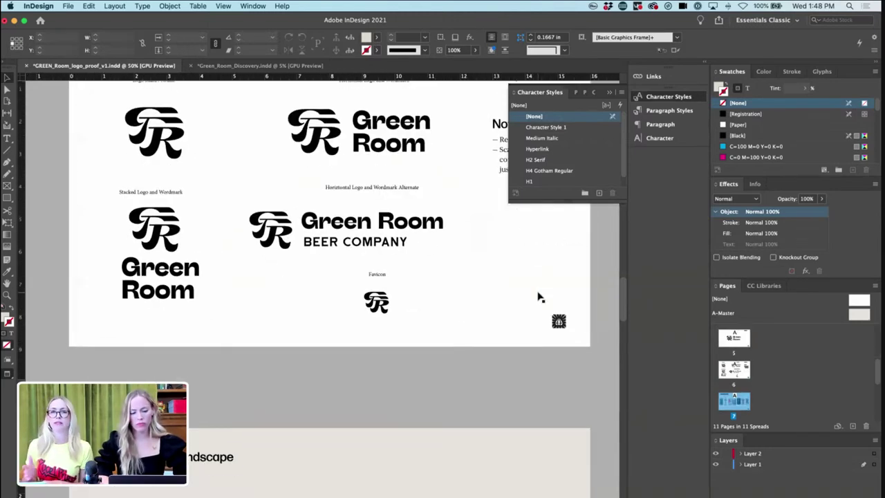
scroll(539, 296, "down", 18)
scroll(539, 296, "down", 2)
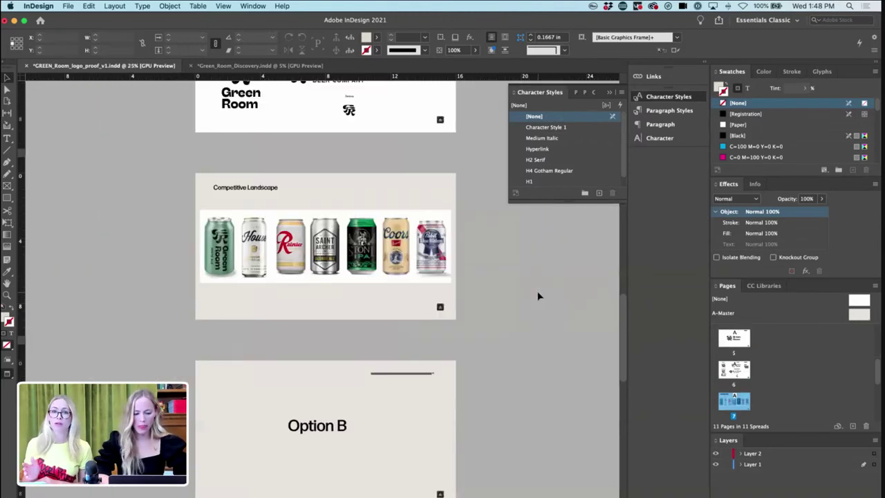
scroll(539, 296, "down", 5)
scroll(536, 296, "down", 5)
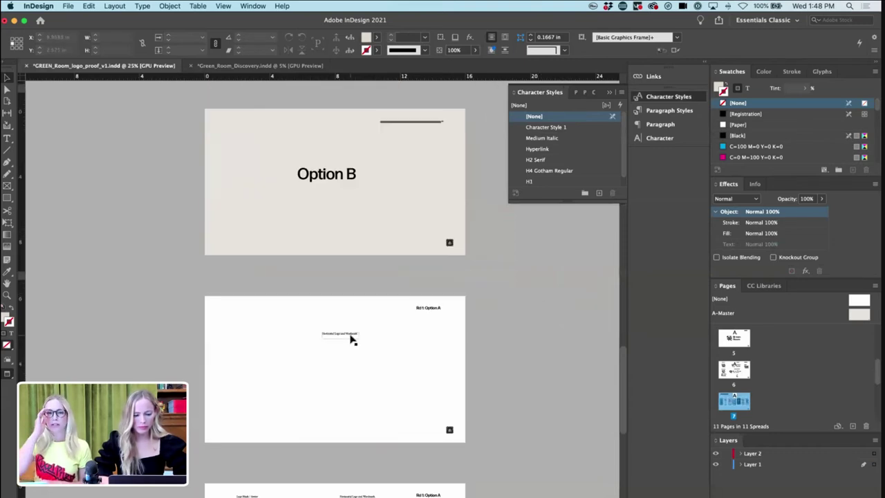
scroll(350, 339, "up", 20)
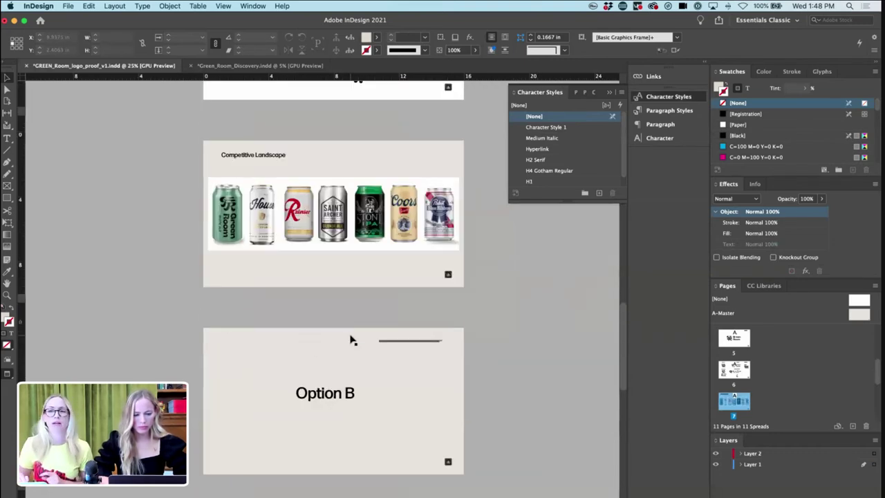
- Delete the placed horizontal Green Room logo from the first Option A logo page, page 5
left_click_drag(373, 135, 265, 229)
scroll(360, 257, "down", 10)
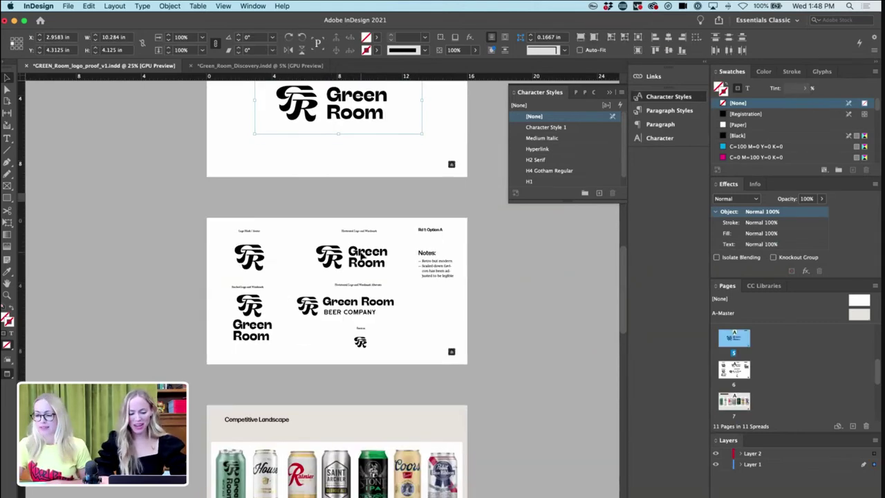
key("Delete")
scroll(361, 257, "up", 2)
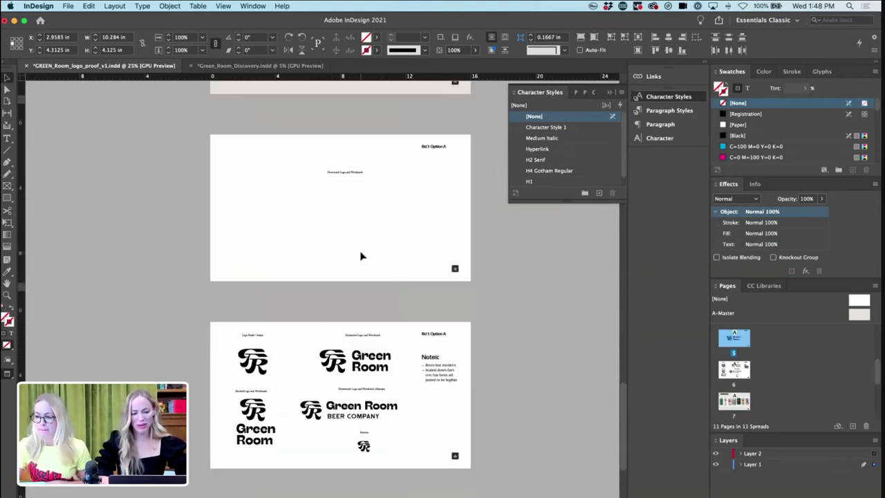
left_click_drag(361, 189, 403, 183)
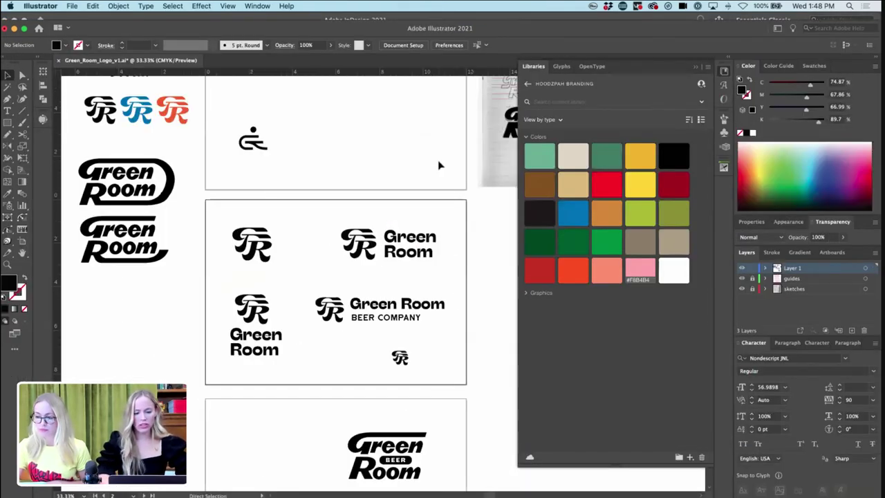
- Switch to Illustrator and examine the GR icon with the dot on the first artboard of Green_Room_Logo_v1.ai
scroll(438, 165, "up", 3)
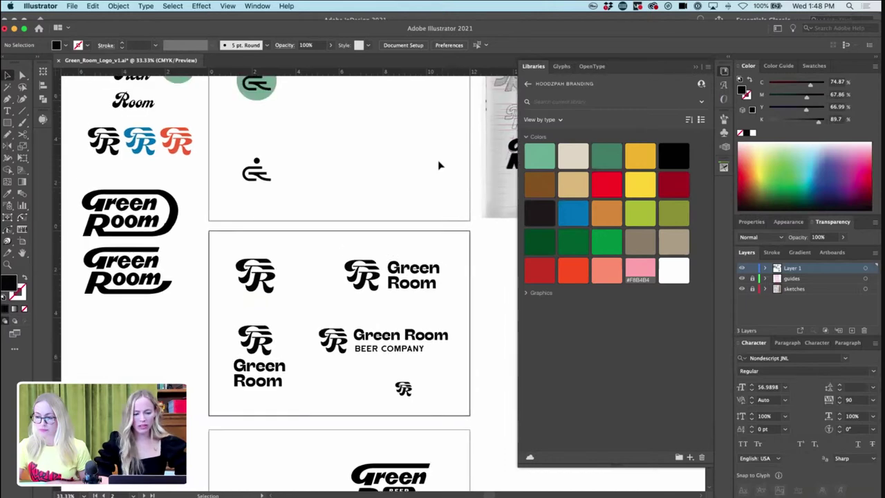
left_click_drag(293, 213, 251, 261)
key("super+plus")
left_click(425, 231)
left_click_drag(401, 257, 341, 317)
key("super+equal")
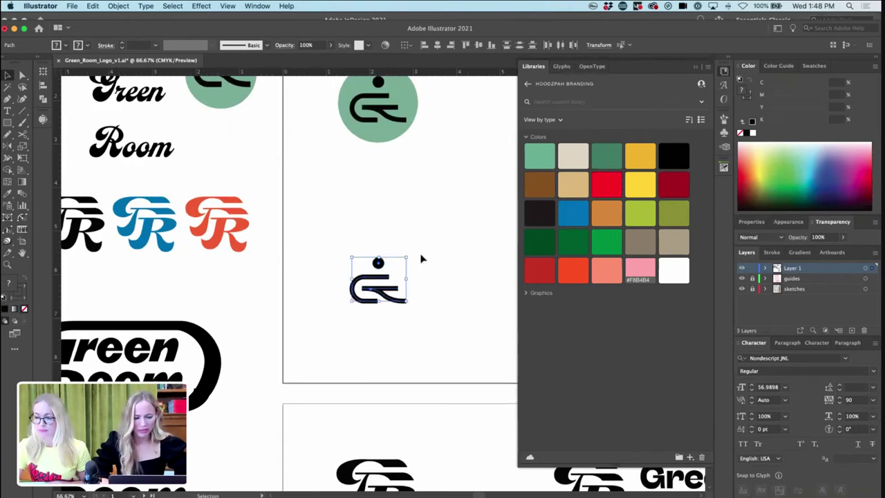
left_click(421, 259)
left_click_drag(347, 317, 419, 265)
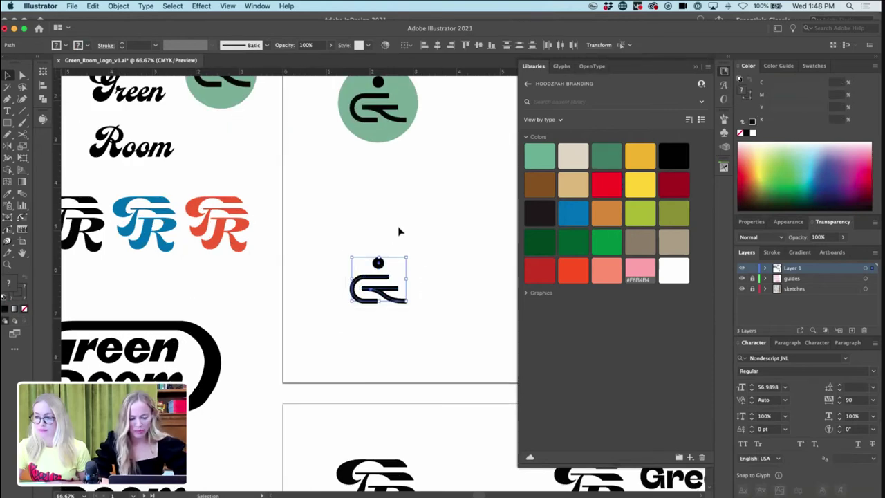
left_click(399, 256)
key("super+minus")
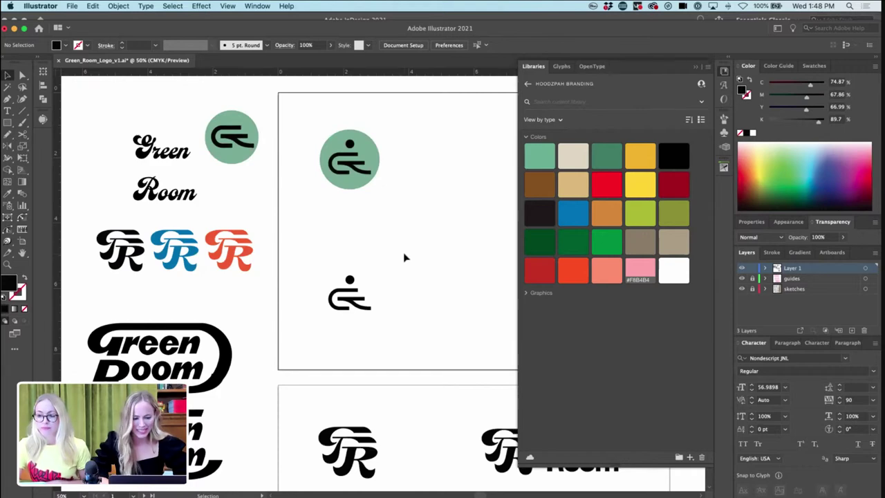
scroll(404, 257, "right", 3)
key("super+minus")
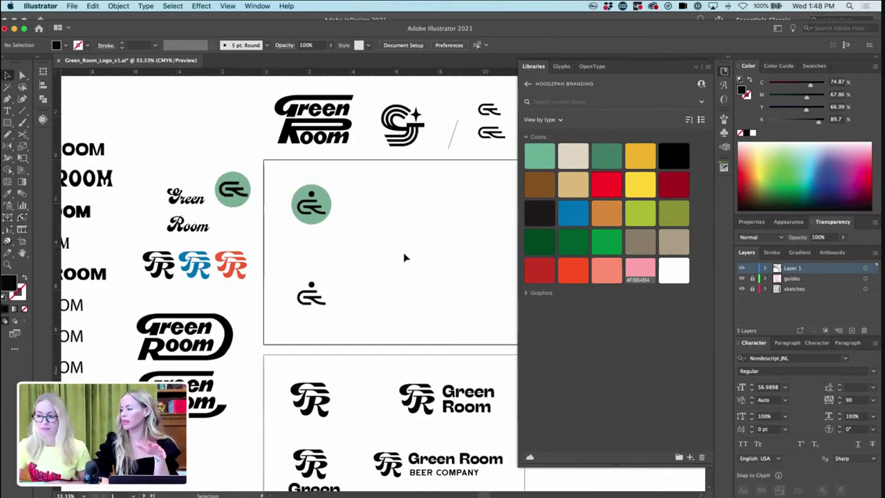
- Move the script "Green Room" text onto the first artboard and replace all its wording with 1
left_click(306, 304)
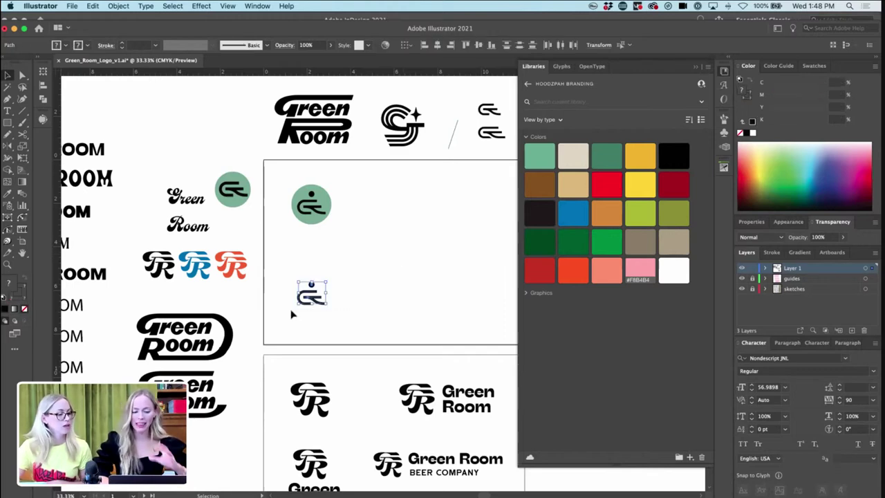
key("super+equal")
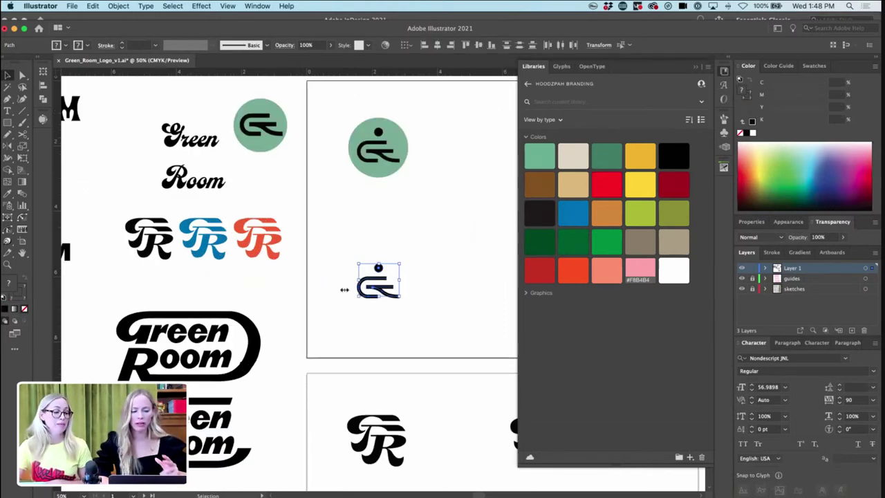
left_click_drag(203, 148, 453, 295)
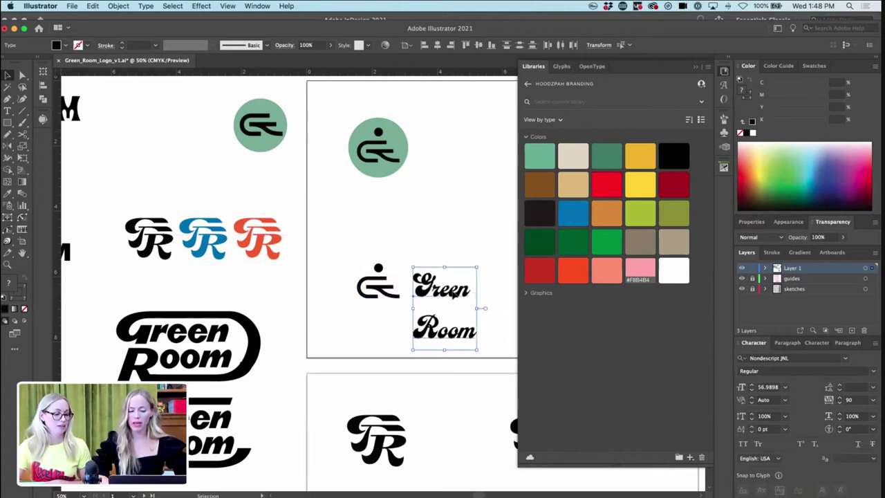
key("super+equal")
key("super+minus")
key("super+minus")
key("super+minus")
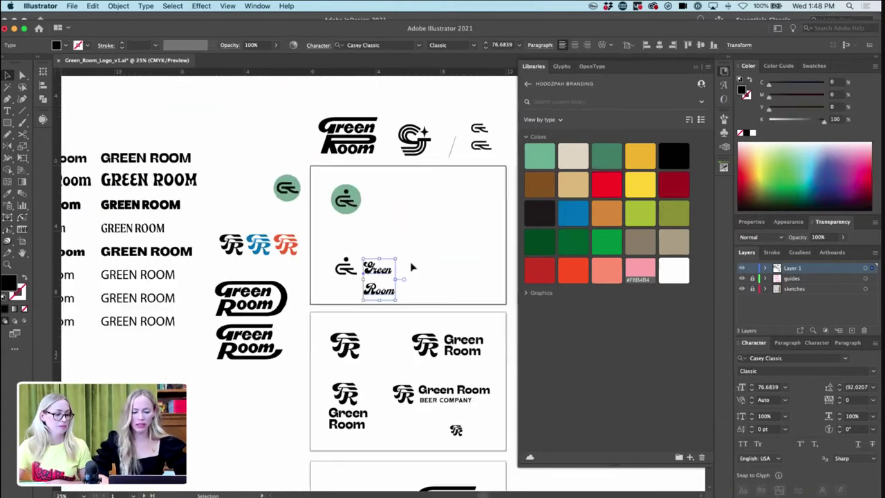
left_click_drag(378, 269, 412, 200)
triple_click(412, 200)
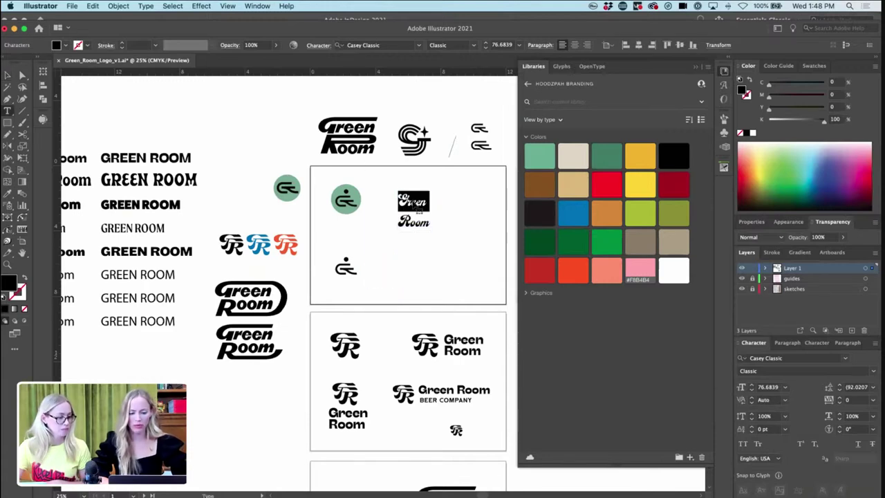
key("super+a")
type("i")
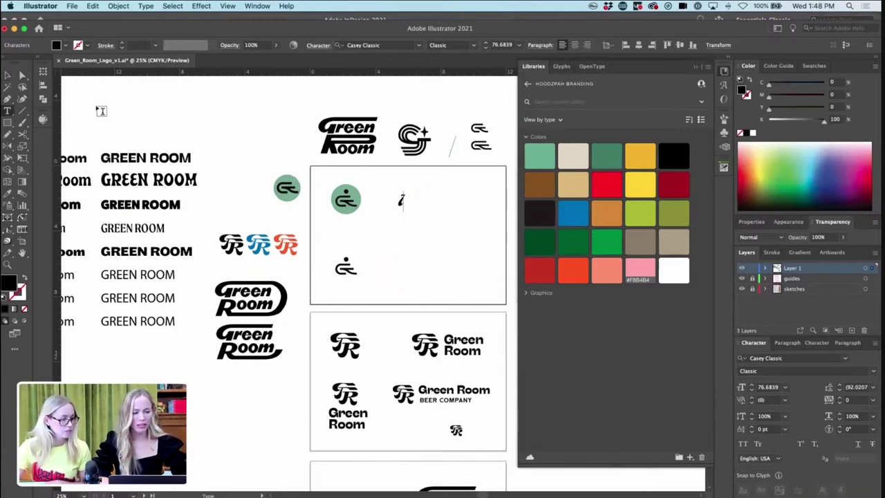
- Change the number text's font to Helvetica Bold
left_click(8, 74)
left_click(363, 44)
type("hel")
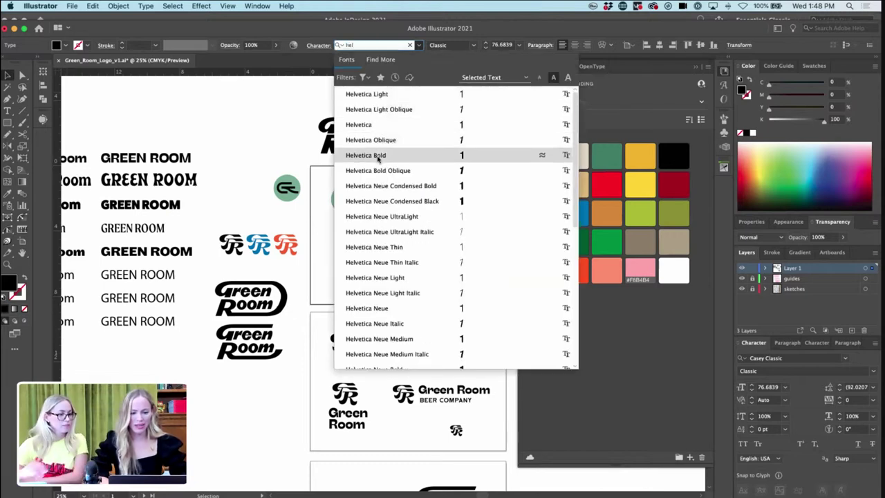
left_click(369, 155)
- Place the number 1 just outside the first artboard and a copy changed to 2 beside the second artboard
left_click(410, 220)
left_click_drag(401, 204, 303, 321)
left_click(304, 322)
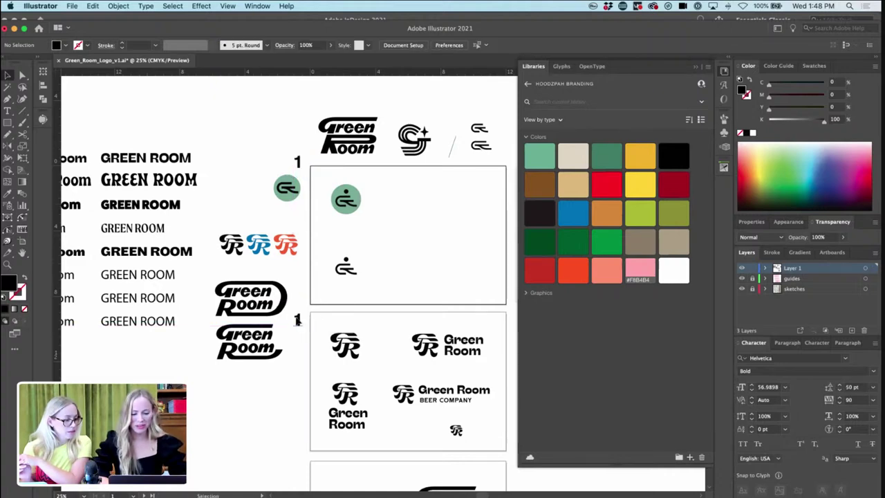
double_click(297, 320)
double_click(297, 320)
type("2")
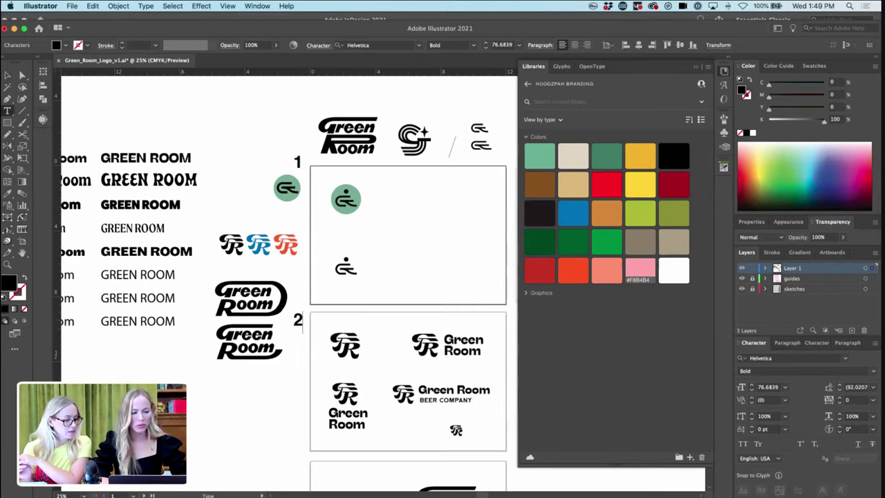
- Copy the 2 label beside the third artboard, change it to 3, and lower the 1 label alongside the first artboard
key("Escape")
scroll(302, 262, "down", 3)
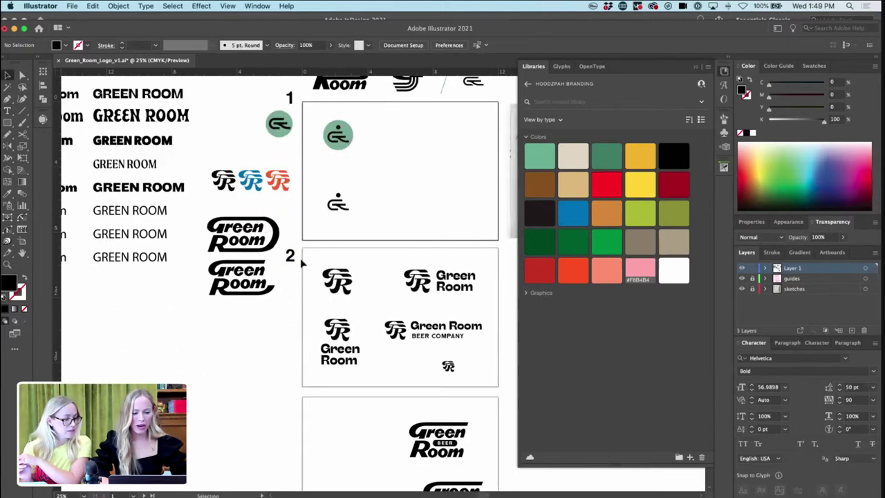
left_click_drag(291, 256, 292, 409)
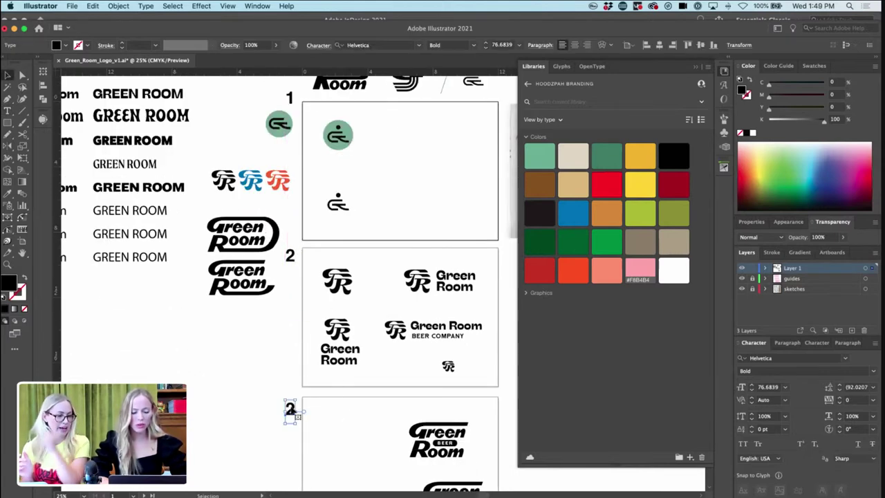
double_click(300, 407)
type("3")
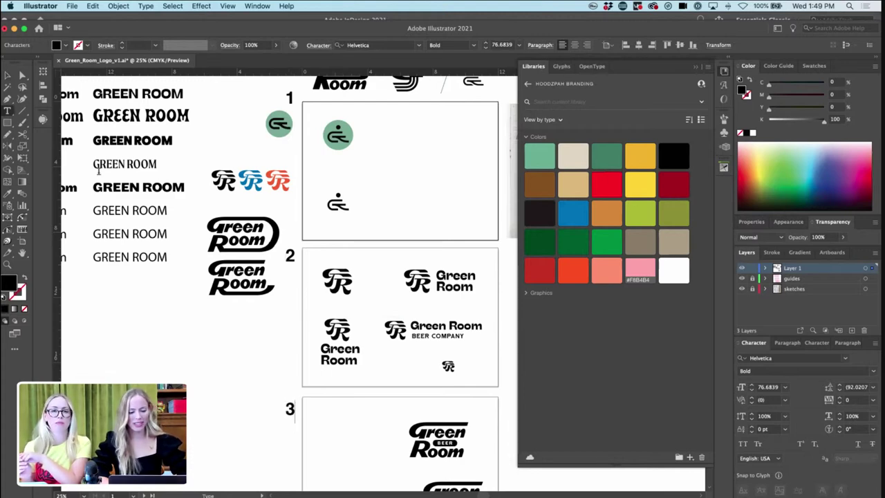
left_click(8, 76)
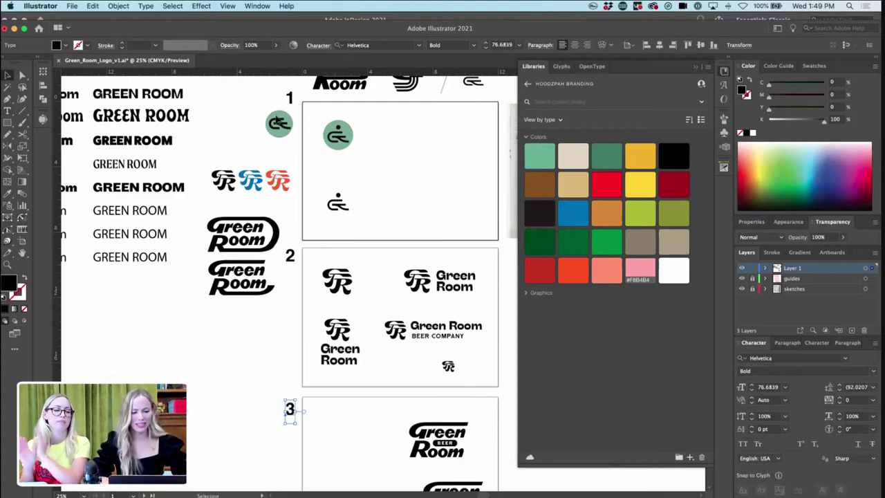
left_click_drag(289, 99, 291, 118)
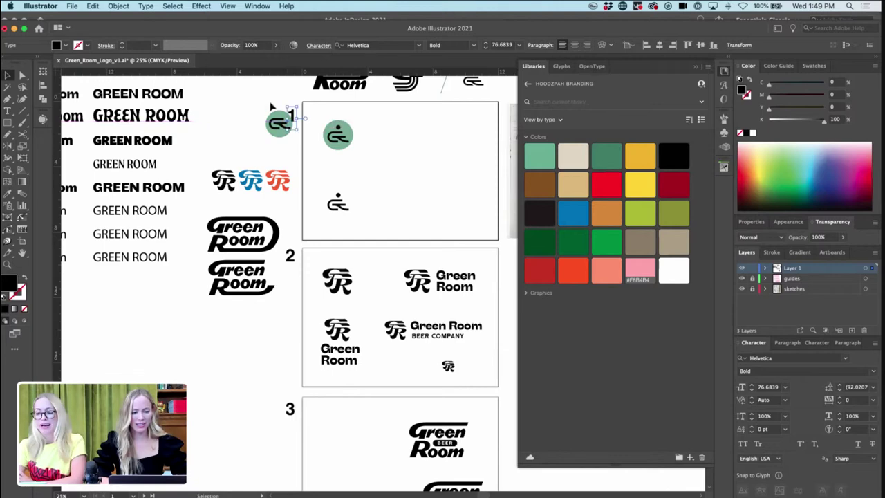
- Select all the loose logo drafts and Green Room wordmark samples outside the artboards and shift them left, clear of the number labels
left_click_drag(231, 294, 213, 328)
scroll(242, 91, "left", 3)
scroll(242, 91, "up", 1)
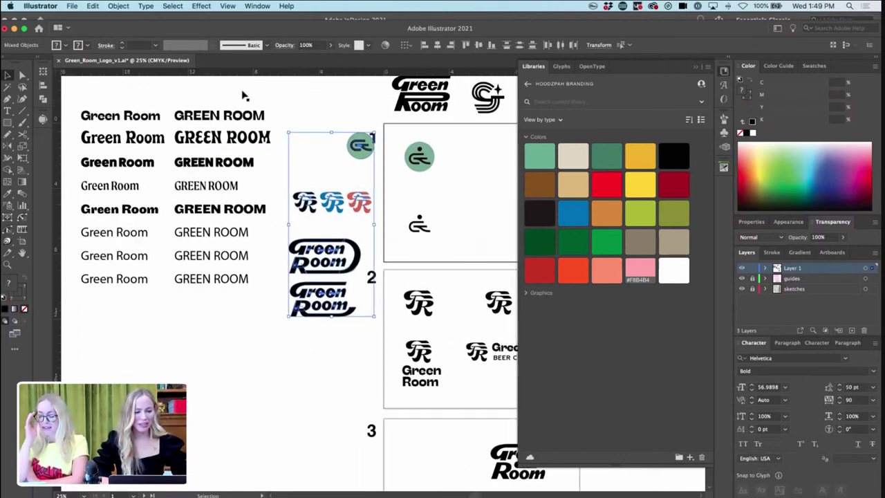
left_click_drag(113, 272, 83, 310)
key("shift+Left")
key("shift+Left")
key("shift+Left")
key("shift+Left")
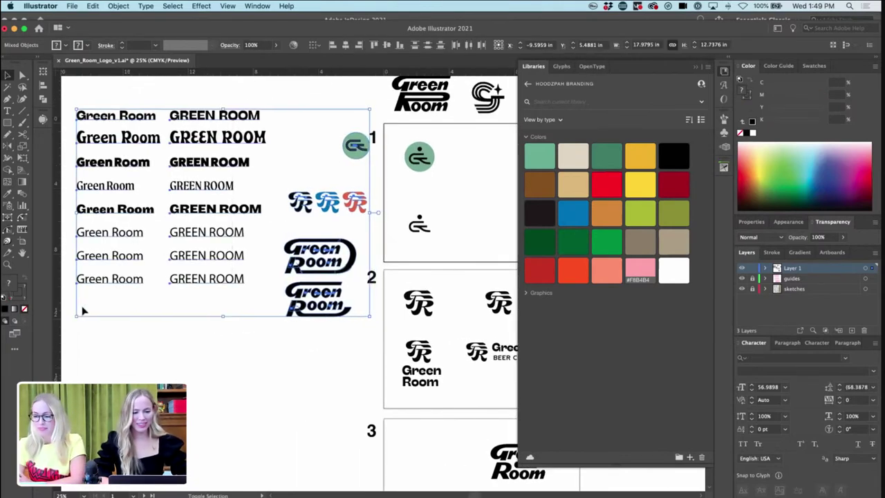
key("shift+Left")
key("shift+Left")
key("shift+Left")
key("shift+Left")
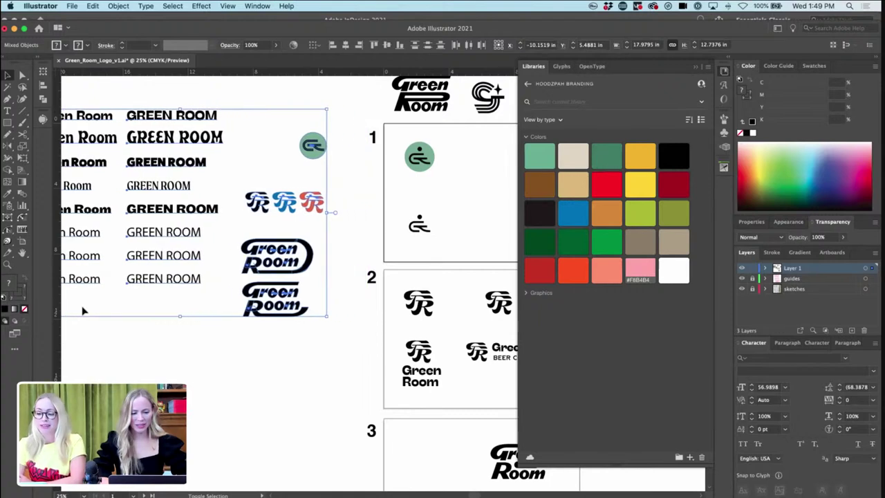
- Duplicate the black seated-figure GR icon beside the original within the first artboard
scroll(257, 220, "right", 5)
scroll(257, 220, "down", 1)
left_click(470, 304)
key("super+equal")
scroll(470, 302, "up", 3)
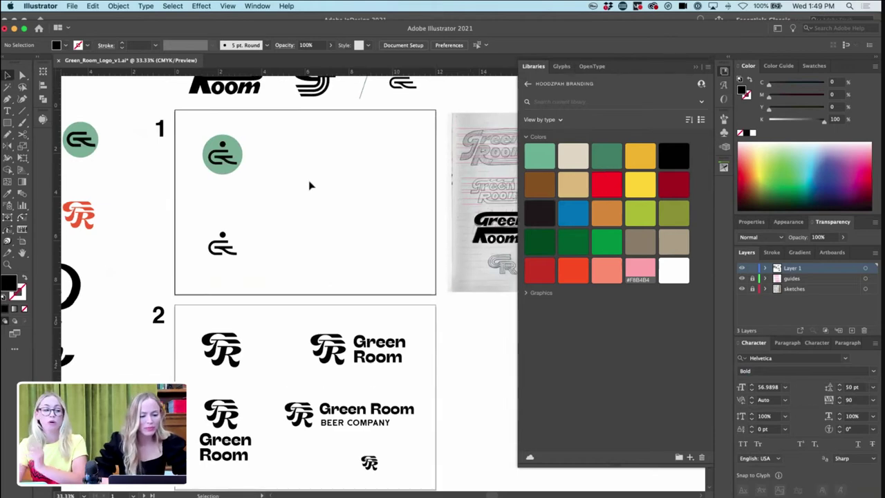
left_click_drag(177, 285, 335, 244)
key("shift+super+a")
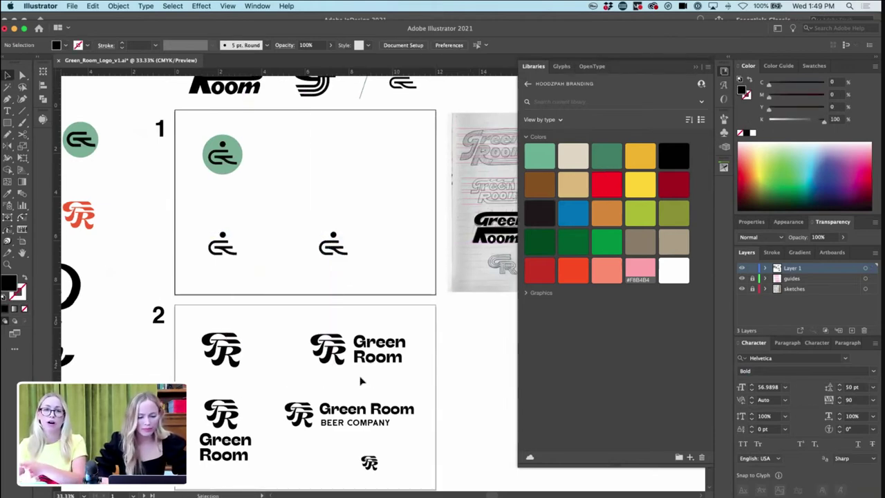
- Copy the stacked Green Room wordmark from the second artboard to the right of each black icon in the first artboard
left_click_drag(392, 346, 389, 251)
left_click(274, 214)
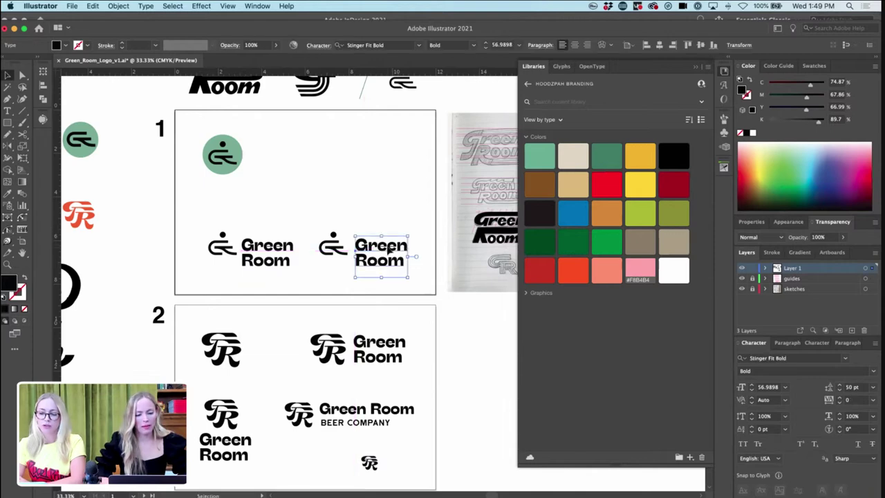
scroll(388, 251, "down", 5)
scroll(389, 251, "up", 3)
scroll(389, 251, "left", 1)
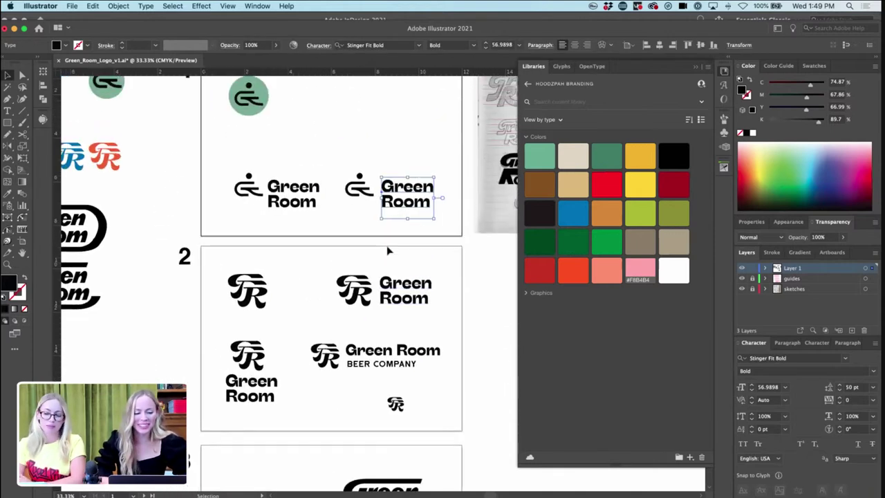
left_click(322, 151)
scroll(330, 163, "up", 3)
scroll(331, 164, "left", 1)
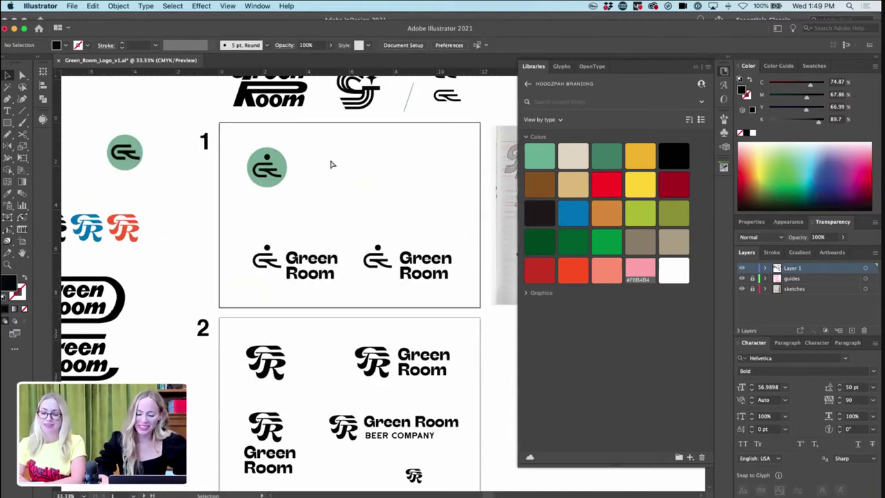
- Change the font of the left Green Room wordmark in the first artboard to Maple Bold
key("super+equal")
scroll(331, 164, "up", 3)
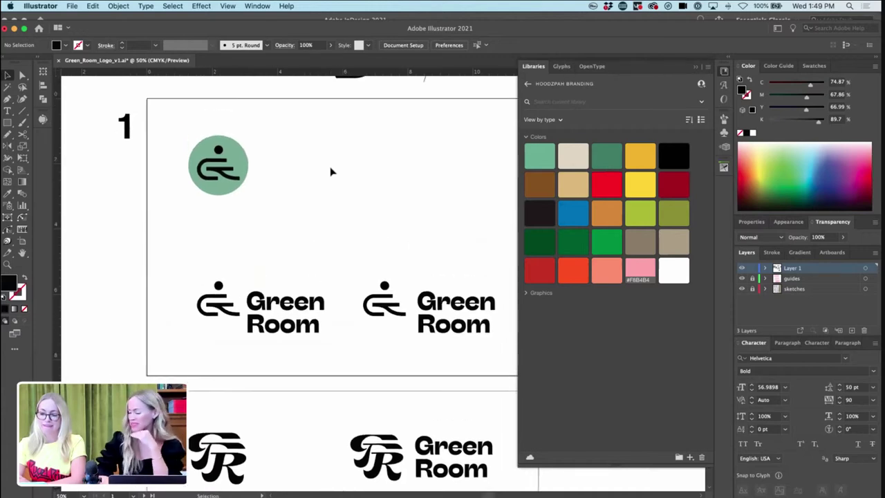
left_click(288, 299)
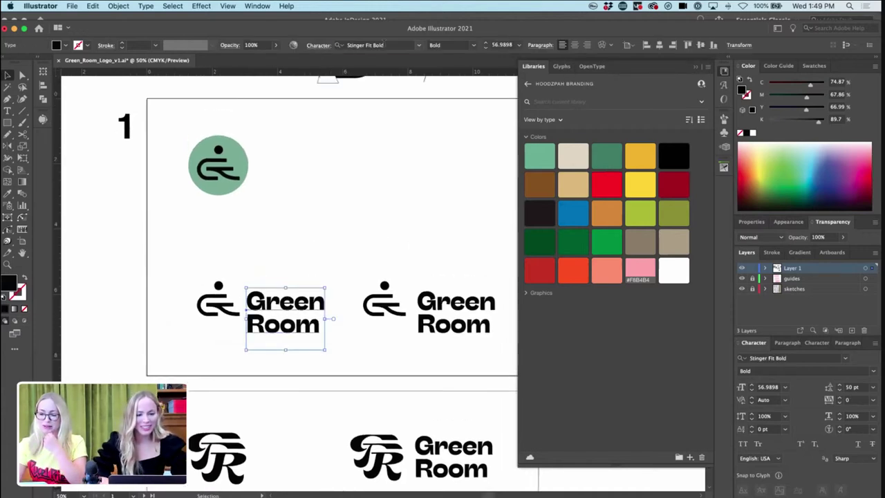
left_click(419, 45)
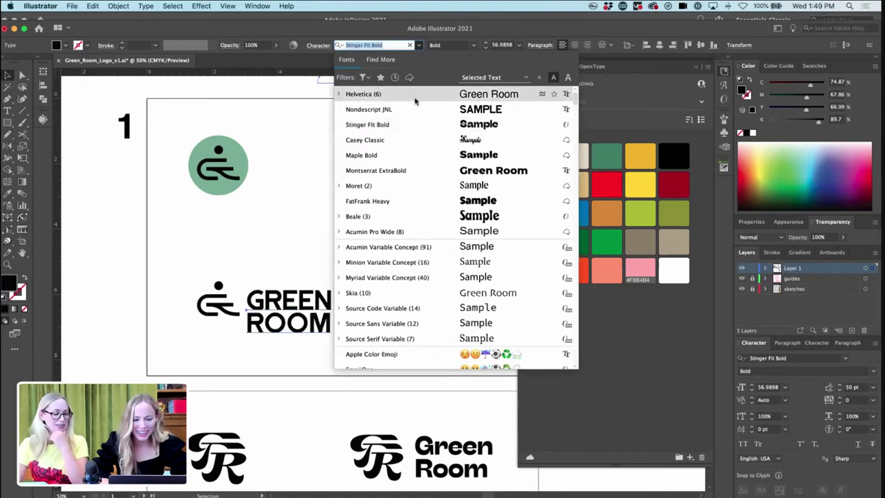
left_click(409, 155)
left_click(348, 247)
scroll(348, 249, "down", 1)
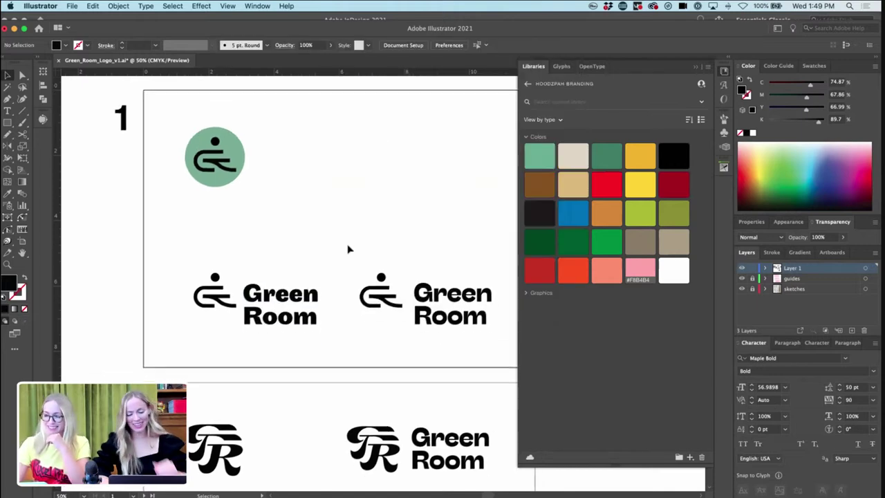
- Match the right Green Room wordmark in the first artboard to the Maple Bold styling of the left one with the Eyedropper
scroll(350, 249, "down", 1)
left_click(426, 293)
key("i")
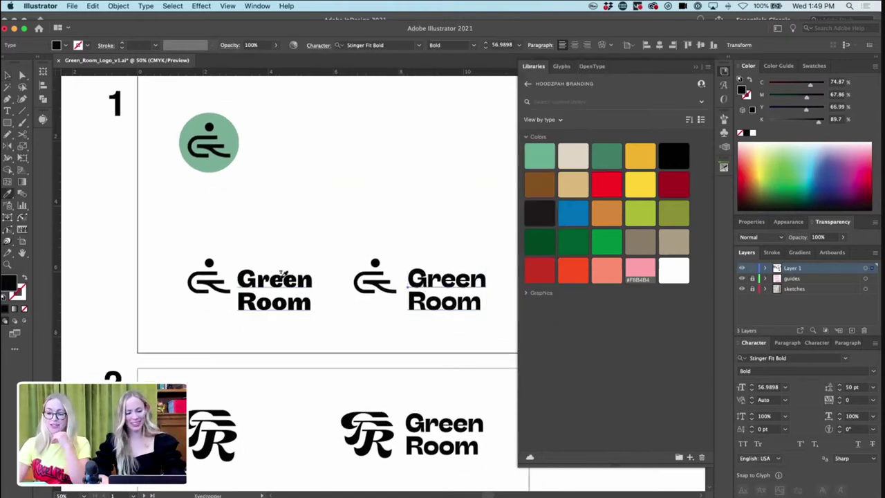
left_click(281, 276)
key("a")
left_click(328, 191)
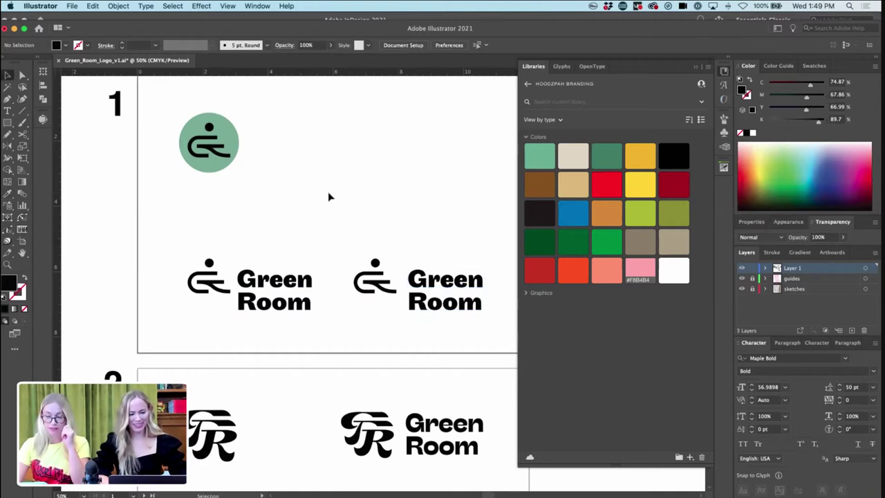
key("super+minus")
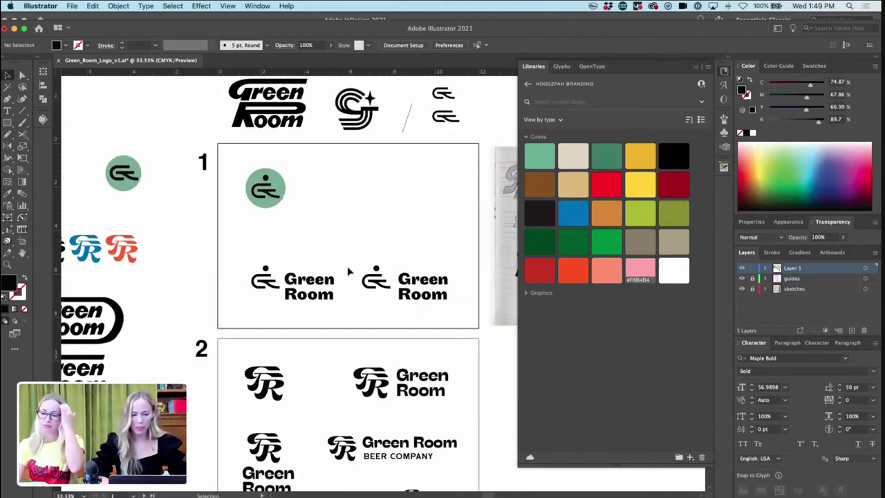
- Nudge the left Green Room wordmark up to line up with the icon beside it
left_click(329, 297)
key("super+plus")
key("super+plus")
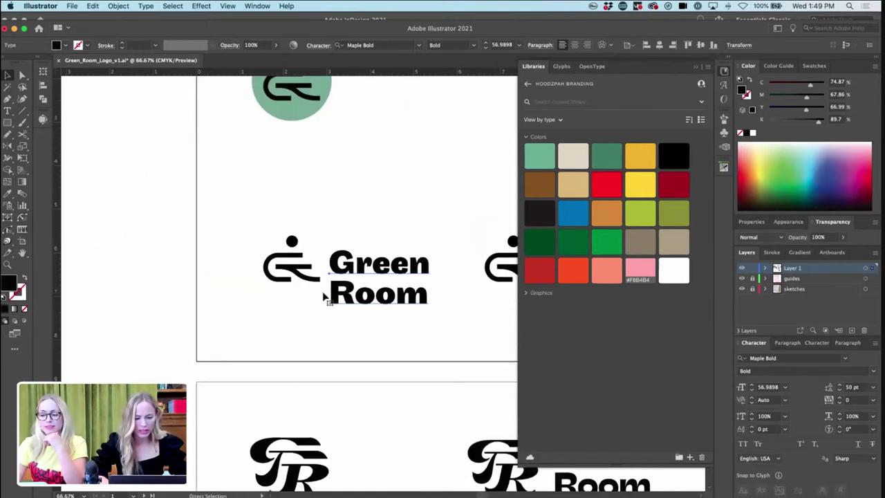
key("shift+Up")
key("shift+Up")
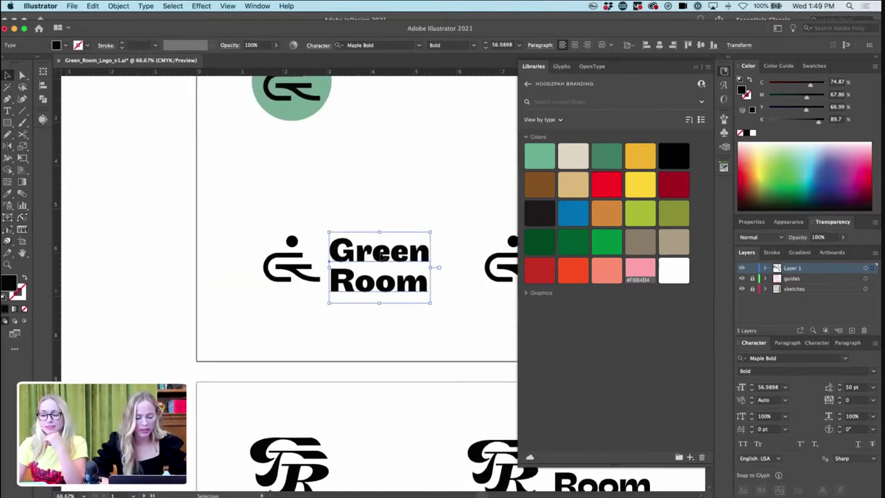
key("super+shift+a")
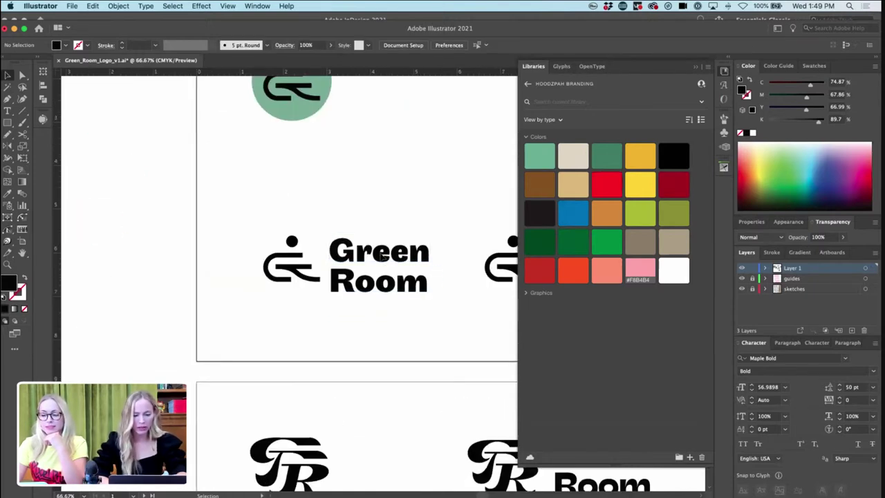
- Add the text BEER in the empty space above the left Green Room lockup
left_click(11, 112)
left_click(387, 183)
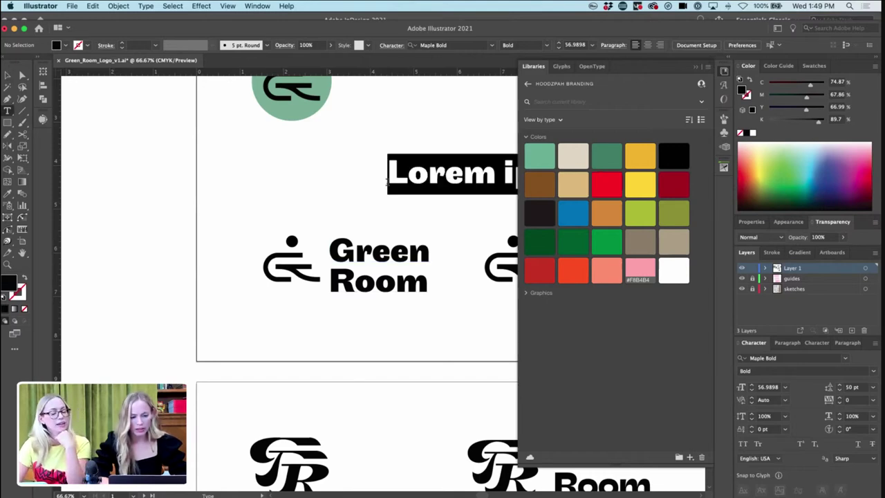
type("BEER")
left_click(7, 74)
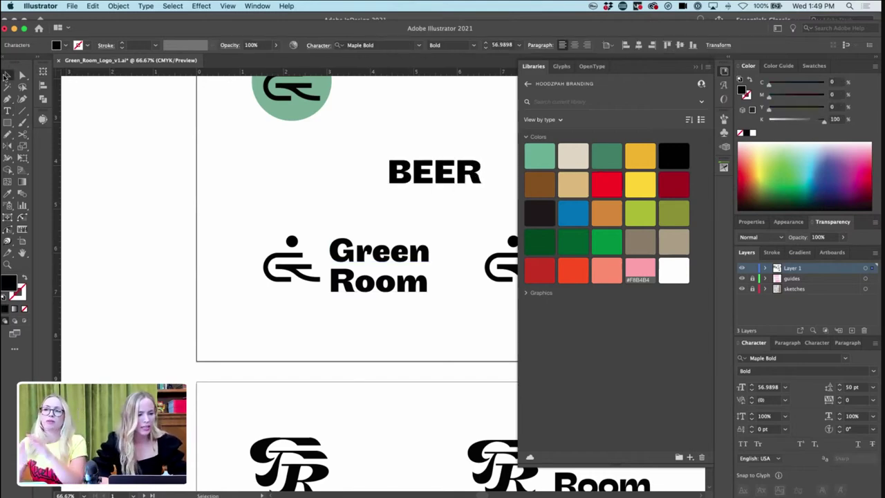
- Set the BEER text in Acumin Pro Wide Medium
left_click(420, 46)
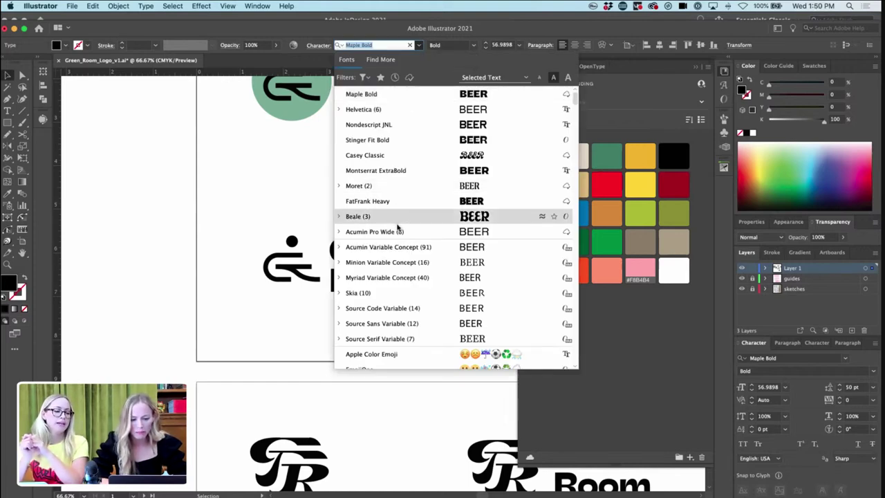
left_click(338, 232)
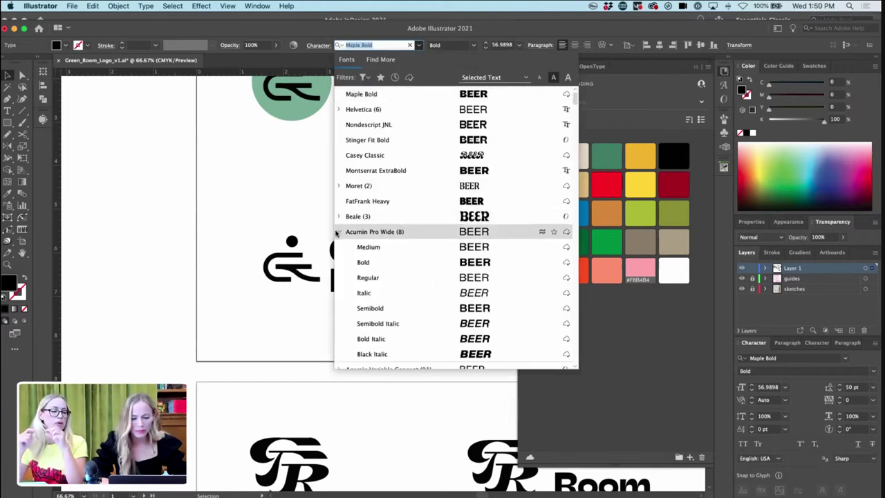
left_click(339, 232)
left_click(338, 232)
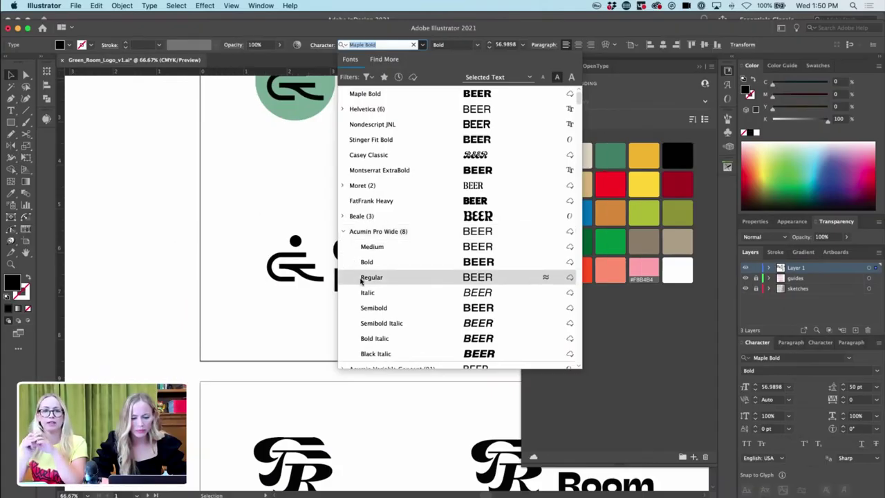
left_click(374, 247)
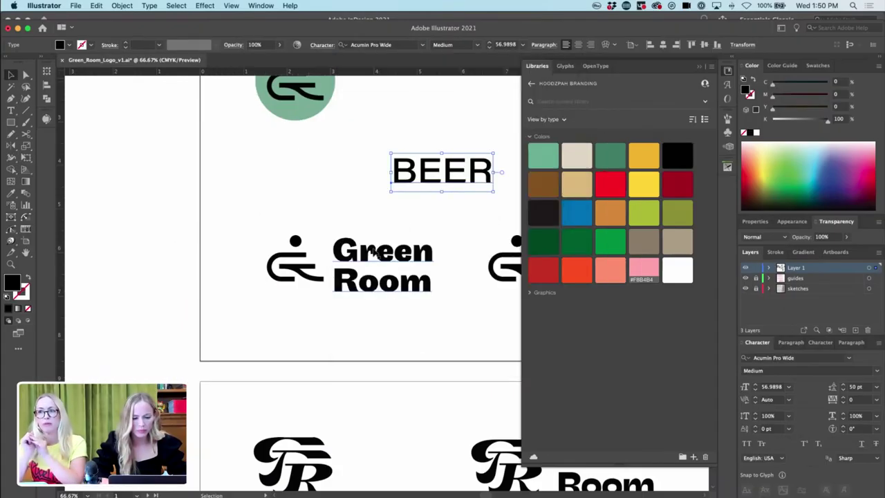
- Try converting BEER to outlines, shrinking it to about 1.03 in wide and placing it between Green and Room
left_click(145, 6)
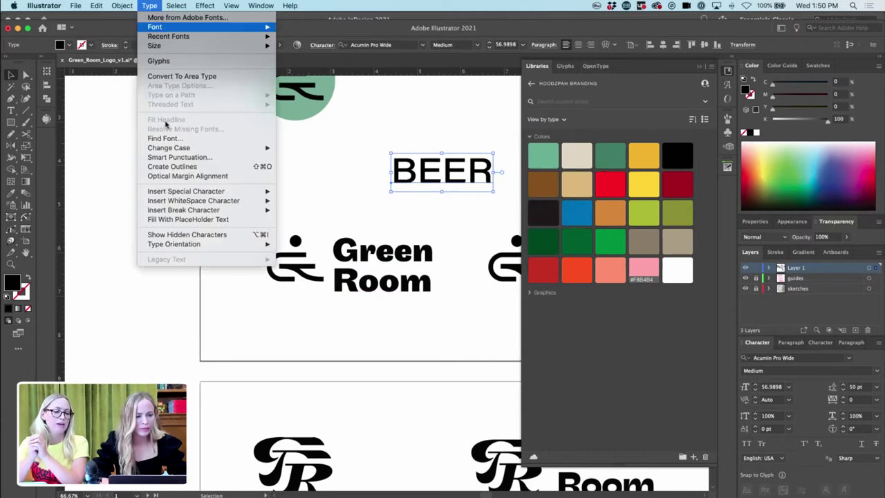
left_click(183, 166)
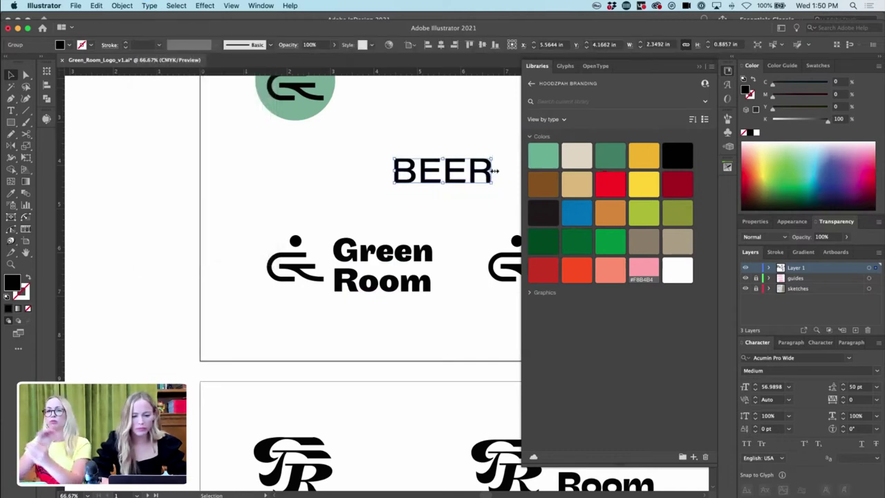
left_click_drag(493, 173, 405, 274)
left_click(450, 166)
key("super+=")
key("super+=")
key("super+=")
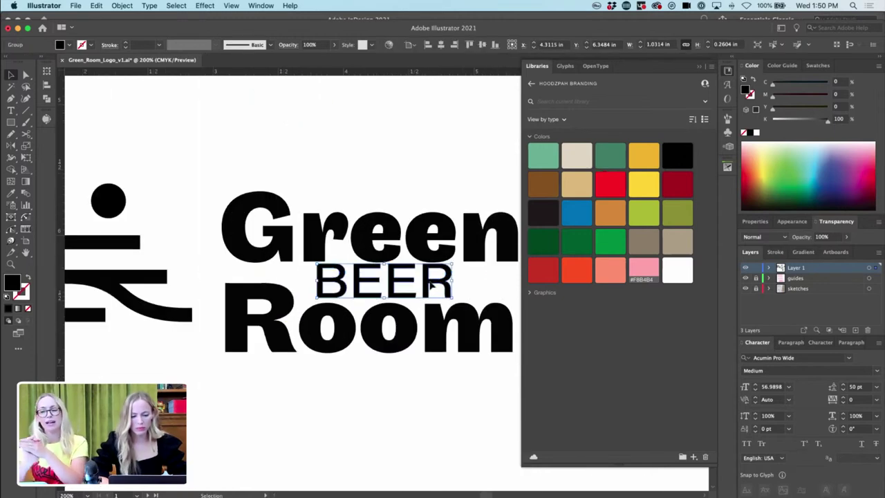
- Undo the placement, scaling and outlining of BEER back to editable text
key("Delete")
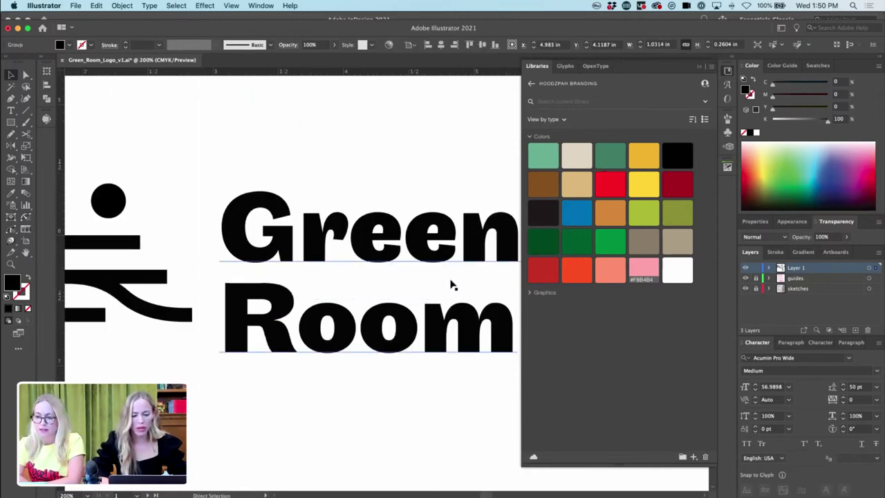
key("super+z")
key("super+z")
key("super+-")
key("super+-")
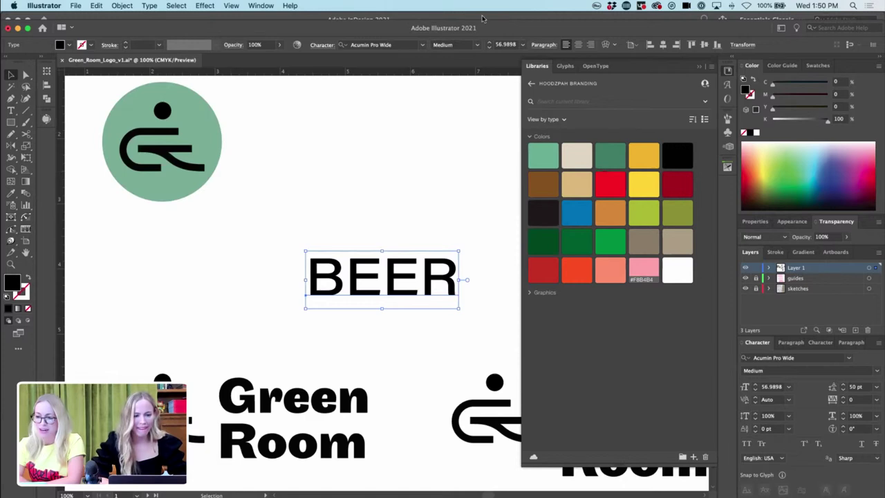
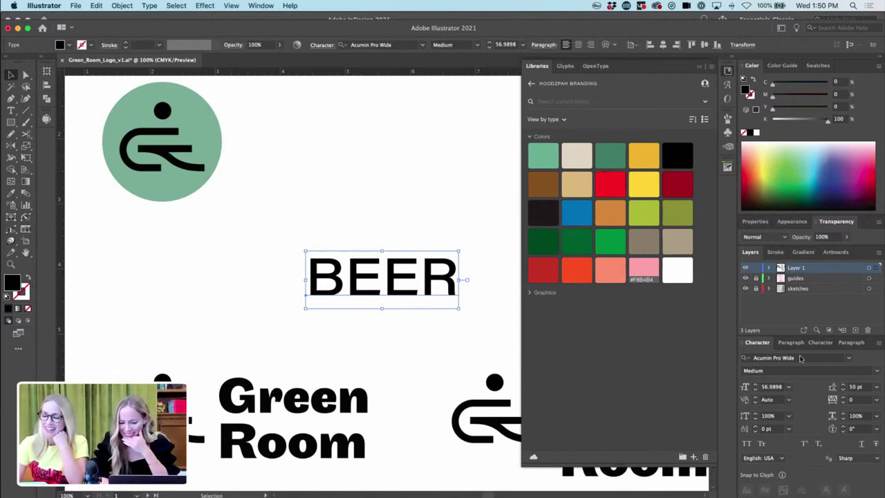
- Set BEER to Acumin Pro Wide Bold, shrink it to about 20.4 pt and place a copy between Green and Room
left_click(815, 371)
left_click(879, 374)
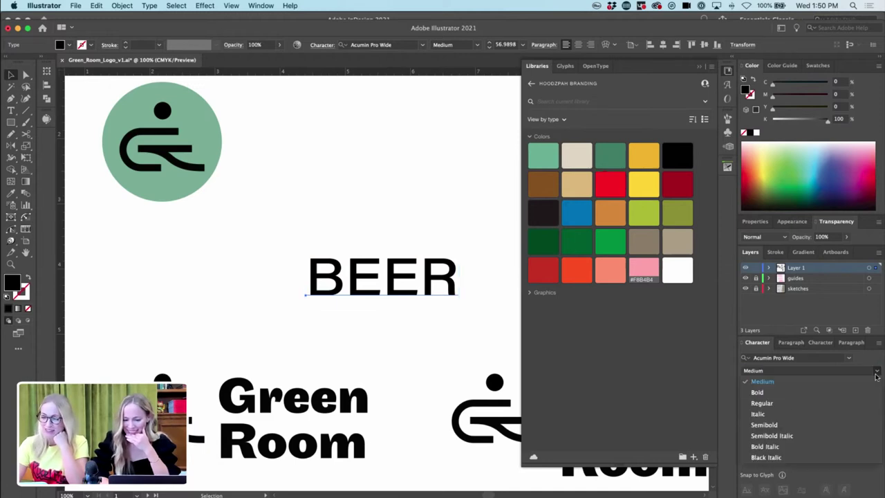
left_click(767, 392)
left_click_drag(464, 280, 316, 320)
left_click(307, 426)
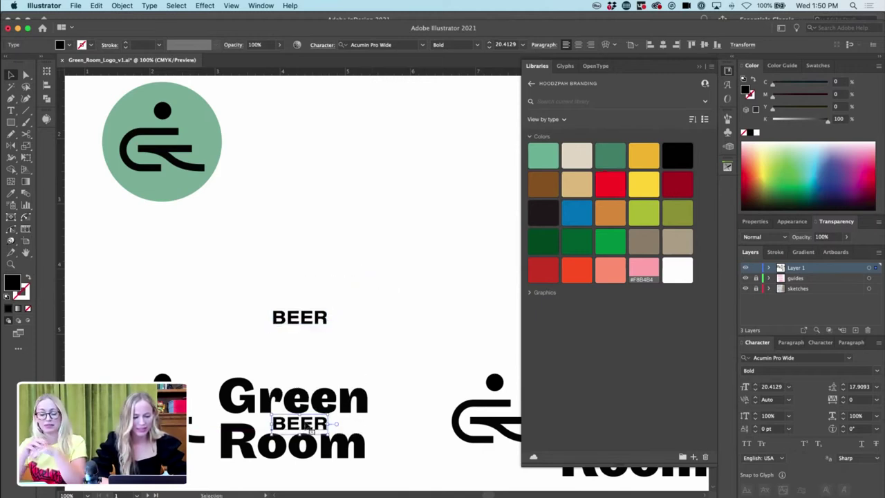
- Convert the BEER copy between Green and Room to outlines and isolate its group for letter editing
left_click(151, 6)
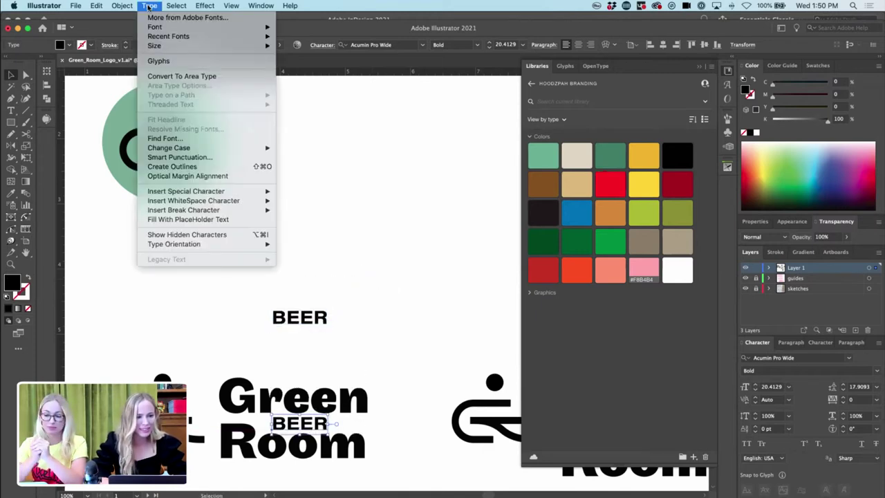
left_click(176, 168)
key("super+1")
key("v")
key("a")
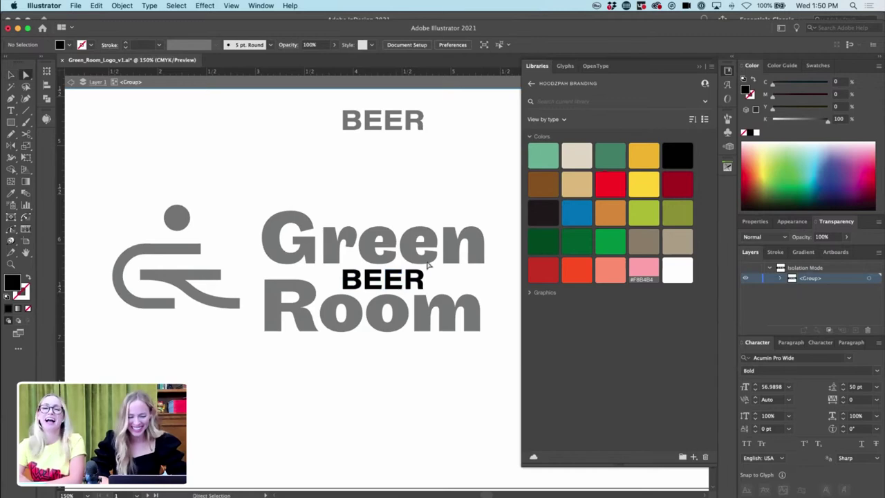
- Widen the letter spacing of the outlined BEER by nudging the letters after the B progressively to the right
left_click_drag(363, 305, 364, 305)
key("Right")
key("Right")
key("Right")
left_click_drag(458, 240, 389, 294)
key("Right")
key("Right")
key("Right")
left_click_drag(447, 266, 412, 296)
key("Right")
key("Right")
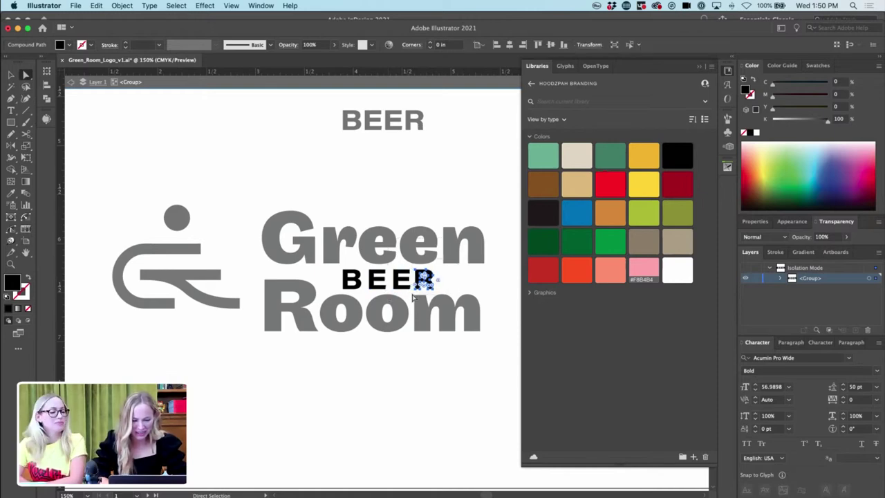
left_click(430, 249)
key("super+equal")
key("super+equal")
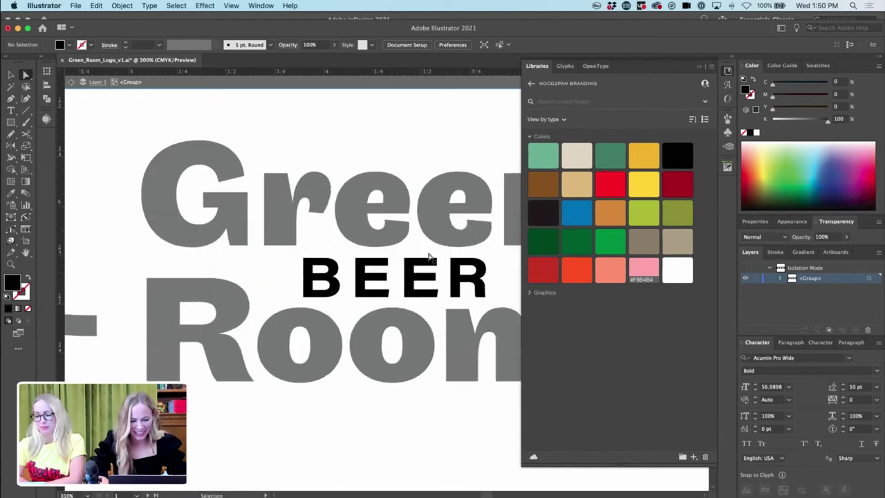
left_click(438, 291)
left_click(438, 297, "shift")
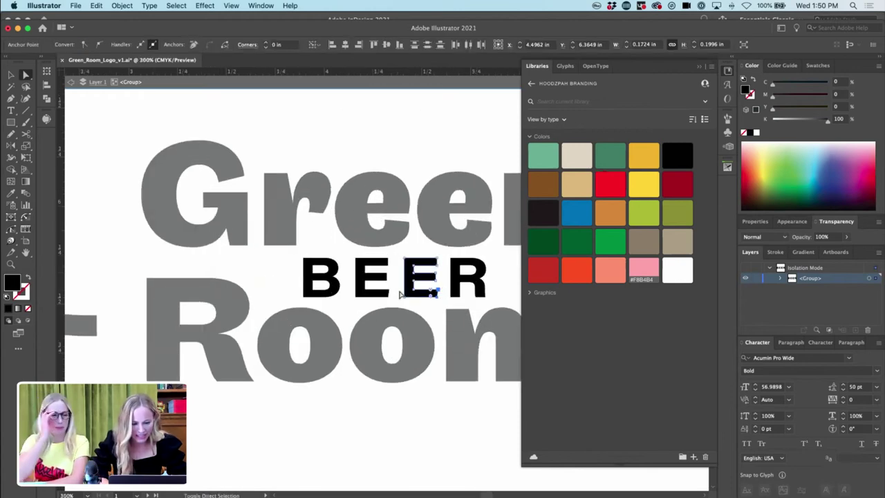
left_click(388, 297, "shift")
left_click(389, 291, "shift")
left_click(445, 309)
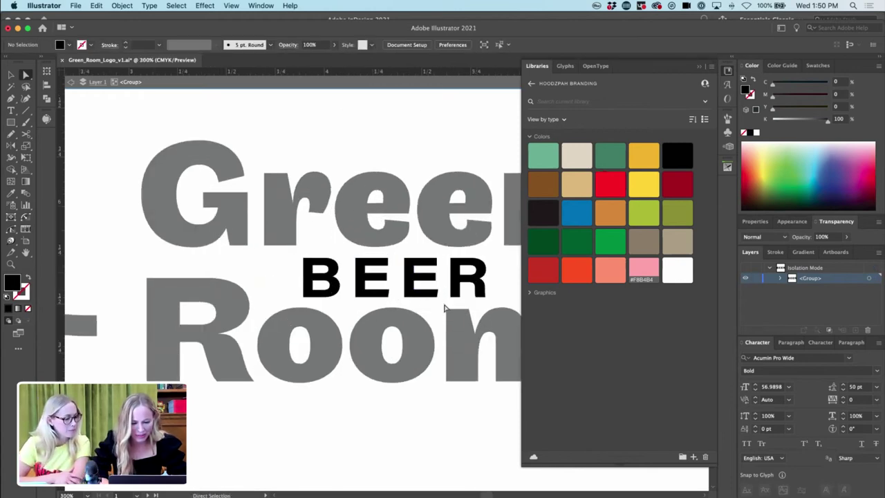
left_click(432, 292)
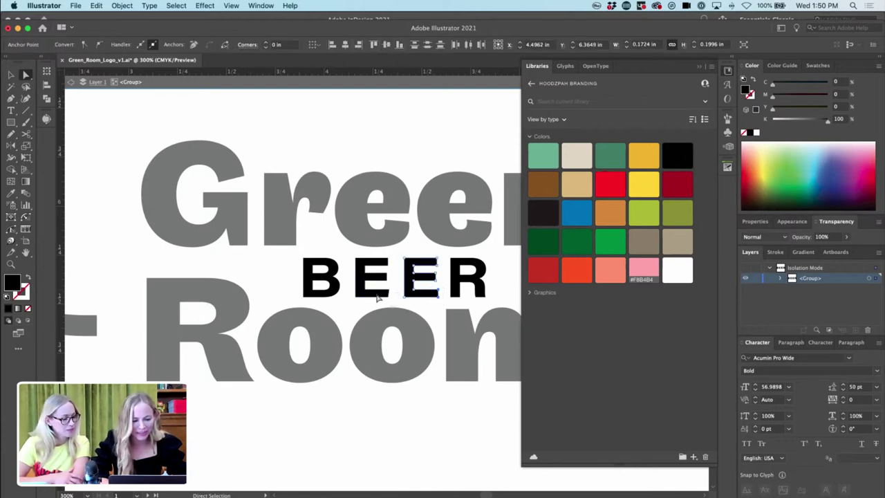
left_click(375, 292)
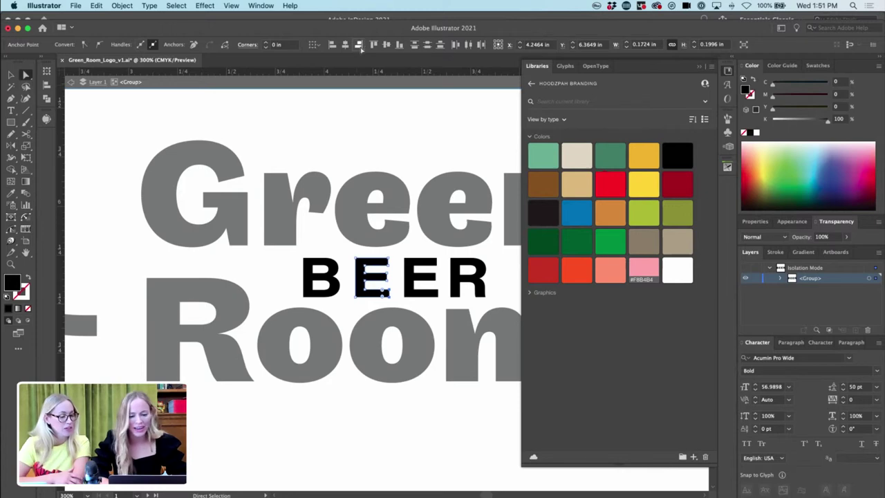
left_click(343, 261)
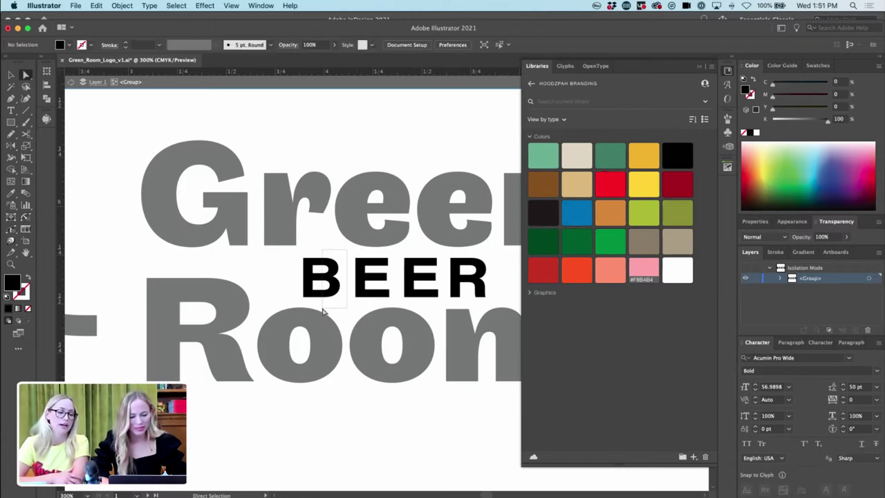
- Widen the B of the outlined BEER by stretching its left half outward
left_click_drag(322, 246, 279, 312)
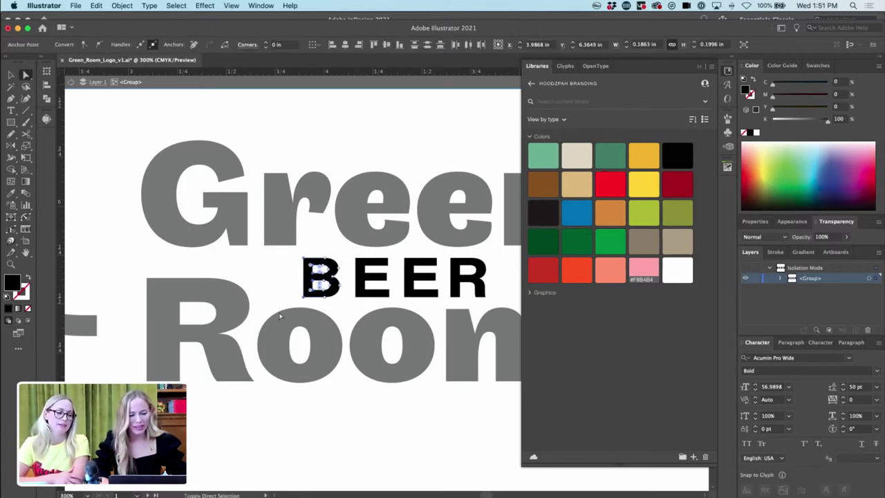
key("shift+Left")
key("ctrl+z")
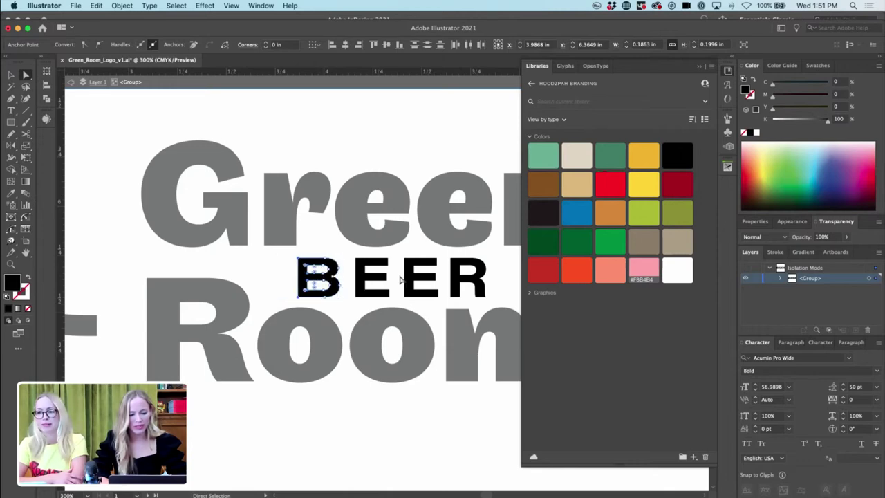
- Widen both Es of the outlined BEER by shifting their right halves, together with the letters that follow, to the right
left_click_drag(495, 328, 513, 322)
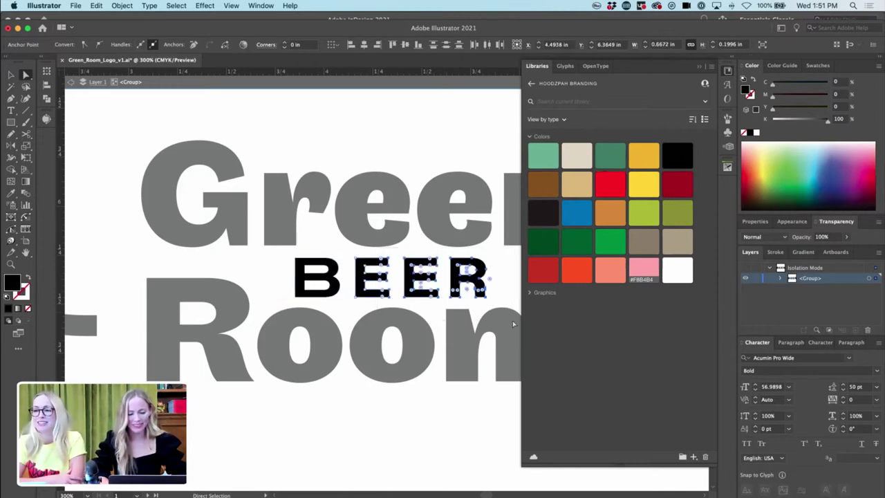
key("Right")
key("Right")
key("Right")
scroll(458, 325, "right", 2)
left_click_drag(472, 255, 370, 333)
key("Right")
key("Right")
key("Right")
key("Right")
left_click(480, 208)
key("super+z")
- Widen the R of the outlined BEER by shifting its right half to the right, and leave isolation mode
left_click_drag(430, 296, 421, 313)
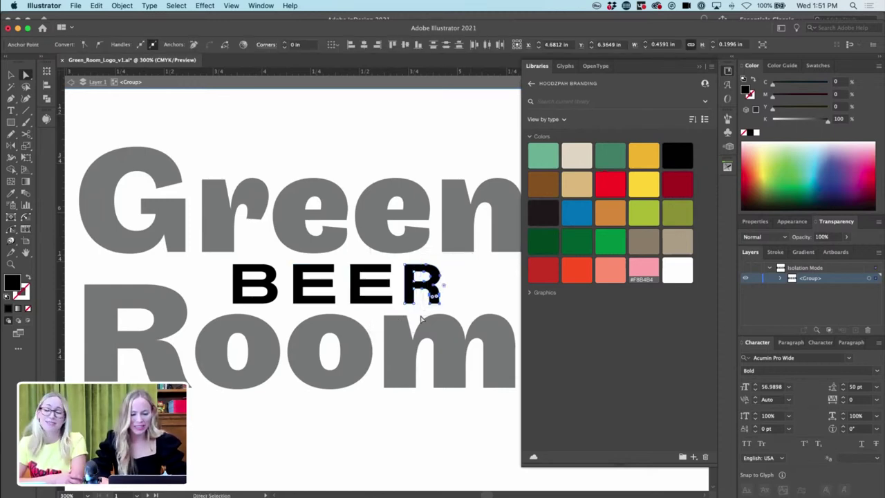
key("Right")
key("Right")
key("Right")
left_click(430, 188)
key("v")
double_click(460, 271)
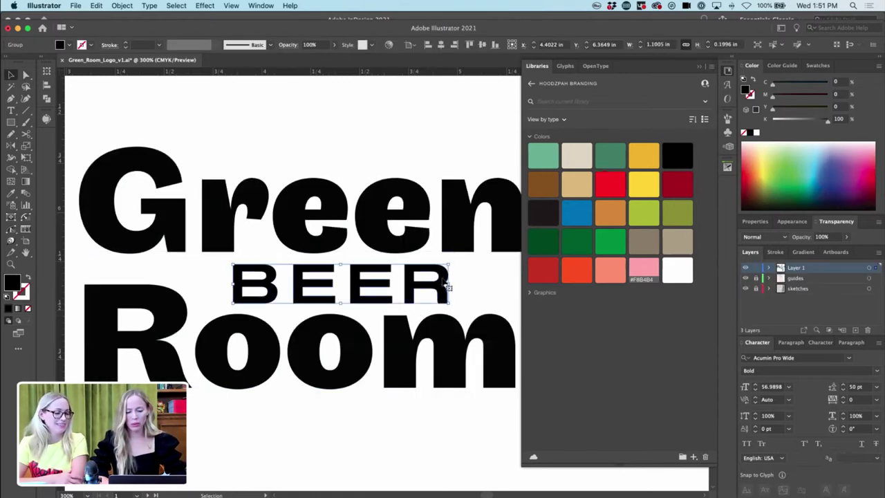
- Scale the outlined BEER between Green and Room down proportionally to about 0.9 in wide
left_click_drag(449, 284, 410, 285)
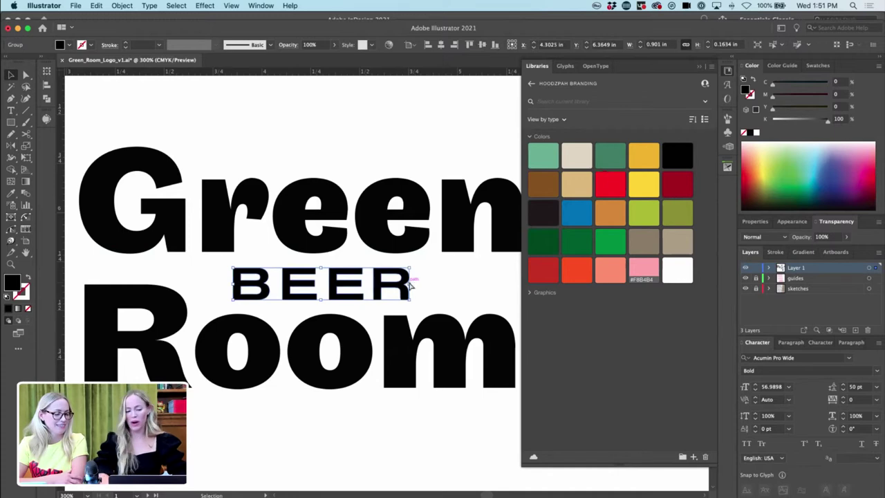
key("super+minus")
double_click(415, 285)
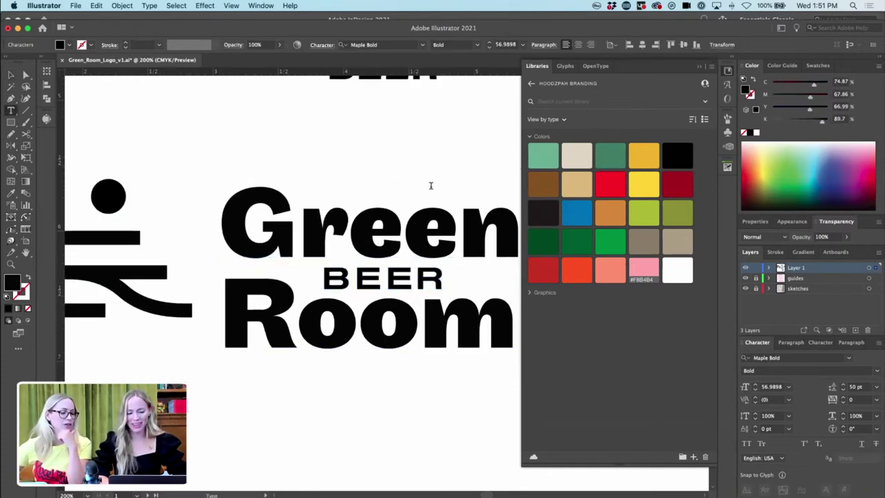
left_click(10, 75)
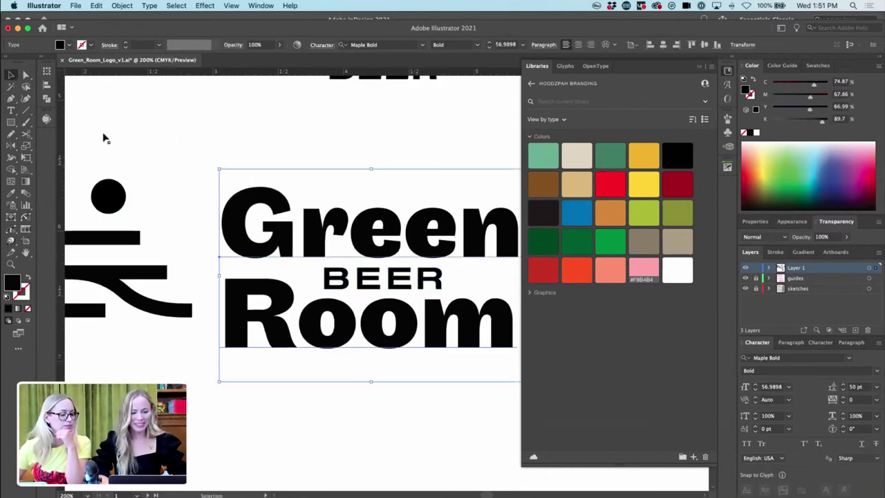
left_click(379, 279)
key("super+minus")
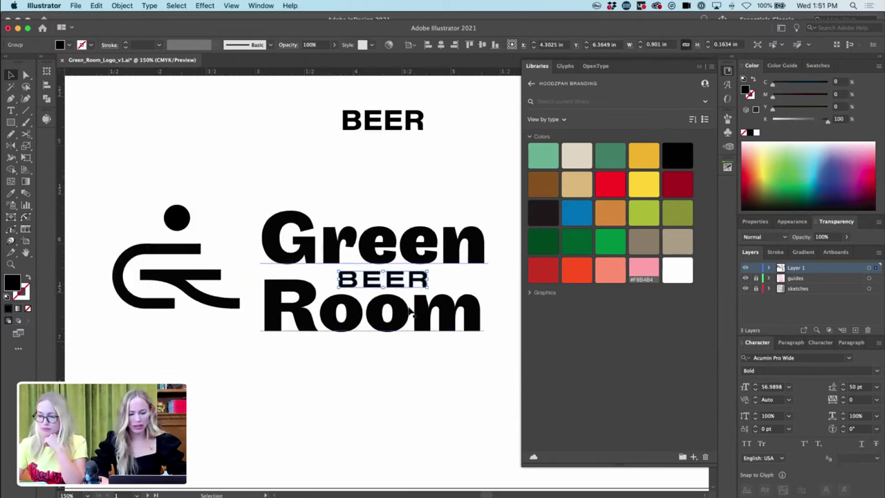
- Thicken the outlined BEER between Green and Room with a 0.5 pt stroke
left_click_drag(223, 213, 135, 340)
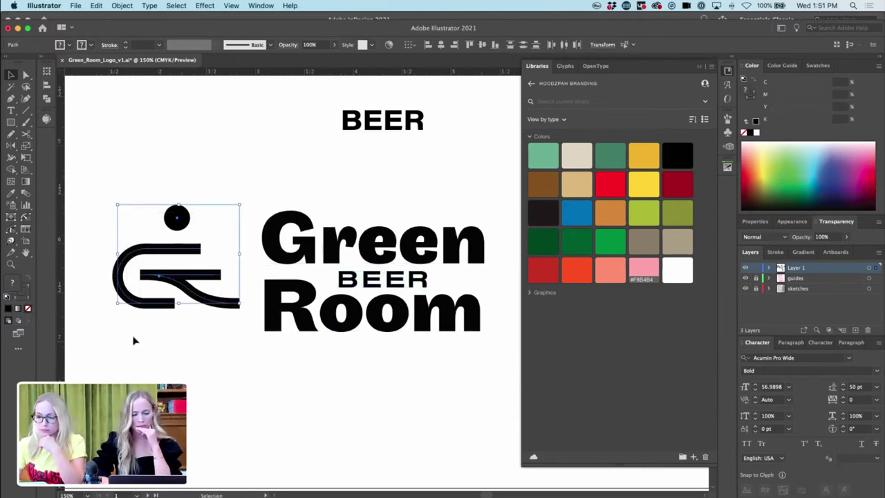
left_click(327, 291)
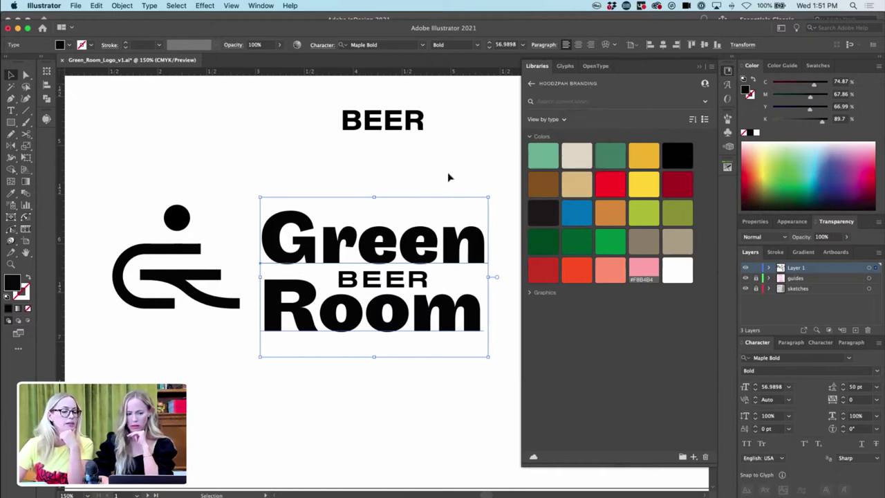
left_click(400, 280)
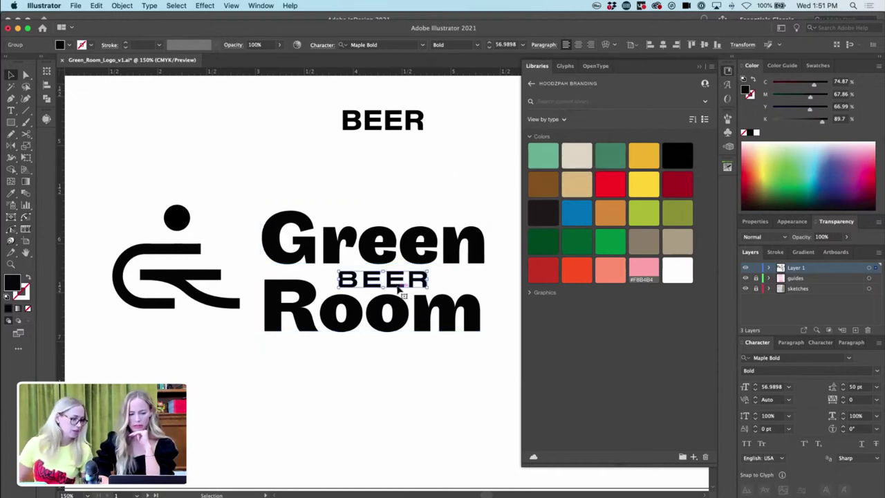
left_click(125, 43)
left_click(126, 43)
left_click(191, 141)
- Set the leading of Room to 56 pt to open the gap below Green in the wordmark
left_click(387, 318)
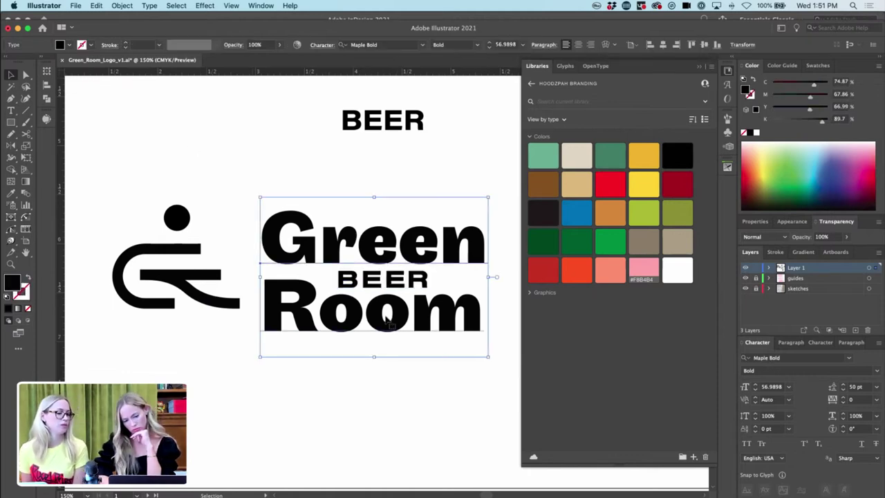
key("super+minus")
key("super+minus")
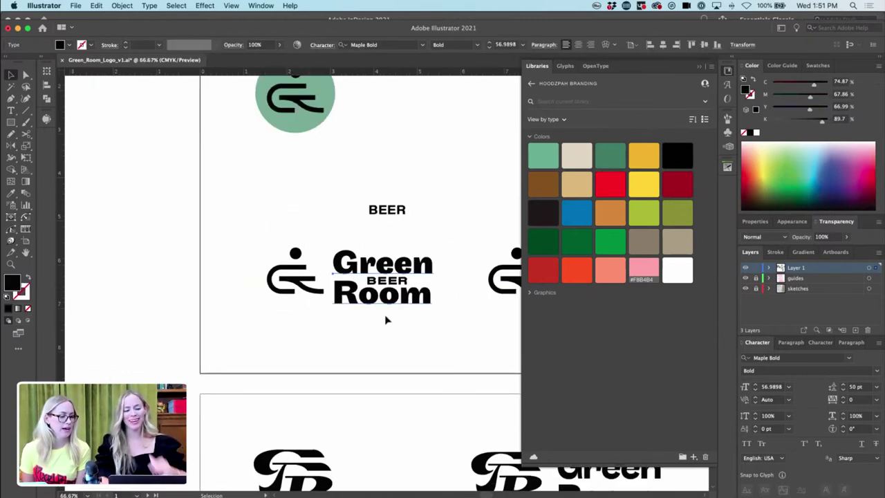
double_click(365, 304)
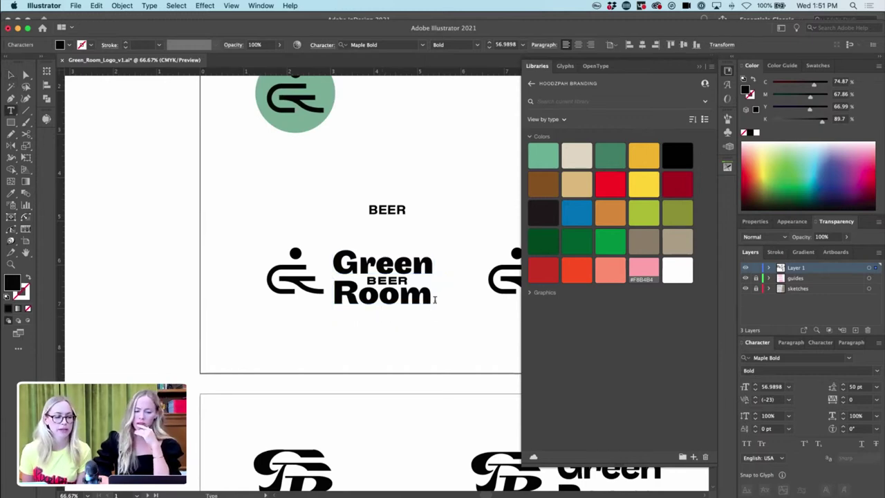
left_click_drag(429, 296, 341, 296)
key("Escape")
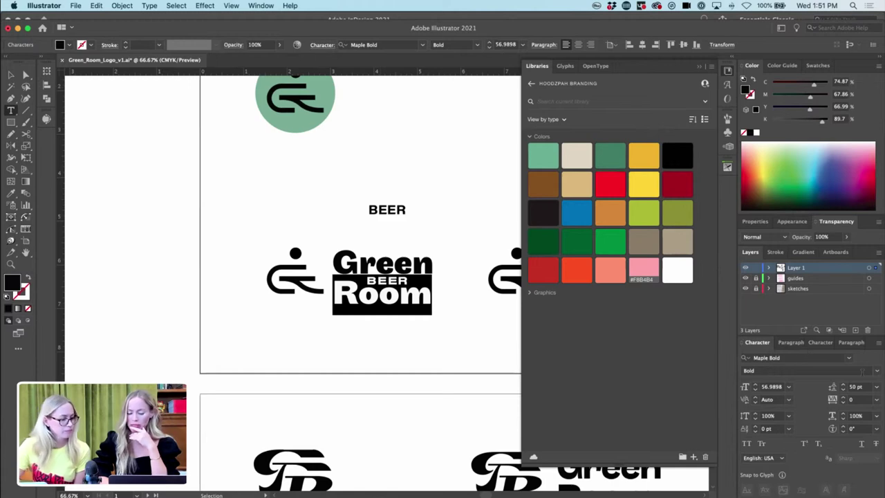
left_click(843, 385)
left_click(843, 384)
left_click(843, 384)
left_click(843, 384)
left_click(843, 384)
left_click(843, 385)
key("Escape")
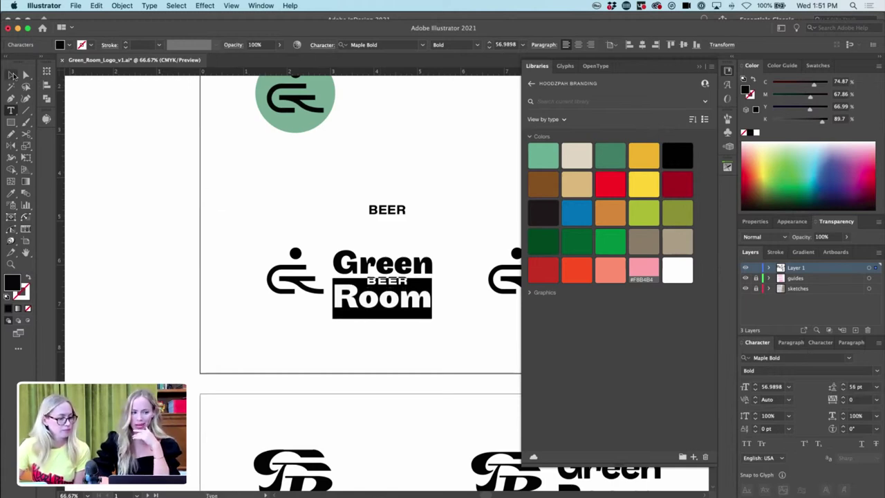
left_click(294, 226)
- Scale the outlined BEER up to about 1.11 in wide and shift it slightly down in the gap between Green and Room
left_click(407, 280)
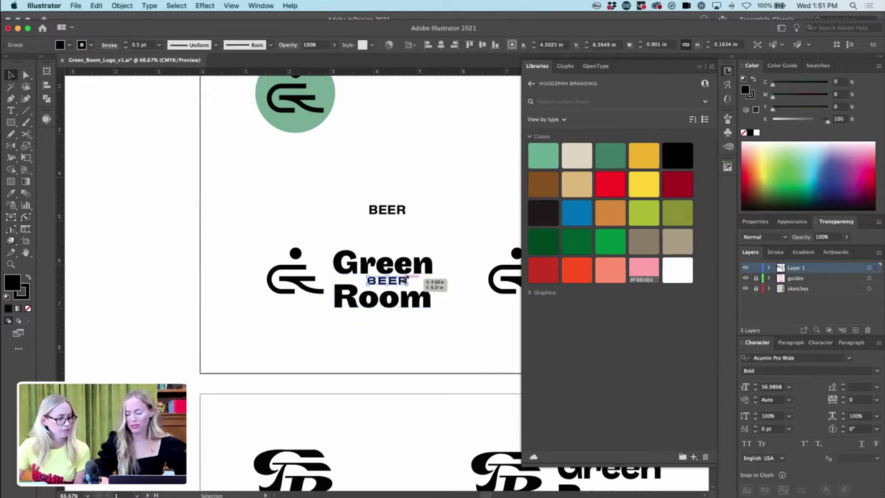
key("super+equal")
mouse_move(408, 282)
left_mouse_down()
mouse_move(490, 291)
mouse_move(459, 290)
left_mouse_up()
key("super+equal")
key("super+equal")
key("super+minus")
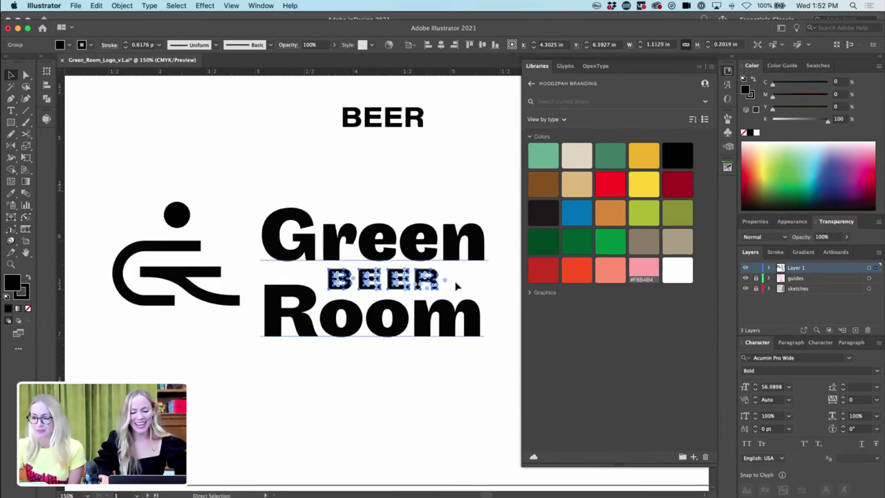
key("super+minus")
left_click(421, 369)
key("super+minus")
key("super+equal")
key("super+equal")
key("super+equal")
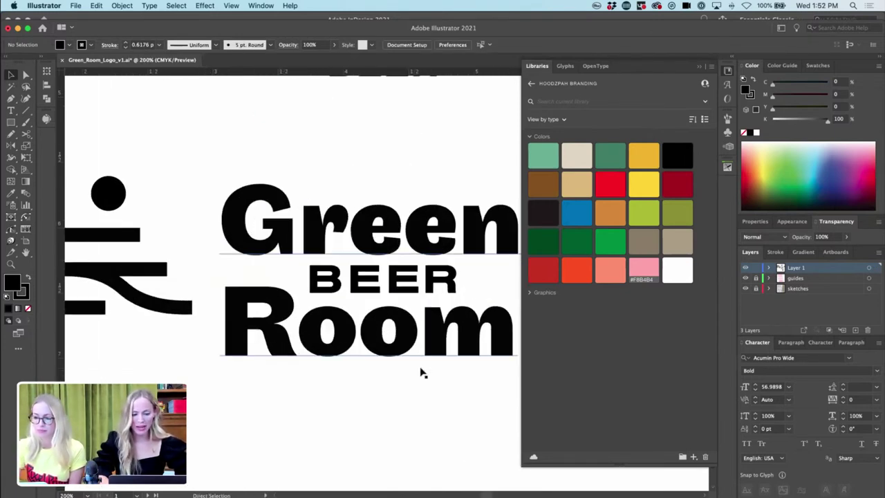
left_click(419, 282)
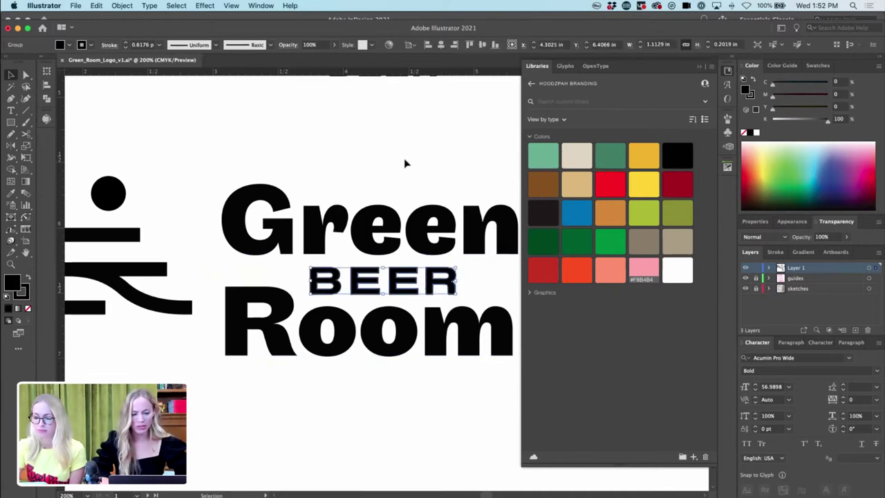
left_click(405, 166)
- Lower the R of Room below the other letters with a baseline shift of -11.5 pt
key("super+minus")
key("super+minus")
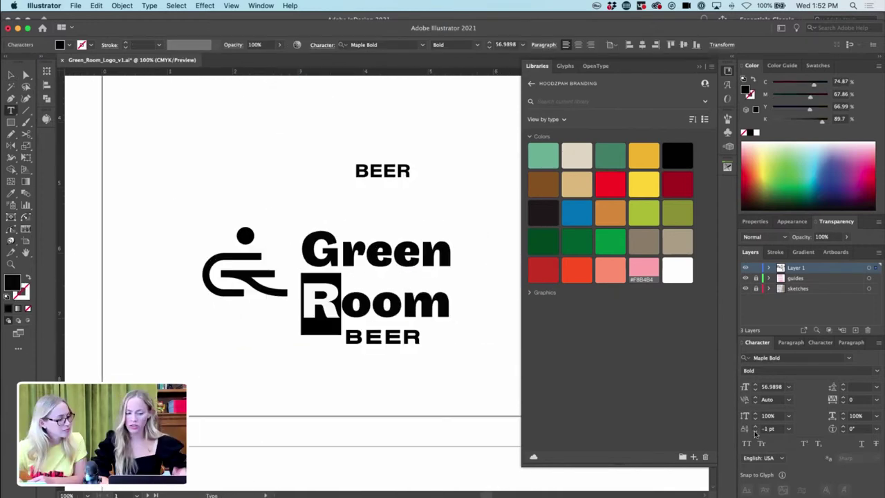
left_click(756, 432)
left_click(756, 432)
left_click(756, 431)
left_click(756, 431)
left_click(756, 431)
left_click(756, 432)
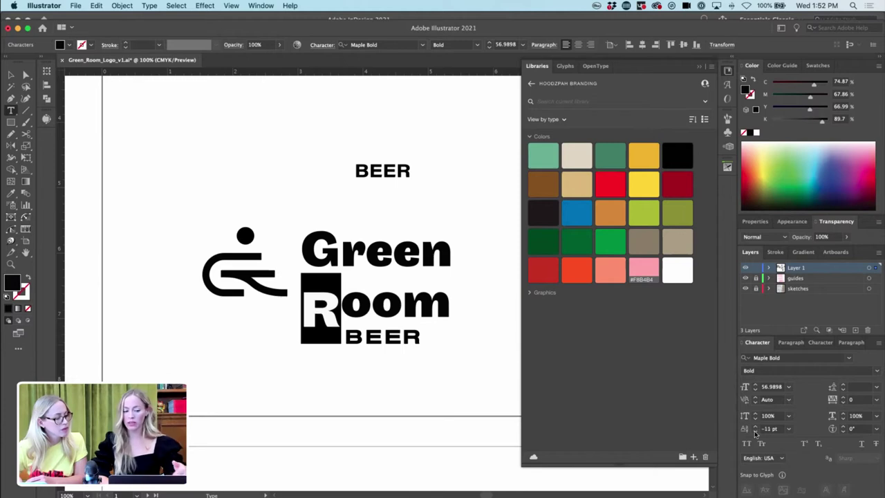
left_click(756, 432)
left_click(756, 432)
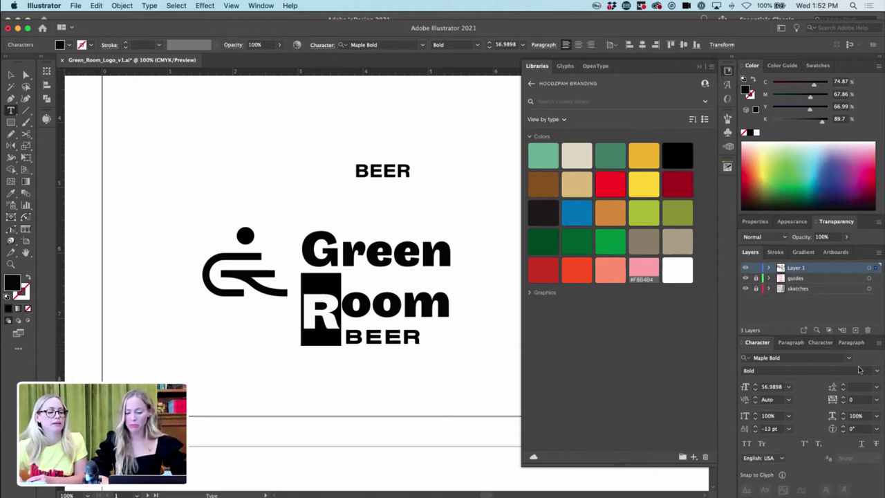
left_click(755, 426)
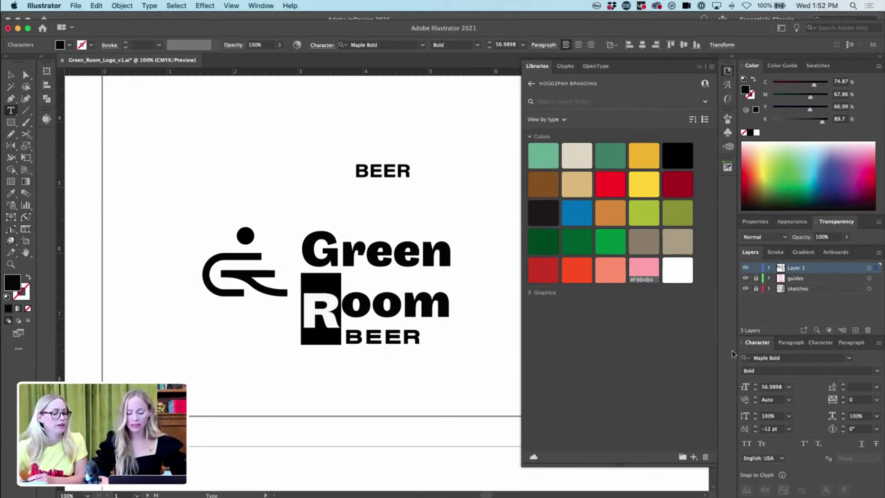
left_click(768, 429)
type("-12.5")
key("Return")
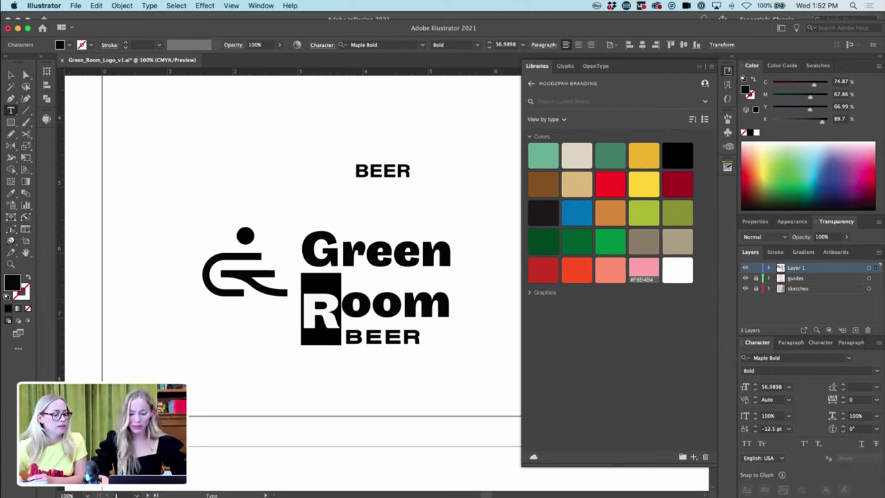
left_click(768, 428)
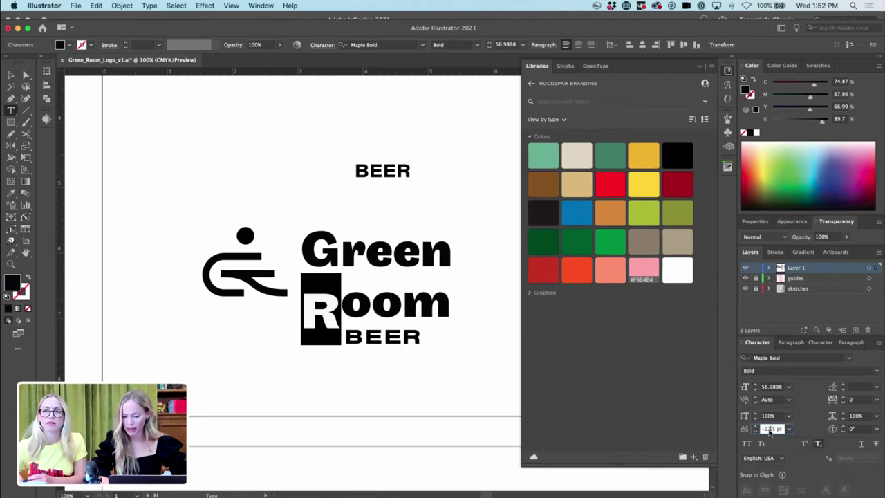
type("1")
key("Return")
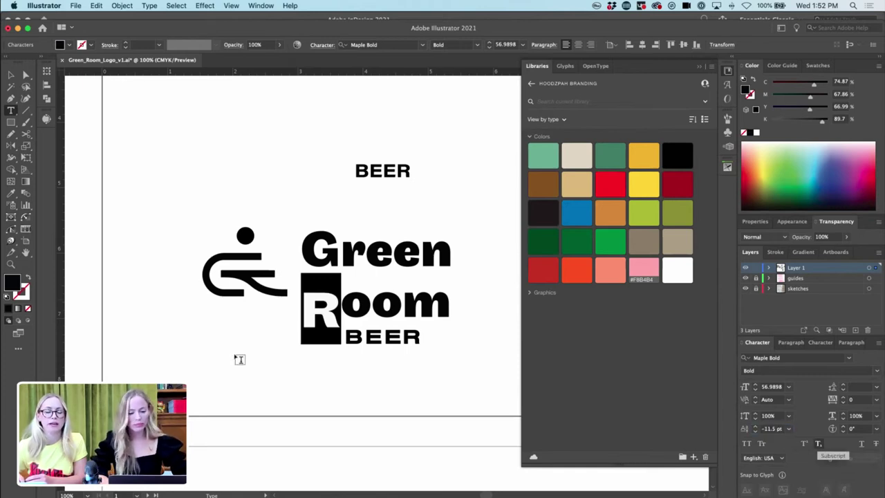
left_click(11, 75)
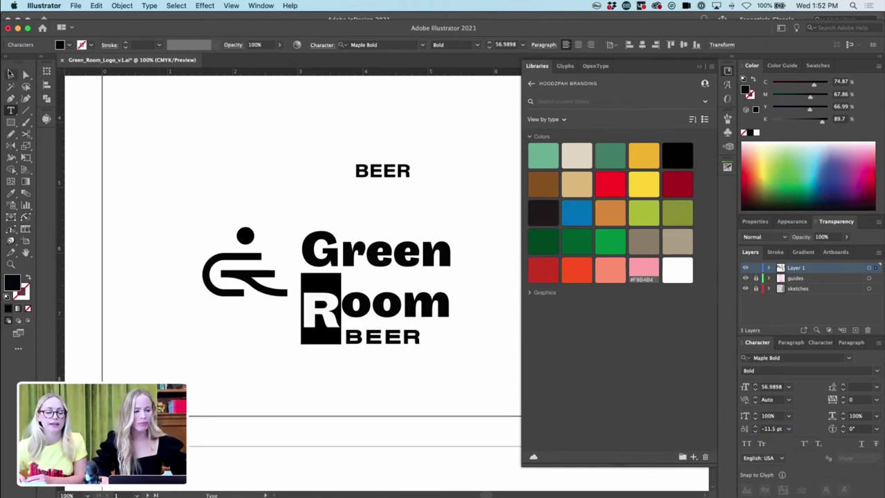
- Set the leading of the Green Room wordmark to 32 pt to bring Room up under Green
left_click(844, 389, "shift")
left_click(843, 391, "shift")
left_click(843, 390, "shift")
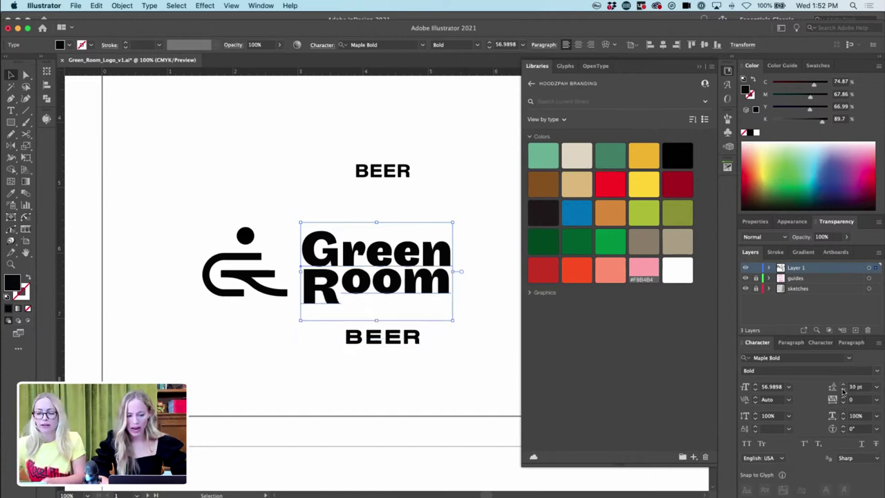
left_click(843, 385)
left_click(843, 385)
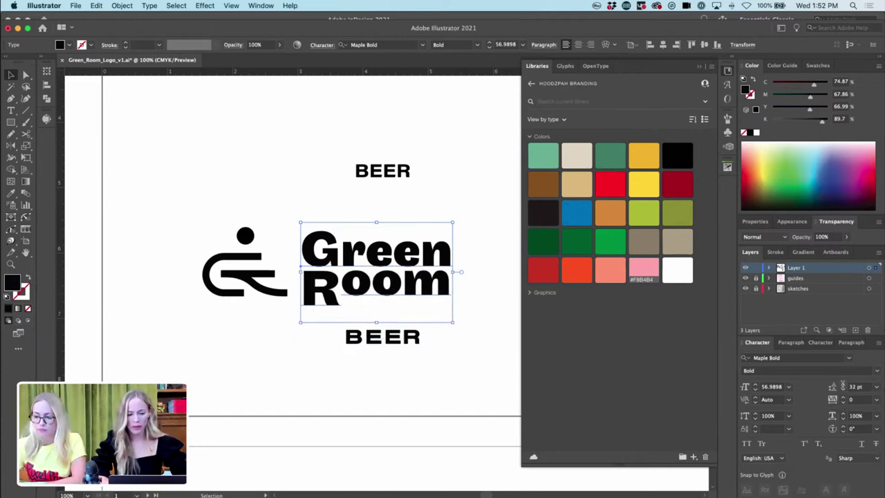
left_click(460, 396)
- Move the outlined BEER up beneath Room beside the lowered R and enlarge it slightly
left_click_drag(387, 339, 393, 316)
left_click(424, 342)
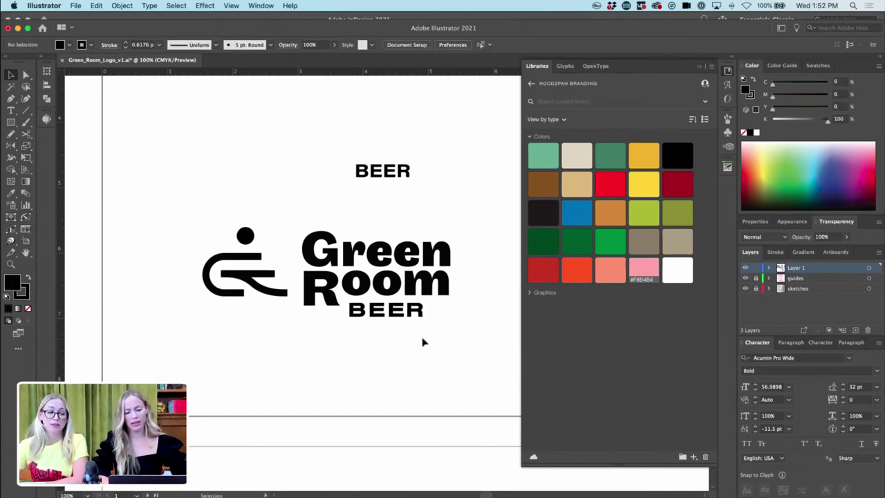
key("super+minus")
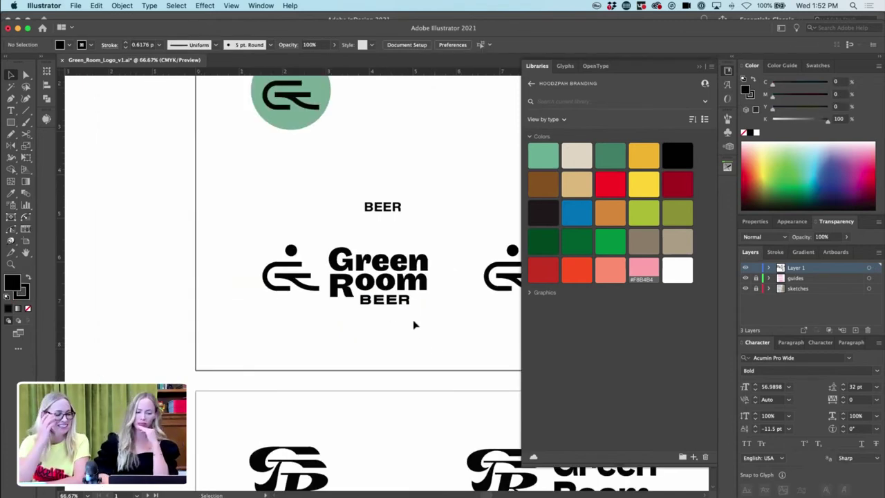
key("super+plus")
key("super+plus")
key("super+plus")
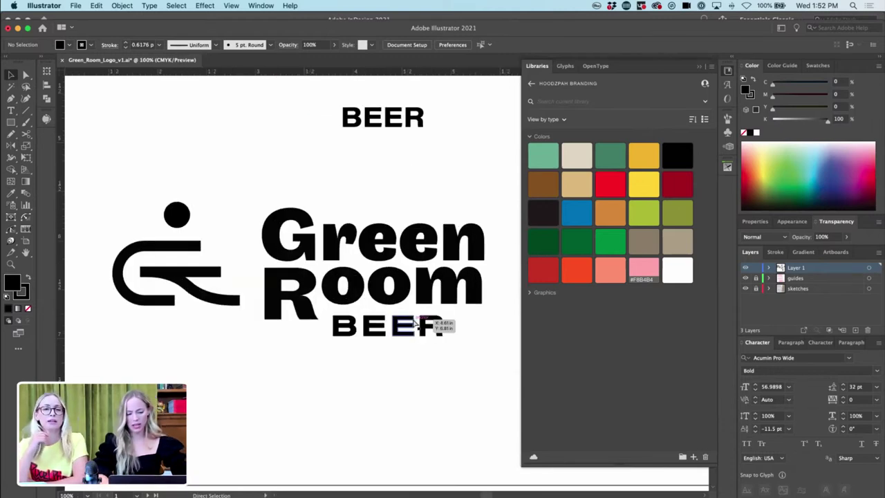
left_click(421, 337)
scroll(420, 337, "right", 2)
left_click_drag(390, 340, 402, 348)
left_click(459, 339)
- Add the text Co in Acumin Pro Wide Bold below the end of BEER
left_click(12, 110)
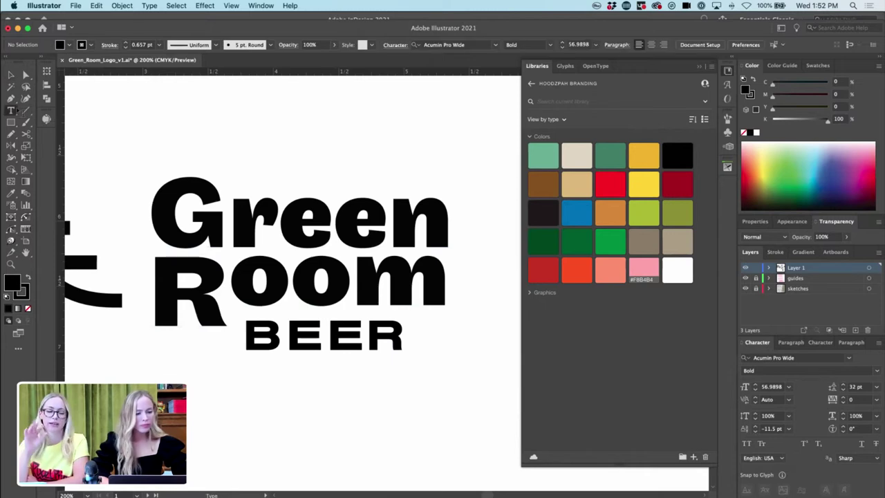
left_click(380, 385)
type("Co")
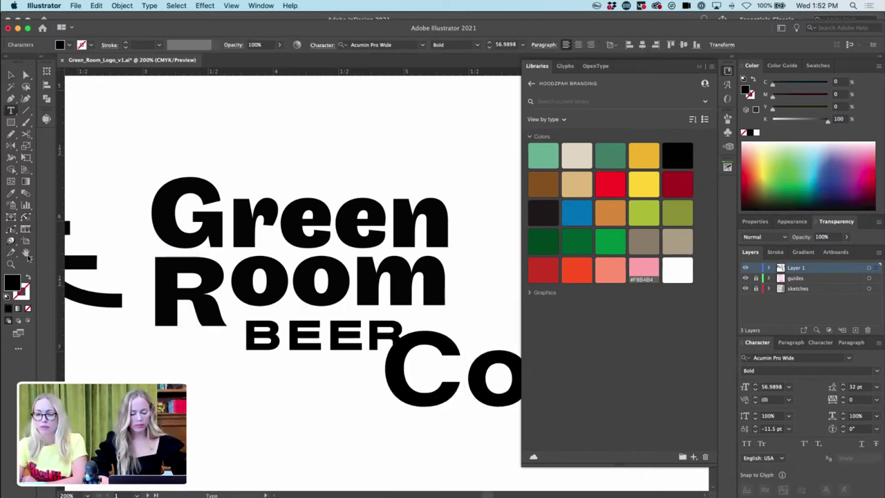
left_click(11, 74)
- Raise the o of Co above the C's baseline with a baseline shift of 0 pt
scroll(426, 370, "right", 3)
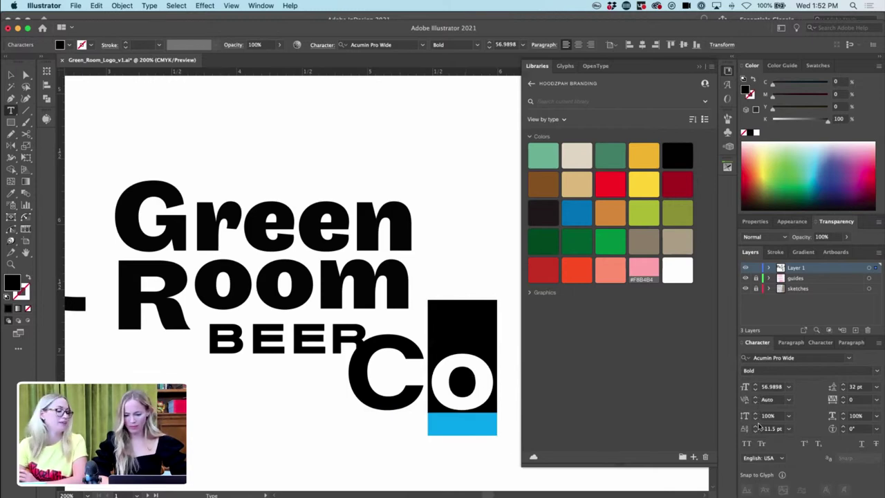
left_click(756, 427)
left_click(755, 427, "shift")
left_click(755, 427)
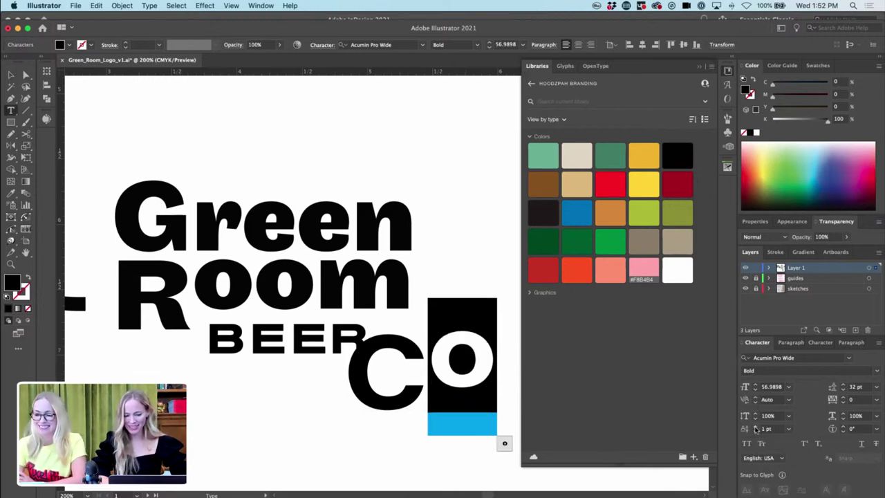
left_click(756, 430)
left_click(11, 74)
left_click(288, 131)
key("super+minus")
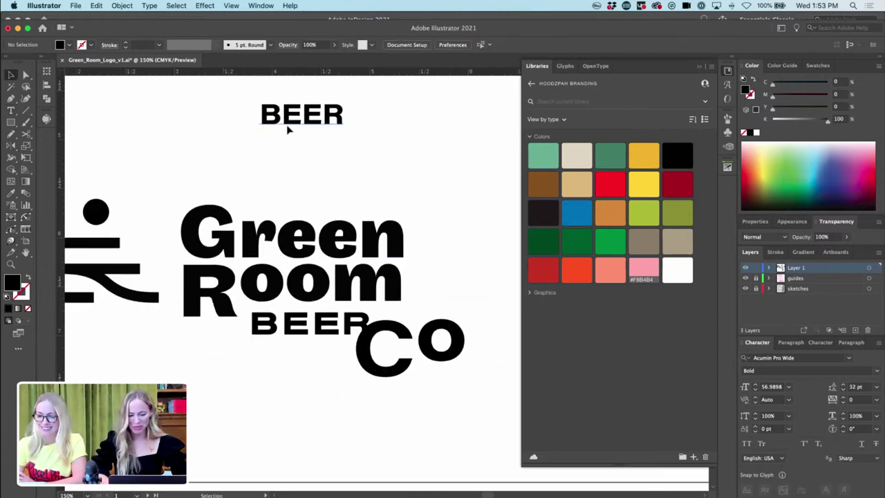
left_click(462, 353)
double_click(462, 353)
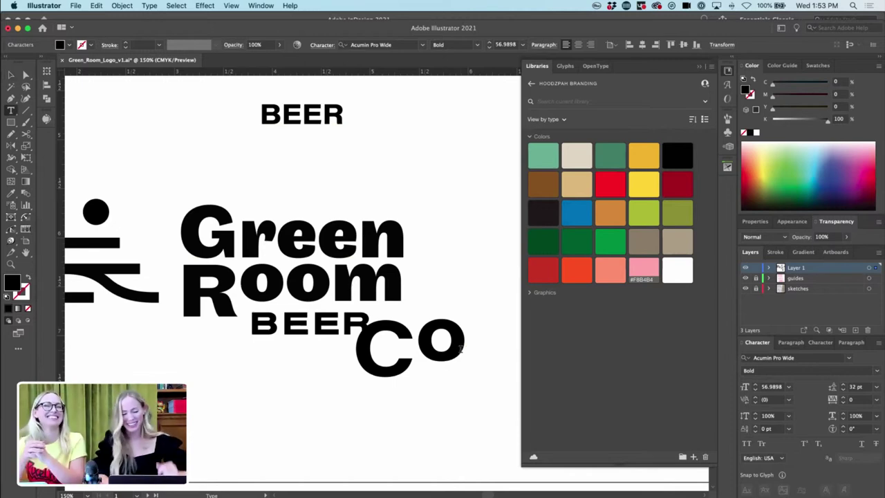
type(".")
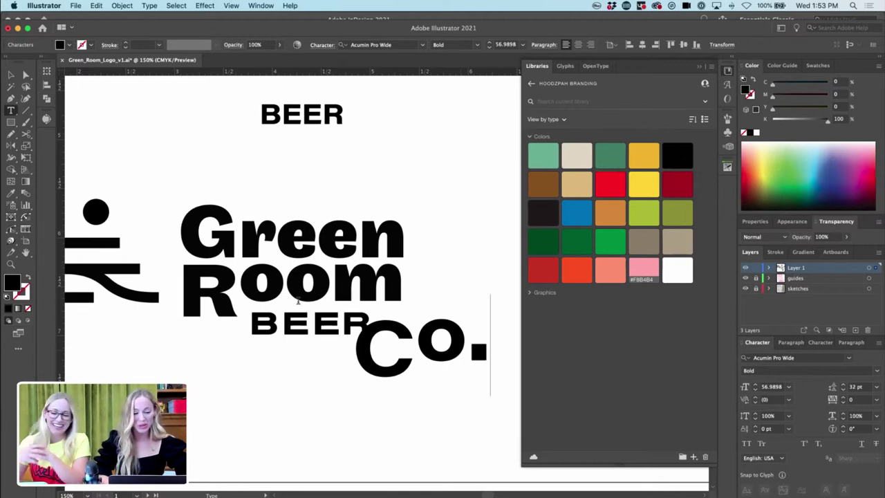
key("BackSpace")
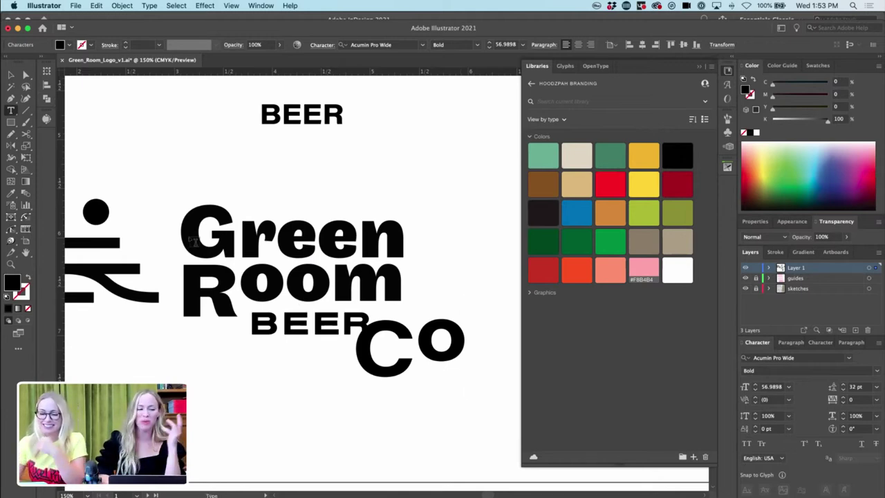
key("Escape")
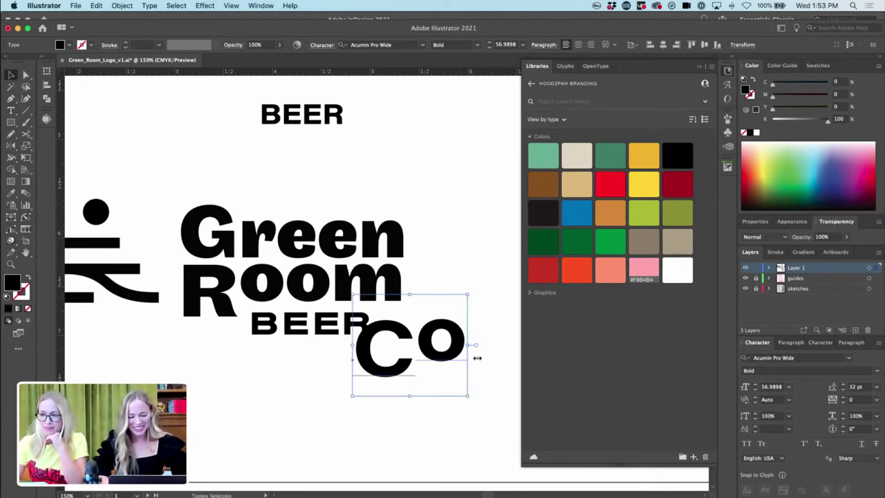
- Scale Co down to about 23.3 pt and place it right after BEER, leaving a small gap
left_click_drag(469, 347, 415, 326)
key("Right")
key("Right")
key("Right")
key("Right")
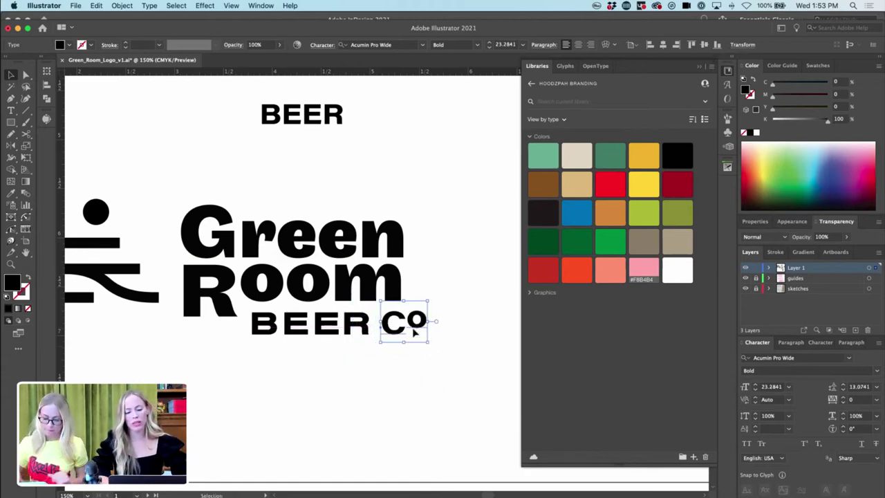
left_click(416, 385)
- Draw a thin black rectangle about 0.19 by 0.03 in as an underline beneath the raised o of Co
key("super+plus")
key("super+plus")
key("super+plus")
left_click_drag(462, 408, 408, 392)
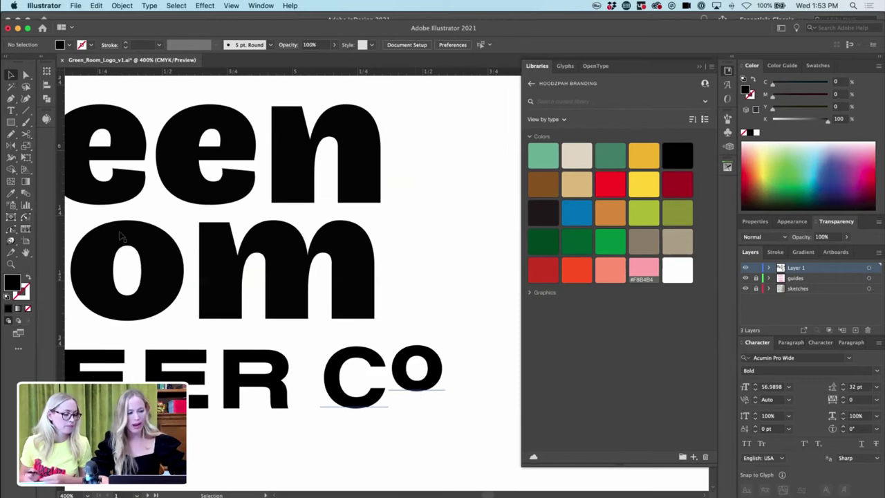
left_click(11, 122)
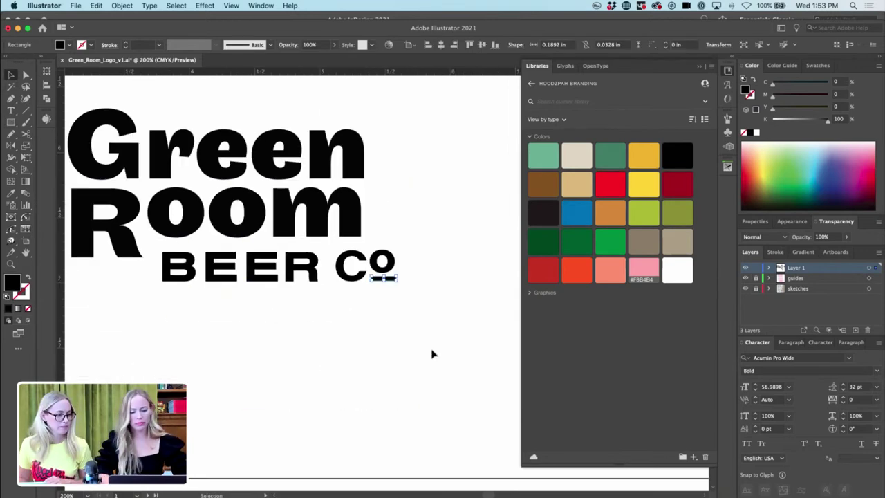
- Scale BEER, Co and the underline down together to about 1.48 in wide so they end near Room's right edge
left_click_drag(425, 327, 240, 259)
key("super+minus")
left_click(379, 258, "shift")
left_click(379, 257, "shift")
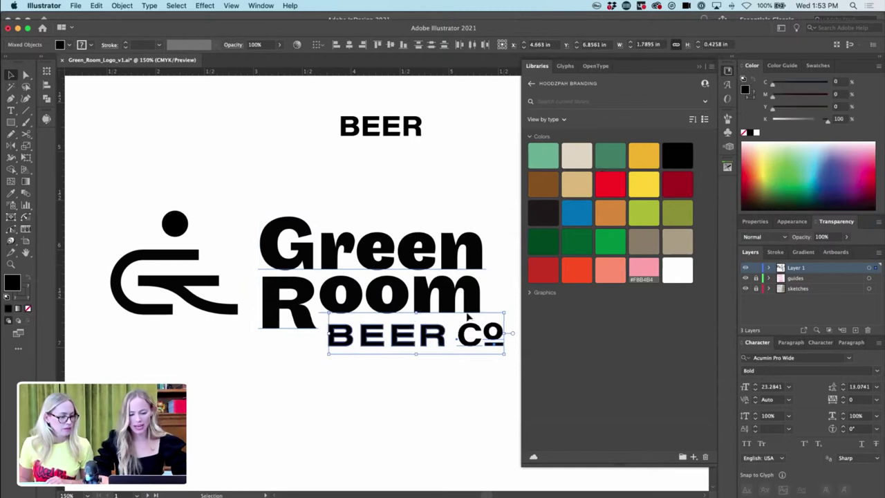
left_click_drag(508, 334, 477, 336)
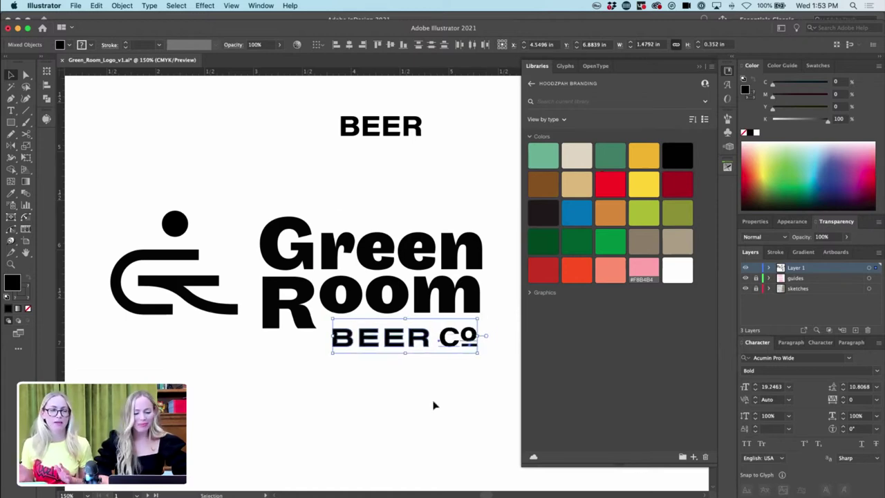
- Convert the Co text to outlines
left_click(443, 381)
left_click(440, 339)
left_click(149, 5)
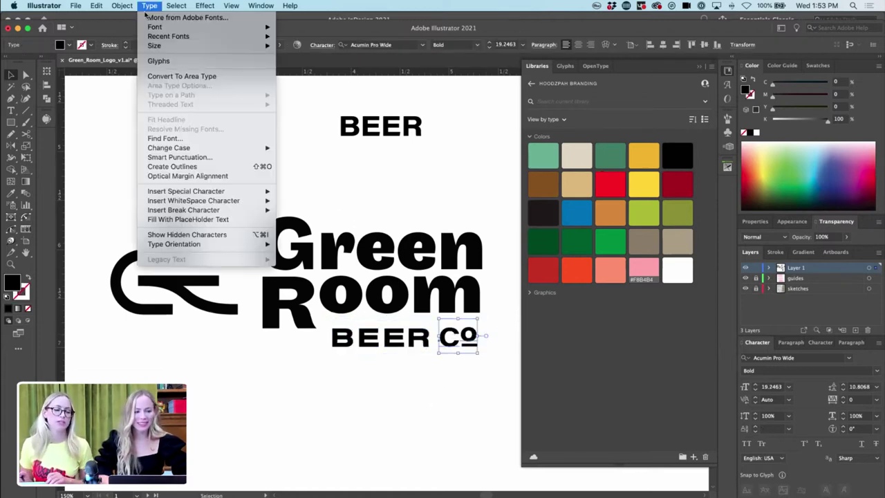
left_click(163, 166)
left_click(408, 401)
- Shift the outlined o of Co and its underline slightly right so they line up with each other and Room's edge
key("a")
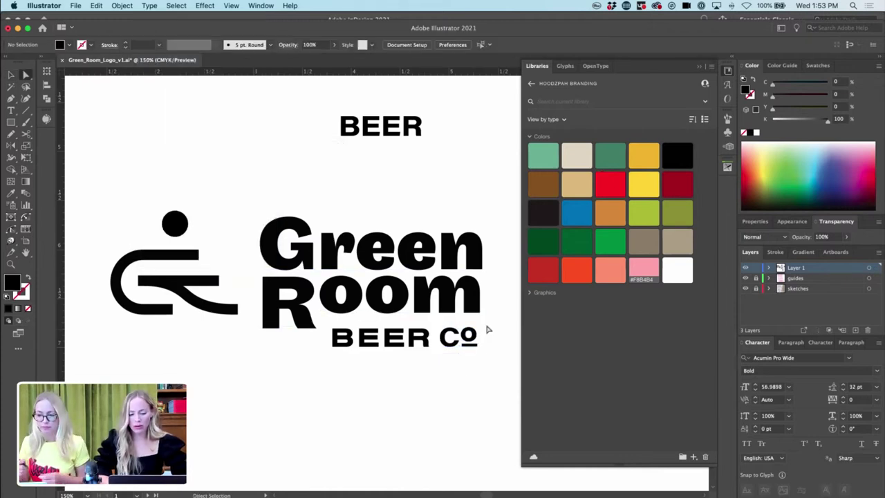
scroll(489, 332, "up", 5)
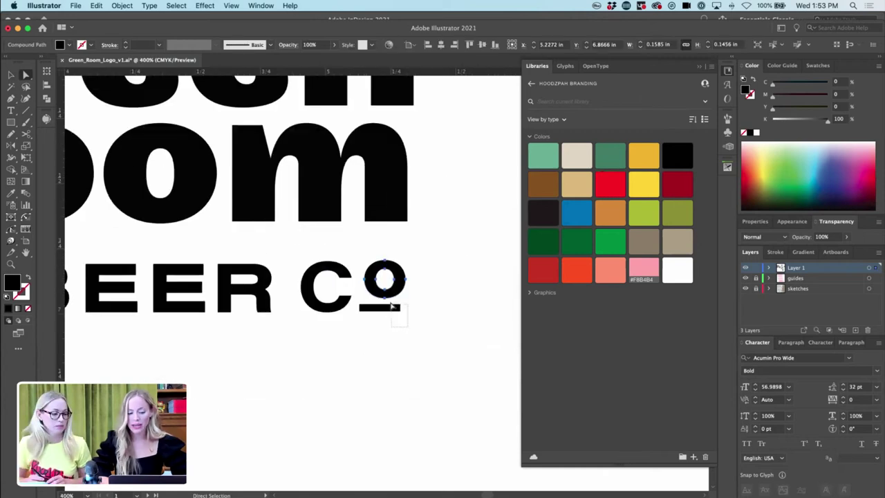
left_click(395, 306)
left_click(403, 339)
key("super+minus")
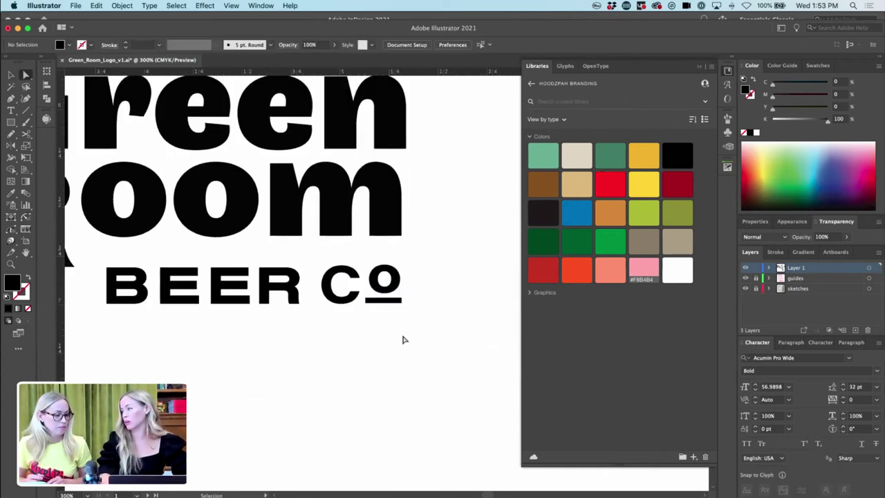
key("super+minus")
key("super+minus")
key("super+minus")
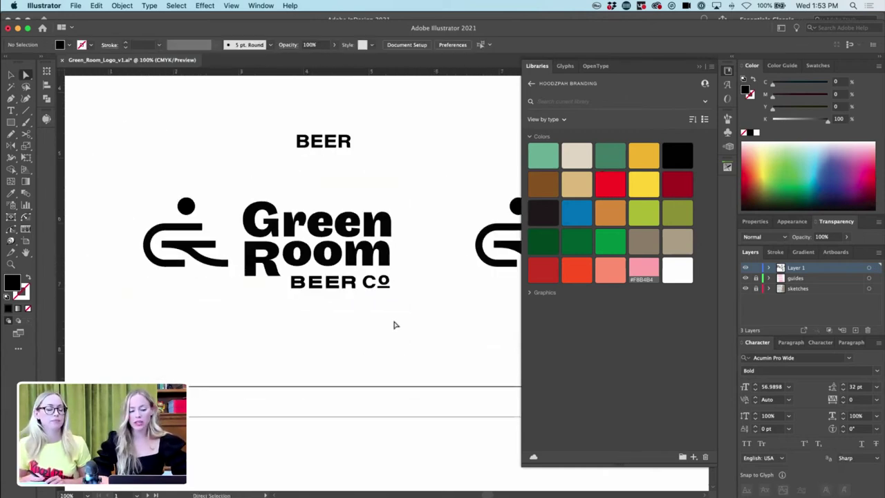
key("v")
key("super+minus")
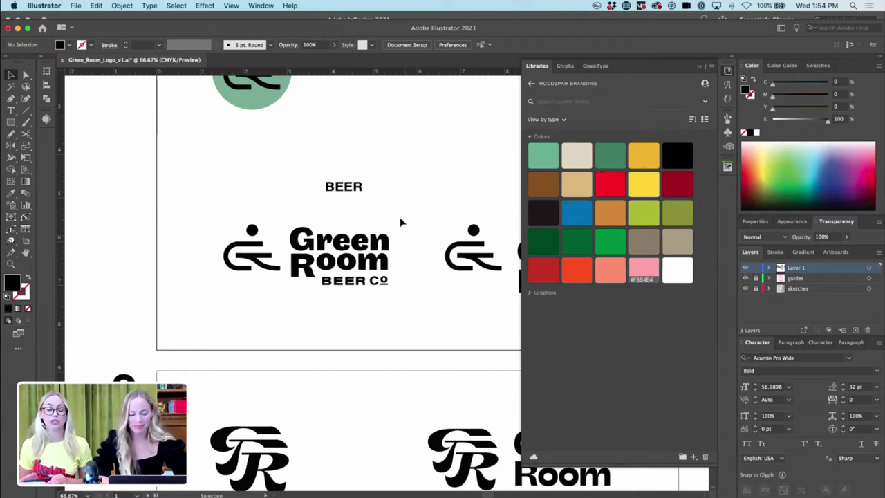
key("super+equal")
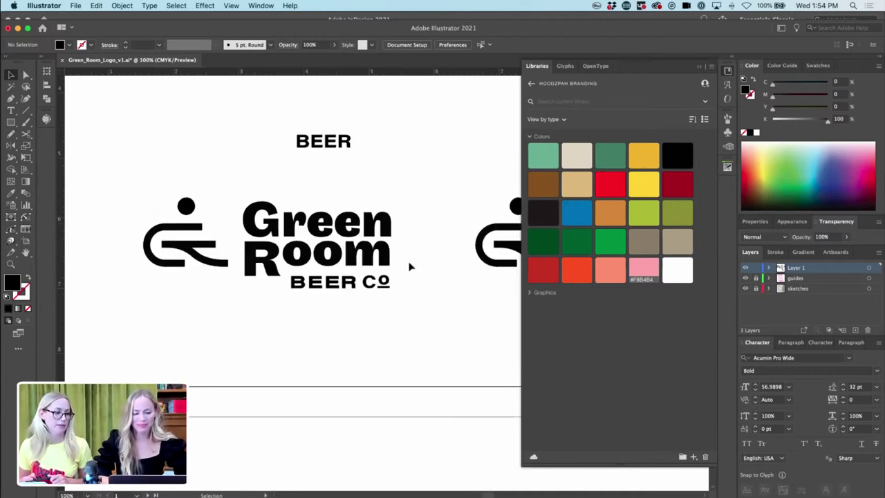